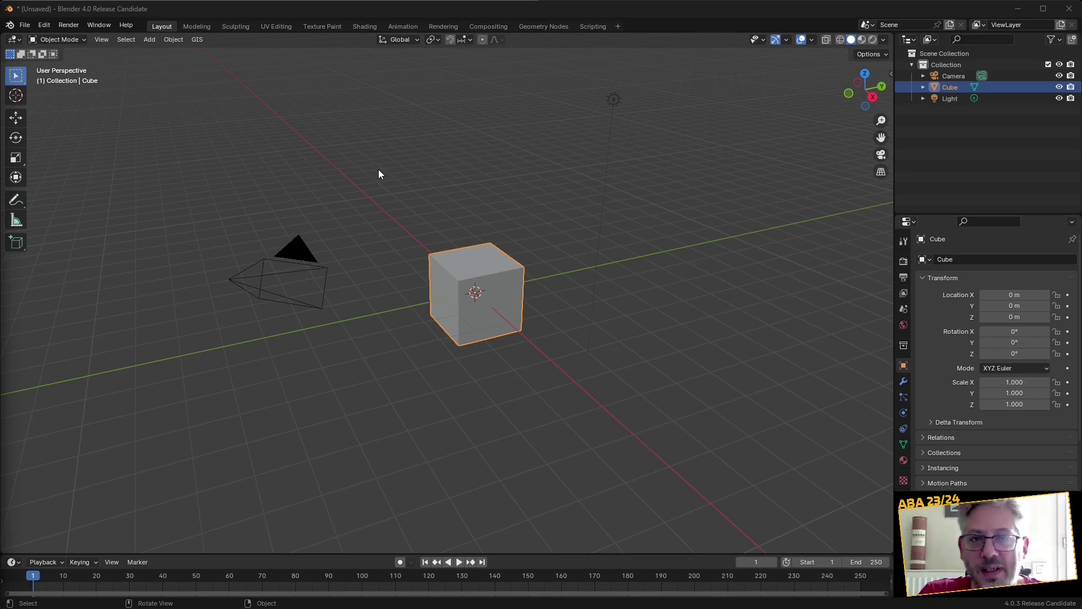
# Enable the Import-Export: Import Images as Planes add-on and save the preferences
pyautogui.click(44, 26)
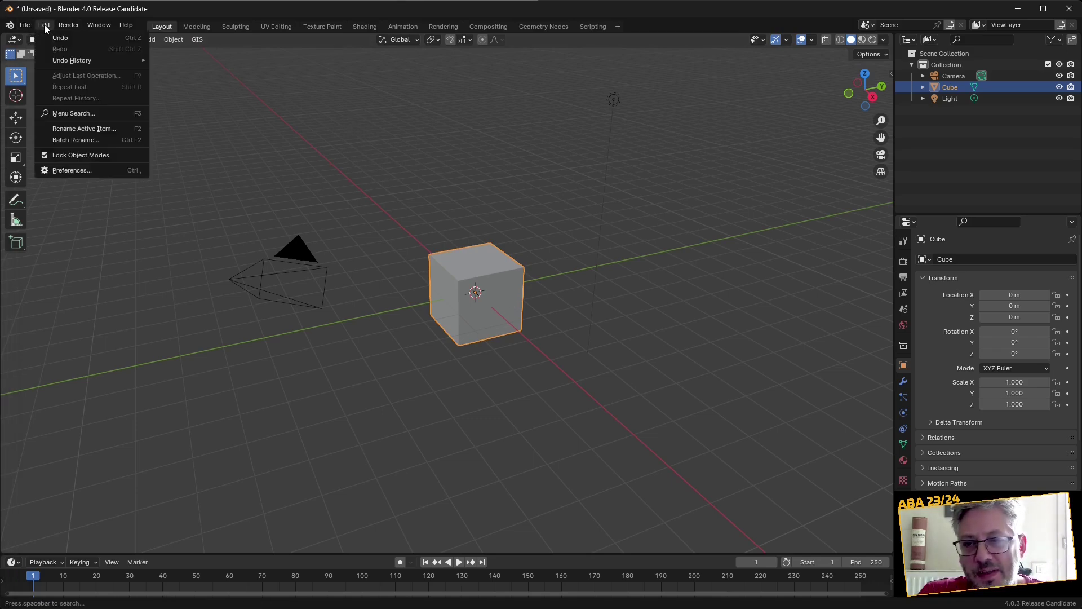
pyautogui.click(83, 171)
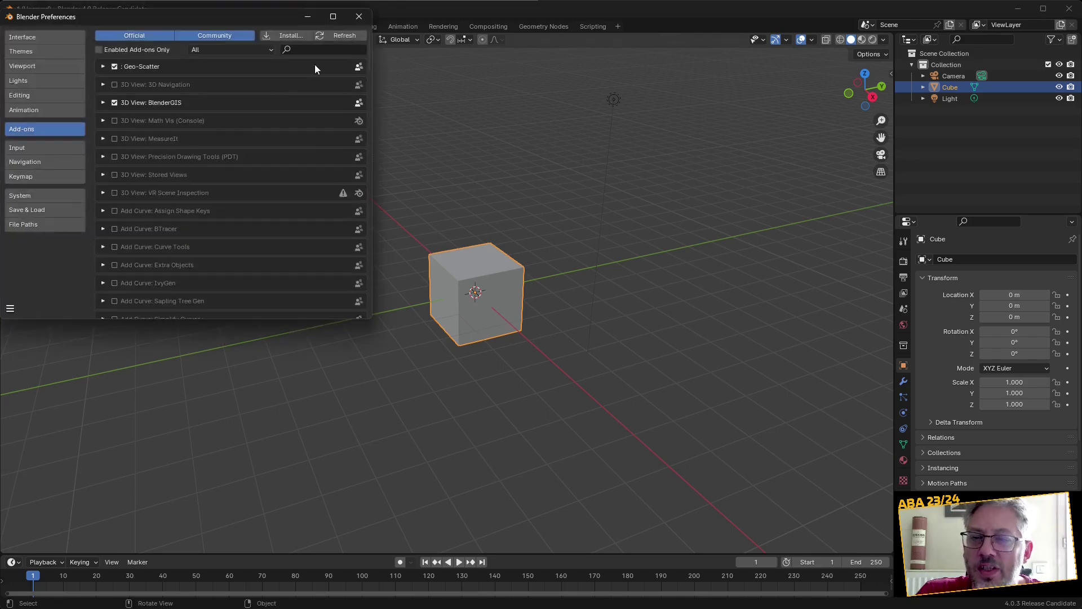
pyautogui.click(324, 48)
pyautogui.write('pla')
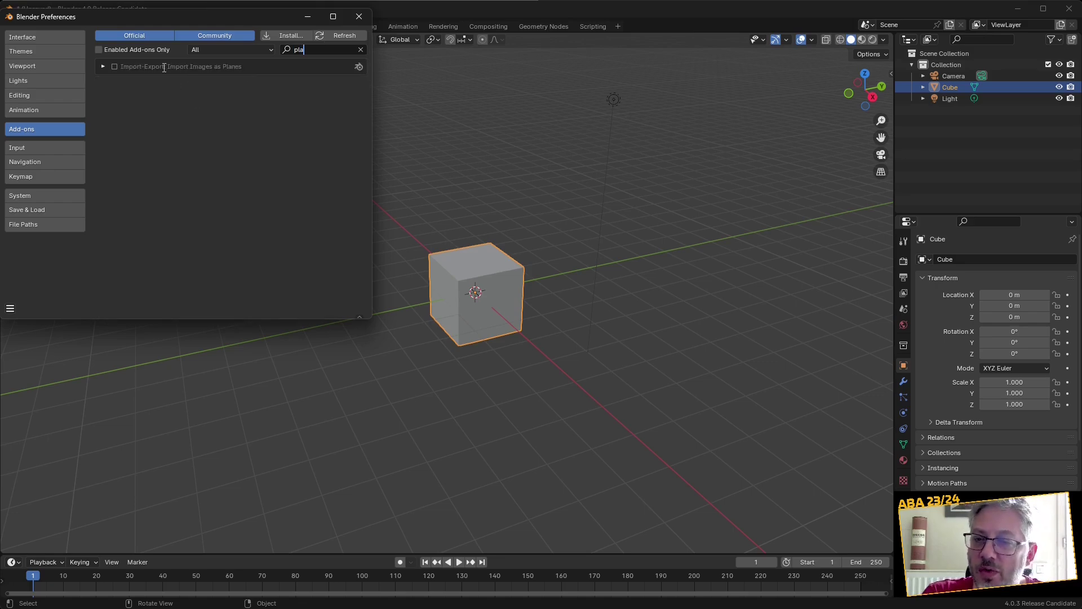
pyautogui.click(114, 66)
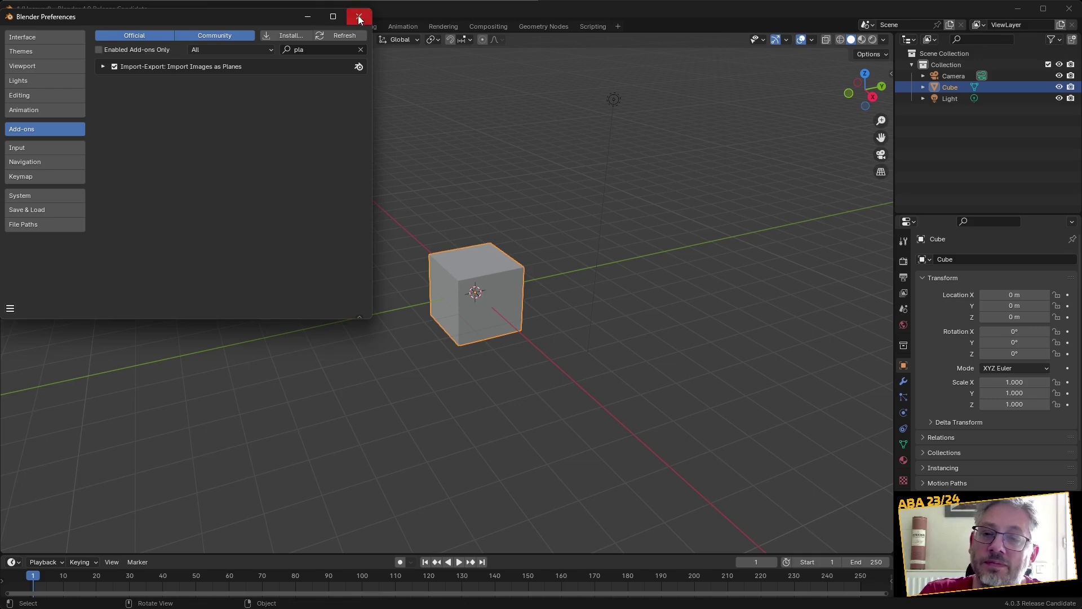
pyautogui.click(10, 309)
pyautogui.click(50, 274)
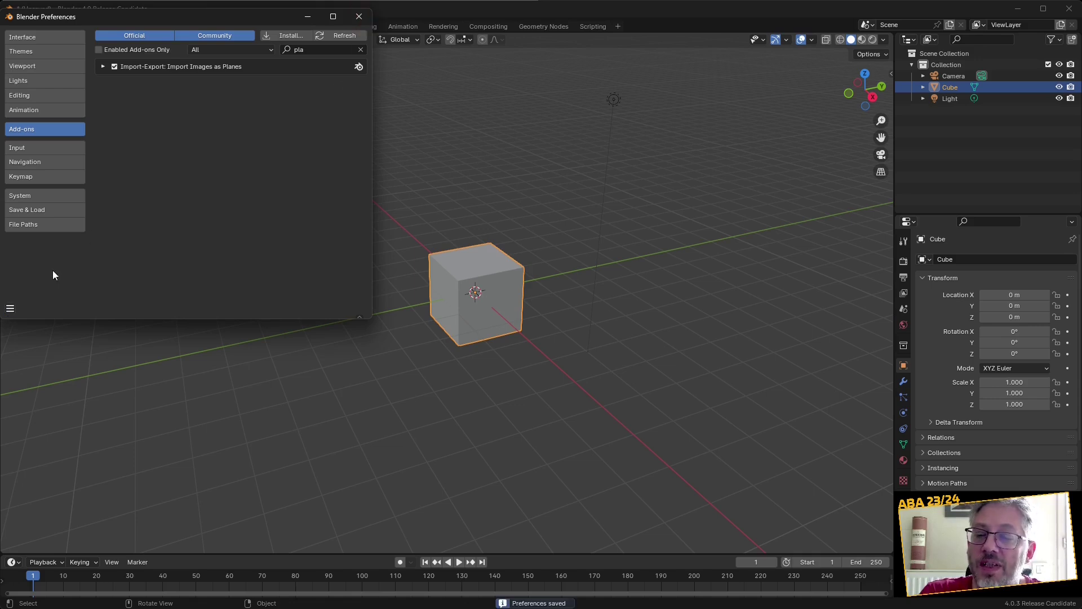
pyautogui.click(359, 17)
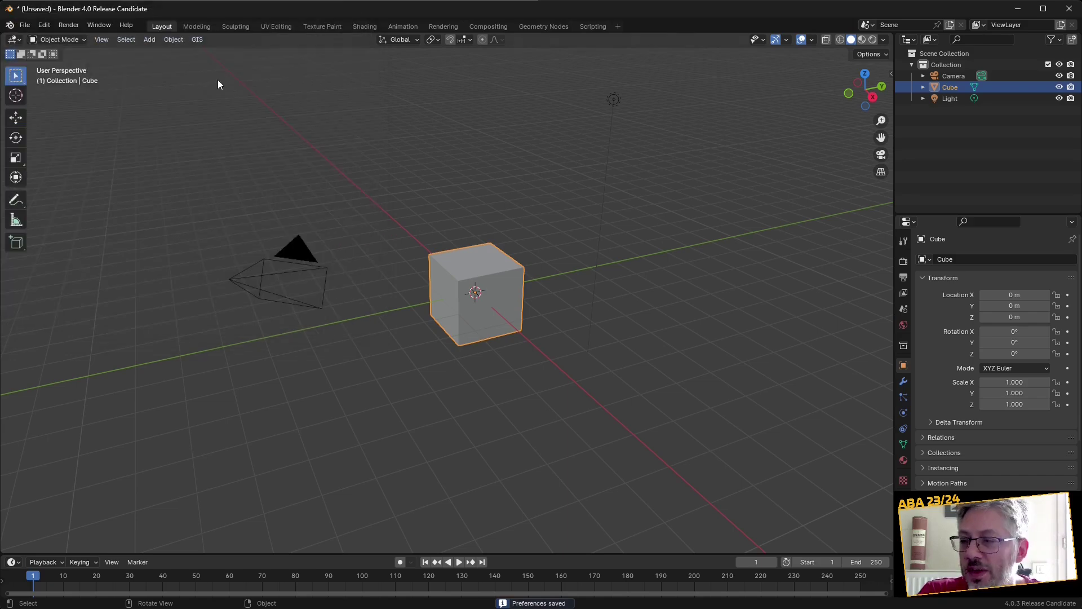
# Start an Images as Planes import and browse to the Source folder under ABA, Avatar SDK, 2024, Tuto Avatar SDK
pyautogui.click(26, 25)
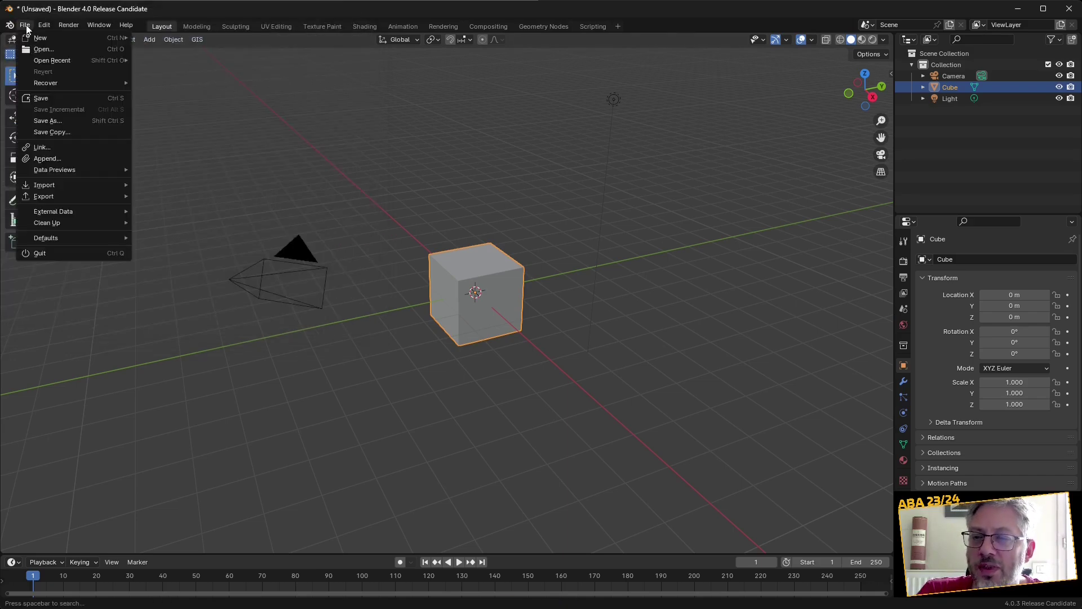
pyautogui.moveTo(73, 186)
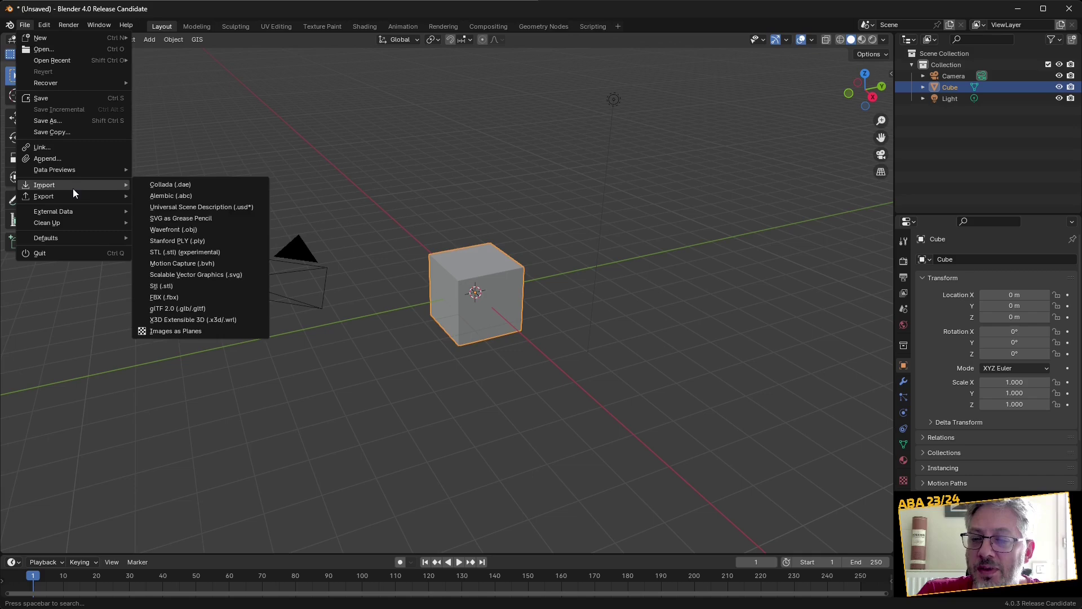
pyautogui.click(164, 332)
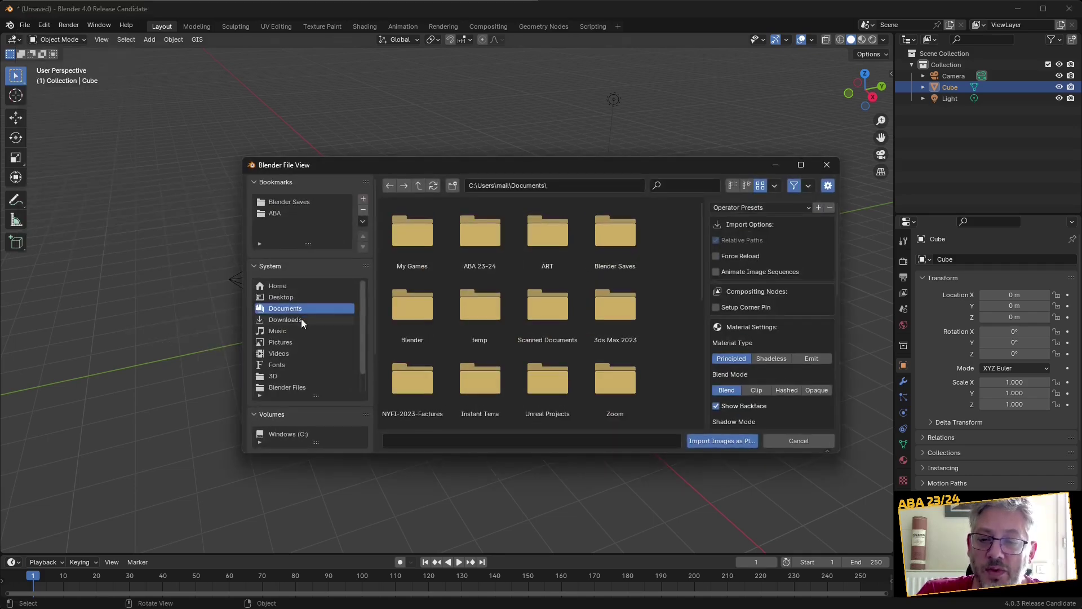
pyautogui.click(279, 212)
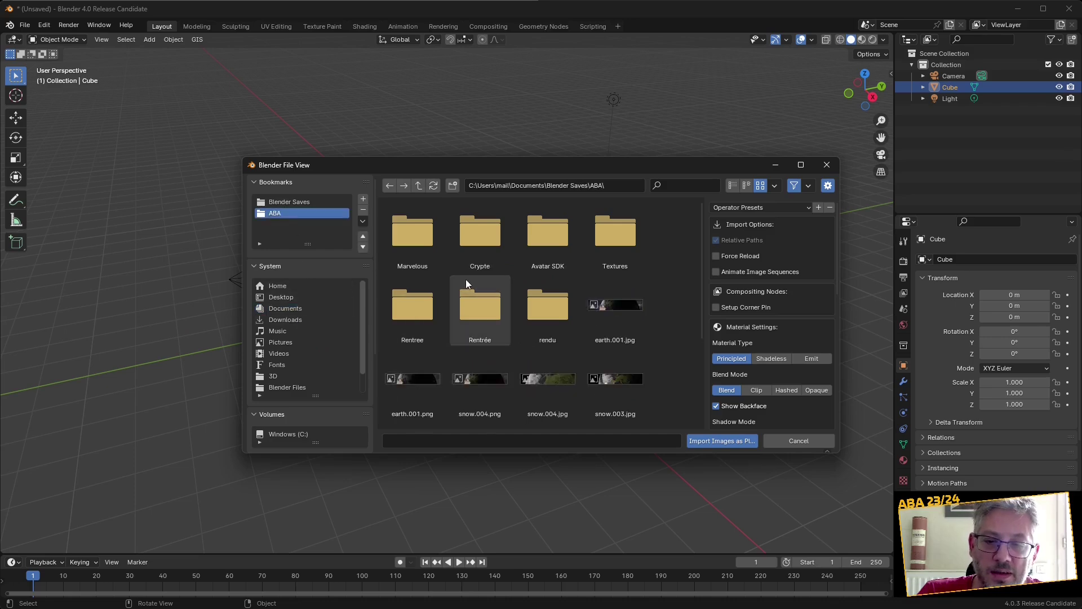
pyautogui.click(545, 235)
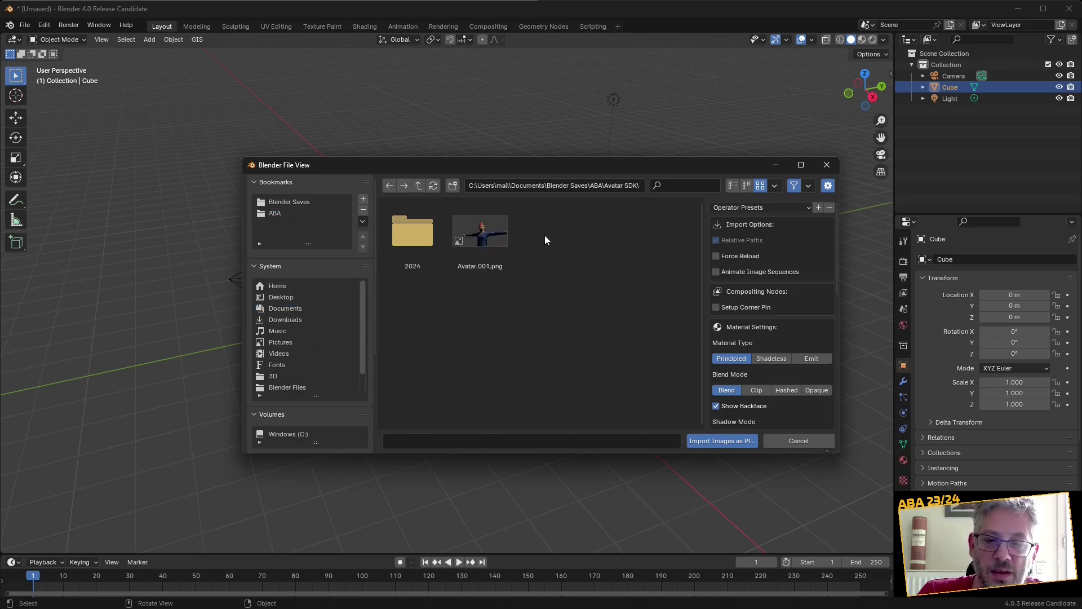
pyautogui.doubleClick(406, 233)
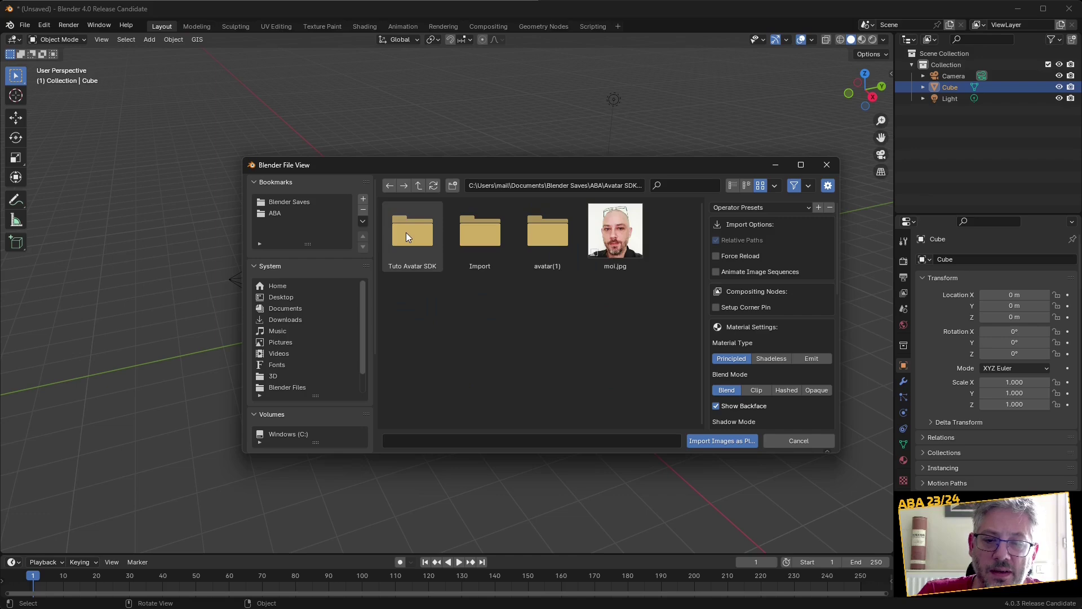
pyautogui.click(276, 212)
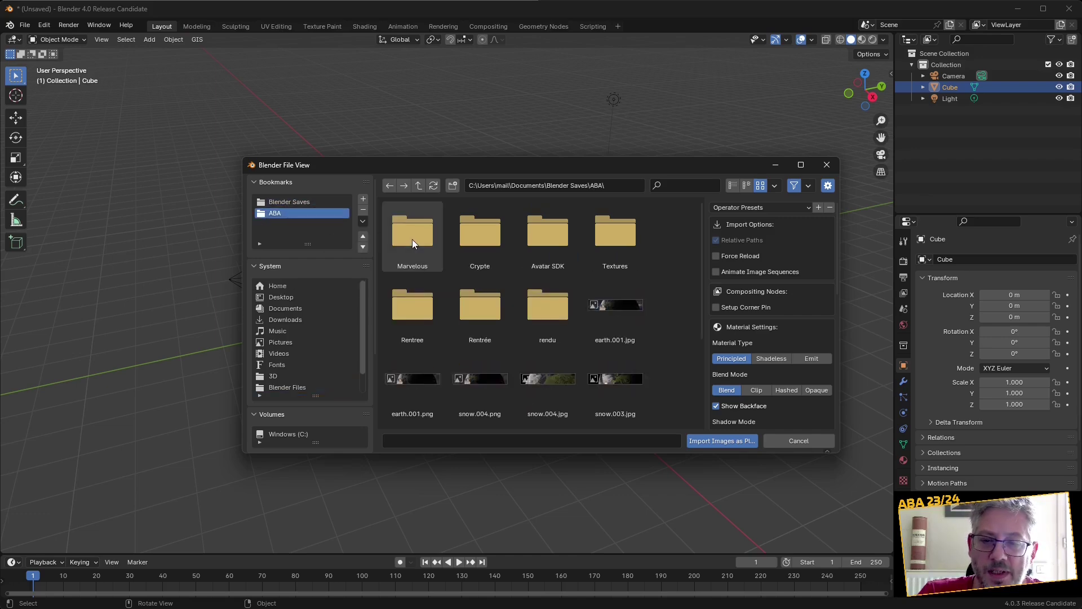
pyautogui.click(537, 234)
pyautogui.doubleClick(394, 239)
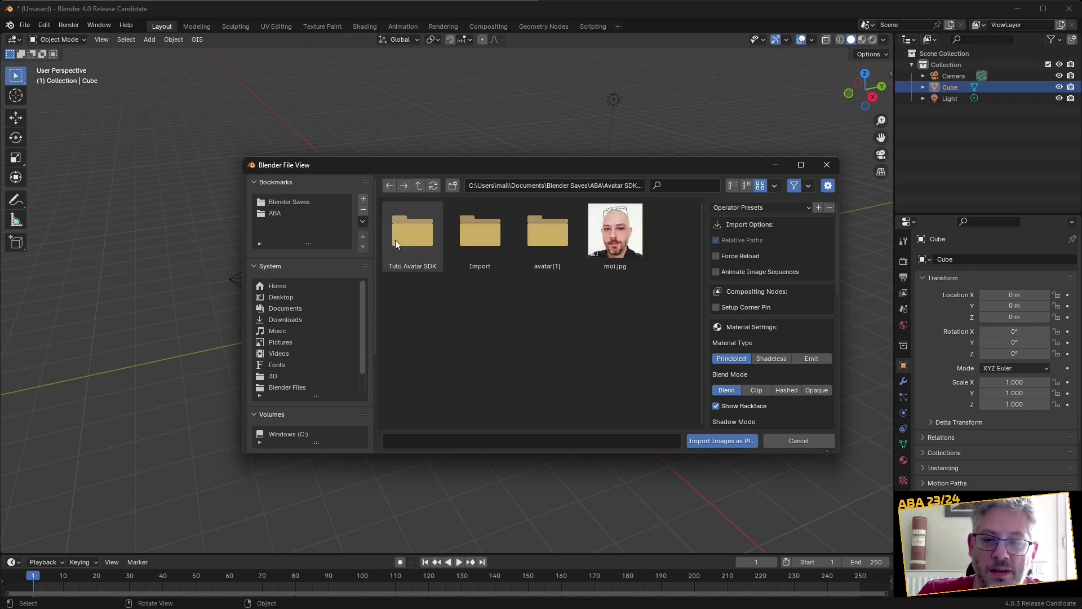
pyautogui.doubleClick(401, 237)
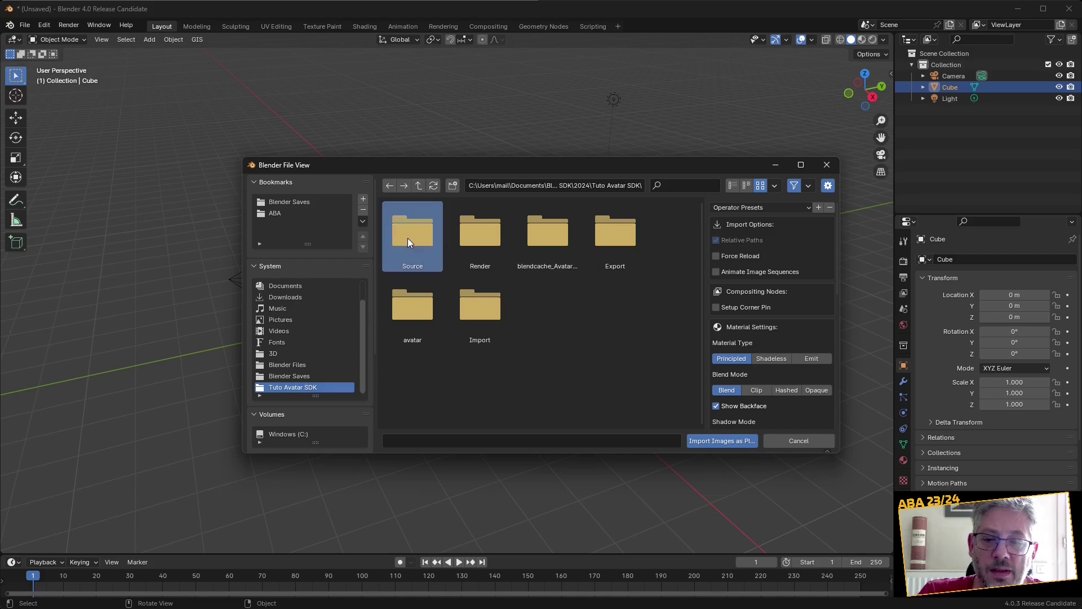
pyautogui.doubleClick(407, 238)
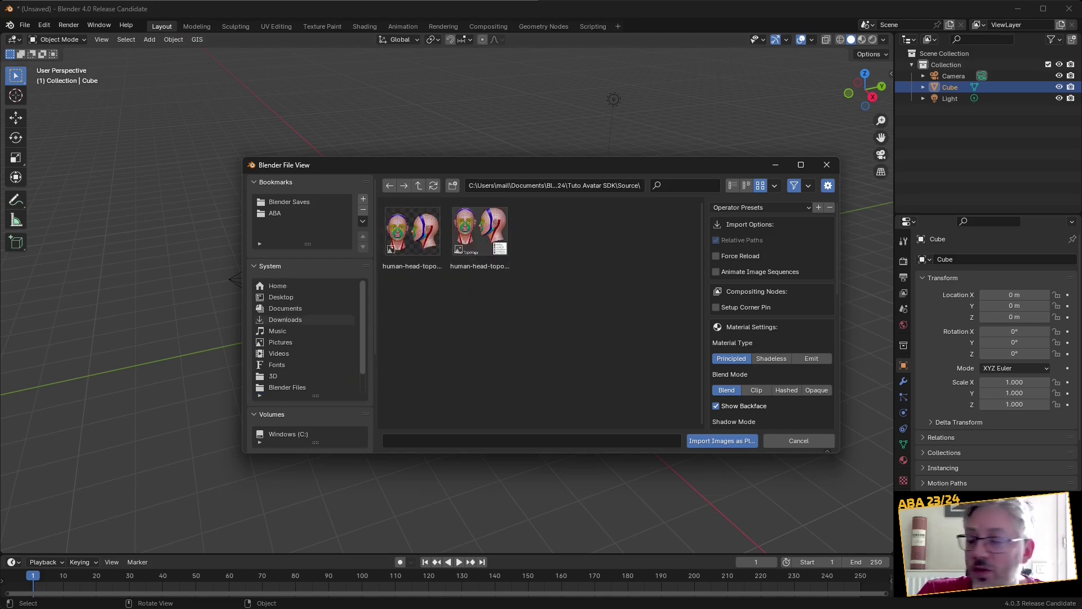
# Glance at the head topology reference in the web browser and import human-head-topology.png as an image plane
pyautogui.hotkey('alt', 'Tab')
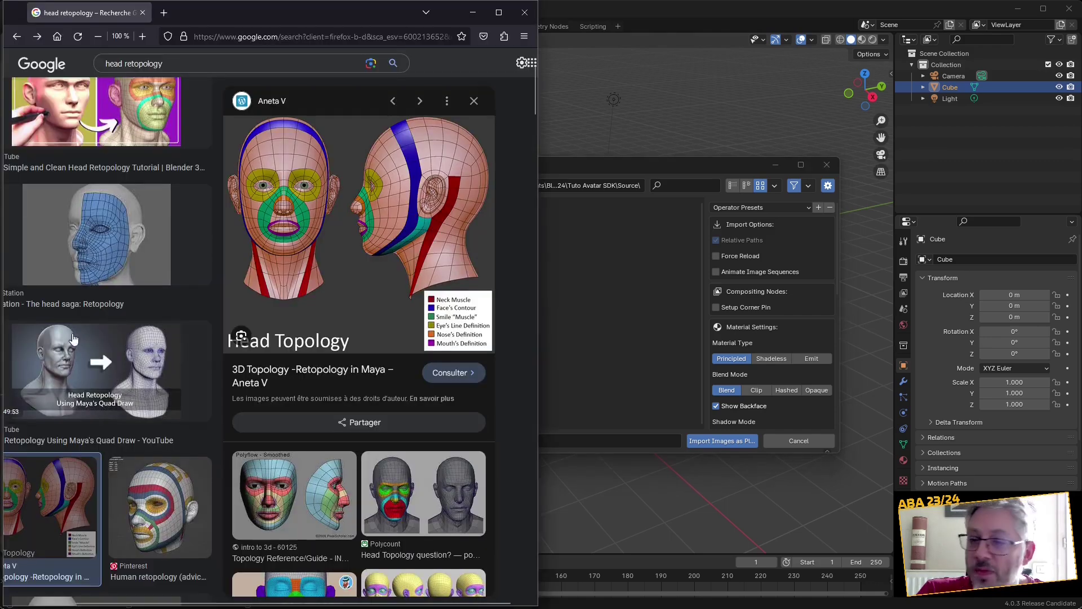
pyautogui.click(475, 17)
pyautogui.click(409, 263)
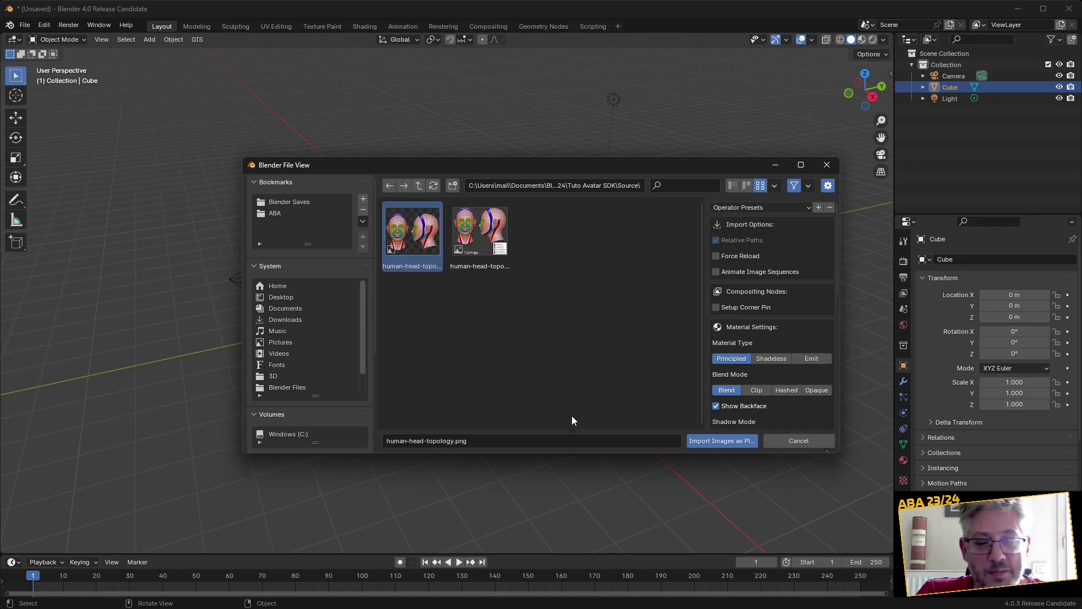
pyautogui.click(725, 441)
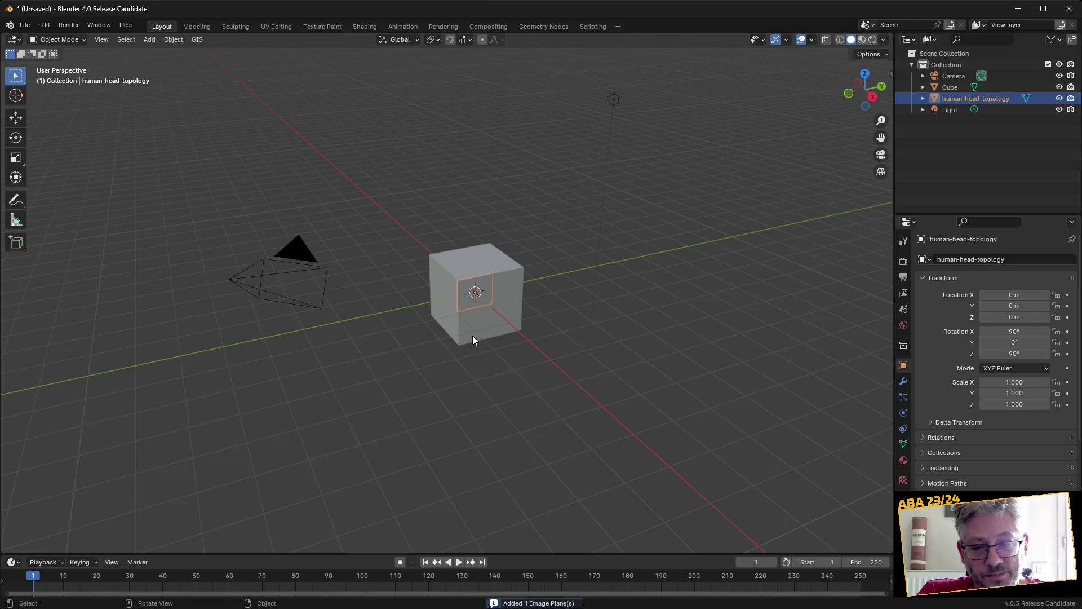
# Hide the default cube that covers the imported image plane
pyautogui.click(472, 336)
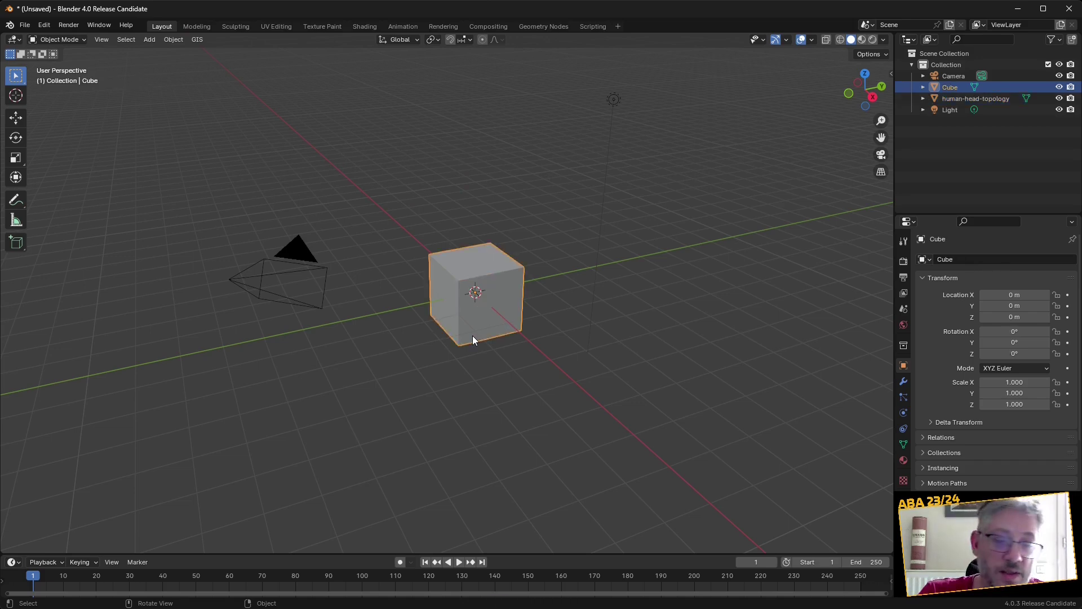
pyautogui.press('h')
pyautogui.scroll(5, 472, 336)
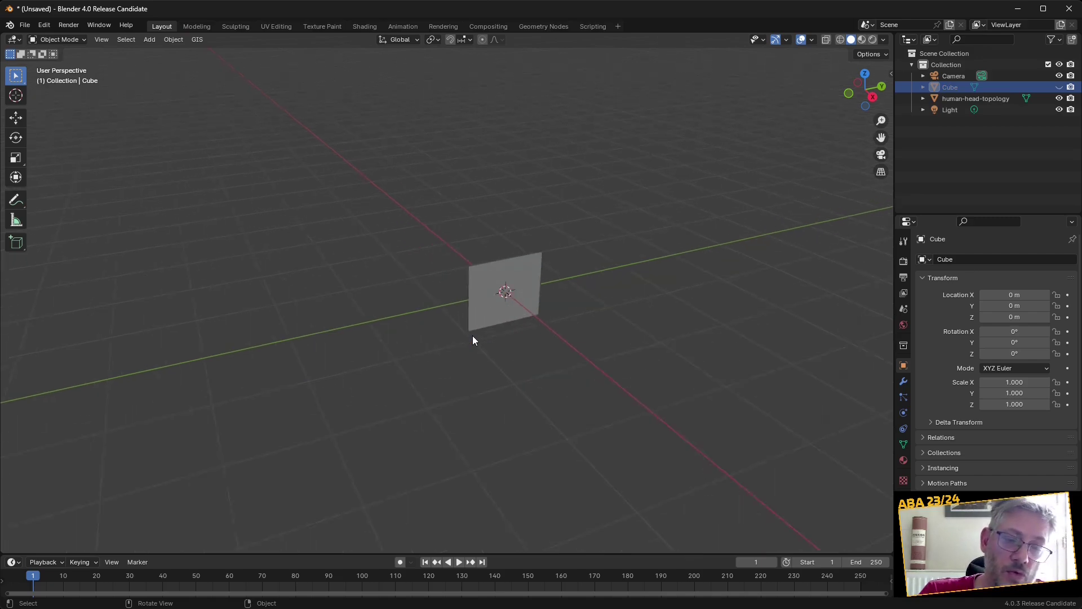
# Set the viewport shading color to Texture and select the head topology image plane
pyautogui.click(884, 39)
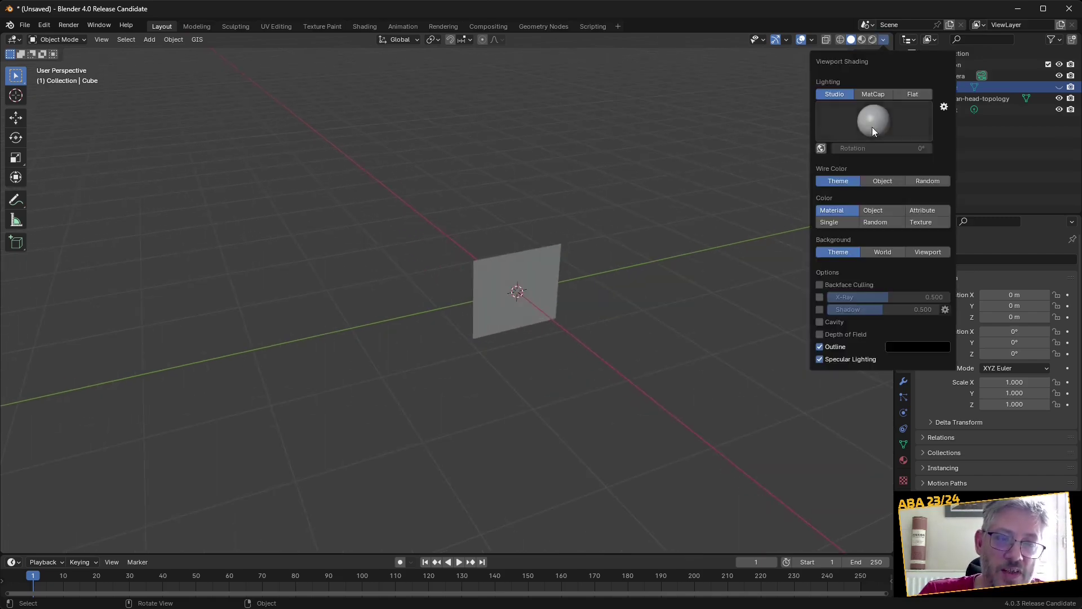
pyautogui.click(921, 222)
pyautogui.moveTo(752, 263)
pyautogui.mouseDown(button='middle')
pyautogui.moveTo(617, 304)
pyautogui.moveTo(597, 299)
pyautogui.moveTo(565, 252)
pyautogui.moveTo(522, 225)
pyautogui.mouseUp(button='middle')
pyautogui.scroll(-1, 590, 232)
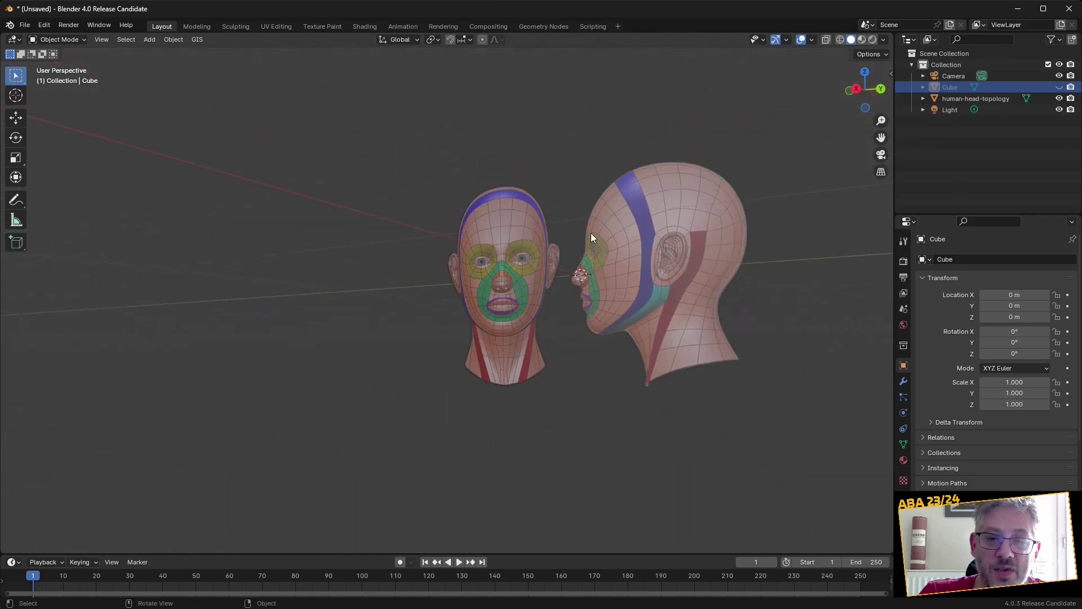
pyautogui.click(575, 228)
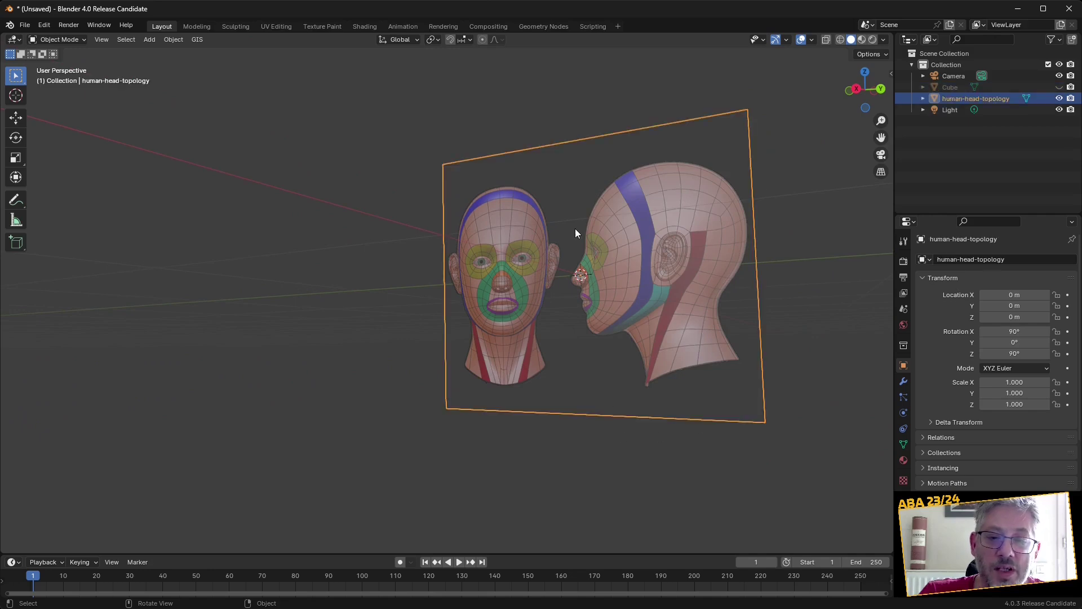
pyautogui.scroll(-3, 575, 229)
pyautogui.click(603, 291)
pyautogui.click(558, 288)
pyautogui.press('s')
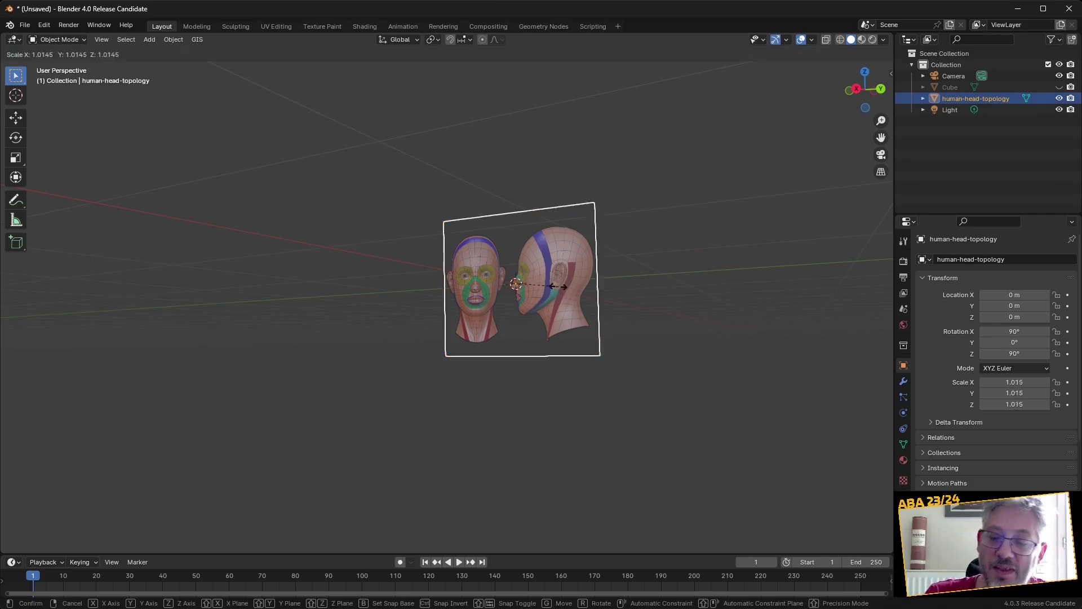
pyautogui.rightClick(571, 323)
# Convert the head topology image plane to a mesh and check its geometry in Edit Mode
pyautogui.moveTo(560, 313); pyautogui.dragTo(572, 333, button='middle')
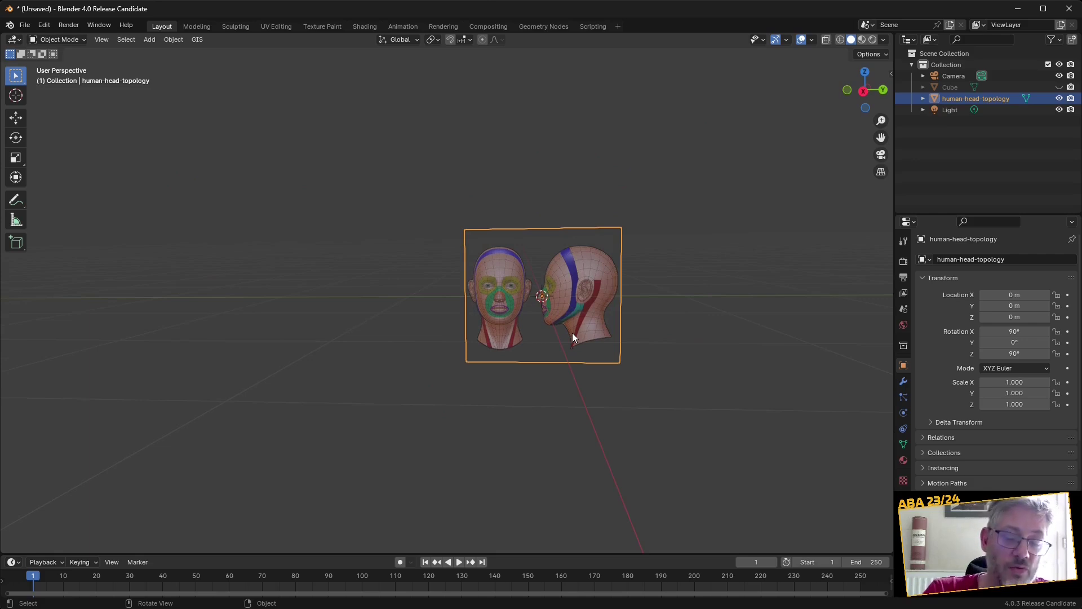
pyautogui.rightClick(573, 334)
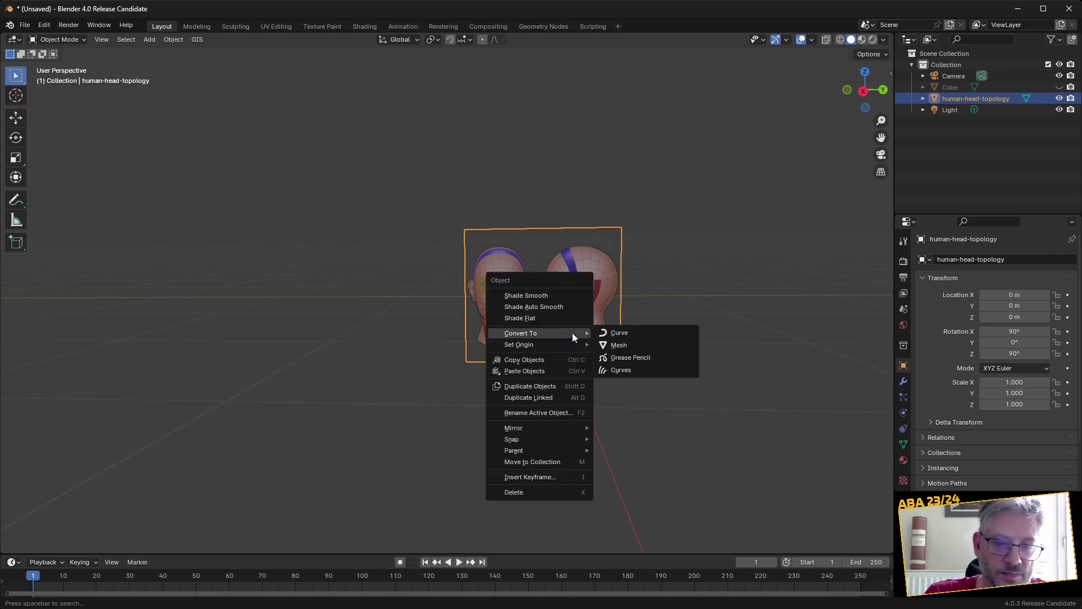
pyautogui.click(648, 345)
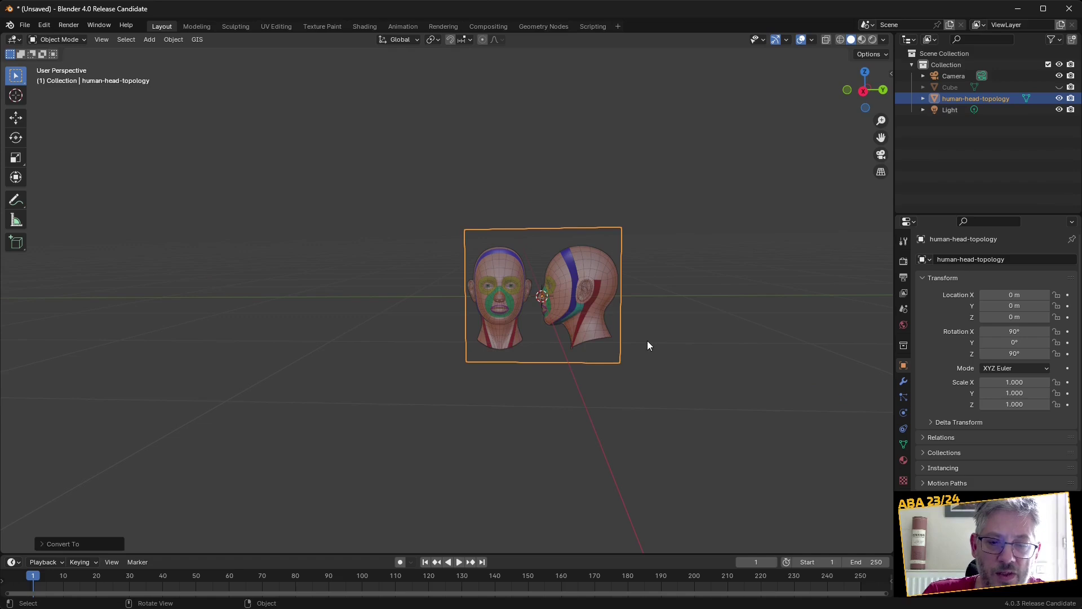
pyautogui.press('Tab')
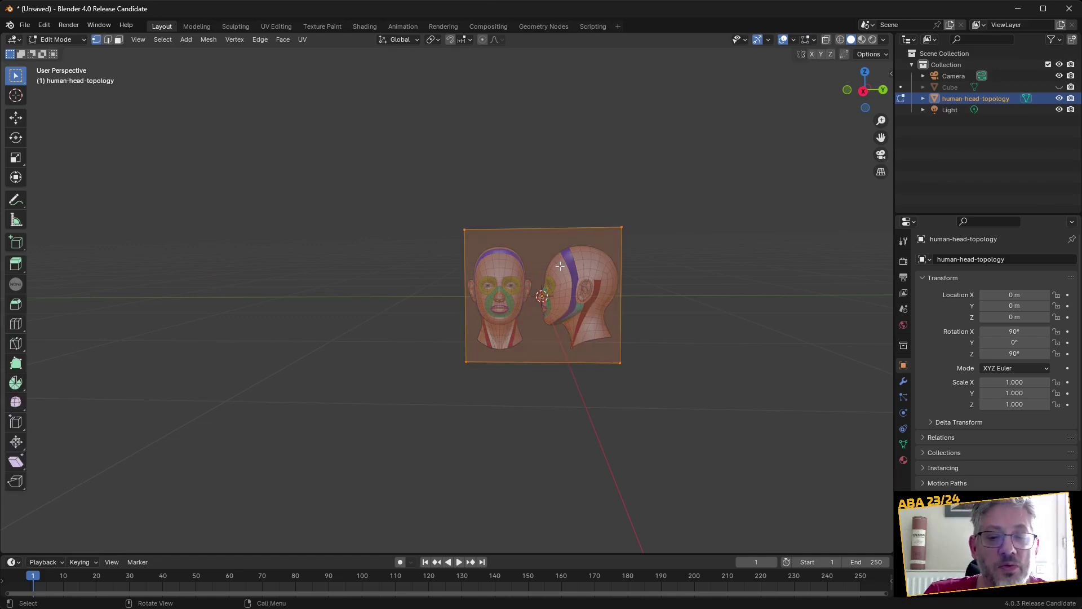
pyautogui.press('Tab')
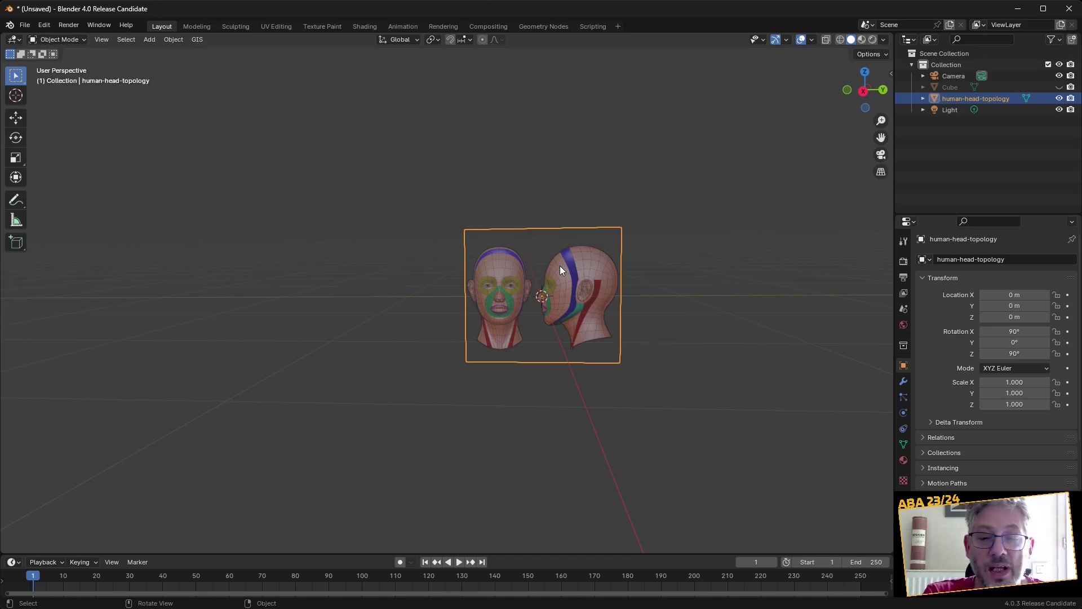
# Switch to the front orthographic view and duplicate the head topology plane by copying and pasting it
pyautogui.press('KP_1')
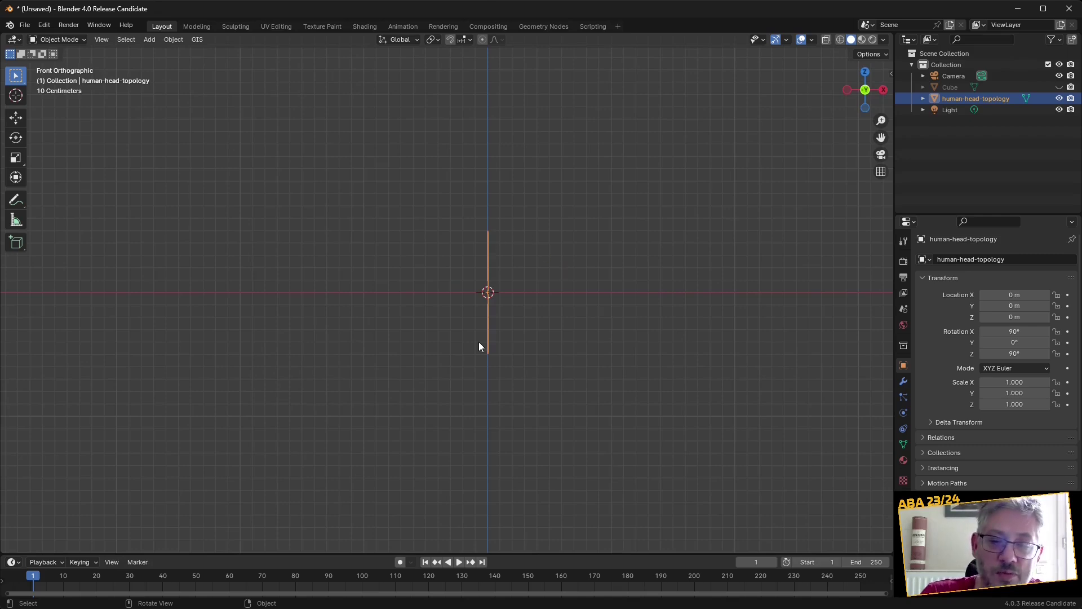
pyautogui.rightClick(953, 96)
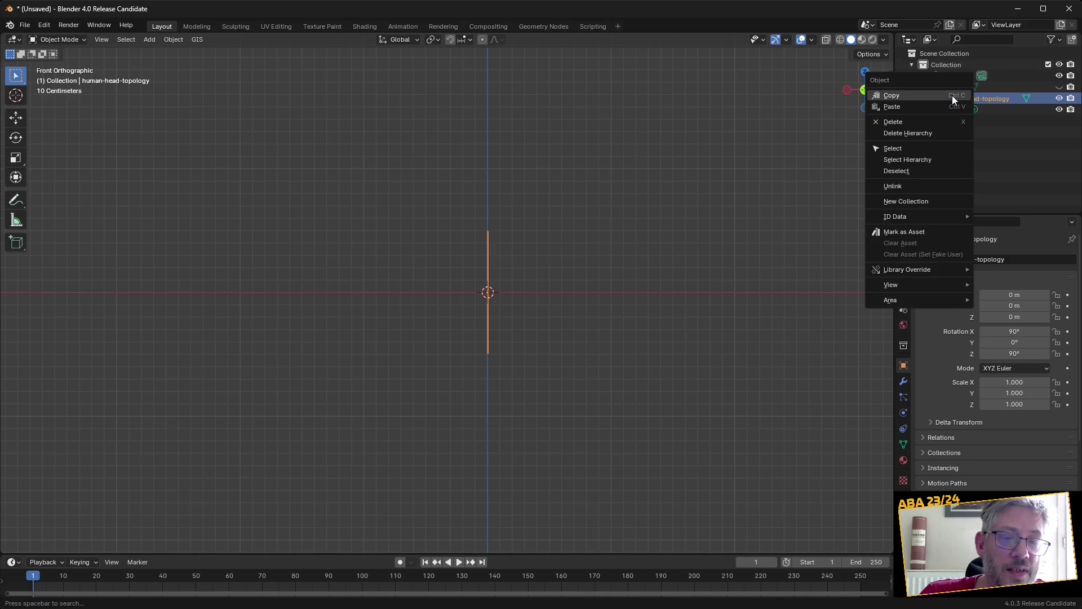
pyautogui.click(950, 96)
pyautogui.rightClick(953, 99)
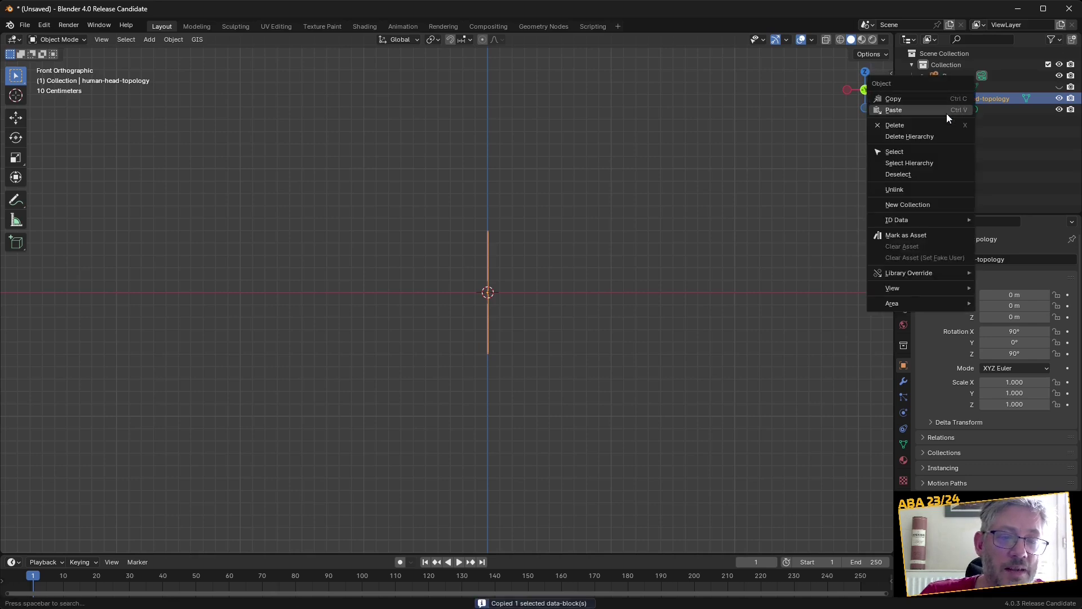
pyautogui.click(946, 111)
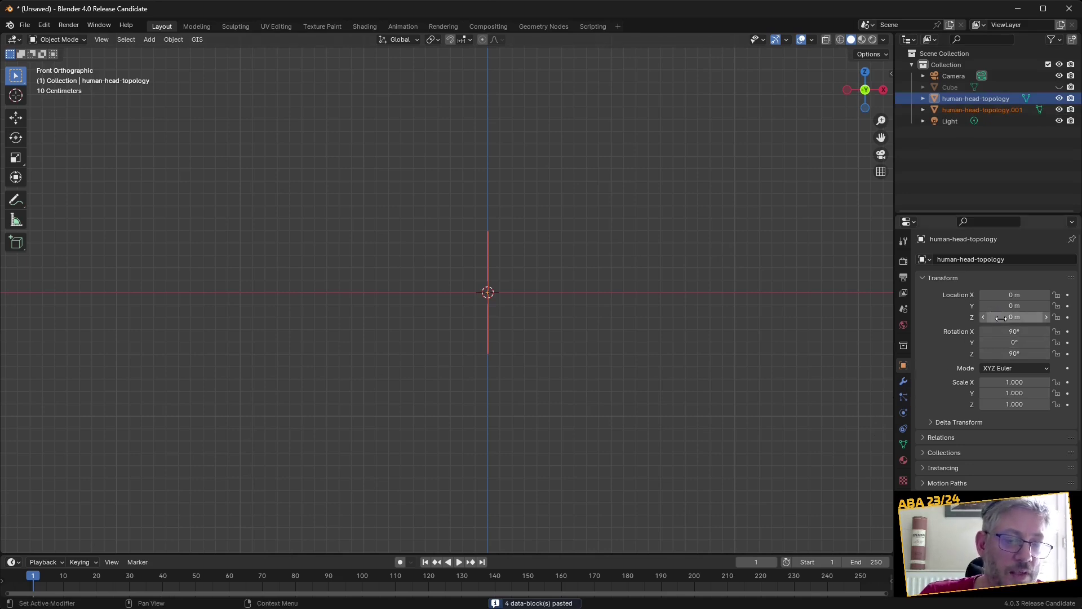
# Set the Z rotation of the human-head-topology plane to 0° and select that plane alone
pyautogui.click(1015, 353)
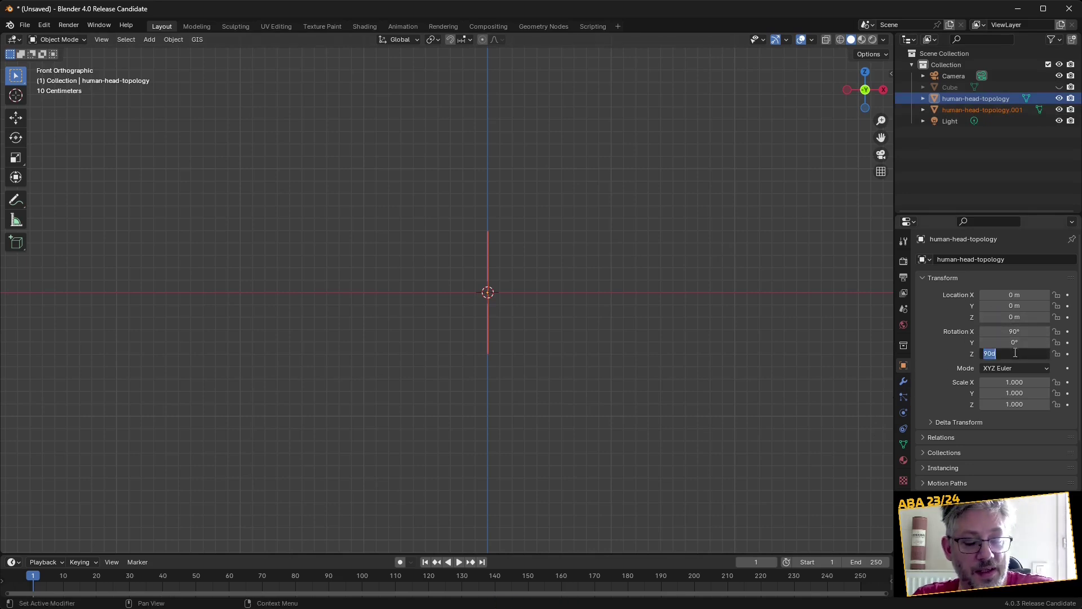
pyautogui.press('Return')
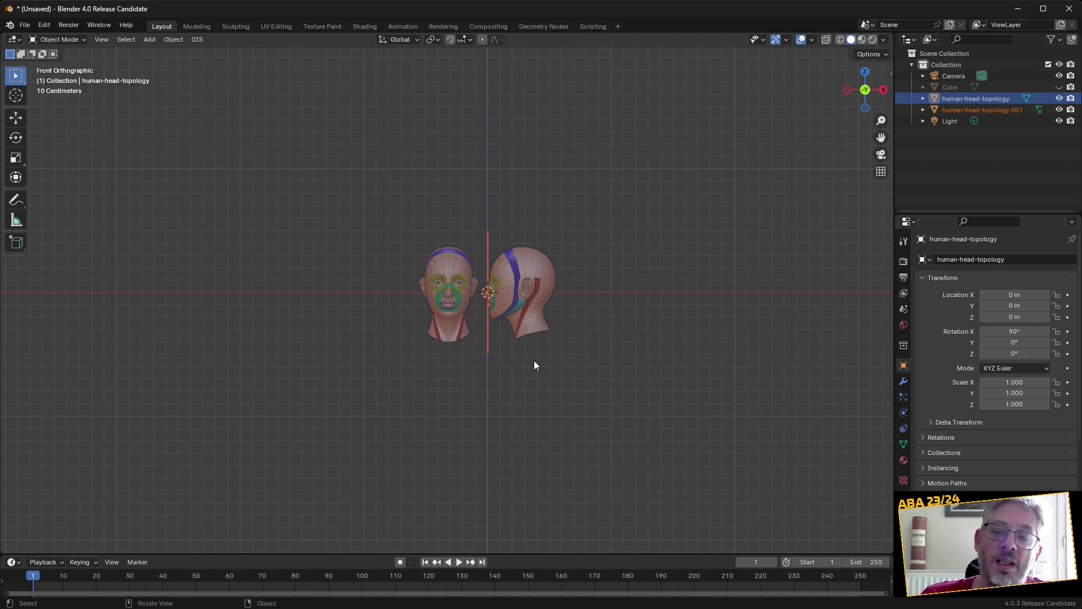
pyautogui.scroll(5, 534, 305)
pyautogui.click(481, 252)
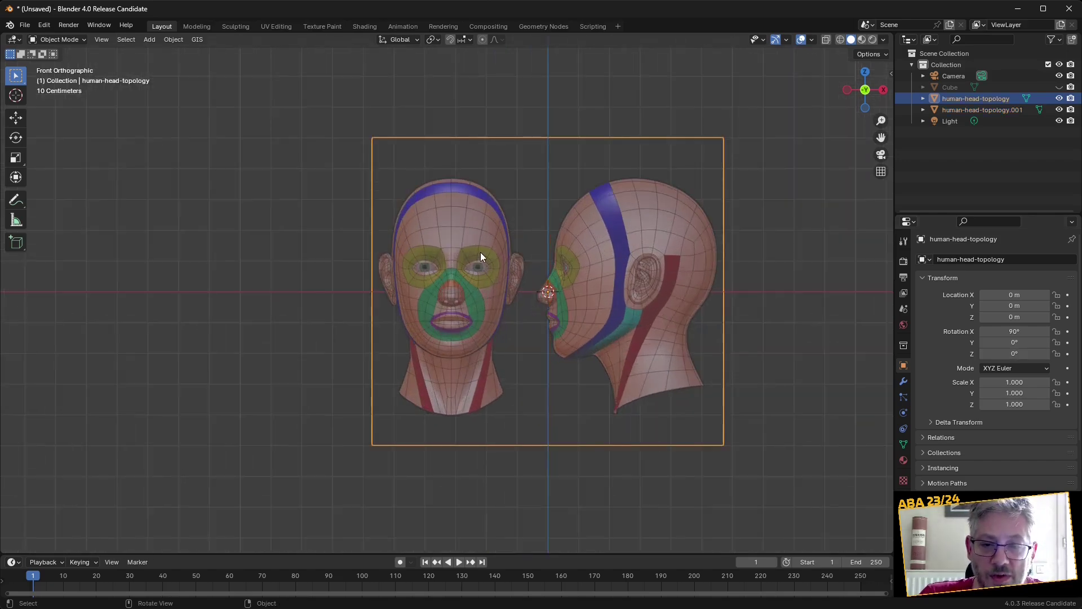
# Move the plane along X to about 0.314 m, aligning the front face's centre line with the world's vertical axis
pyautogui.click(16, 120)
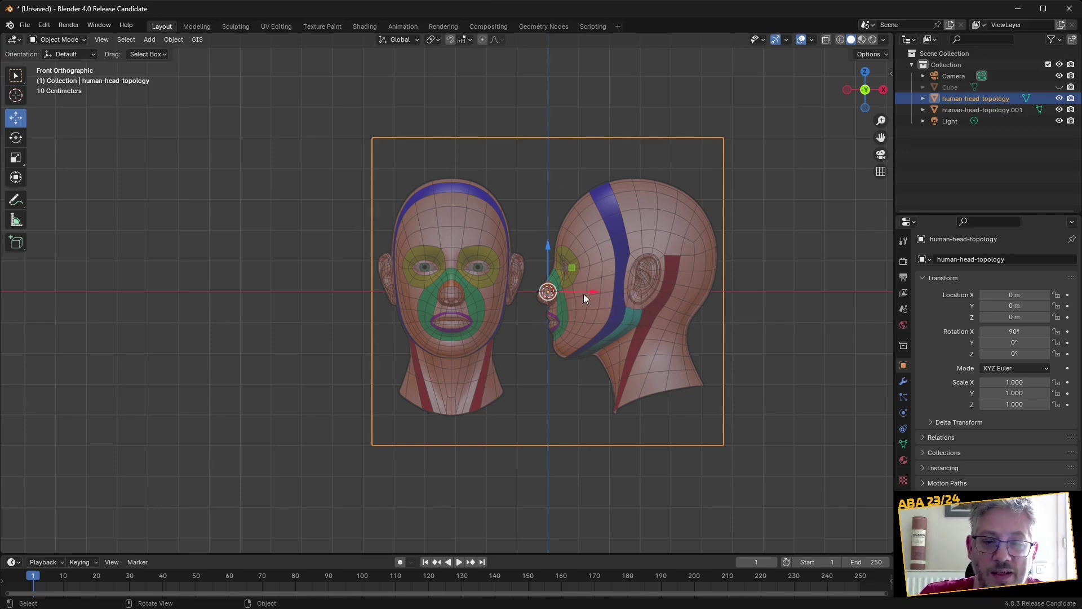
pyautogui.moveTo(584, 291); pyautogui.dragTo(683, 297)
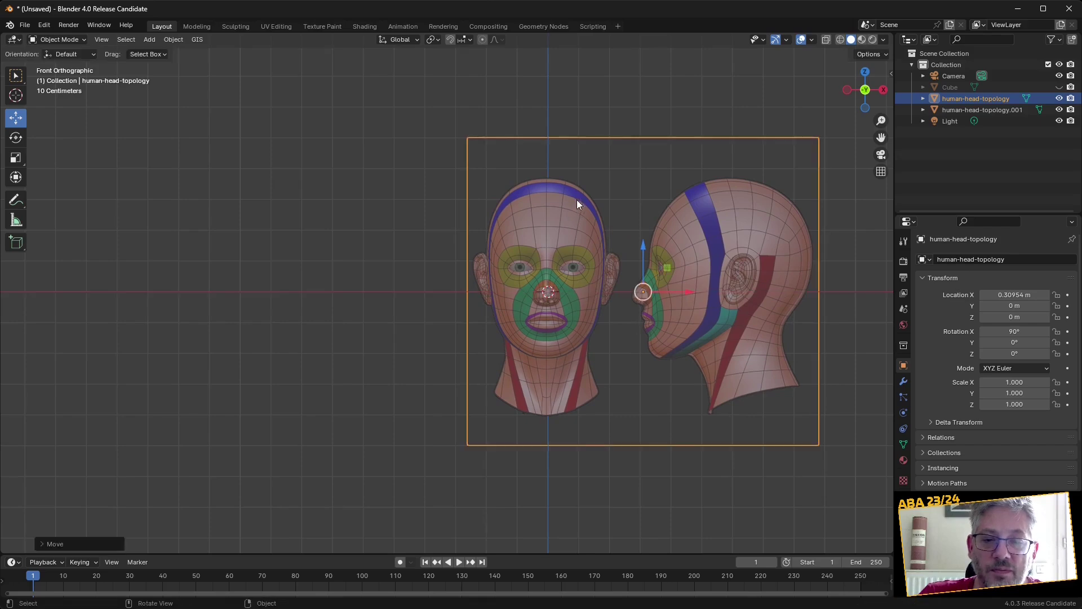
pyautogui.scroll(5, 578, 204)
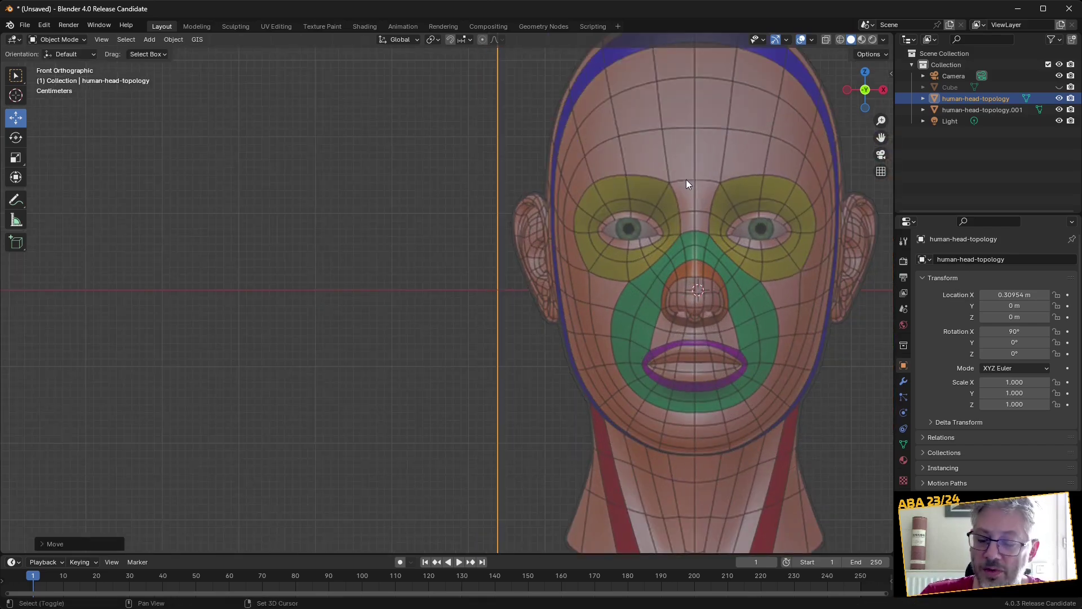
pyautogui.keyDown('shift'); pyautogui.moveTo(688, 175); pyautogui.dragTo(465, 376, button='middle'); pyautogui.keyUp('shift')
pyautogui.scroll(4, 468, 361)
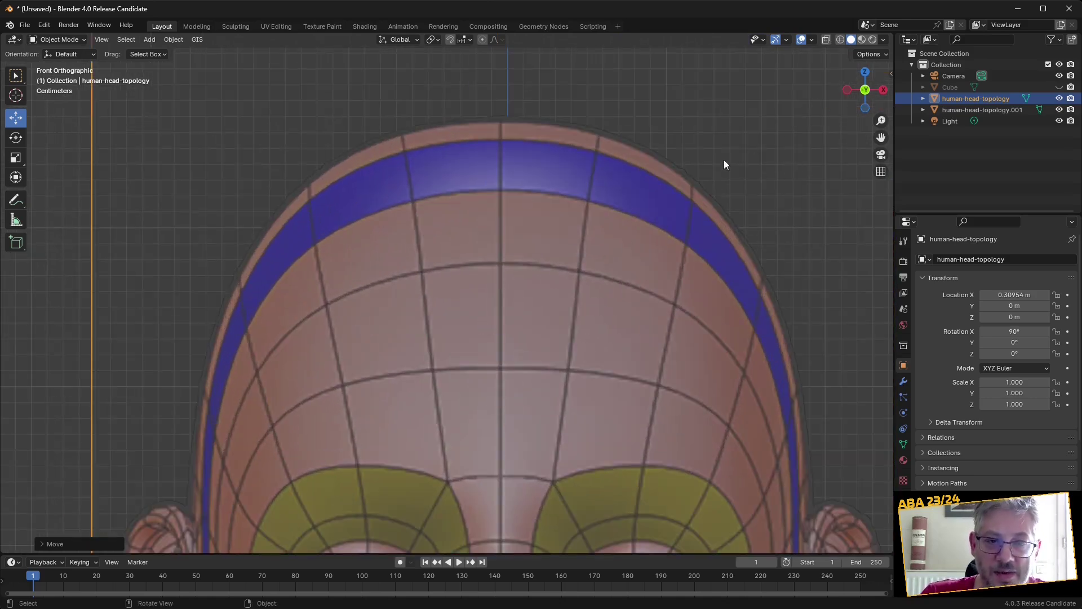
pyautogui.press('g')
pyautogui.press('x')
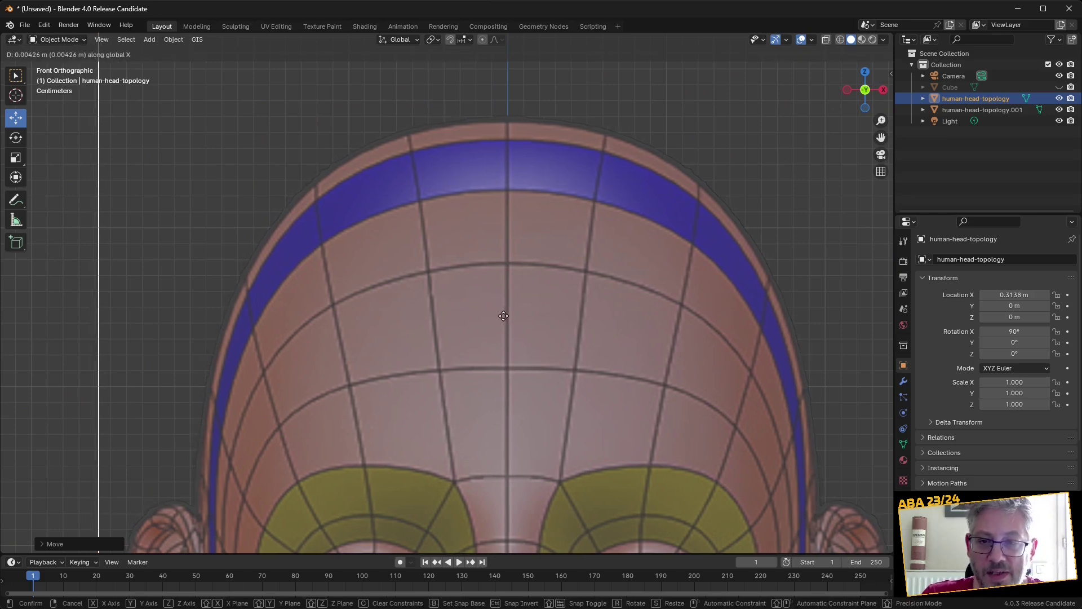
pyautogui.click(504, 316)
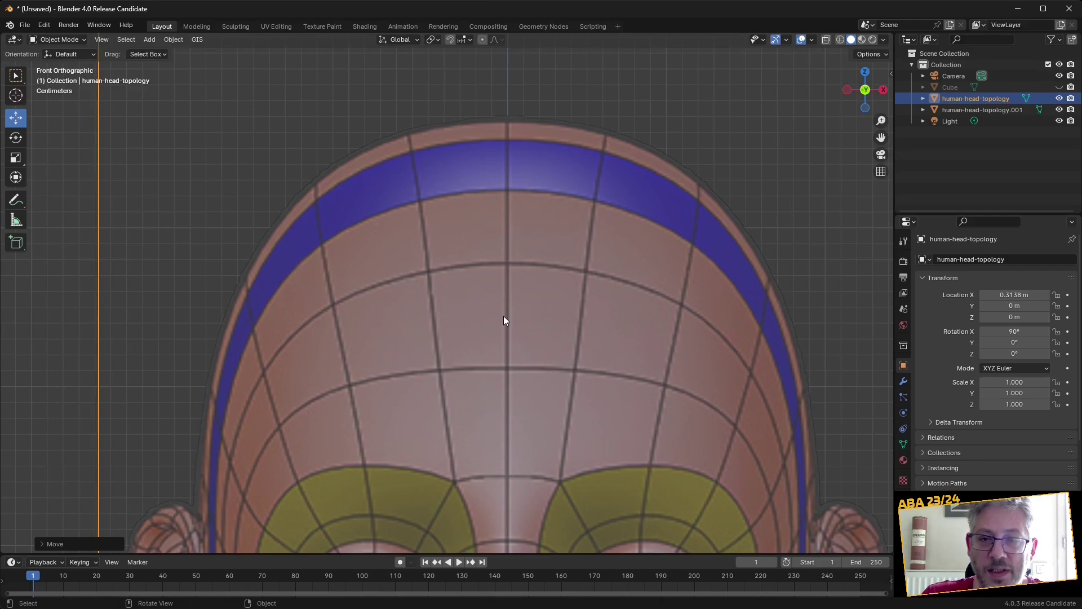
pyautogui.scroll(-8, 503, 316)
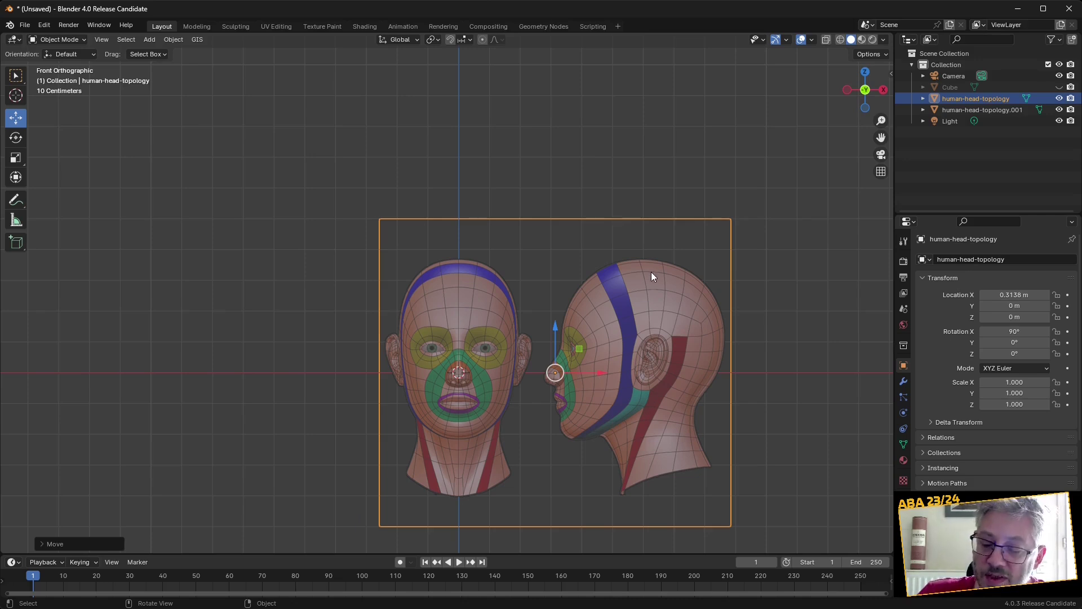
# In Edit Mode, enable Correct Face Attributes and move the plane's right edge inward to crop out the side-view head
pyautogui.press('Tab')
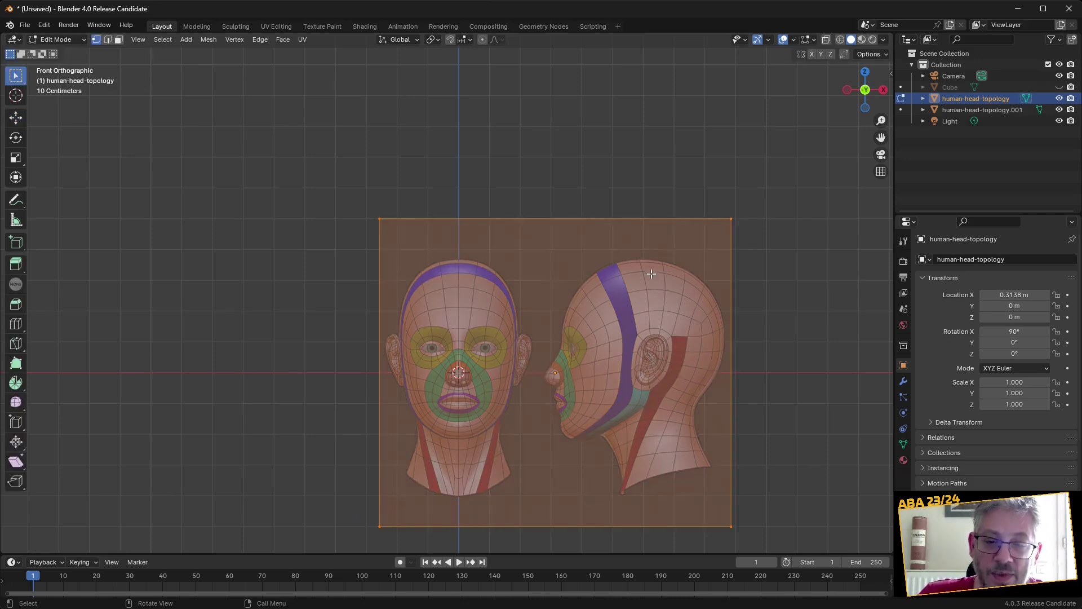
pyautogui.moveTo(706, 177); pyautogui.dragTo(754, 555)
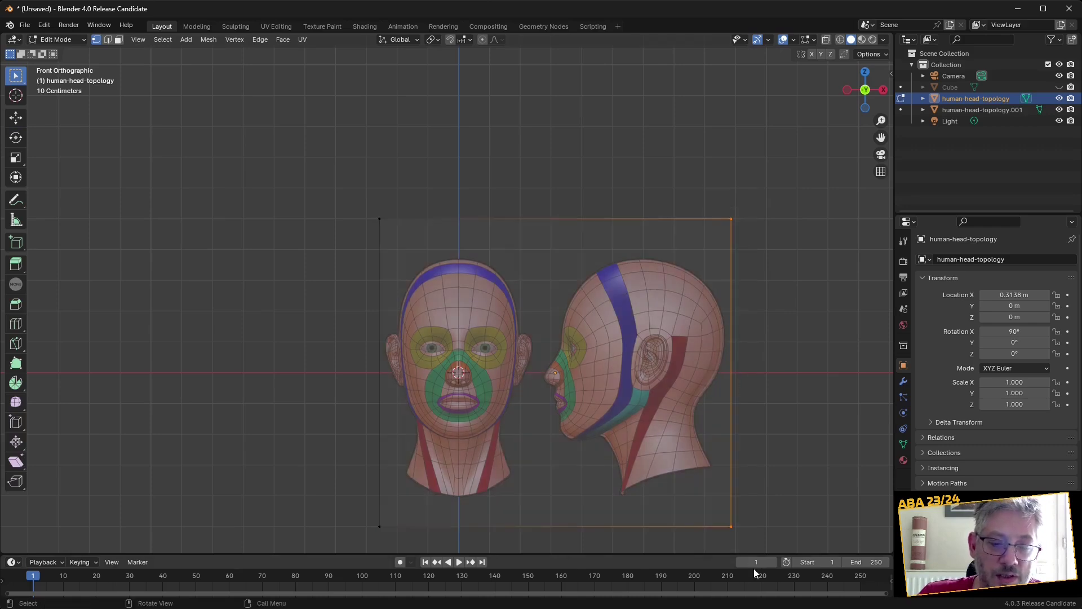
pyautogui.click(15, 118)
pyautogui.moveTo(773, 372); pyautogui.dragTo(649, 391)
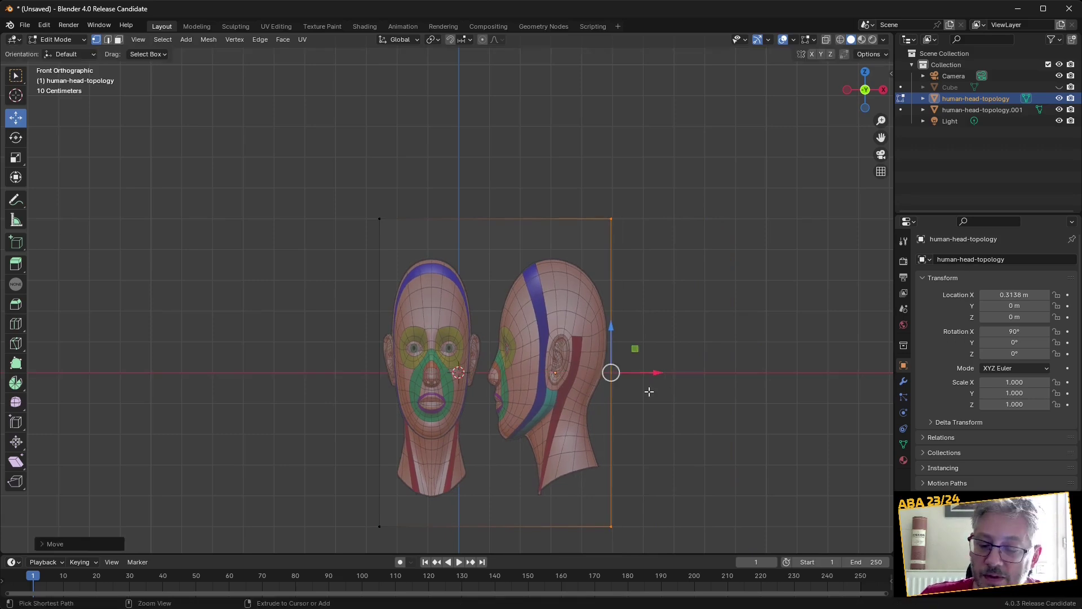
pyautogui.hotkey('ctrl', 'z')
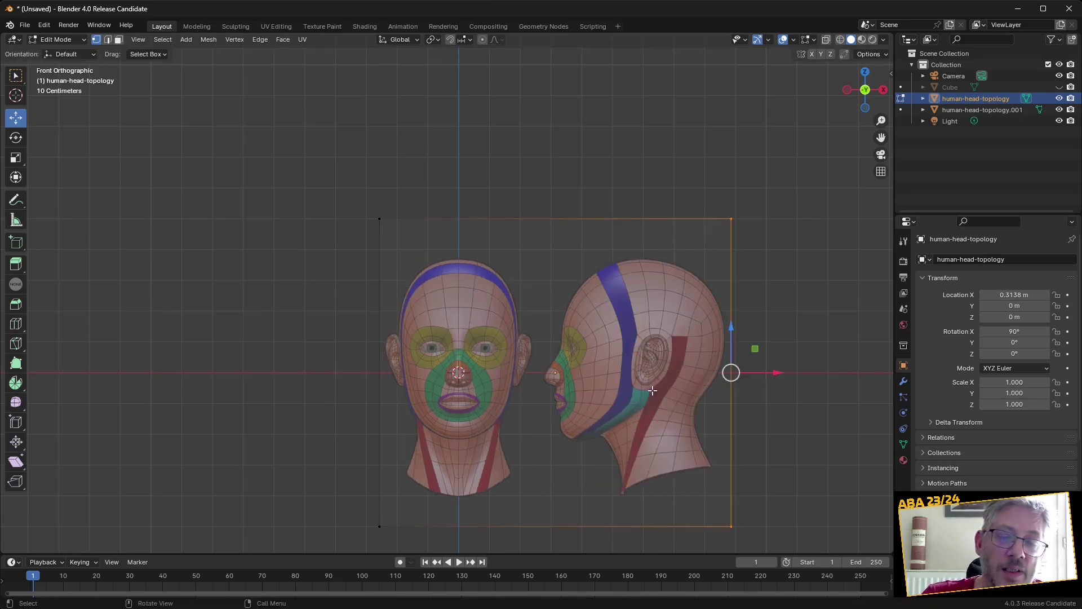
pyautogui.click(871, 54)
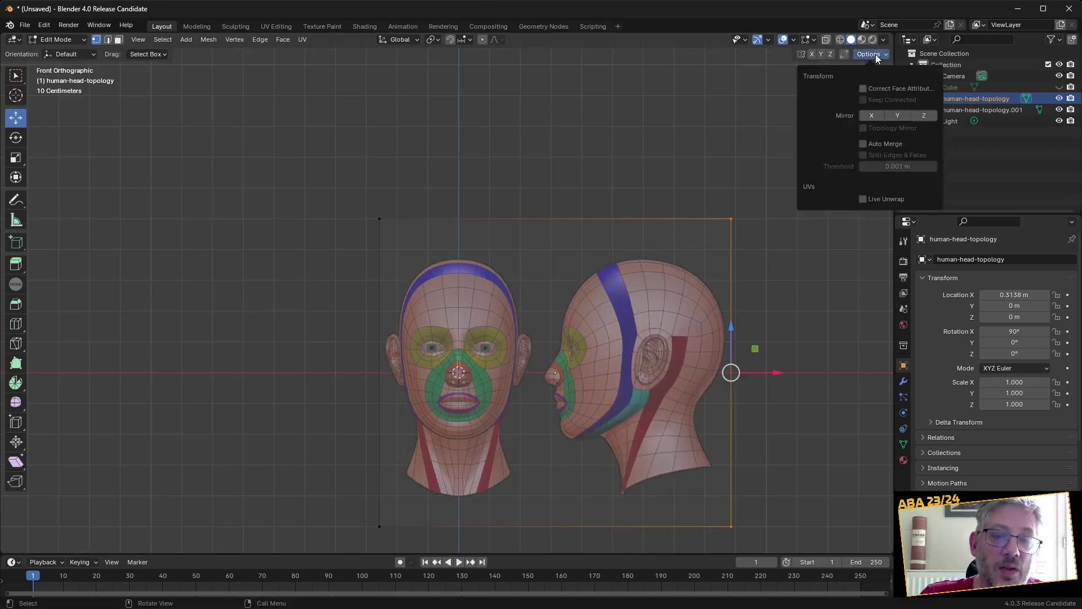
pyautogui.click(863, 88)
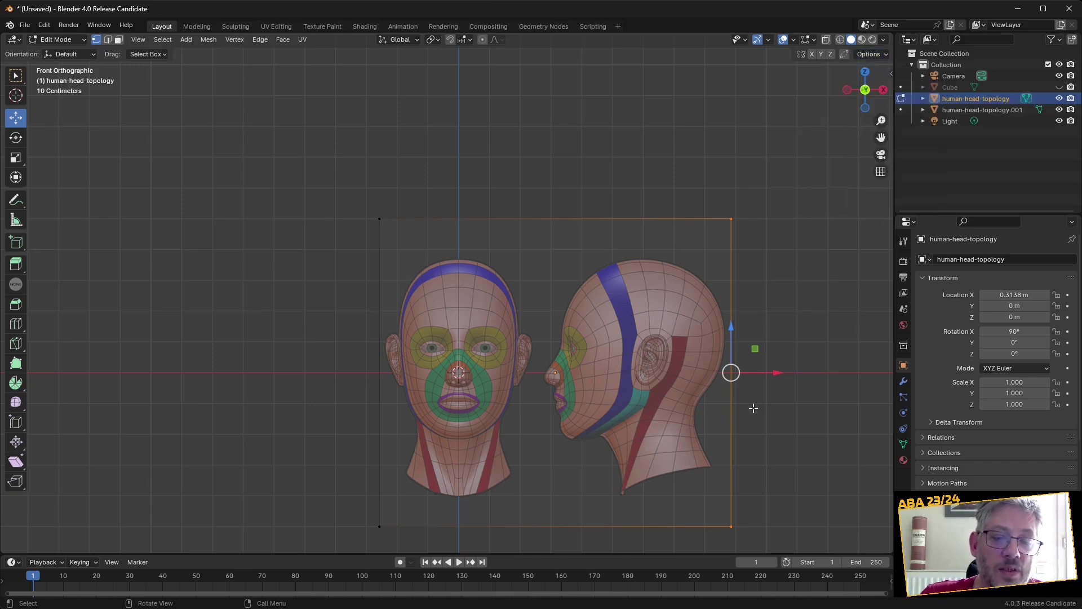
pyautogui.moveTo(764, 375); pyautogui.dragTo(574, 416)
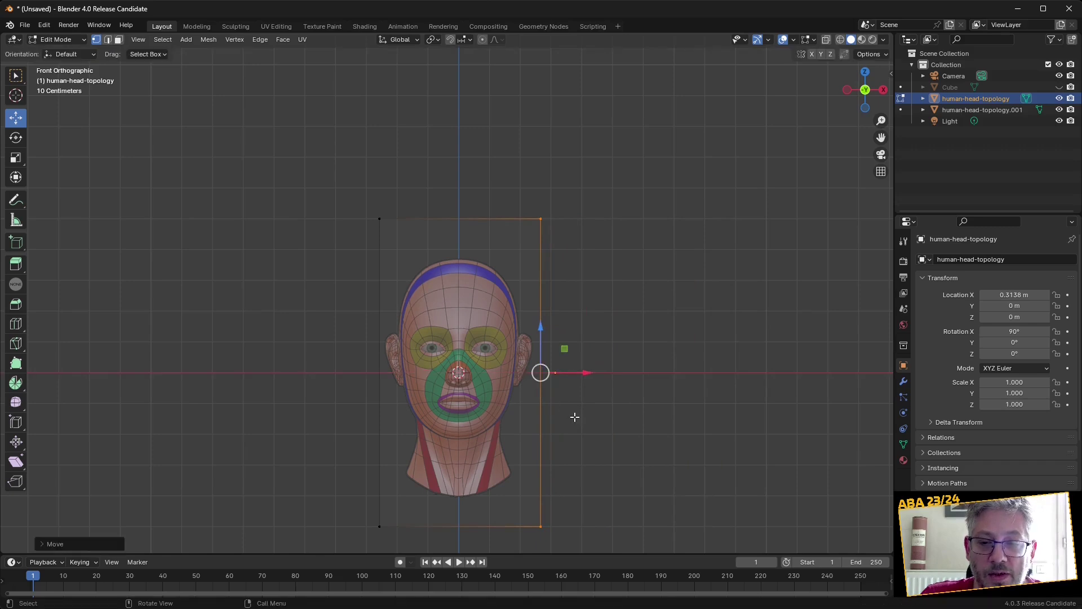
# Move the plane's top and bottom edges inward to crop close to the front-view head, and return to Object Mode
pyautogui.moveTo(323, 171); pyautogui.dragTo(631, 246)
pyautogui.moveTo(460, 175); pyautogui.dragTo(460, 204)
pyautogui.moveTo(336, 518); pyautogui.dragTo(575, 546)
pyautogui.moveTo(460, 493); pyautogui.dragTo(461, 470)
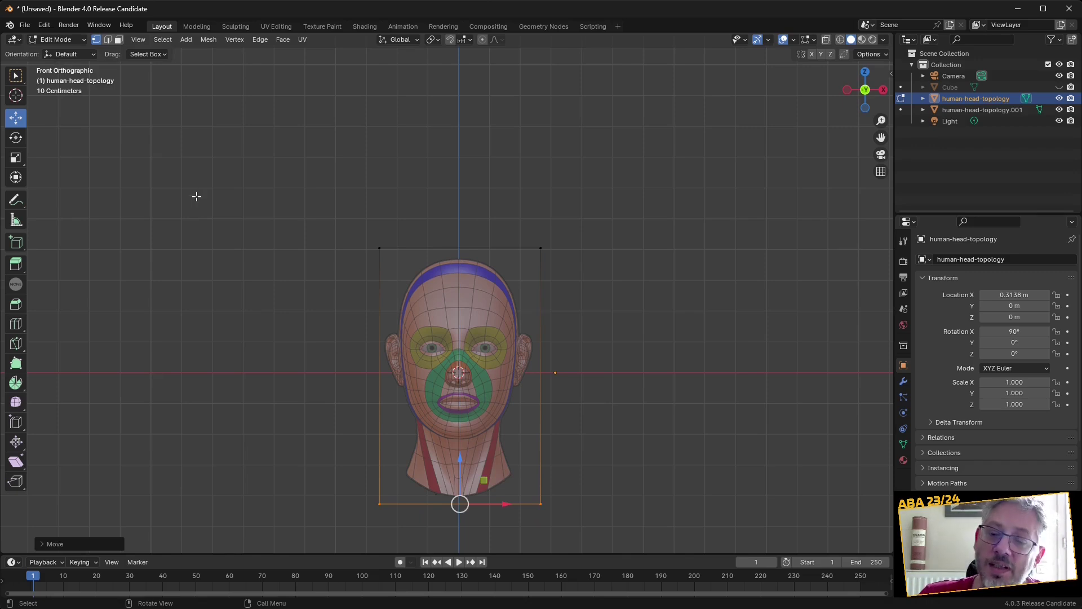
pyautogui.click(57, 39)
pyautogui.click(70, 50)
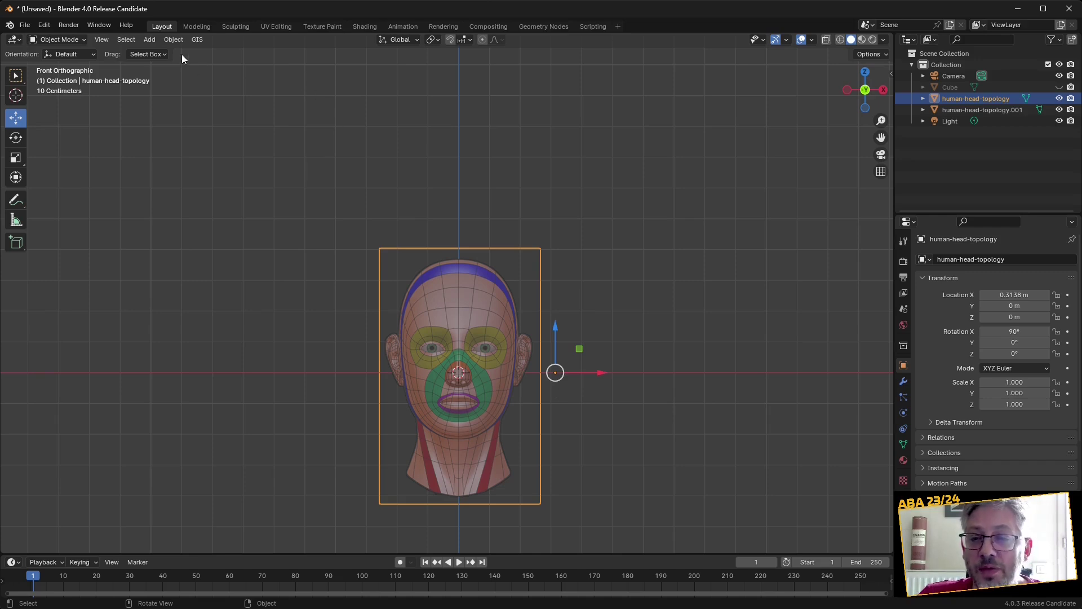
# Set the front plane's origin to the 3D cursor
pyautogui.click(145, 40)
pyautogui.moveTo(168, 41)
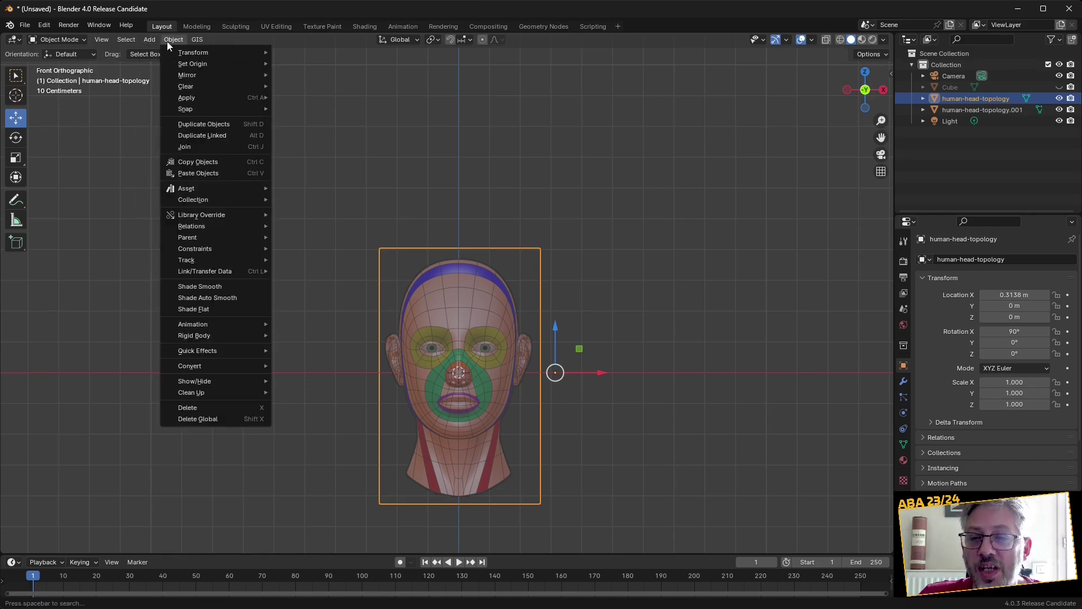
pyautogui.moveTo(181, 61)
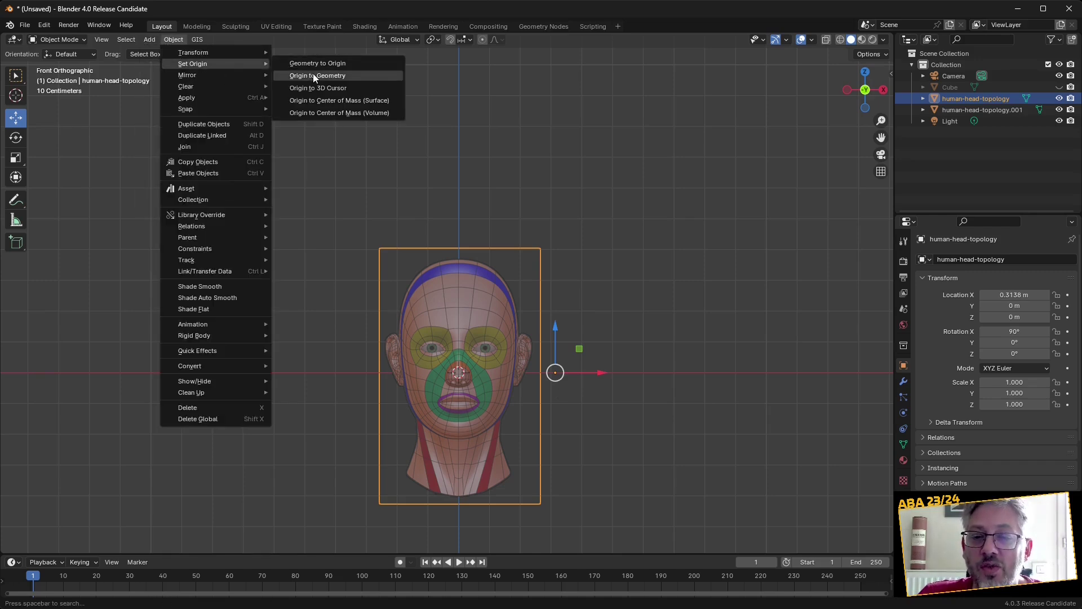
pyautogui.click(339, 92)
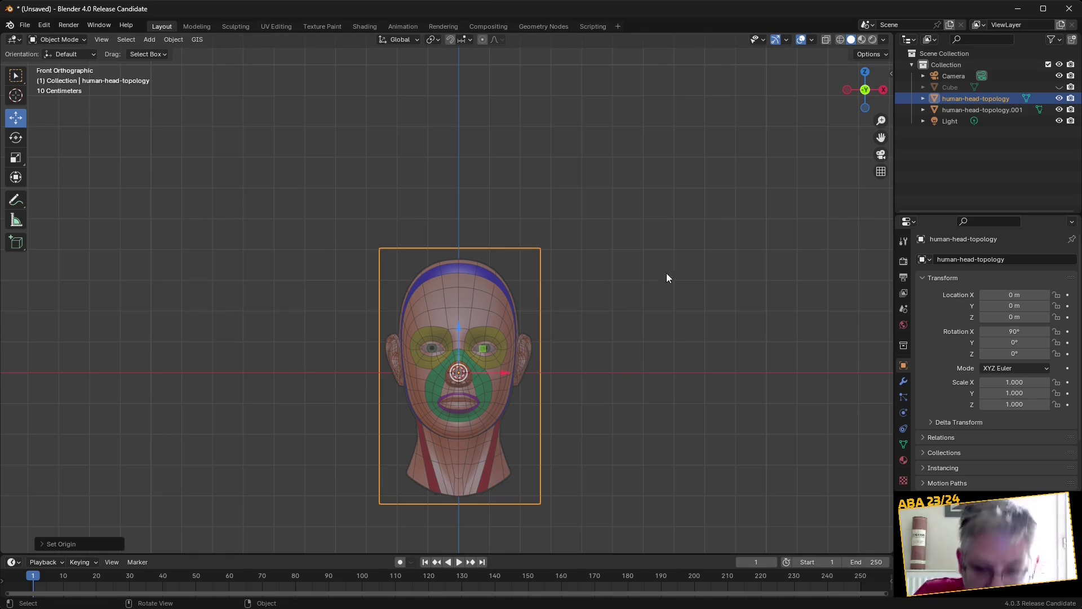
# Switch to the right orthographic view and convert the human-head-topology.001 plane to a mesh
pyautogui.click(884, 90)
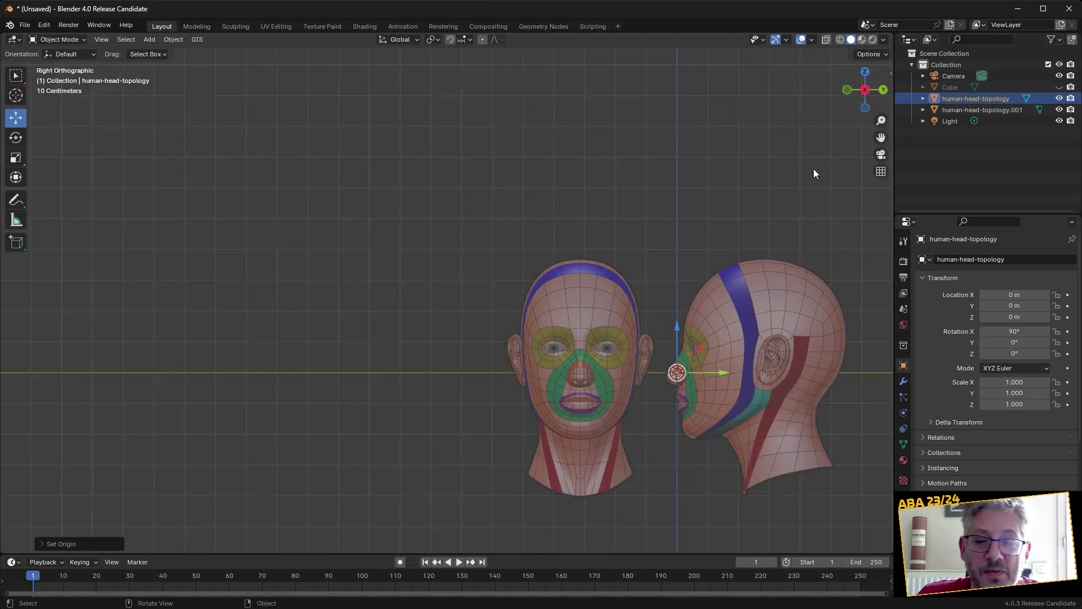
pyautogui.scroll(-2, 593, 317)
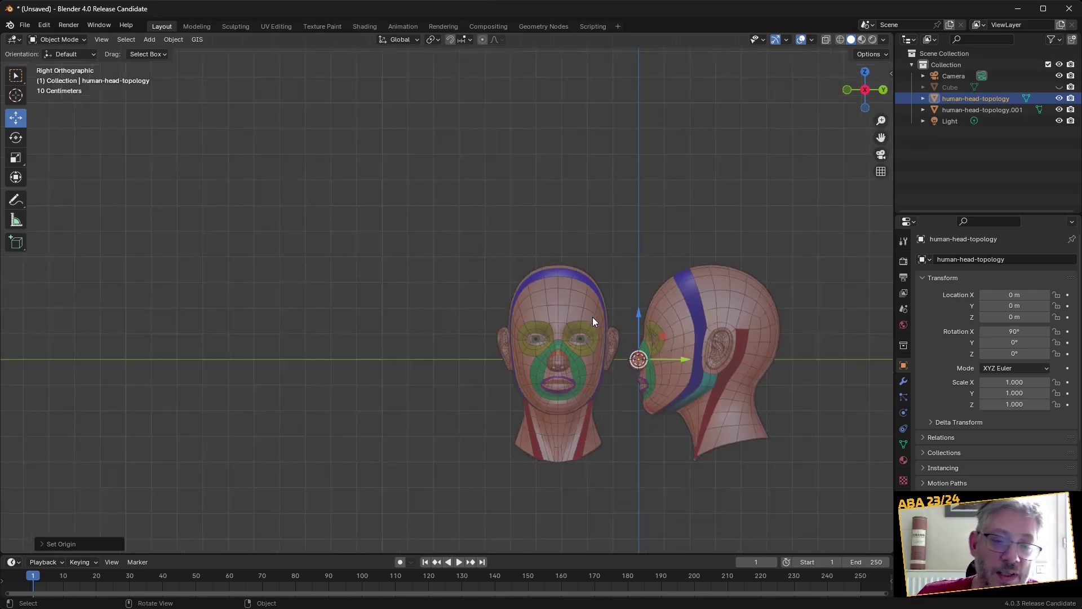
pyautogui.click(563, 336)
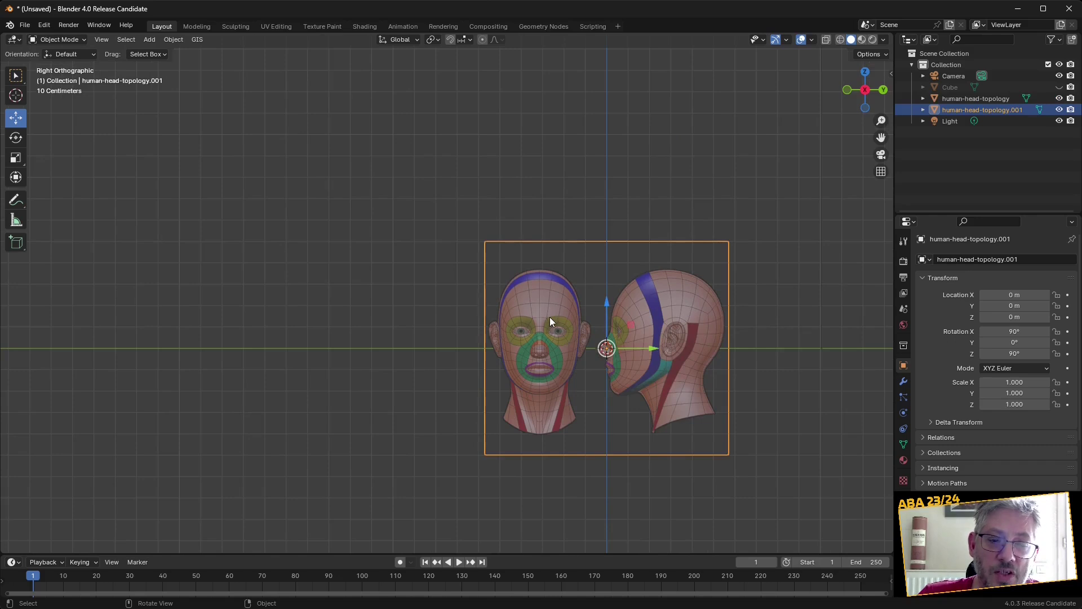
pyautogui.rightClick(550, 316)
pyautogui.moveTo(539, 355)
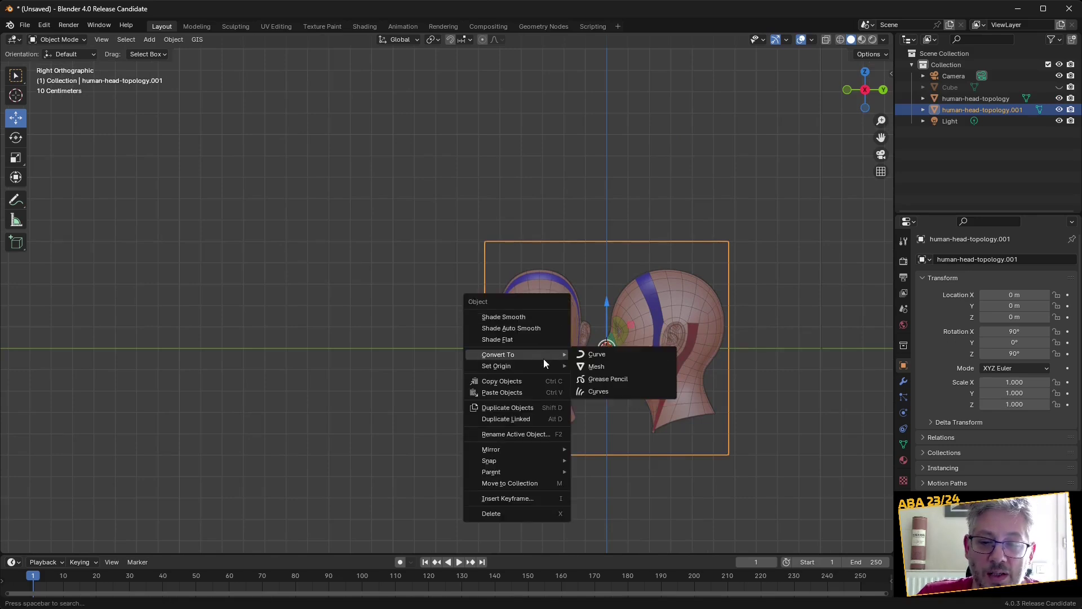
pyautogui.click(606, 369)
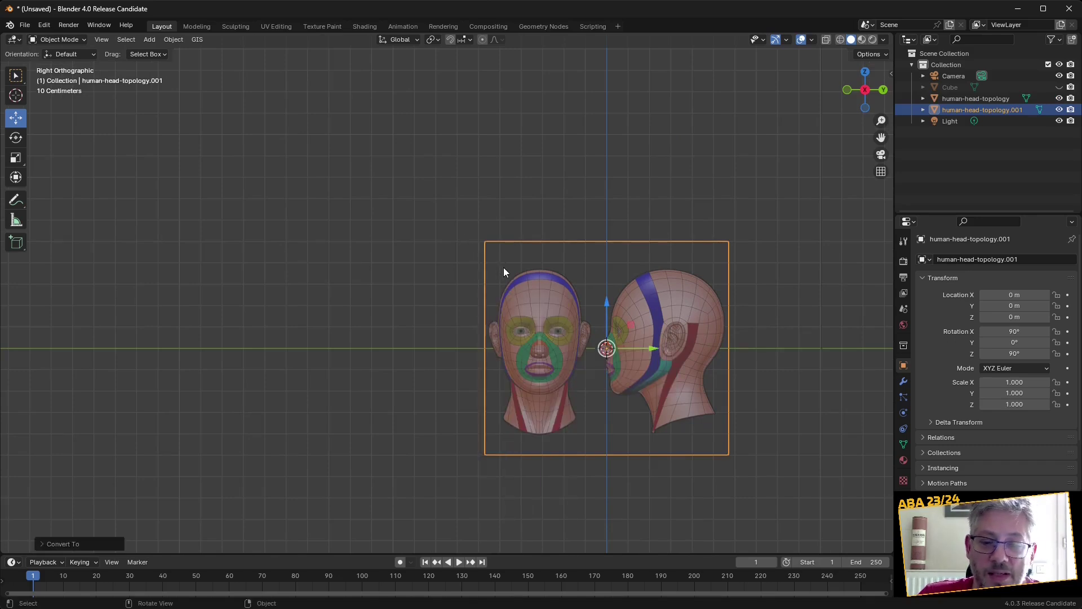
# In Edit Mode, move the side plane's left edge inward to crop out the front-view head, and check the Correct Face Attributes option
pyautogui.press('Tab')
pyautogui.moveTo(456, 211); pyautogui.dragTo(533, 543)
pyautogui.moveTo(528, 348); pyautogui.dragTo(635, 369)
pyautogui.click(870, 54)
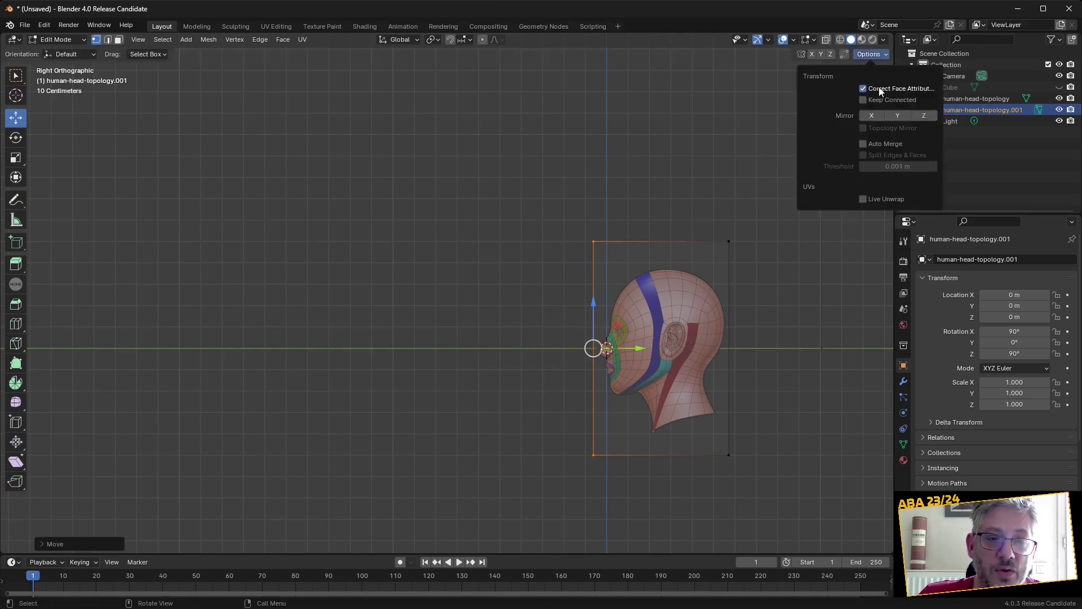
# Crop the side plane's bottom edge to just below the neck and its top edge to just above the head, and leave Edit Mode
pyautogui.moveTo(545, 441); pyautogui.dragTo(811, 480)
pyautogui.moveTo(658, 419); pyautogui.dragTo(656, 394)
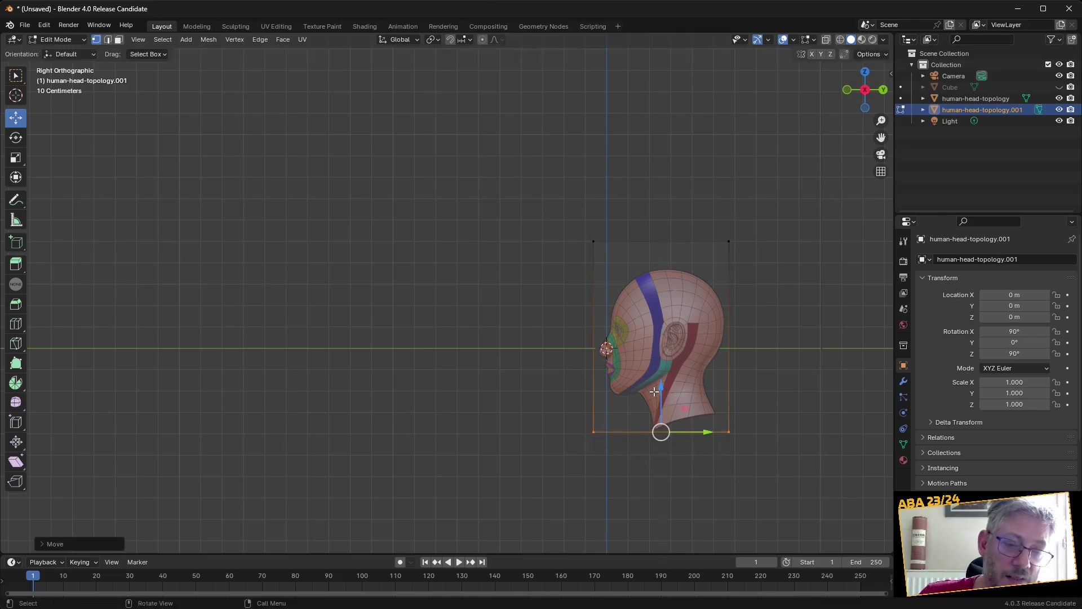
pyautogui.scroll(3, 662, 430)
pyautogui.keyDown('shift'); pyautogui.moveTo(671, 434); pyautogui.dragTo(270, 221, button='middle'); pyautogui.keyUp('shift')
pyautogui.scroll(2, 456, 395)
pyautogui.moveTo(455, 410); pyautogui.dragTo(452, 419)
pyautogui.keyDown('shift'); pyautogui.scroll(5, 216, 110); pyautogui.keyUp('shift')
pyautogui.moveTo(215, 111); pyautogui.dragTo(671, 170)
pyautogui.moveTo(450, 109); pyautogui.dragTo(447, 177)
pyautogui.press('Tab')
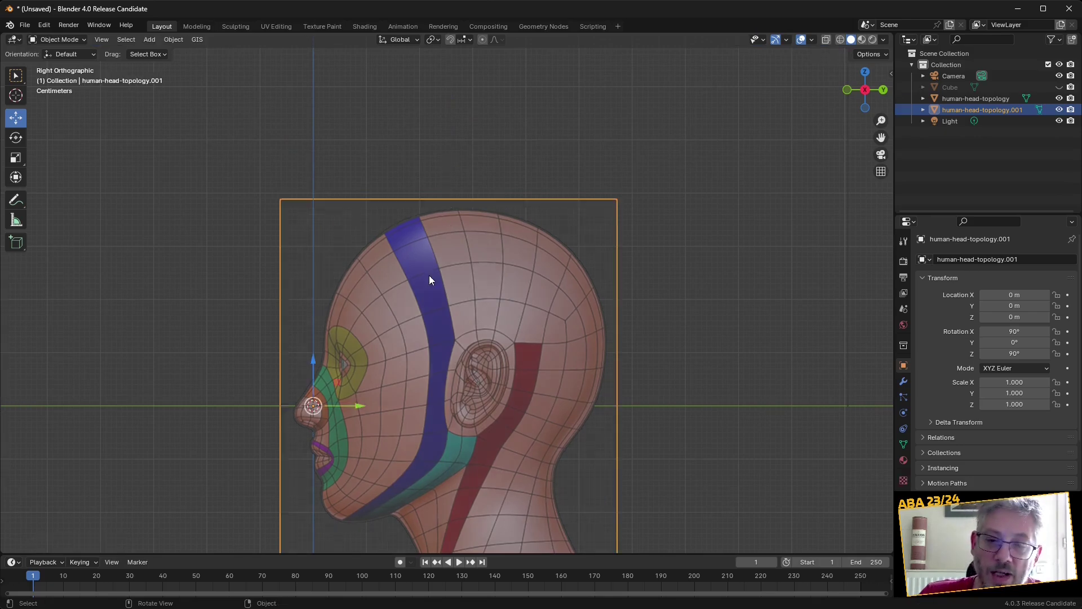
# Move the side plane along Y to about -0.276 m to centre the profile head on the world's vertical axis
pyautogui.scroll(-3, 445, 368)
pyautogui.scroll(2, 445, 367)
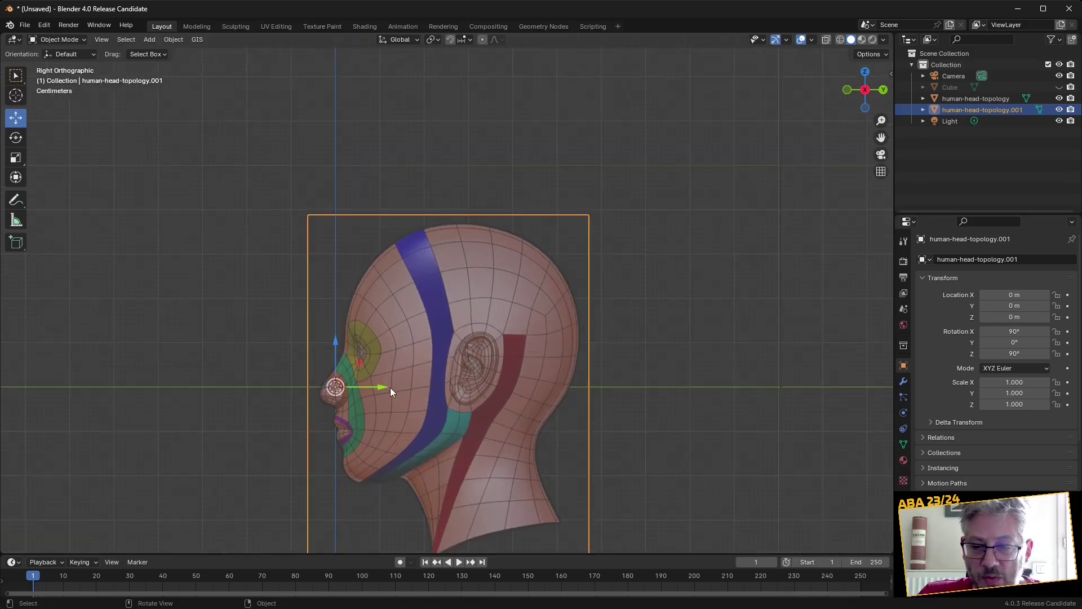
pyautogui.moveTo(374, 384); pyautogui.dragTo(257, 410)
pyautogui.scroll(-3, 403, 145)
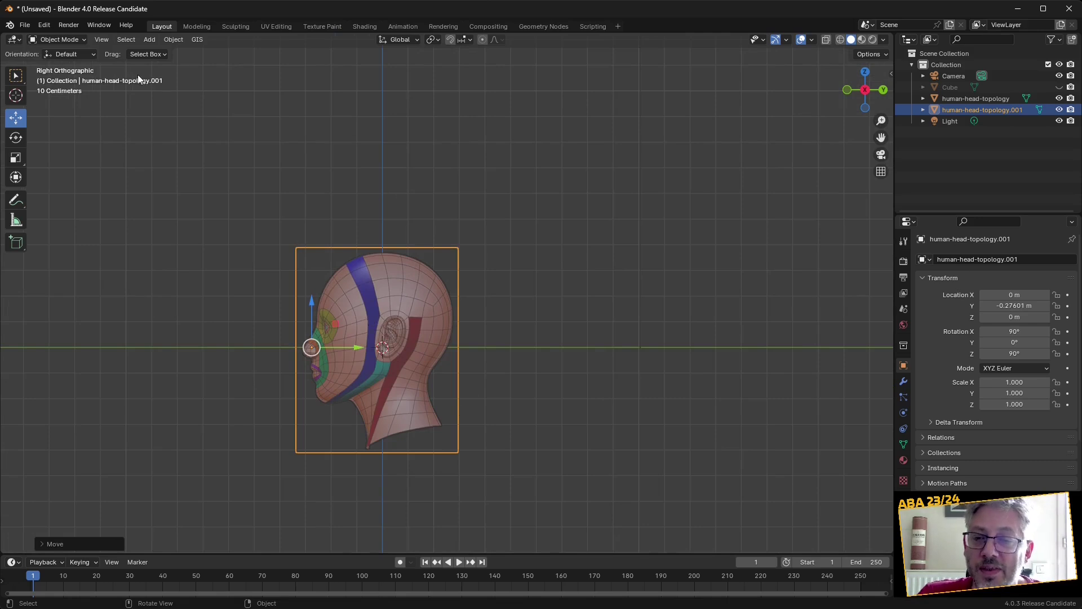
# Set the side plane's origin to the 3D cursor and inspect the two crossed reference planes in perspective
pyautogui.click(164, 39)
pyautogui.moveTo(199, 66)
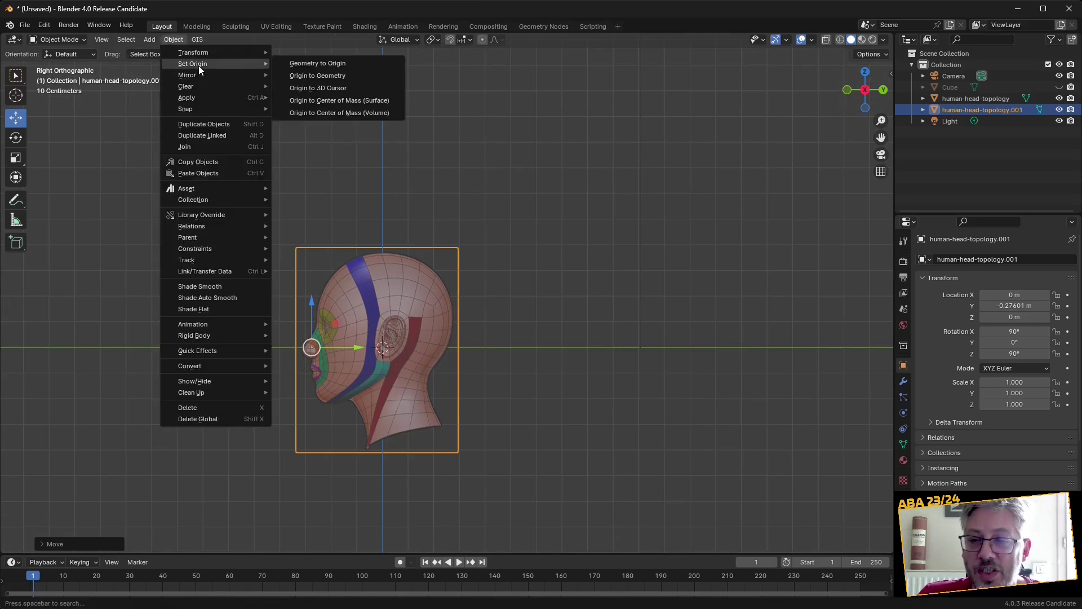
pyautogui.click(354, 87)
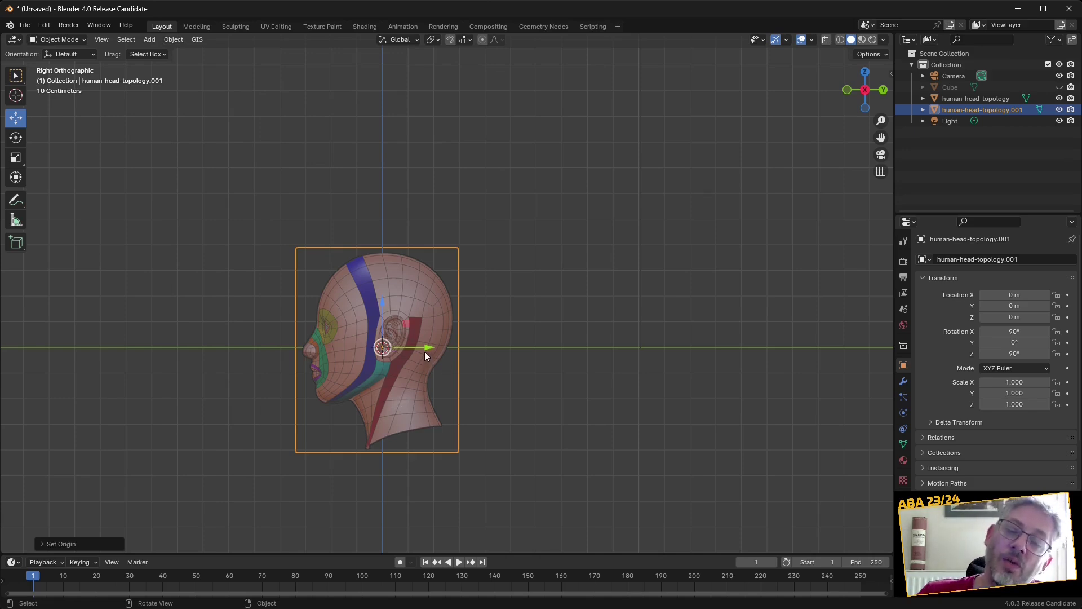
pyautogui.moveTo(447, 351); pyautogui.dragTo(467, 412, button='middle')
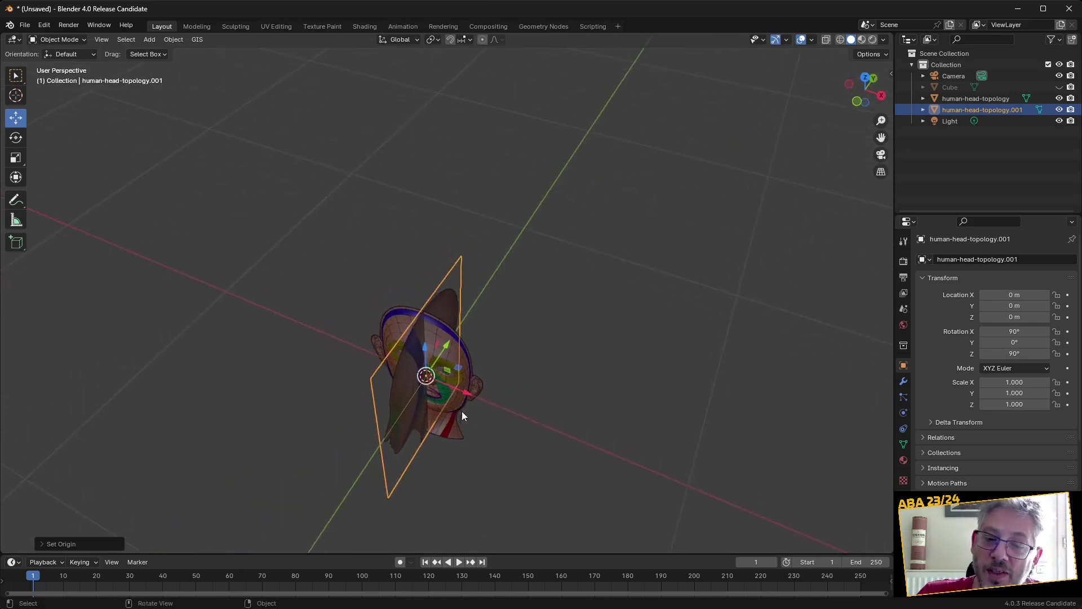
# Move the side plane along X to about -0.306 m and the front plane along Y to about 0.387 m
pyautogui.moveTo(465, 397); pyautogui.dragTo(391, 372)
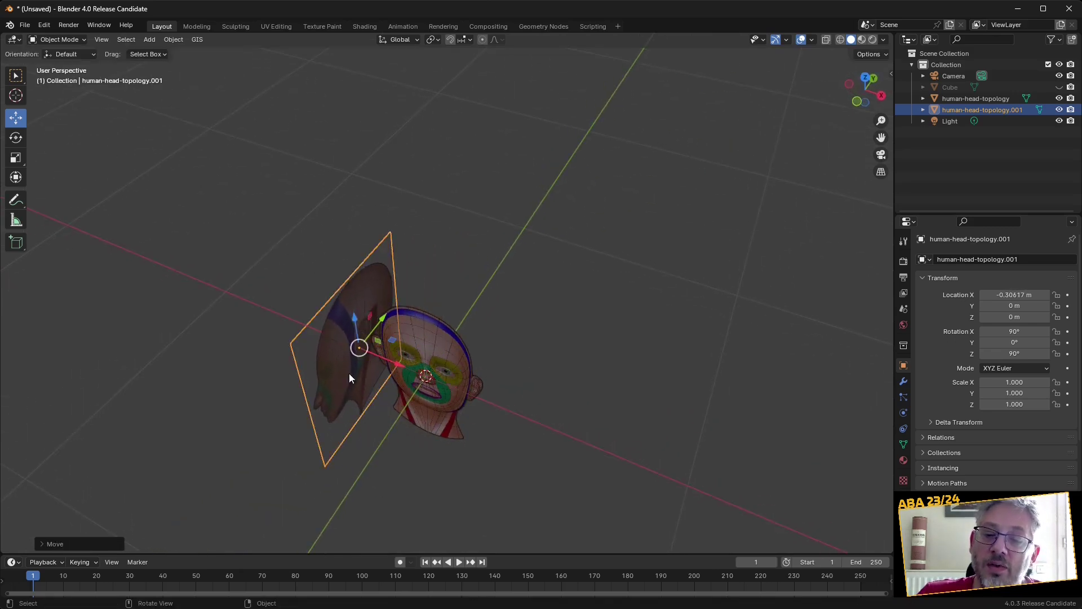
pyautogui.click(441, 353)
pyautogui.moveTo(449, 345); pyautogui.dragTo(492, 281)
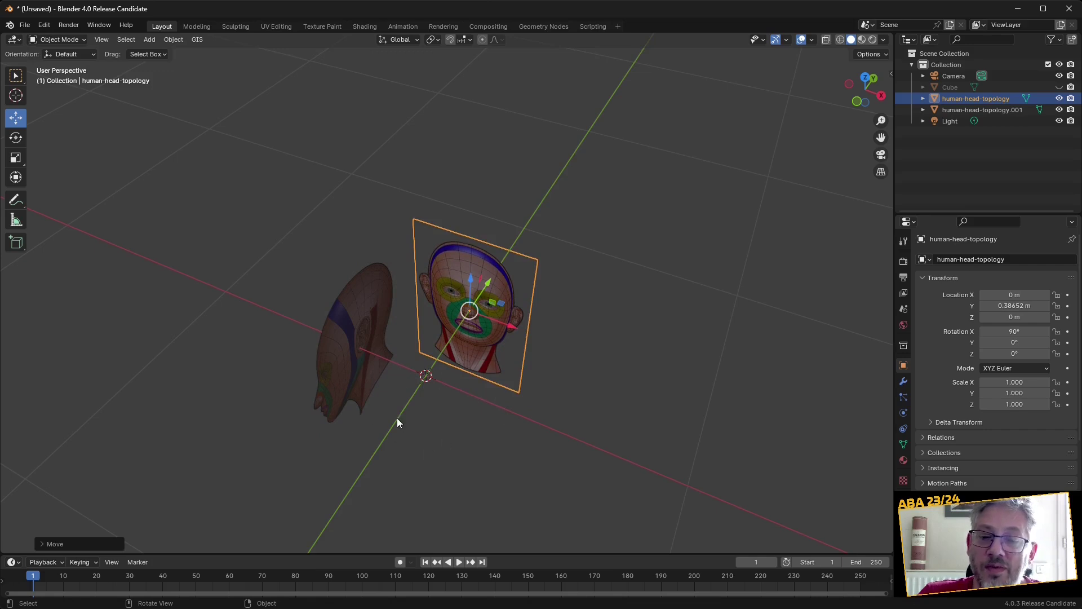
# Select both head reference planes and join them into a single object
pyautogui.moveTo(496, 432); pyautogui.dragTo(537, 414, button='middle')
pyautogui.moveTo(282, 213); pyautogui.dragTo(533, 426)
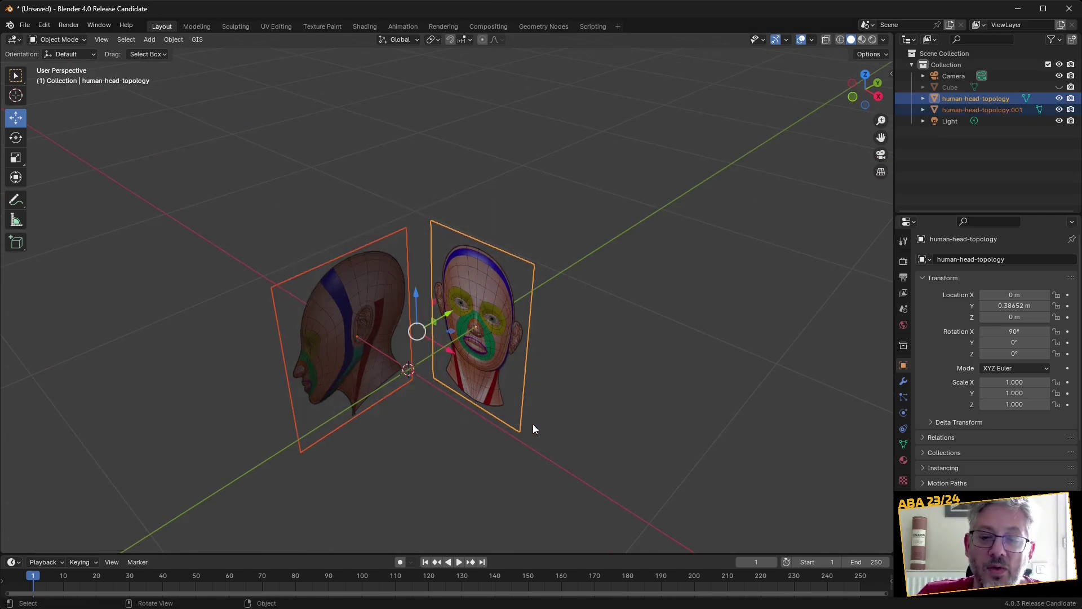
pyautogui.rightClick(418, 251)
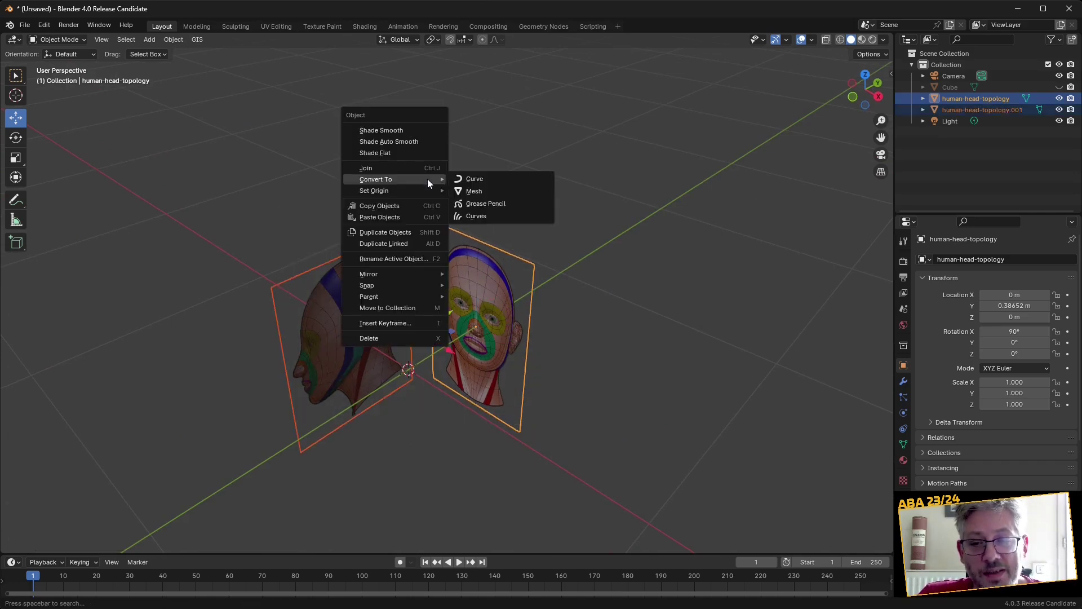
pyautogui.click(414, 167)
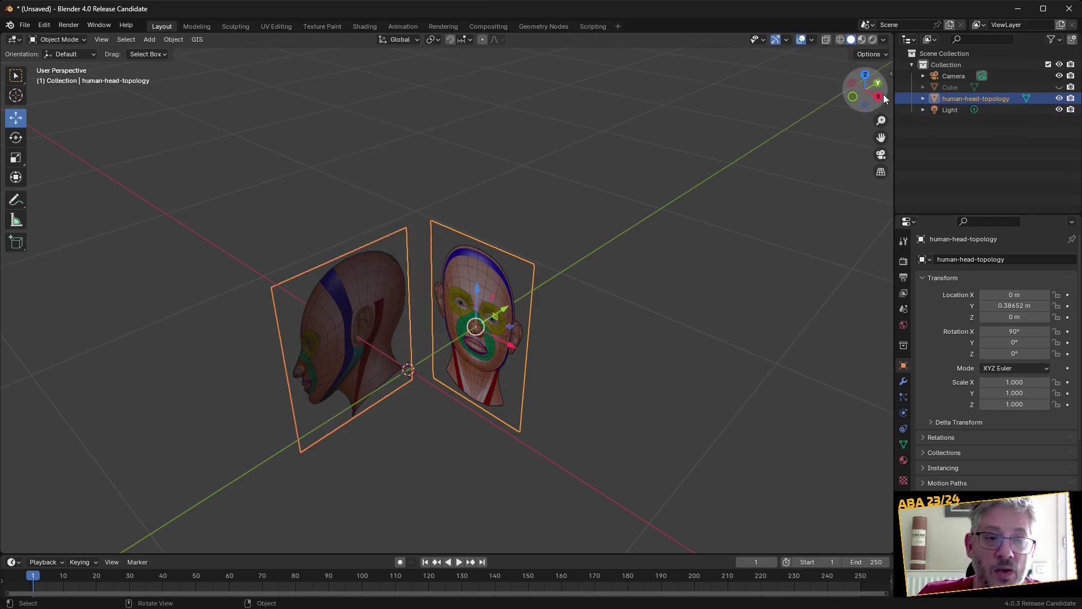
# In front view, raise the joined planes along Z to about 0.426 m so their bottom edge rests on the X axis
pyautogui.click(866, 78)
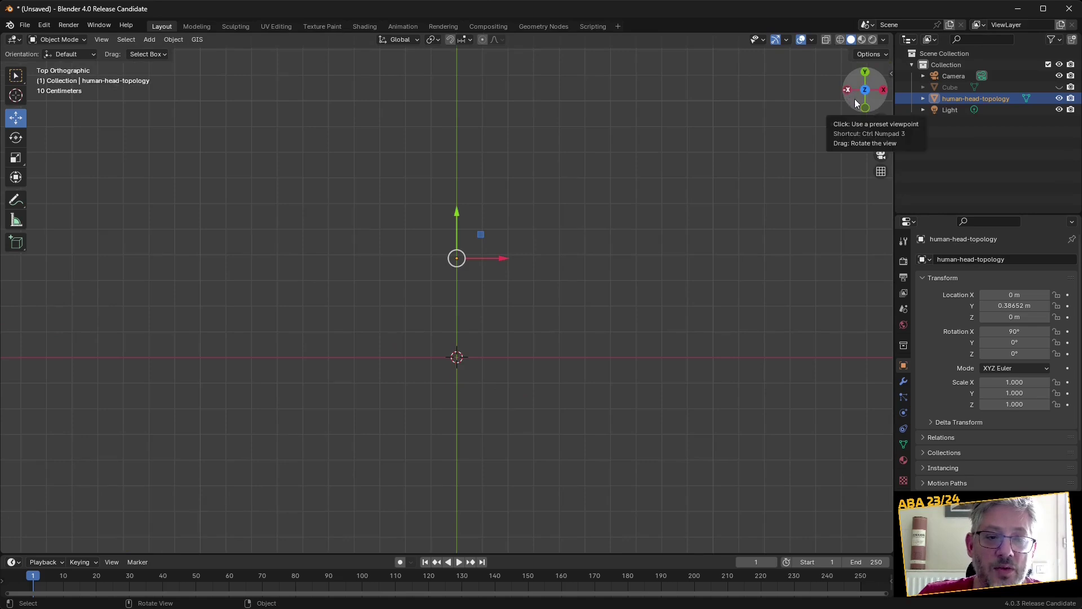
pyautogui.click(866, 107)
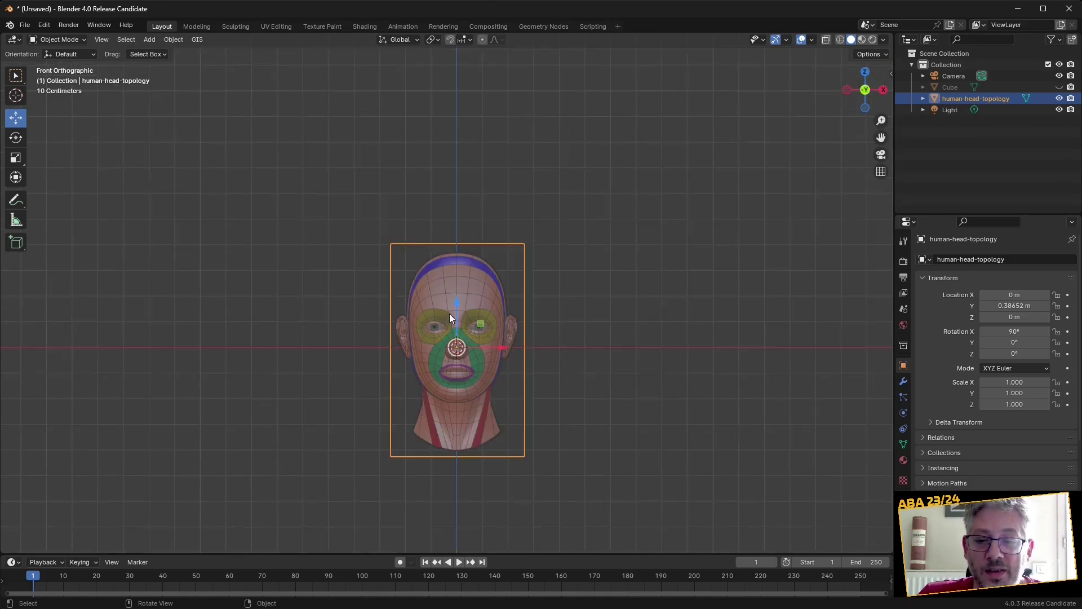
pyautogui.moveTo(456, 313); pyautogui.dragTo(470, 201)
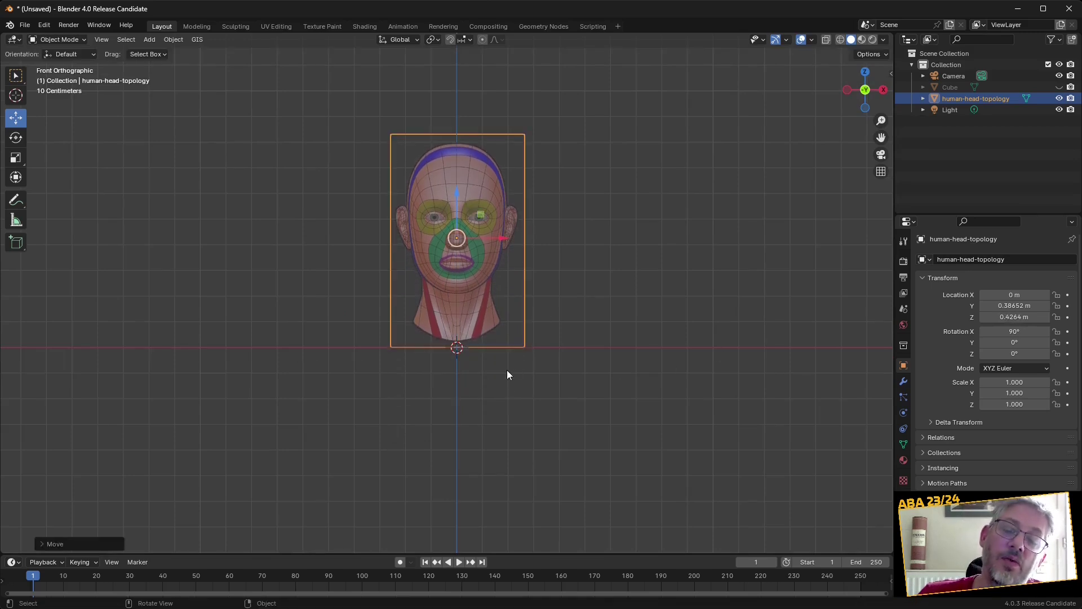
# Set the joined planes' origin to the 3D cursor
pyautogui.moveTo(627, 263); pyautogui.dragTo(581, 293, button='middle')
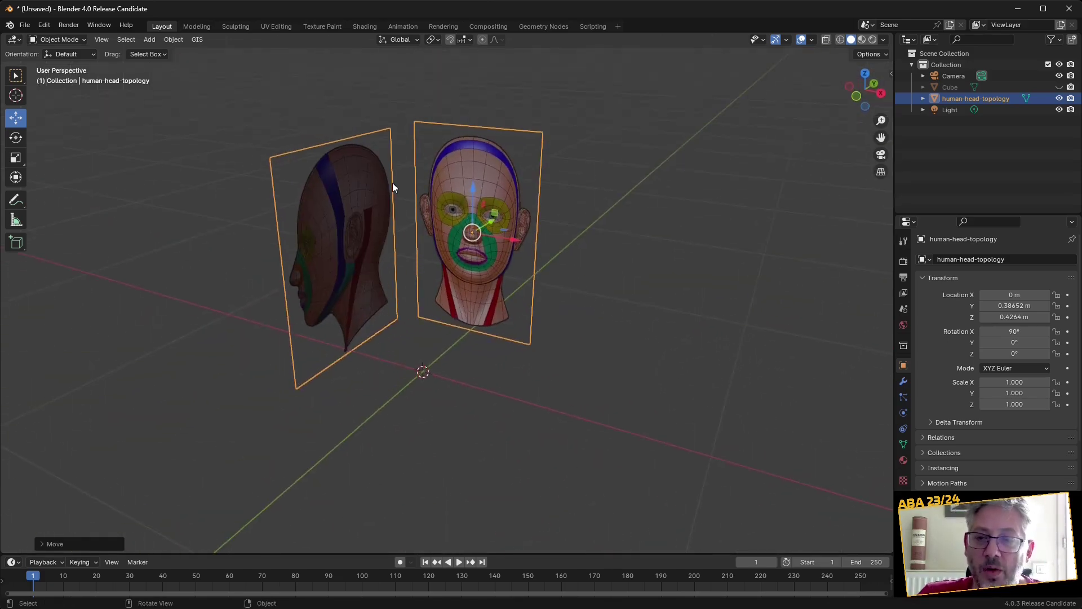
pyautogui.click(173, 39)
pyautogui.moveTo(195, 64)
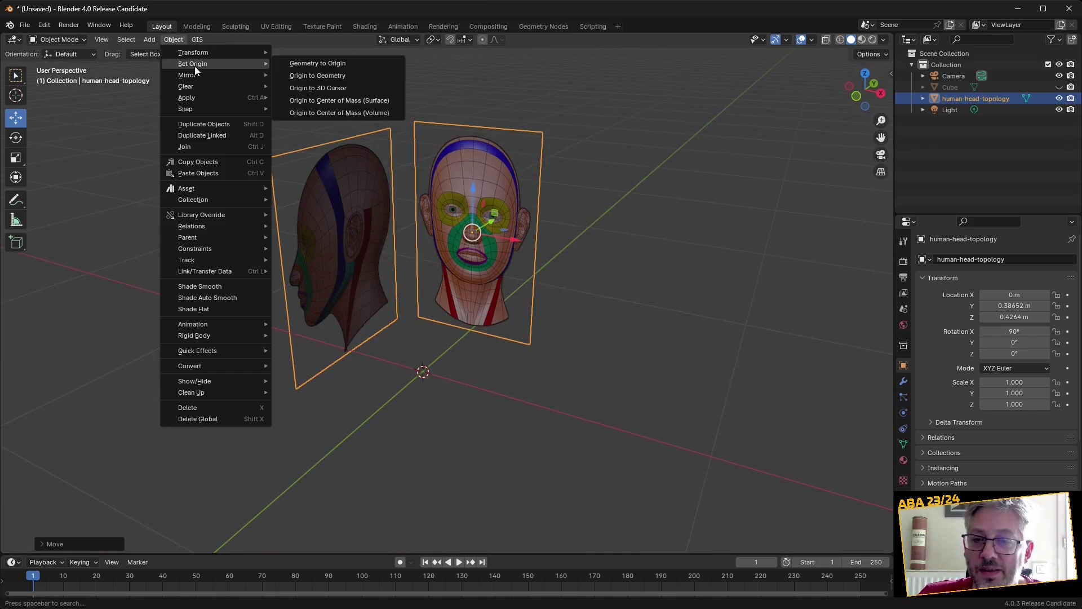
pyautogui.click(333, 87)
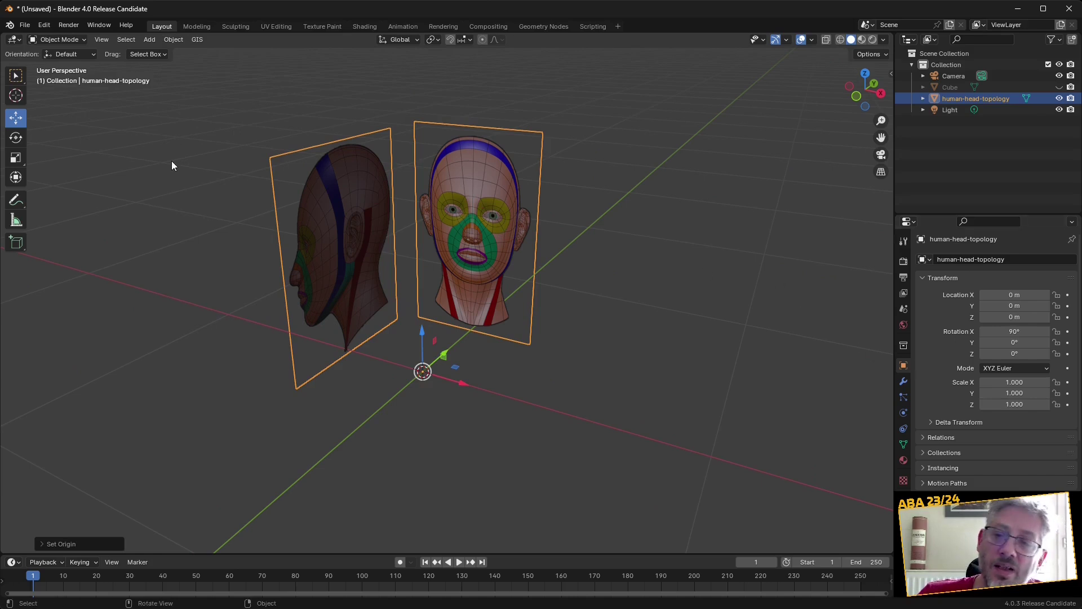
# Apply all transforms to the joined reference planes
pyautogui.click(149, 39)
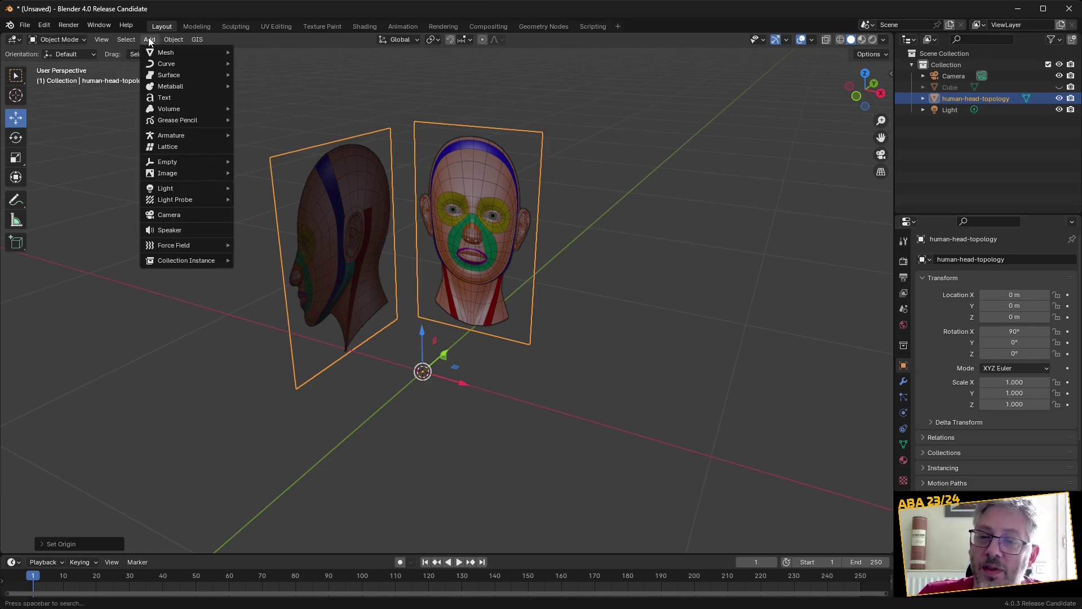
pyautogui.moveTo(168, 38)
pyautogui.moveTo(204, 98)
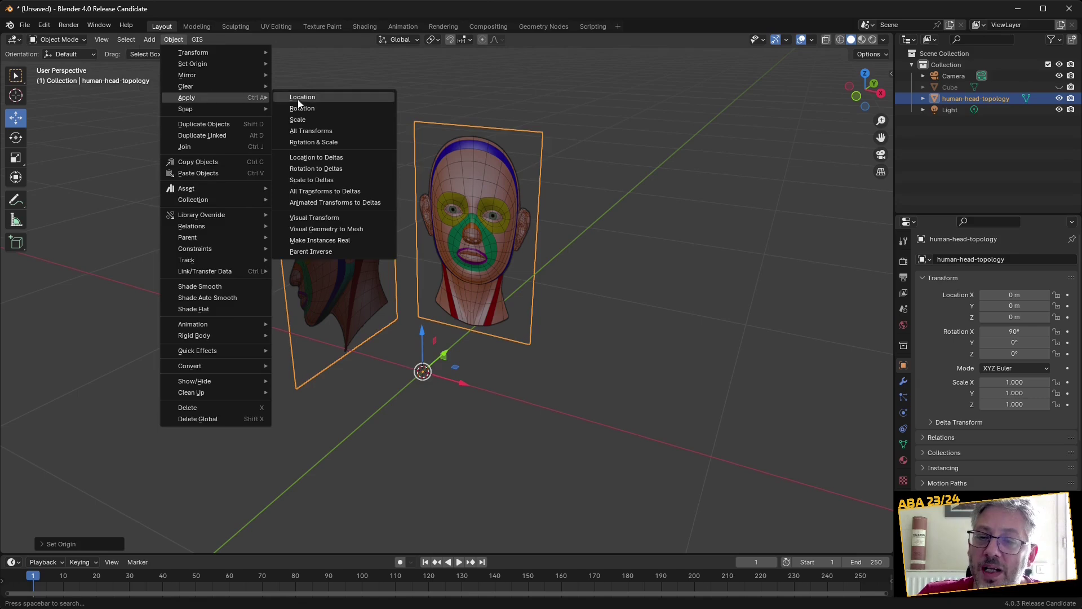
pyautogui.click(326, 130)
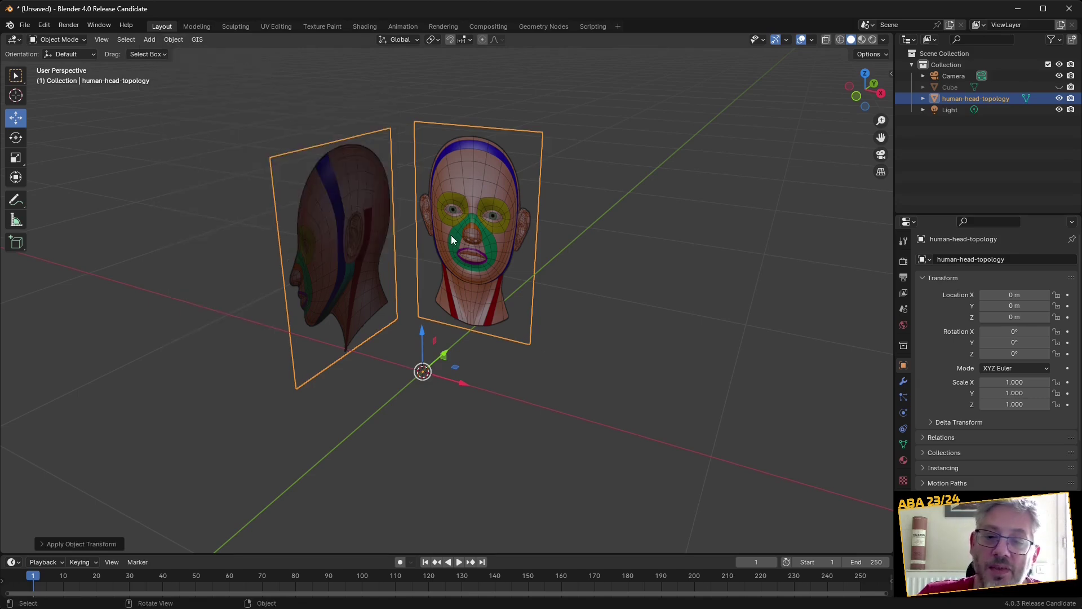
pyautogui.moveTo(550, 374)
pyautogui.mouseDown(button='middle')
pyautogui.moveTo(470, 330)
pyautogui.moveTo(566, 335)
pyautogui.moveTo(573, 412)
pyautogui.moveTo(455, 376)
pyautogui.moveTo(556, 309)
pyautogui.moveTo(581, 354)
pyautogui.moveTo(492, 375)
pyautogui.moveTo(575, 345)
pyautogui.moveTo(554, 360)
pyautogui.mouseUp(button='middle')
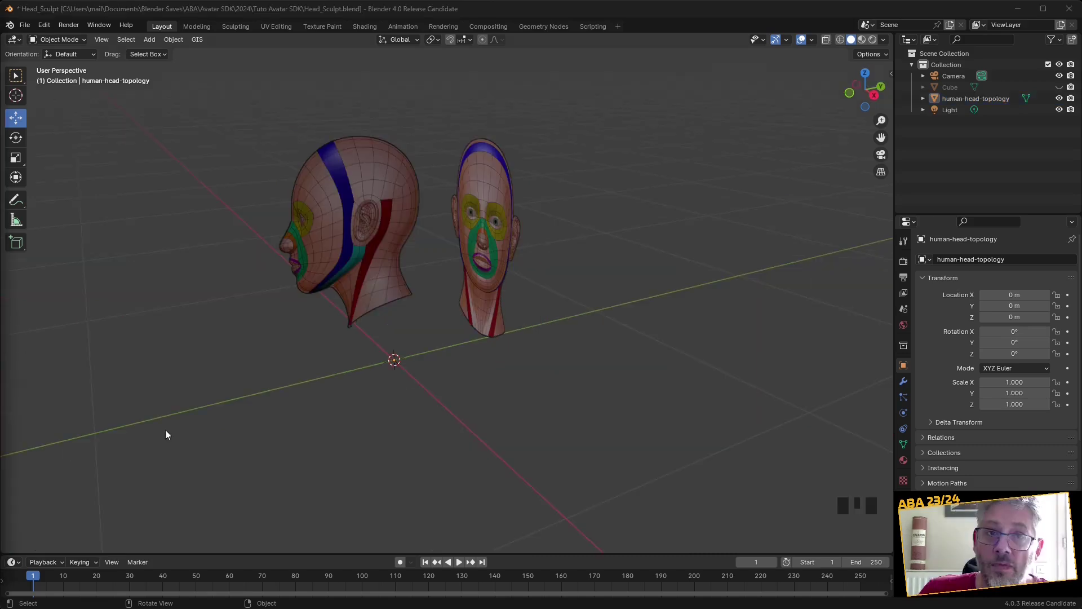
# Move the human-head-topology object into a new collection named Gabarit
pyautogui.moveTo(510, 343); pyautogui.dragTo(539, 345, button='middle')
pyautogui.scroll(2, 508, 349)
pyautogui.keyDown('shift'); pyautogui.moveTo(476, 356); pyautogui.dragTo(504, 344, button='middle'); pyautogui.keyUp('shift')
pyautogui.click(549, 252)
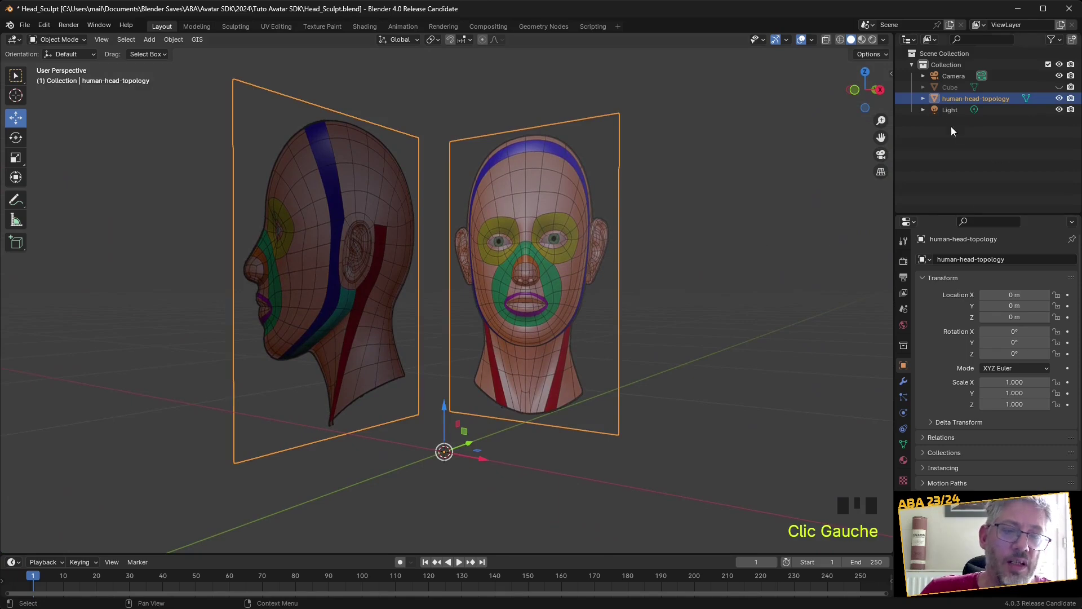
pyautogui.rightClick(512, 212)
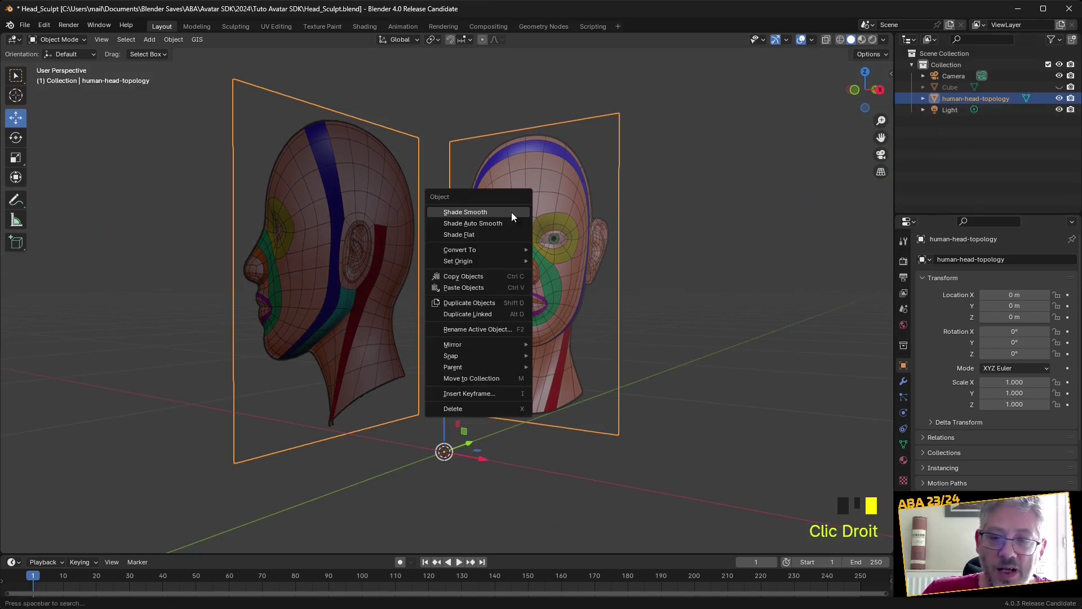
pyautogui.click(505, 381)
pyautogui.click(502, 380)
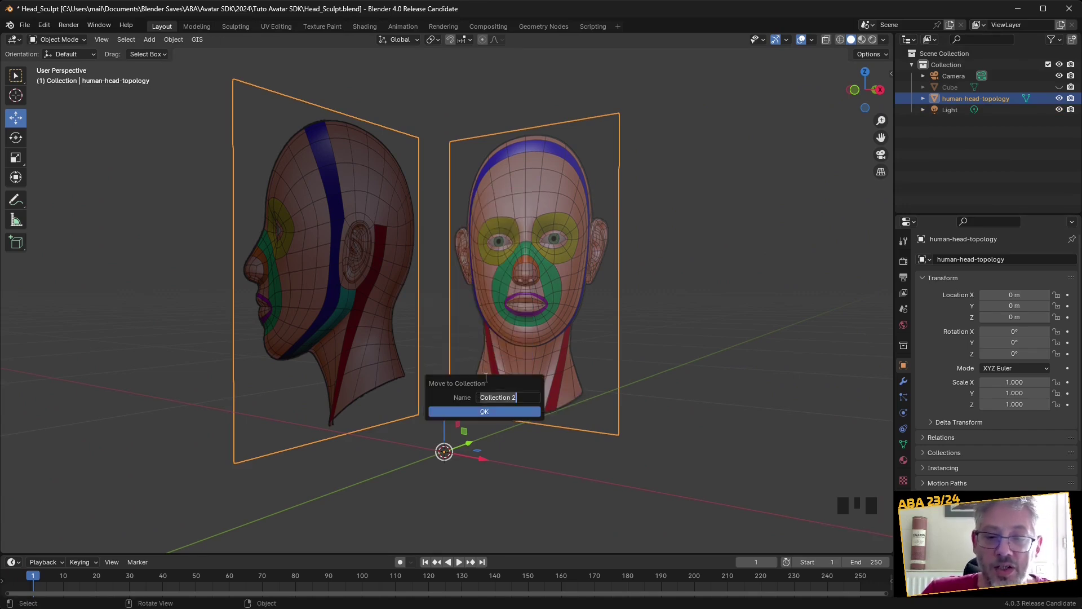
pyautogui.write('Gabarit')
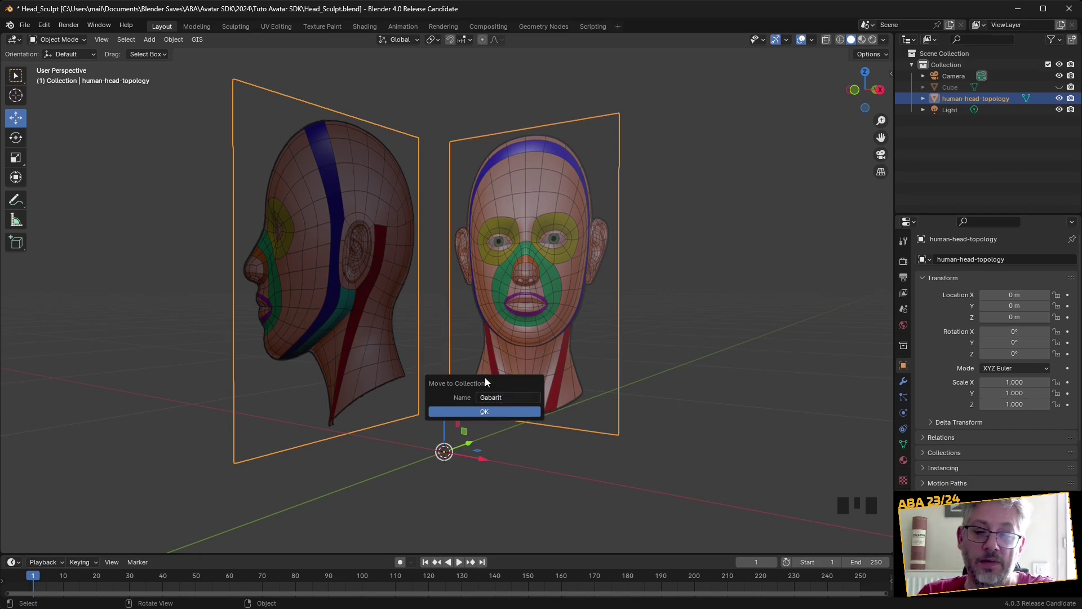
pyautogui.press('Return')
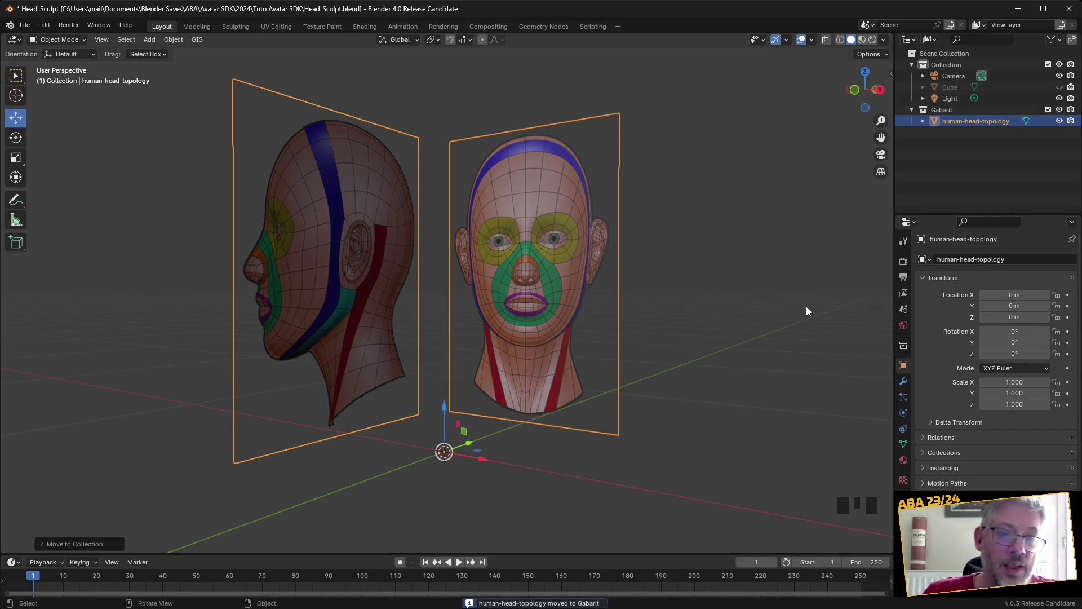
# Select human-head-topology in the Gabarit collection and show the Selectable restriction toggle in the outliner
pyautogui.click(946, 109)
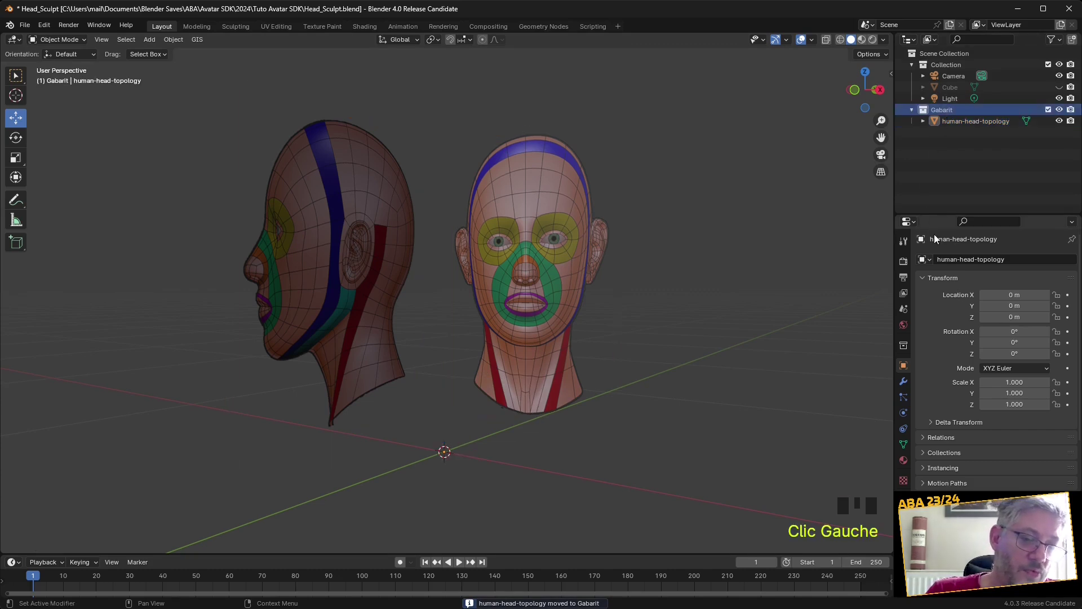
pyautogui.click(969, 119)
pyautogui.click(969, 118)
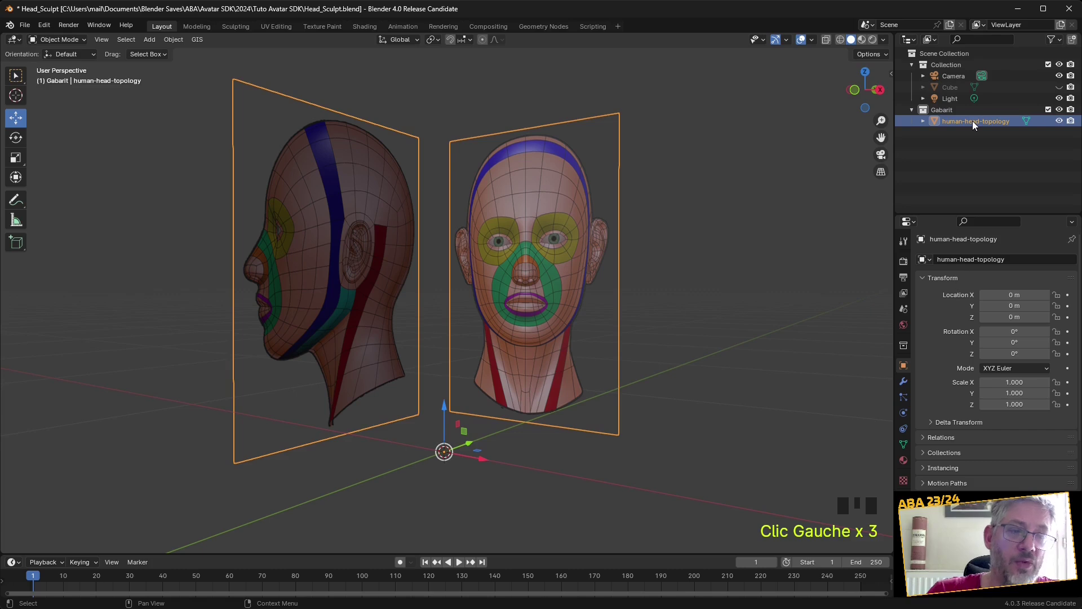
pyautogui.click(1060, 41)
pyautogui.click(975, 76)
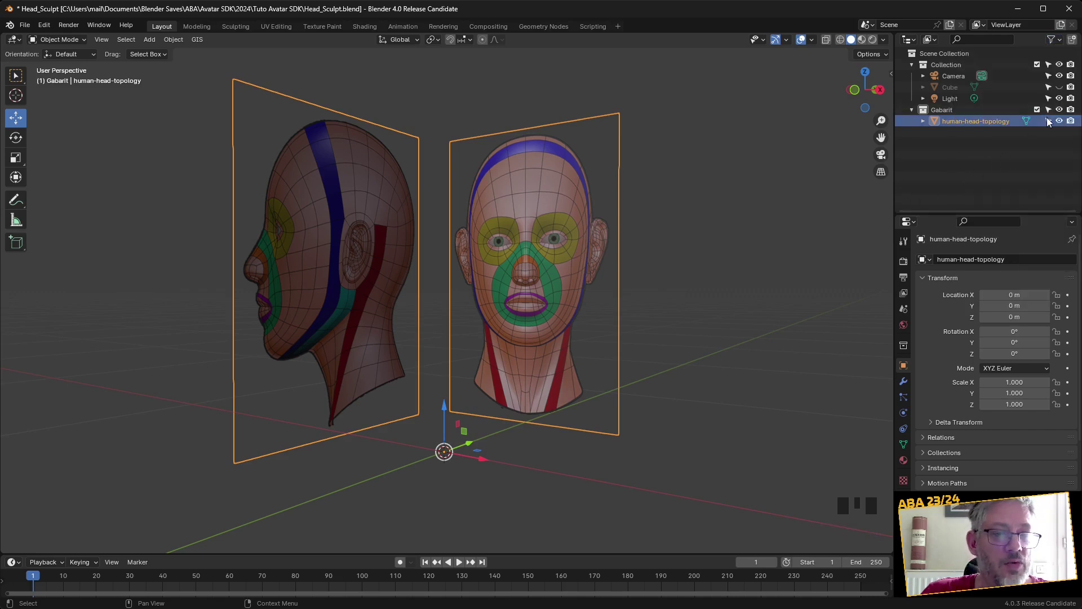
# Make the Gabarit collection unselectable in the outliner, test selecting the planes in the viewport, and restore its selectability
pyautogui.click(1049, 110)
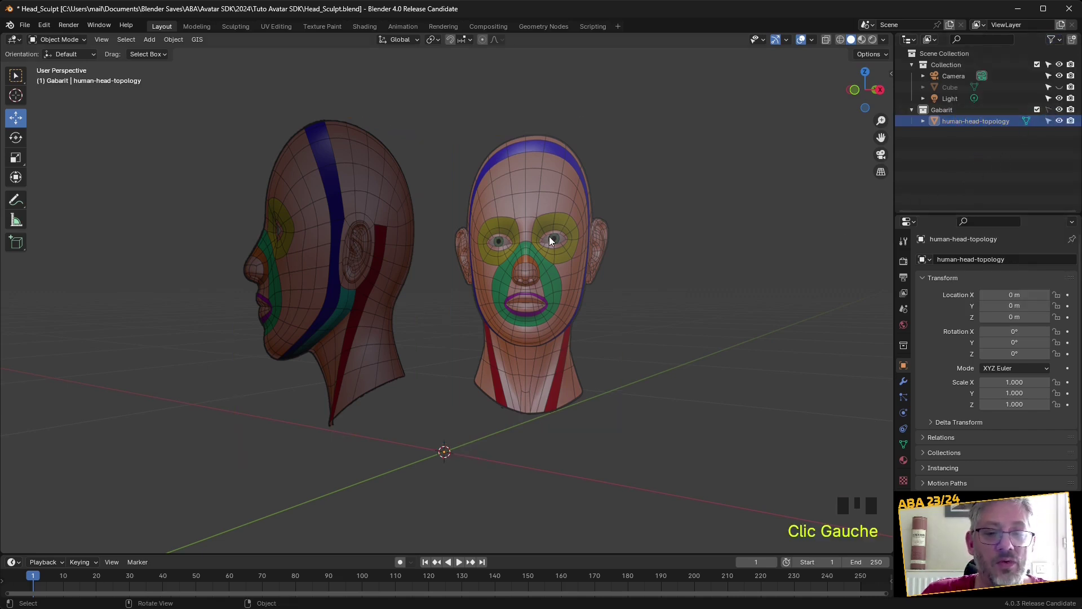
pyautogui.click(551, 343)
pyautogui.click(478, 326)
pyautogui.doubleClick(585, 423)
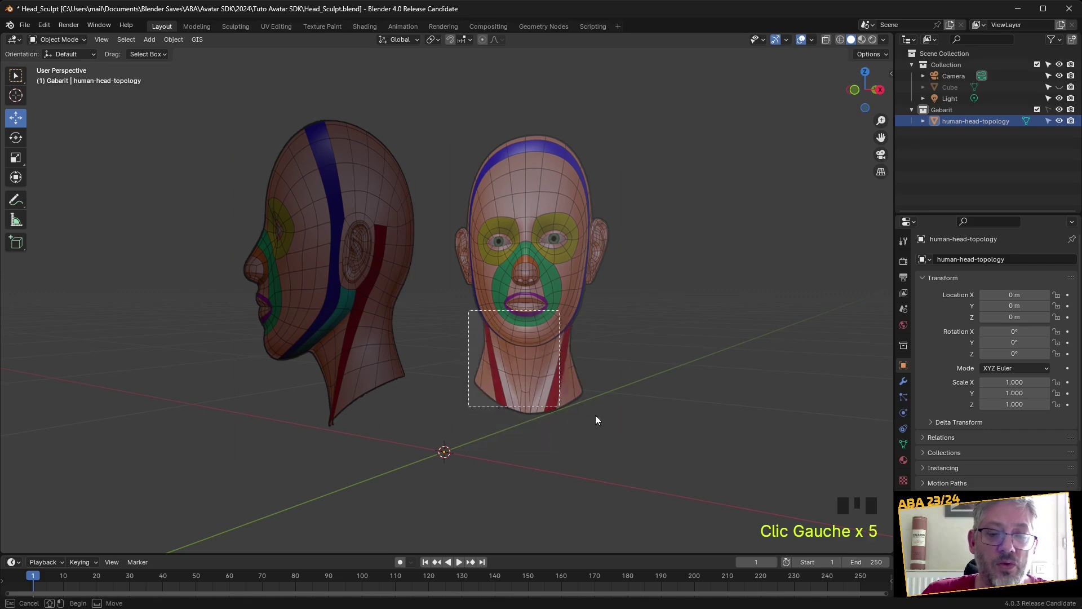
pyautogui.click(1048, 110)
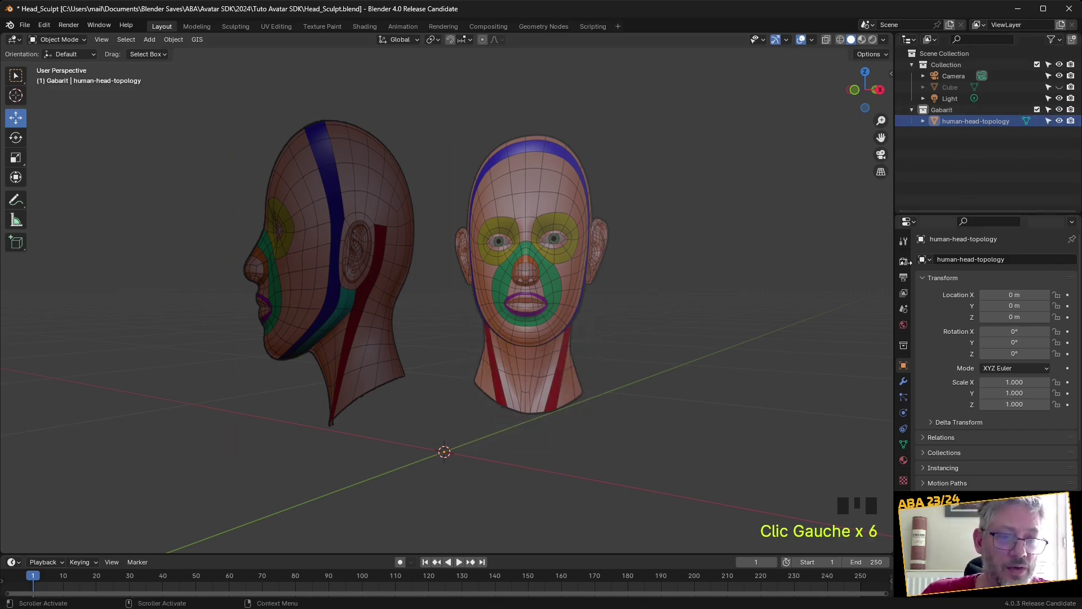
# Review the object's visibility settings and turn off Selectable in the Gabarit collection's restrictions
pyautogui.click(904, 366)
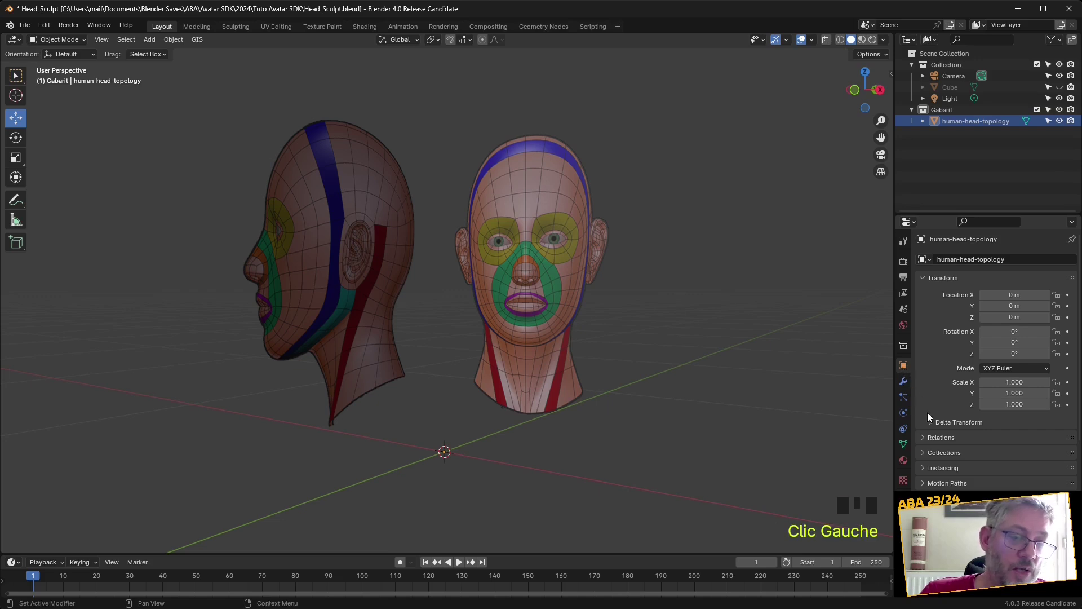
pyautogui.scroll(-5, 941, 407)
pyautogui.click(941, 440)
pyautogui.scroll(-2, 958, 425)
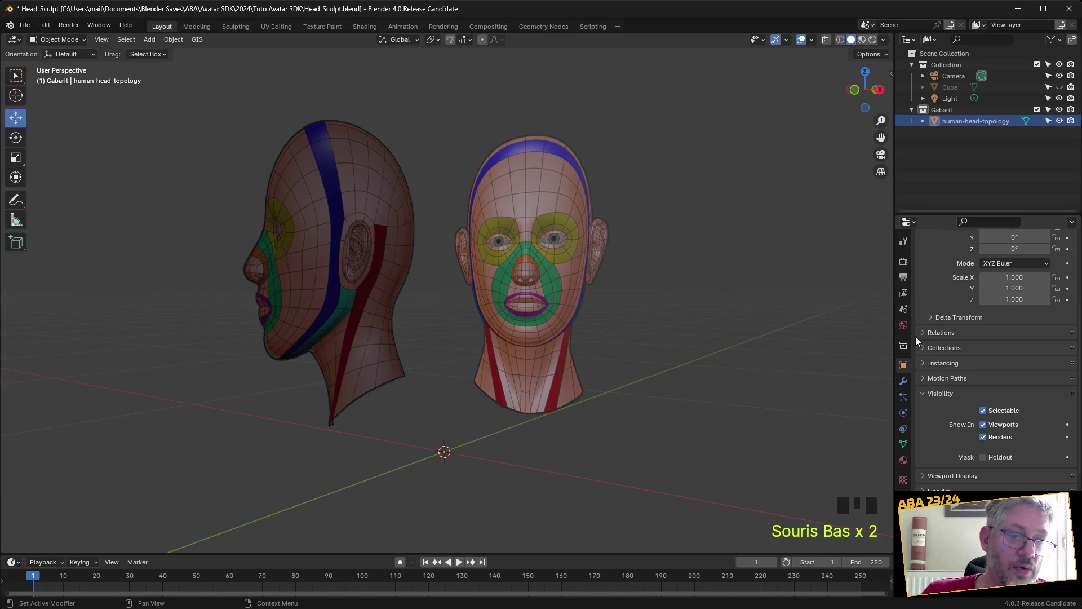
pyautogui.click(904, 346)
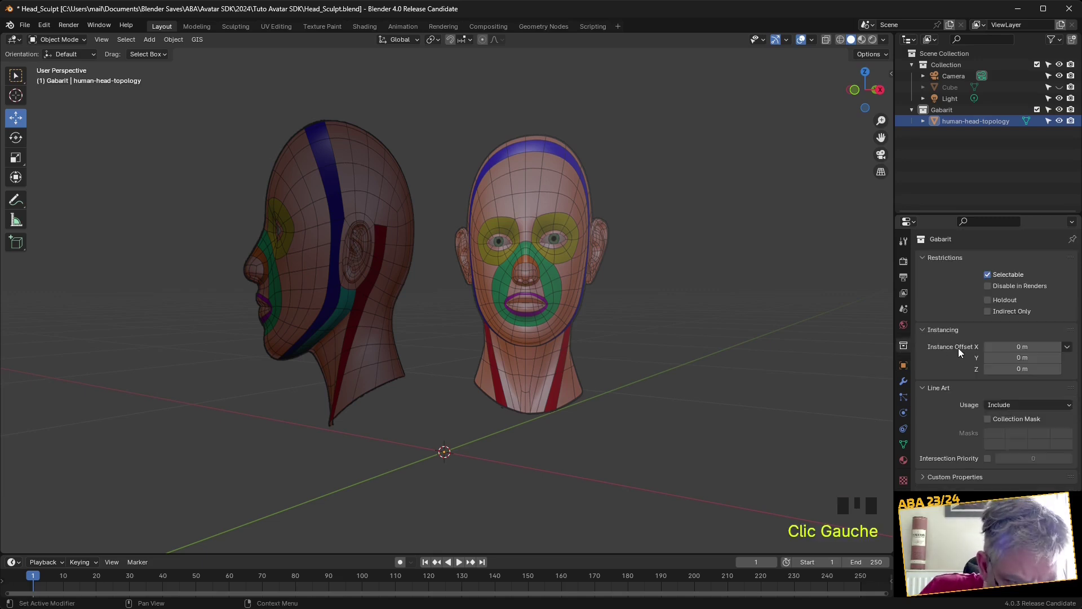
pyautogui.click(988, 275)
pyautogui.click(988, 274)
pyautogui.click(988, 274)
pyautogui.click(988, 275)
pyautogui.click(988, 274)
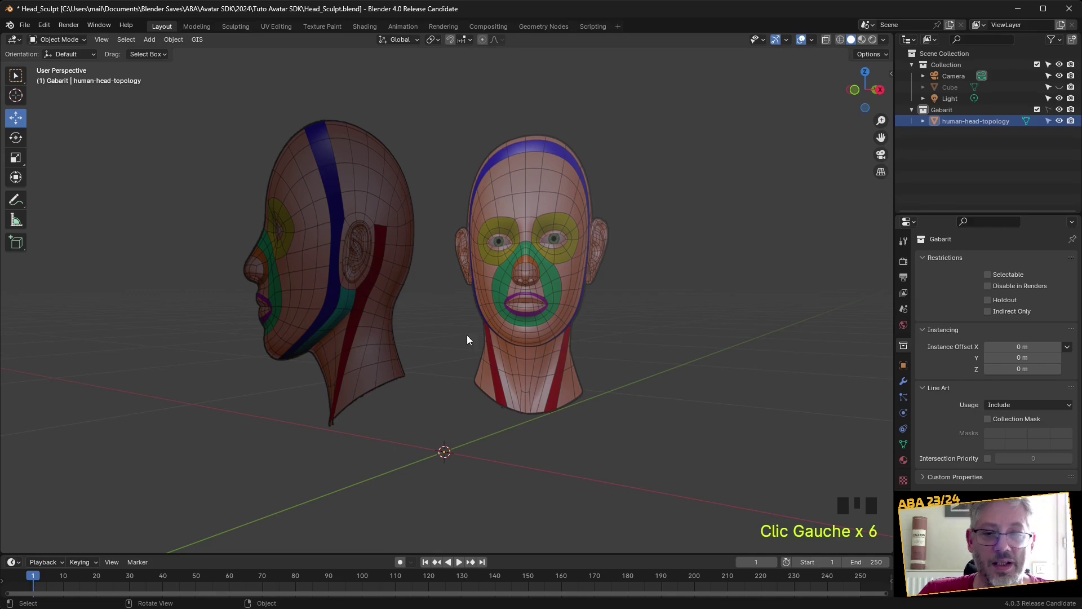
# Save the Head_Sculpt file
pyautogui.click(27, 27)
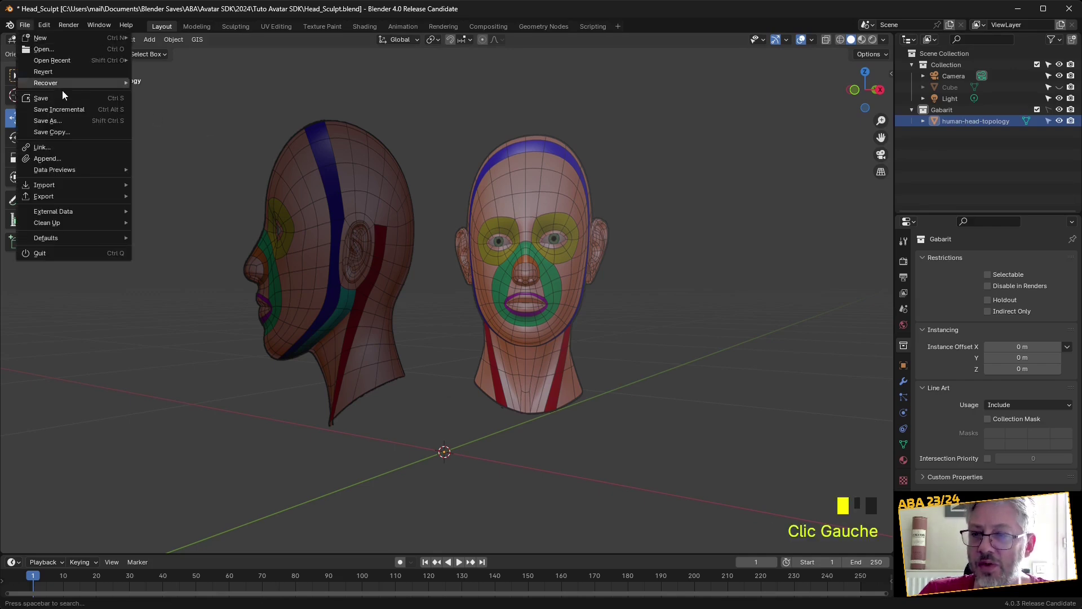
pyautogui.click(62, 93)
# Enable Backface Culling in the viewport shading options and check the reference planes from behind and in front
pyautogui.moveTo(457, 372); pyautogui.dragTo(560, 381, button='middle')
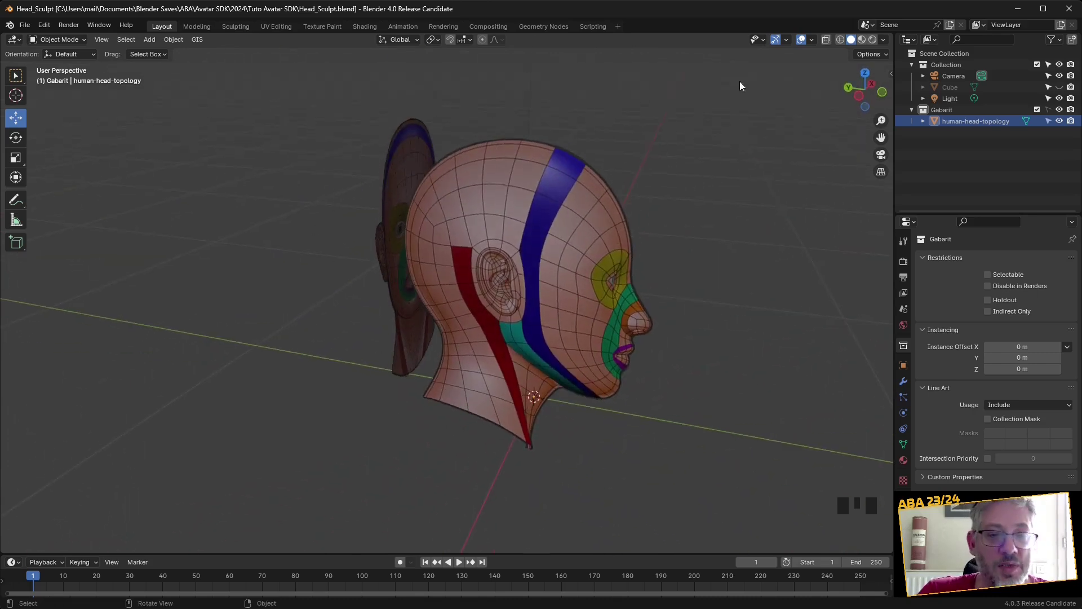
pyautogui.click(883, 54)
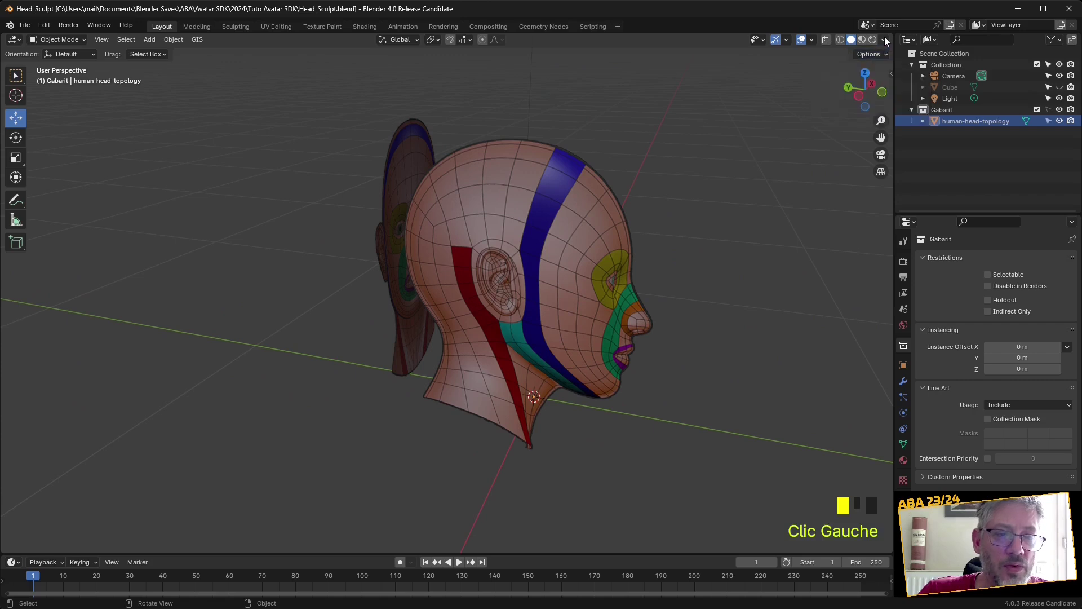
pyautogui.click(885, 40)
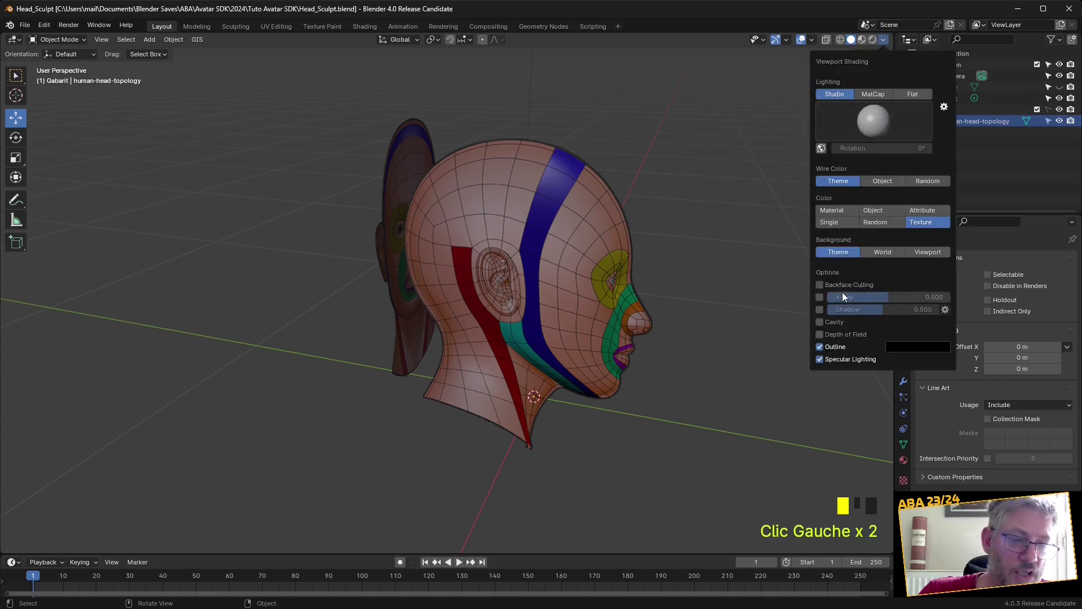
pyautogui.click(820, 285)
pyautogui.moveTo(648, 320); pyautogui.dragTo(482, 293, button='middle')
pyautogui.moveTo(331, 235); pyautogui.dragTo(485, 201, button='middle')
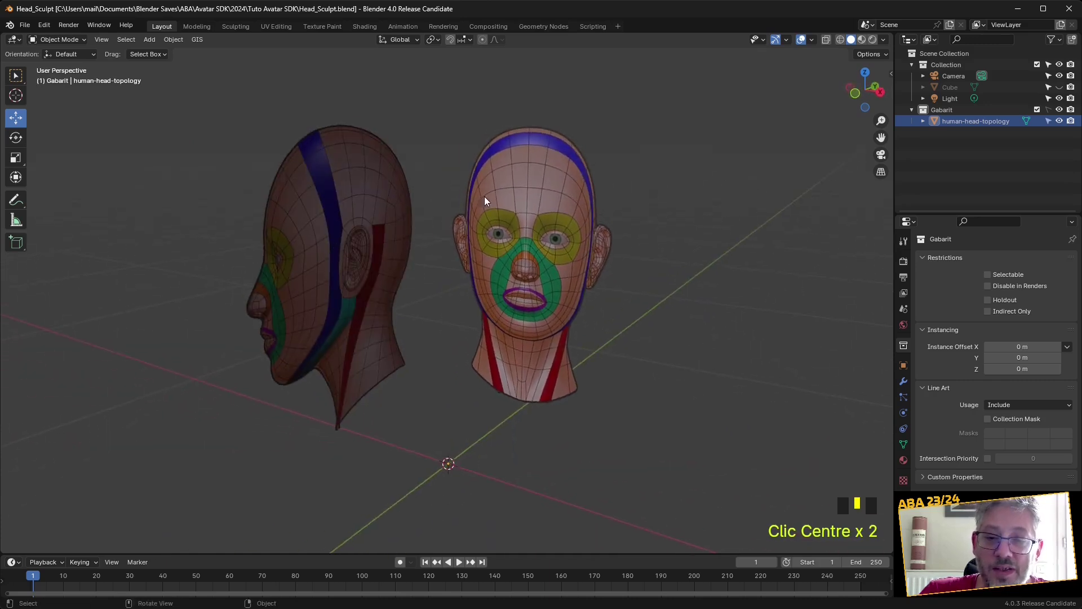
# Enter Edit Mode on the reference mesh, switch to face selection, and select the front plane and then the side plane
pyautogui.click(57, 39)
pyautogui.click(73, 63)
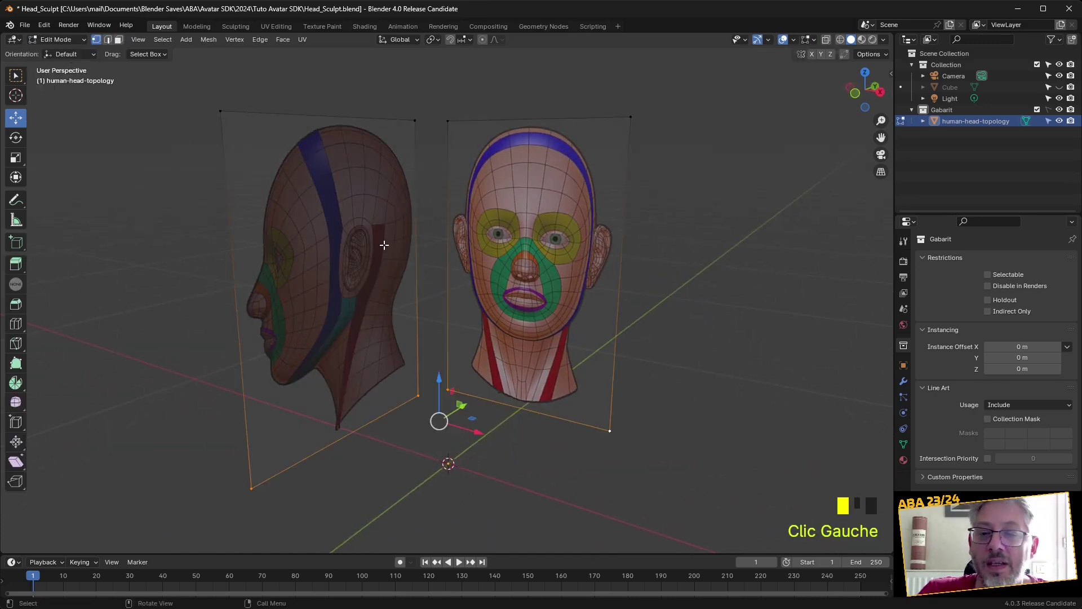
pyautogui.click(119, 40)
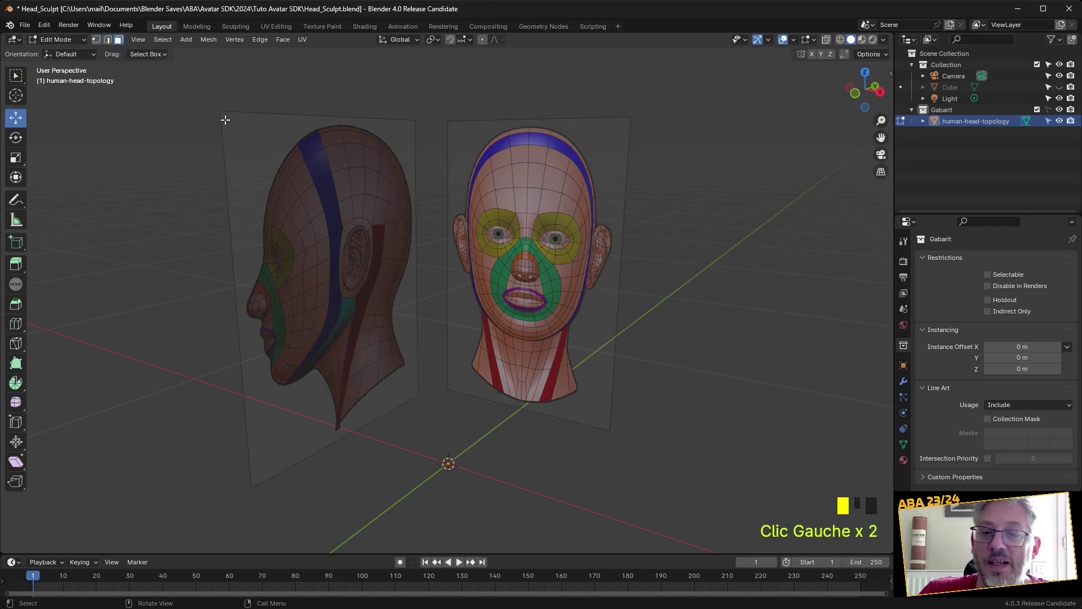
pyautogui.click(544, 183)
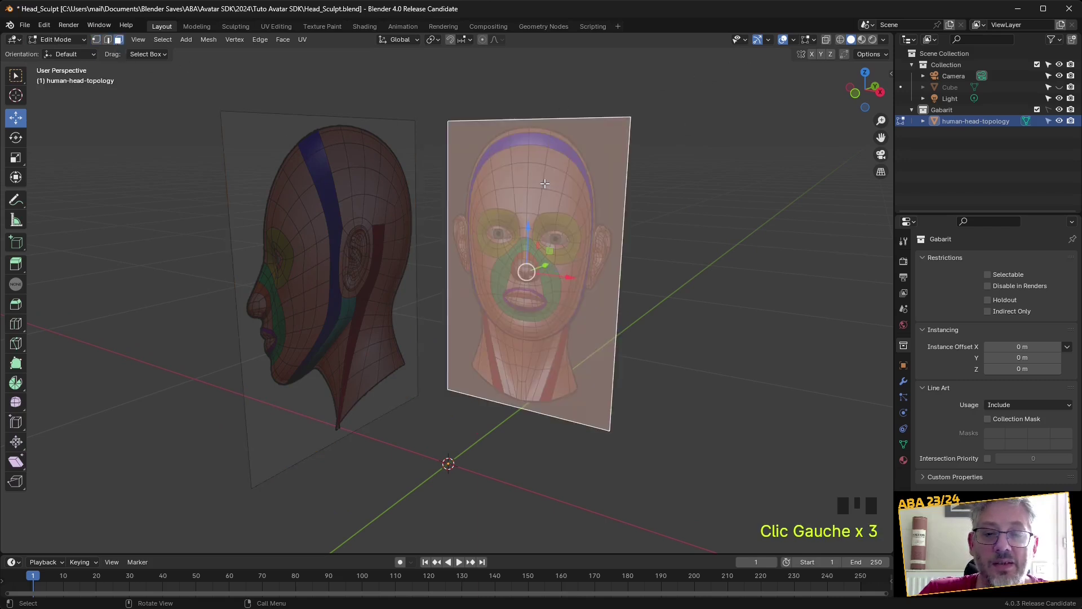
pyautogui.click(396, 232)
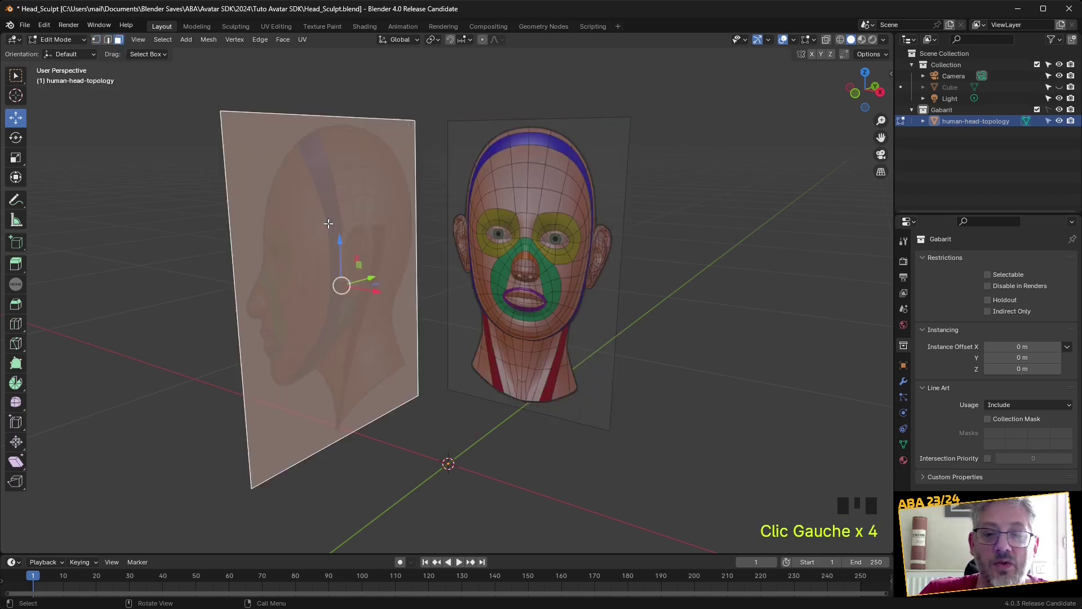
# Turn on X-ray, test selecting the front and side plane faces, and turn X-ray off again
pyautogui.click(826, 40)
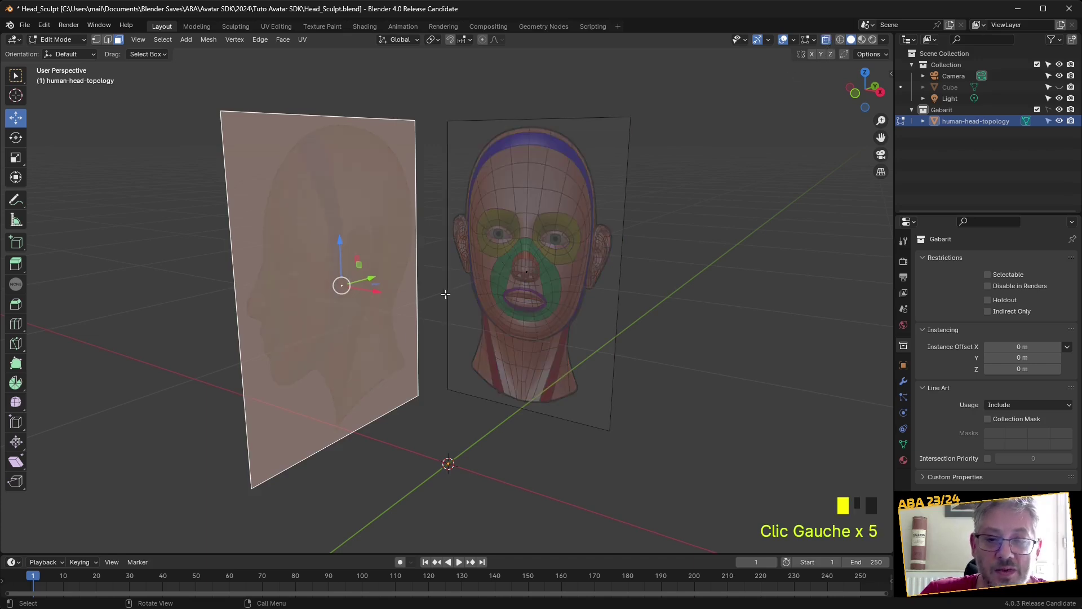
pyautogui.click(530, 267)
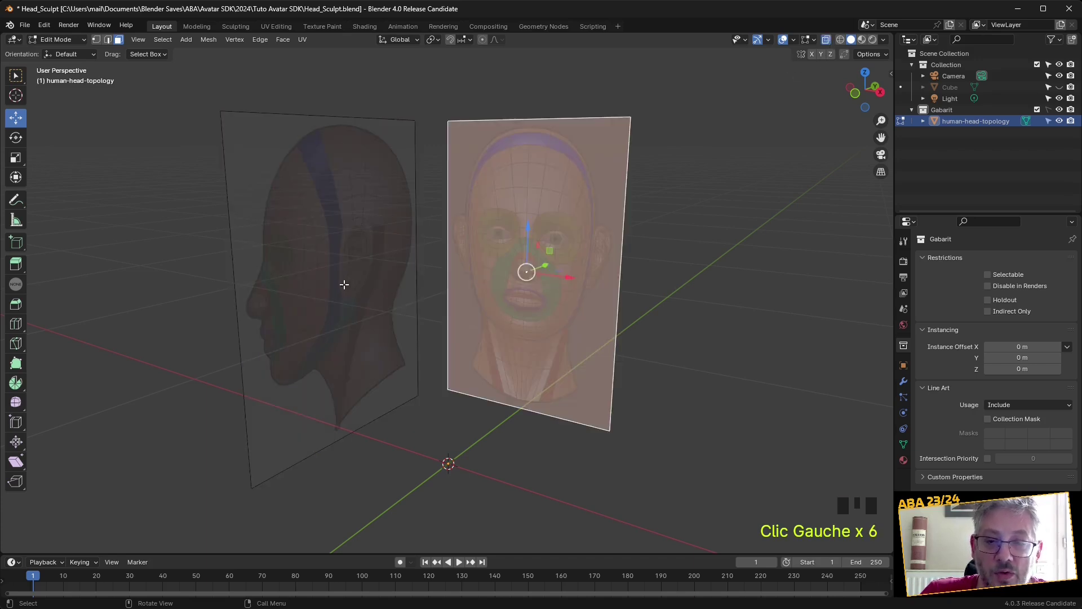
pyautogui.click(344, 285)
pyautogui.click(527, 269)
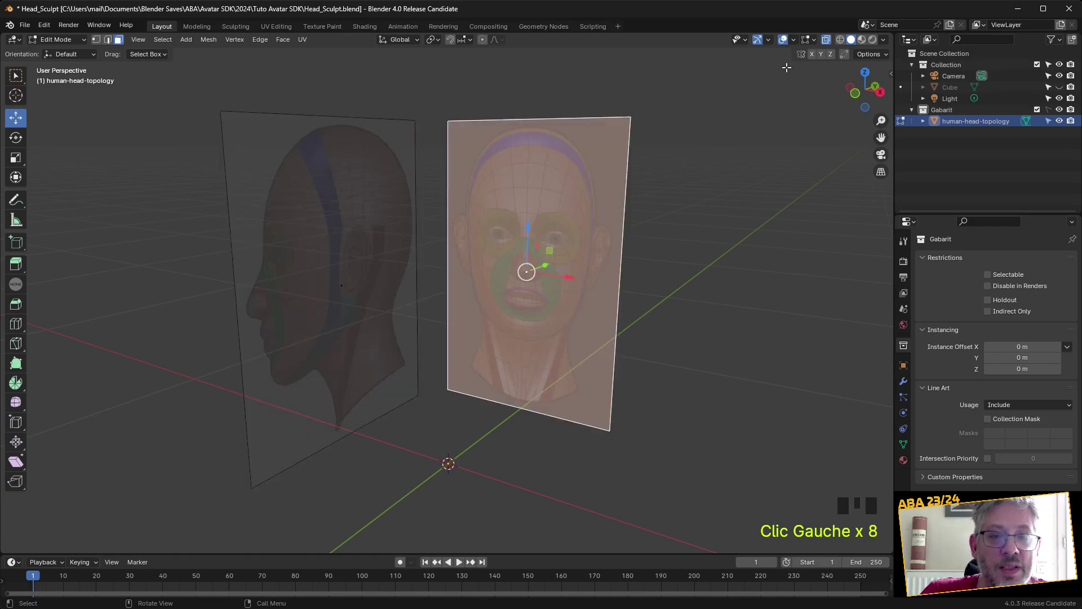
pyautogui.click(827, 41)
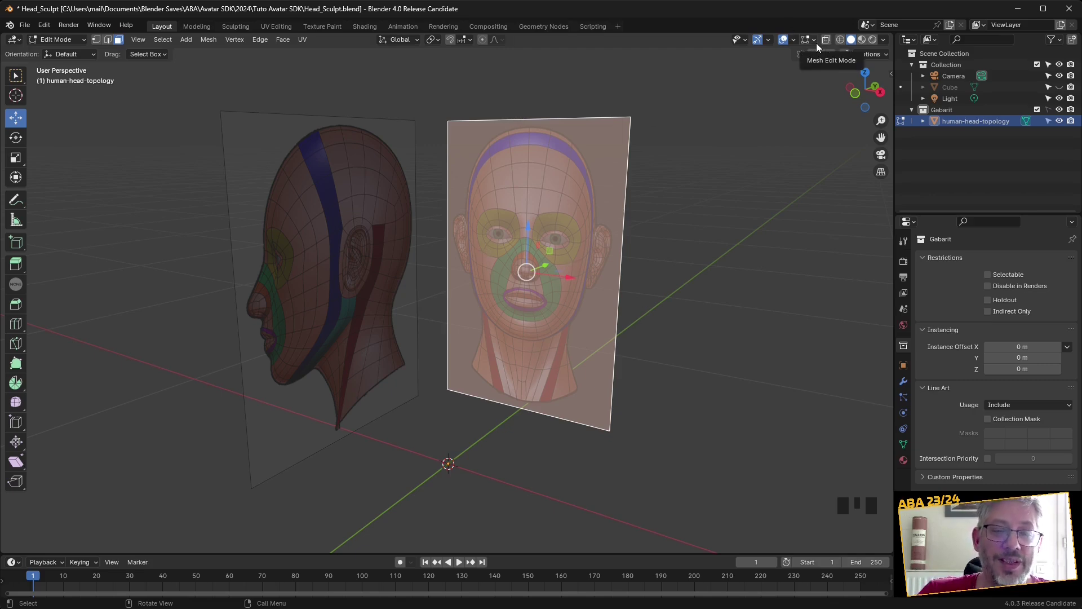
# Turn on the Face Orientation overlay and examine both reference planes from several angles, reviewing the Backface Culling option
pyautogui.click(883, 39)
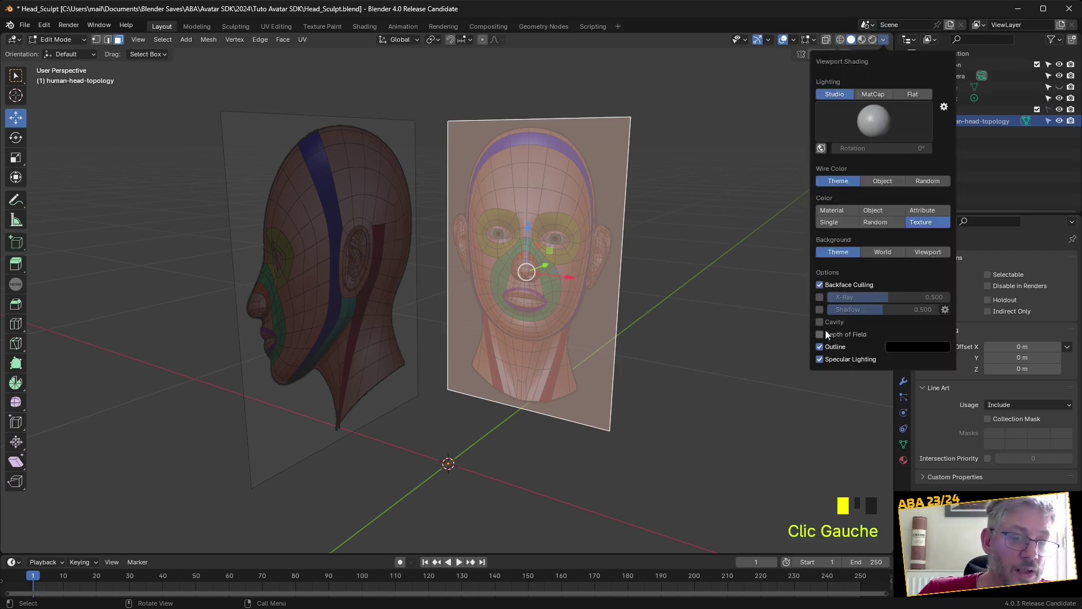
pyautogui.click(792, 39)
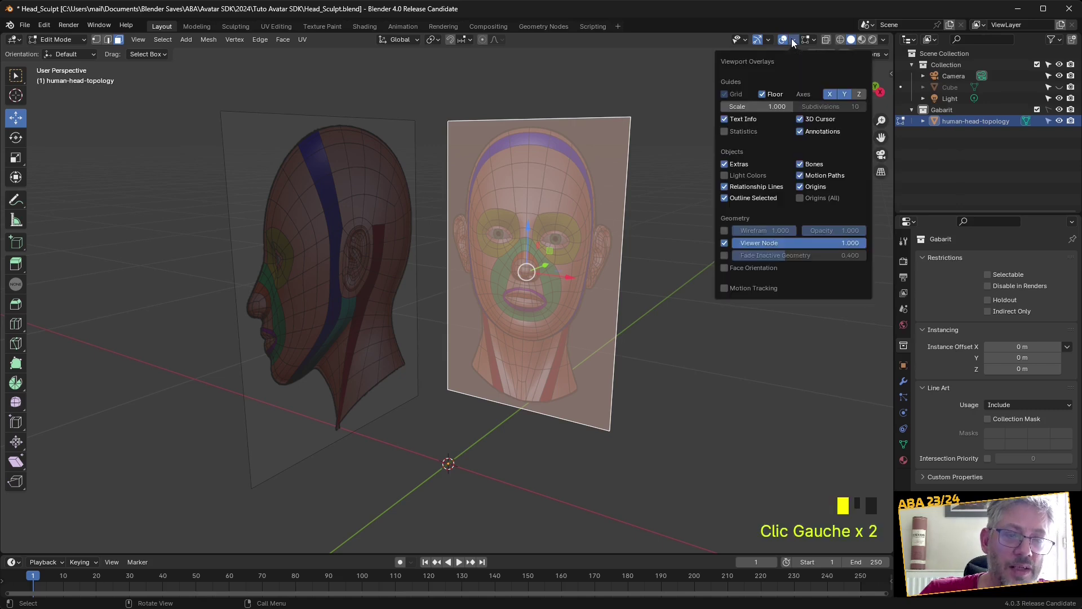
pyautogui.click(723, 270)
pyautogui.moveTo(672, 322); pyautogui.dragTo(681, 290, button='middle')
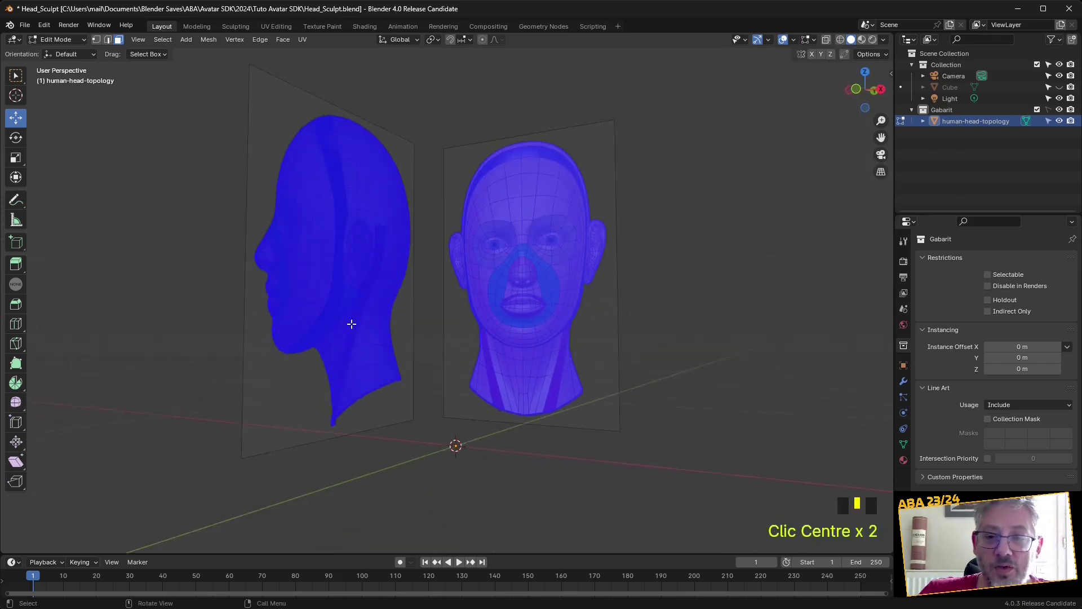
pyautogui.moveTo(355, 345)
pyautogui.mouseDown(button='middle')
pyautogui.moveTo(432, 367)
pyautogui.moveTo(512, 361)
pyautogui.moveTo(373, 355)
pyautogui.mouseUp(button='middle')
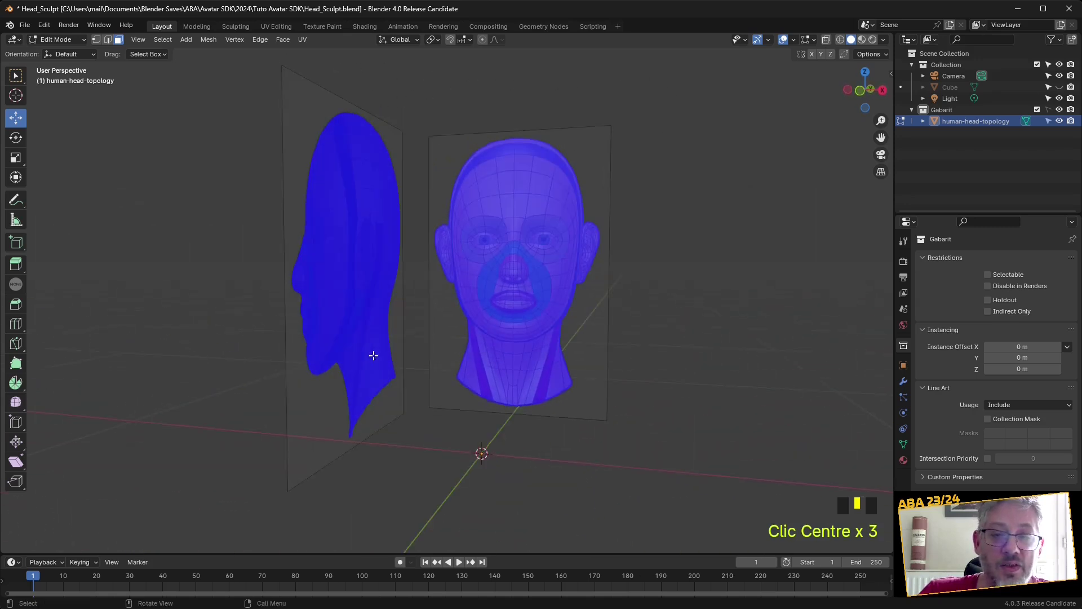
pyautogui.click(883, 40)
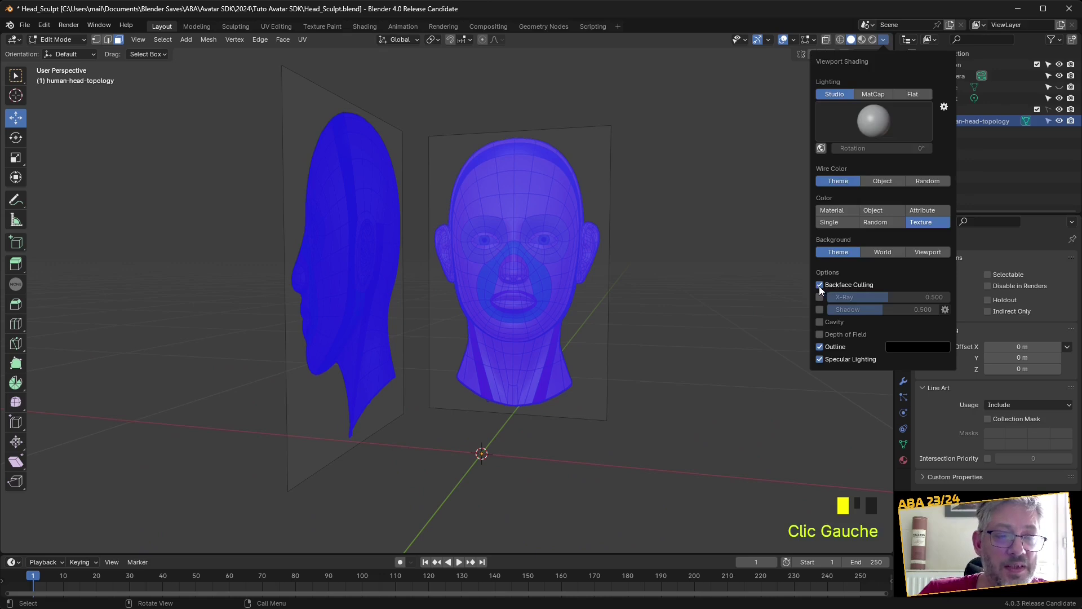
pyautogui.moveTo(655, 251)
pyautogui.mouseDown(button='middle')
pyautogui.moveTo(788, 260)
pyautogui.moveTo(582, 278)
pyautogui.moveTo(611, 286)
pyautogui.moveTo(592, 282)
pyautogui.mouseUp(button='middle')
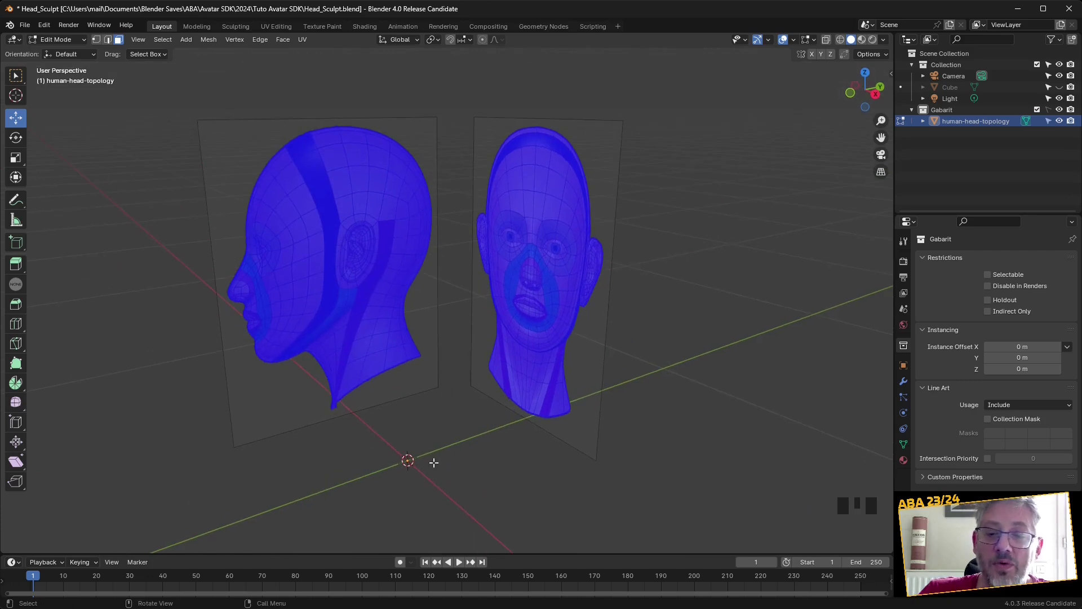
# Select the side-view plane's face, flip its normals, and check the plane from behind and in front
pyautogui.click(326, 194)
pyautogui.rightClick(326, 194)
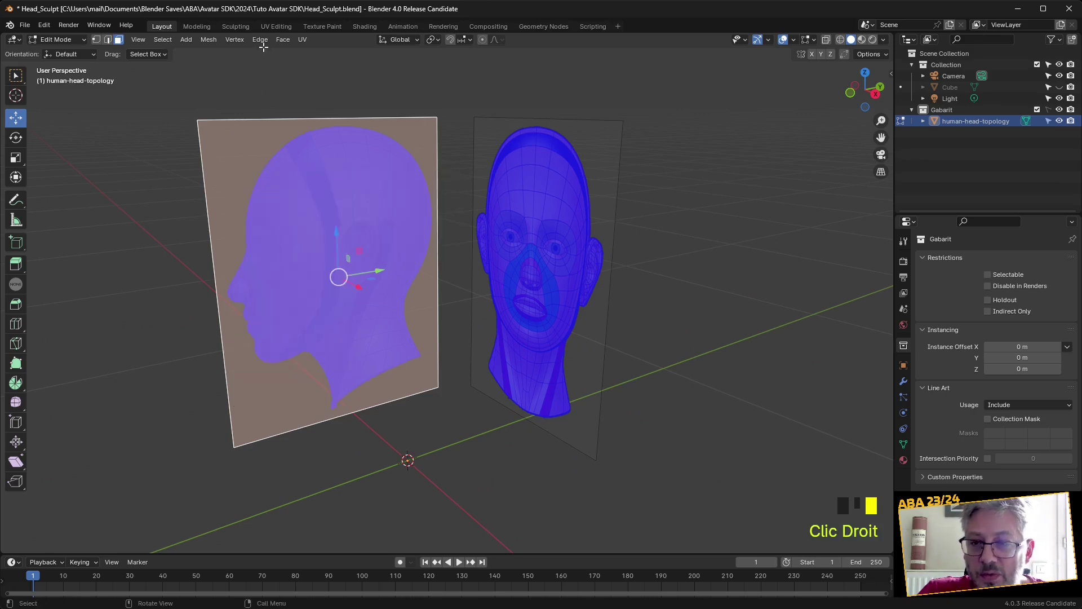
pyautogui.click(283, 38)
pyautogui.moveTo(213, 40)
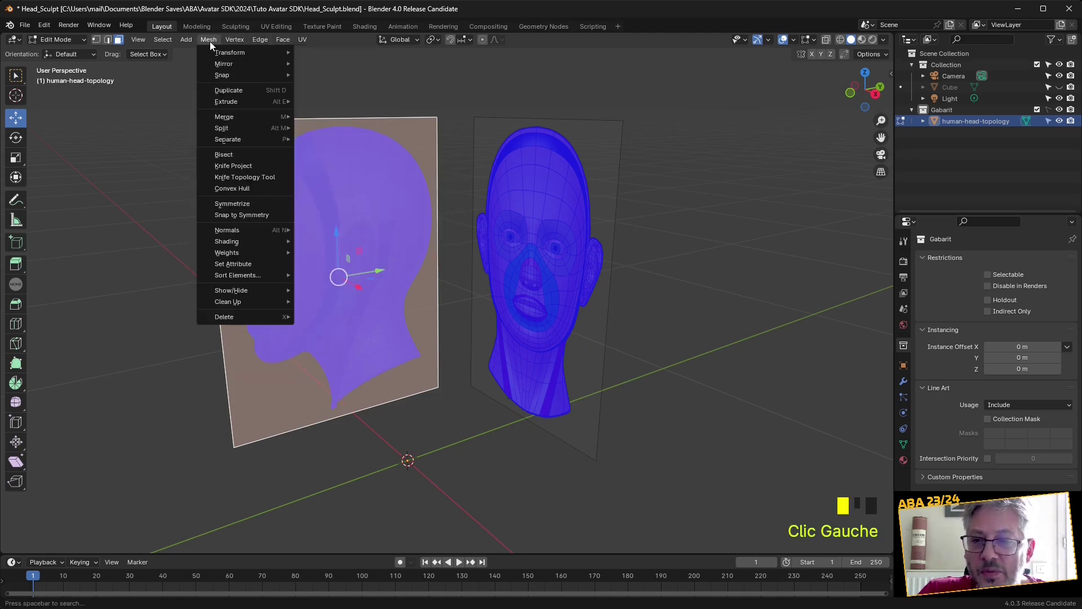
pyautogui.moveTo(252, 226)
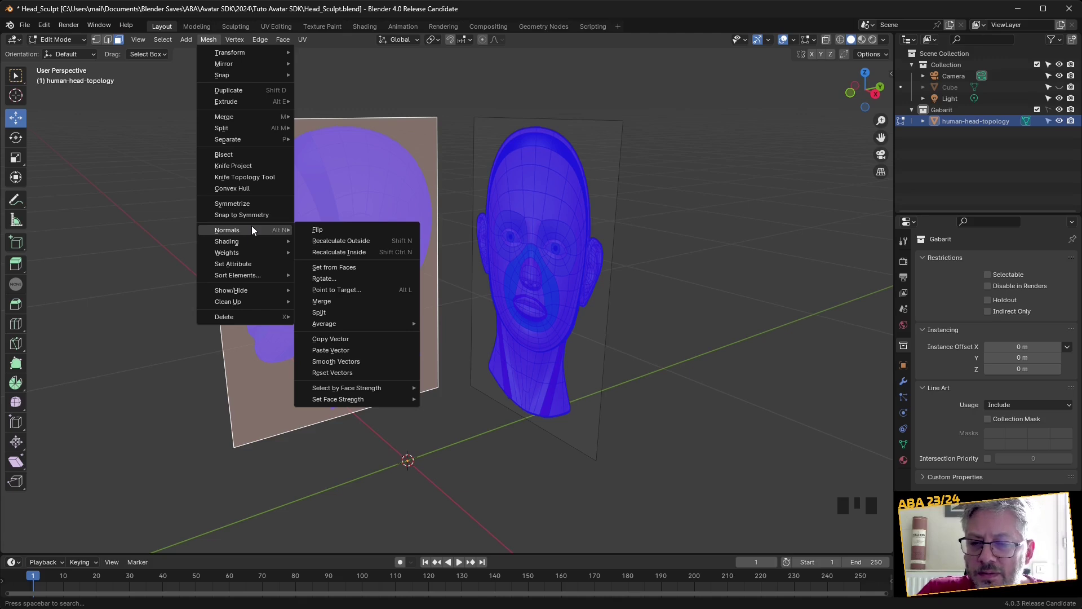
pyautogui.click(347, 228)
pyautogui.moveTo(195, 276); pyautogui.dragTo(386, 286, button='middle')
pyautogui.moveTo(496, 281); pyautogui.dragTo(340, 265, button='middle')
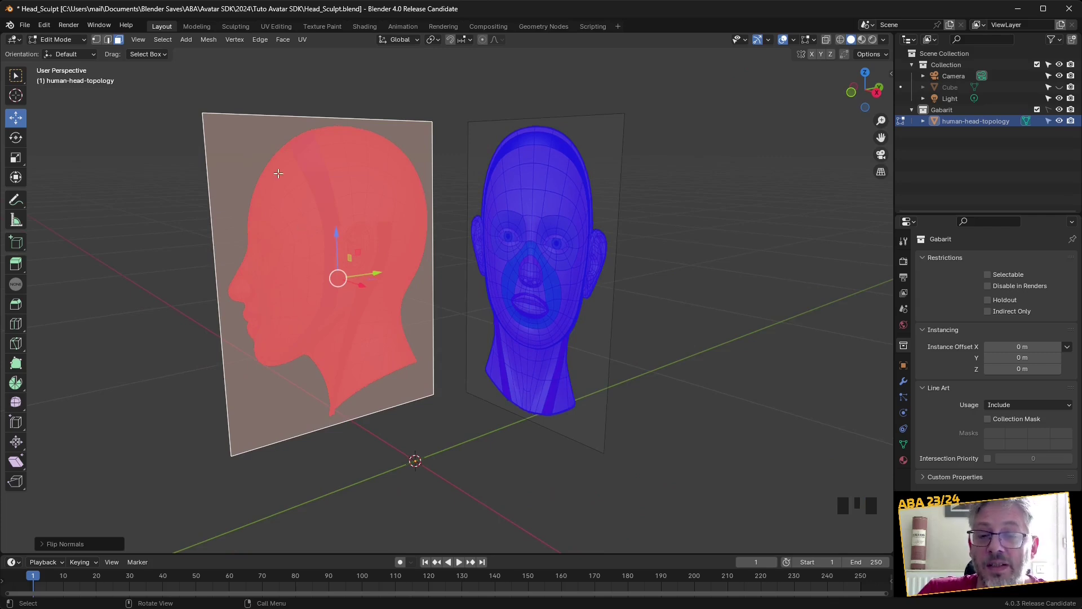
# Flip the side-view plane's normals back to their original direction
pyautogui.click(210, 40)
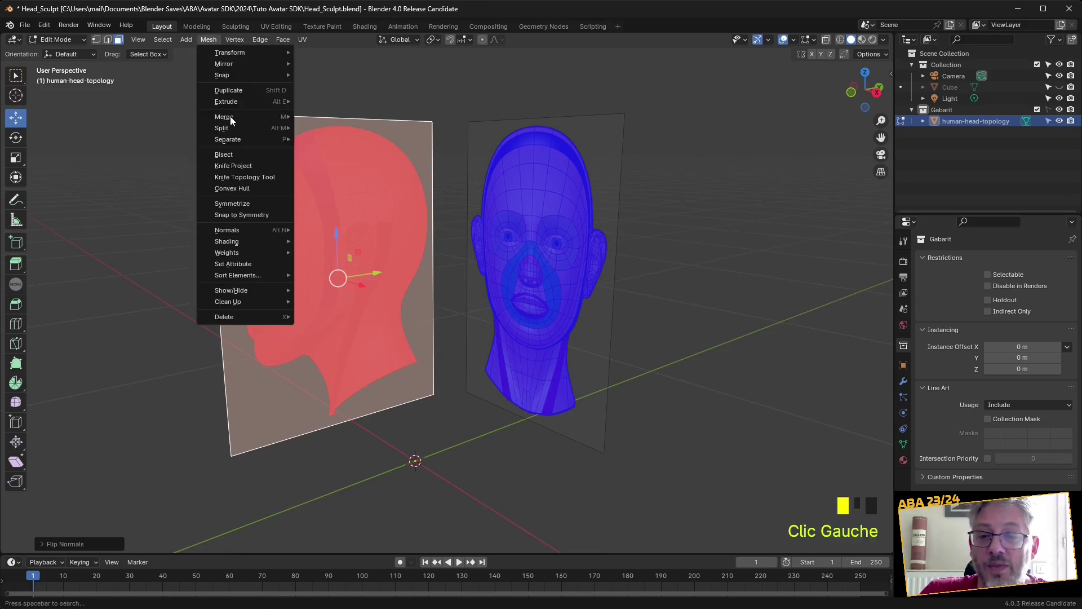
pyautogui.click(316, 229)
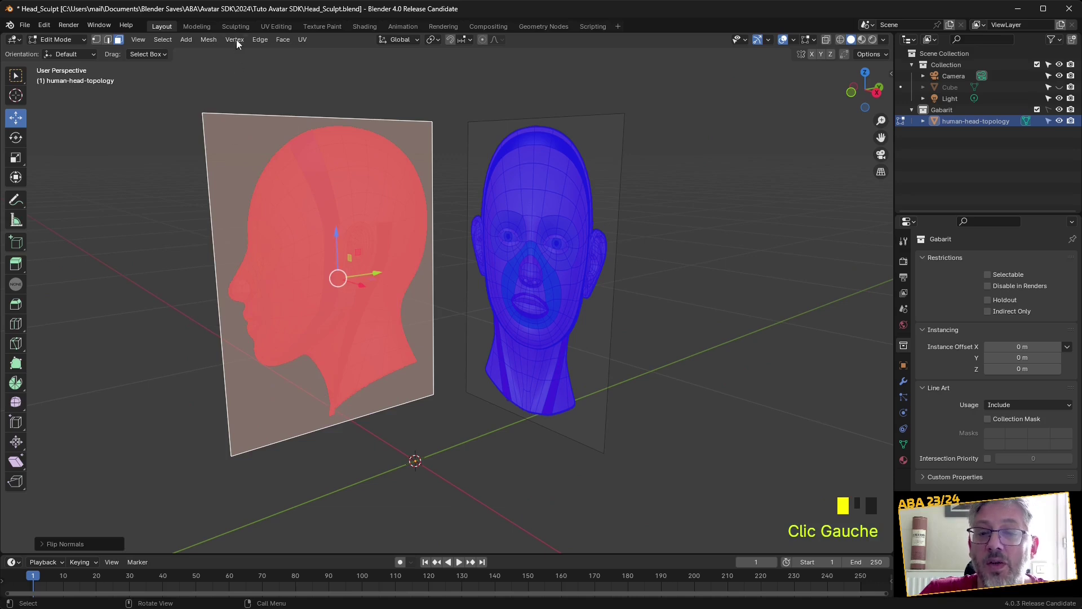
pyautogui.click(209, 39)
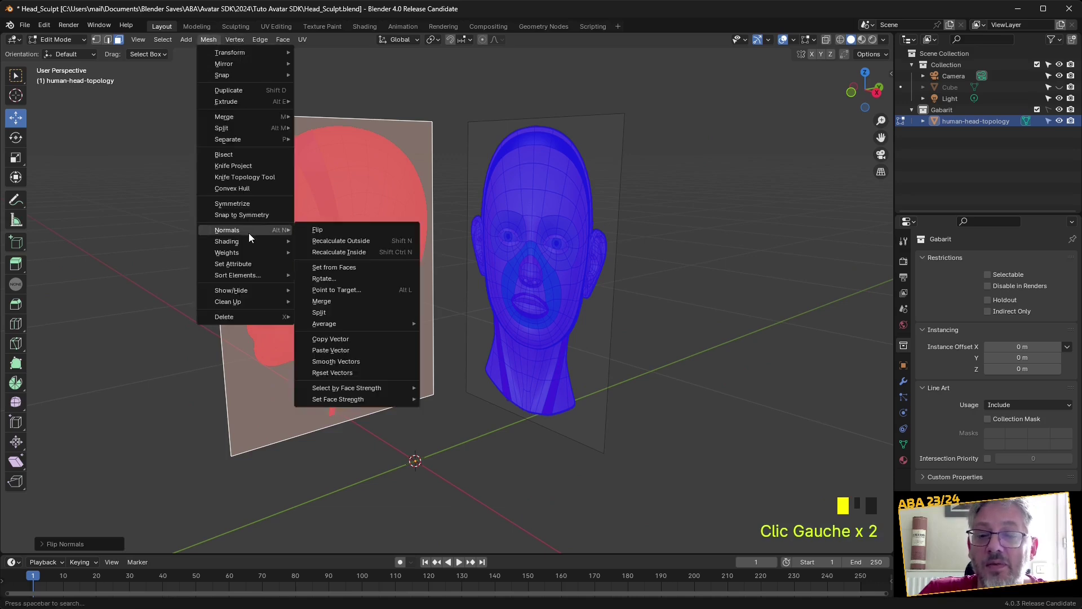
pyautogui.click(330, 231)
pyautogui.moveTo(353, 259); pyautogui.dragTo(677, 129, button='middle')
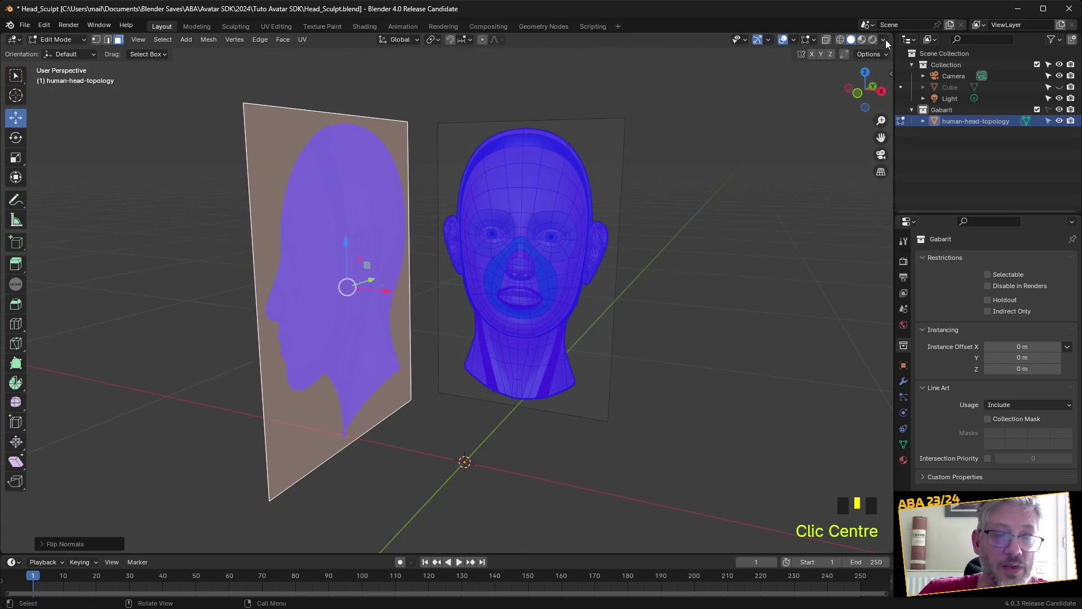
# Toggle Backface Culling in the viewport shading options and check both planes
pyautogui.click(885, 40)
pyautogui.click(820, 285)
pyautogui.moveTo(494, 260); pyautogui.dragTo(449, 259, button='middle')
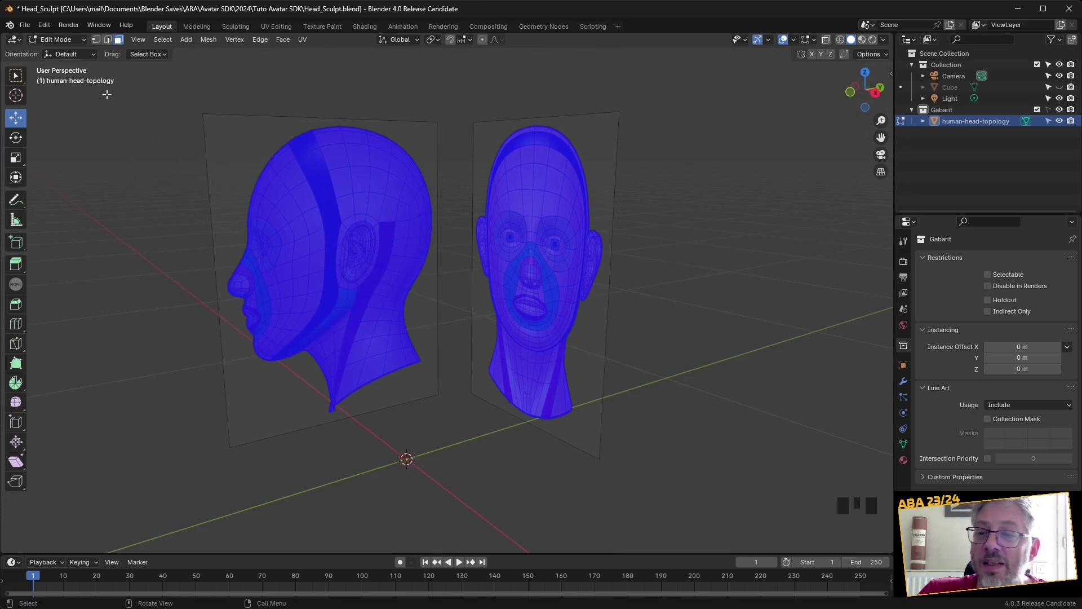
# Return to Object Mode and turn off the Face Orientation overlay
pyautogui.click(71, 40)
pyautogui.click(63, 56)
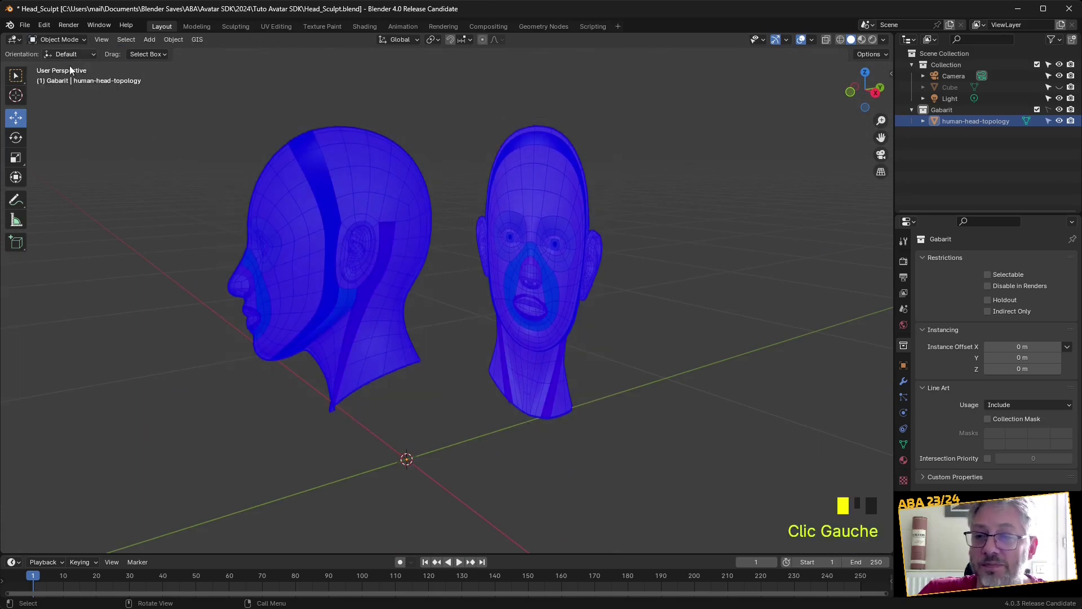
pyautogui.click(812, 39)
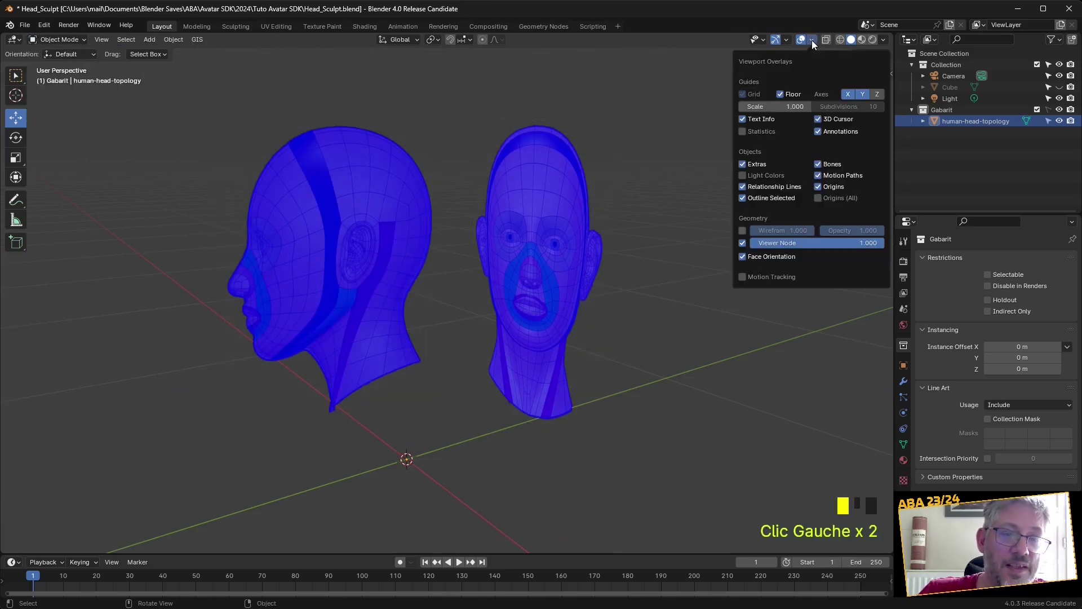
pyautogui.click(743, 257)
pyautogui.moveTo(582, 355); pyautogui.dragTo(573, 319, button='middle')
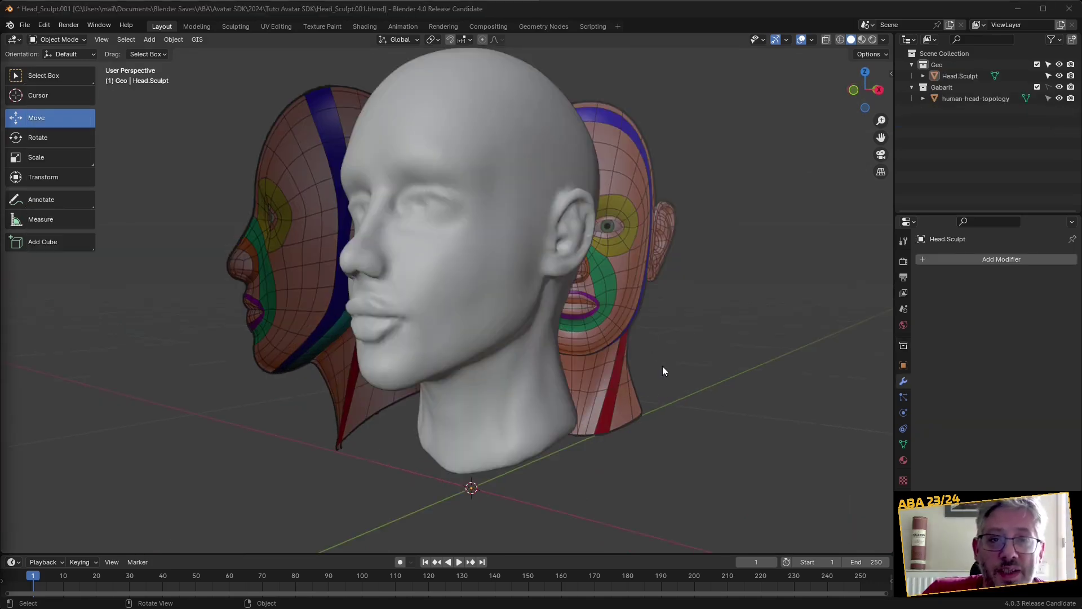
pyautogui.moveTo(620, 317)
pyautogui.keyDown('shift'); pyautogui.mouseDown(button='middle')
pyautogui.moveTo(659, 293)
pyautogui.moveTo(633, 272)
pyautogui.moveTo(645, 294)
pyautogui.moveTo(679, 286)
pyautogui.moveTo(630, 285)
pyautogui.moveTo(623, 301)
pyautogui.mouseUp(button='middle'); pyautogui.keyUp('shift')
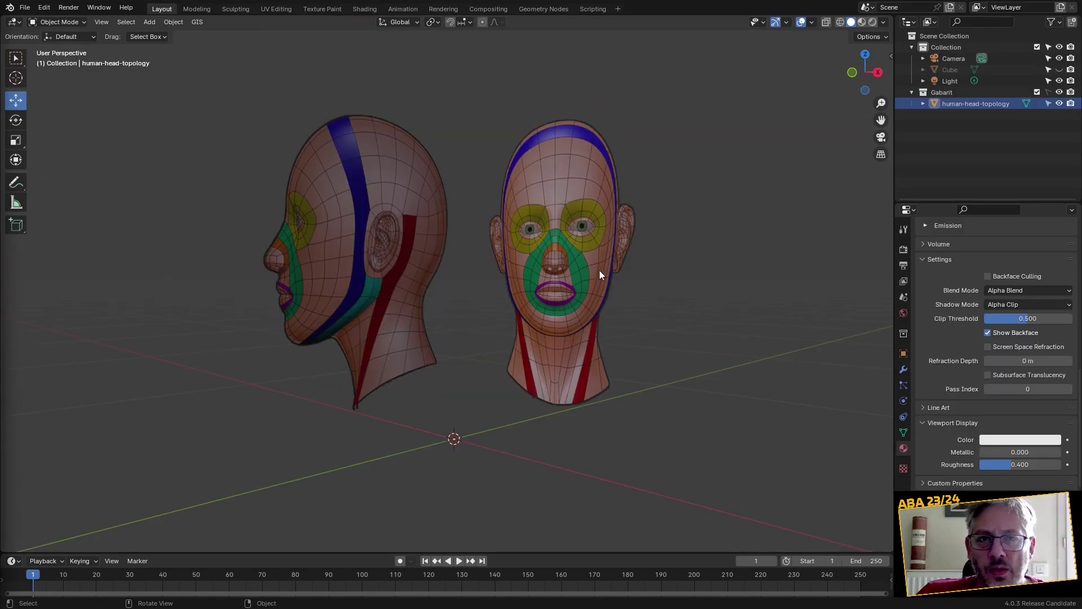
pyautogui.moveTo(570, 274); pyautogui.dragTo(572, 259, button='middle')
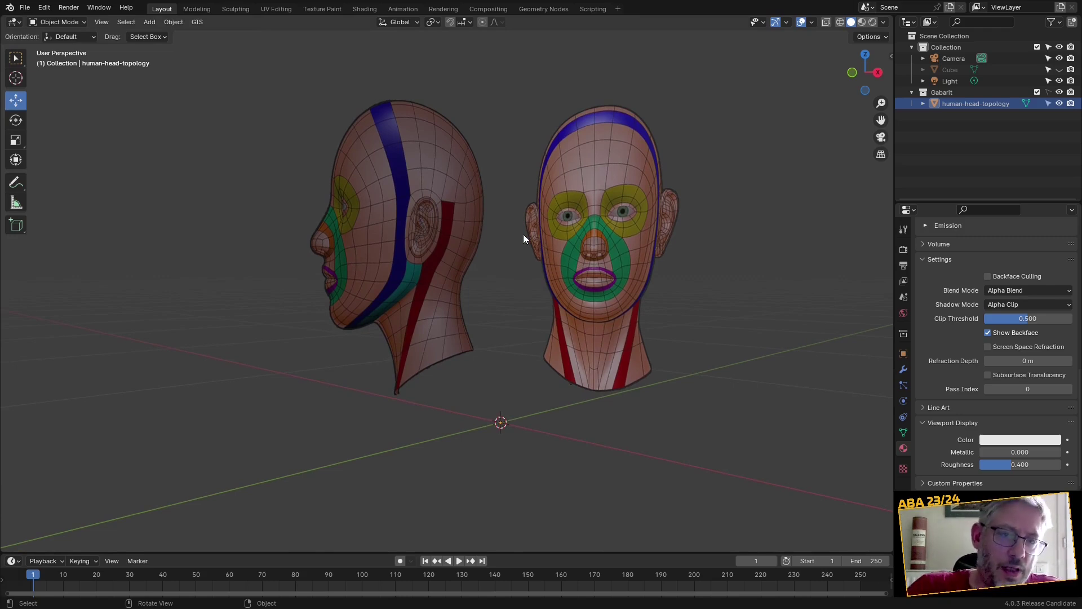
# Select the Camera and the Light in the default collection and delete both
pyautogui.click(925, 51)
pyautogui.click(959, 58)
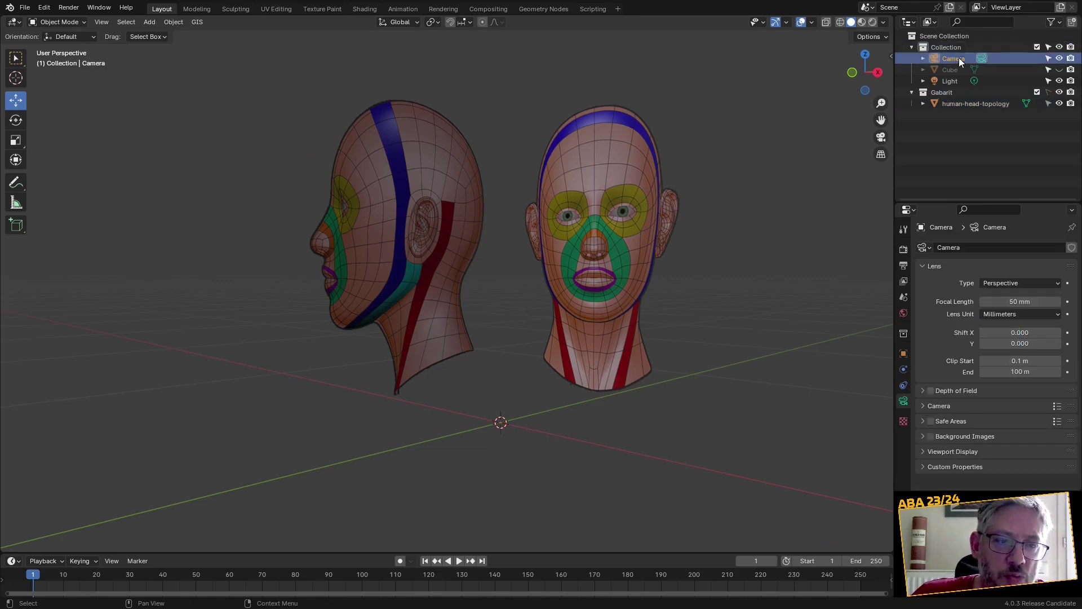
pyautogui.keyDown('ctrl'); pyautogui.click(949, 82); pyautogui.keyUp('ctrl')
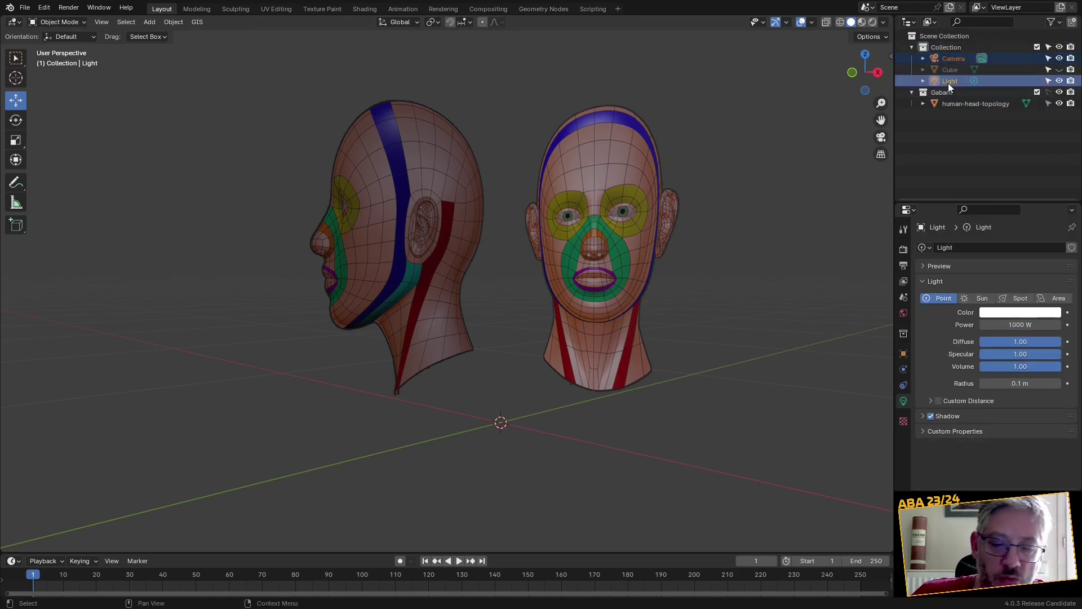
pyautogui.press('x')
pyautogui.click(745, 95)
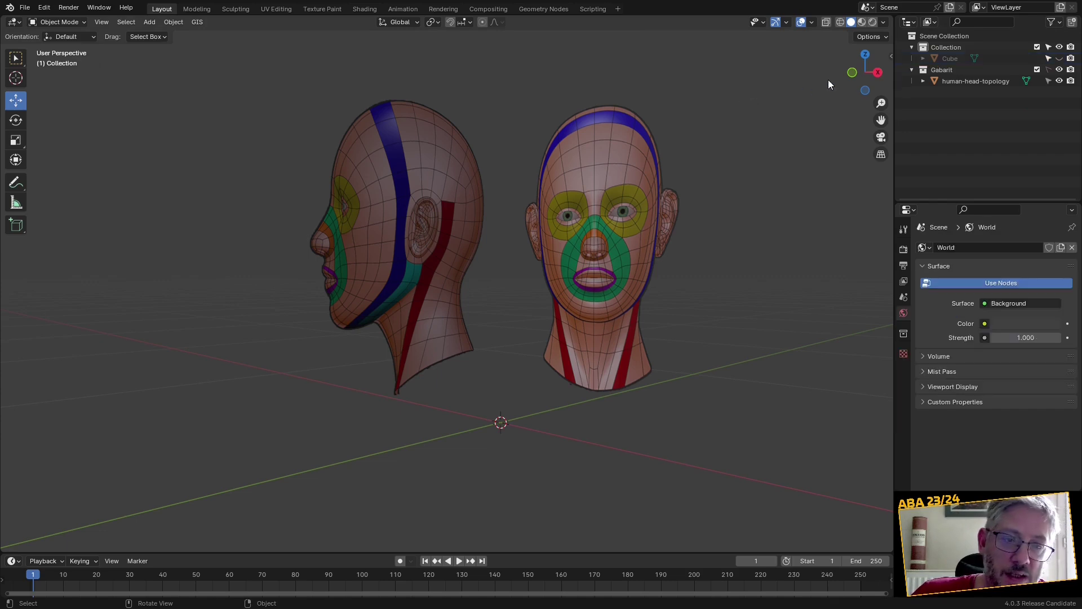
# Start the Shortcut VUr input display from the viewport sidebar and hide the sidebar again
pyautogui.click(890, 55)
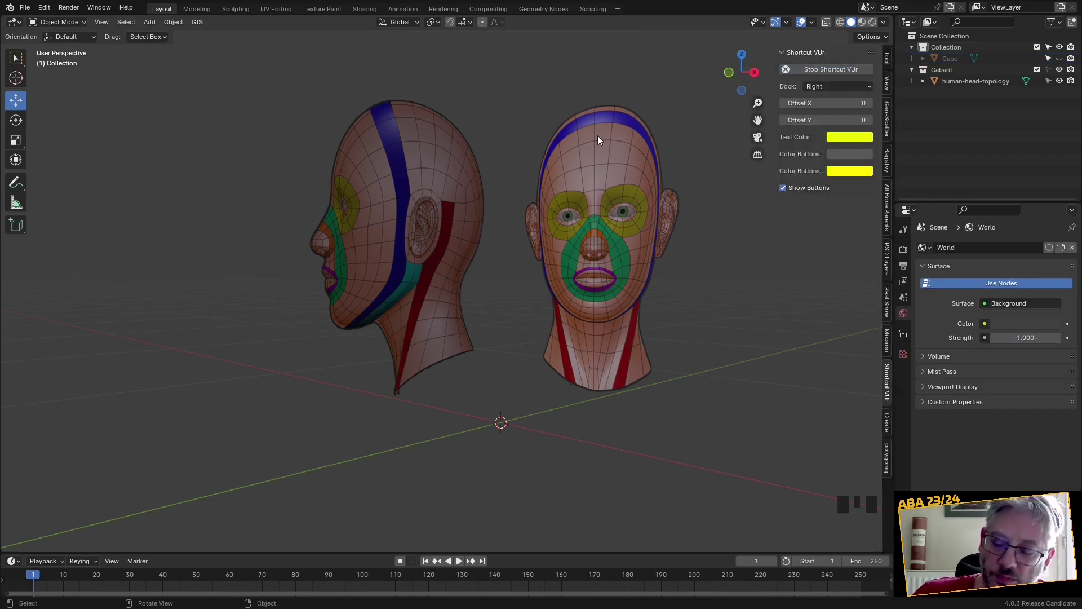
pyautogui.press('n')
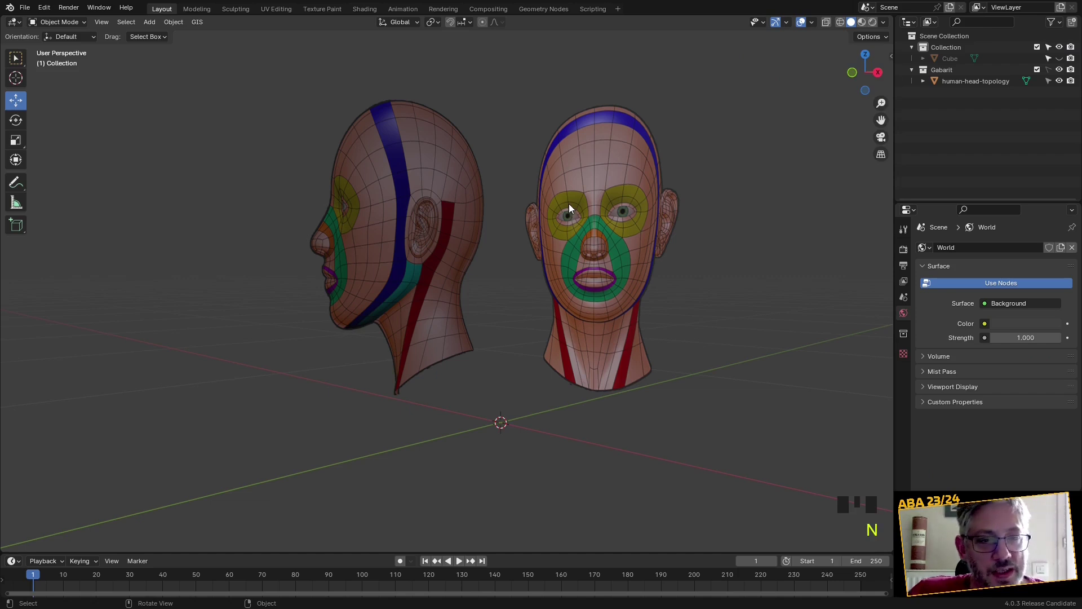
# Rename the default collection in the outliner as Geo
pyautogui.tripleClick(951, 48)
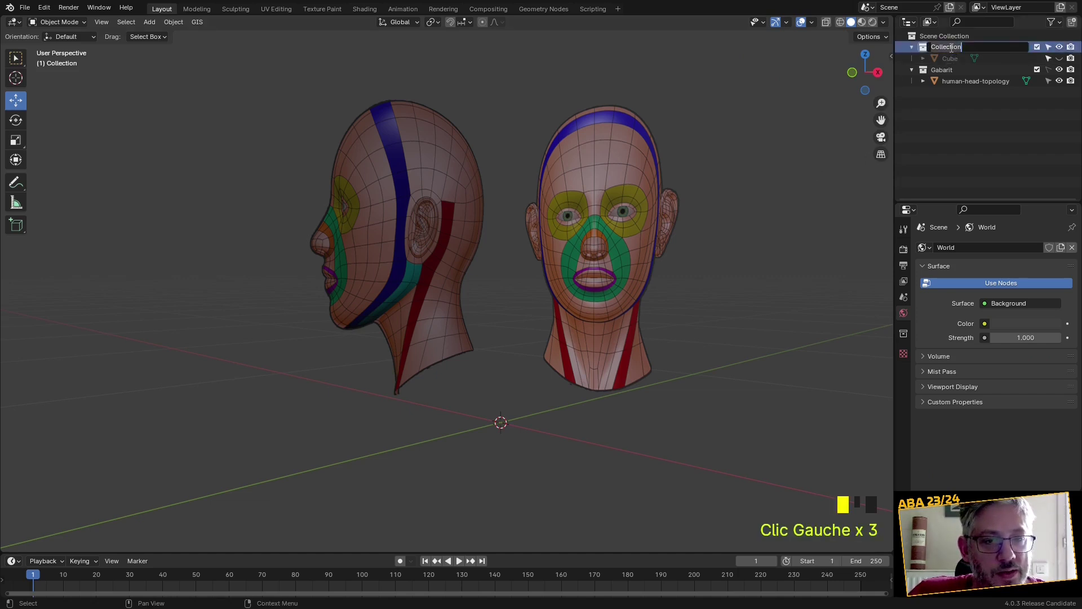
pyautogui.write('Geo')
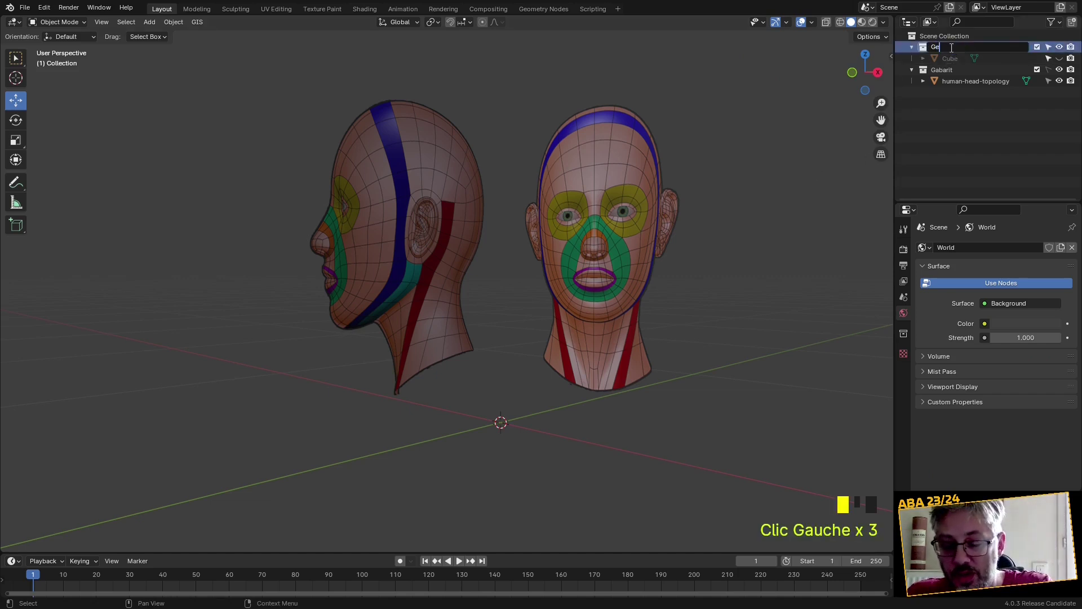
pyautogui.press('Return')
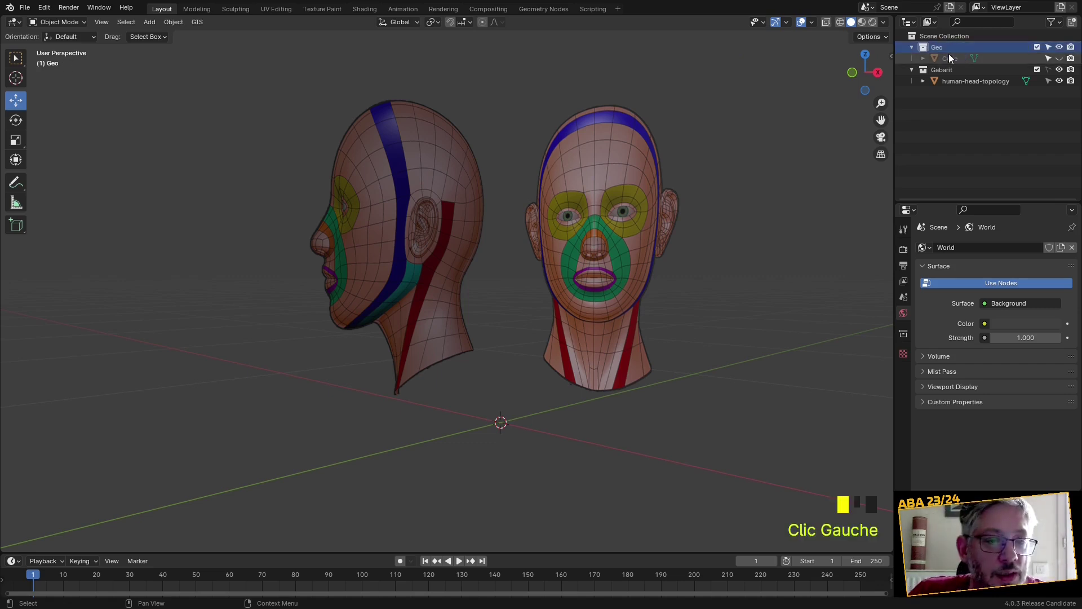
# Rename the hidden cube in the Geo collection as Head
pyautogui.tripleClick(952, 57)
pyautogui.write('T')
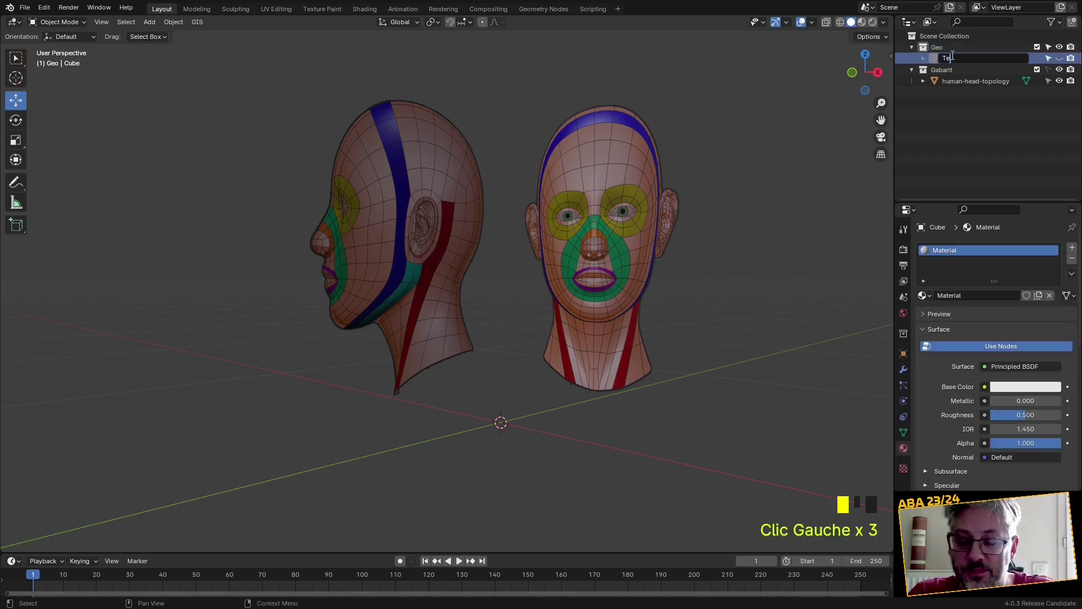
pyautogui.write('e')
pyautogui.press('BackSpace')
pyautogui.press('BackSpace')
pyautogui.write('Head')
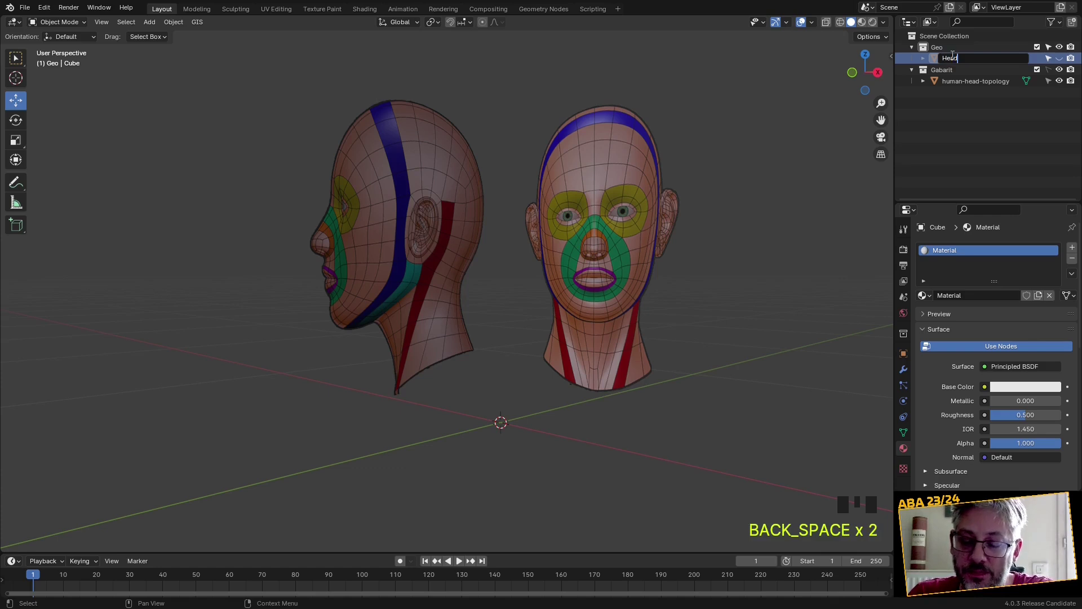
pyautogui.press('Return')
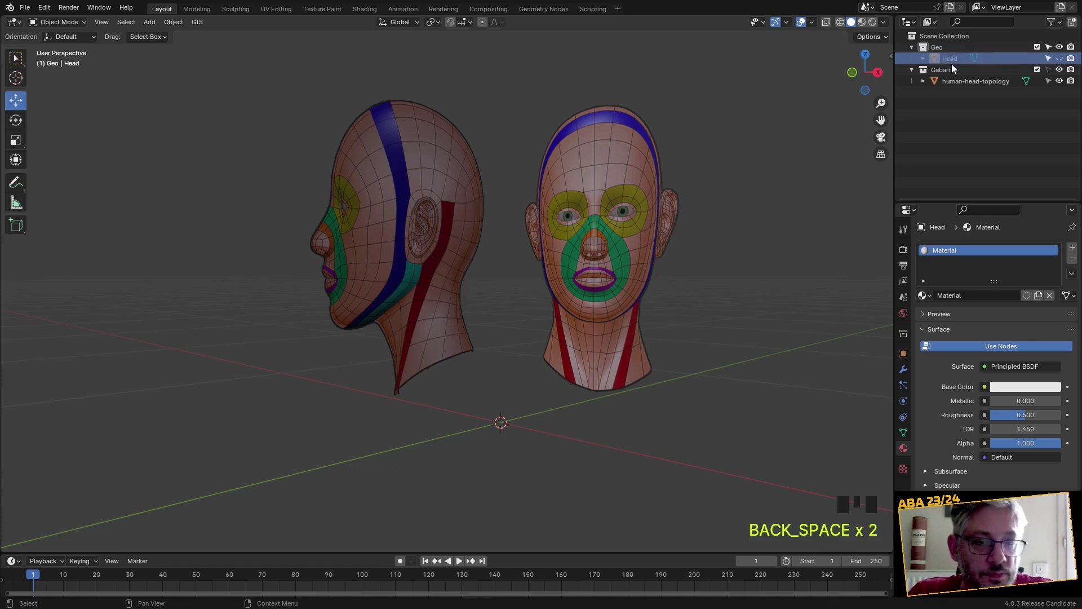
pyautogui.click(958, 60)
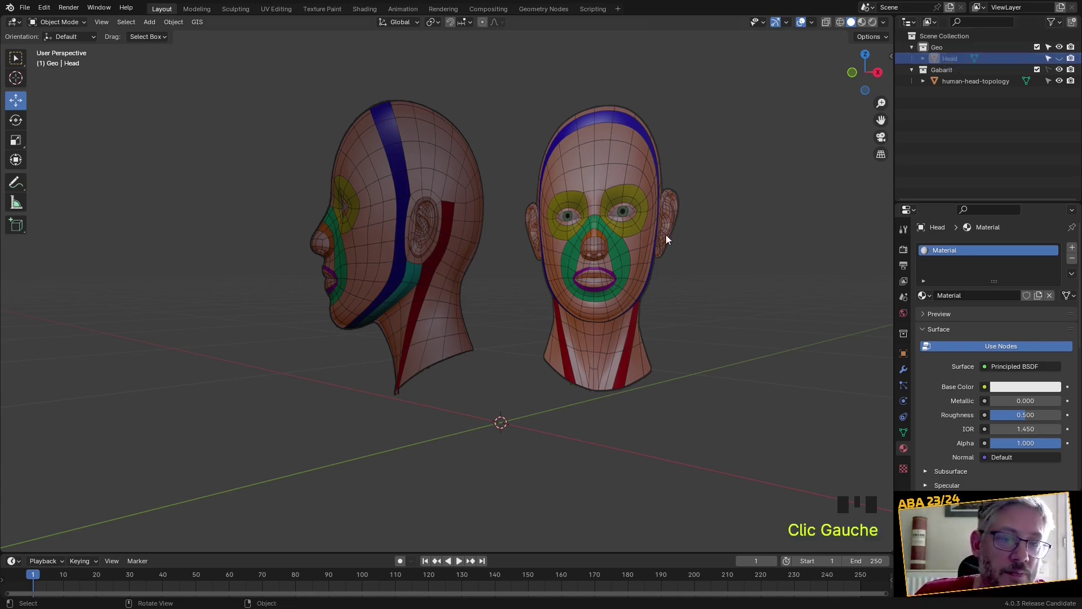
# Unhide the Head cube and inspect its mesh in Edit Mode, returning to Object Mode
pyautogui.click(1060, 58)
pyautogui.scroll(-7, 482, 289)
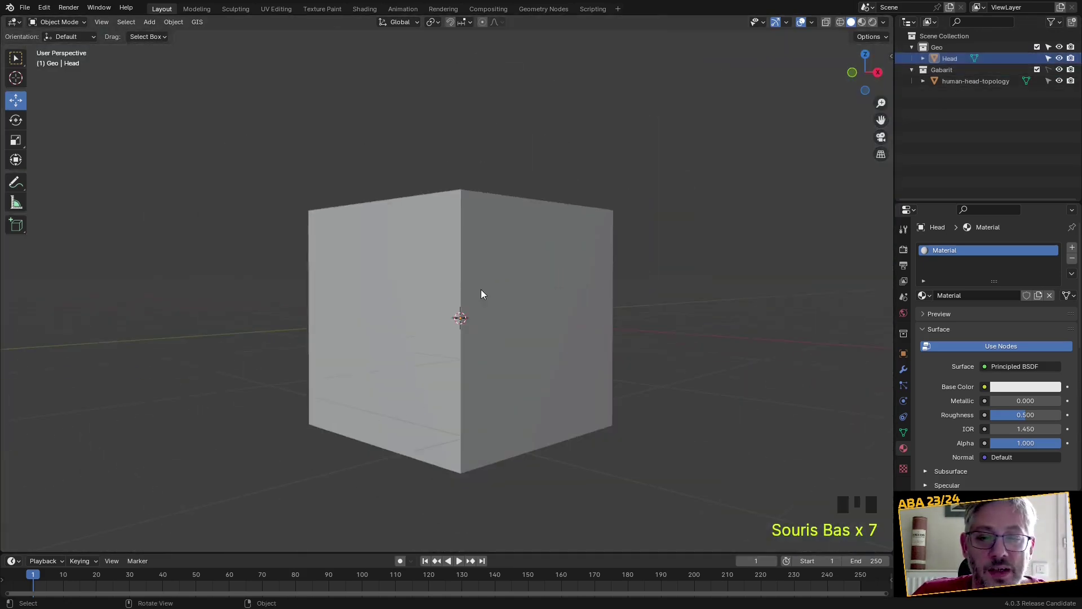
pyautogui.moveTo(481, 289); pyautogui.dragTo(483, 314, button='middle')
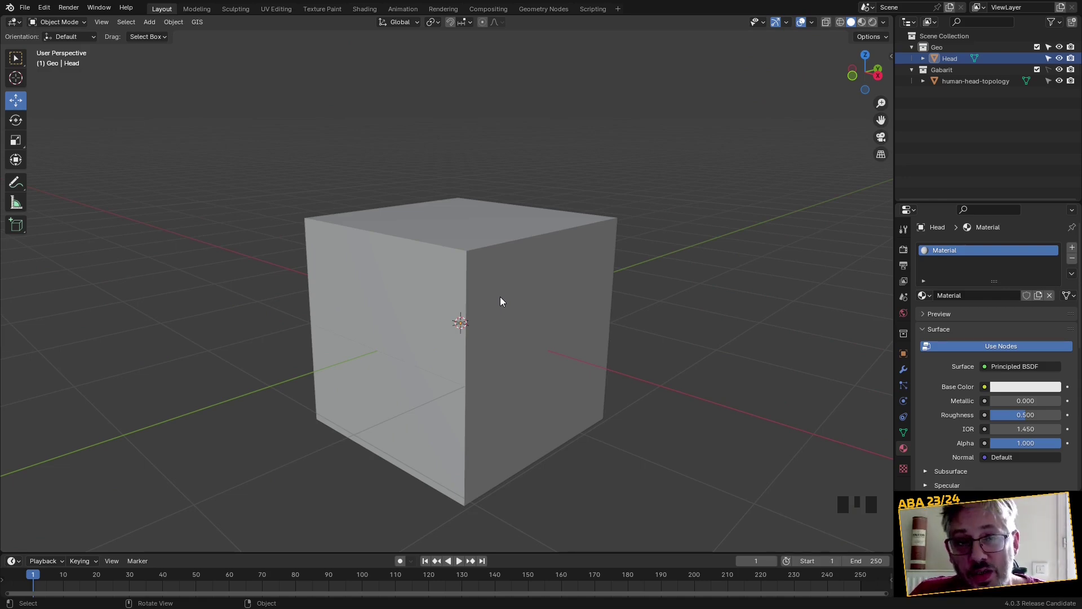
pyautogui.press('Tab')
pyautogui.moveTo(556, 307)
pyautogui.mouseDown(button='middle')
pyautogui.moveTo(577, 309)
pyautogui.moveTo(561, 309)
pyautogui.mouseUp(button='middle')
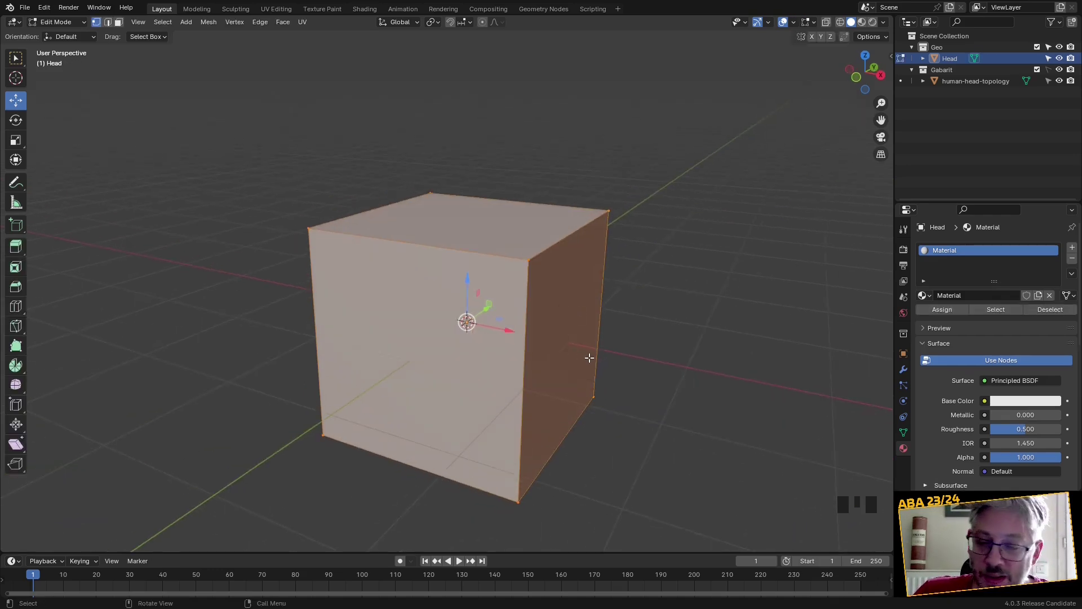
pyautogui.moveTo(589, 357); pyautogui.dragTo(617, 360, button='middle')
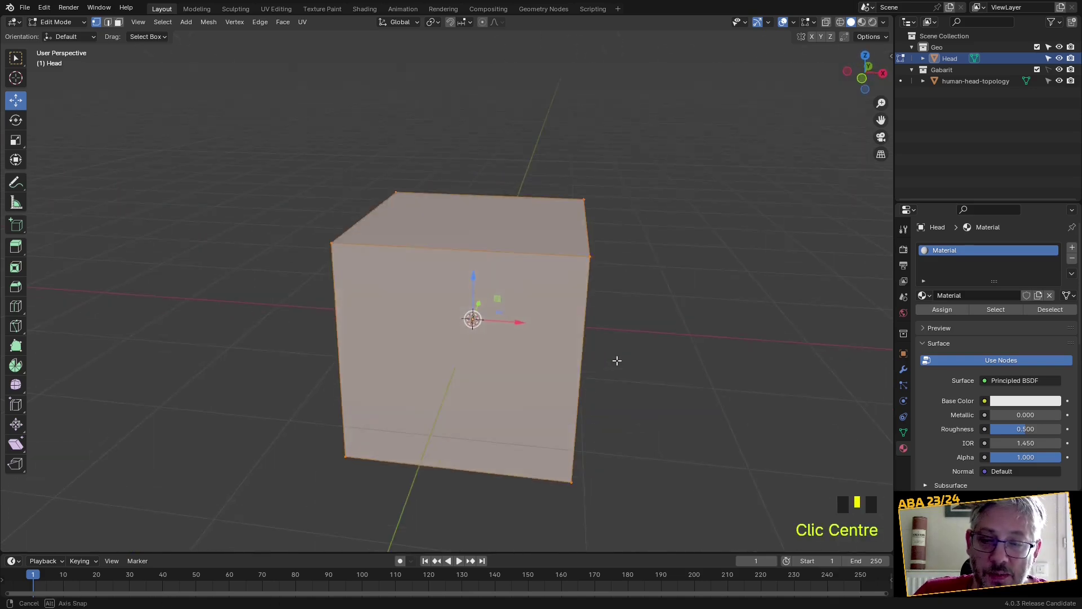
pyautogui.press('Tab')
# Try a Subdivision Surface modifier with raised viewport levels on the Head cube, and remove it
pyautogui.click(903, 370)
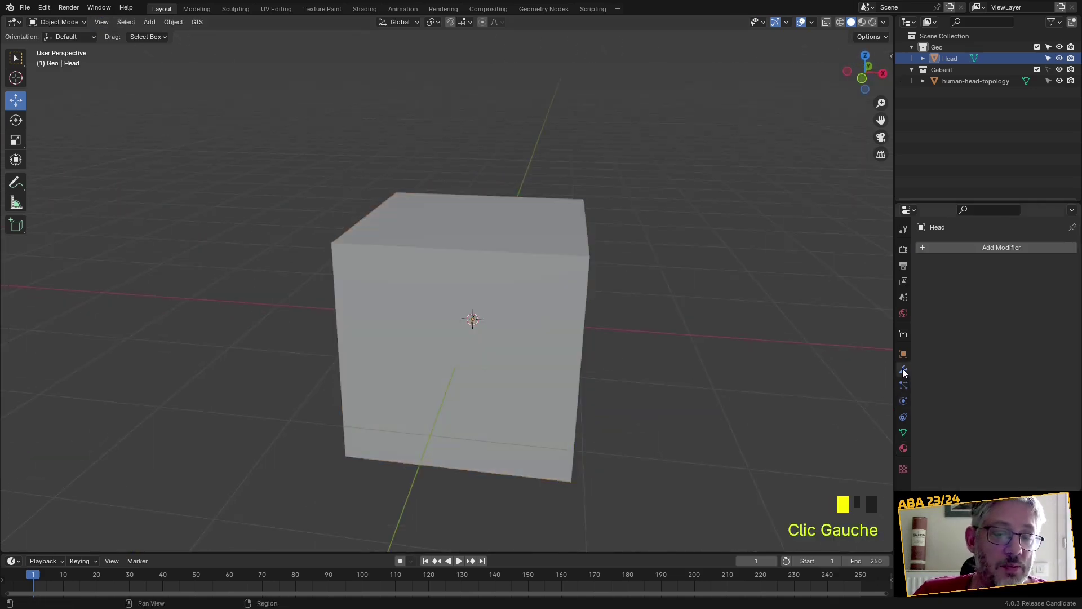
pyautogui.click(992, 248)
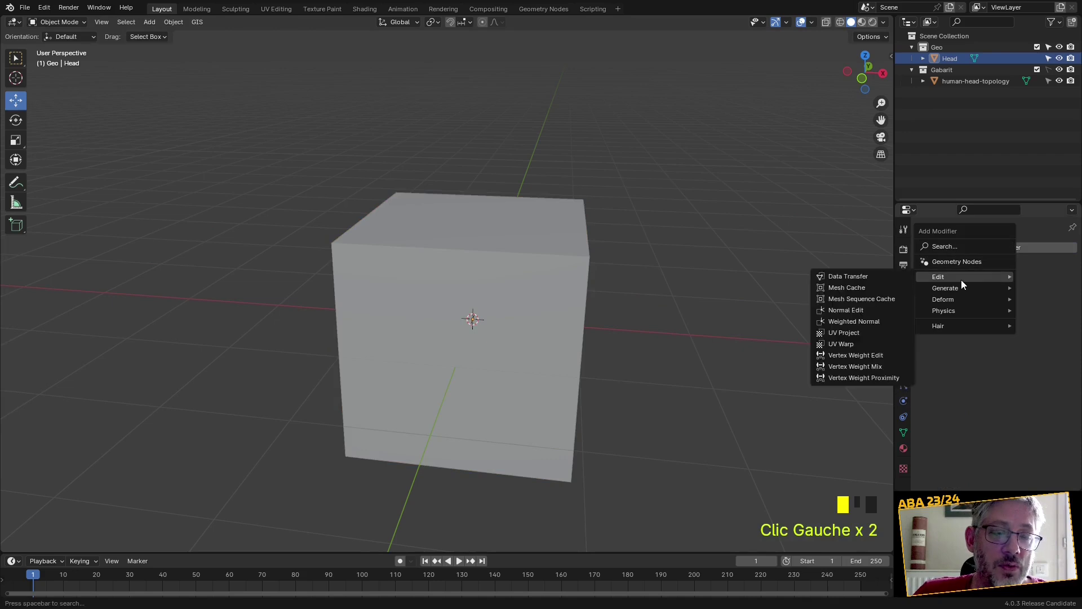
pyautogui.click(949, 248)
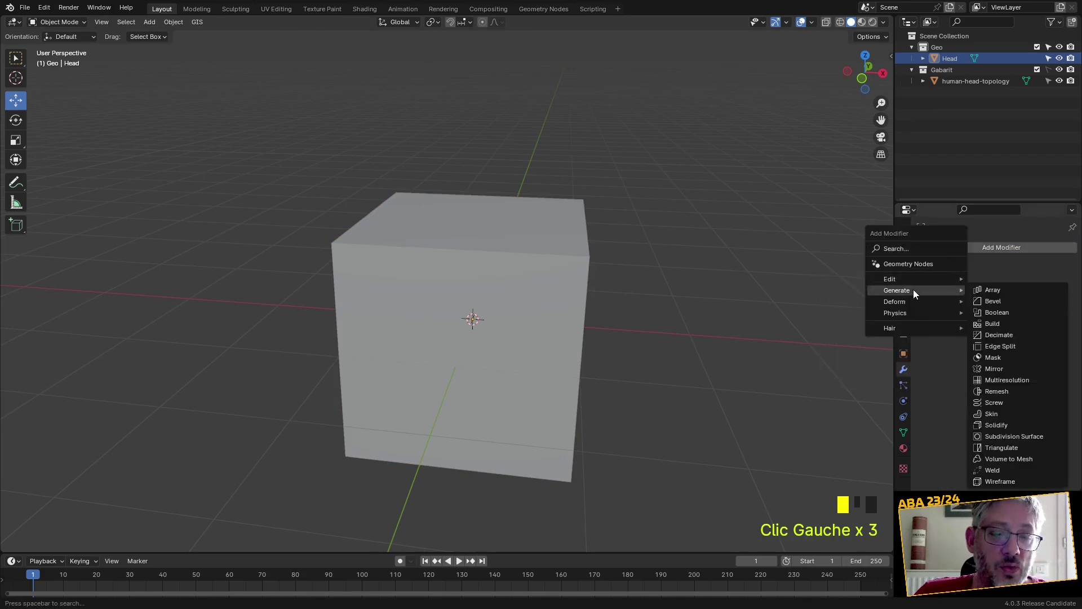
pyautogui.click(973, 248)
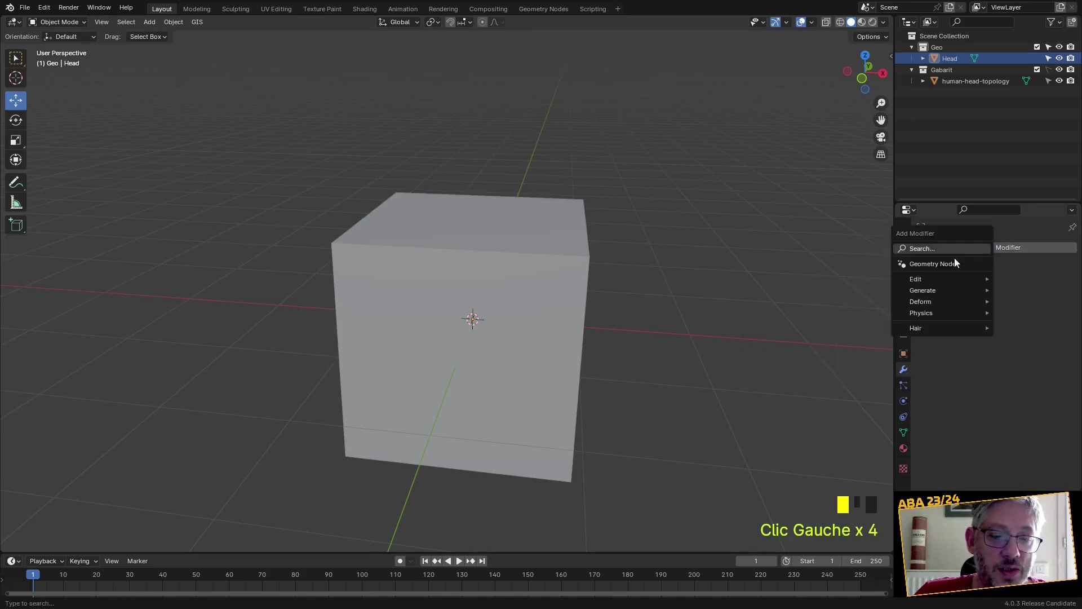
pyautogui.moveTo(927, 291)
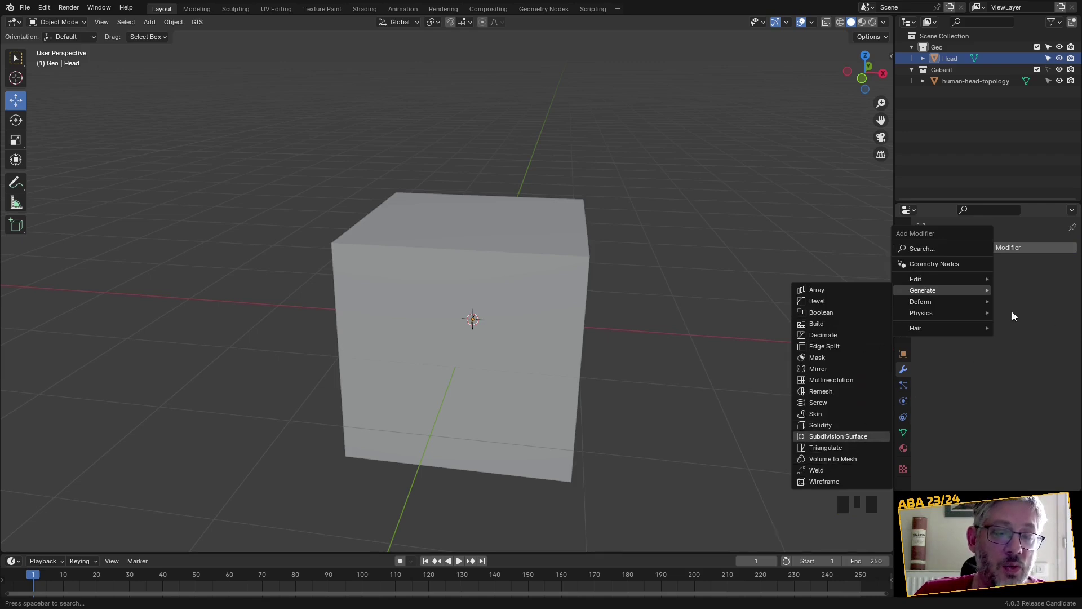
pyautogui.click(838, 437)
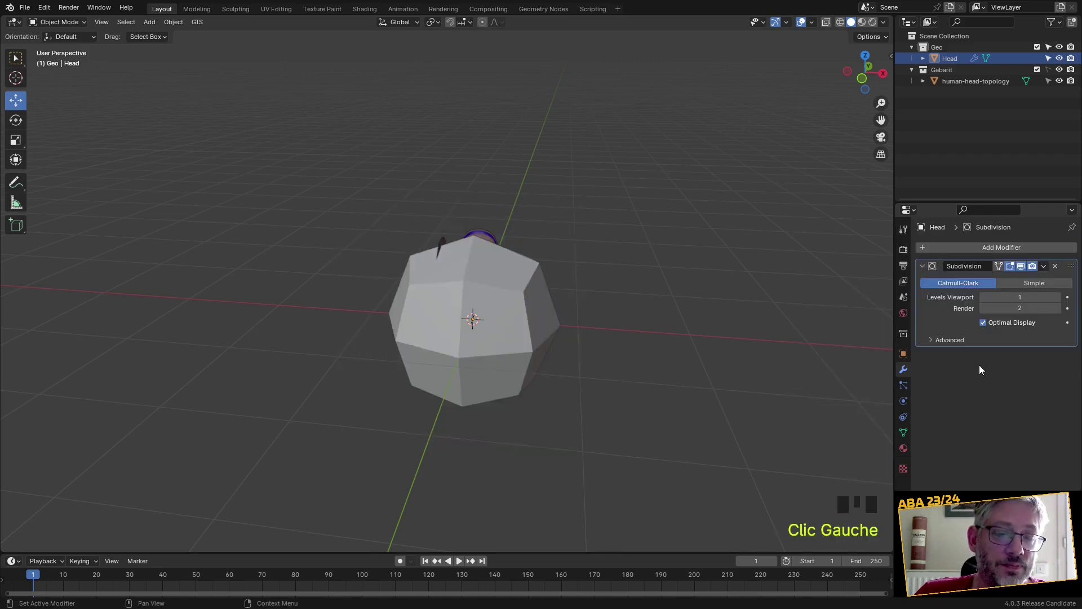
pyautogui.click(1059, 297)
pyautogui.click(1059, 297)
pyautogui.click(1059, 297)
pyautogui.click(1055, 267)
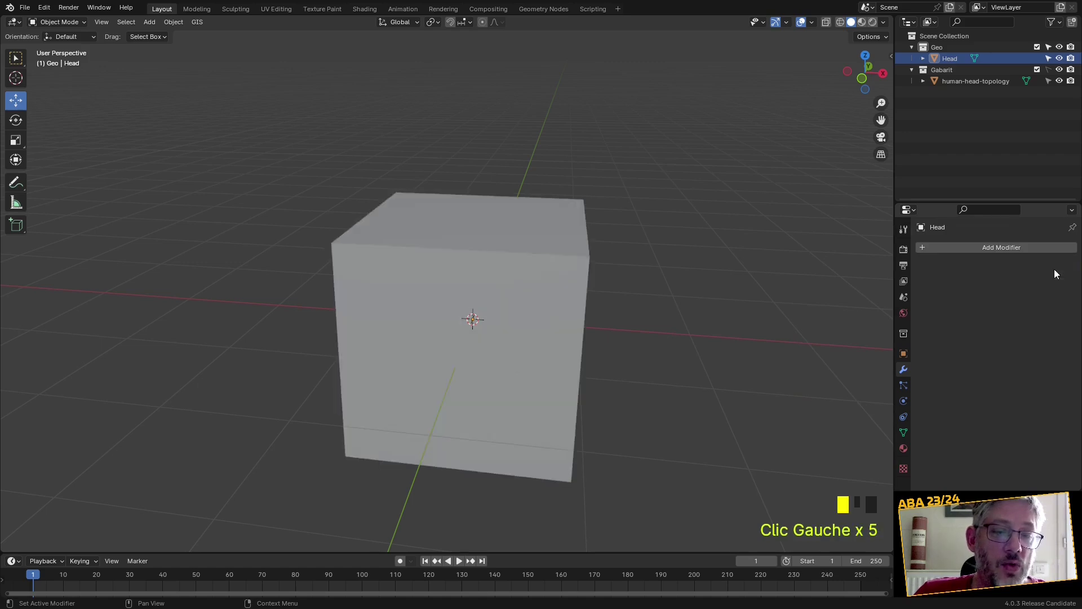
# Select the Head cube and give it a Subdivision modifier with 3 viewport levels
pyautogui.click(485, 263)
pyautogui.moveTo(485, 263); pyautogui.dragTo(550, 282, button='middle')
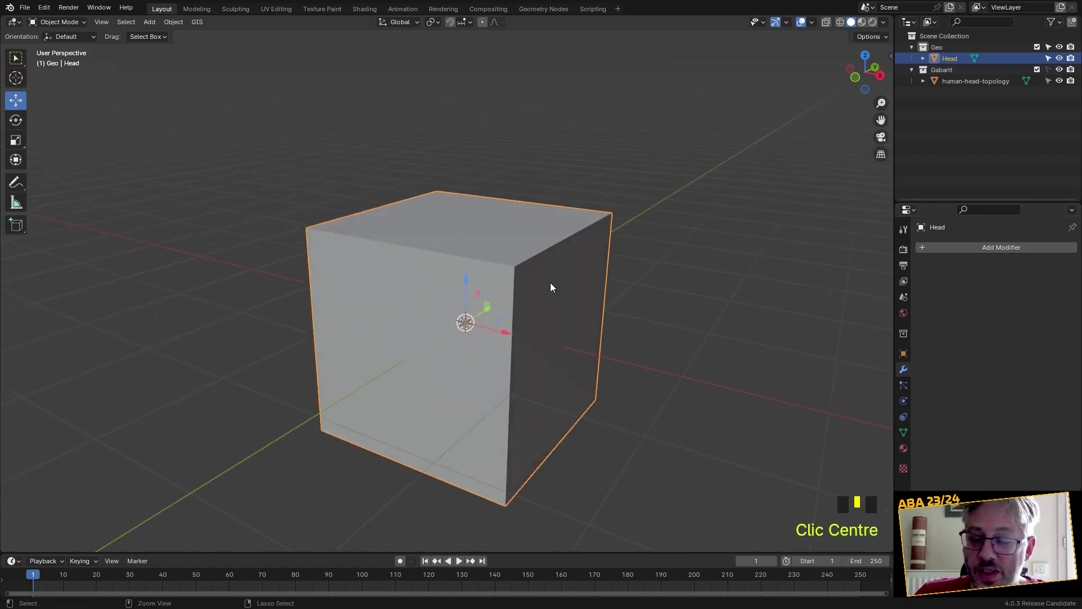
pyautogui.hotkey('ctrl', '3')
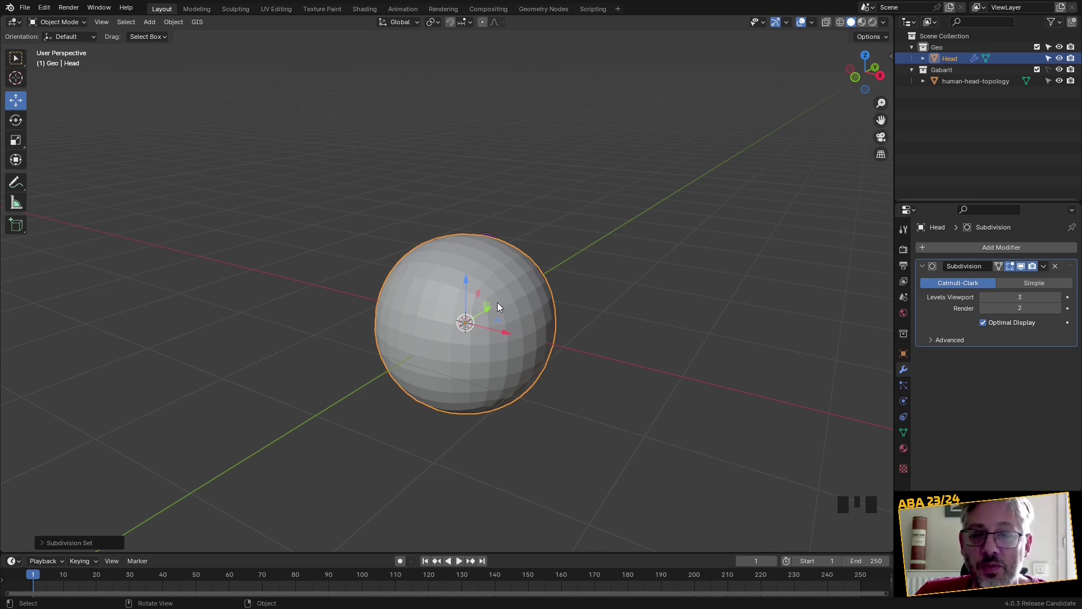
pyautogui.moveTo(496, 284); pyautogui.dragTo(470, 319, button='middle')
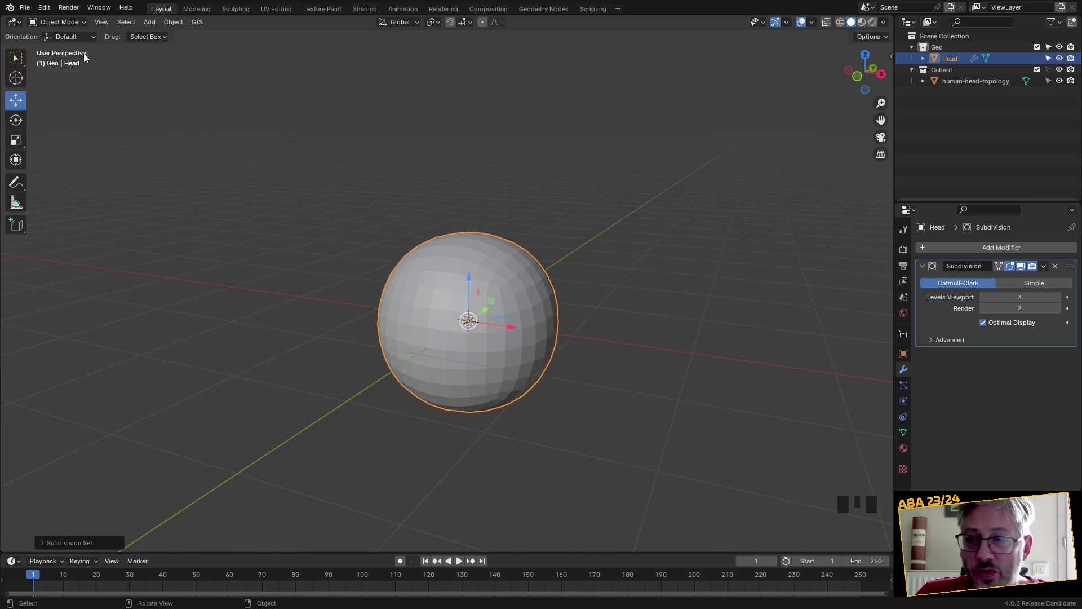
# Compare the cube cage with the subdivided surface in Edit Mode and return to Object Mode
pyautogui.click(71, 22)
pyautogui.click(68, 46)
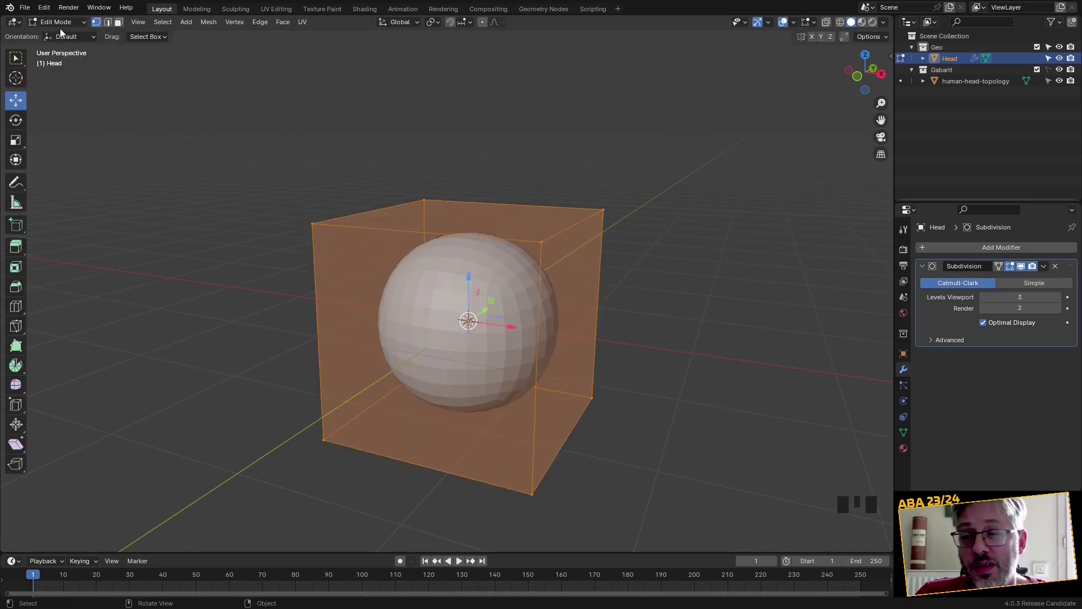
pyautogui.click(62, 23)
pyautogui.click(67, 34)
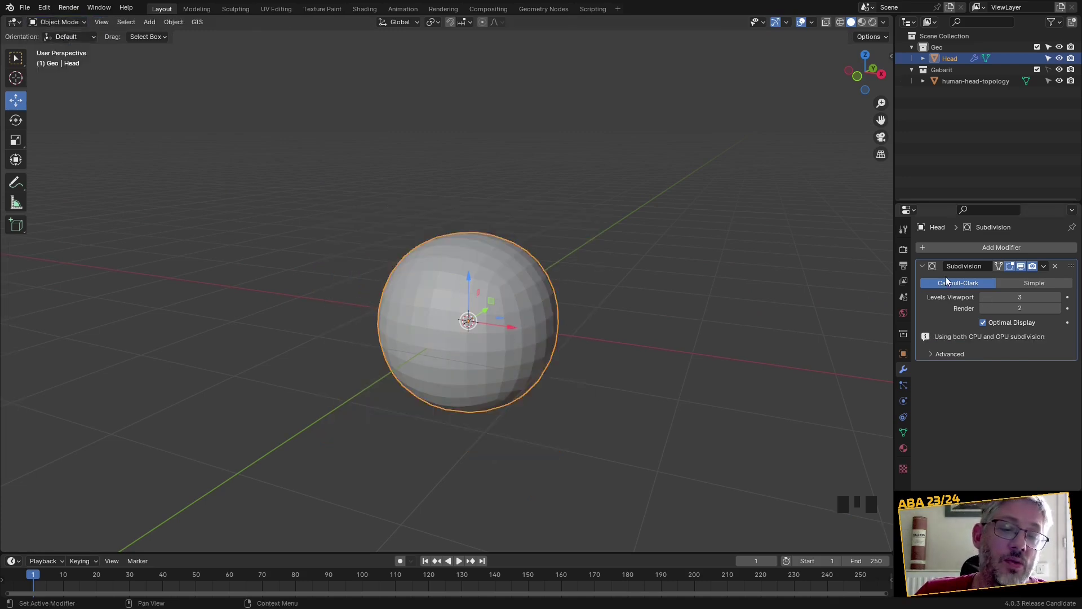
# Convert the subdivided Head object to a mesh so its Subdivision modifier becomes real geometry
pyautogui.click(1047, 265)
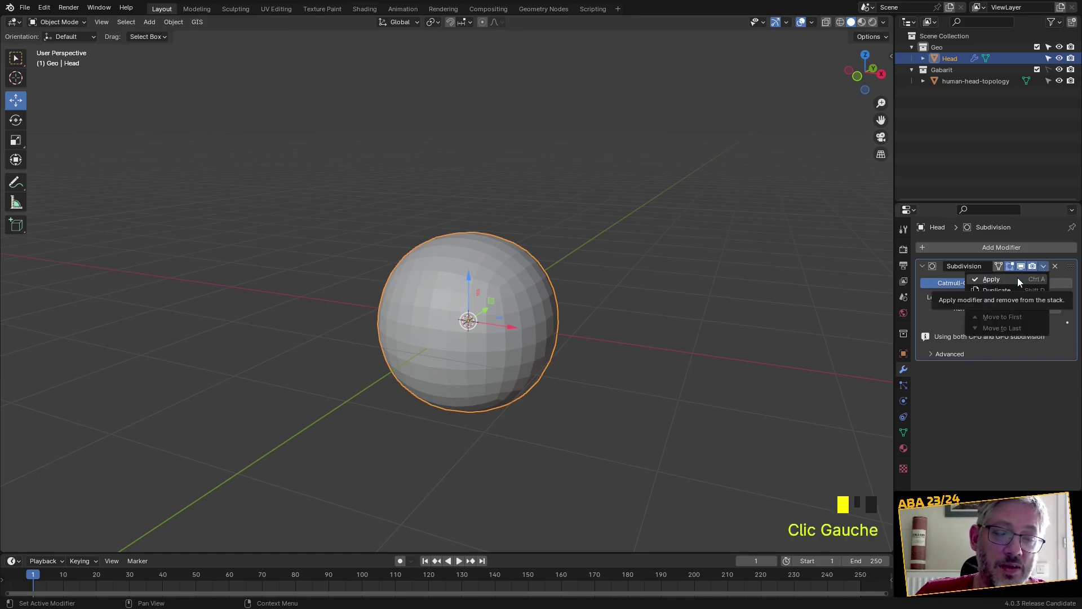
pyautogui.rightClick(520, 273)
pyautogui.moveTo(512, 309)
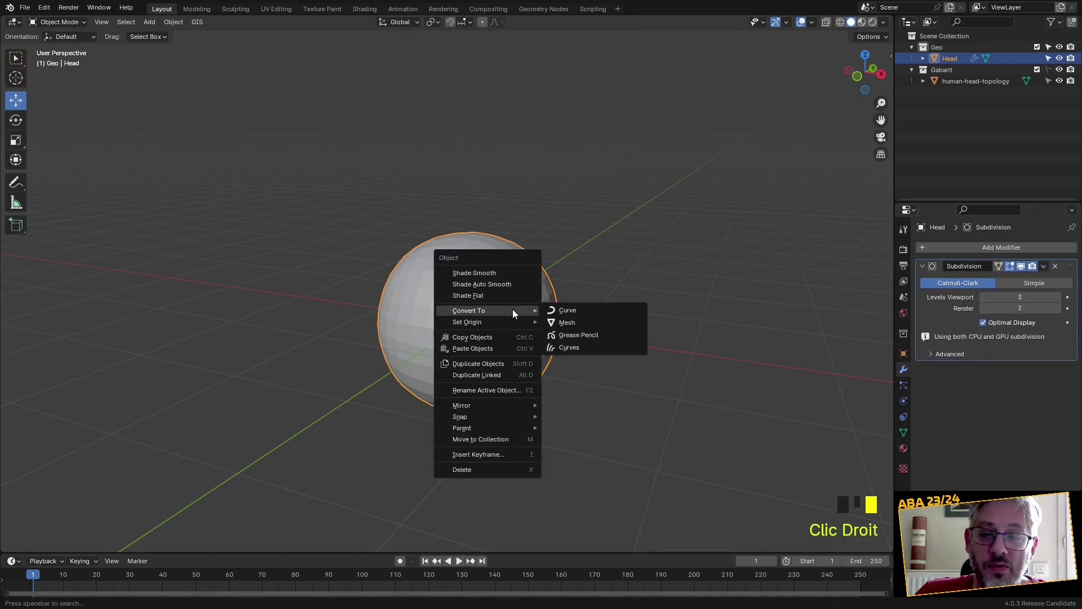
pyautogui.click(595, 323)
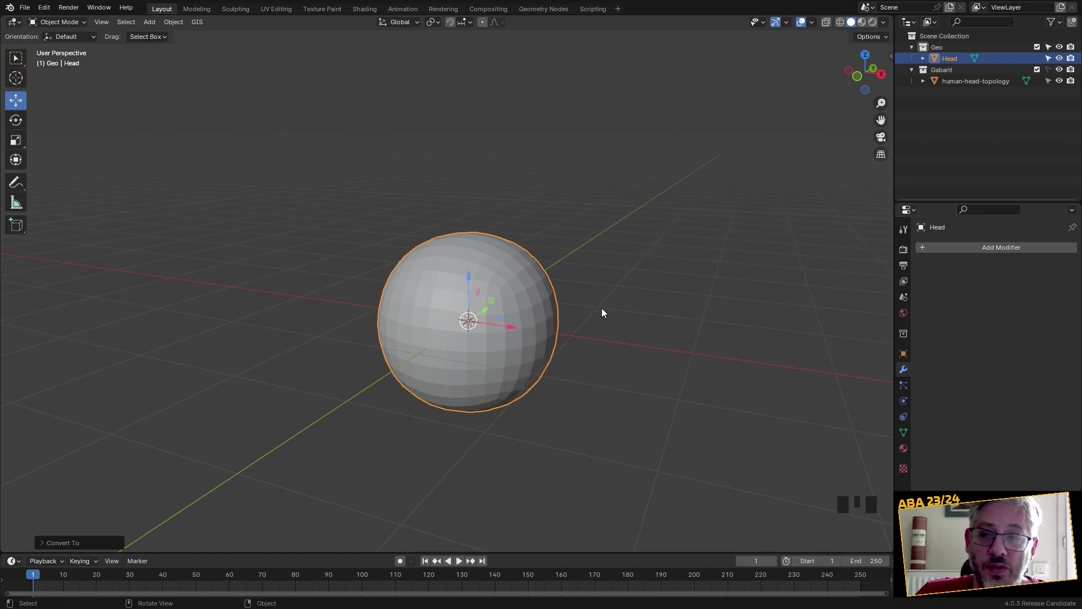
# Apply the To Sphere transform with a factor of 1 to the whole Head mesh in Edit Mode
pyautogui.press('Tab')
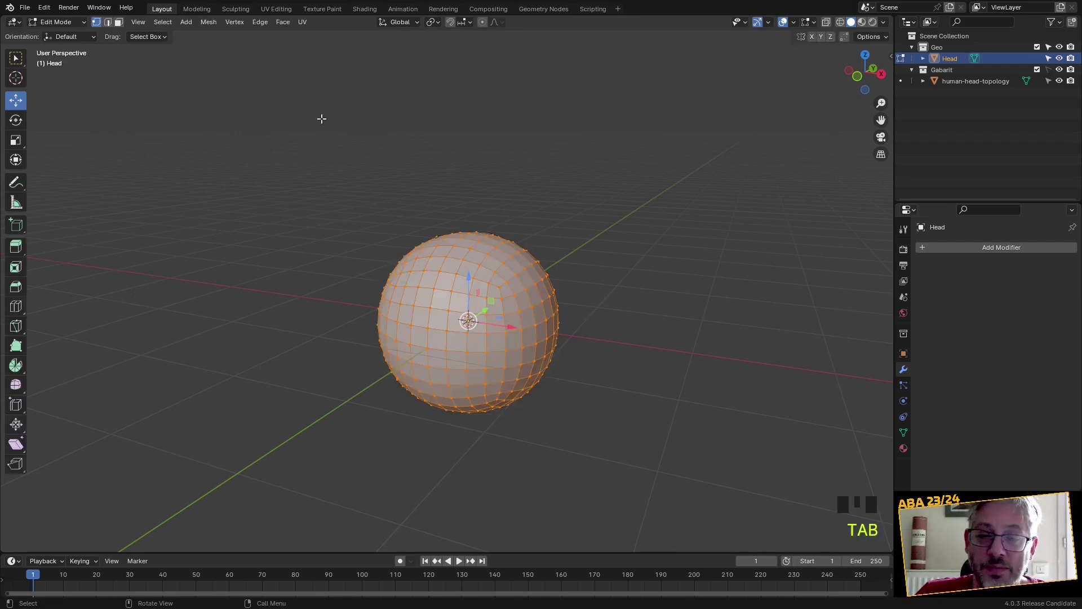
pyautogui.moveTo(387, 247); pyautogui.dragTo(472, 257, button='middle')
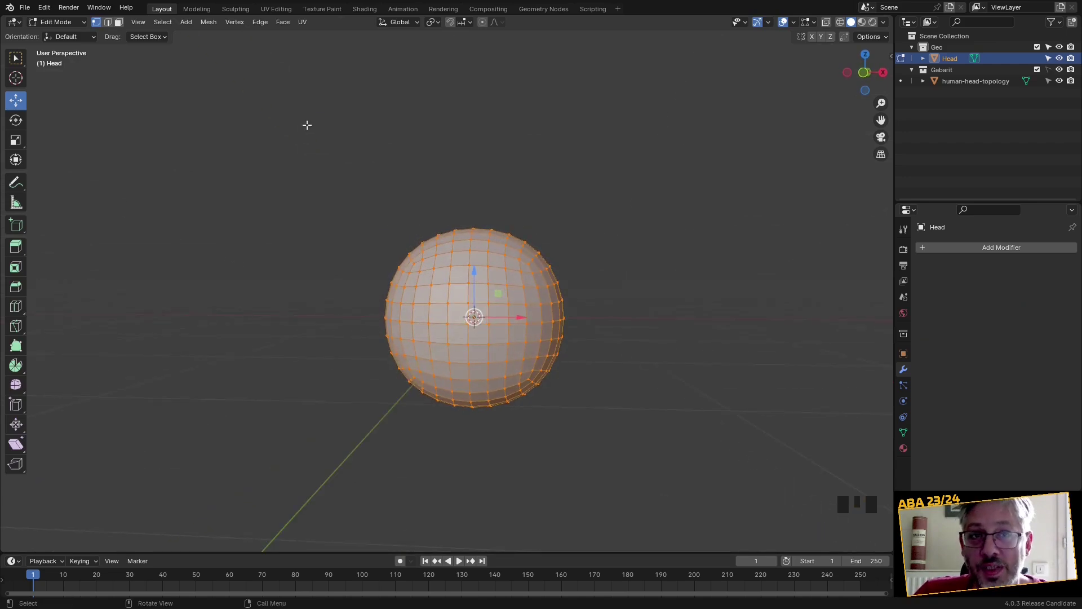
pyautogui.click(206, 22)
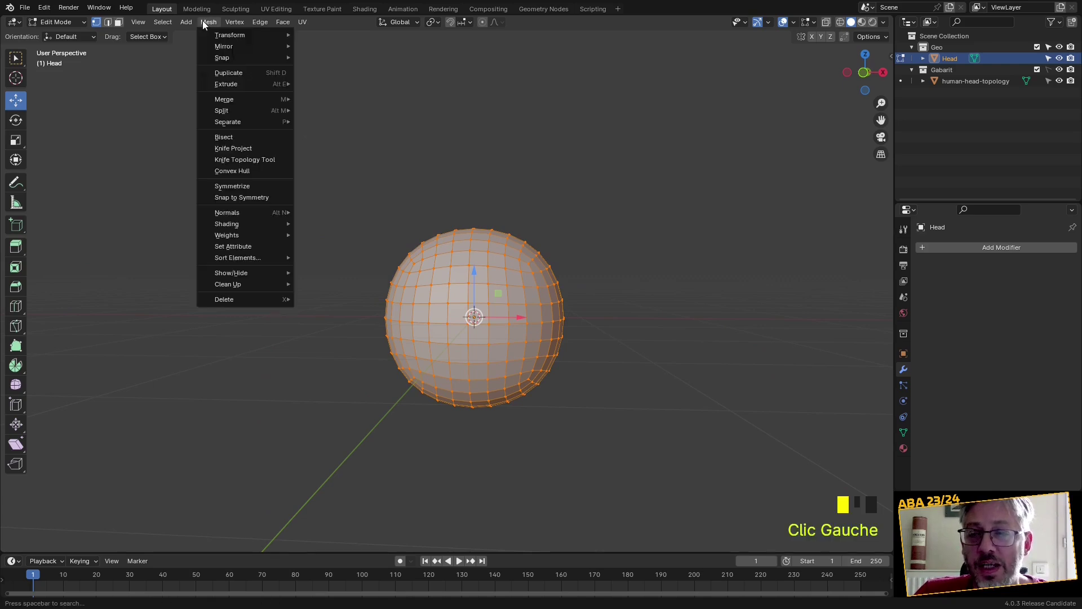
pyautogui.moveTo(229, 35)
pyautogui.click(328, 72)
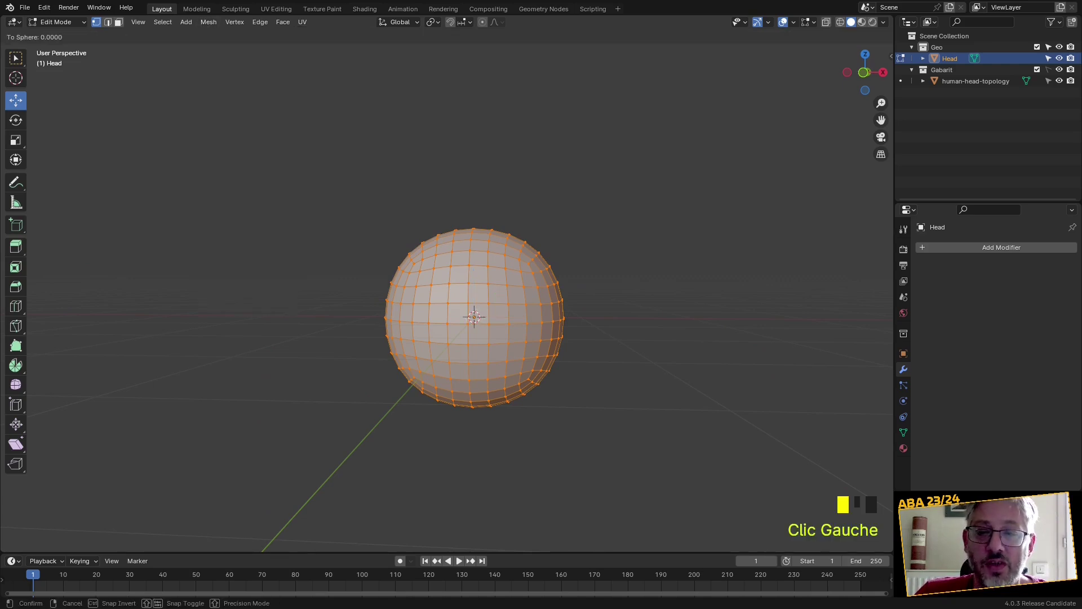
pyautogui.click(351, 40)
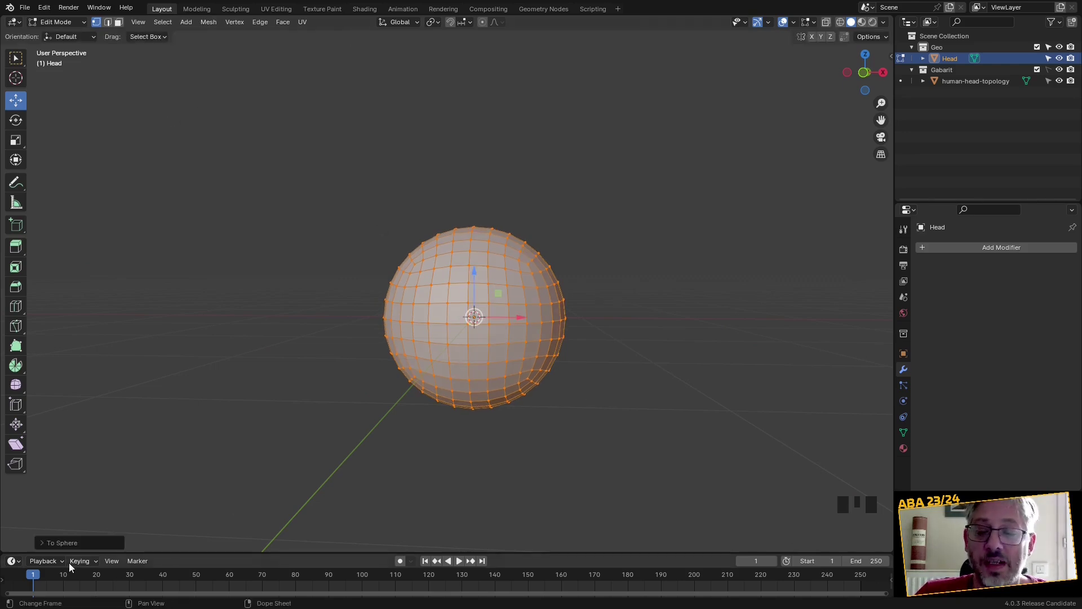
# Set the To Sphere factor to 0 to compare the shape, and restore it to 1
pyautogui.click(49, 543)
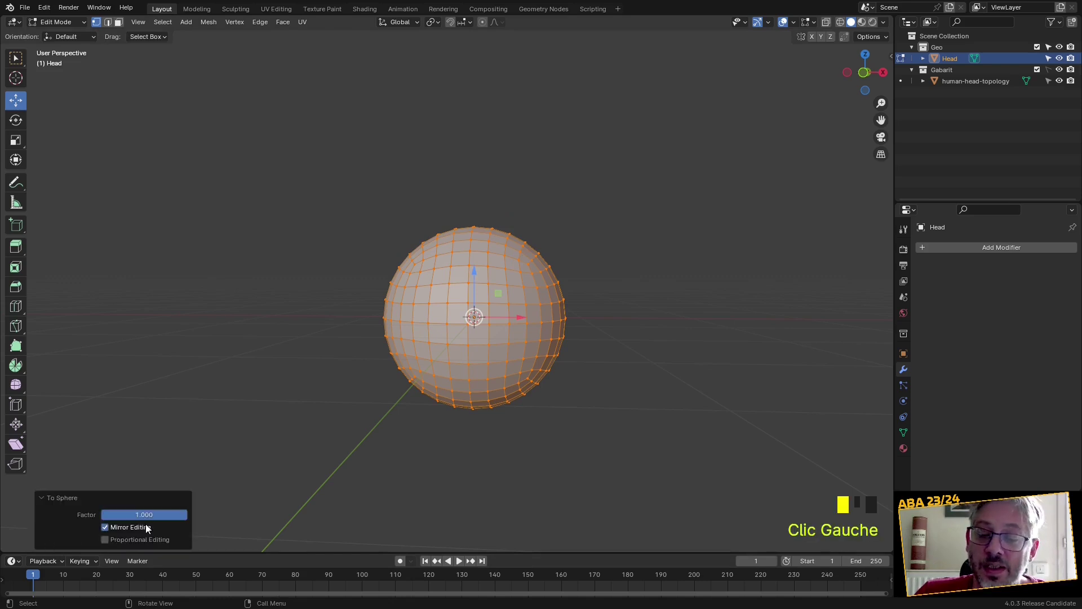
pyautogui.doubleClick(176, 519)
pyautogui.write('0')
pyautogui.press('Return')
pyautogui.moveTo(176, 515); pyautogui.dragTo(188, 515)
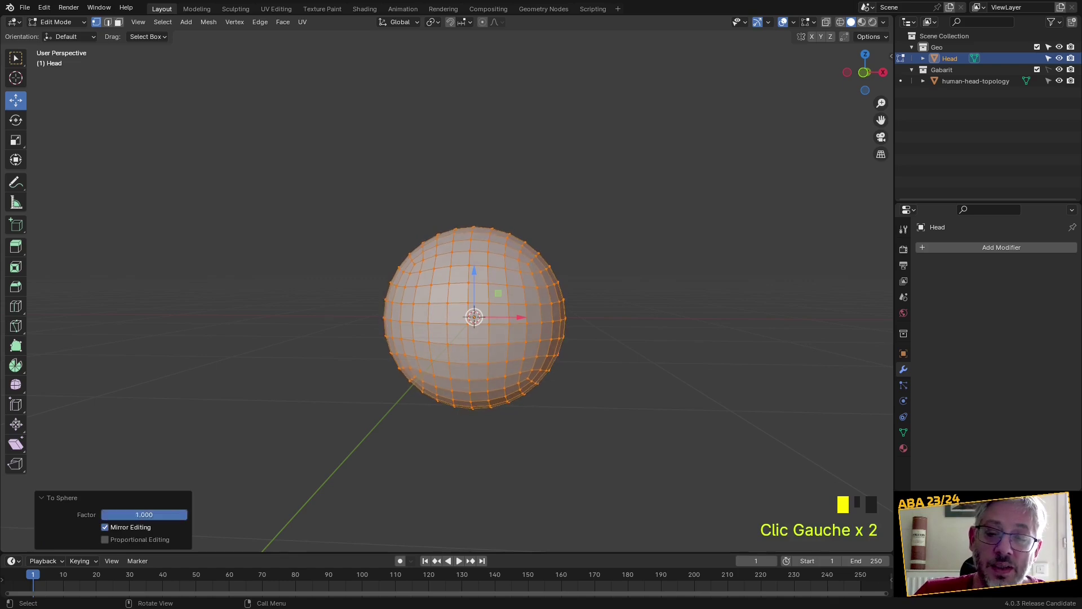
pyautogui.click(52, 500)
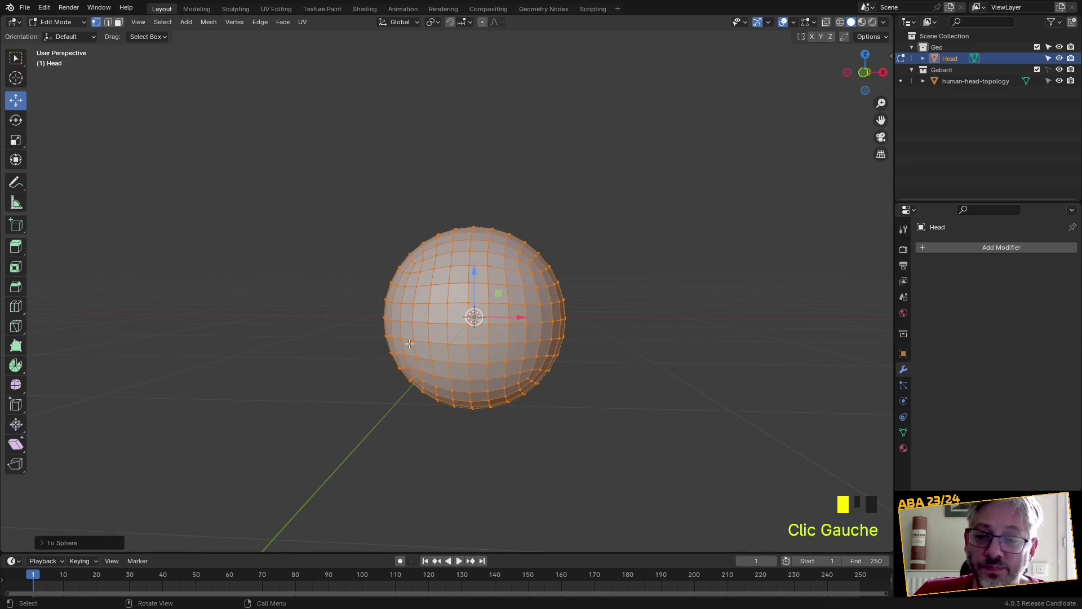
pyautogui.moveTo(597, 168); pyautogui.dragTo(603, 208, button='middle')
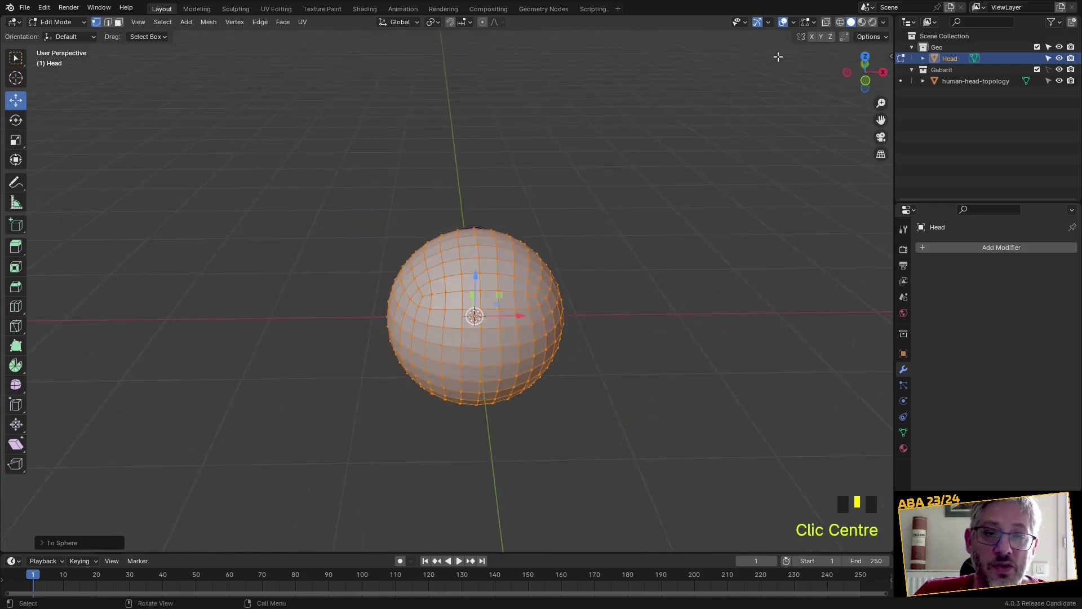
# Turn on X-Ray display and view the Head sphere over the topology reference from the front
pyautogui.click(826, 25)
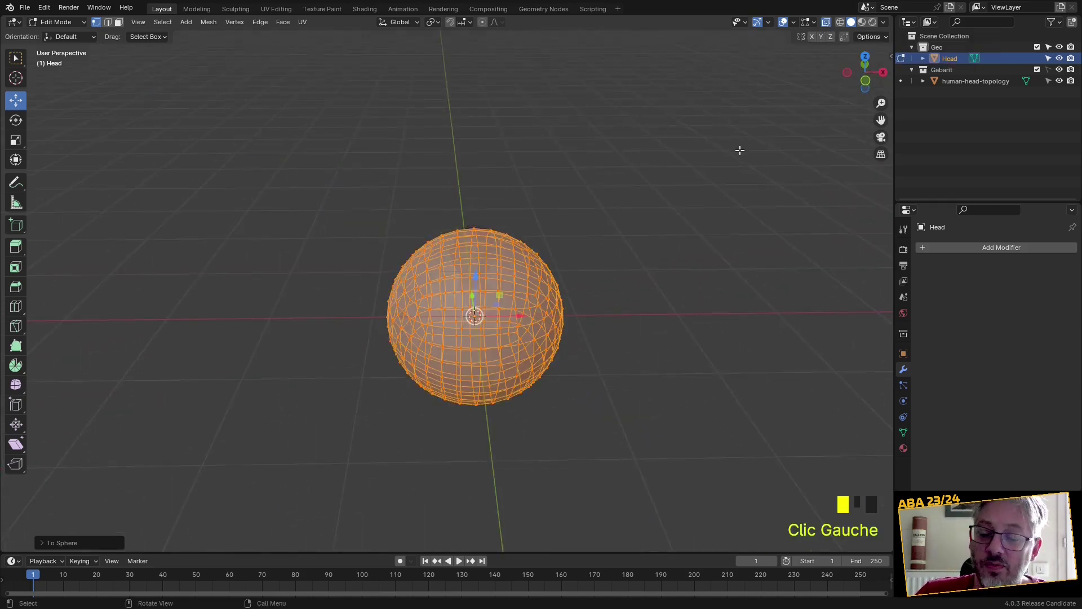
pyautogui.hotkey('alt', 'z')
pyautogui.hotkey('alt', 'z')
pyautogui.hotkey('alt', 'z')
pyautogui.hotkey('alt', 'z')
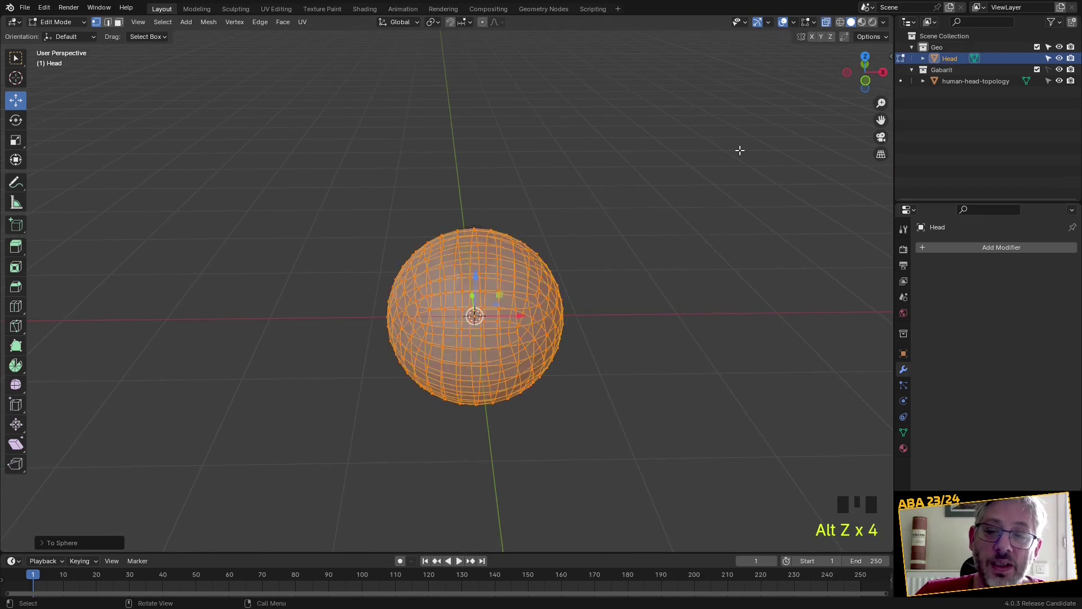
pyautogui.click(866, 83)
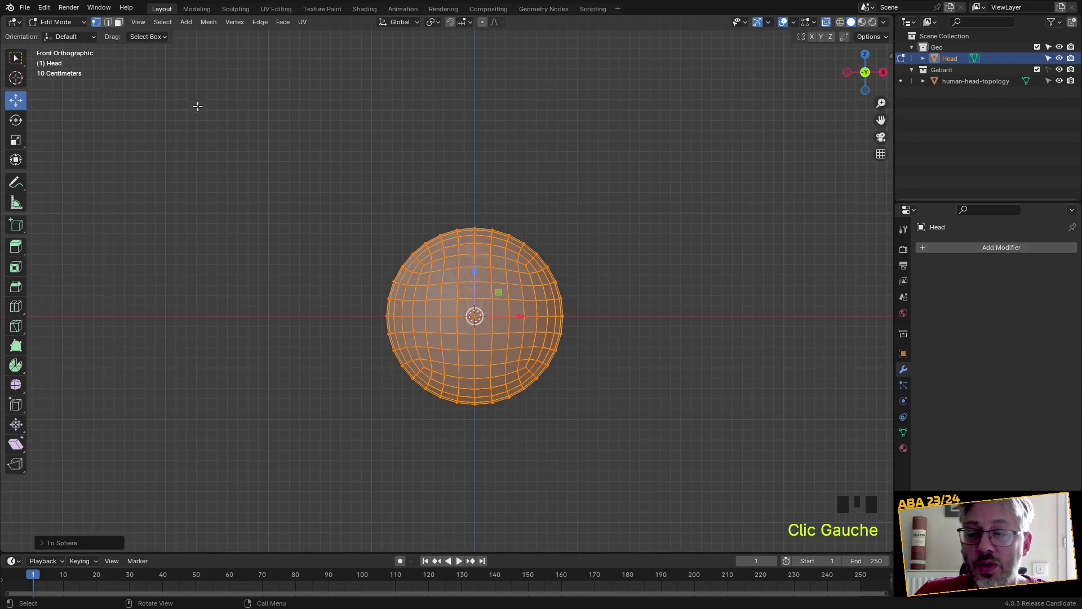
pyautogui.scroll(5, 509, 344)
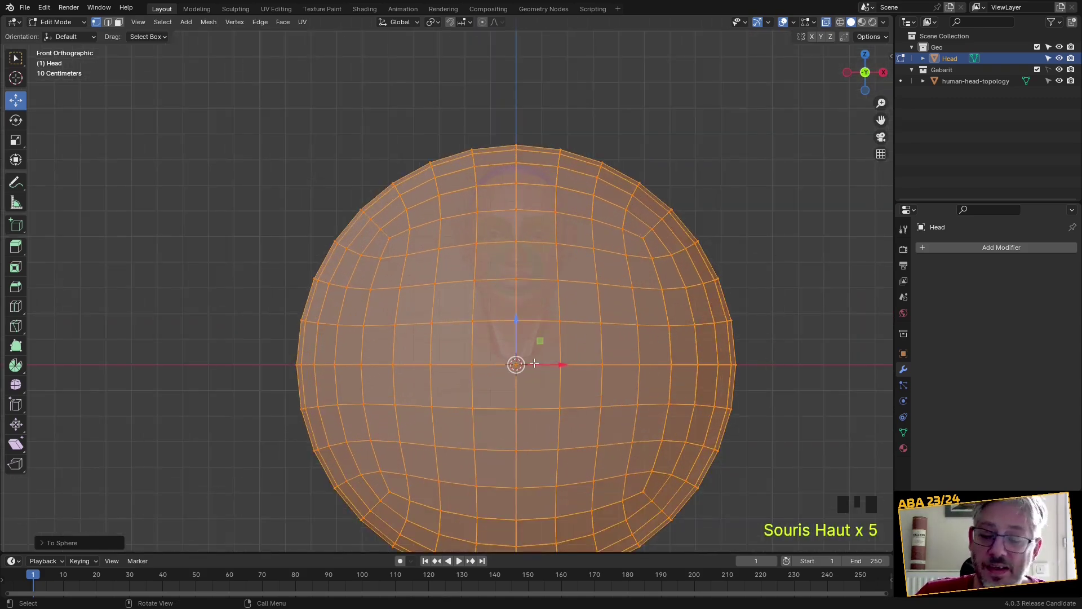
pyautogui.scroll(-3, 534, 364)
pyautogui.keyDown('shift'); pyautogui.moveTo(534, 363); pyautogui.dragTo(433, 313, button='middle'); pyautogui.keyUp('shift')
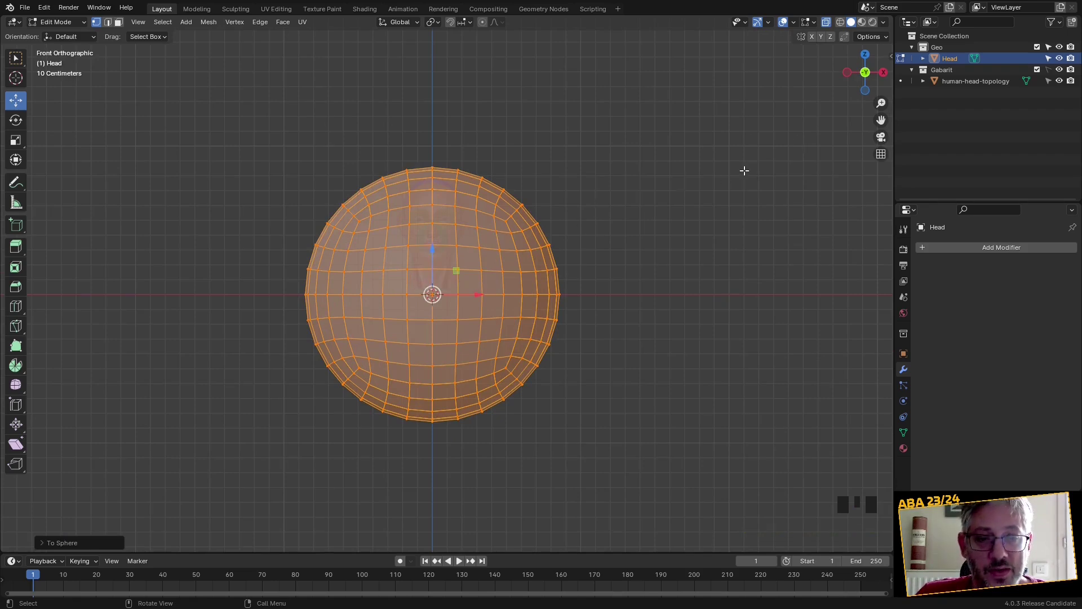
pyautogui.press('s')
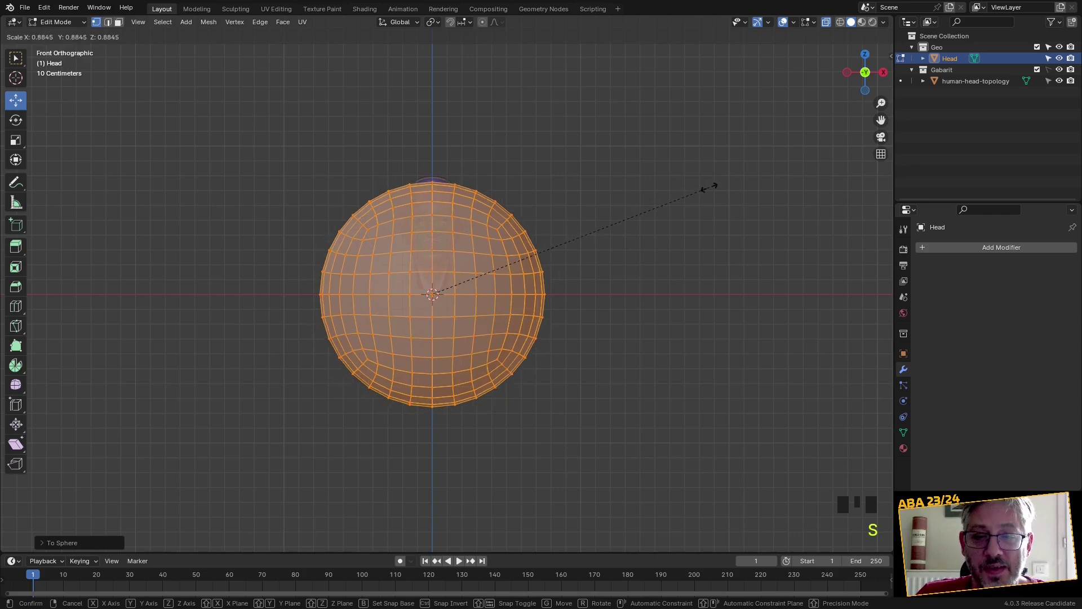
pyautogui.rightClick(540, 252)
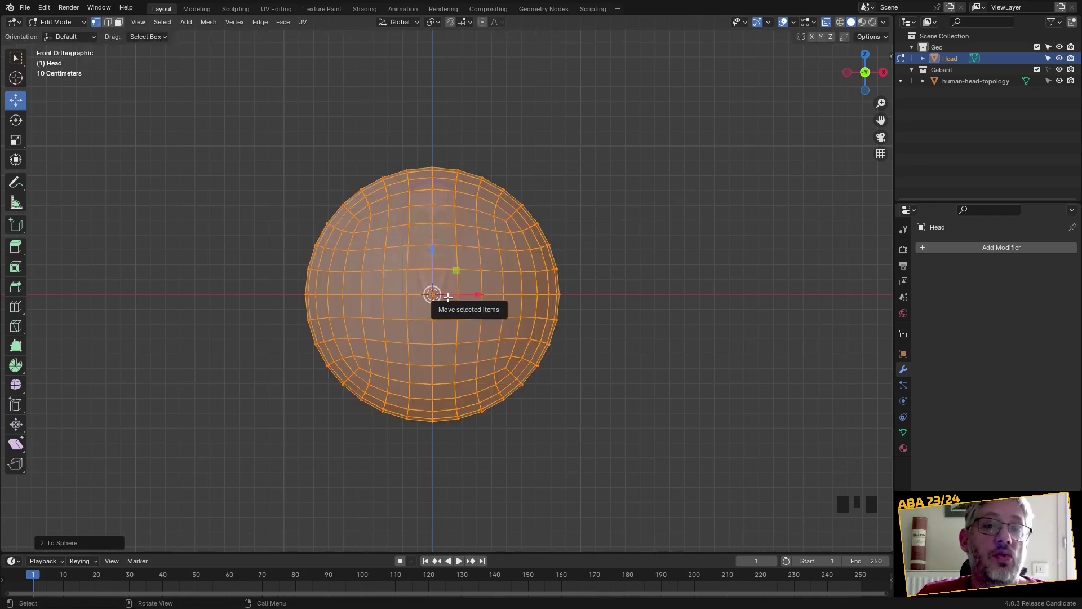
pyautogui.press('s')
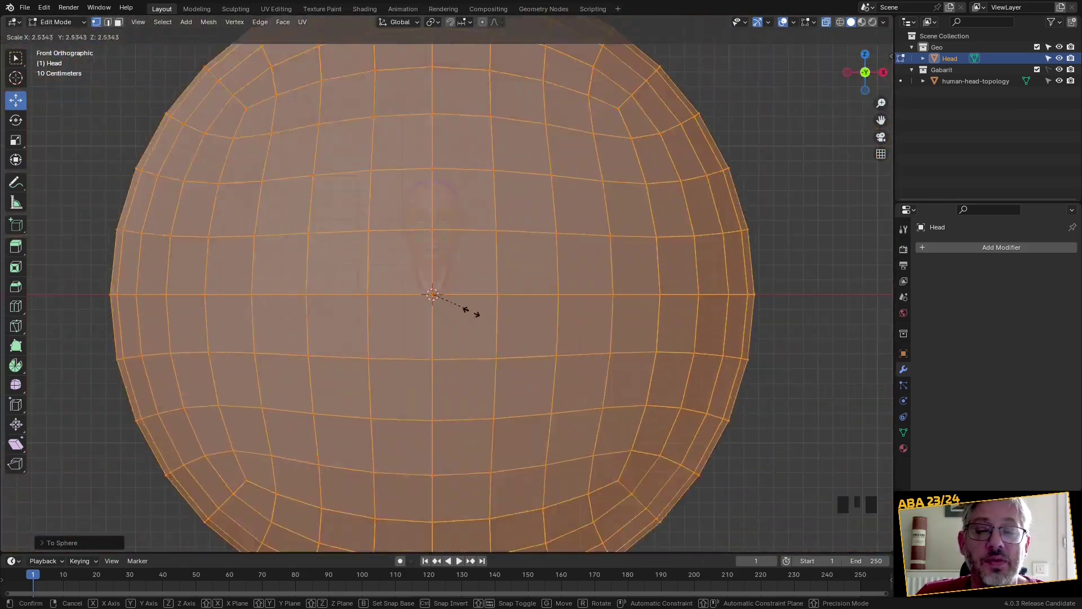
pyautogui.rightClick(470, 314)
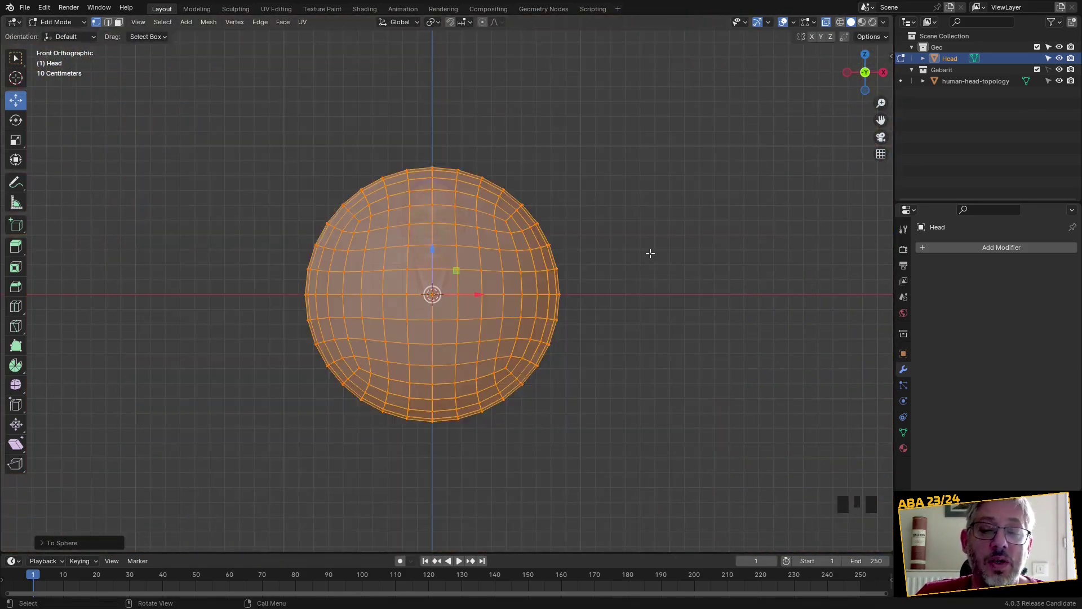
# Scale the whole sphere down to about the reference head's width and move it up along Z over the face
pyautogui.press('s')
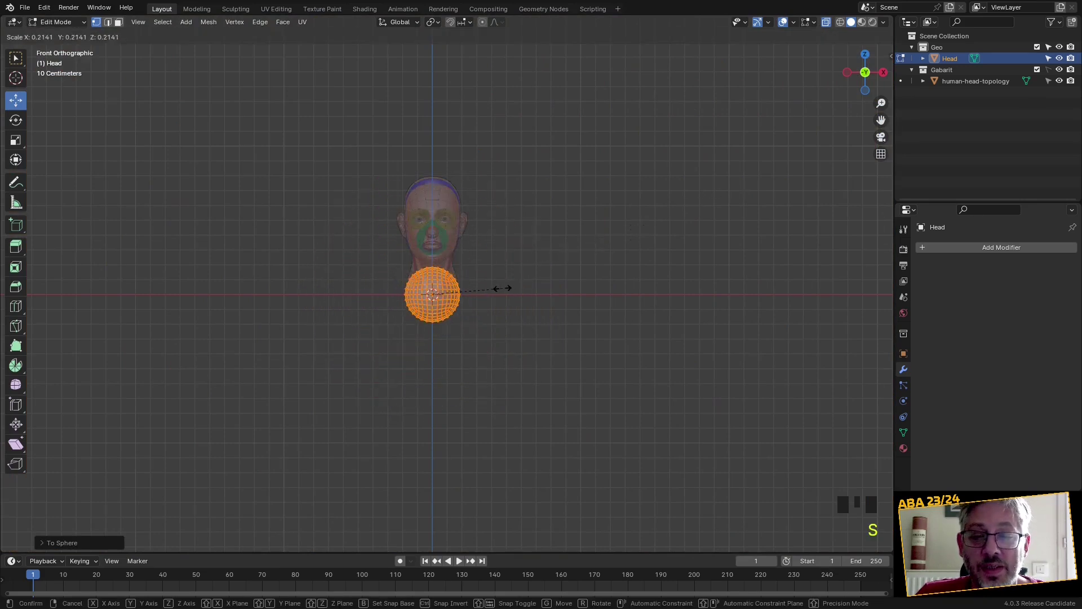
pyautogui.click(509, 291)
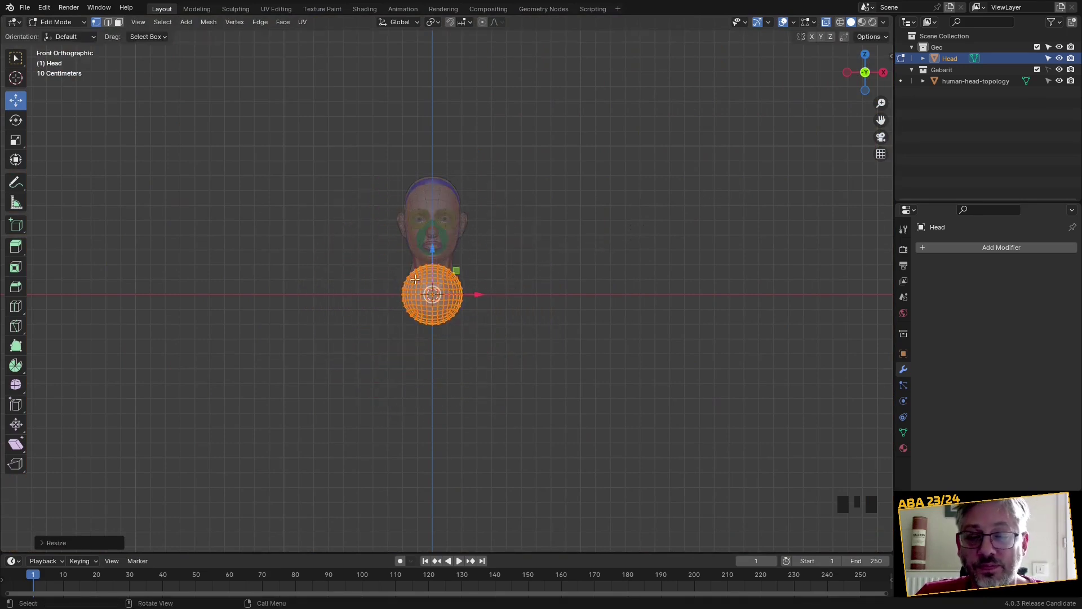
pyautogui.moveTo(431, 262); pyautogui.dragTo(431, 180)
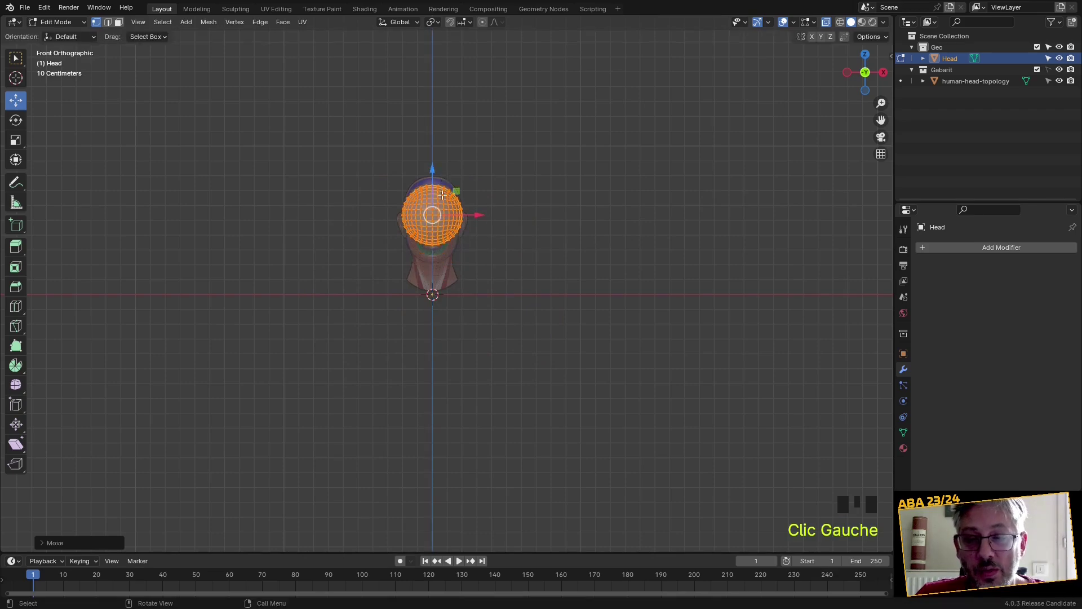
# Switch the Head object to Sculpt Mode and save the file
pyautogui.scroll(3, 437, 212)
pyautogui.scroll(2, 438, 212)
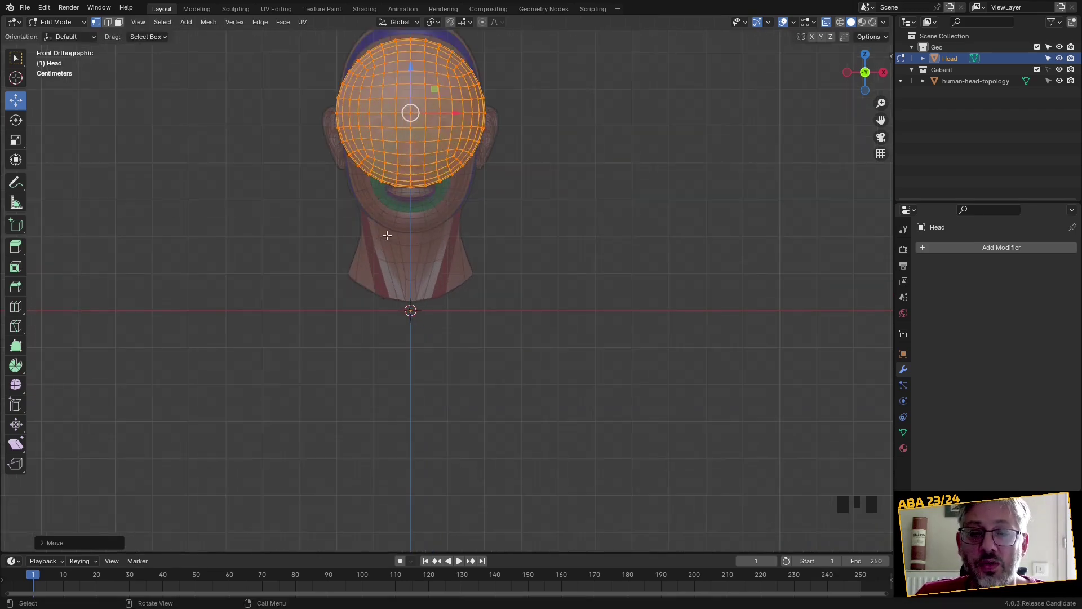
pyautogui.keyDown('shift'); pyautogui.moveTo(429, 274); pyautogui.dragTo(471, 340, button='middle'); pyautogui.keyUp('shift')
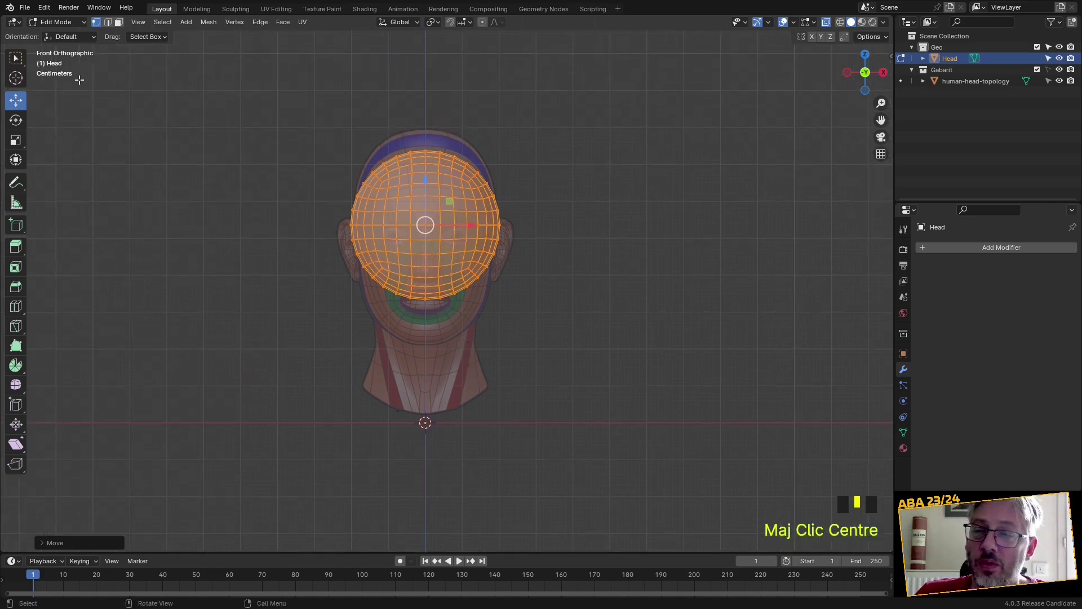
pyautogui.click(56, 22)
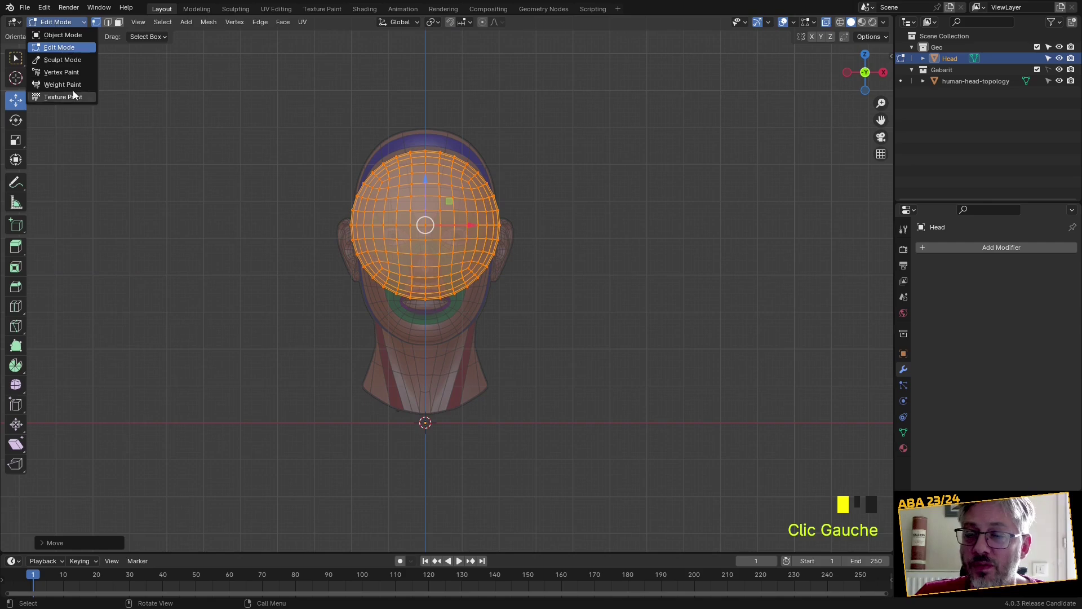
pyautogui.click(63, 59)
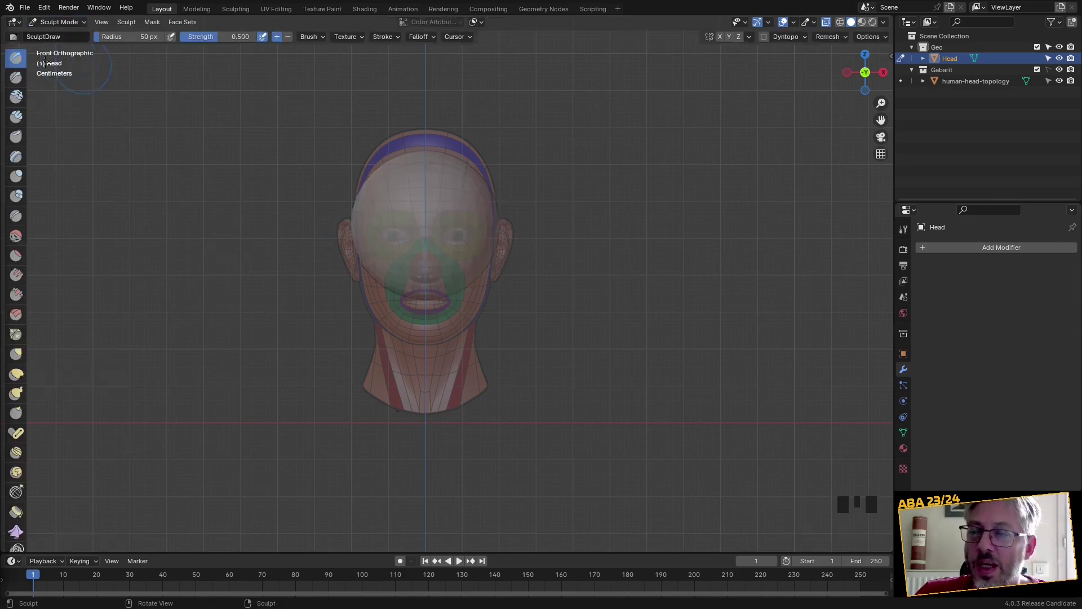
pyautogui.click(25, 7)
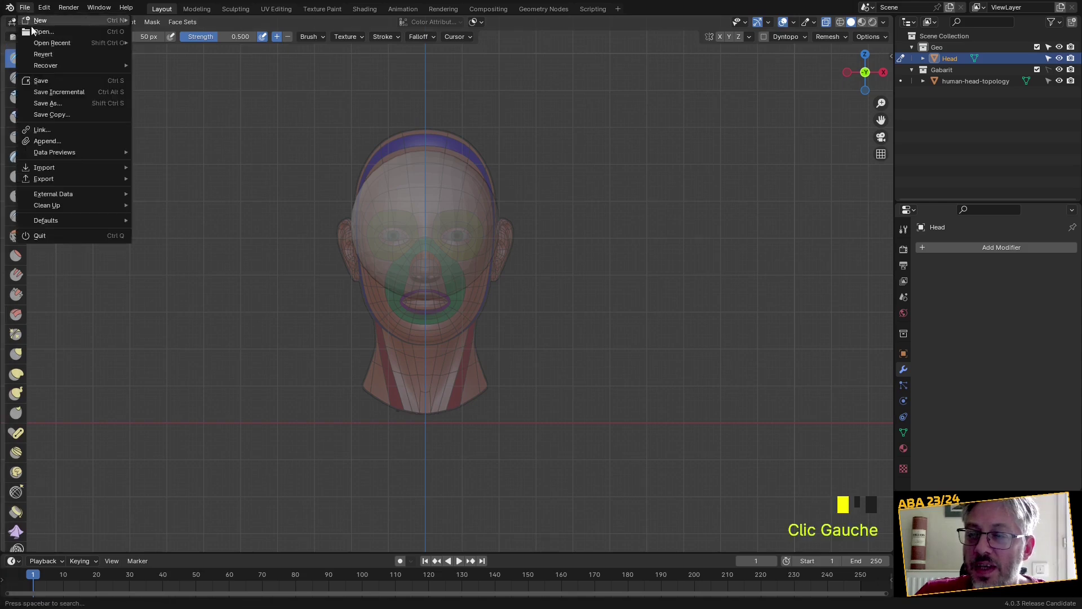
pyautogui.click(74, 81)
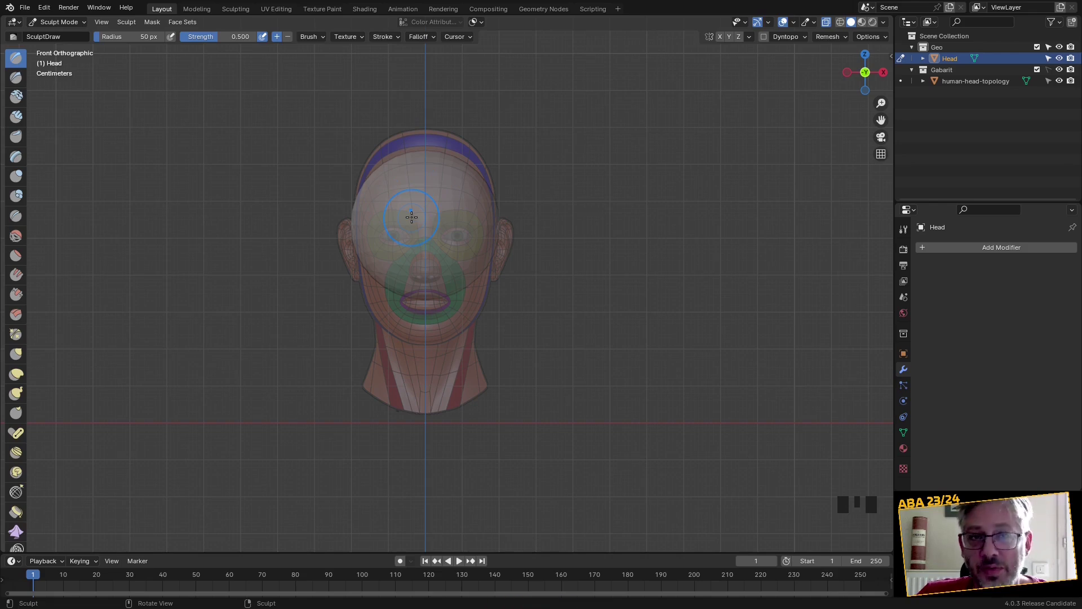
# Enable X-axis sculpt symmetry, widen the brush list to show its names, and choose the Grab brush
pyautogui.click(719, 36)
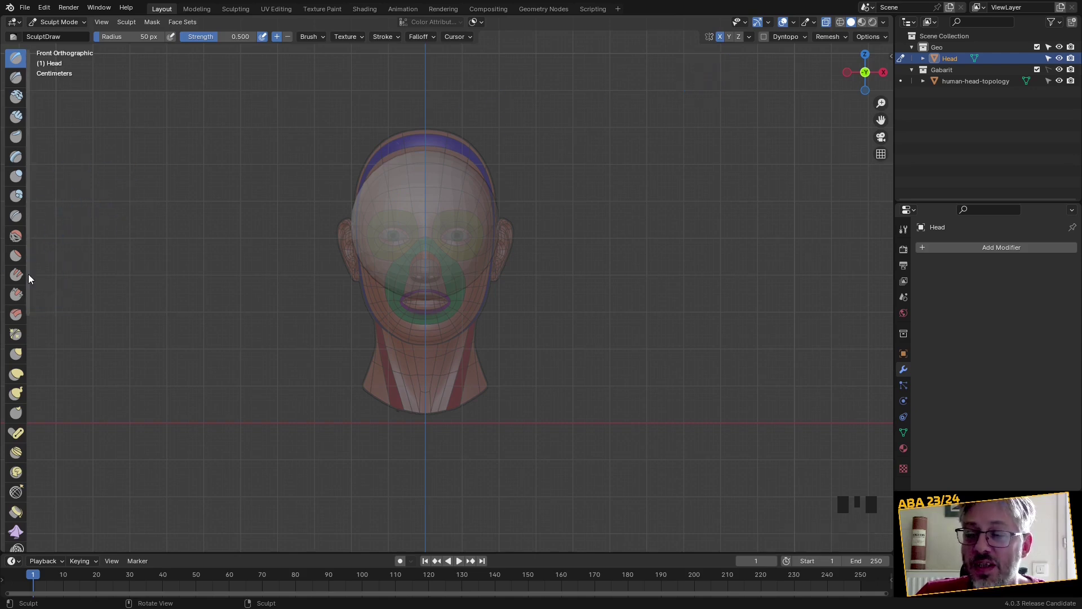
pyautogui.moveTo(27, 274)
pyautogui.mouseDown()
pyautogui.moveTo(126, 269)
pyautogui.moveTo(91, 279)
pyautogui.mouseUp()
pyautogui.click(29, 354)
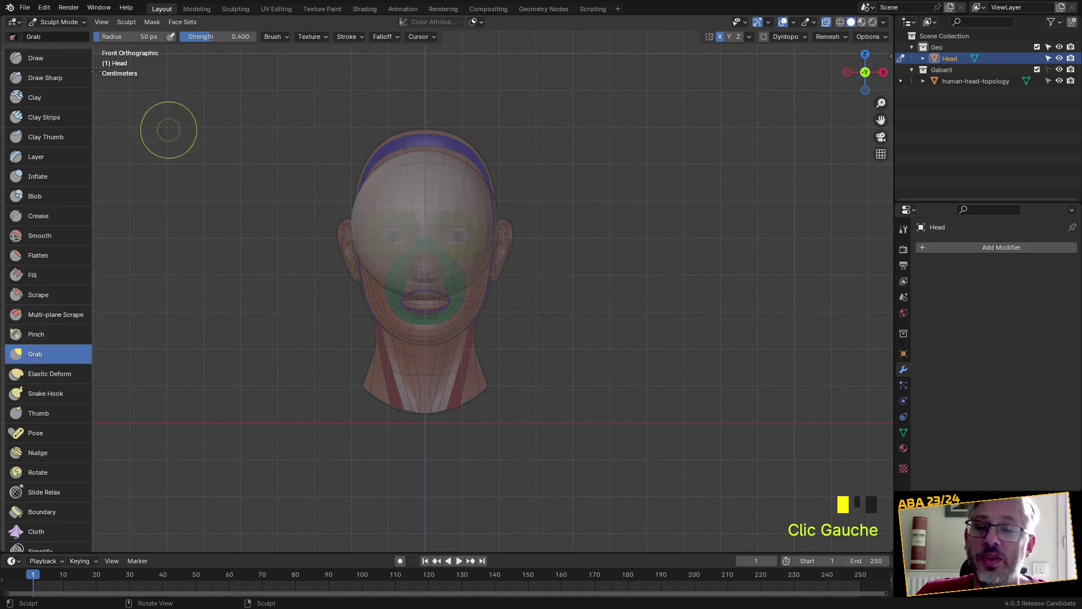
pyautogui.click(26, 56)
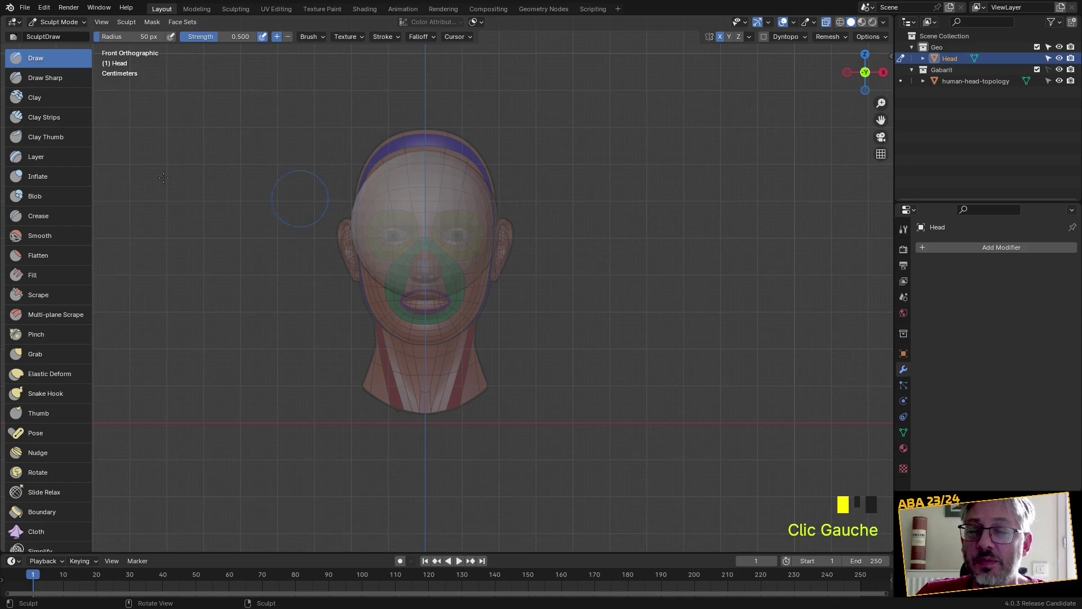
pyautogui.click(43, 355)
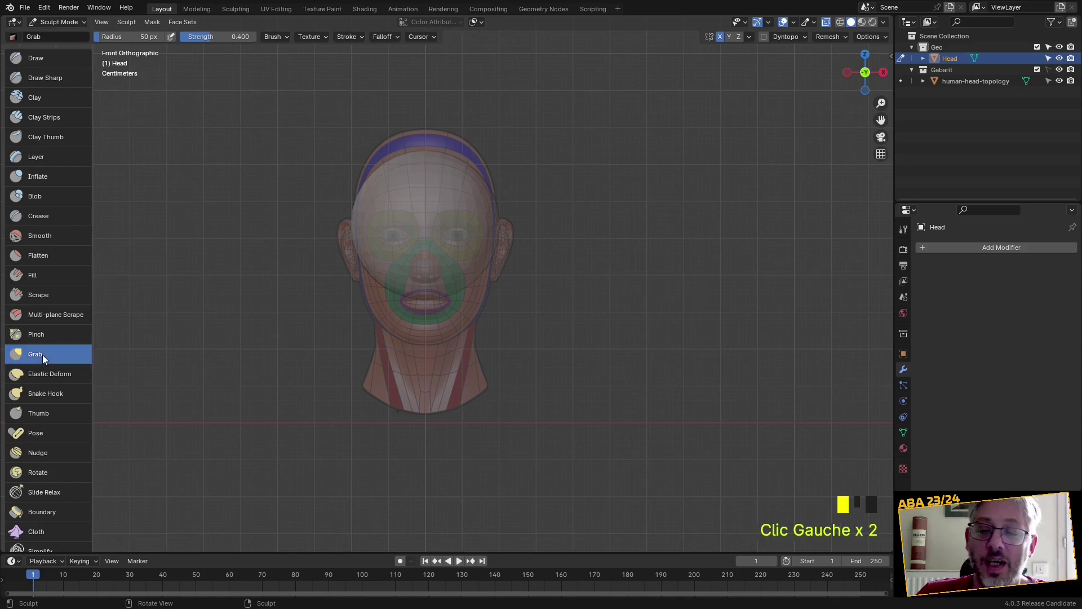
# Turn off the unified radius for the Grab brush and enlarge its radius to 238 px
pyautogui.rightClick(446, 182)
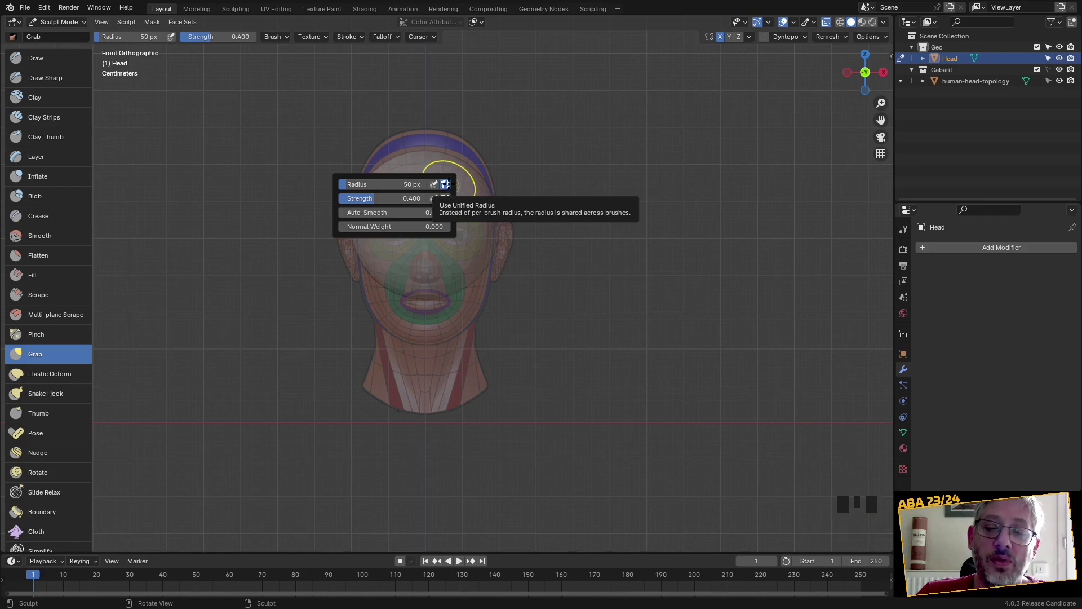
pyautogui.click(445, 183)
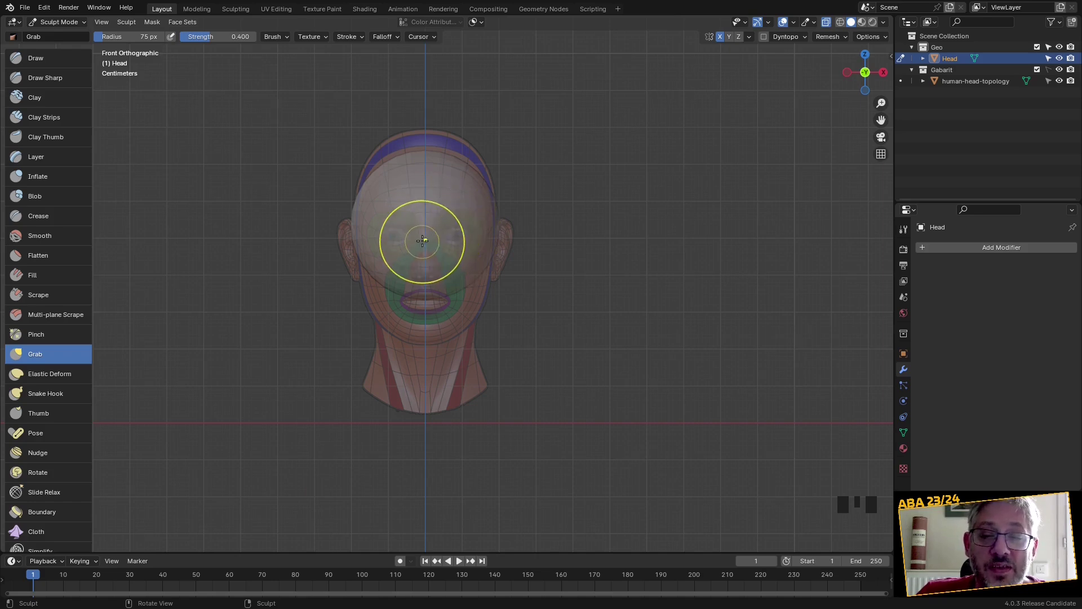
pyautogui.press('f')
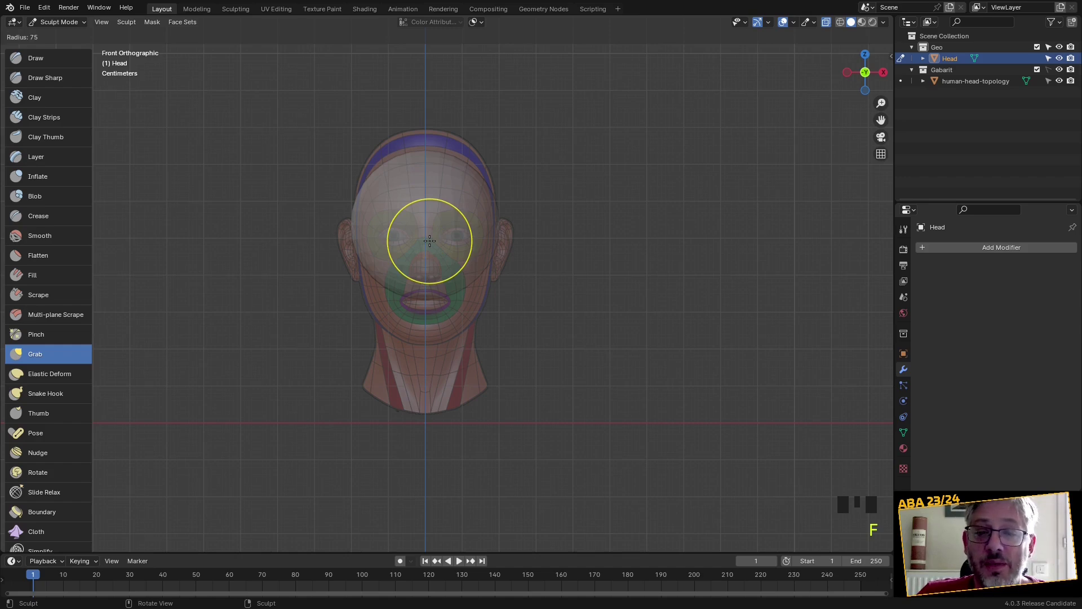
pyautogui.click(444, 244)
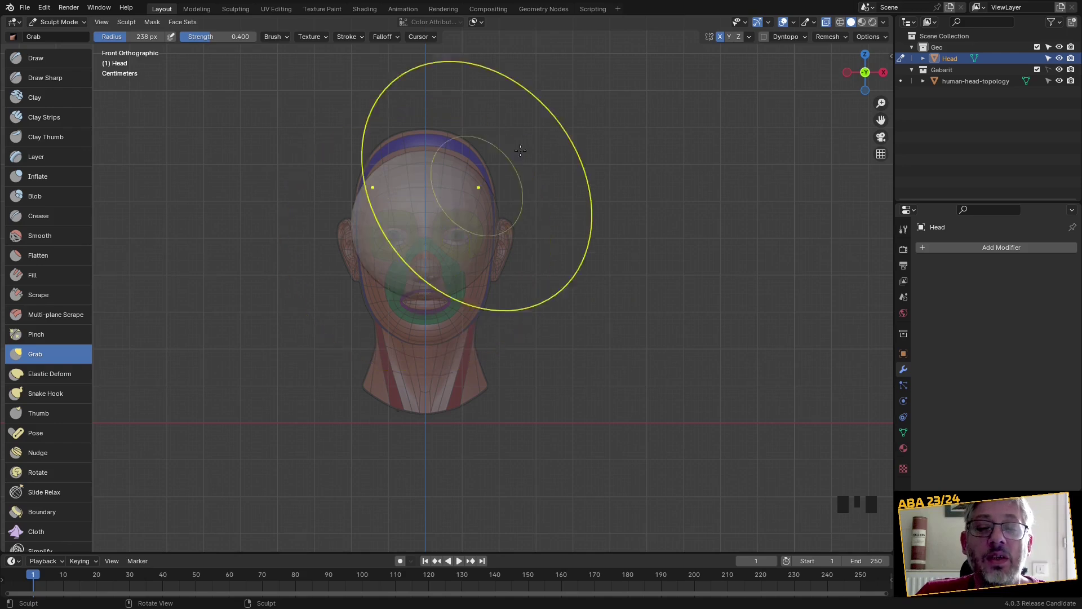
# In the right side view, grab the sphere's front toward the reference face, chin and forehead profile
pyautogui.click(884, 71)
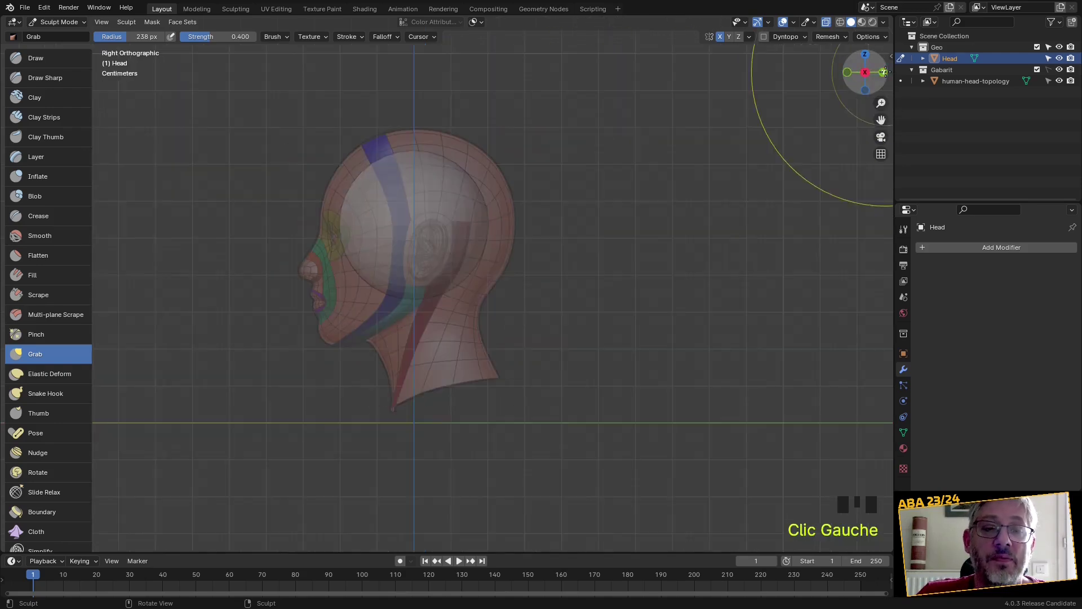
pyautogui.doubleClick(363, 274)
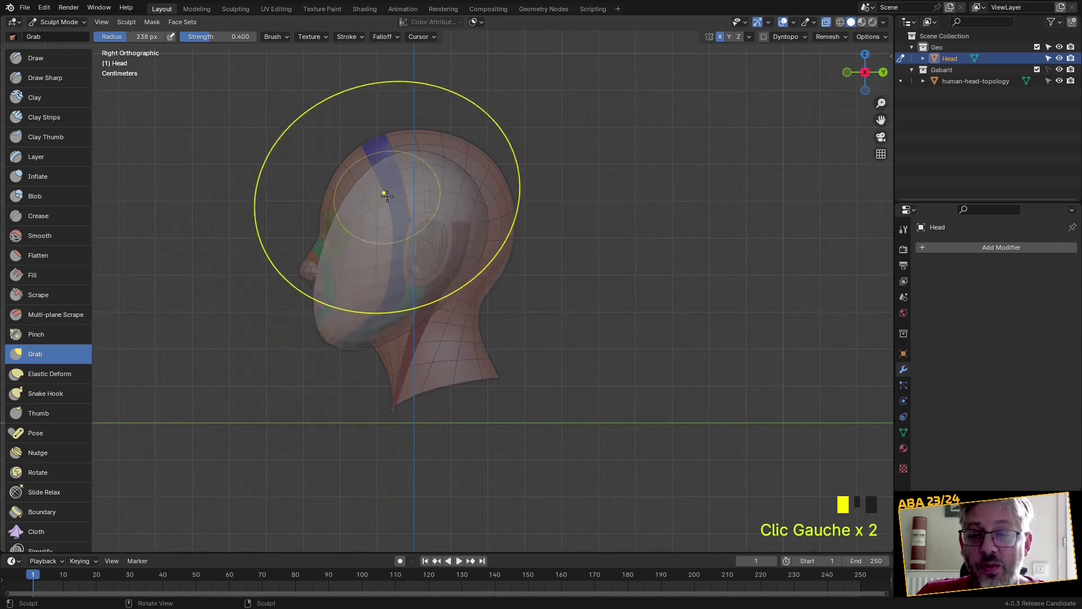
pyautogui.click(362, 149)
pyautogui.moveTo(310, 118); pyautogui.dragTo(310, 119)
pyautogui.moveTo(317, 282); pyautogui.dragTo(335, 277)
pyautogui.moveTo(448, 217); pyautogui.dragTo(456, 211)
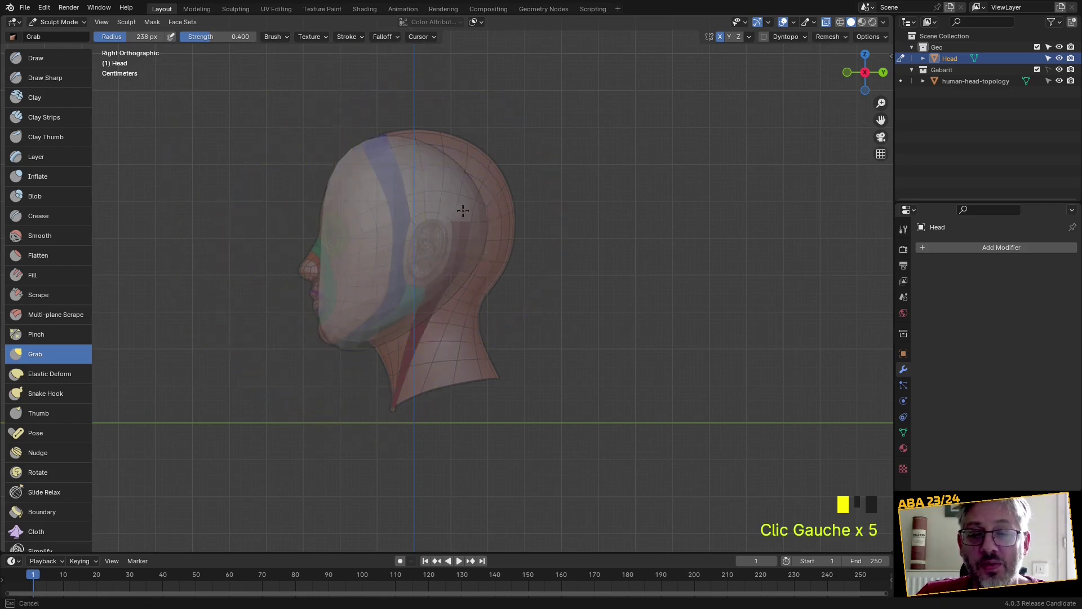
# Grab the crown and back of the skull outward to the reference profile, undoing a stray stroke and reshaping the nape
pyautogui.moveTo(533, 117)
pyautogui.mouseDown()
pyautogui.moveTo(429, 141)
pyautogui.moveTo(338, 184)
pyautogui.moveTo(340, 292)
pyautogui.mouseUp()
pyautogui.scroll(5, 451, 256)
pyautogui.moveTo(463, 210); pyautogui.dragTo(507, 217)
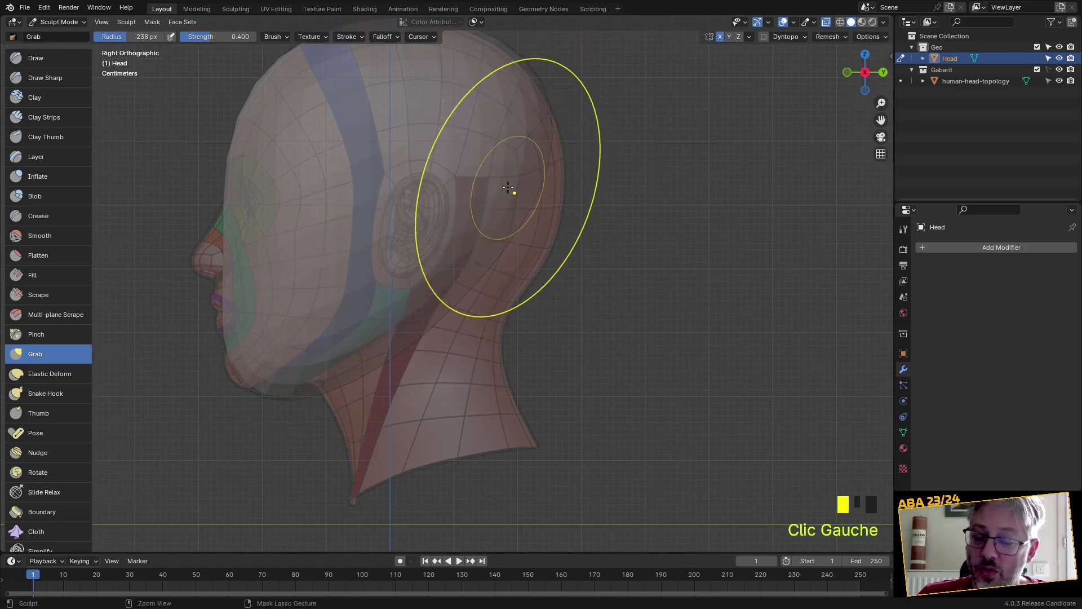
pyautogui.hotkey('ctrl', 'z')
pyautogui.scroll(-6, 517, 228)
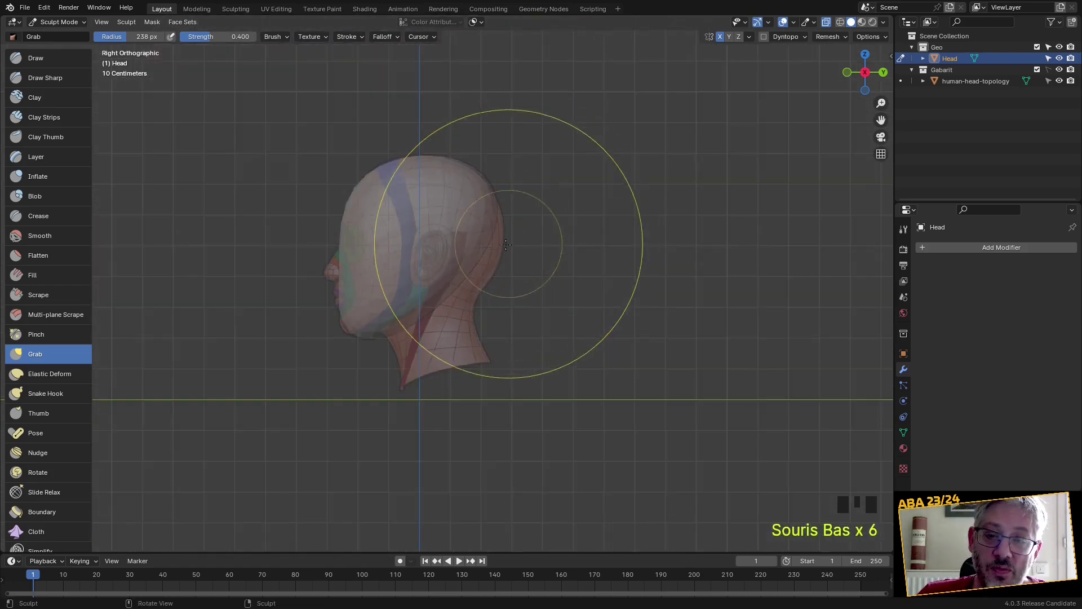
pyautogui.moveTo(482, 251)
pyautogui.mouseDown()
pyautogui.moveTo(493, 257)
pyautogui.moveTo(496, 319)
pyautogui.moveTo(474, 308)
pyautogui.mouseUp()
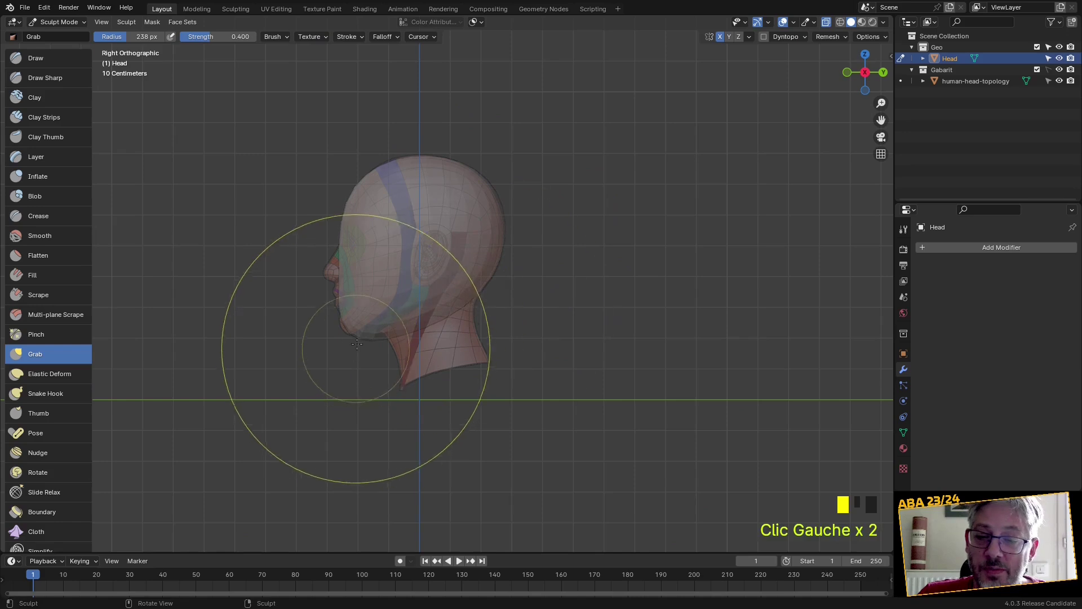
# Adjust the chin, mouth front and underside of the jaw to the reference side profile with the Grab brush
pyautogui.scroll(3, 355, 350)
pyautogui.moveTo(294, 385); pyautogui.dragTo(273, 363)
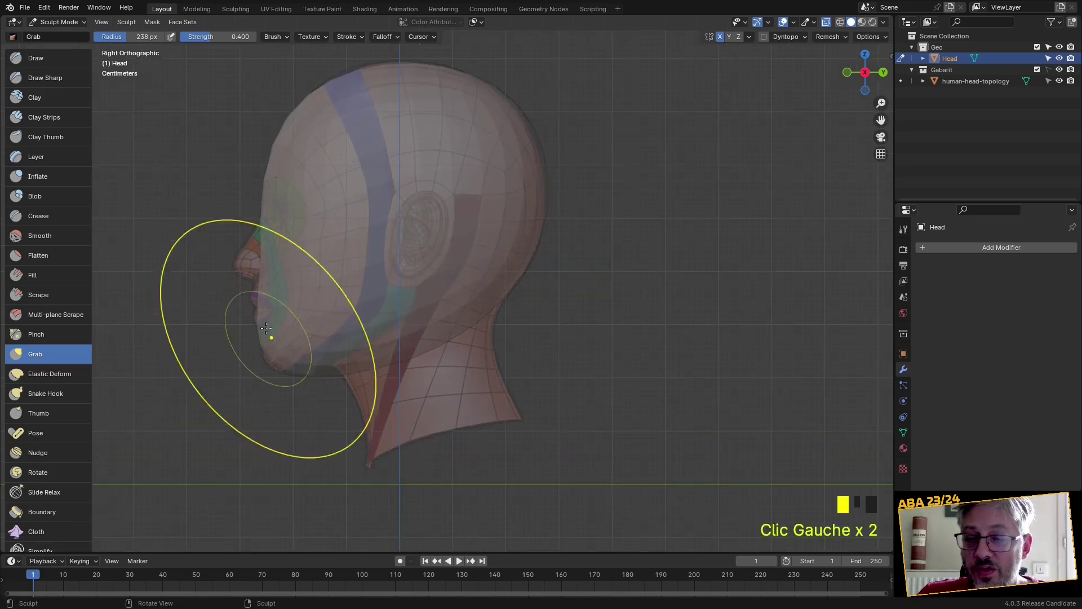
pyautogui.moveTo(258, 306); pyautogui.dragTo(264, 314)
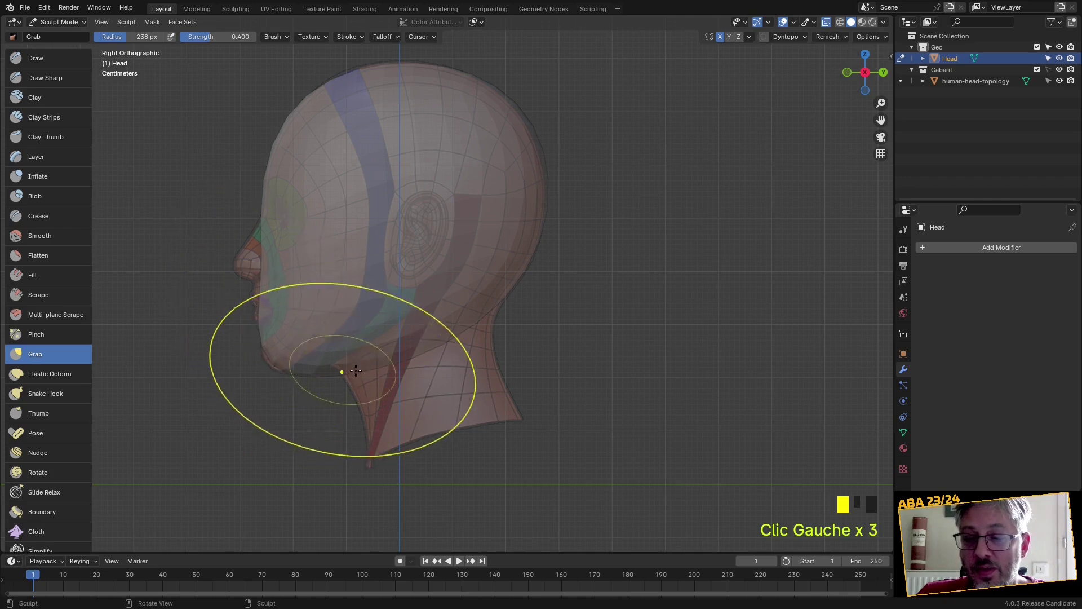
pyautogui.moveTo(362, 362); pyautogui.dragTo(346, 341)
# Refine the chin tip and lower-face contour up close against the reference with small Grab strokes
pyautogui.scroll(3, 338, 346)
pyautogui.scroll(-6, 326, 338)
pyautogui.scroll(6, 313, 352)
pyautogui.scroll(-4, 313, 354)
pyautogui.scroll(7, 337, 343)
pyautogui.keyDown('shift'); pyautogui.moveTo(432, 270); pyautogui.dragTo(717, 235, button='middle'); pyautogui.keyUp('shift')
pyautogui.moveTo(585, 251); pyautogui.dragTo(584, 271)
pyautogui.moveTo(565, 147); pyautogui.dragTo(595, 166)
pyautogui.scroll(-1, 595, 170)
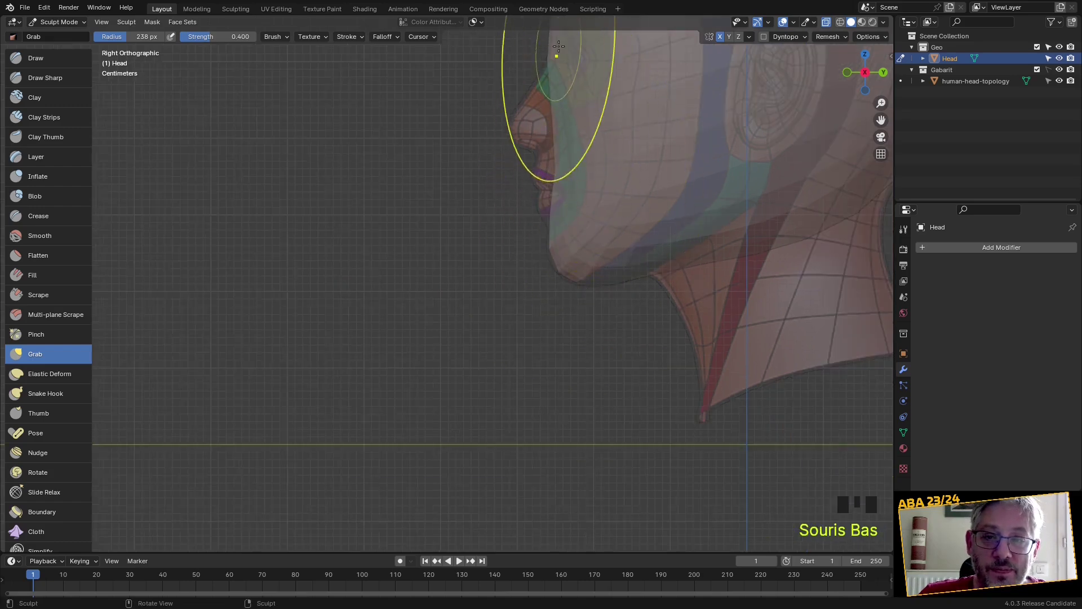
# Refine the nose-bridge front and cheek of the head mesh against the reference side profile with the Grab brush
pyautogui.moveTo(557, 48); pyautogui.dragTo(555, 45)
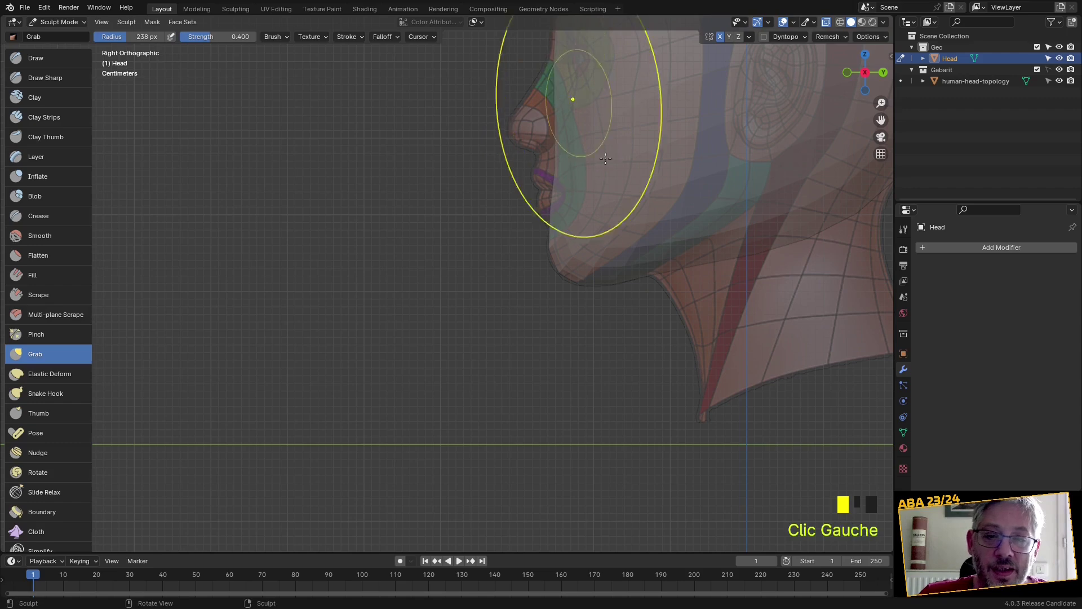
pyautogui.moveTo(662, 253)
pyautogui.mouseDown()
pyautogui.moveTo(674, 220)
pyautogui.moveTo(671, 236)
pyautogui.moveTo(789, 236)
pyautogui.moveTo(804, 217)
pyautogui.mouseUp()
pyautogui.scroll(-2, 681, 273)
pyautogui.scroll(-2, 682, 273)
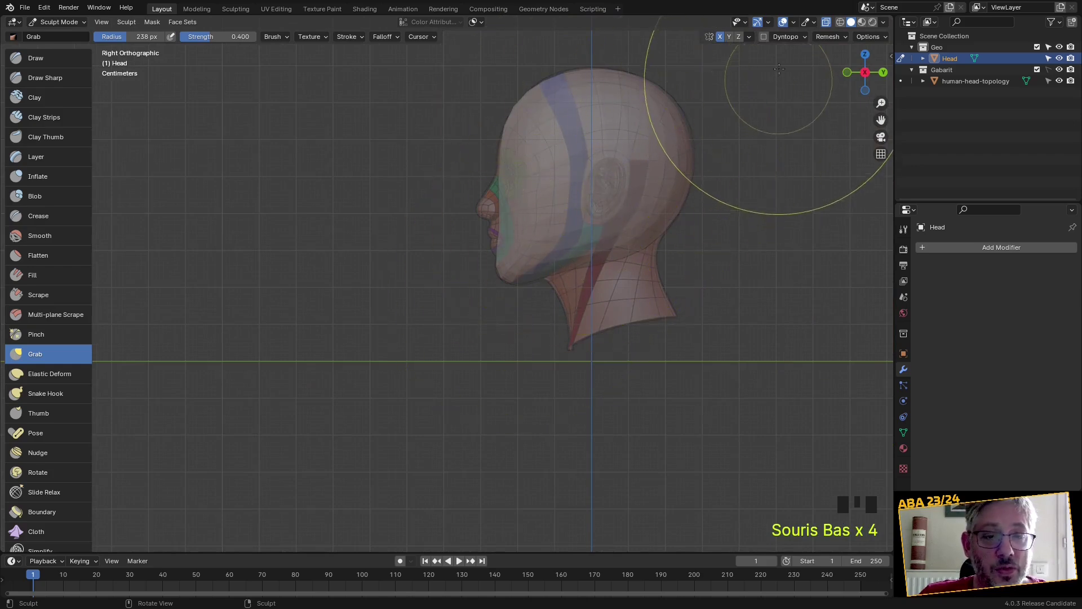
# In the front view, grab the upper skull side, cheek and jaw to match the reference head outline
pyautogui.click(847, 71)
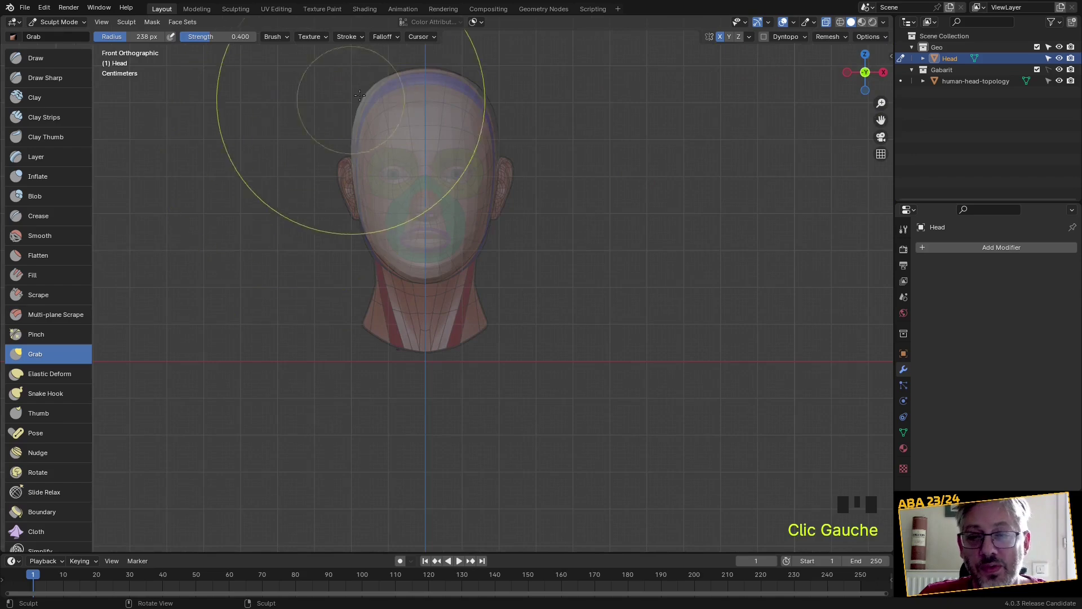
pyautogui.moveTo(371, 97); pyautogui.dragTo(371, 97)
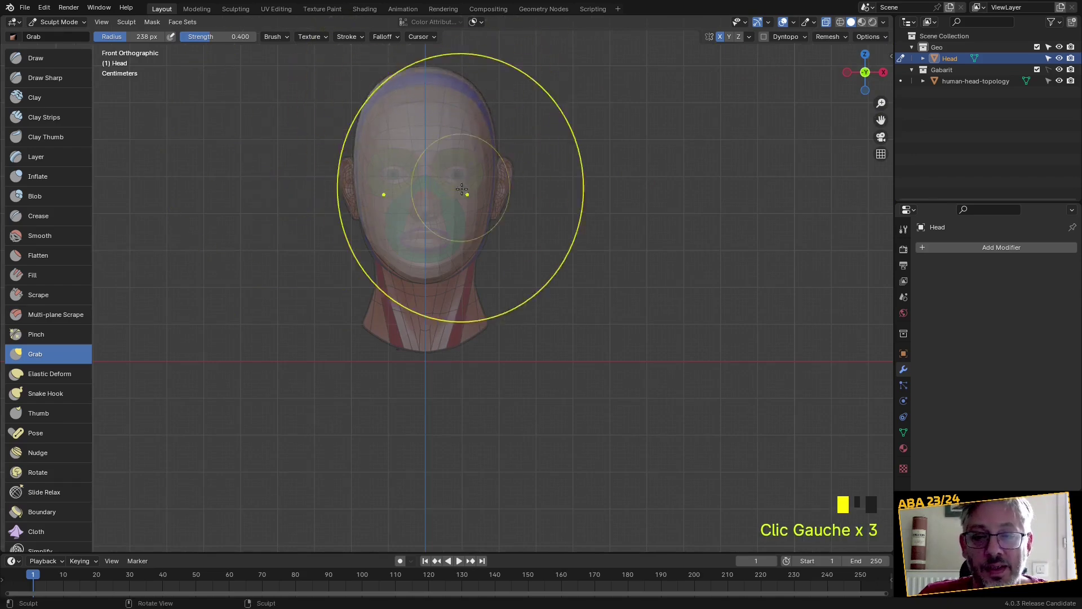
pyautogui.scroll(3, 436, 248)
pyautogui.click(398, 271)
pyautogui.moveTo(399, 271)
pyautogui.mouseDown()
pyautogui.moveTo(302, 181)
pyautogui.moveTo(327, 211)
pyautogui.moveTo(305, 171)
pyautogui.moveTo(303, 120)
pyautogui.mouseUp()
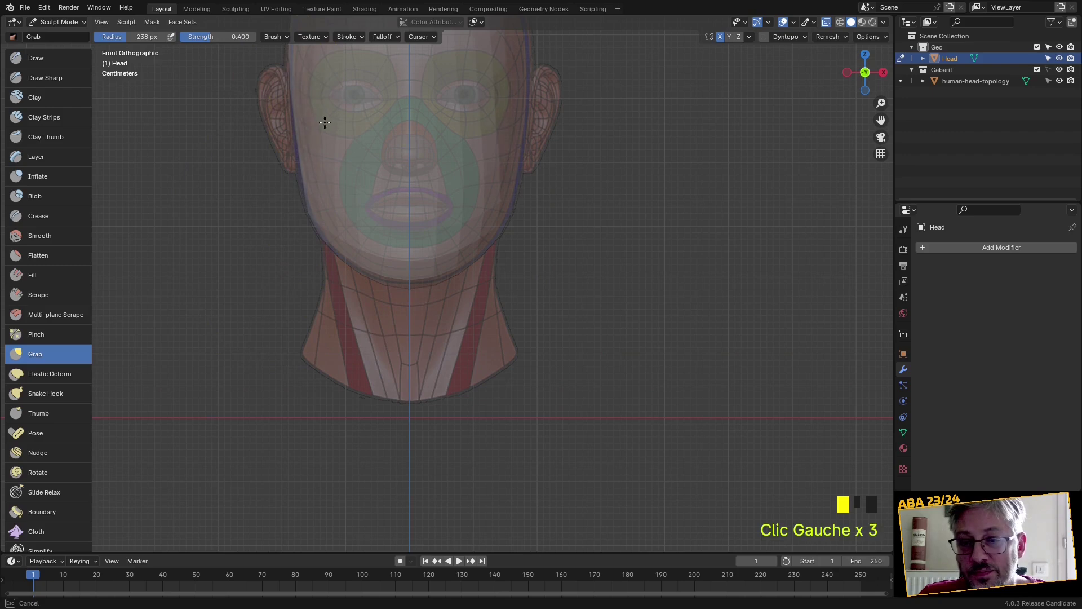
# From a low three-quarter view, adjust the lower jaw side of the head with the Grab brush
pyautogui.moveTo(411, 278); pyautogui.dragTo(511, 221, button='middle')
pyautogui.moveTo(701, 145); pyautogui.dragTo(430, 316, button='middle')
pyautogui.scroll(3, 435, 314)
pyautogui.scroll(-3, 430, 316)
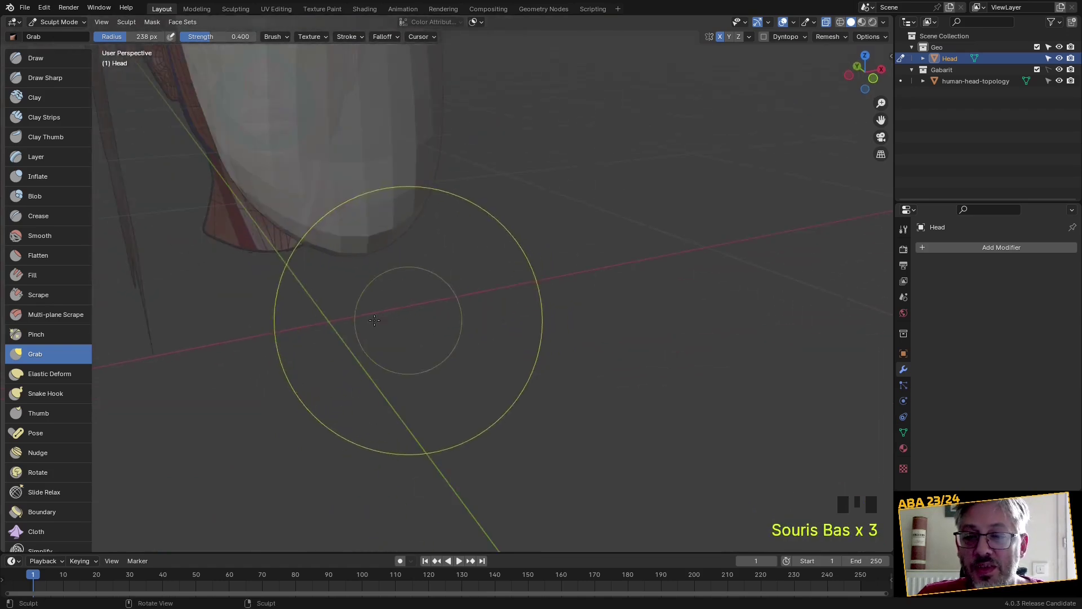
pyautogui.click(285, 201)
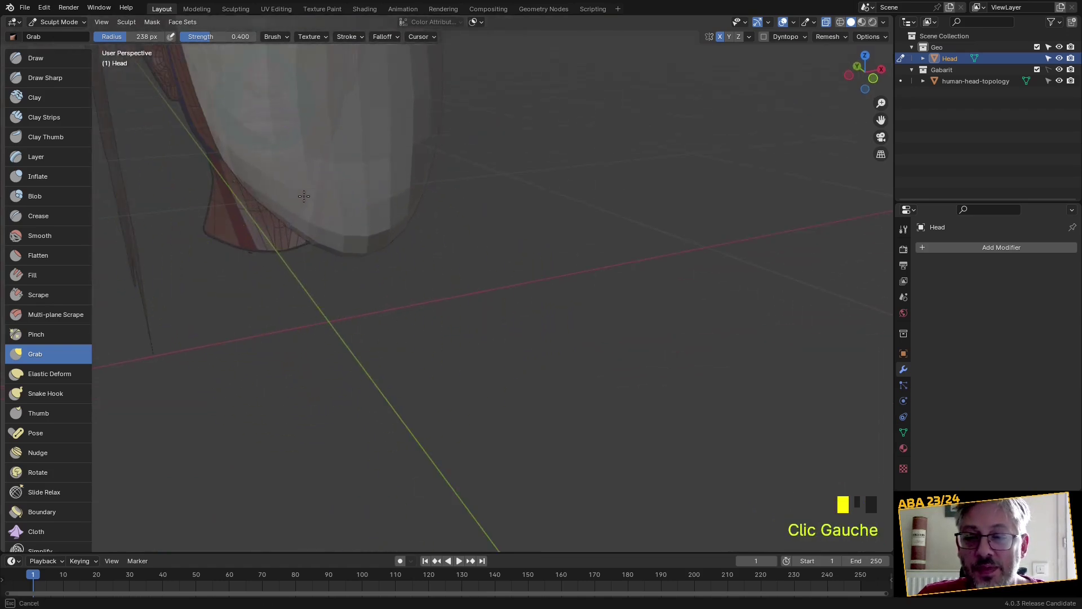
# Reshape the cheek and side of the head in perspective with Grab strokes, undoing a stray stroke
pyautogui.scroll(-2, 311, 196)
pyautogui.moveTo(311, 195)
pyautogui.mouseDown(button='middle')
pyautogui.moveTo(296, 195)
pyautogui.moveTo(516, 172)
pyautogui.moveTo(500, 213)
pyautogui.moveTo(468, 239)
pyautogui.mouseUp(button='middle')
pyautogui.scroll(-2, 522, 180)
pyautogui.scroll(4, 648, 222)
pyautogui.moveTo(623, 169); pyautogui.dragTo(643, 155)
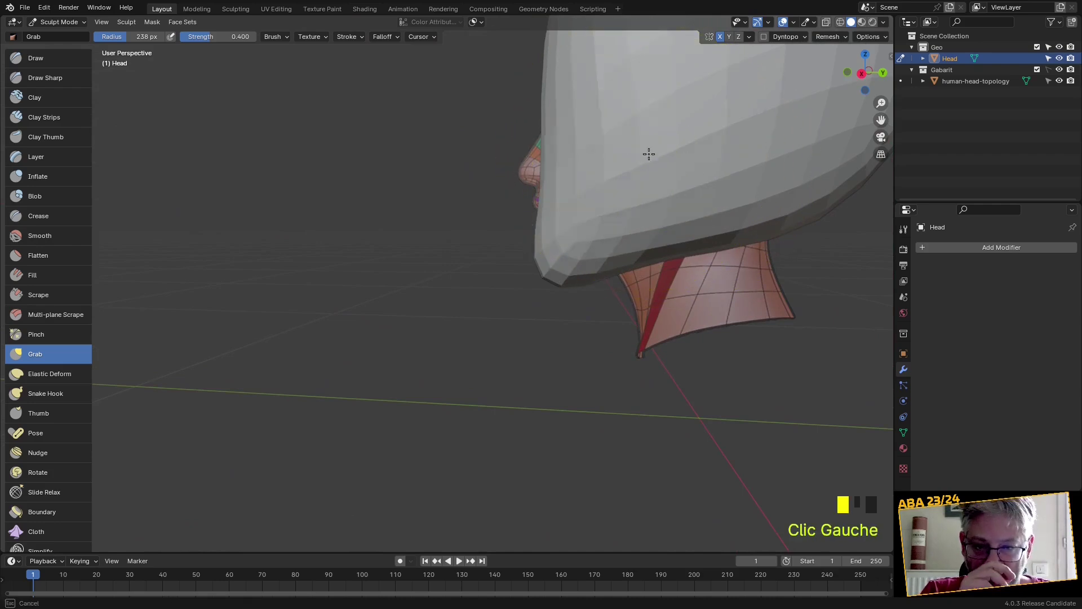
pyautogui.scroll(-2, 655, 128)
pyautogui.moveTo(607, 111)
pyautogui.mouseDown()
pyautogui.moveTo(568, 128)
pyautogui.moveTo(628, 118)
pyautogui.mouseUp()
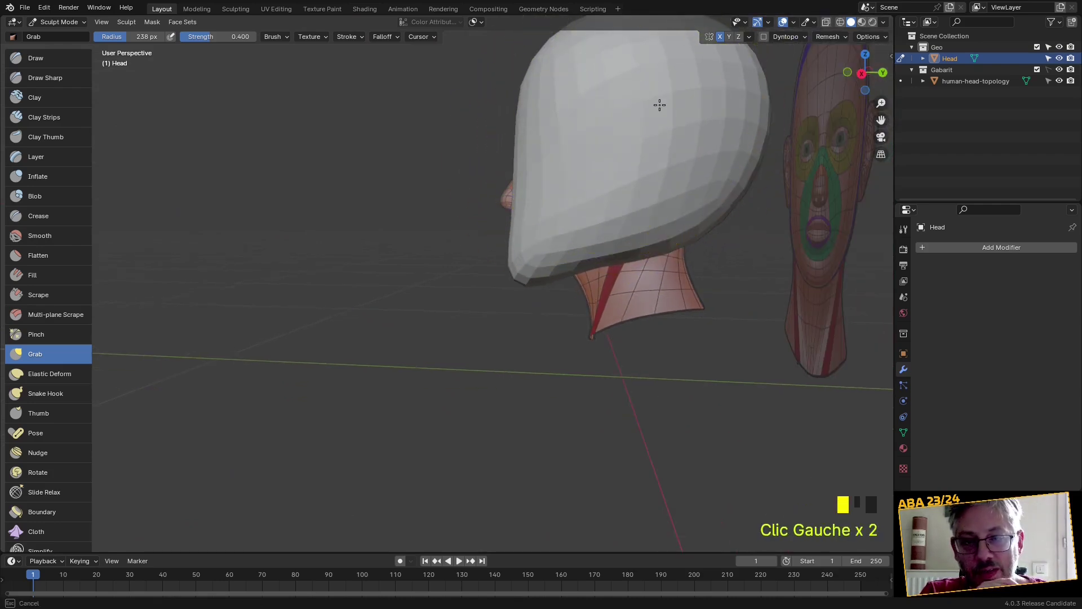
pyautogui.hotkey('ctrl', 'z')
pyautogui.moveTo(547, 164)
pyautogui.mouseDown()
pyautogui.moveTo(536, 169)
pyautogui.moveTo(560, 169)
pyautogui.mouseUp()
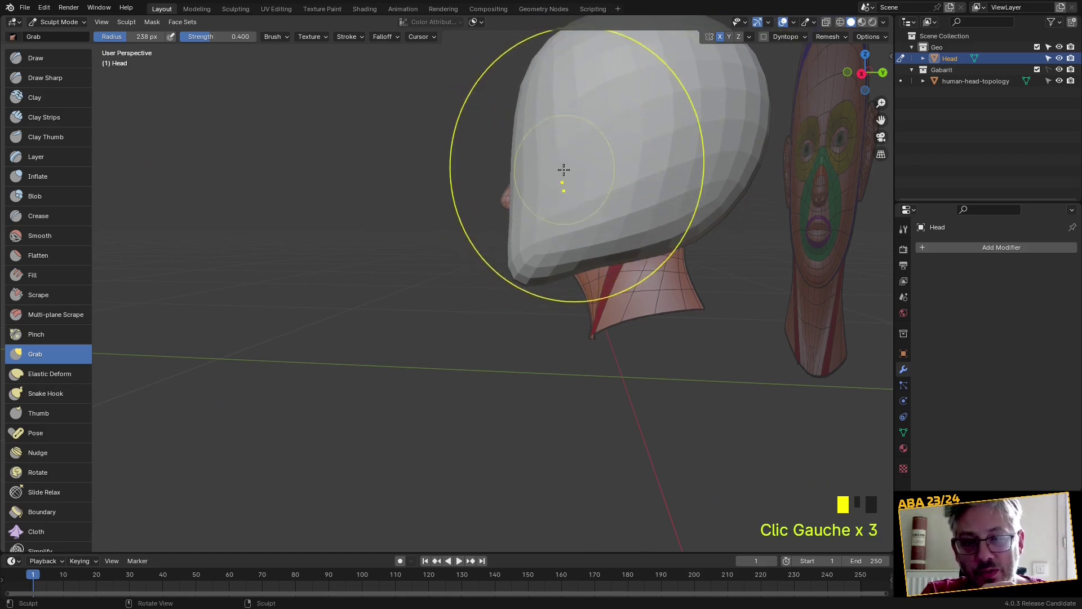
pyautogui.scroll(3, 568, 172)
pyautogui.moveTo(662, 96); pyautogui.dragTo(657, 93)
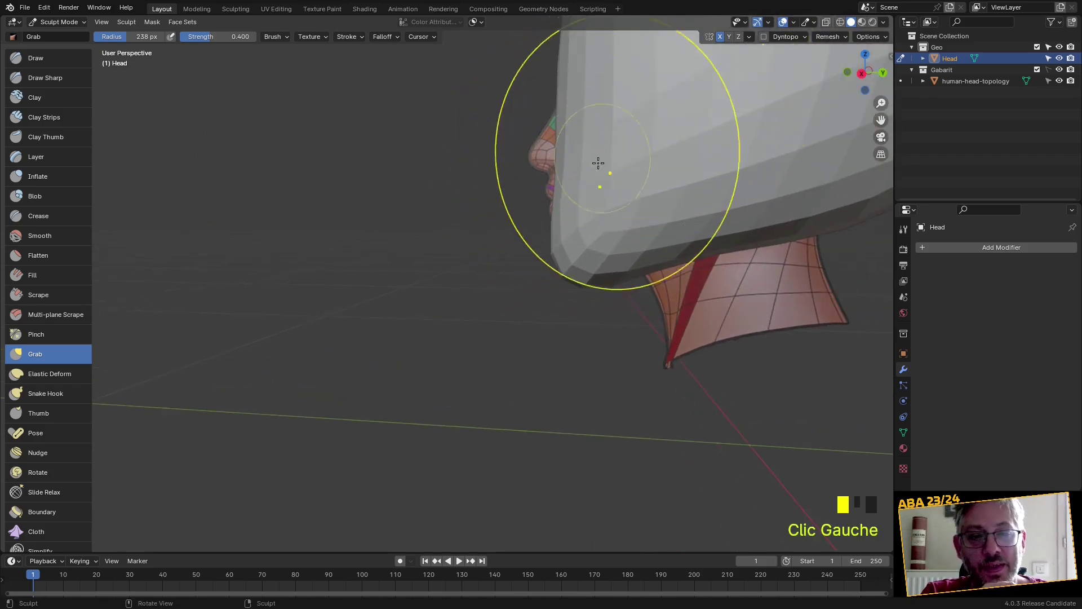
# Even out the front of the face, jawline and chin with Grab strokes from the front, and check the overall volume
pyautogui.scroll(-3, 598, 163)
pyautogui.moveTo(575, 179); pyautogui.dragTo(434, 382, button='middle')
pyautogui.scroll(2, 418, 379)
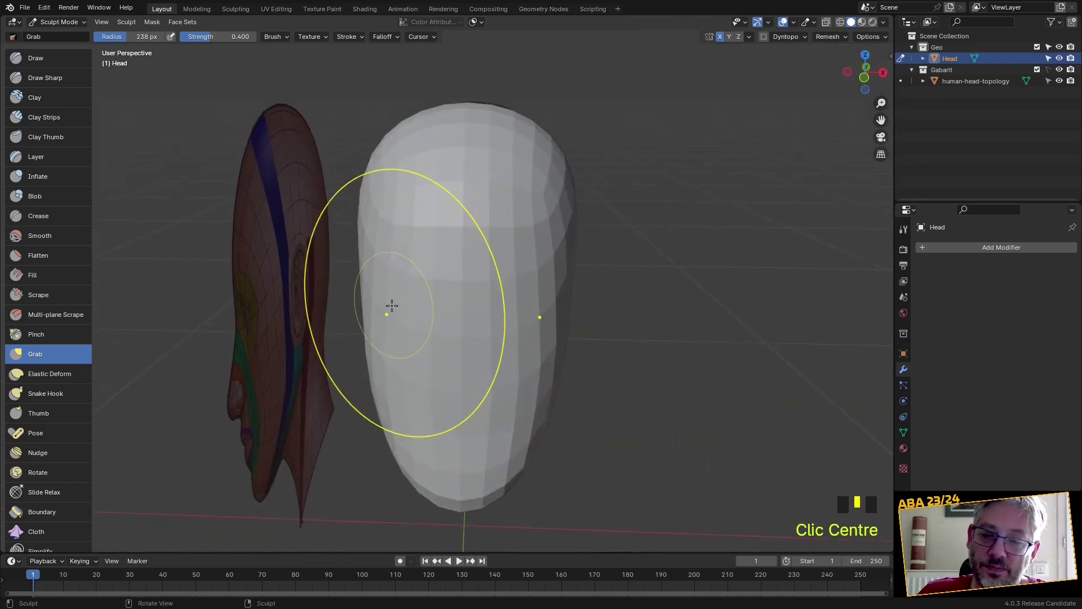
pyautogui.moveTo(392, 305); pyautogui.dragTo(394, 321)
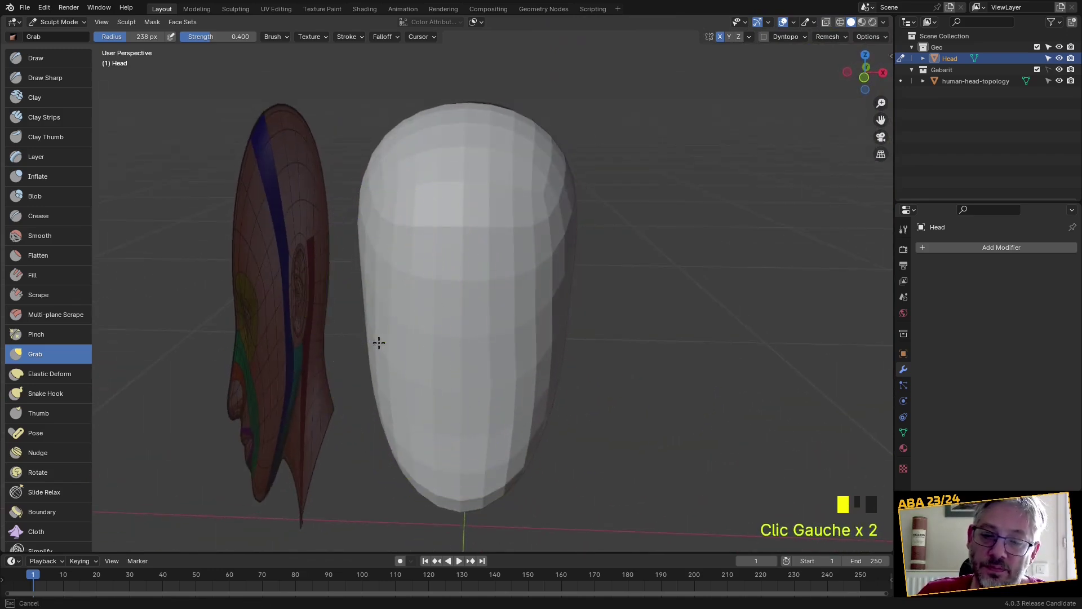
pyautogui.keyDown('shift'); pyautogui.moveTo(400, 423); pyautogui.dragTo(408, 359, button='middle'); pyautogui.keyUp('shift')
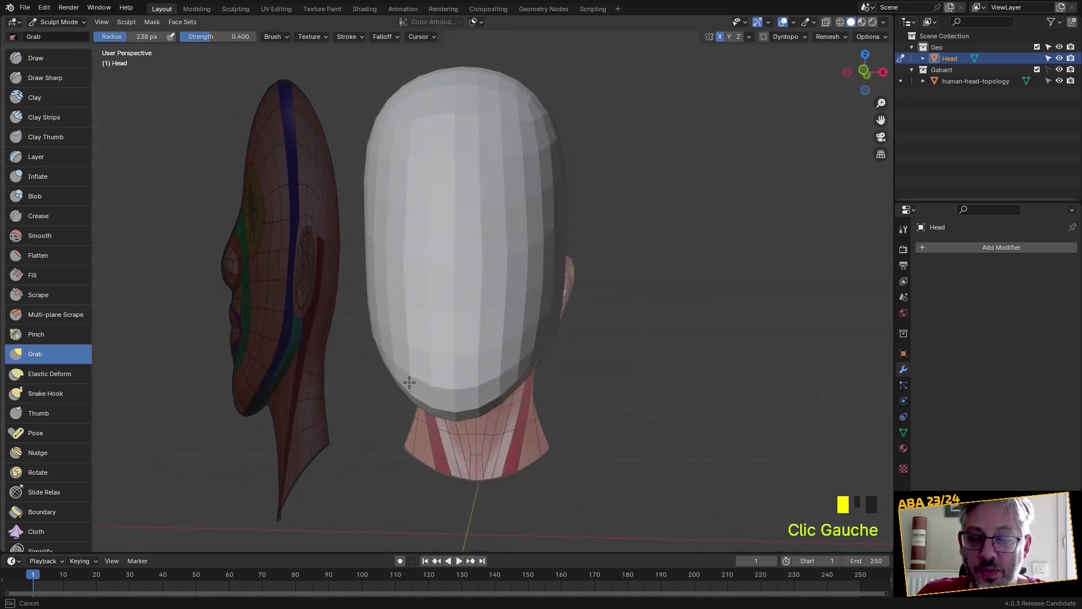
pyautogui.click(453, 415)
pyautogui.moveTo(453, 415); pyautogui.dragTo(390, 450, button='middle')
pyautogui.scroll(-3, 390, 449)
pyautogui.moveTo(374, 386)
pyautogui.keyDown('shift'); pyautogui.mouseDown(button='middle')
pyautogui.moveTo(406, 429)
pyautogui.moveTo(424, 321)
pyautogui.moveTo(532, 337)
pyautogui.moveTo(481, 341)
pyautogui.moveTo(495, 339)
pyautogui.mouseUp(button='middle'); pyautogui.keyUp('shift')
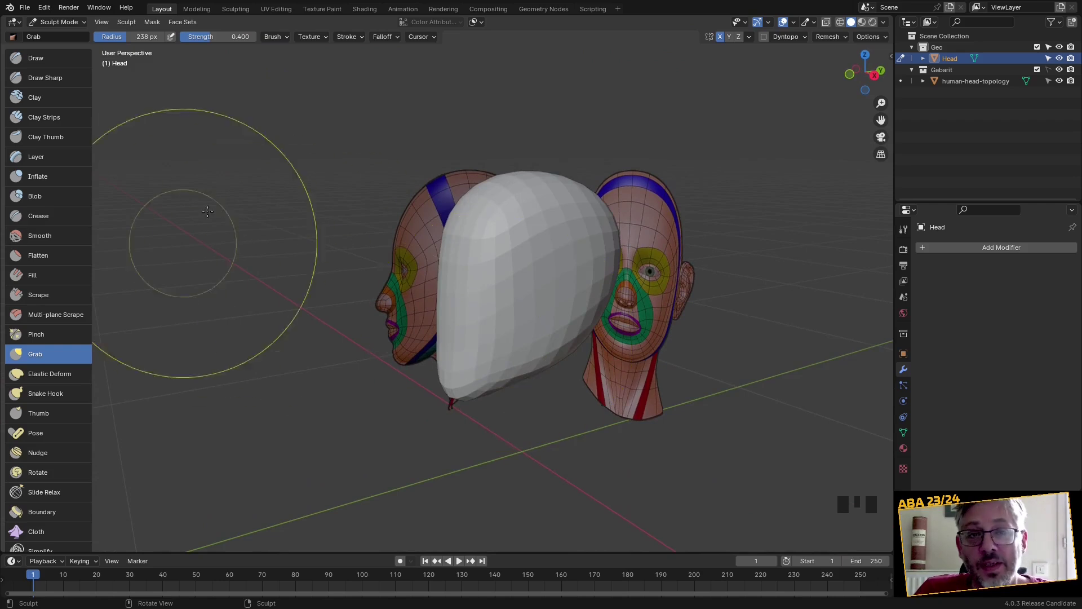
# Return the head to Object Mode and add a cylinder mesh to the Geo collection
pyautogui.click(48, 21)
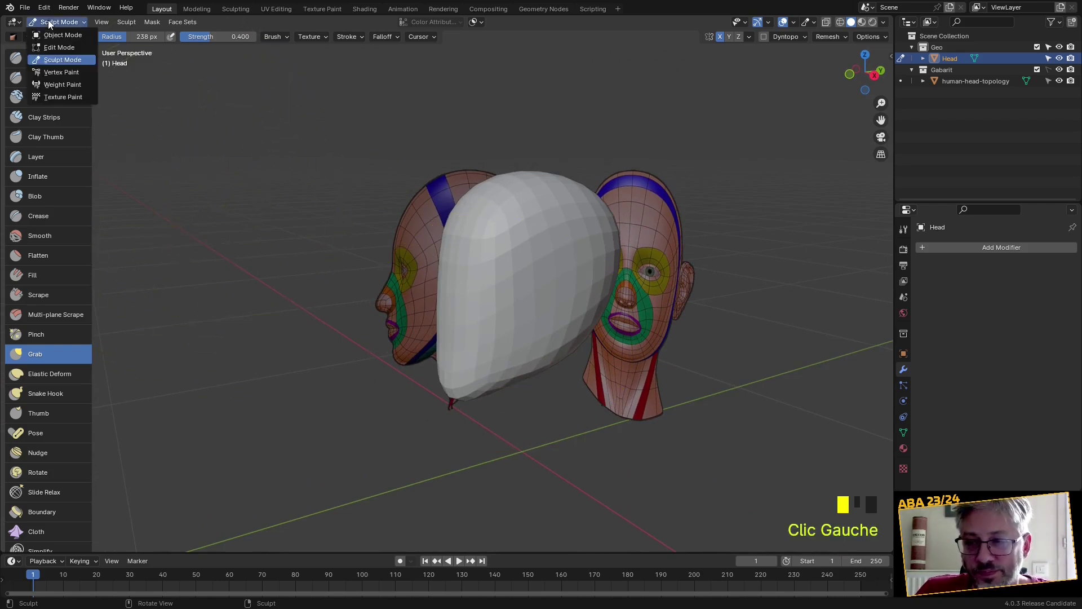
pyautogui.click(60, 38)
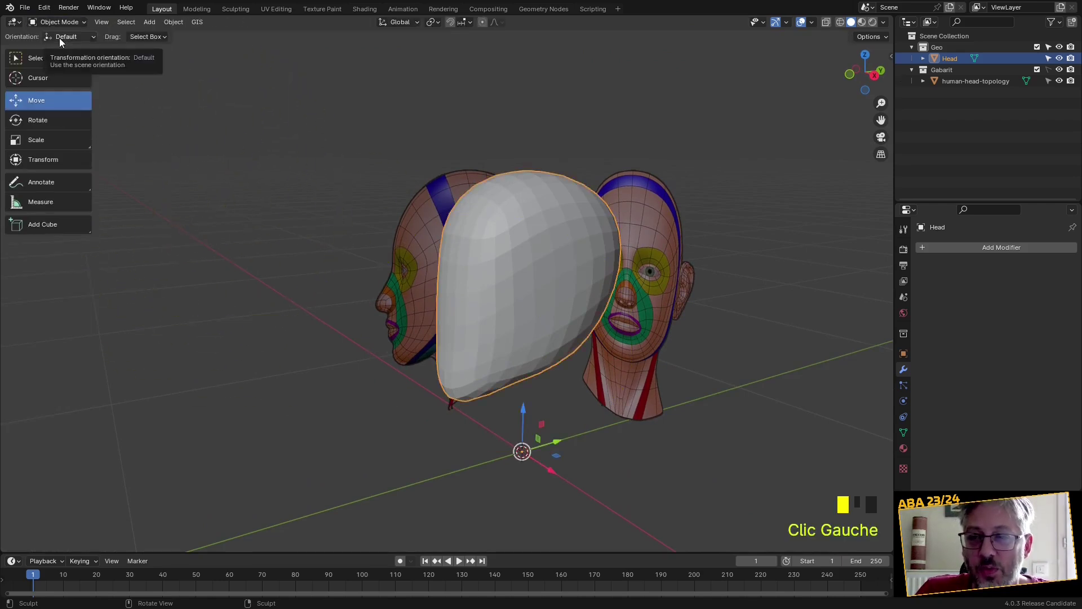
pyautogui.click(922, 50)
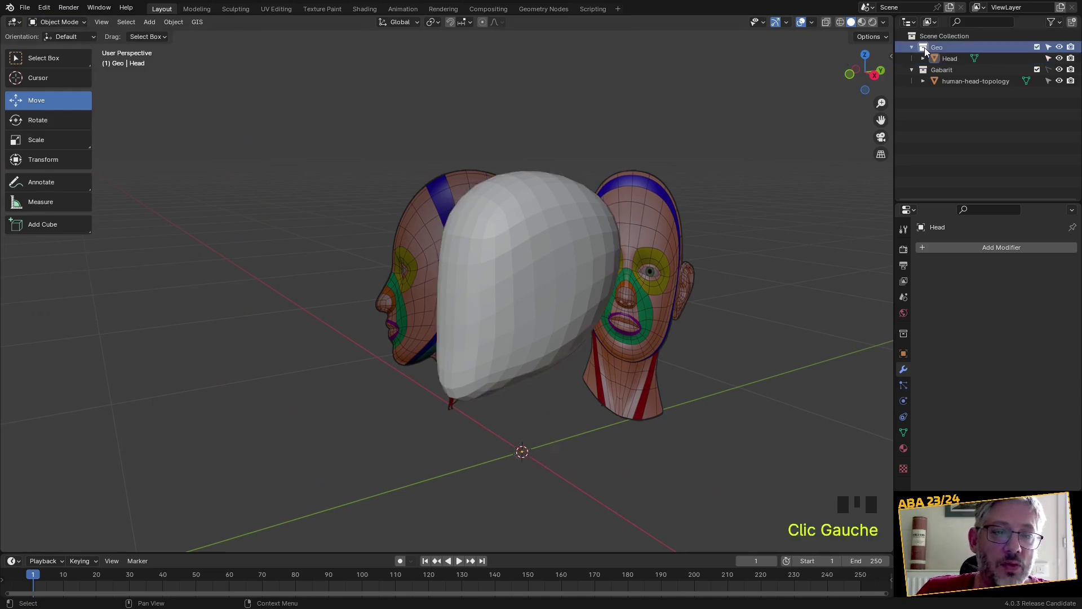
pyautogui.click(150, 22)
pyautogui.moveTo(163, 35)
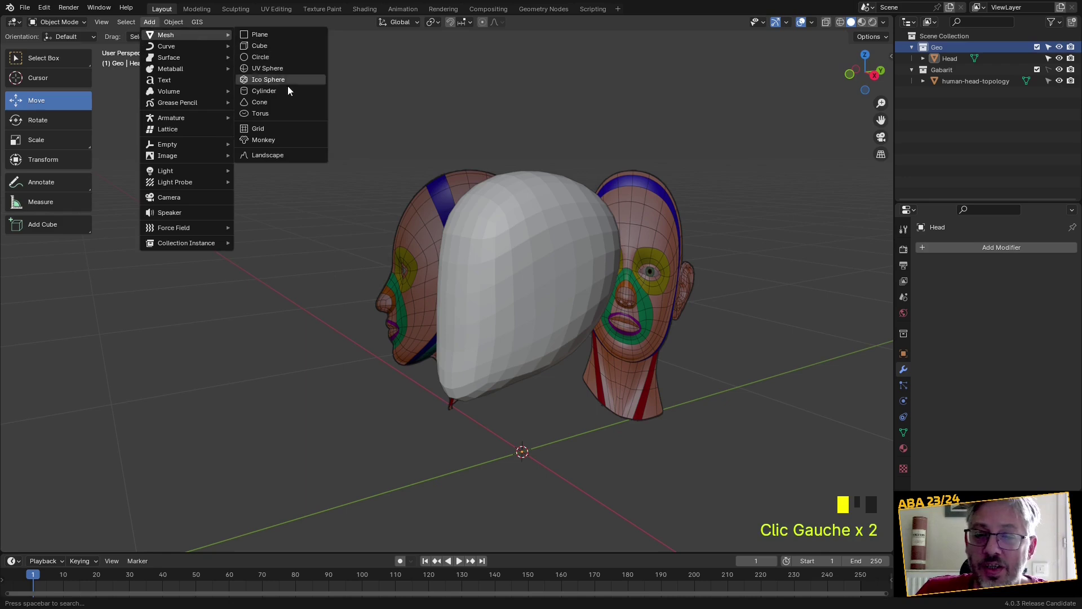
pyautogui.click(264, 91)
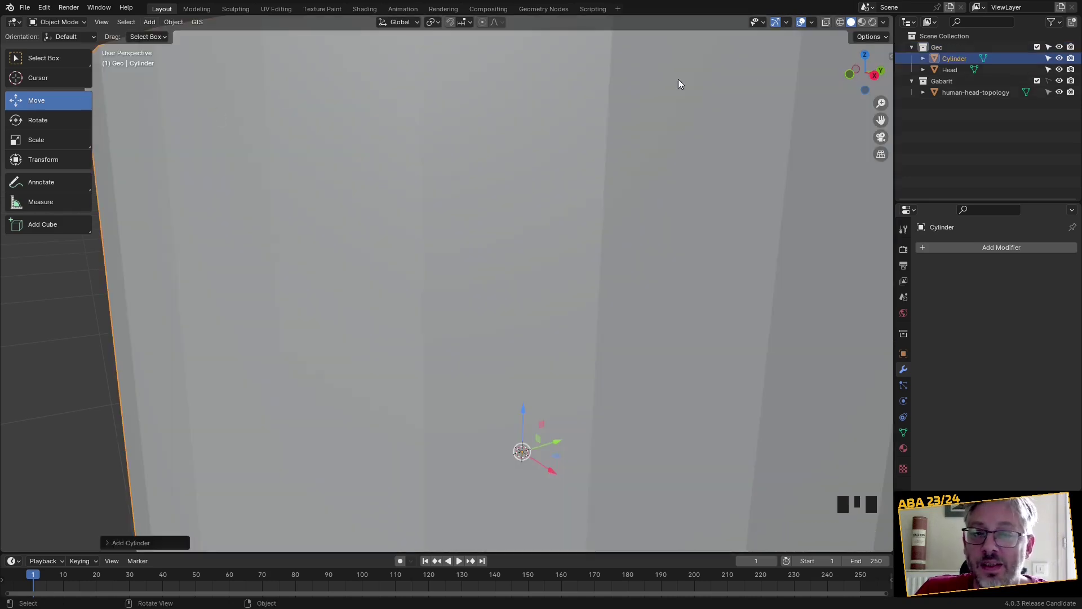
# Turn on X-ray, show the cylinder in the right side view and enter Edit Mode with face selection
pyautogui.click(826, 22)
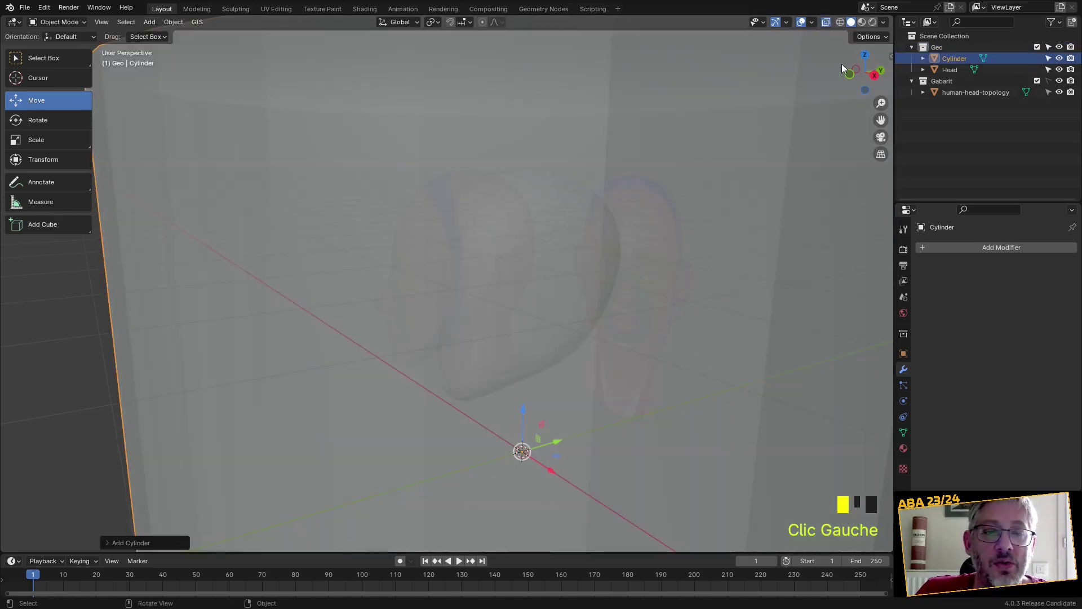
pyautogui.click(874, 76)
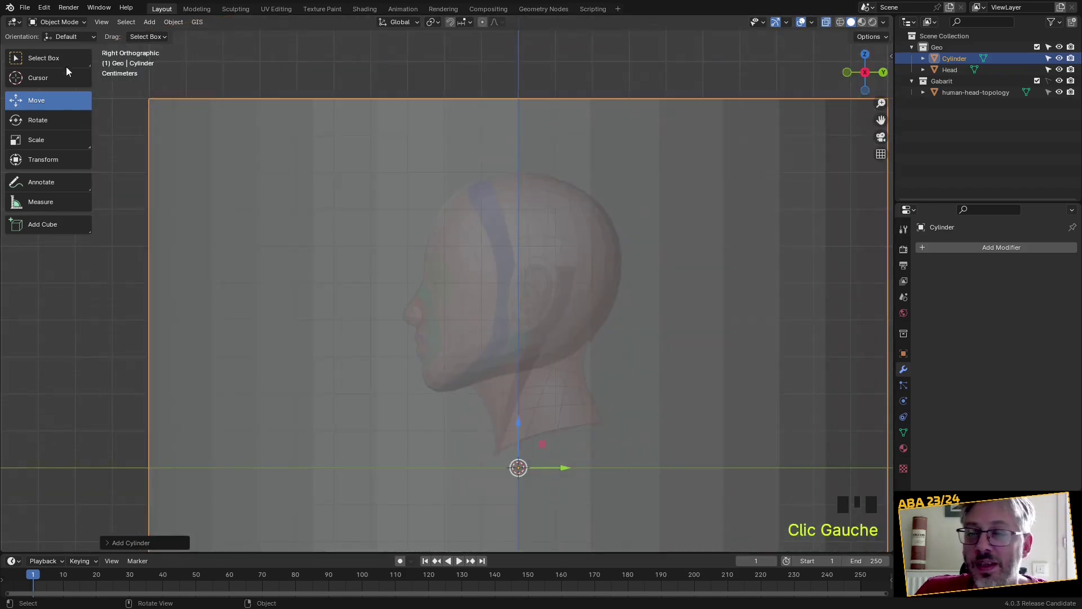
pyautogui.click(66, 23)
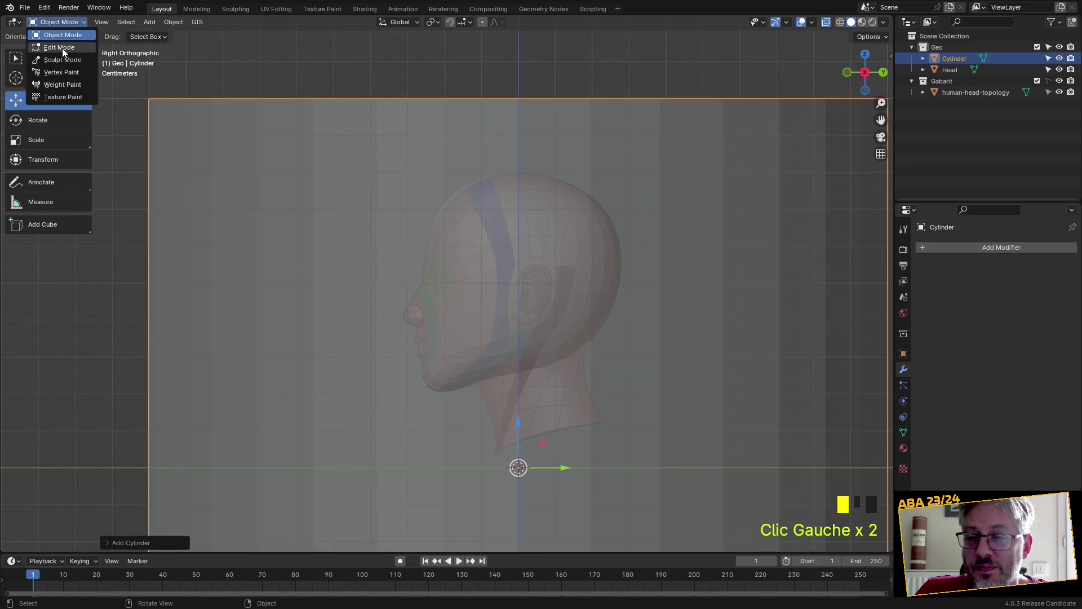
pyautogui.click(62, 49)
pyautogui.click(118, 22)
# Scale the whole cylinder down to about 0.16 of its size, roughly the width of the reference neck
pyautogui.scroll(-8, 309, 217)
pyautogui.scroll(-1, 429, 237)
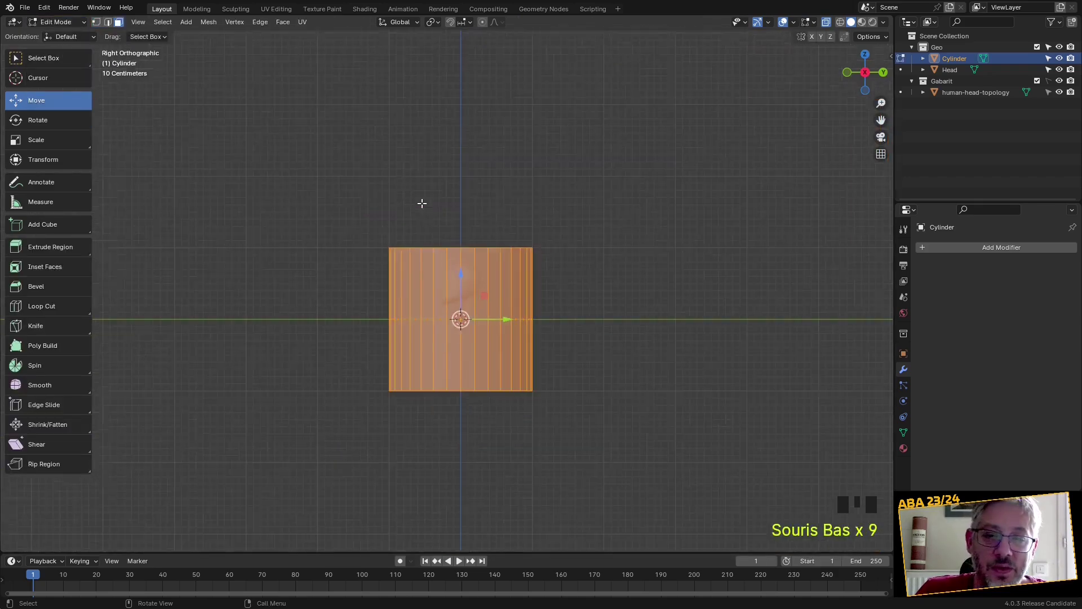
pyautogui.click(434, 273)
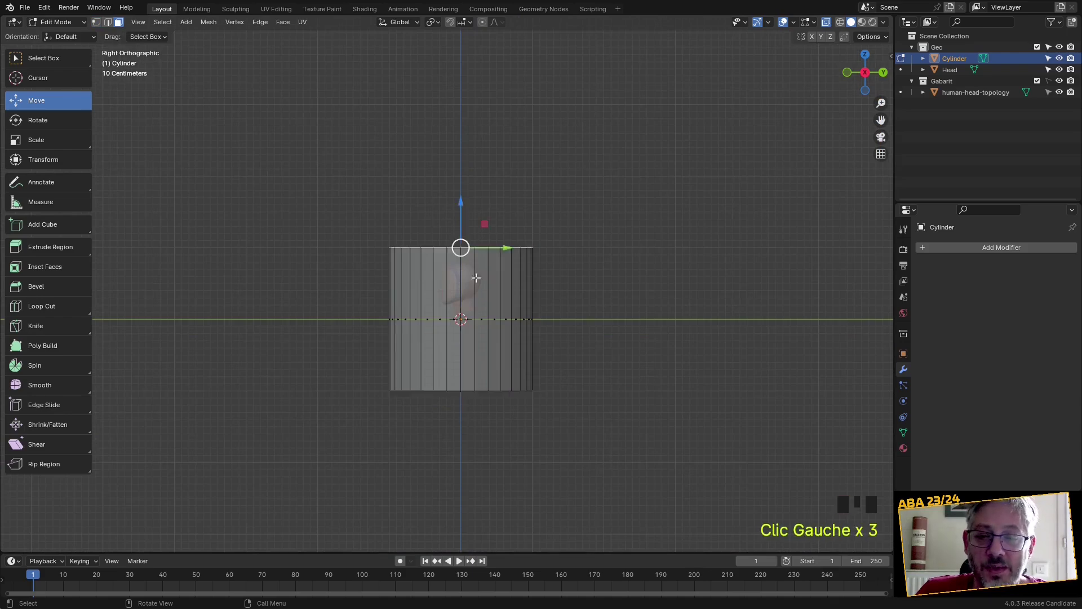
pyautogui.scroll(3, 471, 270)
pyautogui.press('a')
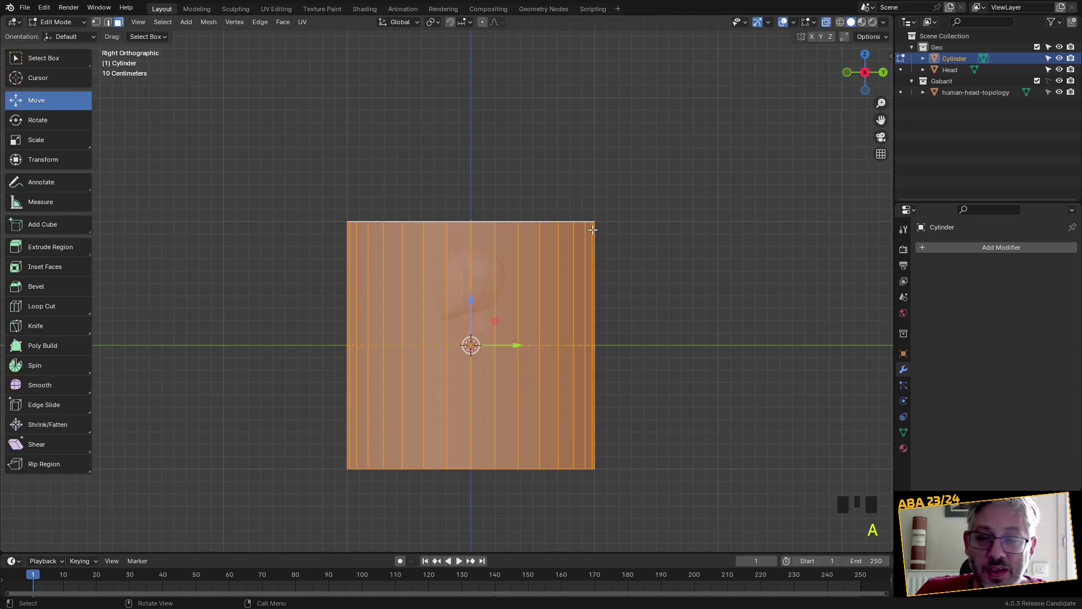
pyautogui.press('s')
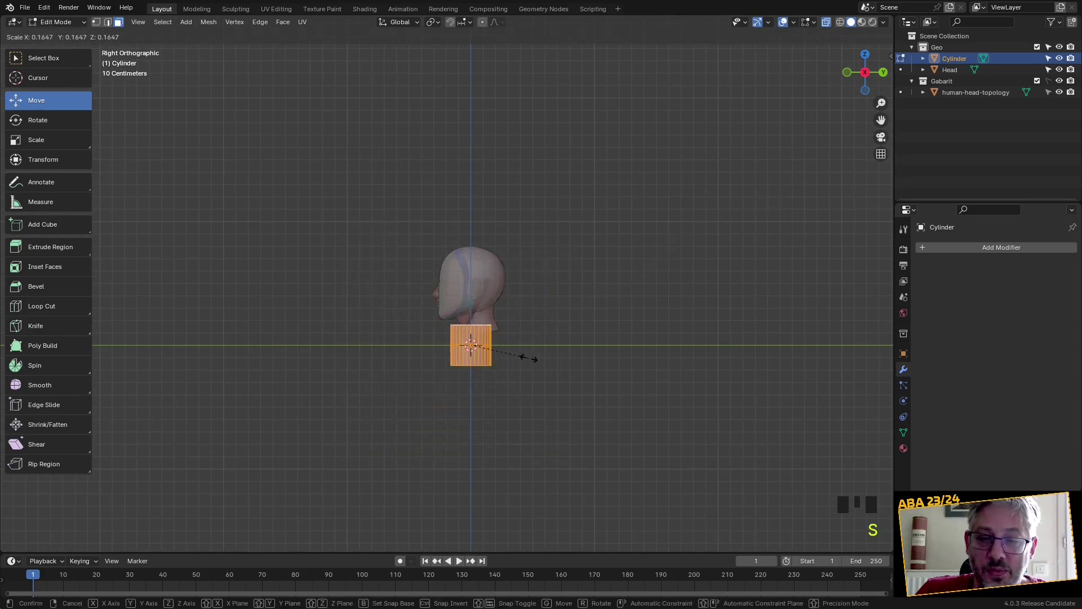
pyautogui.click(530, 359)
pyautogui.scroll(5, 508, 367)
pyautogui.keyDown('shift'); pyautogui.moveTo(577, 369); pyautogui.dragTo(452, 265, button='middle'); pyautogui.keyUp('shift')
pyautogui.scroll(2, 453, 317)
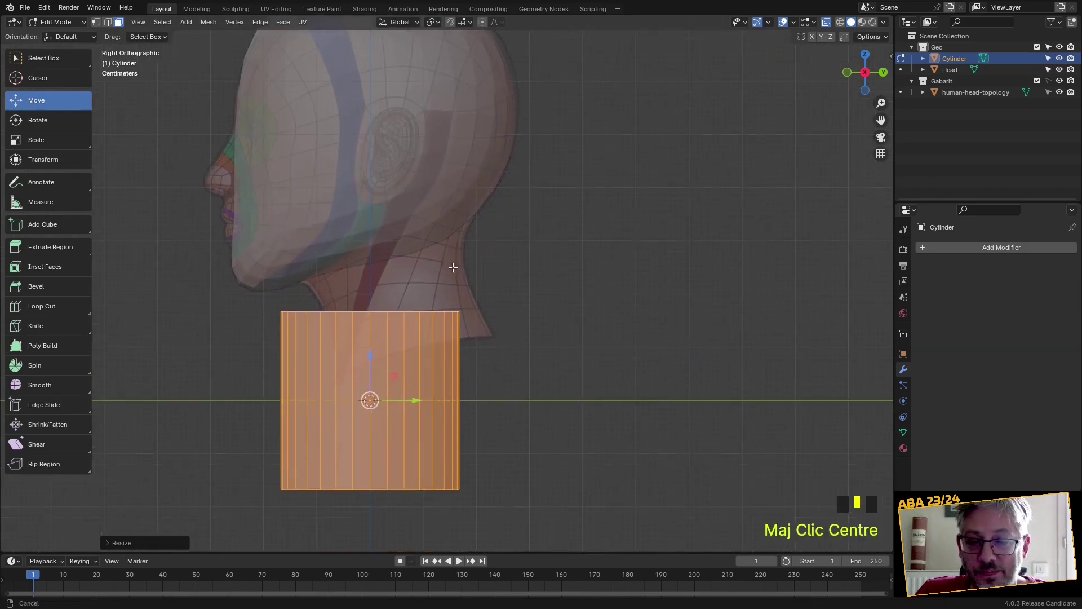
# Move the cylinder's top face up inside the head at the neck and rotate it to slope down toward the chin
pyautogui.click(367, 312)
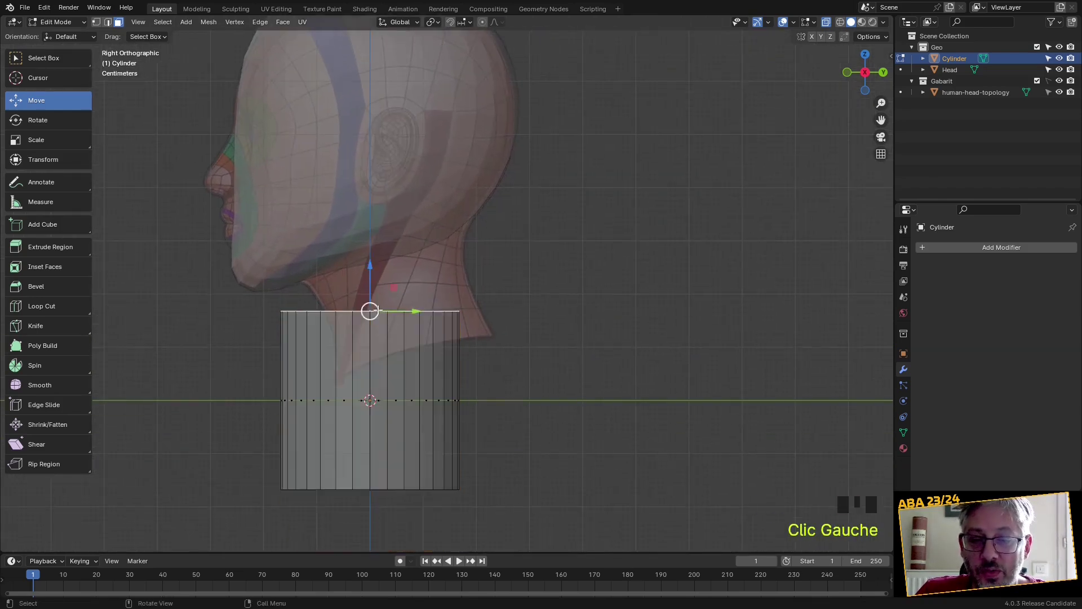
pyautogui.click(33, 62)
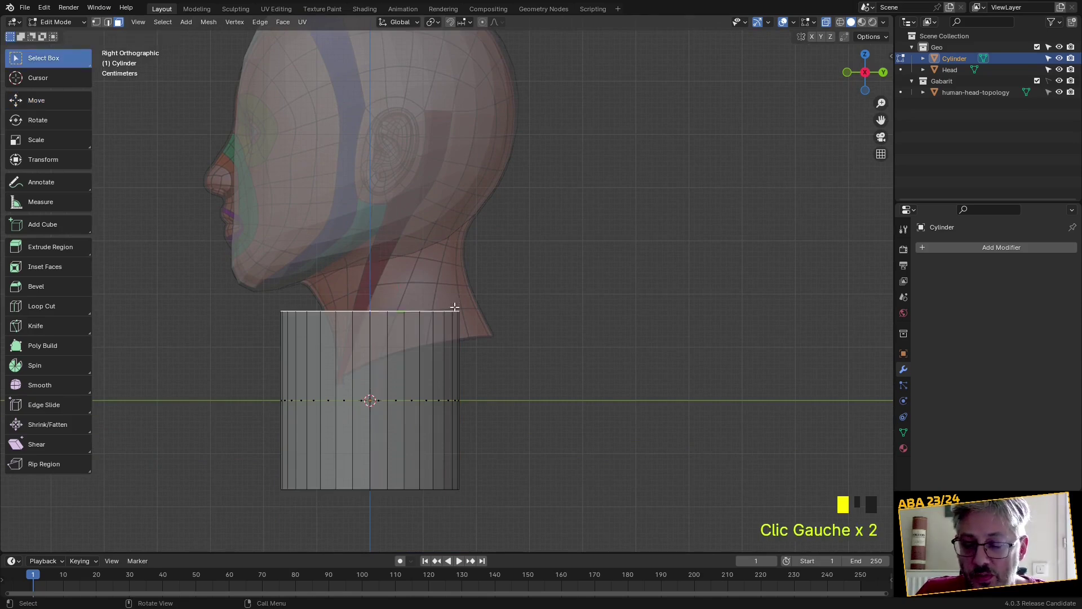
pyautogui.press('g')
pyautogui.click(472, 193)
pyautogui.press('r')
pyautogui.click(622, 180)
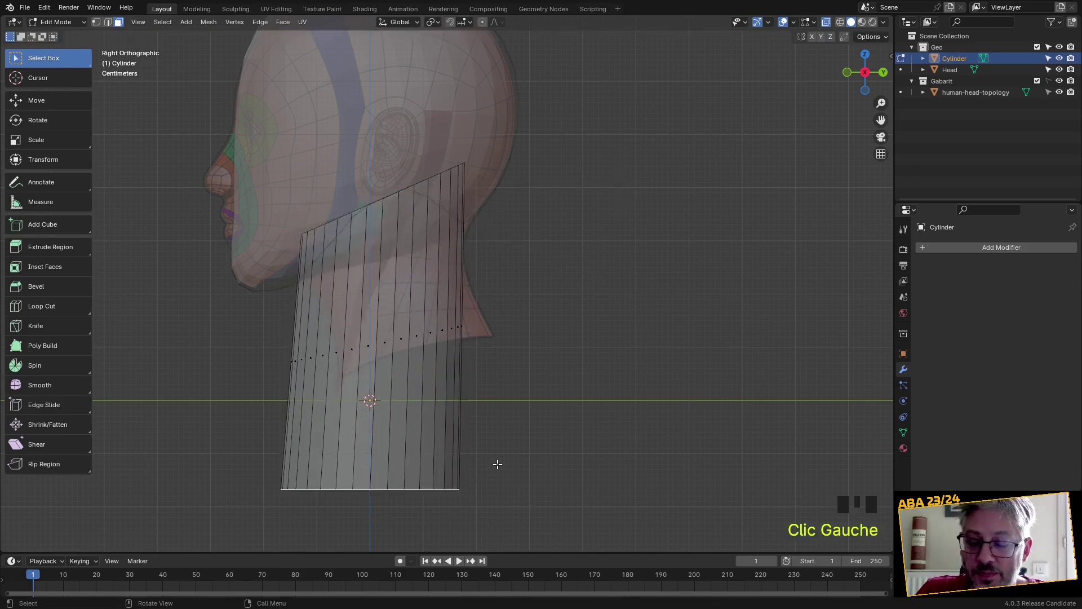
# Move the cylinder's bottom face up and back to the base of the reference neck and rotate it to match the slope
pyautogui.press('g')
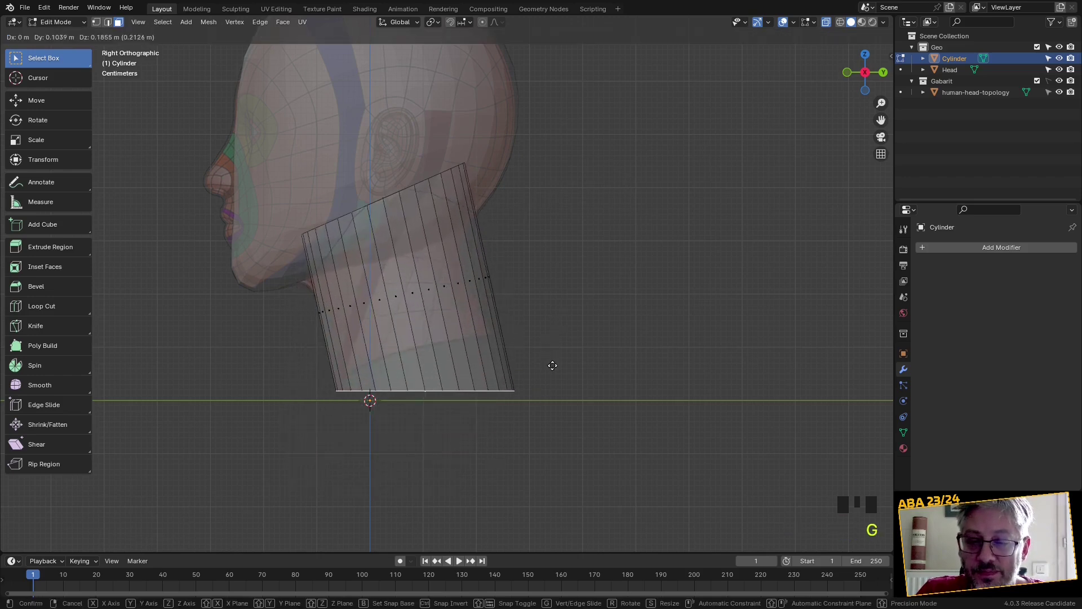
pyautogui.click(553, 367)
pyautogui.press('r')
pyautogui.click(581, 307)
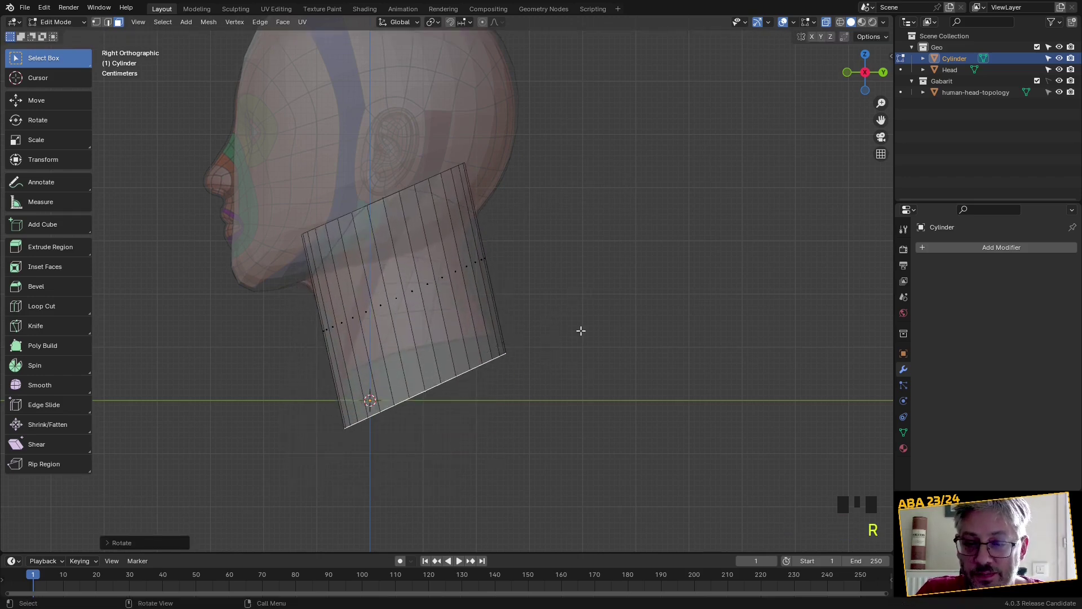
pyautogui.press('g')
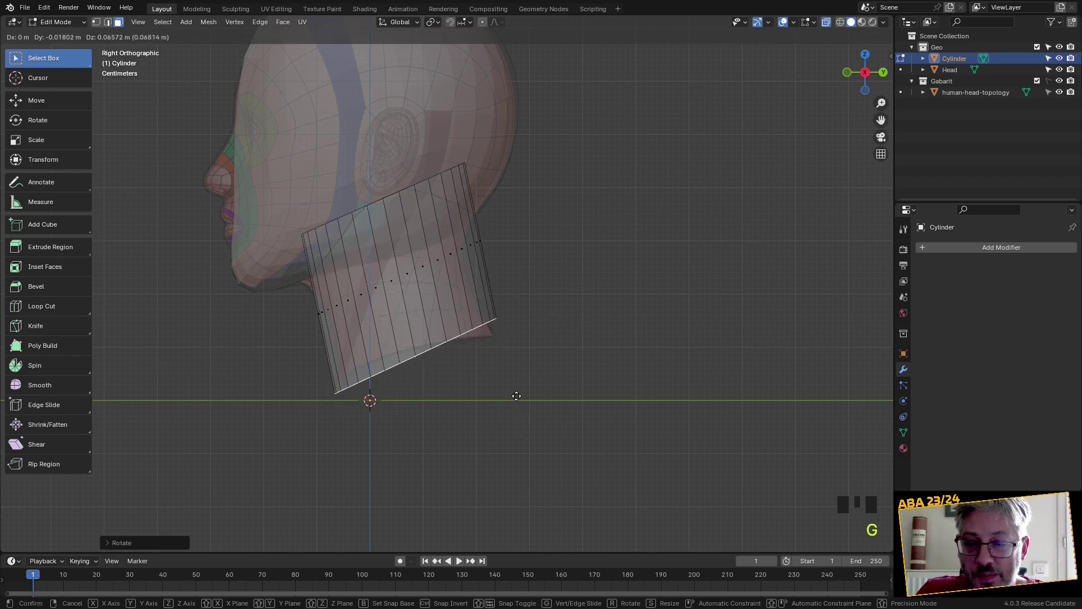
pyautogui.click(514, 396)
pyautogui.press('r')
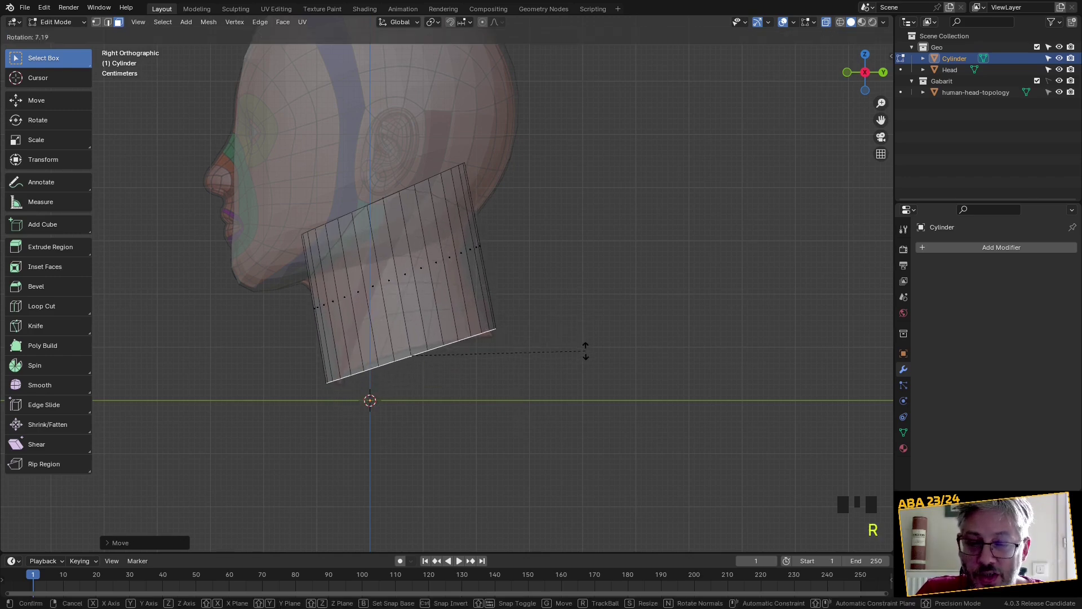
pyautogui.click(586, 352)
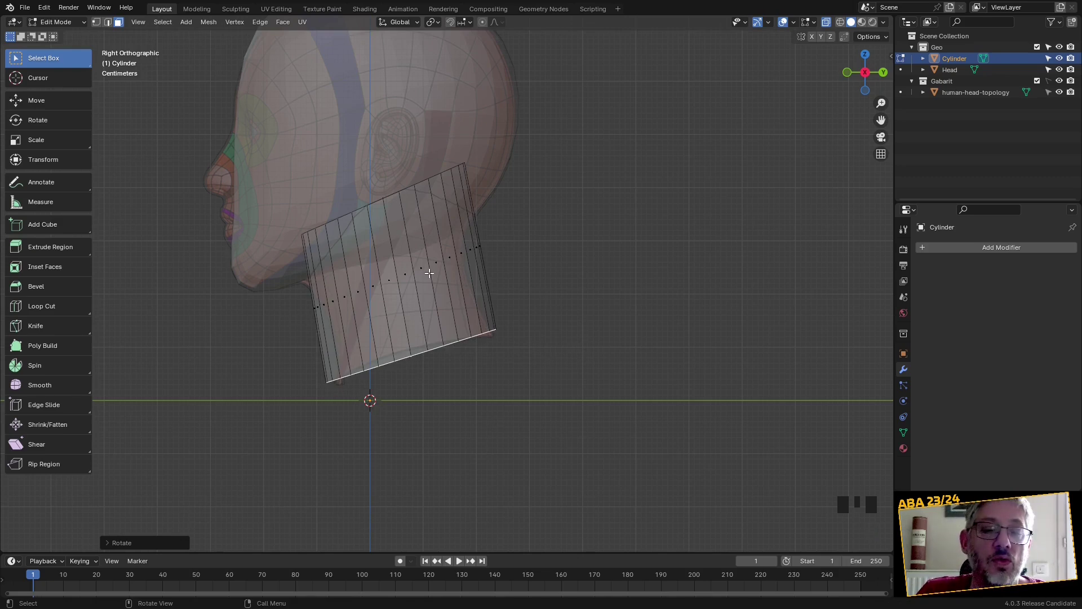
# Add one centred loop cut around the neck cylinder and switch it to Sculpt Mode
pyautogui.click(380, 288)
pyautogui.rightClick(380, 288)
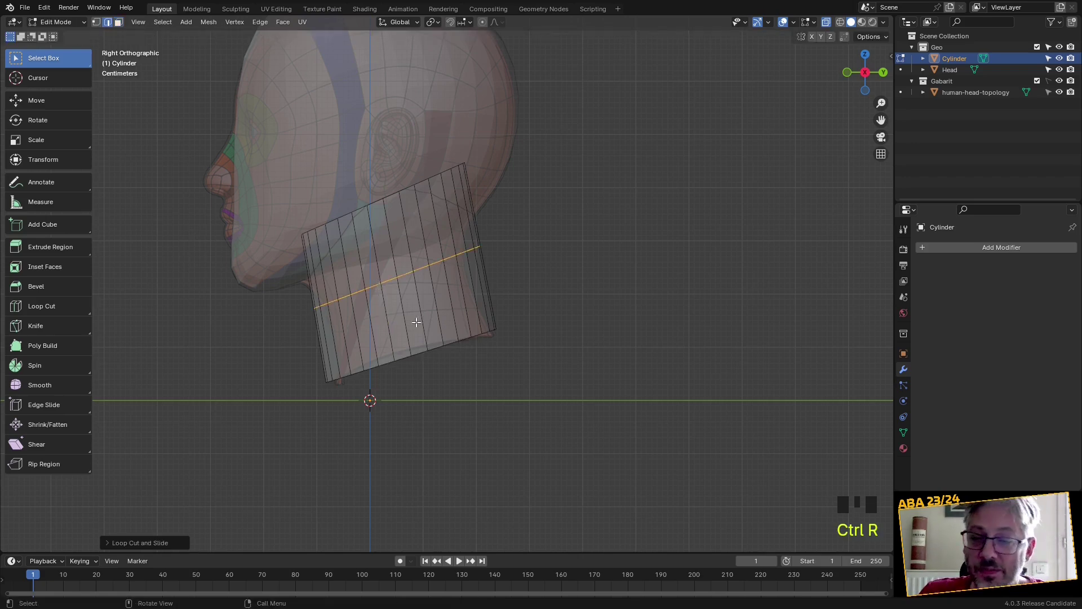
pyautogui.click(62, 22)
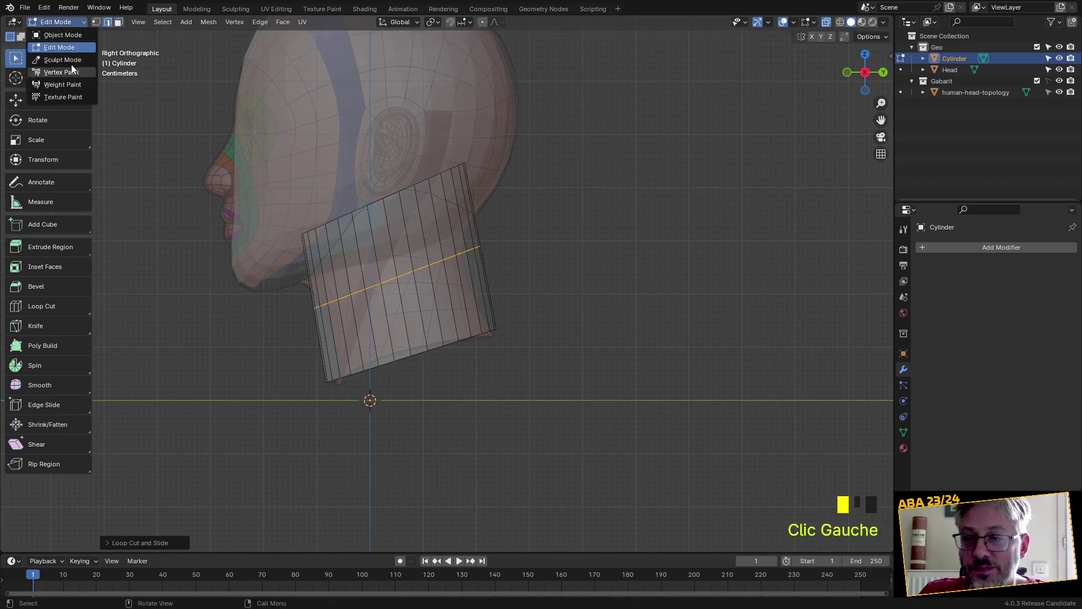
pyautogui.click(62, 60)
# Try to pull the cylinder's front, back and base onto the reference neck profile with Grab, without mirror symmetry
pyautogui.scroll(3, 302, 304)
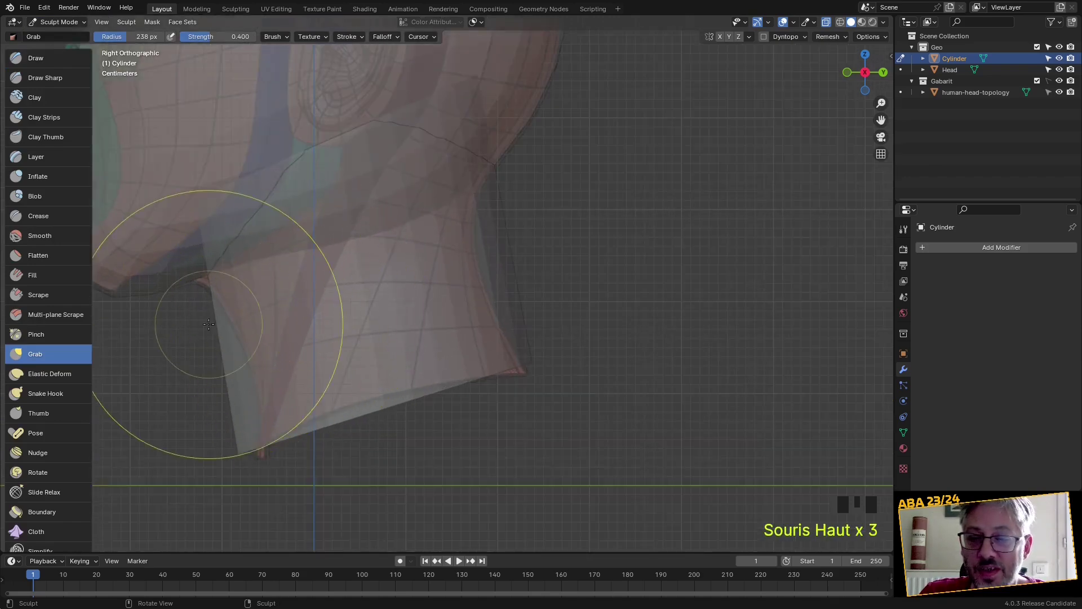
pyautogui.moveTo(218, 326); pyautogui.dragTo(266, 340)
pyautogui.moveTo(201, 198); pyautogui.dragTo(156, 233)
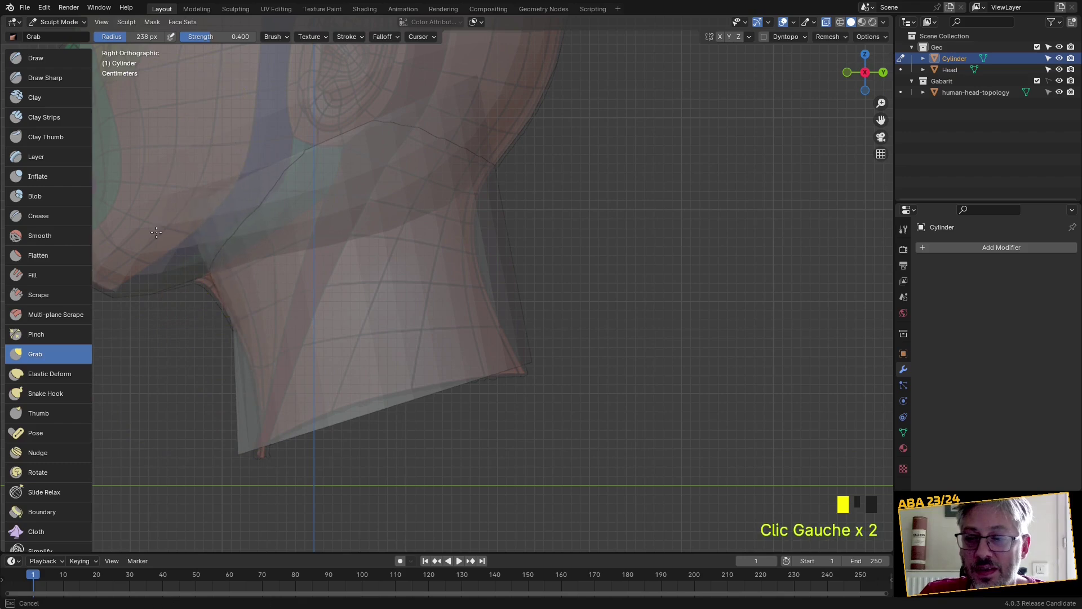
pyautogui.moveTo(128, 285); pyautogui.dragTo(130, 283)
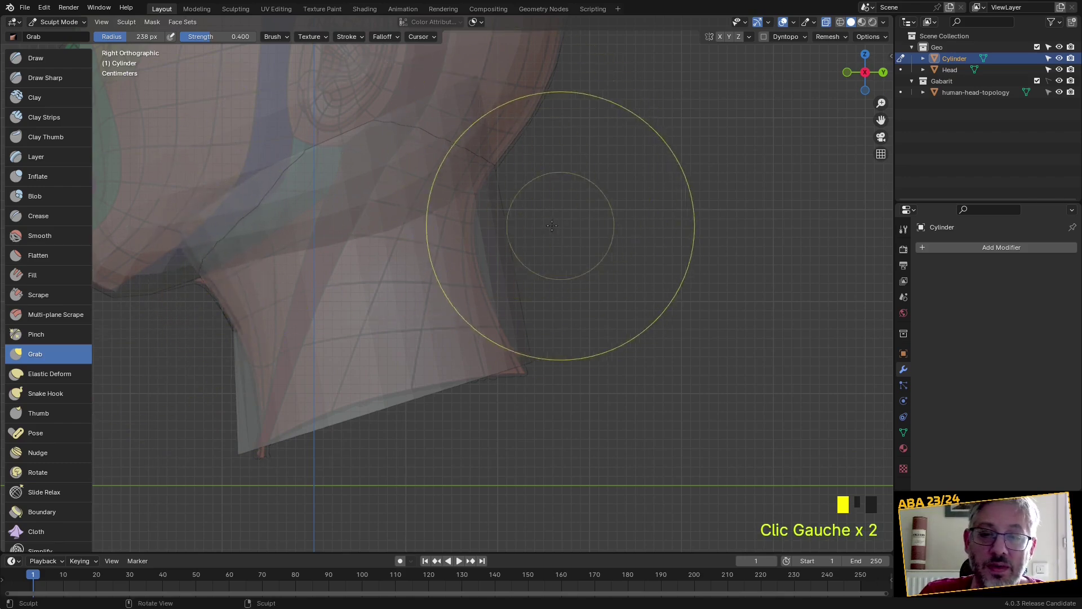
pyautogui.moveTo(500, 217)
pyautogui.mouseDown()
pyautogui.moveTo(477, 241)
pyautogui.moveTo(431, 231)
pyautogui.mouseUp()
pyautogui.moveTo(499, 97); pyautogui.dragTo(514, 101)
pyautogui.moveTo(235, 448); pyautogui.dragTo(280, 477)
pyautogui.moveTo(522, 378); pyautogui.dragTo(526, 372)
pyautogui.moveTo(531, 359); pyautogui.dragTo(518, 383)
pyautogui.moveTo(375, 383); pyautogui.dragTo(369, 395)
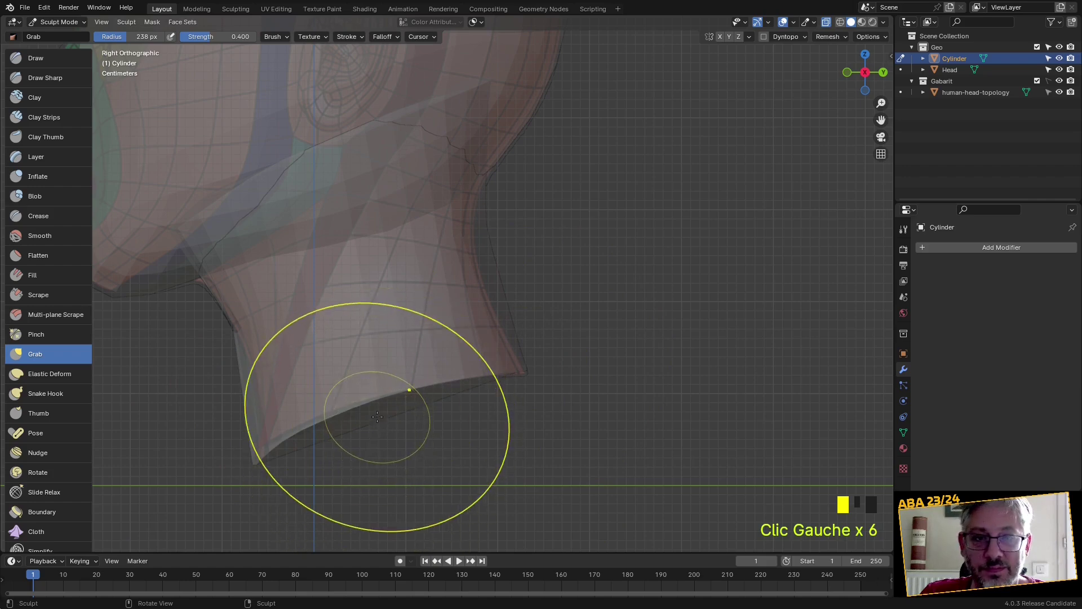
# Undo all the Grab strokes on the neck cylinder, back to Edit Mode with the loop cut selected
pyautogui.hotkey('ctrl', 'z')
pyautogui.hotkey('ctrl', 'z')
pyautogui.hotkey('ctrl', 'z')
pyautogui.hotkey('ctrl', 'z')
pyautogui.hotkey('ctrl', 'z')
pyautogui.hotkey('ctrl', 'z')
pyautogui.hotkey('ctrl', 'z')
pyautogui.hotkey('ctrl', 'z')
pyautogui.hotkey('ctrl', 'z')
pyautogui.hotkey('ctrl', 'z')
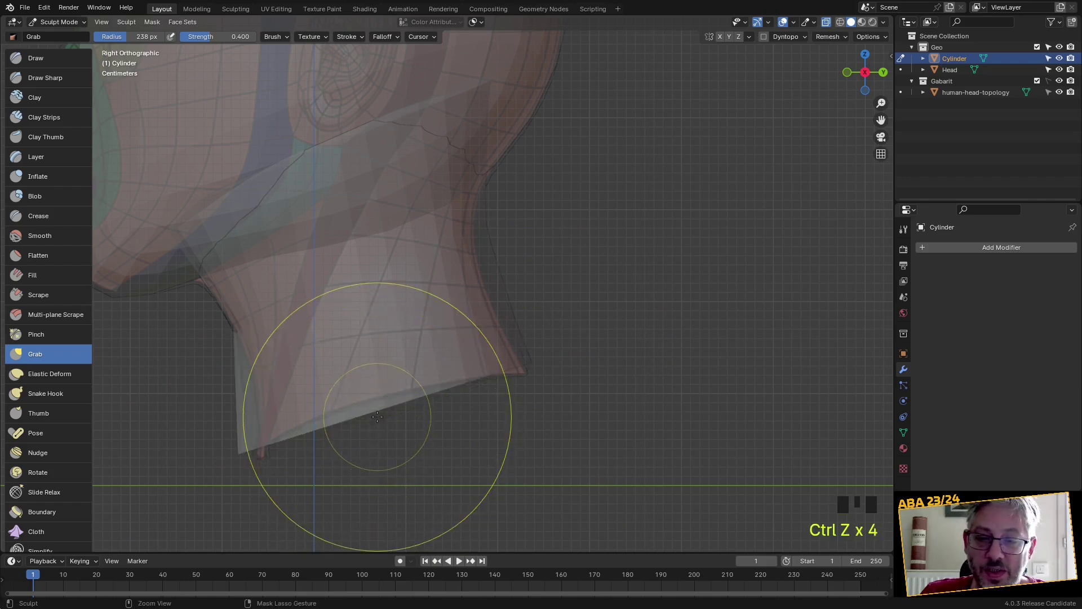
pyautogui.hotkey('ctrl', 'z')
pyautogui.hotkey('ctrl', 'z')
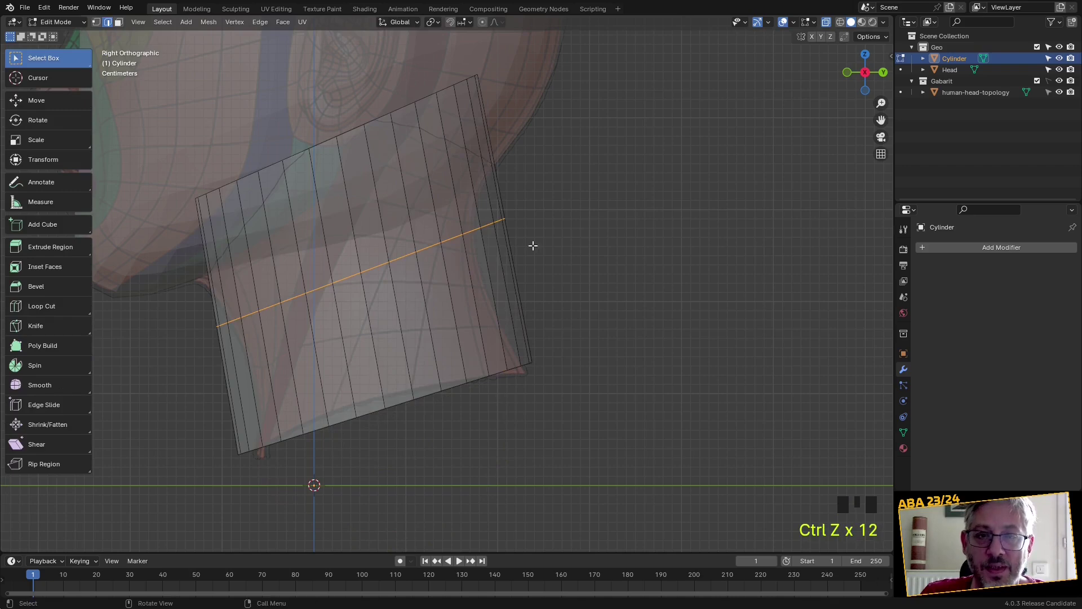
# Put the neck cylinder back in Sculpt Mode and enable X mirror symmetry
pyautogui.click(56, 23)
pyautogui.click(70, 60)
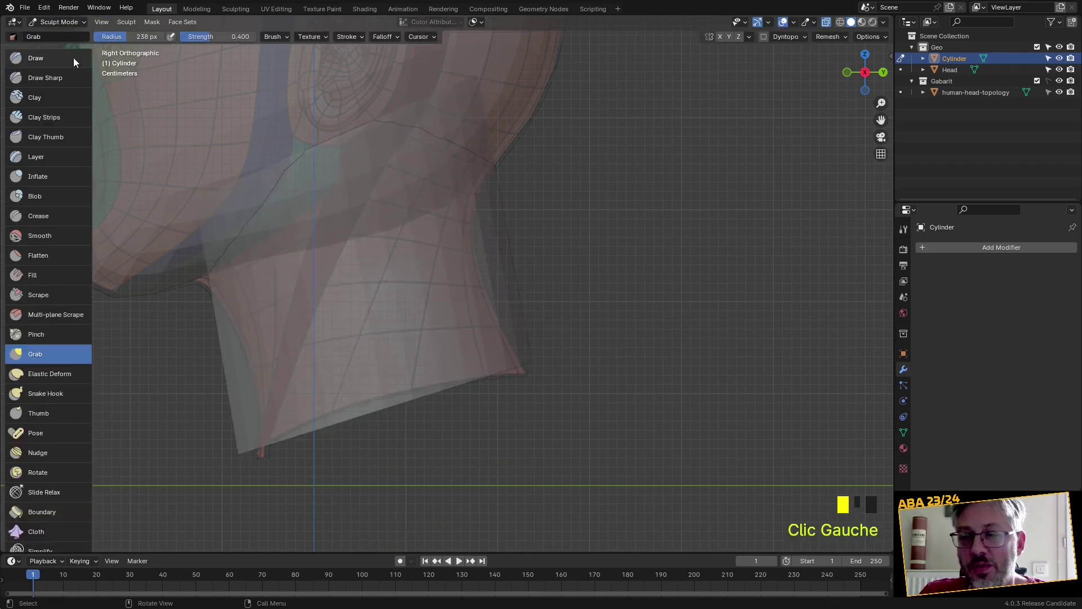
pyautogui.click(719, 36)
# Grab the cylinder's front and back outlines onto the reference neck profile, from under the chin to the nape
pyautogui.moveTo(220, 311); pyautogui.dragTo(270, 333)
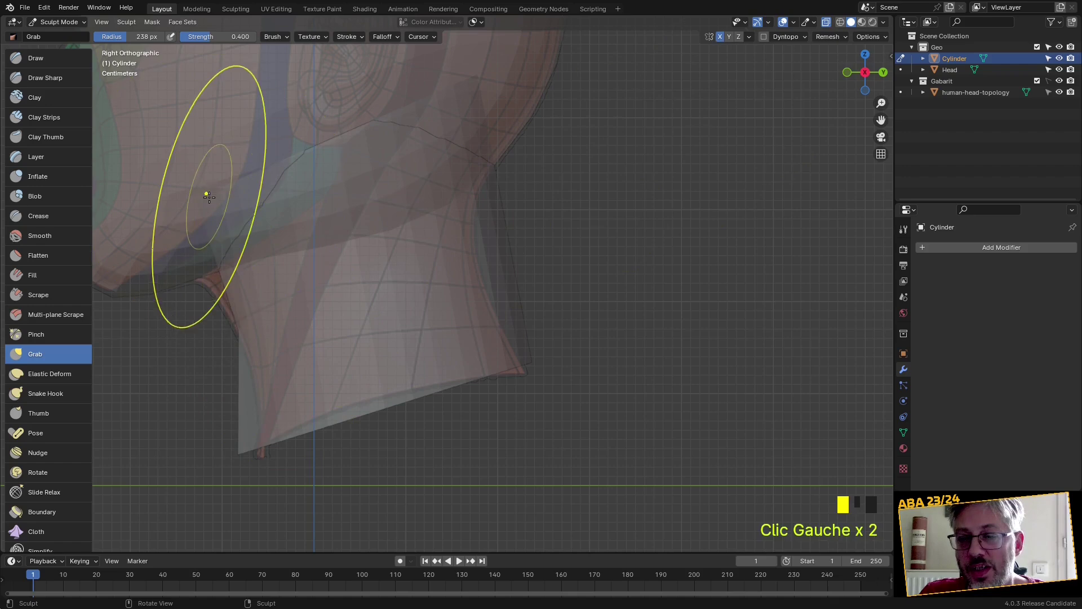
pyautogui.moveTo(209, 195); pyautogui.dragTo(168, 280)
pyautogui.moveTo(124, 338); pyautogui.dragTo(124, 339)
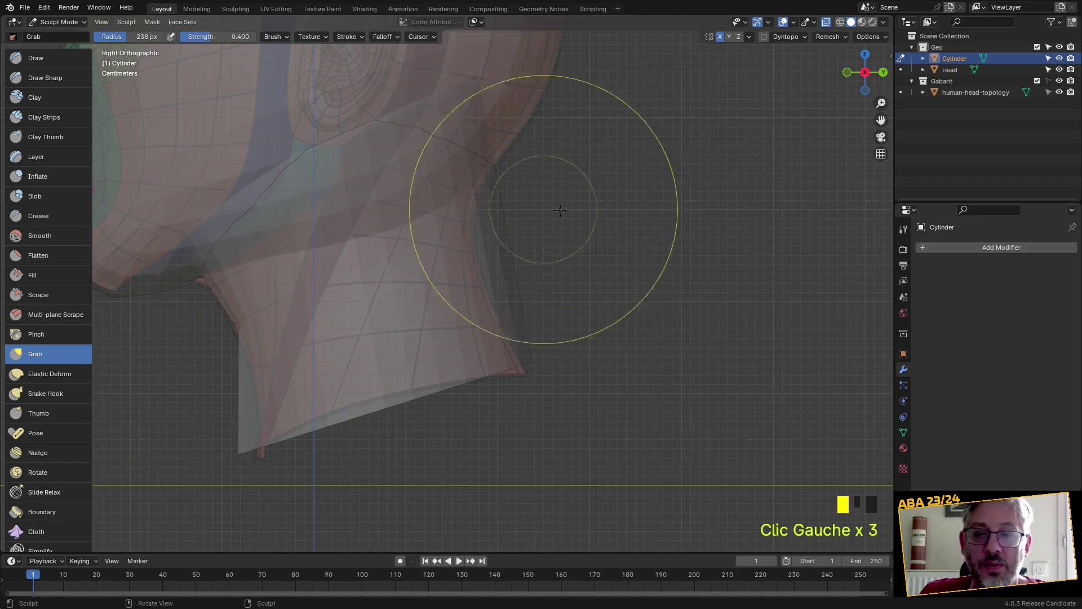
pyautogui.moveTo(493, 219); pyautogui.dragTo(483, 220)
pyautogui.moveTo(406, 266); pyautogui.dragTo(406, 266)
pyautogui.moveTo(513, 94); pyautogui.dragTo(525, 99)
pyautogui.moveTo(531, 362); pyautogui.dragTo(522, 369)
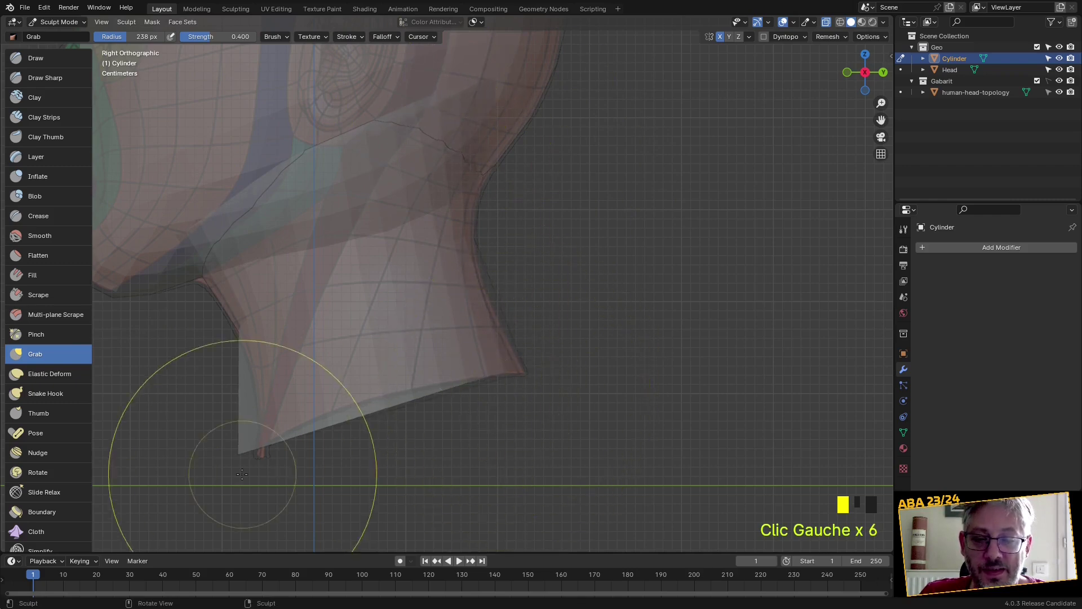
# Grab the front corner and lower edge of the neck to follow the curved base of the side reference
pyautogui.moveTo(242, 462)
pyautogui.mouseDown()
pyautogui.moveTo(246, 453)
pyautogui.moveTo(265, 466)
pyautogui.mouseUp()
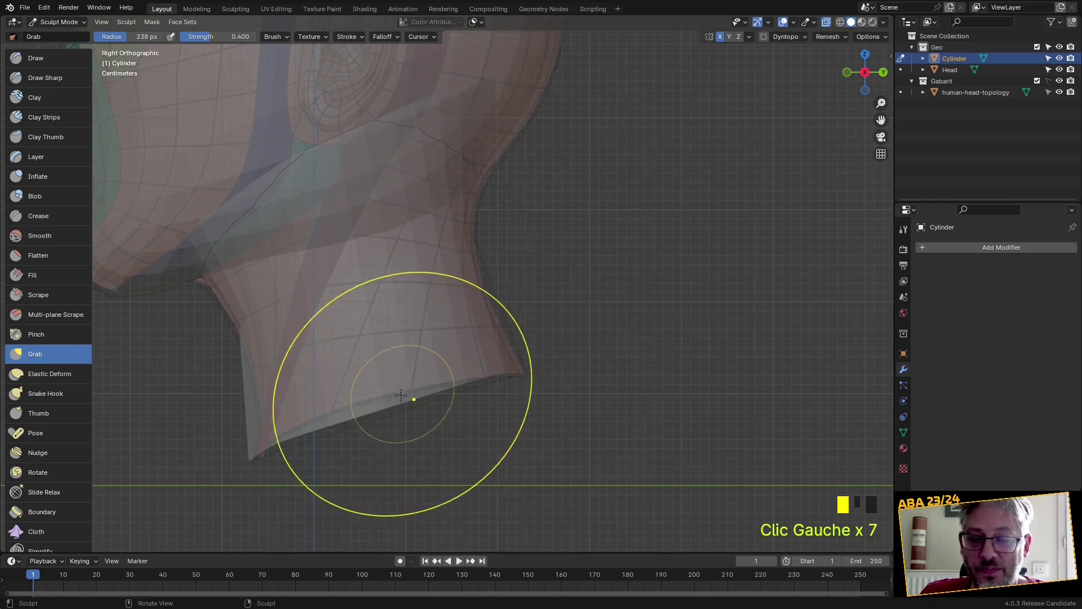
pyautogui.moveTo(381, 410); pyautogui.dragTo(373, 384)
pyautogui.moveTo(299, 430); pyautogui.dragTo(304, 436)
# In the front view, pull the neck's sides inward with symmetric Grab strokes to match the reference neck width
pyautogui.scroll(-3, 405, 394)
pyautogui.moveTo(406, 395); pyautogui.dragTo(621, 335, button='middle')
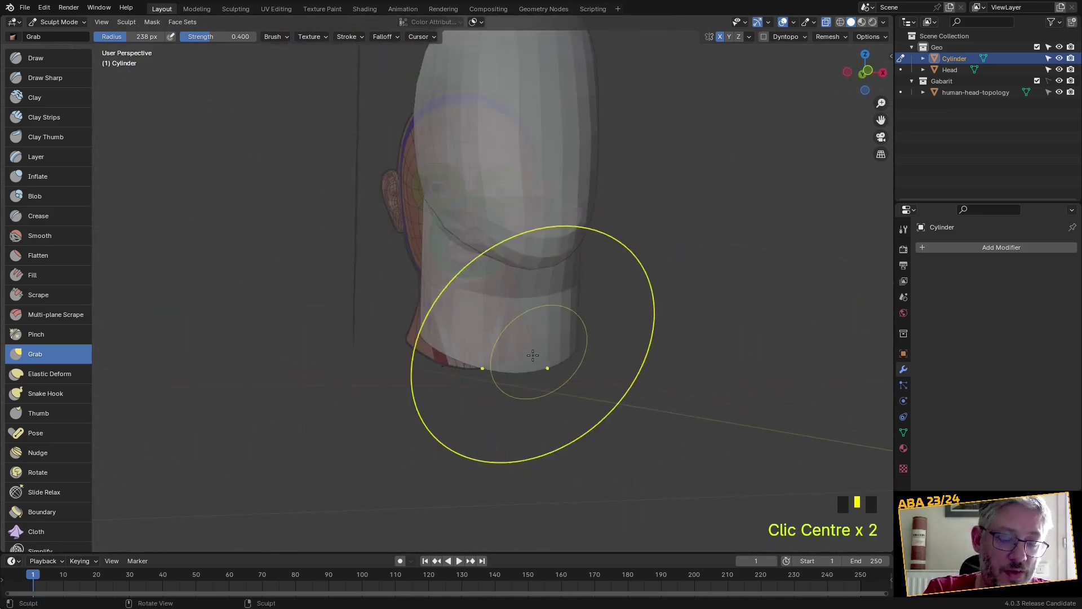
pyautogui.press('KP_1')
pyautogui.scroll(3, 420, 259)
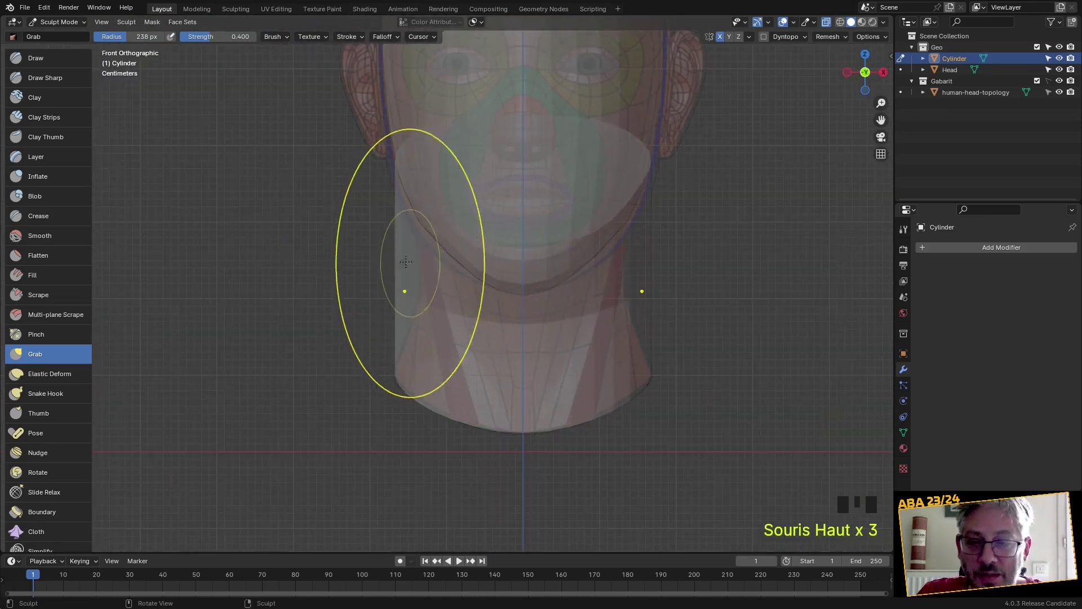
pyautogui.scroll(3, 372, 276)
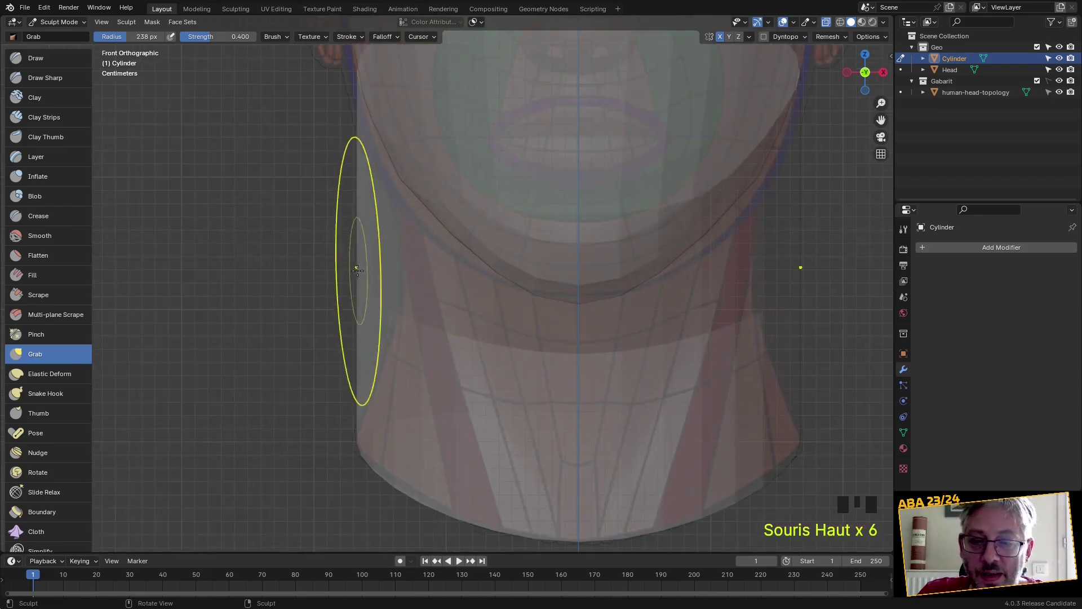
pyautogui.moveTo(358, 267); pyautogui.dragTo(427, 293)
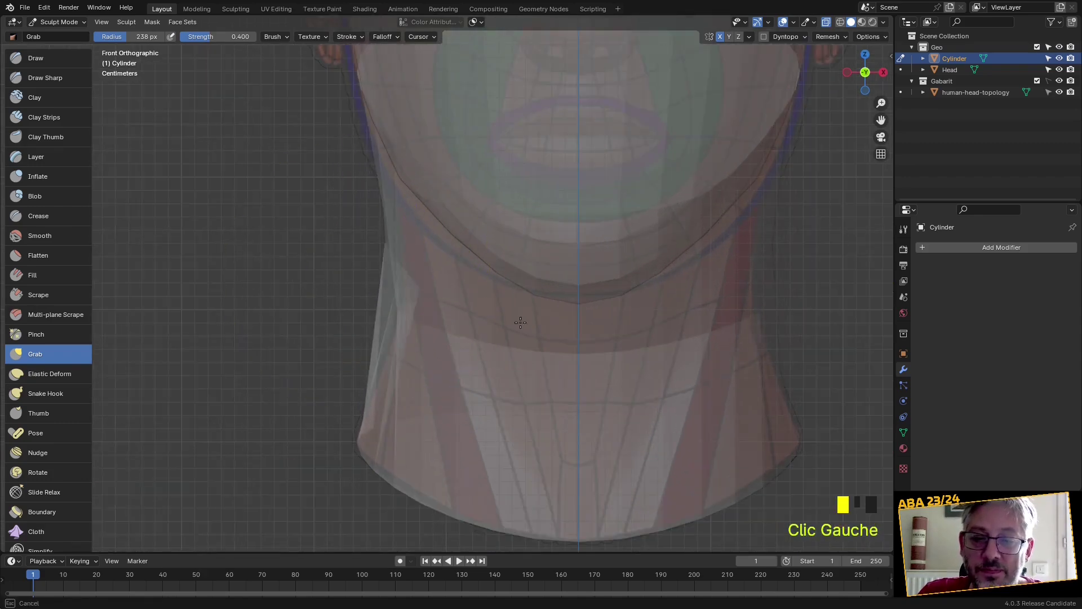
pyautogui.moveTo(786, 295); pyautogui.dragTo(751, 309)
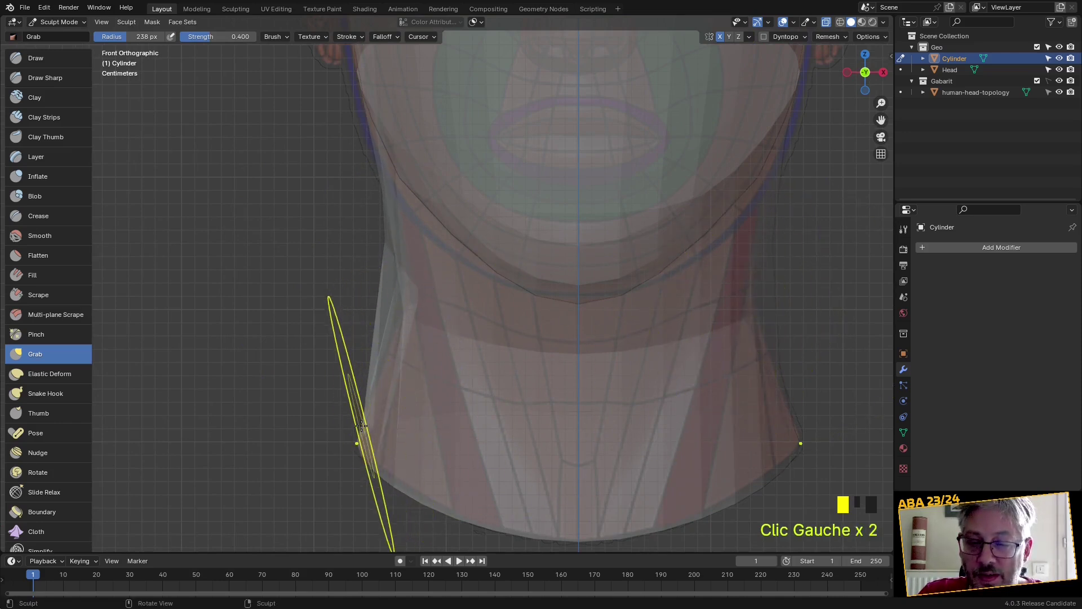
pyautogui.moveTo(373, 430); pyautogui.dragTo(367, 392)
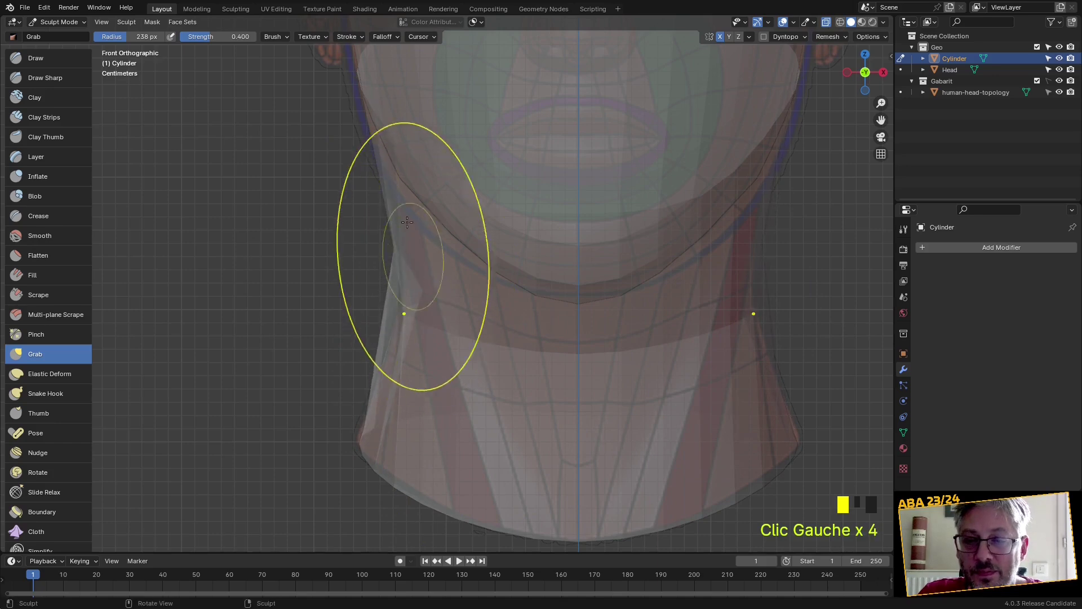
pyautogui.moveTo(395, 129); pyautogui.dragTo(384, 282)
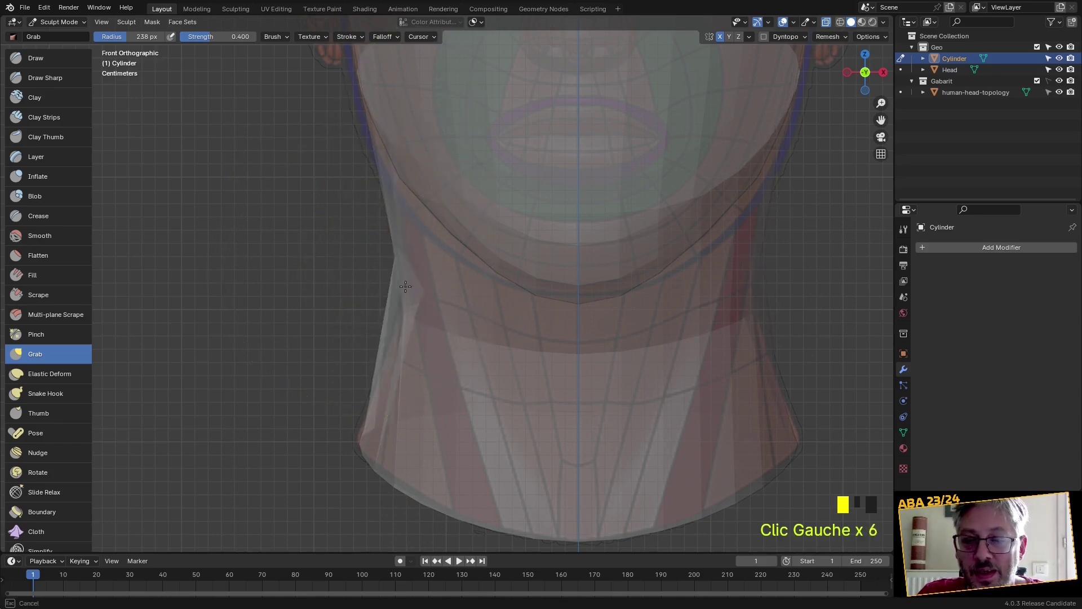
# Adjust the neck and head junction with Grab from an angled view and turn off X-ray
pyautogui.scroll(-5, 410, 369)
pyautogui.moveTo(387, 387)
pyautogui.mouseDown(button='middle')
pyautogui.moveTo(500, 372)
pyautogui.moveTo(438, 403)
pyautogui.moveTo(551, 350)
pyautogui.moveTo(567, 361)
pyautogui.moveTo(587, 242)
pyautogui.mouseUp(button='middle')
pyautogui.scroll(2, 556, 140)
pyautogui.moveTo(556, 140); pyautogui.dragTo(589, 157)
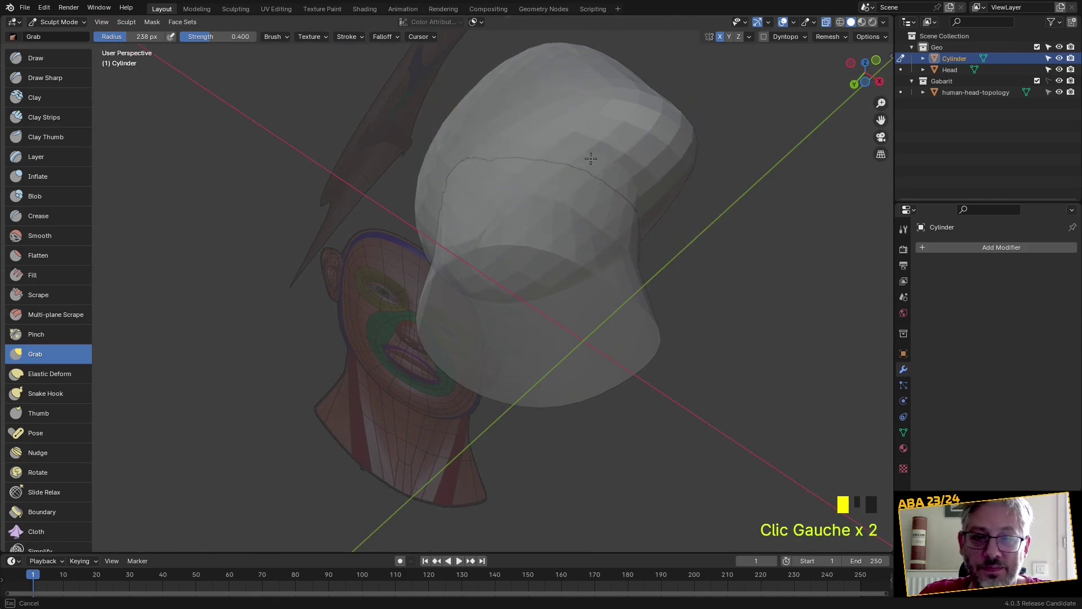
pyautogui.hotkey('alt', 'z')
# Refine the neck's volume with symmetric Grab strokes from several angles around the cylinder
pyautogui.moveTo(592, 155)
pyautogui.mouseDown(button='middle')
pyautogui.moveTo(527, 242)
pyautogui.moveTo(456, 261)
pyautogui.moveTo(442, 270)
pyautogui.moveTo(450, 281)
pyautogui.moveTo(370, 193)
pyautogui.moveTo(390, 267)
pyautogui.moveTo(495, 244)
pyautogui.moveTo(466, 271)
pyautogui.moveTo(453, 254)
pyautogui.mouseUp(button='middle')
pyautogui.moveTo(449, 194); pyautogui.dragTo(505, 201)
pyautogui.moveTo(505, 201)
pyautogui.mouseDown(button='middle')
pyautogui.moveTo(575, 200)
pyautogui.moveTo(564, 214)
pyautogui.moveTo(733, 279)
pyautogui.mouseUp(button='middle')
pyautogui.scroll(3, 459, 327)
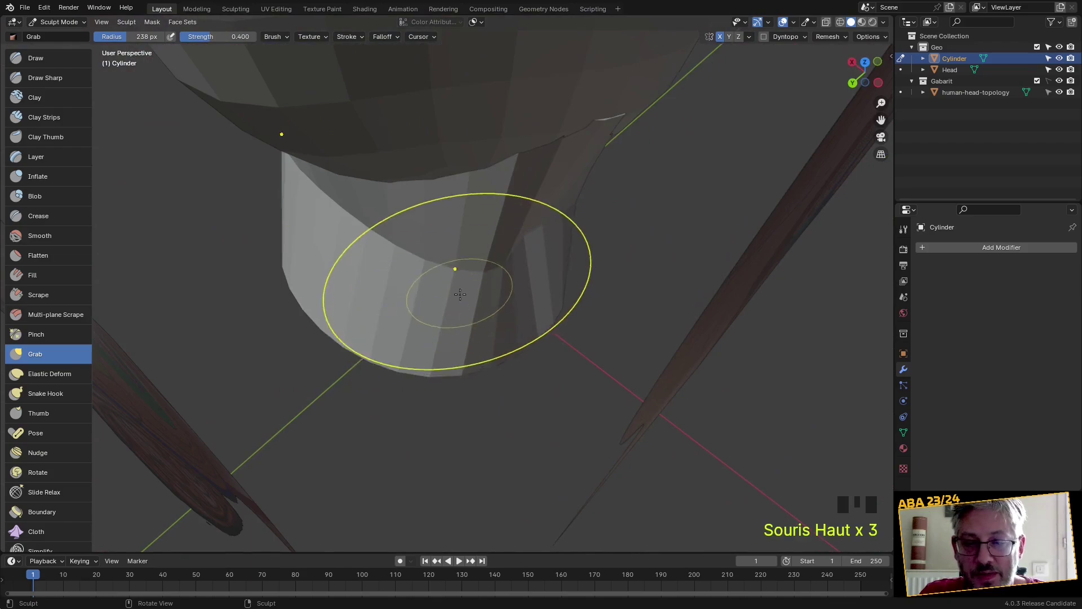
pyautogui.moveTo(444, 251); pyautogui.dragTo(442, 248)
pyautogui.moveTo(479, 241)
pyautogui.mouseDown(button='middle')
pyautogui.moveTo(491, 239)
pyautogui.moveTo(426, 181)
pyautogui.moveTo(605, 95)
pyautogui.moveTo(570, 212)
pyautogui.moveTo(701, 269)
pyautogui.mouseUp(button='middle')
pyautogui.scroll(-1, 570, 212)
pyautogui.moveTo(440, 220); pyautogui.dragTo(481, 254)
pyautogui.moveTo(481, 254); pyautogui.dragTo(408, 314, button='middle')
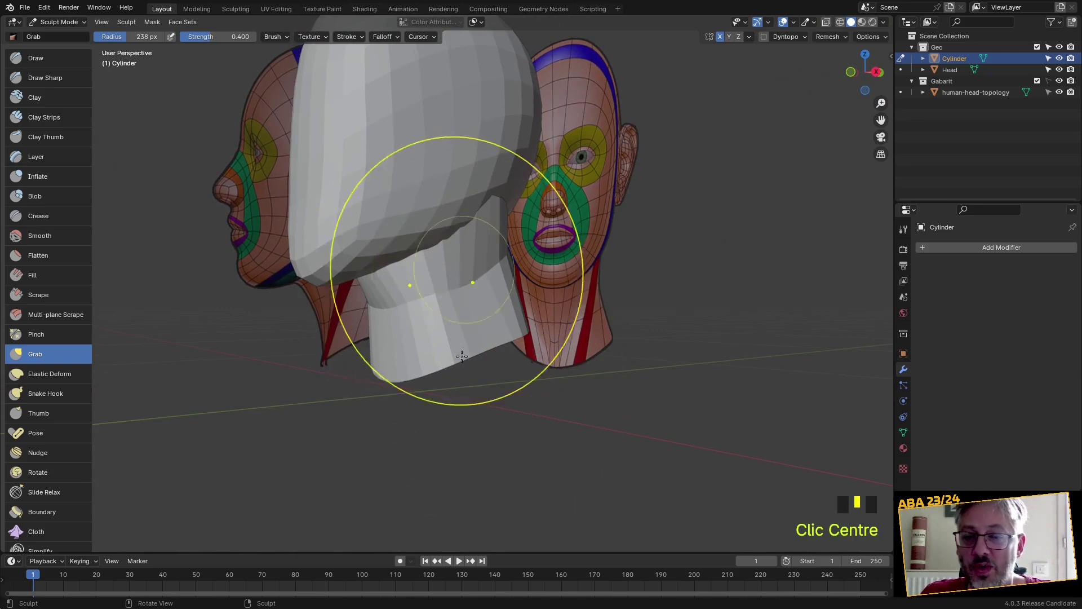
# Return the neck cylinder to Object Mode
pyautogui.click(56, 22)
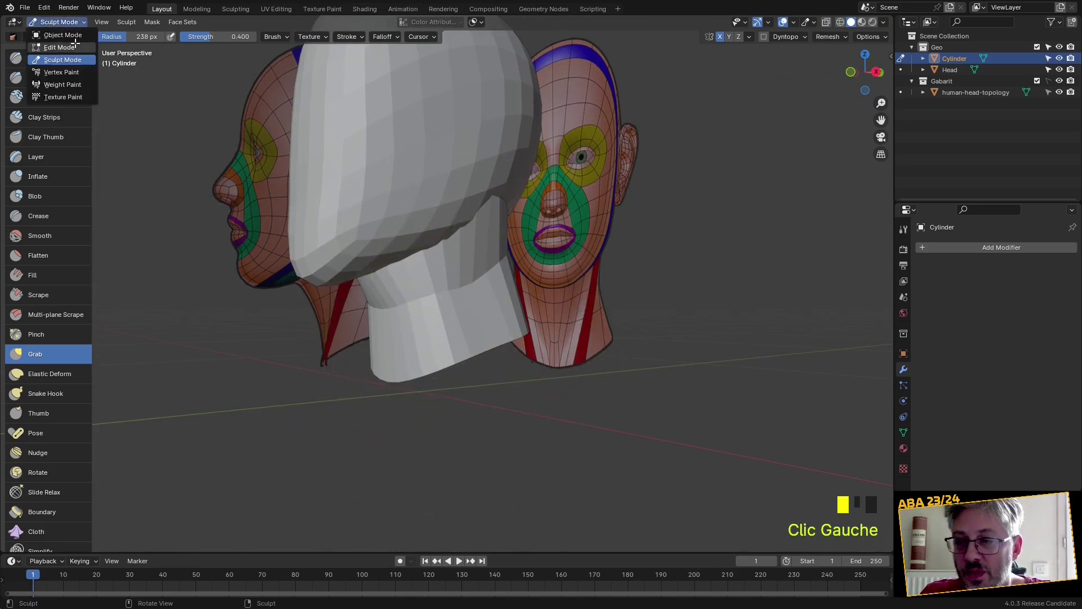
pyautogui.click(57, 45)
pyautogui.click(64, 22)
pyautogui.click(68, 36)
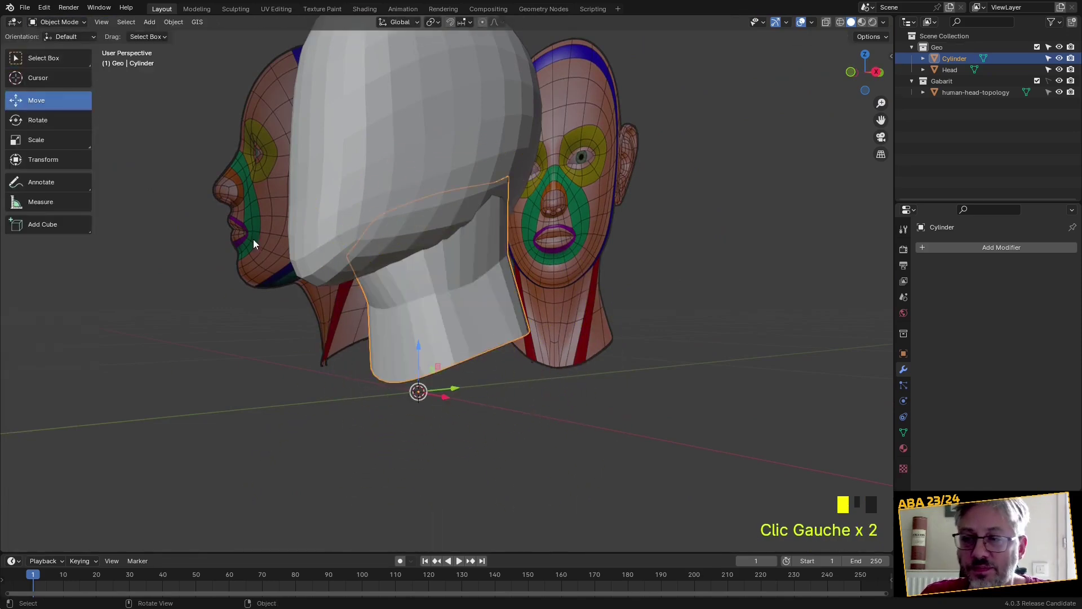
# Join the neck cylinder into the Head object, keeping the head as the active mesh
pyautogui.scroll(-4, 452, 426)
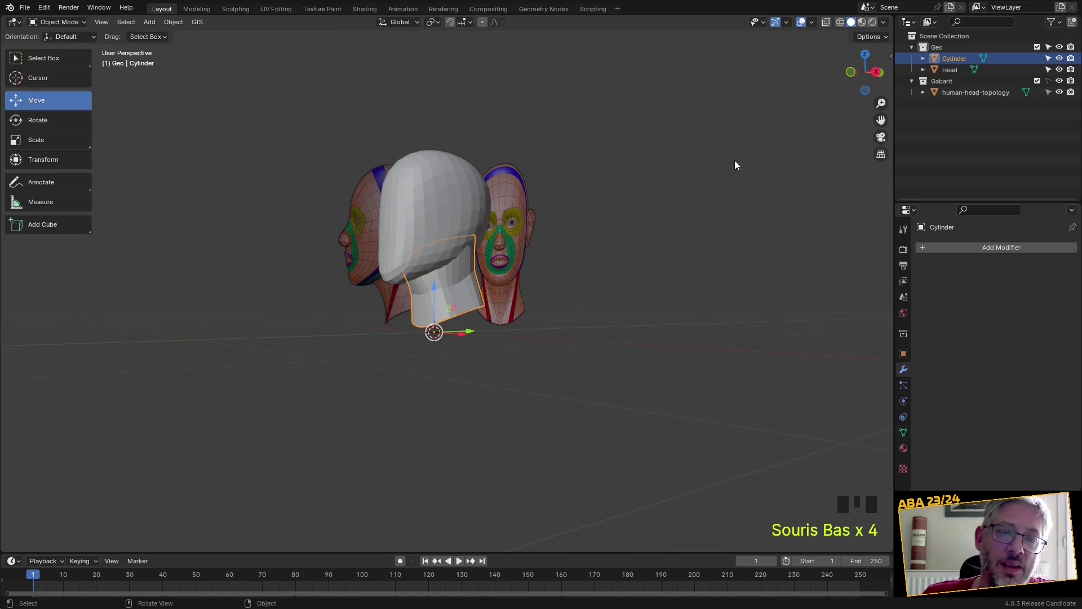
pyautogui.click(552, 353)
pyautogui.click(458, 303)
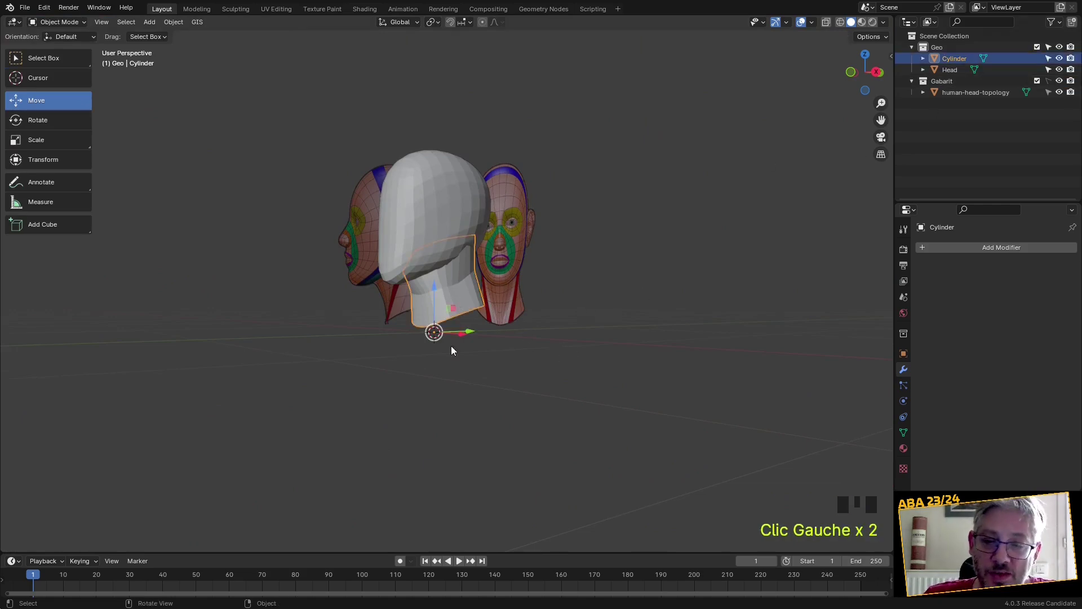
pyautogui.keyDown('shift'); pyautogui.click(450, 217); pyautogui.keyUp('shift')
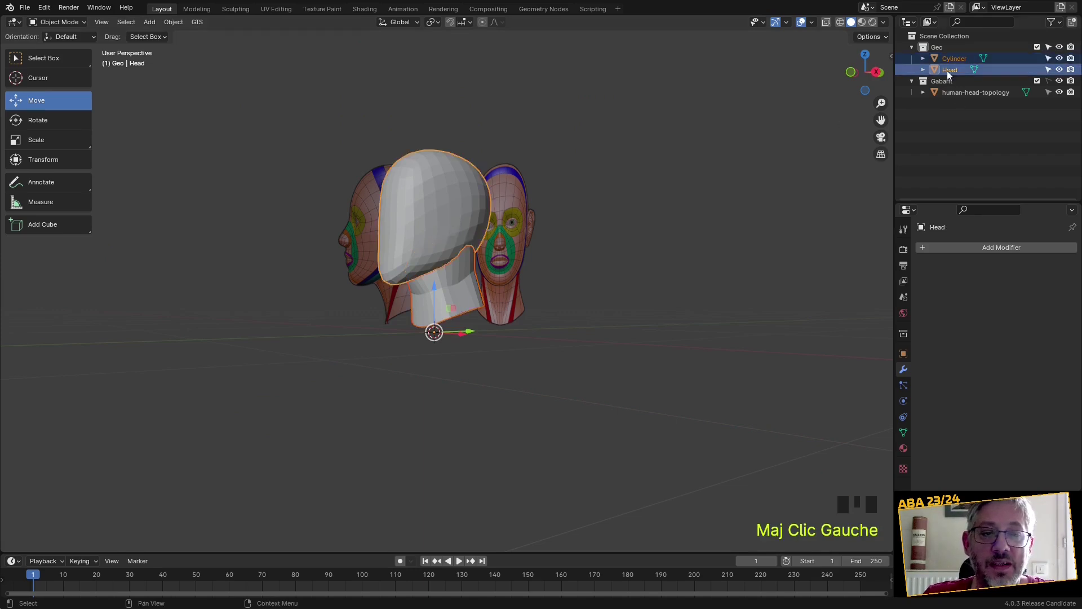
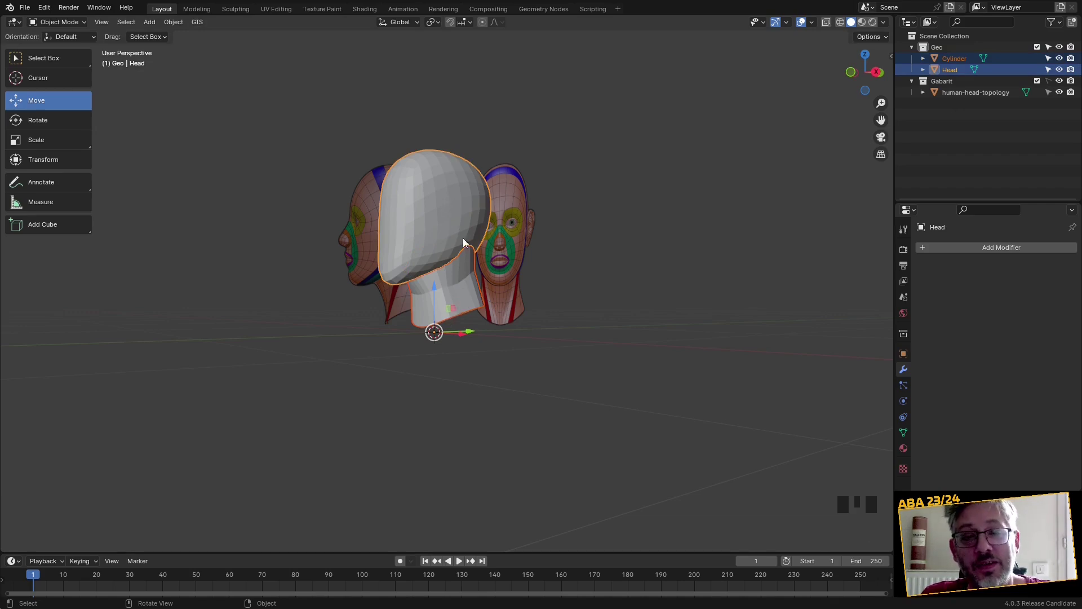
pyautogui.rightClick(554, 246)
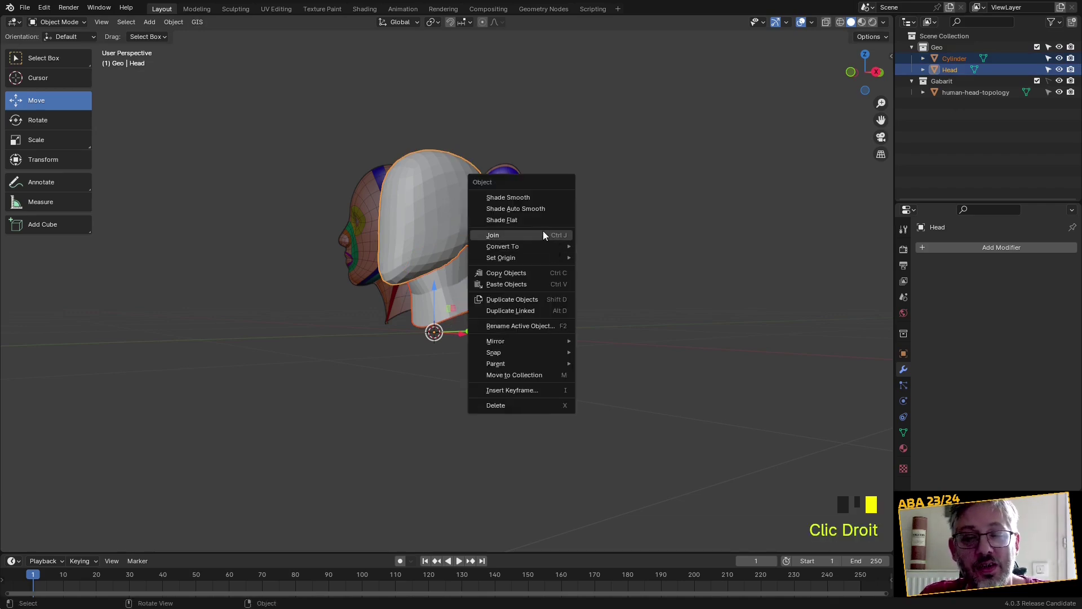
pyautogui.click(543, 235)
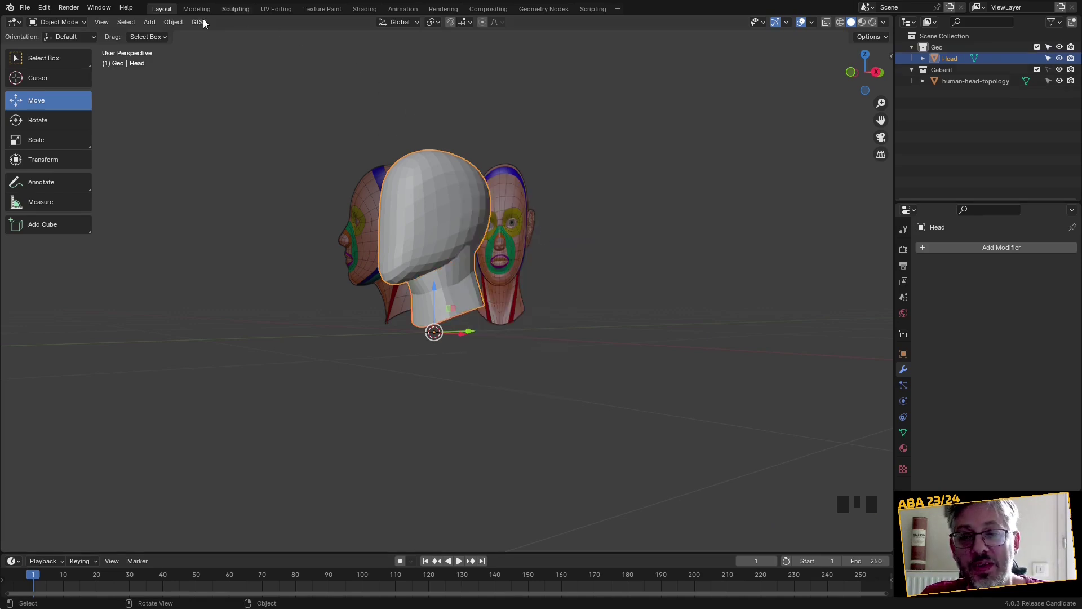
pyautogui.click(169, 22)
pyautogui.click(651, 188)
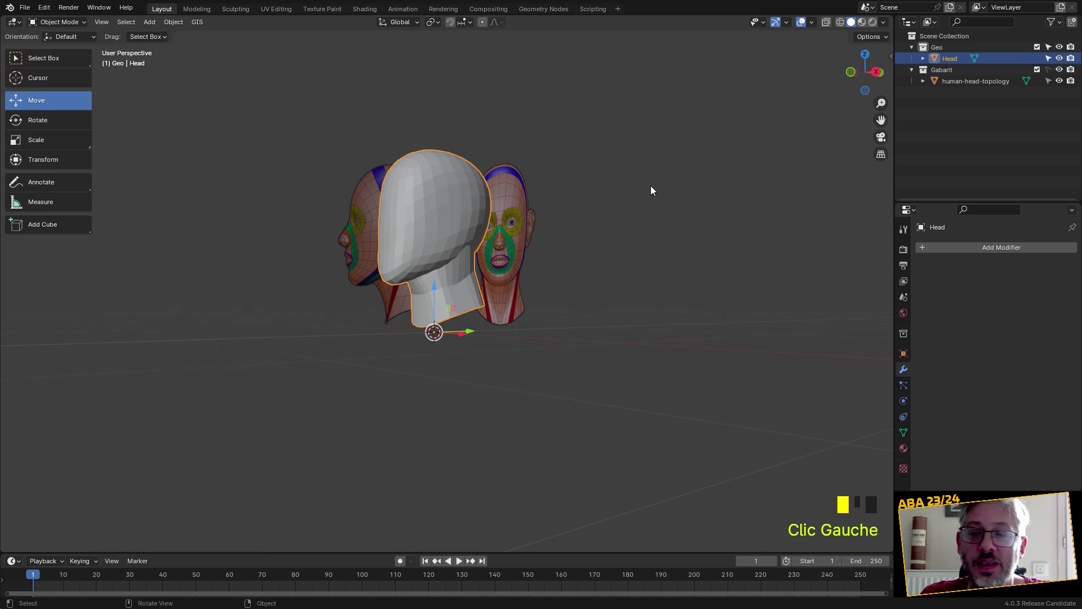
# Save the file and switch the joined Head mesh to Sculpt Mode
pyautogui.moveTo(410, 338)
pyautogui.mouseDown(button='middle')
pyautogui.moveTo(482, 348)
pyautogui.moveTo(380, 351)
pyautogui.moveTo(394, 353)
pyautogui.mouseUp(button='middle')
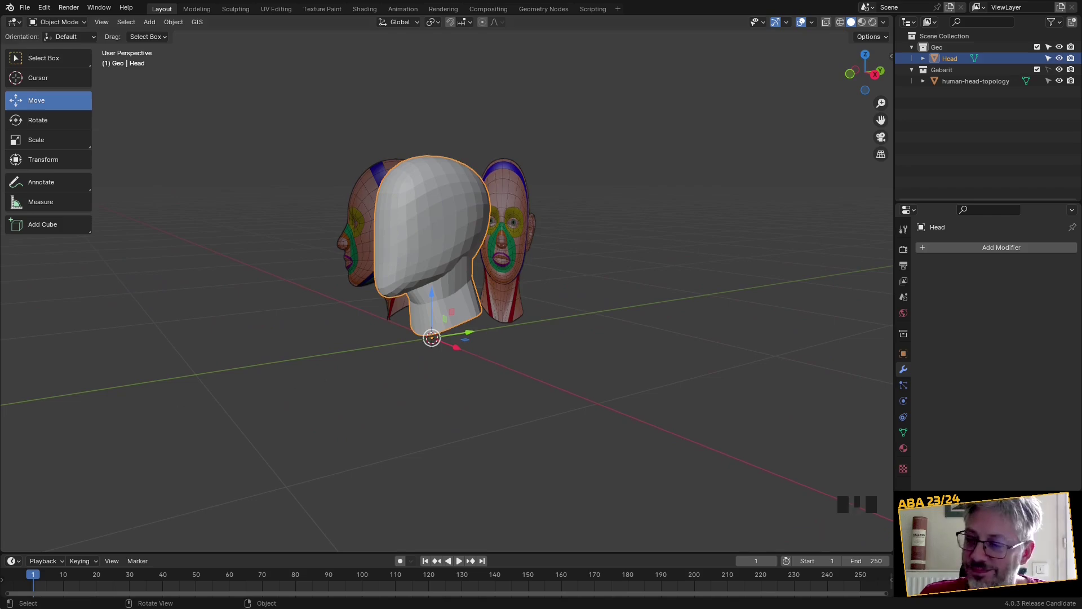
pyautogui.keyDown('ctrl'); pyautogui.moveTo(5, 394); pyautogui.dragTo(7, 452, button='middle'); pyautogui.keyUp('ctrl')
pyautogui.moveTo(608, 281); pyautogui.dragTo(556, 328, button='middle')
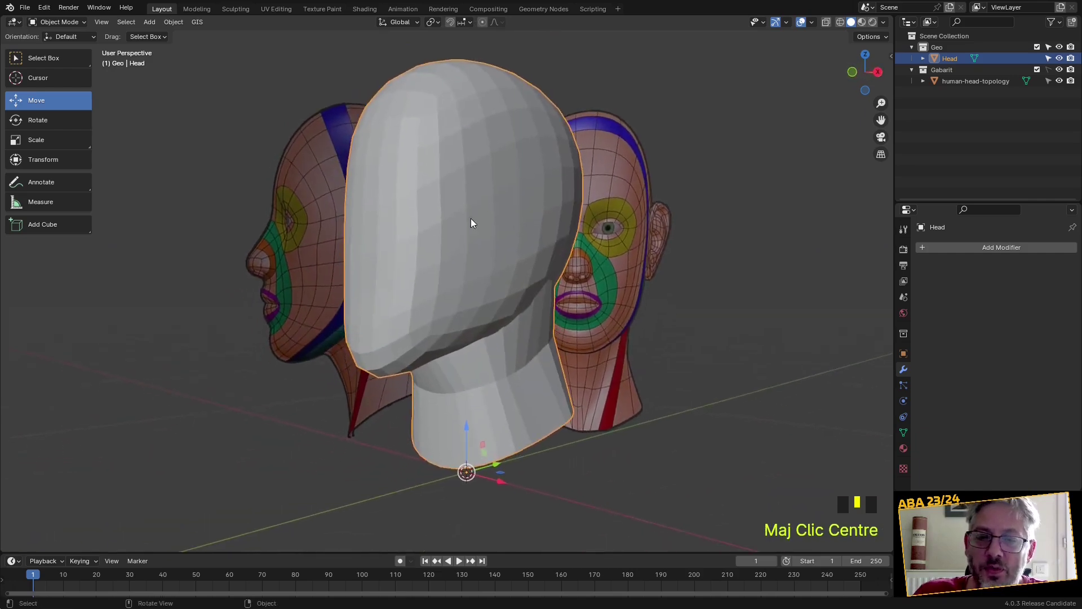
pyautogui.hotkey('ctrl', 's')
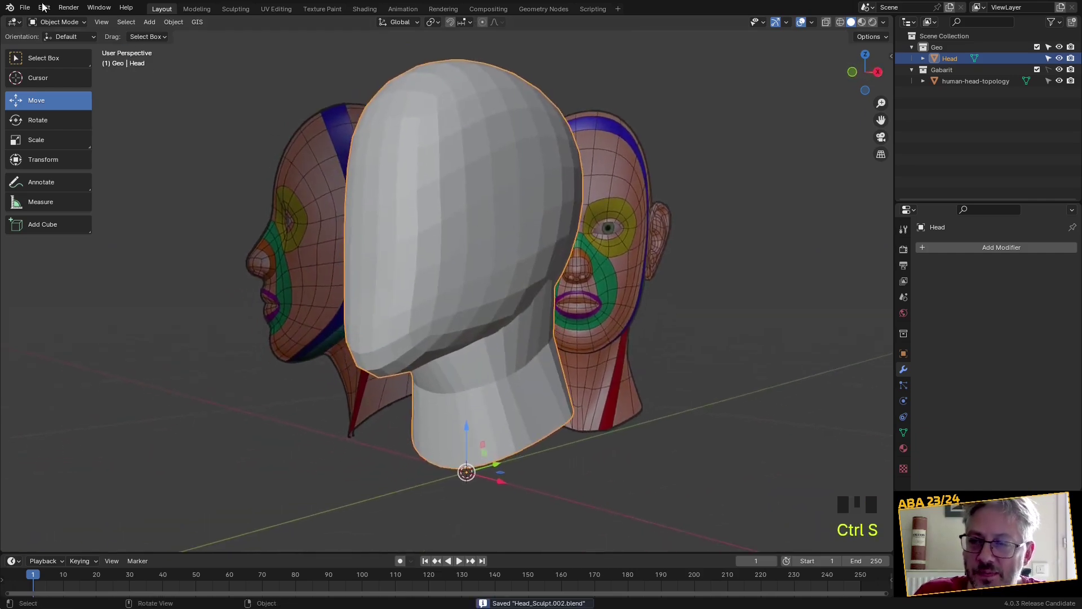
pyautogui.click(58, 23)
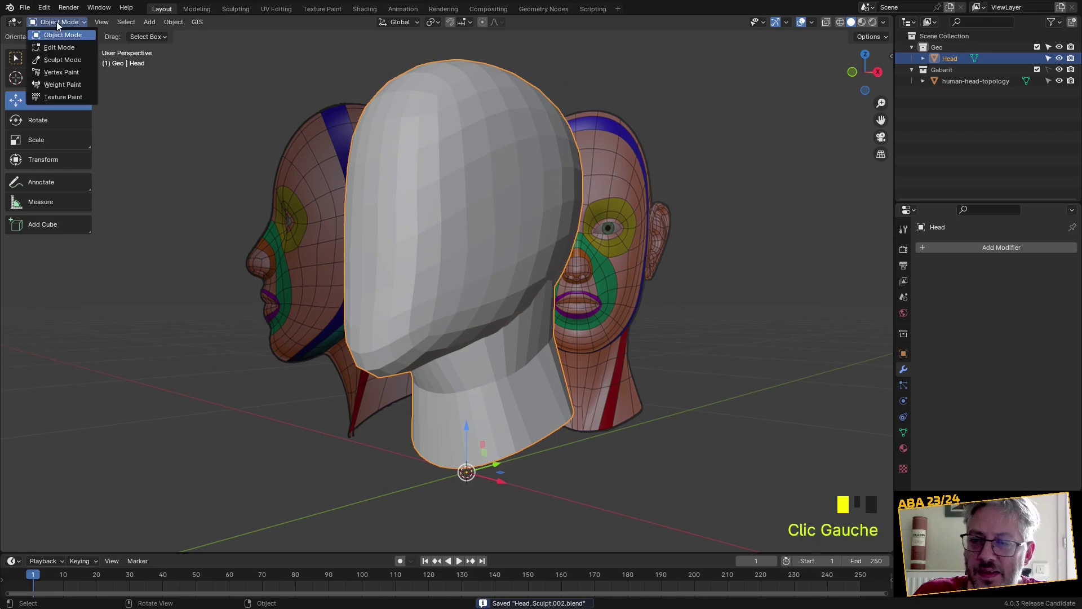
pyautogui.click(62, 60)
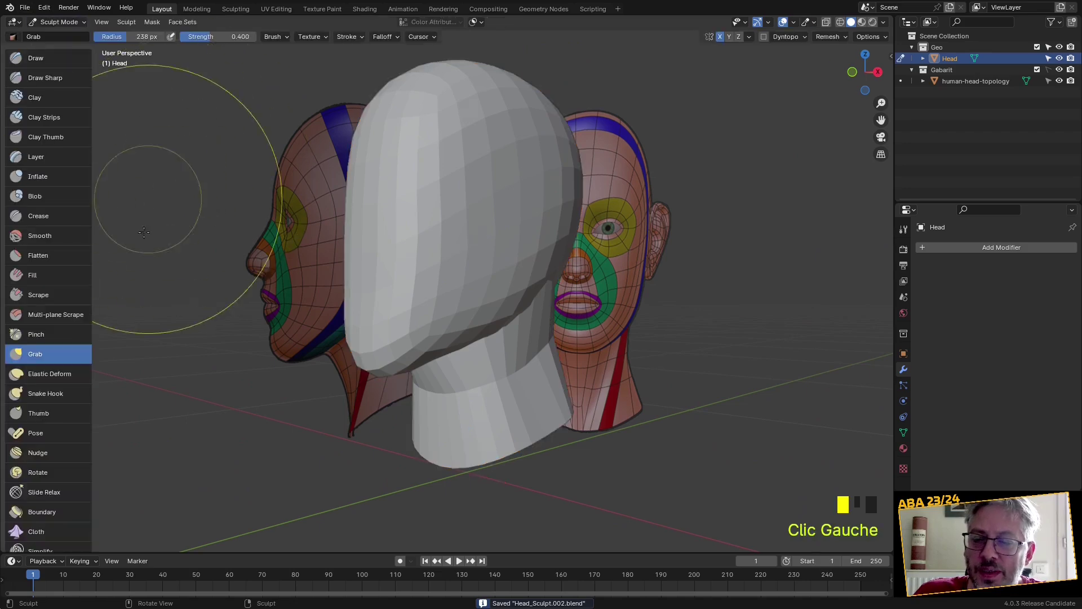
# Examine the junction between the head and the neck from several angles
pyautogui.moveTo(447, 302)
pyautogui.mouseDown(button='middle')
pyautogui.moveTo(488, 264)
pyautogui.moveTo(471, 331)
pyautogui.mouseUp(button='middle')
pyautogui.scroll(2, 467, 307)
pyautogui.moveTo(473, 308); pyautogui.dragTo(445, 272)
pyautogui.moveTo(445, 272); pyautogui.dragTo(452, 278, button='middle')
pyautogui.moveTo(451, 277); pyautogui.dragTo(479, 246)
pyautogui.moveTo(479, 247)
pyautogui.mouseDown(button='middle')
pyautogui.moveTo(703, 275)
pyautogui.moveTo(398, 284)
pyautogui.mouseUp(button='middle')
pyautogui.scroll(-4, 398, 284)
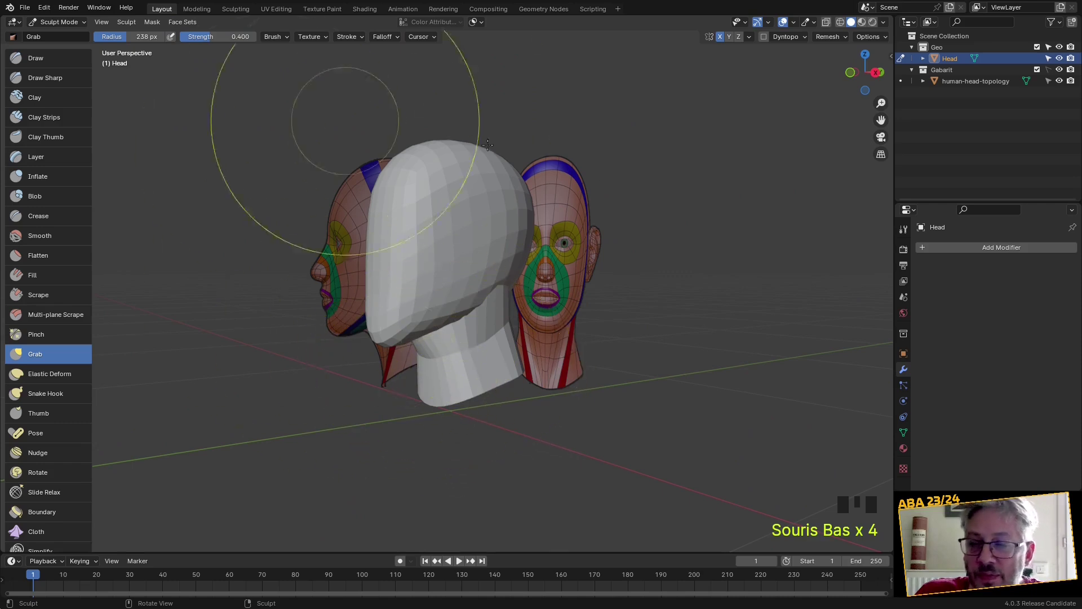
# Check the Remesh options and toggle the viewport's tool settings bar off and back on
pyautogui.click(829, 36)
pyautogui.click(828, 37)
pyautogui.click(829, 36)
pyautogui.click(828, 37)
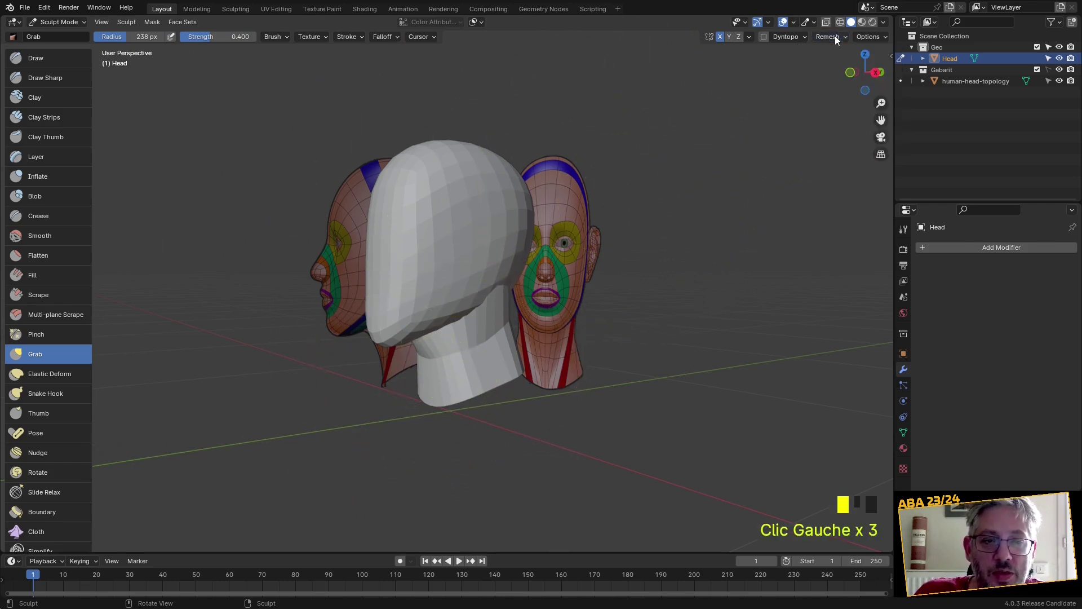
pyautogui.click(97, 24)
pyautogui.click(128, 57)
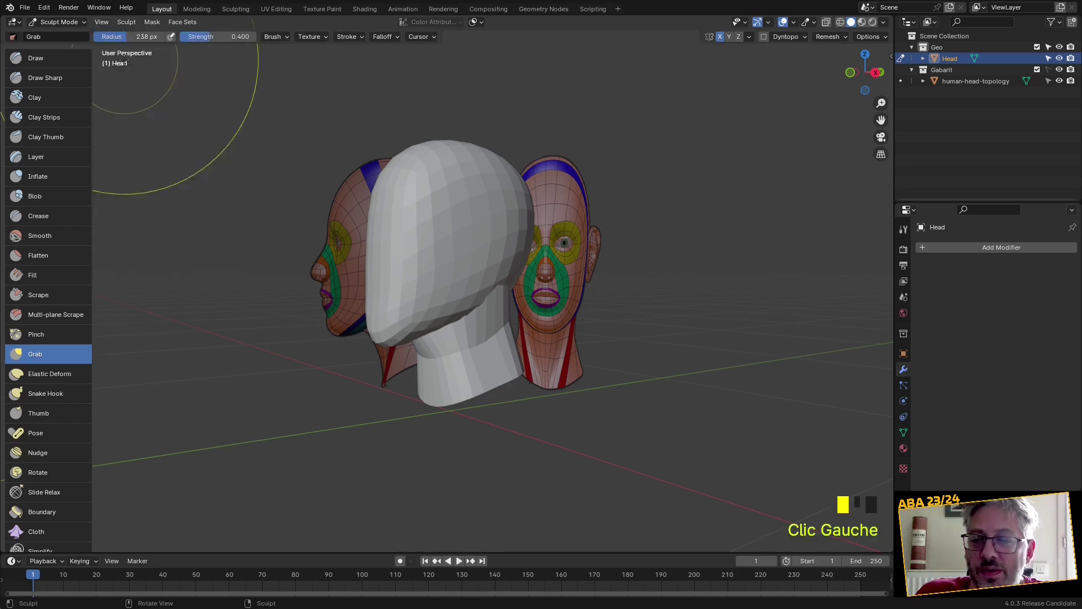
pyautogui.click(102, 22)
pyautogui.click(129, 58)
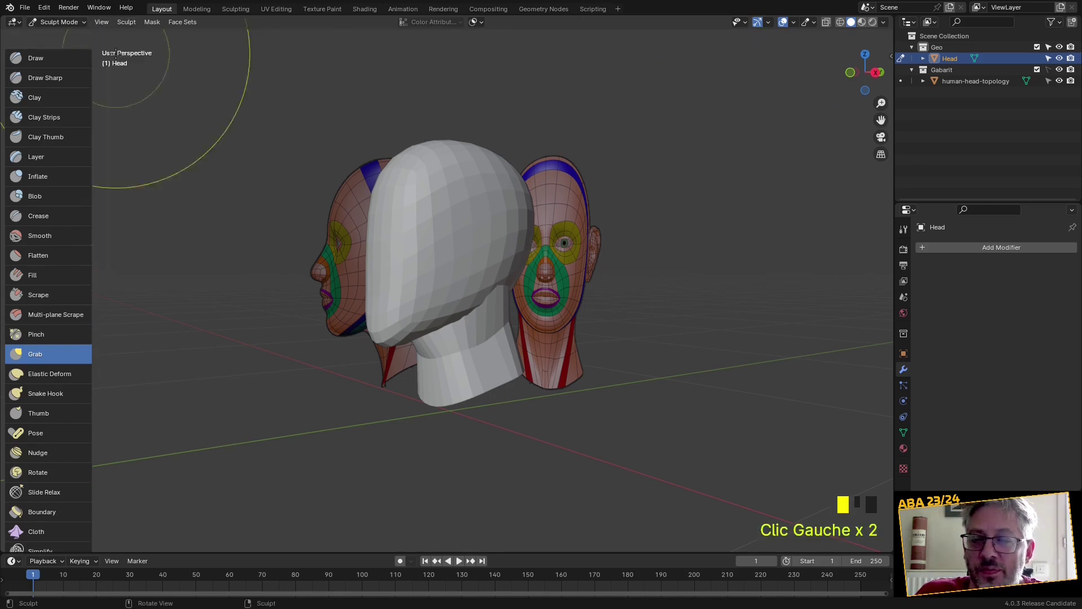
# Review the Grab brush settings in the sidebar and the properties editor, and hide the sidebar
pyautogui.click(891, 57)
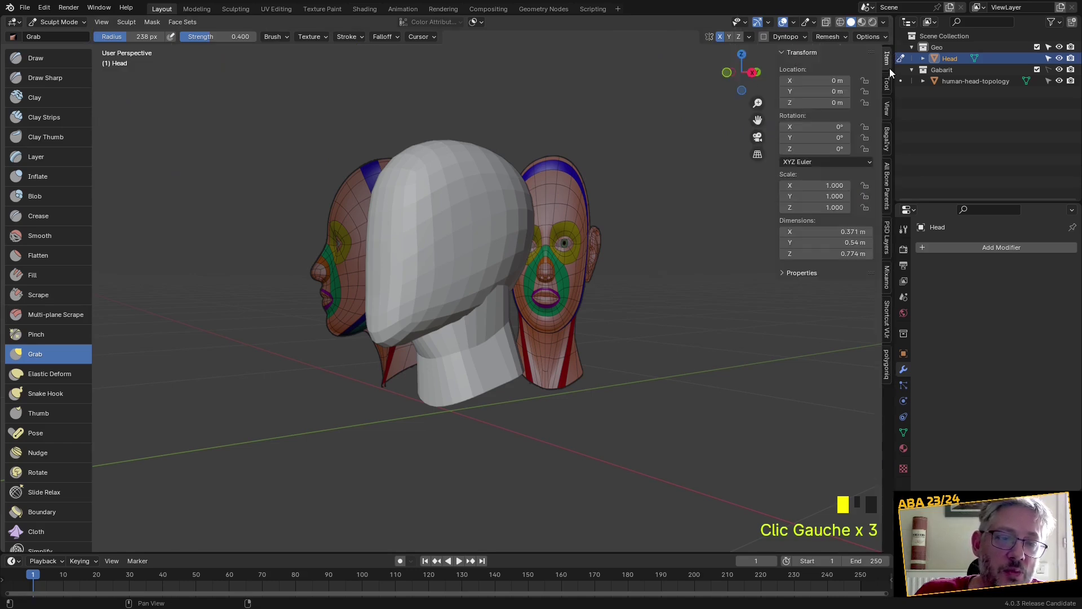
pyautogui.click(884, 87)
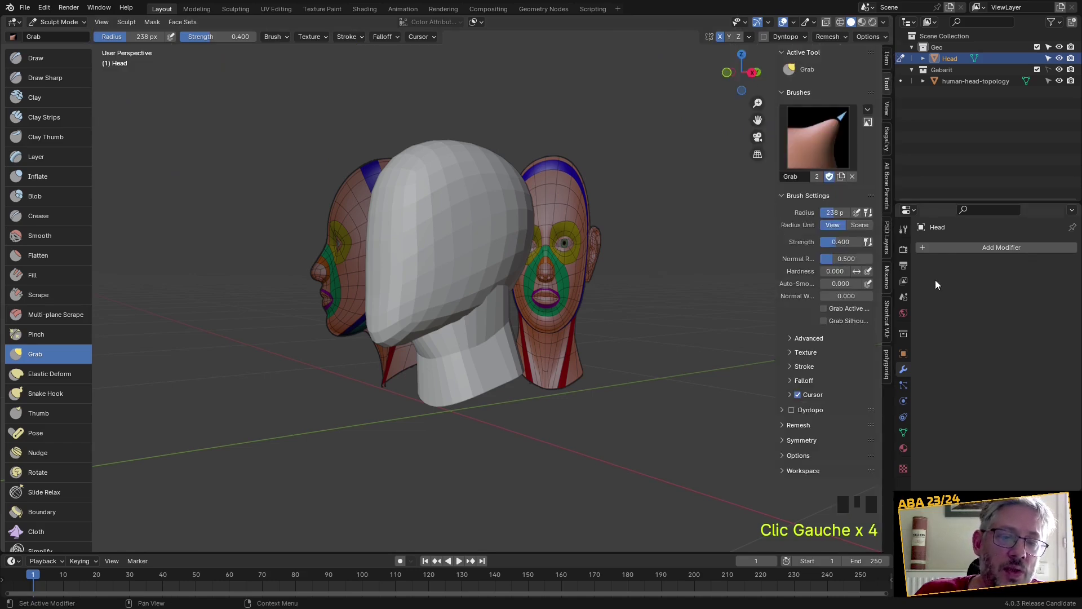
pyautogui.click(904, 231)
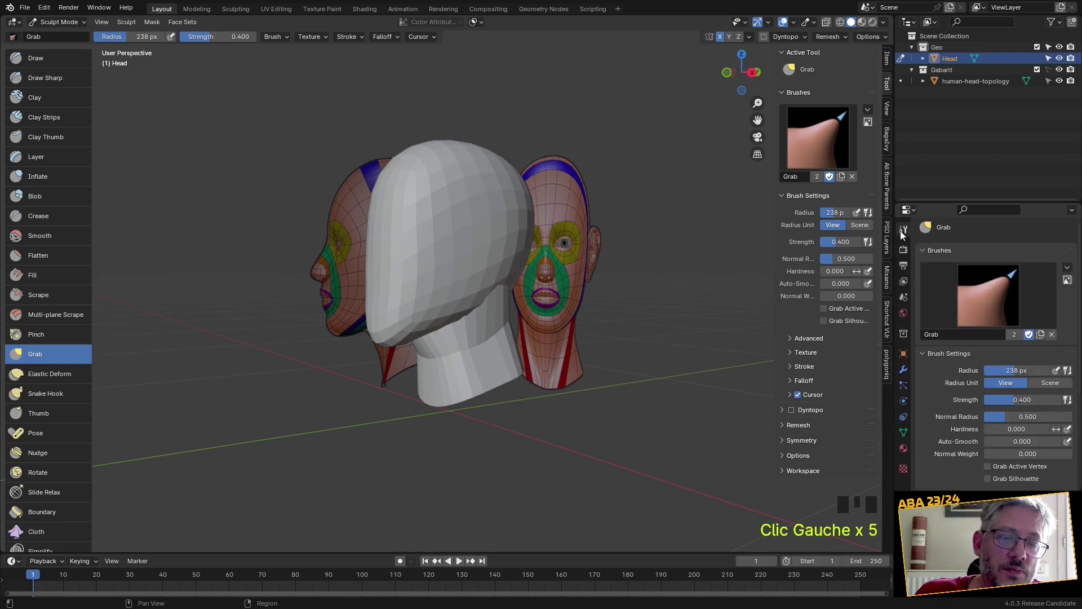
pyautogui.click(904, 355)
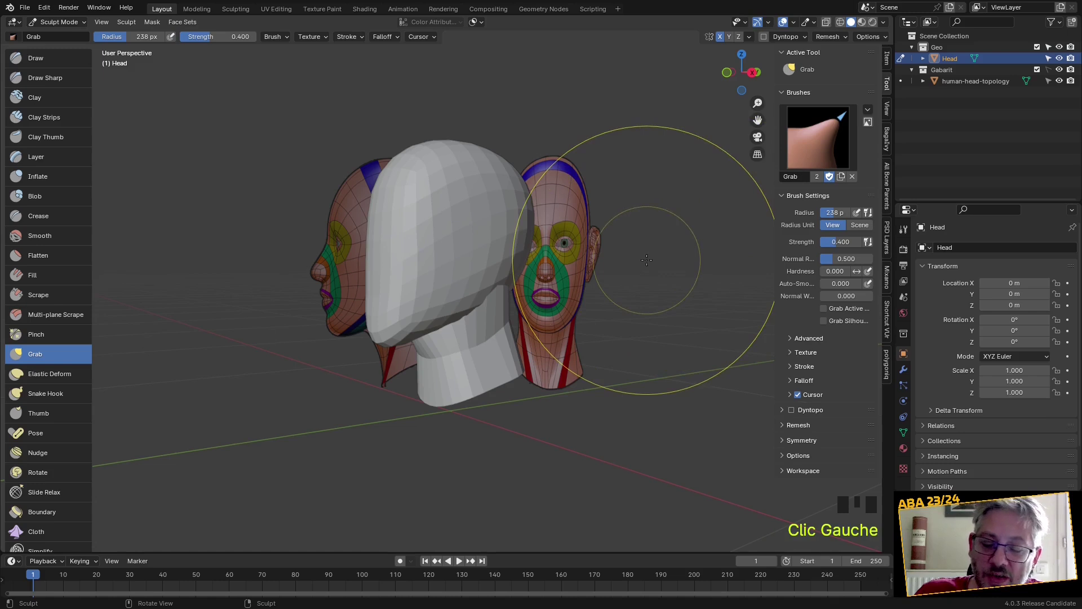
pyautogui.press('n')
pyautogui.press('n')
pyautogui.press('n')
pyautogui.press('n')
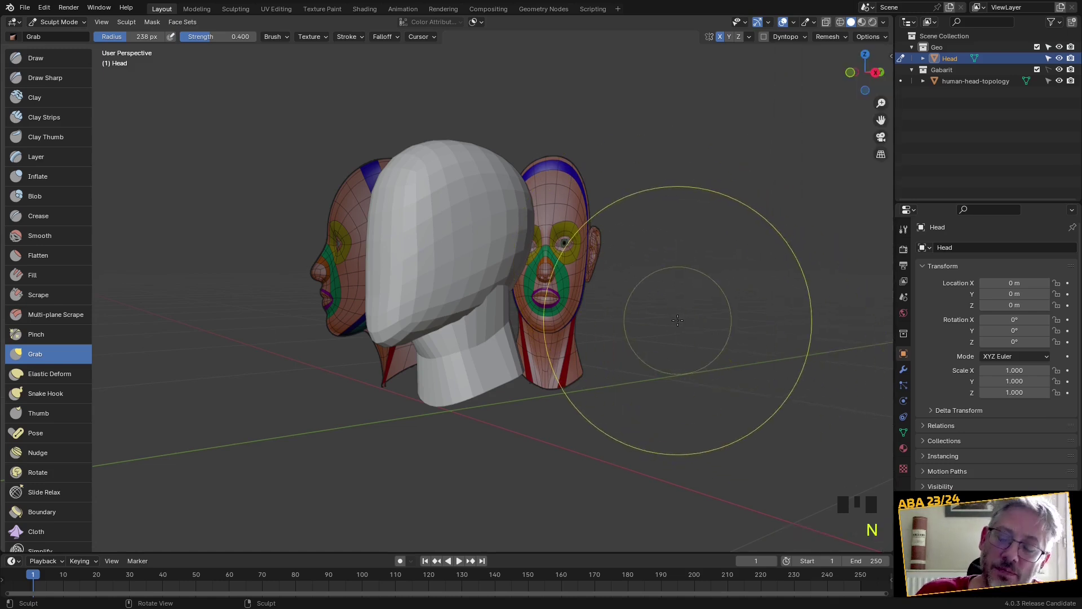
# Try a voxel remesh of the joined head at 0.1 m and undo it
pyautogui.moveTo(677, 320)
pyautogui.keyDown('shift'); pyautogui.mouseDown(button='middle')
pyautogui.moveTo(684, 289)
pyautogui.moveTo(672, 304)
pyautogui.moveTo(648, 242)
pyautogui.mouseUp(button='middle'); pyautogui.keyUp('shift')
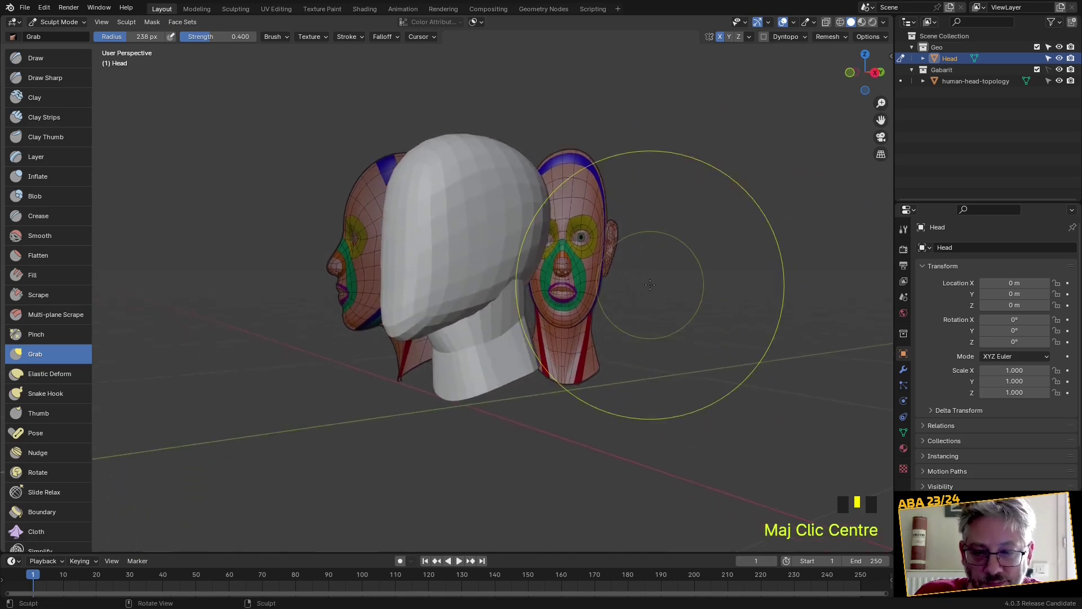
pyautogui.click(843, 38)
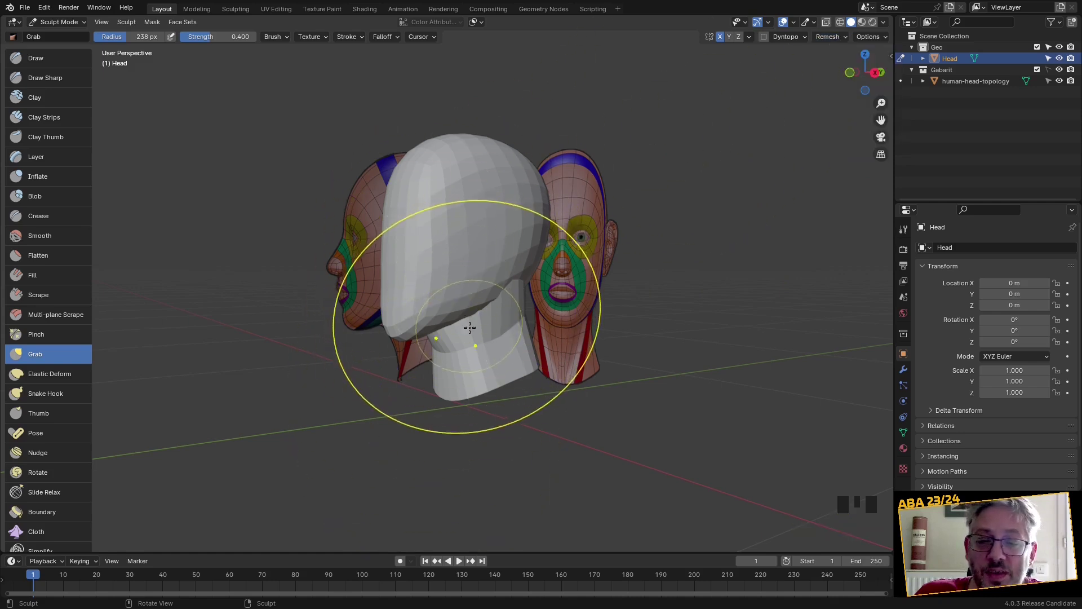
pyautogui.moveTo(477, 332)
pyautogui.mouseDown()
pyautogui.moveTo(449, 252)
pyautogui.moveTo(435, 310)
pyautogui.moveTo(496, 283)
pyautogui.mouseUp()
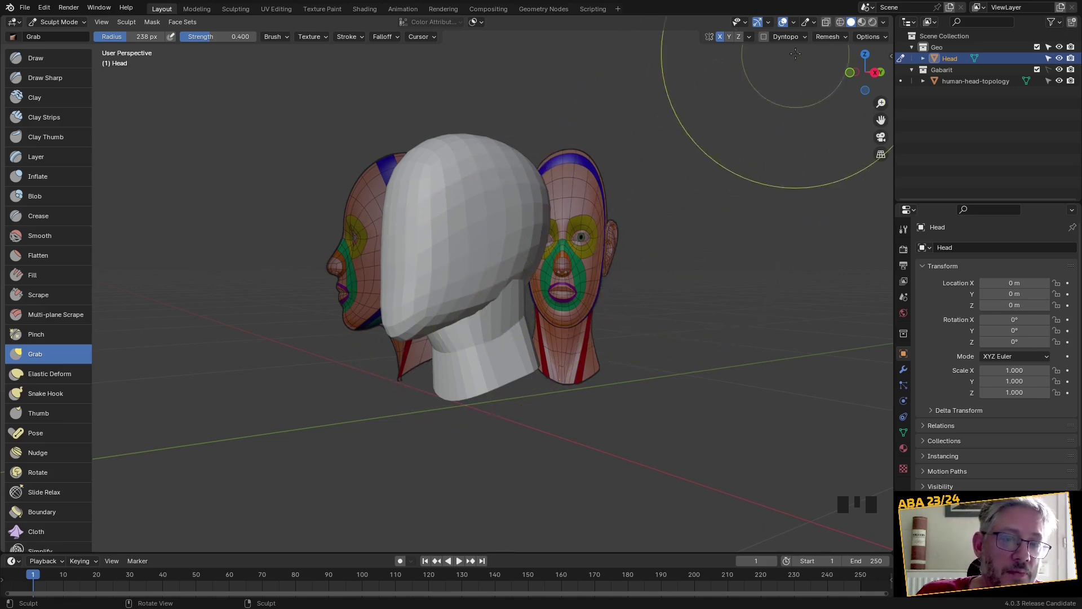
pyautogui.click(837, 38)
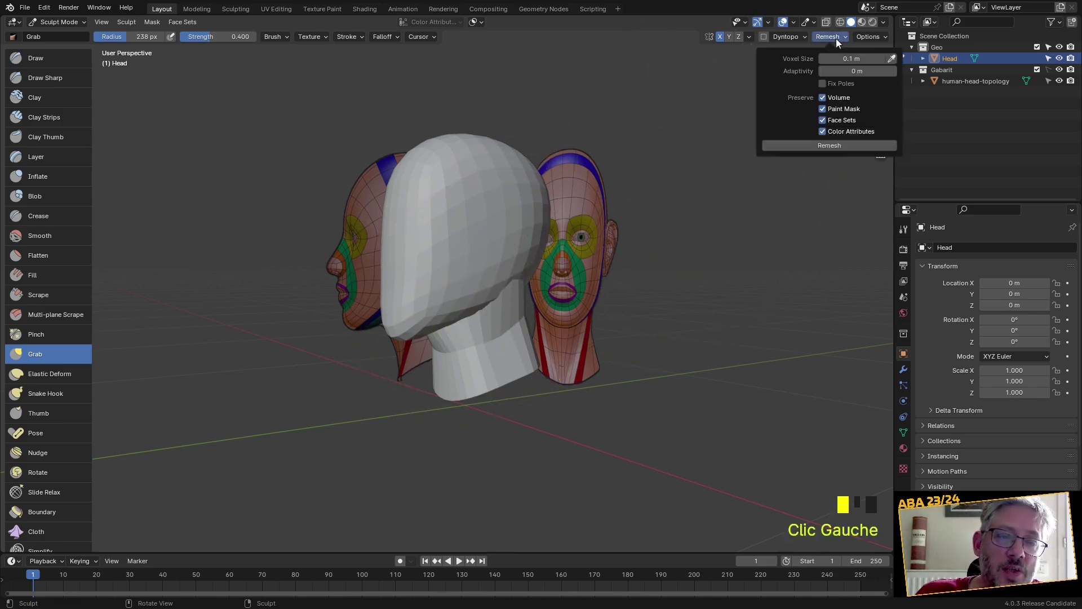
pyautogui.click(813, 144)
pyautogui.moveTo(640, 302); pyautogui.dragTo(558, 383, button='middle')
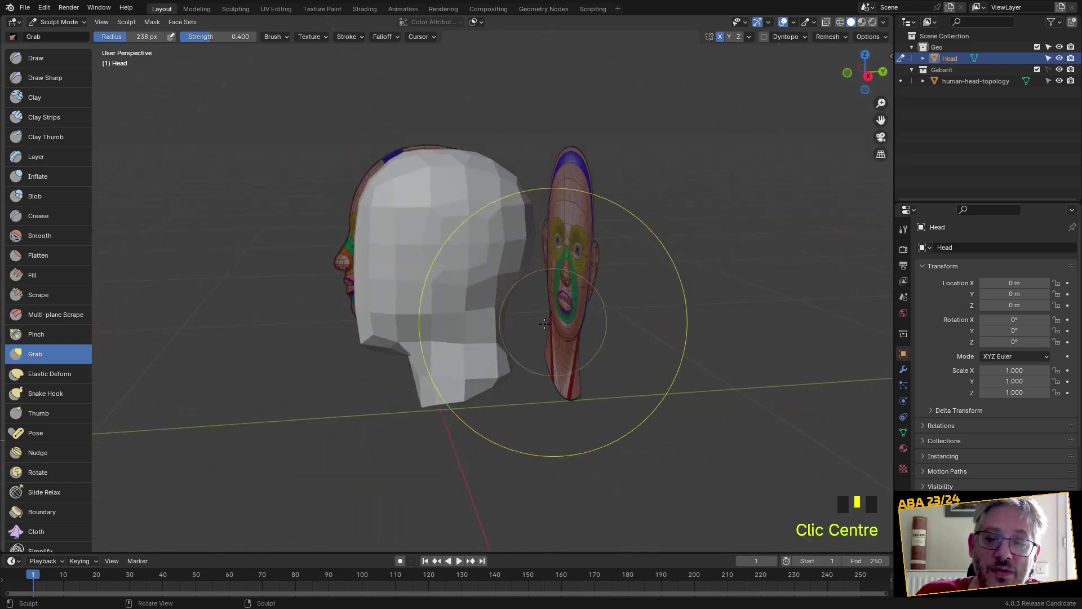
pyautogui.scroll(2, 544, 323)
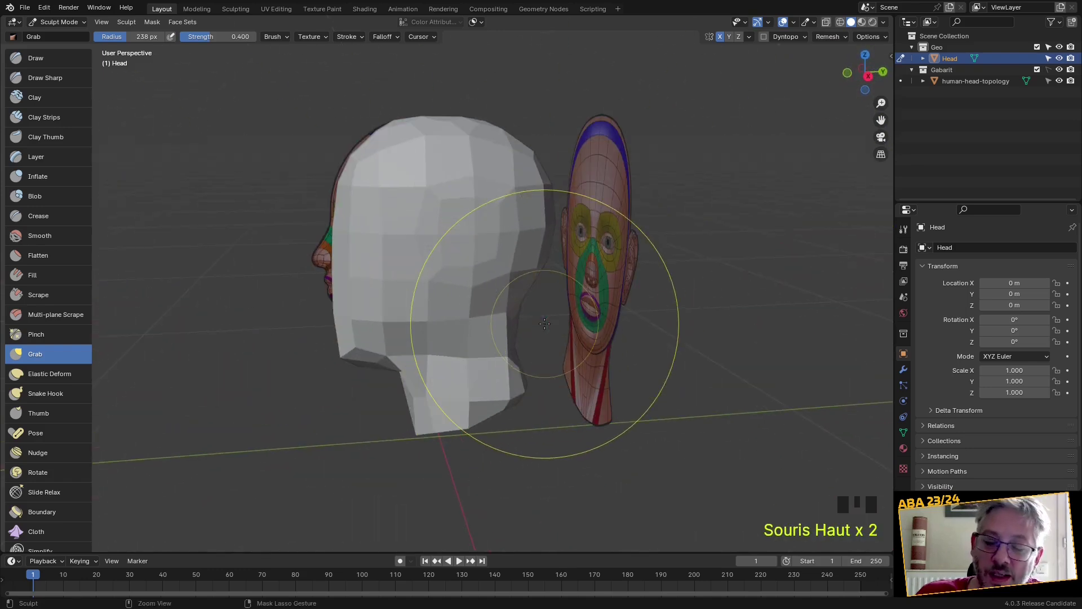
pyautogui.hotkey('ctrl', 'z')
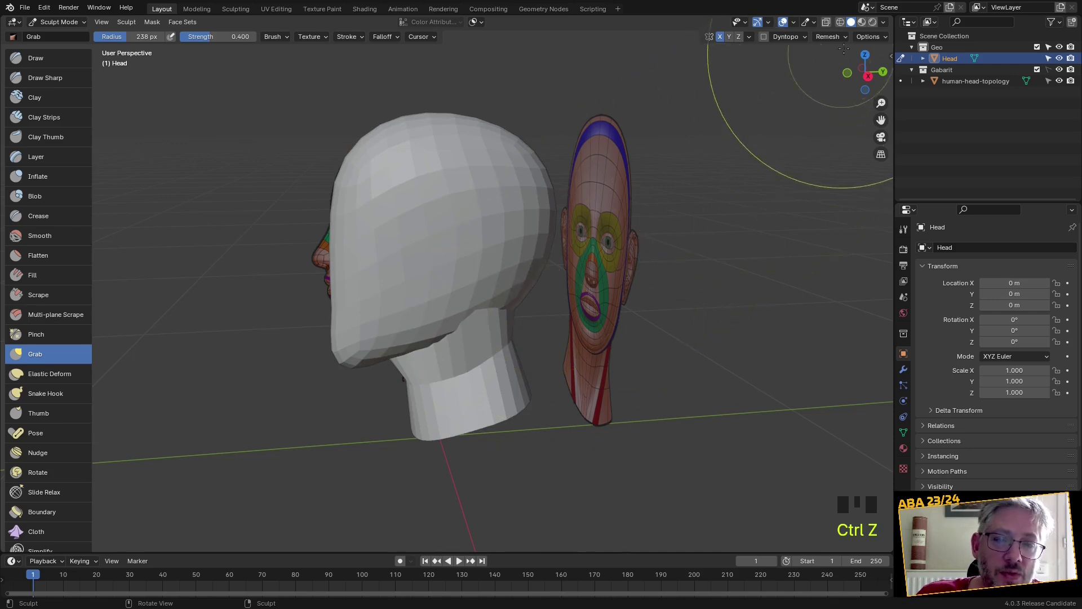
# Sample the Remesh voxel size from the mesh near the jaw, picking up 0.03822 m
pyautogui.click(845, 37)
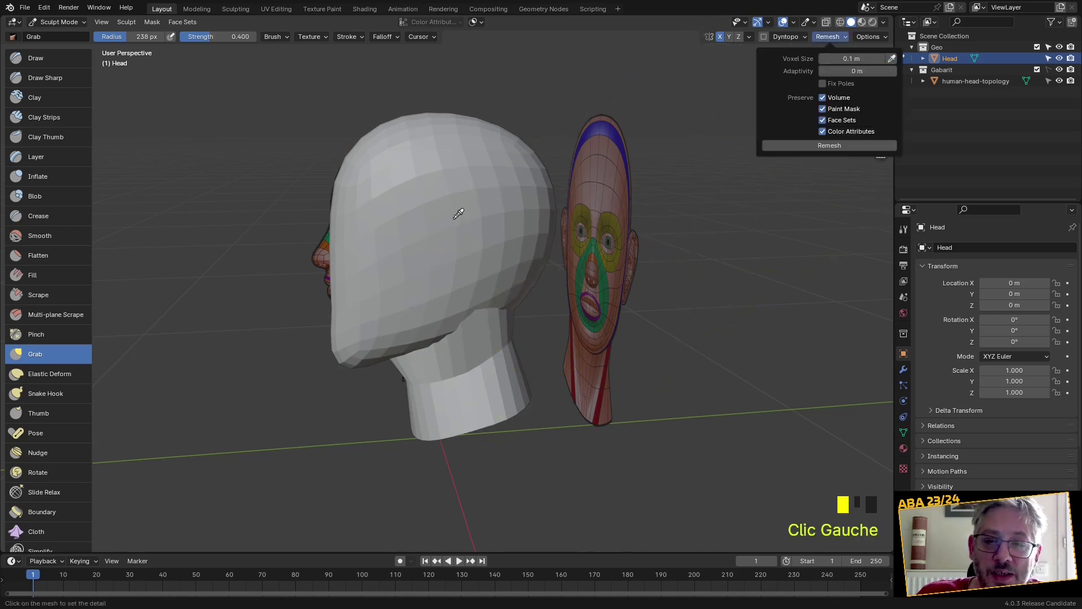
pyautogui.click(372, 337)
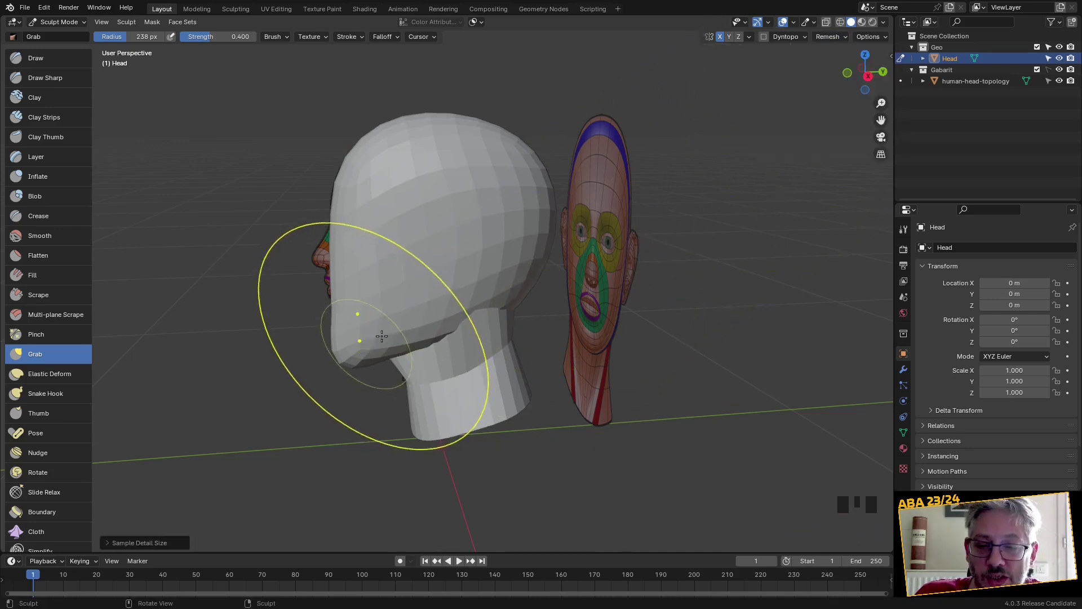
pyautogui.moveTo(372, 339)
pyautogui.mouseDown(button='middle')
pyautogui.moveTo(394, 369)
pyautogui.moveTo(473, 361)
pyautogui.moveTo(430, 332)
pyautogui.moveTo(490, 271)
pyautogui.mouseUp(button='middle')
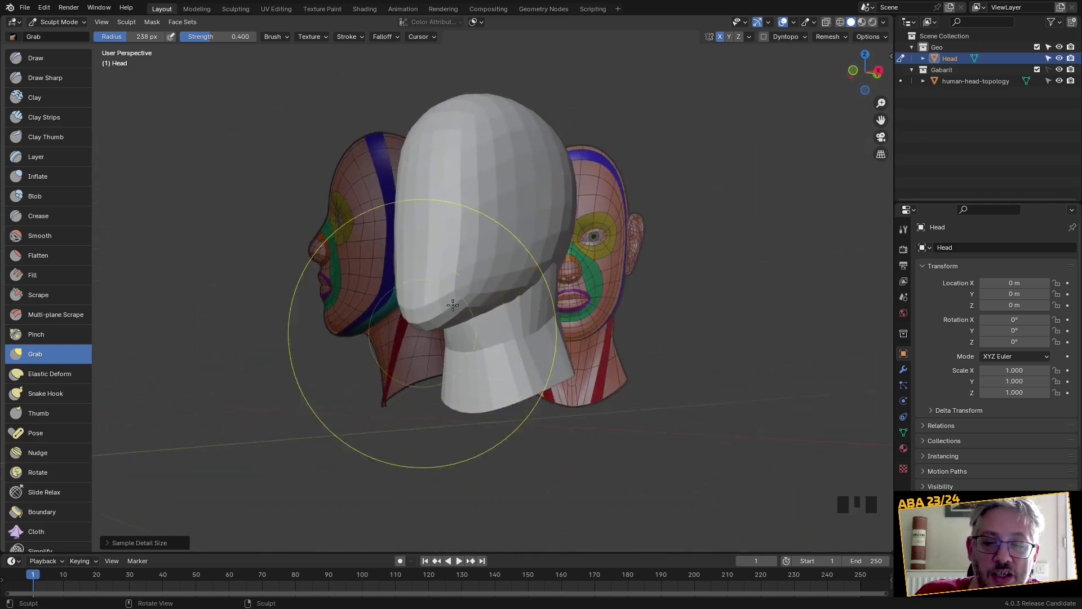
pyautogui.click(840, 37)
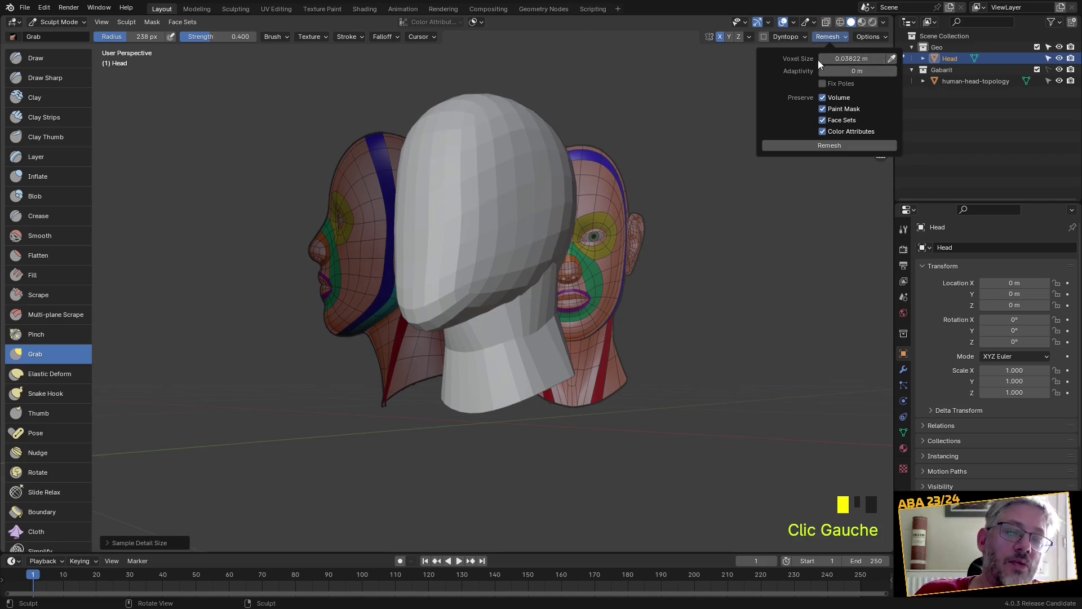
# Remesh the head and neck into one continuous surface with the 0.03822 m voxel size
pyautogui.scroll(-2, 480, 235)
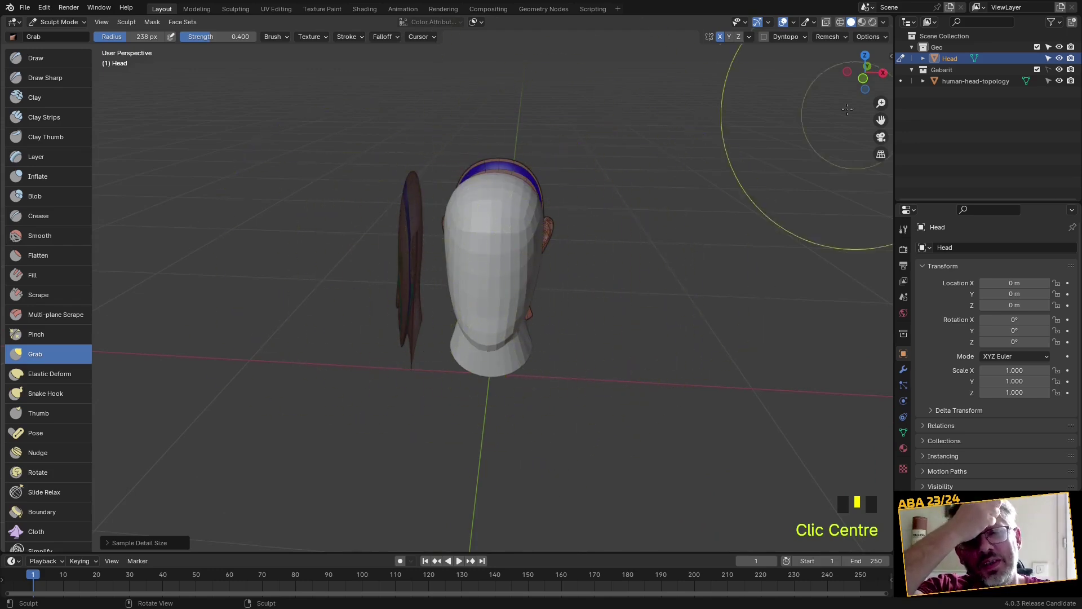
pyautogui.click(837, 38)
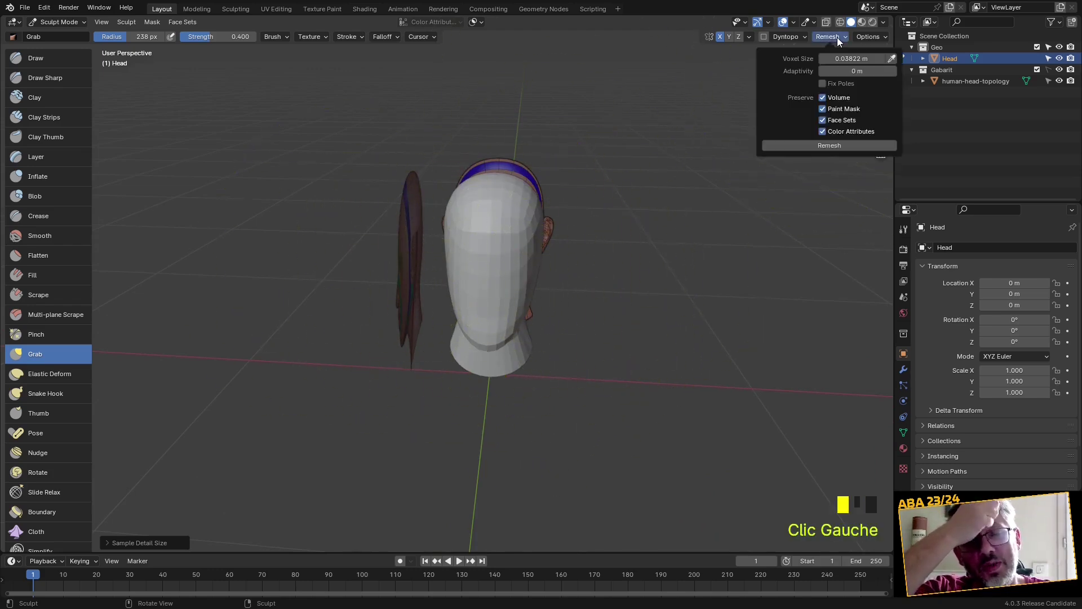
pyautogui.click(825, 145)
pyautogui.scroll(4, 678, 308)
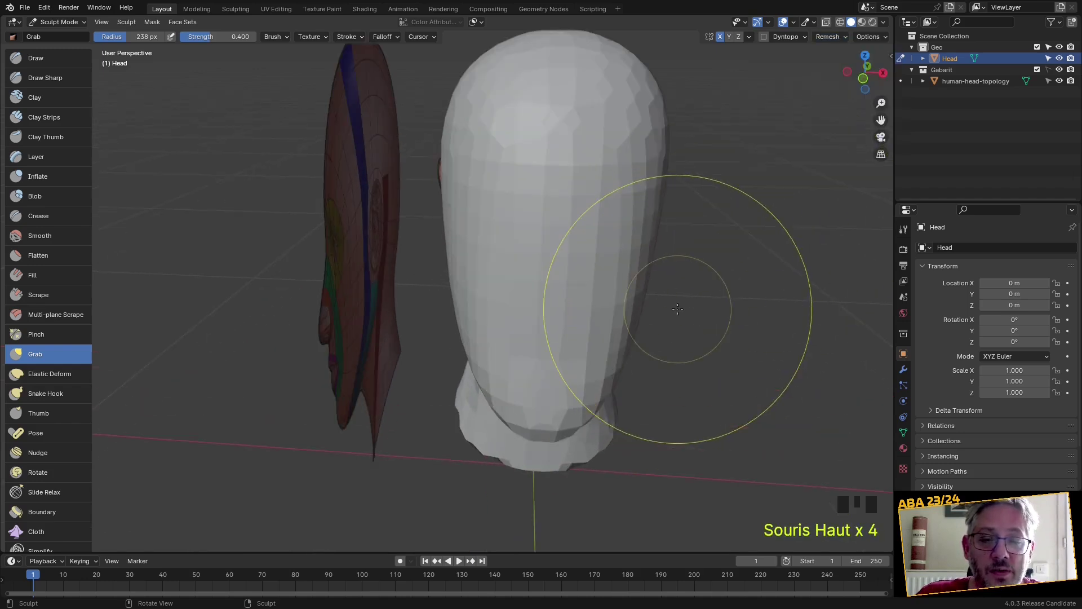
# Turn on the wireframe overlay and examine the topology of the remeshed head
pyautogui.click(793, 22)
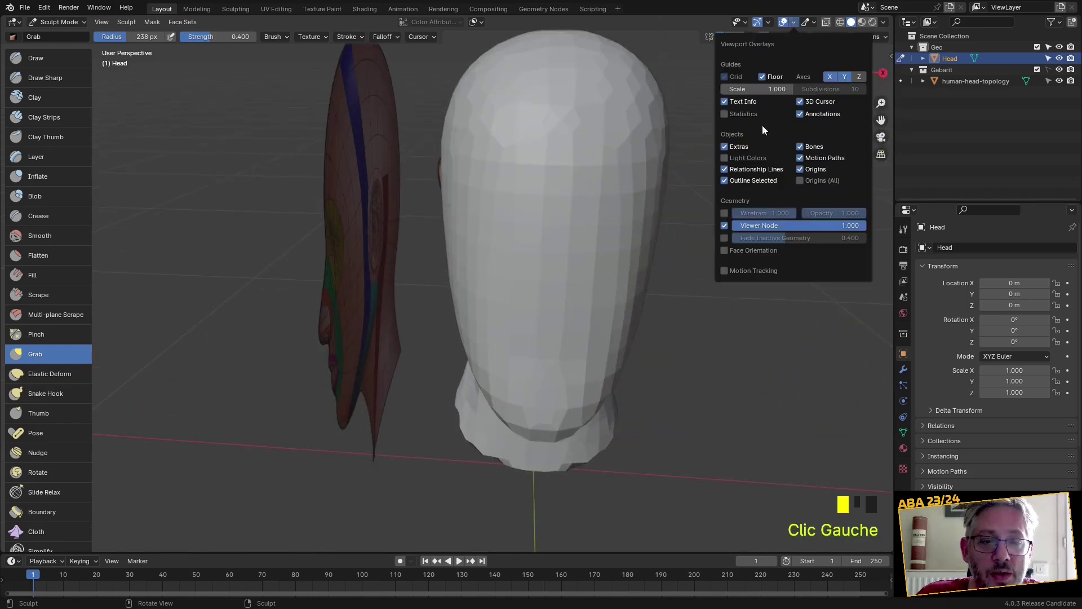
pyautogui.click(725, 213)
pyautogui.moveTo(797, 242)
pyautogui.mouseDown(button='middle')
pyautogui.moveTo(636, 254)
pyautogui.moveTo(598, 271)
pyautogui.mouseUp(button='middle')
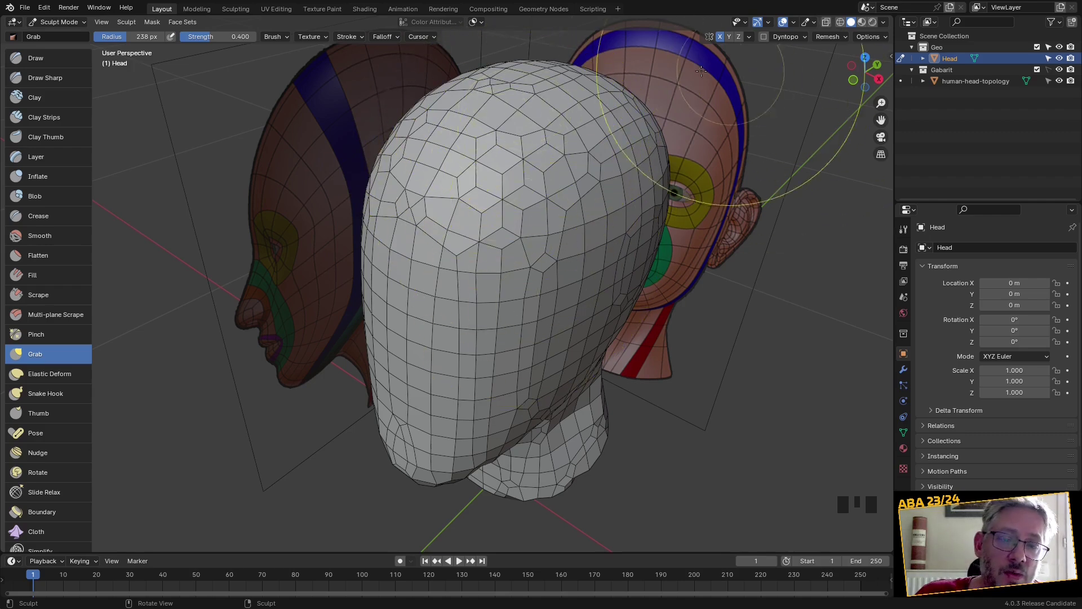
# Undo the last remesh and redo it at 0.03822 m voxel size with Fix Poles enabled
pyautogui.hotkey('ctrl', 'z')
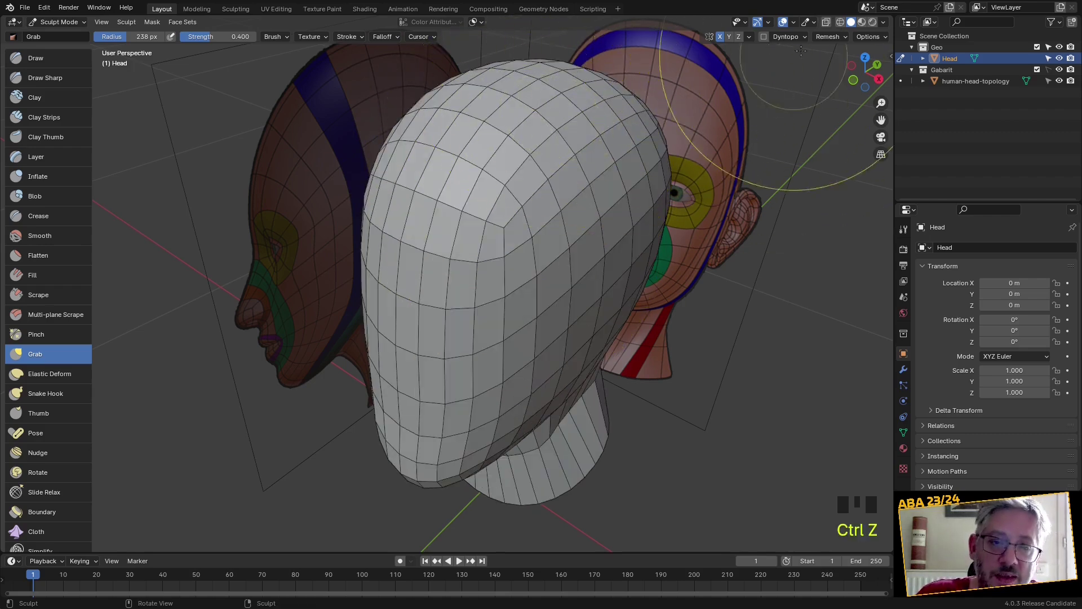
pyautogui.click(831, 36)
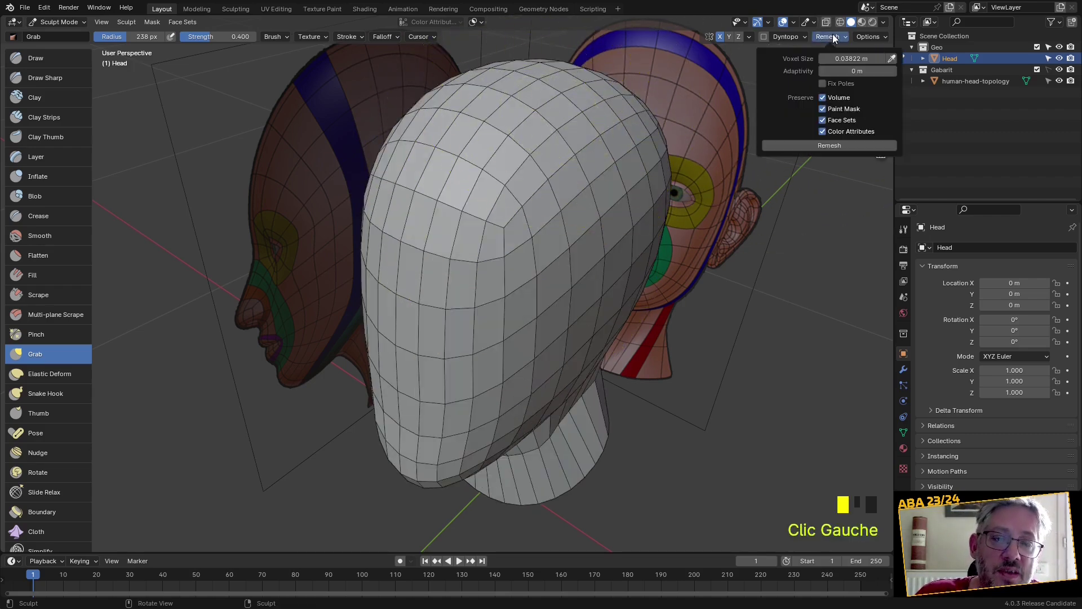
pyautogui.click(822, 83)
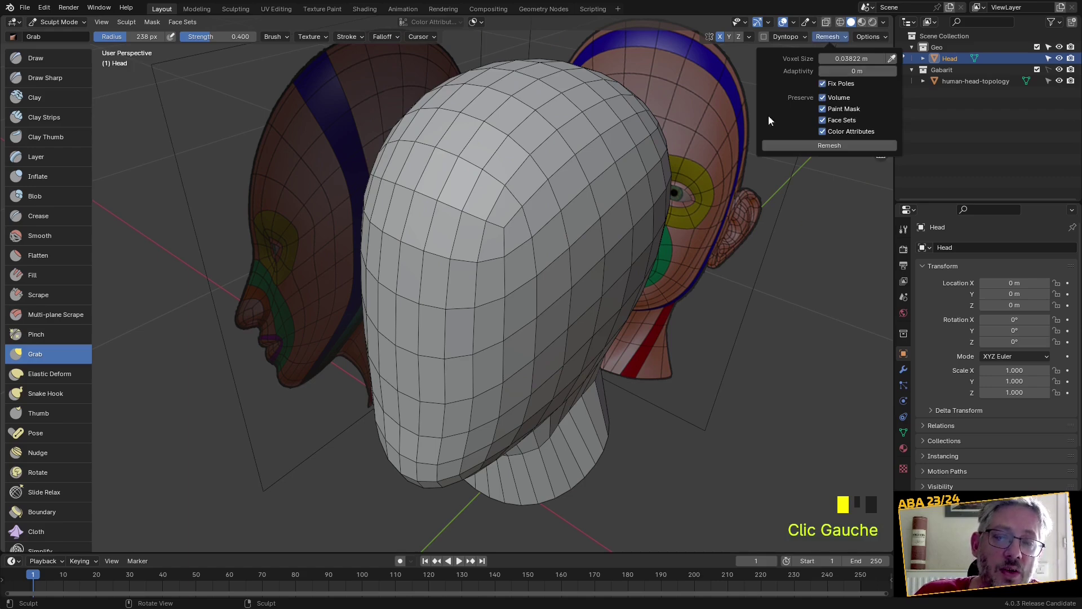
pyautogui.click(790, 145)
pyautogui.moveTo(604, 242)
pyautogui.mouseDown(button='middle')
pyautogui.moveTo(668, 209)
pyautogui.moveTo(662, 193)
pyautogui.moveTo(662, 223)
pyautogui.mouseUp(button='middle')
pyautogui.scroll(-1, 659, 198)
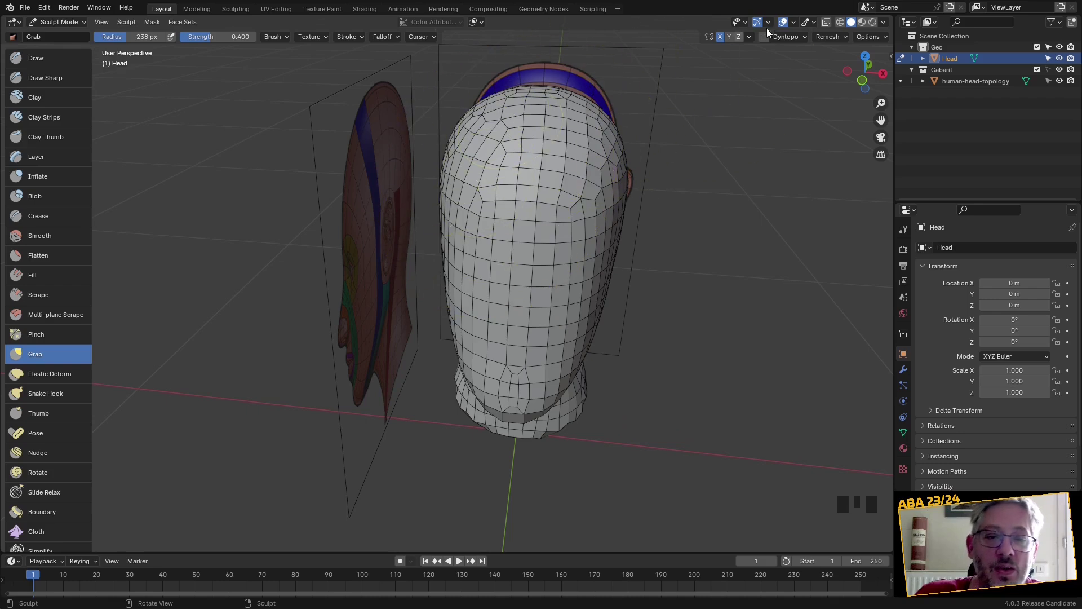
# Symmetrize the head mesh with the direction set to +X to -X
pyautogui.click(749, 37)
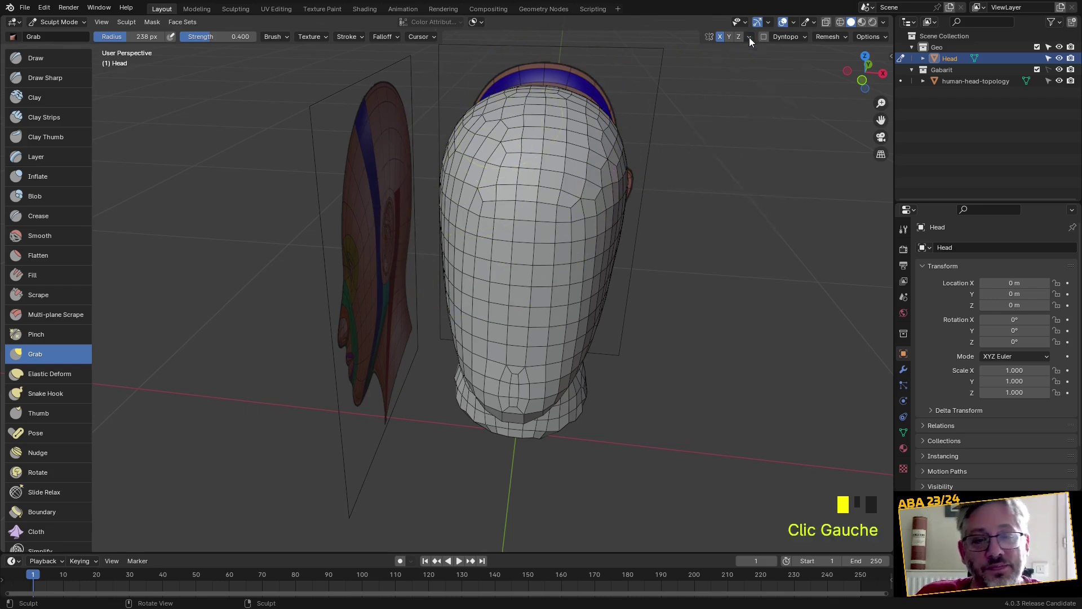
pyautogui.click(749, 37)
pyautogui.click(749, 38)
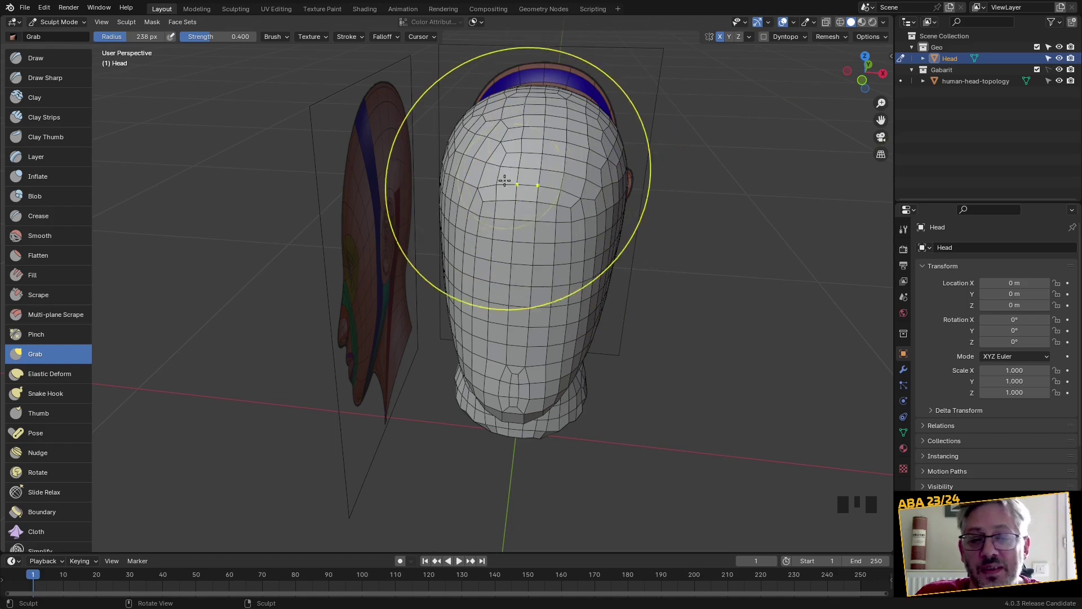
pyautogui.moveTo(648, 125); pyautogui.dragTo(515, 174, button='middle')
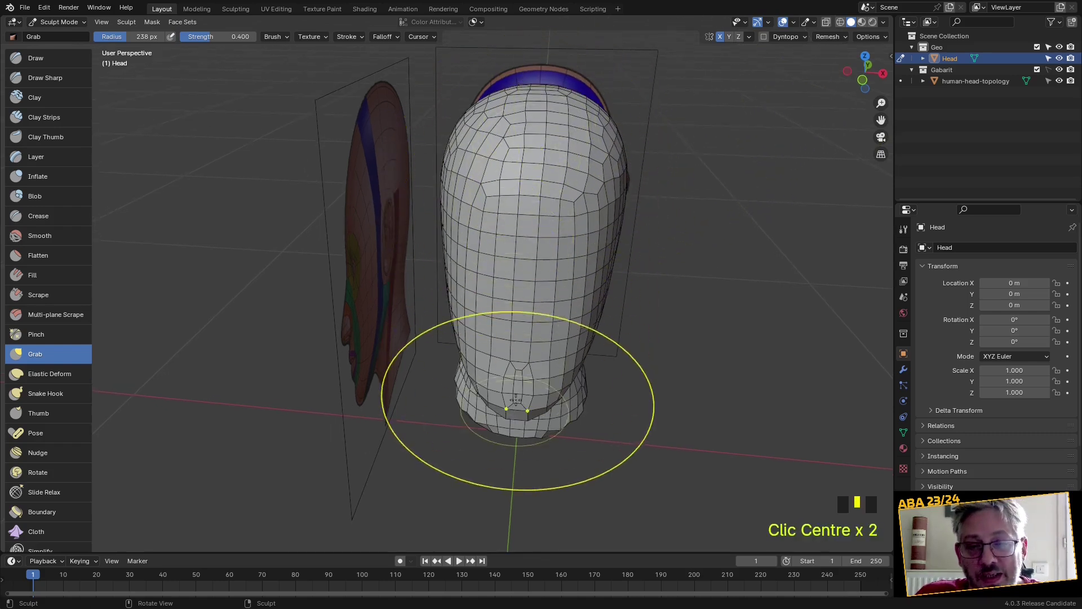
pyautogui.click(751, 37)
pyautogui.click(751, 36)
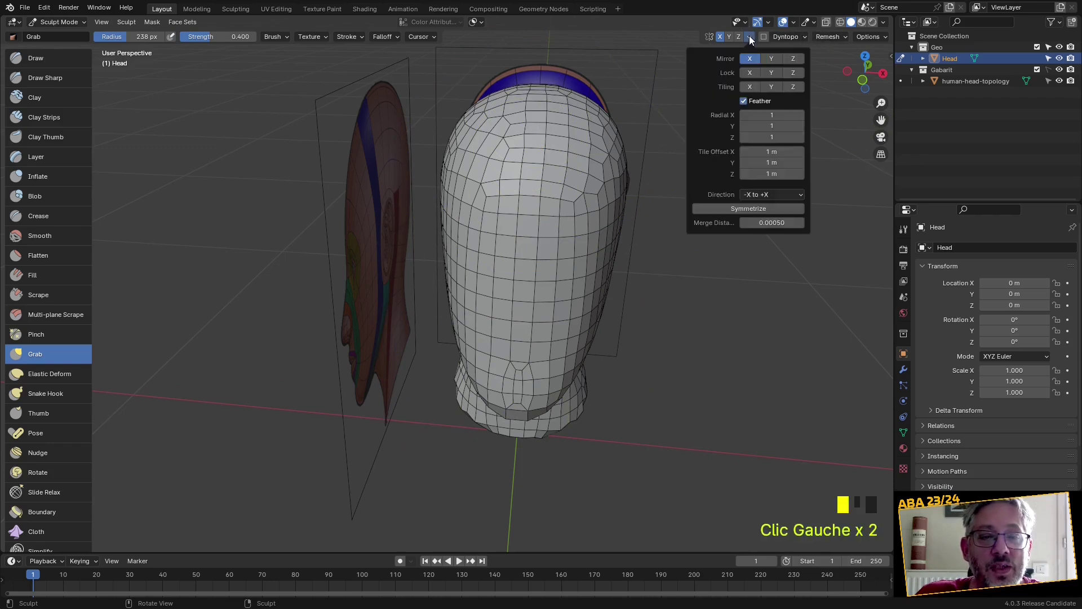
pyautogui.click(771, 195)
pyautogui.click(766, 220)
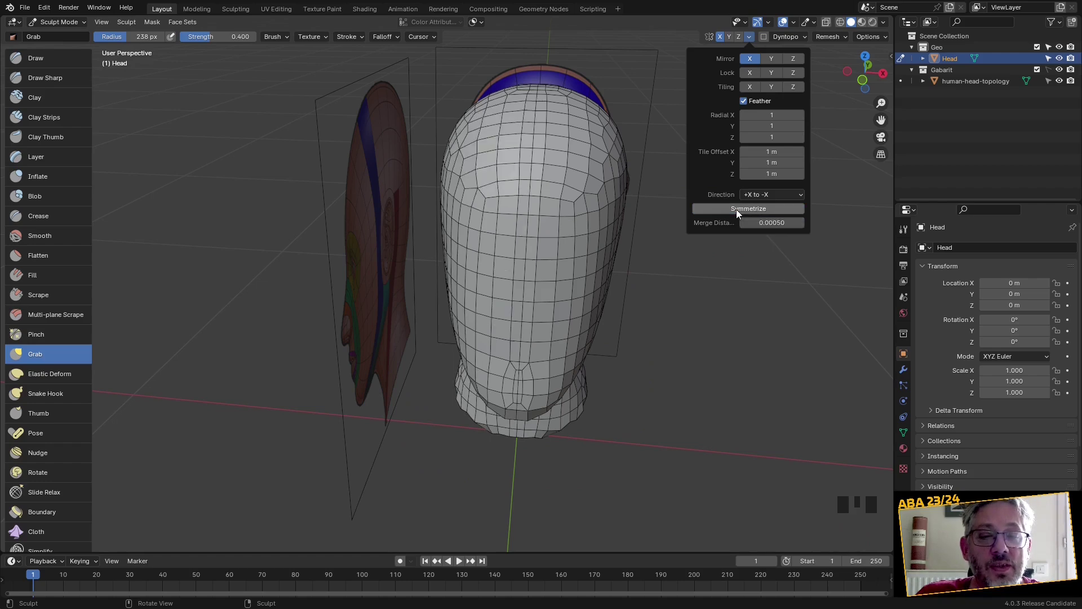
pyautogui.click(736, 209)
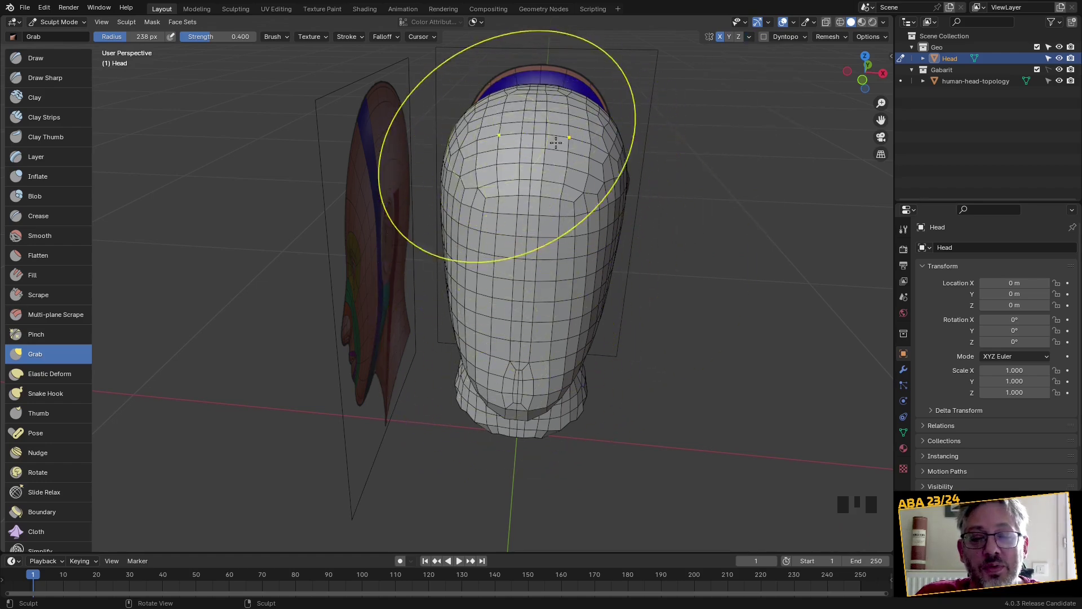
# Reshape the throat area under the jaw, where the chin meets the neck, with the Grab brush
pyautogui.moveTo(531, 350)
pyautogui.mouseDown(button='middle')
pyautogui.moveTo(575, 354)
pyautogui.moveTo(592, 333)
pyautogui.moveTo(536, 270)
pyautogui.mouseUp(button='middle')
pyautogui.moveTo(464, 334); pyautogui.dragTo(520, 266, button='middle')
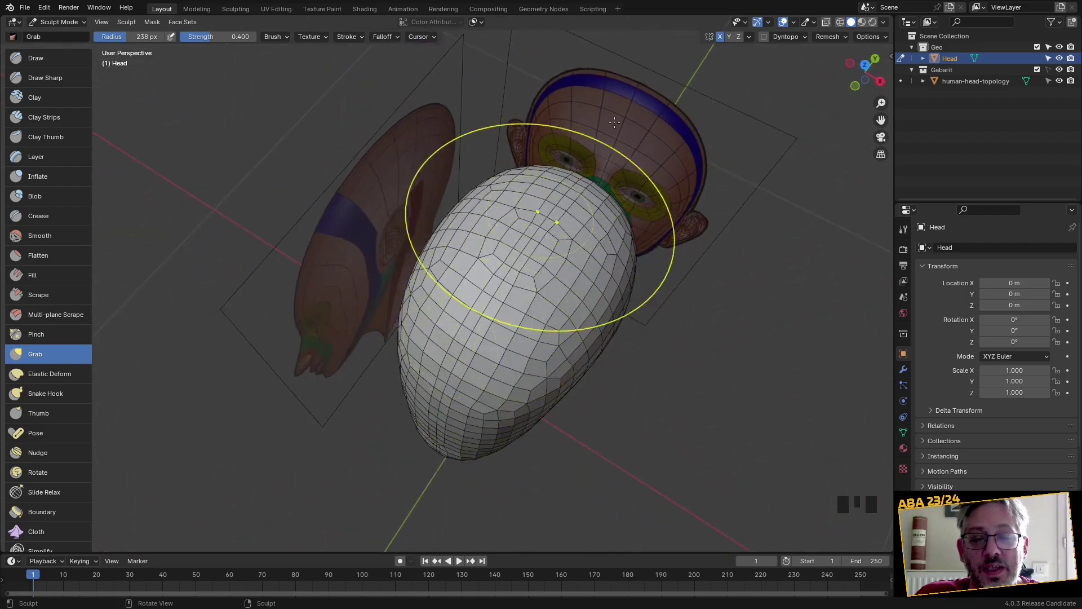
pyautogui.moveTo(435, 338); pyautogui.dragTo(415, 273, button='middle')
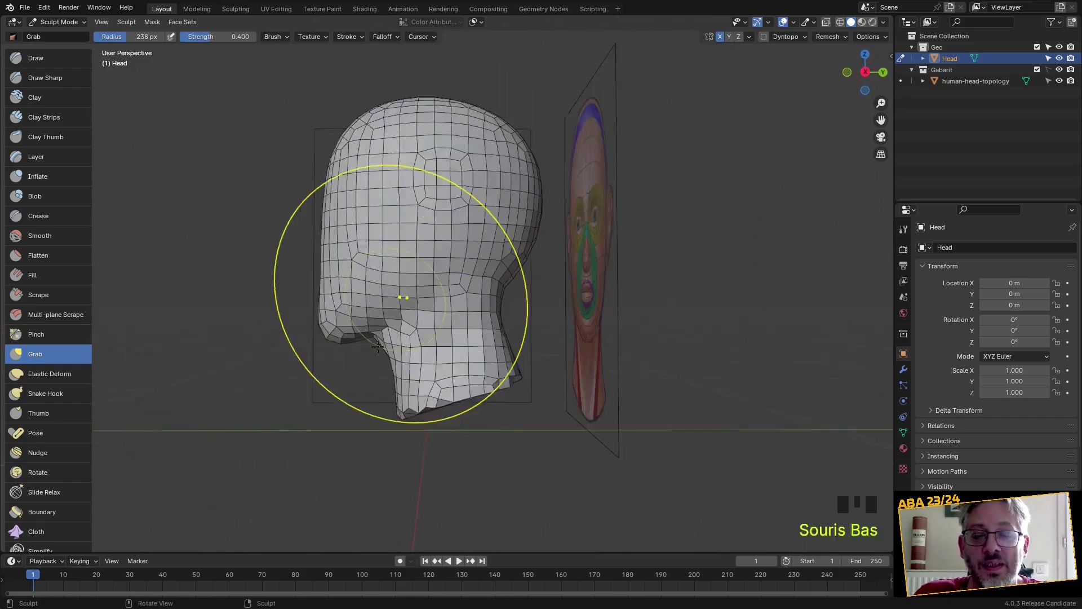
pyautogui.scroll(3, 386, 399)
pyautogui.keyDown('shift'); pyautogui.moveTo(387, 363); pyautogui.dragTo(430, 344, button='middle'); pyautogui.keyUp('shift')
pyautogui.moveTo(427, 340); pyautogui.dragTo(489, 312)
pyautogui.moveTo(424, 268)
pyautogui.mouseDown()
pyautogui.moveTo(339, 274)
pyautogui.moveTo(309, 315)
pyautogui.mouseUp()
pyautogui.scroll(-5, 308, 315)
pyautogui.moveTo(308, 315); pyautogui.dragTo(489, 320, button='middle')
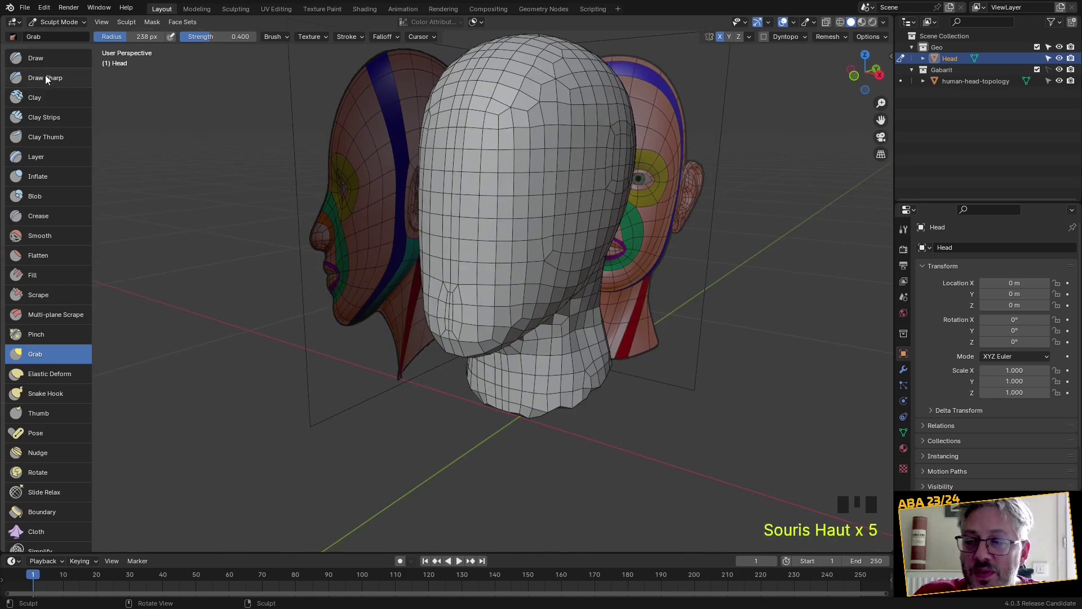
# Switch to the Draw brush and set its radius to 51 px
pyautogui.click(45, 57)
pyautogui.moveTo(465, 223); pyautogui.dragTo(483, 230, button='middle')
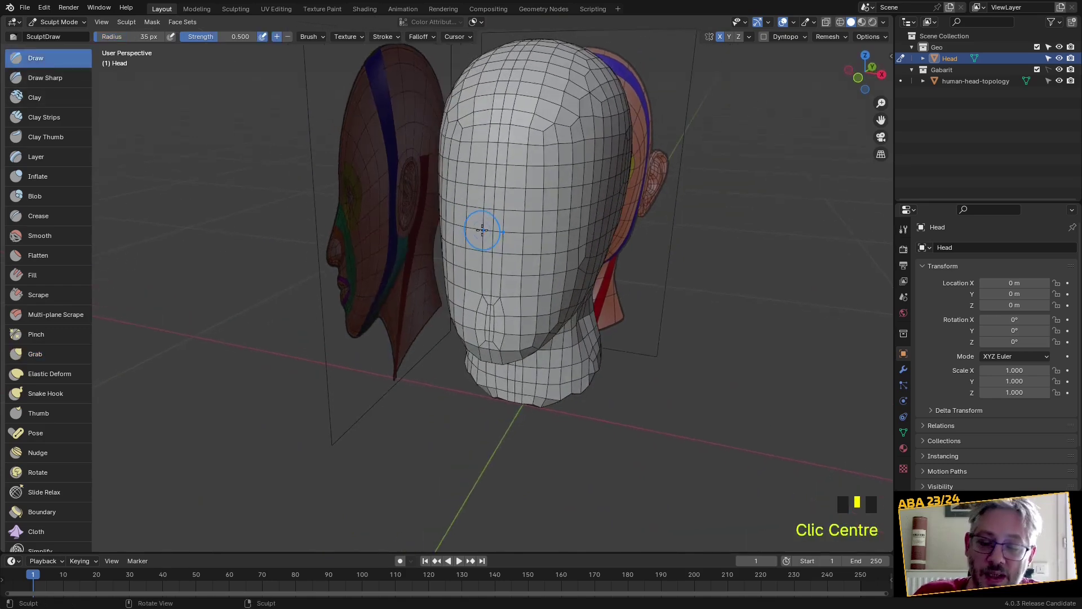
pyautogui.press('f')
pyautogui.press('f')
pyautogui.press('f')
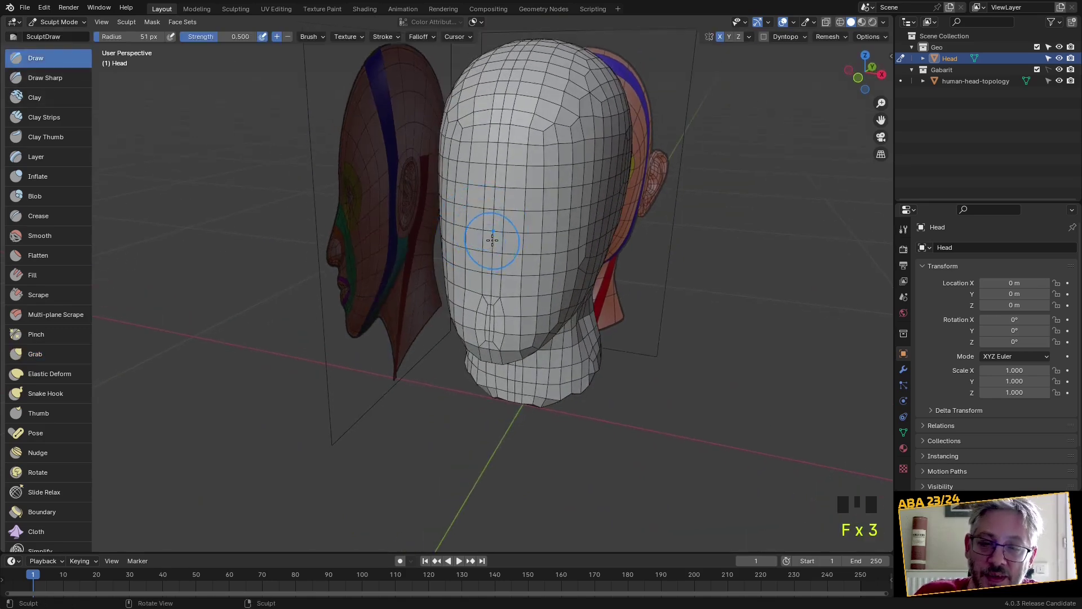
# Hide the wireframe overlay and turn on X-ray in front view so the face reference shows through the head
pyautogui.click(794, 21)
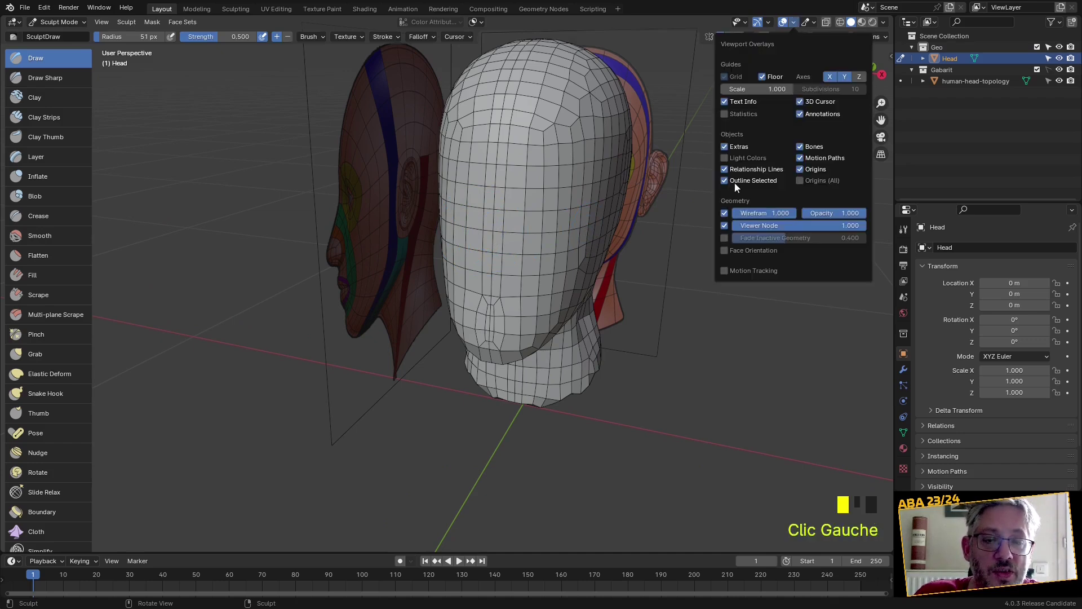
pyautogui.click(725, 213)
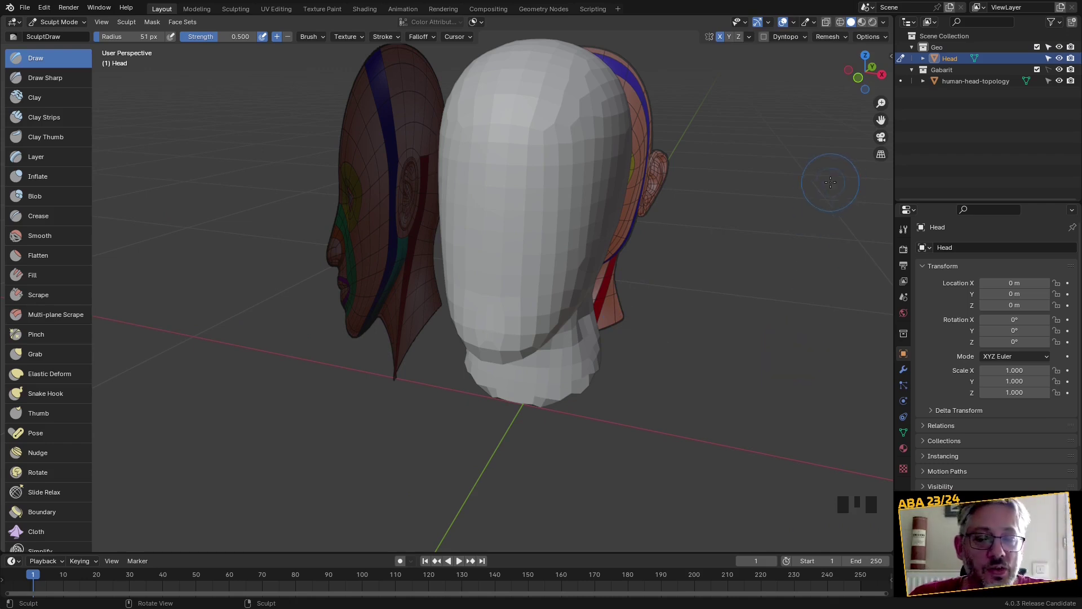
pyautogui.click(826, 23)
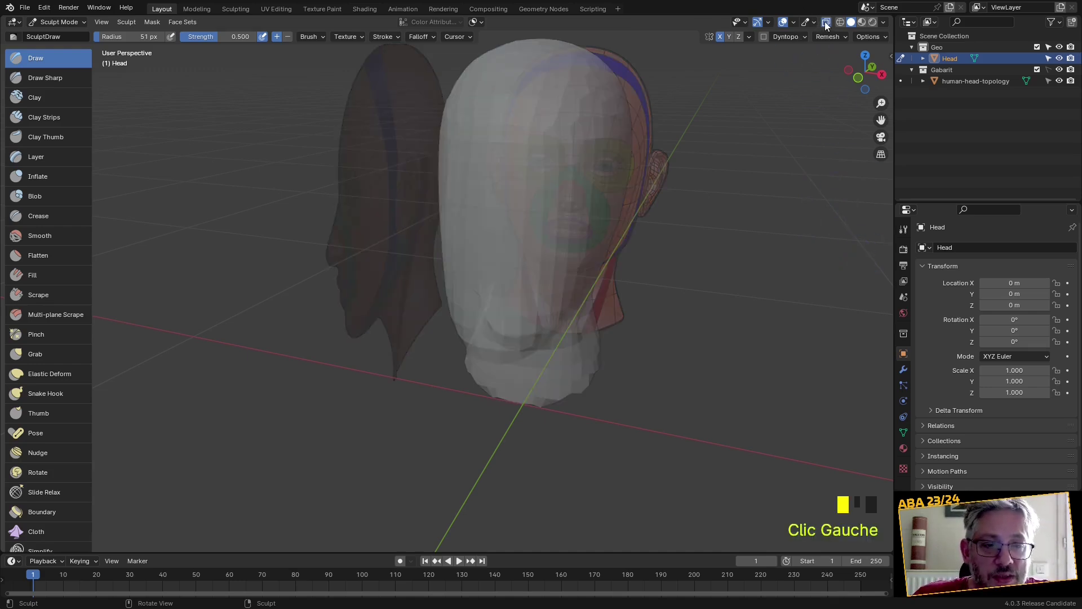
pyautogui.click(858, 78)
pyautogui.scroll(1, 628, 202)
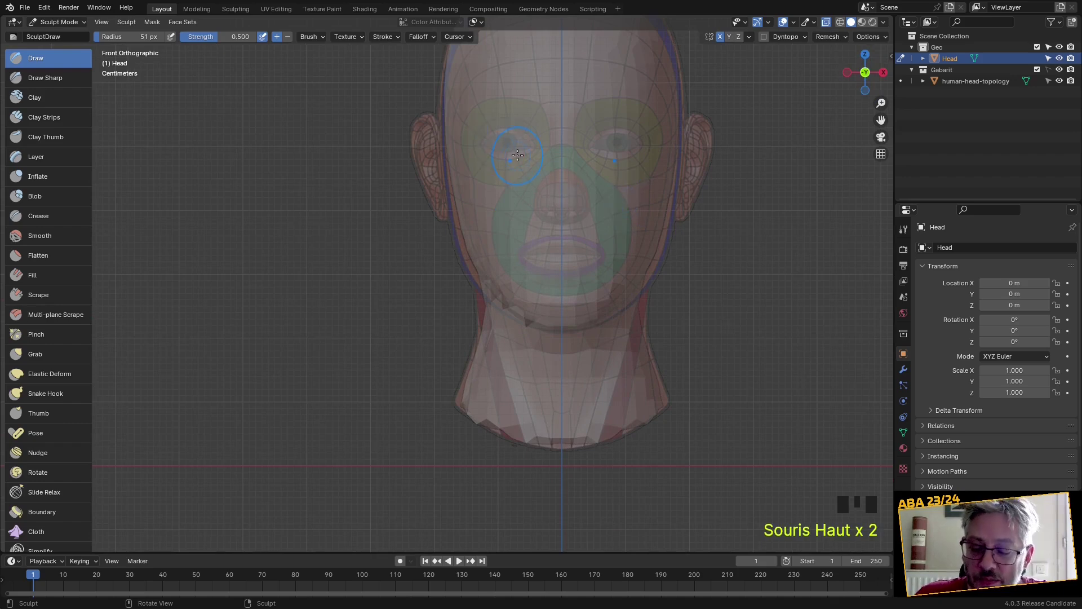
# Set the Draw radius to 79 px, then raise the nose and carve in the eye sockets over the reference
pyautogui.press('f')
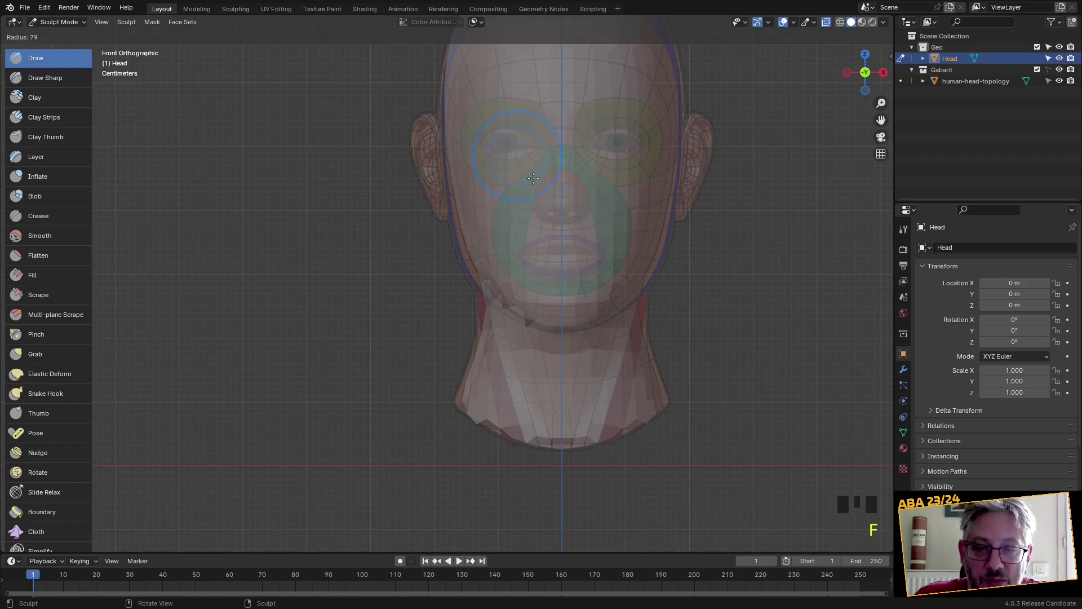
pyautogui.click(533, 178)
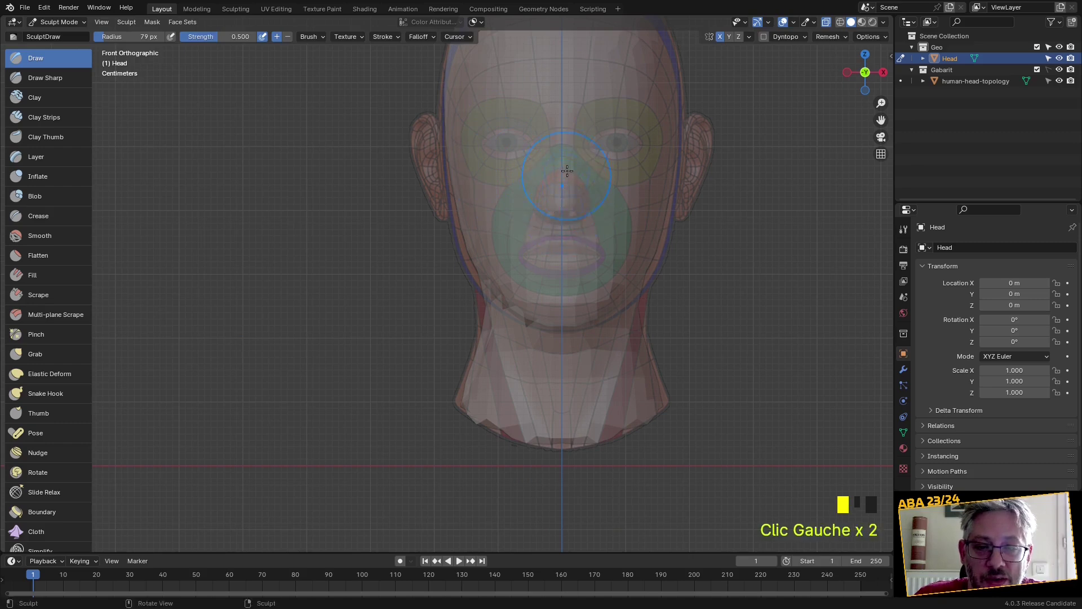
pyautogui.keyDown('ctrl'); pyautogui.click(508, 142); pyautogui.keyUp('ctrl')
pyautogui.keyDown('ctrl'); pyautogui.click(508, 145); pyautogui.keyUp('ctrl')
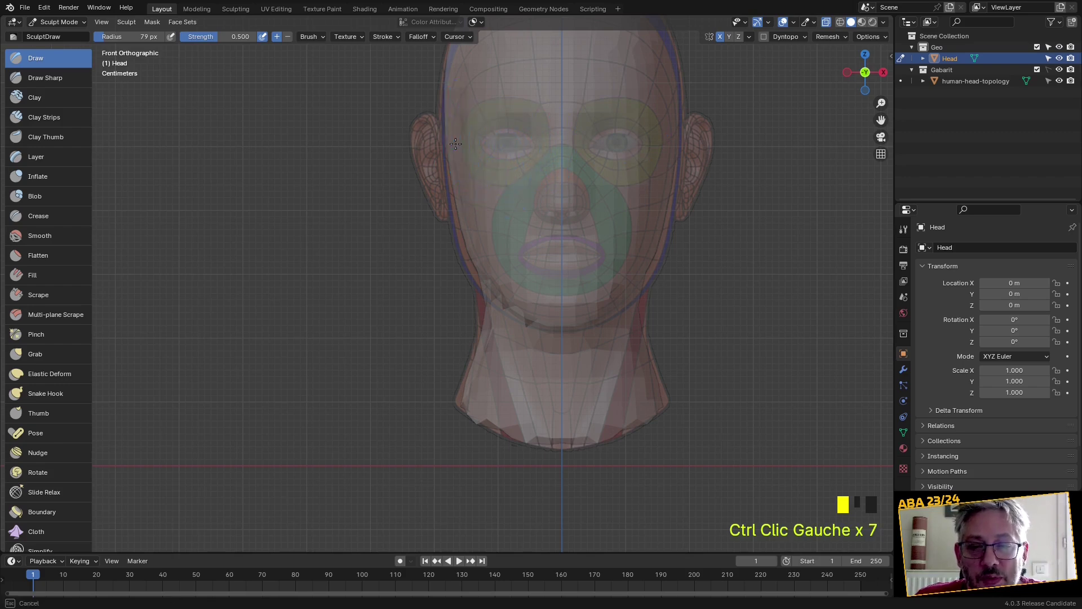
# Build up the cheeks beside the nose and mouth with mirrored Draw strokes
pyautogui.tripleClick(489, 201)
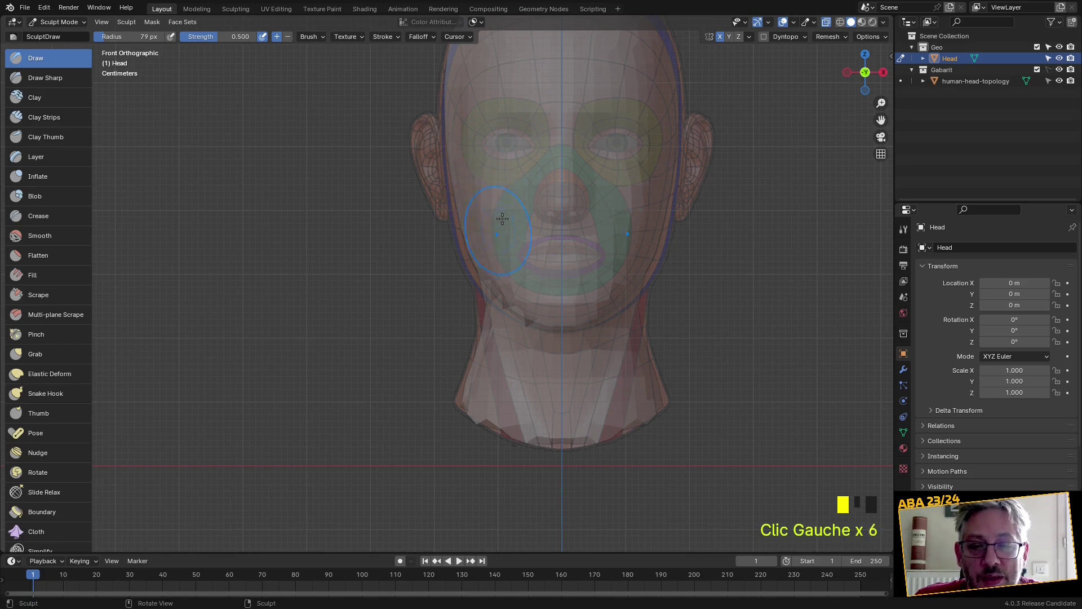
pyautogui.scroll(2, 548, 303)
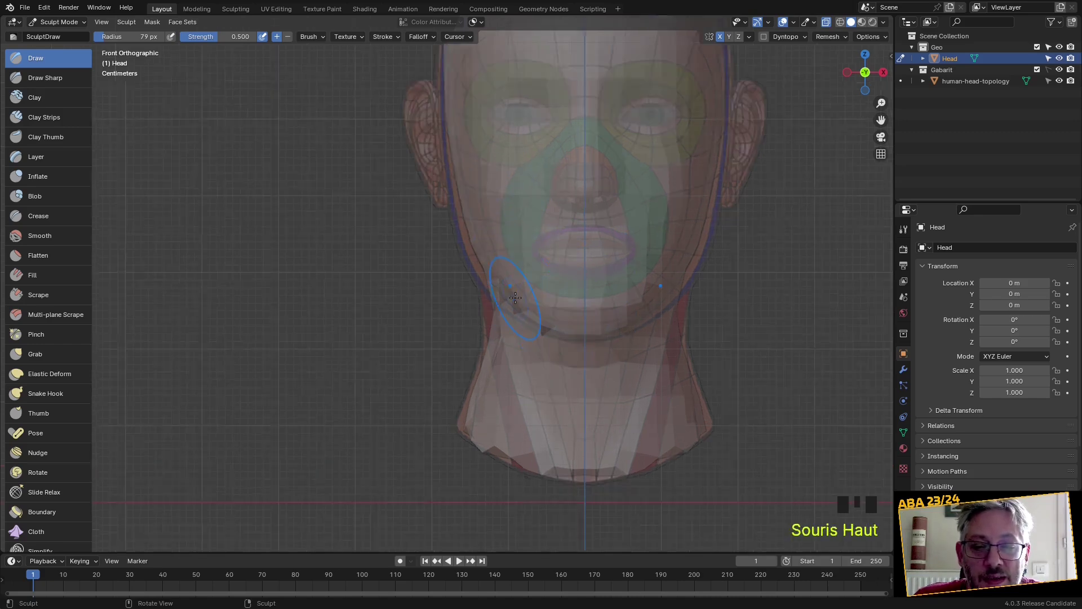
pyautogui.scroll(-2, 539, 286)
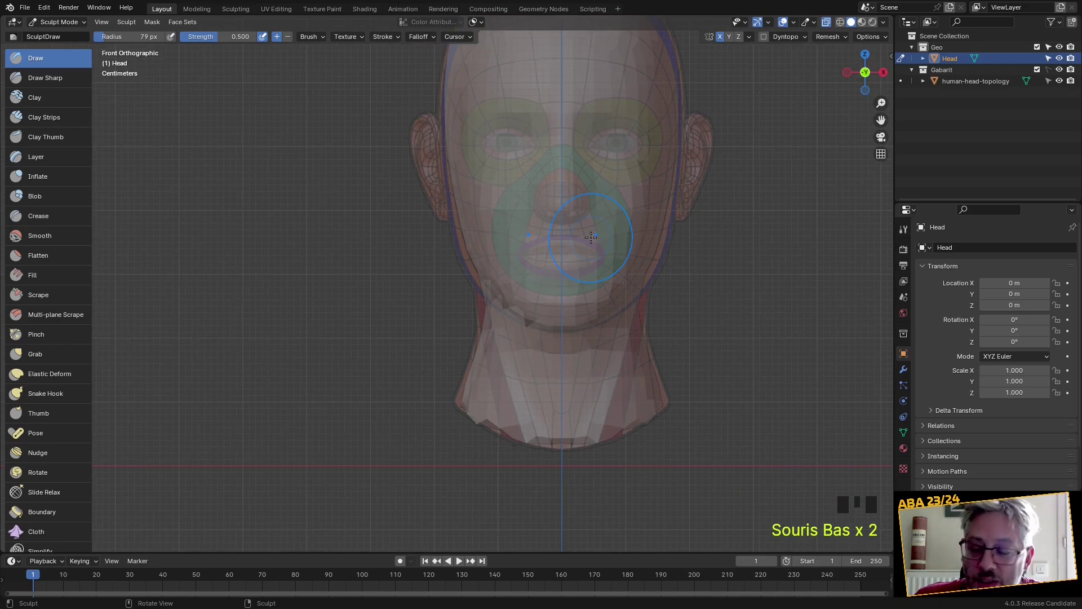
# Turn off X-ray and examine the sculpted face up close in perspective
pyautogui.hotkey('alt', 'z')
pyautogui.moveTo(609, 212); pyautogui.dragTo(533, 256, button='middle')
pyautogui.scroll(1, 486, 231)
pyautogui.scroll(2, 524, 265)
pyautogui.scroll(1, 510, 256)
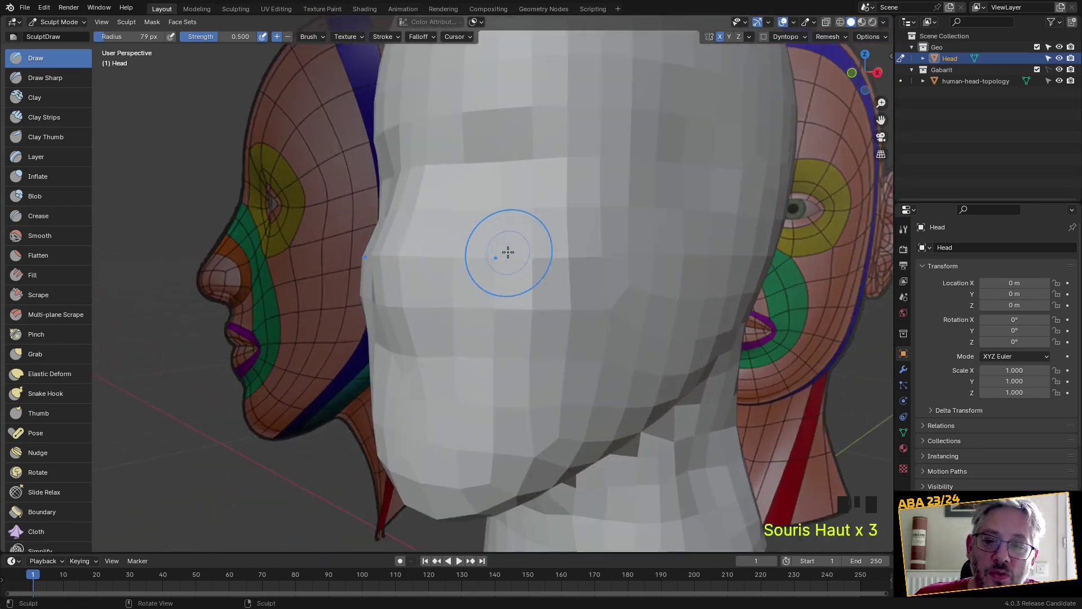
pyautogui.scroll(-1, 512, 245)
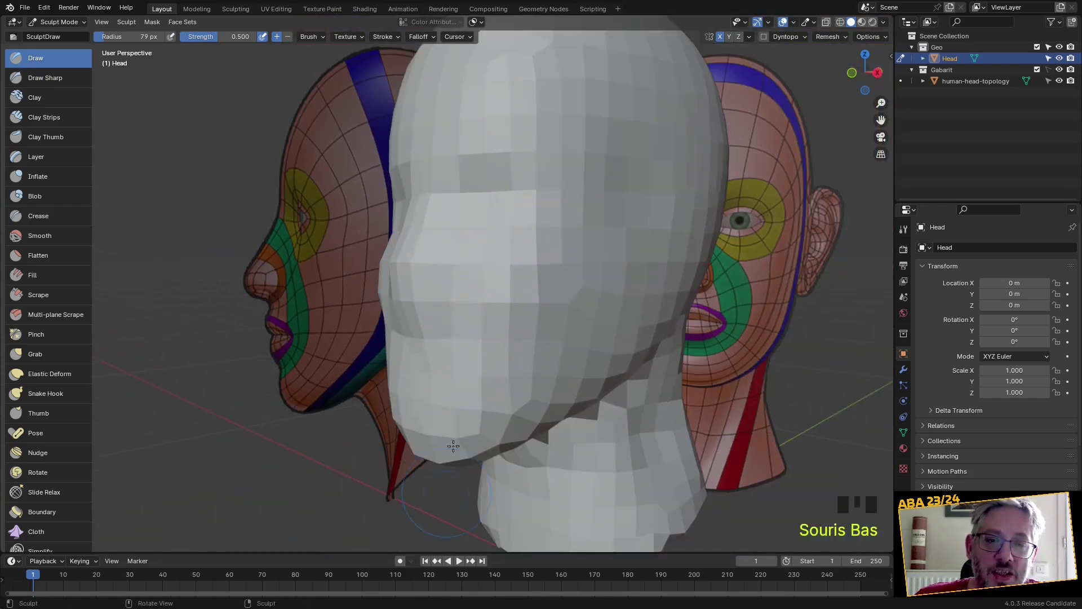
# Reduce the voxel size to 0.0222 m and remesh the head at the finer resolution
pyautogui.click(827, 37)
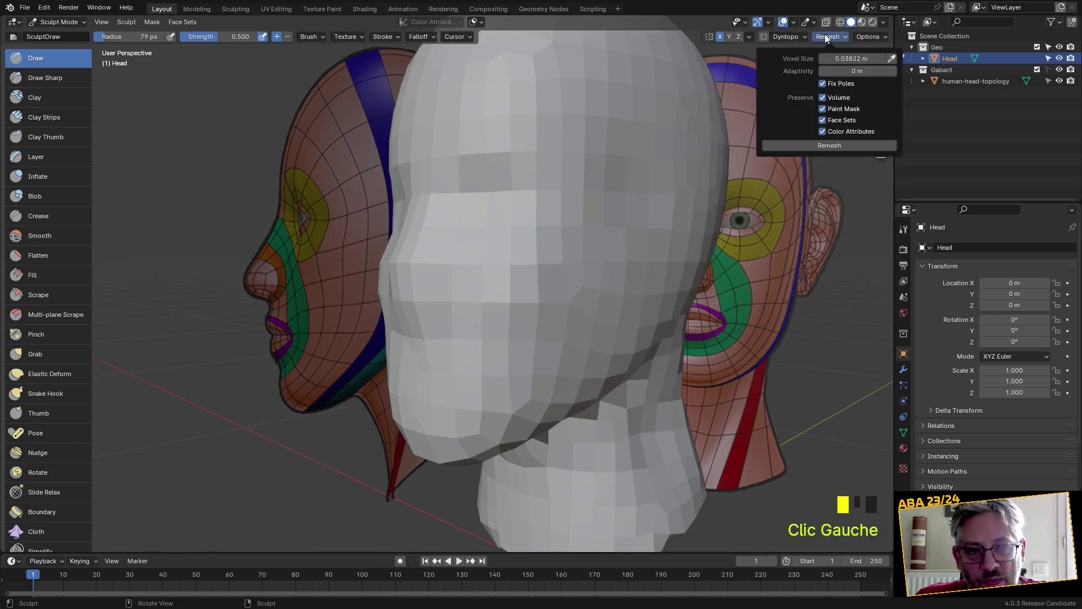
pyautogui.click(825, 35)
pyautogui.click(825, 35)
pyautogui.click(826, 36)
pyautogui.click(825, 35)
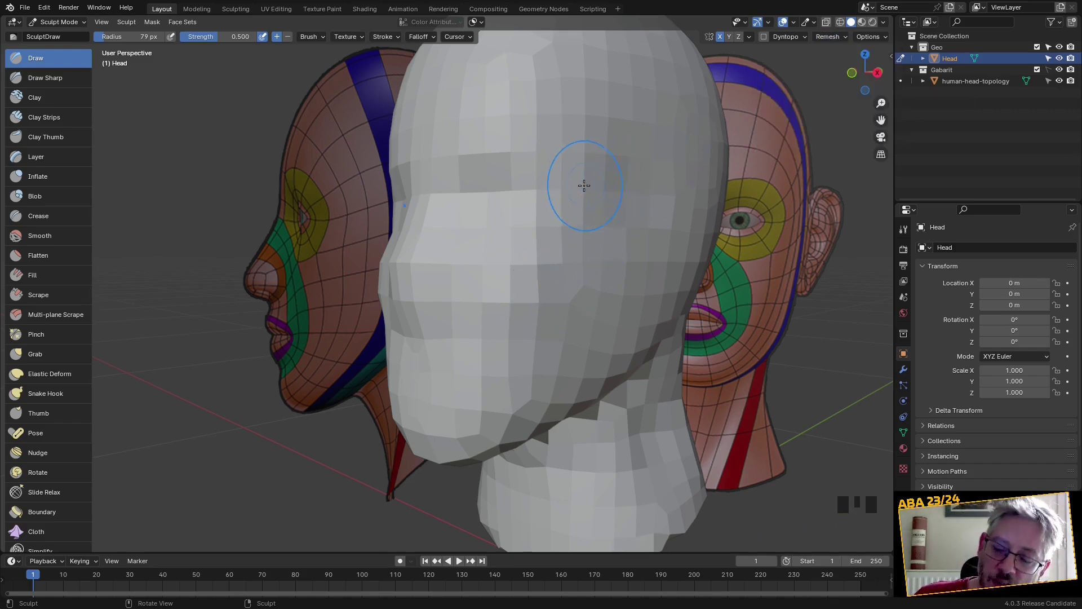
pyautogui.press('r')
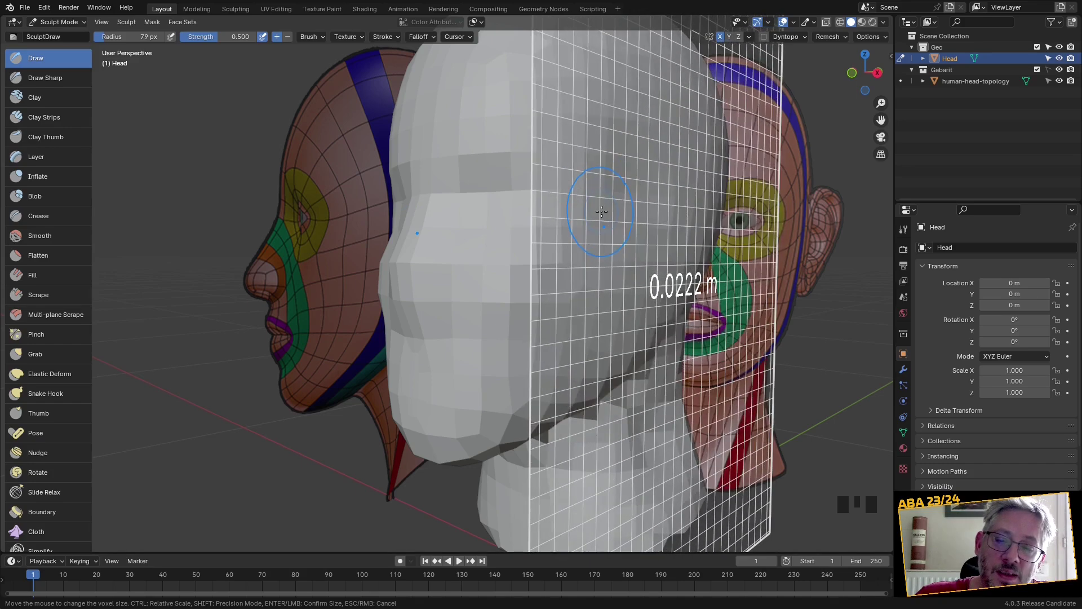
pyautogui.click(601, 211)
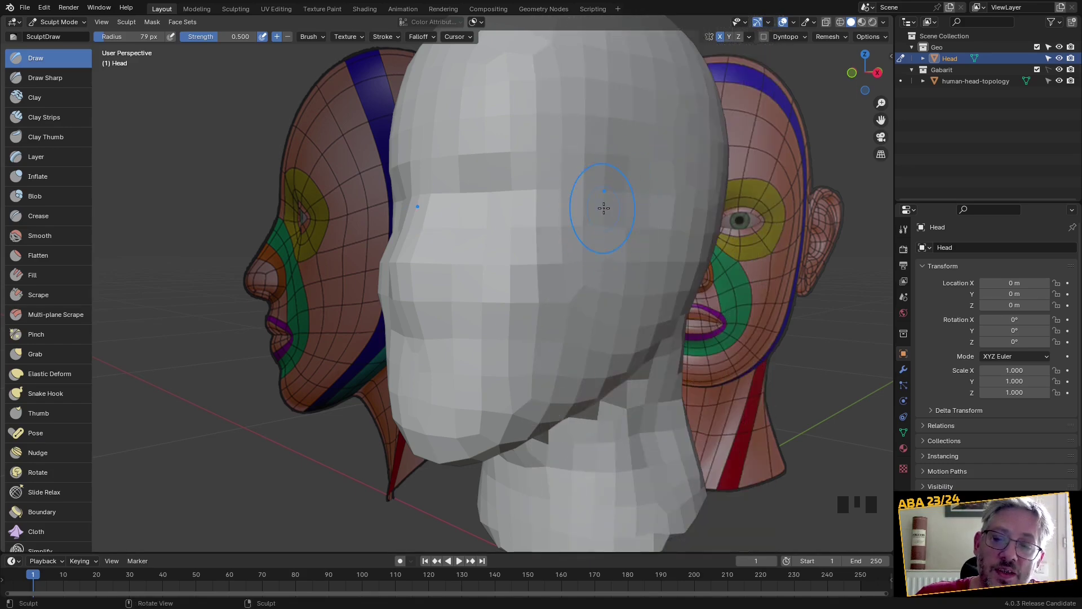
pyautogui.hotkey('ctrl', 'r')
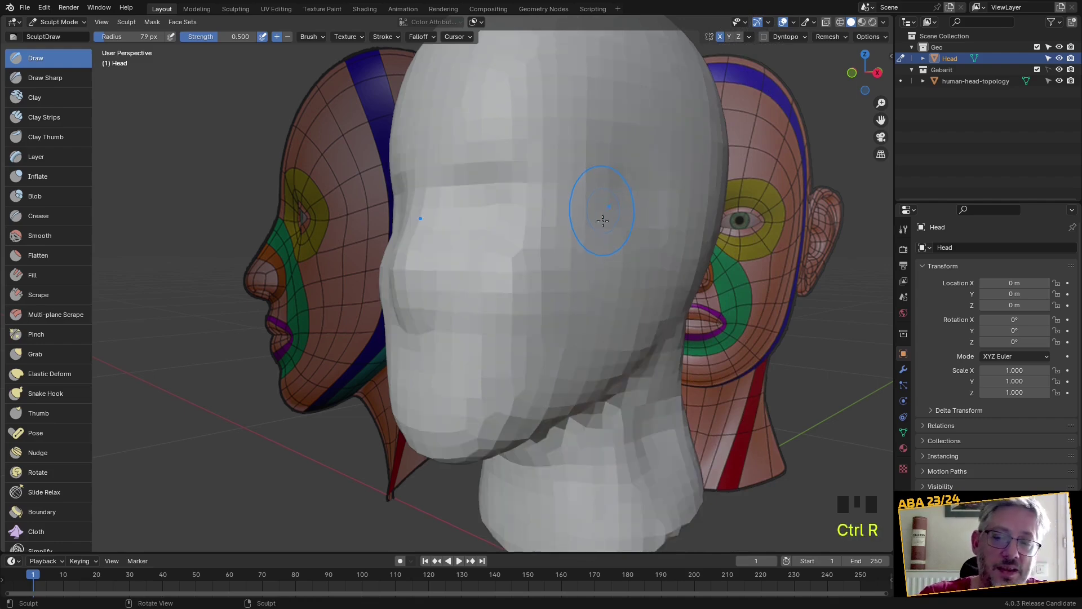
pyautogui.moveTo(602, 233); pyautogui.dragTo(625, 239, button='middle')
pyautogui.scroll(2, 624, 239)
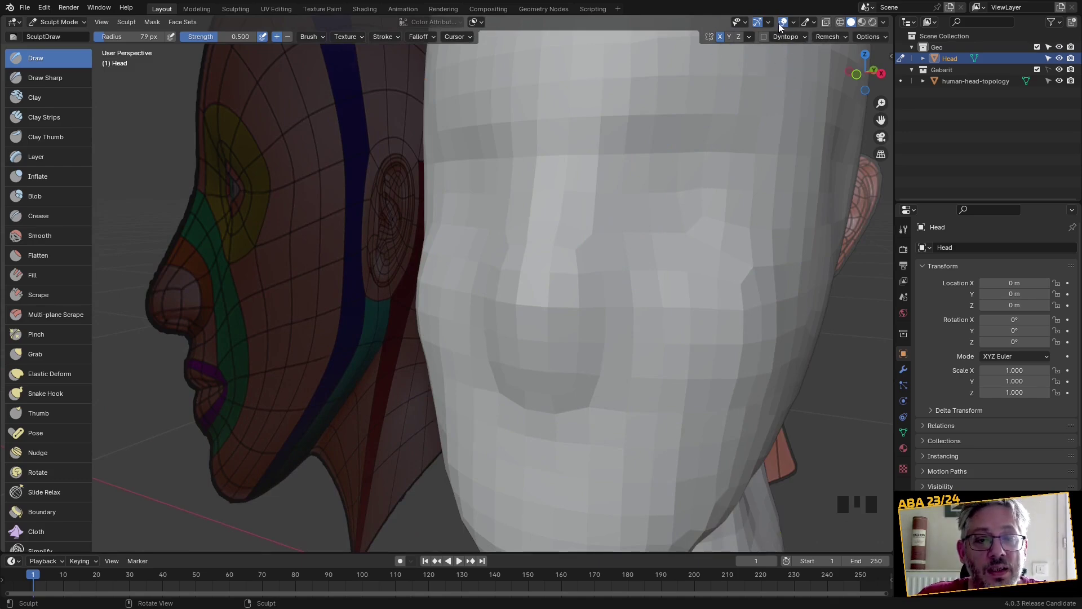
# Show the wireframe overlay briefly to inspect the remeshed face's density, and hide it again
pyautogui.click(793, 23)
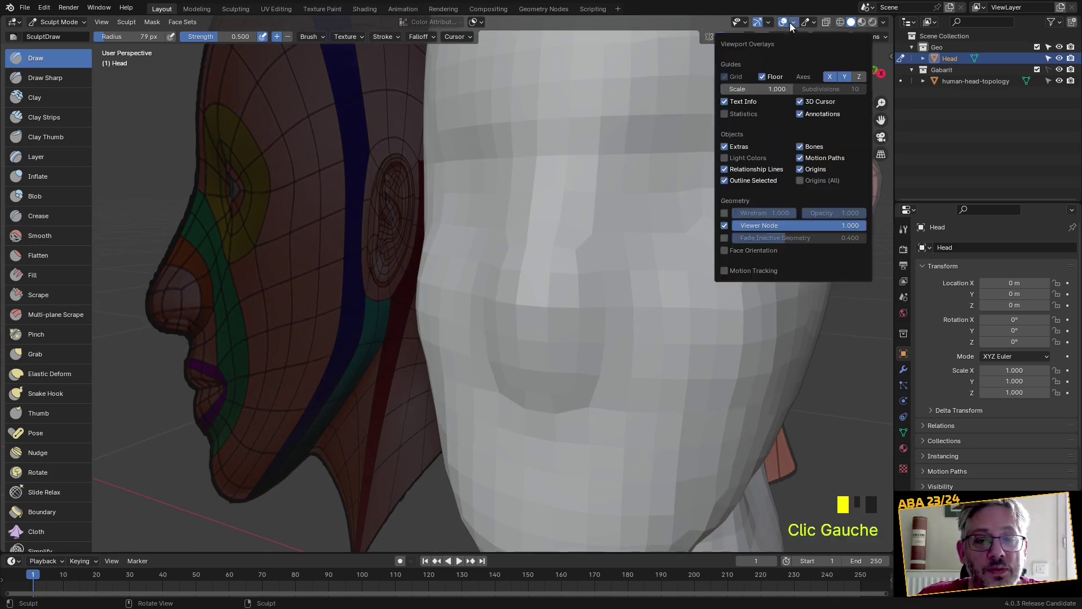
pyautogui.click(725, 214)
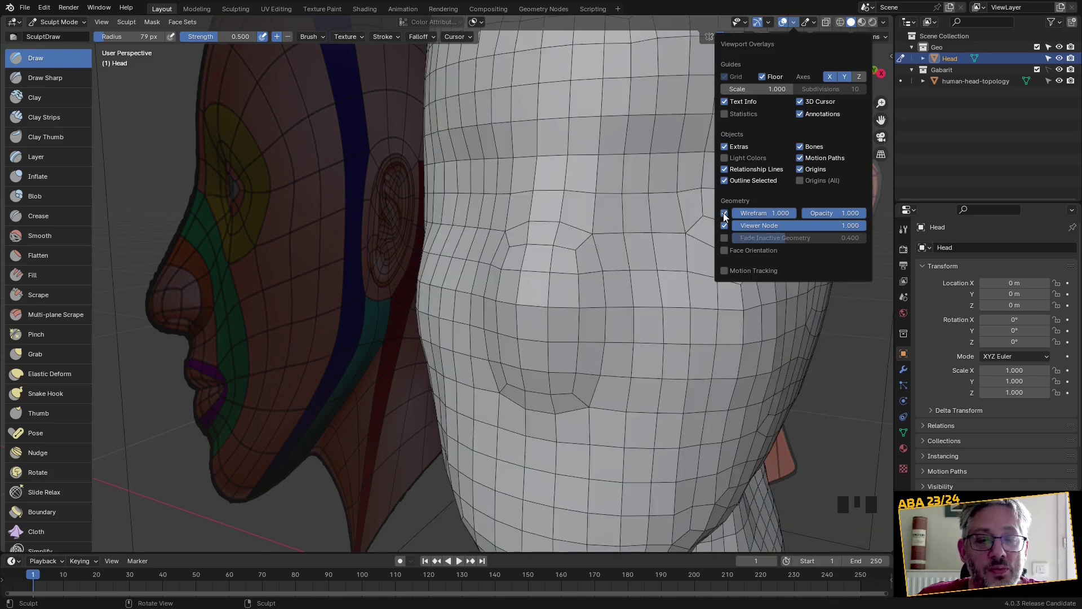
pyautogui.click(724, 213)
# Build up the nose tip and the mouth and chin area with mirrored Draw strokes
pyautogui.moveTo(551, 293); pyautogui.dragTo(507, 303, button='middle')
pyautogui.scroll(2, 473, 310)
pyautogui.scroll(-1, 444, 309)
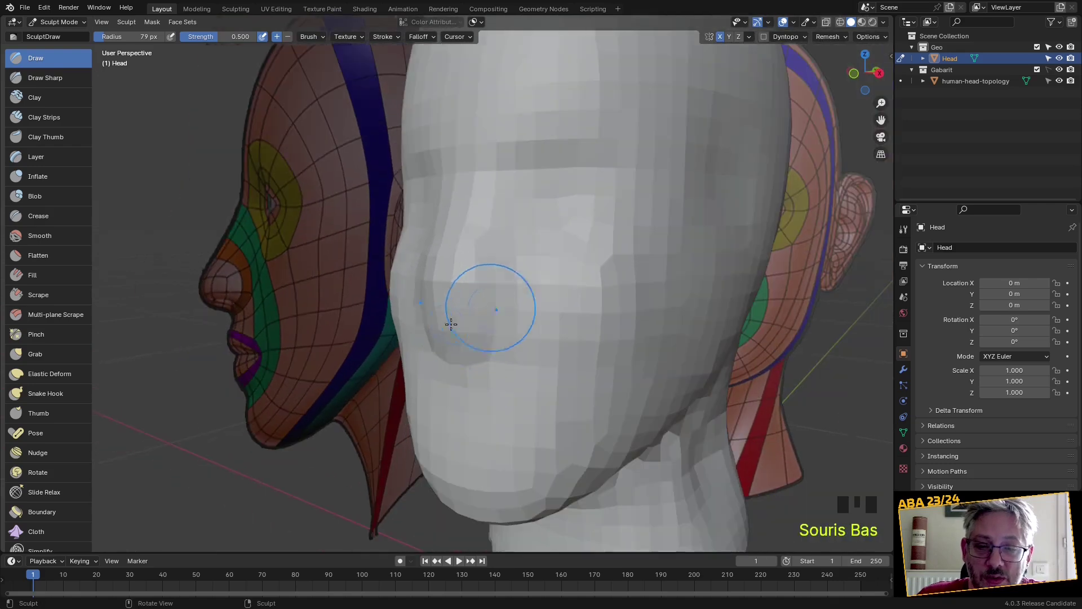
pyautogui.doubleClick(437, 315)
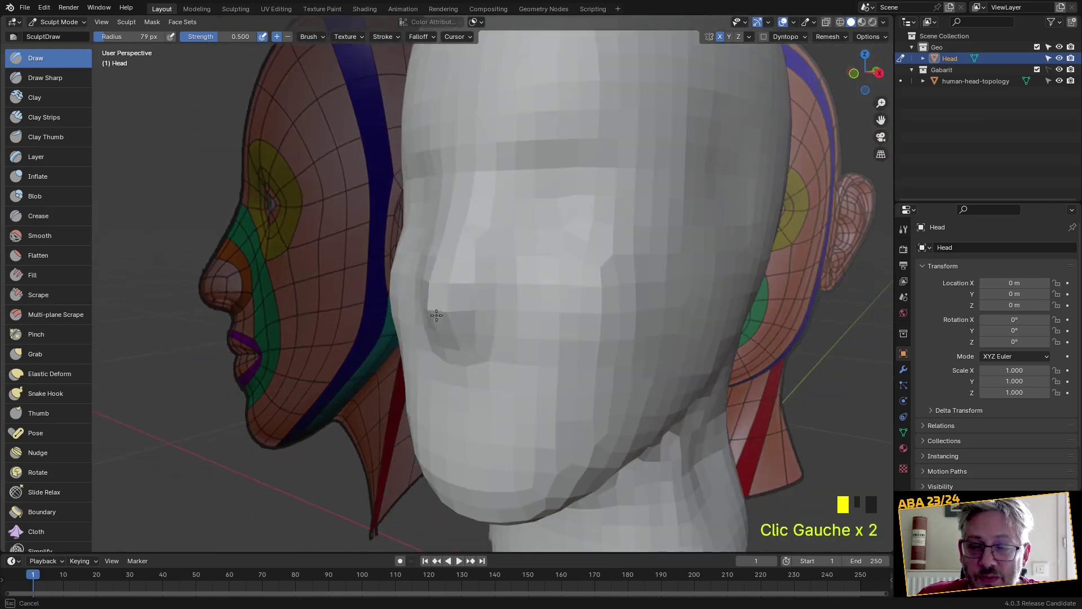
pyautogui.click(434, 318)
pyautogui.click(470, 304)
pyautogui.moveTo(469, 350); pyautogui.dragTo(490, 394, button='middle')
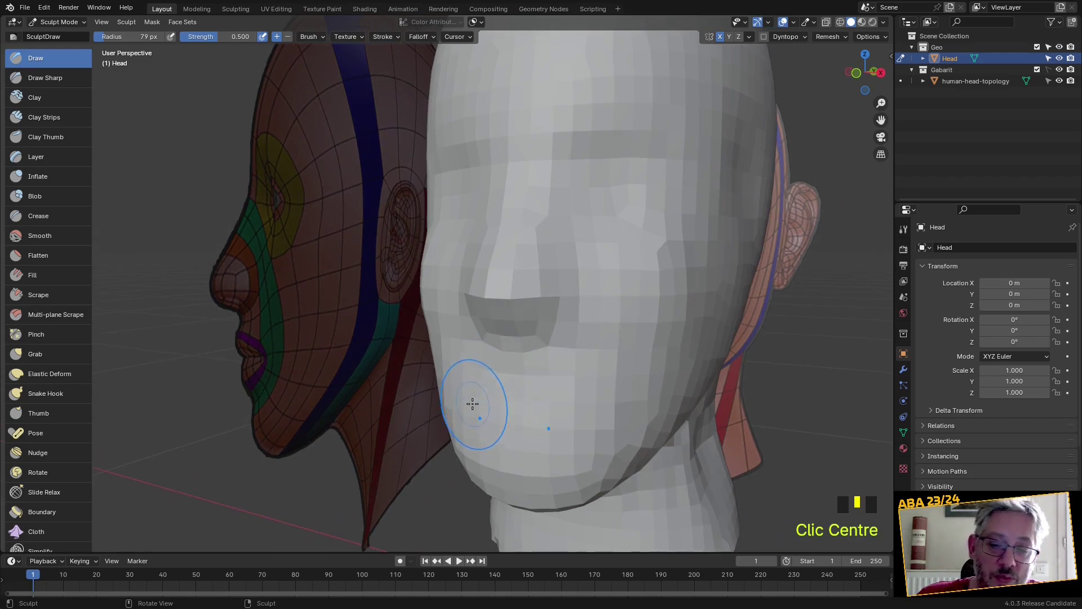
pyautogui.click(491, 411)
pyautogui.click(530, 400)
# Carve in the outer side of the eye sockets with inverted Draw strokes
pyautogui.moveTo(531, 399); pyautogui.dragTo(426, 418, button='middle')
pyautogui.keyDown('ctrl'); pyautogui.moveTo(357, 316); pyautogui.dragTo(366, 320); pyautogui.keyUp('ctrl')
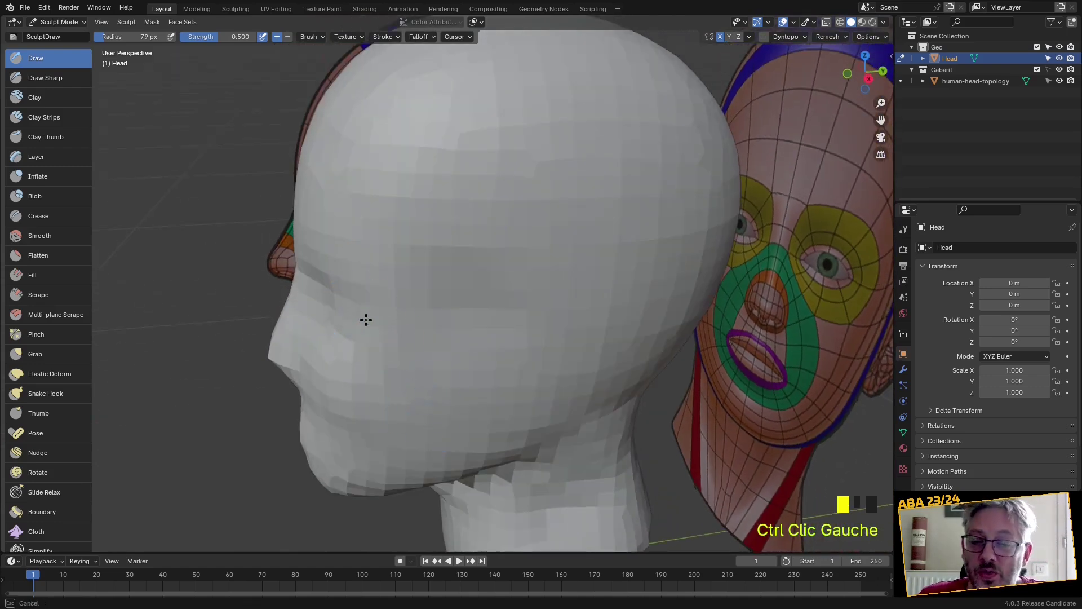
pyautogui.keyDown('ctrl'); pyautogui.click(385, 321); pyautogui.keyUp('ctrl')
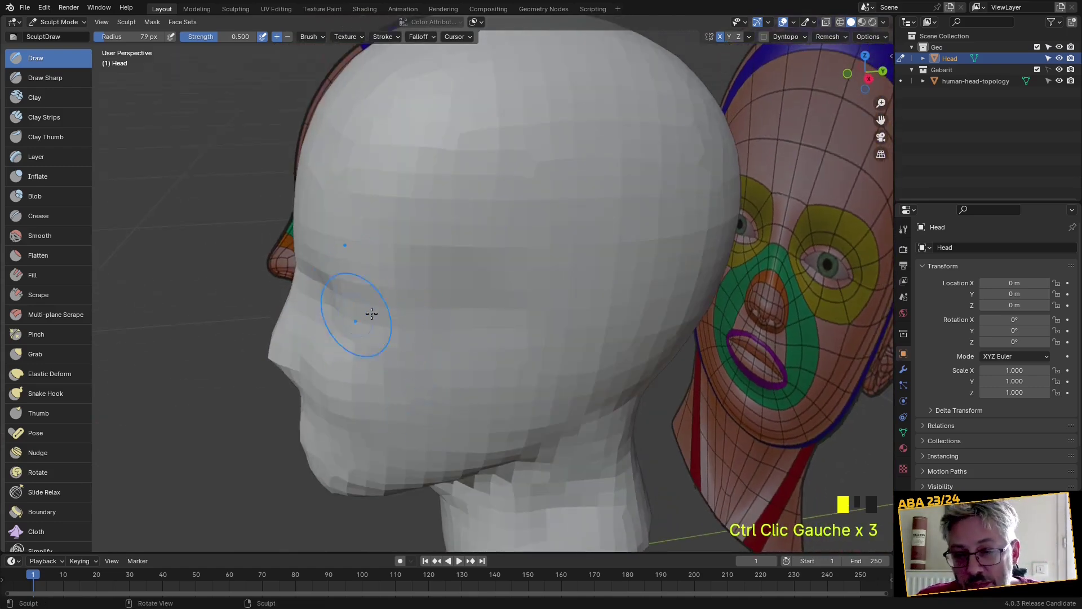
# Raise the brow ridge with Draw strokes and carve lightly around its inner end above the nose
pyautogui.moveTo(365, 313); pyautogui.dragTo(404, 285, button='middle')
pyautogui.click(438, 186)
pyautogui.click(417, 189)
pyautogui.click(395, 192)
pyautogui.moveTo(395, 193); pyautogui.dragTo(496, 221, button='middle')
pyautogui.click(495, 233)
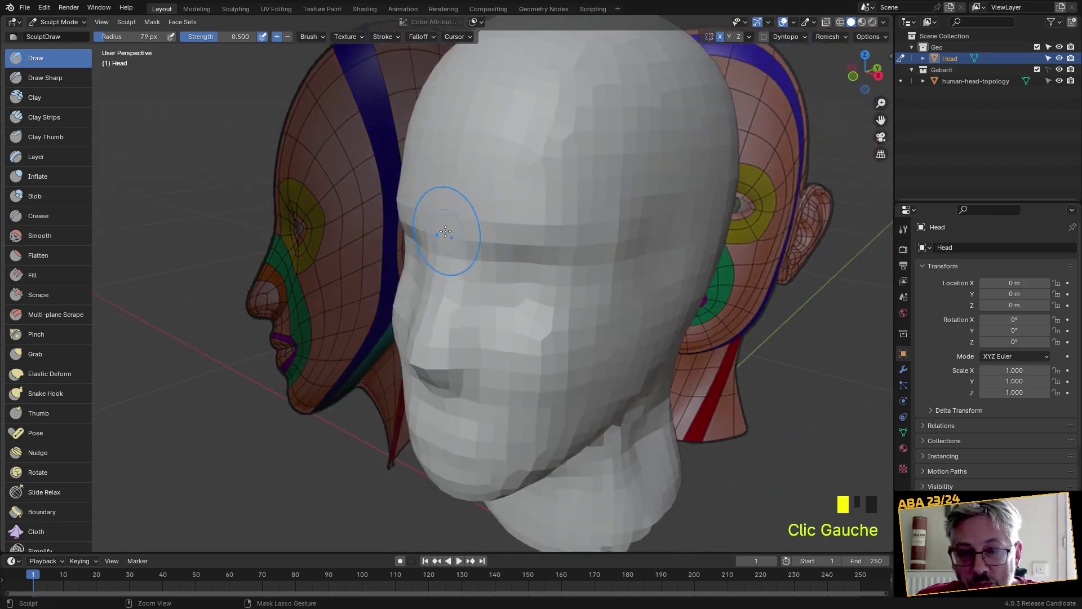
pyautogui.keyDown('ctrl'); pyautogui.click(458, 207); pyautogui.keyUp('ctrl')
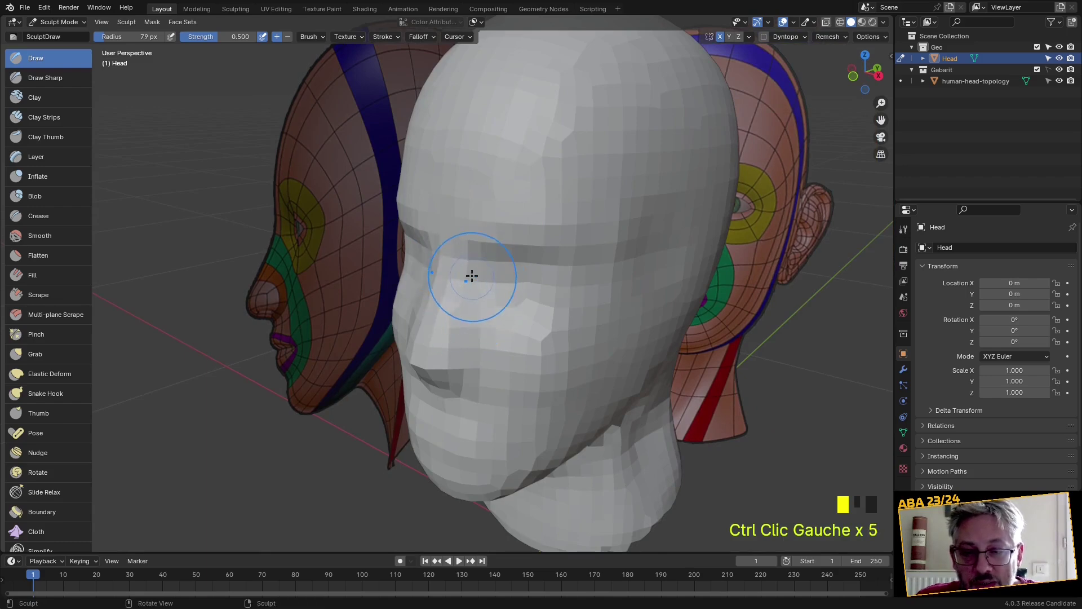
# Reshape the brow and upper nose area with the Grab brush
pyautogui.moveTo(462, 273)
pyautogui.mouseDown(button='middle')
pyautogui.moveTo(496, 278)
pyautogui.moveTo(531, 263)
pyautogui.moveTo(558, 218)
pyautogui.moveTo(558, 194)
pyautogui.moveTo(534, 256)
pyautogui.mouseUp(button='middle')
pyautogui.press('g')
pyautogui.scroll(2, 563, 210)
pyautogui.moveTo(534, 256)
pyautogui.mouseDown()
pyautogui.moveTo(580, 271)
pyautogui.moveTo(592, 251)
pyautogui.mouseUp()
pyautogui.moveTo(507, 218)
pyautogui.mouseDown()
pyautogui.moveTo(481, 186)
pyautogui.moveTo(471, 222)
pyautogui.mouseUp()
pyautogui.scroll(-2, 489, 251)
# Pull the nostril wings and the underside of the nose into shape with the Grab brush
pyautogui.moveTo(488, 251); pyautogui.dragTo(520, 402, button='middle')
pyautogui.keyDown('shift'); pyautogui.moveTo(520, 442); pyautogui.dragTo(459, 314, button='middle'); pyautogui.keyUp('shift')
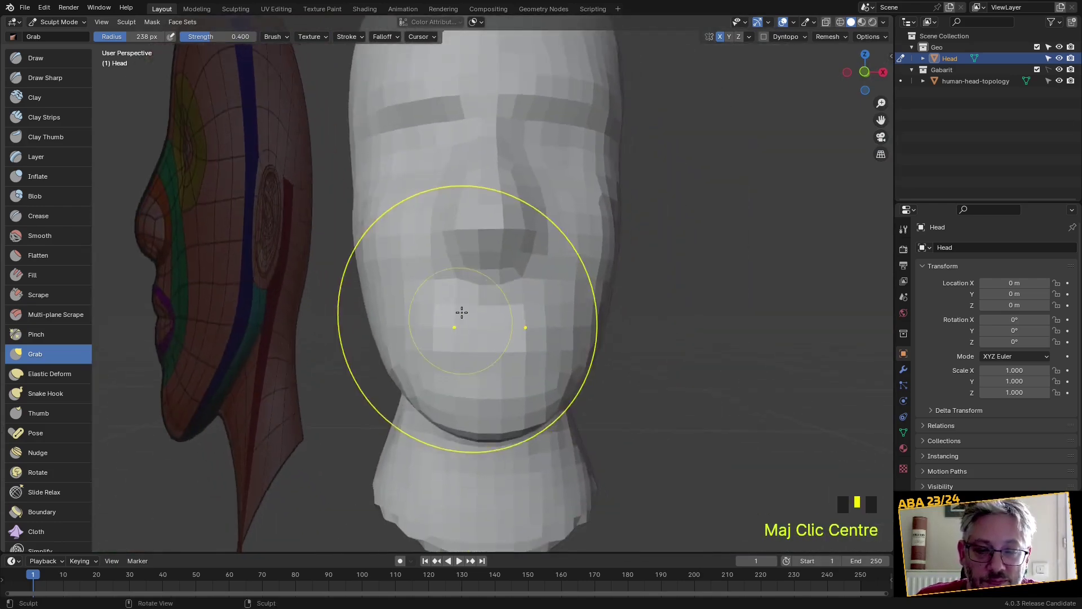
pyautogui.scroll(3, 463, 193)
pyautogui.moveTo(455, 209)
pyautogui.mouseDown()
pyautogui.moveTo(404, 249)
pyautogui.moveTo(444, 147)
pyautogui.moveTo(495, 157)
pyautogui.moveTo(503, 144)
pyautogui.mouseUp()
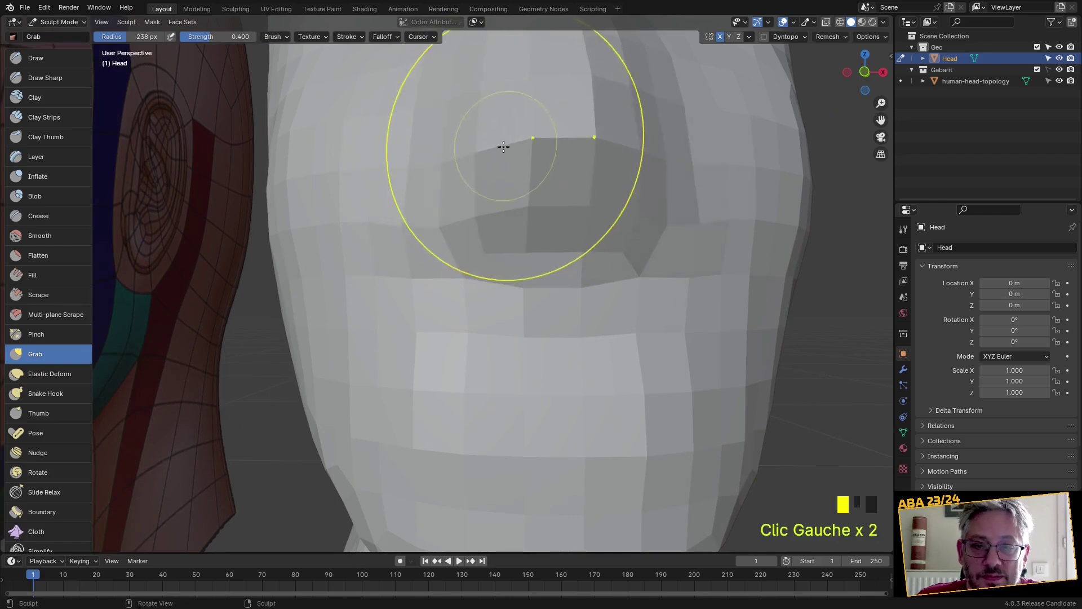
pyautogui.scroll(-1, 500, 164)
pyautogui.moveTo(424, 324)
pyautogui.mouseDown()
pyautogui.moveTo(470, 308)
pyautogui.moveTo(404, 315)
pyautogui.moveTo(437, 324)
pyautogui.moveTo(425, 329)
pyautogui.mouseUp()
pyautogui.moveTo(425, 329)
pyautogui.mouseDown(button='middle')
pyautogui.moveTo(400, 292)
pyautogui.moveTo(338, 314)
pyautogui.moveTo(432, 323)
pyautogui.mouseUp(button='middle')
pyautogui.scroll(2, 422, 321)
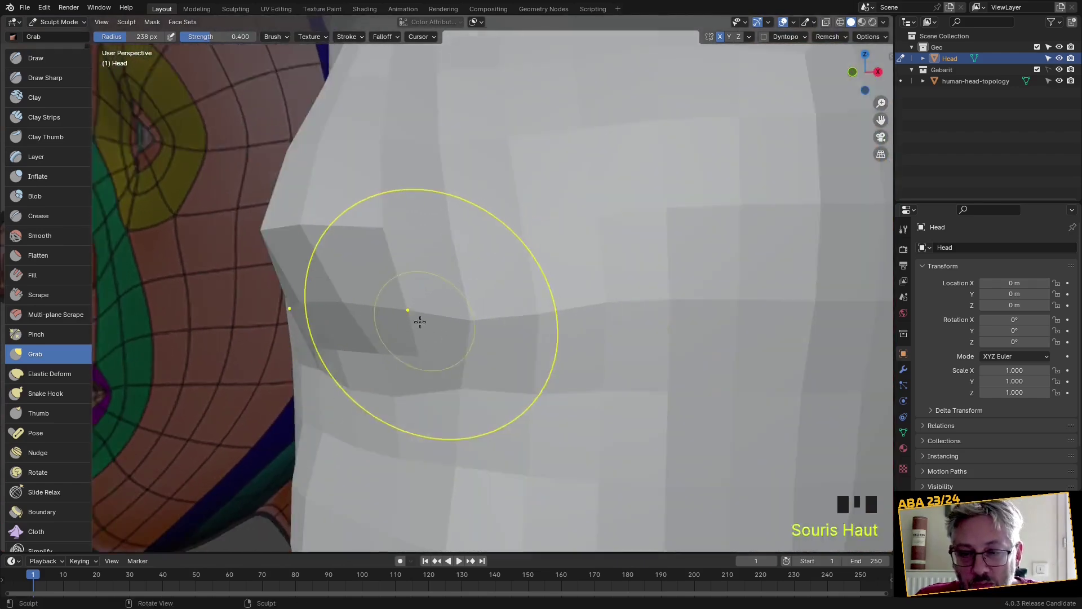
pyautogui.scroll(-2, 422, 322)
# Shape the nose tip in near-profile and level the nose's lower edge around the nostrils with Grab
pyautogui.moveTo(363, 317); pyautogui.dragTo(352, 298)
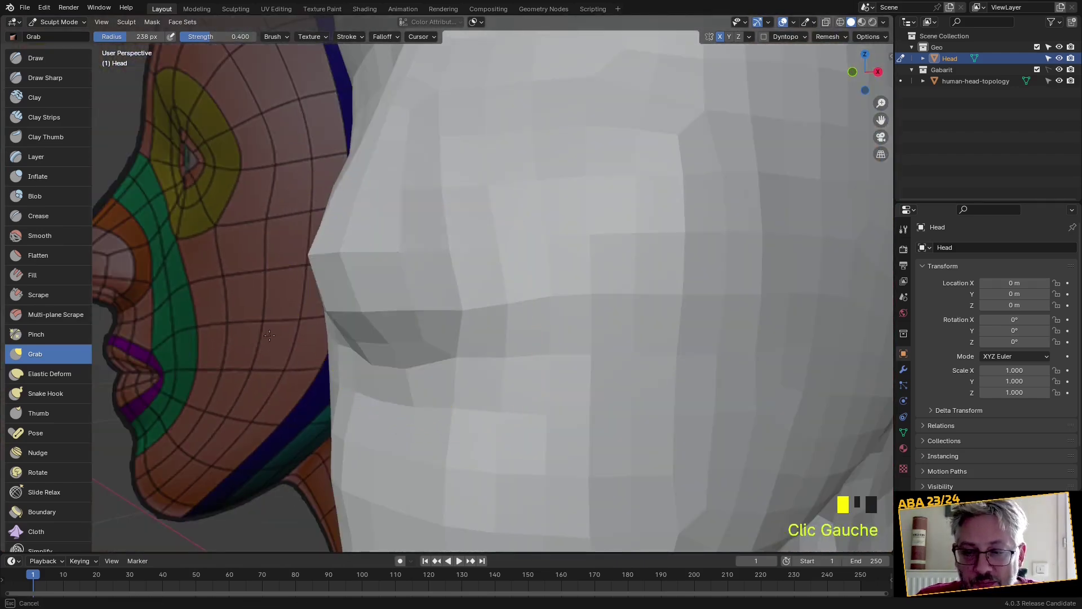
pyautogui.moveTo(314, 235)
pyautogui.mouseDown()
pyautogui.moveTo(311, 244)
pyautogui.moveTo(361, 299)
pyautogui.mouseUp()
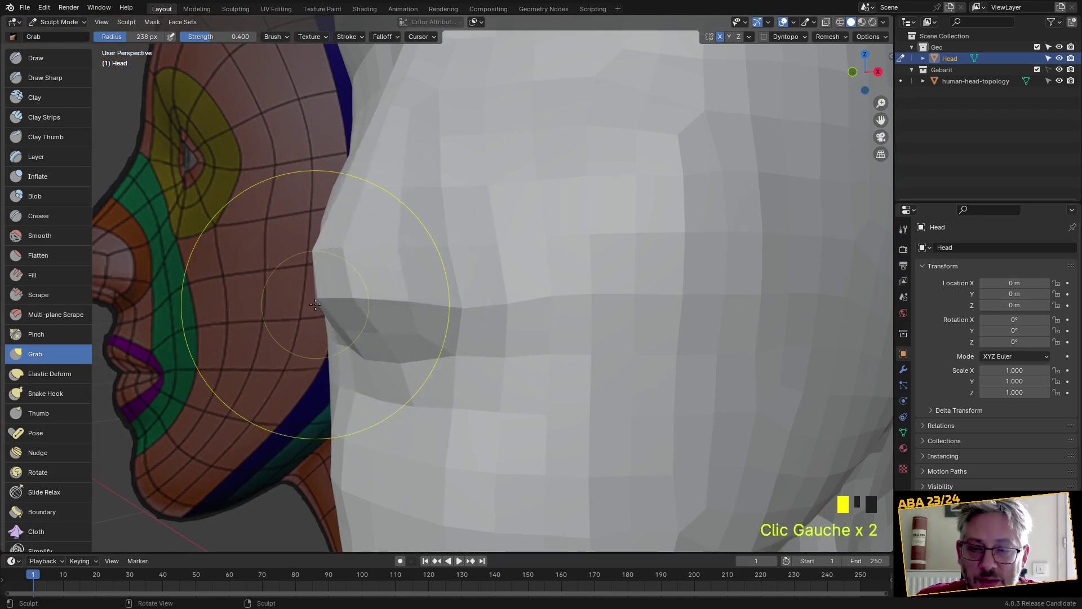
pyautogui.scroll(-1, 357, 297)
pyautogui.moveTo(294, 275)
pyautogui.mouseDown()
pyautogui.moveTo(358, 297)
pyautogui.moveTo(357, 330)
pyautogui.mouseUp()
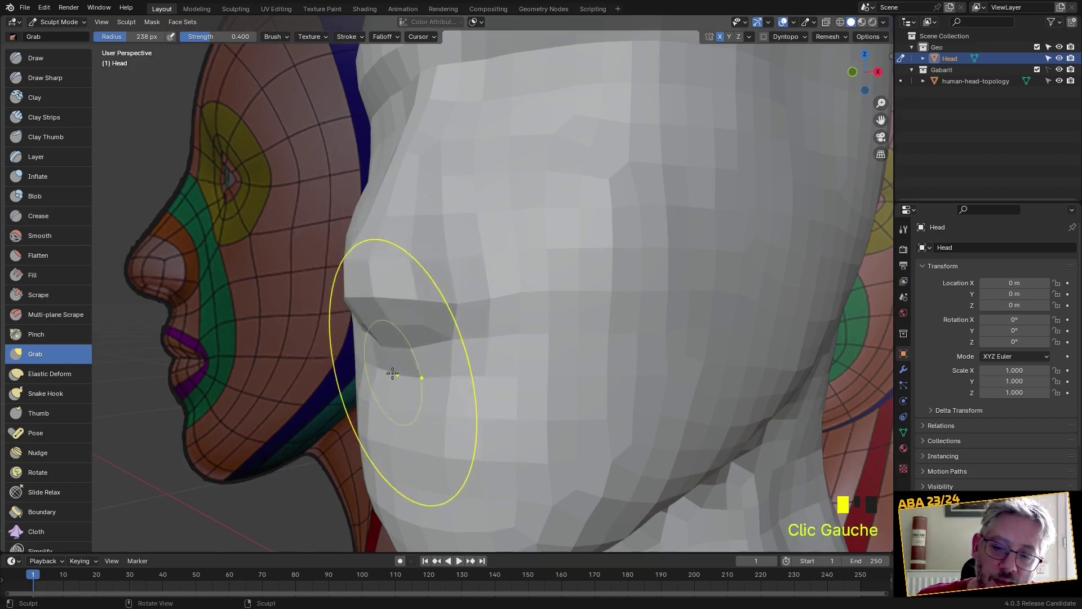
pyautogui.scroll(2, 391, 372)
pyautogui.moveTo(369, 416); pyautogui.dragTo(389, 359)
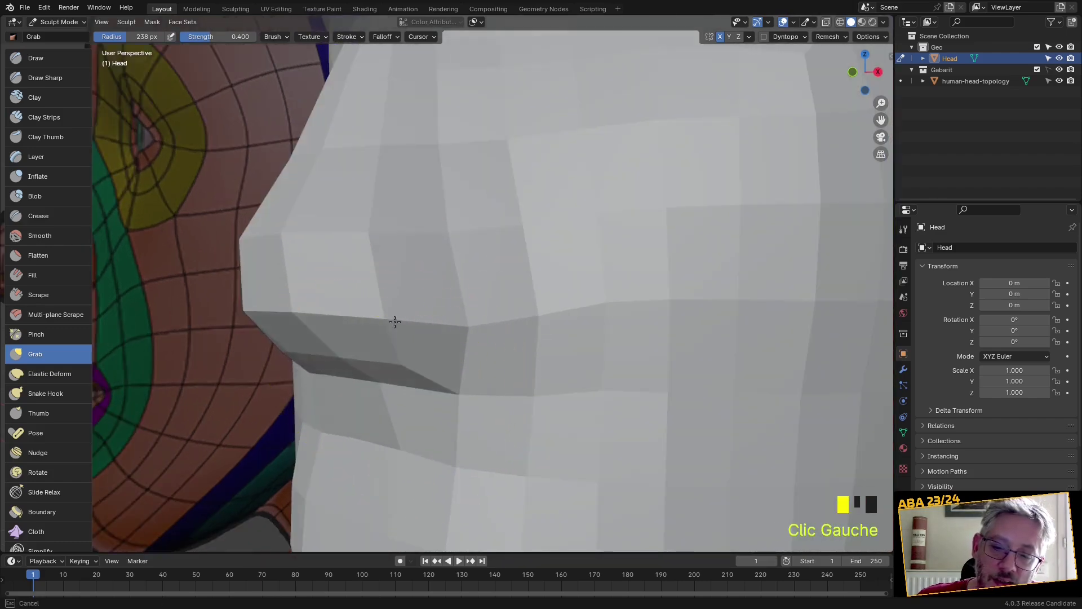
pyautogui.moveTo(438, 398); pyautogui.dragTo(466, 394)
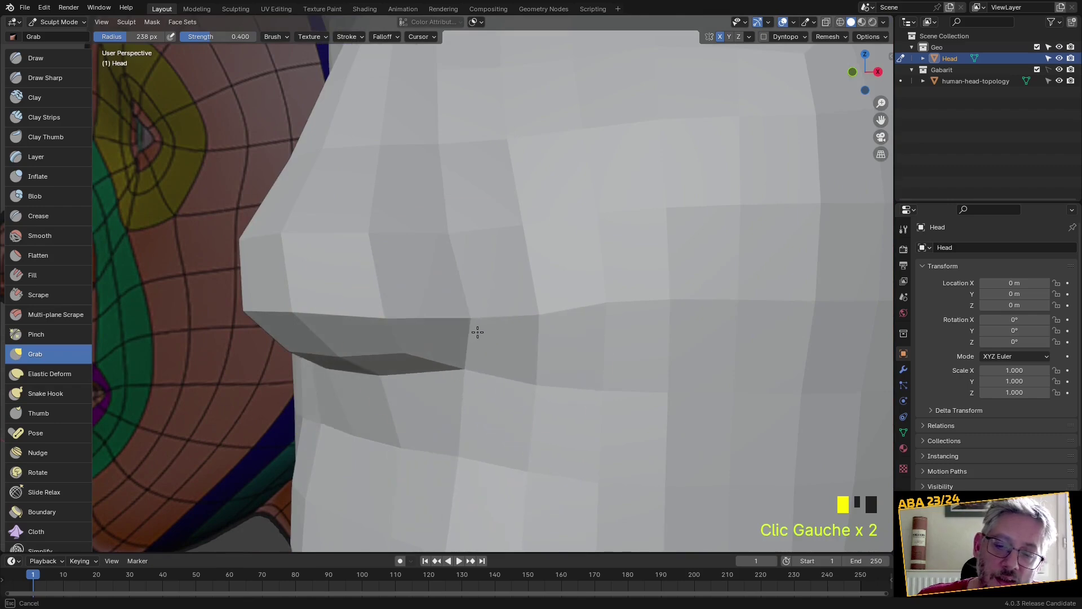
pyautogui.moveTo(474, 334); pyautogui.dragTo(476, 338)
# Refine the side of the nose and its bridge with Grab strokes from other angles
pyautogui.scroll(-2, 479, 344)
pyautogui.moveTo(478, 343); pyautogui.dragTo(556, 350, button='middle')
pyautogui.scroll(2, 563, 299)
pyautogui.moveTo(562, 299)
pyautogui.mouseDown()
pyautogui.moveTo(580, 244)
pyautogui.moveTo(632, 232)
pyautogui.mouseUp()
pyautogui.moveTo(632, 232)
pyautogui.mouseDown(button='middle')
pyautogui.moveTo(580, 251)
pyautogui.moveTo(532, 292)
pyautogui.mouseUp(button='middle')
pyautogui.scroll(-3, 551, 278)
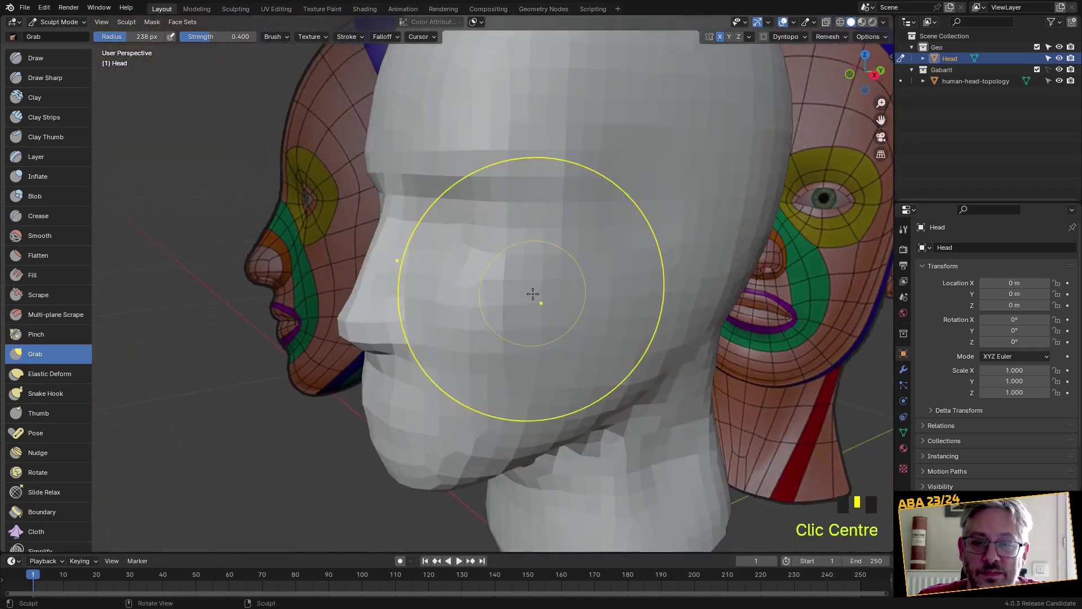
pyautogui.scroll(2, 433, 301)
pyautogui.moveTo(393, 254); pyautogui.dragTo(445, 234)
# Smooth the side of the head, the rear cheek and the area behind the jaw
pyautogui.moveTo(445, 234); pyautogui.dragTo(468, 327, button='middle')
pyautogui.scroll(-2, 483, 362)
pyautogui.moveTo(483, 363)
pyautogui.mouseDown(button='middle')
pyautogui.moveTo(509, 366)
pyautogui.moveTo(531, 340)
pyautogui.moveTo(449, 344)
pyautogui.moveTo(496, 360)
pyautogui.mouseUp(button='middle')
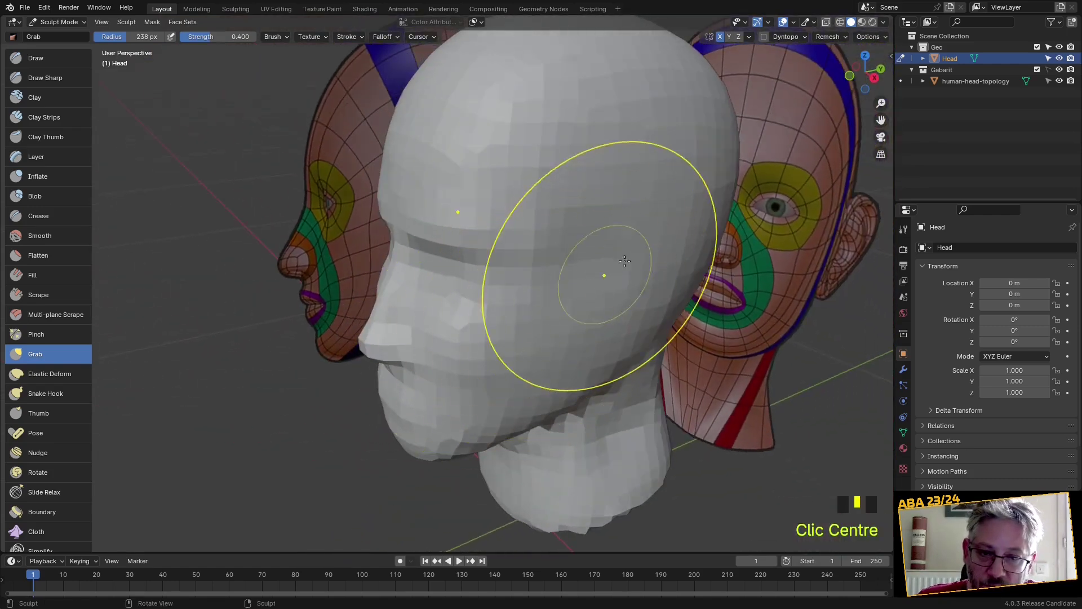
pyautogui.keyDown('shift'); pyautogui.moveTo(614, 270); pyautogui.dragTo(626, 268); pyautogui.keyUp('shift')
pyautogui.moveTo(633, 266); pyautogui.dragTo(536, 295, button='middle')
pyautogui.keyDown('shift'); pyautogui.click(496, 305); pyautogui.keyUp('shift')
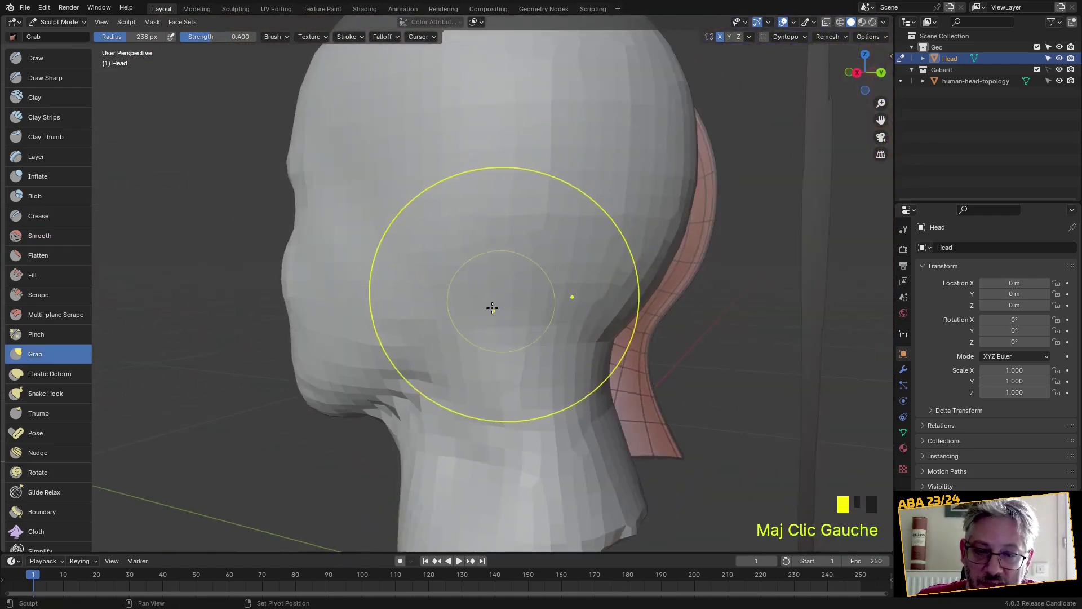
pyautogui.moveTo(476, 358)
pyautogui.keyDown('shift'); pyautogui.mouseDown()
pyautogui.moveTo(551, 321)
pyautogui.moveTo(546, 340)
pyautogui.mouseUp(); pyautogui.keyUp('shift')
# Set the Draw strength to 0.275 and carve hollows into the cheeks and the sides of the chin
pyautogui.moveTo(546, 340)
pyautogui.mouseDown(button='middle')
pyautogui.moveTo(593, 348)
pyautogui.moveTo(175, 58)
pyautogui.mouseUp(button='middle')
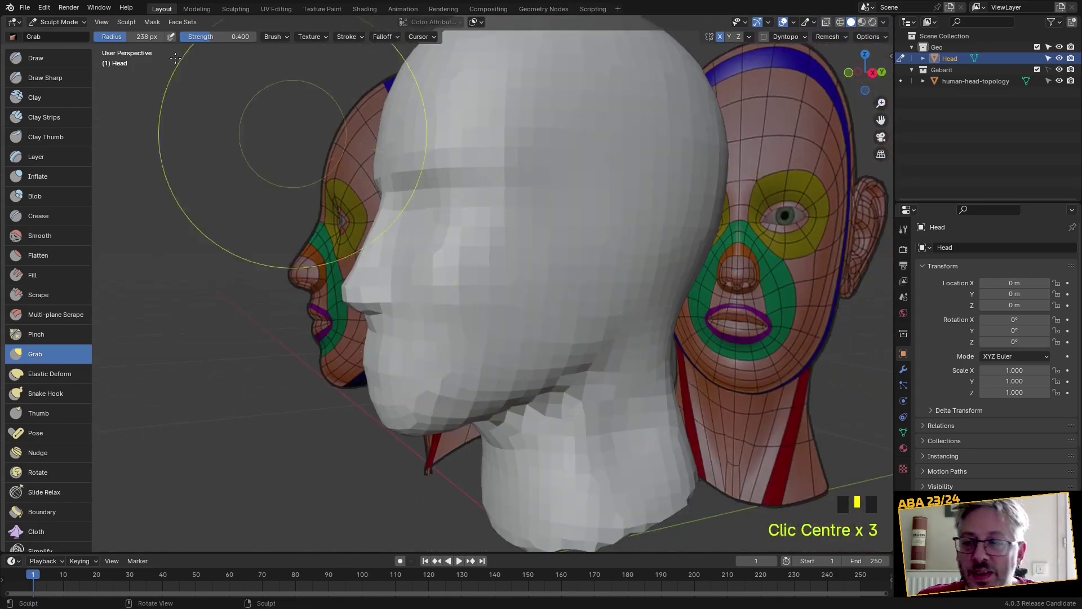
pyautogui.scroll(5, 49, 65)
pyautogui.click(48, 65)
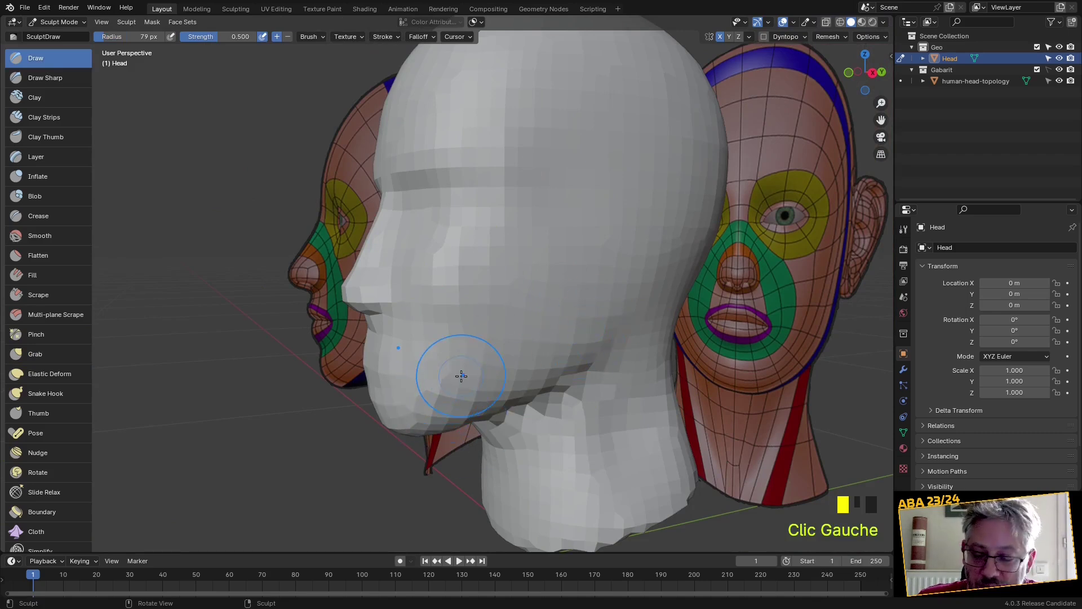
pyautogui.moveTo(211, 36); pyautogui.dragTo(203, 36)
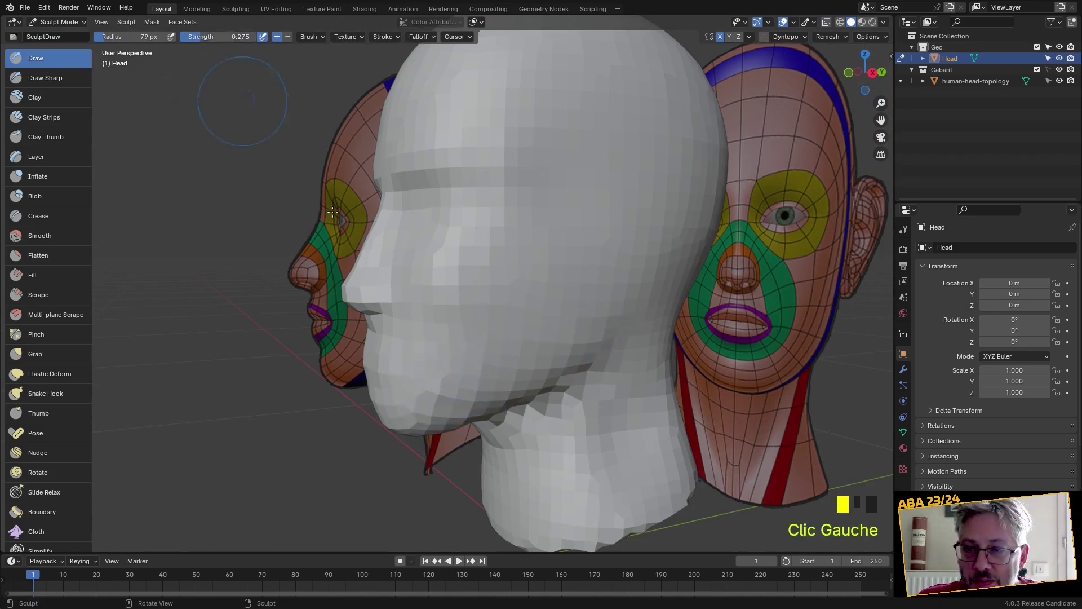
pyautogui.keyDown('ctrl'); pyautogui.click(569, 317); pyautogui.keyUp('ctrl')
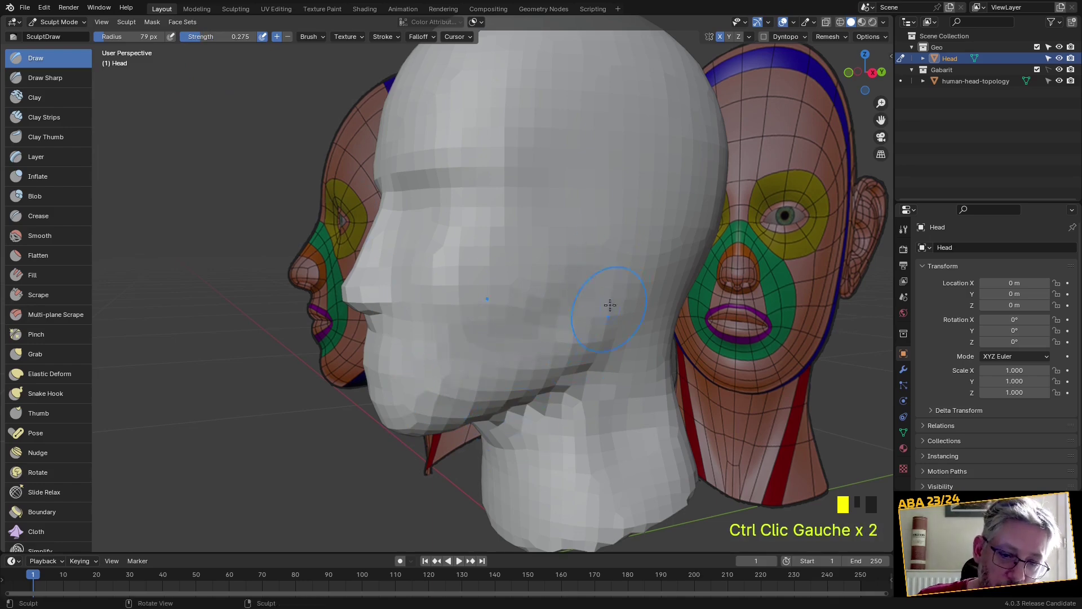
pyautogui.moveTo(612, 318); pyautogui.dragTo(403, 404, button='middle')
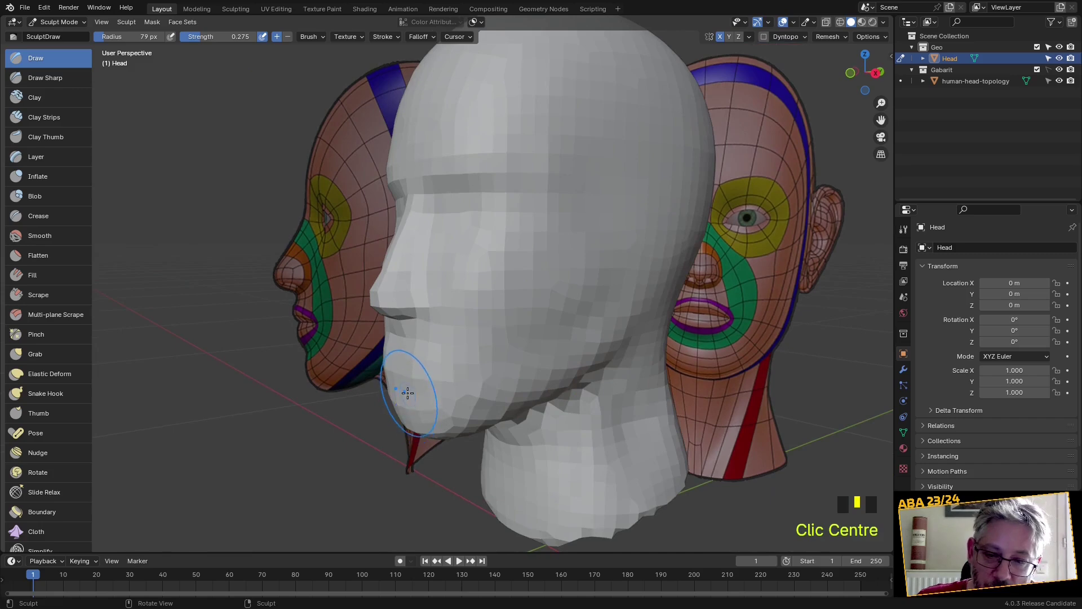
pyautogui.keyDown('ctrl'); pyautogui.click(434, 387); pyautogui.keyUp('ctrl')
pyautogui.keyDown('ctrl'); pyautogui.click(449, 391); pyautogui.keyUp('ctrl')
pyautogui.keyDown('ctrl'); pyautogui.click(462, 394); pyautogui.keyUp('ctrl')
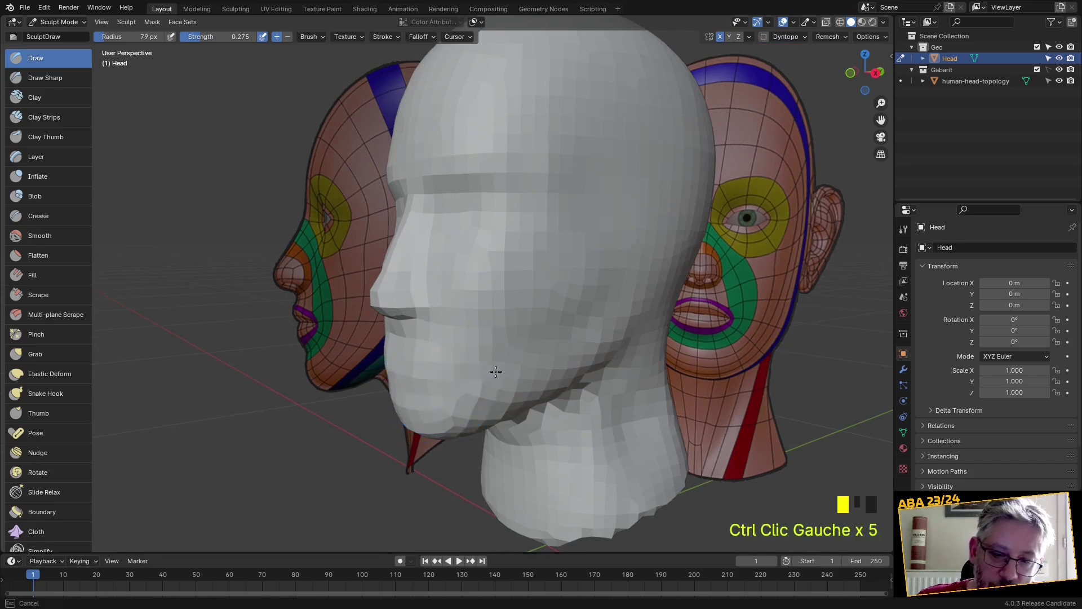
# Carve the temples and the side of the head in front of the ear area, and smooth the transition behind them
pyautogui.moveTo(492, 367); pyautogui.dragTo(547, 197, button='middle')
pyautogui.keyDown('ctrl'); pyautogui.click(585, 171); pyautogui.keyUp('ctrl')
pyautogui.keyDown('ctrl'); pyautogui.click(577, 249); pyautogui.keyUp('ctrl')
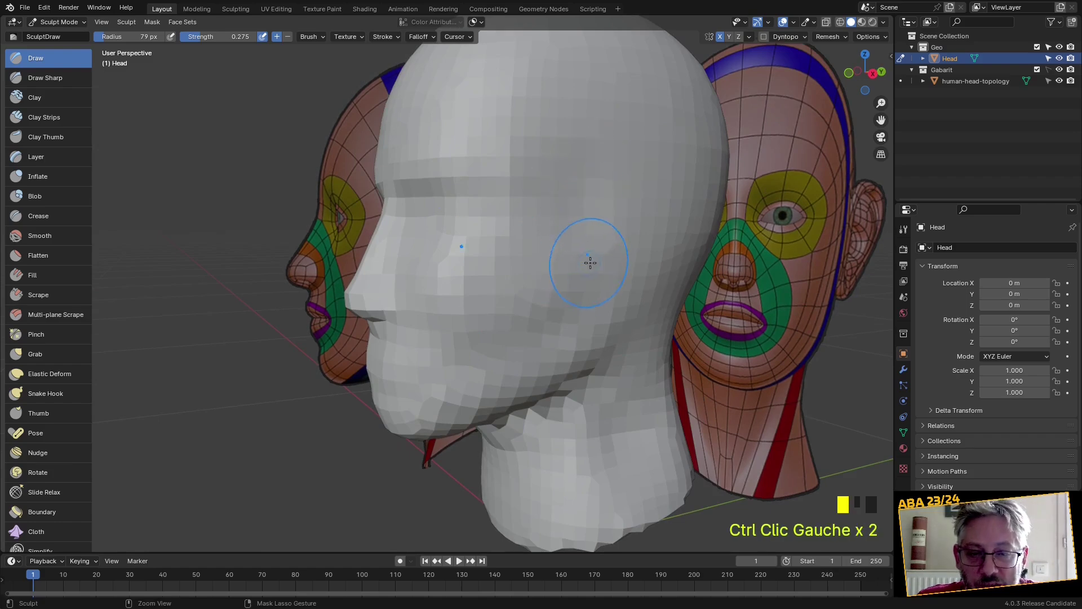
pyautogui.keyDown('shift'); pyautogui.moveTo(612, 184); pyautogui.dragTo(627, 251); pyautogui.keyUp('shift')
pyautogui.keyDown('shift'); pyautogui.click(653, 243); pyautogui.keyUp('shift')
pyautogui.moveTo(654, 243); pyautogui.dragTo(601, 286, button='middle')
pyautogui.scroll(-1, 596, 290)
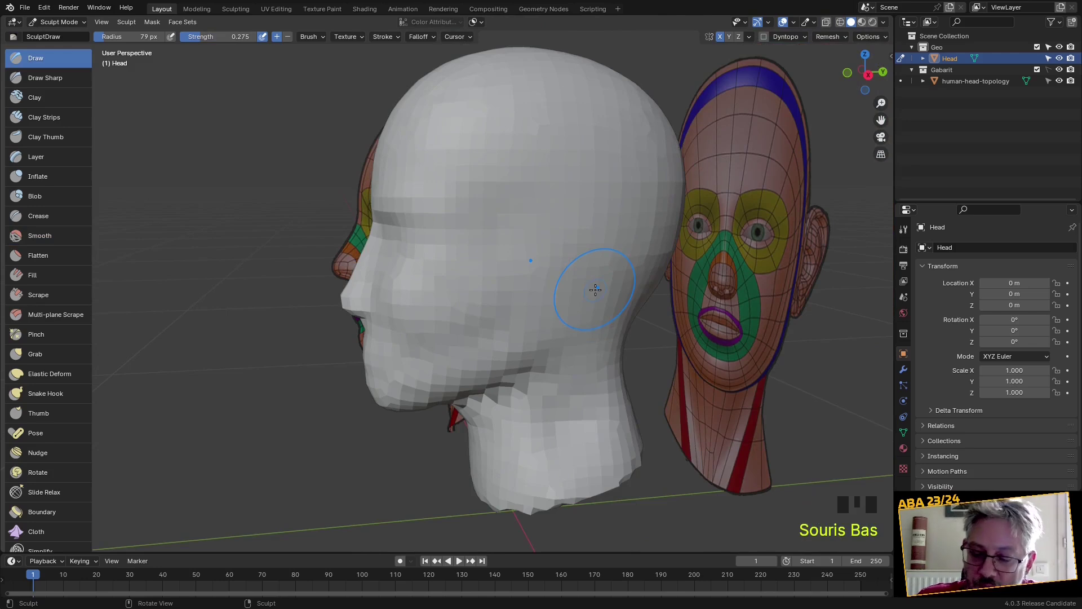
# Set the Draw radius to 115 px and the Smooth brush strength to 0.359, keeping Draw as the active brush
pyautogui.press('f')
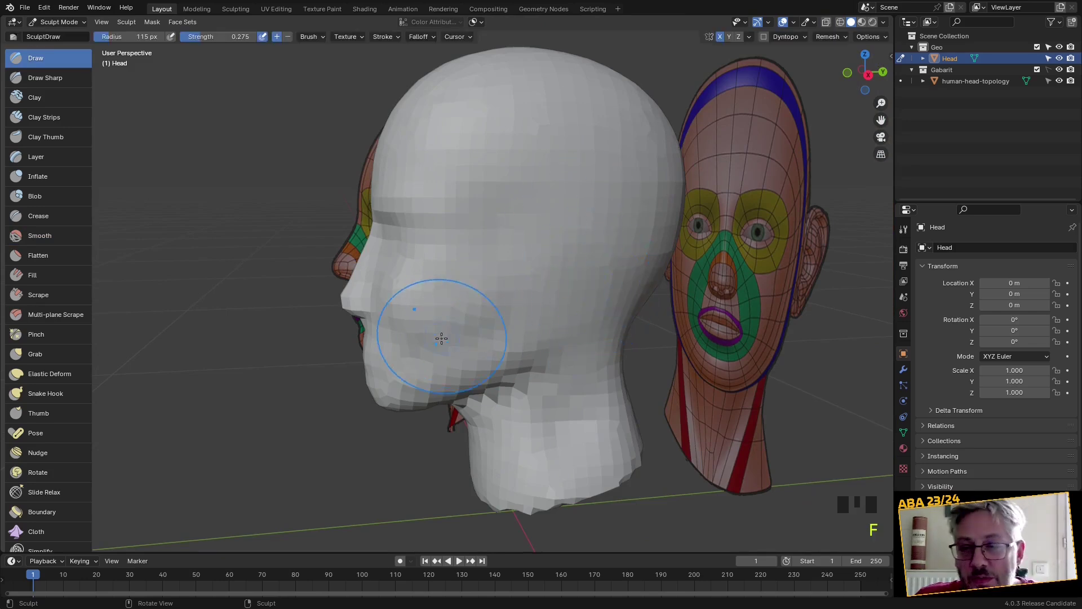
pyautogui.click(44, 237)
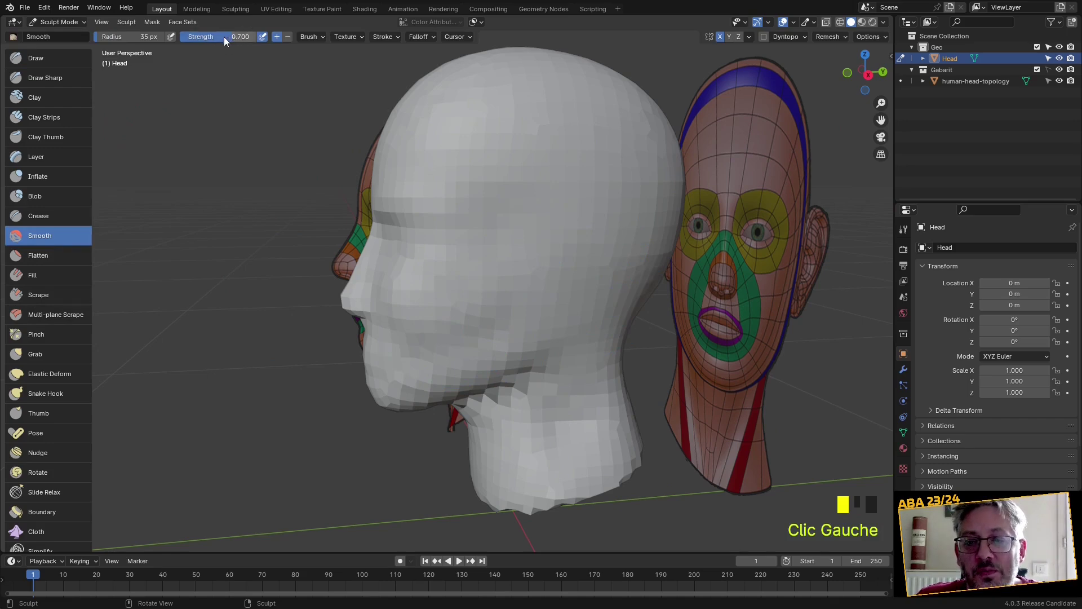
pyautogui.moveTo(225, 36); pyautogui.dragTo(217, 37)
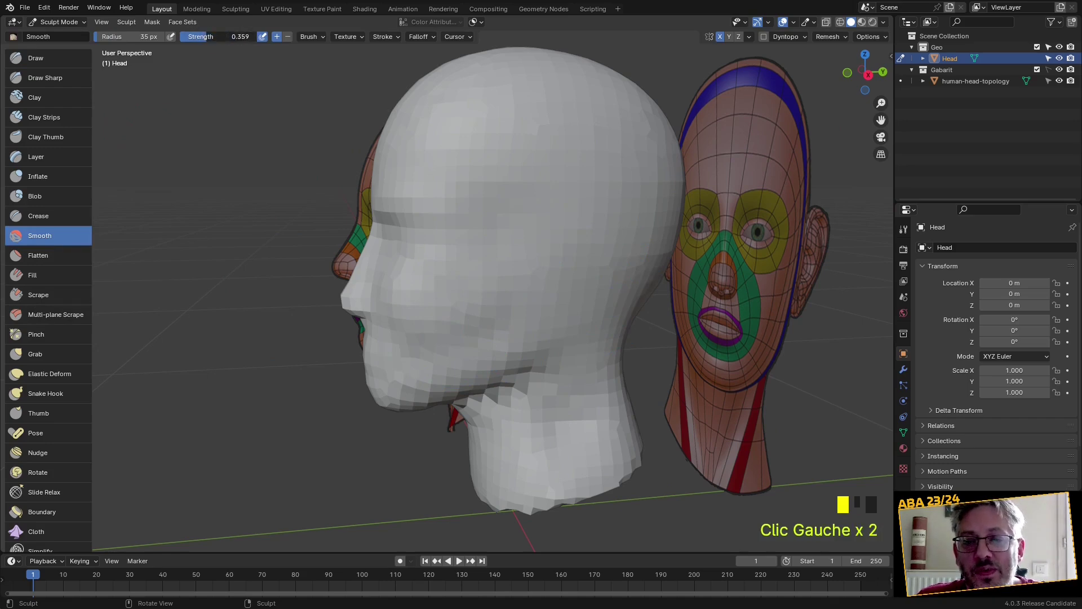
pyautogui.click(40, 59)
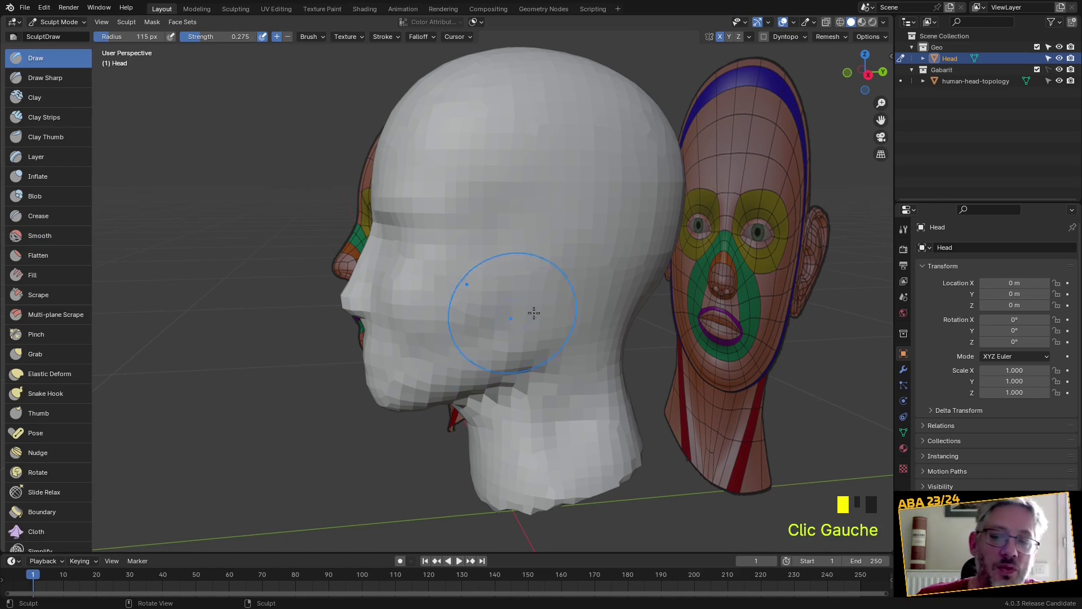
# Smooth the rear side of the head and the area behind the jaw with repeated strokes
pyautogui.keyDown('shift'); pyautogui.click(620, 265); pyautogui.keyUp('shift')
pyautogui.keyDown('shift'); pyautogui.click(620, 266); pyautogui.keyUp('shift')
pyautogui.keyDown('shift'); pyautogui.click(619, 265); pyautogui.keyUp('shift')
pyautogui.keyDown('shift'); pyautogui.click(618, 264); pyautogui.keyUp('shift')
pyautogui.moveTo(584, 353); pyautogui.dragTo(538, 356, button='middle')
pyautogui.keyDown('shift'); pyautogui.click(517, 346); pyautogui.keyUp('shift')
pyautogui.keyDown('shift'); pyautogui.click(548, 302); pyautogui.keyUp('shift')
pyautogui.keyDown('shift'); pyautogui.click(580, 322); pyautogui.keyUp('shift')
# Switch to the Grab brush and pull the sides of the neck inward below the jaw to slim it
pyautogui.moveTo(580, 322); pyautogui.dragTo(532, 470, button='middle')
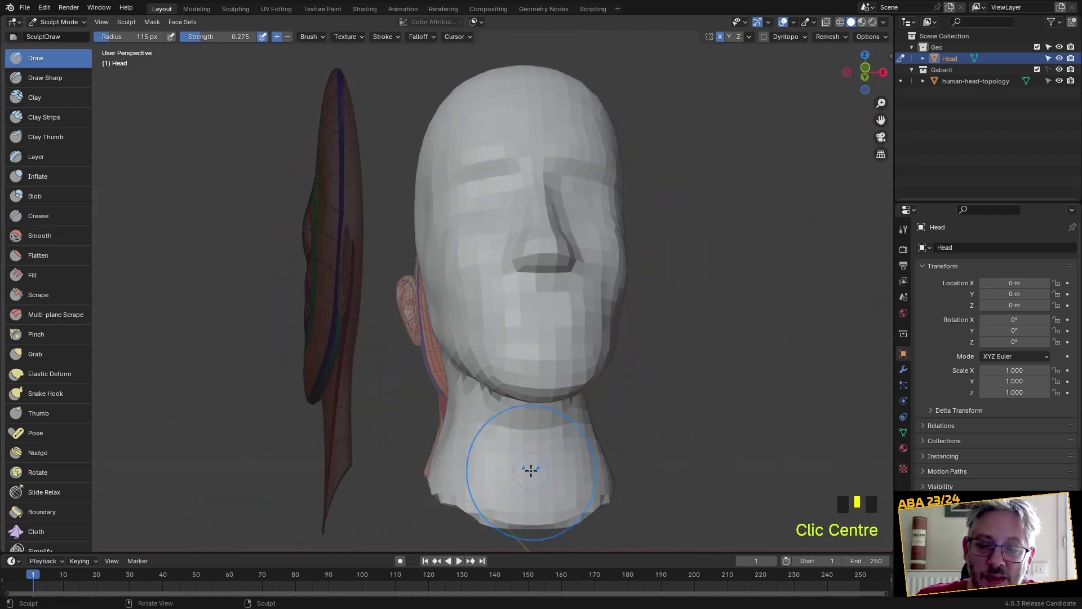
pyautogui.press('g')
pyautogui.scroll(2, 466, 459)
pyautogui.keyDown('shift'); pyautogui.moveTo(466, 459); pyautogui.dragTo(428, 417, button='middle'); pyautogui.keyUp('shift')
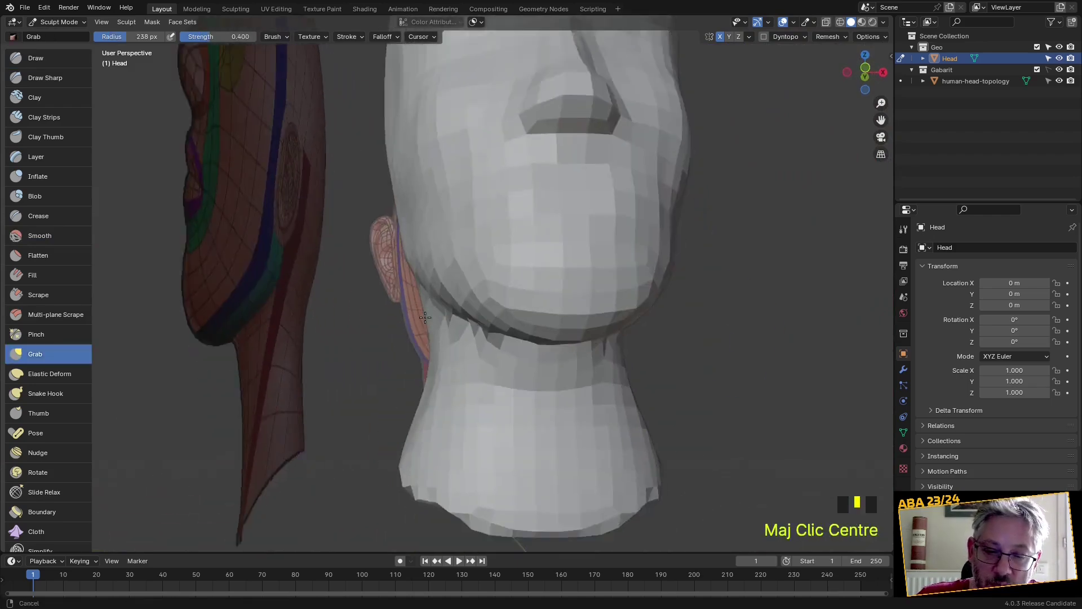
pyautogui.scroll(3, 421, 409)
pyautogui.moveTo(421, 409)
pyautogui.mouseDown()
pyautogui.moveTo(445, 420)
pyautogui.moveTo(524, 420)
pyautogui.mouseUp()
pyautogui.moveTo(524, 421)
pyautogui.mouseDown(button='middle')
pyautogui.moveTo(593, 416)
pyautogui.moveTo(471, 447)
pyautogui.moveTo(484, 473)
pyautogui.mouseUp(button='middle')
pyautogui.click(457, 408)
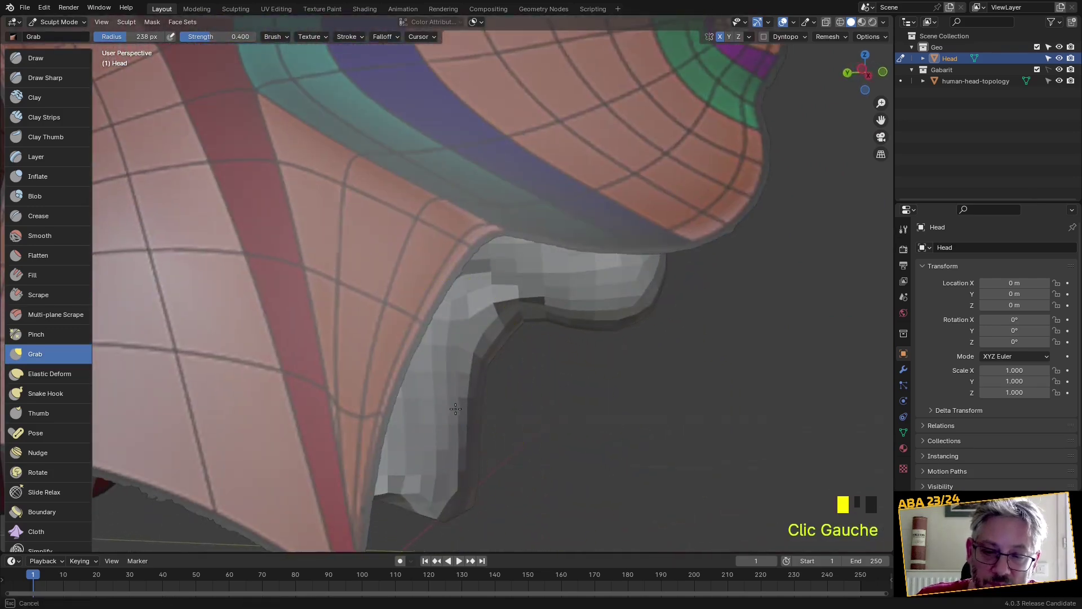
pyautogui.moveTo(447, 407); pyautogui.dragTo(229, 401, button='middle')
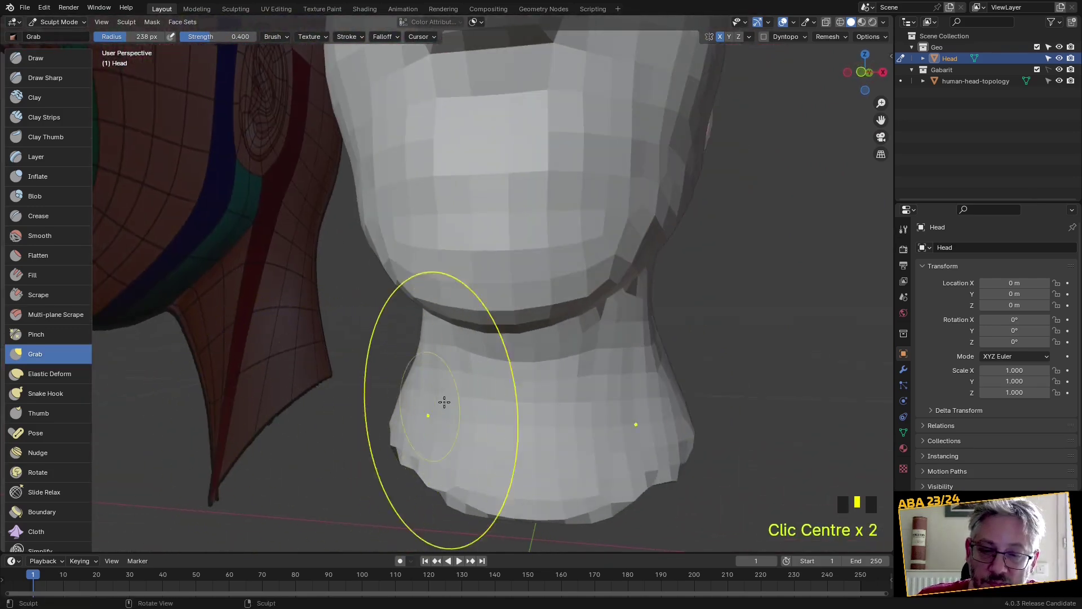
pyautogui.moveTo(428, 415); pyautogui.dragTo(455, 415)
# Nudge the side of the jawline inward and slightly down where it meets the upper neck
pyautogui.scroll(-2, 455, 440)
pyautogui.moveTo(457, 451); pyautogui.dragTo(472, 347, button='middle')
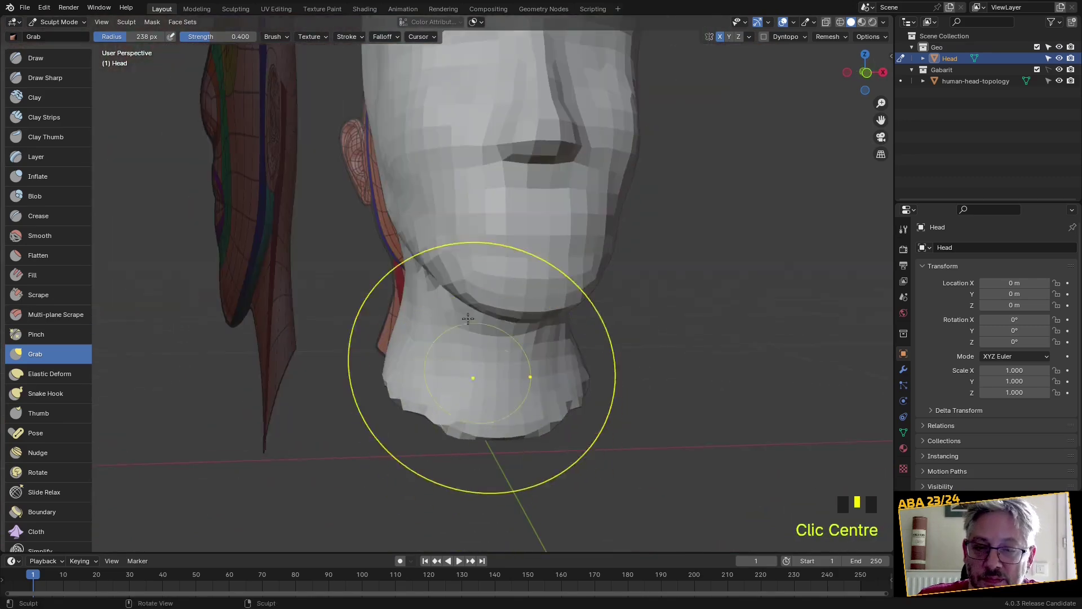
pyautogui.moveTo(446, 276); pyautogui.dragTo(465, 291)
# Pull the lower corner of the chin slightly downward with the Grab brush, working from below the face
pyautogui.moveTo(472, 307); pyautogui.dragTo(484, 416, button='middle')
pyautogui.scroll(3, 442, 362)
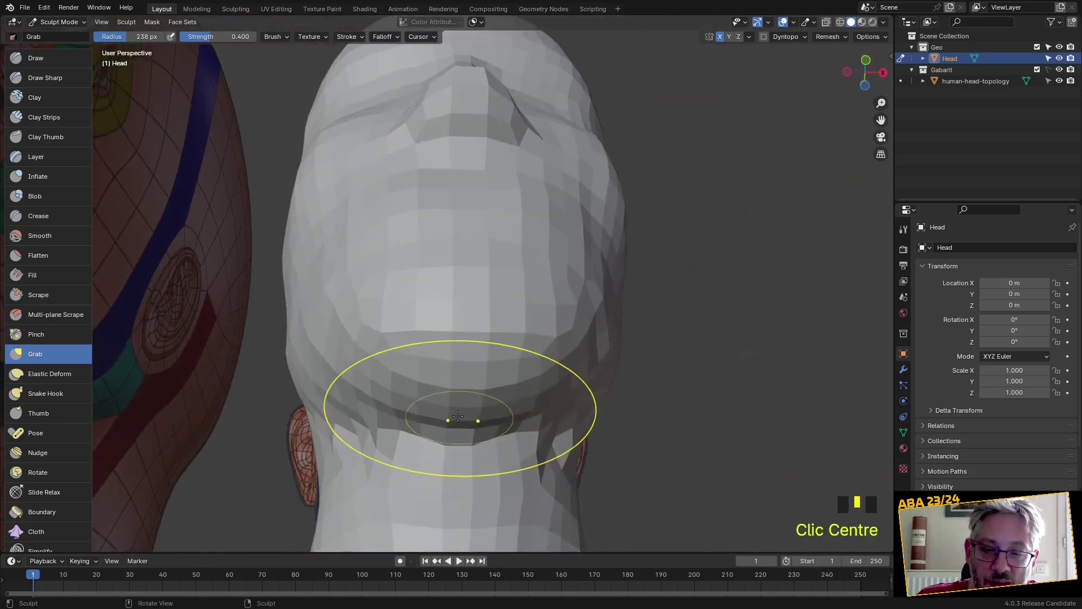
pyautogui.scroll(-1, 445, 366)
pyautogui.moveTo(446, 367)
pyautogui.mouseDown(button='middle')
pyautogui.moveTo(462, 390)
pyautogui.moveTo(444, 417)
pyautogui.moveTo(455, 435)
pyautogui.mouseUp(button='middle')
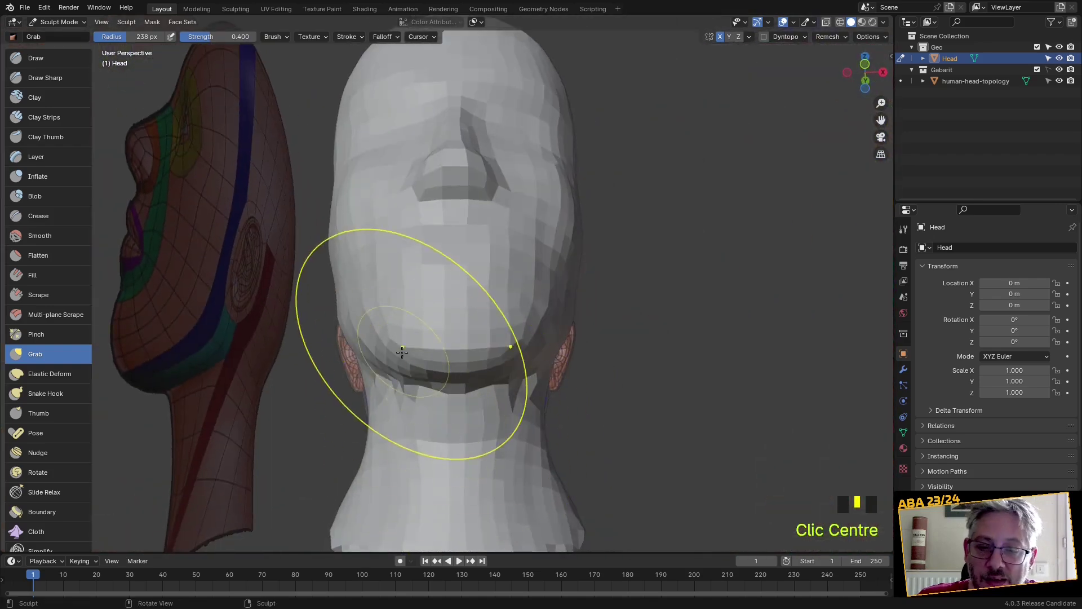
pyautogui.moveTo(413, 342); pyautogui.dragTo(416, 353)
pyautogui.moveTo(424, 354); pyautogui.dragTo(333, 396, button='middle')
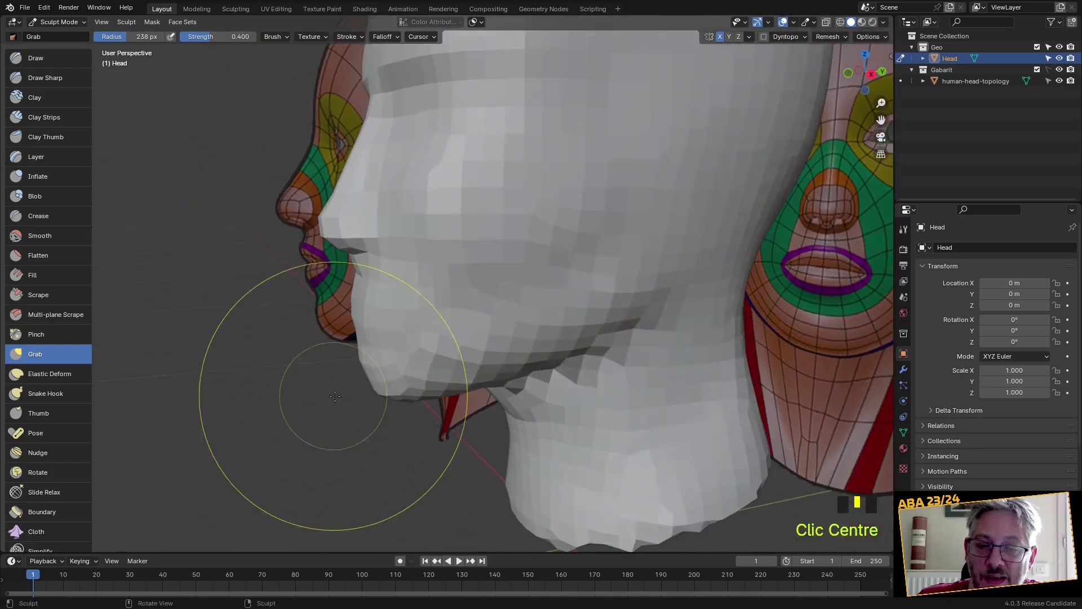
# Try a voxel remesh of the head to even out the stretched faces around the chin and jaw
pyautogui.moveTo(386, 361); pyautogui.dragTo(492, 382, button='middle')
pyautogui.scroll(-3, 338, 314)
pyautogui.middleClick(493, 383)
pyautogui.scroll(2, 493, 352)
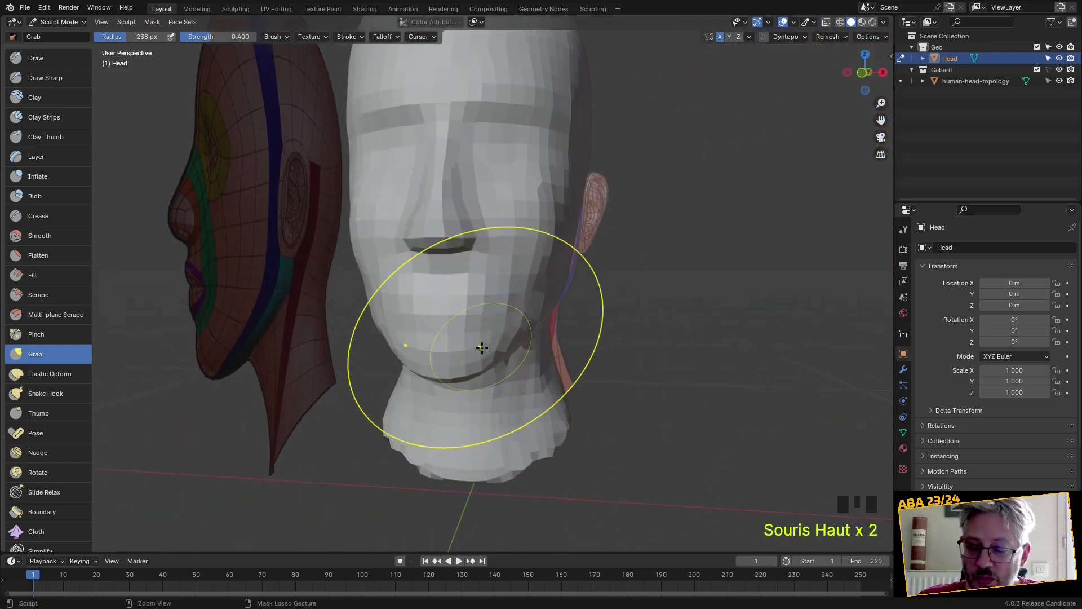
pyautogui.moveTo(514, 353); pyautogui.dragTo(580, 399, button='middle')
pyautogui.scroll(2, 512, 312)
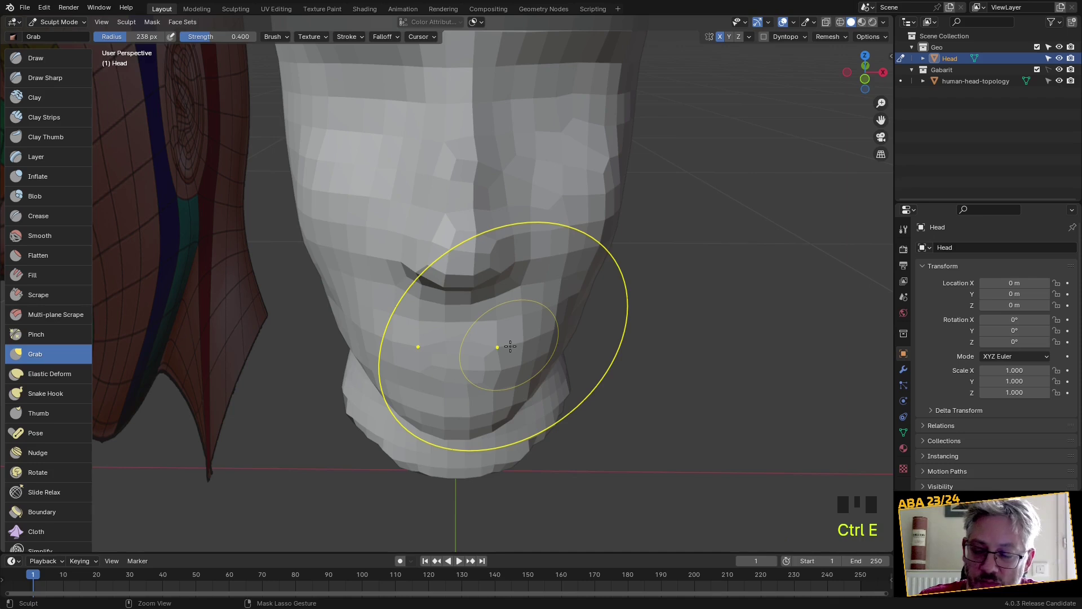
pyautogui.hotkey('ctrl', 'z')
pyautogui.hotkey('ctrl', 'r')
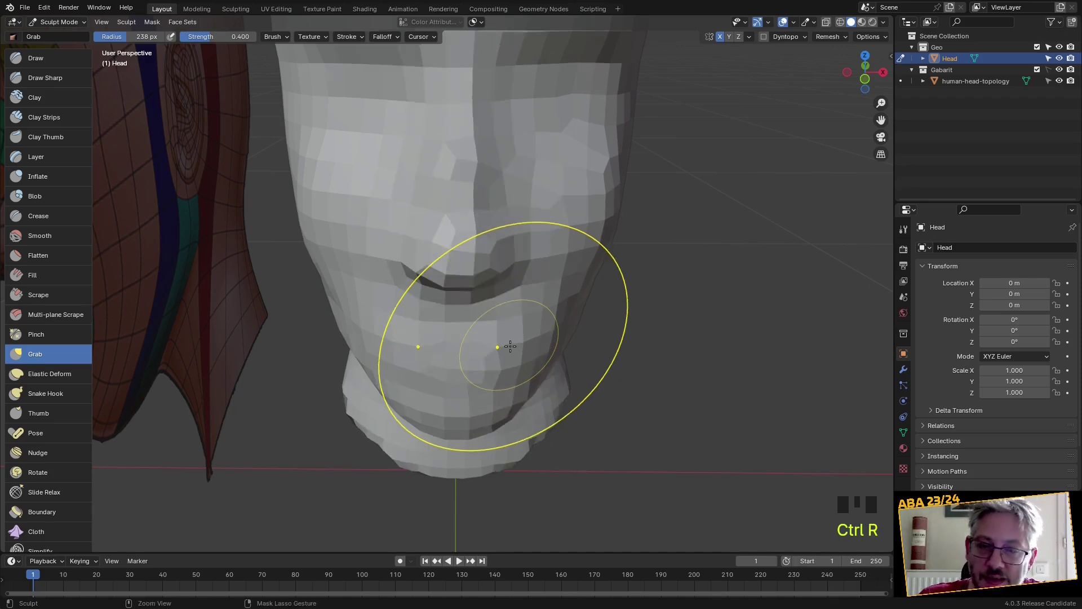
pyautogui.hotkey('ctrl', 'z')
# Reshape the outer brow ridge above the eye socket with the Grab brush, working from the side of the head
pyautogui.moveTo(510, 346); pyautogui.dragTo(456, 355, button='middle')
pyautogui.scroll(-2, 423, 321)
pyautogui.scroll(2, 457, 311)
pyautogui.keyDown('shift'); pyautogui.moveTo(458, 309); pyautogui.dragTo(537, 424, button='middle'); pyautogui.keyUp('shift')
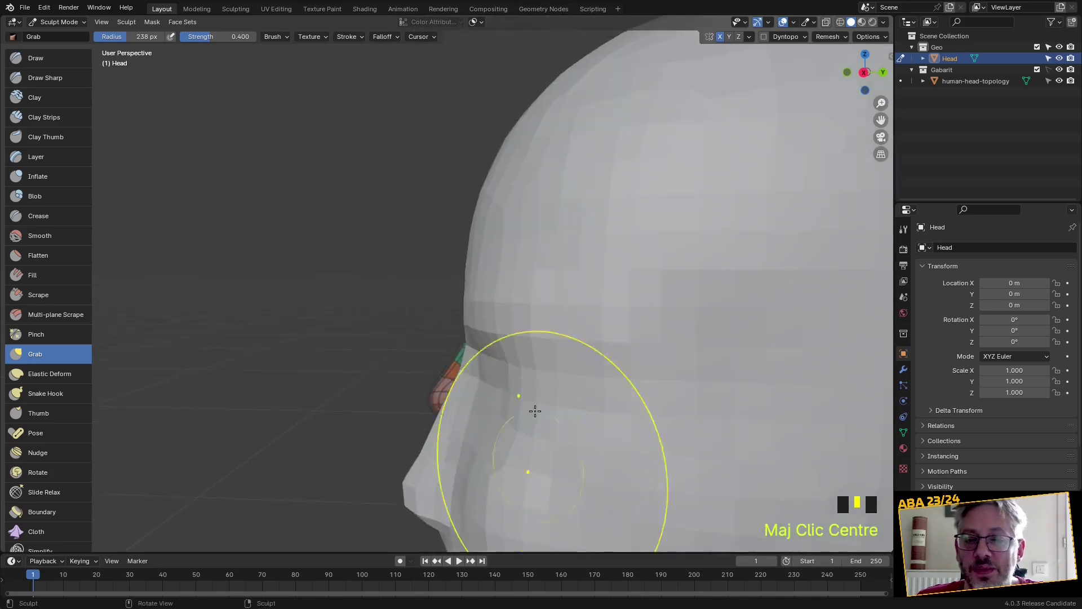
pyautogui.scroll(1, 524, 379)
pyautogui.press('g')
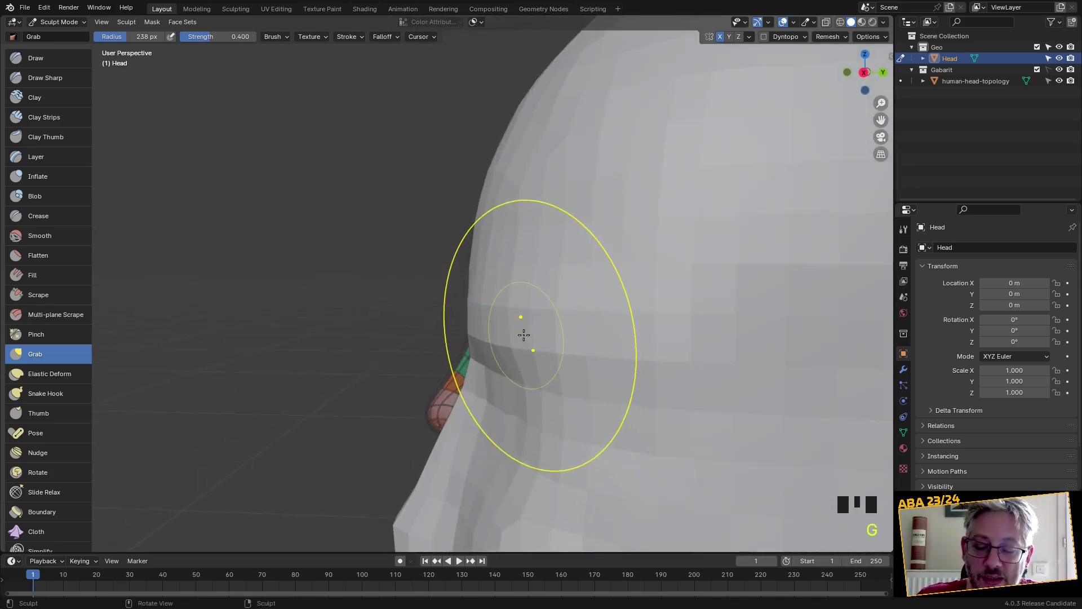
# Build up the brow ridge on the side of the head with the Draw brush
pyautogui.press('v')
pyautogui.moveTo(519, 336)
pyautogui.mouseDown(button='middle')
pyautogui.moveTo(565, 356)
pyautogui.moveTo(519, 335)
pyautogui.mouseUp(button='middle')
pyautogui.click(513, 338)
pyautogui.click(573, 340)
pyautogui.click(573, 340)
pyautogui.click(573, 340)
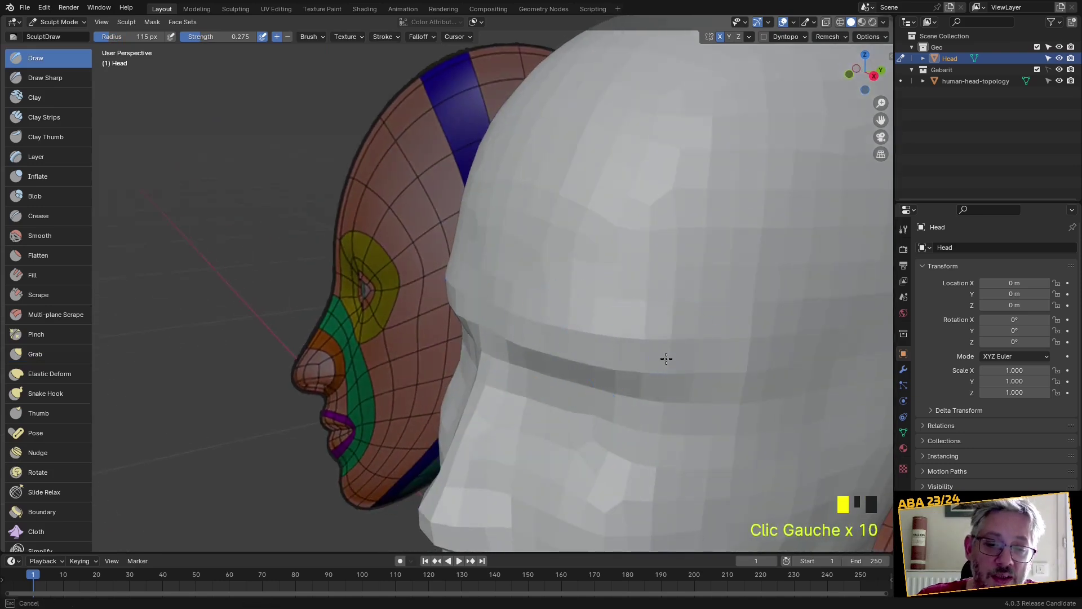
# Carve the eye socket area beneath the brow with the inverted Draw brush and smooth the brow's ends
pyautogui.moveTo(570, 395); pyautogui.dragTo(603, 374, button='middle')
pyautogui.scroll(1, 604, 391)
pyautogui.keyDown('ctrl'); pyautogui.click(590, 379); pyautogui.keyUp('ctrl')
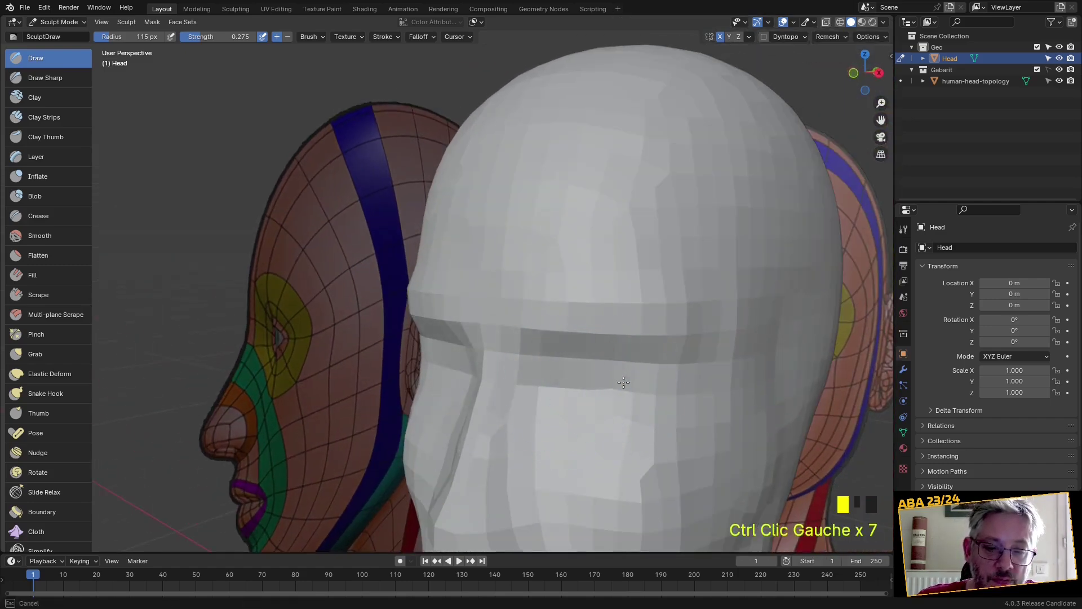
pyautogui.moveTo(627, 404); pyautogui.dragTo(466, 316, button='middle')
pyautogui.keyDown('shift'); pyautogui.moveTo(339, 221); pyautogui.dragTo(362, 249); pyautogui.keyUp('shift')
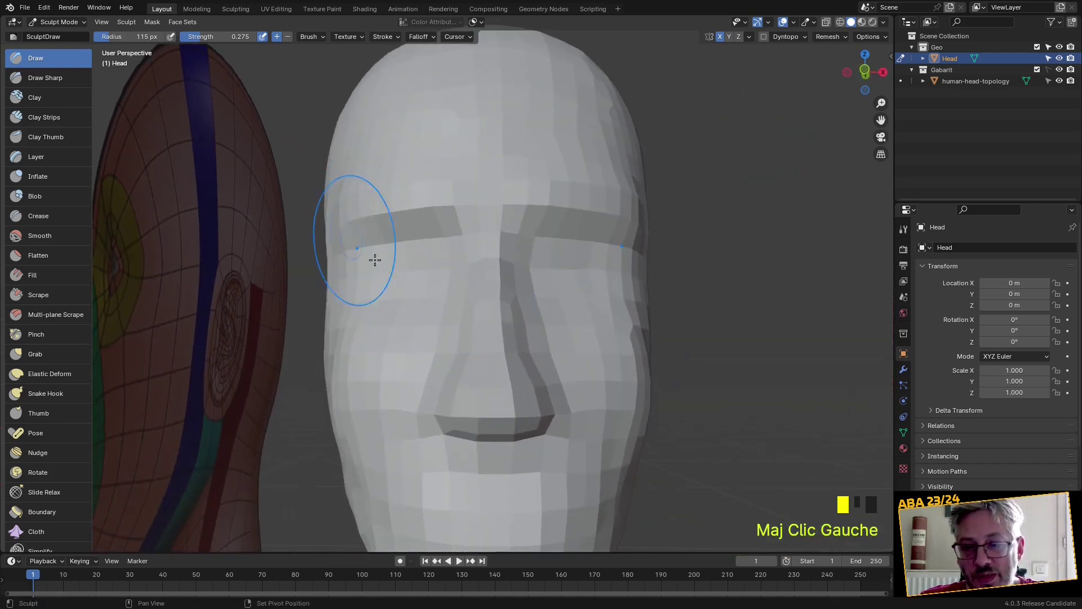
pyautogui.keyDown('shift'); pyautogui.click(456, 208); pyautogui.keyUp('shift')
pyautogui.keyDown('shift'); pyautogui.click(458, 225); pyautogui.keyUp('shift')
pyautogui.moveTo(458, 225); pyautogui.dragTo(473, 304, button='middle')
# In the right side view, reshape the nose, bridge, brow and chin with Grab to follow the reference head's profile
pyautogui.scroll(-5, 570, 307)
pyautogui.moveTo(564, 310); pyautogui.dragTo(486, 369, button='middle')
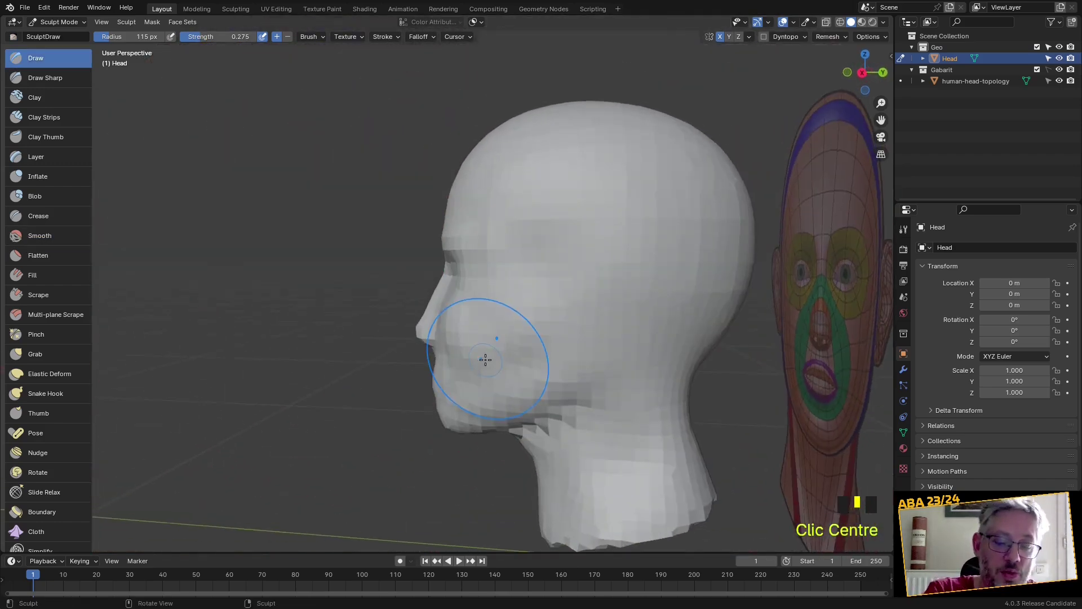
pyautogui.press('KP_3')
pyautogui.scroll(3, 493, 383)
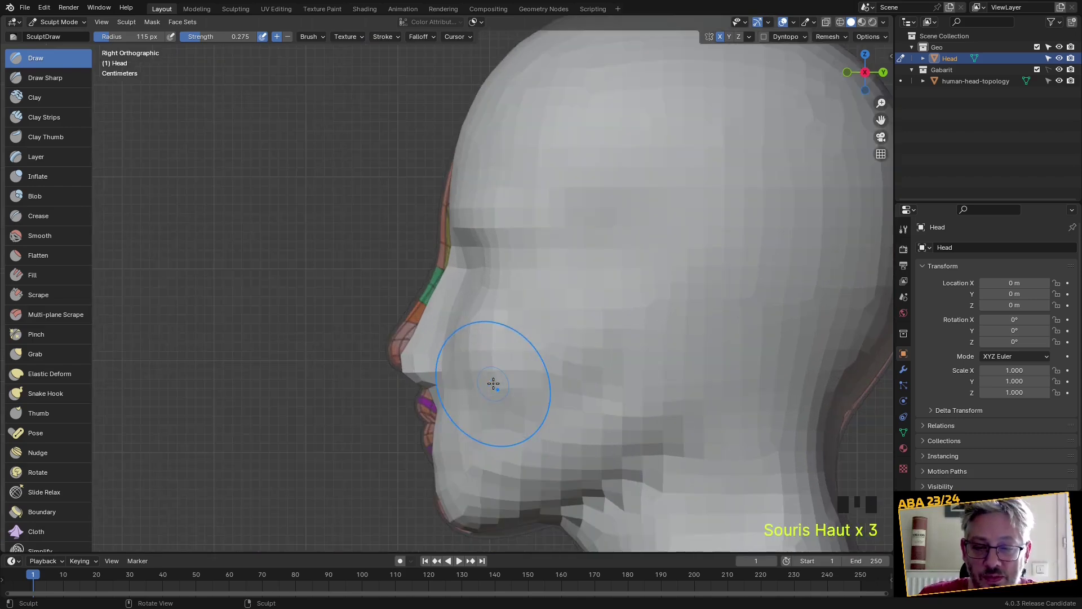
pyautogui.keyDown('shift'); pyautogui.moveTo(499, 385); pyautogui.dragTo(498, 331, button='middle'); pyautogui.keyUp('shift')
pyautogui.press('g')
pyautogui.moveTo(394, 310)
pyautogui.mouseDown()
pyautogui.moveTo(381, 314)
pyautogui.moveTo(363, 293)
pyautogui.mouseUp()
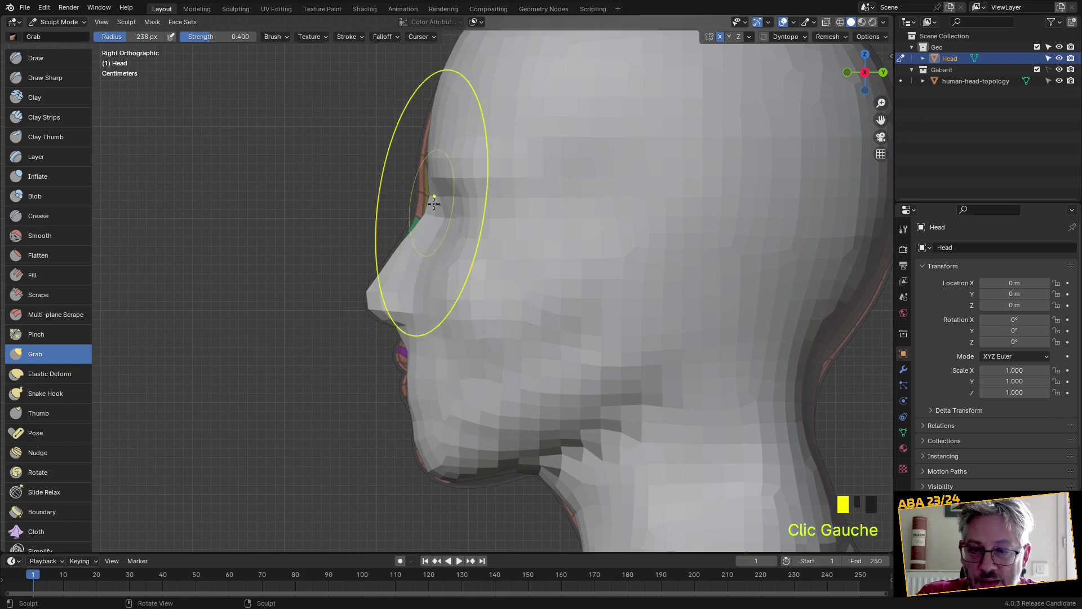
pyautogui.moveTo(425, 242); pyautogui.dragTo(409, 267)
pyautogui.moveTo(439, 204)
pyautogui.mouseDown()
pyautogui.moveTo(426, 179)
pyautogui.moveTo(516, 191)
pyautogui.mouseUp()
pyautogui.moveTo(534, 331); pyautogui.dragTo(552, 345)
pyautogui.moveTo(417, 485)
pyautogui.mouseDown()
pyautogui.moveTo(456, 448)
pyautogui.moveTo(442, 466)
pyautogui.mouseUp()
# Pull the area under the nose and the lips forward with Grab to match the reference profile
pyautogui.scroll(2, 416, 423)
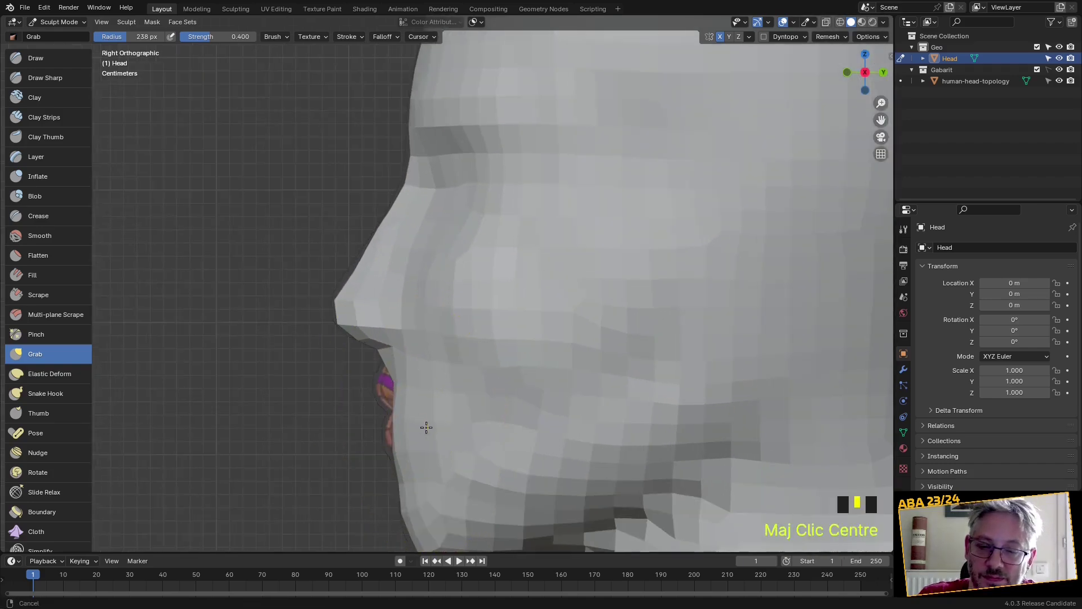
pyautogui.keyDown('shift'); pyautogui.moveTo(416, 423); pyautogui.dragTo(421, 306, button='middle'); pyautogui.keyUp('shift')
pyautogui.scroll(2, 388, 384)
pyautogui.moveTo(383, 392)
pyautogui.mouseDown()
pyautogui.moveTo(421, 387)
pyautogui.moveTo(408, 437)
pyautogui.moveTo(358, 458)
pyautogui.mouseUp()
pyautogui.moveTo(411, 293)
pyautogui.mouseDown()
pyautogui.moveTo(438, 292)
pyautogui.moveTo(386, 250)
pyautogui.moveTo(353, 201)
pyautogui.moveTo(372, 217)
pyautogui.mouseUp()
pyautogui.keyDown('shift'); pyautogui.moveTo(362, 290); pyautogui.dragTo(480, 288, button='middle'); pyautogui.keyUp('shift')
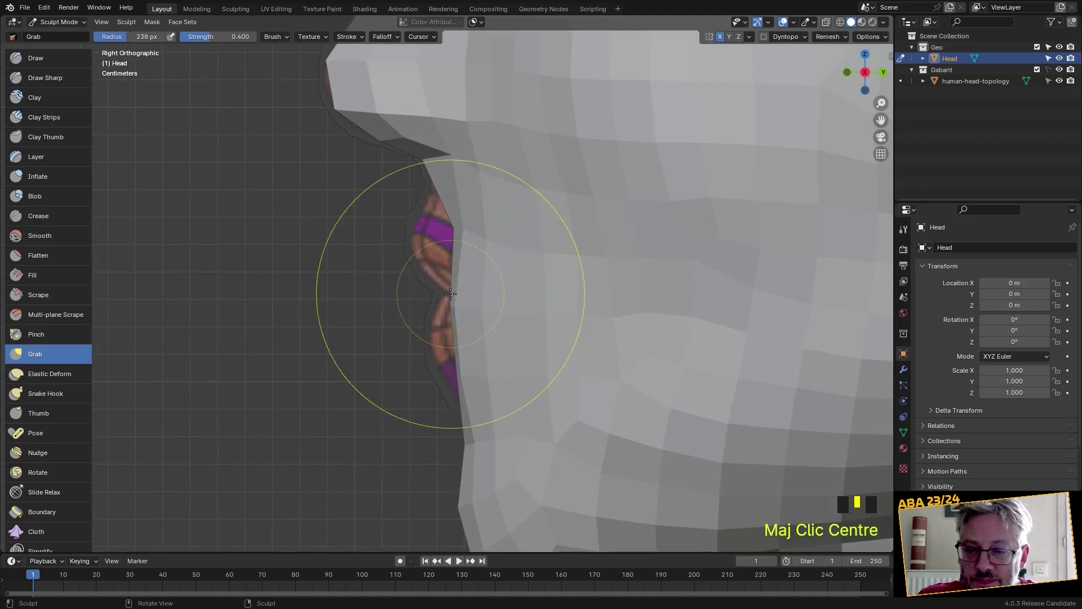
pyautogui.moveTo(451, 294); pyautogui.dragTo(365, 301)
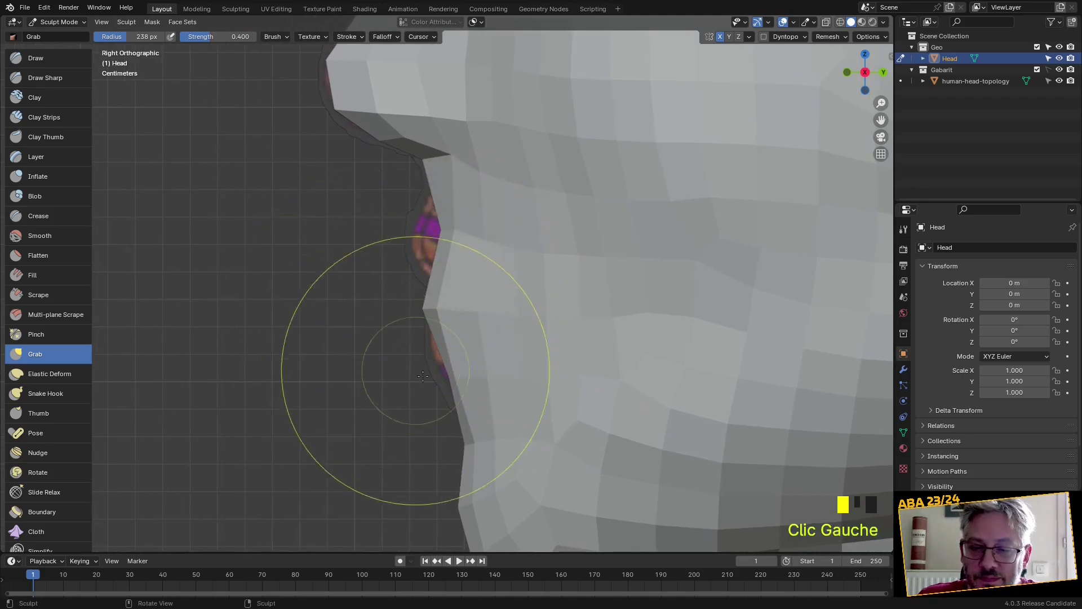
pyautogui.moveTo(443, 305); pyautogui.dragTo(428, 302)
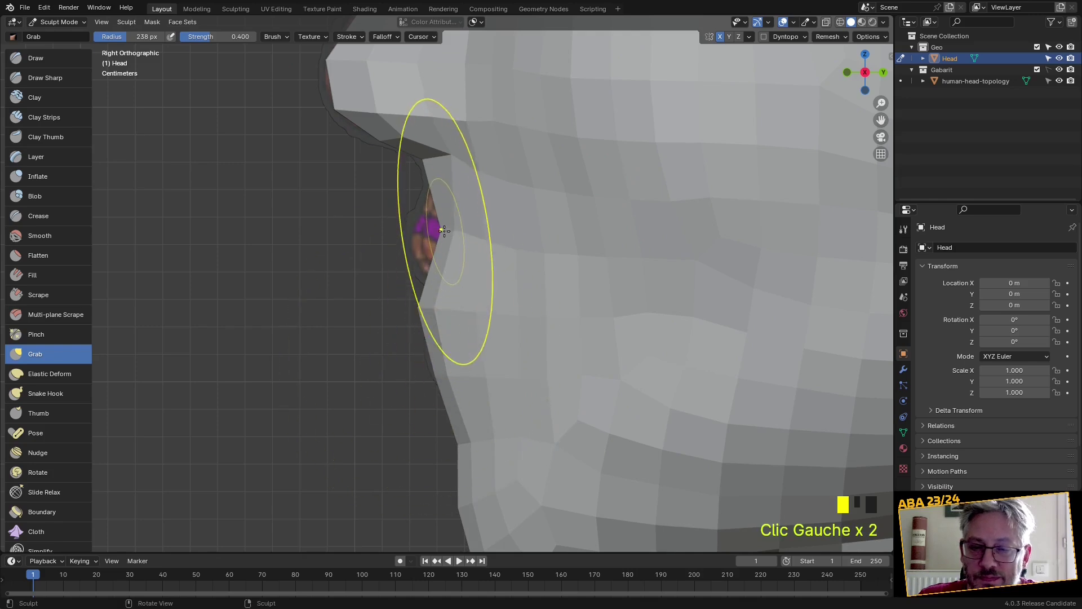
pyautogui.moveTo(392, 210); pyautogui.dragTo(389, 206)
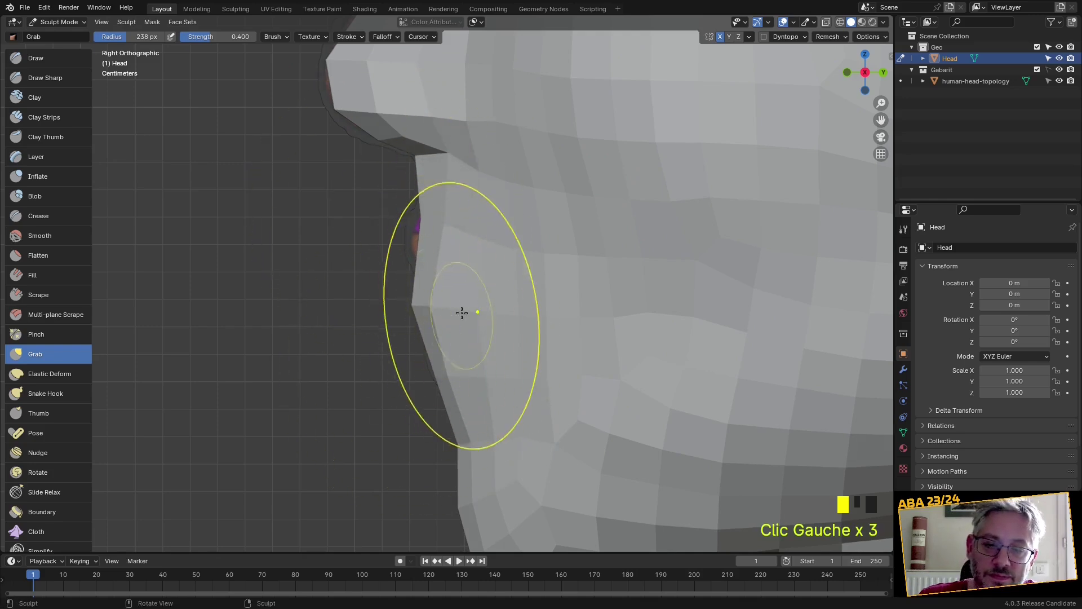
pyautogui.moveTo(501, 314); pyautogui.dragTo(527, 326)
# Smooth the cheek and jaw surface beside the mouth and nose
pyautogui.scroll(-4, 590, 290)
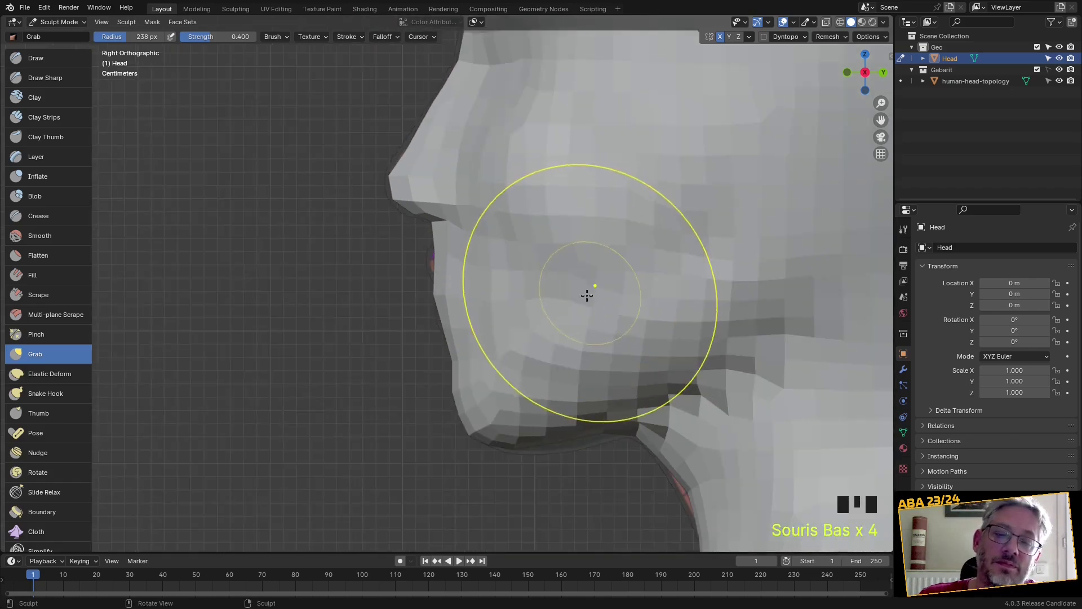
pyautogui.keyDown('shift'); pyautogui.click(569, 290); pyautogui.keyUp('shift')
pyautogui.keyDown('shift'); pyautogui.click(567, 295); pyautogui.keyUp('shift')
pyautogui.keyDown('shift'); pyautogui.click(578, 276); pyautogui.keyUp('shift')
pyautogui.keyDown('shift'); pyautogui.click(625, 245); pyautogui.keyUp('shift')
pyautogui.keyDown('shift'); pyautogui.click(671, 230); pyautogui.keyUp('shift')
pyautogui.keyDown('shift'); pyautogui.click(674, 226); pyautogui.keyUp('shift')
pyautogui.keyDown('shift'); pyautogui.click(546, 200); pyautogui.keyUp('shift')
pyautogui.scroll(-2, 587, 229)
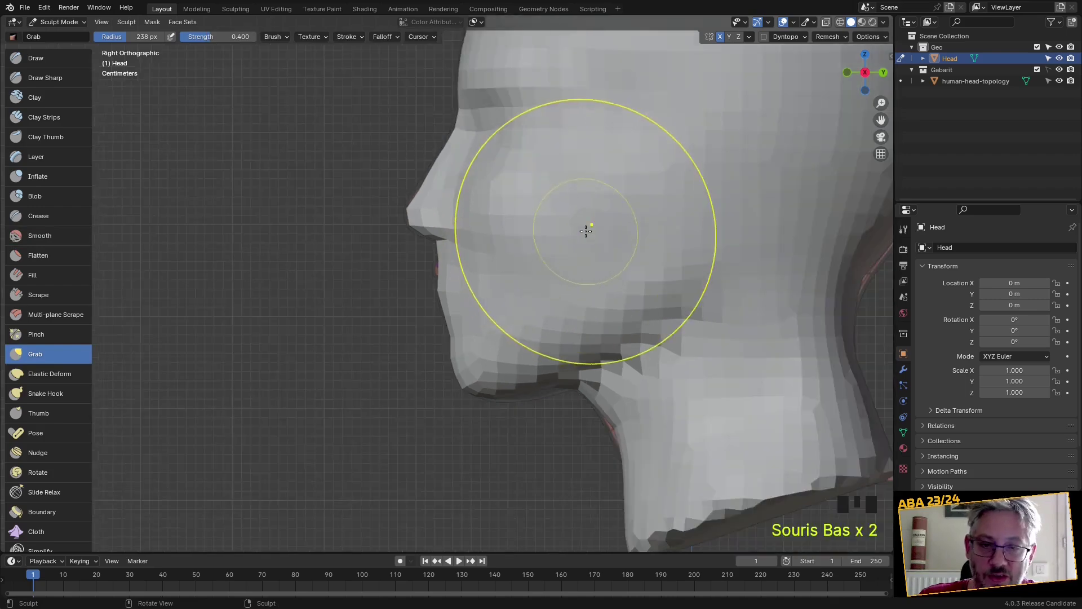
# Reshape the upper lip and the underside of the nose with Grab
pyautogui.moveTo(726, 255); pyautogui.dragTo(589, 279, button='middle')
pyautogui.scroll(3, 519, 290)
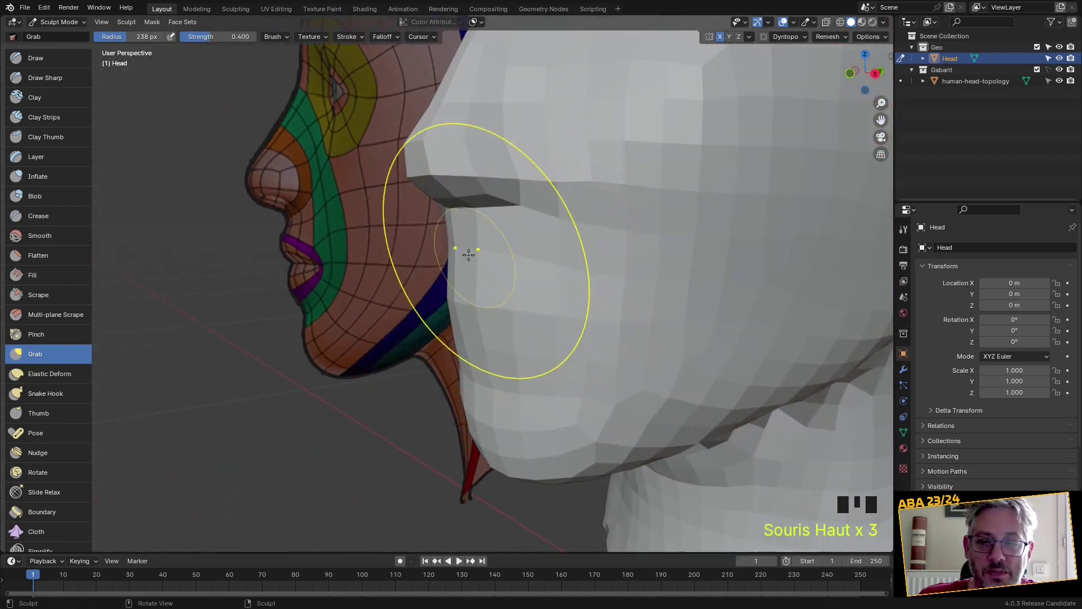
pyautogui.click(470, 263)
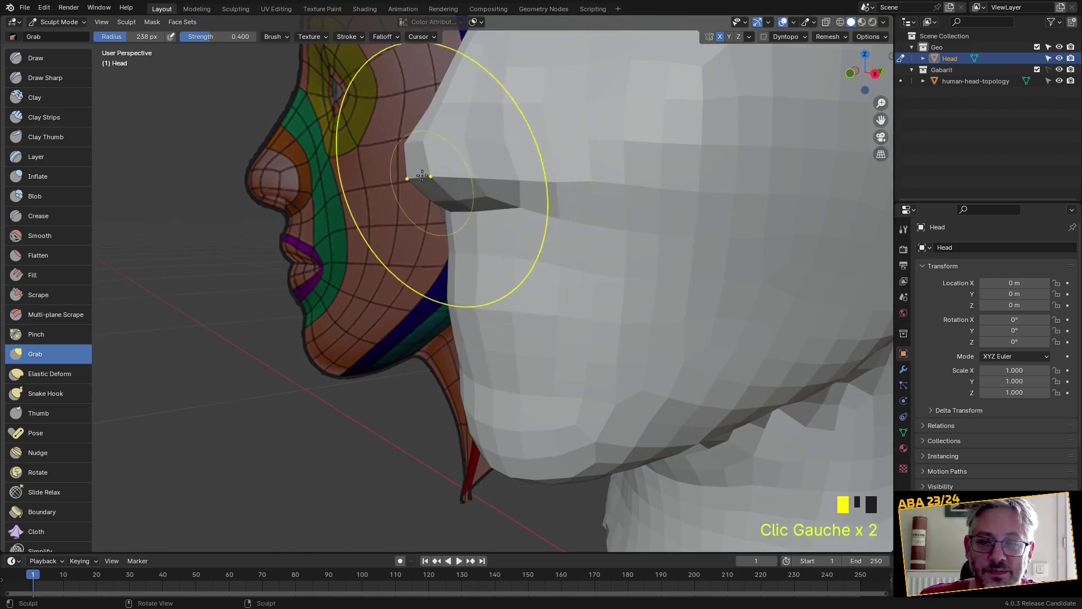
pyautogui.moveTo(414, 195); pyautogui.dragTo(436, 217)
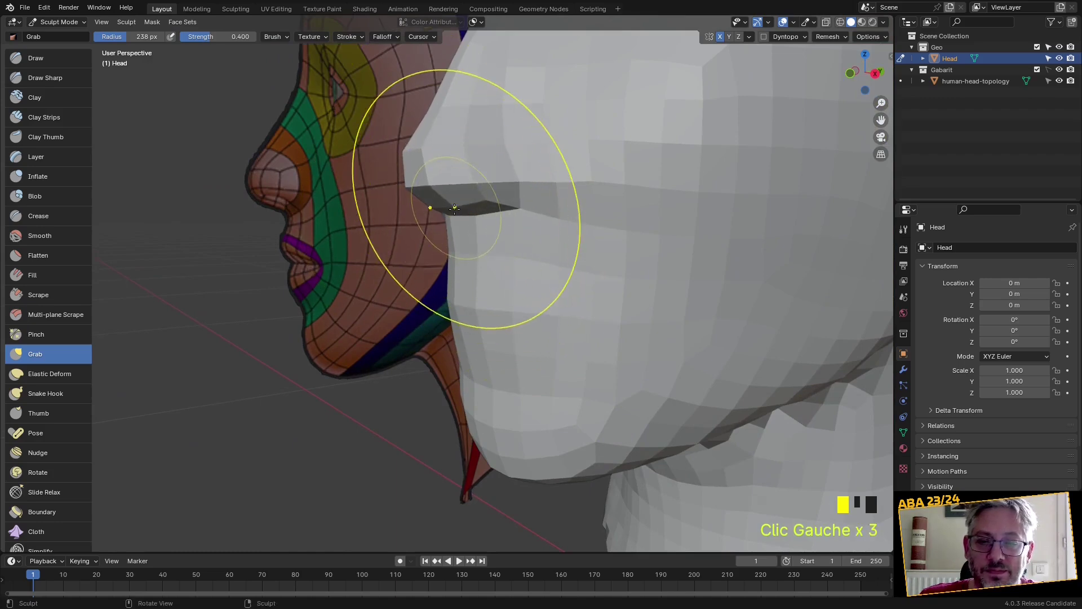
pyautogui.moveTo(461, 222)
pyautogui.mouseDown(button='middle')
pyautogui.moveTo(592, 276)
pyautogui.moveTo(476, 275)
pyautogui.moveTo(472, 290)
pyautogui.moveTo(468, 271)
pyautogui.mouseUp(button='middle')
pyautogui.moveTo(468, 271); pyautogui.dragTo(463, 248, button='middle')
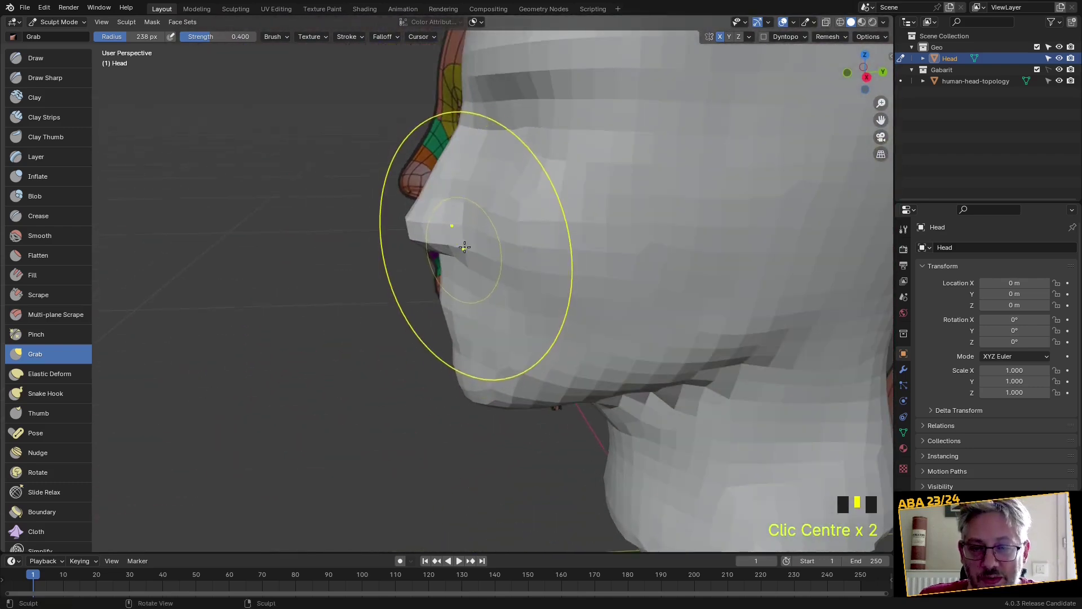
# Pull the outer brow and temple backward with Grab
pyautogui.moveTo(505, 239)
pyautogui.mouseDown(button='middle')
pyautogui.moveTo(541, 246)
pyautogui.moveTo(516, 239)
pyautogui.mouseUp(button='middle')
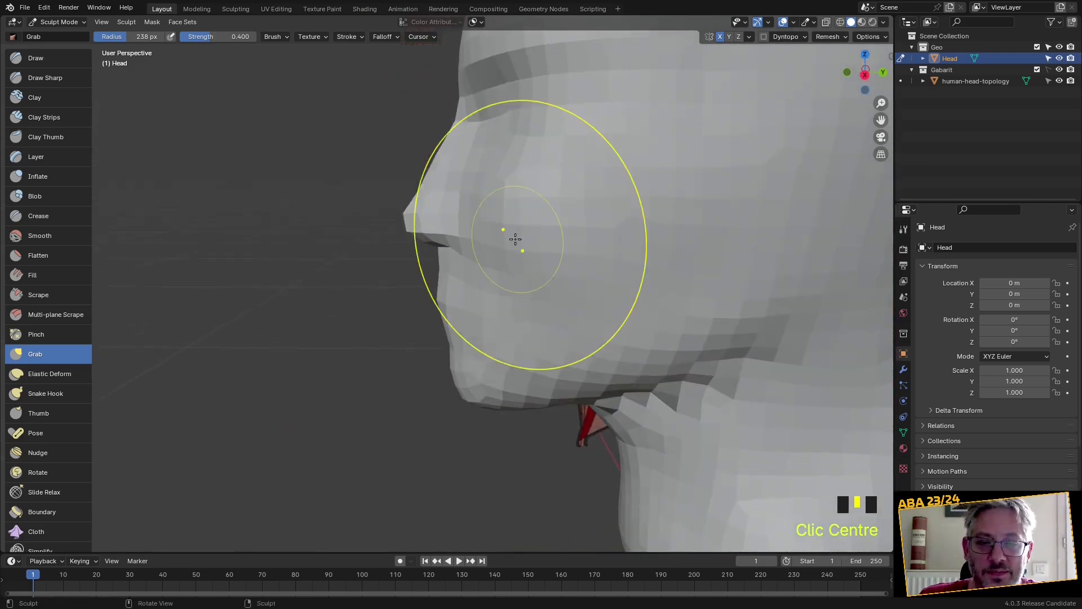
pyautogui.moveTo(535, 117)
pyautogui.mouseDown()
pyautogui.moveTo(574, 107)
pyautogui.moveTo(585, 123)
pyautogui.mouseUp()
pyautogui.scroll(-3, 584, 172)
pyautogui.moveTo(585, 171); pyautogui.dragTo(595, 176)
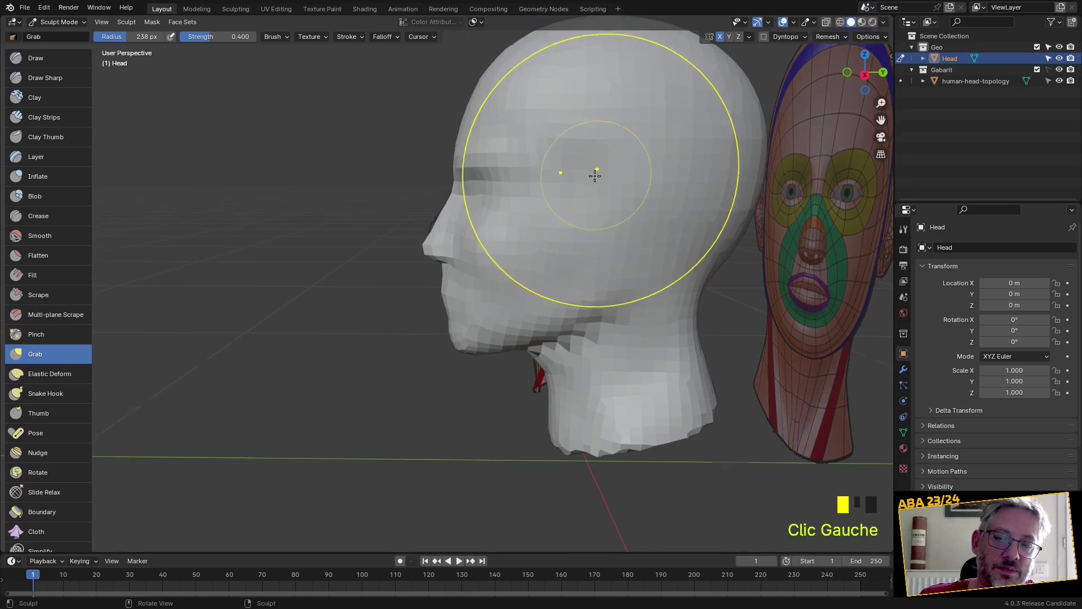
# Smooth the temple, forehead side and cheek
pyautogui.scroll(-3, 595, 177)
pyautogui.moveTo(572, 205); pyautogui.dragTo(525, 222, button='middle')
pyautogui.keyDown('shift'); pyautogui.click(577, 196); pyautogui.keyUp('shift')
pyautogui.keyDown('shift'); pyautogui.click(529, 152); pyautogui.keyUp('shift')
pyautogui.keyDown('shift'); pyautogui.click(517, 159); pyautogui.keyUp('shift')
pyautogui.keyDown('shift'); pyautogui.click(512, 215); pyautogui.keyUp('shift')
pyautogui.moveTo(512, 214); pyautogui.dragTo(476, 245, button='middle')
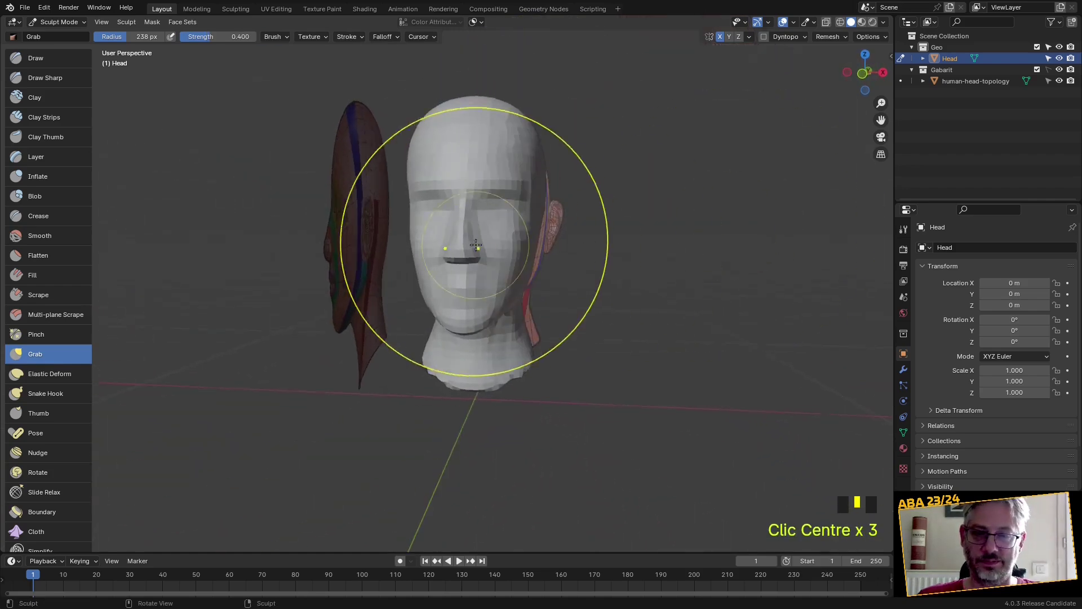
# Refine the brow and nose tip with small Grab adjustments from the front and three-quarter views
pyautogui.scroll(5, 476, 244)
pyautogui.moveTo(505, 117); pyautogui.dragTo(515, 141)
pyautogui.scroll(-3, 515, 141)
pyautogui.moveTo(515, 140); pyautogui.dragTo(649, 160, button='middle')
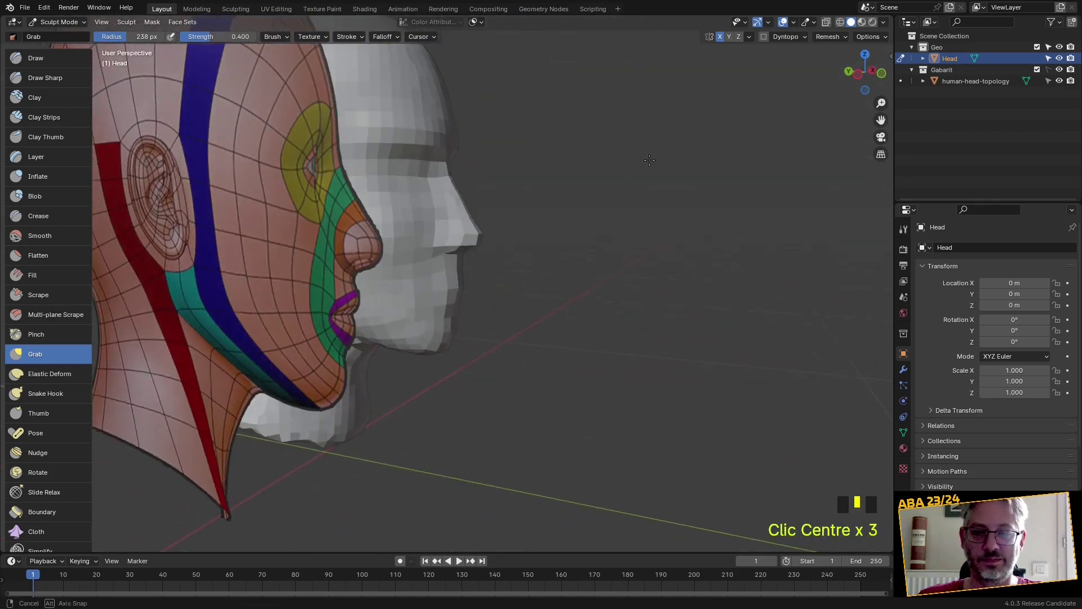
pyautogui.scroll(3, 509, 193)
pyautogui.moveTo(497, 196); pyautogui.dragTo(490, 196)
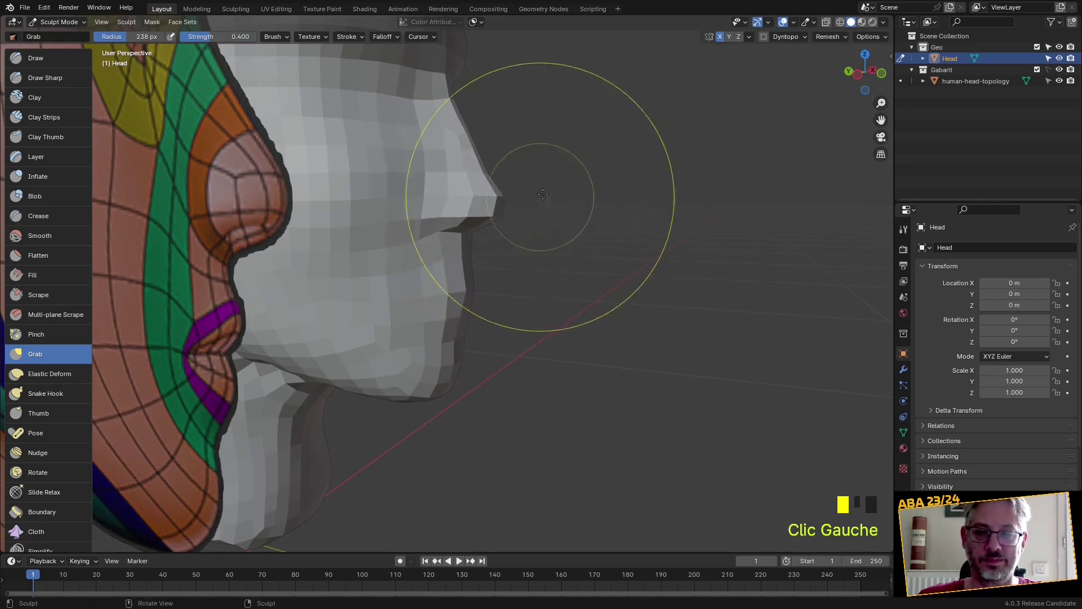
pyautogui.moveTo(567, 193); pyautogui.dragTo(430, 205, button='middle')
pyautogui.scroll(-4, 519, 259)
pyautogui.moveTo(519, 259)
pyautogui.mouseDown(button='middle')
pyautogui.moveTo(418, 250)
pyautogui.moveTo(479, 254)
pyautogui.moveTo(430, 242)
pyautogui.moveTo(542, 188)
pyautogui.moveTo(484, 120)
pyautogui.mouseUp(button='middle')
pyautogui.moveTo(484, 120)
pyautogui.mouseDown()
pyautogui.moveTo(485, 100)
pyautogui.moveTo(483, 112)
pyautogui.mouseUp()
pyautogui.moveTo(483, 111)
pyautogui.mouseDown(button='middle')
pyautogui.moveTo(556, 131)
pyautogui.moveTo(563, 119)
pyautogui.mouseUp(button='middle')
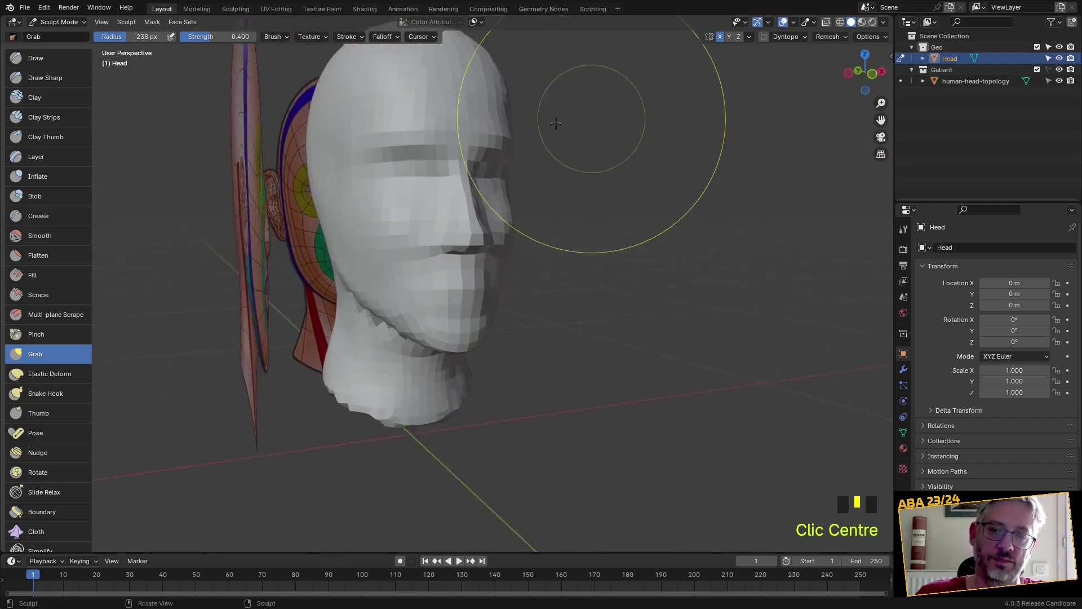
# Enable Dyntopo for sculpting the head
pyautogui.scroll(2, 452, 150)
pyautogui.moveTo(451, 150); pyautogui.dragTo(519, 229, button='middle')
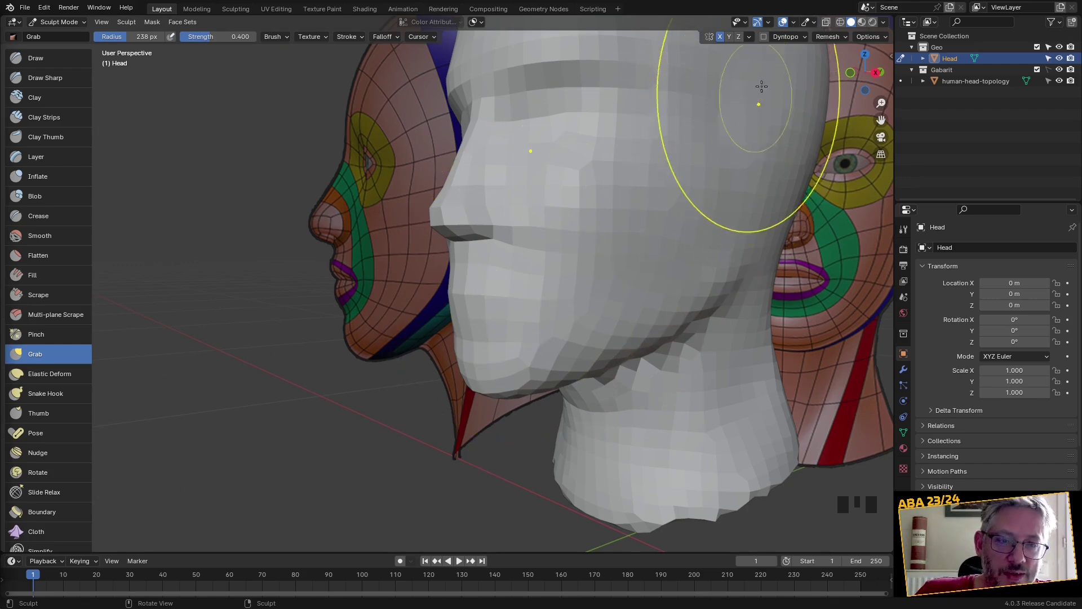
pyautogui.click(763, 37)
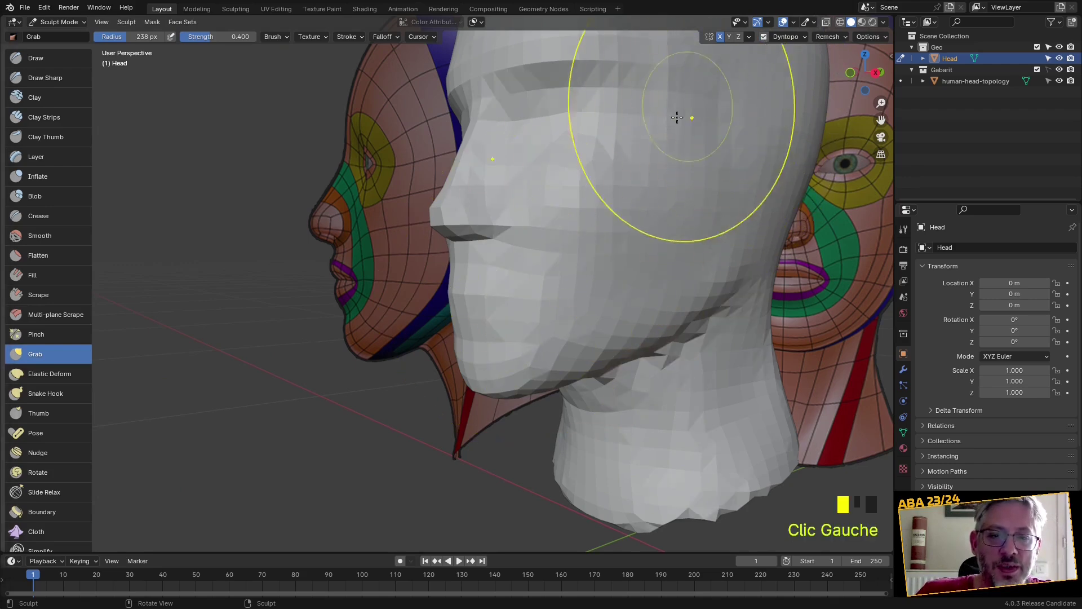
pyautogui.keyDown('shift'); pyautogui.moveTo(565, 211); pyautogui.dragTo(497, 249, button='middle'); pyautogui.keyUp('shift')
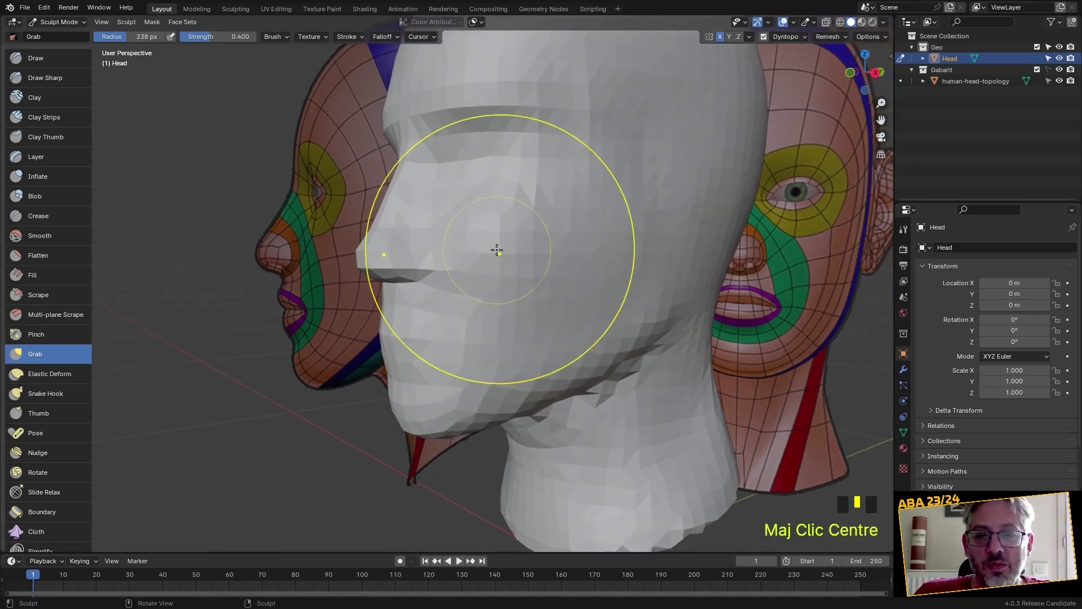
# Show the wireframe overlay and add the Wireframe option to Quick Favorites
pyautogui.click(794, 22)
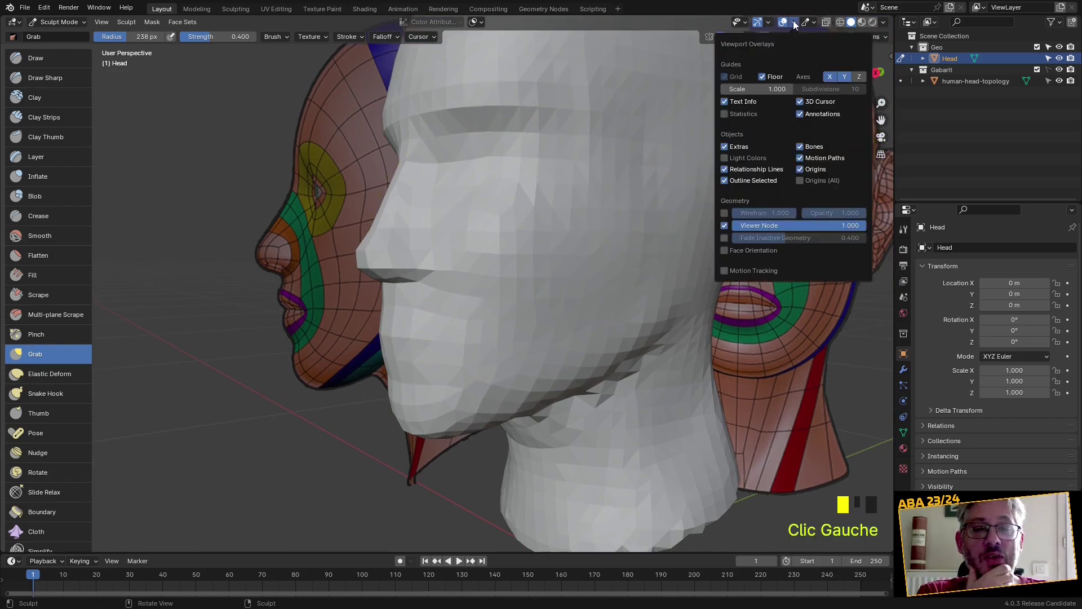
pyautogui.click(725, 213)
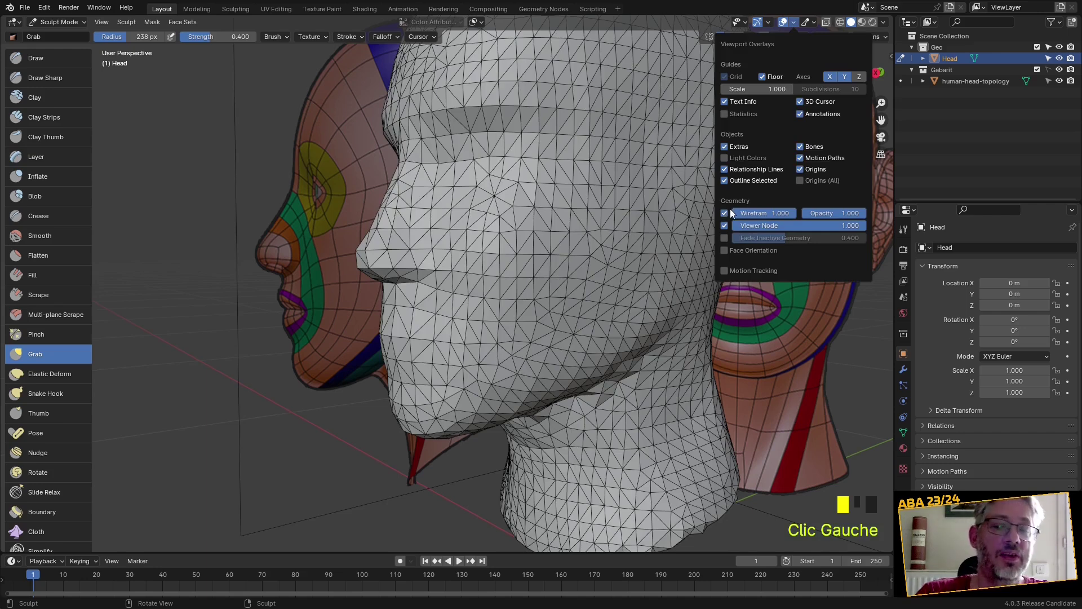
pyautogui.rightClick(727, 211)
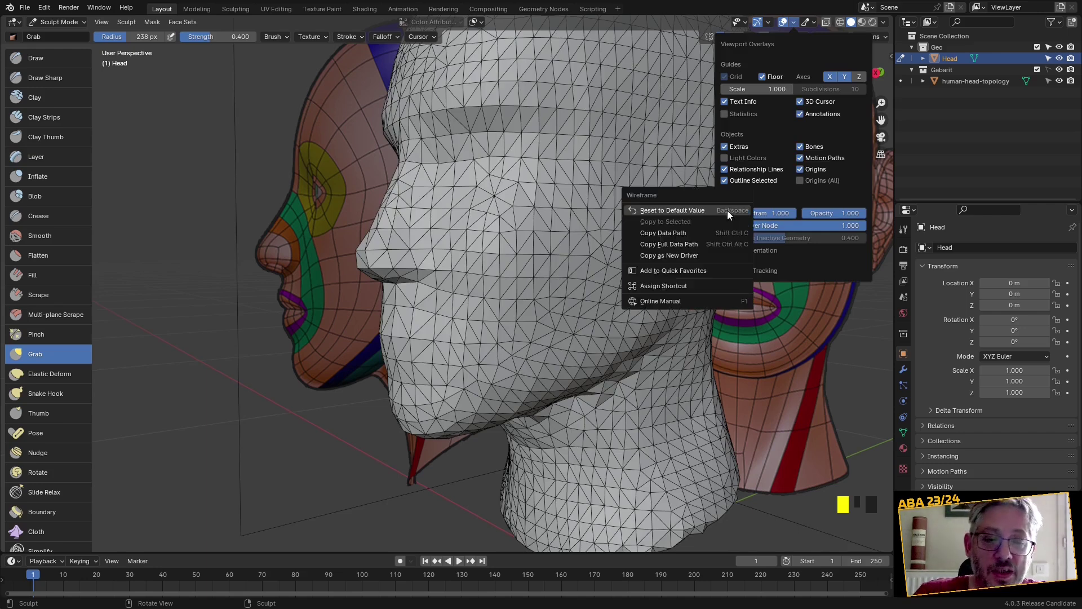
pyautogui.click(692, 269)
pyautogui.press('q')
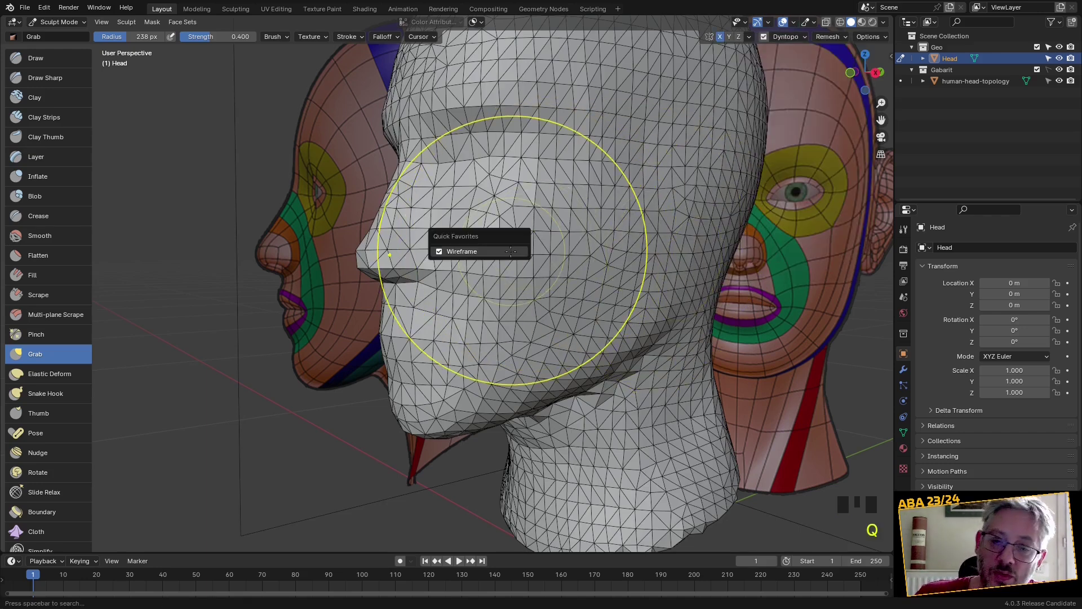
# Sculpt a short Draw brush stroke on the eye area below the brow with Dyntopo active
pyautogui.moveTo(621, 259); pyautogui.dragTo(543, 306, button='middle')
pyautogui.scroll(2, 532, 276)
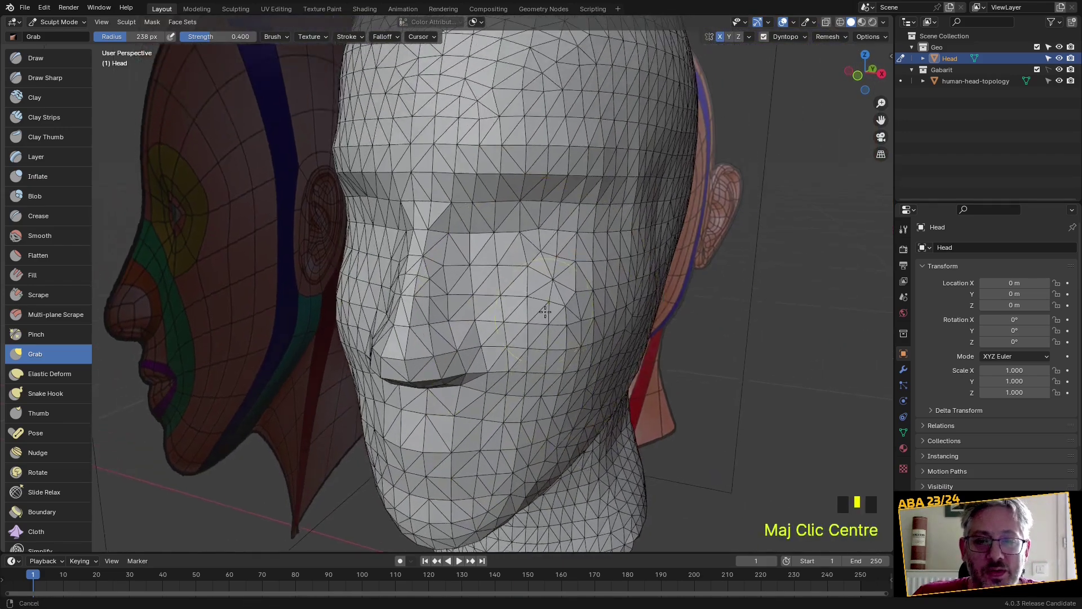
pyautogui.scroll(3, 544, 306)
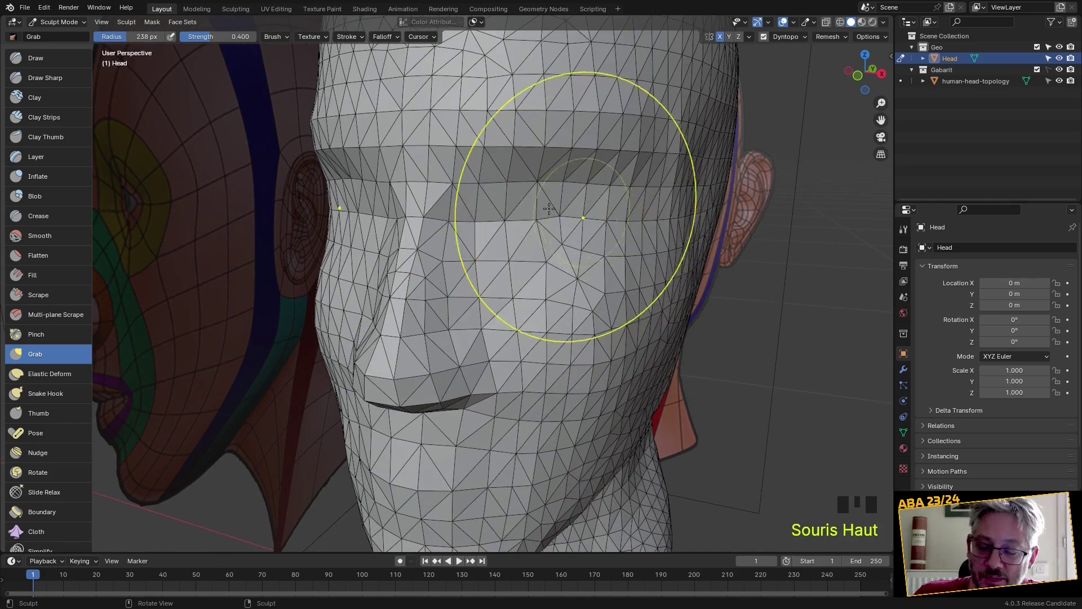
pyautogui.click(36, 58)
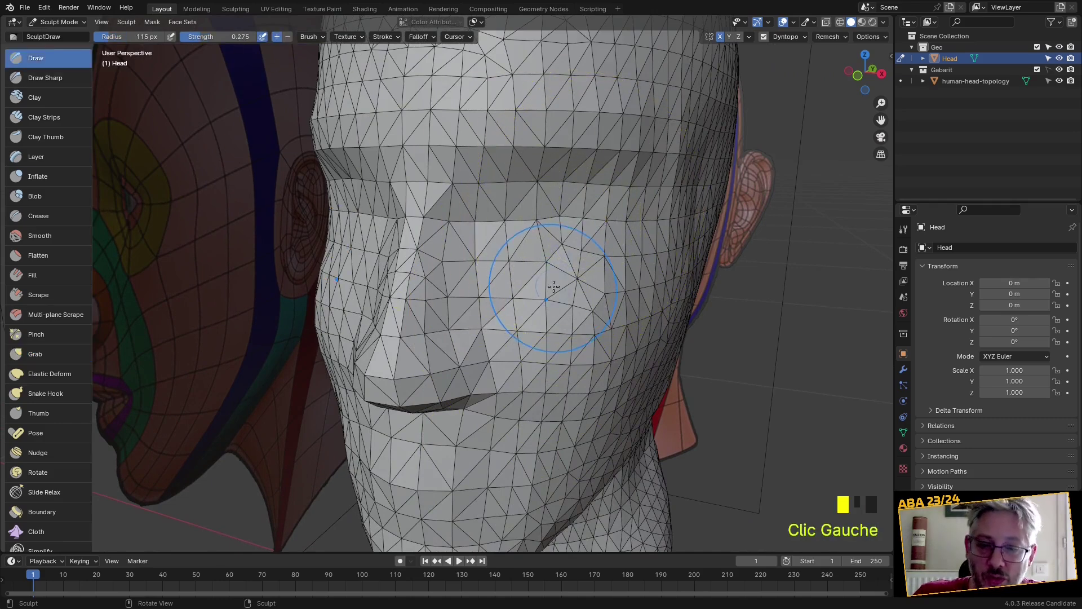
pyautogui.moveTo(540, 246)
pyautogui.mouseDown()
pyautogui.moveTo(523, 289)
pyautogui.moveTo(535, 262)
pyautogui.mouseUp()
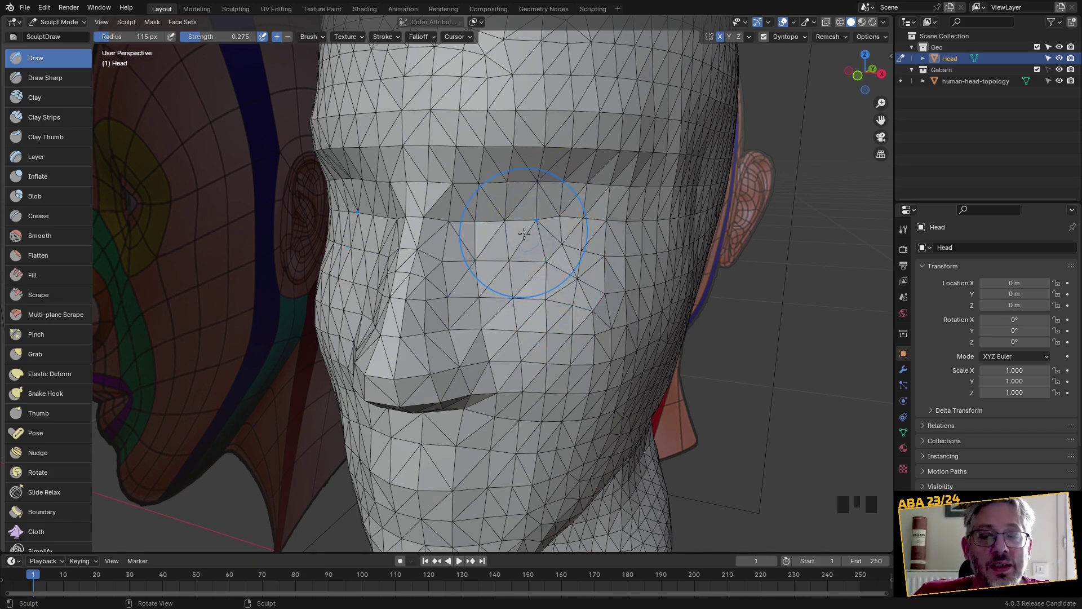
pyautogui.scroll(-4, 525, 233)
pyautogui.scroll(7, 525, 233)
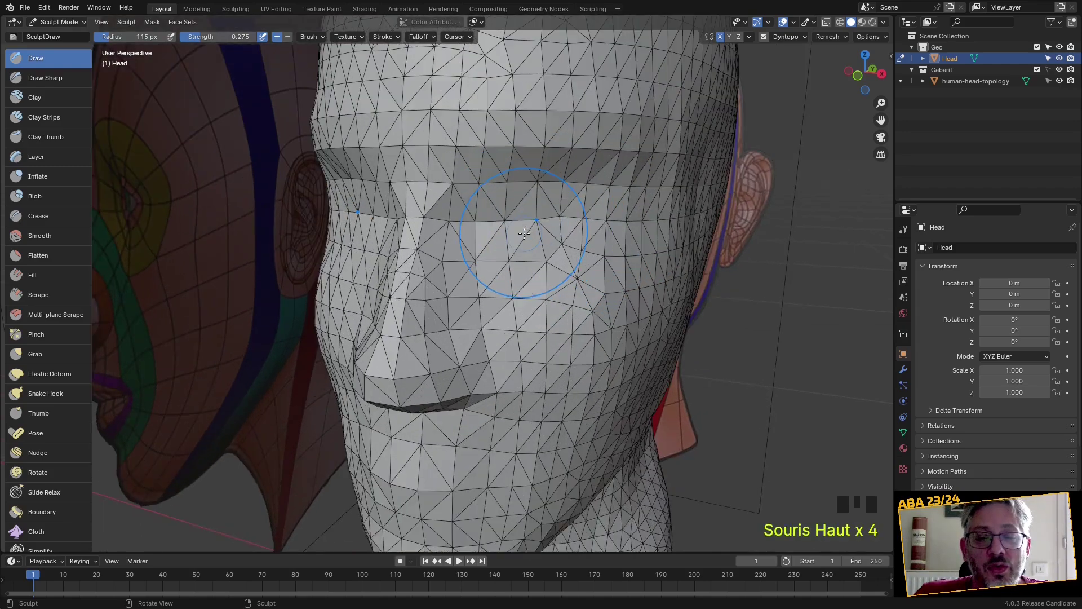
# Save the head sculpt file
pyautogui.keyDown('shift'); pyautogui.moveTo(570, 232); pyautogui.dragTo(495, 273, button='middle'); pyautogui.keyUp('shift')
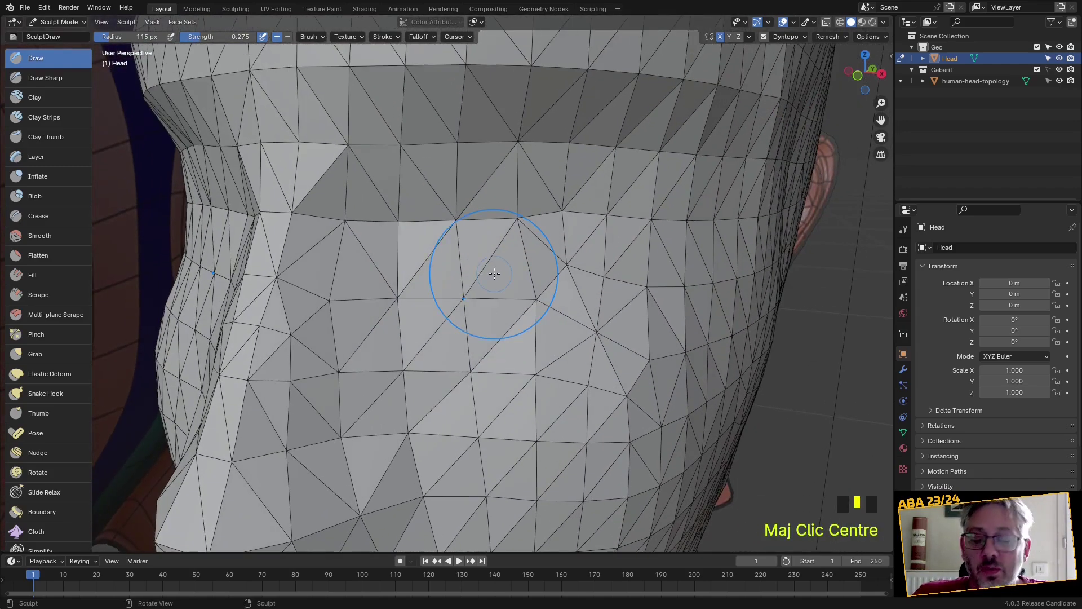
pyautogui.hotkey('ctrl', 's')
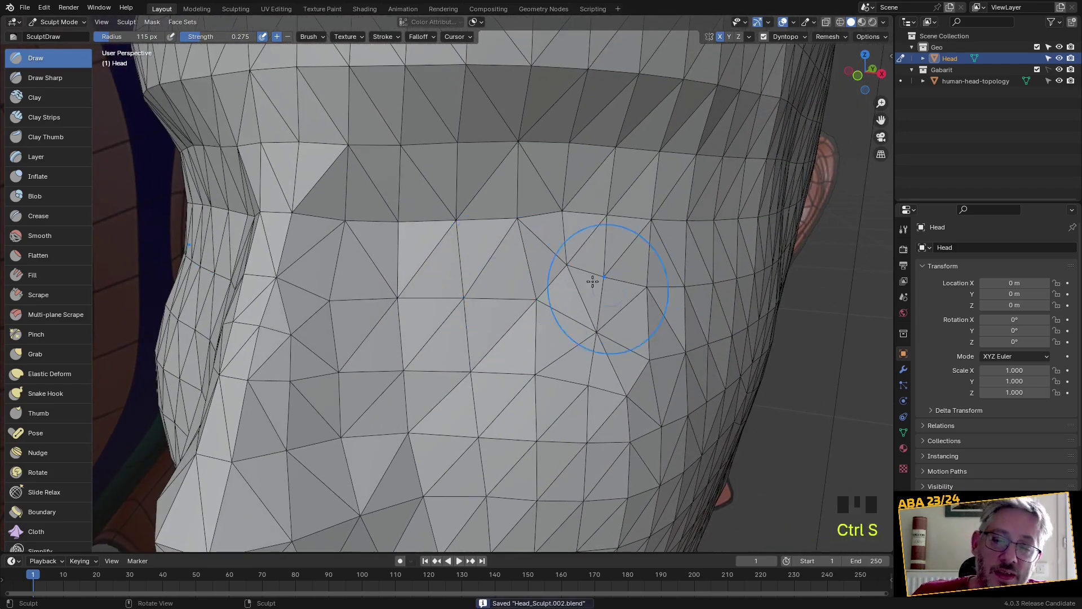
# Try Draw strokes on the brow and face at close and distant zoom levels to compare Dyntopo detail, and undo them
pyautogui.moveTo(430, 155); pyautogui.dragTo(624, 181)
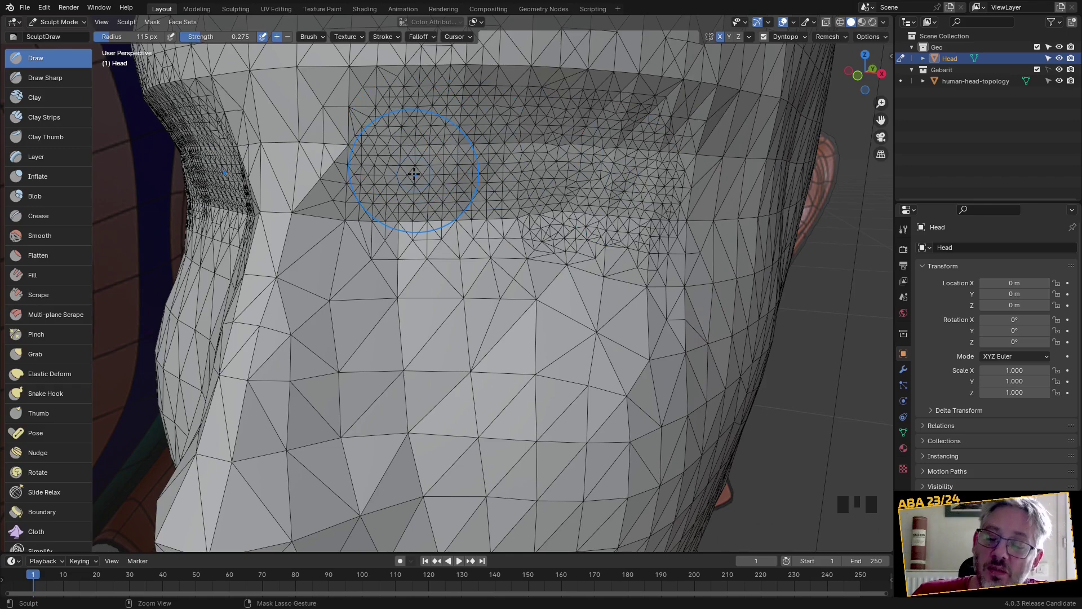
pyautogui.hotkey('ctrl', 'z')
pyautogui.scroll(-7, 415, 172)
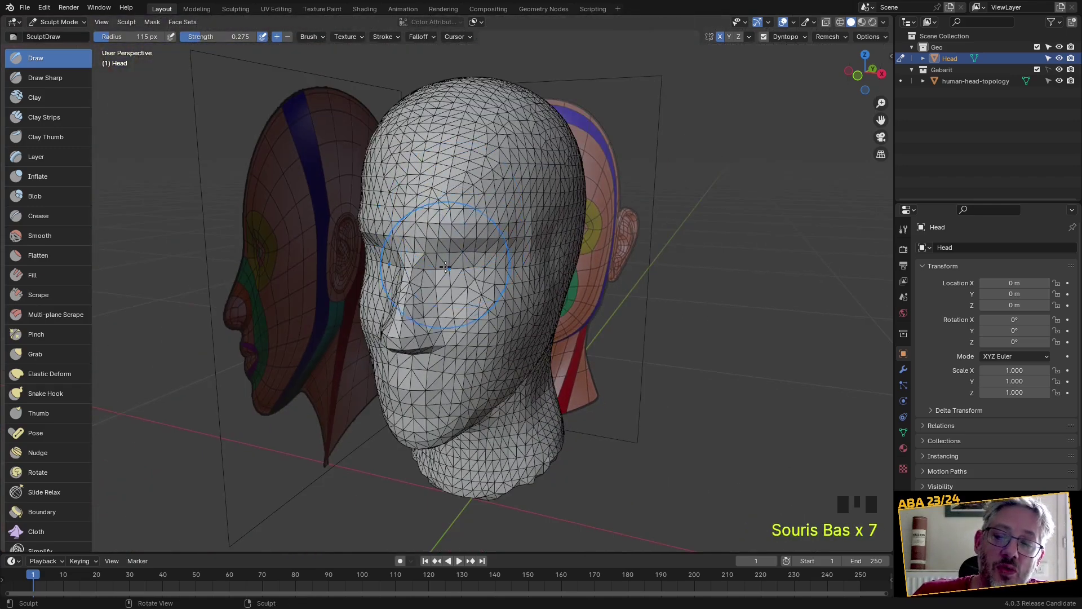
pyautogui.click(445, 266)
pyautogui.scroll(-5, 448, 282)
pyautogui.moveTo(448, 283); pyautogui.dragTo(452, 285)
pyautogui.hotkey('ctrl', 'z')
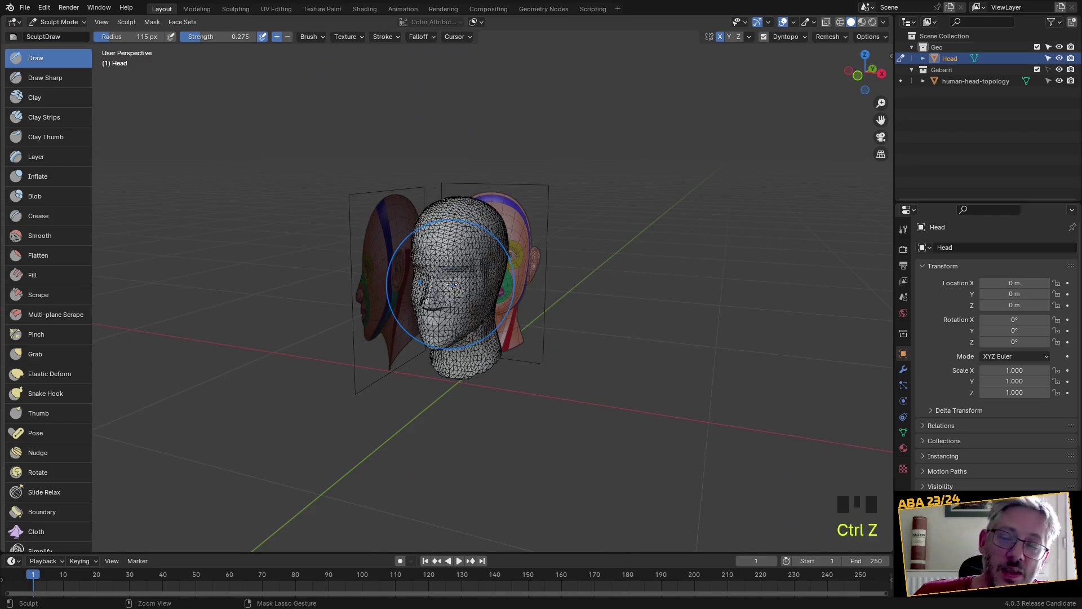
pyautogui.scroll(9, 452, 284)
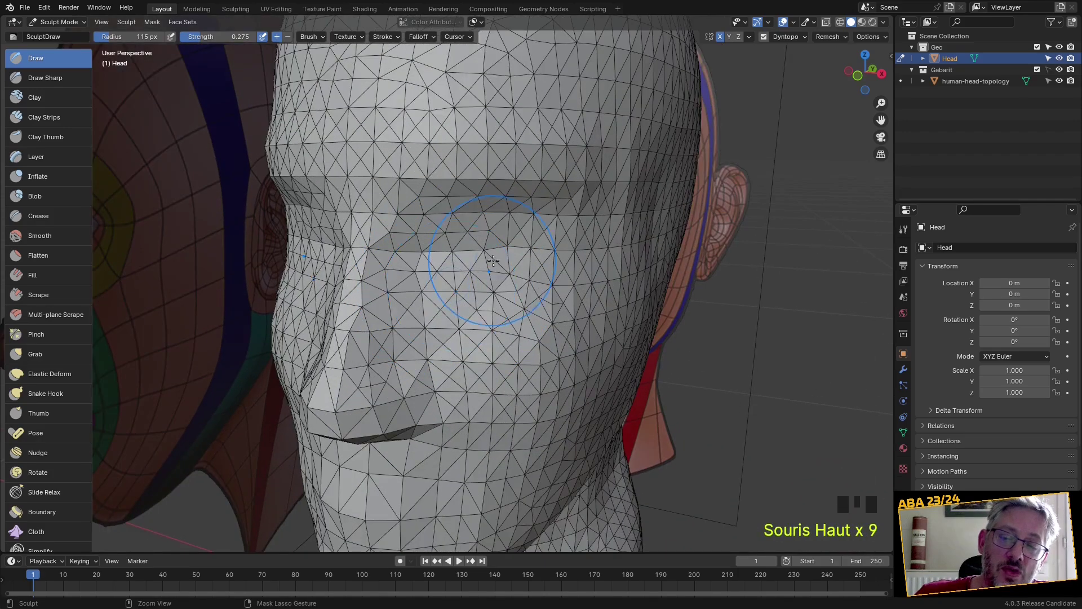
pyautogui.hotkey('ctrl', 'z')
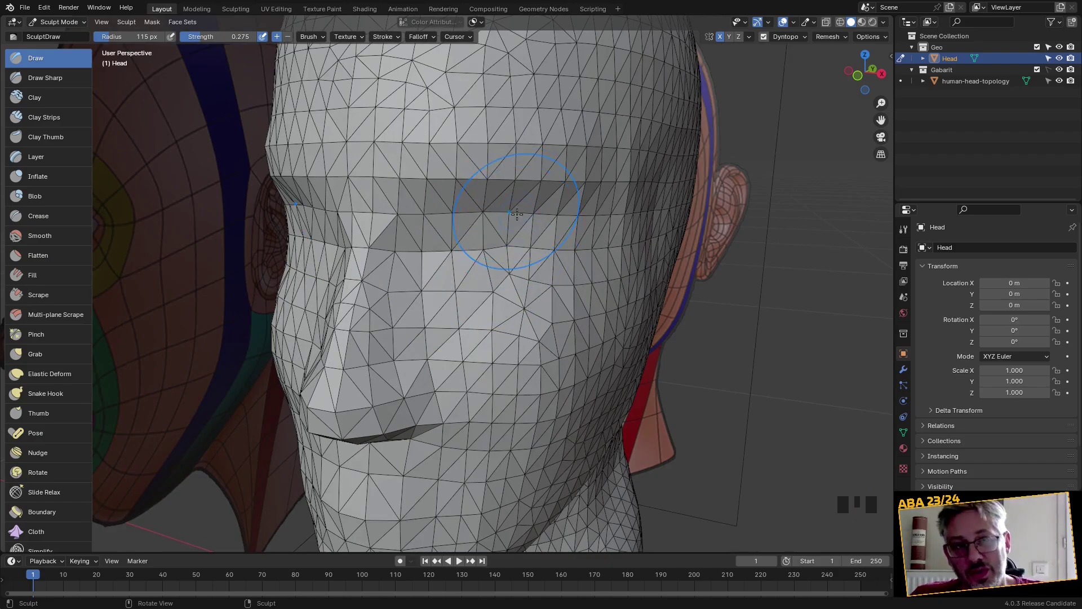
# Sculpt Draw strokes over the eye area and upper cheek with Dyntopo to add mesh detail
pyautogui.moveTo(502, 256)
pyautogui.mouseDown(button='middle')
pyautogui.moveTo(454, 244)
pyautogui.moveTo(476, 259)
pyautogui.moveTo(466, 273)
pyautogui.mouseUp(button='middle')
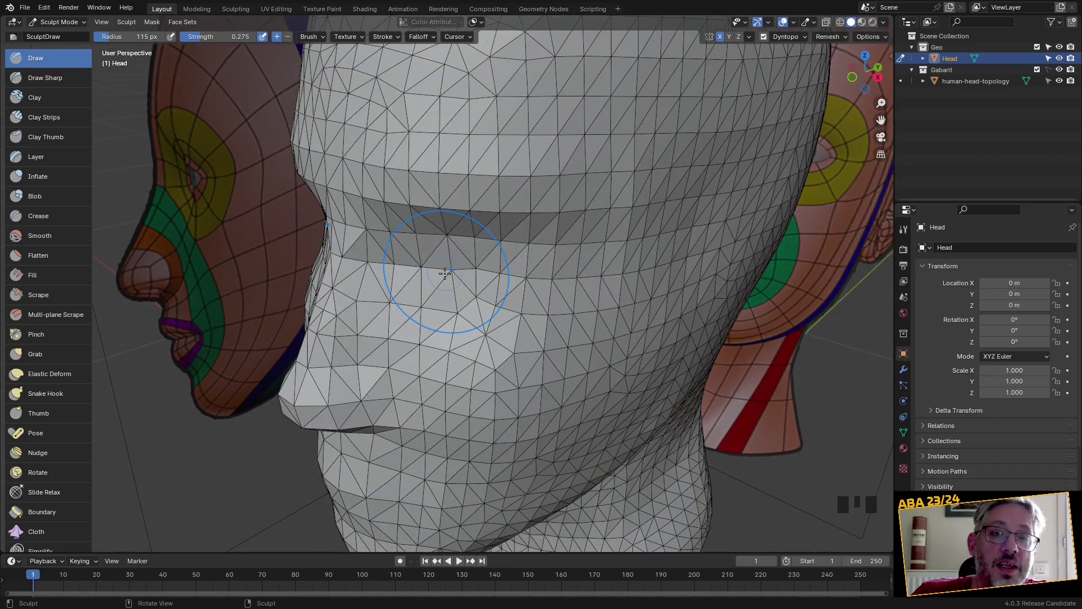
pyautogui.moveTo(446, 259); pyautogui.dragTo(451, 265)
pyautogui.moveTo(496, 315); pyautogui.dragTo(512, 268)
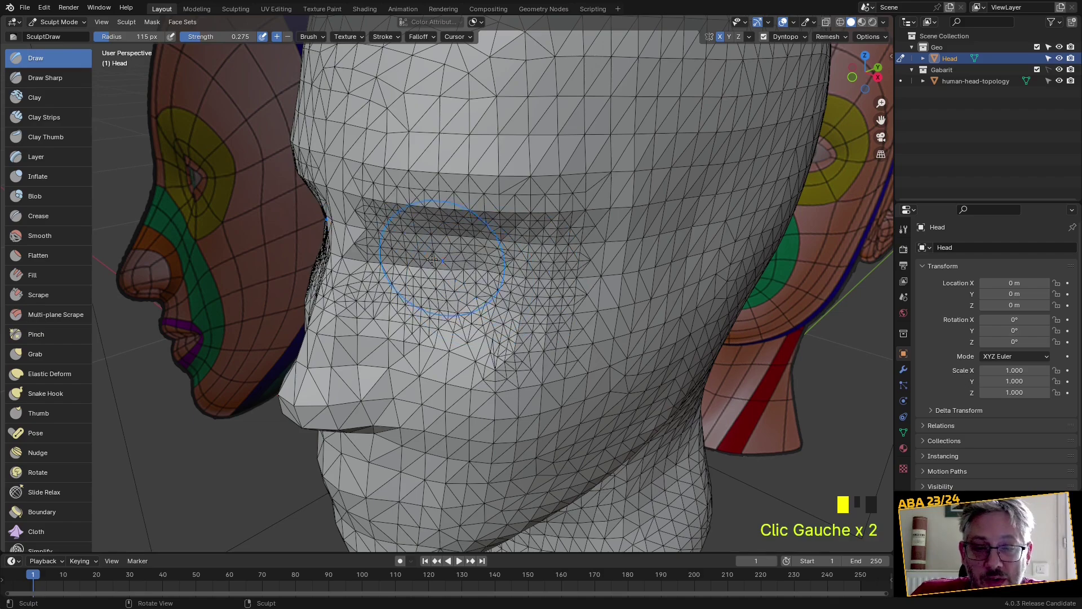
pyautogui.moveTo(519, 267); pyautogui.dragTo(447, 220, button='middle')
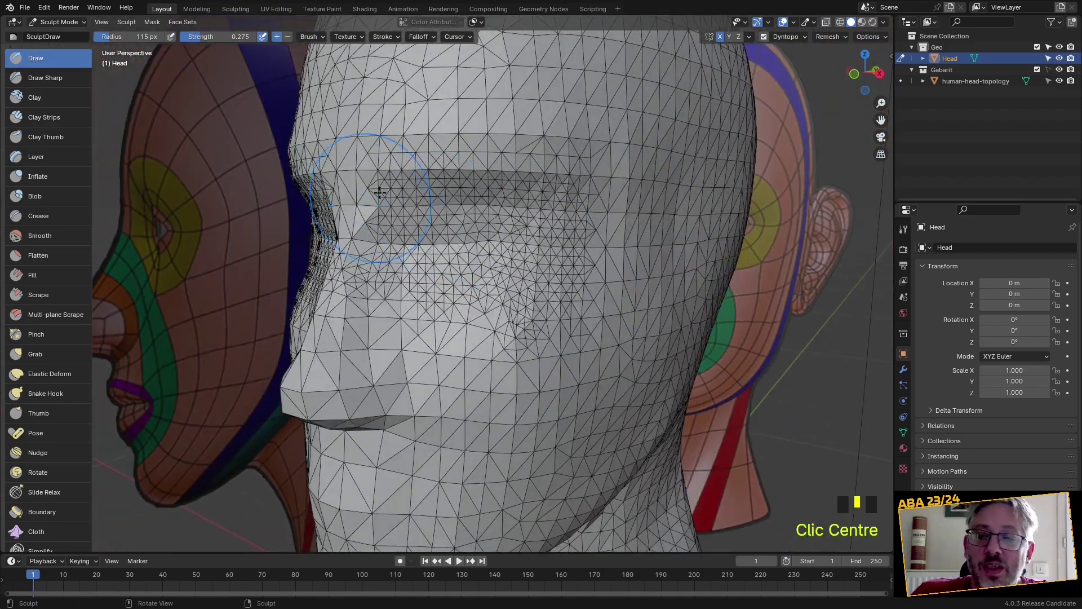
pyautogui.moveTo(484, 326); pyautogui.dragTo(485, 305)
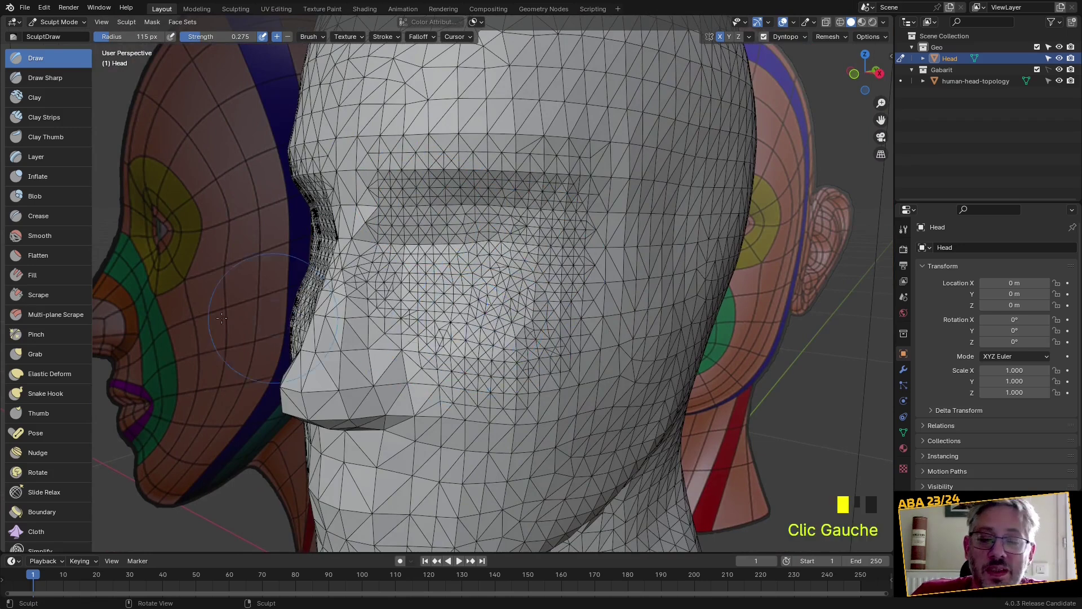
# Even out the mesh density over the eye area, nose, cheek and jaw with the Simplify brush at a 147 px radius
pyautogui.scroll(-9, 54, 364)
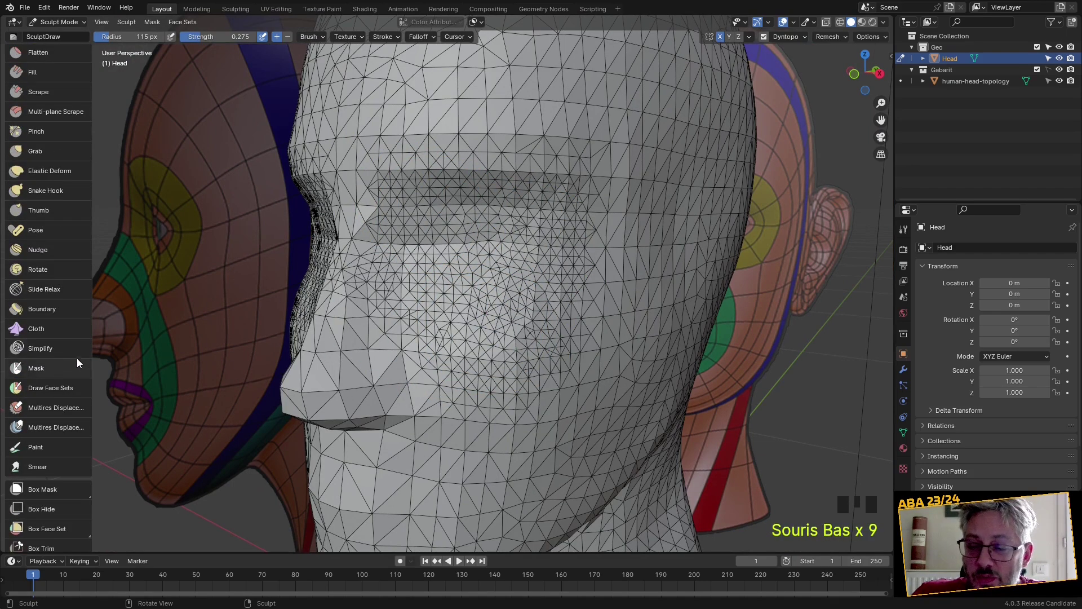
pyautogui.click(62, 348)
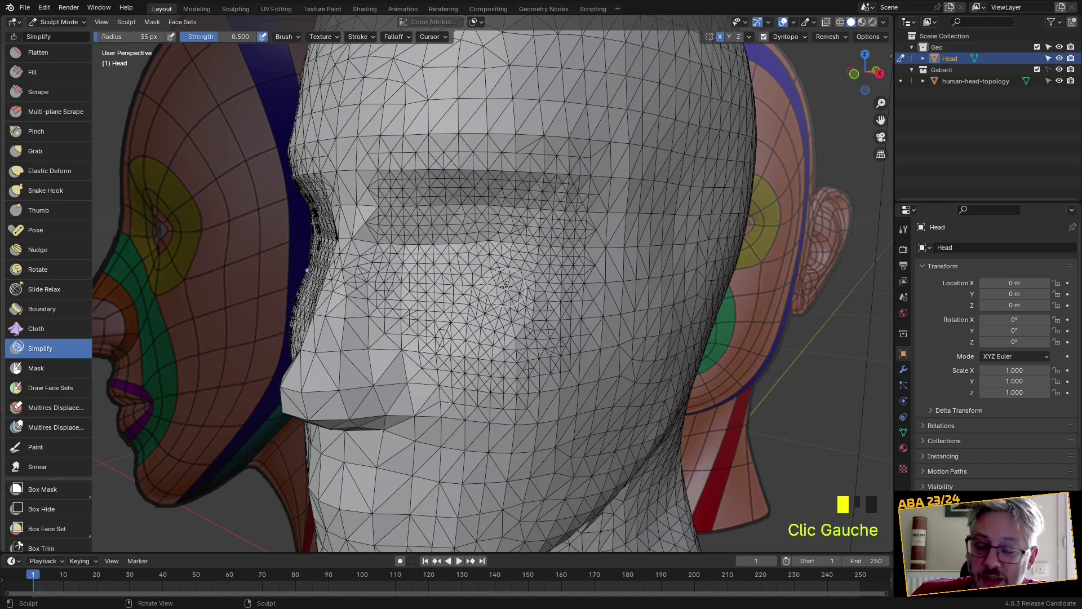
pyautogui.press('f')
pyautogui.scroll(-2, 485, 263)
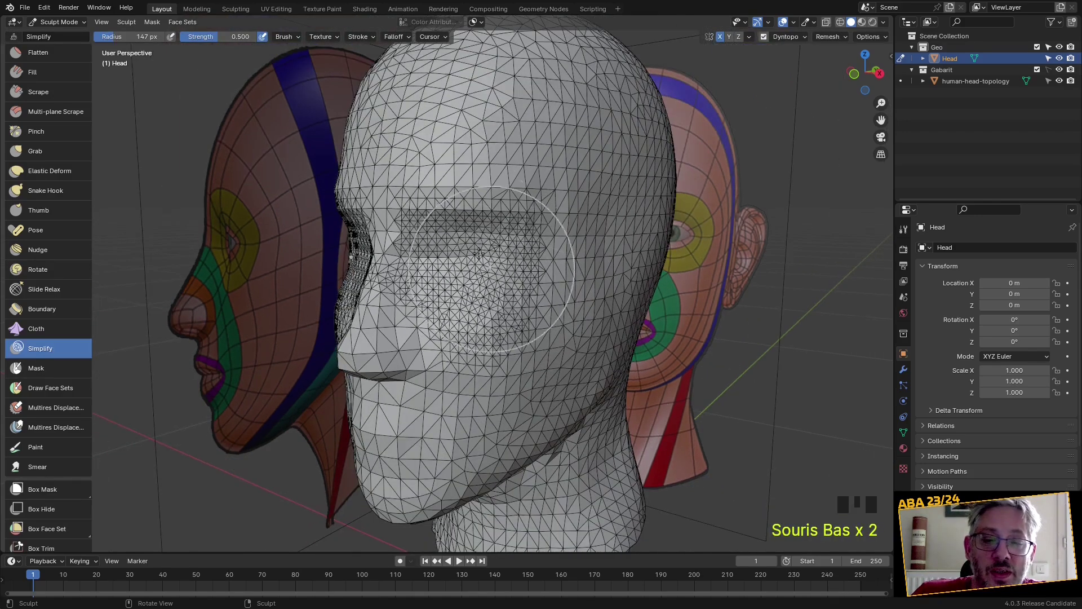
pyautogui.moveTo(485, 262)
pyautogui.mouseDown()
pyautogui.moveTo(472, 303)
pyautogui.moveTo(479, 248)
pyautogui.moveTo(429, 192)
pyautogui.moveTo(389, 253)
pyautogui.mouseUp()
pyautogui.scroll(4, 470, 294)
pyautogui.scroll(-3, 471, 294)
pyautogui.scroll(-2, 466, 306)
pyautogui.moveTo(374, 314)
pyautogui.mouseDown()
pyautogui.moveTo(374, 386)
pyautogui.moveTo(422, 389)
pyautogui.mouseUp()
pyautogui.moveTo(423, 389); pyautogui.dragTo(440, 429, button='middle')
pyautogui.moveTo(440, 429); pyautogui.dragTo(496, 406)
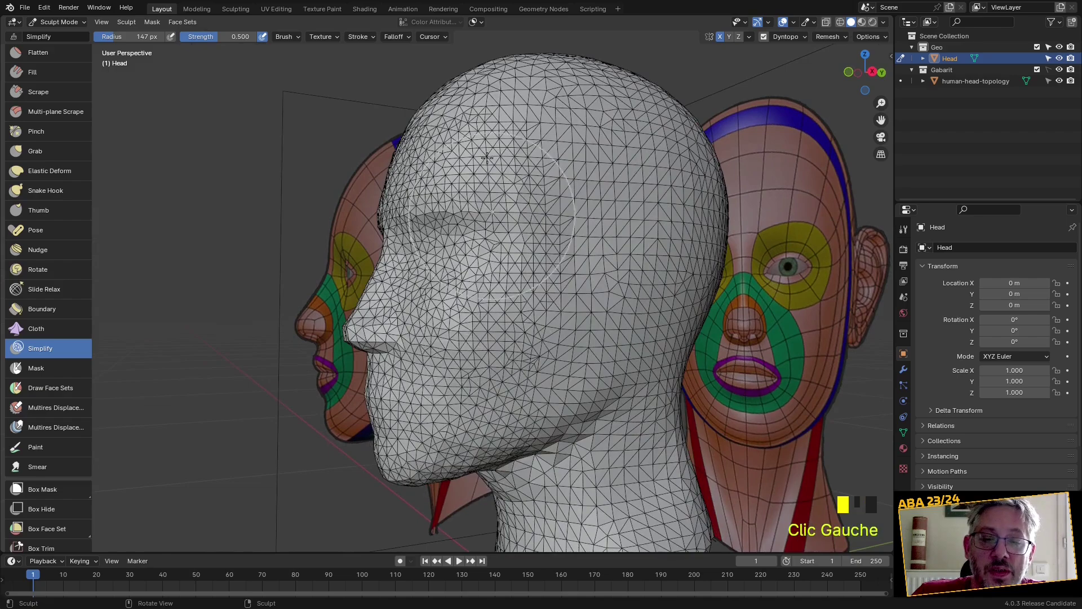
# Extend the Simplify strokes across the forehead and temple
pyautogui.moveTo(490, 186); pyautogui.dragTo(535, 186)
pyautogui.moveTo(535, 186); pyautogui.dragTo(466, 182, button='middle')
pyautogui.click(466, 182)
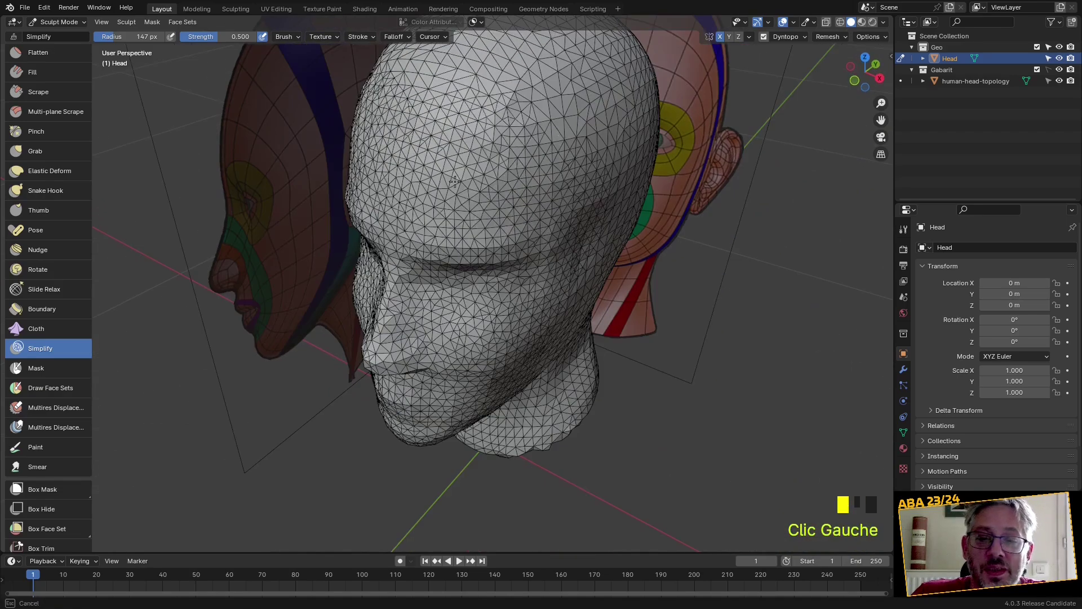
pyautogui.moveTo(550, 164); pyautogui.dragTo(556, 181)
# Try two Draw strokes over the simplified mesh around the eye and undo them
pyautogui.moveTo(556, 180)
pyautogui.mouseDown(button='middle')
pyautogui.moveTo(504, 180)
pyautogui.moveTo(395, 265)
pyautogui.mouseUp(button='middle')
pyautogui.scroll(4, 447, 333)
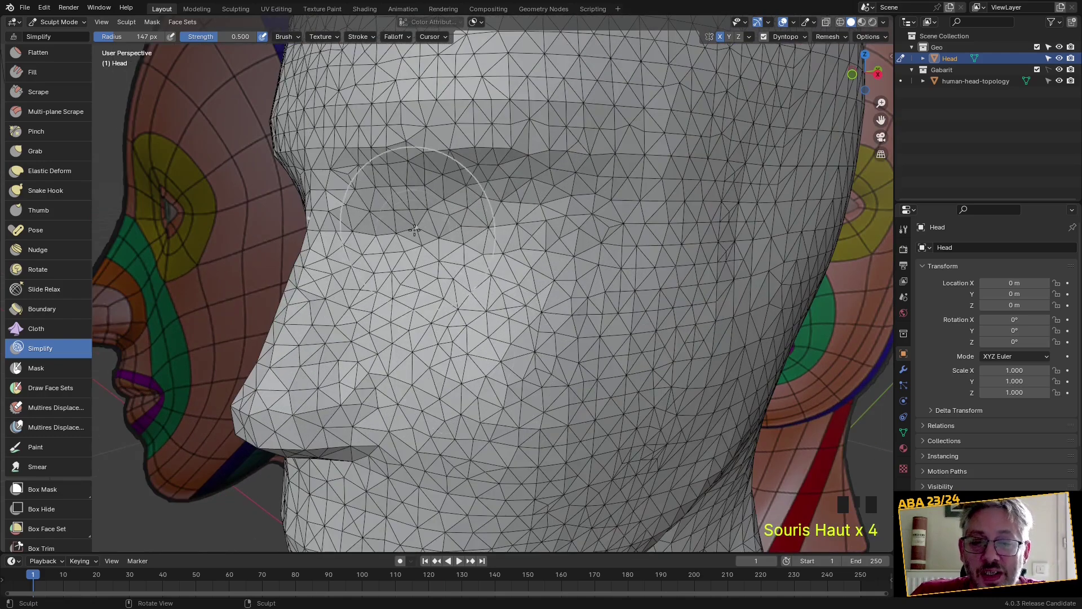
pyautogui.scroll(12, 56, 125)
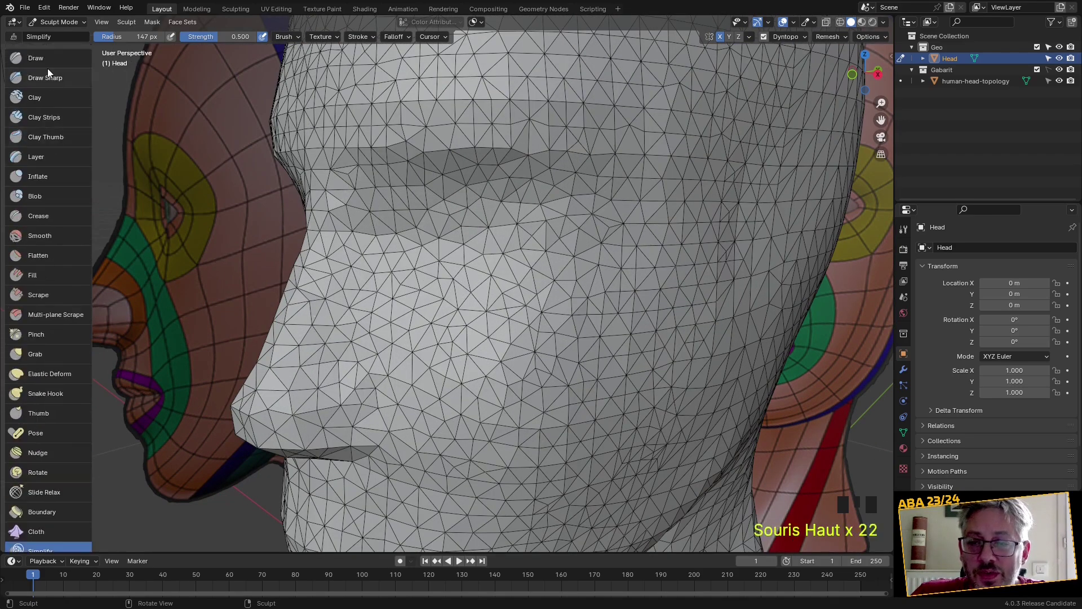
pyautogui.click(49, 60)
pyautogui.moveTo(423, 225); pyautogui.dragTo(496, 271)
pyautogui.moveTo(542, 169); pyautogui.dragTo(516, 228)
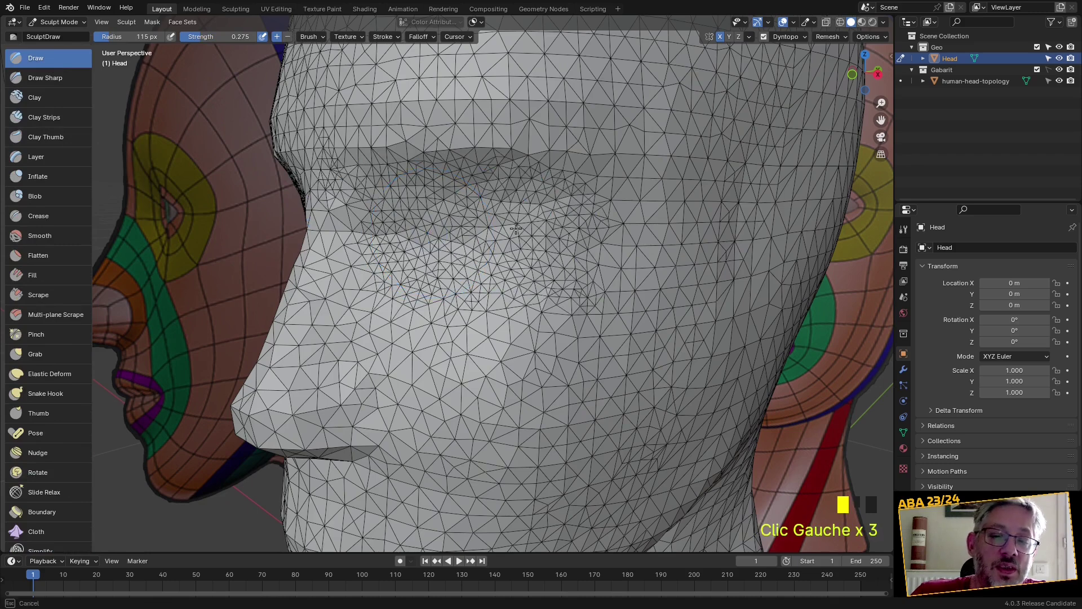
pyautogui.hotkey('ctrl', 'z')
pyautogui.hotkey('ctrl', 'z')
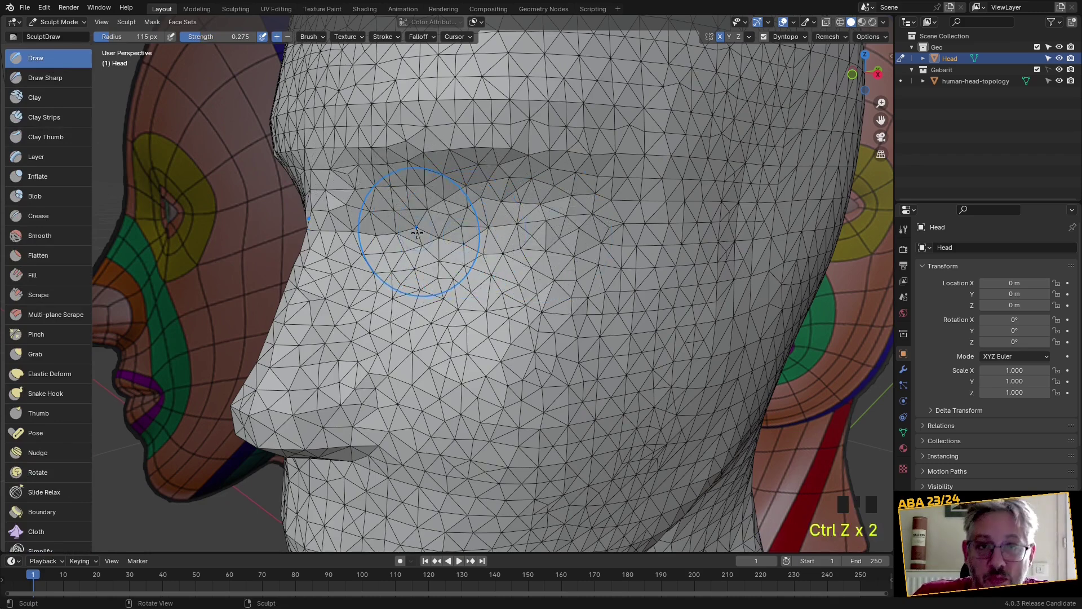
# Try a short Draw stroke on the cheek below the eye
pyautogui.scroll(-2, 510, 254)
pyautogui.moveTo(510, 254); pyautogui.dragTo(558, 266, button='middle')
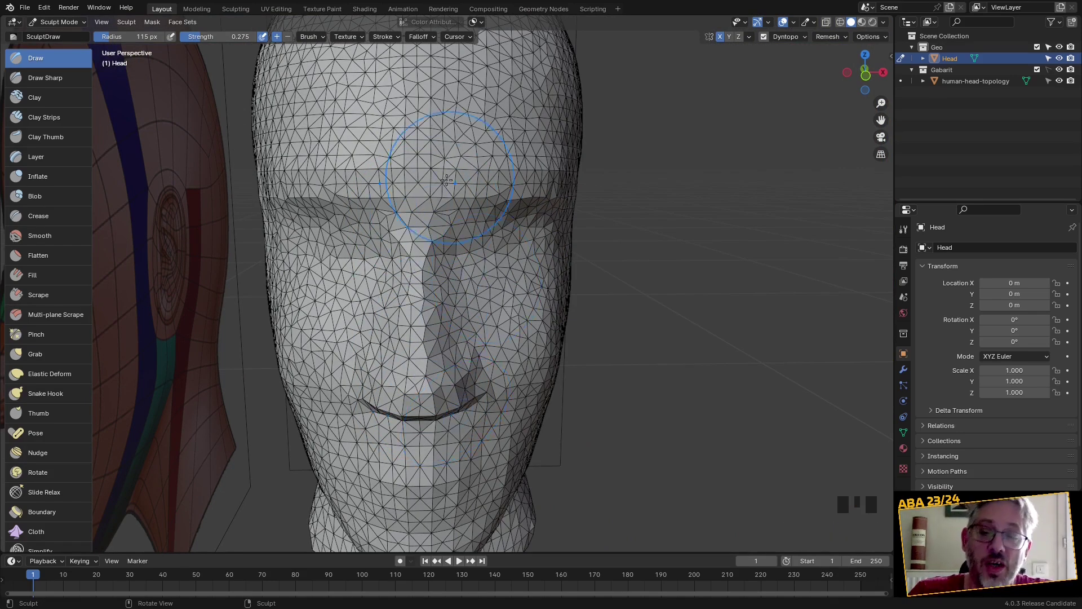
pyautogui.moveTo(451, 285); pyautogui.dragTo(378, 278, button='middle')
pyautogui.scroll(2, 452, 259)
pyautogui.scroll(-2, 452, 259)
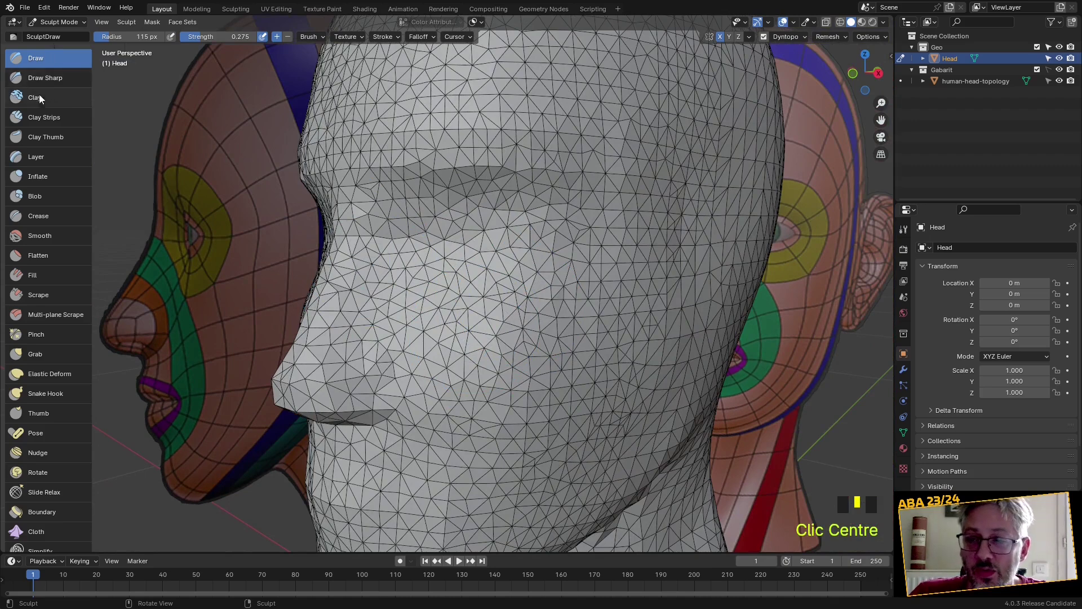
pyautogui.scroll(2, 468, 279)
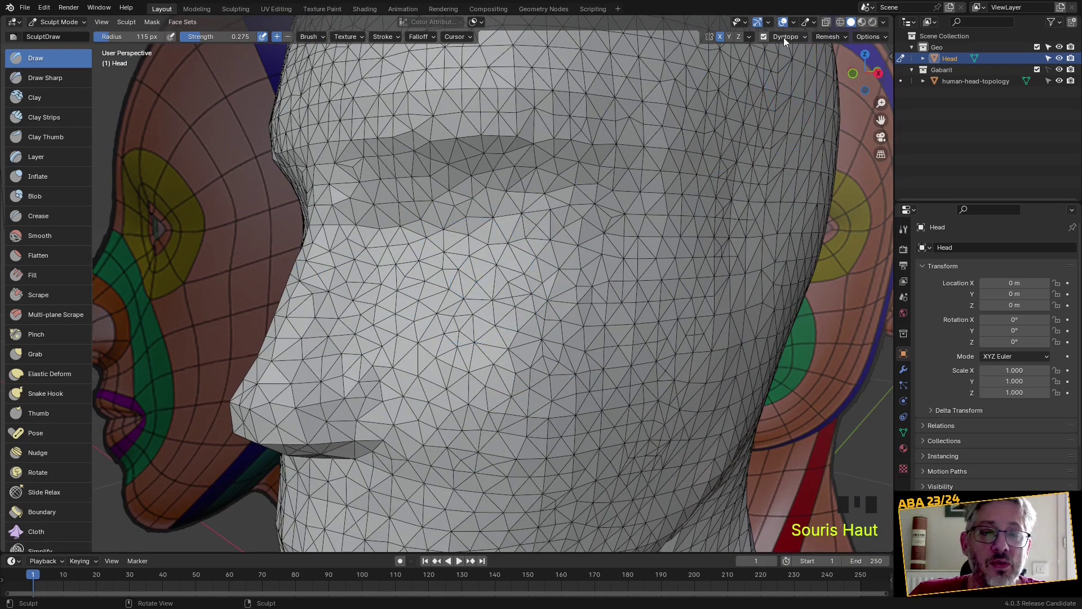
pyautogui.moveTo(503, 339); pyautogui.dragTo(510, 365)
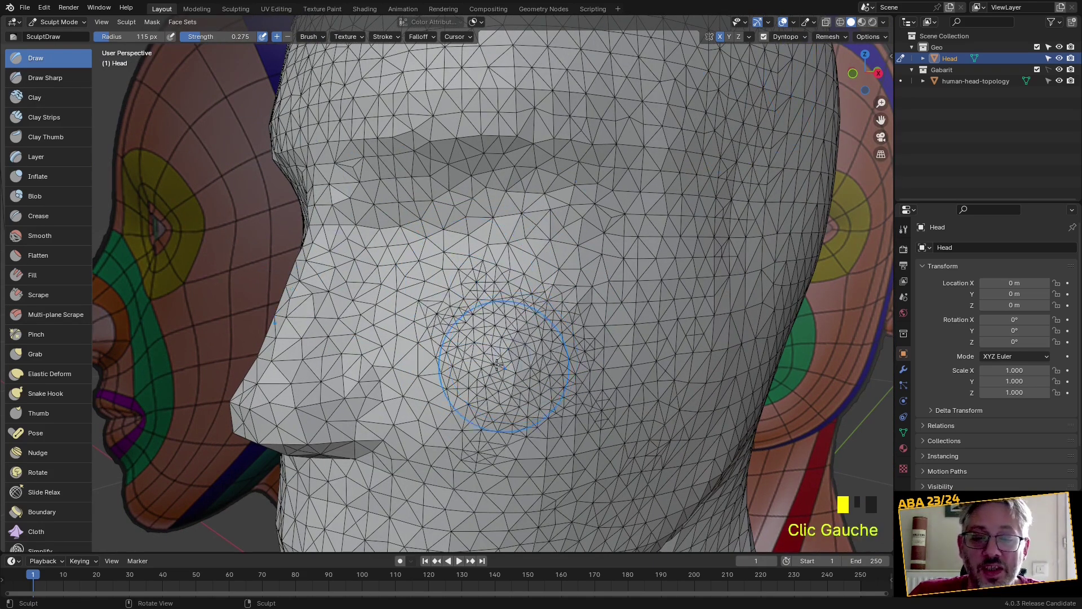
# Try Draw Sharp strokes on the cheek and temple, and undo them together with the cheek's Draw stroke
pyautogui.doubleClick(37, 78)
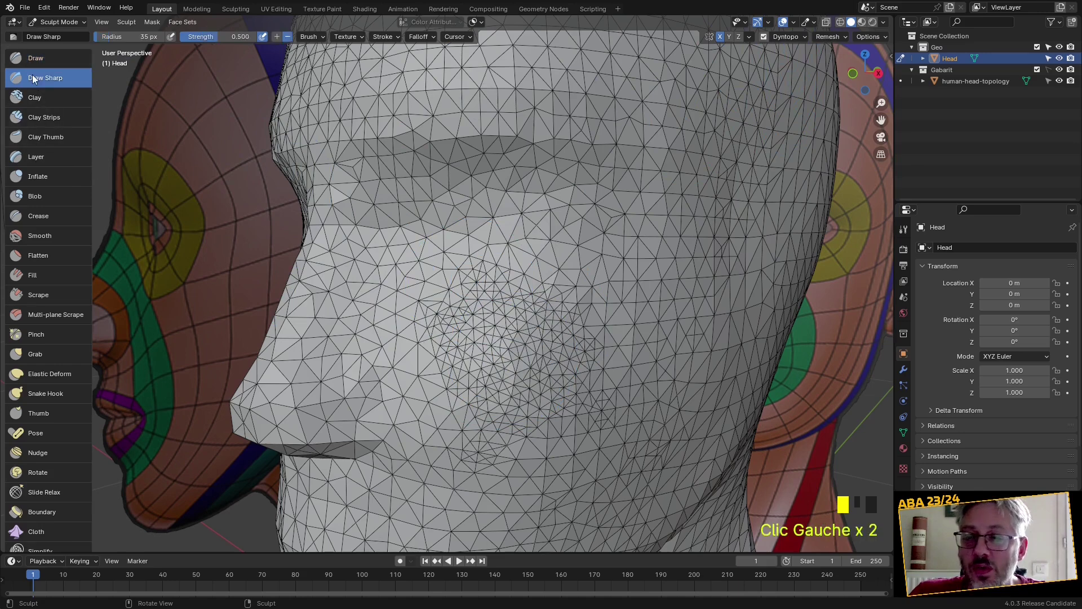
pyautogui.moveTo(507, 345); pyautogui.dragTo(581, 386)
pyautogui.click(655, 257)
pyautogui.click(661, 279)
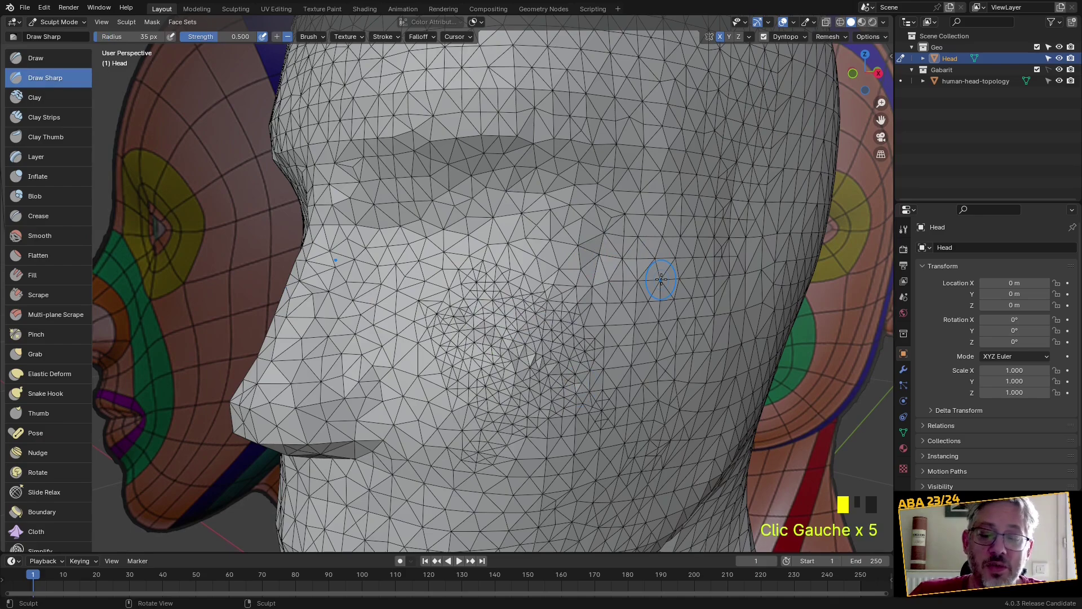
pyautogui.hotkey('ctrl', 'z')
pyautogui.hotkey('ctrl', 'z')
pyautogui.hotkey('ctrl', 'z')
pyautogui.hotkey('ctrl', 'z')
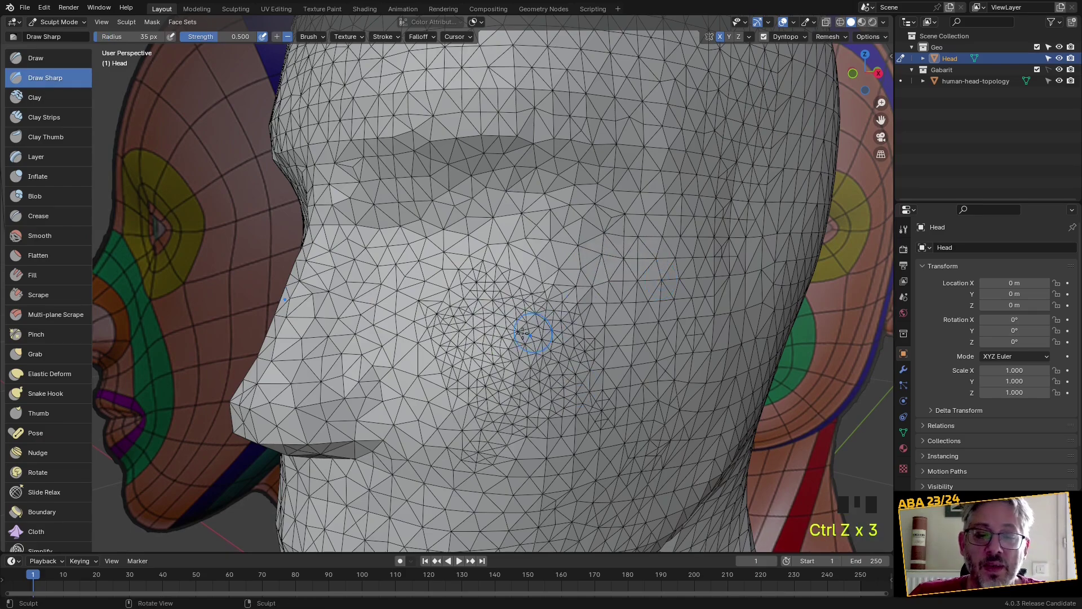
# Carve the eye socket inward below the brow with subtractive strokes of the Draw brush
pyautogui.keyDown('shift'); pyautogui.moveTo(524, 338); pyautogui.dragTo(512, 311, button='middle'); pyautogui.keyUp('shift')
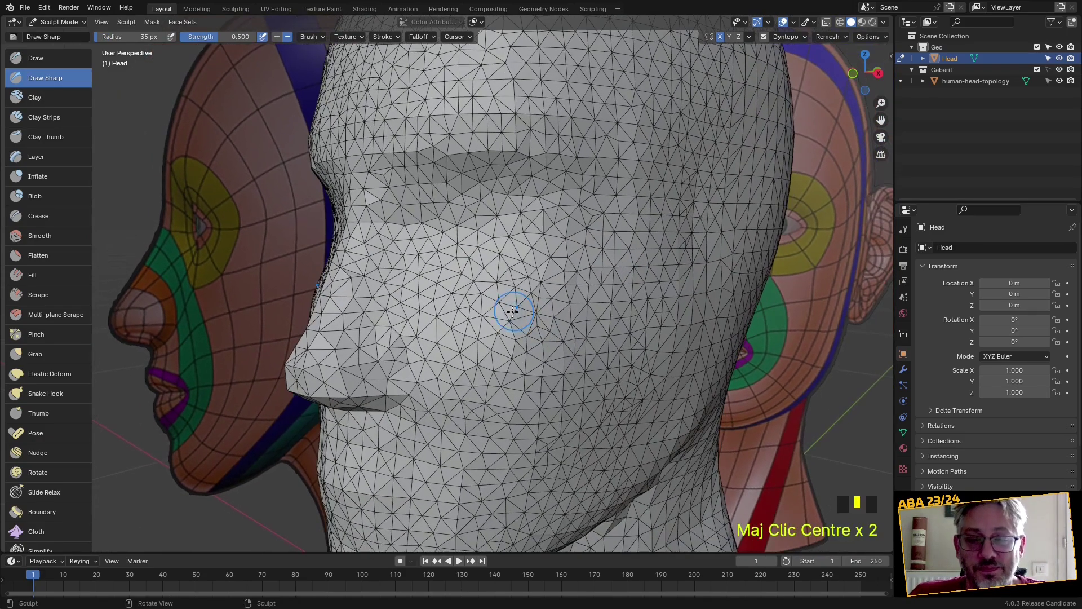
pyautogui.moveTo(519, 269); pyautogui.dragTo(475, 151, button='middle')
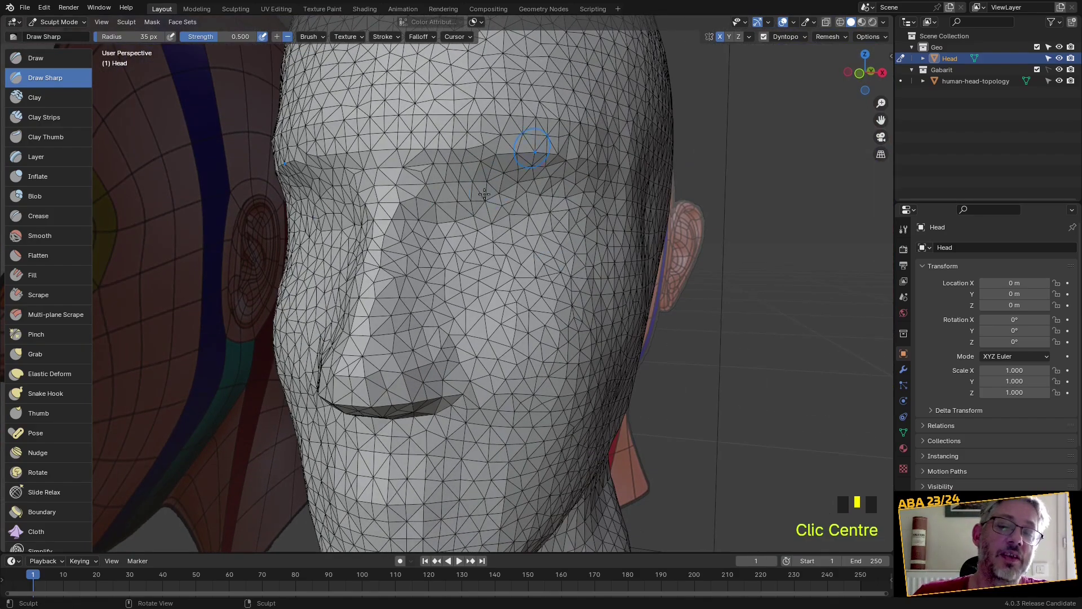
pyautogui.moveTo(501, 195); pyautogui.dragTo(506, 239, button='middle')
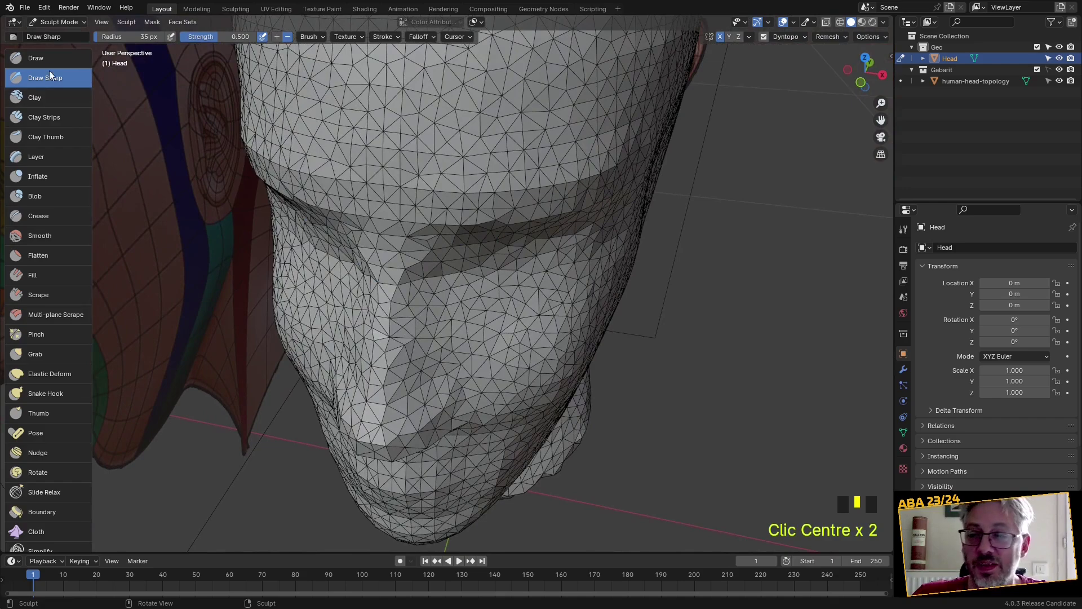
pyautogui.click(35, 58)
pyautogui.moveTo(463, 276); pyautogui.dragTo(438, 212, button='middle')
pyautogui.keyDown('ctrl'); pyautogui.moveTo(439, 212); pyautogui.dragTo(525, 213); pyautogui.keyUp('ctrl')
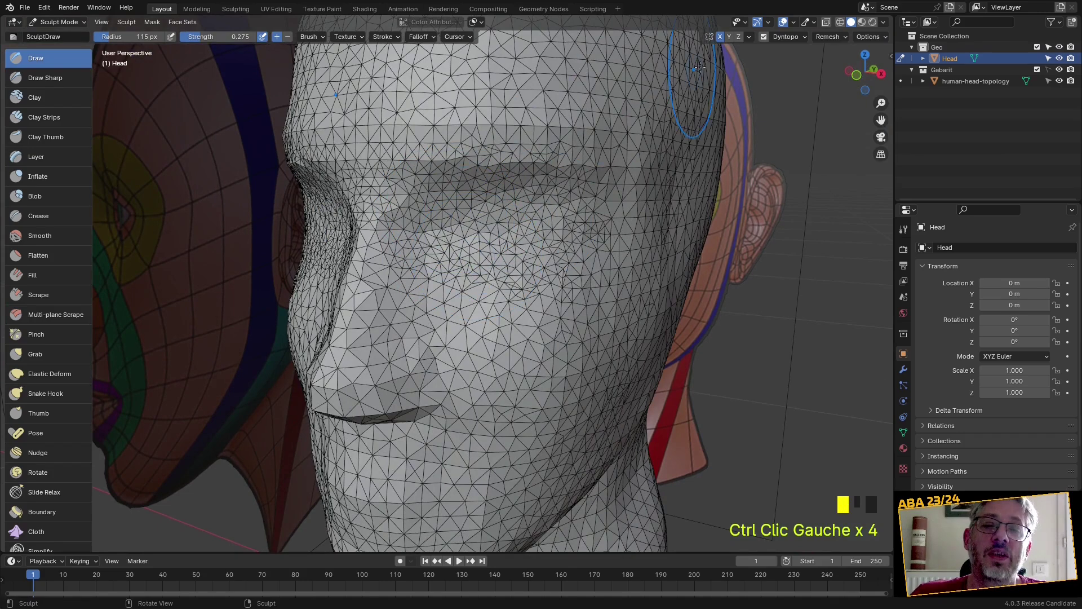
# Hide the wireframe overlay and deepen the inner part of the eye socket beside the nose bridge with subtractive Draw strokes
pyautogui.click(793, 22)
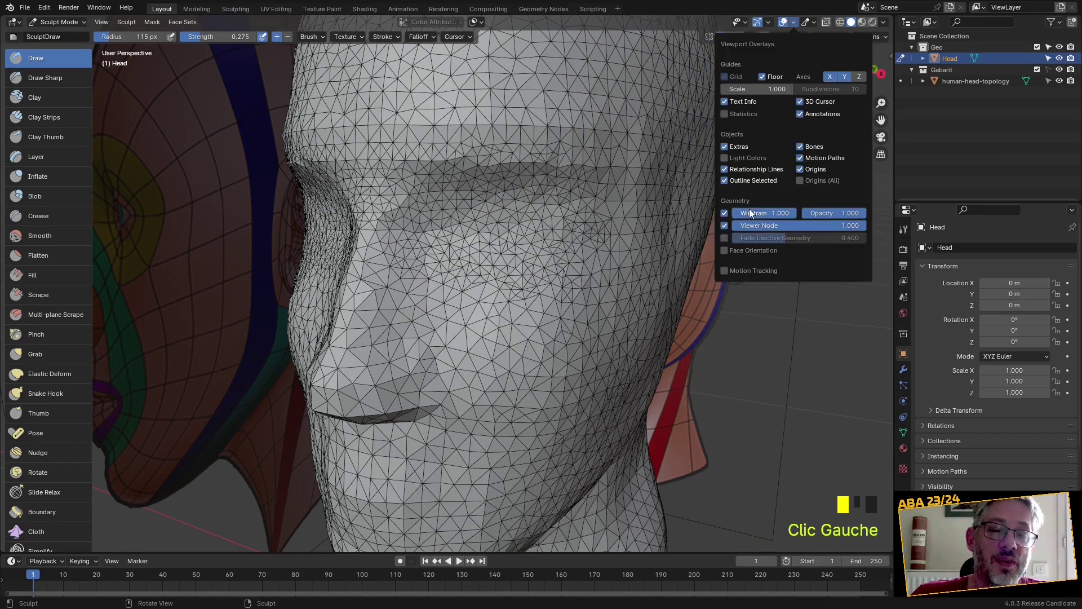
pyautogui.click(724, 213)
pyautogui.scroll(2, 527, 278)
pyautogui.moveTo(526, 278); pyautogui.dragTo(536, 304, button='middle')
pyautogui.scroll(2, 515, 256)
pyautogui.moveTo(515, 256)
pyautogui.keyDown('shift'); pyautogui.mouseDown(button='middle')
pyautogui.moveTo(524, 312)
pyautogui.moveTo(464, 194)
pyautogui.mouseUp(button='middle'); pyautogui.keyUp('shift')
pyautogui.click(459, 177)
pyautogui.keyDown('ctrl'); pyautogui.click(460, 175); pyautogui.keyUp('ctrl')
pyautogui.keyDown('ctrl'); pyautogui.click(464, 169); pyautogui.keyUp('ctrl')
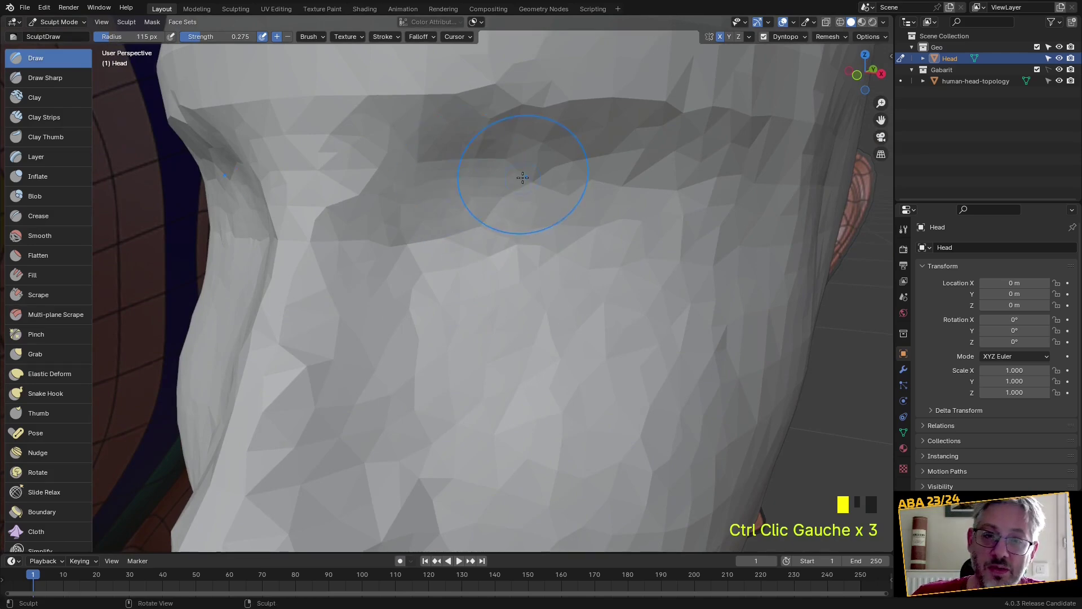
# Turn the wireframe overlay back on
pyautogui.press('q')
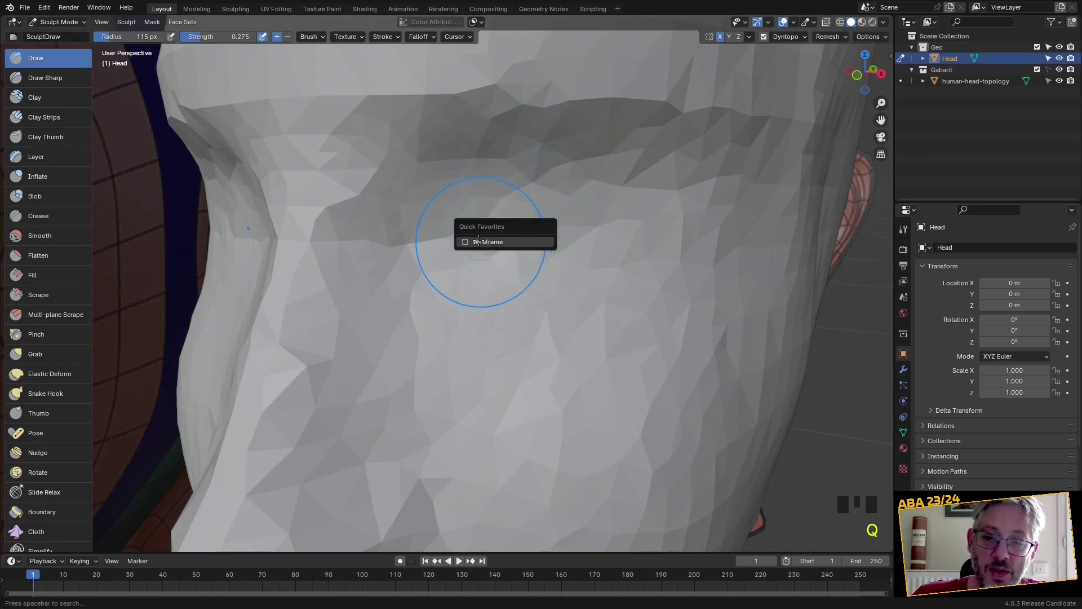
pyautogui.click(479, 239)
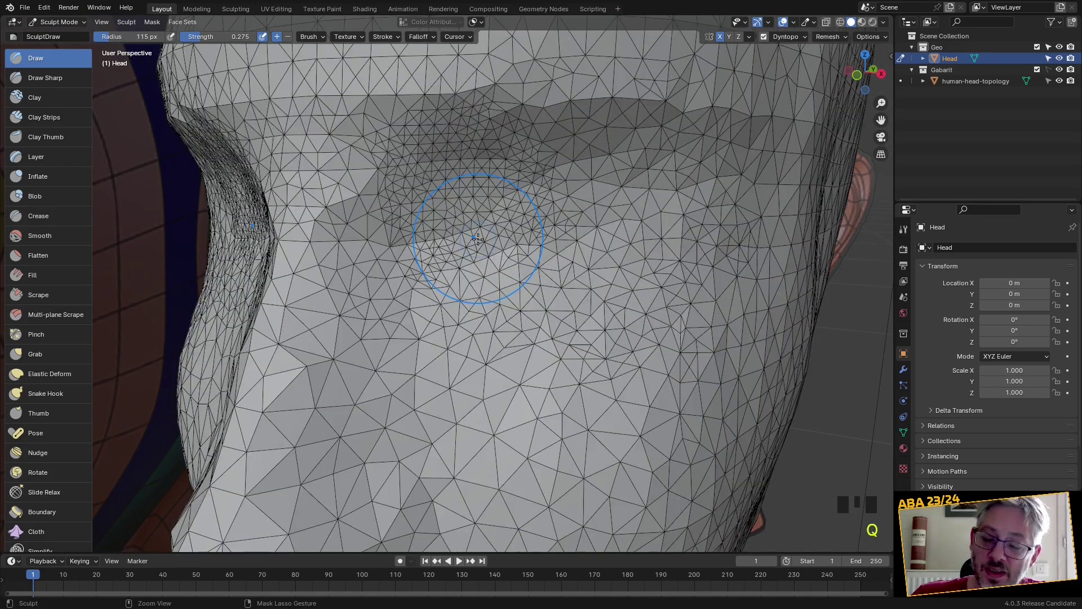
# Undo the latest Draw strokes in the eye socket and hide the wireframe overlay
pyautogui.hotkey('ctrl', 'z')
pyautogui.hotkey('ctrl', 'z')
pyautogui.hotkey('ctrl', 'z')
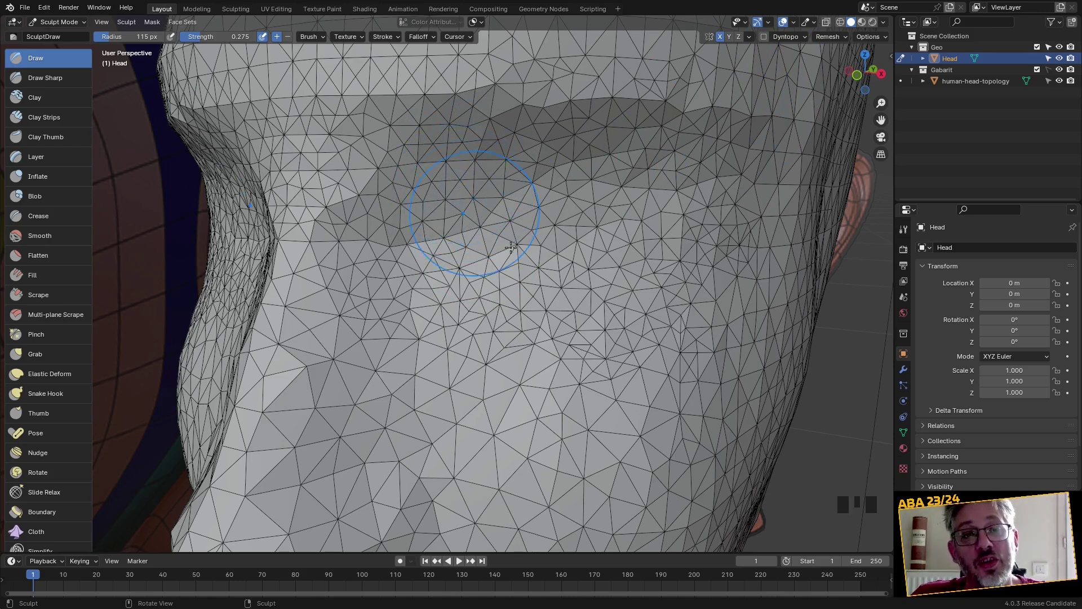
pyautogui.press('q')
pyautogui.click(448, 173)
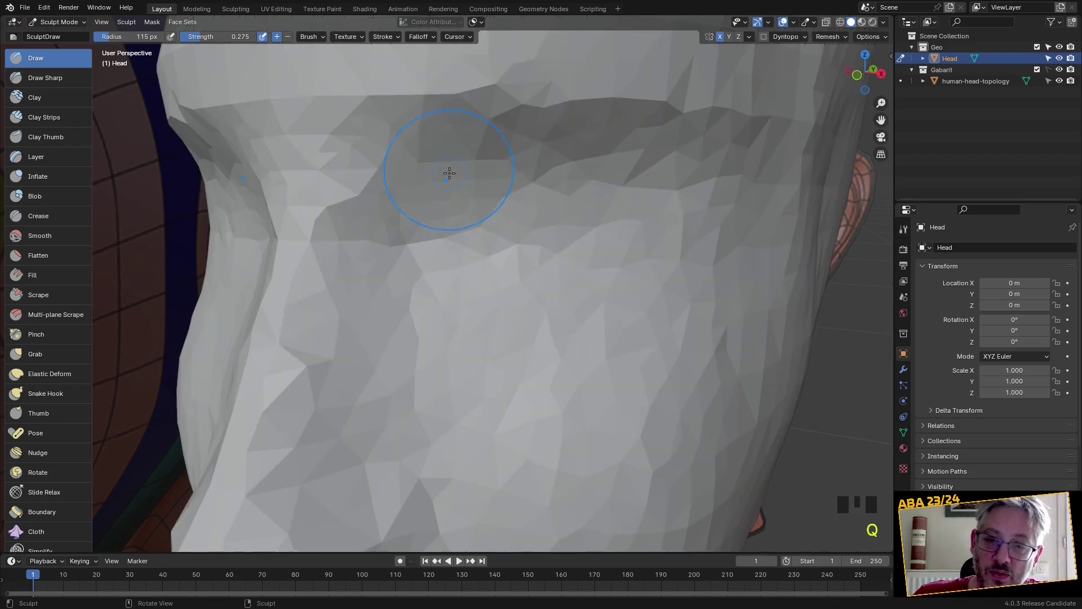
# Carve the eye socket below the brow and around the eyeball area with subtractive Draw strokes
pyautogui.moveTo(508, 180)
pyautogui.keyDown('ctrl'); pyautogui.mouseDown()
pyautogui.moveTo(436, 179)
pyautogui.moveTo(612, 170)
pyautogui.mouseUp(); pyautogui.keyUp('ctrl')
pyautogui.keyDown('ctrl'); pyautogui.moveTo(415, 261); pyautogui.dragTo(440, 278); pyautogui.keyUp('ctrl')
pyautogui.keyDown('ctrl'); pyautogui.moveTo(449, 281); pyautogui.dragTo(479, 288); pyautogui.keyUp('ctrl')
pyautogui.keyDown('ctrl'); pyautogui.moveTo(490, 288); pyautogui.dragTo(564, 287); pyautogui.keyUp('ctrl')
pyautogui.keyDown('ctrl'); pyautogui.moveTo(602, 285); pyautogui.dragTo(648, 282); pyautogui.keyUp('ctrl')
pyautogui.moveTo(671, 262)
pyautogui.keyDown('ctrl'); pyautogui.mouseDown()
pyautogui.moveTo(703, 225)
pyautogui.moveTo(626, 158)
pyautogui.moveTo(568, 162)
pyautogui.moveTo(560, 205)
pyautogui.mouseUp(); pyautogui.keyUp('ctrl')
pyautogui.moveTo(561, 206)
pyautogui.mouseDown(button='middle')
pyautogui.moveTo(621, 230)
pyautogui.moveTo(603, 205)
pyautogui.mouseUp(button='middle')
pyautogui.moveTo(613, 250); pyautogui.dragTo(526, 278, button='middle')
# Reshape the eye socket, its outer corner and the inner area near the nose bridge with the Grab brush
pyautogui.press('g')
pyautogui.scroll(2, 532, 277)
pyautogui.moveTo(568, 249); pyautogui.dragTo(603, 254)
pyautogui.scroll(2, 667, 246)
pyautogui.moveTo(668, 246)
pyautogui.mouseDown()
pyautogui.moveTo(669, 213)
pyautogui.moveTo(655, 225)
pyautogui.moveTo(682, 220)
pyautogui.mouseUp()
pyautogui.moveTo(681, 220); pyautogui.dragTo(595, 212, button='middle')
pyautogui.moveTo(395, 201)
pyautogui.mouseDown()
pyautogui.moveTo(379, 193)
pyautogui.moveTo(271, 221)
pyautogui.moveTo(289, 218)
pyautogui.mouseUp()
pyautogui.scroll(-2, 343, 203)
pyautogui.moveTo(343, 203); pyautogui.dragTo(476, 243, button='middle')
pyautogui.scroll(-3, 476, 243)
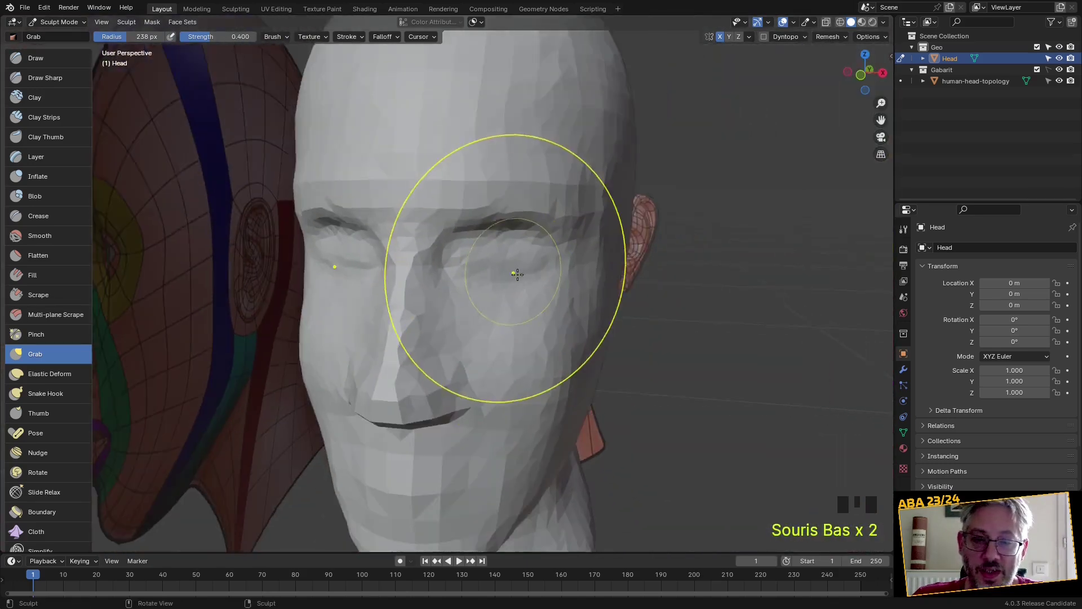
# Enlarge the Draw Sharp brush to a 52 px radius and carve creases along the side and underside of the nose
pyautogui.moveTo(537, 338)
pyautogui.keyDown('shift'); pyautogui.mouseDown(button='middle')
pyautogui.moveTo(536, 225)
pyautogui.moveTo(158, 265)
pyautogui.mouseUp(button='middle'); pyautogui.keyUp('shift')
pyautogui.click(45, 78)
pyautogui.scroll(2, 447, 290)
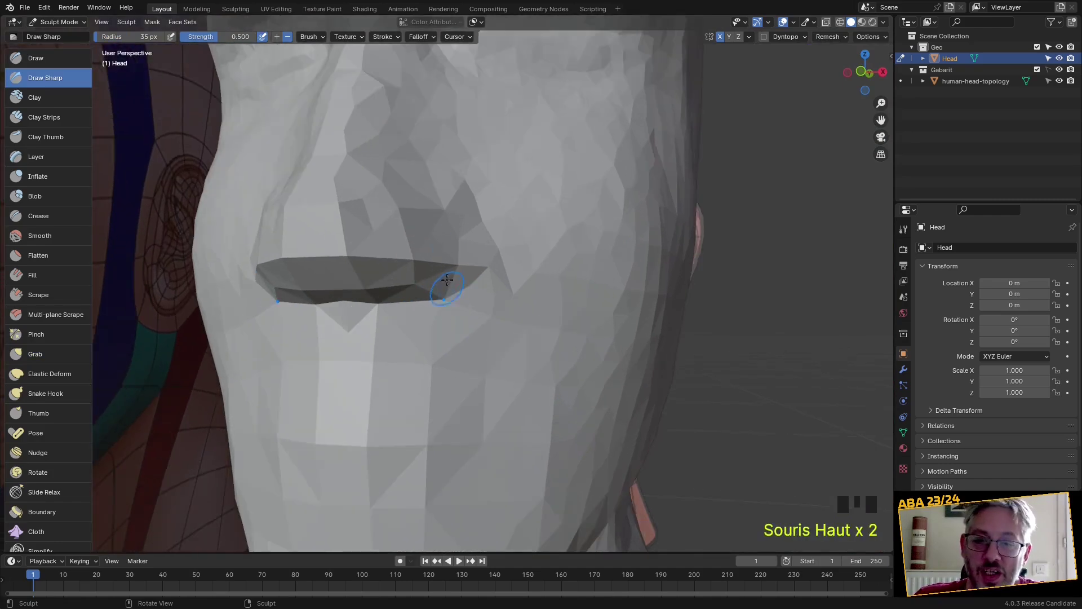
pyautogui.scroll(-1, 437, 190)
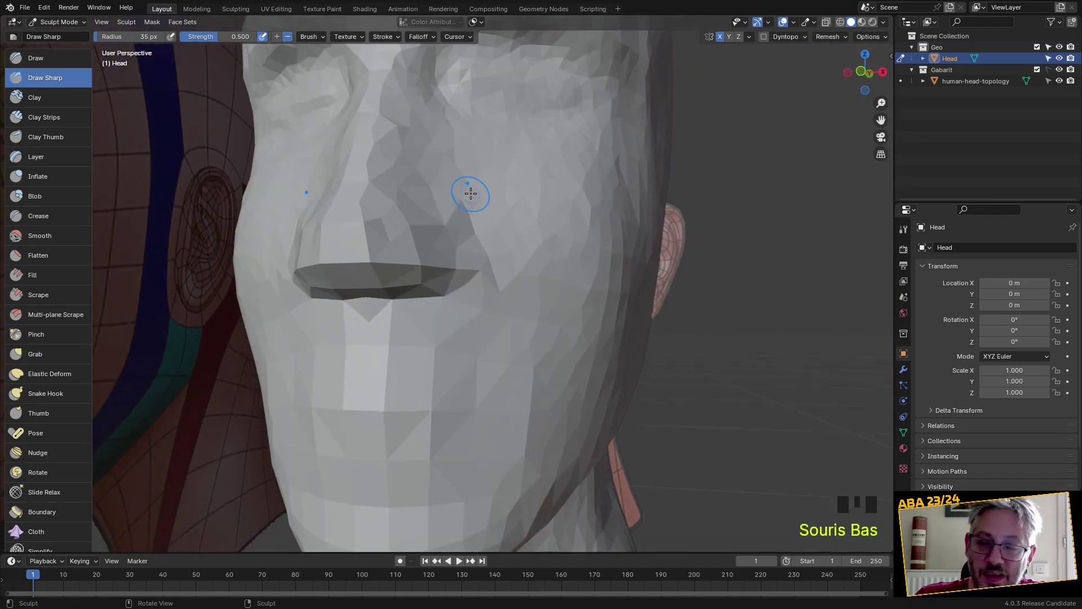
pyautogui.press('f')
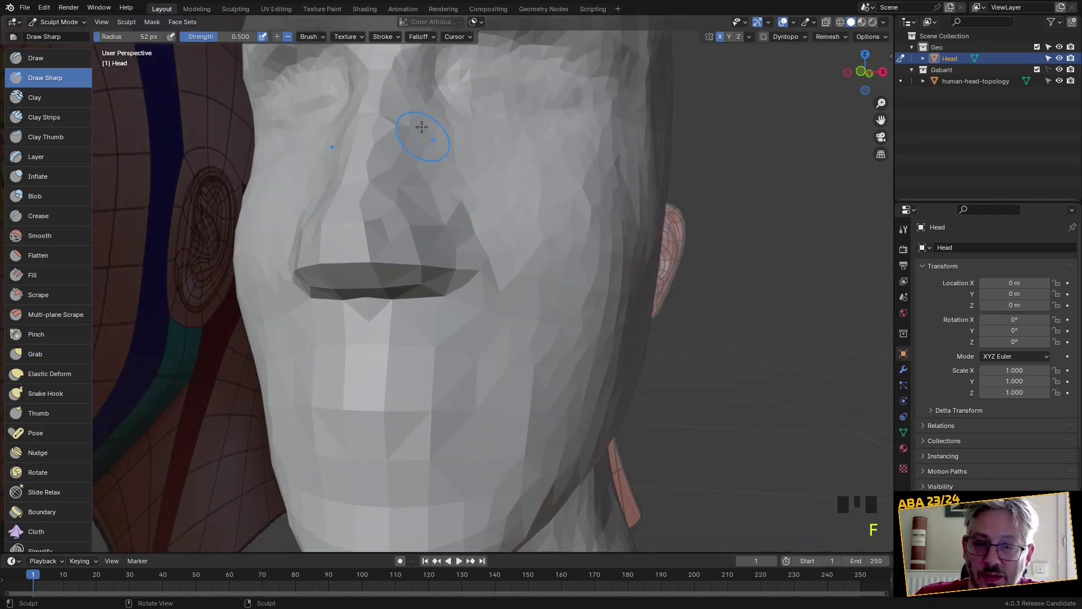
pyautogui.moveTo(421, 113); pyautogui.dragTo(420, 163)
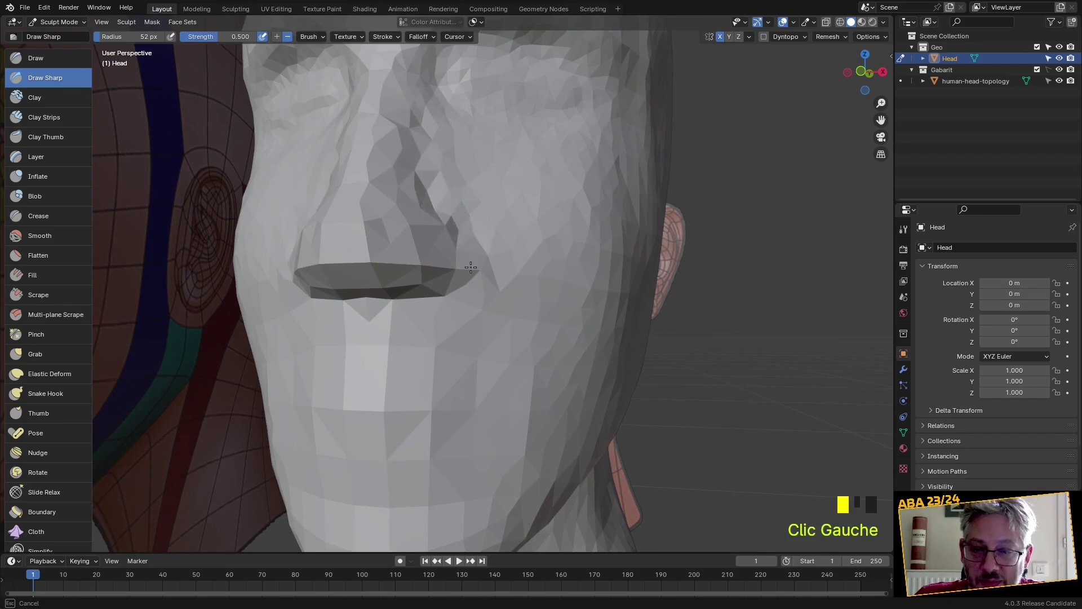
pyautogui.moveTo(434, 288); pyautogui.dragTo(383, 289)
pyautogui.moveTo(370, 290)
pyautogui.mouseDown(button='middle')
pyautogui.moveTo(449, 288)
pyautogui.moveTo(440, 221)
pyautogui.mouseUp(button='middle')
pyautogui.moveTo(396, 105); pyautogui.dragTo(391, 235)
pyautogui.scroll(-3, 392, 220)
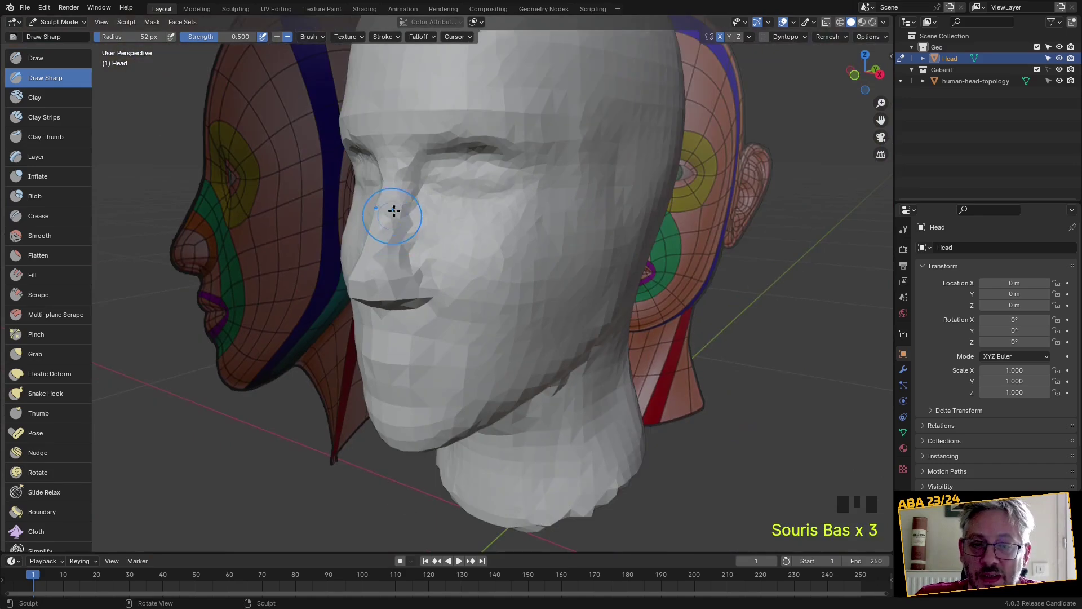
# Carve a sharp crease under the brow along the upper edge of the eye socket with Draw Sharp
pyautogui.moveTo(391, 213); pyautogui.dragTo(394, 164, button='middle')
pyautogui.moveTo(394, 164); pyautogui.dragTo(428, 132)
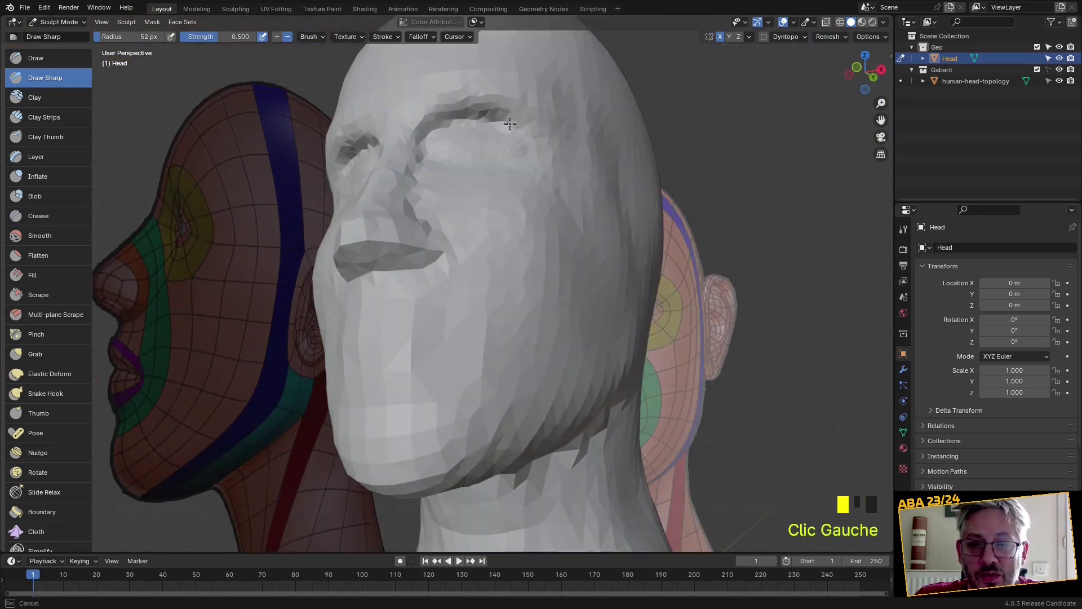
pyautogui.moveTo(533, 136); pyautogui.dragTo(530, 148)
pyautogui.scroll(-2, 525, 169)
pyautogui.moveTo(522, 174)
pyautogui.mouseDown(button='middle')
pyautogui.moveTo(473, 218)
pyautogui.moveTo(509, 197)
pyautogui.moveTo(495, 217)
pyautogui.mouseUp(button='middle')
# Cut the mouth line below the nose and raise rough lips around it with normal and inverted Draw Sharp strokes
pyautogui.moveTo(456, 379); pyautogui.dragTo(387, 345, button='middle')
pyautogui.moveTo(386, 346); pyautogui.dragTo(475, 356)
pyautogui.keyDown('ctrl'); pyautogui.moveTo(377, 339); pyautogui.dragTo(493, 366); pyautogui.keyUp('ctrl')
pyautogui.keyDown('ctrl'); pyautogui.moveTo(406, 385); pyautogui.dragTo(470, 371); pyautogui.keyUp('ctrl')
# Smooth the rough lip ridges around the mouth
pyautogui.moveTo(431, 369); pyautogui.dragTo(370, 366, button='middle')
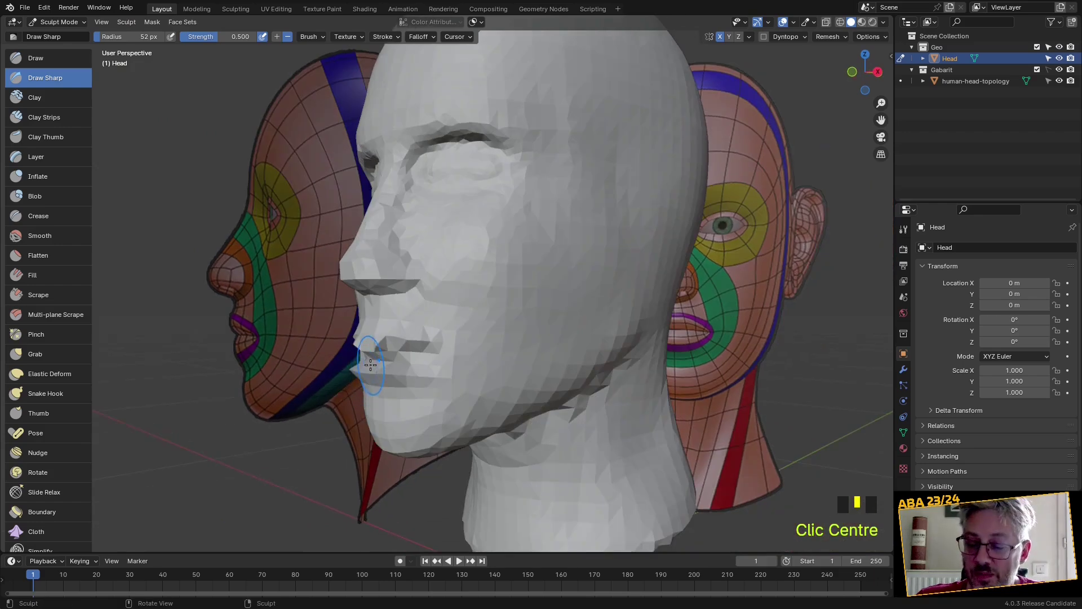
pyautogui.keyDown('shift'); pyautogui.click(373, 362); pyautogui.keyUp('shift')
pyautogui.keyDown('shift'); pyautogui.click(375, 359); pyautogui.keyUp('shift')
pyautogui.keyDown('shift'); pyautogui.click(376, 358); pyautogui.keyUp('shift')
pyautogui.keyDown('shift'); pyautogui.click(379, 354); pyautogui.keyUp('shift')
pyautogui.keyDown('shift'); pyautogui.click(383, 345); pyautogui.keyUp('shift')
pyautogui.keyDown('shift'); pyautogui.click(398, 348); pyautogui.keyUp('shift')
pyautogui.keyDown('shift'); pyautogui.click(412, 353); pyautogui.keyUp('shift')
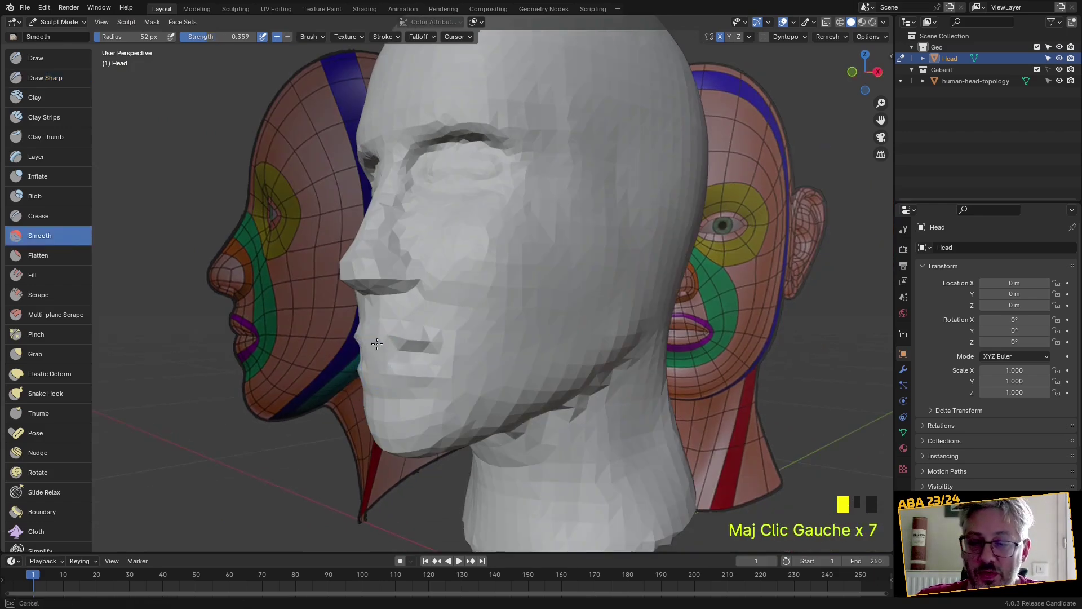
pyautogui.keyDown('shift'); pyautogui.click(421, 349); pyautogui.keyUp('shift')
pyautogui.keyDown('shift'); pyautogui.click(427, 345); pyautogui.keyUp('shift')
pyautogui.moveTo(427, 345); pyautogui.dragTo(446, 367, button='middle')
pyautogui.scroll(2, 446, 367)
# Enable Dyntopo and build up volume around the mouth between nose and chin with the Draw brush
pyautogui.click(764, 37)
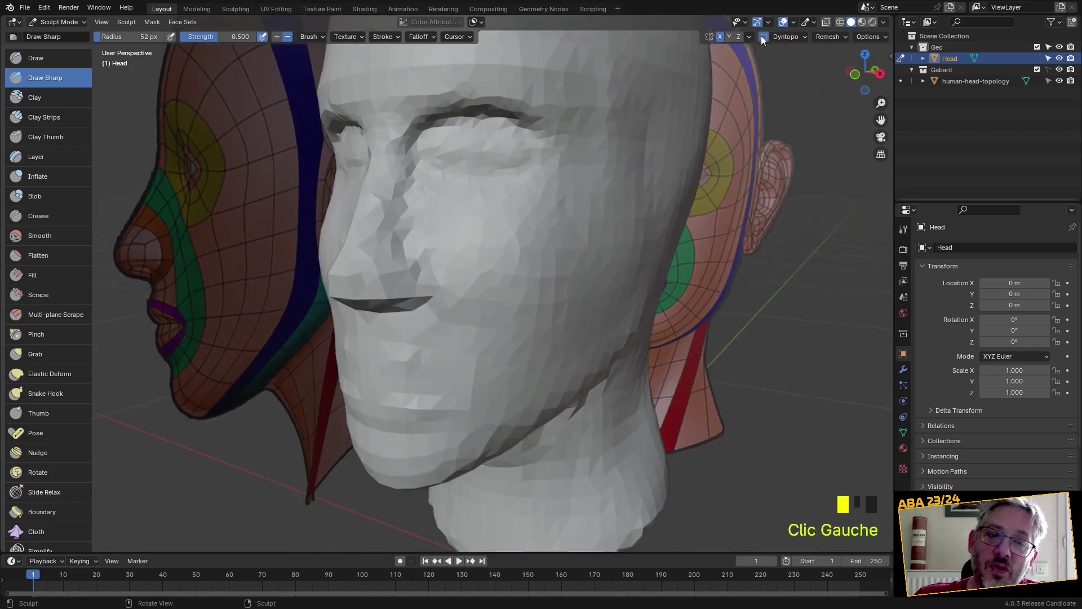
pyautogui.scroll(2, 436, 362)
pyautogui.keyDown('shift'); pyautogui.moveTo(440, 362); pyautogui.dragTo(528, 239, button='middle'); pyautogui.keyUp('shift')
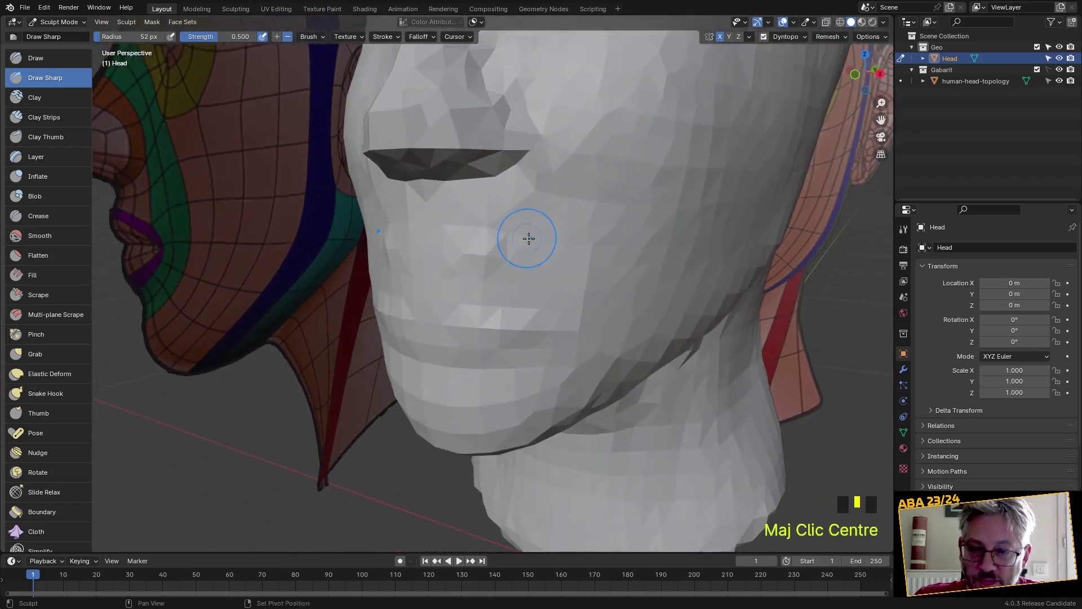
pyautogui.press('g')
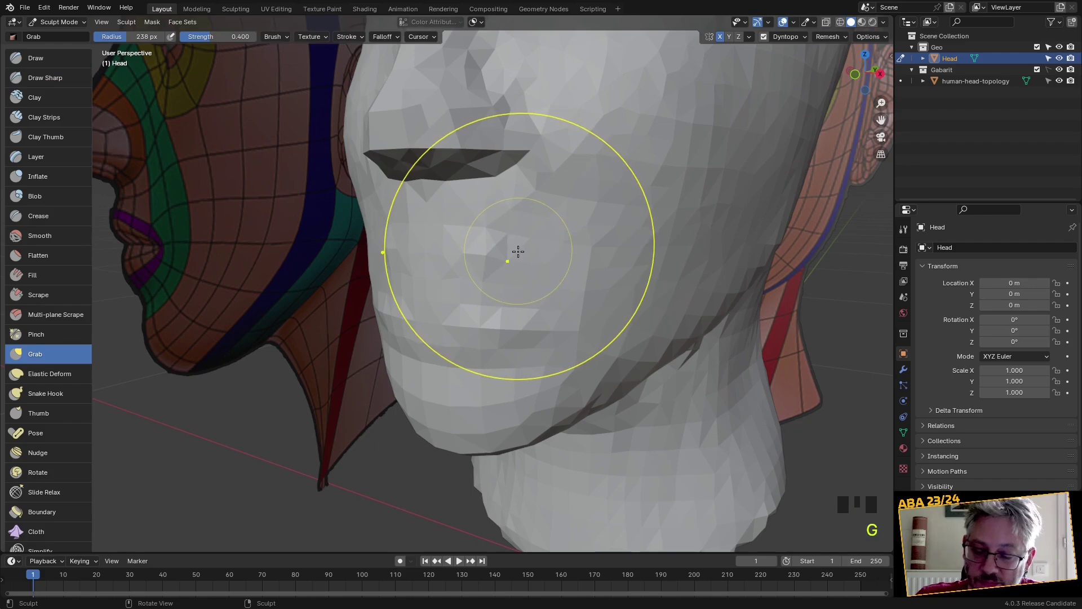
pyautogui.press('v')
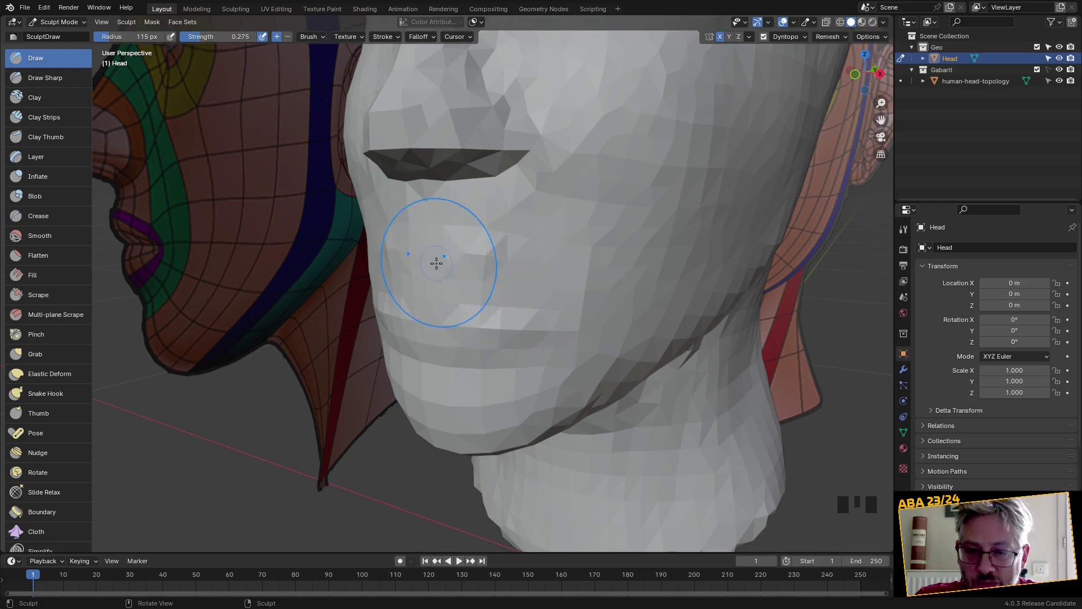
pyautogui.click(435, 261)
pyautogui.click(492, 266)
pyautogui.click(527, 265)
pyautogui.click(556, 289)
pyautogui.click(486, 288)
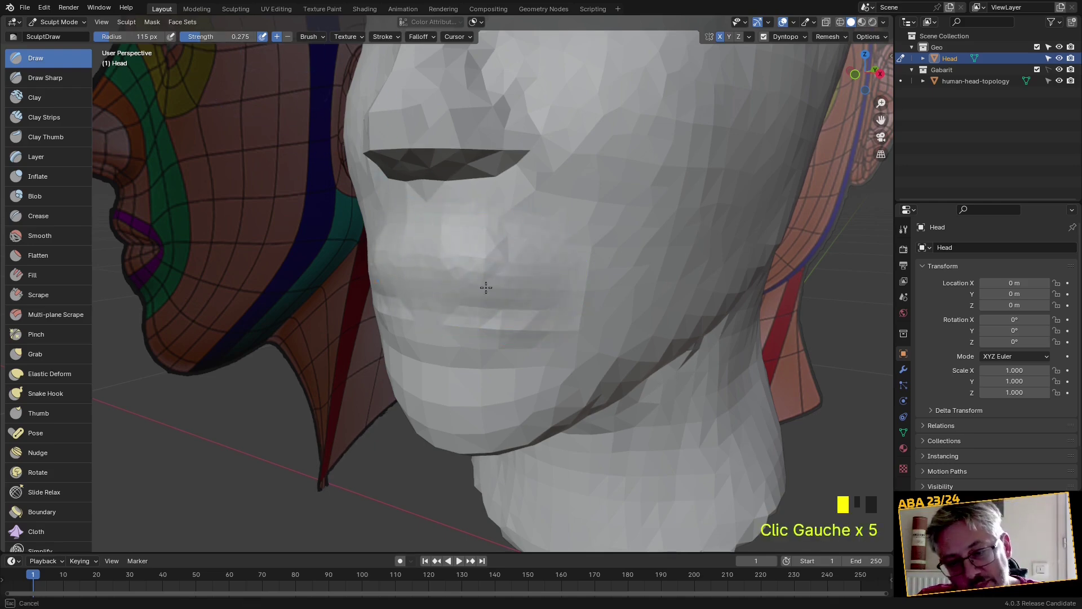
# Add more Draw volume across the front of the mouth, from below the nose down to the lower lip
pyautogui.moveTo(498, 323); pyautogui.dragTo(506, 299, button='middle')
pyautogui.scroll(2, 485, 309)
pyautogui.click(480, 318)
pyautogui.click(515, 350)
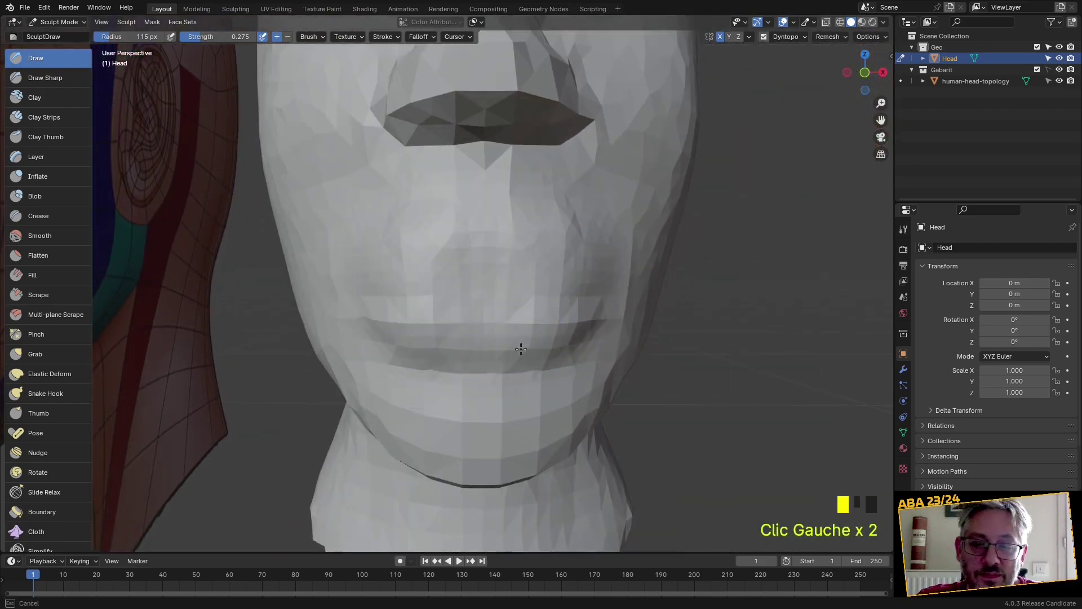
pyautogui.click(505, 215)
pyautogui.click(524, 270)
pyautogui.click(535, 293)
pyautogui.click(395, 299)
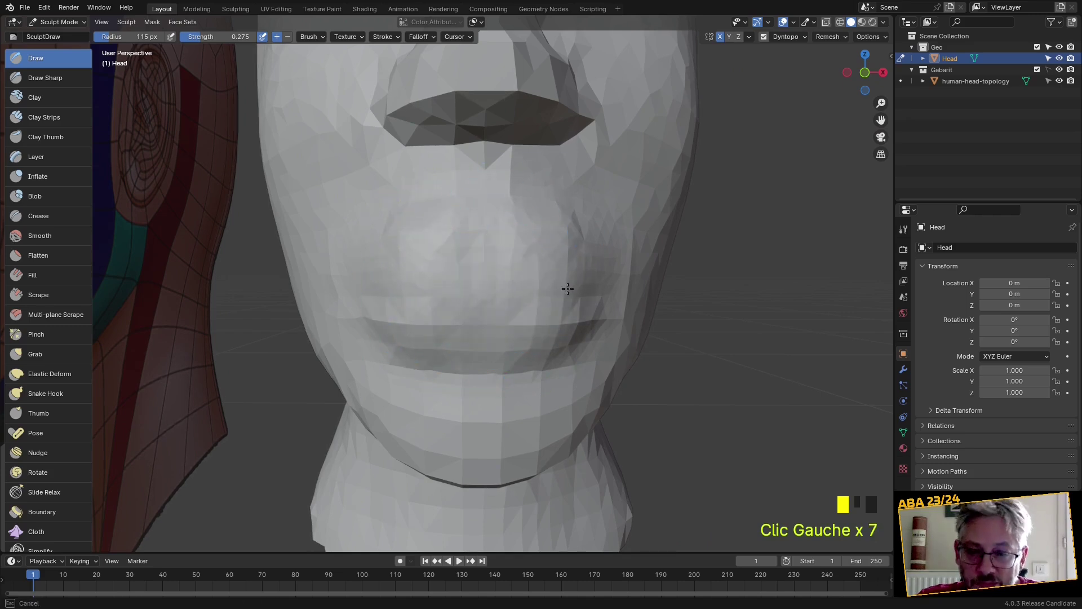
# Carve the horizontal line between the lips across the mouth mound with Draw Sharp
pyautogui.click(56, 78)
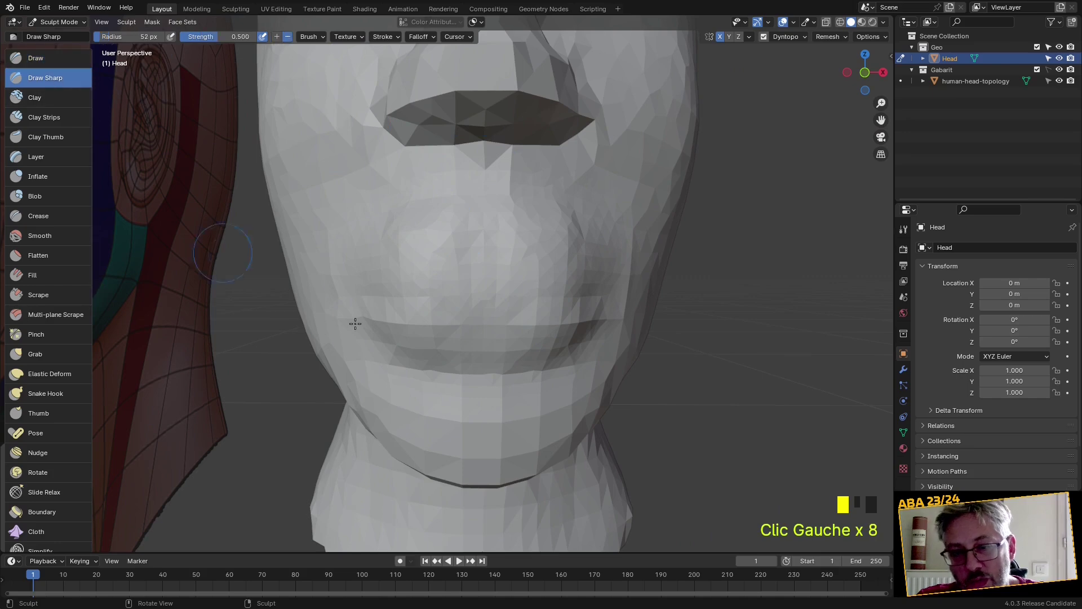
pyautogui.moveTo(363, 295); pyautogui.dragTo(492, 294)
pyautogui.moveTo(547, 294); pyautogui.dragTo(457, 271, button='middle')
# Raise the upper and lower lip contours with inverted Draw Sharp strokes
pyautogui.keyDown('ctrl'); pyautogui.moveTo(381, 269); pyautogui.dragTo(426, 246); pyautogui.keyUp('ctrl')
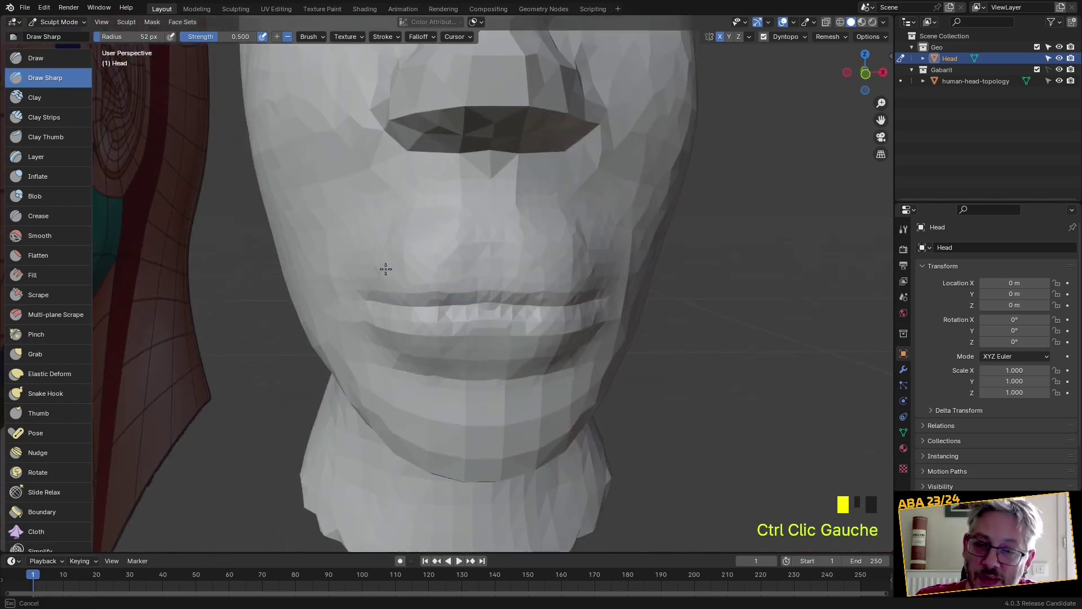
pyautogui.moveTo(555, 269); pyautogui.dragTo(438, 336, button='middle')
pyautogui.keyDown('ctrl'); pyautogui.moveTo(397, 331); pyautogui.dragTo(433, 349); pyautogui.keyUp('ctrl')
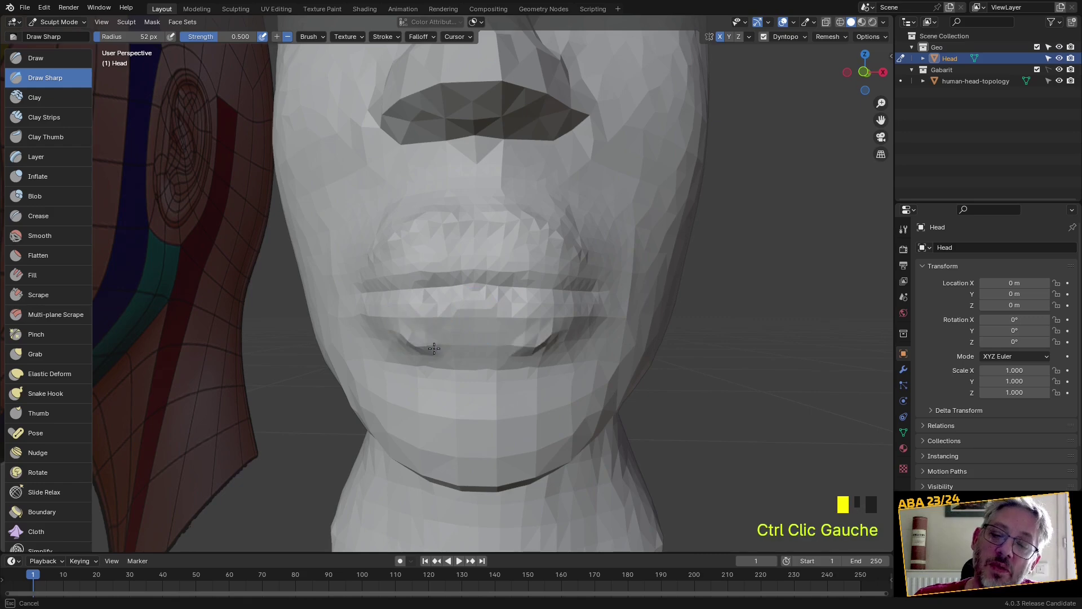
pyautogui.scroll(-1, 451, 339)
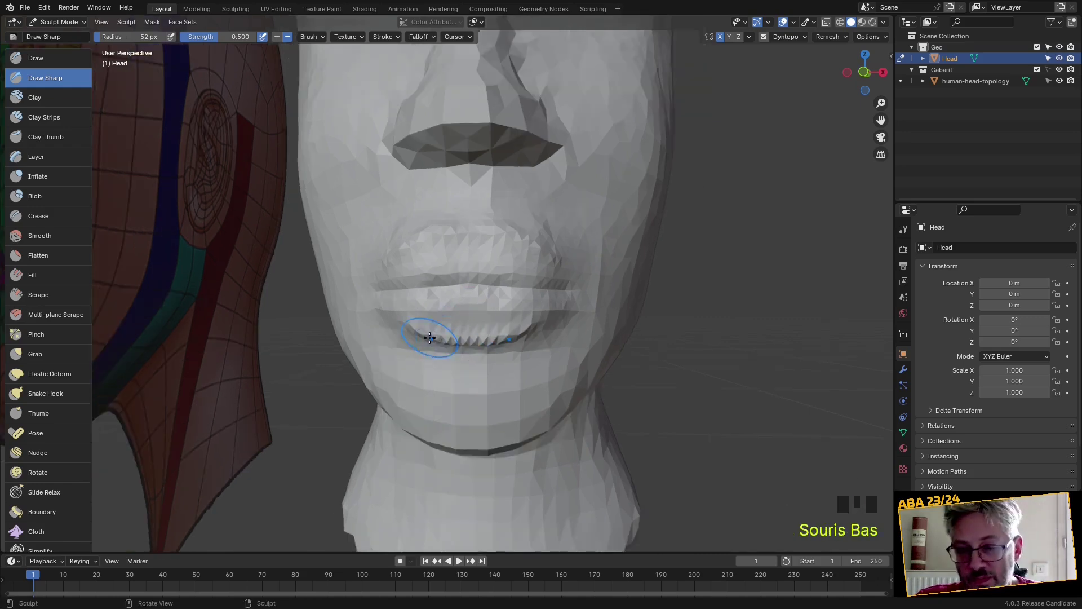
pyautogui.moveTo(451, 338); pyautogui.dragTo(431, 335, button='middle')
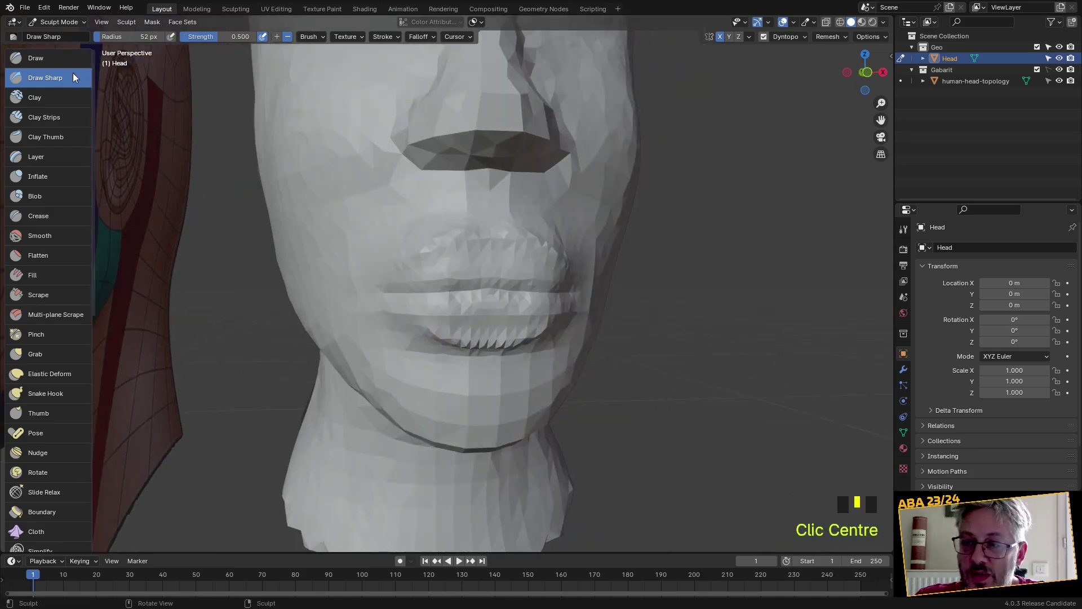
# Hollow the corner of the mouth beside the lower lip with subtractive Draw strokes
pyautogui.click(35, 58)
pyautogui.scroll(3, 384, 352)
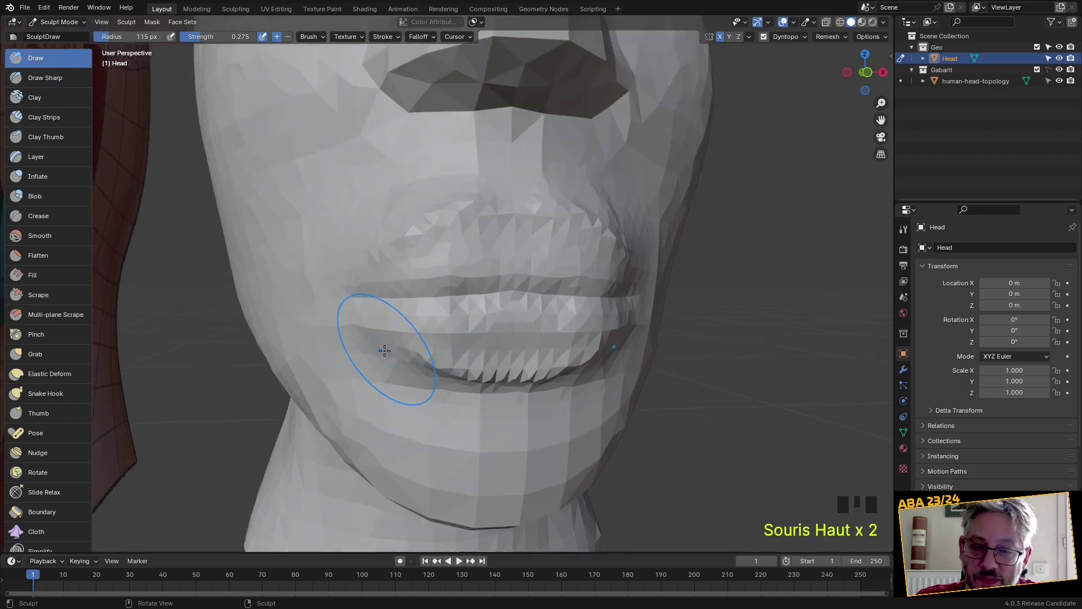
pyautogui.keyDown('ctrl'); pyautogui.click(381, 355); pyautogui.keyUp('ctrl')
pyautogui.keyDown('ctrl'); pyautogui.click(383, 361); pyautogui.keyUp('ctrl')
pyautogui.keyDown('ctrl'); pyautogui.click(385, 363); pyautogui.keyUp('ctrl')
pyautogui.keyDown('ctrl'); pyautogui.click(375, 331); pyautogui.keyUp('ctrl')
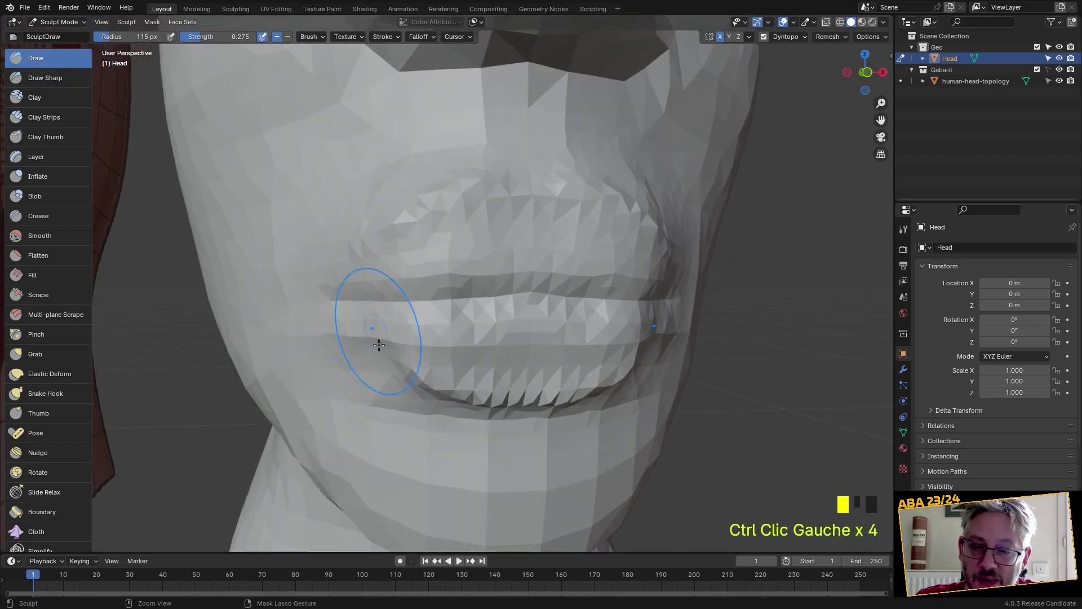
pyautogui.keyDown('ctrl'); pyautogui.click(366, 337); pyautogui.keyUp('ctrl')
pyautogui.keyDown('ctrl'); pyautogui.click(361, 342); pyautogui.keyUp('ctrl')
pyautogui.keyDown('ctrl'); pyautogui.click(358, 347); pyautogui.keyUp('ctrl')
pyautogui.keyDown('ctrl'); pyautogui.click(358, 352); pyautogui.keyUp('ctrl')
# Smooth the lips, the mouth corner and the area between the upper lip and the nose
pyautogui.moveTo(358, 353)
pyautogui.mouseDown(button='middle')
pyautogui.moveTo(363, 338)
pyautogui.moveTo(421, 375)
pyautogui.moveTo(435, 411)
pyautogui.mouseUp(button='middle')
pyautogui.keyDown('shift'); pyautogui.click(460, 404); pyautogui.keyUp('shift')
pyautogui.keyDown('shift'); pyautogui.click(484, 394); pyautogui.keyUp('shift')
pyautogui.keyDown('shift'); pyautogui.click(497, 392); pyautogui.keyUp('shift')
pyautogui.keyDown('shift'); pyautogui.click(508, 392); pyautogui.keyUp('shift')
pyautogui.keyDown('shift'); pyautogui.click(544, 341); pyautogui.keyUp('shift')
pyautogui.keyDown('shift'); pyautogui.click(581, 289); pyautogui.keyUp('shift')
pyautogui.keyDown('shift'); pyautogui.click(411, 330); pyautogui.keyUp('shift')
pyautogui.keyDown('shift'); pyautogui.click(429, 316); pyautogui.keyUp('shift')
pyautogui.keyDown('shift'); pyautogui.click(394, 317); pyautogui.keyUp('shift')
pyautogui.keyDown('shift'); pyautogui.click(397, 254); pyautogui.keyUp('shift')
pyautogui.keyDown('shift'); pyautogui.click(440, 192); pyautogui.keyUp('shift')
pyautogui.keyDown('shift'); pyautogui.click(485, 183); pyautogui.keyUp('shift')
pyautogui.keyDown('shift'); pyautogui.click(440, 136); pyautogui.keyUp('shift')
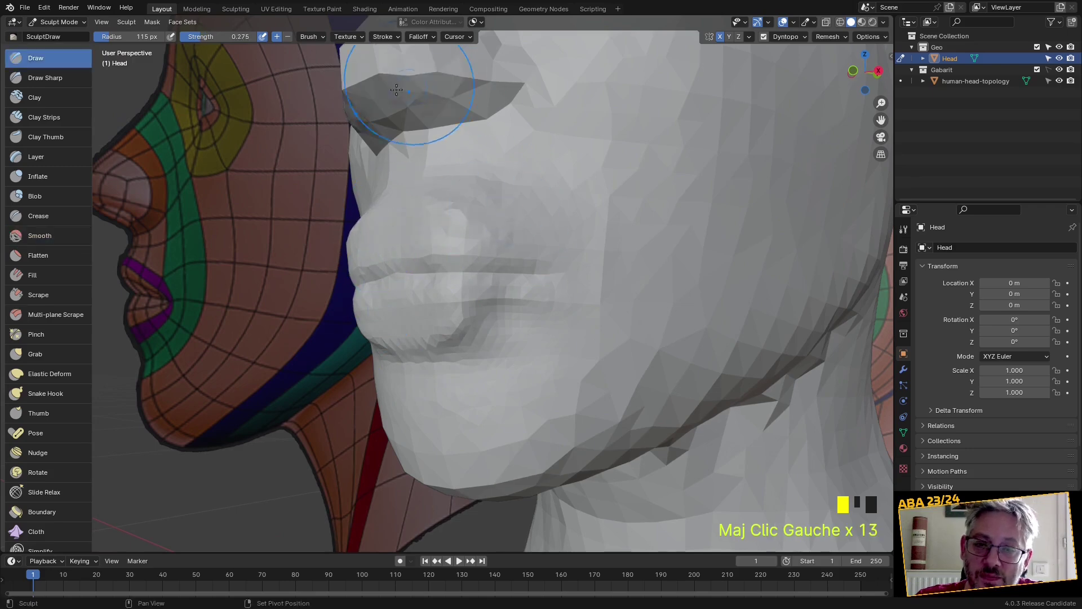
# Smooth the cheek beside the nose and the surface down to the jaw and chin
pyautogui.keyDown('shift'); pyautogui.click(490, 93); pyautogui.keyUp('shift')
pyautogui.keyDown('shift'); pyautogui.click(551, 104); pyautogui.keyUp('shift')
pyautogui.keyDown('shift'); pyautogui.click(592, 169); pyautogui.keyUp('shift')
pyautogui.keyDown('shift'); pyautogui.click(642, 237); pyautogui.keyUp('shift')
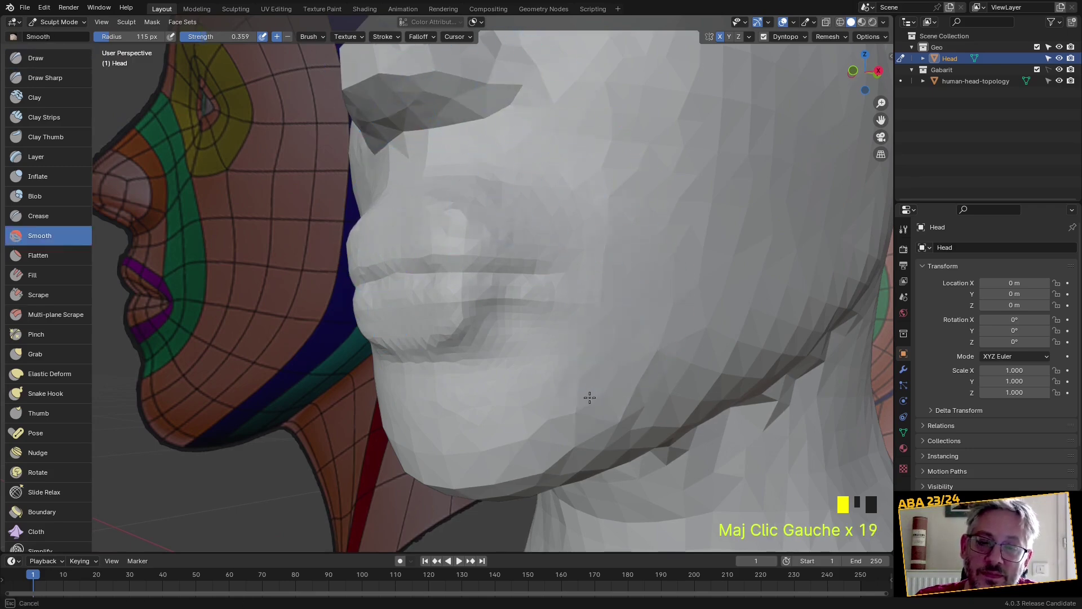
pyautogui.keyDown('shift'); pyautogui.click(488, 455); pyautogui.keyUp('shift')
pyautogui.keyDown('shift'); pyautogui.click(617, 374); pyautogui.keyUp('shift')
# Adjust the curvature of the lips from above with the Grab brush
pyautogui.moveTo(616, 374)
pyautogui.mouseDown(button='middle')
pyautogui.moveTo(693, 378)
pyautogui.moveTo(617, 423)
pyautogui.mouseUp(button='middle')
pyautogui.scroll(2, 518, 419)
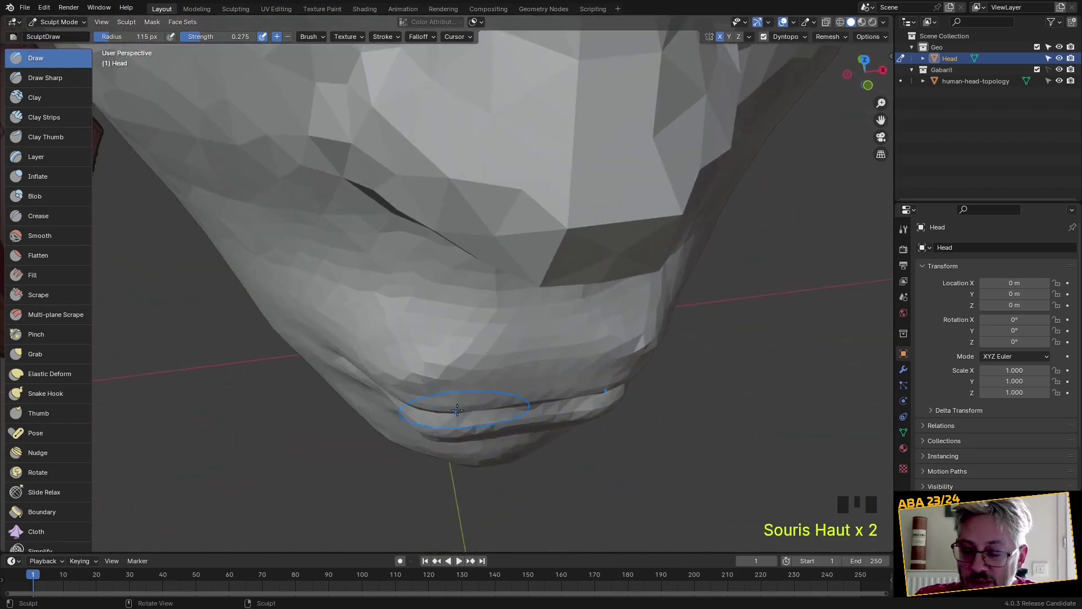
pyautogui.press('g')
pyautogui.moveTo(406, 382)
pyautogui.mouseDown()
pyautogui.moveTo(411, 357)
pyautogui.moveTo(398, 345)
pyautogui.mouseUp()
pyautogui.moveTo(399, 345)
pyautogui.mouseDown(button='middle')
pyautogui.moveTo(441, 407)
pyautogui.moveTo(452, 381)
pyautogui.moveTo(459, 386)
pyautogui.mouseUp(button='middle')
pyautogui.moveTo(460, 386)
pyautogui.mouseDown()
pyautogui.moveTo(445, 361)
pyautogui.moveTo(458, 383)
pyautogui.mouseUp()
pyautogui.moveTo(457, 384)
pyautogui.mouseDown(button='middle')
pyautogui.moveTo(387, 314)
pyautogui.moveTo(374, 320)
pyautogui.mouseUp(button='middle')
pyautogui.scroll(2, 388, 317)
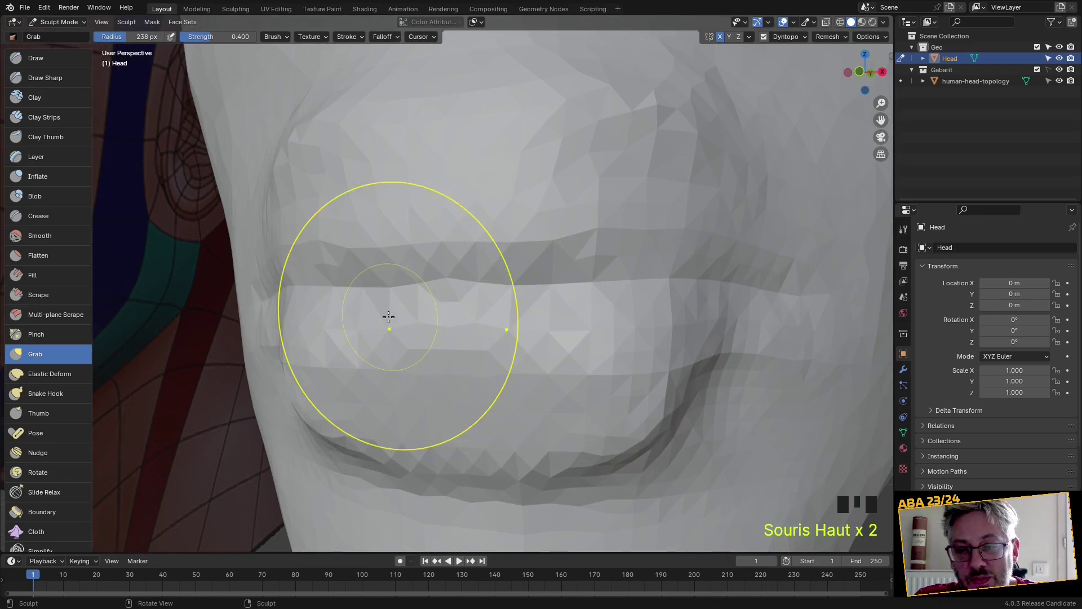
# Thicken the upper lip along its lower edge and toward the mouth corner with Draw strokes
pyautogui.click(34, 58)
pyautogui.moveTo(296, 237); pyautogui.dragTo(530, 220)
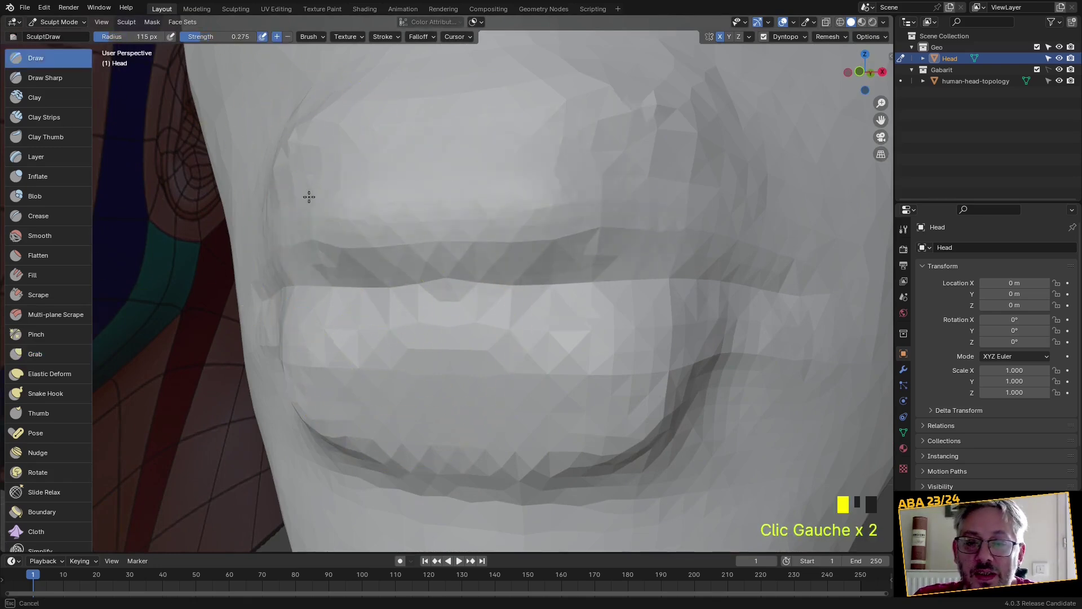
pyautogui.moveTo(303, 201); pyautogui.dragTo(582, 166)
pyautogui.scroll(-3, 582, 167)
pyautogui.moveTo(553, 218); pyautogui.dragTo(582, 252, button='middle')
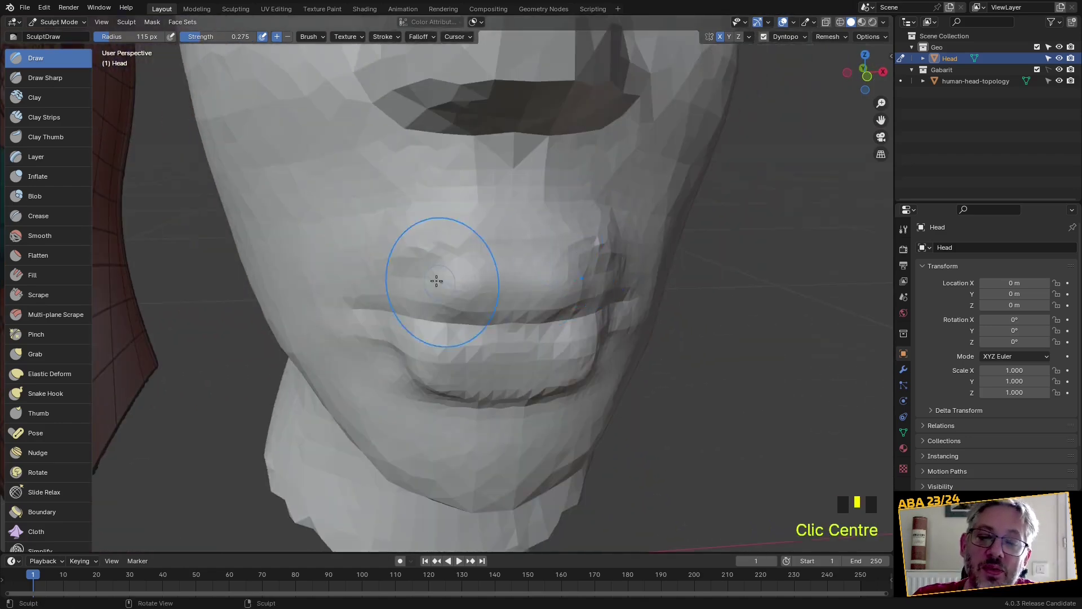
pyautogui.moveTo(387, 278)
pyautogui.mouseDown()
pyautogui.moveTo(445, 268)
pyautogui.moveTo(392, 282)
pyautogui.moveTo(413, 283)
pyautogui.mouseUp()
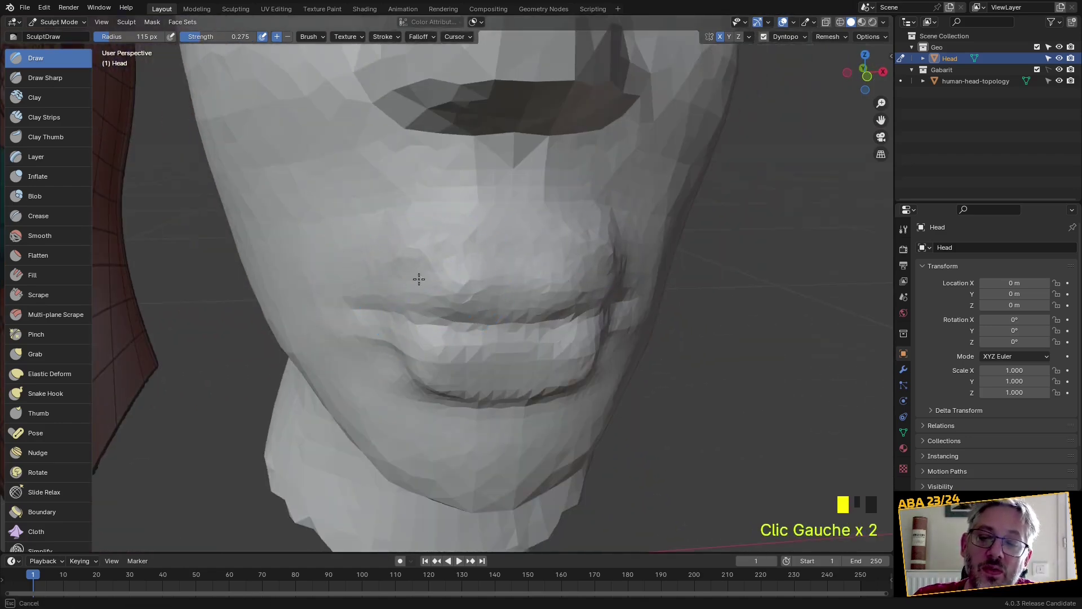
# Fill out the lower lip with Draw strokes
pyautogui.moveTo(425, 344); pyautogui.dragTo(398, 326, button='middle')
pyautogui.scroll(2, 423, 350)
pyautogui.moveTo(423, 352); pyautogui.dragTo(425, 360)
pyautogui.moveTo(525, 372); pyautogui.dragTo(454, 396)
pyautogui.click(527, 367)
# Carve the side of the area above the upper lip with a subtractive Draw stroke and add volume along the lip
pyautogui.moveTo(527, 367)
pyautogui.mouseDown(button='middle')
pyautogui.moveTo(435, 358)
pyautogui.moveTo(411, 367)
pyautogui.moveTo(329, 266)
pyautogui.moveTo(361, 248)
pyautogui.moveTo(383, 254)
pyautogui.mouseUp(button='middle')
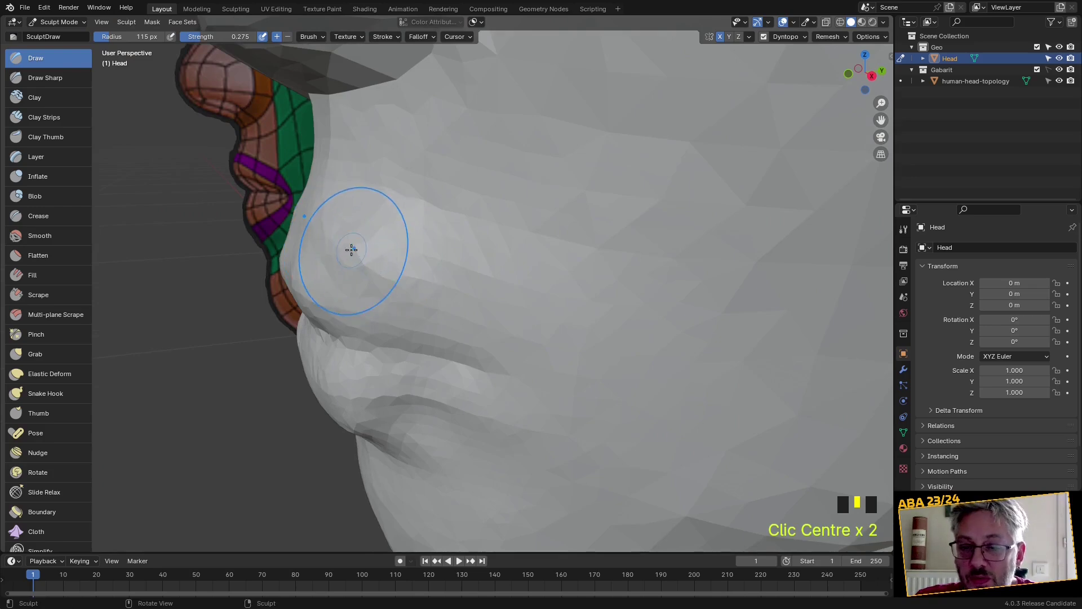
pyautogui.keyDown('ctrl'); pyautogui.moveTo(349, 247); pyautogui.dragTo(376, 267); pyautogui.keyUp('ctrl')
pyautogui.moveTo(377, 266); pyautogui.dragTo(498, 271, button='middle')
pyautogui.moveTo(337, 292); pyautogui.dragTo(473, 255)
pyautogui.moveTo(542, 266); pyautogui.dragTo(460, 286, button='middle')
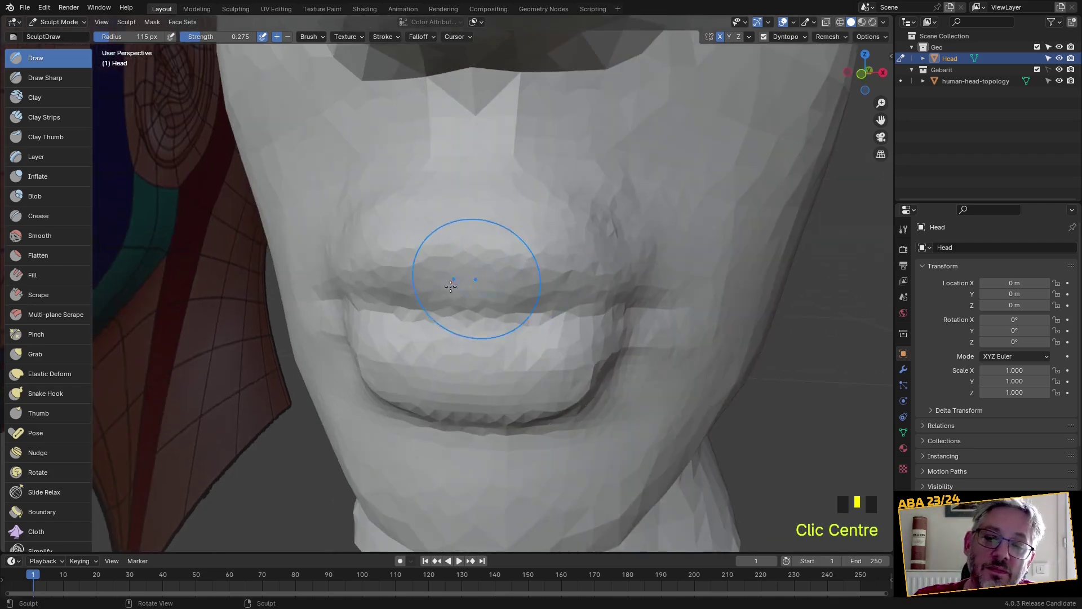
pyautogui.click(500, 285)
pyautogui.click(500, 285)
# Reshape the outline of the upper and lower lips from the front with the Grab brush
pyautogui.scroll(-3, 503, 307)
pyautogui.moveTo(508, 326)
pyautogui.mouseDown(button='middle')
pyautogui.moveTo(529, 313)
pyautogui.moveTo(507, 286)
pyautogui.mouseUp(button='middle')
pyautogui.press('g')
pyautogui.scroll(3, 442, 314)
pyautogui.moveTo(442, 314); pyautogui.dragTo(459, 316, button='middle')
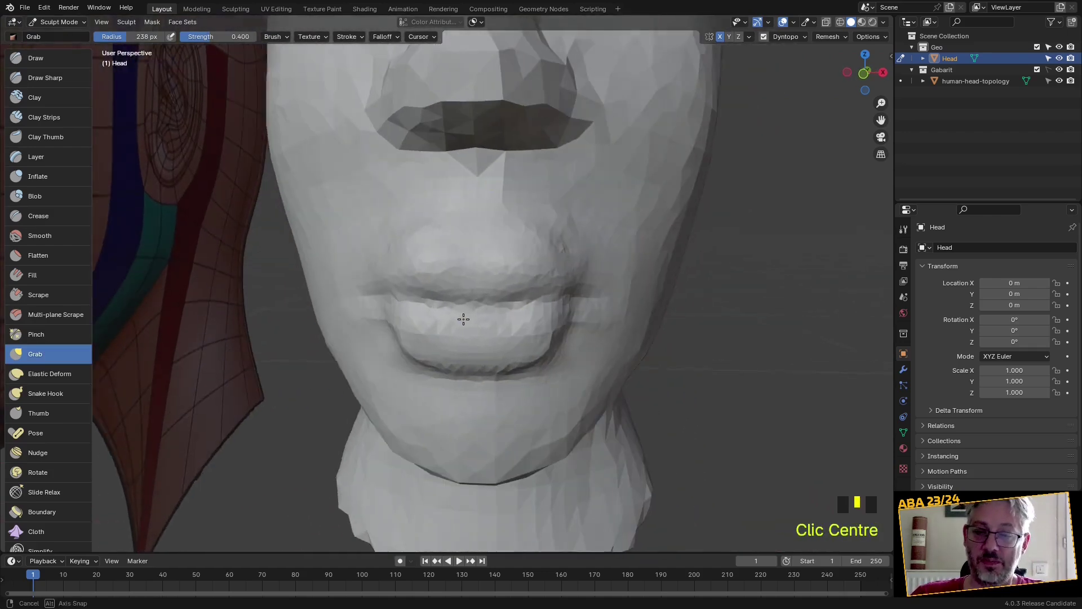
pyautogui.scroll(2, 431, 345)
pyautogui.moveTo(404, 375); pyautogui.dragTo(434, 335)
pyautogui.moveTo(512, 382); pyautogui.dragTo(522, 351)
pyautogui.moveTo(419, 244)
pyautogui.mouseDown()
pyautogui.moveTo(459, 229)
pyautogui.moveTo(395, 249)
pyautogui.moveTo(333, 303)
pyautogui.moveTo(344, 299)
pyautogui.mouseUp()
# Smooth the mouth corner and pull the corner and lip line into shape with the Grab brush
pyautogui.moveTo(363, 331)
pyautogui.mouseDown(button='middle')
pyautogui.moveTo(411, 322)
pyautogui.moveTo(378, 345)
pyautogui.moveTo(316, 358)
pyautogui.mouseUp(button='middle')
pyautogui.keyDown('shift'); pyautogui.click(324, 346); pyautogui.keyUp('shift')
pyautogui.keyDown('shift'); pyautogui.click(374, 321); pyautogui.keyUp('shift')
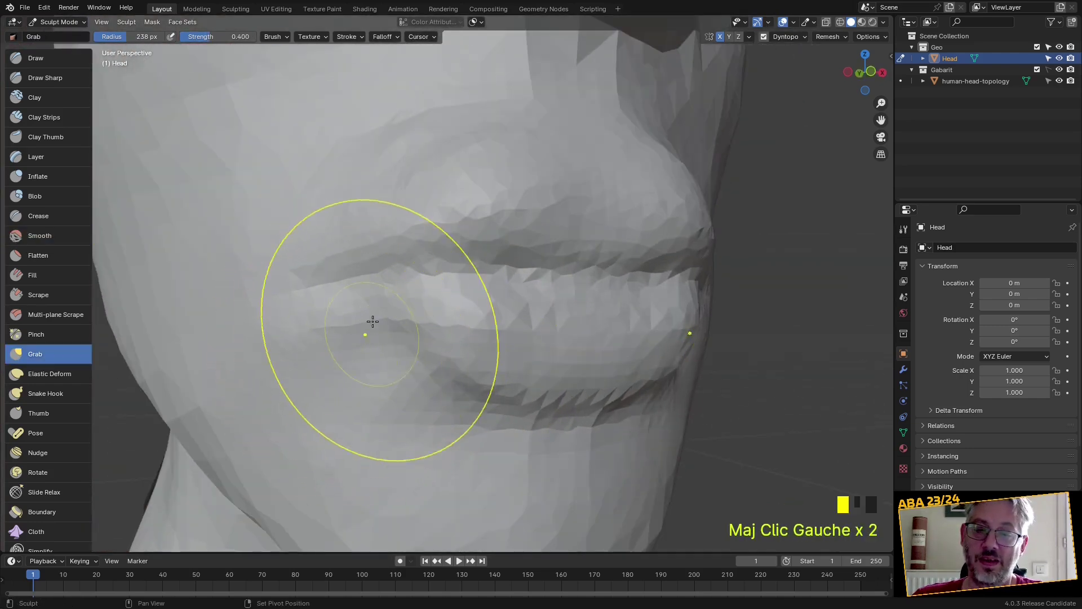
pyautogui.moveTo(398, 310)
pyautogui.mouseDown()
pyautogui.moveTo(353, 292)
pyautogui.moveTo(314, 346)
pyautogui.mouseUp()
pyautogui.moveTo(314, 345); pyautogui.dragTo(307, 425, button='middle')
pyautogui.scroll(2, 306, 425)
pyautogui.moveTo(270, 442)
pyautogui.mouseDown()
pyautogui.moveTo(323, 415)
pyautogui.moveTo(258, 346)
pyautogui.moveTo(241, 363)
pyautogui.moveTo(366, 367)
pyautogui.moveTo(467, 362)
pyautogui.moveTo(544, 336)
pyautogui.mouseUp()
pyautogui.moveTo(544, 337); pyautogui.dragTo(603, 311, button='middle')
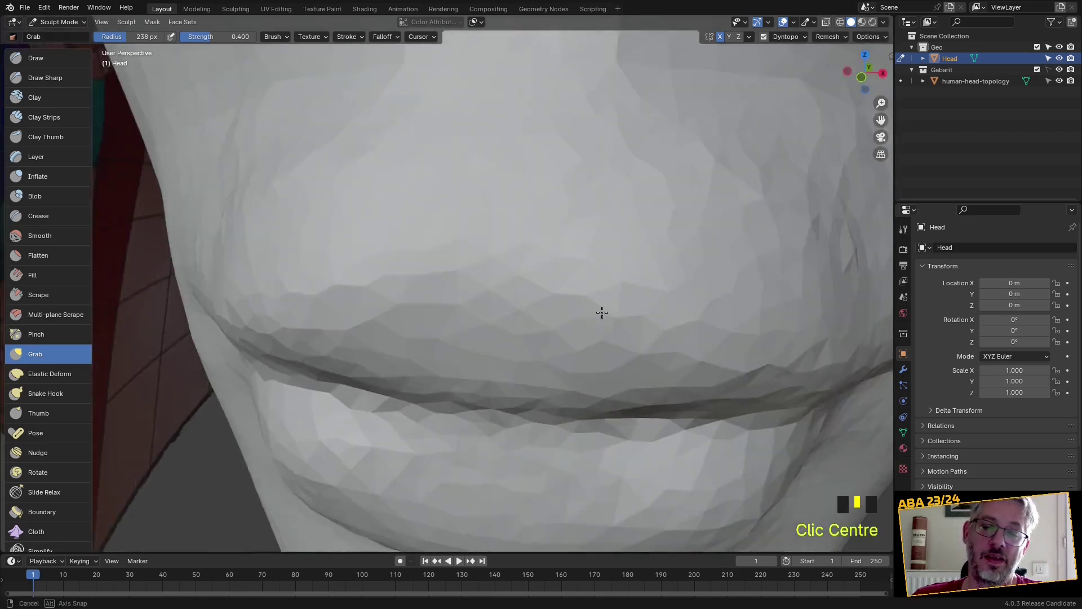
# Raise the upper lip's upper border into a cupid's bow with an inverted Draw Sharp stroke
pyautogui.scroll(-2, 530, 322)
pyautogui.moveTo(530, 323); pyautogui.dragTo(394, 282, button='middle')
pyautogui.click(69, 83)
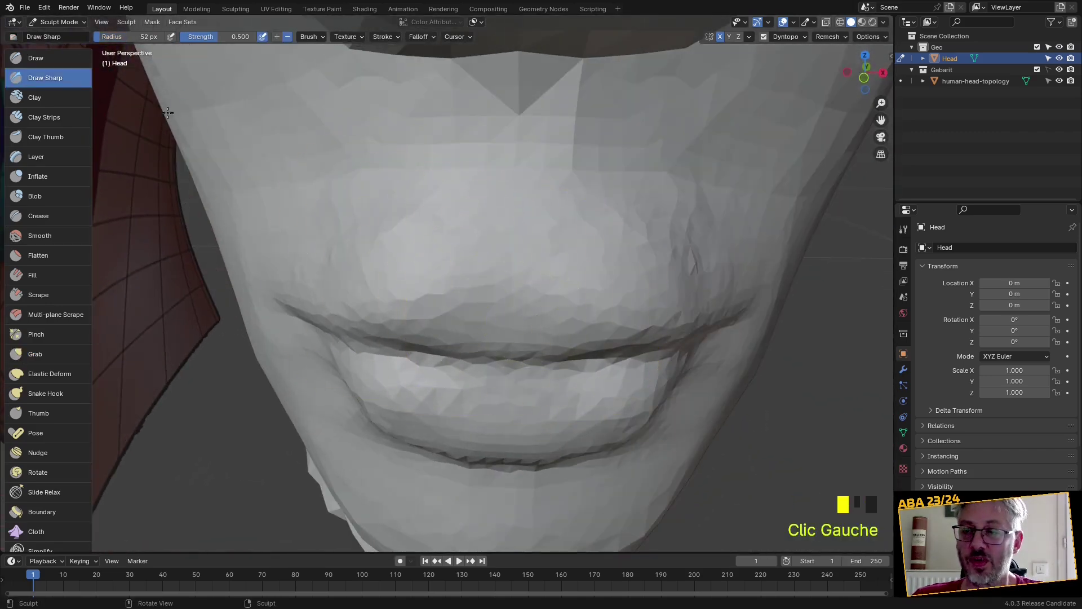
pyautogui.keyDown('ctrl'); pyautogui.moveTo(321, 294); pyautogui.dragTo(449, 269); pyautogui.keyUp('ctrl')
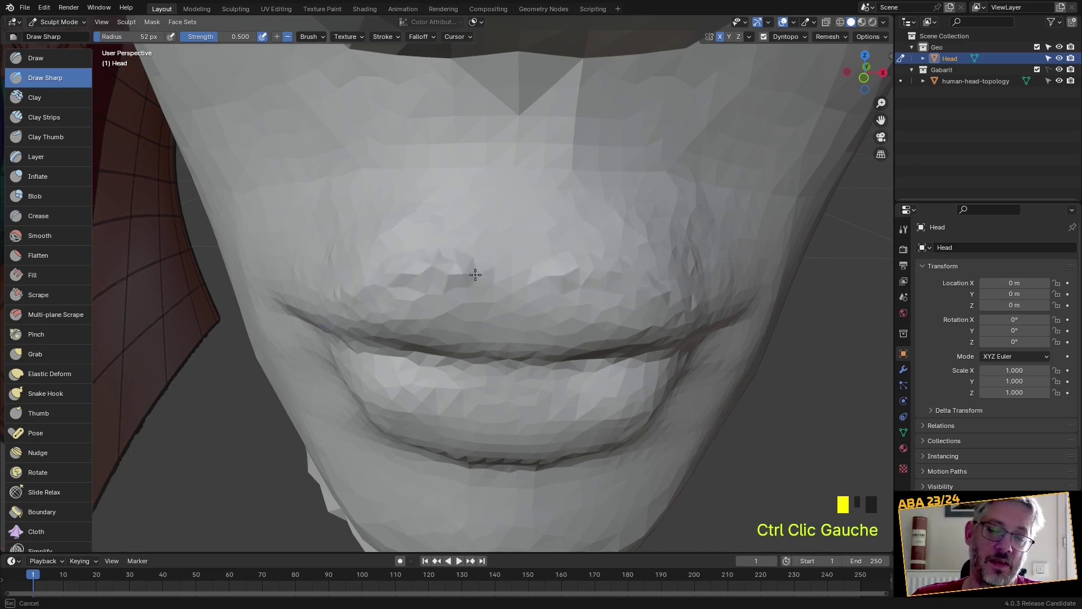
pyautogui.moveTo(509, 292); pyautogui.dragTo(433, 253, button='middle')
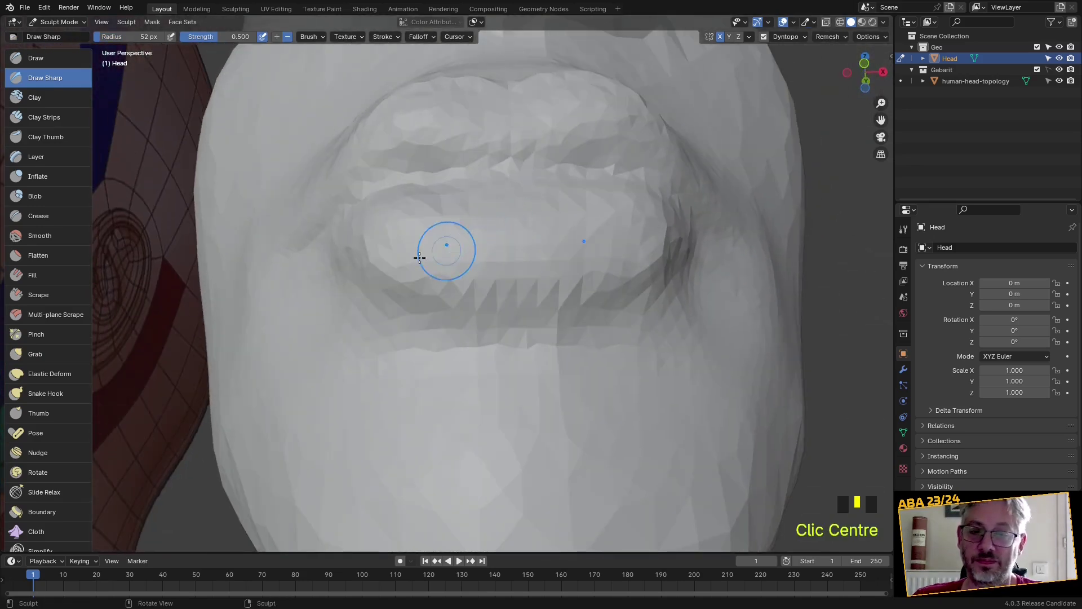
# Raise the lower lip's bottom border and carve the crease beneath it with Draw Sharp strokes
pyautogui.keyDown('ctrl'); pyautogui.moveTo(417, 280); pyautogui.dragTo(551, 280); pyautogui.keyUp('ctrl')
pyautogui.moveTo(401, 329); pyautogui.dragTo(522, 331)
pyautogui.scroll(-3, 604, 332)
pyautogui.moveTo(604, 333); pyautogui.dragTo(496, 387, button='middle')
pyautogui.scroll(-2, 484, 174)
pyautogui.moveTo(484, 175); pyautogui.dragTo(512, 189, button='middle')
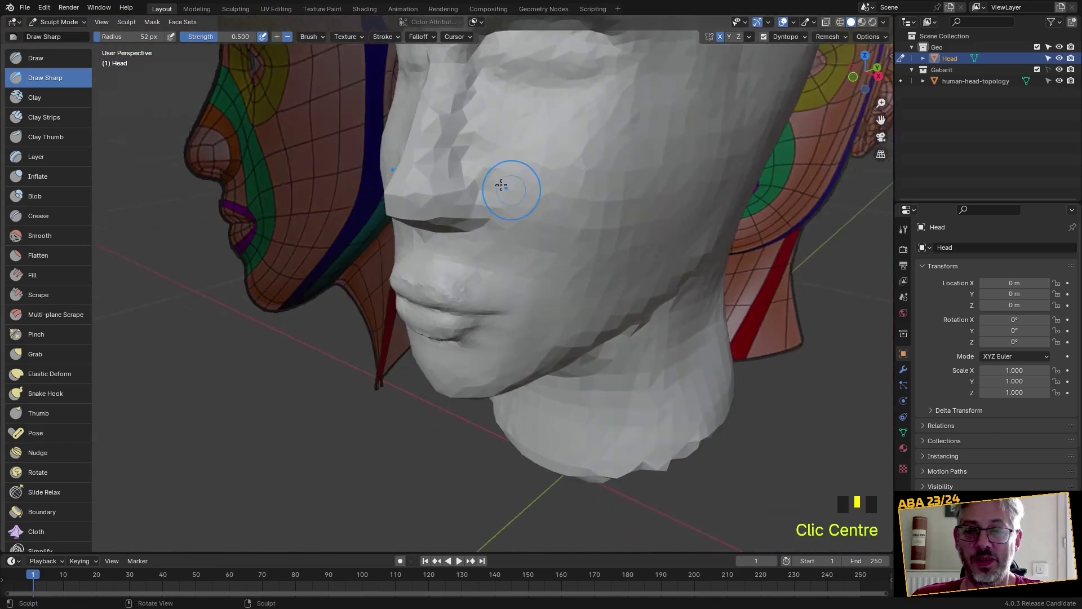
# Set the Draw Sharp brush radius to 140 px and display the wireframe over the head
pyautogui.scroll(2, 512, 190)
pyautogui.keyDown('shift'); pyautogui.moveTo(471, 116); pyautogui.dragTo(440, 218, button='middle'); pyautogui.keyUp('shift')
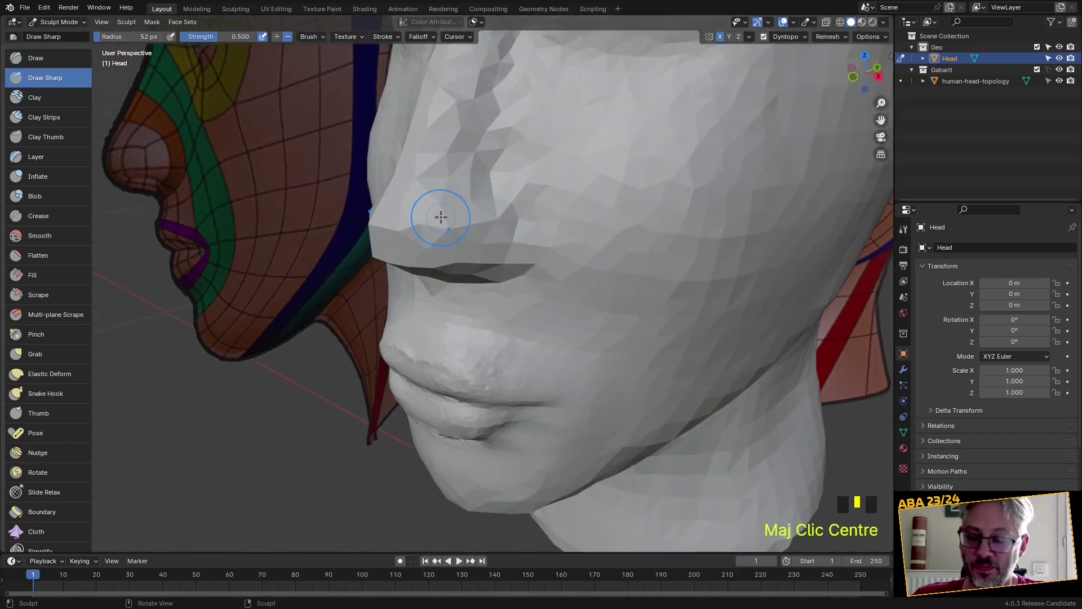
pyautogui.press('f')
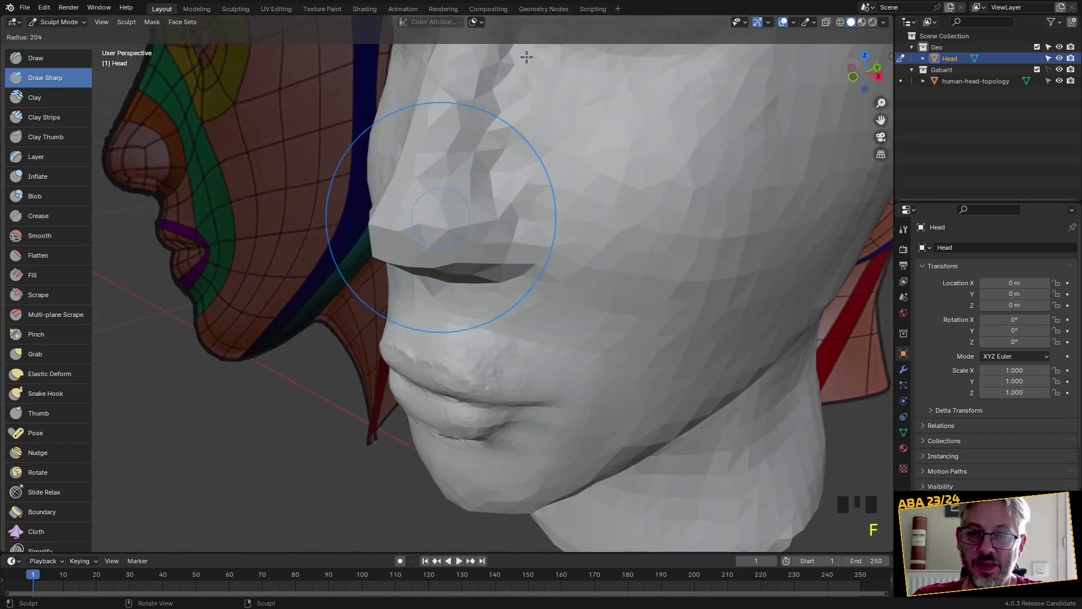
pyautogui.click(494, 204)
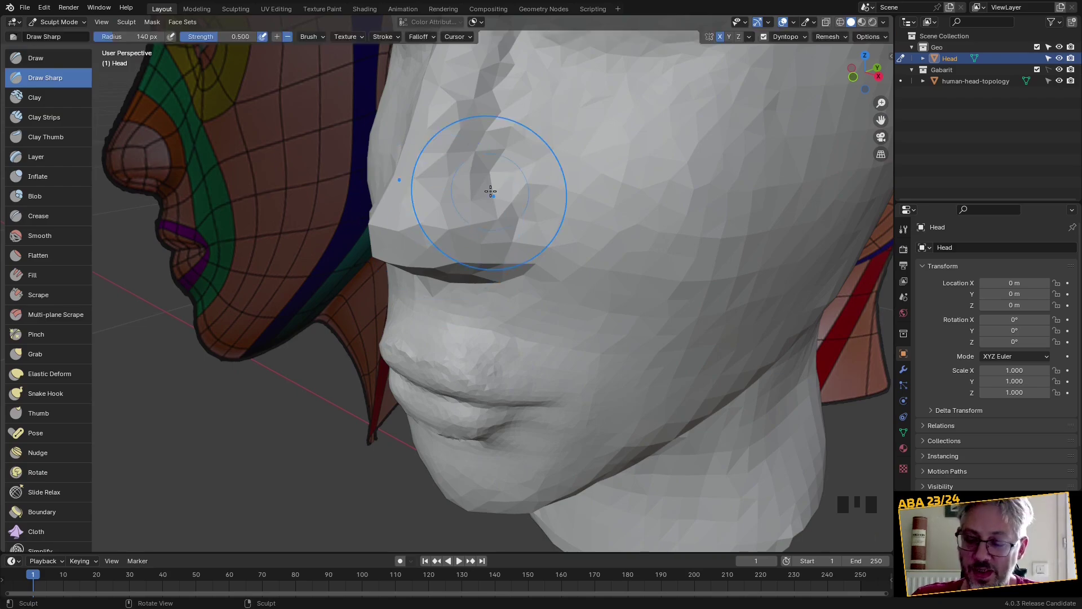
pyautogui.press('q')
pyautogui.click(443, 192)
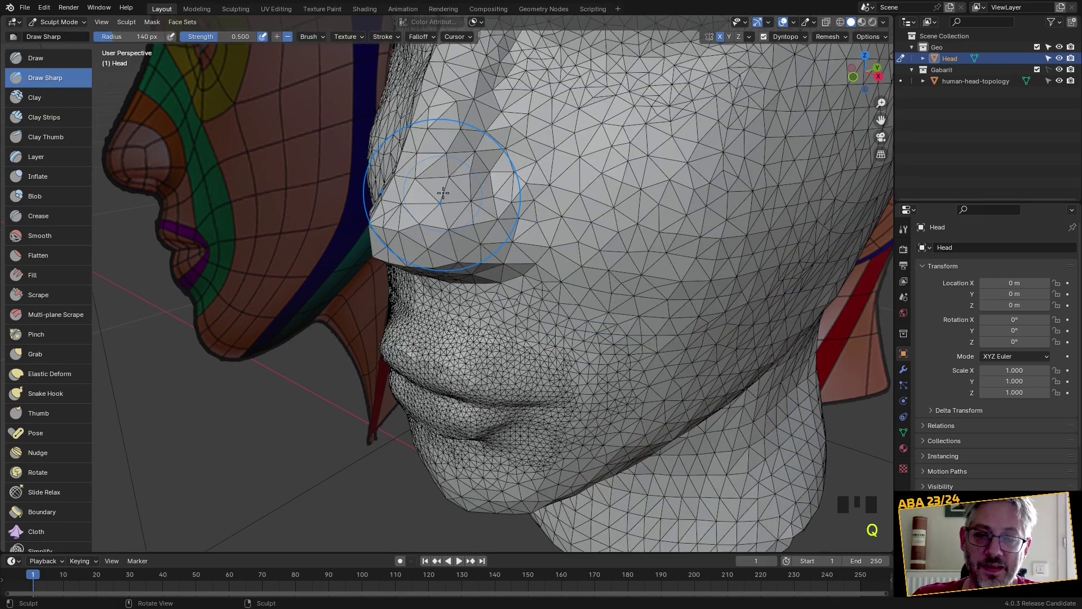
pyautogui.moveTo(443, 193); pyautogui.dragTo(467, 168, button='middle')
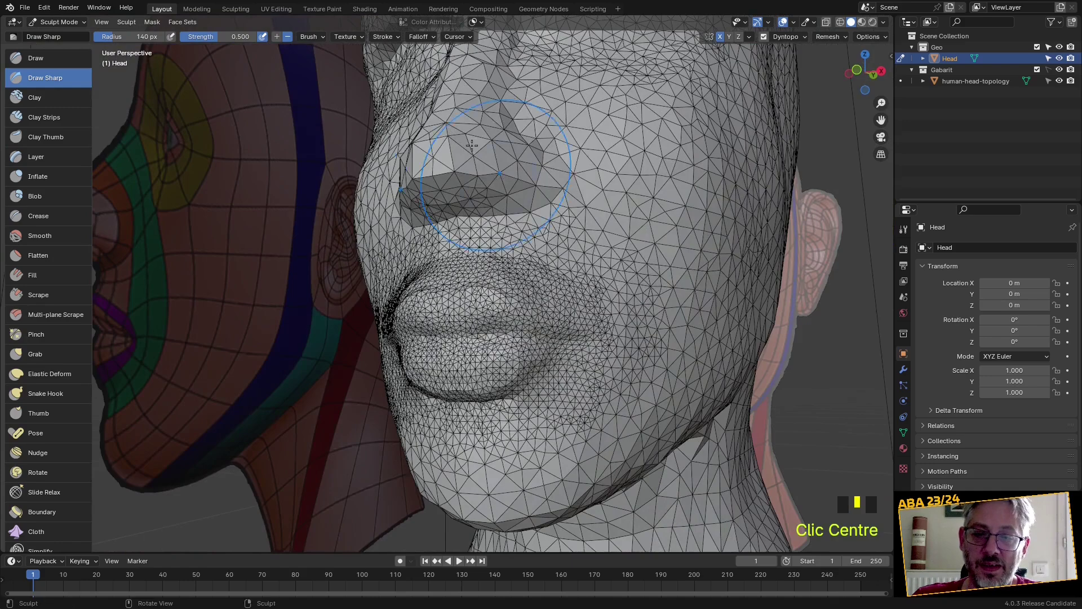
# Refine the mesh density on the nose tip, nose side and adjacent cheek with short Draw strokes
pyautogui.press('q')
pyautogui.click(42, 58)
pyautogui.keyDown('shift'); pyautogui.moveTo(465, 45); pyautogui.dragTo(481, 139, button='middle'); pyautogui.keyUp('shift')
pyautogui.click(485, 248)
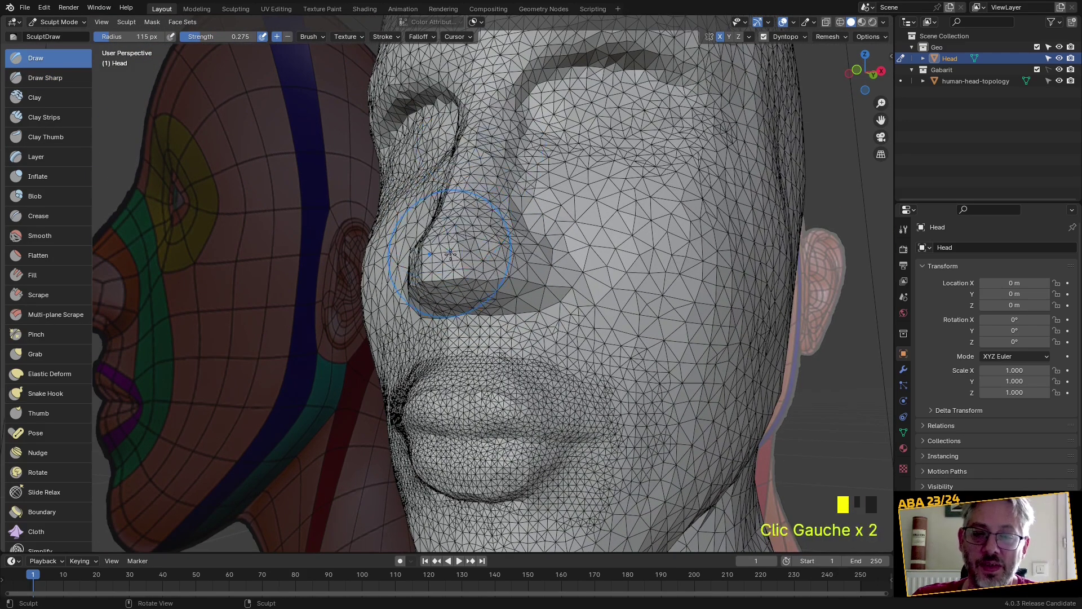
pyautogui.click(518, 255)
pyautogui.click(561, 218)
pyautogui.click(573, 278)
pyautogui.moveTo(573, 278); pyautogui.dragTo(169, 146, button='middle')
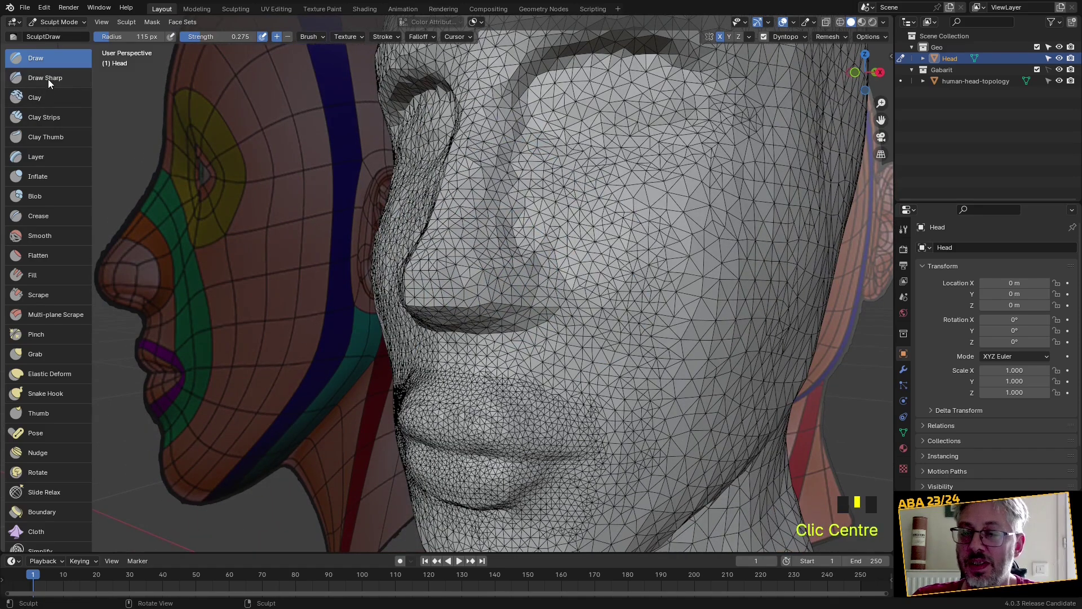
# Carve the crease along the side of the nose and around the nostril wing with Draw Sharp strokes
pyautogui.click(48, 79)
pyautogui.scroll(2, 541, 145)
pyautogui.moveTo(551, 96)
pyautogui.mouseDown()
pyautogui.moveTo(543, 161)
pyautogui.moveTo(574, 240)
pyautogui.mouseUp()
pyautogui.moveTo(485, 355)
pyautogui.mouseDown()
pyautogui.moveTo(476, 367)
pyautogui.moveTo(570, 364)
pyautogui.moveTo(615, 299)
pyautogui.moveTo(570, 249)
pyautogui.mouseUp()
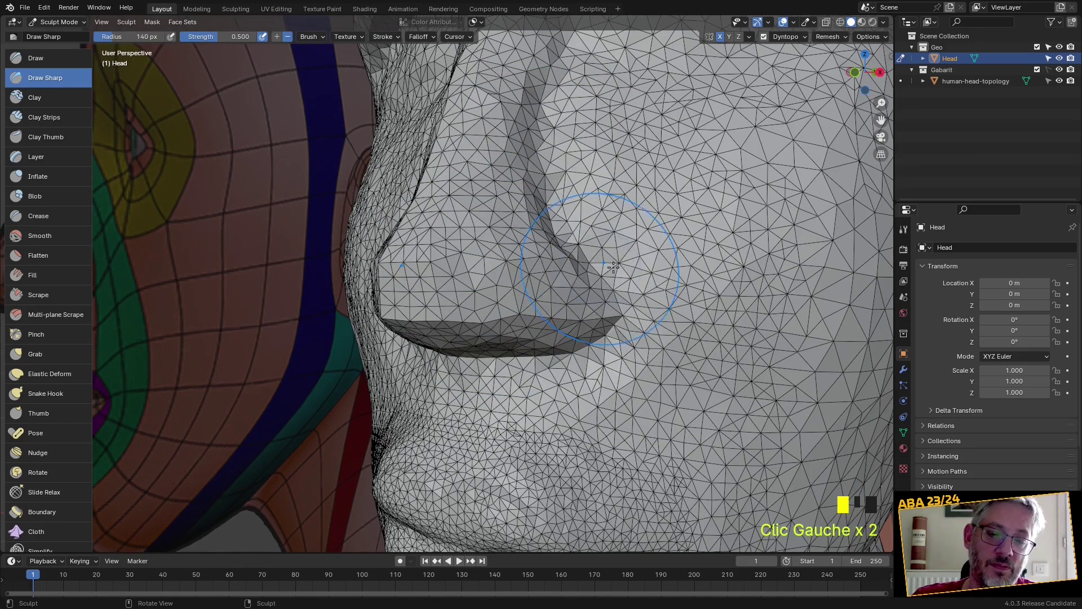
# Build up the nostril wing with Draw strokes and hide the wireframe
pyautogui.press('x')
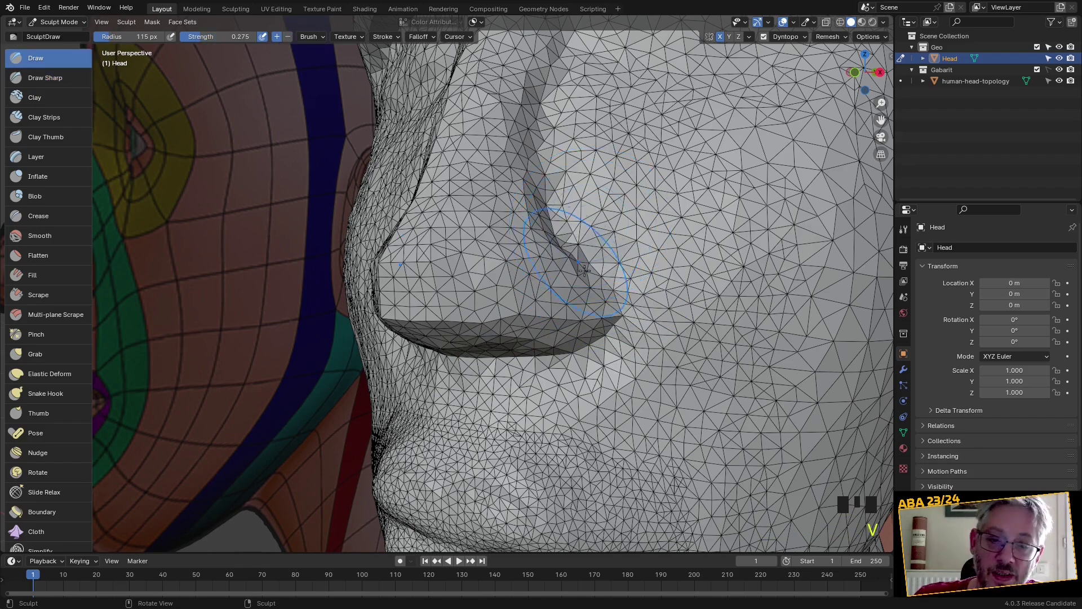
pyautogui.scroll(1, 586, 254)
pyautogui.moveTo(592, 259)
pyautogui.mouseDown()
pyautogui.moveTo(583, 293)
pyautogui.moveTo(549, 294)
pyautogui.moveTo(581, 291)
pyautogui.mouseUp()
pyautogui.press('q')
pyautogui.click(503, 296)
pyautogui.moveTo(518, 267); pyautogui.dragTo(505, 303)
# Smooth the nose tip, the nostril wing and the side of the nose up toward the bridge
pyautogui.keyDown('shift'); pyautogui.click(432, 295); pyautogui.keyUp('shift')
pyautogui.keyDown('shift'); pyautogui.click(411, 295); pyautogui.keyUp('shift')
pyautogui.keyDown('shift'); pyautogui.click(391, 295); pyautogui.keyUp('shift')
pyautogui.keyDown('shift'); pyautogui.click(392, 295); pyautogui.keyUp('shift')
pyautogui.keyDown('shift'); pyautogui.click(393, 295); pyautogui.keyUp('shift')
pyautogui.moveTo(393, 295)
pyautogui.mouseDown(button='middle')
pyautogui.moveTo(564, 252)
pyautogui.moveTo(617, 290)
pyautogui.mouseUp(button='middle')
pyautogui.keyDown('shift'); pyautogui.click(569, 243); pyautogui.keyUp('shift')
pyautogui.keyDown('shift'); pyautogui.click(580, 230); pyautogui.keyUp('shift')
pyautogui.keyDown('shift'); pyautogui.click(581, 169); pyautogui.keyUp('shift')
pyautogui.keyDown('shift'); pyautogui.click(570, 113); pyautogui.keyUp('shift')
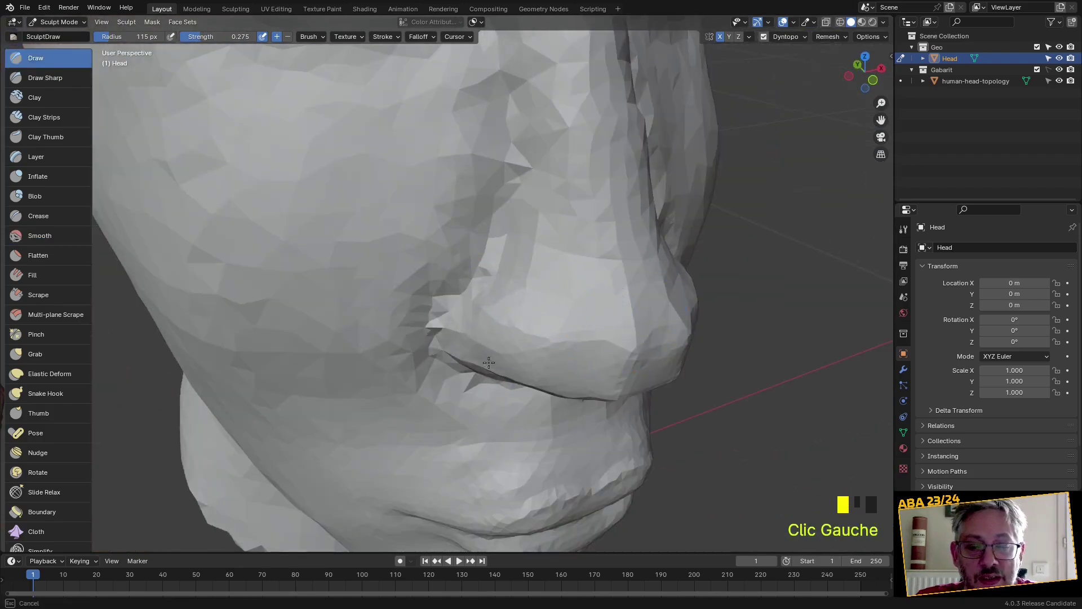
# Smooth the nostril wing and the lower side of the nose
pyautogui.moveTo(436, 363)
pyautogui.mouseDown(button='middle')
pyautogui.moveTo(500, 379)
pyautogui.moveTo(472, 258)
pyautogui.mouseUp(button='middle')
pyautogui.keyDown('shift'); pyautogui.click(471, 259); pyautogui.keyUp('shift')
pyautogui.keyDown('shift'); pyautogui.click(455, 223); pyautogui.keyUp('shift')
pyautogui.keyDown('shift'); pyautogui.click(483, 191); pyautogui.keyUp('shift')
pyautogui.keyDown('shift'); pyautogui.click(442, 271); pyautogui.keyUp('shift')
pyautogui.keyDown('shift'); pyautogui.click(517, 278); pyautogui.keyUp('shift')
pyautogui.keyDown('shift'); pyautogui.click(555, 298); pyautogui.keyUp('shift')
# Smooth the underside of the nose and its junction with the upper lip
pyautogui.moveTo(554, 299); pyautogui.dragTo(485, 247, button='middle')
pyautogui.keyDown('shift'); pyautogui.click(485, 246); pyautogui.keyUp('shift')
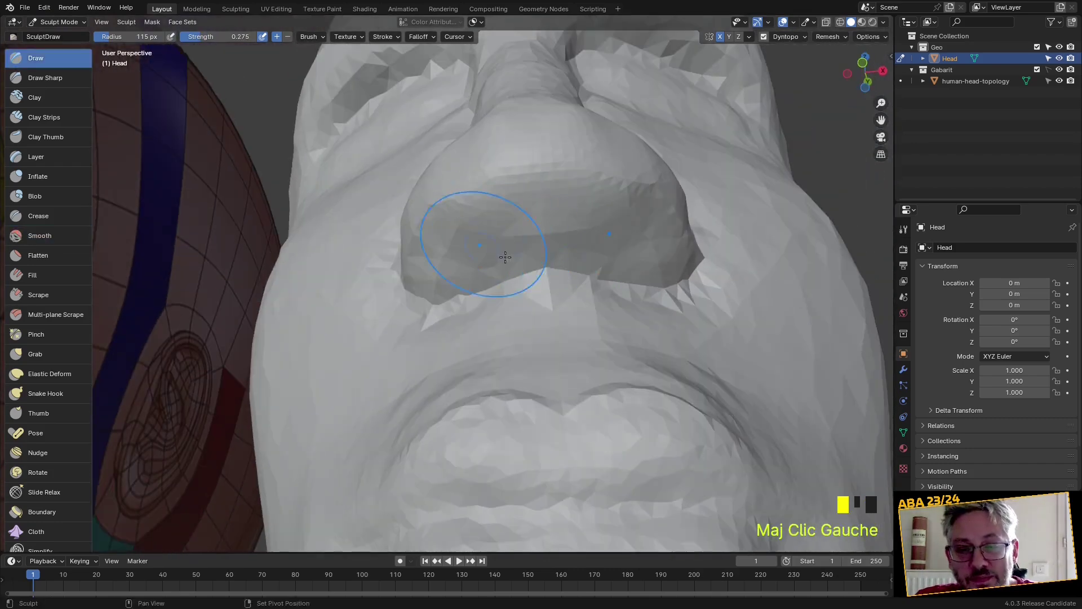
pyautogui.keyDown('shift'); pyautogui.click(541, 282); pyautogui.keyUp('shift')
pyautogui.keyDown('shift'); pyautogui.click(617, 242); pyautogui.keyUp('shift')
pyautogui.keyDown('shift'); pyautogui.click(620, 248); pyautogui.keyUp('shift')
pyautogui.keyDown('shift'); pyautogui.click(637, 254); pyautogui.keyUp('shift')
pyautogui.keyDown('shift'); pyautogui.click(653, 259); pyautogui.keyUp('shift')
pyautogui.keyDown('shift'); pyautogui.click(620, 279); pyautogui.keyUp('shift')
pyautogui.moveTo(620, 279)
pyautogui.mouseDown(button='middle')
pyautogui.moveTo(609, 408)
pyautogui.moveTo(541, 360)
pyautogui.moveTo(504, 304)
pyautogui.mouseUp(button='middle')
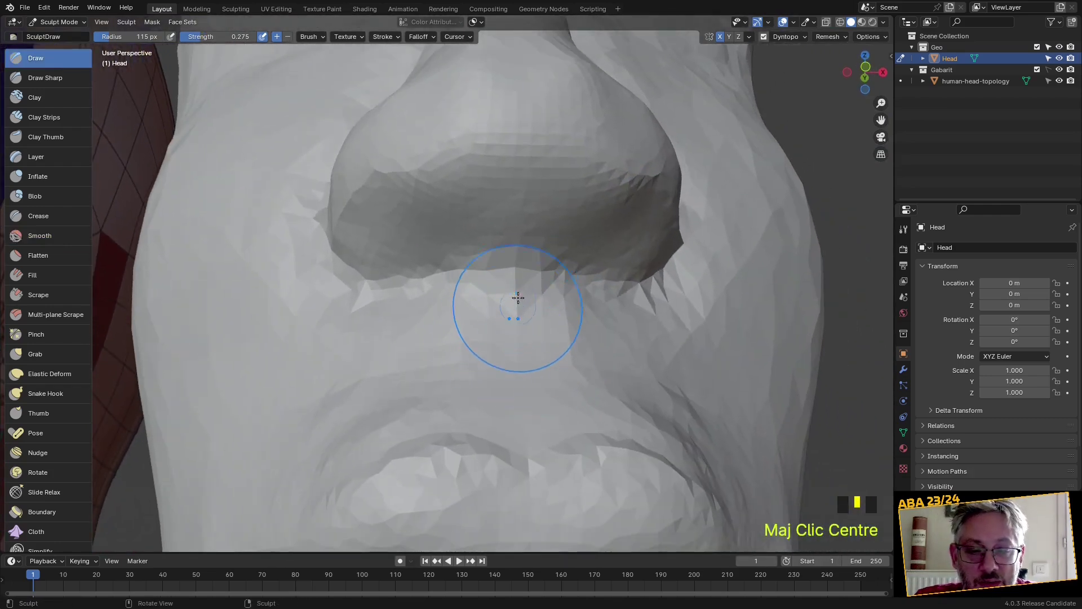
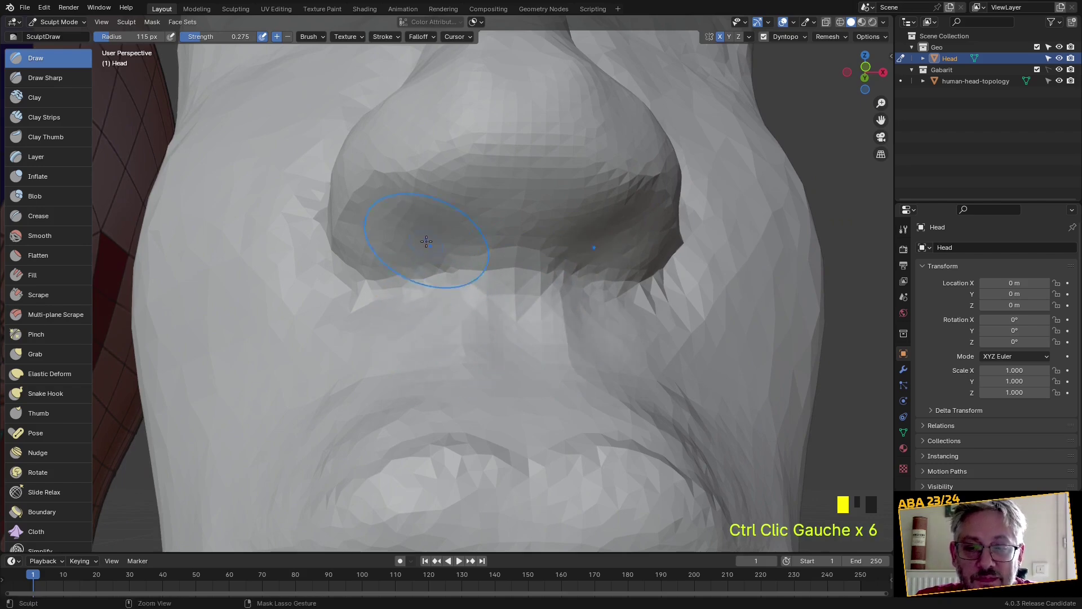
# Hollow out the nostrils with subtractive Draw strokes, raising the brush strength to 0.529
pyautogui.moveTo(452, 249); pyautogui.dragTo(454, 213, button='middle')
pyautogui.scroll(2, 470, 247)
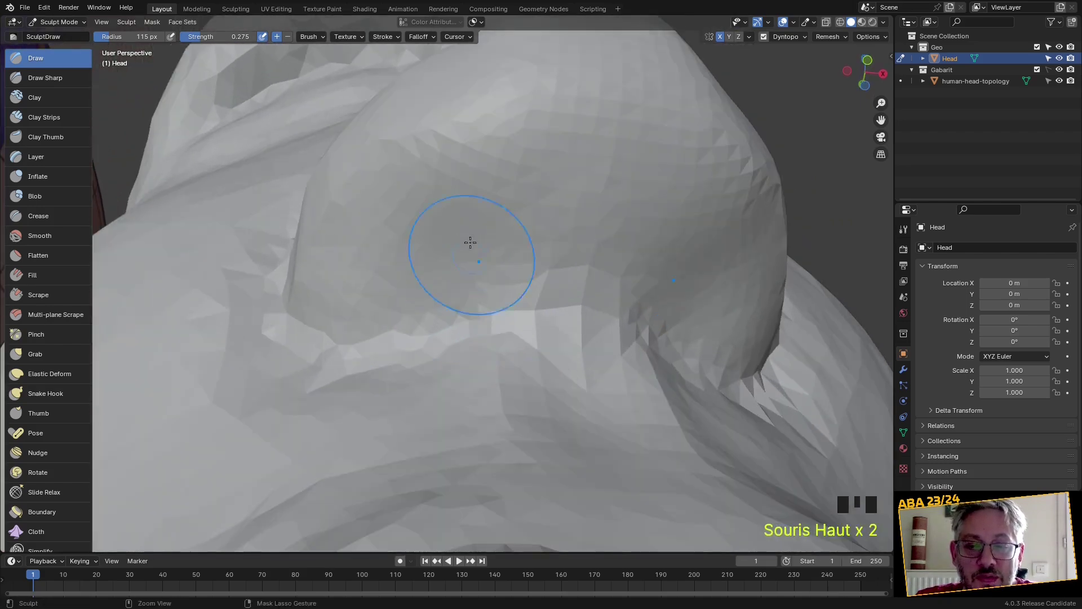
pyautogui.keyDown('ctrl'); pyautogui.click(499, 229); pyautogui.keyUp('ctrl')
pyautogui.keyDown('ctrl'); pyautogui.click(477, 268); pyautogui.keyUp('ctrl')
pyautogui.keyDown('ctrl'); pyautogui.click(460, 298); pyautogui.keyUp('ctrl')
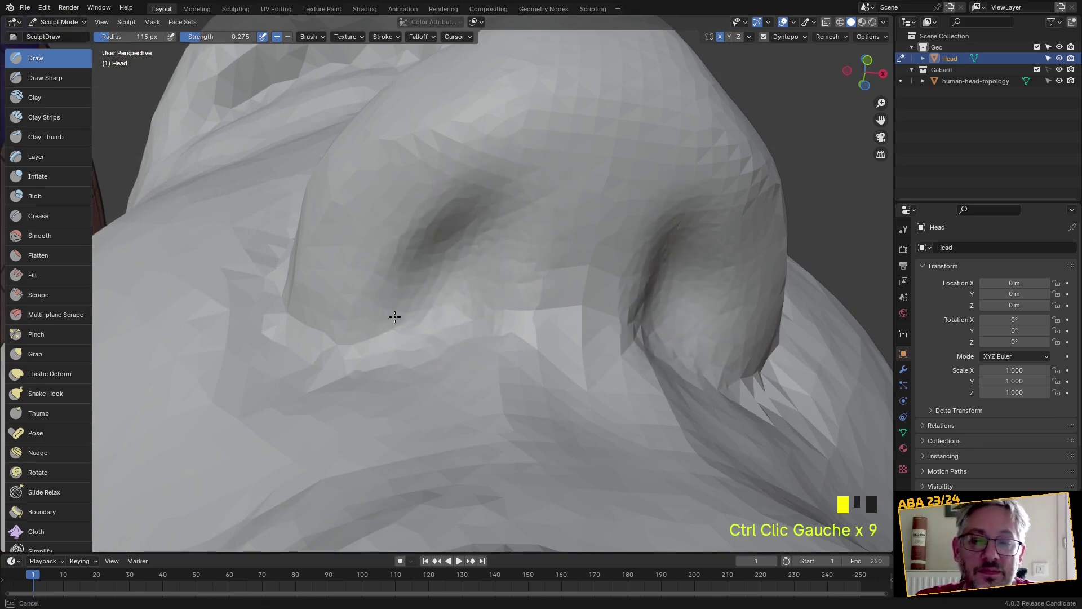
pyautogui.keyDown('ctrl'); pyautogui.click(437, 263); pyautogui.keyUp('ctrl')
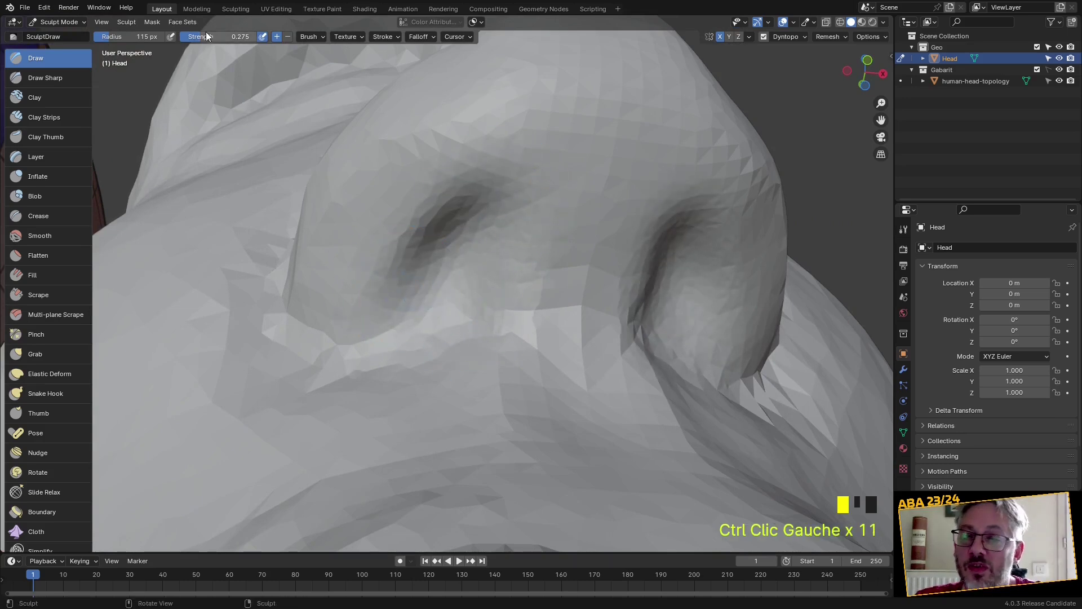
pyautogui.moveTo(498, 202)
pyautogui.keyDown('ctrl'); pyautogui.mouseDown()
pyautogui.moveTo(427, 303)
pyautogui.moveTo(486, 267)
pyautogui.moveTo(525, 225)
pyautogui.moveTo(496, 321)
pyautogui.mouseUp(); pyautogui.keyUp('ctrl')
# Narrow the base of the nasal septum and adjust the area beneath the nose with the Grab brush
pyautogui.moveTo(496, 322)
pyautogui.mouseDown(button='middle')
pyautogui.moveTo(506, 410)
pyautogui.moveTo(470, 359)
pyautogui.mouseUp(button='middle')
pyautogui.press('g')
pyautogui.scroll(2, 417, 327)
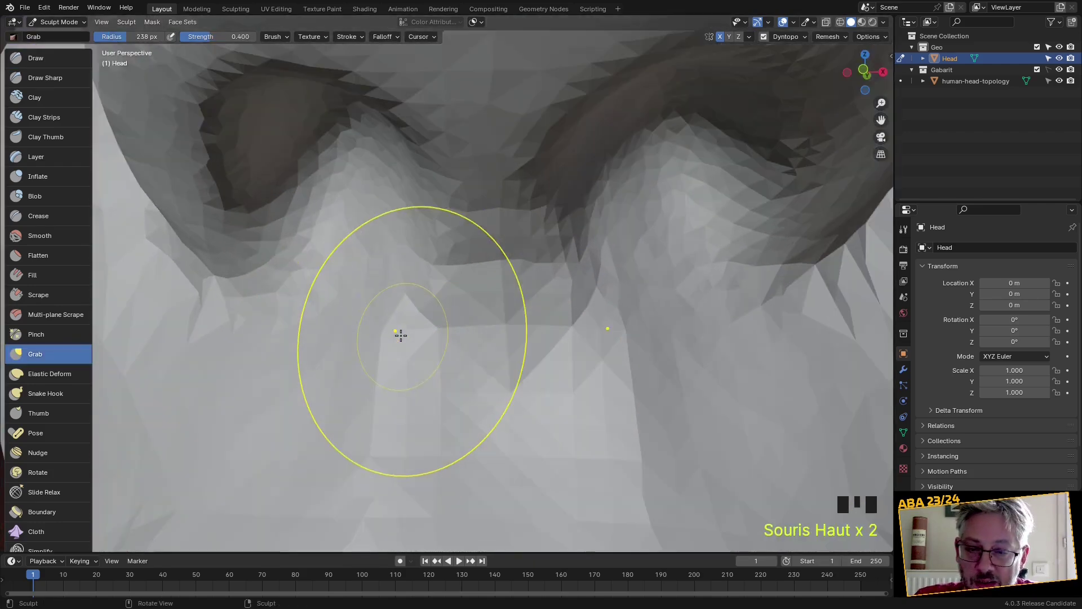
pyautogui.moveTo(394, 348); pyautogui.dragTo(468, 353)
pyautogui.scroll(-4, 483, 338)
pyautogui.moveTo(483, 338)
pyautogui.mouseDown(button='middle')
pyautogui.moveTo(558, 387)
pyautogui.moveTo(610, 377)
pyautogui.mouseUp(button='middle')
pyautogui.moveTo(592, 431)
pyautogui.mouseDown()
pyautogui.moveTo(543, 475)
pyautogui.moveTo(533, 441)
pyautogui.mouseUp()
# Carve the philtrum groove between the nose and upper lip with subtractive Draw strokes
pyautogui.moveTo(533, 442); pyautogui.dragTo(524, 418, button='middle')
pyautogui.click(35, 58)
pyautogui.moveTo(225, 222)
pyautogui.keyDown('shift'); pyautogui.mouseDown(button='middle')
pyautogui.moveTo(316, 170)
pyautogui.moveTo(452, 314)
pyautogui.moveTo(365, 366)
pyautogui.mouseUp(button='middle'); pyautogui.keyUp('shift')
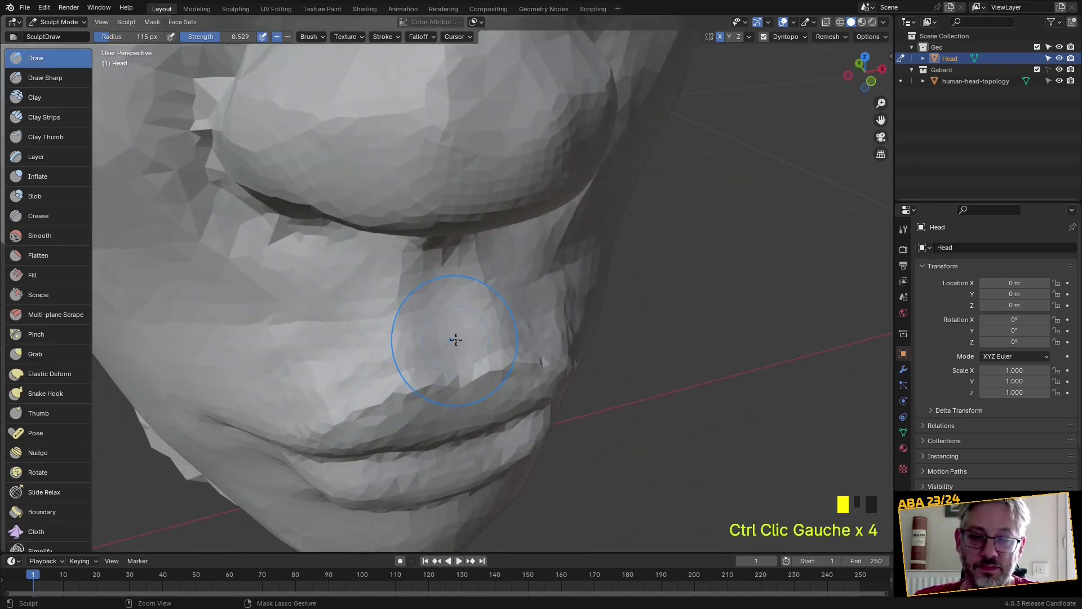
# Reshape the side of the area above the upper lip with Grab and smooth it toward the cheek
pyautogui.moveTo(418, 352)
pyautogui.mouseDown(button='middle')
pyautogui.moveTo(379, 305)
pyautogui.moveTo(394, 306)
pyautogui.mouseUp(button='middle')
pyautogui.press('g')
pyautogui.moveTo(321, 333); pyautogui.dragTo(303, 309)
pyautogui.moveTo(304, 309); pyautogui.dragTo(416, 346, button='middle')
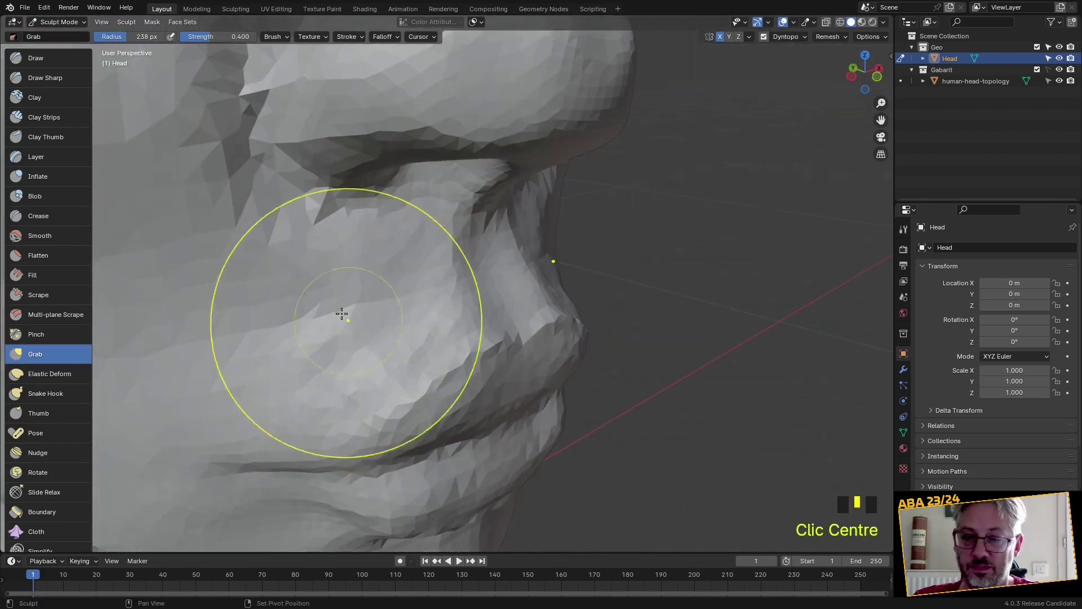
pyautogui.keyDown('shift'); pyautogui.click(308, 289); pyautogui.keyUp('shift')
pyautogui.keyDown('shift'); pyautogui.click(308, 289); pyautogui.keyUp('shift')
pyautogui.keyDown('shift'); pyautogui.click(244, 239); pyautogui.keyUp('shift')
pyautogui.keyDown('shift'); pyautogui.click(205, 181); pyautogui.keyUp('shift')
pyautogui.scroll(-2, 302, 266)
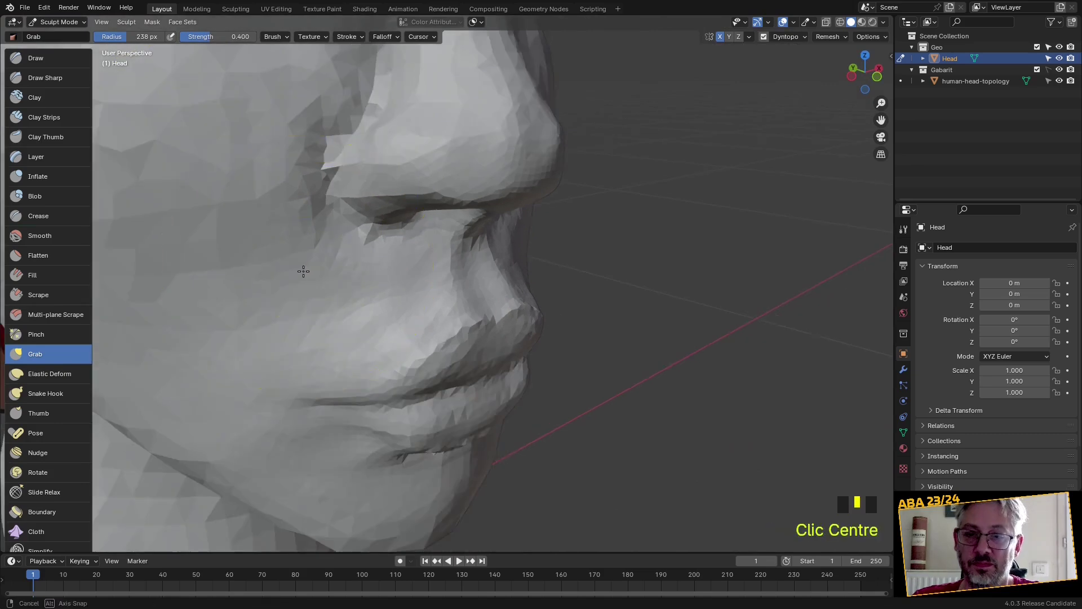
# Smooth the crease around the nostril wing and the adjoining cheek
pyautogui.moveTo(303, 266); pyautogui.dragTo(303, 233, button='middle')
pyautogui.keyDown('shift'); pyautogui.click(323, 113); pyautogui.keyUp('shift')
pyautogui.keyDown('shift'); pyautogui.click(319, 170); pyautogui.keyUp('shift')
pyautogui.moveTo(319, 169); pyautogui.dragTo(327, 210, button='middle')
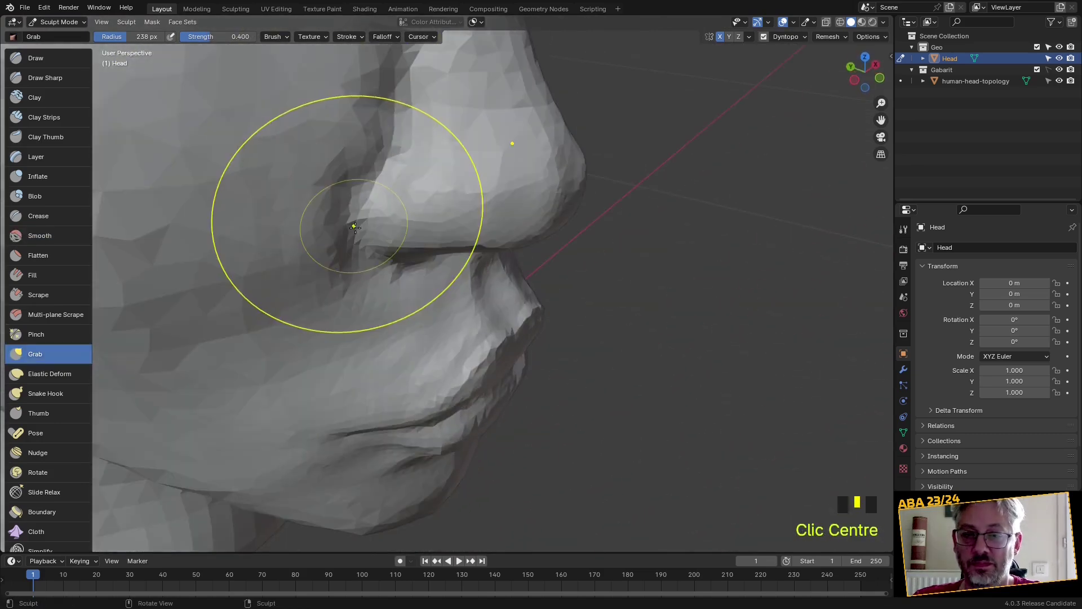
pyautogui.keyDown('shift'); pyautogui.click(258, 239); pyautogui.keyUp('shift')
pyautogui.keyDown('shift'); pyautogui.click(283, 193); pyautogui.keyUp('shift')
pyautogui.moveTo(326, 273); pyautogui.dragTo(355, 217, button='middle')
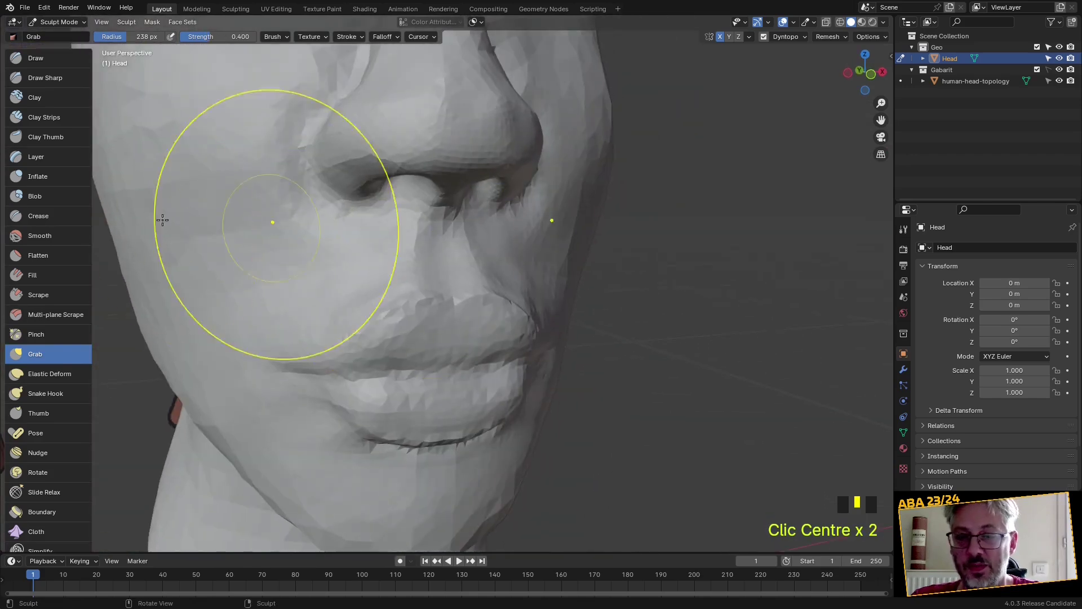
# Carve the nasolabial fold from the nostril wing down past the mouth corner with a subtractive Draw stroke
pyautogui.click(36, 58)
pyautogui.moveTo(253, 243)
pyautogui.mouseDown(button='middle')
pyautogui.moveTo(295, 249)
pyautogui.moveTo(309, 212)
pyautogui.mouseUp(button='middle')
pyautogui.moveTo(310, 213); pyautogui.dragTo(278, 305)
pyautogui.hotkey('ctrl', 'z')
pyautogui.keyDown('ctrl'); pyautogui.moveTo(302, 218); pyautogui.dragTo(267, 314); pyautogui.keyUp('ctrl')
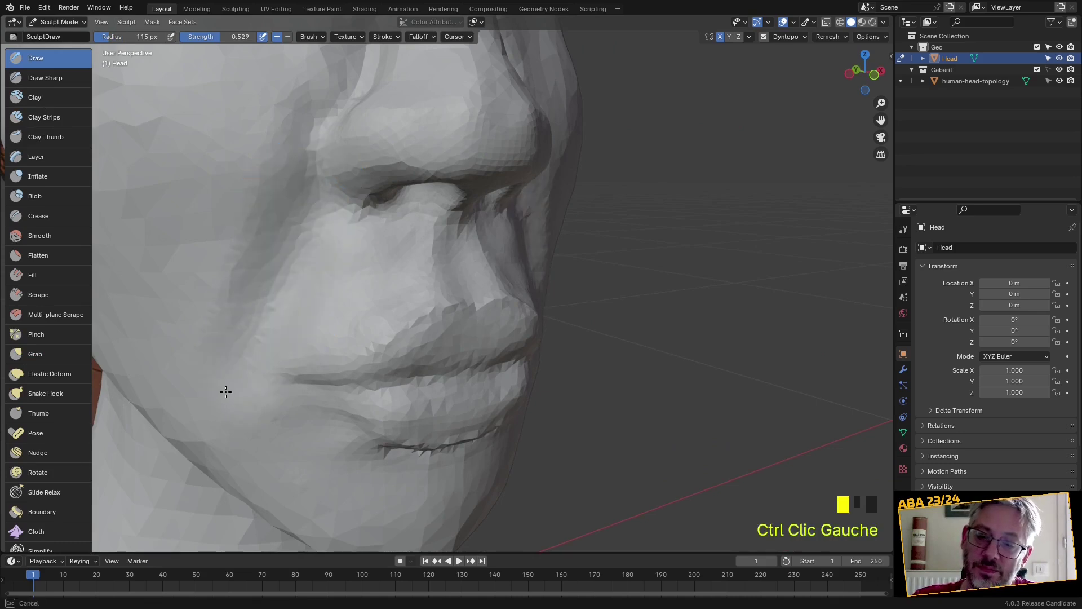
# Smooth the nasolabial fold from the cheek beside the nose down toward the jaw
pyautogui.moveTo(244, 399); pyautogui.dragTo(253, 225, button='middle')
pyautogui.keyDown('shift'); pyautogui.click(253, 204); pyautogui.keyUp('shift')
pyautogui.keyDown('shift'); pyautogui.click(261, 193); pyautogui.keyUp('shift')
pyautogui.keyDown('shift'); pyautogui.click(272, 181); pyautogui.keyUp('shift')
pyautogui.keyDown('shift'); pyautogui.click(285, 158); pyautogui.keyUp('shift')
pyautogui.keyDown('shift'); pyautogui.click(201, 379); pyautogui.keyUp('shift')
pyautogui.keyDown('shift'); pyautogui.click(222, 415); pyautogui.keyUp('shift')
pyautogui.keyDown('shift'); pyautogui.click(257, 459); pyautogui.keyUp('shift')
# Add volume beside the mouth corner with a Draw stroke and smooth it into the cheek
pyautogui.keyDown('shift'); pyautogui.moveTo(280, 459); pyautogui.dragTo(302, 309, button='middle'); pyautogui.keyUp('shift')
pyautogui.scroll(2, 302, 310)
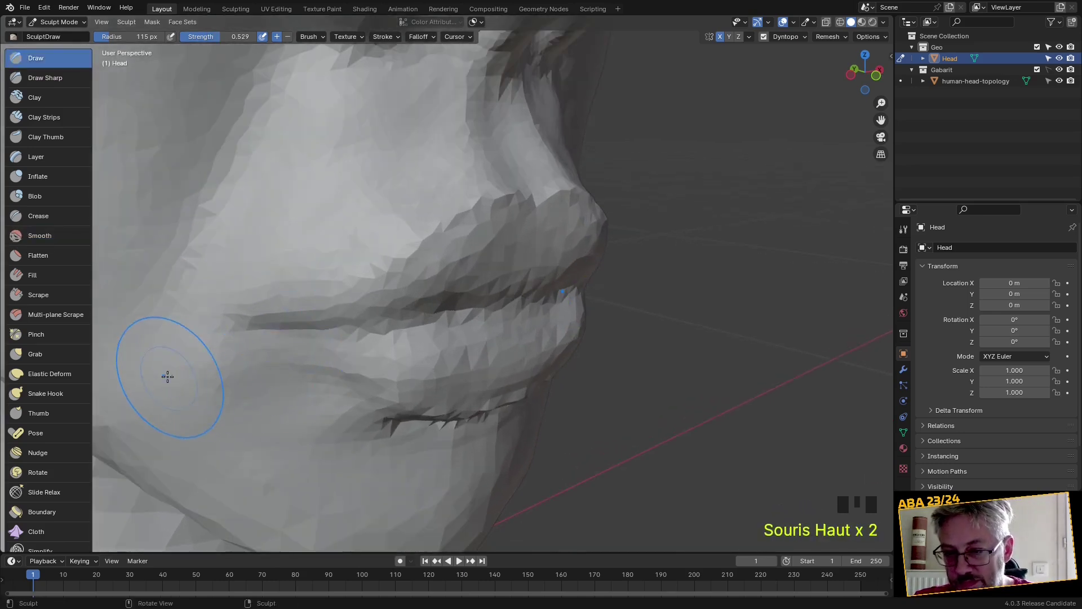
pyautogui.moveTo(181, 362)
pyautogui.mouseDown()
pyautogui.moveTo(170, 365)
pyautogui.moveTo(224, 345)
pyautogui.mouseUp()
pyautogui.moveTo(168, 375)
pyautogui.keyDown('shift'); pyautogui.mouseDown()
pyautogui.moveTo(165, 357)
pyautogui.moveTo(178, 387)
pyautogui.moveTo(244, 396)
pyautogui.moveTo(262, 369)
pyautogui.mouseUp(); pyautogui.keyUp('shift')
pyautogui.scroll(-2, 262, 370)
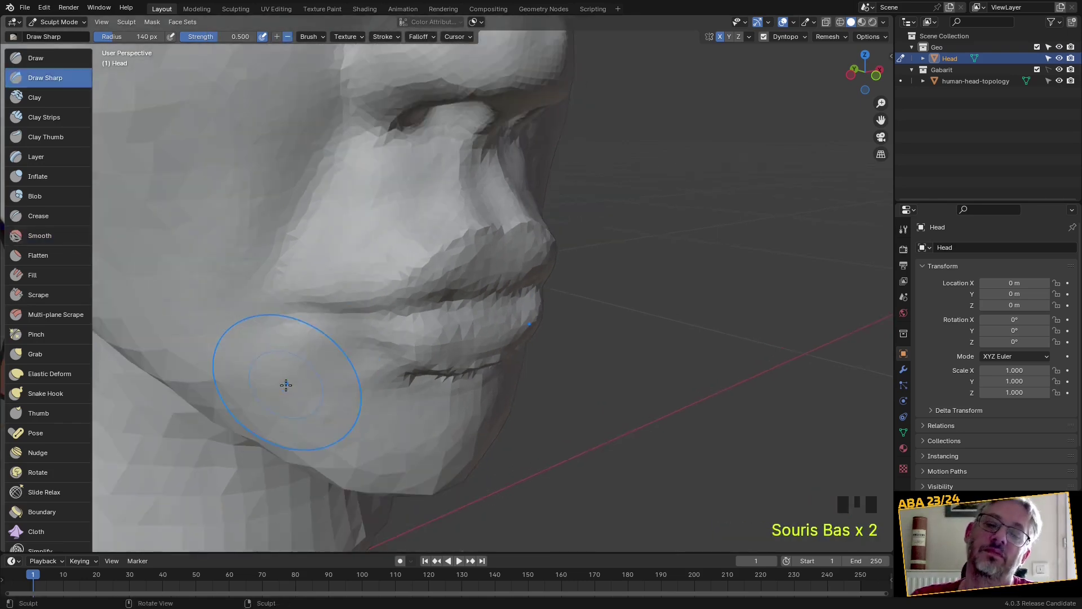
pyautogui.keyDown('shift'); pyautogui.moveTo(289, 319); pyautogui.dragTo(302, 327); pyautogui.keyUp('shift')
# Smooth the cheek and the outer edge of the nasolabial fold with Draw Sharp active
pyautogui.moveTo(302, 327)
pyautogui.mouseDown(button='middle')
pyautogui.moveTo(265, 357)
pyautogui.moveTo(247, 346)
pyautogui.mouseUp(button='middle')
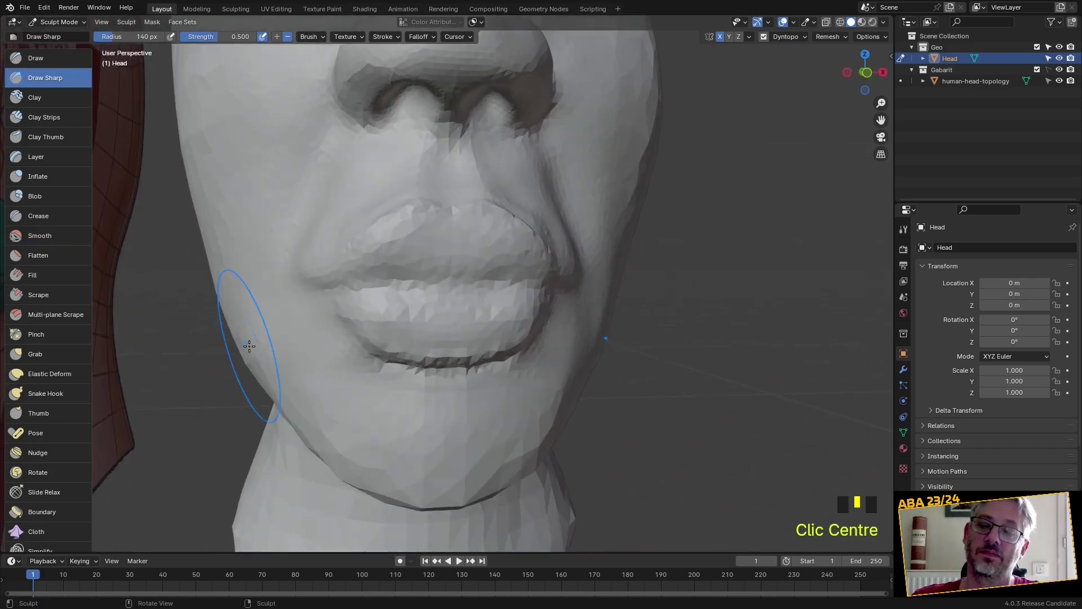
pyautogui.moveTo(319, 332); pyautogui.dragTo(342, 336, button='middle')
pyautogui.moveTo(303, 234)
pyautogui.keyDown('shift'); pyautogui.mouseDown()
pyautogui.moveTo(283, 208)
pyautogui.moveTo(300, 167)
pyautogui.mouseUp(); pyautogui.keyUp('shift')
pyautogui.moveTo(300, 167)
pyautogui.keyDown('shift'); pyautogui.mouseDown()
pyautogui.moveTo(335, 153)
pyautogui.moveTo(299, 147)
pyautogui.mouseUp(); pyautogui.keyUp('shift')
pyautogui.moveTo(299, 146)
pyautogui.keyDown('shift'); pyautogui.mouseDown()
pyautogui.moveTo(263, 141)
pyautogui.moveTo(157, 169)
pyautogui.mouseUp(); pyautogui.keyUp('shift')
pyautogui.scroll(-2, 246, 237)
pyautogui.moveTo(246, 237)
pyautogui.mouseDown(button='middle')
pyautogui.moveTo(295, 254)
pyautogui.moveTo(225, 163)
pyautogui.mouseUp(button='middle')
pyautogui.keyDown('shift'); pyautogui.moveTo(226, 163); pyautogui.dragTo(216, 149); pyautogui.keyUp('shift')
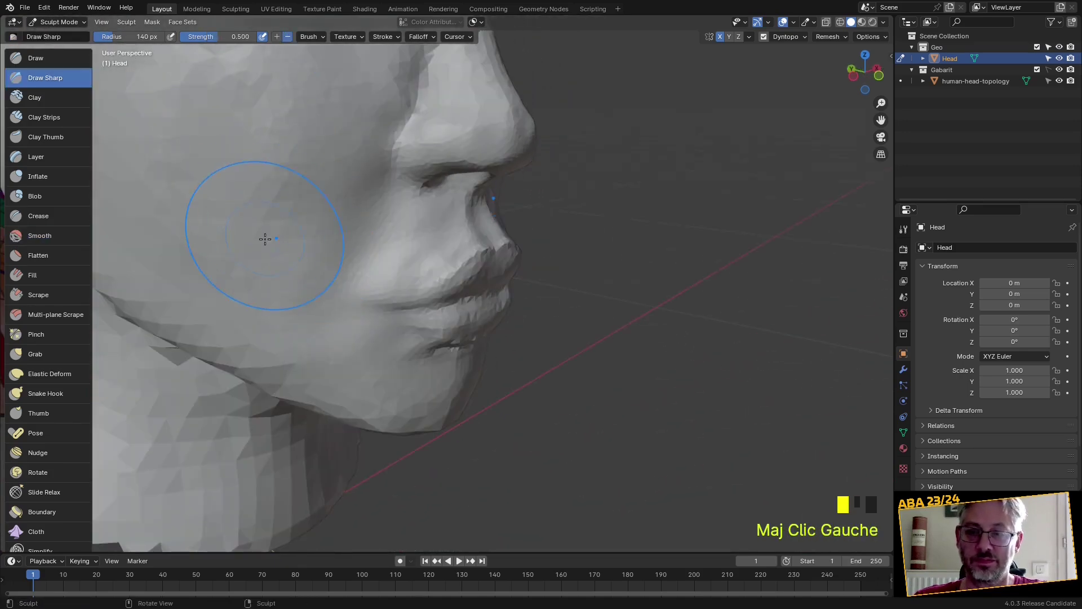
# Enlarge the Draw Sharp brush radius to 219 px for work on the cheek
pyautogui.press('f')
pyautogui.press('f')
pyautogui.press('f')
pyautogui.keyDown('shift'); pyautogui.moveTo(311, 252); pyautogui.dragTo(486, 342, button='middle'); pyautogui.keyUp('shift')
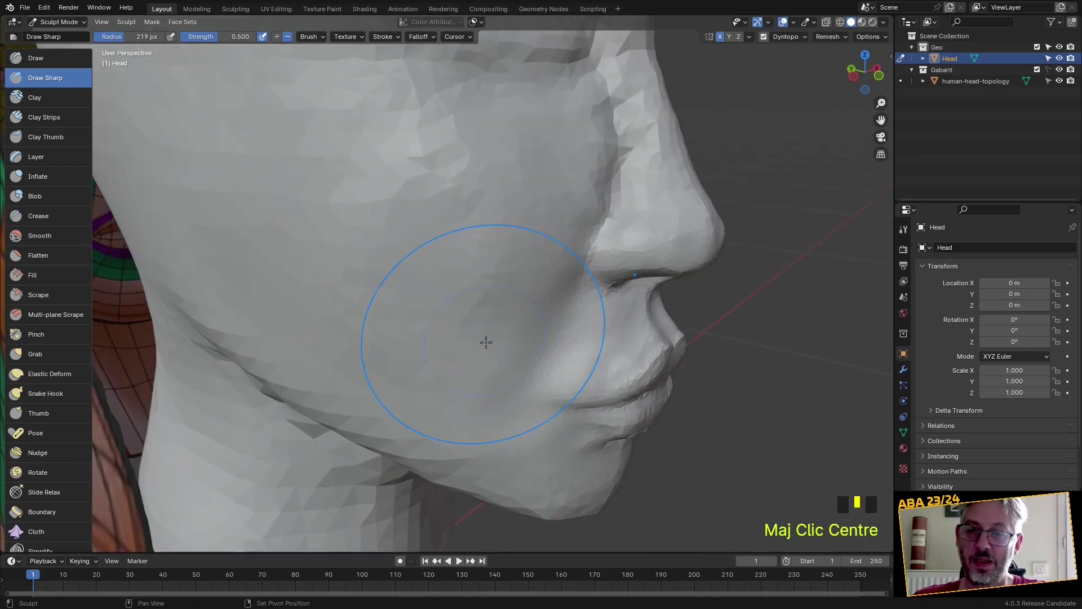
# Smooth the cheek from the cheekbone down to the jawline and along the lower jaw toward the chin
pyautogui.keyDown('shift'); pyautogui.click(423, 182); pyautogui.keyUp('shift')
pyautogui.keyDown('shift'); pyautogui.click(446, 170); pyautogui.keyUp('shift')
pyautogui.moveTo(424, 409); pyautogui.dragTo(391, 363, button='middle')
pyautogui.keyDown('shift'); pyautogui.click(400, 372); pyautogui.keyUp('shift')
pyautogui.keyDown('shift'); pyautogui.click(462, 406); pyautogui.keyUp('shift')
pyautogui.keyDown('shift'); pyautogui.click(558, 434); pyautogui.keyUp('shift')
pyautogui.keyDown('shift'); pyautogui.click(569, 417); pyautogui.keyUp('shift')
pyautogui.keyDown('shift'); pyautogui.click(560, 394); pyautogui.keyUp('shift')
# Smooth the lower cheek and the transition from the jaw into the side of the neck
pyautogui.scroll(-3, 507, 451)
pyautogui.keyDown('shift'); pyautogui.moveTo(483, 508); pyautogui.dragTo(472, 398, button='middle'); pyautogui.keyUp('shift')
pyautogui.keyDown('shift'); pyautogui.click(434, 312); pyautogui.keyUp('shift')
pyautogui.moveTo(434, 312)
pyautogui.mouseDown(button='middle')
pyautogui.moveTo(387, 423)
pyautogui.moveTo(398, 394)
pyautogui.moveTo(353, 416)
pyautogui.moveTo(272, 160)
pyautogui.mouseUp(button='middle')
pyautogui.keyDown('shift'); pyautogui.click(350, 419); pyautogui.keyUp('shift')
pyautogui.keyDown('shift'); pyautogui.click(252, 432); pyautogui.keyUp('shift')
# Reduce the Draw Sharp radius to 78 px and carve a groove along the underside of the jaw toward the chin
pyautogui.press('f')
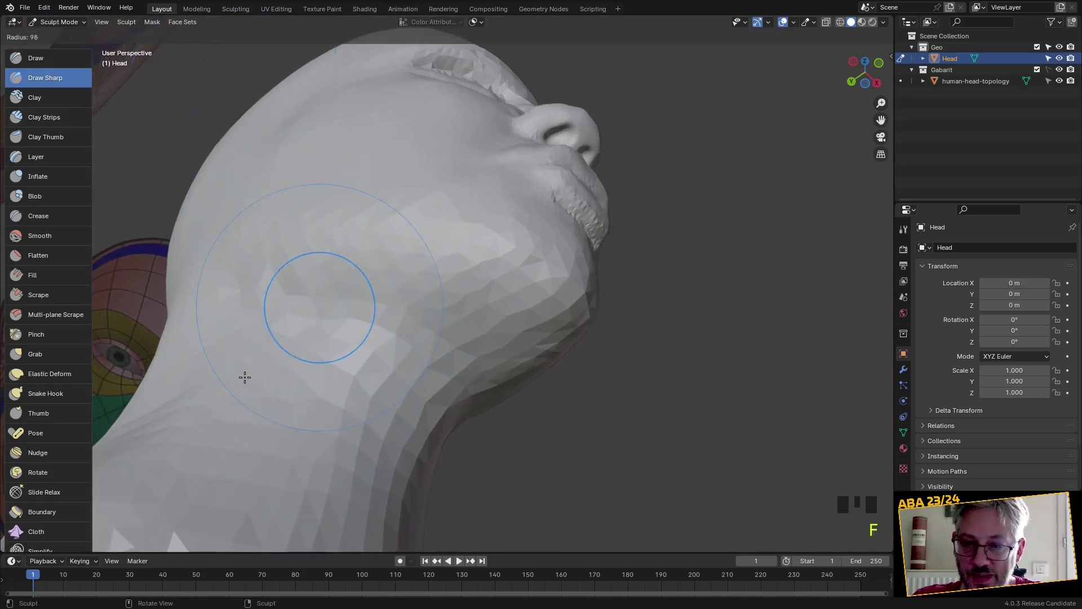
pyautogui.press('f')
pyautogui.press('f')
pyautogui.moveTo(277, 307); pyautogui.dragTo(373, 291)
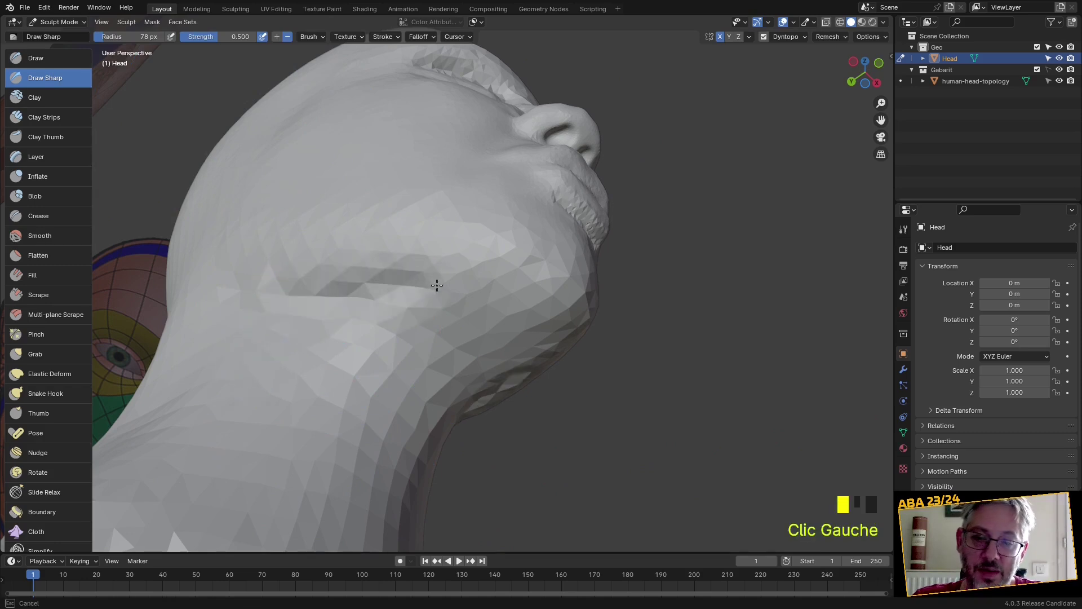
pyautogui.moveTo(492, 290); pyautogui.dragTo(537, 307)
# Carve two long Draw Sharp strokes down the side of the neck from below the jaw
pyautogui.moveTo(473, 370); pyautogui.dragTo(364, 303, button='middle')
pyautogui.moveTo(343, 301)
pyautogui.mouseDown()
pyautogui.moveTo(373, 318)
pyautogui.moveTo(337, 422)
pyautogui.mouseUp()
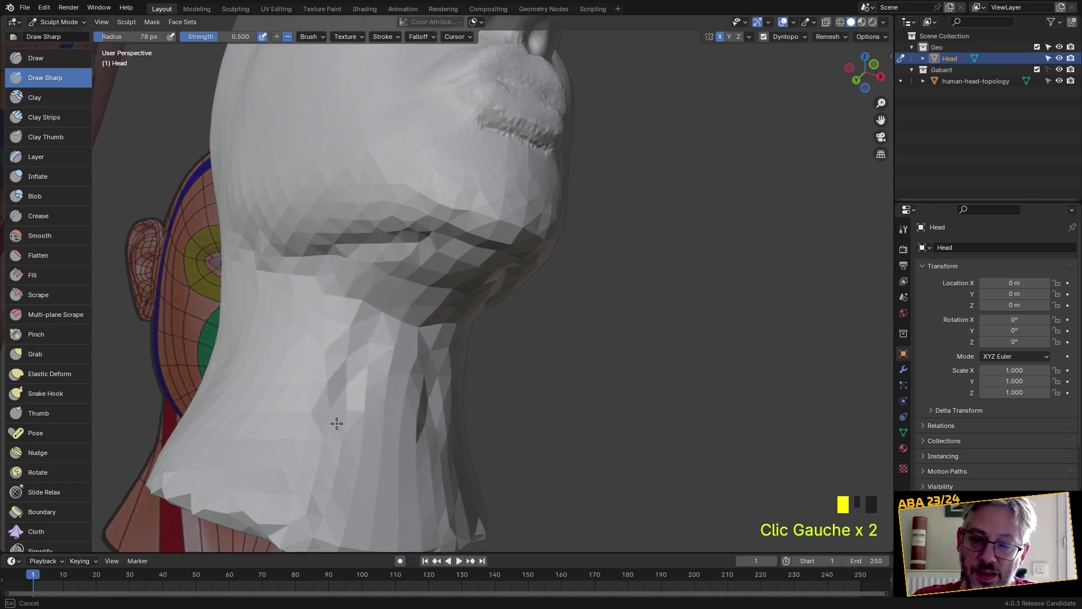
pyautogui.moveTo(283, 296)
pyautogui.mouseDown()
pyautogui.moveTo(302, 437)
pyautogui.moveTo(343, 522)
pyautogui.mouseUp()
# Enlarge the brush radius to 134 px and smooth the grooves under the jaw and down the neck
pyautogui.keyDown('shift'); pyautogui.moveTo(310, 389); pyautogui.dragTo(321, 351, button='middle'); pyautogui.keyUp('shift')
pyautogui.press('f')
pyautogui.click(317, 338)
pyautogui.moveTo(317, 339)
pyautogui.keyDown('shift'); pyautogui.mouseDown()
pyautogui.moveTo(310, 294)
pyautogui.moveTo(372, 367)
pyautogui.moveTo(367, 292)
pyautogui.moveTo(410, 239)
pyautogui.mouseUp(); pyautogui.keyUp('shift')
pyautogui.moveTo(427, 200)
pyautogui.keyDown('shift'); pyautogui.mouseDown()
pyautogui.moveTo(453, 205)
pyautogui.moveTo(326, 314)
pyautogui.moveTo(339, 447)
pyautogui.moveTo(393, 400)
pyautogui.mouseUp(); pyautogui.keyUp('shift')
# Enable backface culling in the viewport shading options
pyautogui.moveTo(393, 400); pyautogui.dragTo(323, 213, button='middle')
pyautogui.scroll(-2, 446, 403)
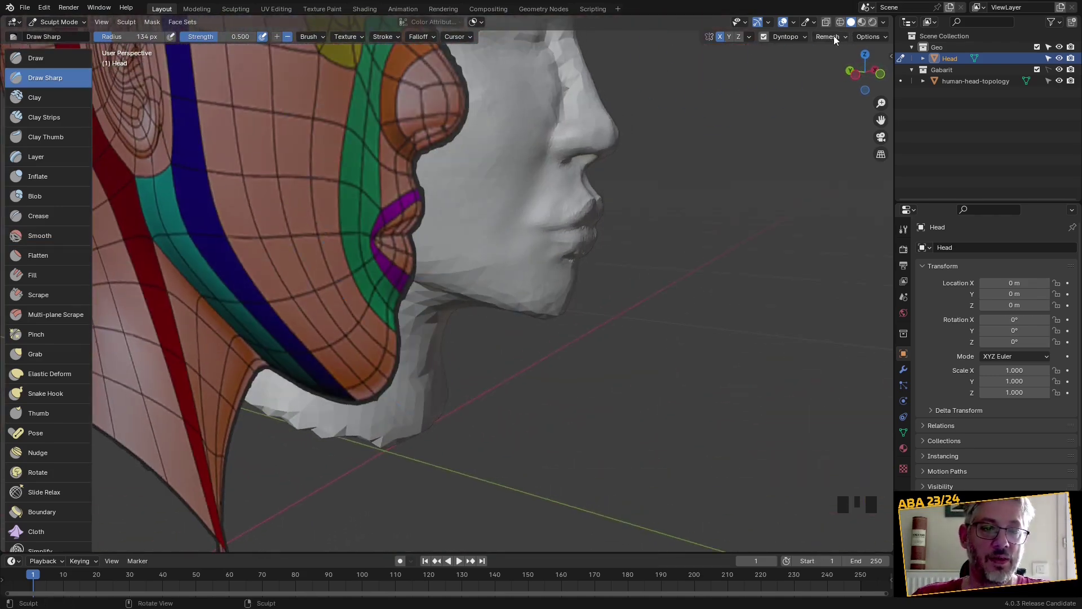
pyautogui.click(884, 22)
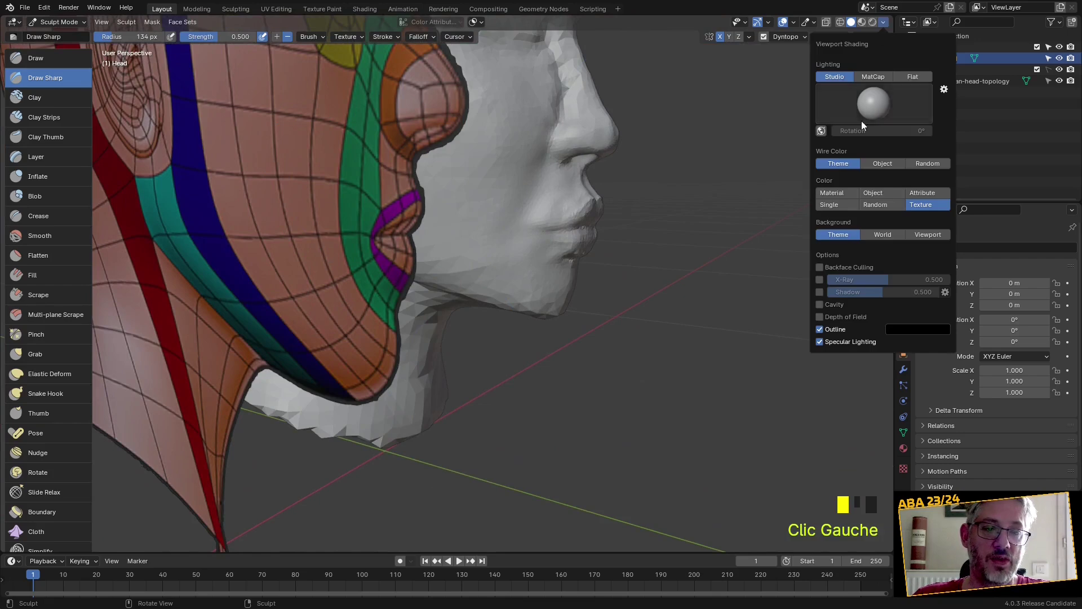
pyautogui.click(820, 267)
# Reshape the side of the neck from behind with a Grab stroke
pyautogui.moveTo(649, 316)
pyautogui.mouseDown(button='middle')
pyautogui.moveTo(395, 327)
pyautogui.moveTo(315, 316)
pyautogui.moveTo(361, 203)
pyautogui.mouseUp(button='middle')
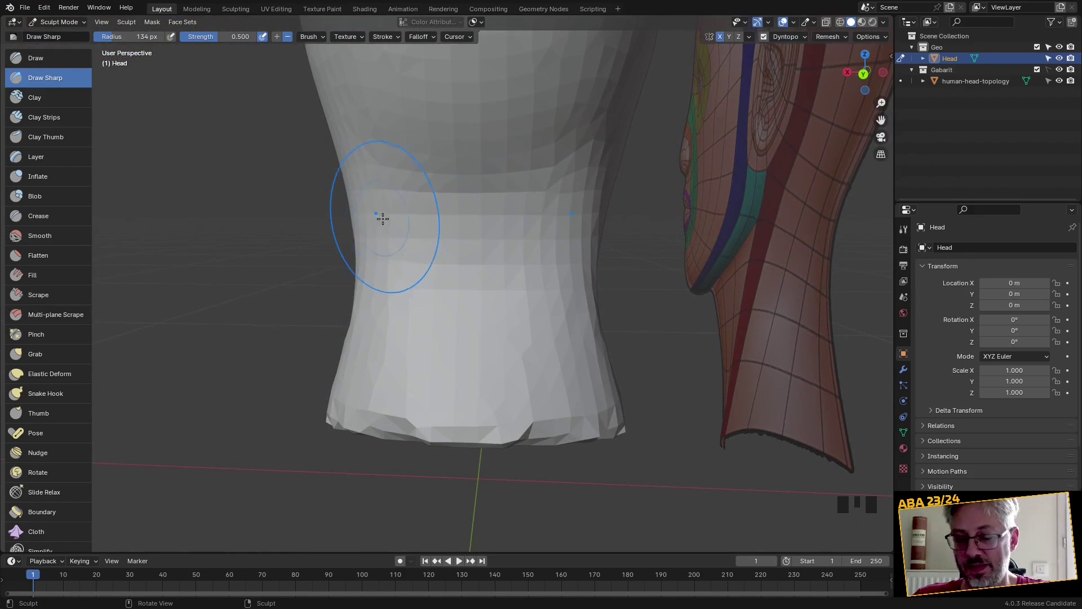
pyautogui.press('g')
pyautogui.moveTo(397, 210)
pyautogui.mouseDown()
pyautogui.moveTo(452, 216)
pyautogui.moveTo(413, 314)
pyautogui.mouseUp()
pyautogui.moveTo(413, 314)
pyautogui.mouseDown(button='middle')
pyautogui.moveTo(481, 321)
pyautogui.moveTo(506, 299)
pyautogui.moveTo(464, 290)
pyautogui.moveTo(548, 297)
pyautogui.moveTo(500, 355)
pyautogui.mouseUp(button='middle')
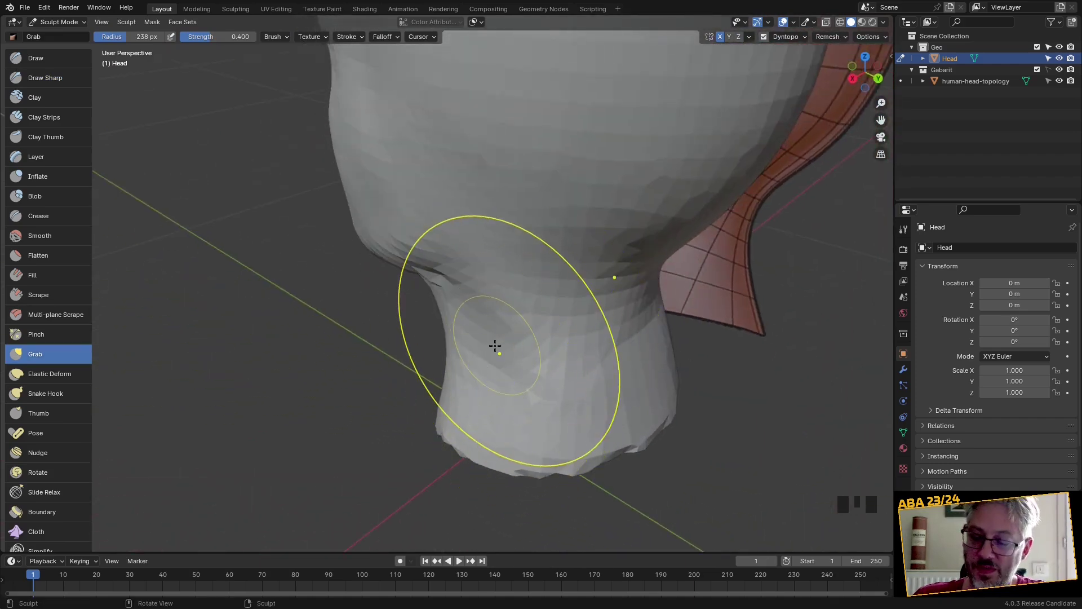
# Add volume to the side of the neck with a Draw stroke and smooth it up toward the base of the skull
pyautogui.press('v')
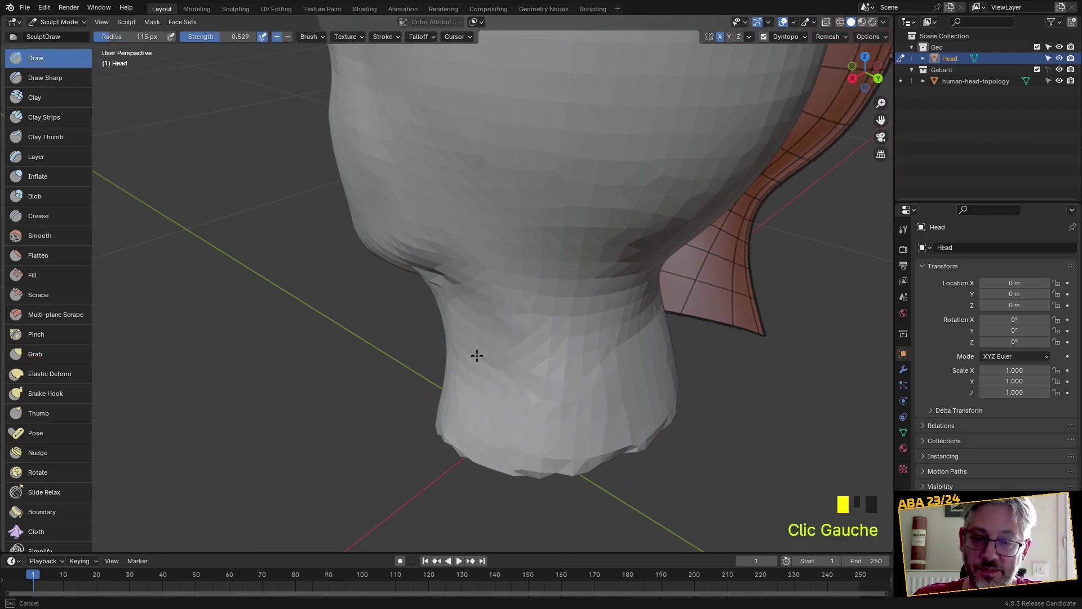
pyautogui.moveTo(477, 352); pyautogui.dragTo(479, 396)
pyautogui.keyDown('shift'); pyautogui.click(470, 355); pyautogui.keyUp('shift')
pyautogui.keyDown('shift'); pyautogui.click(476, 358); pyautogui.keyUp('shift')
pyautogui.keyDown('shift'); pyautogui.click(500, 295); pyautogui.keyUp('shift')
pyautogui.keyDown('shift'); pyautogui.click(498, 305); pyautogui.keyUp('shift')
pyautogui.keyDown('shift'); pyautogui.click(496, 315); pyautogui.keyUp('shift')
# Carve the rear corner of the jaw and the line beneath it with Draw Sharp, and smooth the strokes
pyautogui.moveTo(496, 314)
pyautogui.mouseDown(button='middle')
pyautogui.moveTo(593, 307)
pyautogui.moveTo(584, 299)
pyautogui.mouseUp(button='middle')
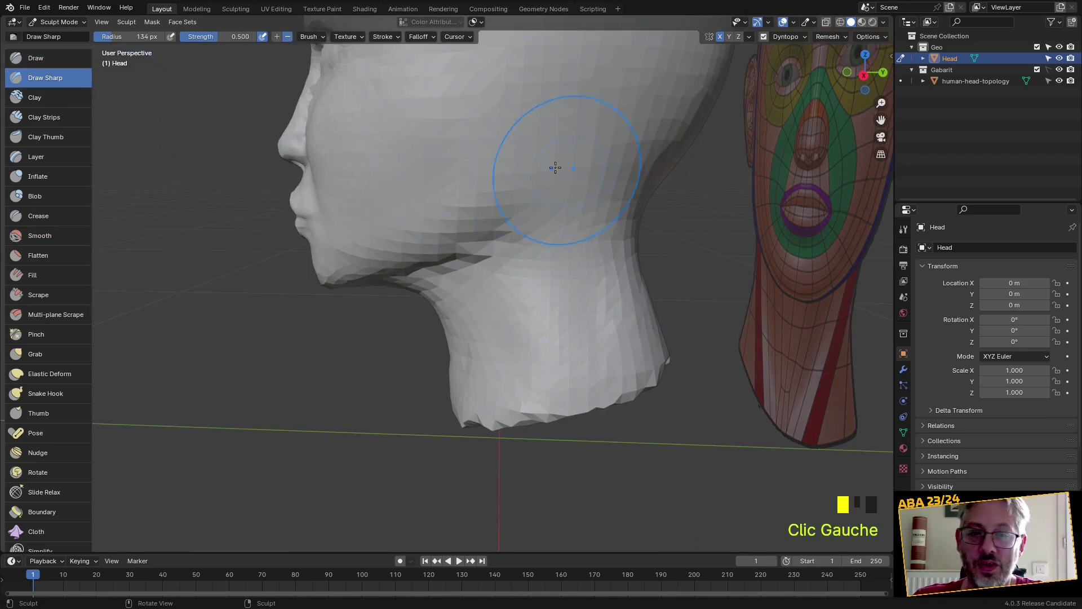
pyautogui.moveTo(566, 174); pyautogui.dragTo(541, 168)
pyautogui.moveTo(518, 218); pyautogui.dragTo(451, 271)
pyautogui.moveTo(452, 271); pyautogui.dragTo(515, 213, button='middle')
pyautogui.keyDown('shift'); pyautogui.click(515, 207); pyautogui.keyUp('shift')
pyautogui.keyDown('shift'); pyautogui.click(530, 223); pyautogui.keyUp('shift')
pyautogui.keyDown('shift'); pyautogui.click(538, 228); pyautogui.keyUp('shift')
pyautogui.keyDown('shift'); pyautogui.click(468, 258); pyautogui.keyUp('shift')
pyautogui.keyDown('shift'); pyautogui.click(459, 285); pyautogui.keyUp('shift')
# Pull the side of the lower face outward with the Grab brush from a high front view
pyautogui.moveTo(559, 278)
pyautogui.mouseDown(button='middle')
pyautogui.moveTo(665, 226)
pyautogui.moveTo(641, 214)
pyautogui.moveTo(572, 320)
pyautogui.moveTo(423, 362)
pyautogui.moveTo(358, 424)
pyautogui.mouseUp(button='middle')
pyautogui.scroll(-2, 417, 372)
pyautogui.press('g')
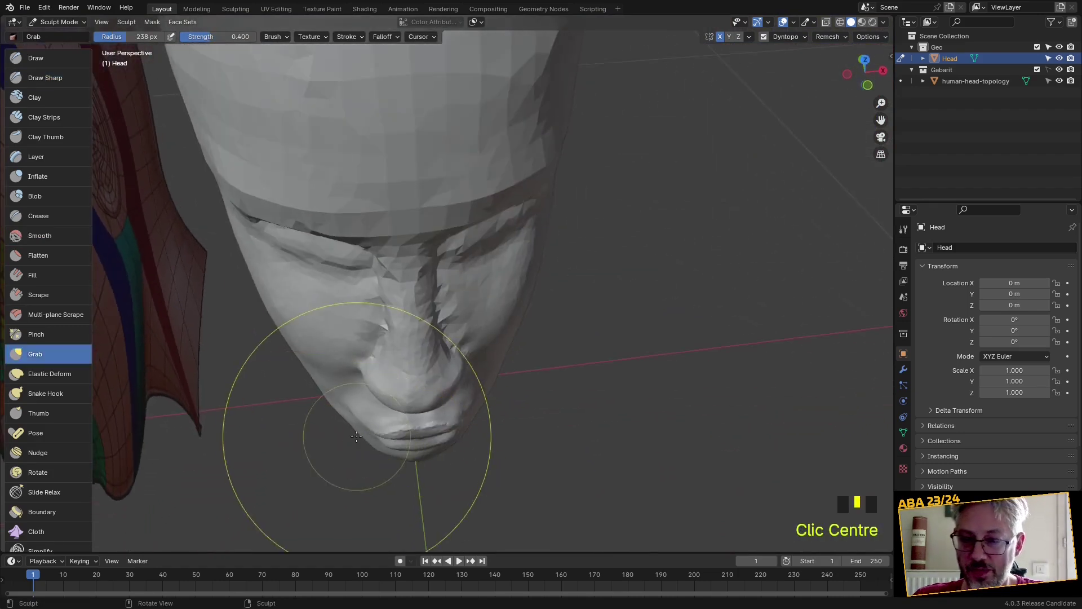
pyautogui.moveTo(356, 423); pyautogui.dragTo(313, 393)
pyautogui.moveTo(313, 393); pyautogui.dragTo(360, 440, button='middle')
# Smooth the cheek from the mouth area up to the side of the nose
pyautogui.moveTo(404, 404); pyautogui.dragTo(361, 338, button='middle')
pyautogui.moveTo(356, 304)
pyautogui.keyDown('shift'); pyautogui.mouseDown()
pyautogui.moveTo(341, 254)
pyautogui.moveTo(375, 272)
pyautogui.moveTo(344, 257)
pyautogui.mouseUp(); pyautogui.keyUp('shift')
pyautogui.keyDown('shift'); pyautogui.moveTo(362, 180); pyautogui.dragTo(330, 184); pyautogui.keyUp('shift')
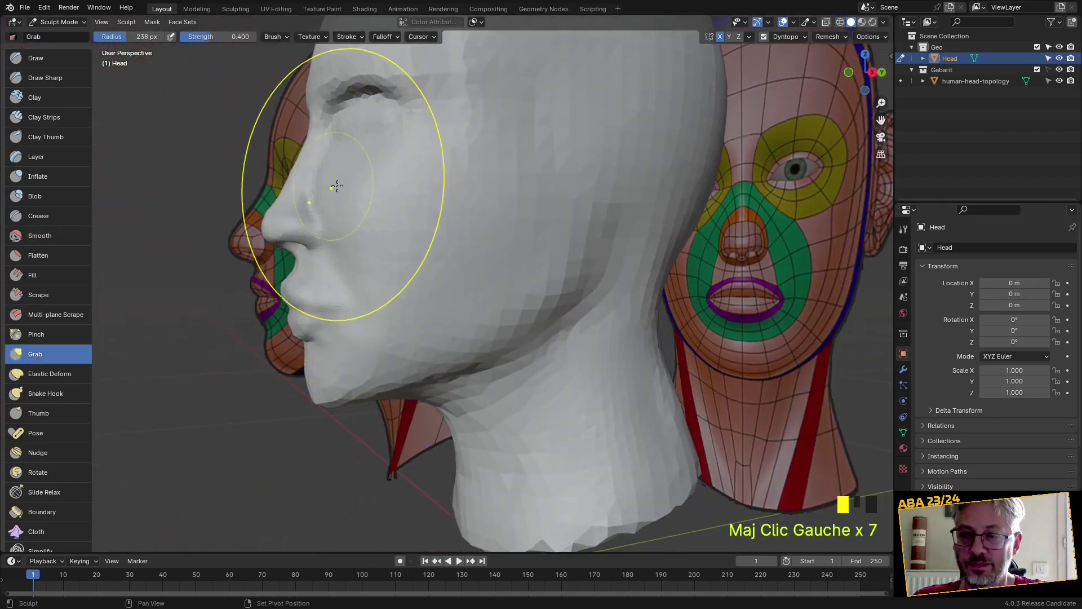
# Adjust the volume of the side of the face with two larger Grab strokes
pyautogui.moveTo(331, 184); pyautogui.dragTo(345, 220, button='middle')
pyautogui.press('g')
pyautogui.click(345, 209)
pyautogui.moveTo(418, 182)
pyautogui.mouseDown()
pyautogui.moveTo(527, 181)
pyautogui.moveTo(558, 202)
pyautogui.moveTo(555, 214)
pyautogui.mouseUp()
pyautogui.moveTo(544, 248)
pyautogui.mouseDown()
pyautogui.moveTo(531, 290)
pyautogui.moveTo(484, 321)
pyautogui.mouseUp()
pyautogui.moveTo(473, 282)
pyautogui.mouseDown(button='middle')
pyautogui.moveTo(466, 241)
pyautogui.moveTo(485, 316)
pyautogui.mouseUp(button='middle')
# Build up the brow ridge above the eye socket with Draw strokes toward the bridge of the nose
pyautogui.moveTo(485, 316)
pyautogui.keyDown('shift'); pyautogui.mouseDown(button='middle')
pyautogui.moveTo(504, 377)
pyautogui.moveTo(573, 375)
pyautogui.moveTo(604, 387)
pyautogui.moveTo(640, 376)
pyautogui.moveTo(634, 369)
pyautogui.mouseUp(button='middle'); pyautogui.keyUp('shift')
pyautogui.scroll(3, 497, 380)
pyautogui.click(36, 58)
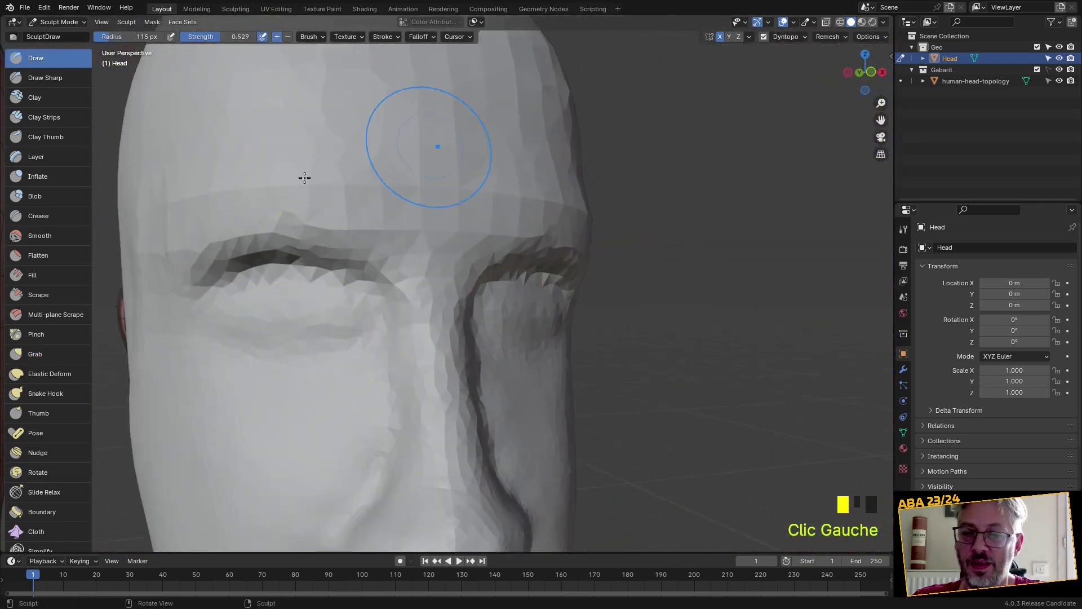
pyautogui.moveTo(211, 234); pyautogui.dragTo(279, 219)
pyautogui.moveTo(259, 220); pyautogui.dragTo(352, 221)
pyautogui.moveTo(344, 226); pyautogui.dragTo(381, 240)
# Smooth the brow ridge and the faceted forehead across to the temples
pyautogui.moveTo(425, 266); pyautogui.dragTo(394, 261, button='middle')
pyautogui.scroll(-1, 396, 242)
pyautogui.keyDown('shift'); pyautogui.moveTo(396, 242); pyautogui.dragTo(362, 225); pyautogui.keyUp('shift')
pyautogui.keyDown('shift'); pyautogui.moveTo(360, 186); pyautogui.dragTo(341, 129); pyautogui.keyUp('shift')
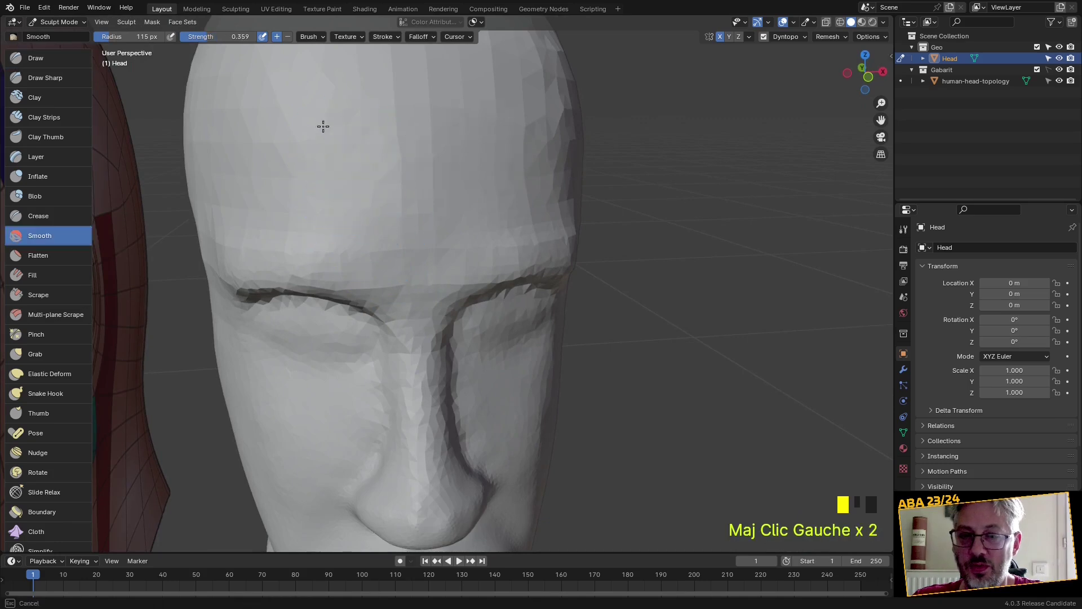
pyautogui.keyDown('shift'); pyautogui.moveTo(518, 160); pyautogui.dragTo(502, 116); pyautogui.keyUp('shift')
pyautogui.keyDown('shift'); pyautogui.moveTo(431, 100); pyautogui.dragTo(406, 124); pyautogui.keyUp('shift')
pyautogui.keyDown('shift'); pyautogui.moveTo(406, 132); pyautogui.dragTo(541, 144); pyautogui.keyUp('shift')
pyautogui.keyDown('shift'); pyautogui.moveTo(555, 107); pyautogui.dragTo(562, 132); pyautogui.keyUp('shift')
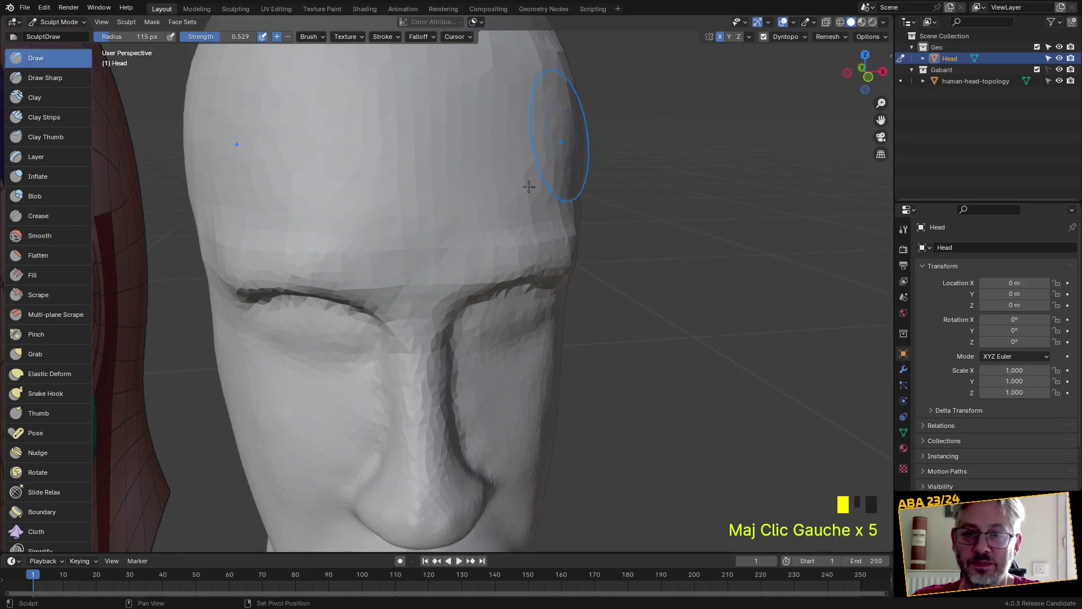
# Smooth the upper cheek, the lower part of the eye socket and the side of the nose
pyautogui.keyDown('shift'); pyautogui.moveTo(496, 238); pyautogui.dragTo(441, 213, button='middle'); pyautogui.keyUp('shift')
pyautogui.moveTo(338, 347)
pyautogui.keyDown('shift'); pyautogui.mouseDown()
pyautogui.moveTo(363, 387)
pyautogui.moveTo(370, 450)
pyautogui.moveTo(355, 406)
pyautogui.mouseUp(); pyautogui.keyUp('shift')
pyautogui.moveTo(361, 418)
pyautogui.mouseDown(button='middle')
pyautogui.moveTo(367, 376)
pyautogui.moveTo(442, 341)
pyautogui.mouseUp(button='middle')
pyautogui.scroll(3, 454, 312)
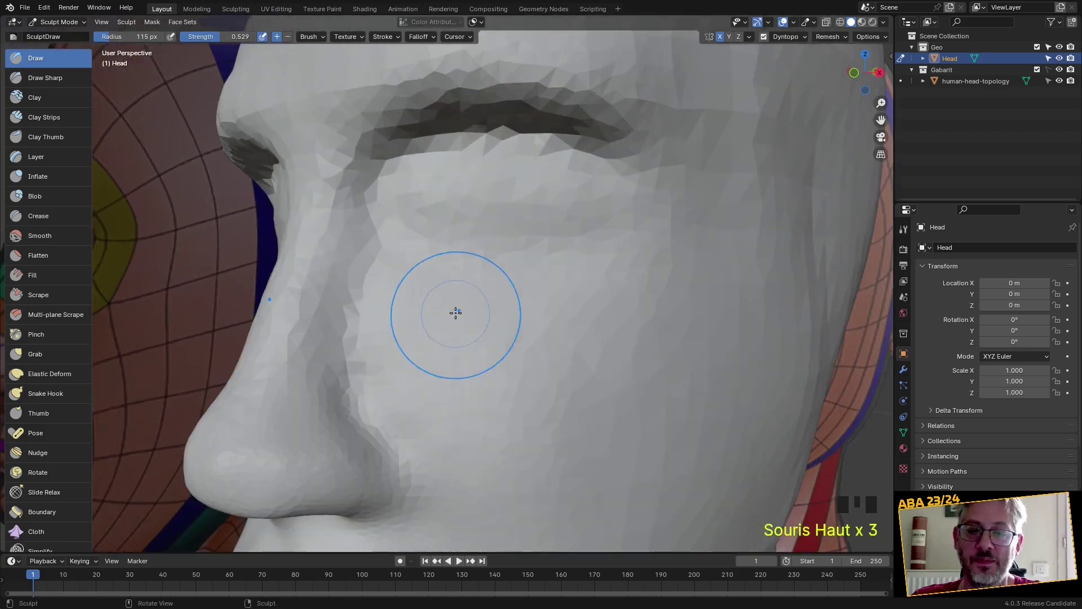
pyautogui.moveTo(435, 181)
pyautogui.keyDown('shift'); pyautogui.mouseDown()
pyautogui.moveTo(471, 172)
pyautogui.moveTo(613, 200)
pyautogui.mouseUp(); pyautogui.keyUp('shift')
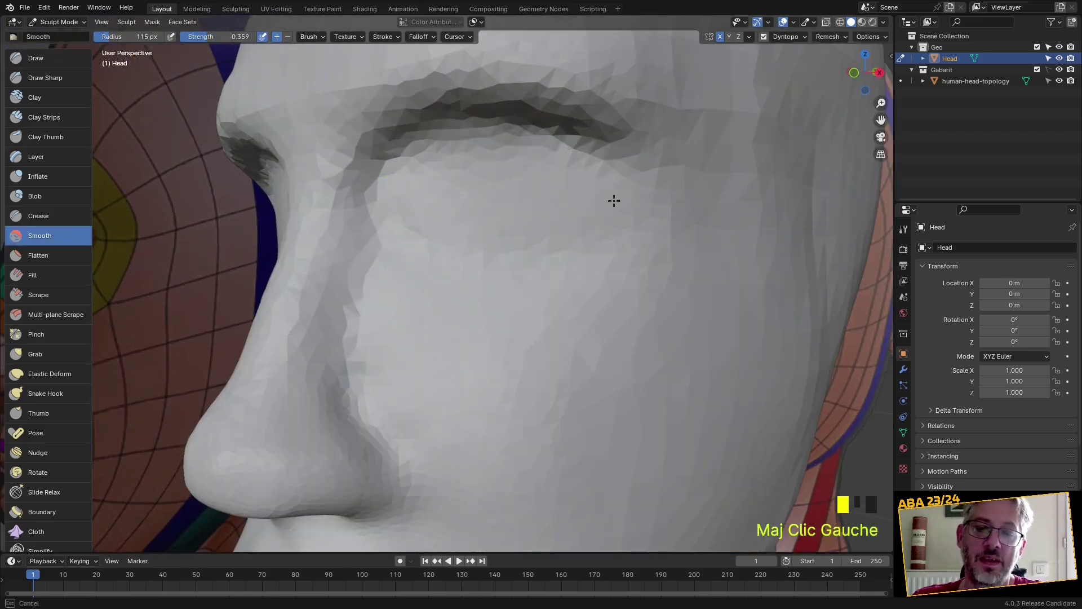
pyautogui.press('x')
pyautogui.keyDown('shift'); pyautogui.moveTo(378, 315); pyautogui.dragTo(301, 281); pyautogui.keyUp('shift')
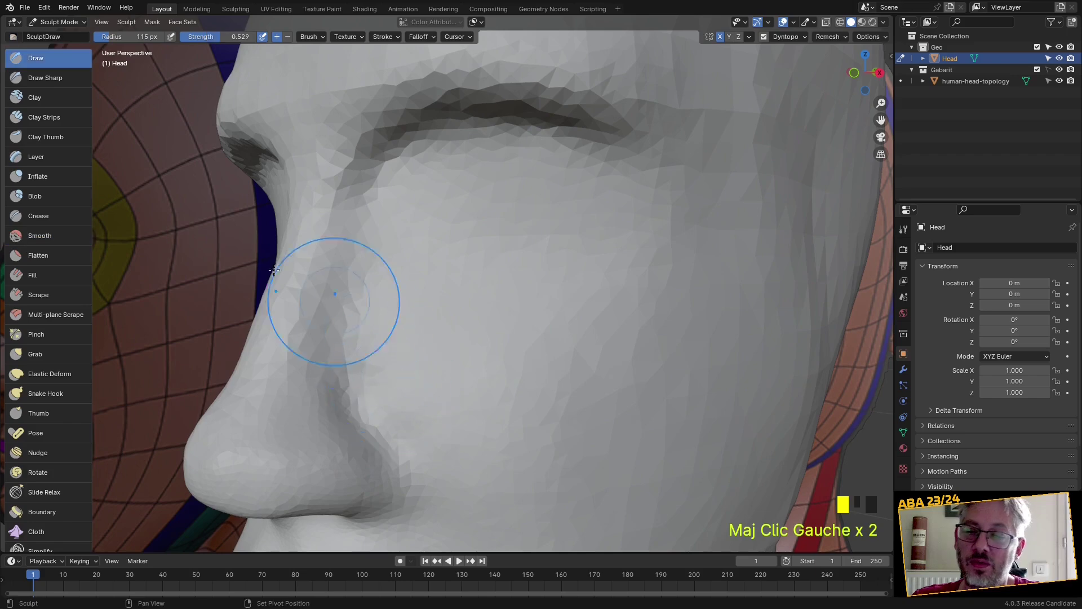
# Set the Draw Sharp radius to 84 px and raise two inverted strokes across the eye socket under the brow
pyautogui.click(48, 78)
pyautogui.moveTo(430, 198); pyautogui.dragTo(481, 227, button='middle')
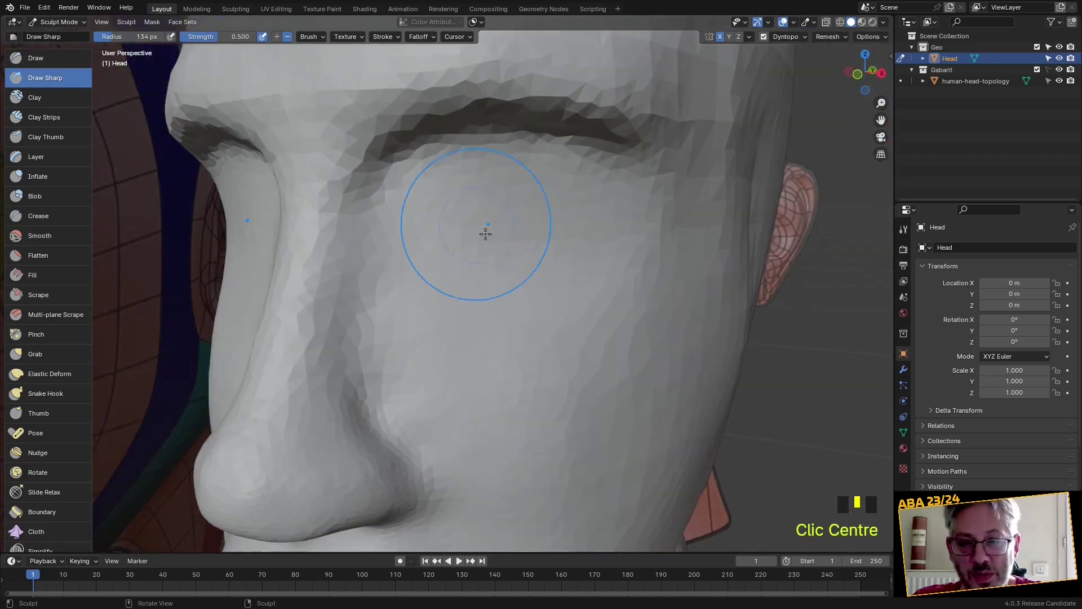
pyautogui.press('f')
pyautogui.click(476, 254)
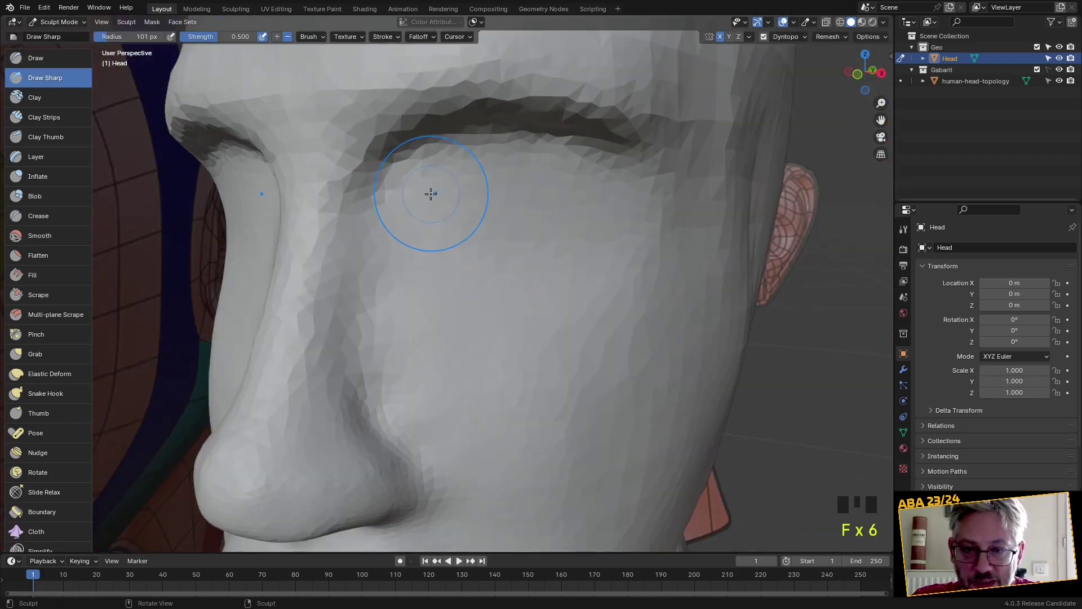
pyautogui.press('f')
pyautogui.press('f')
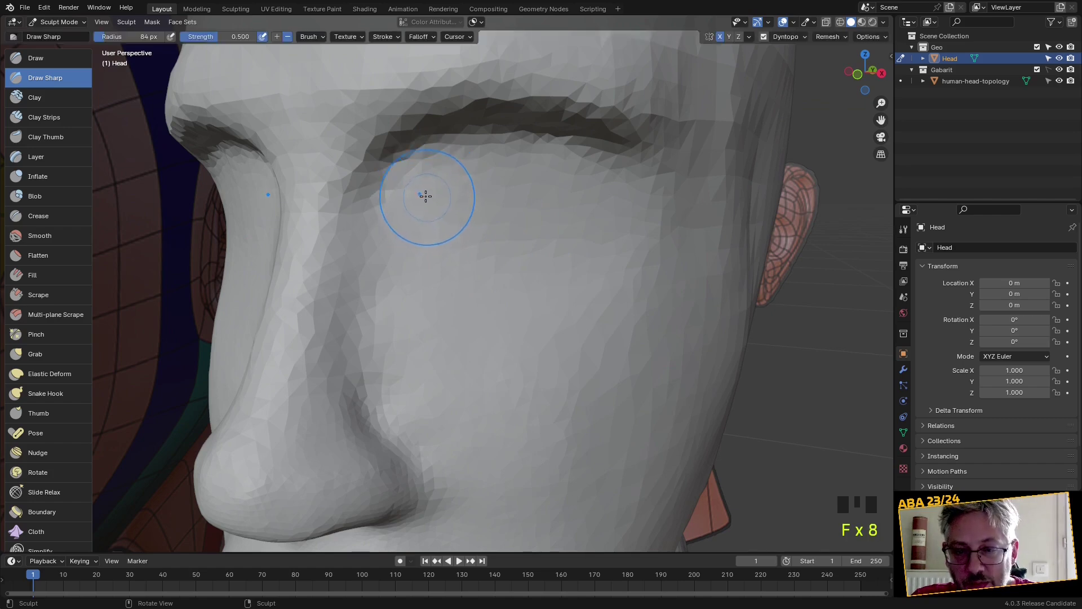
pyautogui.moveTo(409, 194)
pyautogui.keyDown('ctrl'); pyautogui.mouseDown()
pyautogui.moveTo(502, 181)
pyautogui.moveTo(612, 204)
pyautogui.mouseUp(); pyautogui.keyUp('ctrl')
pyautogui.moveTo(413, 215)
pyautogui.keyDown('ctrl'); pyautogui.mouseDown()
pyautogui.moveTo(437, 236)
pyautogui.moveTo(524, 248)
pyautogui.moveTo(603, 225)
pyautogui.mouseUp(); pyautogui.keyUp('ctrl')
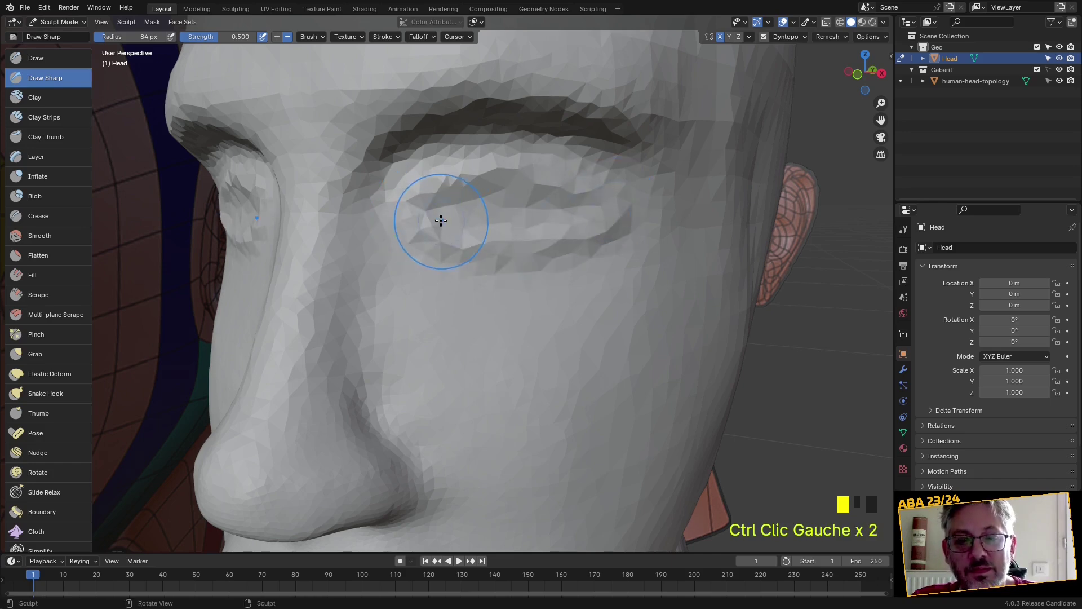
# Fill the eye area with Draw strokes between the raised lines and at its inner upper edge
pyautogui.click(36, 58)
pyautogui.scroll(4, 576, 198)
pyautogui.keyDown('shift'); pyautogui.moveTo(576, 198); pyautogui.dragTo(506, 222, button='middle'); pyautogui.keyUp('shift')
pyautogui.moveTo(454, 222); pyautogui.dragTo(662, 227)
pyautogui.moveTo(480, 170); pyautogui.dragTo(455, 171)
pyautogui.moveTo(446, 172); pyautogui.dragTo(400, 175)
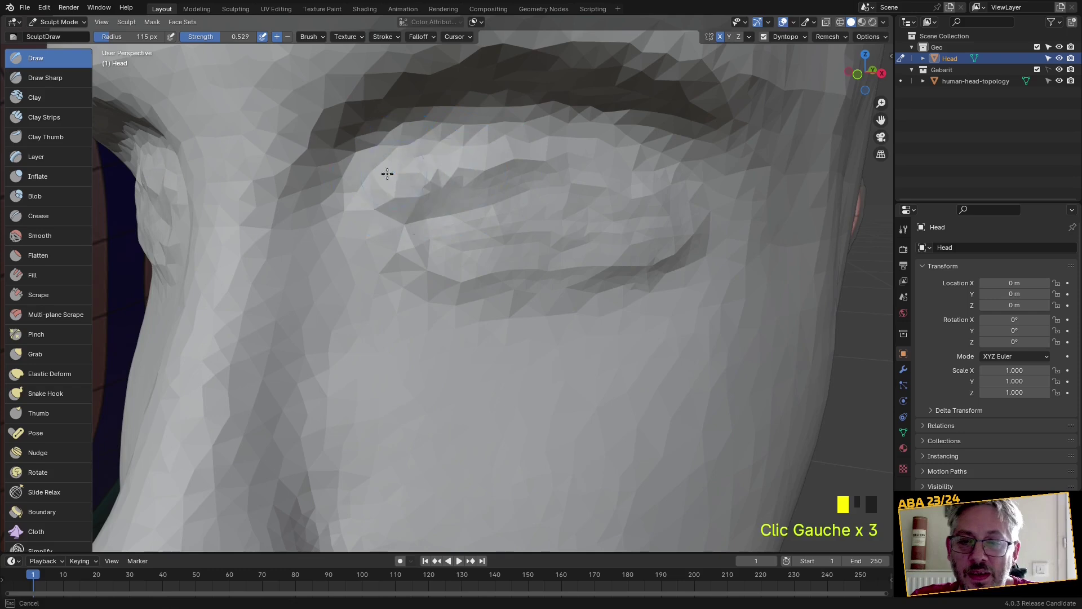
# Build a rounded eye bulge with Draw strokes along its upper edge, lower edge and inner corner
pyautogui.moveTo(480, 147); pyautogui.dragTo(504, 145)
pyautogui.moveTo(533, 144); pyautogui.dragTo(598, 148)
pyautogui.moveTo(621, 151); pyautogui.dragTo(671, 163)
pyautogui.moveTo(662, 217)
pyautogui.mouseDown()
pyautogui.moveTo(580, 269)
pyautogui.moveTo(508, 265)
pyautogui.mouseUp()
pyautogui.moveTo(445, 262)
pyautogui.mouseDown()
pyautogui.moveTo(363, 234)
pyautogui.moveTo(356, 217)
pyautogui.mouseUp()
pyautogui.moveTo(369, 203)
pyautogui.mouseDown()
pyautogui.moveTo(376, 222)
pyautogui.moveTo(541, 282)
pyautogui.moveTo(659, 251)
pyautogui.moveTo(530, 135)
pyautogui.moveTo(438, 147)
pyautogui.mouseUp()
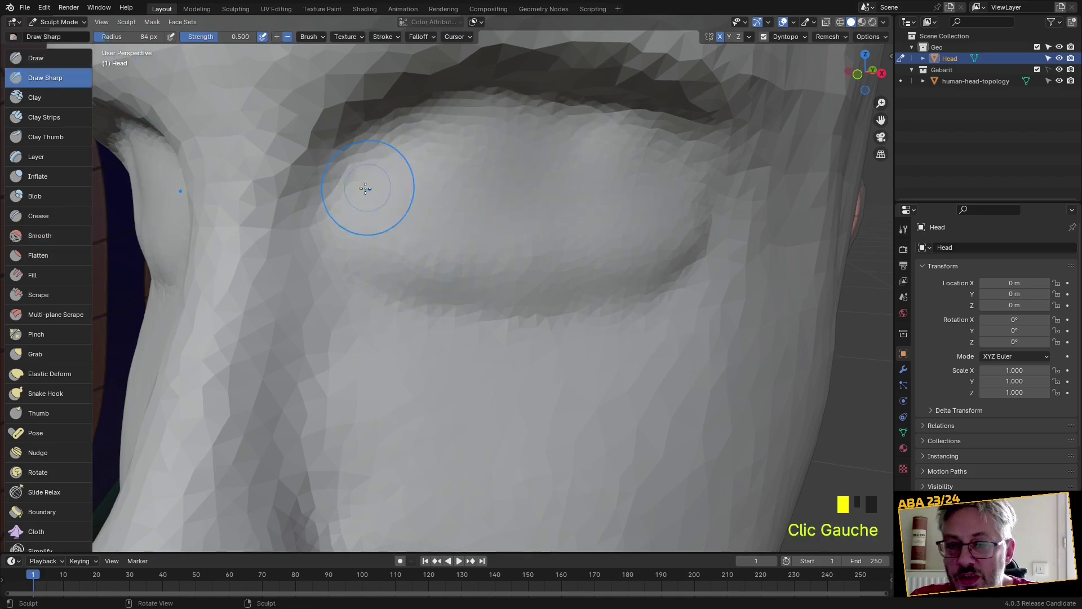
# Define the inner edge of the eye bulge with Draw Sharp, then enlarge the brush to 176 px and smooth the bulge
pyautogui.moveTo(329, 243); pyautogui.dragTo(324, 230)
pyautogui.moveTo(348, 164)
pyautogui.mouseDown()
pyautogui.moveTo(417, 121)
pyautogui.moveTo(564, 104)
pyautogui.moveTo(665, 113)
pyautogui.moveTo(449, 109)
pyautogui.moveTo(376, 154)
pyautogui.mouseUp()
pyautogui.moveTo(444, 299)
pyautogui.keyDown('shift'); pyautogui.mouseDown()
pyautogui.moveTo(358, 249)
pyautogui.moveTo(425, 252)
pyautogui.moveTo(558, 289)
pyautogui.mouseUp(); pyautogui.keyUp('shift')
pyautogui.press('f')
pyautogui.click(541, 299)
pyautogui.moveTo(459, 284)
pyautogui.keyDown('shift'); pyautogui.mouseDown()
pyautogui.moveTo(676, 237)
pyautogui.moveTo(688, 206)
pyautogui.moveTo(592, 194)
pyautogui.mouseUp(); pyautogui.keyUp('shift')
pyautogui.keyDown('shift'); pyautogui.moveTo(592, 195); pyautogui.dragTo(462, 177); pyautogui.keyUp('shift')
pyautogui.keyDown('shift'); pyautogui.moveTo(419, 216); pyautogui.dragTo(345, 241); pyautogui.keyUp('shift')
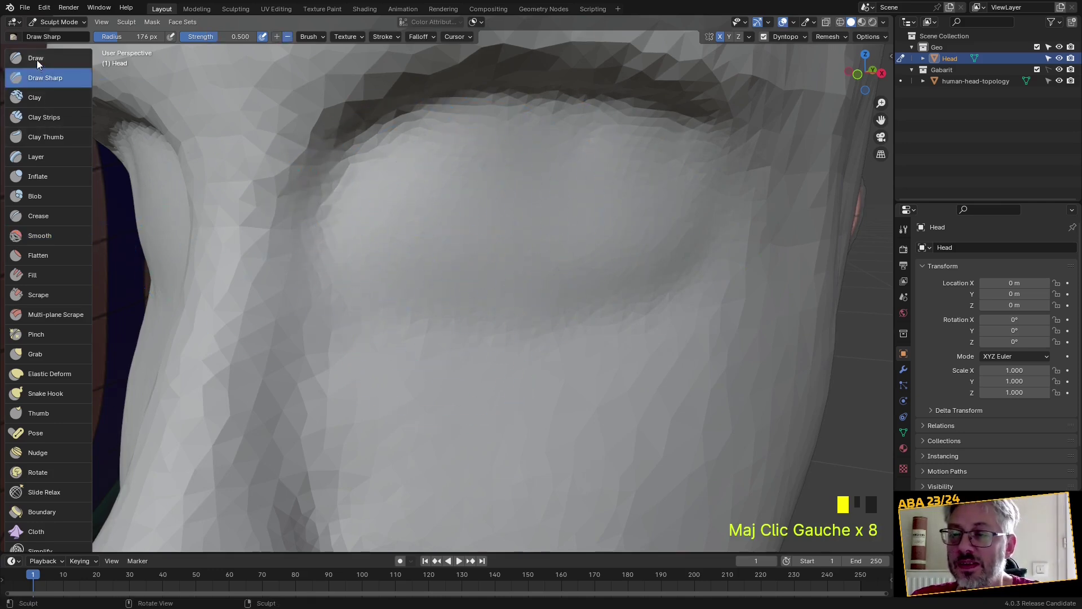
# Set the Draw Sharp radius to 113 px and raise the upper and lower eyelid ridges with inverted strokes
pyautogui.scroll(3, 394, 218)
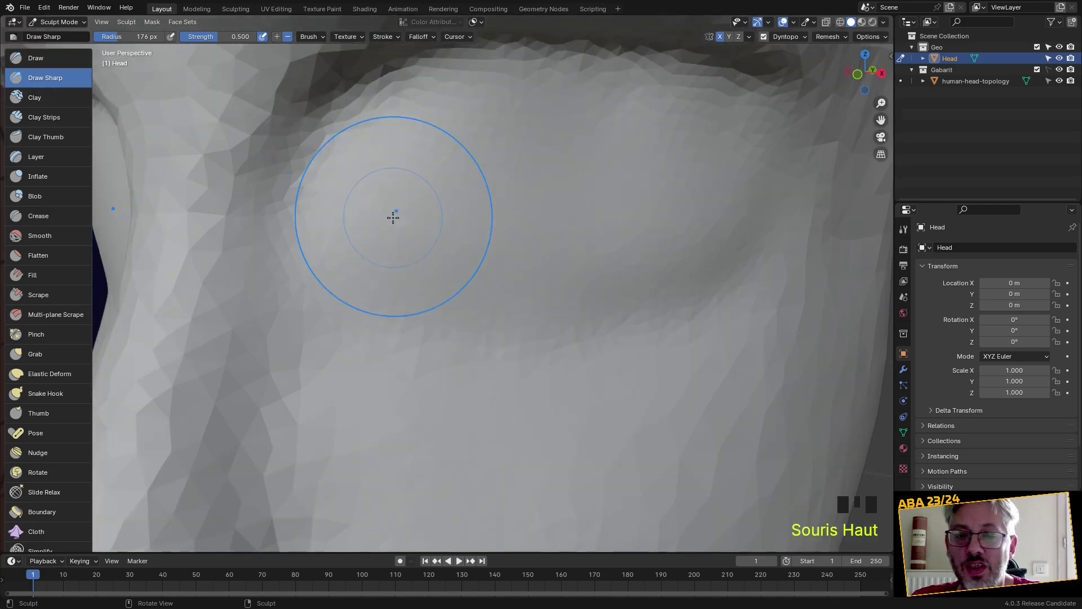
pyautogui.press('f')
pyautogui.click(374, 188)
pyautogui.moveTo(360, 192)
pyautogui.keyDown('ctrl'); pyautogui.mouseDown()
pyautogui.moveTo(536, 123)
pyautogui.moveTo(733, 144)
pyautogui.moveTo(782, 165)
pyautogui.mouseUp(); pyautogui.keyUp('ctrl')
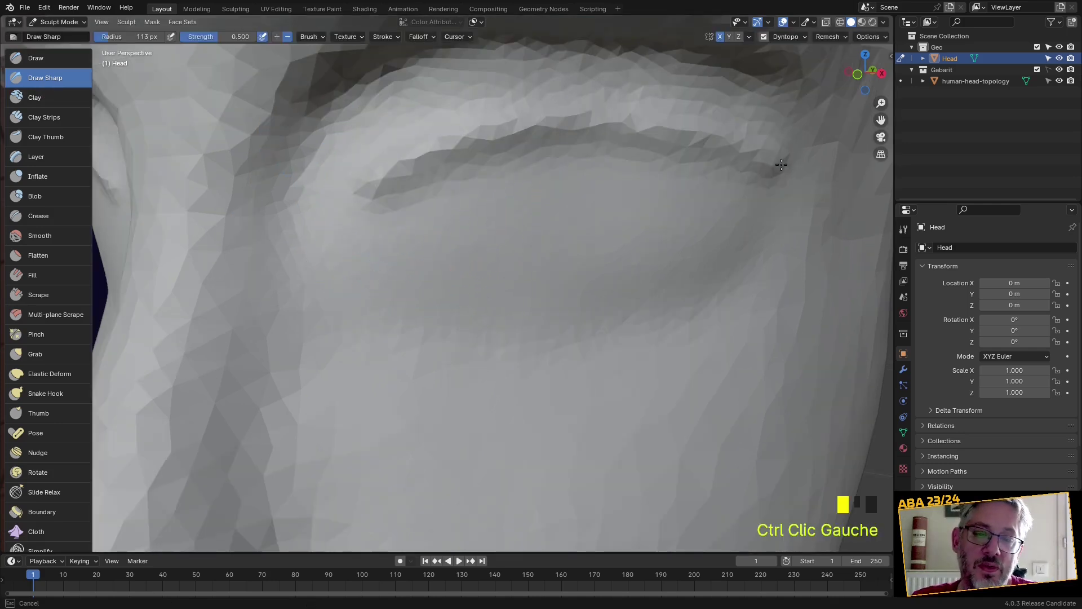
pyautogui.moveTo(340, 242)
pyautogui.keyDown('ctrl'); pyautogui.mouseDown()
pyautogui.moveTo(503, 292)
pyautogui.moveTo(613, 307)
pyautogui.moveTo(733, 264)
pyautogui.moveTo(790, 219)
pyautogui.mouseUp(); pyautogui.keyUp('ctrl')
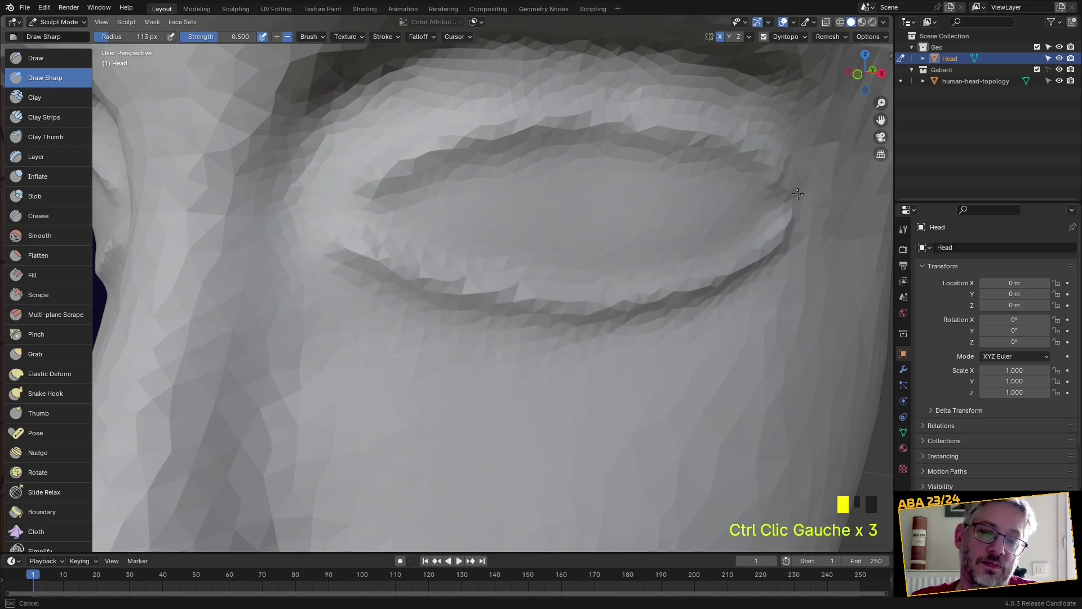
# Smooth the inner eye corner and carve Draw Sharp creases inside the upper and lower eyelids
pyautogui.keyDown('shift'); pyautogui.click(338, 251); pyautogui.keyUp('shift')
pyautogui.keyDown('shift'); pyautogui.click(341, 243); pyautogui.keyUp('shift')
pyautogui.moveTo(341, 242)
pyautogui.keyDown('shift'); pyautogui.mouseDown()
pyautogui.moveTo(386, 225)
pyautogui.moveTo(429, 186)
pyautogui.moveTo(536, 162)
pyautogui.moveTo(769, 192)
pyautogui.mouseUp(); pyautogui.keyUp('shift')
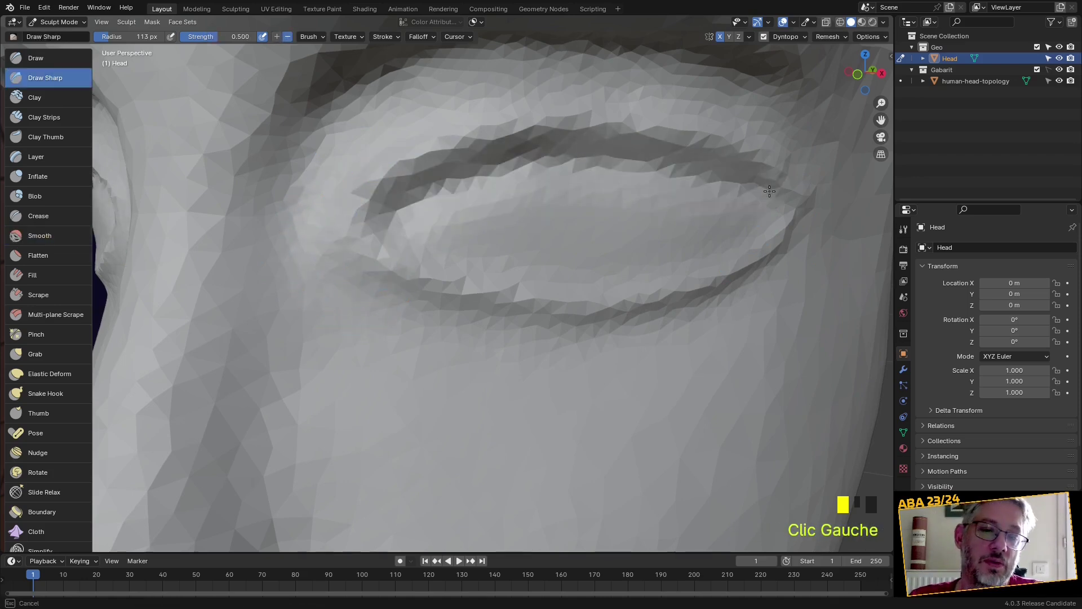
pyautogui.moveTo(401, 249)
pyautogui.mouseDown()
pyautogui.moveTo(534, 268)
pyautogui.moveTo(622, 265)
pyautogui.moveTo(779, 206)
pyautogui.mouseUp()
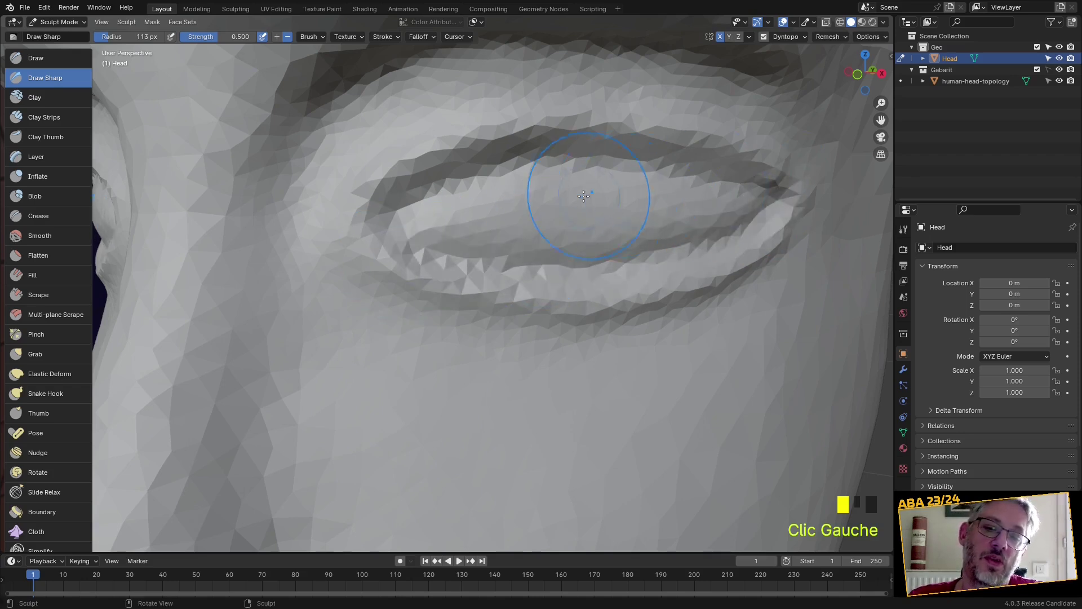
# Carve short vertical Draw Sharp strokes in the middle of the eyeball to mark the iris
pyautogui.moveTo(596, 194); pyautogui.dragTo(588, 227)
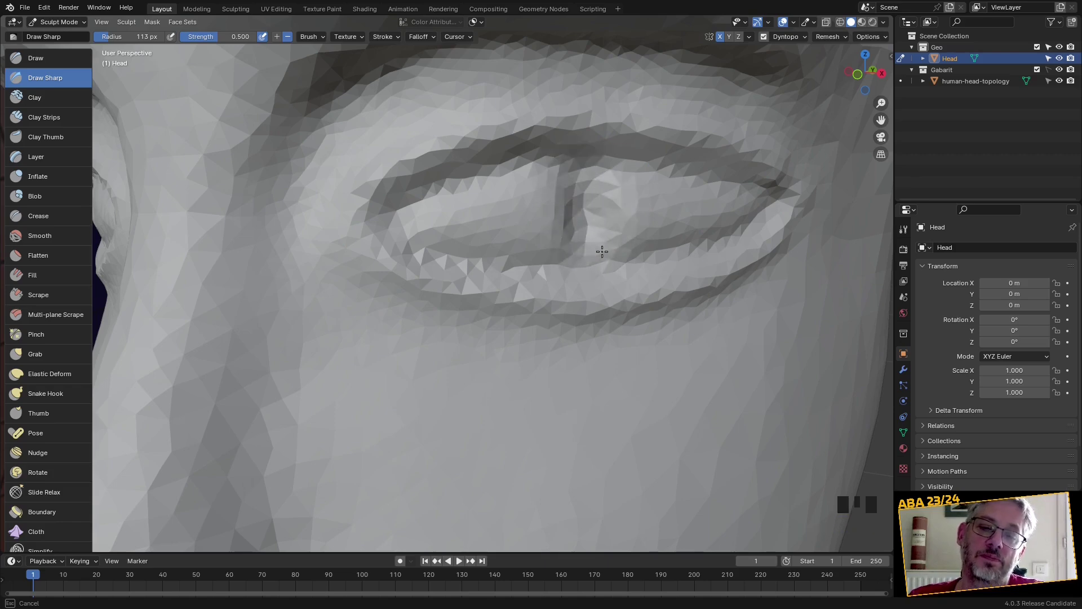
pyautogui.scroll(-5, 543, 312)
pyautogui.moveTo(544, 312); pyautogui.dragTo(605, 367, button='middle')
pyautogui.scroll(3, 495, 261)
pyautogui.moveTo(527, 214)
pyautogui.mouseDown()
pyautogui.moveTo(527, 256)
pyautogui.moveTo(541, 267)
pyautogui.mouseUp()
pyautogui.moveTo(522, 214)
pyautogui.mouseDown()
pyautogui.moveTo(551, 234)
pyautogui.moveTo(368, 160)
pyautogui.moveTo(394, 152)
pyautogui.mouseUp()
# Smooth the eyeball centre and the brow crease above the eye from the nose outward
pyautogui.keyDown('shift'); pyautogui.click(519, 209); pyautogui.keyUp('shift')
pyautogui.scroll(-2, 507, 243)
pyautogui.keyDown('shift'); pyautogui.moveTo(406, 147); pyautogui.dragTo(440, 144); pyautogui.keyUp('shift')
pyautogui.keyDown('shift'); pyautogui.moveTo(451, 141); pyautogui.dragTo(535, 133); pyautogui.keyUp('shift')
pyautogui.moveTo(563, 135)
pyautogui.keyDown('shift'); pyautogui.mouseDown()
pyautogui.moveTo(620, 145)
pyautogui.moveTo(634, 161)
pyautogui.mouseUp(); pyautogui.keyUp('shift')
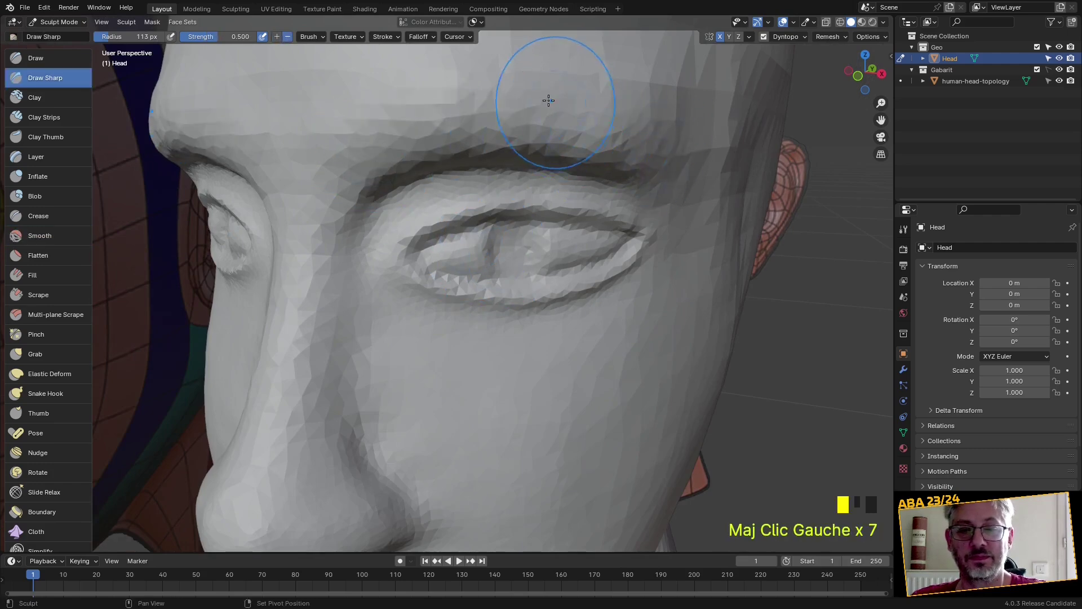
# Push the inner corner of the eye back into the head with the Grab brush from the side
pyautogui.scroll(-2, 464, 256)
pyautogui.moveTo(464, 255)
pyautogui.mouseDown(button='middle')
pyautogui.moveTo(467, 309)
pyautogui.moveTo(425, 340)
pyautogui.moveTo(406, 339)
pyautogui.moveTo(373, 275)
pyautogui.moveTo(442, 278)
pyautogui.mouseUp(button='middle')
pyautogui.press('g')
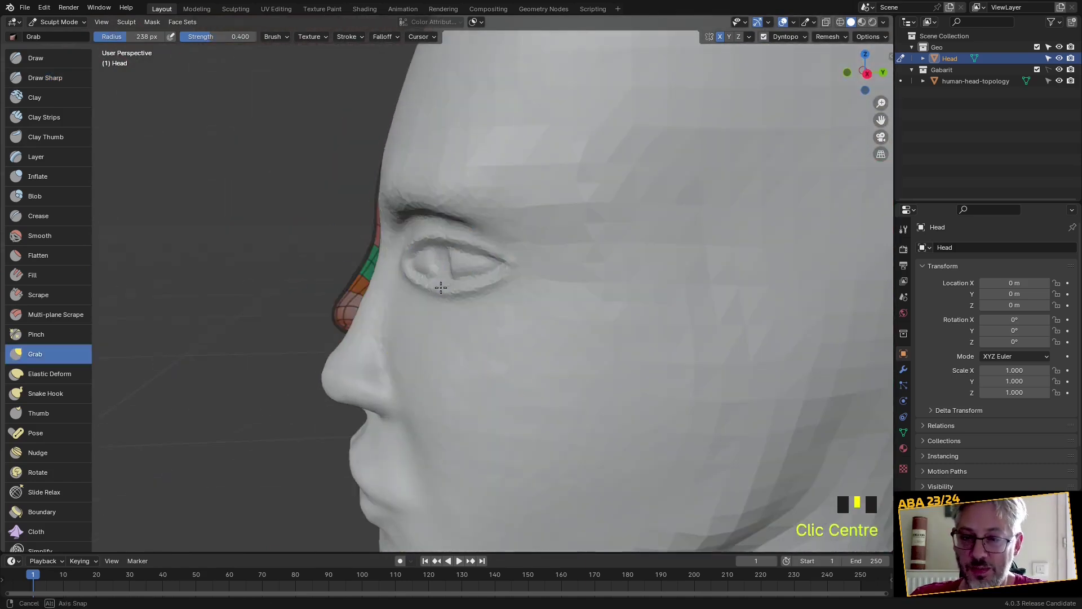
pyautogui.scroll(3, 374, 293)
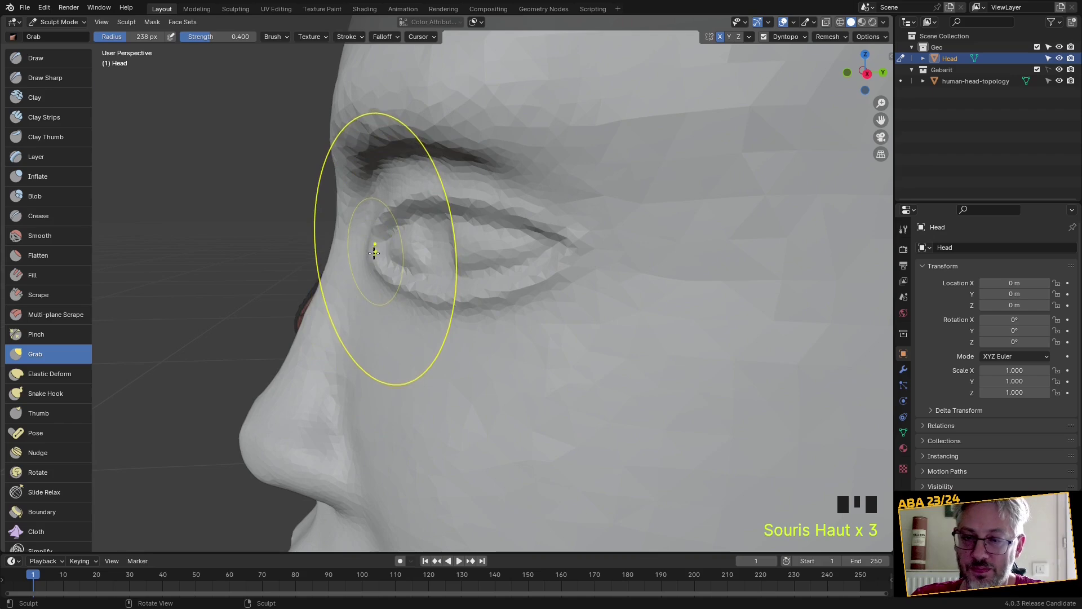
pyautogui.scroll(2, 374, 251)
pyautogui.moveTo(333, 242); pyautogui.dragTo(438, 230)
# Reposition the eye volume and its eyelids with two more Grab strokes
pyautogui.moveTo(440, 255); pyautogui.dragTo(551, 314, button='middle')
pyautogui.scroll(2, 488, 309)
pyautogui.moveTo(487, 309)
pyautogui.mouseDown()
pyautogui.moveTo(415, 290)
pyautogui.moveTo(376, 265)
pyautogui.mouseUp()
pyautogui.scroll(-3, 471, 261)
pyautogui.moveTo(471, 261)
pyautogui.mouseDown(button='middle')
pyautogui.moveTo(507, 265)
pyautogui.moveTo(472, 271)
pyautogui.mouseUp(button='middle')
pyautogui.moveTo(471, 270)
pyautogui.mouseDown()
pyautogui.moveTo(484, 232)
pyautogui.moveTo(457, 204)
pyautogui.moveTo(474, 209)
pyautogui.mouseUp()
# Smooth the eyelids, eyeball and brow area into a soft closed-eye bulge
pyautogui.keyDown('shift'); pyautogui.click(473, 209); pyautogui.keyUp('shift')
pyautogui.keyDown('shift'); pyautogui.click(479, 214); pyautogui.keyUp('shift')
pyautogui.keyDown('shift'); pyautogui.click(584, 236); pyautogui.keyUp('shift')
pyautogui.keyDown('shift'); pyautogui.click(429, 141); pyautogui.keyUp('shift')
pyautogui.keyDown('shift'); pyautogui.click(549, 178); pyautogui.keyUp('shift')
pyautogui.moveTo(550, 177); pyautogui.dragTo(537, 270, button='middle')
pyautogui.keyDown('shift'); pyautogui.click(592, 250); pyautogui.keyUp('shift')
pyautogui.keyDown('shift'); pyautogui.click(607, 257); pyautogui.keyUp('shift')
pyautogui.keyDown('shift'); pyautogui.click(473, 249); pyautogui.keyUp('shift')
pyautogui.moveTo(474, 249); pyautogui.dragTo(170, 83, button='middle')
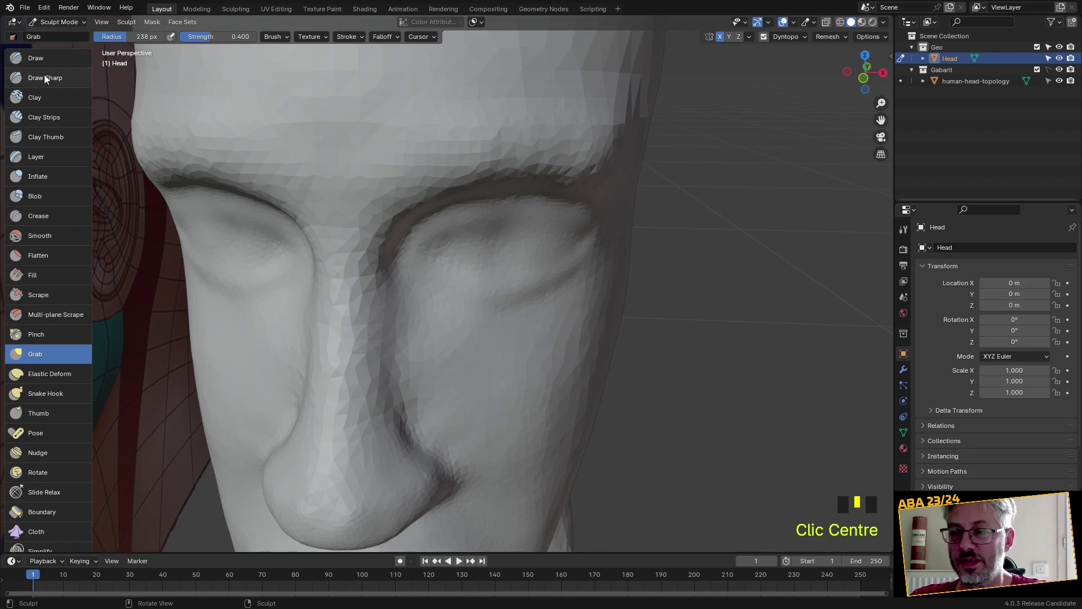
# Build up rims for the upper and lower eyelids around the eye bulge using the Draw brush at an 80 px radius
pyautogui.click(43, 58)
pyautogui.scroll(3, 503, 266)
pyautogui.scroll(3, 503, 266)
pyautogui.keyDown('shift'); pyautogui.moveTo(529, 282); pyautogui.dragTo(358, 268, button='middle'); pyautogui.keyUp('shift')
pyautogui.press('f')
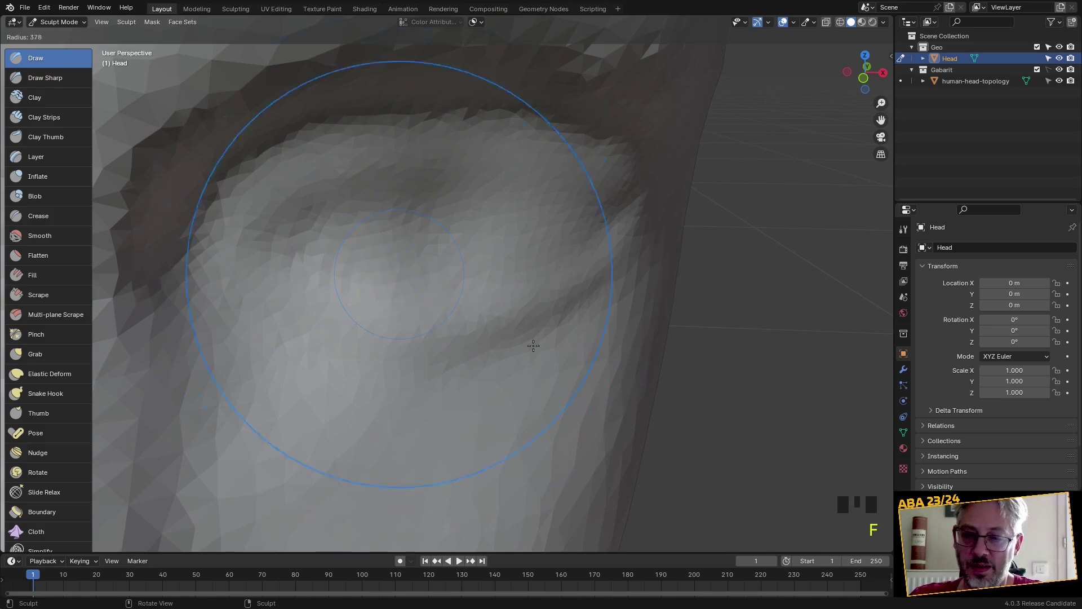
pyautogui.click(379, 265)
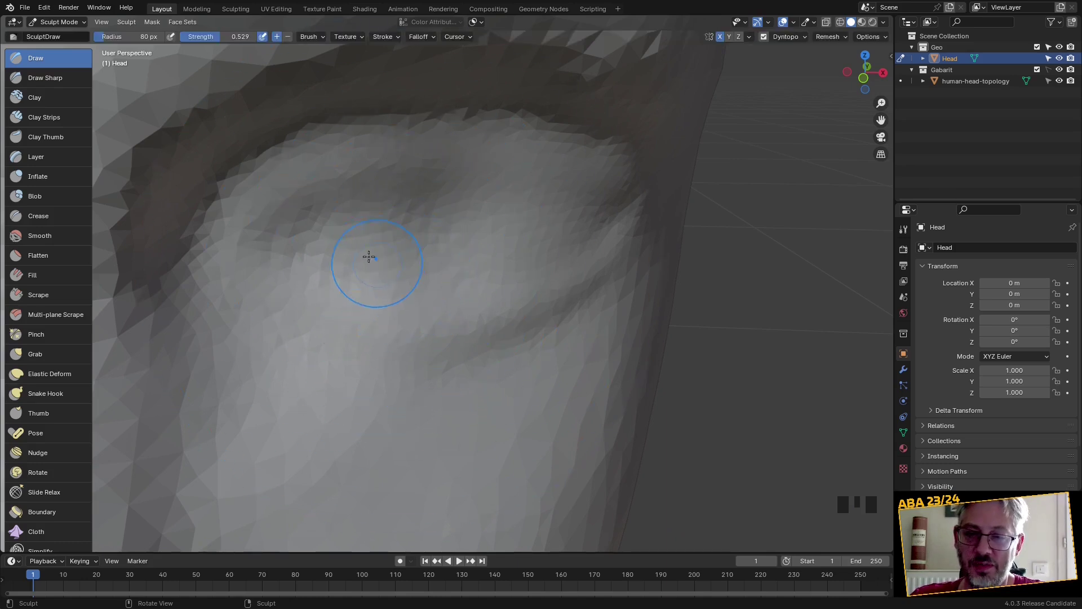
pyautogui.moveTo(285, 206)
pyautogui.mouseDown()
pyautogui.moveTo(428, 186)
pyautogui.moveTo(595, 216)
pyautogui.mouseUp()
pyautogui.moveTo(271, 216); pyautogui.dragTo(216, 269)
pyautogui.moveTo(281, 290)
pyautogui.mouseDown()
pyautogui.moveTo(271, 285)
pyautogui.moveTo(358, 314)
pyautogui.moveTo(447, 321)
pyautogui.moveTo(530, 309)
pyautogui.moveTo(588, 266)
pyautogui.mouseUp()
pyautogui.scroll(1, 306, 291)
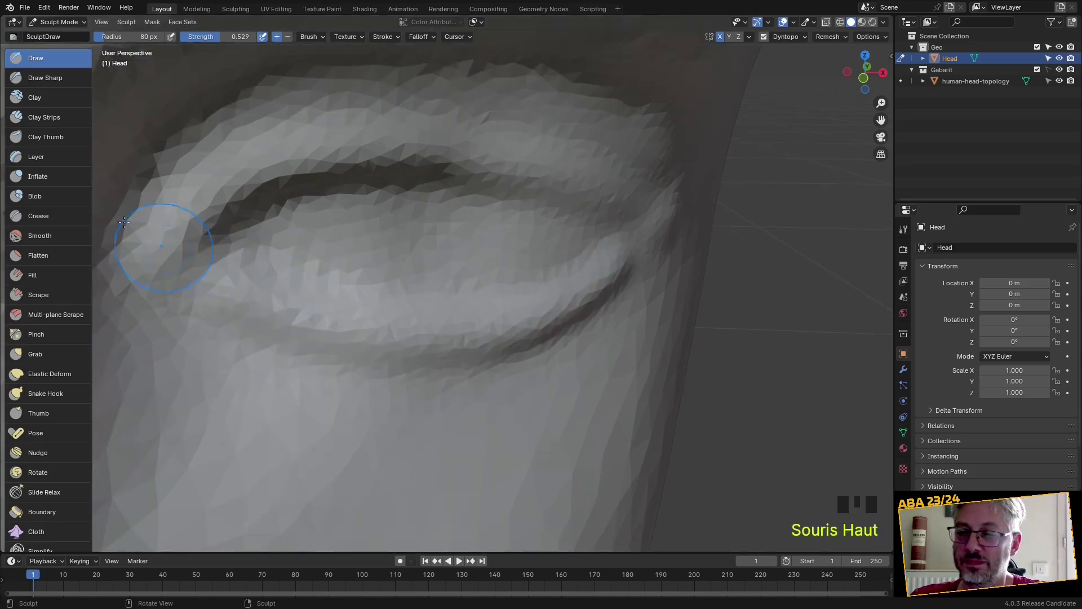
# Carve the inner edges of both eyelids with Draw Sharp and accentuate the upper lid rim with inverted strokes
pyautogui.click(52, 78)
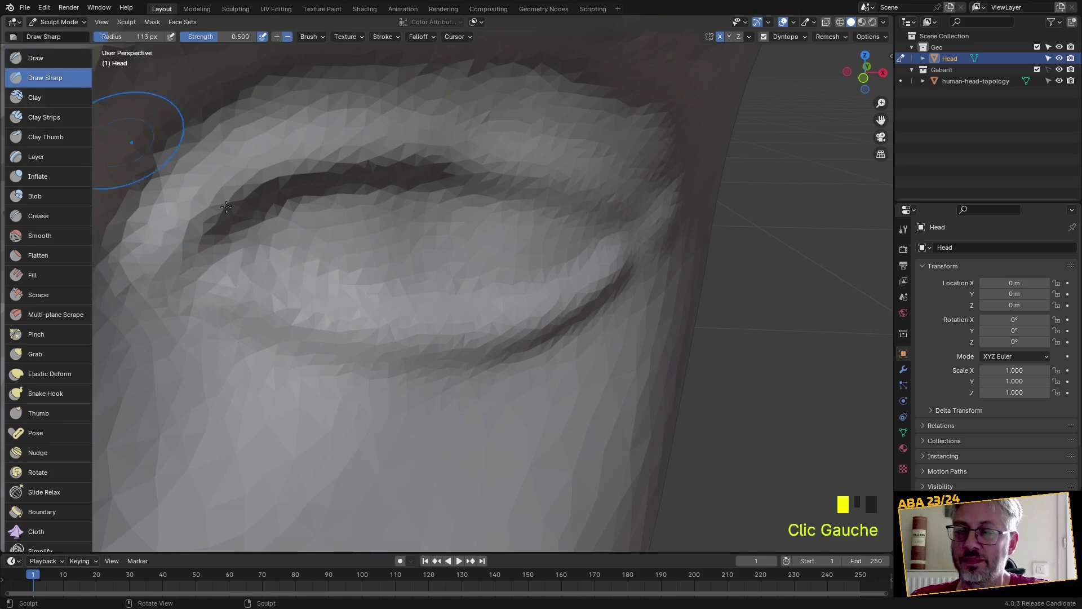
pyautogui.moveTo(226, 257)
pyautogui.mouseDown()
pyautogui.moveTo(199, 273)
pyautogui.moveTo(375, 296)
pyautogui.moveTo(539, 284)
pyautogui.mouseUp()
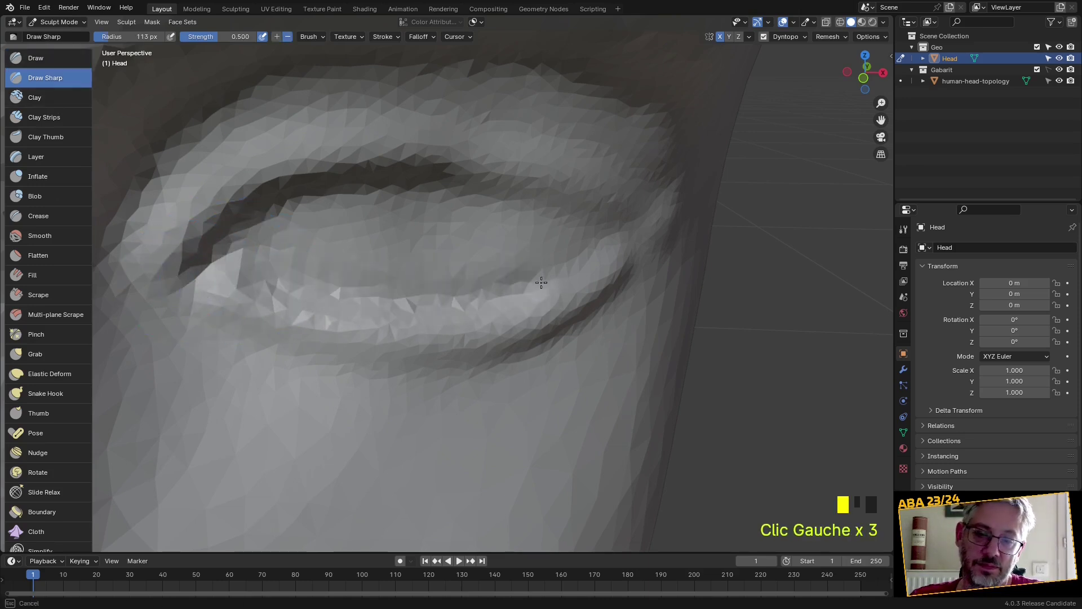
pyautogui.moveTo(472, 206)
pyautogui.mouseDown()
pyautogui.moveTo(524, 195)
pyautogui.moveTo(620, 223)
pyautogui.mouseUp()
pyautogui.moveTo(211, 197)
pyautogui.keyDown('ctrl'); pyautogui.mouseDown()
pyautogui.moveTo(203, 211)
pyautogui.moveTo(276, 175)
pyautogui.moveTo(361, 161)
pyautogui.moveTo(486, 170)
pyautogui.mouseUp(); pyautogui.keyUp('ctrl')
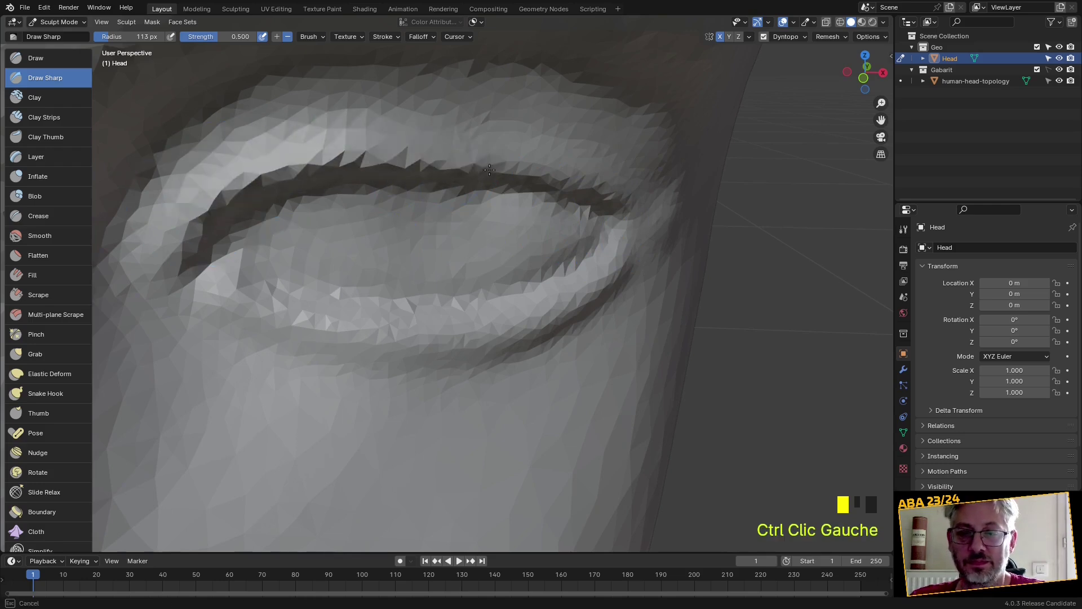
pyautogui.keyDown('ctrl'); pyautogui.moveTo(630, 202); pyautogui.dragTo(599, 198); pyautogui.keyUp('ctrl')
# Adjust the height of the upper eyelid with the Grab brush from the front and lightly smooth it
pyautogui.press('g')
pyautogui.moveTo(466, 200); pyautogui.dragTo(461, 169)
pyautogui.moveTo(462, 169)
pyautogui.mouseDown(button='middle')
pyautogui.moveTo(404, 205)
pyautogui.moveTo(447, 230)
pyautogui.mouseUp(button='middle')
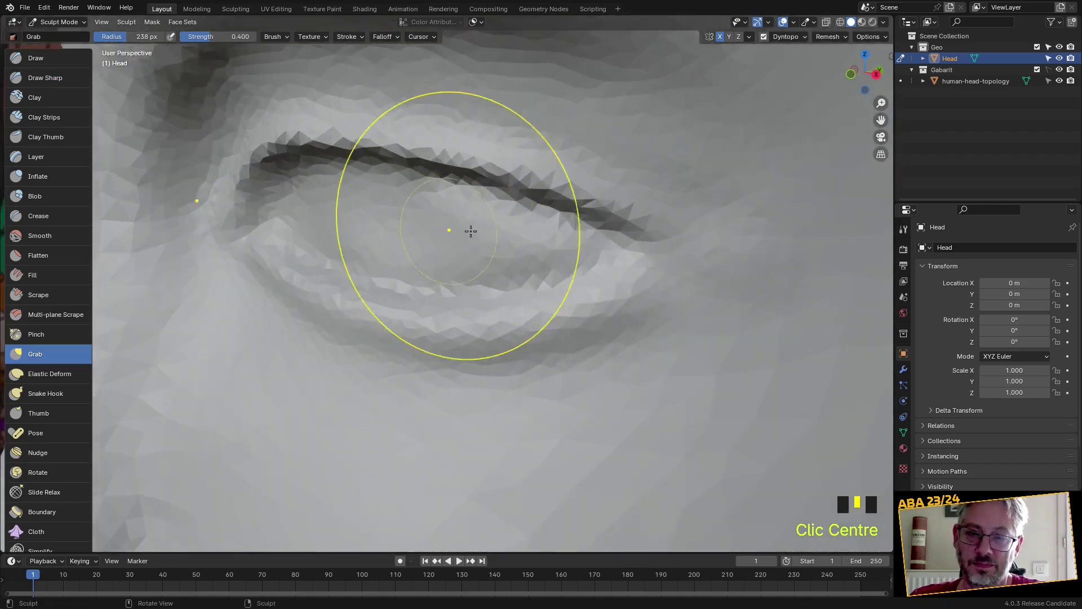
pyautogui.scroll(-8, 473, 272)
pyautogui.moveTo(473, 273); pyautogui.dragTo(556, 261, button='middle')
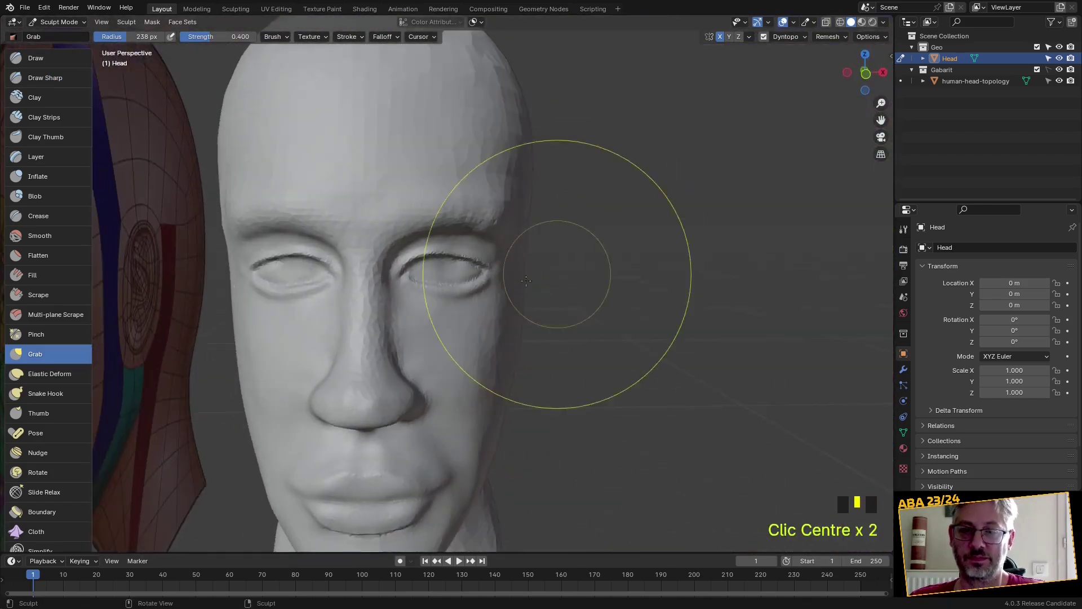
pyautogui.scroll(5, 496, 285)
pyautogui.moveTo(495, 285)
pyautogui.mouseDown(button='middle')
pyautogui.moveTo(466, 303)
pyautogui.moveTo(472, 309)
pyautogui.mouseUp(button='middle')
pyautogui.keyDown('shift'); pyautogui.click(467, 200); pyautogui.keyUp('shift')
pyautogui.moveTo(466, 201)
pyautogui.mouseDown()
pyautogui.moveTo(503, 221)
pyautogui.moveTo(483, 225)
pyautogui.moveTo(485, 254)
pyautogui.mouseUp()
# Shape the upper eyelid around the eyeball with Grab from the side and three-quarter angles, and smooth the eyeball surface
pyautogui.moveTo(485, 254)
pyautogui.mouseDown(button='middle')
pyautogui.moveTo(362, 307)
pyautogui.moveTo(375, 265)
pyautogui.mouseUp(button='middle')
pyautogui.scroll(2, 410, 255)
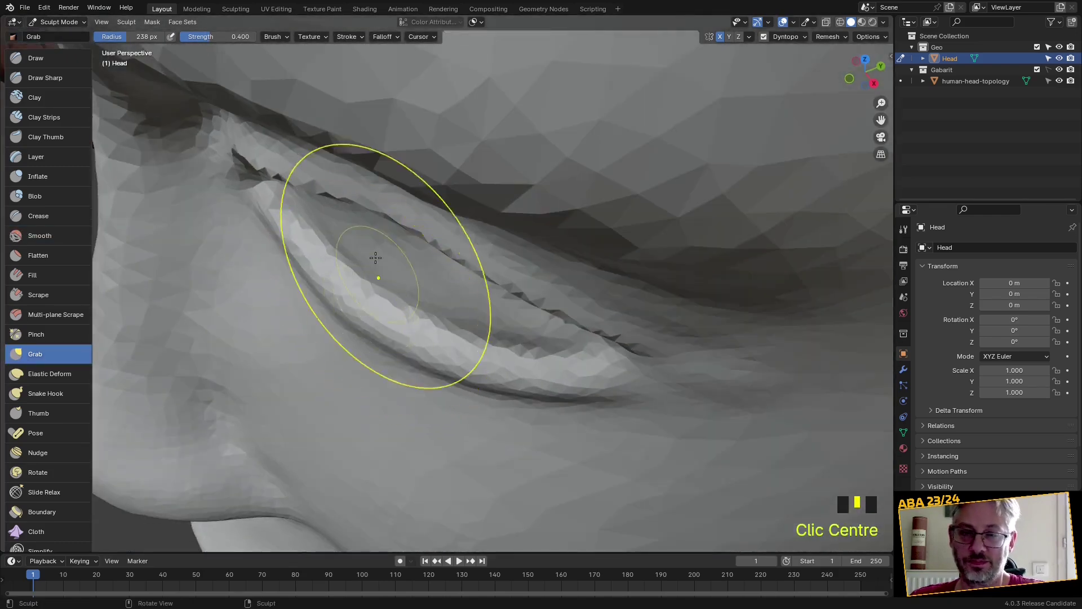
pyautogui.moveTo(389, 211); pyautogui.dragTo(373, 236)
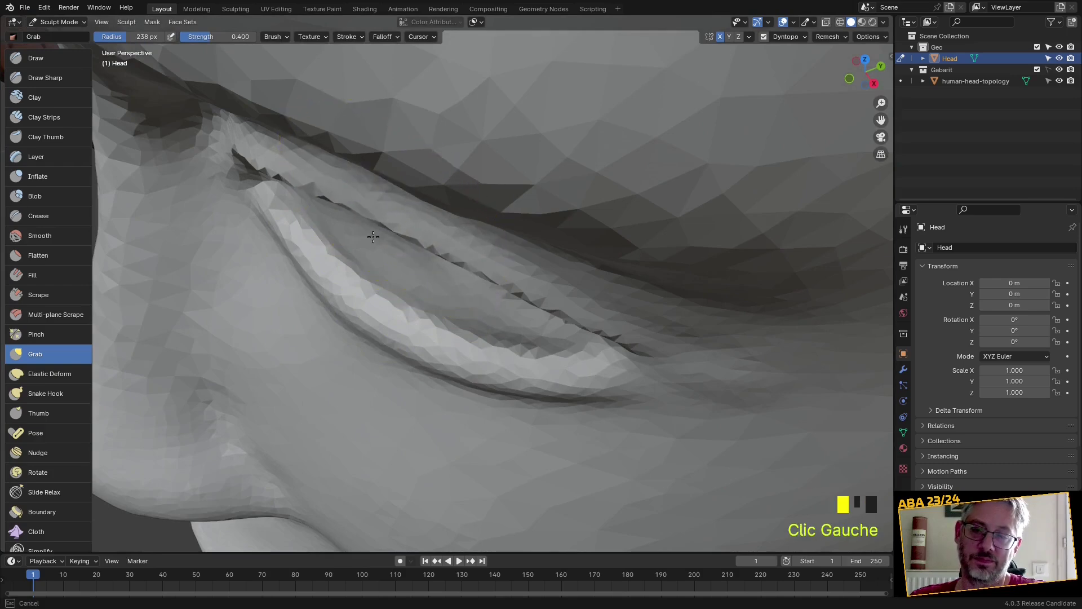
pyautogui.moveTo(527, 286); pyautogui.dragTo(544, 175, button='middle')
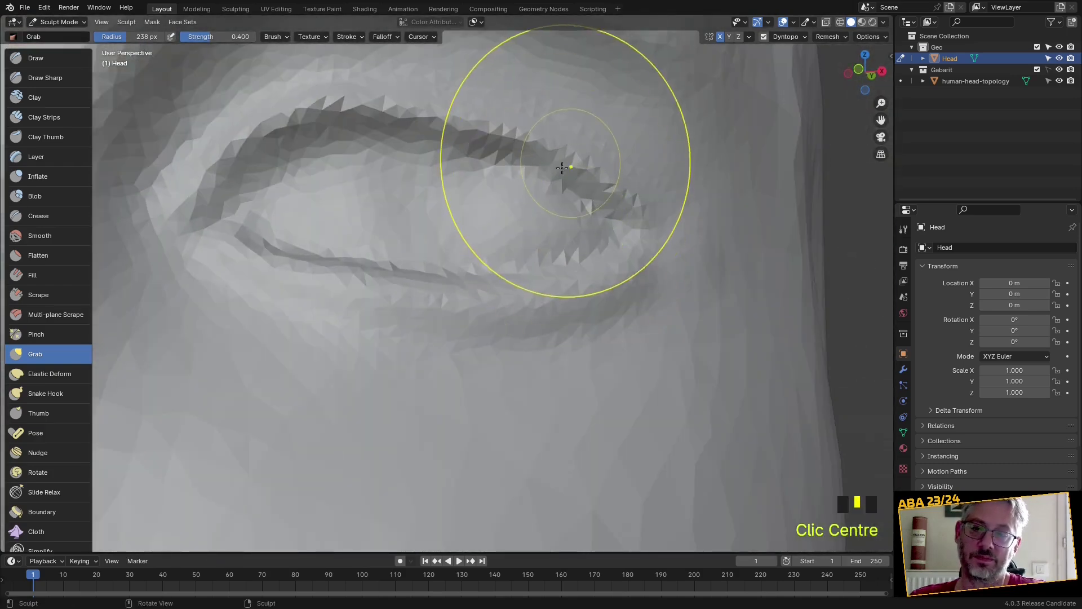
pyautogui.keyDown('shift'); pyautogui.moveTo(375, 194); pyautogui.dragTo(459, 213); pyautogui.keyUp('shift')
pyautogui.moveTo(389, 149)
pyautogui.mouseDown()
pyautogui.moveTo(519, 173)
pyautogui.moveTo(435, 109)
pyautogui.mouseUp()
pyautogui.moveTo(195, 177); pyautogui.dragTo(116, 124)
# Set up the Draw brush for the eyeball with a 167 px radius and 0.312 strength, undoing the first trial stroke
pyautogui.click(36, 58)
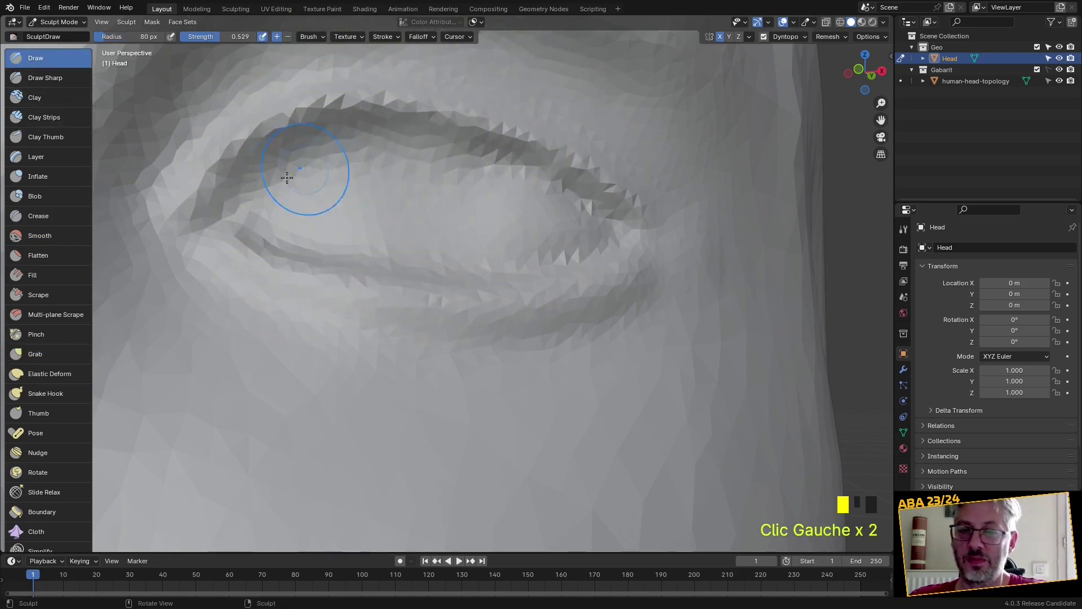
pyautogui.moveTo(295, 194)
pyautogui.mouseDown()
pyautogui.moveTo(374, 181)
pyautogui.moveTo(460, 195)
pyautogui.moveTo(535, 225)
pyautogui.mouseUp()
pyautogui.hotkey('ctrl', 'z')
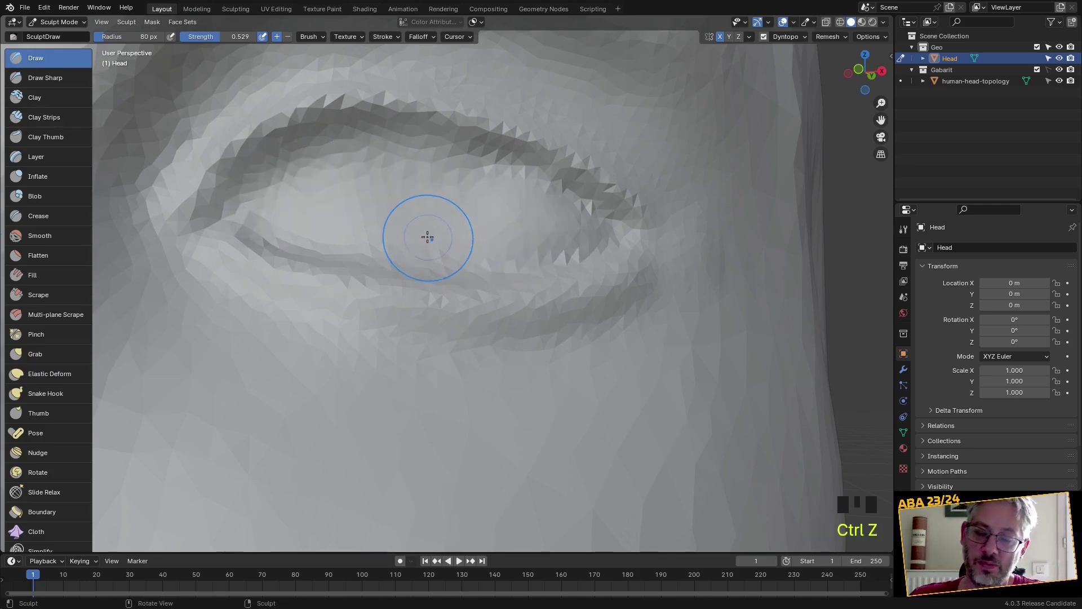
pyautogui.press('f')
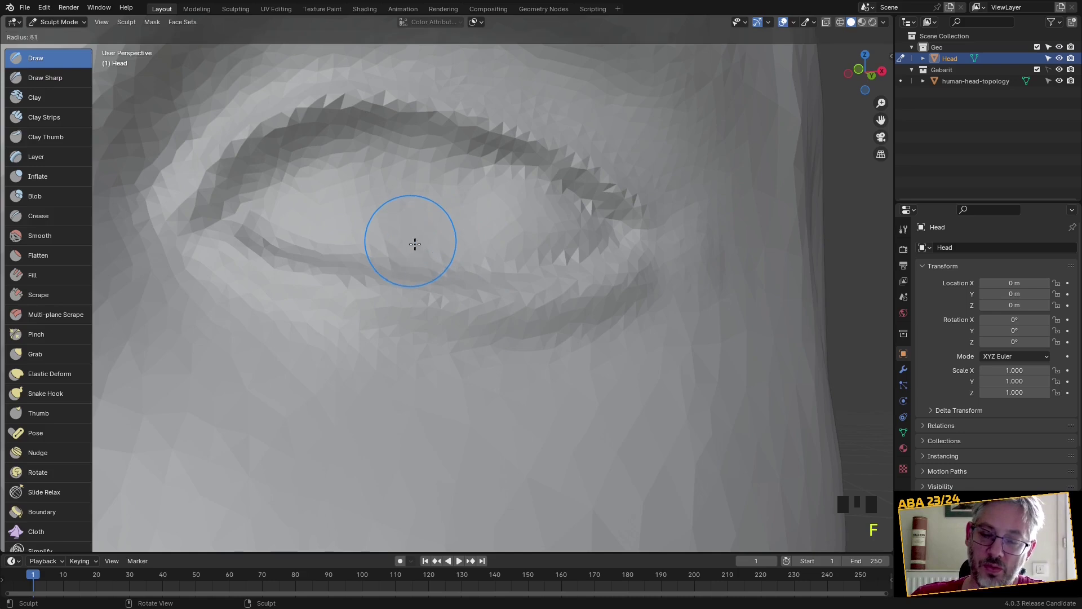
pyautogui.click(361, 191)
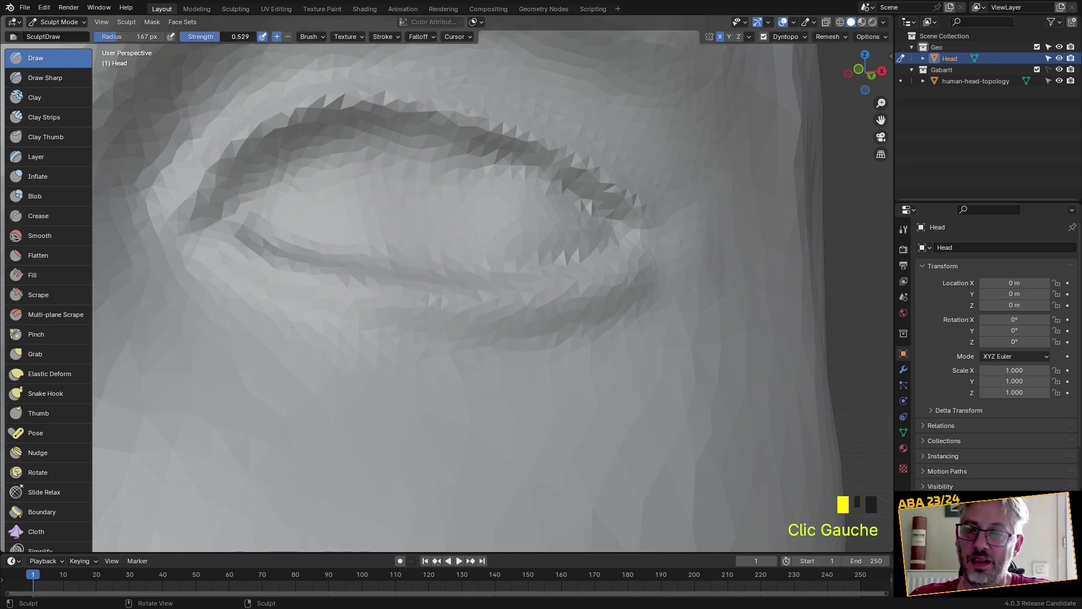
pyautogui.click(361, 215)
pyautogui.click(452, 236)
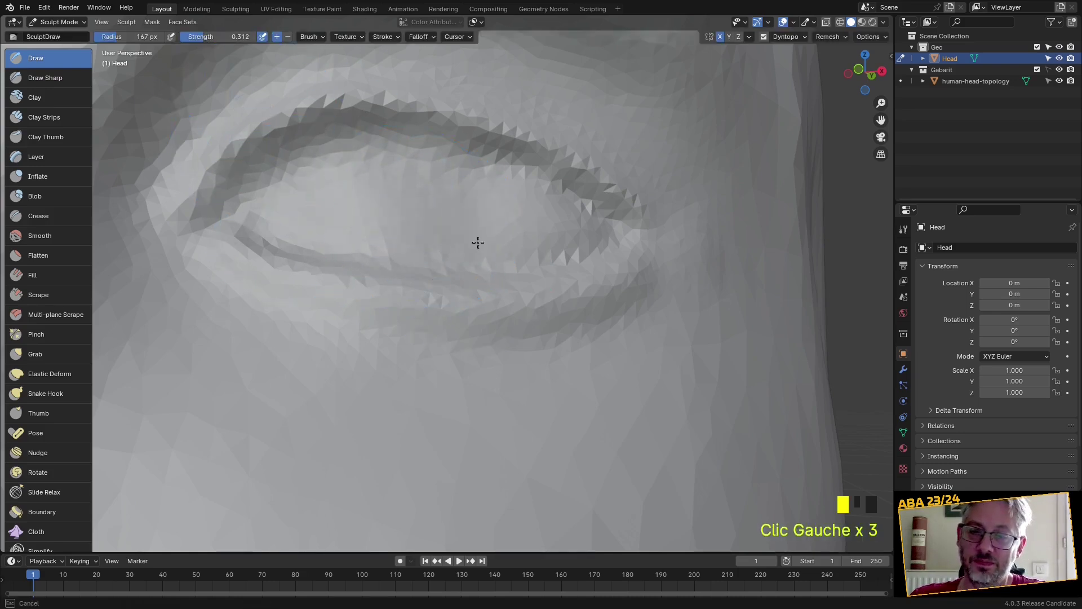
# Undo the broad trial stroke and add volume to the eyeball between the lids with short Draw strokes
pyautogui.moveTo(505, 192); pyautogui.dragTo(313, 172)
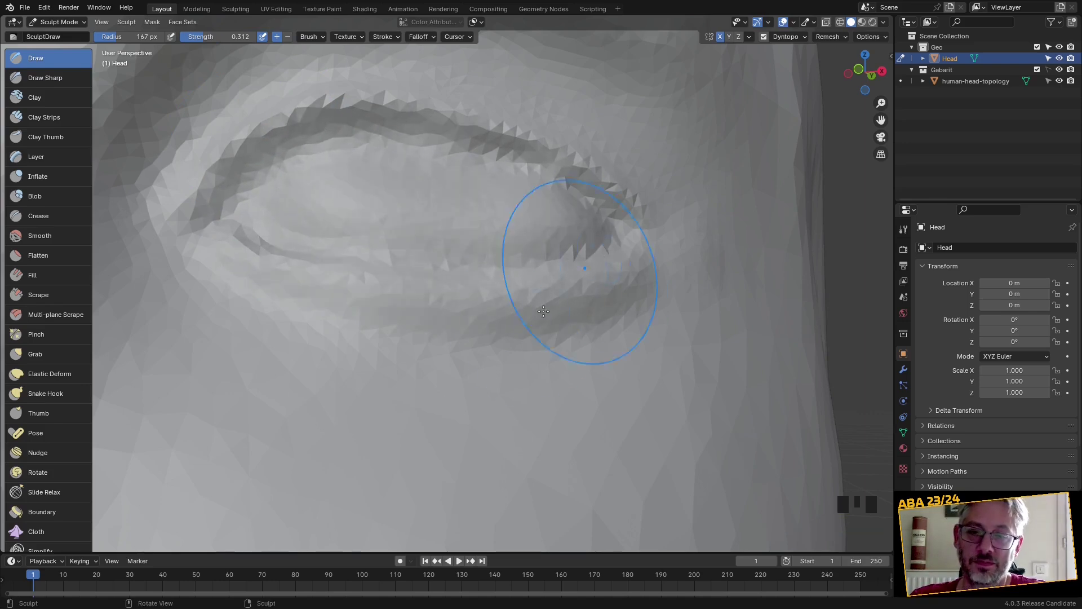
pyautogui.hotkey('ctrl', 'z')
pyautogui.click(381, 198)
pyautogui.click(399, 211)
pyautogui.click(377, 207)
pyautogui.click(324, 199)
pyautogui.click(266, 212)
# Smooth the eyeball surface from the inner to the outer corner of the eye
pyautogui.keyDown('shift'); pyautogui.click(366, 206); pyautogui.keyUp('shift')
pyautogui.keyDown('shift'); pyautogui.click(386, 213); pyautogui.keyUp('shift')
pyautogui.keyDown('shift'); pyautogui.click(406, 220); pyautogui.keyUp('shift')
pyautogui.keyDown('shift'); pyautogui.click(468, 226); pyautogui.keyUp('shift')
pyautogui.keyDown('shift'); pyautogui.click(534, 229); pyautogui.keyUp('shift')
pyautogui.keyDown('shift'); pyautogui.click(491, 220); pyautogui.keyUp('shift')
pyautogui.keyDown('shift'); pyautogui.click(440, 208); pyautogui.keyUp('shift')
pyautogui.keyDown('shift'); pyautogui.click(396, 199); pyautogui.keyUp('shift')
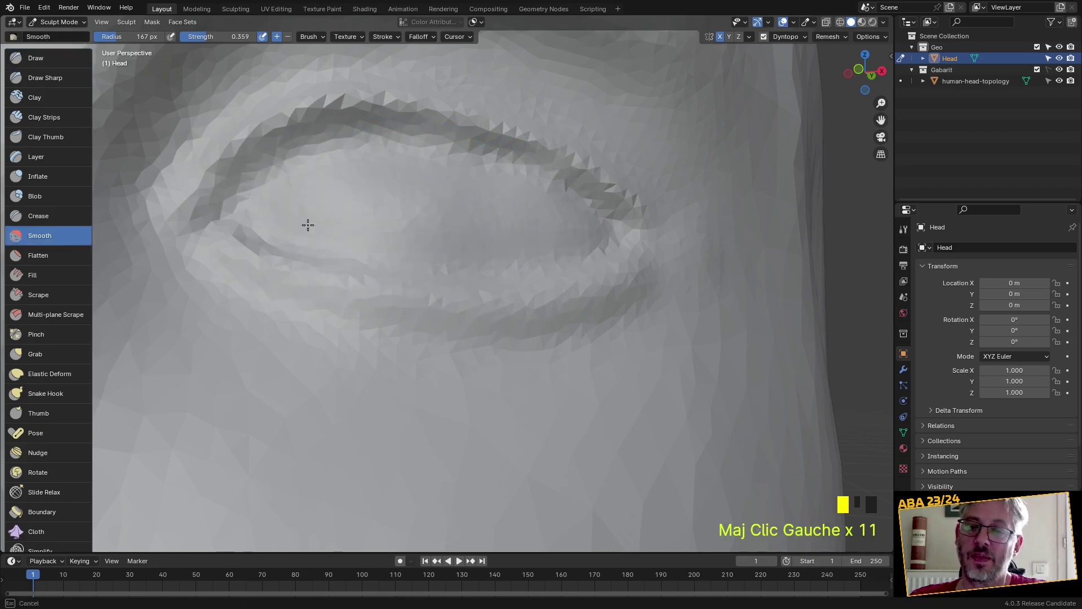
# Overlay the sculpted eye on the reference in front orthographic view with X-ray enabled
pyautogui.scroll(-4, 308, 225)
pyautogui.moveTo(483, 302)
pyautogui.mouseDown(button='middle')
pyautogui.moveTo(418, 364)
pyautogui.moveTo(502, 398)
pyautogui.moveTo(515, 337)
pyautogui.mouseUp(button='middle')
pyautogui.press('KP_1')
pyautogui.scroll(-5, 497, 367)
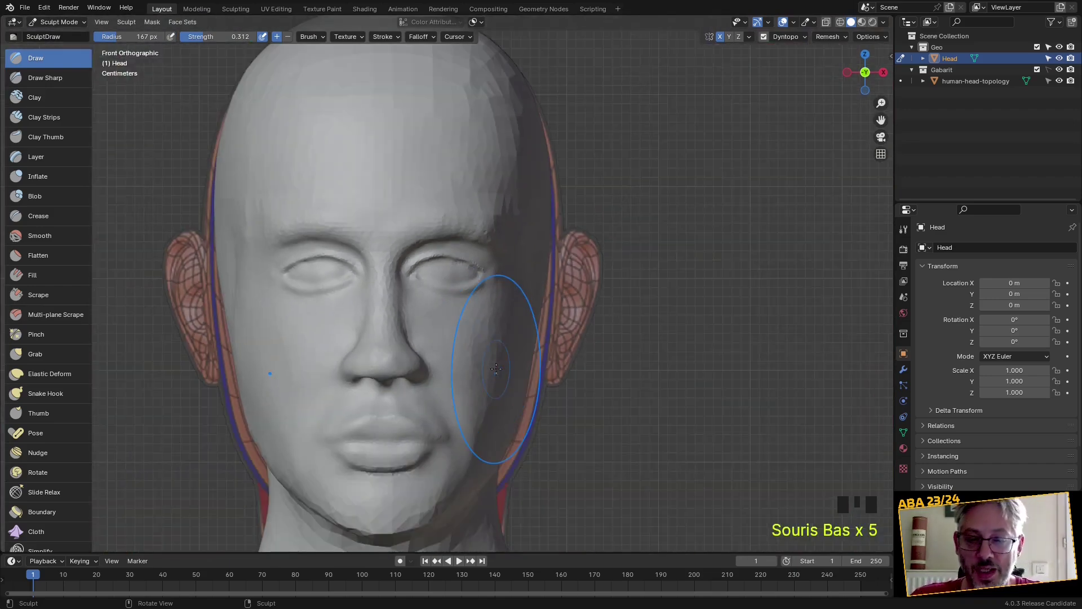
pyautogui.click(826, 23)
pyautogui.scroll(5, 539, 299)
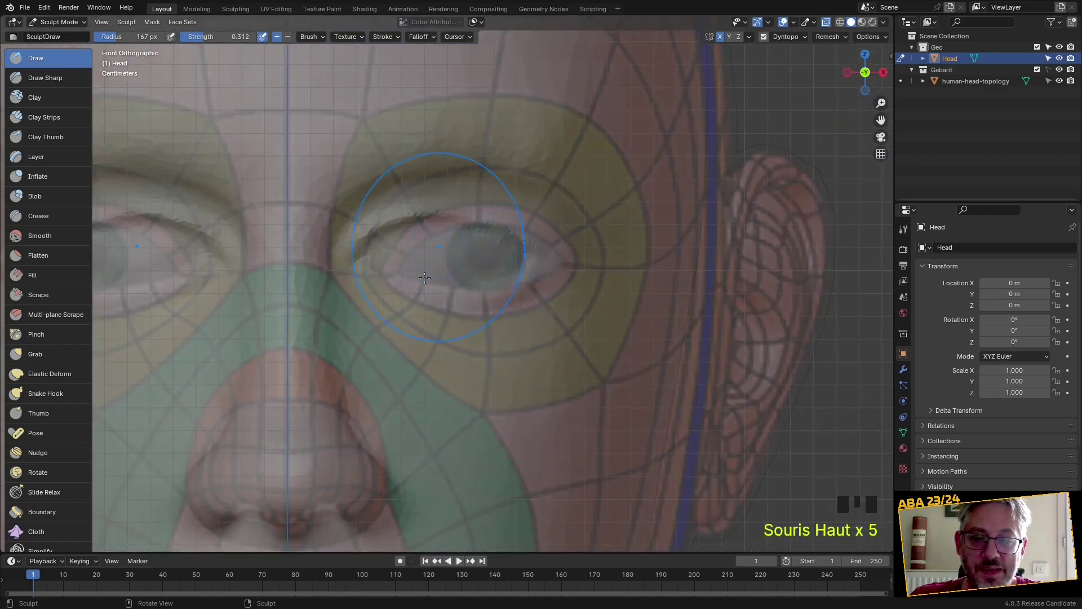
# Match the eye corners and lids to the reference eye outline with the Grab brush, and turn off X-ray
pyautogui.press('g')
pyautogui.moveTo(447, 253)
pyautogui.mouseDown()
pyautogui.moveTo(506, 264)
pyautogui.moveTo(500, 272)
pyautogui.mouseUp()
pyautogui.moveTo(582, 261); pyautogui.dragTo(623, 262)
pyautogui.moveTo(582, 279); pyautogui.dragTo(603, 280)
pyautogui.moveTo(369, 261); pyautogui.dragTo(434, 264)
pyautogui.moveTo(434, 264); pyautogui.dragTo(529, 220)
pyautogui.moveTo(560, 266); pyautogui.dragTo(582, 259)
pyautogui.moveTo(536, 287); pyautogui.dragTo(434, 295)
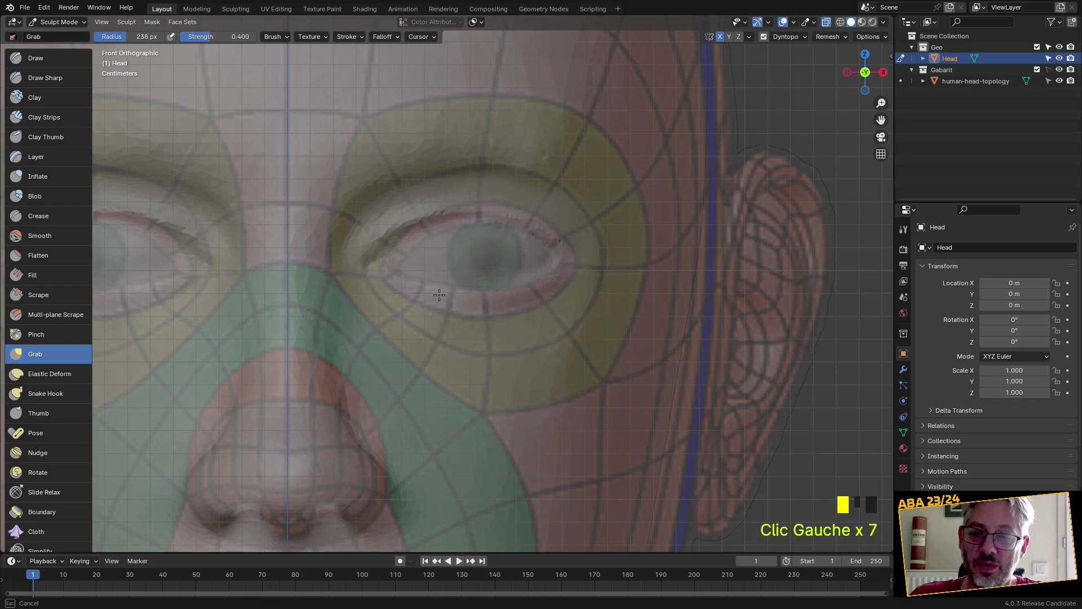
pyautogui.click(828, 23)
# Undo the first inverted Draw stroke beside the outer eye corner and disable Dyntopo to sculpt the temple without remeshing
pyautogui.scroll(-3, 553, 317)
pyautogui.moveTo(553, 316); pyautogui.dragTo(531, 335, button='middle')
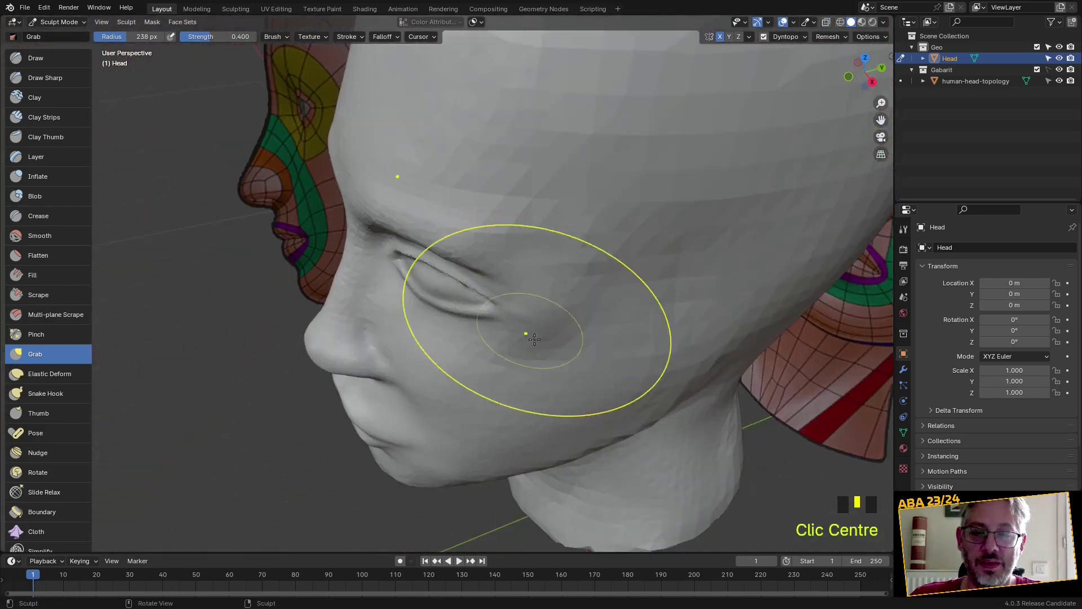
pyautogui.scroll(1, 542, 337)
pyautogui.scroll(1, 350, 181)
pyautogui.click(35, 58)
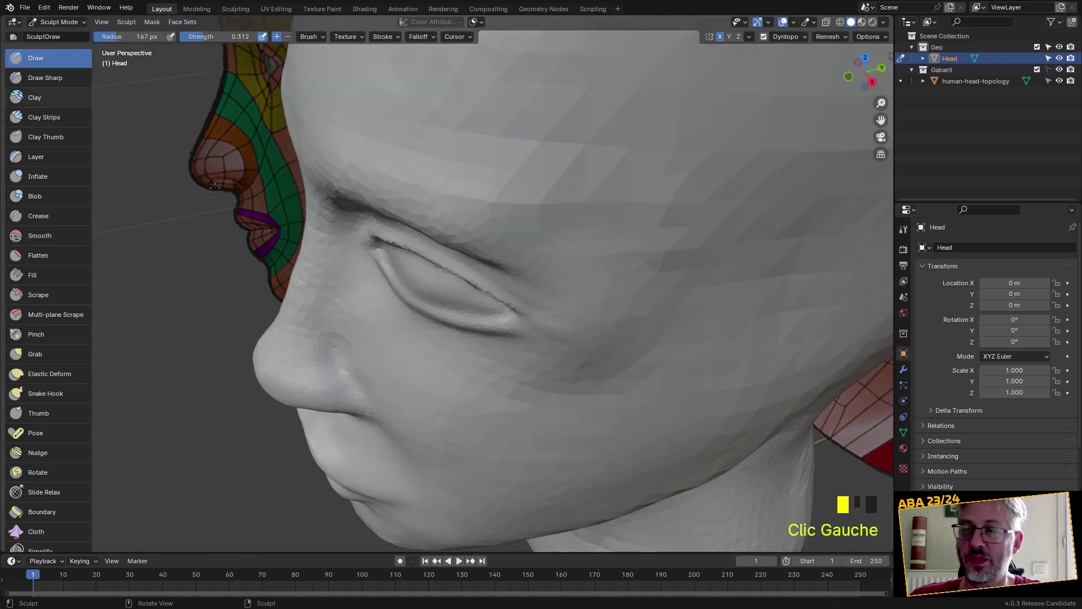
pyautogui.scroll(-2, 614, 359)
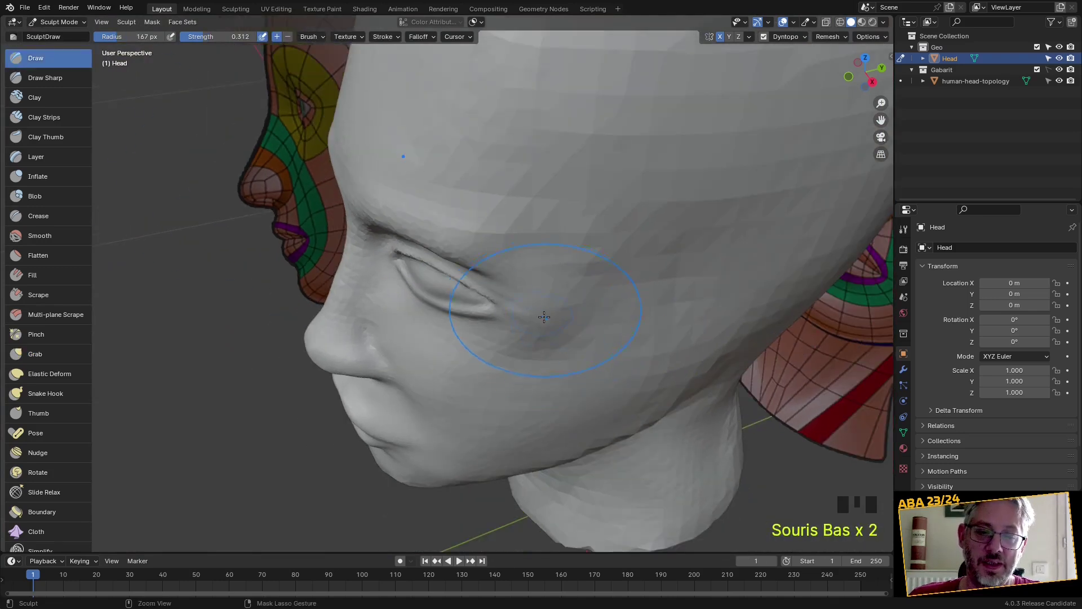
pyautogui.keyDown('ctrl'); pyautogui.moveTo(543, 314); pyautogui.dragTo(552, 327); pyautogui.keyUp('ctrl')
pyautogui.hotkey('ctrl', 'z')
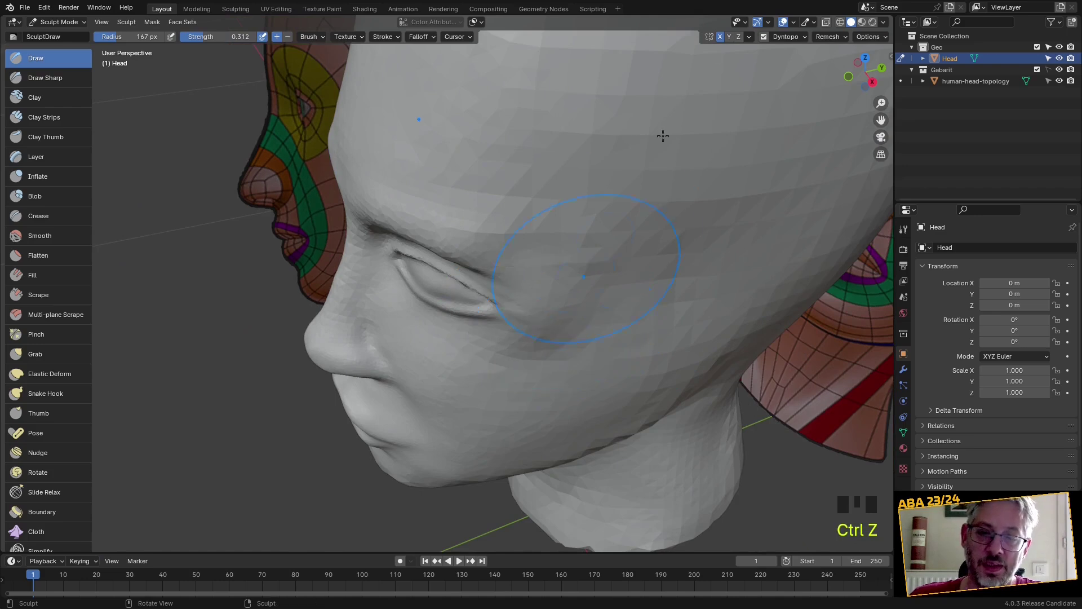
pyautogui.click(765, 37)
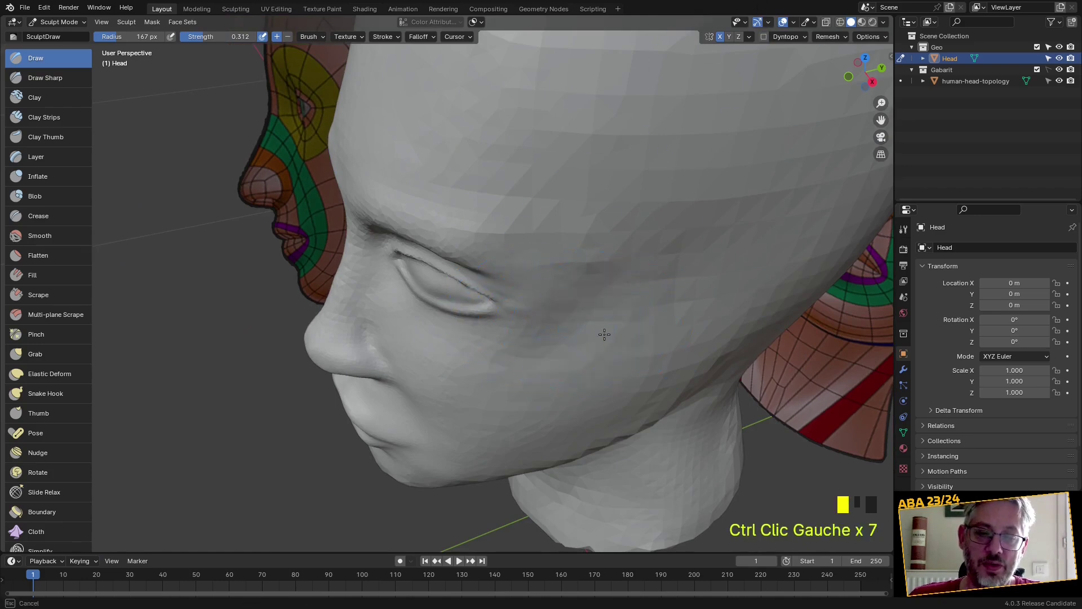
# Smooth the temple, forehead and side of the skull with long strokes
pyautogui.keyDown('shift'); pyautogui.moveTo(600, 209); pyautogui.dragTo(626, 293); pyautogui.keyUp('shift')
pyautogui.moveTo(626, 294)
pyautogui.keyDown('shift'); pyautogui.mouseDown()
pyautogui.moveTo(644, 382)
pyautogui.moveTo(636, 261)
pyautogui.moveTo(569, 220)
pyautogui.mouseUp(); pyautogui.keyUp('shift')
pyautogui.keyDown('shift'); pyautogui.moveTo(569, 220); pyautogui.dragTo(511, 177); pyautogui.keyUp('shift')
pyautogui.scroll(-3, 519, 188)
pyautogui.moveTo(519, 188); pyautogui.dragTo(563, 186, button='middle')
pyautogui.keyDown('shift'); pyautogui.moveTo(524, 147); pyautogui.dragTo(486, 113); pyautogui.keyUp('shift')
pyautogui.moveTo(485, 114); pyautogui.dragTo(587, 174, button='middle')
pyautogui.keyDown('shift'); pyautogui.moveTo(587, 174); pyautogui.dragTo(679, 237); pyautogui.keyUp('shift')
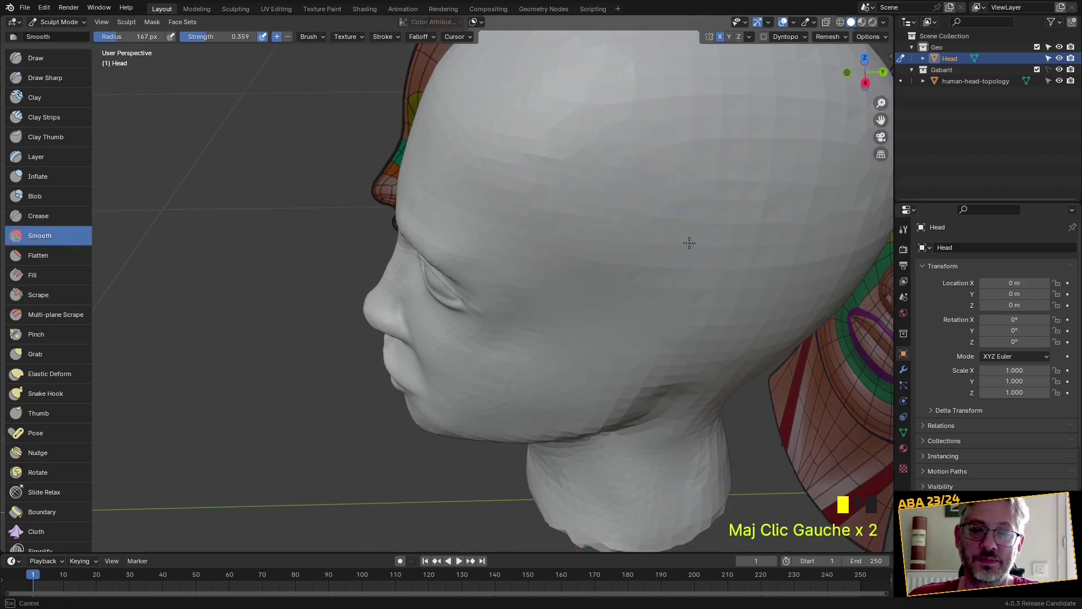
pyautogui.moveTo(713, 317); pyautogui.dragTo(648, 242, button='middle')
pyautogui.moveTo(647, 242)
pyautogui.keyDown('shift'); pyautogui.mouseDown()
pyautogui.moveTo(592, 387)
pyautogui.moveTo(484, 502)
pyautogui.mouseUp(); pyautogui.keyUp('shift')
# Smooth the underside of the chin and the front of the neck
pyautogui.moveTo(483, 502)
pyautogui.mouseDown(button='middle')
pyautogui.moveTo(644, 510)
pyautogui.moveTo(536, 476)
pyautogui.moveTo(532, 404)
pyautogui.moveTo(556, 181)
pyautogui.moveTo(611, 319)
pyautogui.moveTo(386, 336)
pyautogui.mouseUp(button='middle')
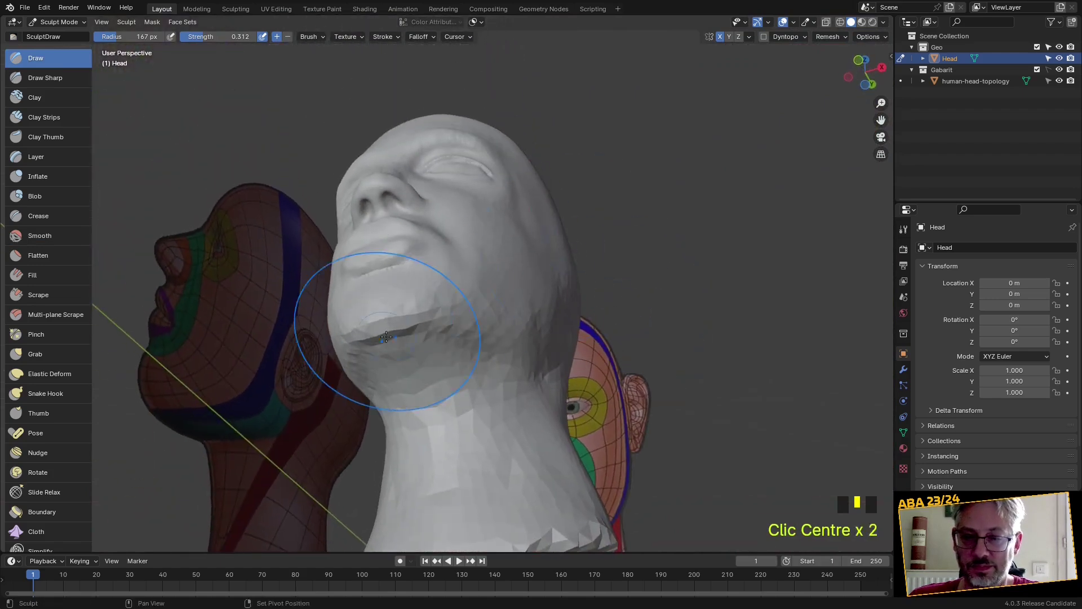
pyautogui.keyDown('shift'); pyautogui.click(432, 333); pyautogui.keyUp('shift')
pyautogui.keyDown('shift'); pyautogui.click(424, 350); pyautogui.keyUp('shift')
pyautogui.keyDown('shift'); pyautogui.click(420, 361); pyautogui.keyUp('shift')
pyautogui.keyDown('shift'); pyautogui.click(416, 370); pyautogui.keyUp('shift')
pyautogui.keyDown('shift'); pyautogui.click(459, 493); pyautogui.keyUp('shift')
# Smooth the side and lower edge of the neck up to the area behind the jaw
pyautogui.moveTo(459, 494)
pyautogui.mouseDown(button='middle')
pyautogui.moveTo(489, 511)
pyautogui.moveTo(600, 423)
pyautogui.mouseUp(button='middle')
pyautogui.keyDown('shift'); pyautogui.click(599, 423); pyautogui.keyUp('shift')
pyautogui.keyDown('shift'); pyautogui.click(621, 406); pyautogui.keyUp('shift')
pyautogui.keyDown('shift'); pyautogui.click(581, 428); pyautogui.keyUp('shift')
pyautogui.keyDown('shift'); pyautogui.click(542, 447); pyautogui.keyUp('shift')
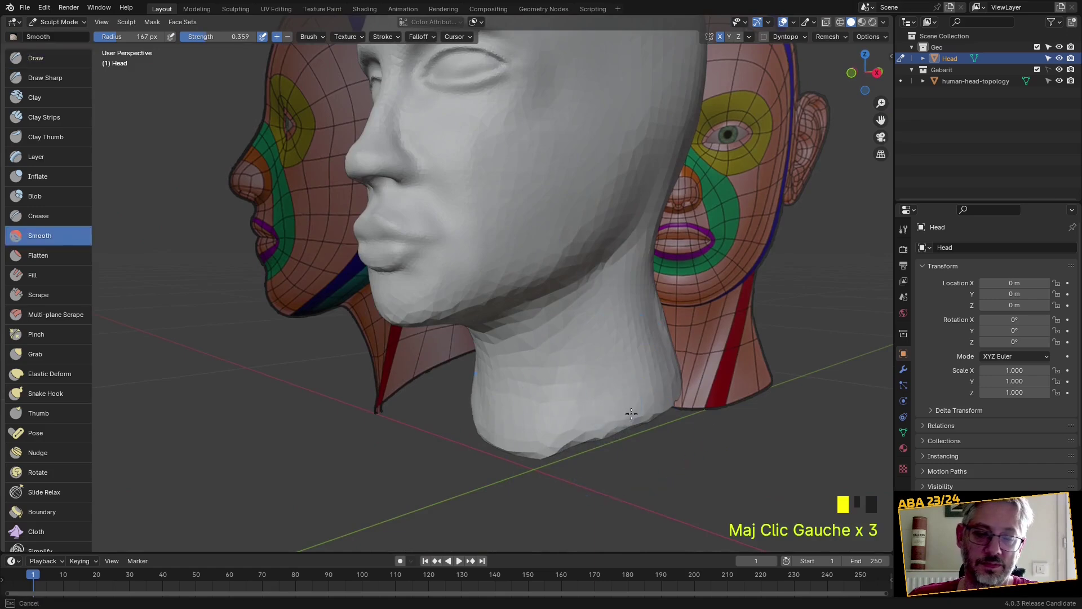
pyautogui.keyDown('shift'); pyautogui.click(542, 447); pyautogui.keyUp('shift')
pyautogui.moveTo(541, 446); pyautogui.dragTo(507, 441, button='middle')
pyautogui.scroll(-2, 507, 440)
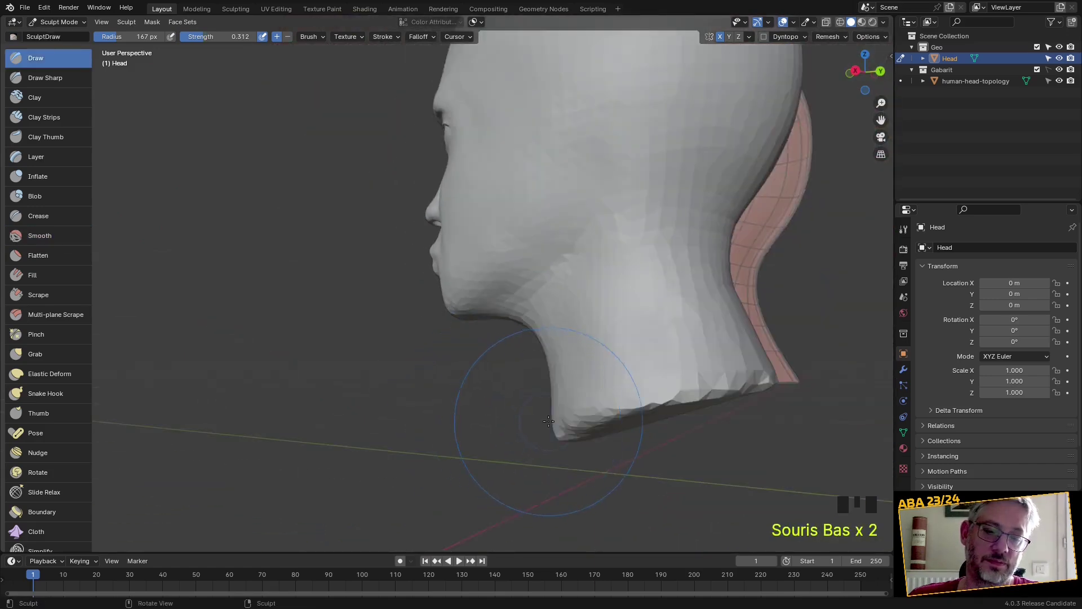
pyautogui.keyDown('shift'); pyautogui.click(640, 360); pyautogui.keyUp('shift')
pyautogui.keyDown('shift'); pyautogui.click(699, 248); pyautogui.keyUp('shift')
# Smooth the back of the head from the nape up to the crown
pyautogui.moveTo(699, 248); pyautogui.dragTo(471, 241, button='middle')
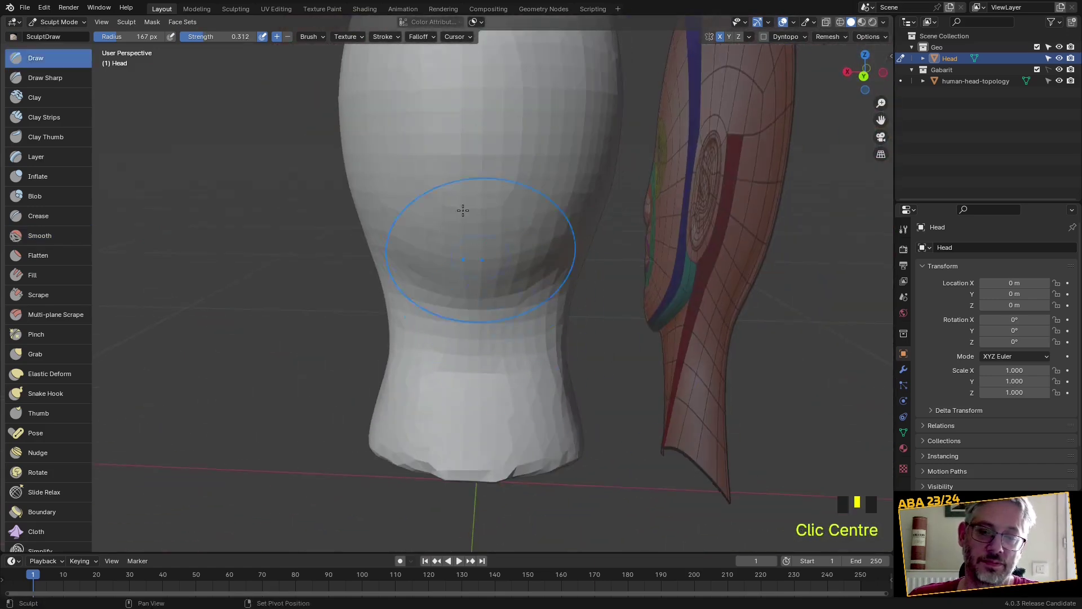
pyautogui.keyDown('shift'); pyautogui.click(472, 242); pyautogui.keyUp('shift')
pyautogui.keyDown('shift'); pyautogui.click(474, 142); pyautogui.keyUp('shift')
pyautogui.keyDown('shift'); pyautogui.click(473, 142); pyautogui.keyUp('shift')
pyautogui.moveTo(486, 53)
pyautogui.mouseDown(button='middle')
pyautogui.moveTo(481, 257)
pyautogui.moveTo(592, 236)
pyautogui.moveTo(664, 205)
pyautogui.moveTo(483, 282)
pyautogui.moveTo(395, 254)
pyautogui.moveTo(428, 372)
pyautogui.moveTo(360, 357)
pyautogui.mouseUp(button='middle')
pyautogui.keyDown('shift'); pyautogui.click(665, 282); pyautogui.keyUp('shift')
pyautogui.keyDown('shift'); pyautogui.click(615, 179); pyautogui.keyUp('shift')
# In front view, pull the jaw, cheeks and temples outward with the Grab brush to match the reference head's outline
pyautogui.scroll(4, 362, 243)
pyautogui.moveTo(321, 206); pyautogui.dragTo(379, 265, button='middle')
pyautogui.scroll(-3, 399, 231)
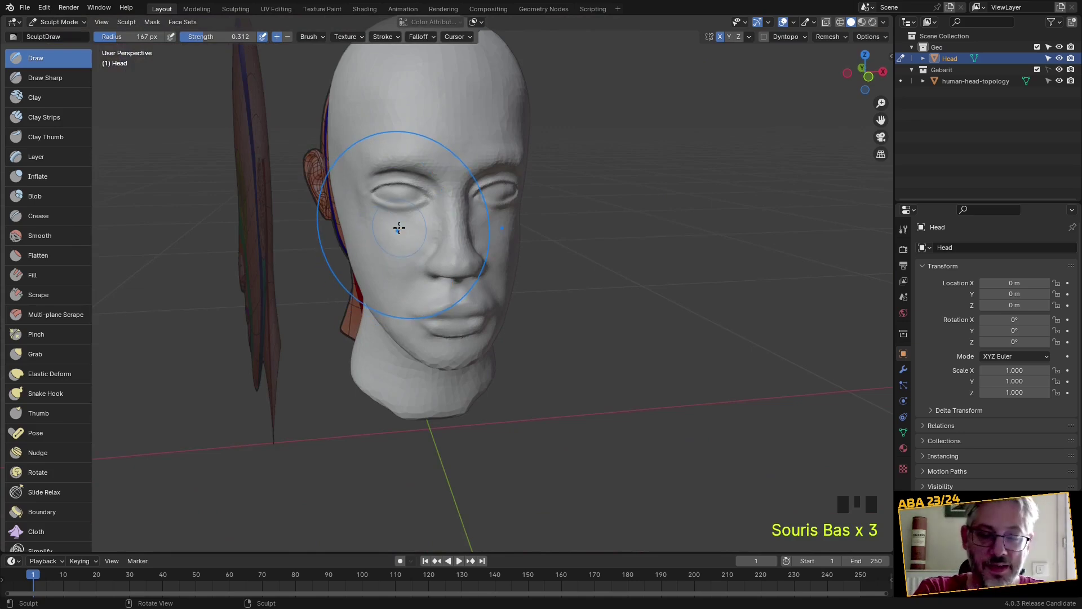
pyautogui.press('KP_1')
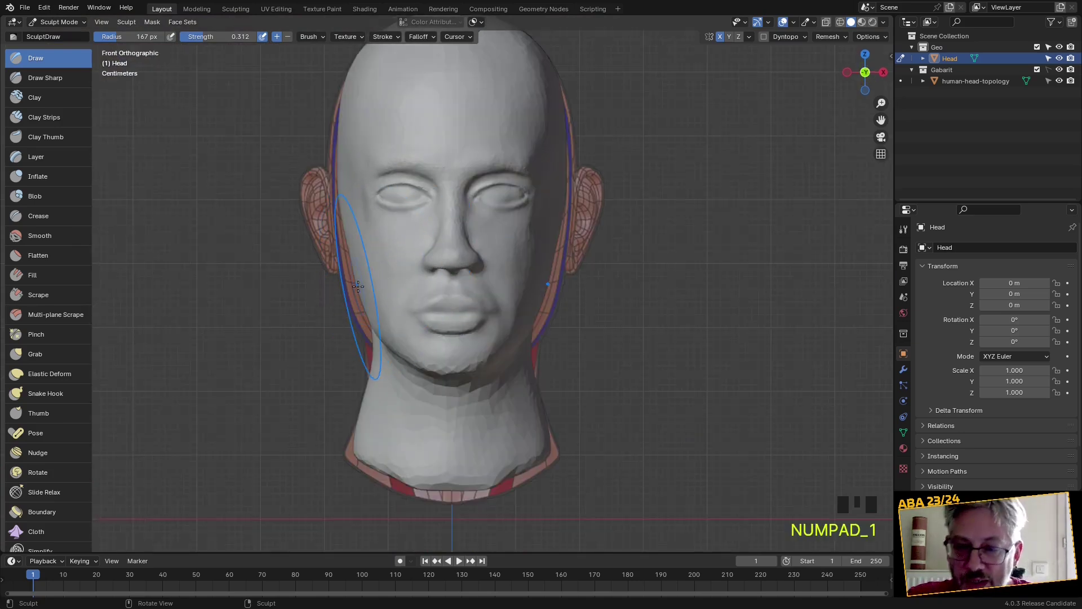
pyautogui.press('g')
pyautogui.moveTo(358, 288); pyautogui.dragTo(348, 296)
pyautogui.moveTo(441, 327); pyautogui.dragTo(442, 336)
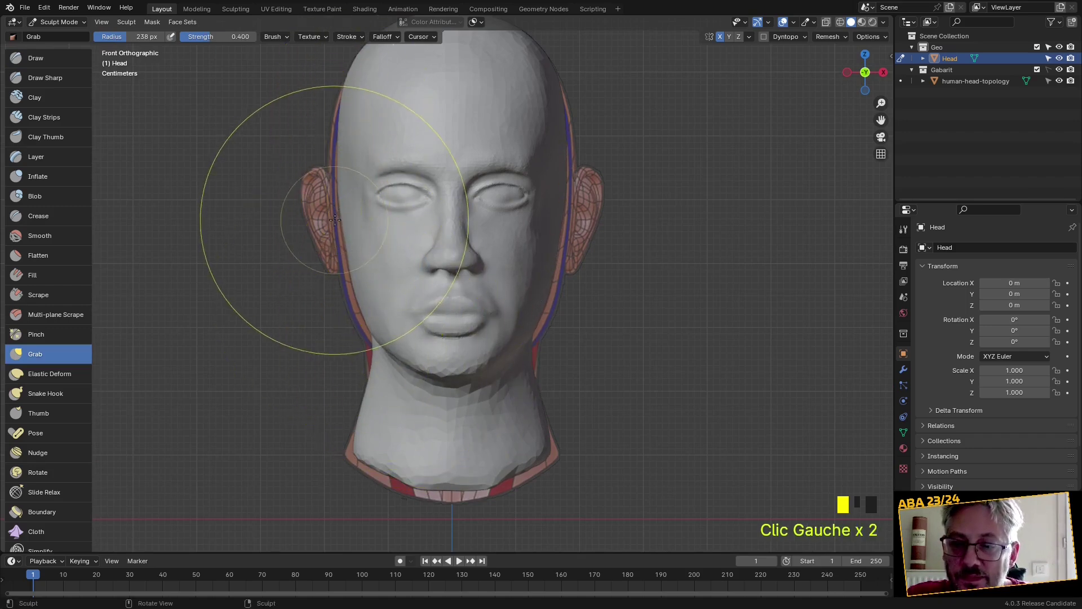
pyautogui.moveTo(341, 218); pyautogui.dragTo(342, 220)
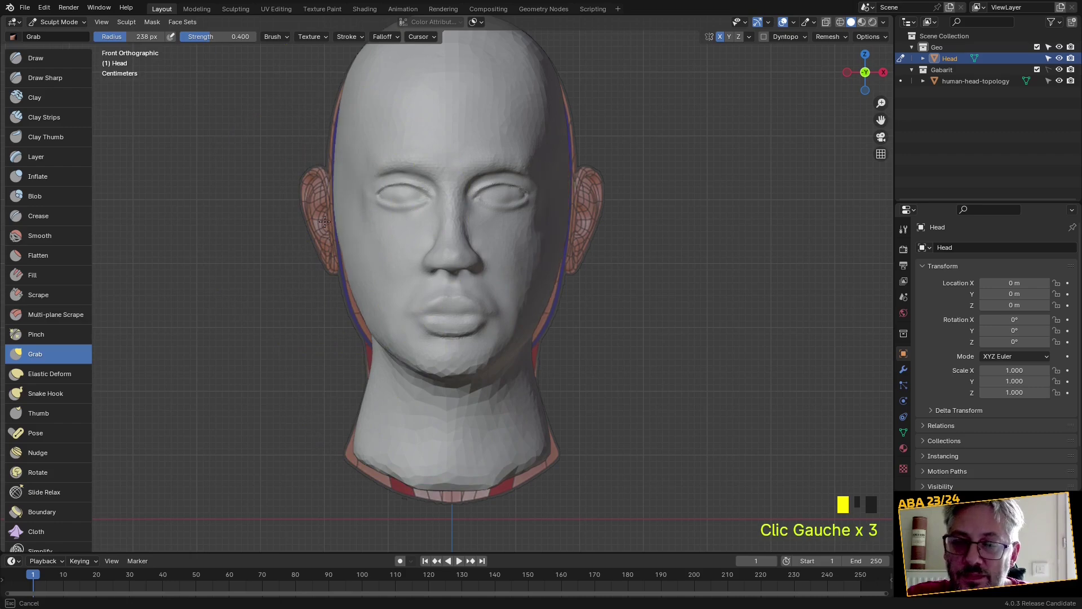
pyautogui.moveTo(337, 141); pyautogui.dragTo(328, 135)
pyautogui.moveTo(365, 321); pyautogui.dragTo(344, 339)
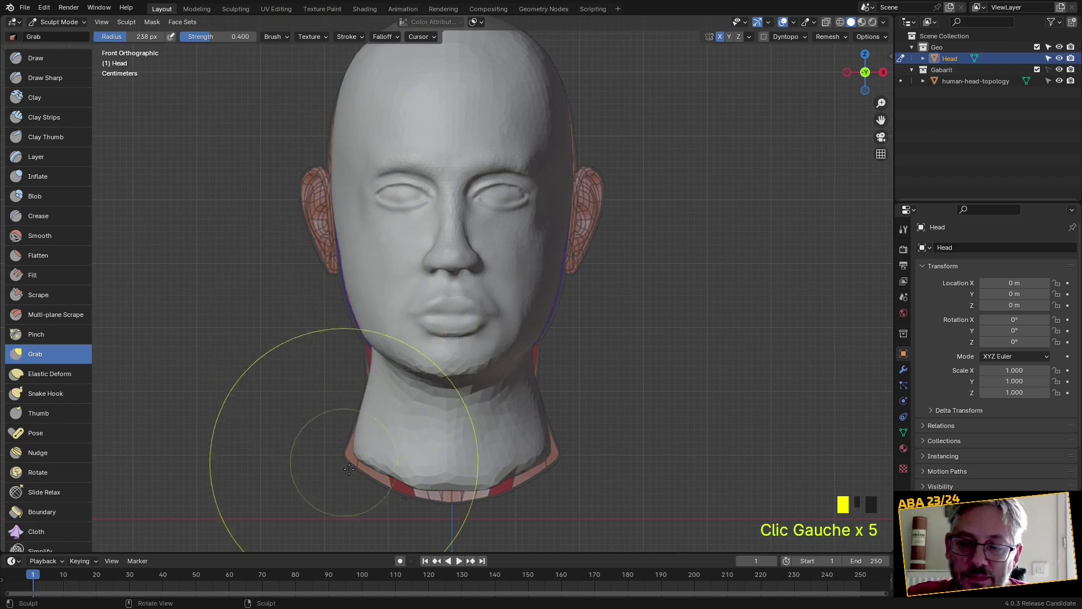
# Pull the base and sides of the neck outward with the Grab brush to meet the reference silhouette
pyautogui.moveTo(340, 456)
pyautogui.mouseDown()
pyautogui.moveTo(442, 471)
pyautogui.moveTo(442, 484)
pyautogui.mouseUp()
pyautogui.scroll(2, 388, 449)
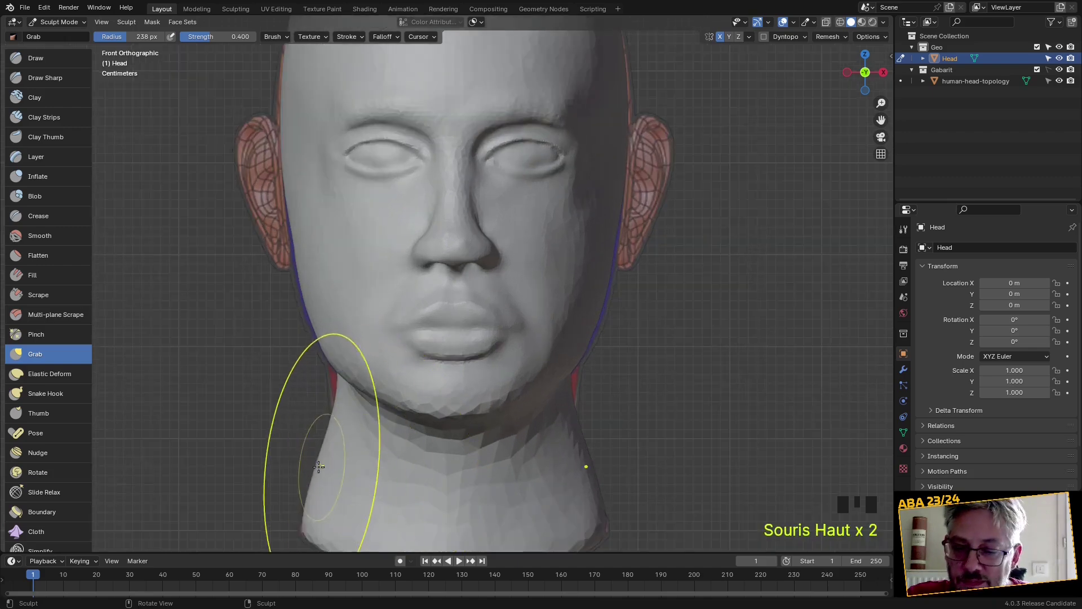
pyautogui.moveTo(319, 464); pyautogui.dragTo(327, 486)
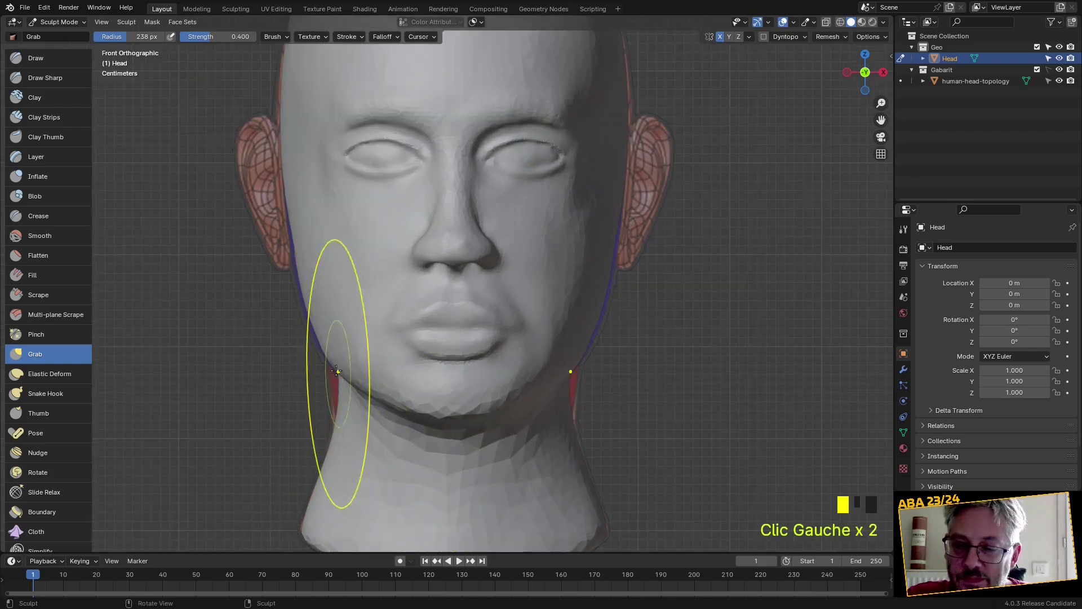
# Reshape the mouth corners and the upper lip with the Grab brush
pyautogui.moveTo(341, 383)
pyautogui.mouseDown(button='middle')
pyautogui.moveTo(314, 387)
pyautogui.moveTo(399, 350)
pyautogui.moveTo(396, 309)
pyautogui.moveTo(324, 422)
pyautogui.mouseUp(button='middle')
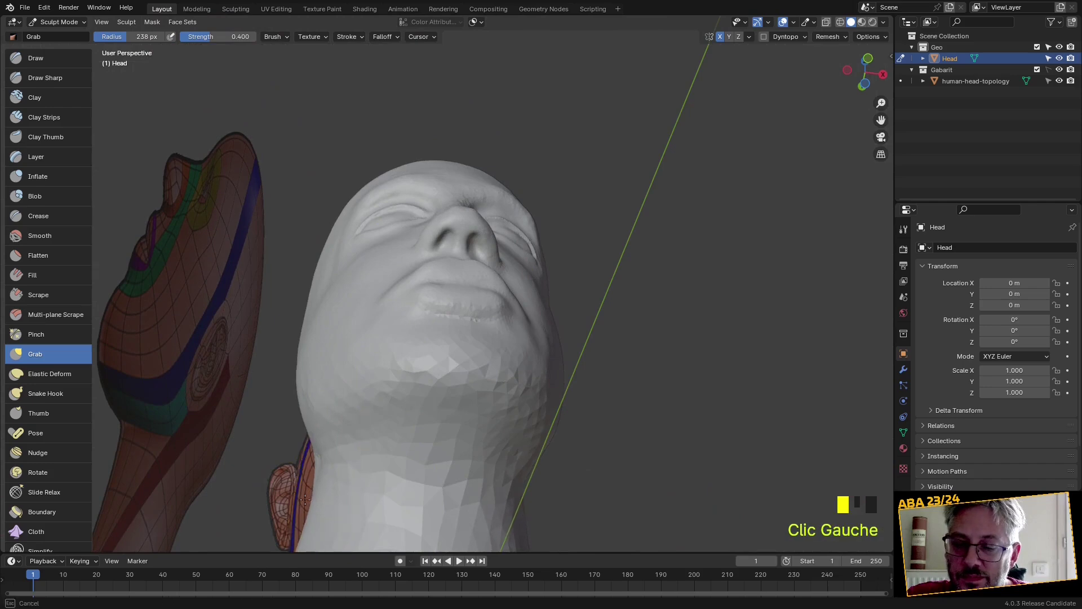
pyautogui.moveTo(372, 496); pyautogui.dragTo(415, 542, button='middle')
pyautogui.moveTo(329, 397); pyautogui.dragTo(281, 398, button='middle')
pyautogui.scroll(8, 617, 285)
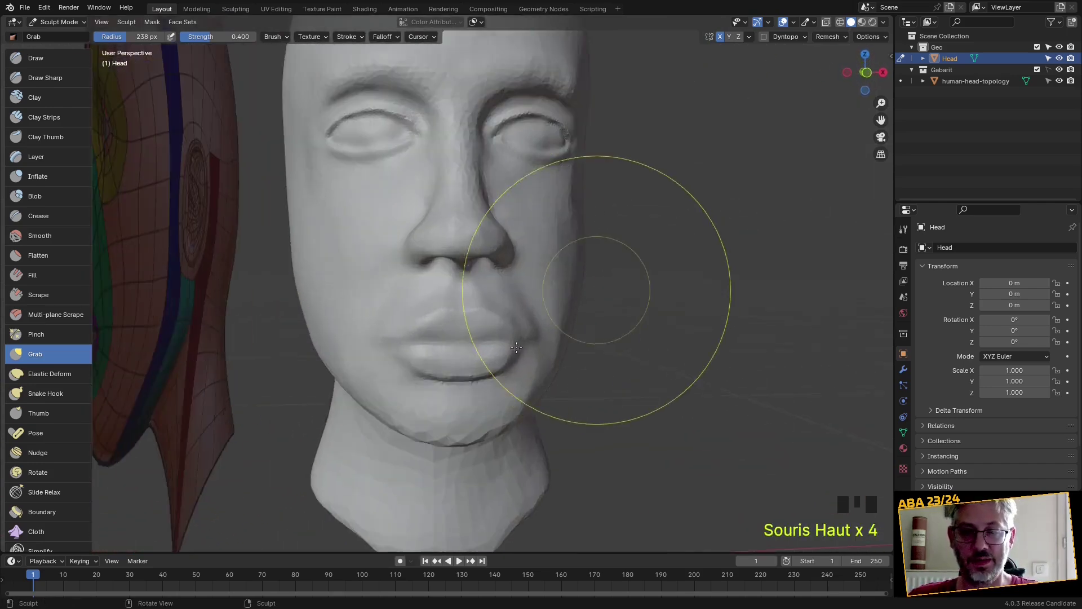
pyautogui.moveTo(308, 410); pyautogui.dragTo(323, 356)
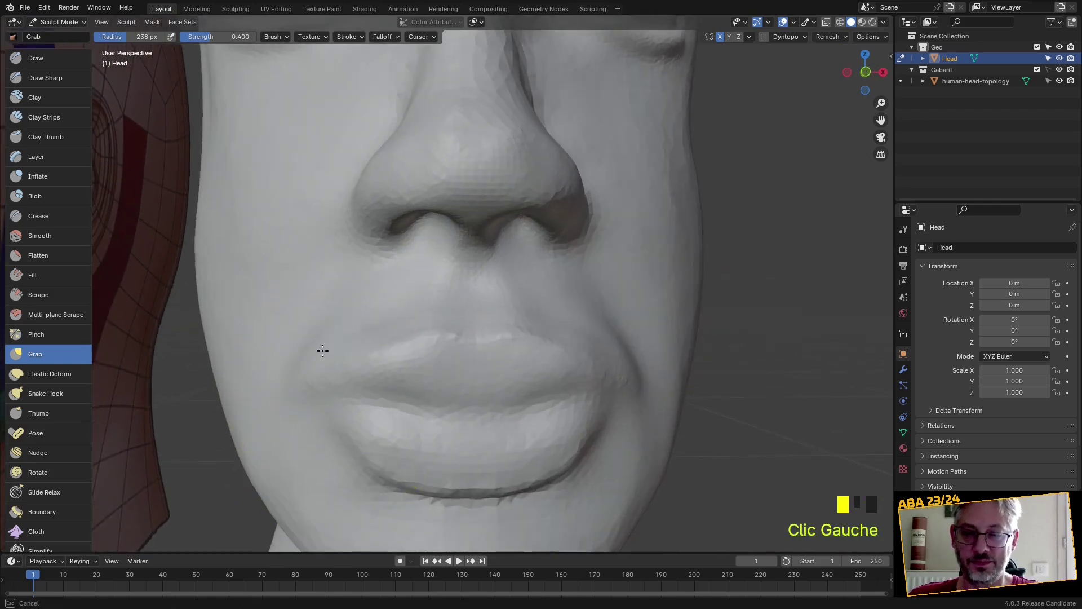
pyautogui.moveTo(390, 370); pyautogui.dragTo(422, 362)
pyautogui.moveTo(471, 425); pyautogui.dragTo(468, 405)
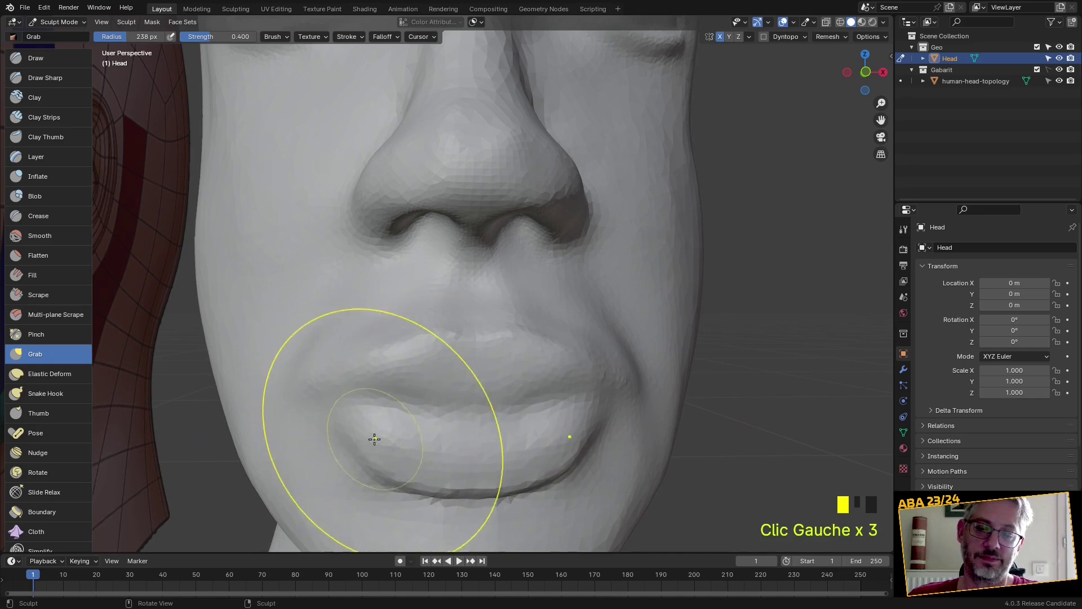
# Adjust the outer edge and side profile of the lower lip with the Grab brush
pyautogui.scroll(2, 373, 439)
pyautogui.keyDown('shift'); pyautogui.moveTo(394, 435); pyautogui.dragTo(350, 355, button='middle'); pyautogui.keyUp('shift')
pyautogui.moveTo(319, 388); pyautogui.dragTo(323, 394)
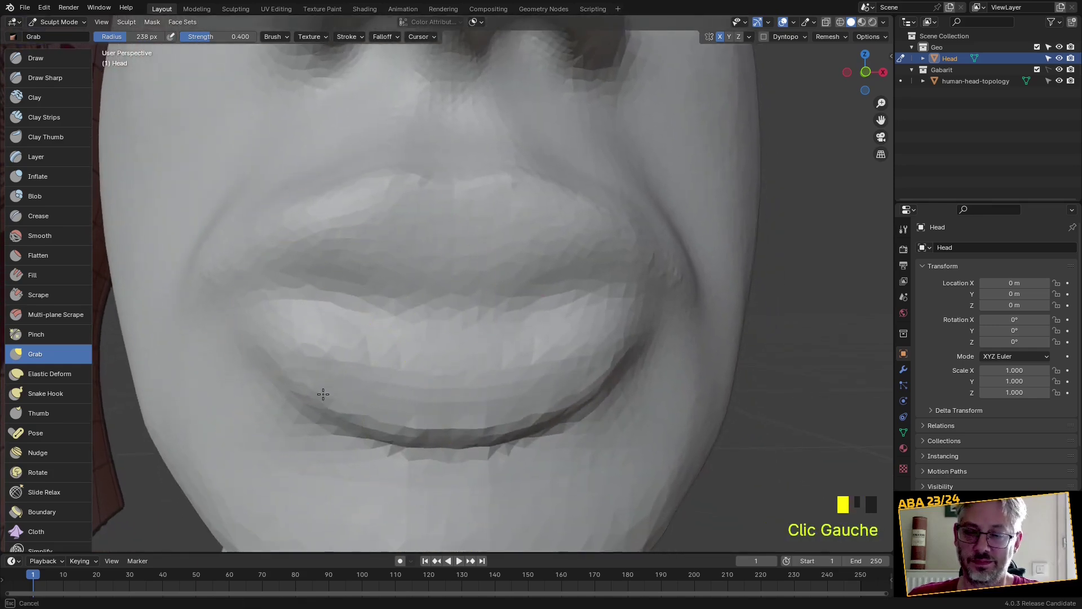
pyautogui.moveTo(347, 384); pyautogui.dragTo(292, 378, button='middle')
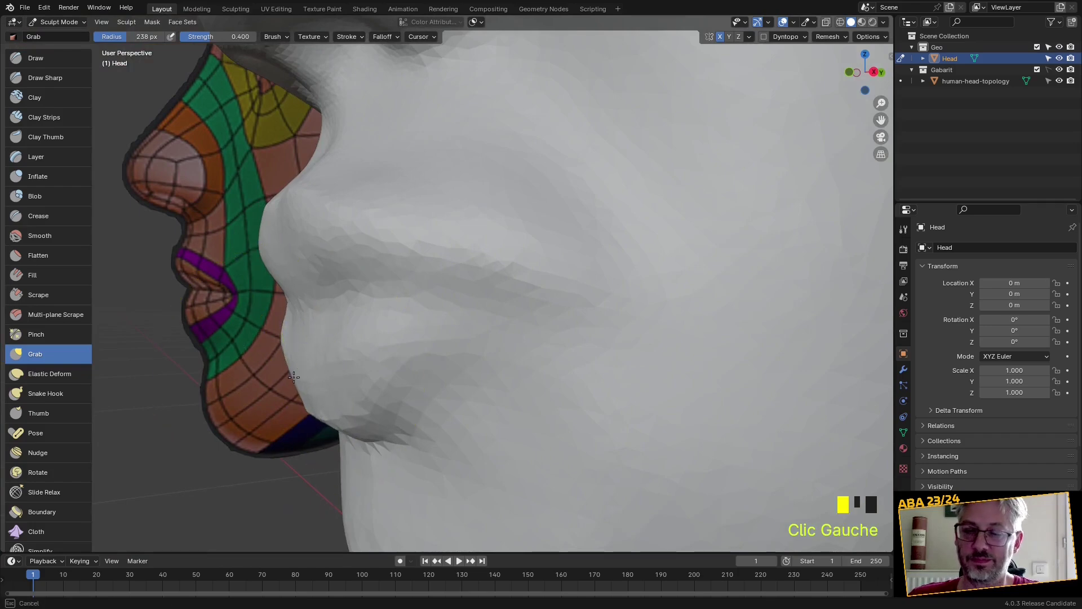
pyautogui.moveTo(261, 371); pyautogui.dragTo(82, 161, button='middle')
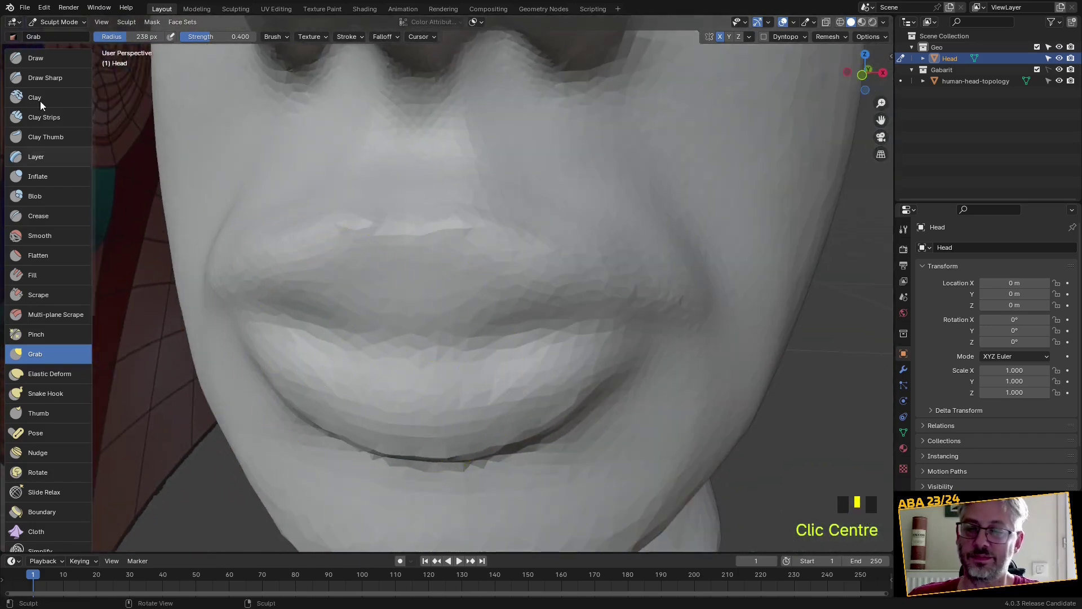
# Carve the line between the lips and the crease beneath the lower lip with the Draw Sharp brush
pyautogui.click(50, 78)
pyautogui.moveTo(242, 308)
pyautogui.mouseDown()
pyautogui.moveTo(330, 340)
pyautogui.moveTo(515, 345)
pyautogui.mouseUp()
pyautogui.moveTo(550, 352)
pyautogui.mouseDown(button='middle')
pyautogui.moveTo(560, 322)
pyautogui.moveTo(507, 324)
pyautogui.moveTo(496, 338)
pyautogui.moveTo(423, 283)
pyautogui.mouseUp(button='middle')
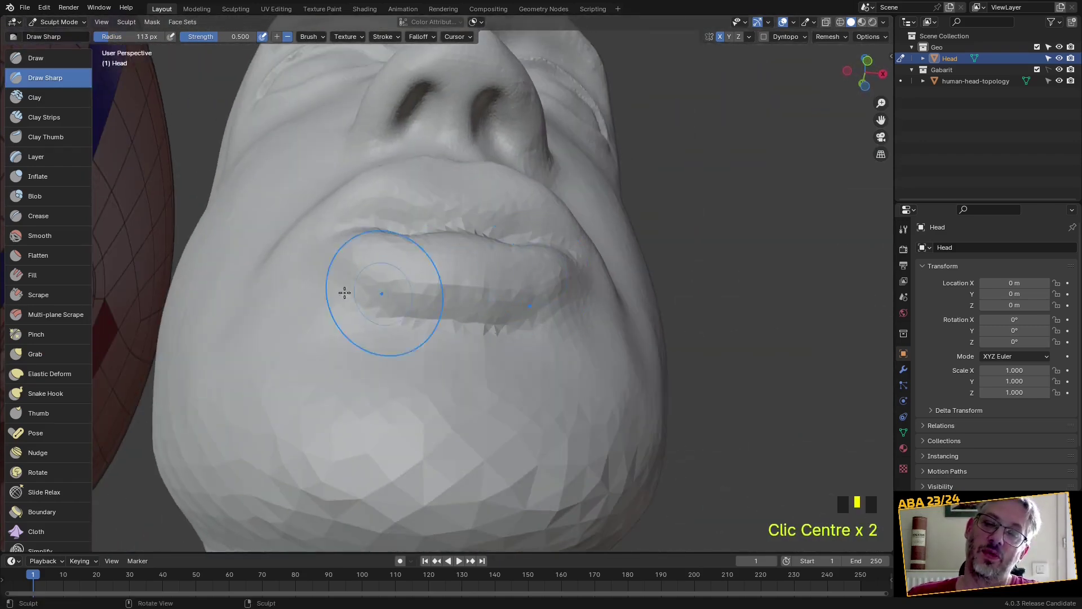
pyautogui.moveTo(327, 272)
pyautogui.mouseDown()
pyautogui.moveTo(542, 299)
pyautogui.moveTo(415, 329)
pyautogui.mouseUp()
# Smooth the area around the lower lip and along the lower edge of the chin
pyautogui.moveTo(340, 267)
pyautogui.keyDown('shift'); pyautogui.mouseDown()
pyautogui.moveTo(398, 397)
pyautogui.moveTo(375, 483)
pyautogui.mouseUp(); pyautogui.keyUp('shift')
pyautogui.moveTo(357, 466); pyautogui.dragTo(343, 509, button='middle')
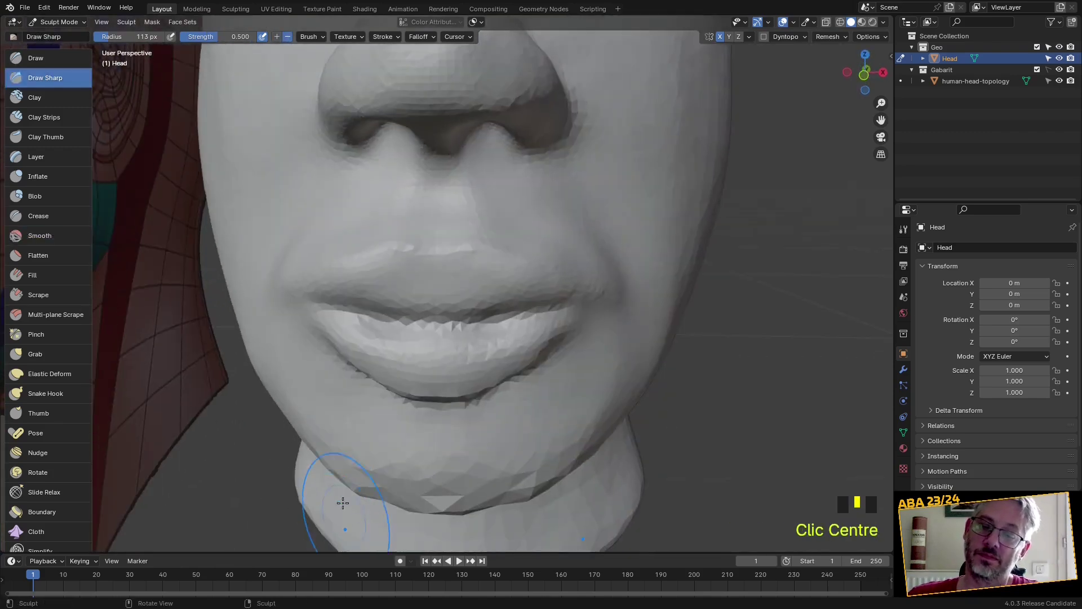
pyautogui.scroll(-2, 343, 508)
pyautogui.moveTo(396, 419)
pyautogui.keyDown('shift'); pyautogui.mouseDown()
pyautogui.moveTo(387, 416)
pyautogui.moveTo(449, 434)
pyautogui.mouseUp(); pyautogui.keyUp('shift')
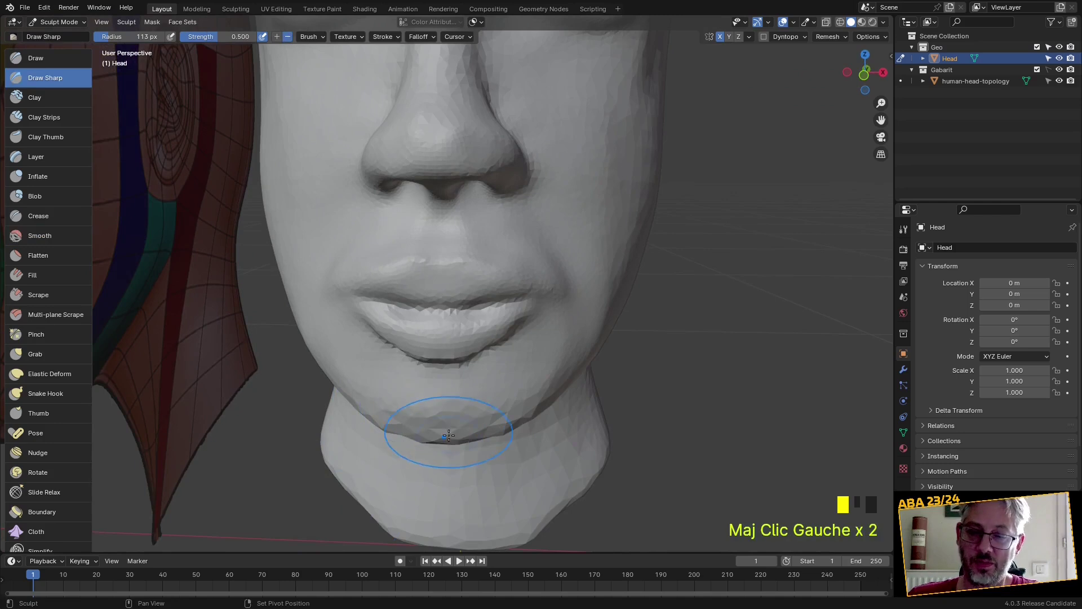
pyautogui.keyDown('shift'); pyautogui.moveTo(372, 424); pyautogui.dragTo(398, 429); pyautogui.keyUp('shift')
pyautogui.keyDown('shift'); pyautogui.moveTo(468, 430); pyautogui.dragTo(524, 435); pyautogui.keyUp('shift')
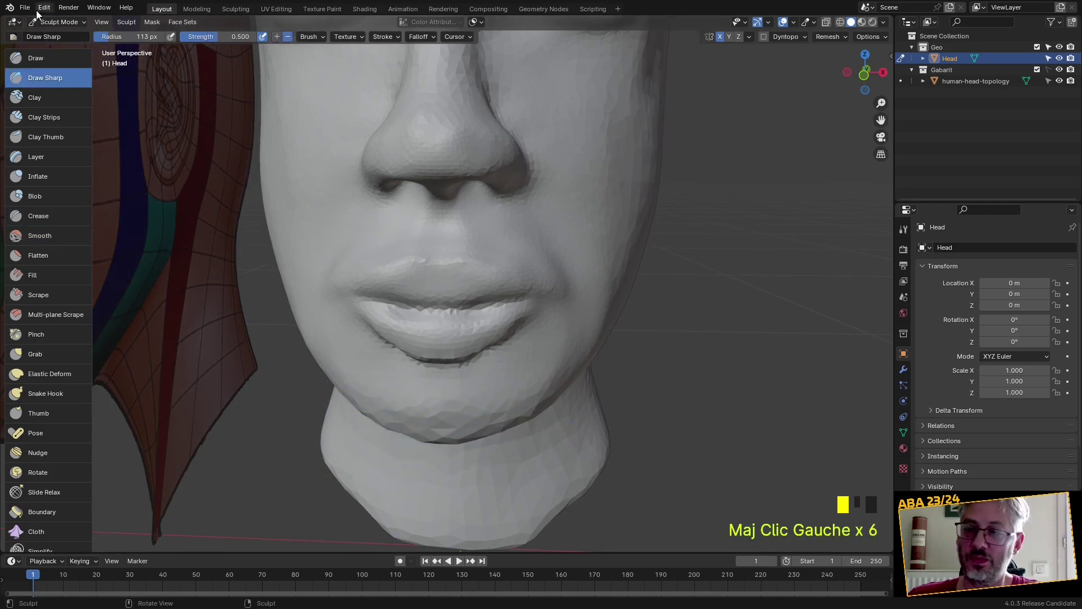
# Enable Dyntopo and add volume across the chin with the Draw brush
pyautogui.click(39, 61)
pyautogui.click(764, 36)
pyautogui.moveTo(420, 389); pyautogui.dragTo(446, 417, button='middle')
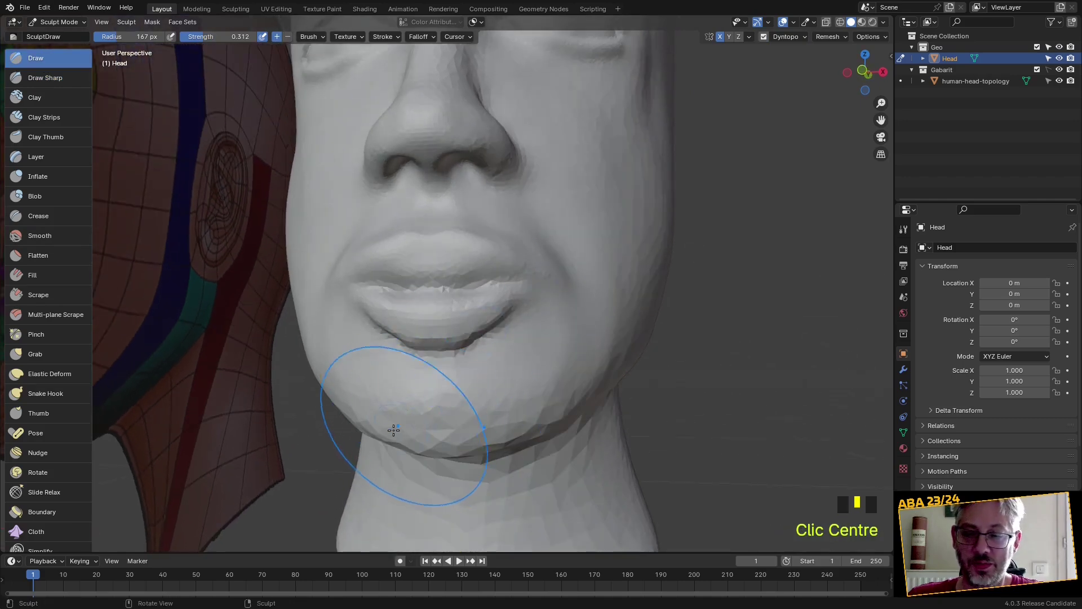
pyautogui.moveTo(388, 432); pyautogui.dragTo(435, 447)
pyautogui.scroll(2, 442, 455)
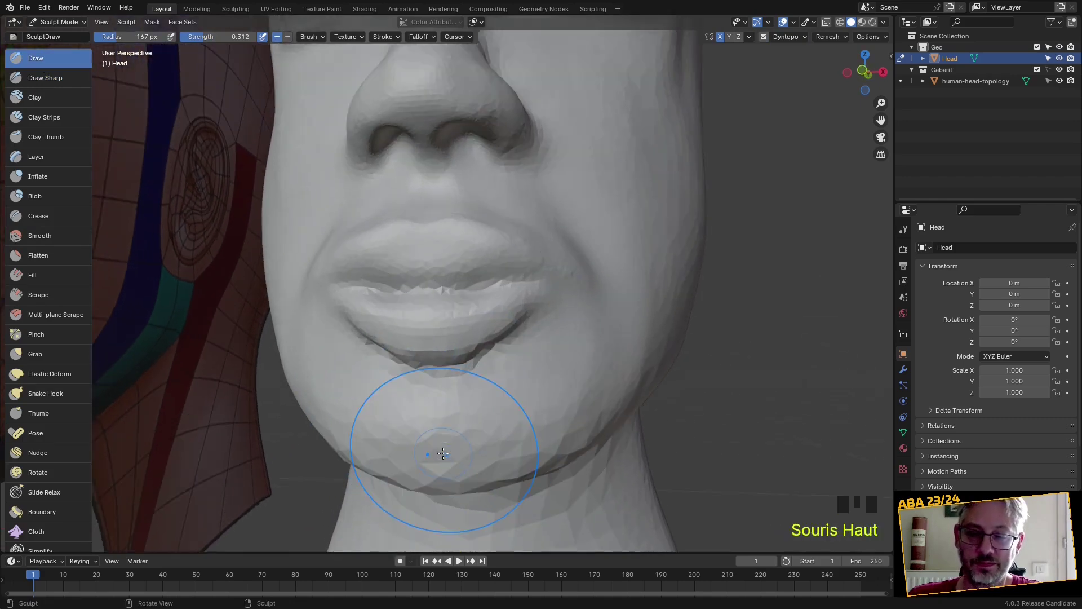
pyautogui.keyDown('shift'); pyautogui.moveTo(442, 454); pyautogui.dragTo(437, 380, button='middle'); pyautogui.keyUp('shift')
pyautogui.moveTo(380, 393); pyautogui.dragTo(502, 388)
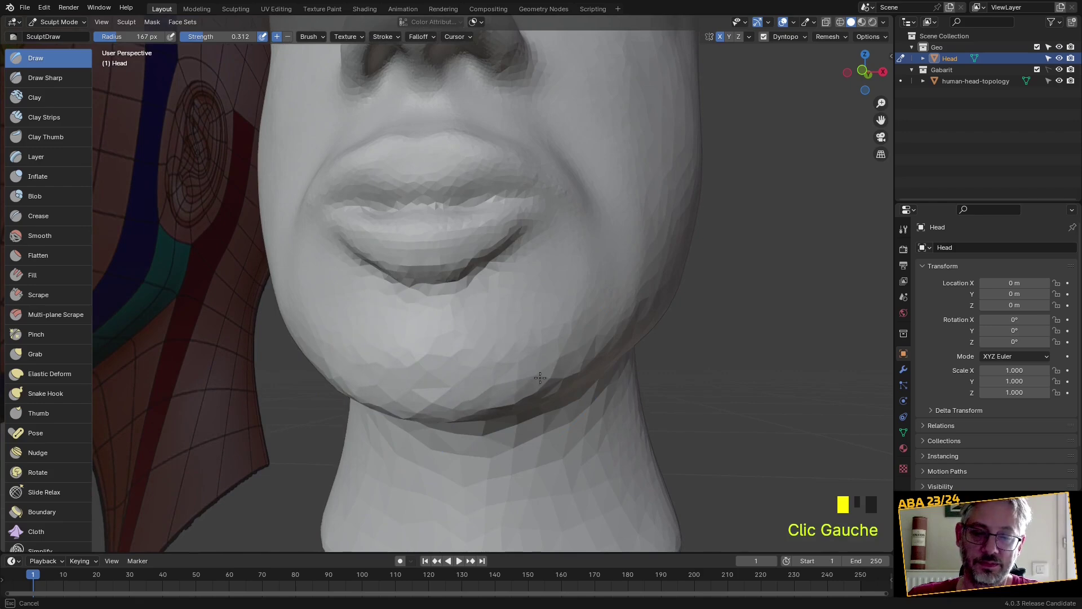
# Build up the jawline from below and carve into the area beneath the chin with the Draw brush
pyautogui.keyDown('ctrl'); pyautogui.click(335, 382); pyautogui.keyUp('ctrl')
pyautogui.moveTo(335, 382)
pyautogui.mouseDown(button='middle')
pyautogui.moveTo(393, 308)
pyautogui.moveTo(384, 325)
pyautogui.mouseUp(button='middle')
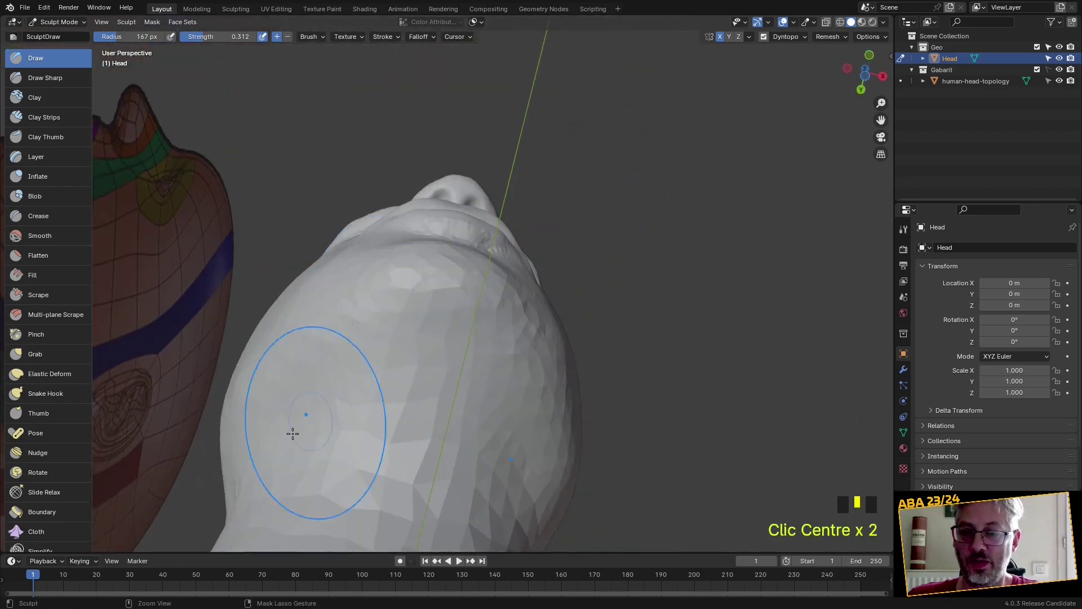
pyautogui.moveTo(235, 415); pyautogui.dragTo(284, 353)
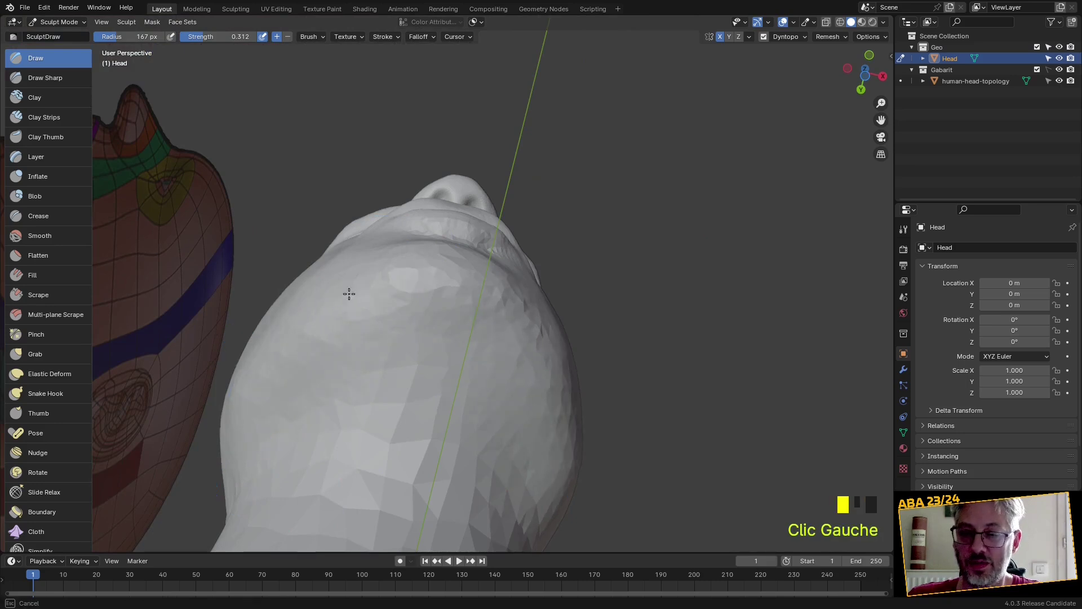
pyautogui.keyDown('ctrl'); pyautogui.click(374, 335); pyautogui.keyUp('ctrl')
pyautogui.keyDown('ctrl'); pyautogui.click(373, 331); pyautogui.keyUp('ctrl')
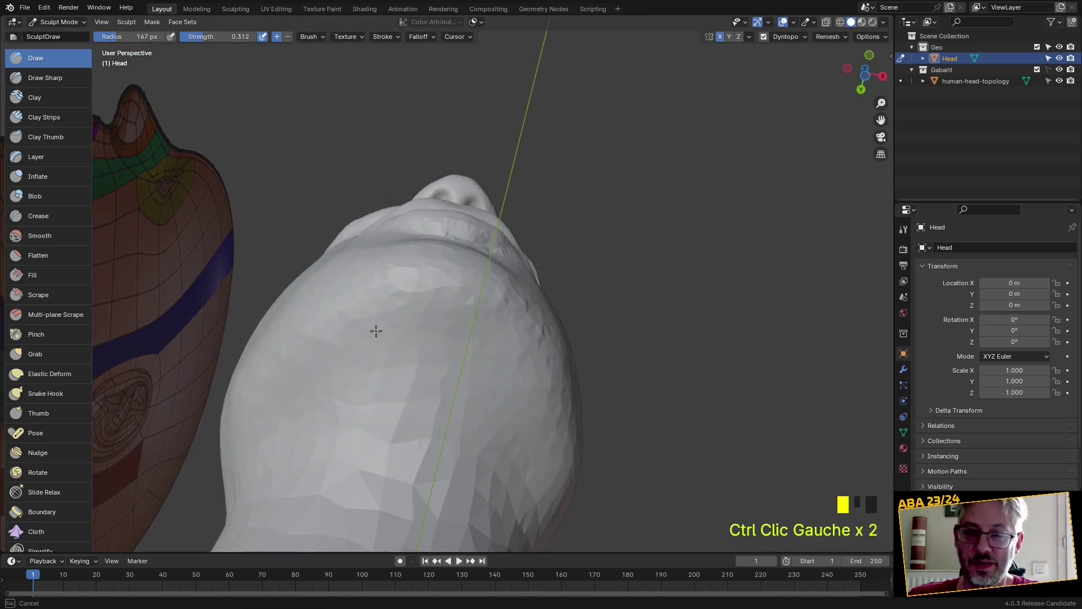
# Push the side of the jaw inward with the Grab brush, working from below
pyautogui.press('g')
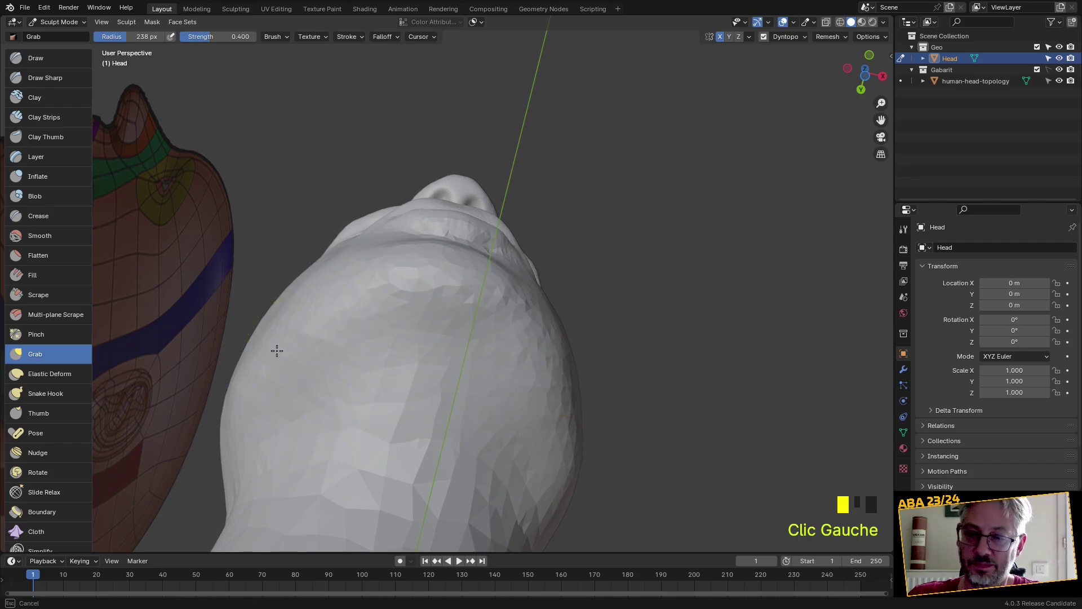
pyautogui.click(290, 356)
pyautogui.moveTo(251, 340); pyautogui.dragTo(261, 347)
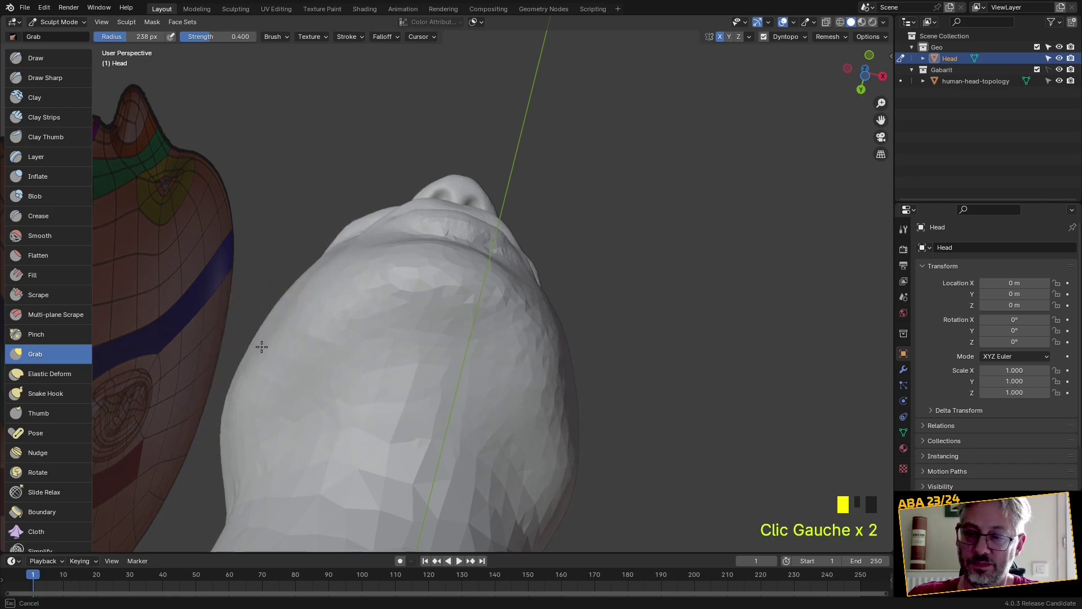
pyautogui.click(230, 397)
# Reshape the outer part of the upper lip and the mouth corners with the Grab brush from several angles
pyautogui.scroll(-2, 261, 416)
pyautogui.moveTo(261, 416); pyautogui.dragTo(350, 399, button='middle')
pyautogui.scroll(-4, 304, 346)
pyautogui.moveTo(305, 346); pyautogui.dragTo(174, 338, button='middle')
pyautogui.scroll(6, 431, 303)
pyautogui.moveTo(350, 192); pyautogui.dragTo(335, 177)
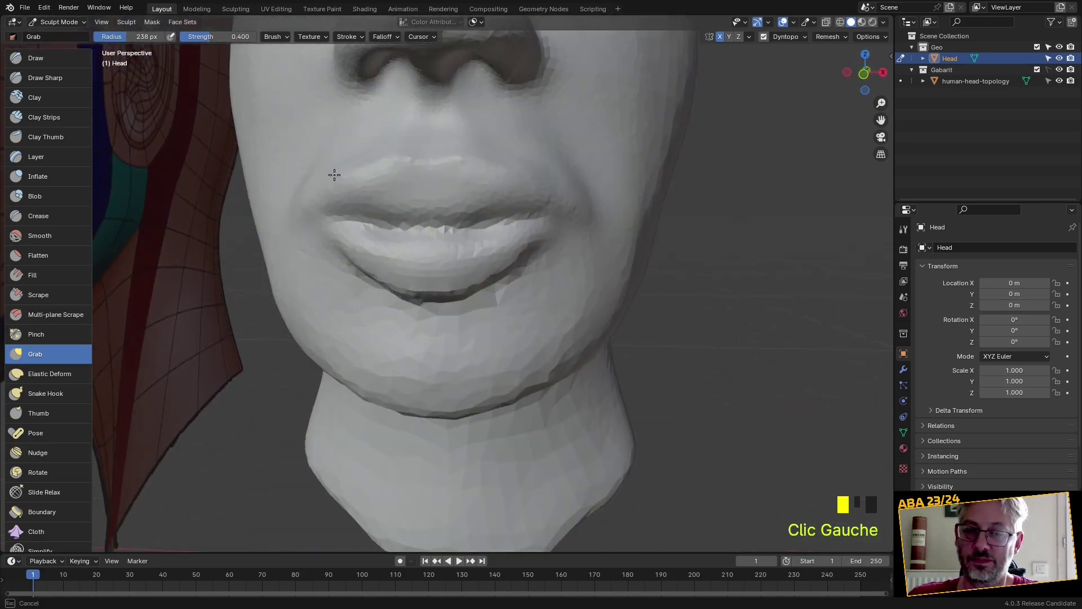
pyautogui.moveTo(332, 181)
pyautogui.mouseDown(button='middle')
pyautogui.moveTo(425, 194)
pyautogui.moveTo(477, 179)
pyautogui.moveTo(464, 194)
pyautogui.mouseUp(button='middle')
pyautogui.moveTo(472, 181)
pyautogui.mouseDown()
pyautogui.moveTo(476, 167)
pyautogui.moveTo(453, 164)
pyautogui.moveTo(486, 171)
pyautogui.mouseUp()
pyautogui.moveTo(500, 208); pyautogui.dragTo(496, 204)
# Smooth the skin around the mouth corner and beside the upper lip
pyautogui.moveTo(496, 204); pyautogui.dragTo(348, 180, button='middle')
pyautogui.keyDown('shift'); pyautogui.moveTo(310, 135); pyautogui.dragTo(301, 203); pyautogui.keyUp('shift')
pyautogui.moveTo(302, 203)
pyautogui.keyDown('shift'); pyautogui.mouseDown()
pyautogui.moveTo(290, 222)
pyautogui.moveTo(321, 155)
pyautogui.moveTo(338, 180)
pyautogui.mouseUp(); pyautogui.keyUp('shift')
pyautogui.moveTo(338, 181)
pyautogui.keyDown('shift'); pyautogui.mouseDown()
pyautogui.moveTo(355, 202)
pyautogui.moveTo(242, 211)
pyautogui.moveTo(276, 203)
pyautogui.mouseUp(); pyautogui.keyUp('shift')
pyautogui.keyDown('shift'); pyautogui.moveTo(276, 203); pyautogui.dragTo(308, 196); pyautogui.keyUp('shift')
# Refine the lips' side profile with the Grab brush and pull the lower lip slightly downward
pyautogui.moveTo(330, 257)
pyautogui.mouseDown(button='middle')
pyautogui.moveTo(307, 271)
pyautogui.moveTo(217, 265)
pyautogui.mouseUp(button='middle')
pyautogui.scroll(3, 430, 278)
pyautogui.moveTo(431, 278)
pyautogui.mouseDown(button='middle')
pyautogui.moveTo(348, 264)
pyautogui.moveTo(314, 241)
pyautogui.mouseUp(button='middle')
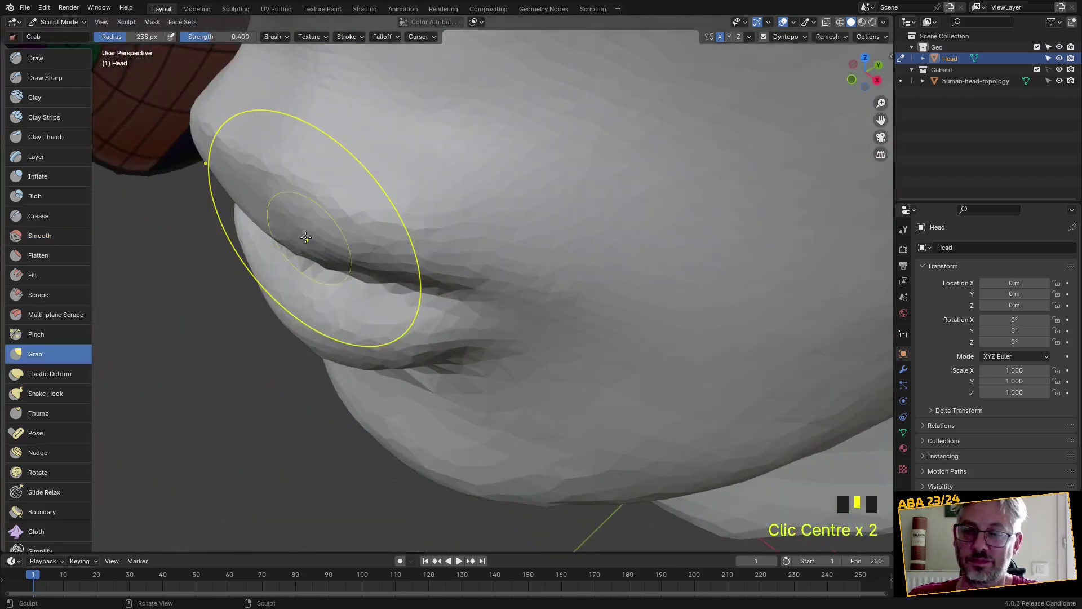
pyautogui.scroll(-1, 266, 194)
pyautogui.moveTo(266, 193); pyautogui.dragTo(333, 305, button='middle')
pyautogui.scroll(1, 333, 305)
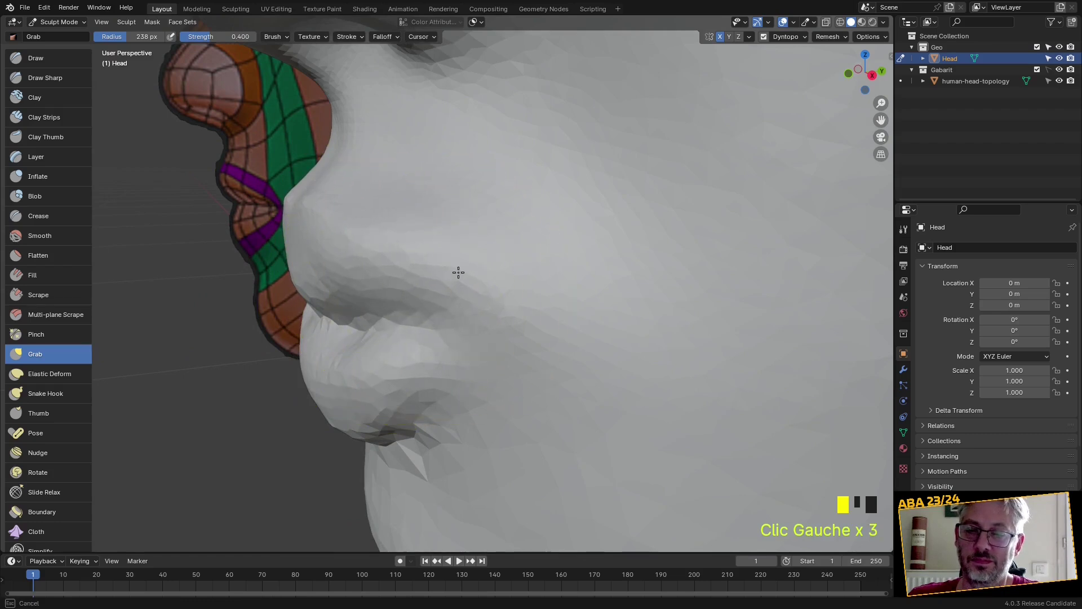
pyautogui.moveTo(458, 272); pyautogui.dragTo(433, 302, button='middle')
pyautogui.moveTo(356, 352); pyautogui.dragTo(358, 378)
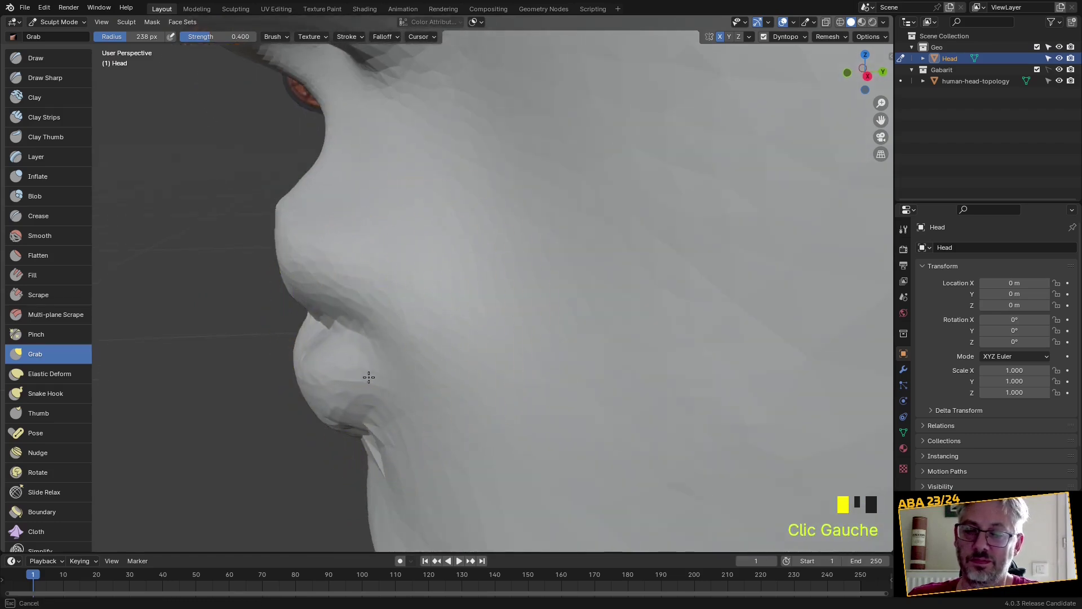
# Smooth the nose lightly and reshape its side with the Grab brush
pyautogui.scroll(-3, 403, 329)
pyautogui.moveTo(403, 329); pyautogui.dragTo(519, 391, button='middle')
pyautogui.scroll(-1, 452, 302)
pyautogui.keyDown('shift'); pyautogui.click(451, 141); pyautogui.keyUp('shift')
pyautogui.keyDown('shift'); pyautogui.click(451, 141); pyautogui.keyUp('shift')
pyautogui.moveTo(451, 141)
pyautogui.mouseDown(button='middle')
pyautogui.moveTo(456, 126)
pyautogui.moveTo(442, 307)
pyautogui.moveTo(418, 200)
pyautogui.mouseUp(button='middle')
pyautogui.moveTo(411, 168); pyautogui.dragTo(428, 170)
pyautogui.moveTo(419, 267); pyautogui.dragTo(398, 282)
pyautogui.moveTo(397, 282)
pyautogui.mouseDown(button='middle')
pyautogui.moveTo(399, 321)
pyautogui.moveTo(363, 314)
pyautogui.mouseUp(button='middle')
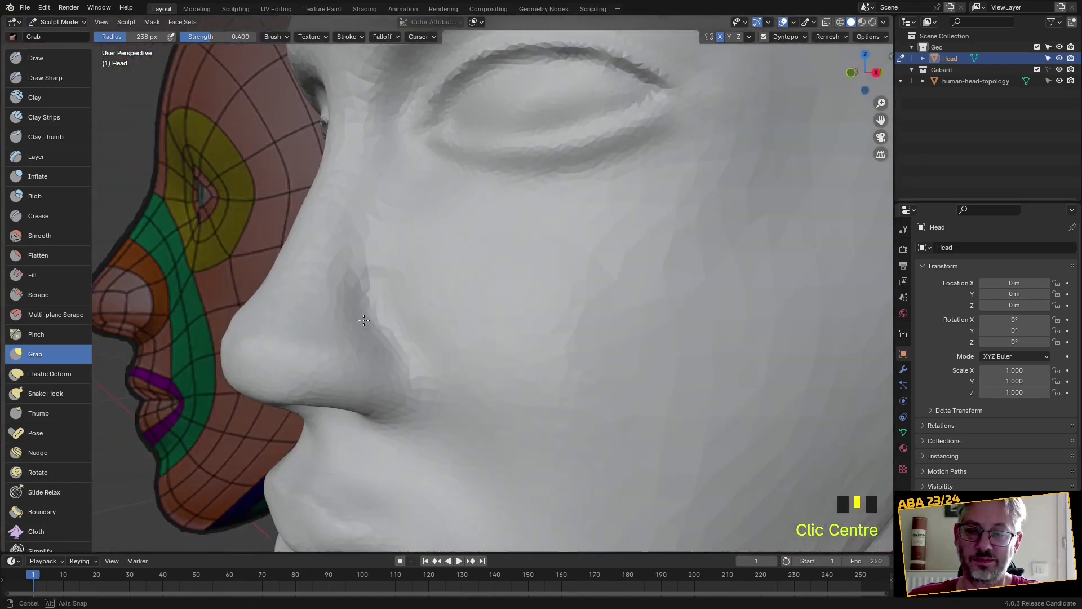
# Smooth the bridge and tip of the nose with short dabs
pyautogui.keyDown('shift'); pyautogui.click(242, 311); pyautogui.keyUp('shift')
pyautogui.keyDown('shift'); pyautogui.click(241, 312); pyautogui.keyUp('shift')
pyautogui.keyDown('shift'); pyautogui.click(231, 332); pyautogui.keyUp('shift')
pyautogui.keyDown('shift'); pyautogui.click(243, 318); pyautogui.keyUp('shift')
pyautogui.keyDown('shift'); pyautogui.click(243, 318); pyautogui.keyUp('shift')
pyautogui.moveTo(288, 310); pyautogui.dragTo(340, 365, button='middle')
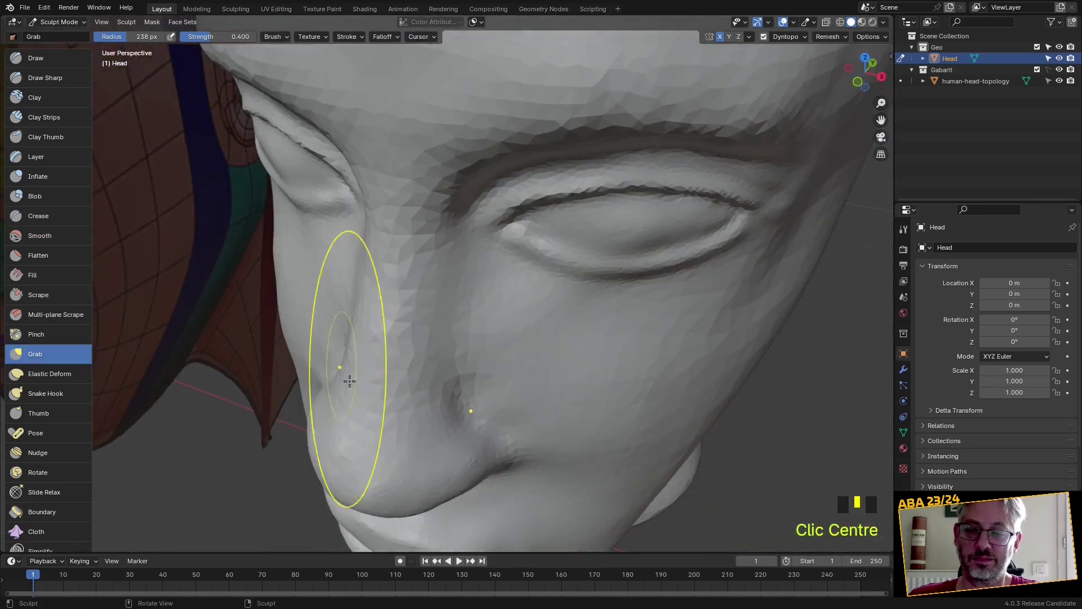
pyautogui.keyDown('shift'); pyautogui.click(347, 486); pyautogui.keyUp('shift')
pyautogui.keyDown('shift'); pyautogui.click(389, 456); pyautogui.keyUp('shift')
# Pull the middle of the mouth upward with the Grab brush
pyautogui.moveTo(395, 452)
pyautogui.mouseDown(button='middle')
pyautogui.moveTo(452, 374)
pyautogui.moveTo(473, 395)
pyautogui.moveTo(425, 394)
pyautogui.moveTo(435, 454)
pyautogui.moveTo(425, 172)
pyautogui.mouseUp(button='middle')
pyautogui.scroll(-2, 464, 416)
pyautogui.scroll(2, 442, 449)
pyautogui.scroll(3, 425, 316)
pyautogui.moveTo(445, 263); pyautogui.dragTo(452, 239)
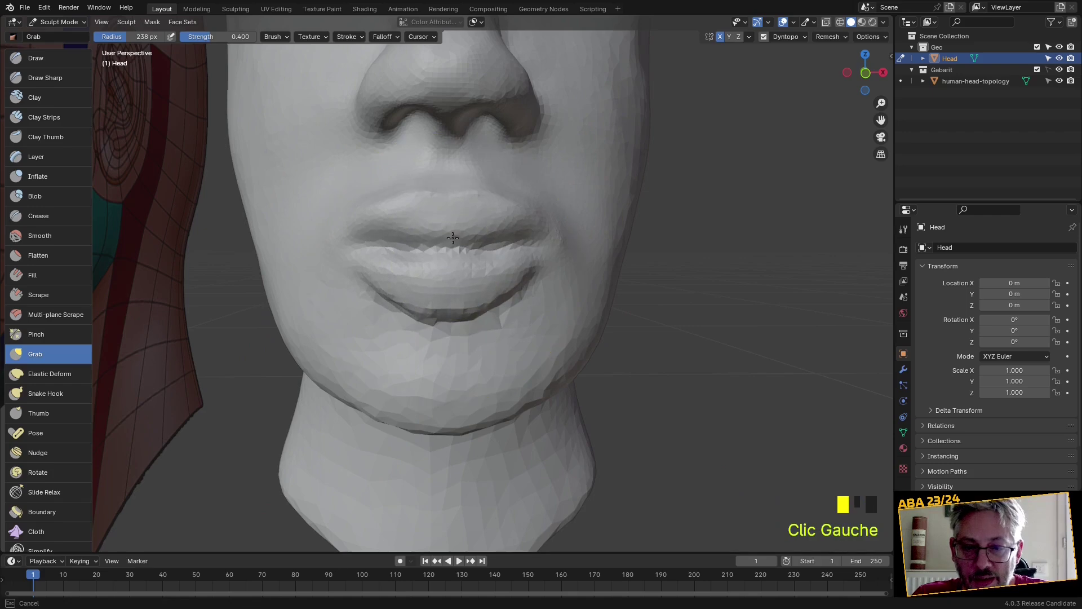
# Resize the Grab brush to 344 px and smooth the jawline and chin surfaces
pyautogui.press('f')
pyautogui.click(310, 355)
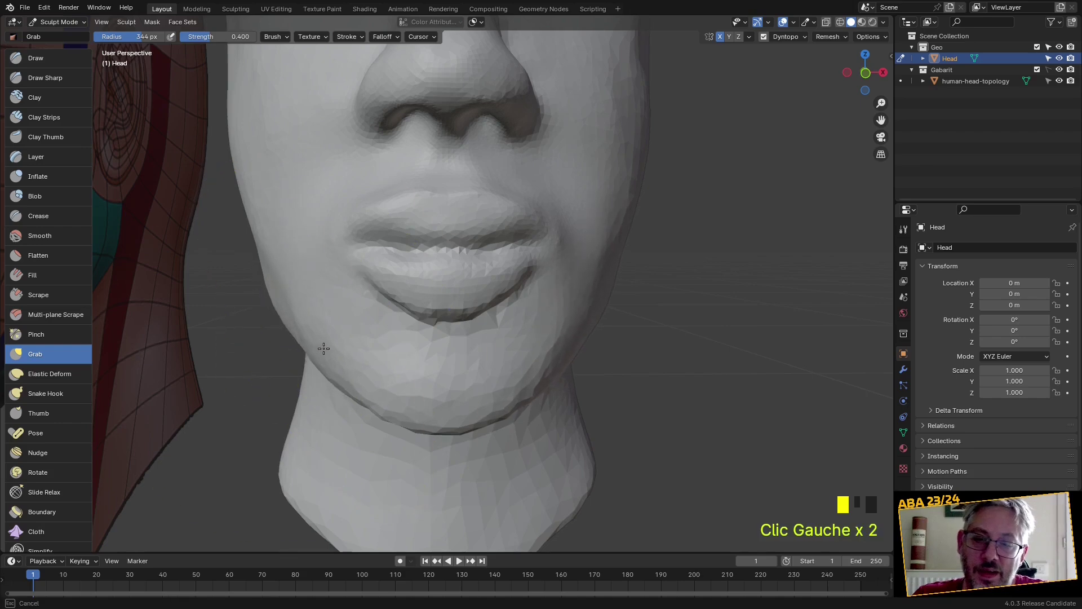
pyautogui.moveTo(326, 365); pyautogui.dragTo(348, 368, button='middle')
pyautogui.keyDown('shift'); pyautogui.moveTo(270, 277); pyautogui.dragTo(316, 339); pyautogui.keyUp('shift')
pyautogui.keyDown('shift'); pyautogui.moveTo(316, 338); pyautogui.dragTo(423, 404); pyautogui.keyUp('shift')
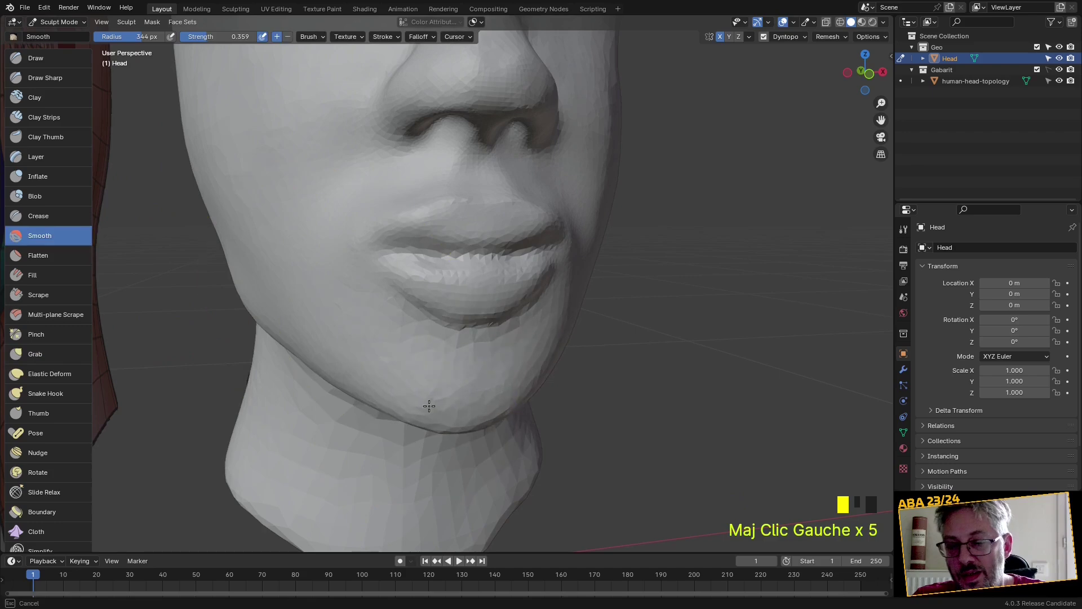
# Smooth the lower cheek and the side of the jaw
pyautogui.moveTo(451, 394); pyautogui.dragTo(370, 396, button='middle')
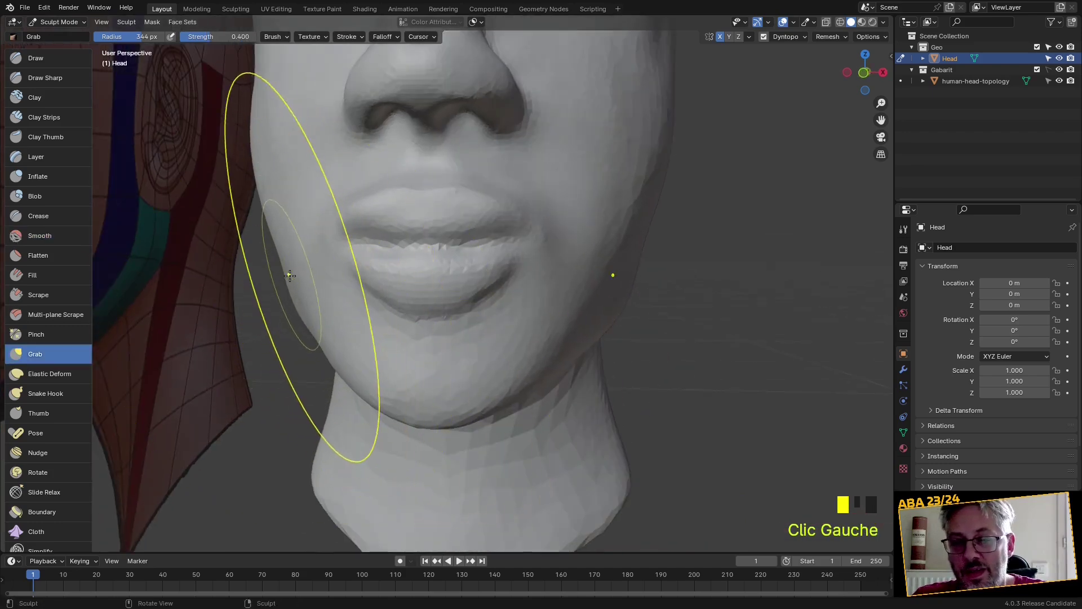
pyautogui.moveTo(300, 275); pyautogui.dragTo(336, 302, button='middle')
pyautogui.keyDown('shift'); pyautogui.moveTo(242, 302); pyautogui.dragTo(228, 304); pyautogui.keyUp('shift')
pyautogui.keyDown('shift'); pyautogui.moveTo(228, 303); pyautogui.dragTo(242, 295); pyautogui.keyUp('shift')
# Smooth the underside of the jaw and reshape the front of the neck with the Grab brush
pyautogui.moveTo(241, 295); pyautogui.dragTo(249, 278, button='middle')
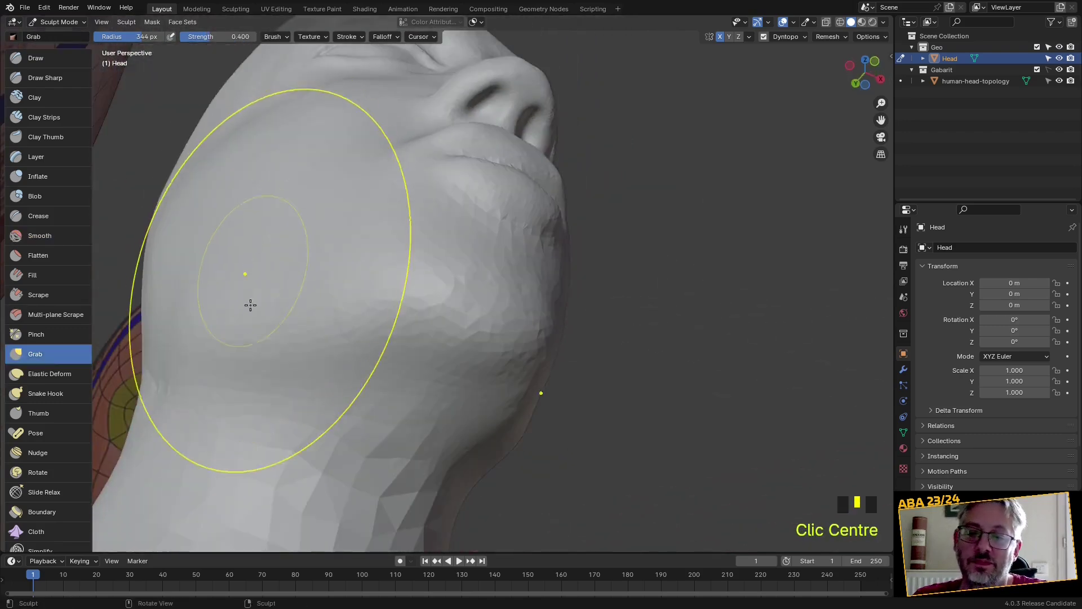
pyautogui.scroll(-2, 271, 376)
pyautogui.moveTo(271, 375); pyautogui.dragTo(354, 428, button='middle')
pyautogui.moveTo(354, 428)
pyautogui.keyDown('shift'); pyautogui.mouseDown()
pyautogui.moveTo(401, 435)
pyautogui.moveTo(393, 447)
pyautogui.mouseUp(); pyautogui.keyUp('shift')
pyautogui.keyDown('shift'); pyautogui.moveTo(393, 447); pyautogui.dragTo(435, 285, button='middle'); pyautogui.keyUp('shift')
pyautogui.scroll(2, 432, 310)
pyautogui.moveTo(430, 334)
pyautogui.mouseDown()
pyautogui.moveTo(423, 314)
pyautogui.moveTo(403, 321)
pyautogui.moveTo(389, 364)
pyautogui.moveTo(367, 331)
pyautogui.mouseUp()
pyautogui.scroll(1, 418, 302)
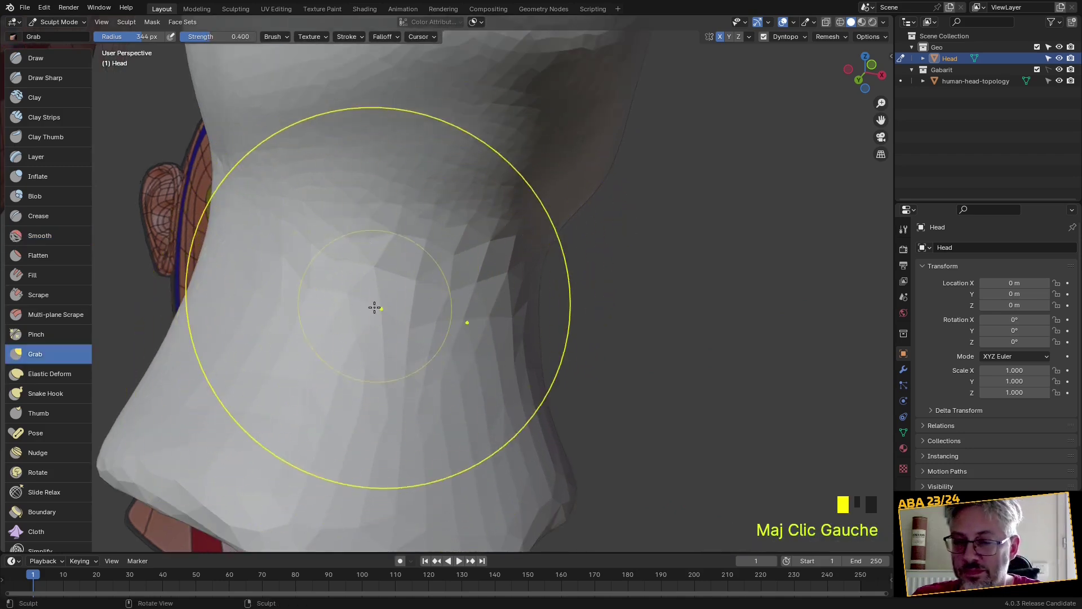
# Add volume to the throat and the side of the neck with the Draw brush
pyautogui.click(46, 55)
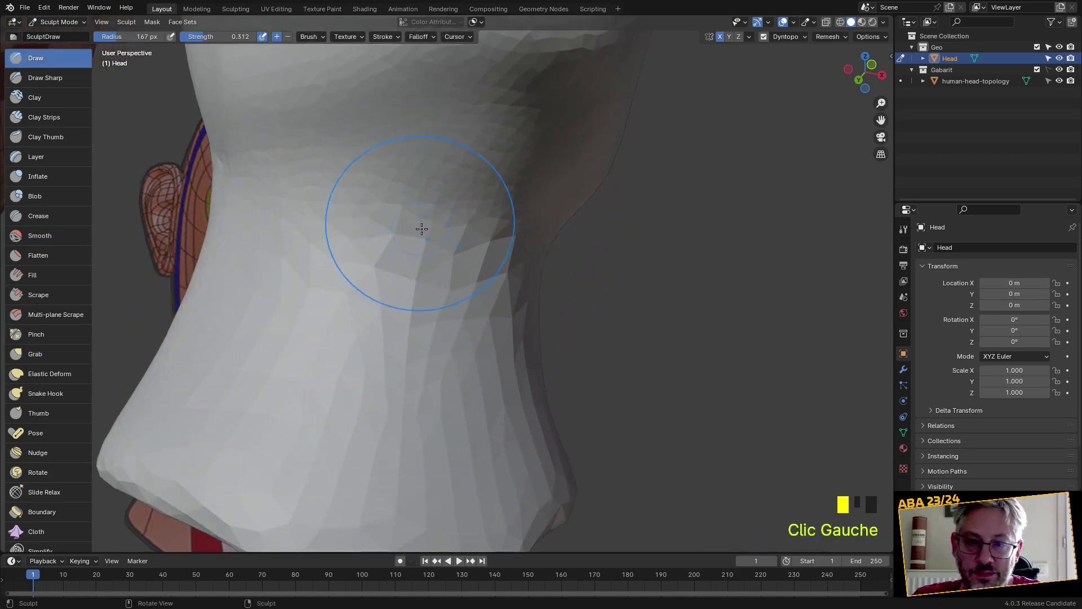
pyautogui.moveTo(433, 283); pyautogui.dragTo(437, 312)
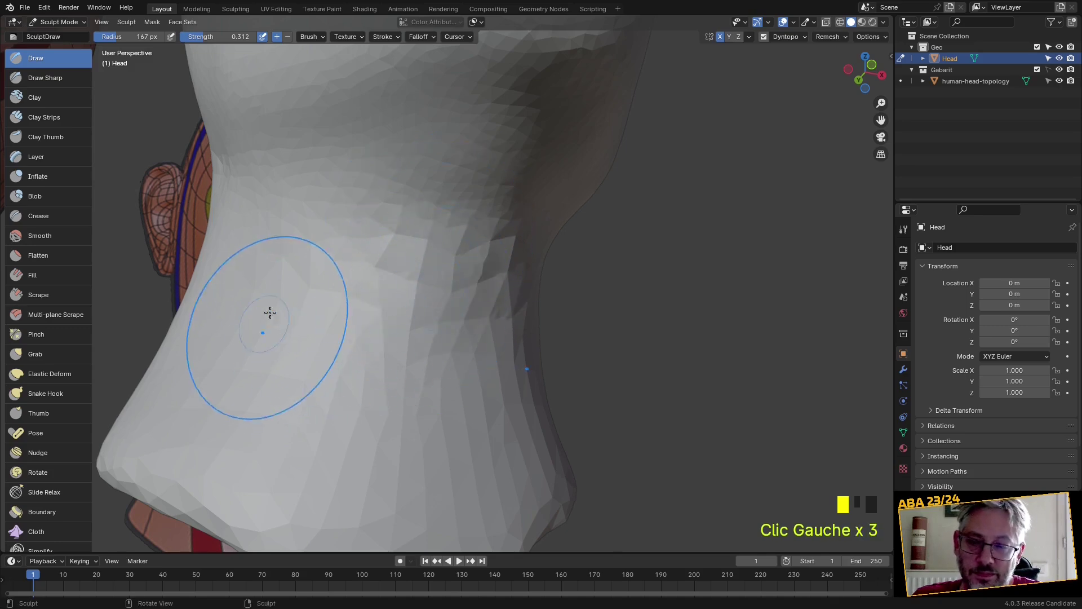
pyautogui.moveTo(229, 266); pyautogui.dragTo(263, 461)
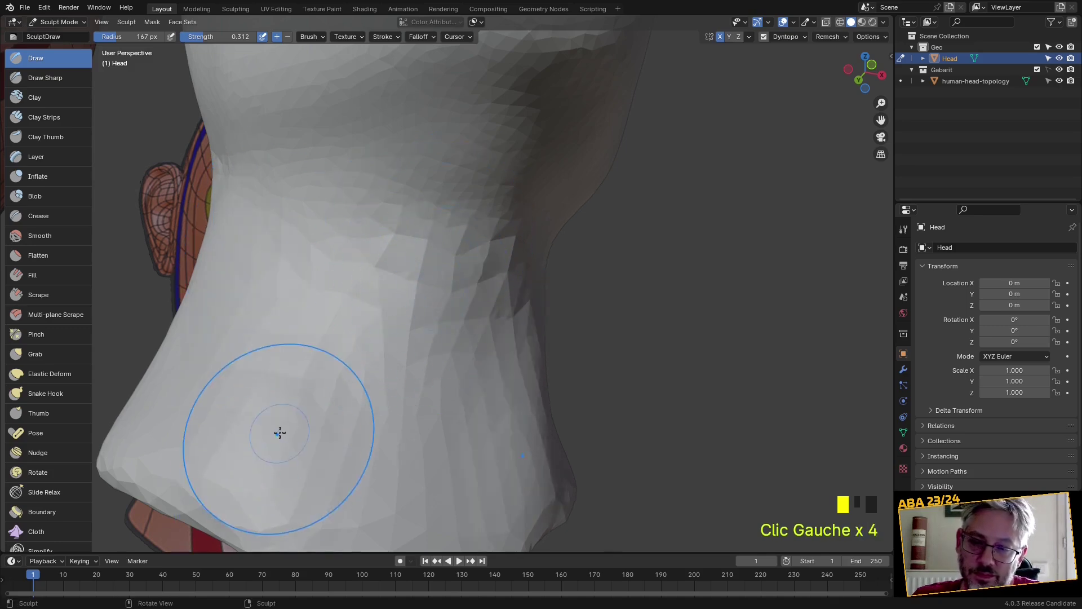
# Carve the crease behind the nostril wing with the Draw Sharp brush and smooth it
pyautogui.scroll(-2, 287, 420)
pyautogui.moveTo(293, 414)
pyautogui.mouseDown(button='middle')
pyautogui.moveTo(305, 420)
pyautogui.moveTo(294, 427)
pyautogui.moveTo(500, 314)
pyautogui.moveTo(496, 333)
pyautogui.moveTo(496, 265)
pyautogui.mouseUp(button='middle')
pyautogui.scroll(-4, 294, 426)
pyautogui.scroll(2, 444, 211)
pyautogui.keyDown('shift'); pyautogui.moveTo(444, 210); pyautogui.dragTo(513, 307, button='middle'); pyautogui.keyUp('shift')
pyautogui.scroll(2, 502, 314)
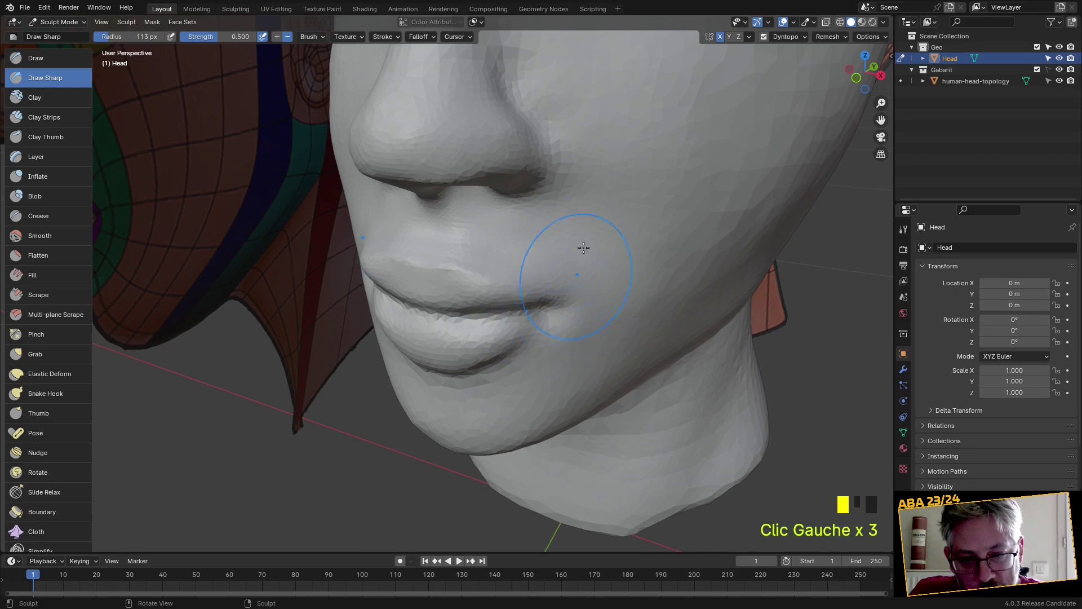
pyautogui.moveTo(562, 196); pyautogui.dragTo(570, 321, button='middle')
pyautogui.keyDown('shift'); pyautogui.scroll(1, 570, 321); pyautogui.keyUp('shift')
pyautogui.scroll(1, 570, 316)
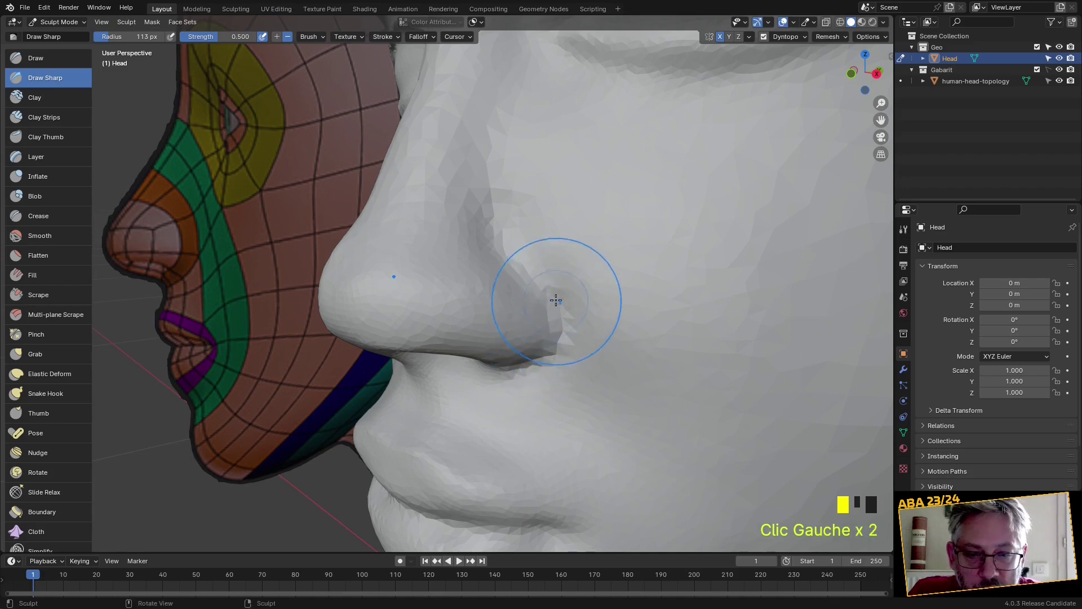
pyautogui.scroll(-2, 566, 337)
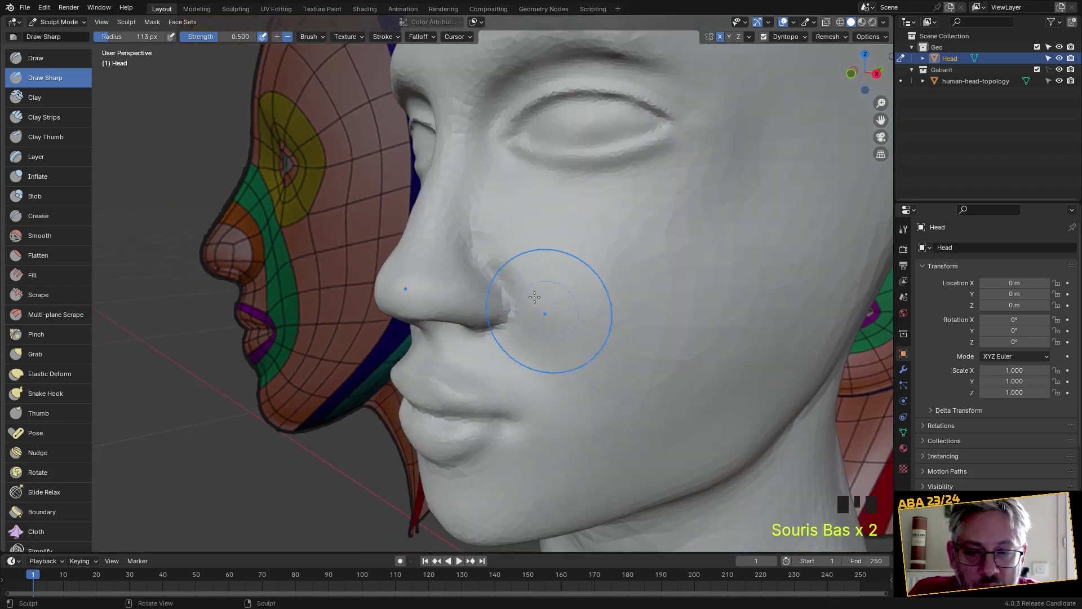
pyautogui.keyDown('shift'); pyautogui.doubleClick(493, 257); pyautogui.keyUp('shift')
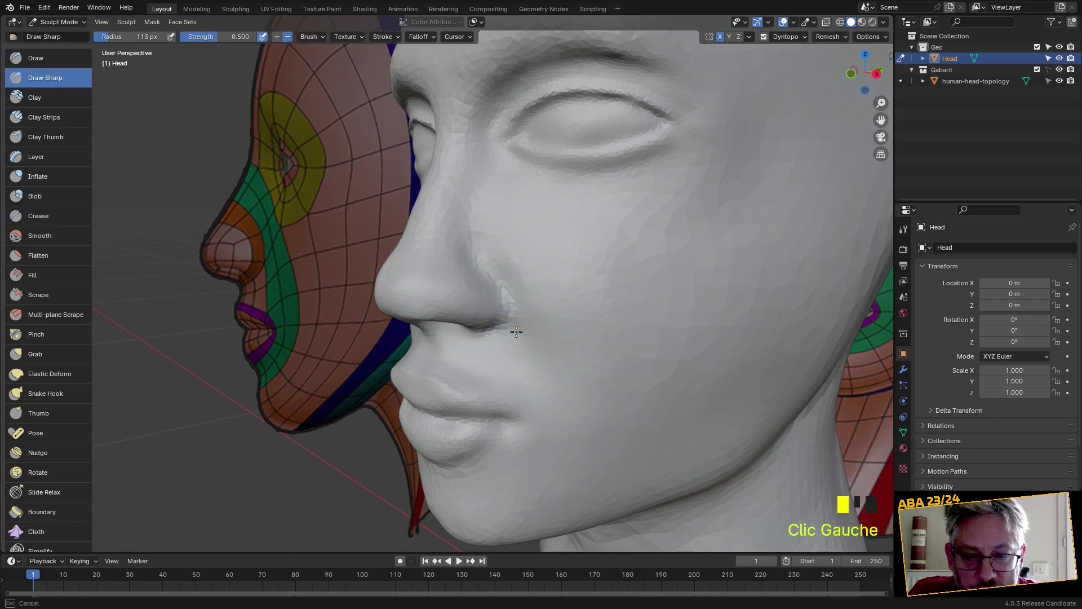
# Carve the fold running from the nostril wing past the mouth corner and soften it with Smooth strokes
pyautogui.moveTo(531, 381); pyautogui.dragTo(546, 453)
pyautogui.keyDown('shift'); pyautogui.moveTo(528, 415); pyautogui.dragTo(527, 389); pyautogui.keyUp('shift')
pyautogui.keyDown('shift'); pyautogui.moveTo(527, 389); pyautogui.dragTo(524, 358); pyautogui.keyUp('shift')
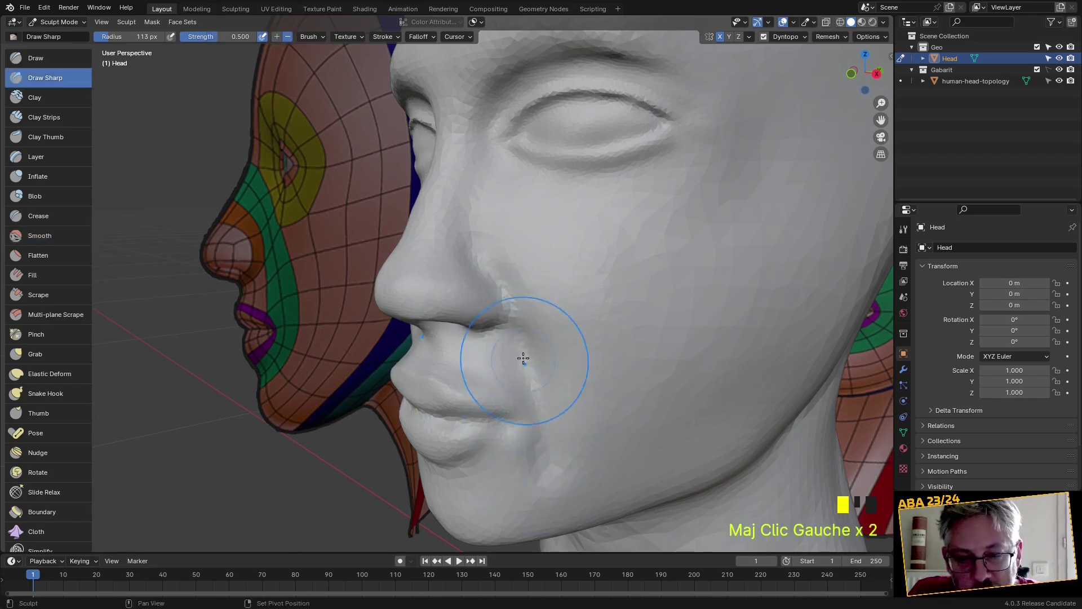
pyautogui.keyDown('shift'); pyautogui.moveTo(539, 440); pyautogui.dragTo(561, 476); pyautogui.keyUp('shift')
pyautogui.moveTo(541, 406)
pyautogui.keyDown('shift'); pyautogui.mouseDown()
pyautogui.moveTo(546, 367)
pyautogui.moveTo(525, 316)
pyautogui.mouseUp(); pyautogui.keyUp('shift')
pyautogui.moveTo(525, 316)
pyautogui.keyDown('shift'); pyautogui.mouseDown()
pyautogui.moveTo(516, 286)
pyautogui.moveTo(496, 273)
pyautogui.mouseUp(); pyautogui.keyUp('shift')
# Carve the upper crease of the nostril wing with the Draw Sharp brush
pyautogui.moveTo(496, 273)
pyautogui.mouseDown(button='middle')
pyautogui.moveTo(476, 324)
pyautogui.moveTo(488, 285)
pyautogui.mouseUp(button='middle')
pyautogui.scroll(2, 455, 325)
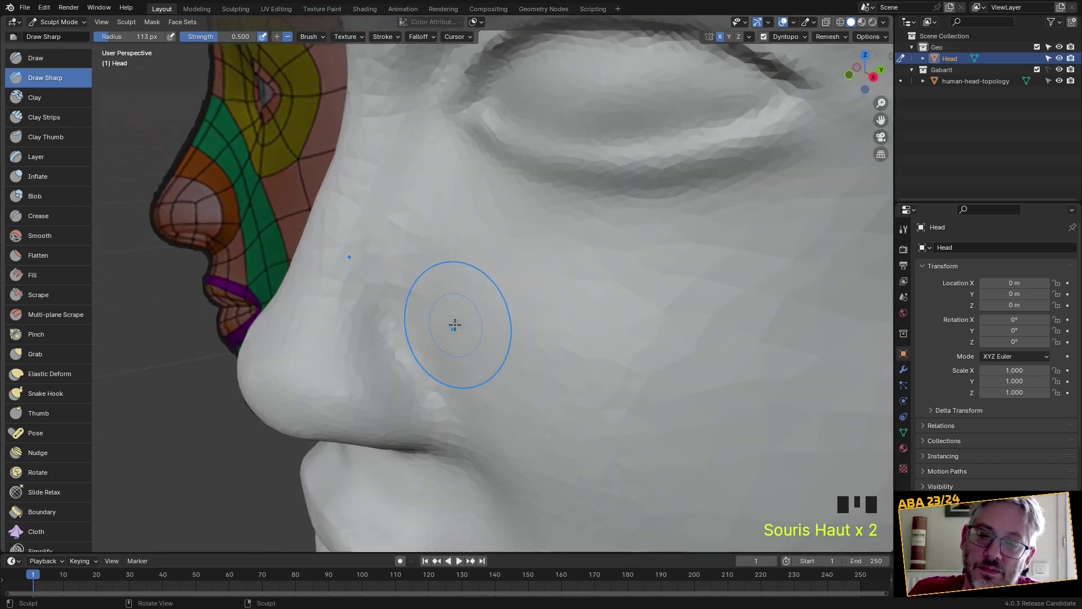
pyautogui.keyDown('shift'); pyautogui.moveTo(455, 325); pyautogui.dragTo(468, 279, button='middle'); pyautogui.keyUp('shift')
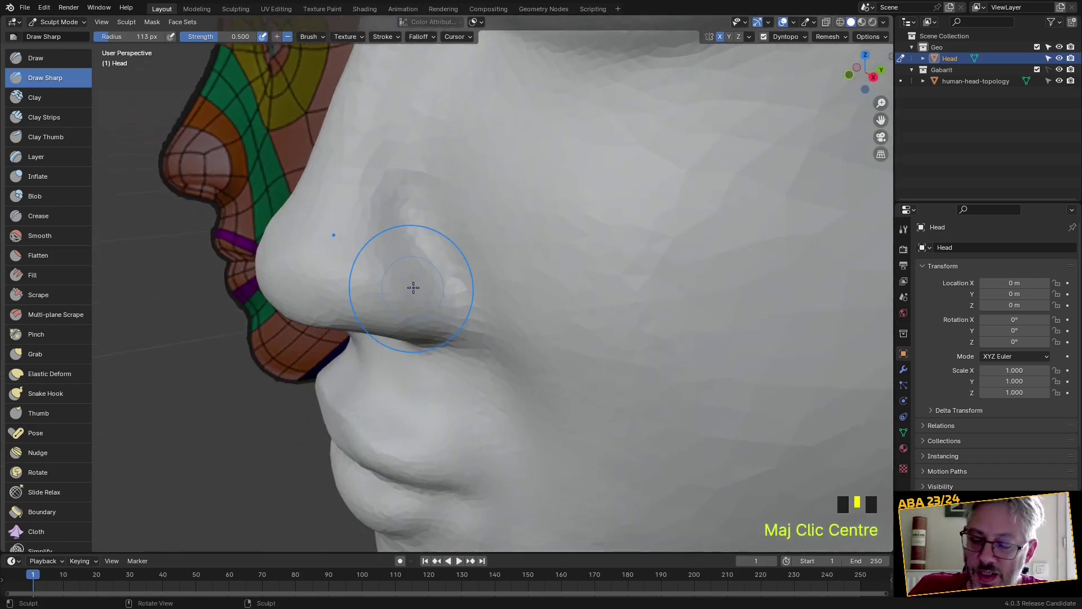
pyautogui.press('x')
pyautogui.moveTo(428, 301); pyautogui.dragTo(451, 334, button='middle')
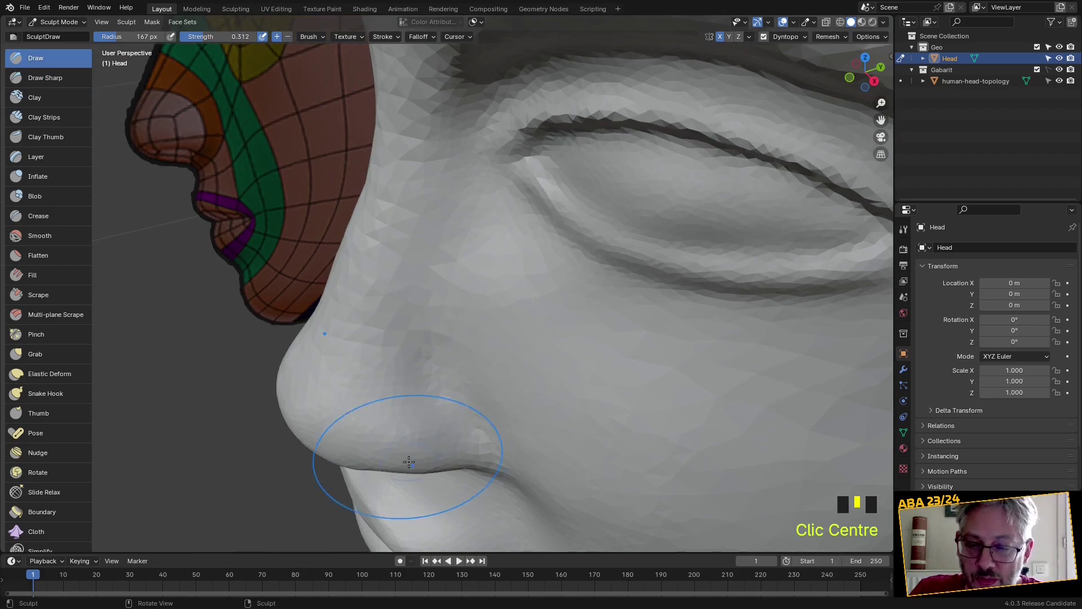
pyautogui.moveTo(448, 471); pyautogui.dragTo(474, 486, button='middle')
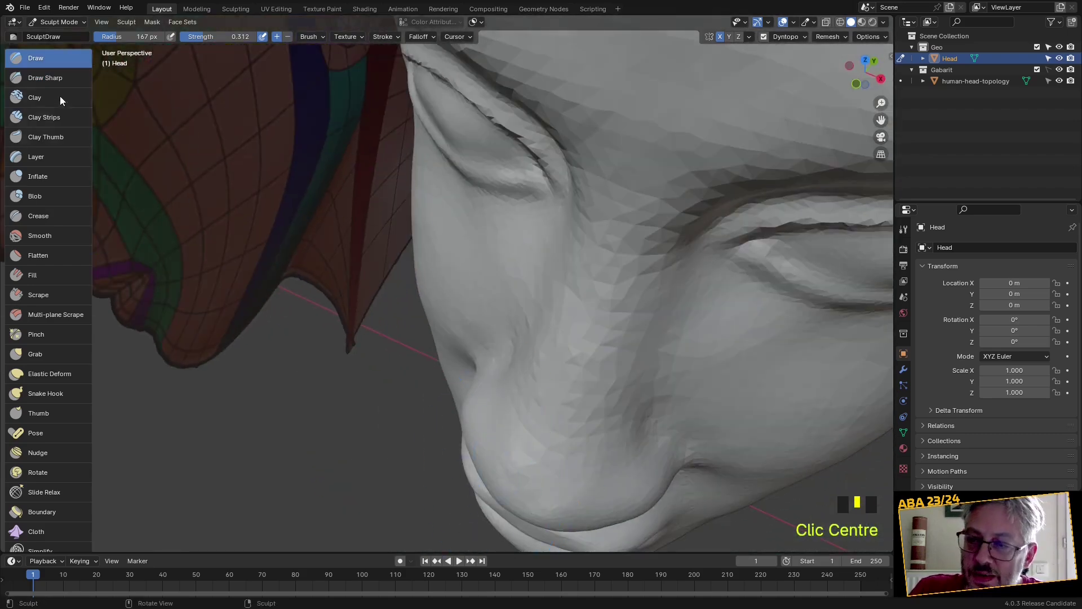
pyautogui.moveTo(558, 435); pyautogui.dragTo(520, 507, button='middle')
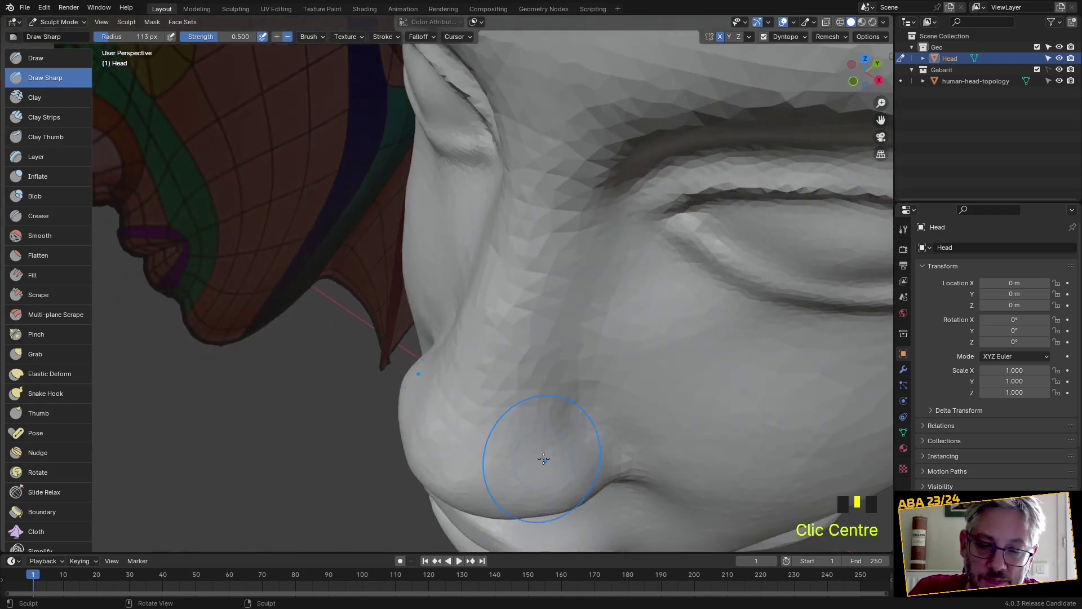
pyautogui.moveTo(531, 441); pyautogui.dragTo(538, 434)
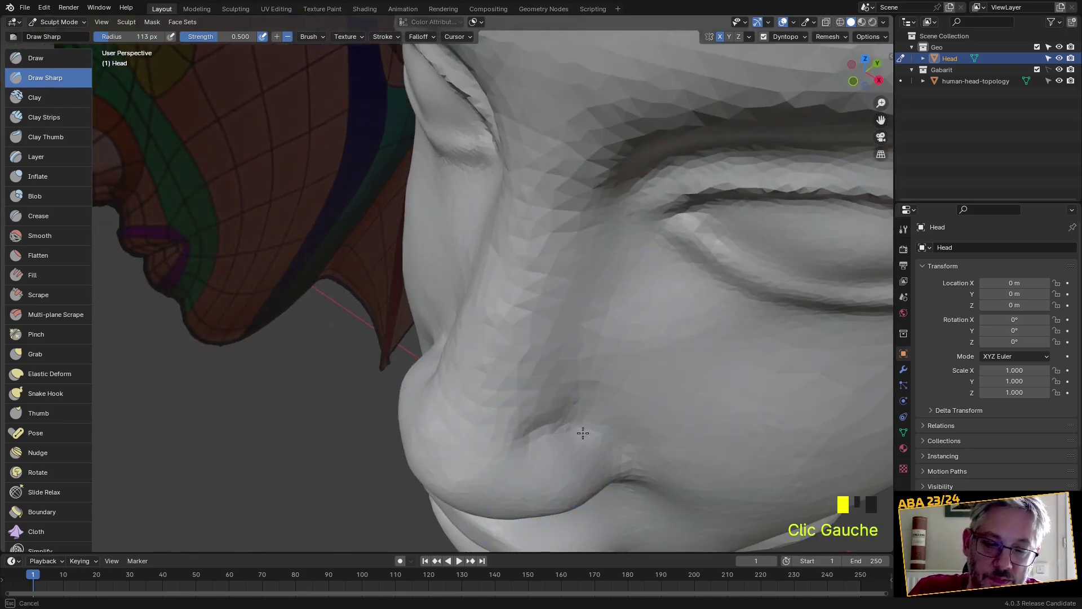
# Reshape the nostril wing and its crease with the Grab brush
pyautogui.moveTo(604, 447); pyautogui.dragTo(394, 204, button='middle')
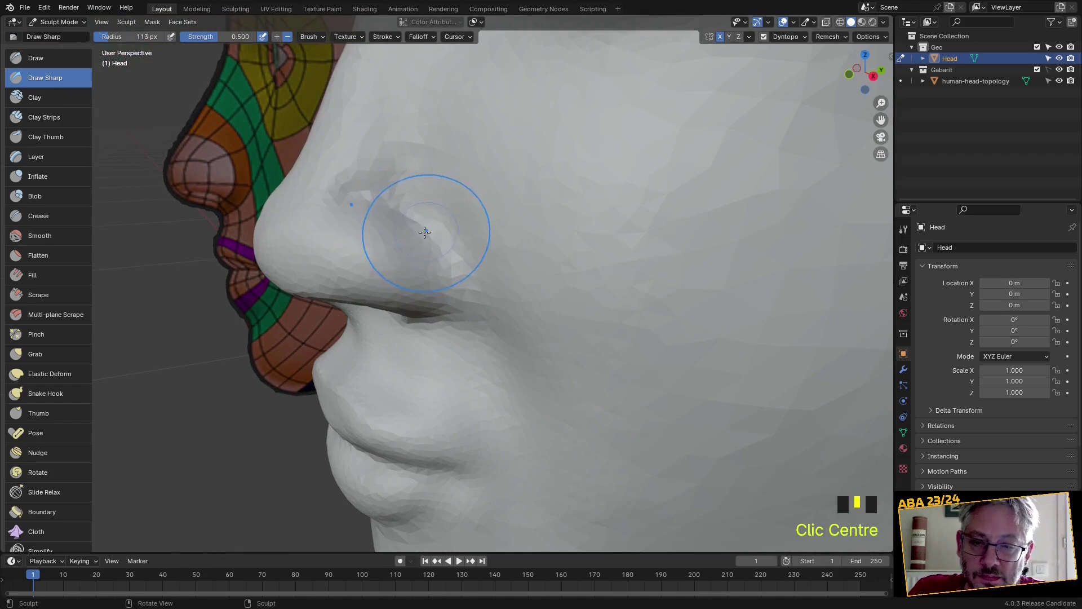
pyautogui.press('g')
pyautogui.scroll(-3, 414, 231)
pyautogui.keyDown('shift'); pyautogui.moveTo(435, 242); pyautogui.dragTo(423, 284, button='middle'); pyautogui.keyUp('shift')
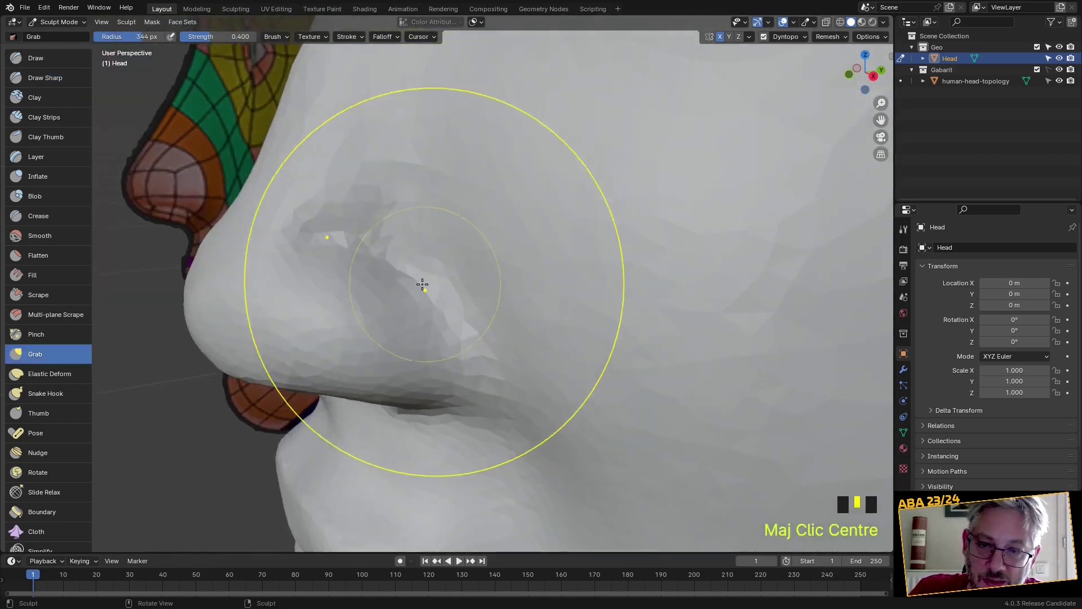
pyautogui.scroll(4, 401, 266)
pyautogui.moveTo(379, 268)
pyautogui.mouseDown()
pyautogui.moveTo(398, 209)
pyautogui.moveTo(427, 206)
pyautogui.mouseUp()
pyautogui.moveTo(428, 205)
pyautogui.mouseDown(button='middle')
pyautogui.moveTo(430, 367)
pyautogui.moveTo(305, 220)
pyautogui.mouseUp(button='middle')
pyautogui.moveTo(304, 220)
pyautogui.mouseDown()
pyautogui.moveTo(282, 222)
pyautogui.moveTo(288, 207)
pyautogui.moveTo(302, 221)
pyautogui.mouseUp()
# Tighten the crease behind the nostril wing with the Pinch brush at a 158 px radius
pyautogui.scroll(-4, 308, 225)
pyautogui.moveTo(316, 232); pyautogui.dragTo(395, 276, button='middle')
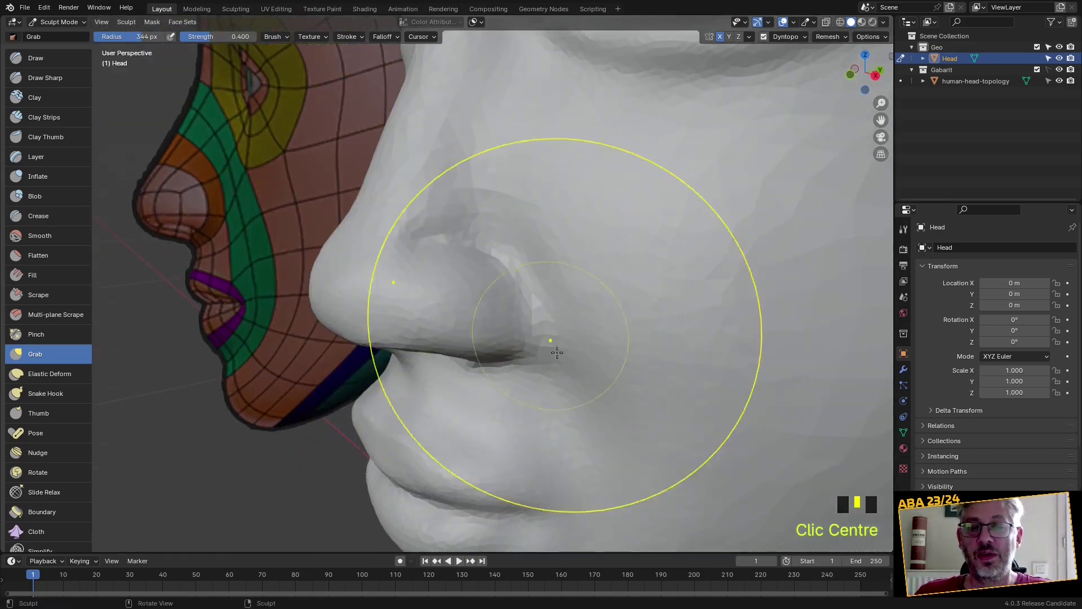
pyautogui.click(50, 337)
pyautogui.press('f')
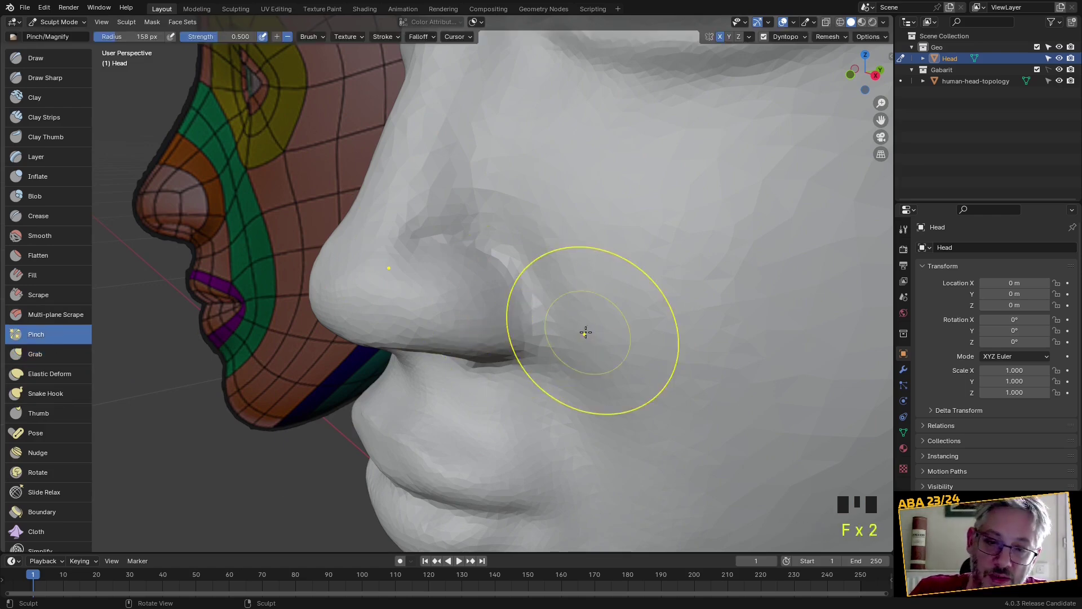
pyautogui.click(536, 327)
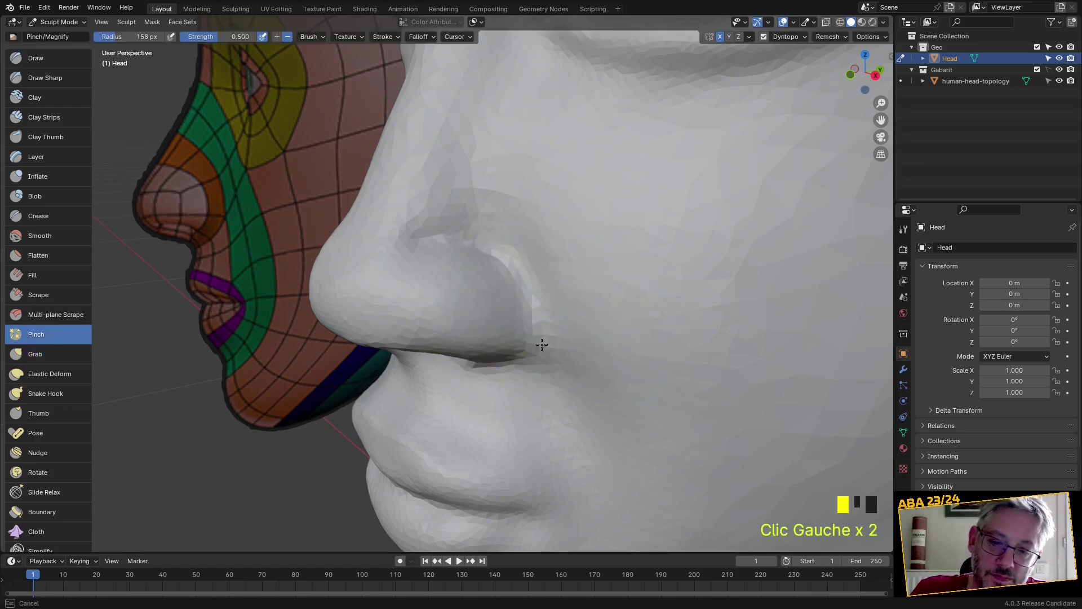
pyautogui.moveTo(529, 312); pyautogui.dragTo(550, 337, button='middle')
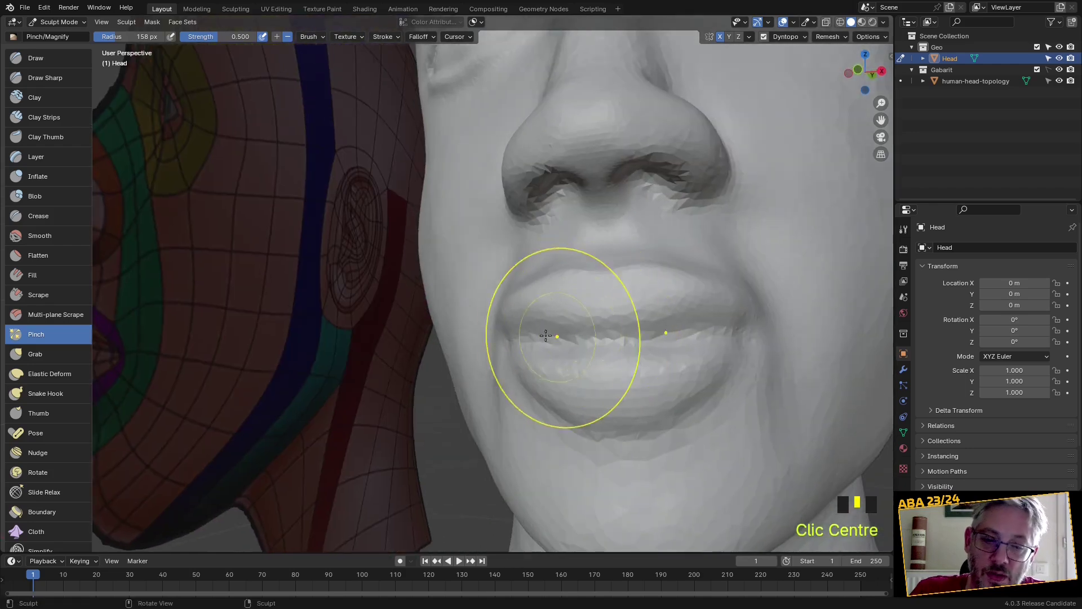
# Pinch the line between the lips out to the mouth corner
pyautogui.click(585, 345)
pyautogui.scroll(2, 584, 332)
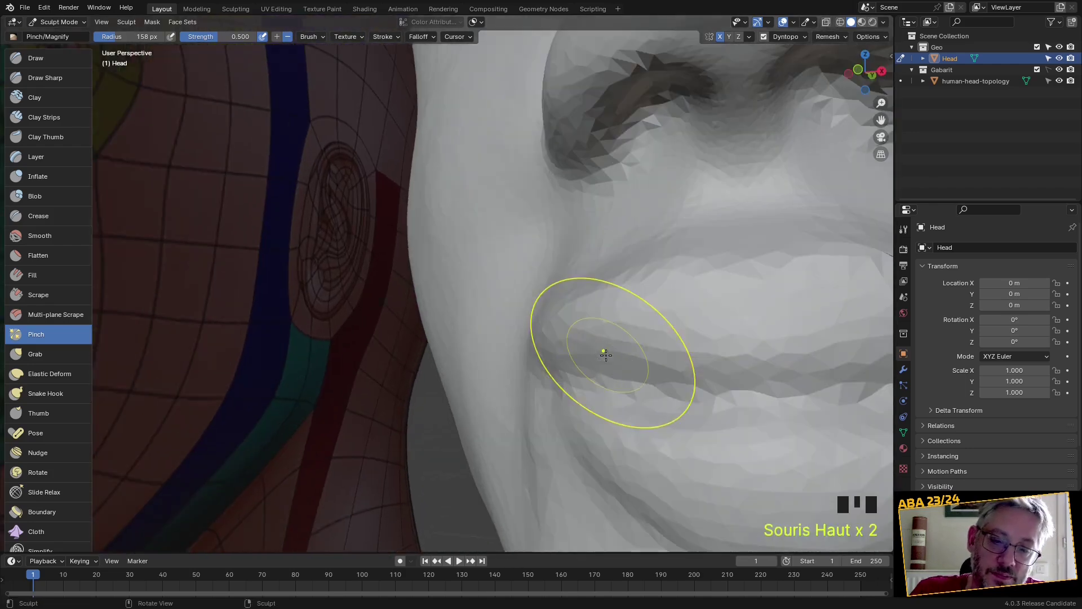
pyautogui.click(637, 399)
pyautogui.click(712, 404)
pyautogui.click(689, 404)
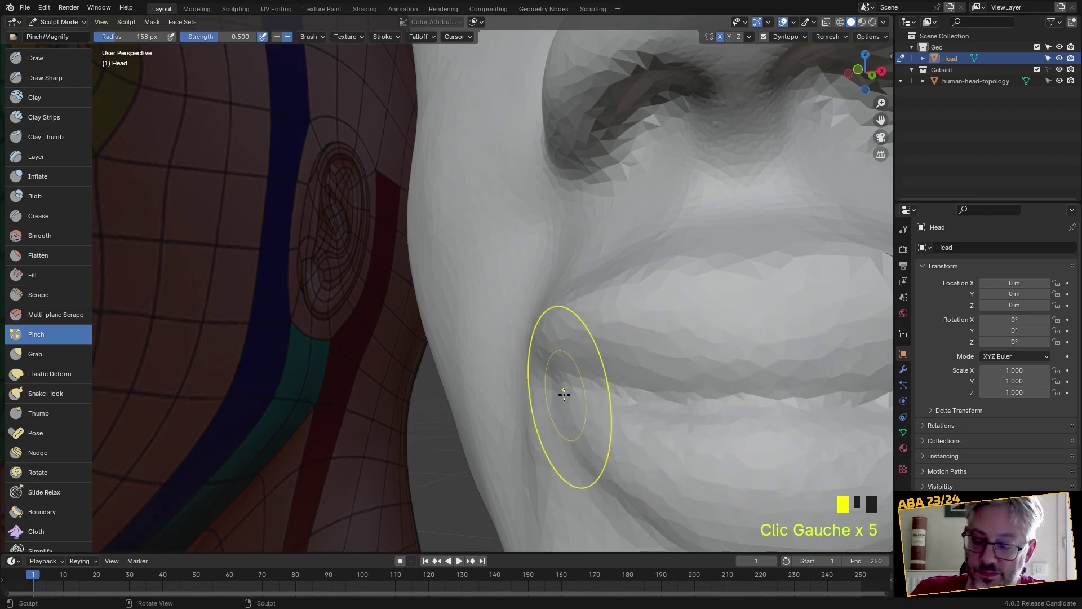
# Reshape the mouth corner with the Grab brush and smooth it lightly
pyautogui.press('g')
pyautogui.scroll(1, 580, 364)
pyautogui.moveTo(580, 367)
pyautogui.mouseDown()
pyautogui.moveTo(671, 364)
pyautogui.moveTo(616, 401)
pyautogui.mouseUp()
pyautogui.moveTo(605, 441)
pyautogui.mouseDown()
pyautogui.moveTo(566, 338)
pyautogui.moveTo(550, 346)
pyautogui.moveTo(544, 440)
pyautogui.mouseUp()
pyautogui.scroll(-3, 544, 438)
pyautogui.moveTo(544, 438)
pyautogui.mouseDown(button='middle')
pyautogui.moveTo(536, 430)
pyautogui.moveTo(565, 430)
pyautogui.moveTo(636, 399)
pyautogui.mouseUp(button='middle')
pyautogui.moveTo(636, 398)
pyautogui.keyDown('shift'); pyautogui.mouseDown()
pyautogui.moveTo(621, 404)
pyautogui.moveTo(633, 430)
pyautogui.mouseUp(); pyautogui.keyUp('shift')
# Sculpt the area beside the mouth and the chin's jaw edge with the Draw brush
pyautogui.moveTo(633, 430)
pyautogui.mouseDown(button='middle')
pyautogui.moveTo(609, 435)
pyautogui.moveTo(152, 136)
pyautogui.mouseUp(button='middle')
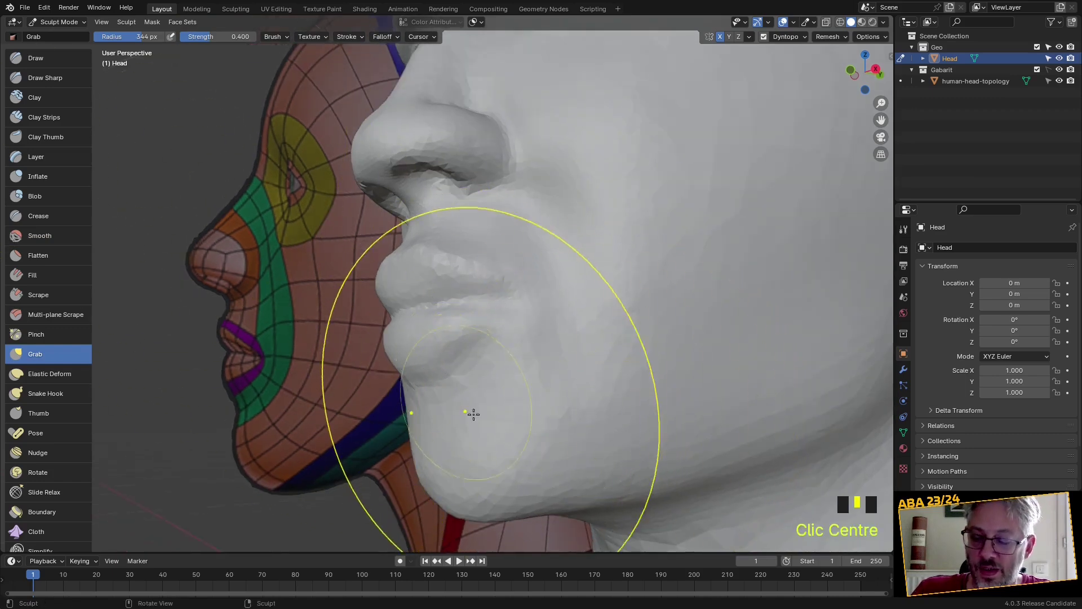
pyautogui.press('v')
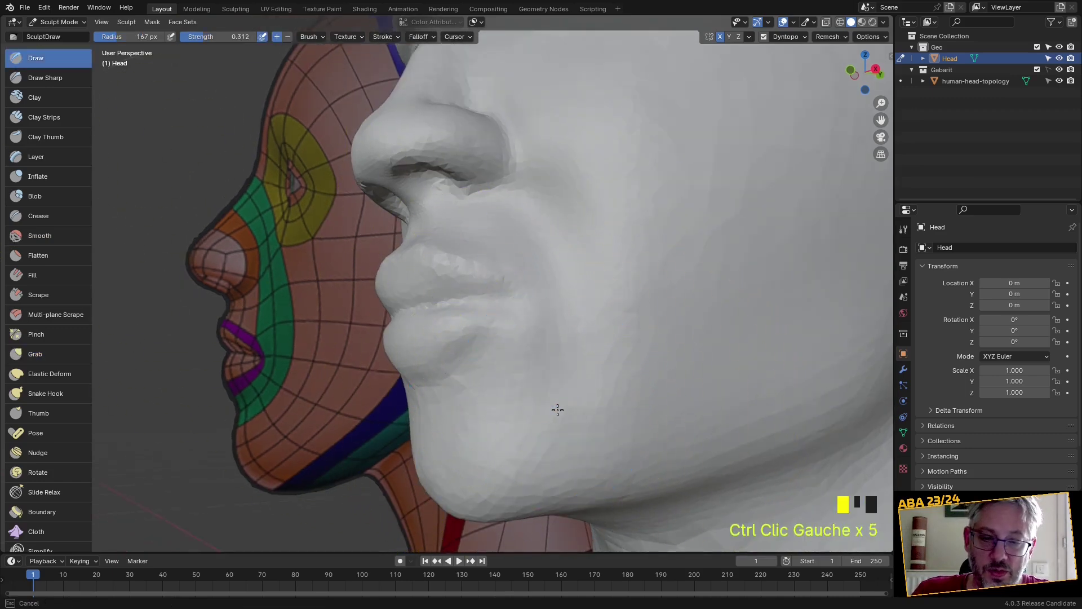
pyautogui.moveTo(534, 489); pyautogui.dragTo(669, 462)
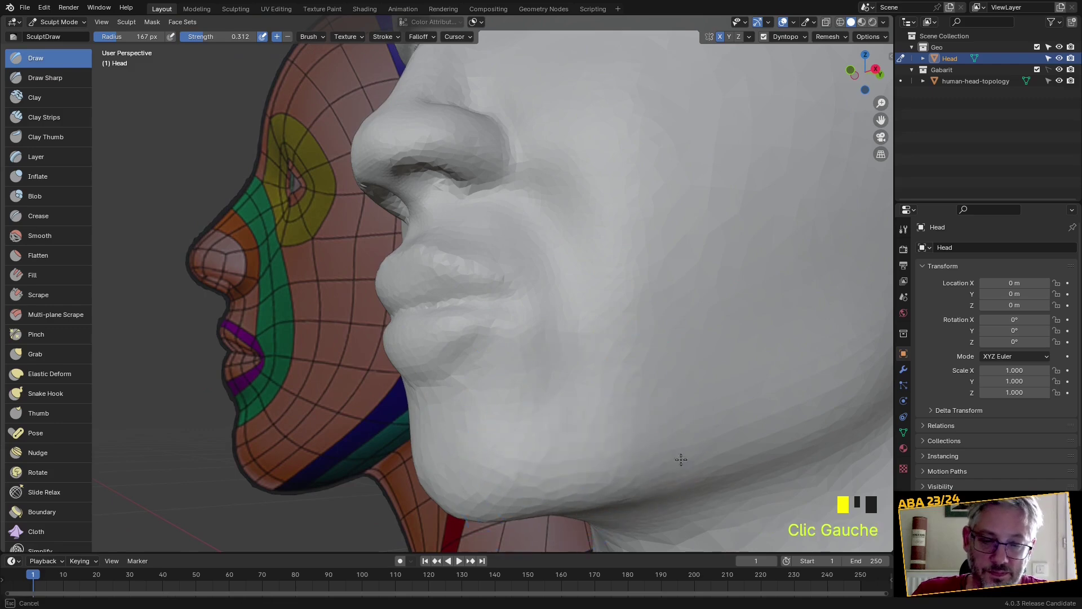
# Reshape the lower face around the mouth with the Grab brush and smooth it lightly
pyautogui.scroll(-2, 745, 441)
pyautogui.moveTo(653, 423)
pyautogui.mouseDown(button='middle')
pyautogui.moveTo(733, 420)
pyautogui.moveTo(614, 372)
pyautogui.moveTo(689, 371)
pyautogui.mouseUp(button='middle')
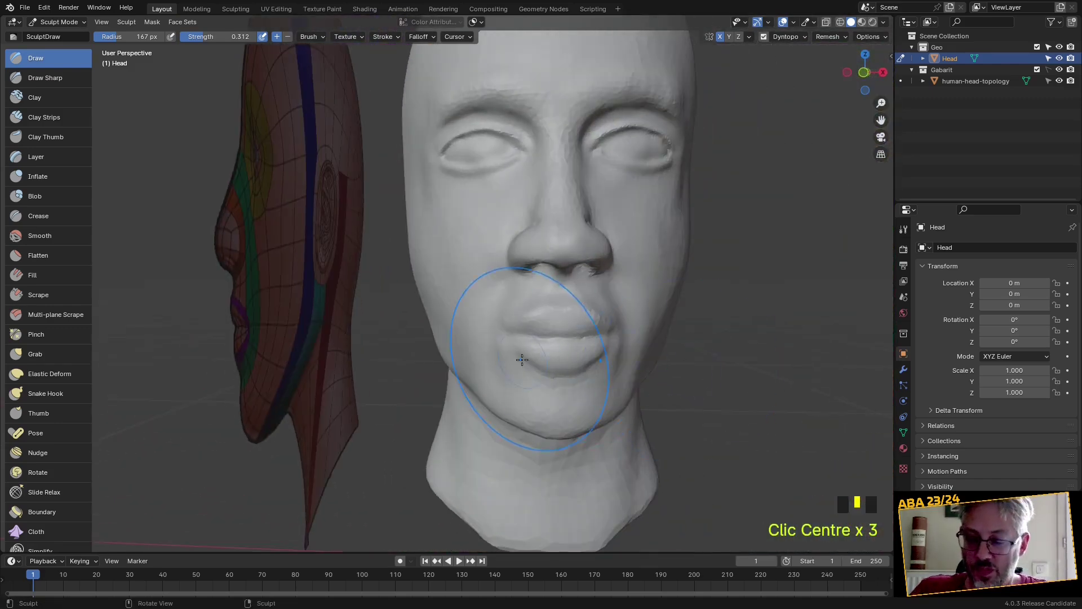
pyautogui.press('g')
pyautogui.scroll(3, 523, 386)
pyautogui.moveTo(548, 394)
pyautogui.mouseDown()
pyautogui.moveTo(493, 400)
pyautogui.moveTo(454, 281)
pyautogui.moveTo(465, 275)
pyautogui.mouseUp()
pyautogui.keyDown('shift'); pyautogui.moveTo(471, 273); pyautogui.dragTo(476, 270); pyautogui.keyUp('shift')
# Define the upper lip's contour with the Draw Sharp brush and smooth the lip surface
pyautogui.scroll(-2, 524, 321)
pyautogui.moveTo(525, 321)
pyautogui.mouseDown(button='middle')
pyautogui.moveTo(498, 358)
pyautogui.moveTo(425, 346)
pyautogui.moveTo(485, 485)
pyautogui.moveTo(7, 68)
pyautogui.mouseUp(button='middle')
pyautogui.scroll(2, 438, 357)
pyautogui.click(35, 78)
pyautogui.moveTo(541, 394); pyautogui.dragTo(588, 430, button='middle')
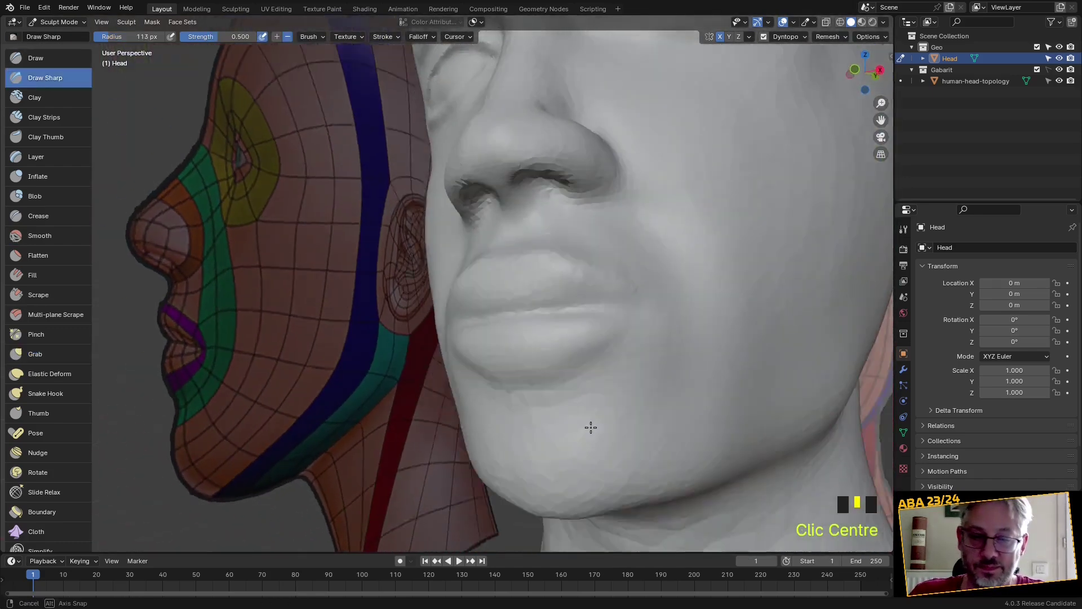
pyautogui.scroll(2, 562, 376)
pyautogui.moveTo(582, 363)
pyautogui.mouseDown(button='middle')
pyautogui.moveTo(614, 353)
pyautogui.moveTo(603, 363)
pyautogui.mouseUp(button='middle')
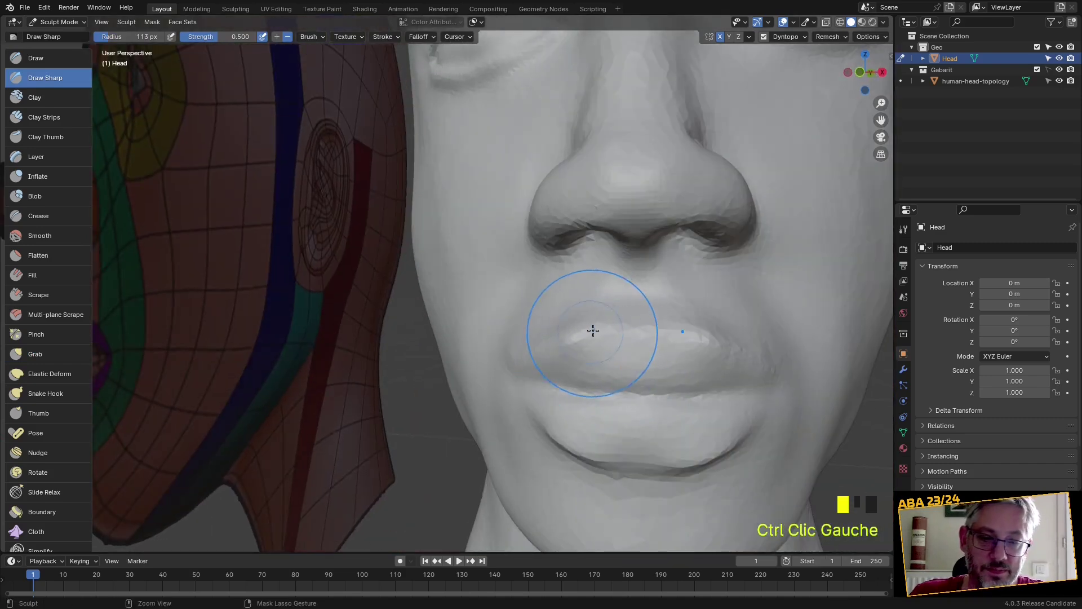
pyautogui.keyDown('shift'); pyautogui.click(575, 347); pyautogui.keyUp('shift')
pyautogui.keyDown('shift'); pyautogui.click(560, 346); pyautogui.keyUp('shift')
pyautogui.keyDown('shift'); pyautogui.click(565, 363); pyautogui.keyUp('shift')
# Smooth the fold beneath the lower lip
pyautogui.moveTo(565, 364)
pyautogui.mouseDown(button='middle')
pyautogui.moveTo(597, 411)
pyautogui.moveTo(582, 393)
pyautogui.mouseUp(button='middle')
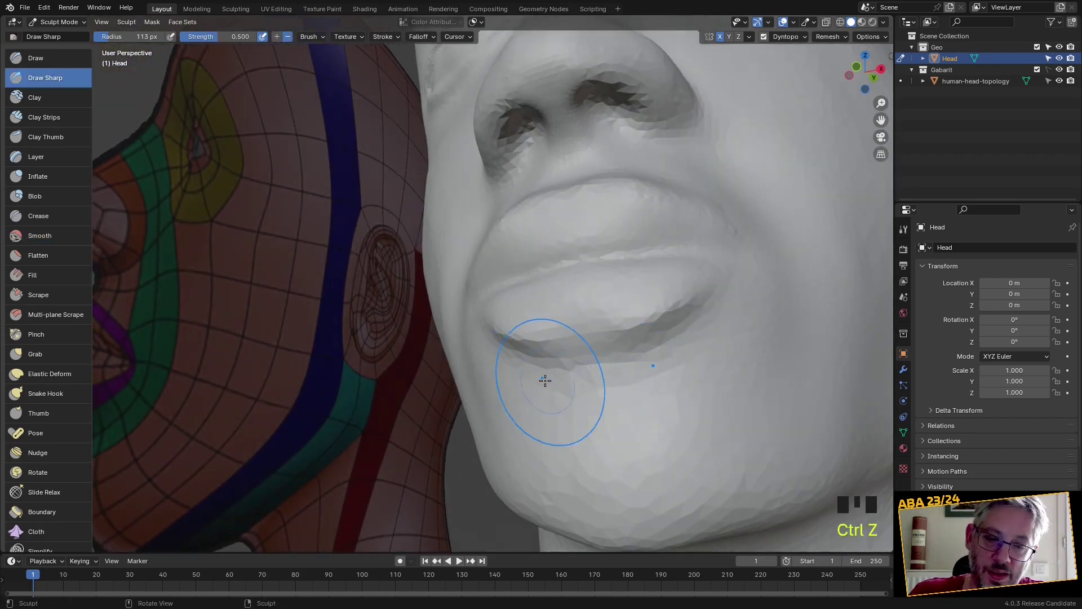
pyautogui.keyDown('shift'); pyautogui.click(673, 374); pyautogui.keyUp('shift')
pyautogui.keyDown('shift'); pyautogui.click(540, 400); pyautogui.keyUp('shift')
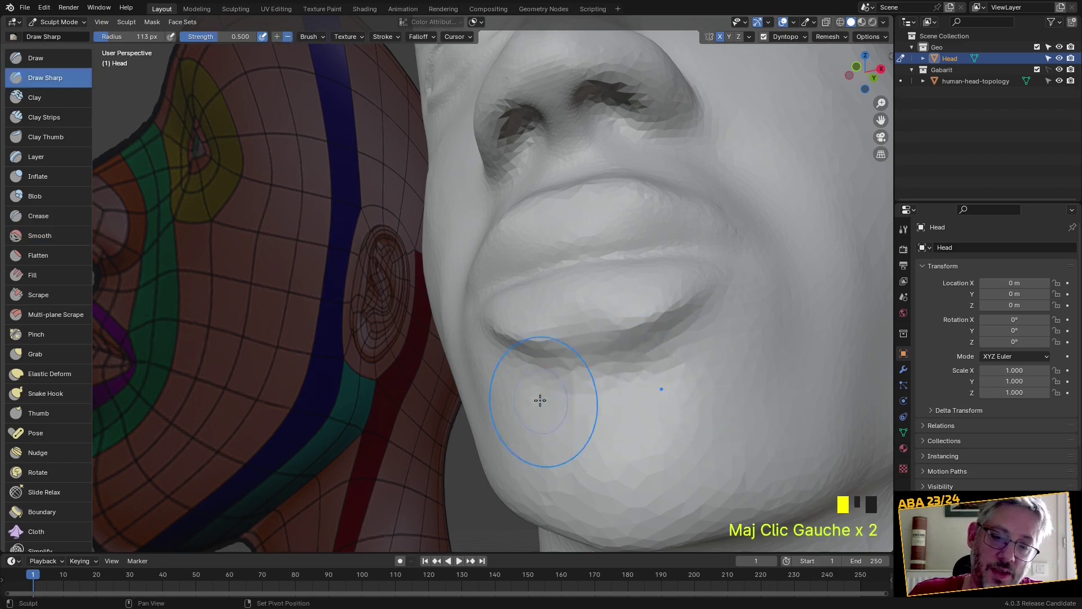
# Smooth the chin surface below the lower lip
pyautogui.moveTo(592, 455); pyautogui.dragTo(636, 488, button='middle')
pyautogui.keyDown('shift'); pyautogui.click(562, 453); pyautogui.keyUp('shift')
pyautogui.keyDown('shift'); pyautogui.click(530, 453); pyautogui.keyUp('shift')
pyautogui.moveTo(526, 452); pyautogui.dragTo(516, 451, button='middle')
# Reshape the cheek and mouth area of the lower face with the Grab brush
pyautogui.press('g')
pyautogui.moveTo(491, 427); pyautogui.dragTo(501, 406)
pyautogui.scroll(-2, 502, 366)
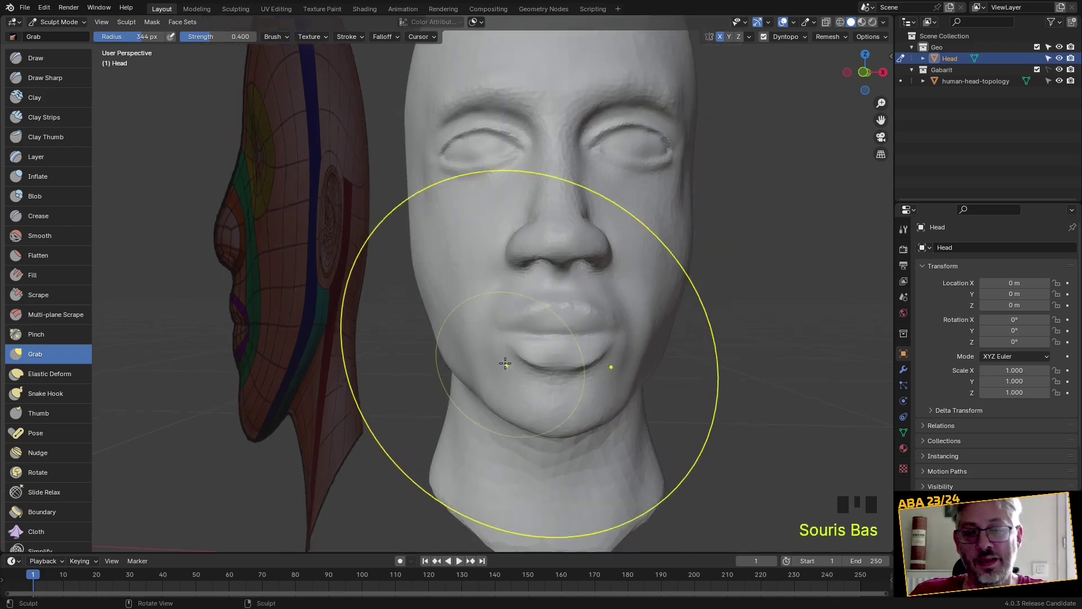
pyautogui.moveTo(495, 314); pyautogui.dragTo(535, 285)
# Adjust the profile of the lips, nose, cheek and outer eye area with the Grab brush
pyautogui.moveTo(536, 284)
pyautogui.mouseDown(button='middle')
pyautogui.moveTo(438, 323)
pyautogui.moveTo(445, 314)
pyautogui.mouseUp(button='middle')
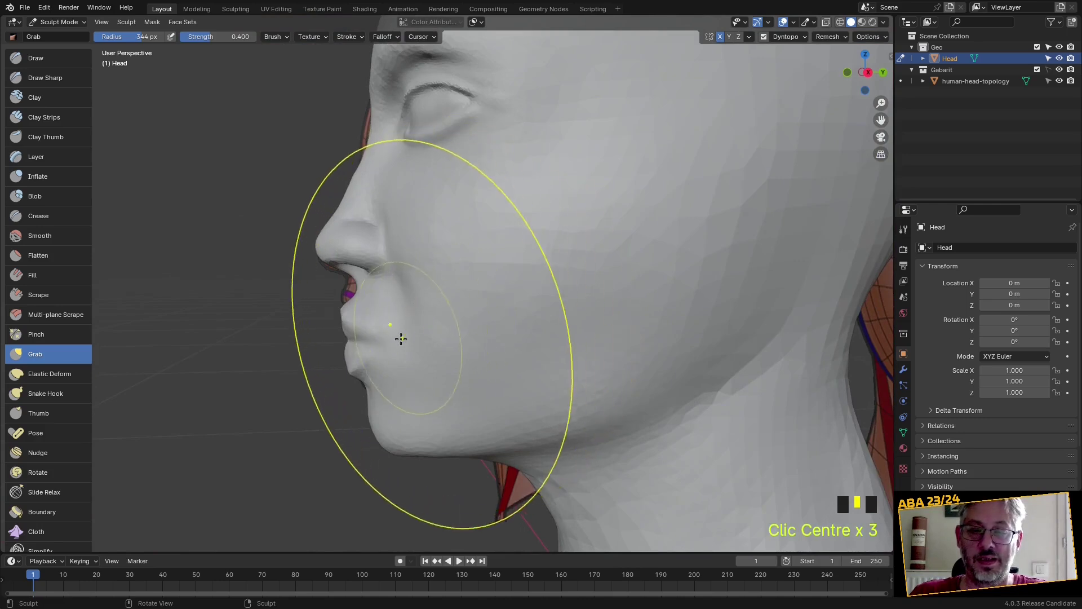
pyautogui.moveTo(363, 338); pyautogui.dragTo(368, 355)
pyautogui.moveTo(331, 231)
pyautogui.mouseDown()
pyautogui.moveTo(328, 207)
pyautogui.moveTo(322, 225)
pyautogui.mouseUp()
pyautogui.moveTo(430, 209); pyautogui.dragTo(432, 207)
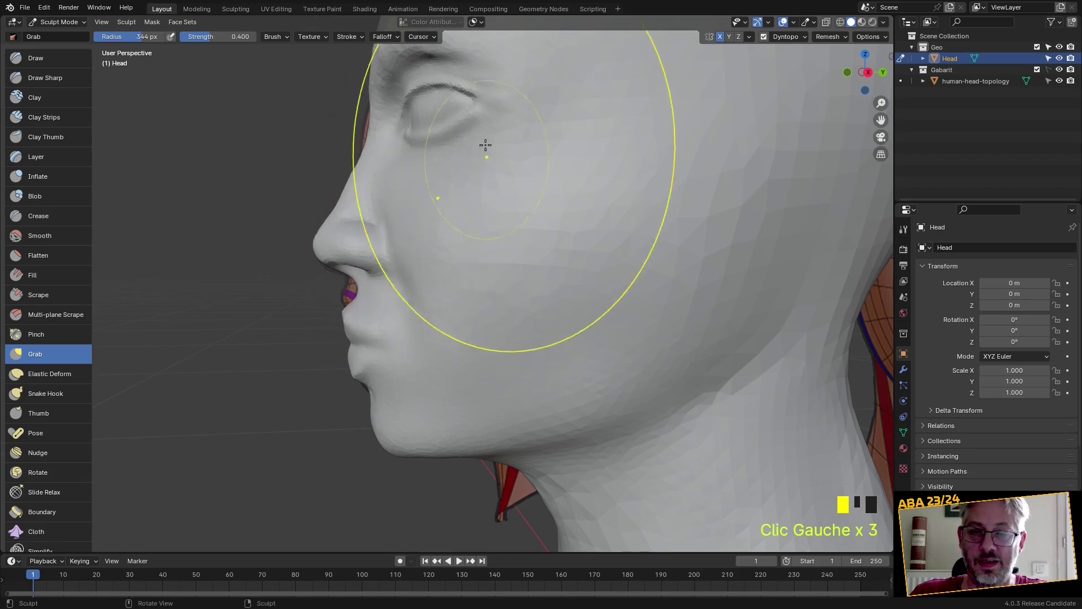
pyautogui.moveTo(495, 96); pyautogui.dragTo(496, 104)
pyautogui.scroll(-2, 500, 154)
pyautogui.moveTo(579, 225); pyautogui.dragTo(678, 235, button='middle')
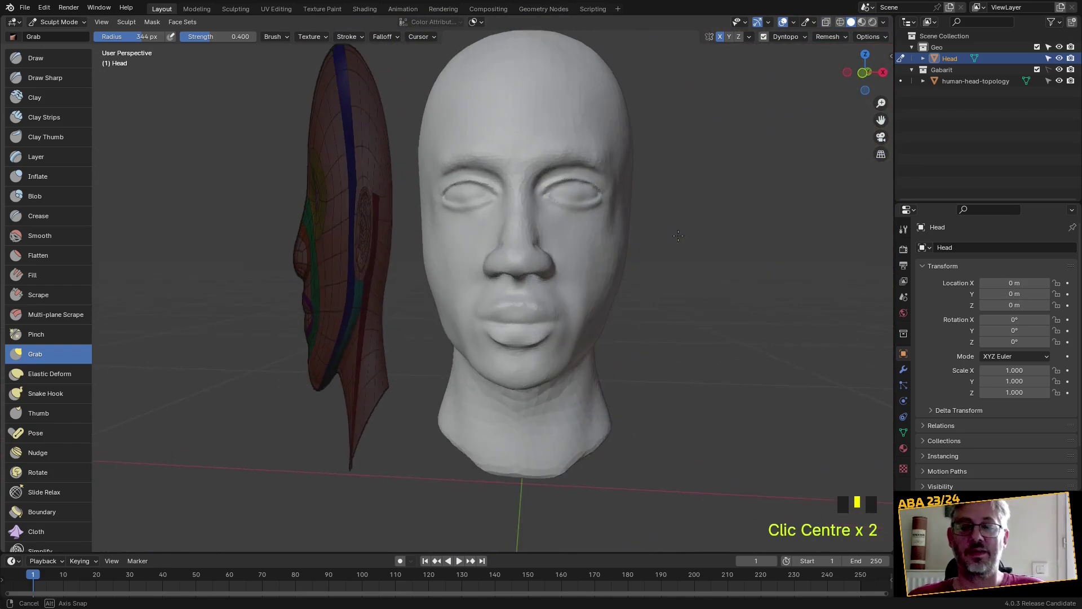
pyautogui.scroll(3, 626, 316)
pyautogui.moveTo(574, 314)
pyautogui.mouseDown(button='middle')
pyautogui.moveTo(547, 315)
pyautogui.moveTo(527, 345)
pyautogui.moveTo(555, 313)
pyautogui.moveTo(636, 295)
pyautogui.moveTo(556, 295)
pyautogui.mouseUp(button='middle')
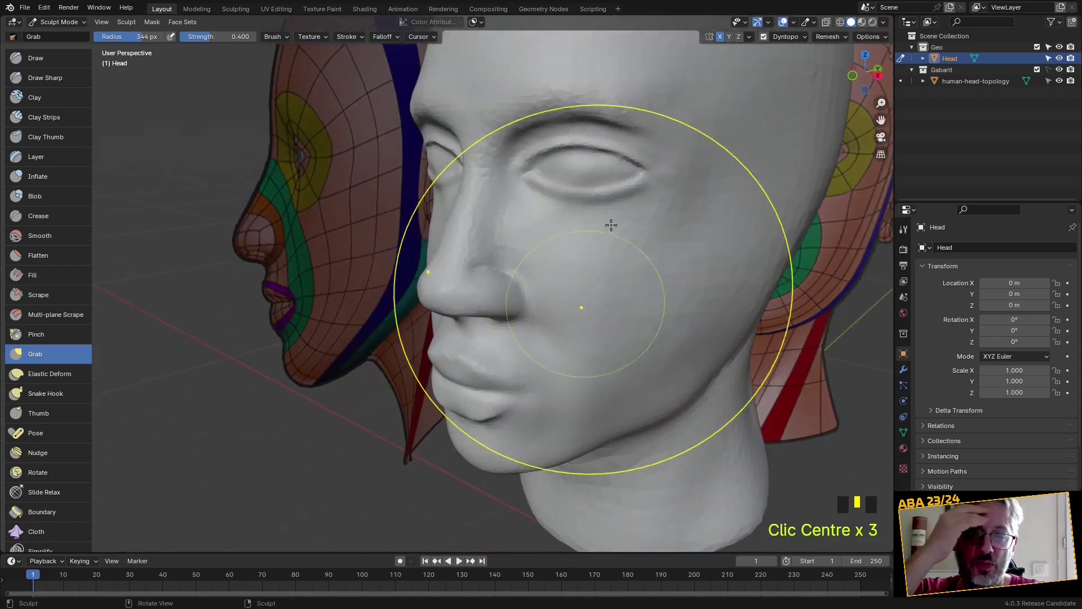
# Switch the head to Object Mode and apply Shade Smooth
pyautogui.click(72, 23)
pyautogui.click(73, 34)
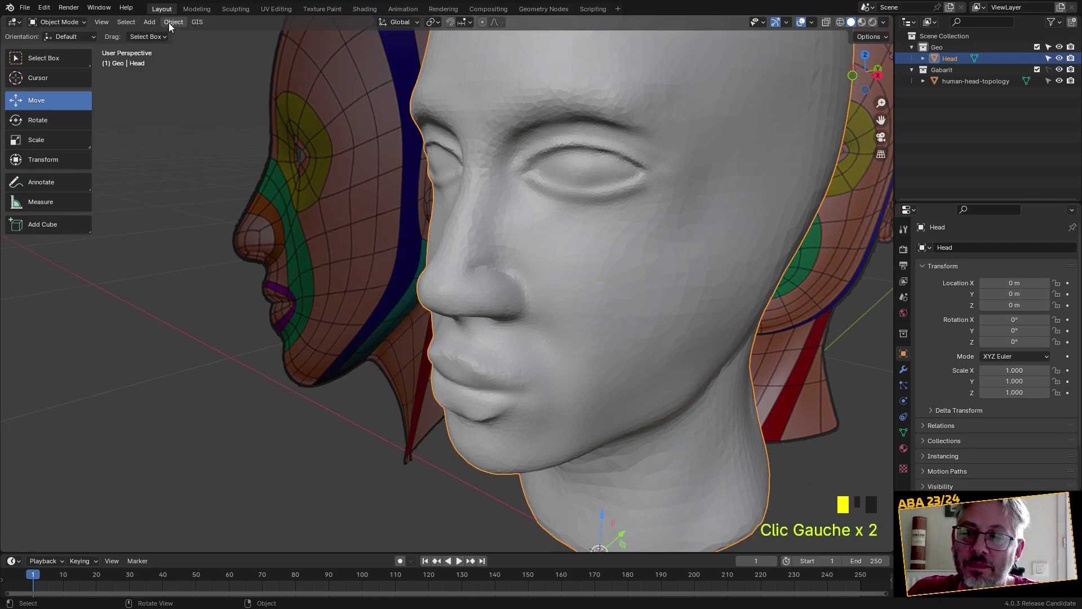
pyautogui.rightClick(585, 149)
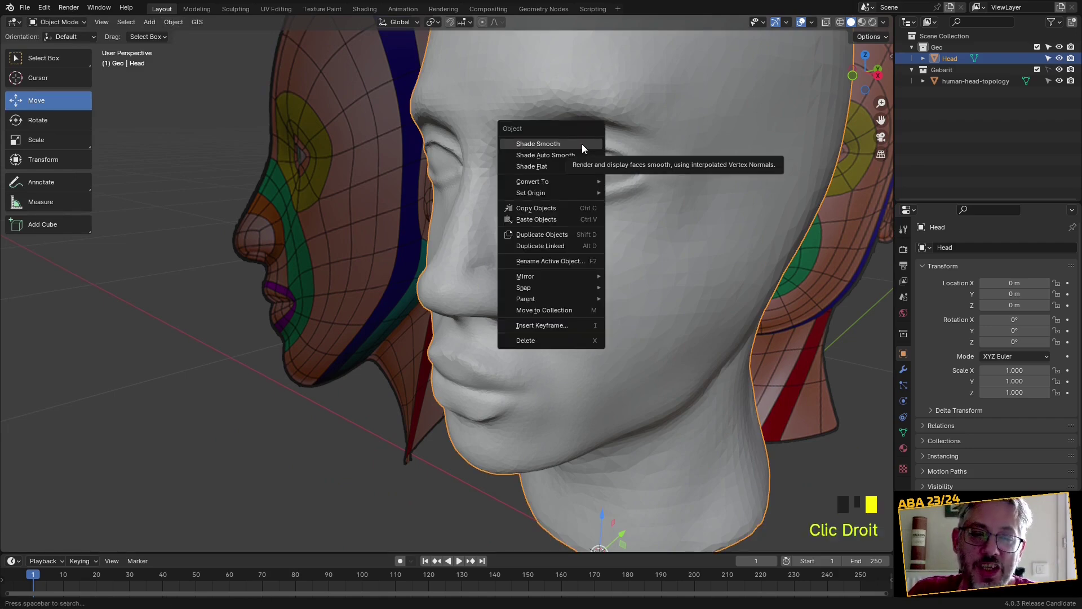
pyautogui.click(581, 144)
pyautogui.scroll(-2, 589, 234)
pyautogui.moveTo(590, 233); pyautogui.dragTo(213, 86, button='middle')
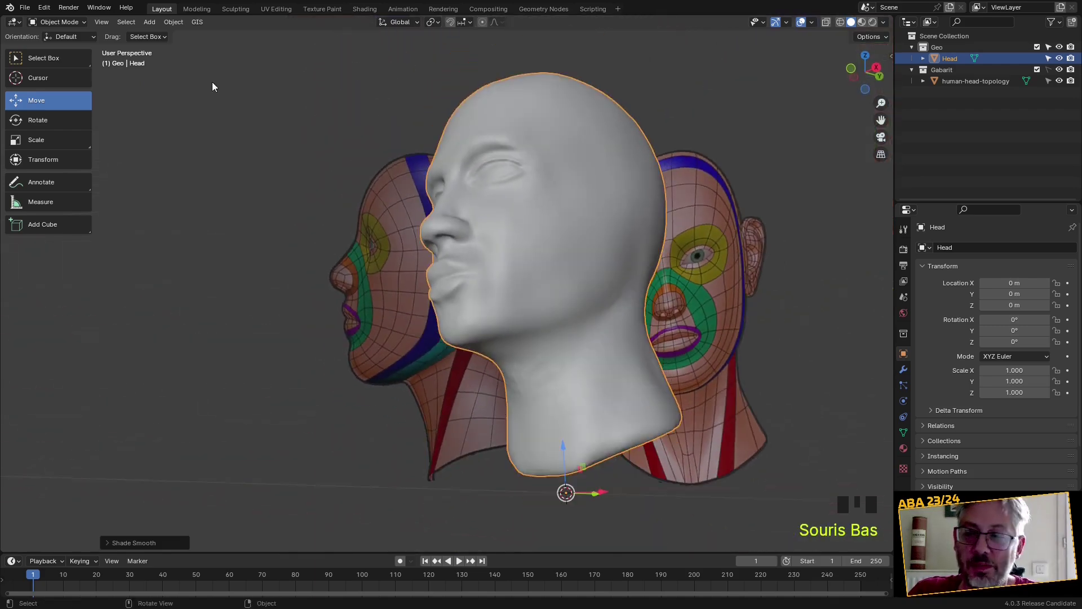
# Return to Sculpt Mode and smooth the transition between the jaw's underside and the neck
pyautogui.click(80, 23)
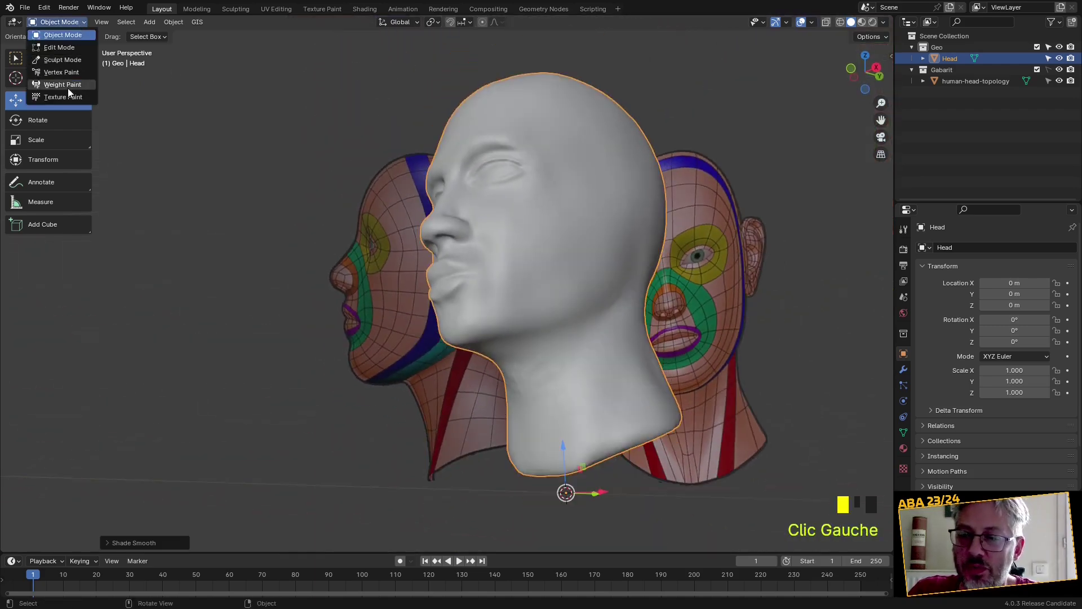
pyautogui.click(66, 60)
pyautogui.scroll(3, 668, 521)
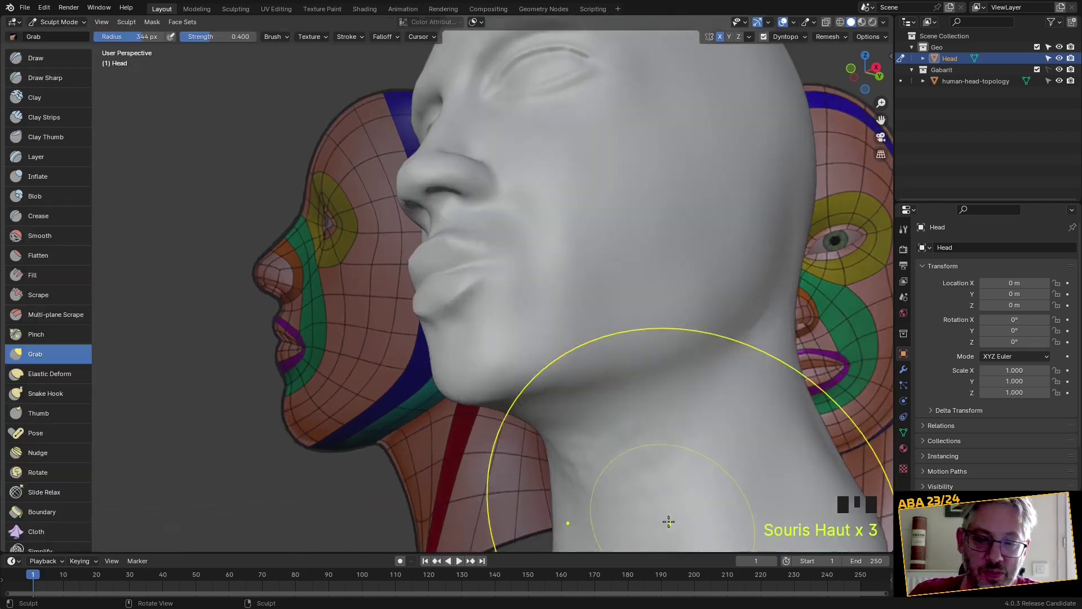
pyautogui.keyDown('shift'); pyautogui.moveTo(668, 521); pyautogui.dragTo(577, 362, button='middle'); pyautogui.keyUp('shift')
pyautogui.scroll(2, 553, 336)
pyautogui.keyDown('shift'); pyautogui.click(560, 347); pyautogui.keyUp('shift')
pyautogui.keyDown('shift'); pyautogui.click(592, 330); pyautogui.keyUp('shift')
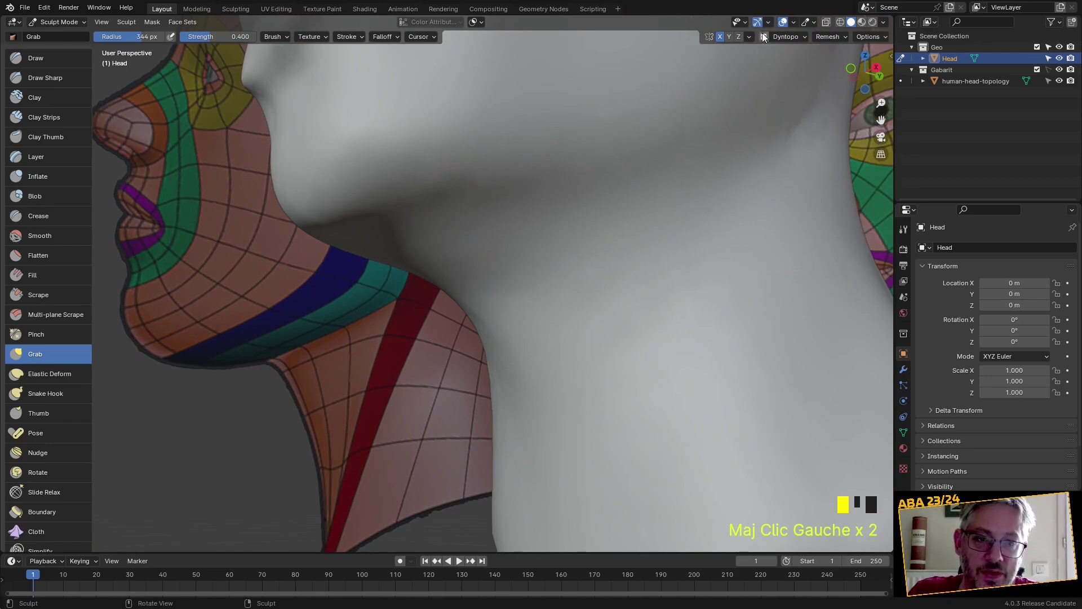
# Turn off Dyntopo and smooth the neck's sides and lower edge
pyautogui.scroll(-2, 696, 239)
pyautogui.moveTo(695, 239); pyautogui.dragTo(647, 261, button='middle')
pyautogui.scroll(-1, 628, 314)
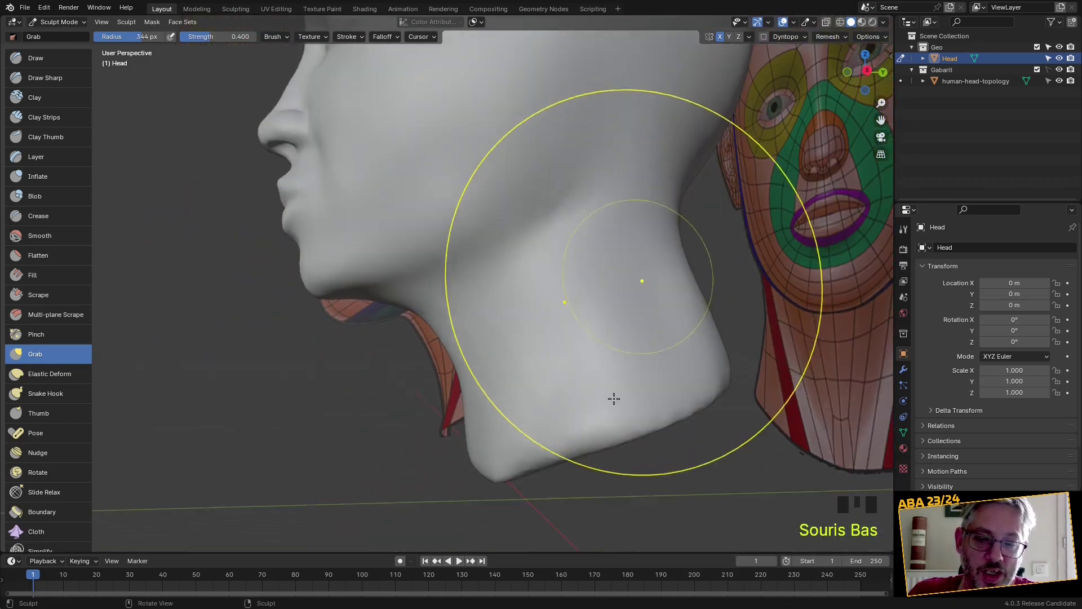
pyautogui.keyDown('shift'); pyautogui.click(508, 485); pyautogui.keyUp('shift')
pyautogui.keyDown('shift'); pyautogui.click(604, 411); pyautogui.keyUp('shift')
pyautogui.moveTo(604, 411); pyautogui.dragTo(549, 358, button='middle')
pyautogui.keyDown('shift'); pyautogui.click(462, 386); pyautogui.keyUp('shift')
pyautogui.keyDown('shift'); pyautogui.click(462, 386); pyautogui.keyUp('shift')
pyautogui.keyDown('shift'); pyautogui.click(462, 387); pyautogui.keyUp('shift')
pyautogui.moveTo(462, 387)
pyautogui.mouseDown(button='middle')
pyautogui.moveTo(607, 404)
pyautogui.moveTo(560, 426)
pyautogui.moveTo(496, 429)
pyautogui.mouseUp(button='middle')
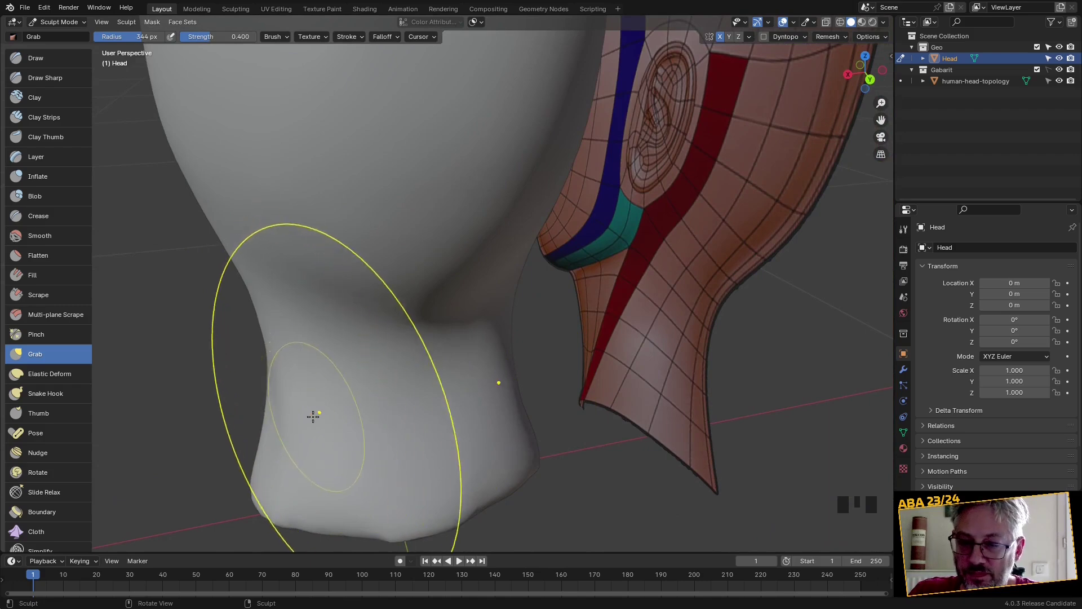
# Reshape the back and side of the neck with the Grab brush
pyautogui.moveTo(313, 416); pyautogui.dragTo(317, 412)
pyautogui.moveTo(330, 416)
pyautogui.mouseDown(button='middle')
pyautogui.moveTo(304, 416)
pyautogui.moveTo(249, 361)
pyautogui.mouseUp(button='middle')
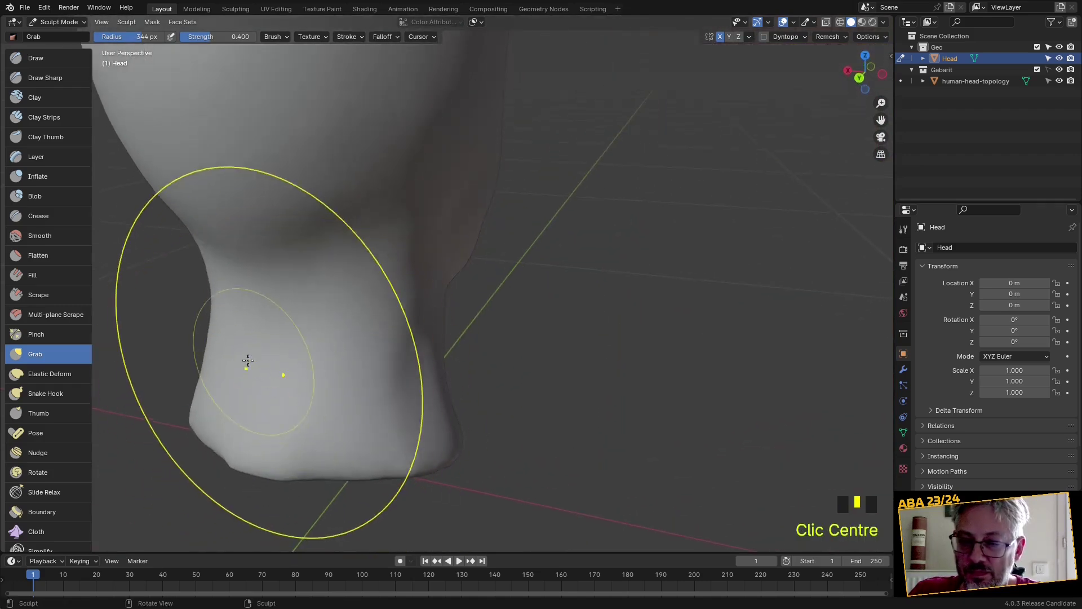
pyautogui.moveTo(219, 355); pyautogui.dragTo(302, 290)
pyautogui.moveTo(302, 289)
pyautogui.mouseDown(button='middle')
pyautogui.moveTo(265, 266)
pyautogui.moveTo(309, 280)
pyautogui.moveTo(254, 261)
pyautogui.moveTo(314, 285)
pyautogui.moveTo(333, 339)
pyautogui.mouseUp(button='middle')
# Nudge the outer corner of the eye with the Grab brush
pyautogui.moveTo(385, 312); pyautogui.dragTo(452, 357, button='middle')
pyautogui.scroll(2, 423, 316)
pyautogui.scroll(-2, 431, 316)
pyautogui.scroll(1, 436, 295)
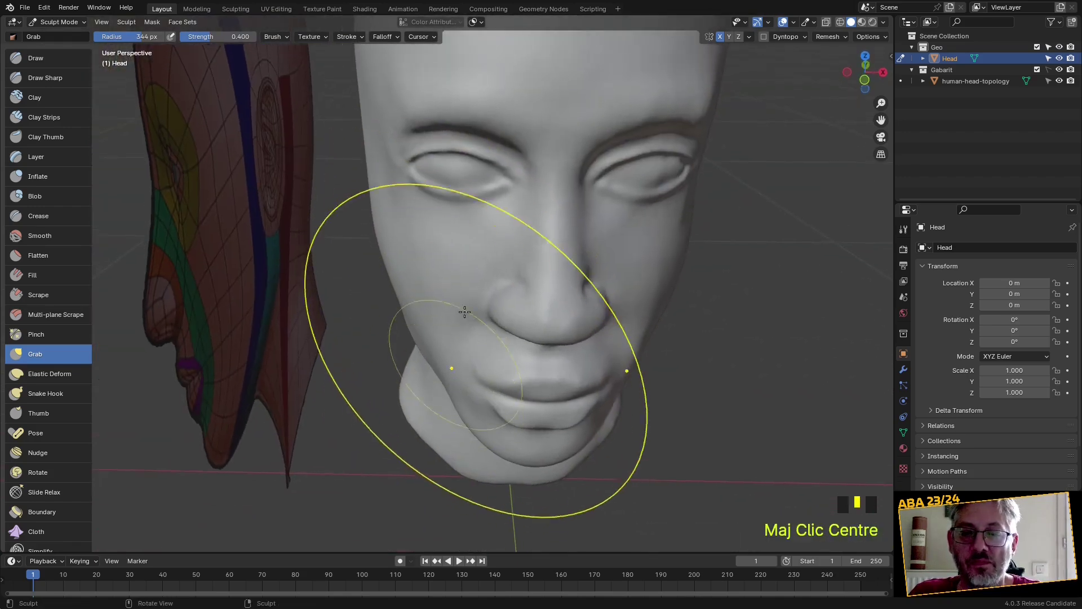
pyautogui.scroll(2, 454, 205)
pyautogui.scroll(1, 471, 315)
pyautogui.keyDown('shift'); pyautogui.moveTo(472, 314); pyautogui.dragTo(479, 428, button='middle'); pyautogui.keyUp('shift')
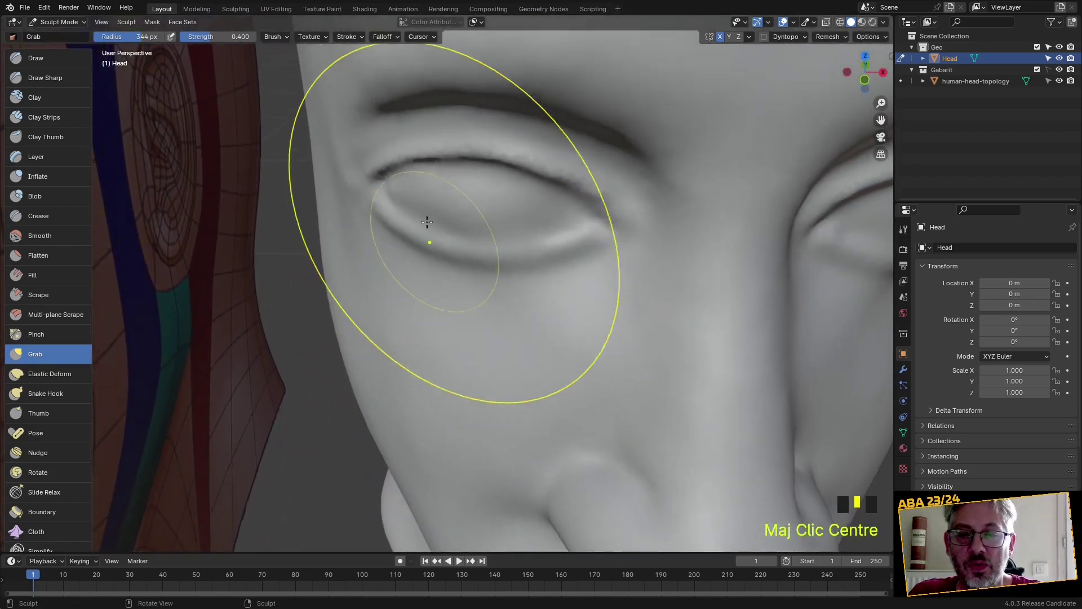
pyautogui.click(407, 203)
# Smooth the surface around the eye with repeated strokes in the same spot
pyautogui.moveTo(511, 232); pyautogui.dragTo(642, 310, button='middle')
pyautogui.scroll(1, 648, 314)
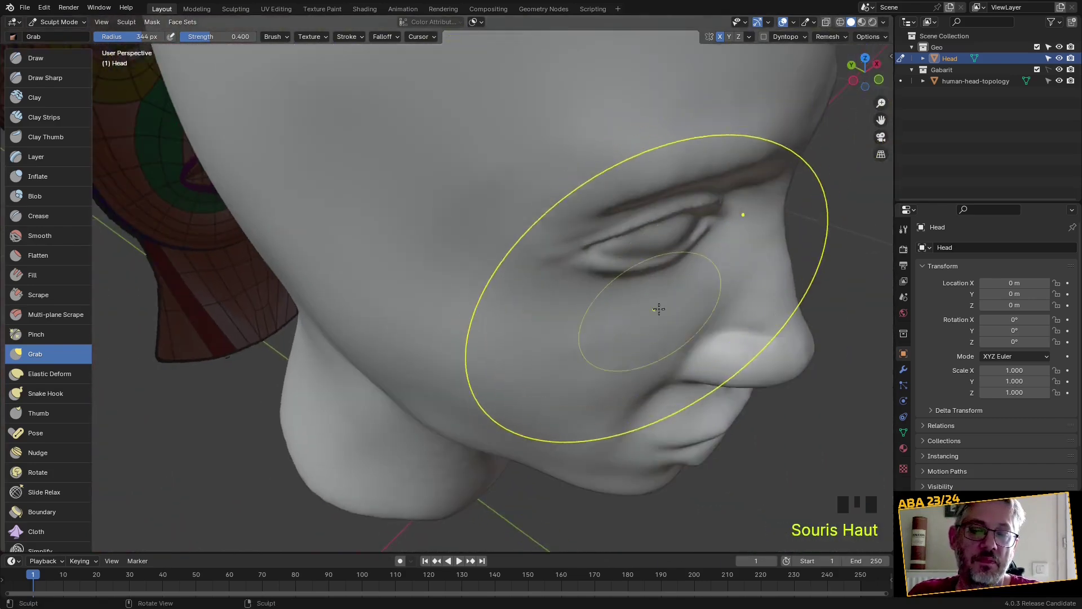
pyautogui.scroll(-2, 648, 315)
pyautogui.moveTo(581, 327); pyautogui.dragTo(500, 355, button='middle')
pyautogui.scroll(2, 583, 277)
pyautogui.scroll(2, 517, 321)
pyautogui.keyDown('shift'); pyautogui.click(605, 221); pyautogui.keyUp('shift')
pyautogui.keyDown('shift'); pyautogui.click(604, 221); pyautogui.keyUp('shift')
pyautogui.keyDown('shift'); pyautogui.click(604, 221); pyautogui.keyUp('shift')
pyautogui.press('g')
# Reshape the eyelids and inner eye area from the side and front with the Grab brush
pyautogui.scroll(1, 649, 243)
pyautogui.moveTo(699, 229); pyautogui.dragTo(626, 288, button='middle')
pyautogui.scroll(-3, 564, 367)
pyautogui.moveTo(563, 367); pyautogui.dragTo(429, 310, button='middle')
pyautogui.scroll(3, 620, 237)
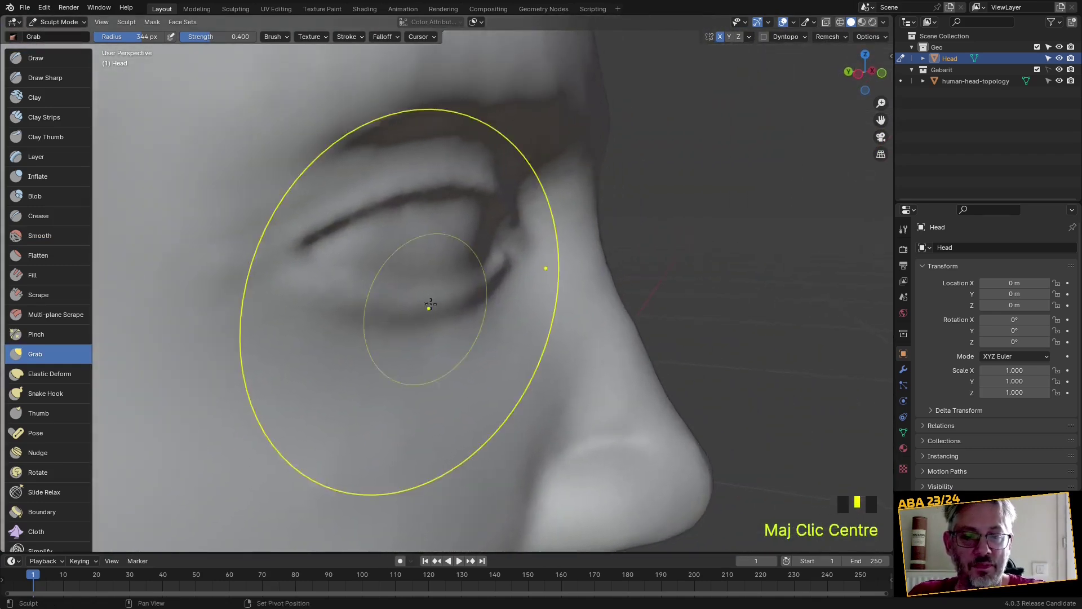
pyautogui.moveTo(429, 311)
pyautogui.mouseDown()
pyautogui.moveTo(423, 319)
pyautogui.moveTo(440, 293)
pyautogui.mouseUp()
pyautogui.scroll(2, 459, 254)
pyautogui.moveTo(451, 155)
pyautogui.mouseDown()
pyautogui.moveTo(384, 159)
pyautogui.moveTo(338, 145)
pyautogui.moveTo(290, 205)
pyautogui.mouseUp()
pyautogui.moveTo(289, 205)
pyautogui.mouseDown(button='middle')
pyautogui.moveTo(329, 257)
pyautogui.moveTo(237, 244)
pyautogui.mouseUp(button='middle')
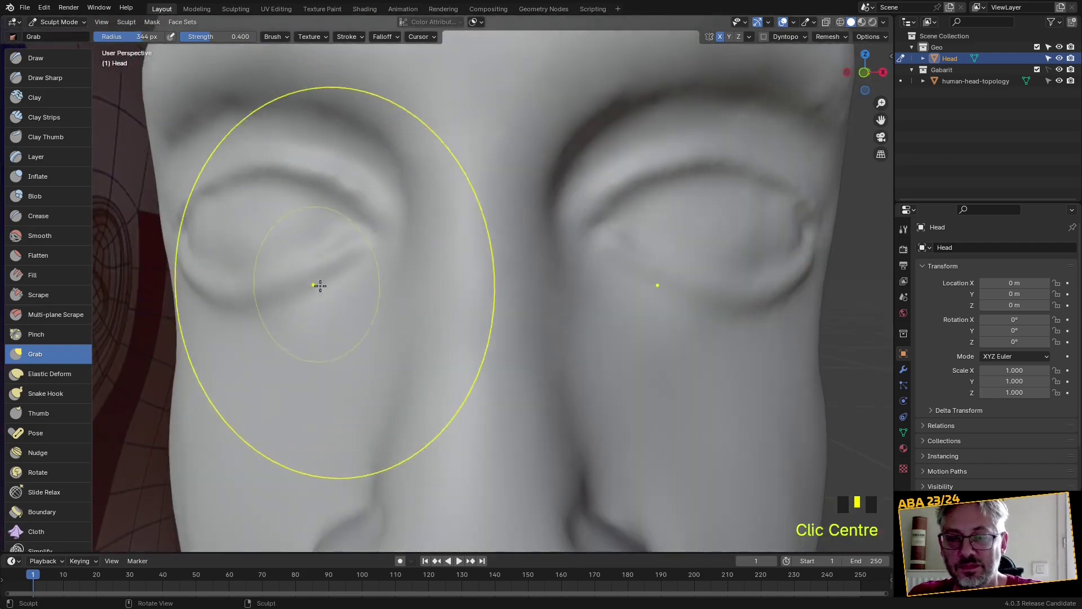
pyautogui.moveTo(314, 285); pyautogui.dragTo(320, 274, button='middle')
pyautogui.moveTo(320, 275)
pyautogui.mouseDown()
pyautogui.moveTo(312, 281)
pyautogui.moveTo(384, 200)
pyautogui.mouseUp()
# Smooth the area beside the eye with a series of short vertical strokes
pyautogui.scroll(-3, 384, 201)
pyautogui.moveTo(424, 245)
pyautogui.mouseDown(button='middle')
pyautogui.moveTo(406, 248)
pyautogui.moveTo(457, 263)
pyautogui.moveTo(428, 246)
pyautogui.mouseUp(button='middle')
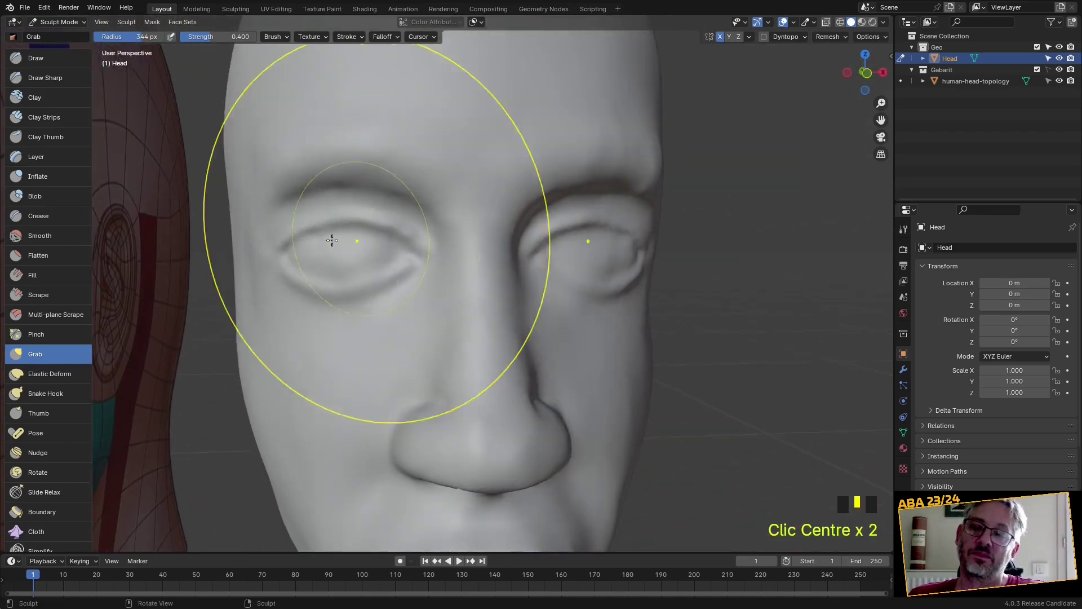
pyautogui.keyDown('shift'); pyautogui.moveTo(319, 249); pyautogui.dragTo(375, 292, button='middle'); pyautogui.keyUp('shift')
pyautogui.keyDown('shift'); pyautogui.scroll(2, 272, 192); pyautogui.keyUp('shift')
pyautogui.moveTo(272, 193)
pyautogui.mouseDown(button='middle')
pyautogui.moveTo(336, 220)
pyautogui.moveTo(205, 235)
pyautogui.mouseUp(button='middle')
pyautogui.scroll(-3, 259, 244)
pyautogui.keyDown('shift'); pyautogui.moveTo(252, 305); pyautogui.dragTo(255, 327); pyautogui.keyUp('shift')
pyautogui.keyDown('shift'); pyautogui.moveTo(272, 282); pyautogui.dragTo(281, 338); pyautogui.keyUp('shift')
pyautogui.keyDown('shift'); pyautogui.moveTo(286, 282); pyautogui.dragTo(296, 342); pyautogui.keyUp('shift')
pyautogui.keyDown('shift'); pyautogui.moveTo(301, 287); pyautogui.dragTo(307, 333); pyautogui.keyUp('shift')
pyautogui.moveTo(305, 313); pyautogui.dragTo(375, 280, button='middle')
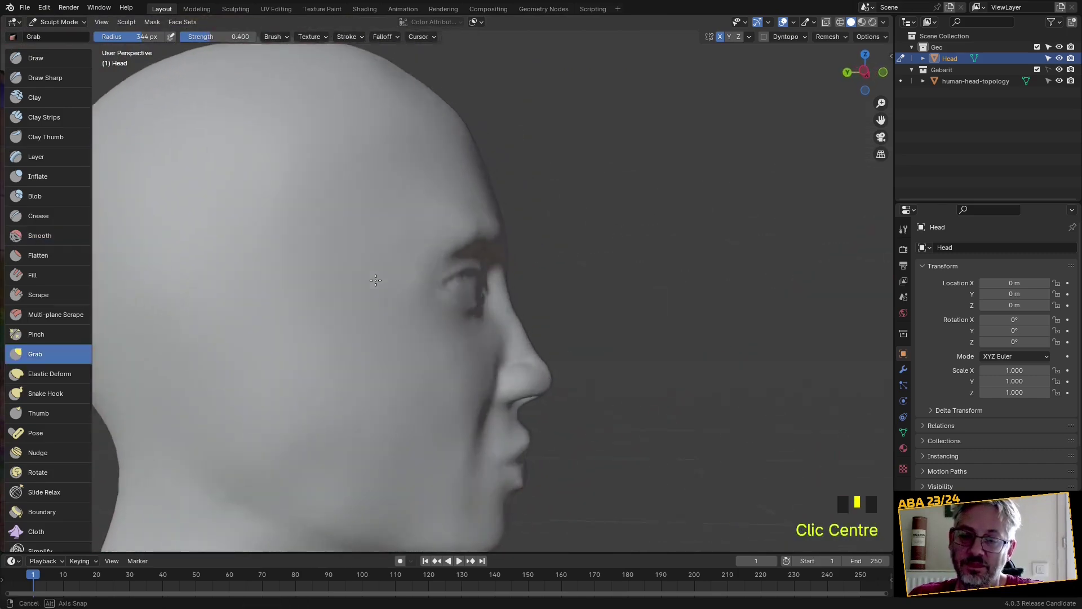
# Carve the boundary between the jaw and neck with the Draw Sharp brush and smooth it
pyautogui.scroll(-5, 358, 338)
pyautogui.moveTo(358, 339); pyautogui.dragTo(447, 387, button='middle')
pyautogui.scroll(3, 447, 387)
pyautogui.keyDown('shift'); pyautogui.moveTo(439, 444); pyautogui.dragTo(485, 316, button='middle'); pyautogui.keyUp('shift')
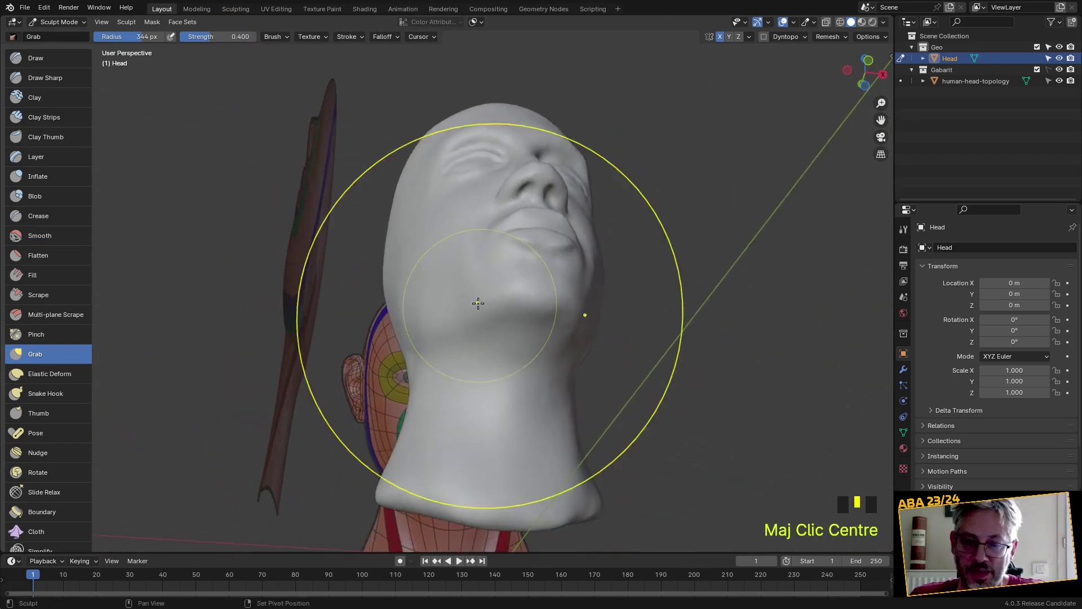
pyautogui.click(45, 78)
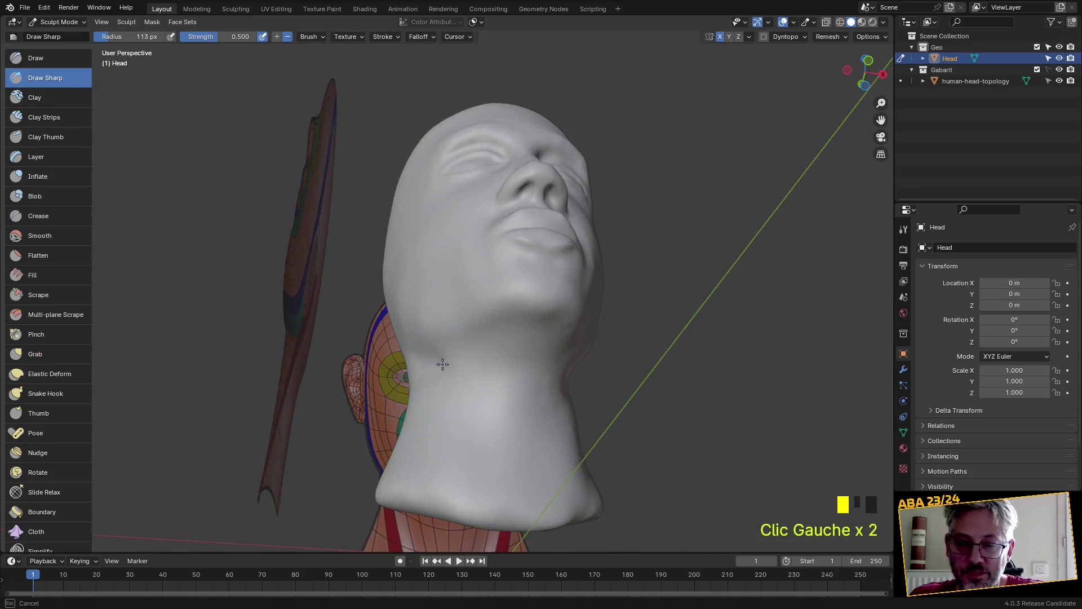
pyautogui.keyDown('shift'); pyautogui.click(470, 369); pyautogui.keyUp('shift')
pyautogui.keyDown('shift'); pyautogui.click(466, 359); pyautogui.keyUp('shift')
pyautogui.keyDown('shift'); pyautogui.click(489, 344); pyautogui.keyUp('shift')
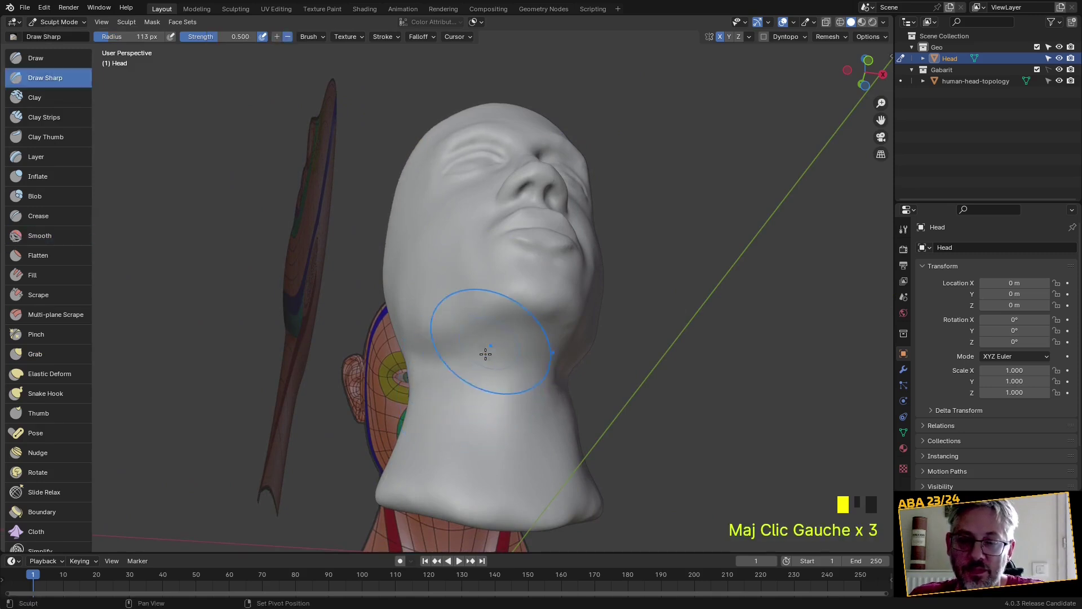
# Define the diagonal muscle line on the side of the neck with Draw Sharp and soften it
pyautogui.moveTo(471, 332); pyautogui.dragTo(435, 373, button='middle')
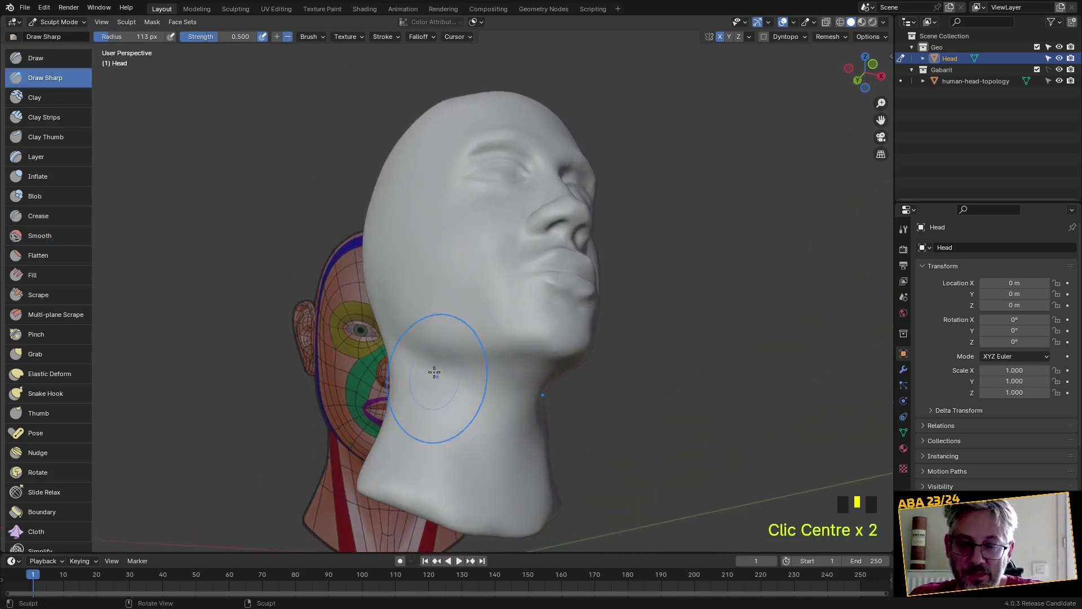
pyautogui.keyDown('shift'); pyautogui.moveTo(461, 448); pyautogui.dragTo(442, 401); pyautogui.keyUp('shift')
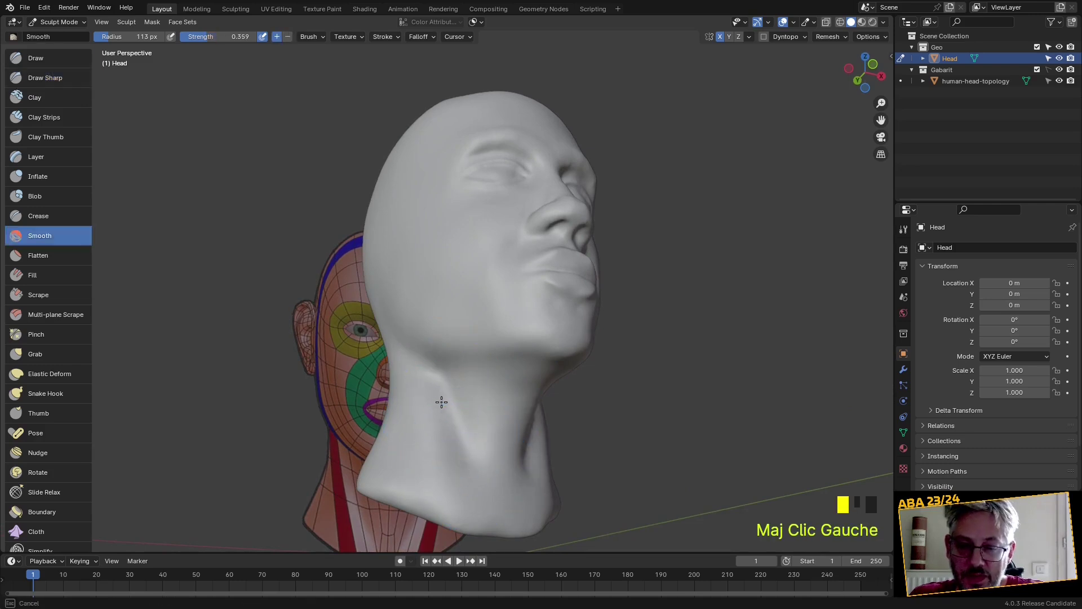
pyautogui.keyDown('shift'); pyautogui.click(454, 420); pyautogui.keyUp('shift')
pyautogui.keyDown('shift'); pyautogui.click(479, 442); pyautogui.keyUp('shift')
# Sculpt the front of the throat with the Draw Sharp brush and smooth its relief
pyautogui.moveTo(488, 449); pyautogui.dragTo(514, 389, button='middle')
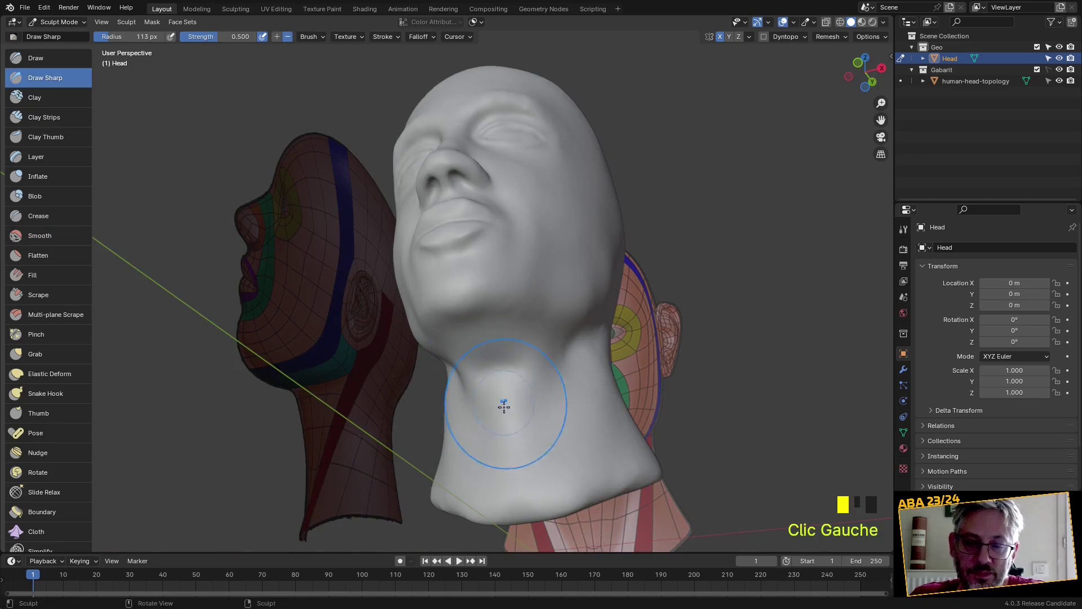
pyautogui.keyDown('shift'); pyautogui.click(534, 423); pyautogui.keyUp('shift')
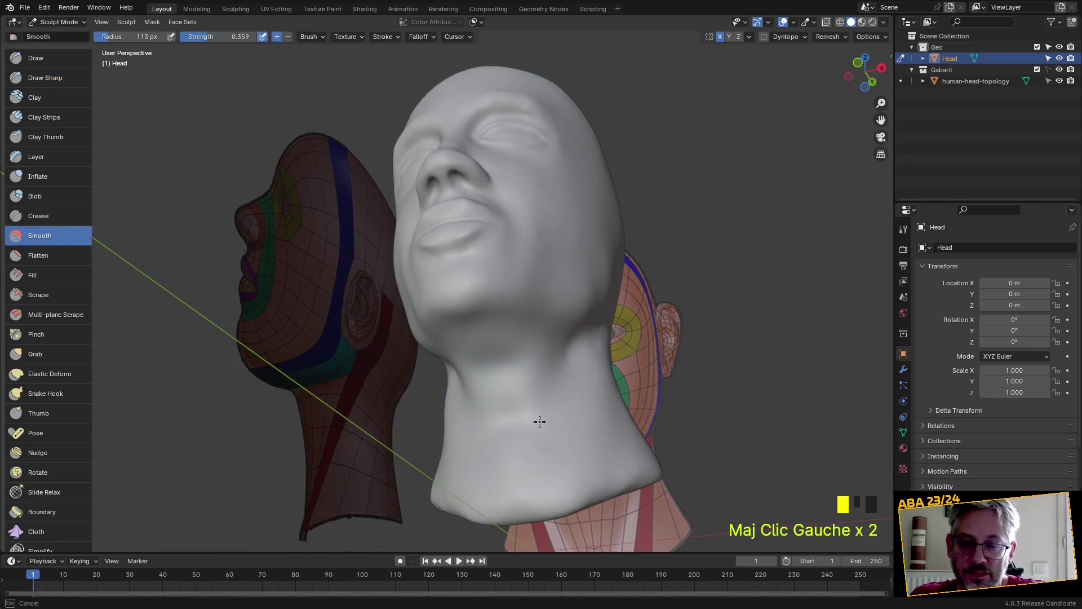
pyautogui.keyDown('shift'); pyautogui.click(510, 365); pyautogui.keyUp('shift')
# Sharpen the crease under the jaw in profile with Draw Sharp and smooth the throat below it
pyautogui.moveTo(539, 386); pyautogui.dragTo(469, 419, button='middle')
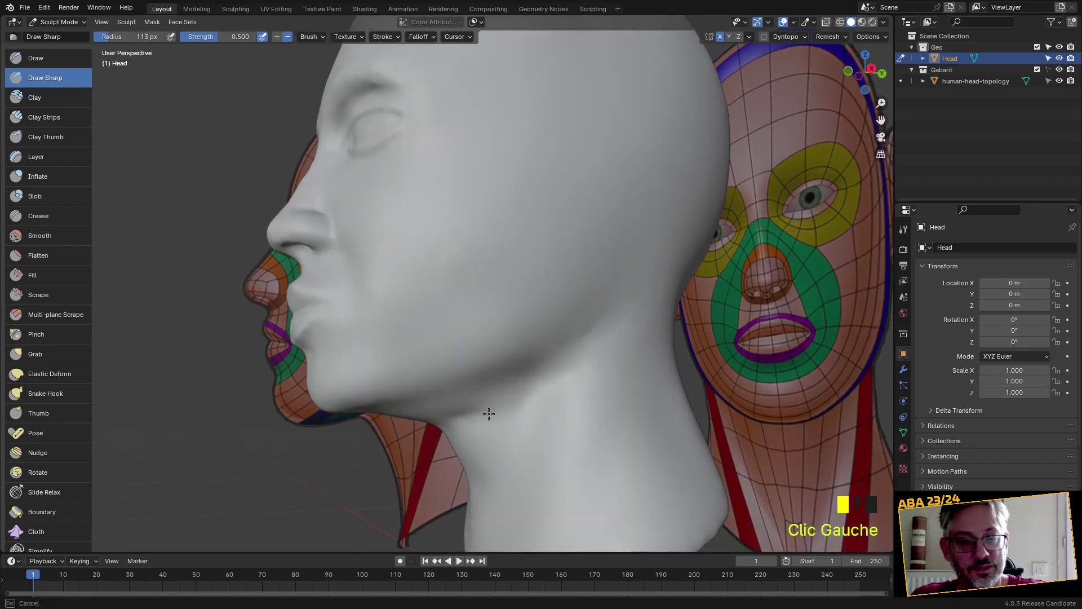
pyautogui.keyDown('shift'); pyautogui.click(476, 435); pyautogui.keyUp('shift')
pyautogui.keyDown('shift'); pyautogui.click(496, 459); pyautogui.keyUp('shift')
pyautogui.moveTo(495, 459)
pyautogui.mouseDown(button='middle')
pyautogui.moveTo(515, 464)
pyautogui.moveTo(473, 442)
pyautogui.moveTo(486, 423)
pyautogui.moveTo(502, 459)
pyautogui.moveTo(585, 461)
pyautogui.moveTo(570, 491)
pyautogui.moveTo(549, 389)
pyautogui.mouseUp(button='middle')
# Adjust the curvature of the lips as seen from above with the Grab brush
pyautogui.scroll(-3, 519, 467)
pyautogui.scroll(3, 524, 462)
pyautogui.scroll(2, 581, 458)
pyautogui.press('g')
pyautogui.scroll(2, 551, 495)
pyautogui.scroll(1, 586, 390)
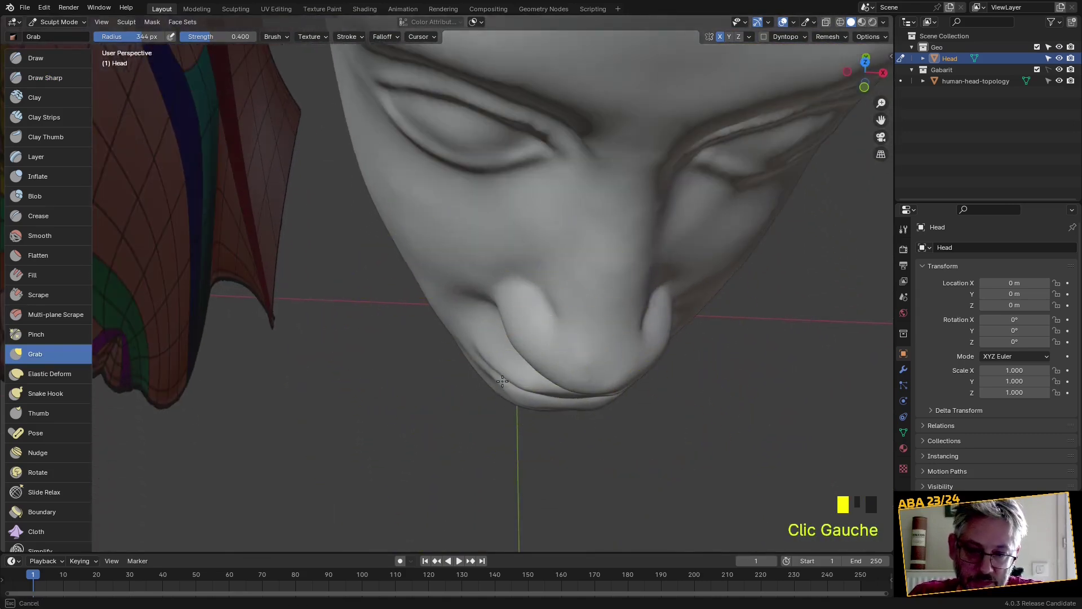
pyautogui.moveTo(509, 384); pyautogui.dragTo(521, 400)
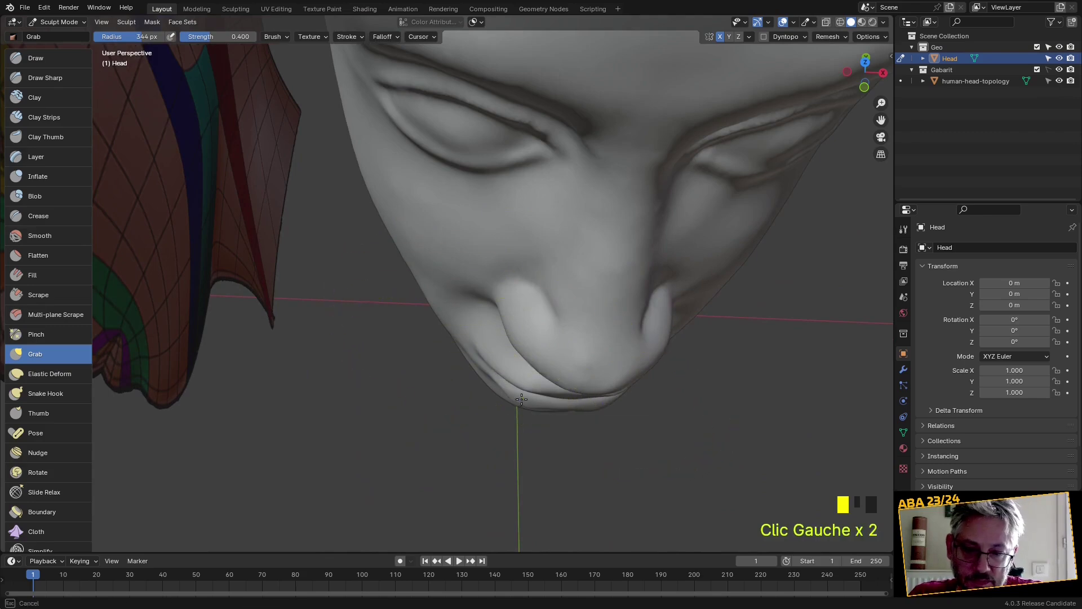
# Smooth the side of the face and refine the cheek and jaw volume beside the mouth with the Grab brush
pyautogui.moveTo(496, 401); pyautogui.dragTo(372, 314, button='middle')
pyautogui.scroll(-1, 387, 322)
pyautogui.moveTo(416, 242)
pyautogui.keyDown('shift'); pyautogui.mouseDown()
pyautogui.moveTo(484, 220)
pyautogui.moveTo(517, 247)
pyautogui.moveTo(552, 244)
pyautogui.moveTo(500, 278)
pyautogui.mouseUp(); pyautogui.keyUp('shift')
pyautogui.moveTo(500, 278)
pyautogui.mouseDown(button='middle')
pyautogui.moveTo(476, 309)
pyautogui.moveTo(488, 346)
pyautogui.moveTo(468, 405)
pyautogui.mouseUp(button='middle')
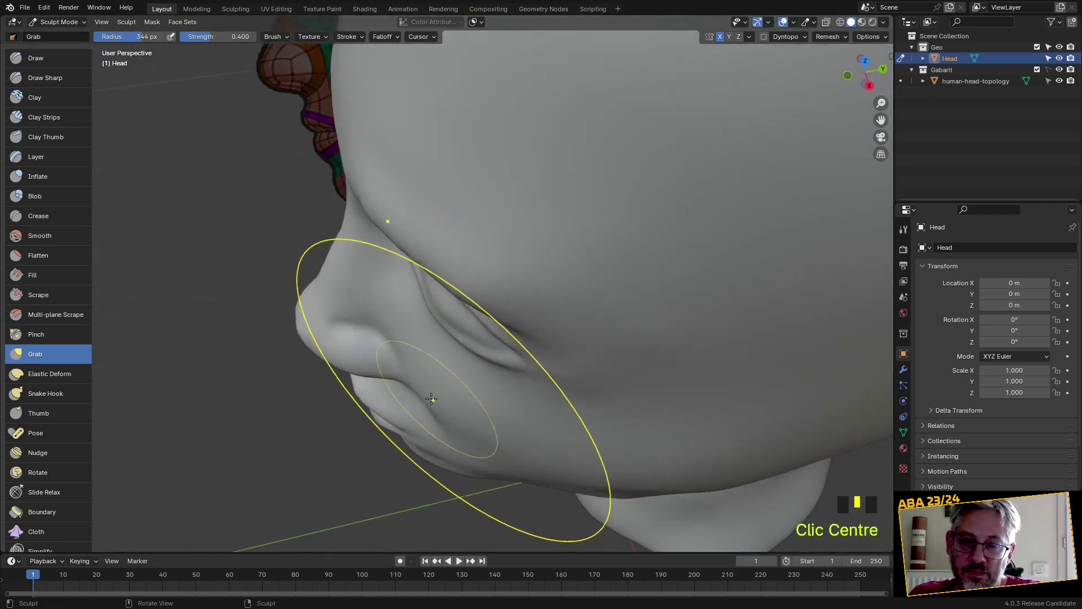
pyautogui.moveTo(433, 399); pyautogui.dragTo(437, 397)
pyautogui.moveTo(512, 446); pyautogui.dragTo(485, 462)
pyautogui.scroll(-3, 450, 459)
pyautogui.moveTo(449, 459)
pyautogui.mouseDown(button='middle')
pyautogui.moveTo(560, 302)
pyautogui.moveTo(628, 328)
pyautogui.moveTo(507, 304)
pyautogui.mouseUp(button='middle')
pyautogui.scroll(3, 496, 298)
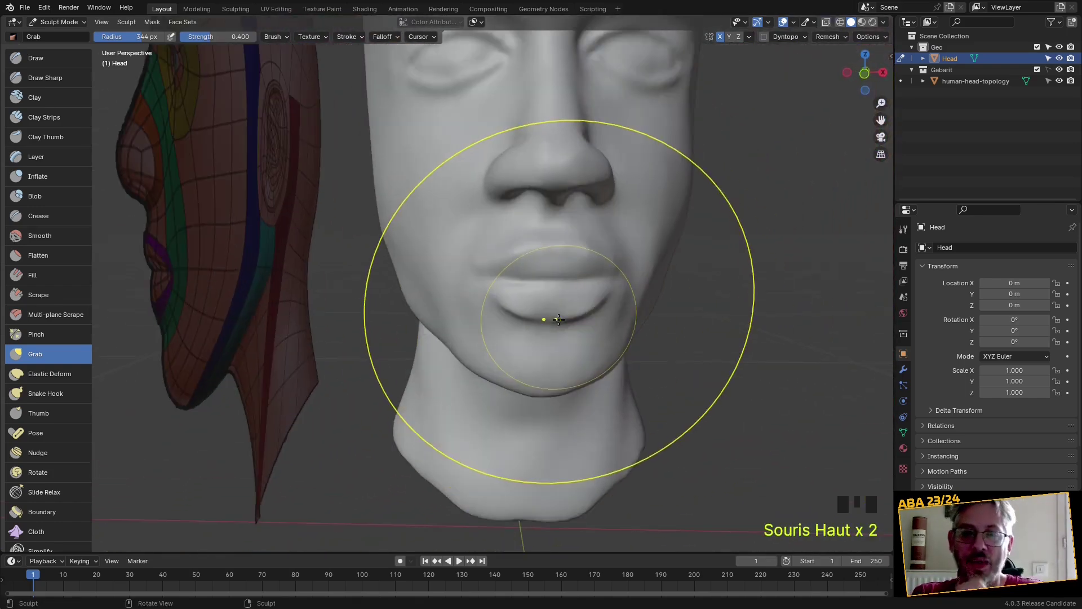
pyautogui.moveTo(404, 251); pyautogui.dragTo(385, 234, button='middle')
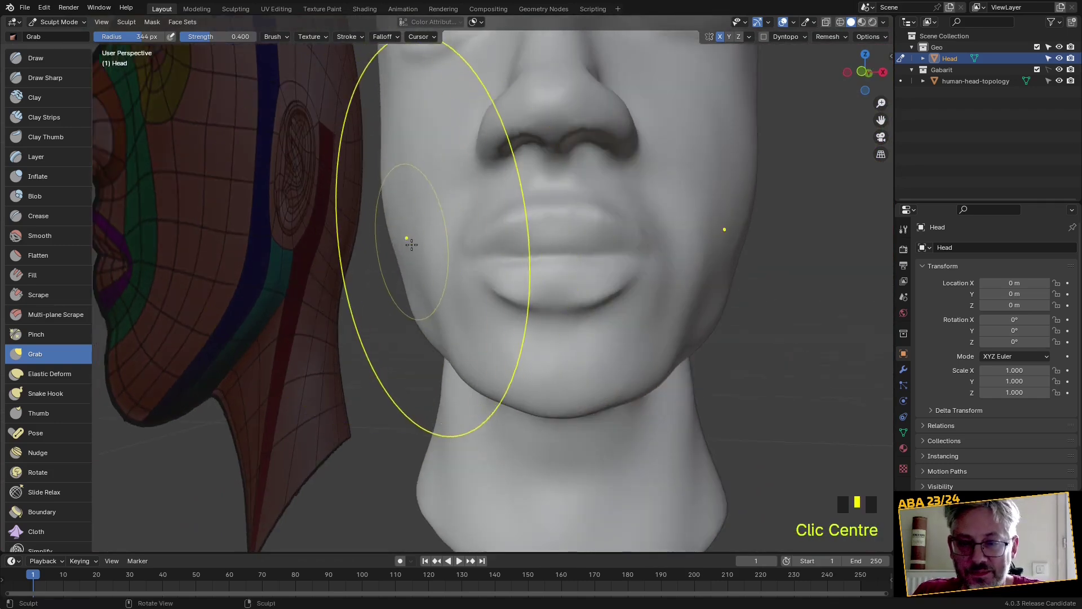
pyautogui.scroll(2, 426, 246)
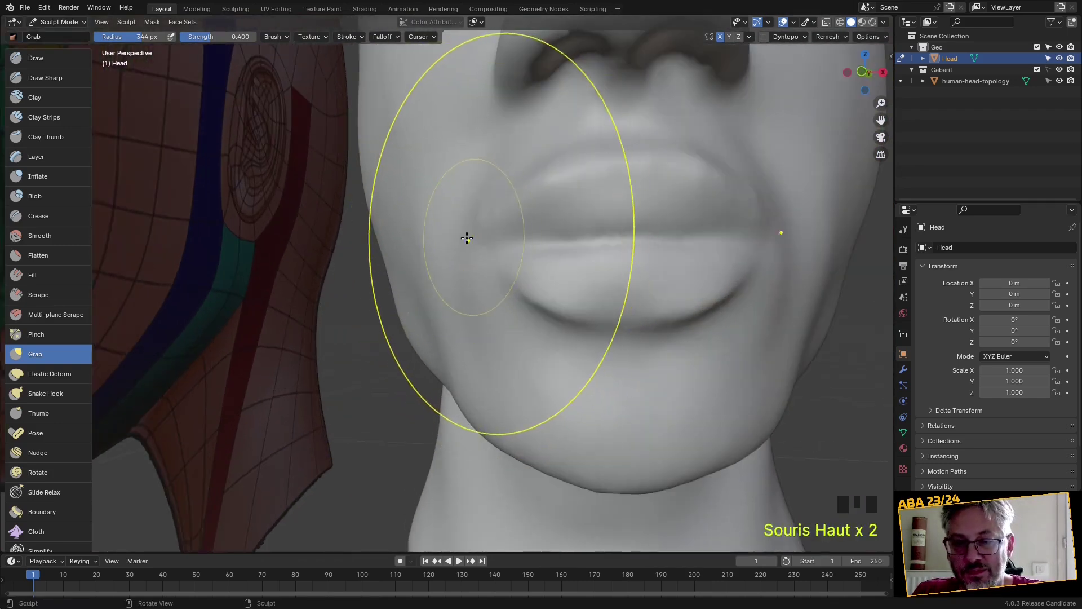
# Pull the corners of the mouth outward with the Grab brush and smooth the cheek beside them
pyautogui.moveTo(459, 245); pyautogui.dragTo(424, 249)
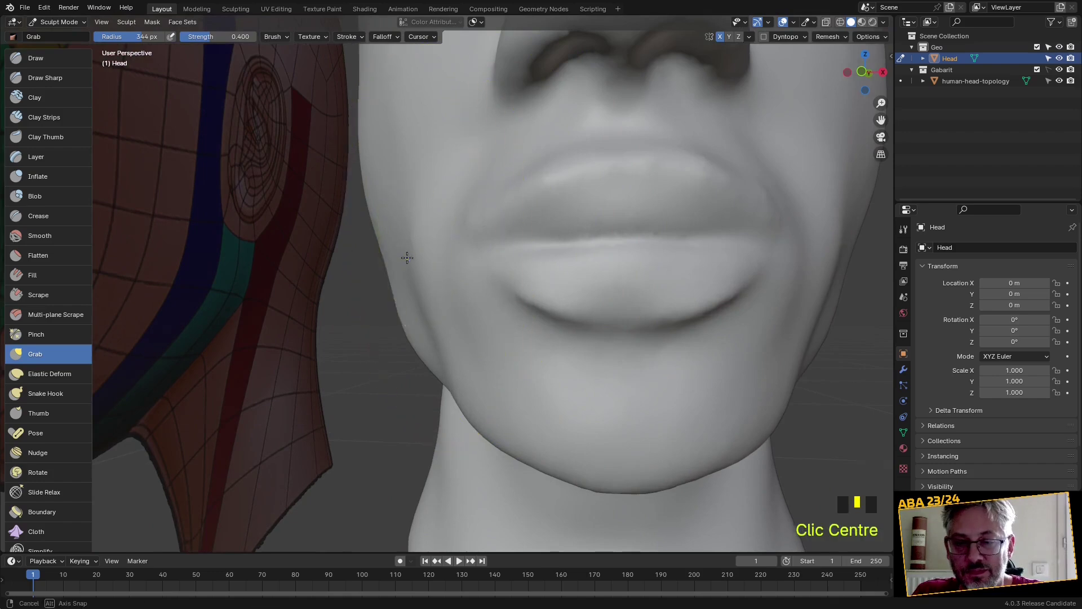
pyautogui.moveTo(405, 257); pyautogui.dragTo(454, 290, button='middle')
pyautogui.moveTo(454, 290)
pyautogui.keyDown('shift'); pyautogui.mouseDown()
pyautogui.moveTo(454, 363)
pyautogui.moveTo(451, 220)
pyautogui.mouseUp(); pyautogui.keyUp('shift')
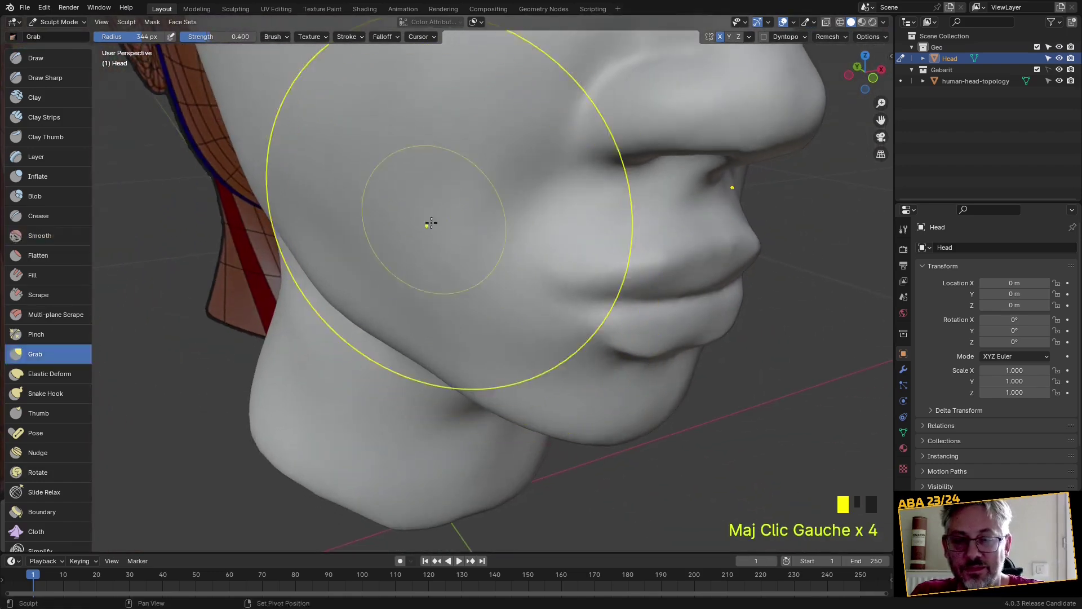
pyautogui.scroll(-2, 435, 300)
pyautogui.moveTo(434, 299)
pyautogui.mouseDown(button='middle')
pyautogui.moveTo(415, 254)
pyautogui.moveTo(434, 313)
pyautogui.mouseUp(button='middle')
pyautogui.keyDown('shift'); pyautogui.moveTo(434, 313); pyautogui.dragTo(524, 369); pyautogui.keyUp('shift')
# Adjust the profile of the lips against the reference head with the Grab brush
pyautogui.moveTo(524, 370)
pyautogui.mouseDown(button='middle')
pyautogui.moveTo(433, 383)
pyautogui.moveTo(429, 394)
pyautogui.moveTo(466, 346)
pyautogui.moveTo(422, 351)
pyautogui.mouseUp(button='middle')
pyautogui.scroll(3, 432, 379)
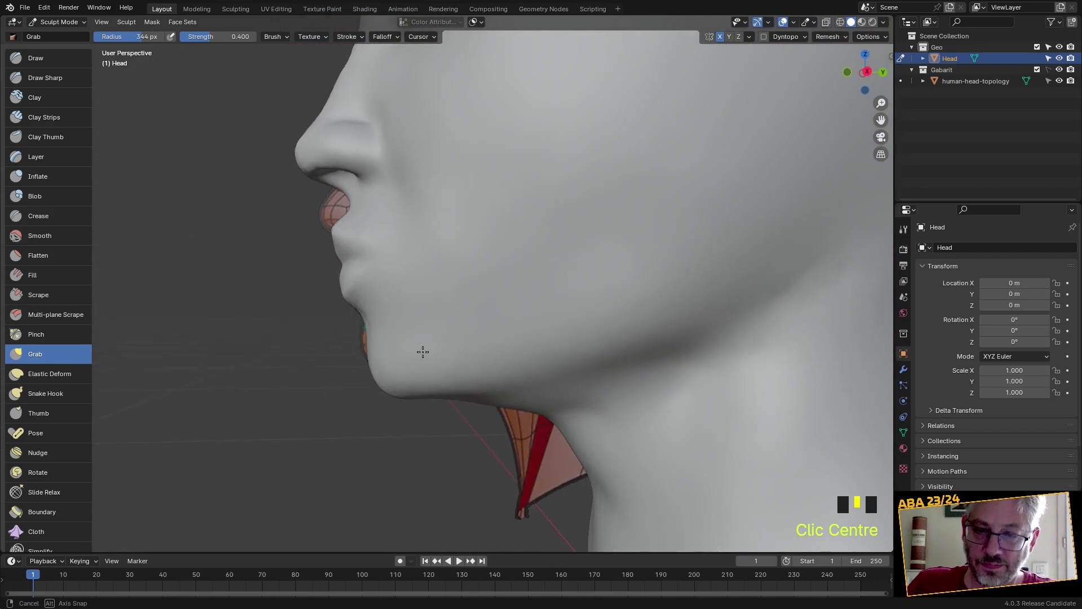
pyautogui.scroll(3, 357, 309)
pyautogui.moveTo(321, 259)
pyautogui.mouseDown()
pyautogui.moveTo(340, 256)
pyautogui.moveTo(264, 224)
pyautogui.mouseUp()
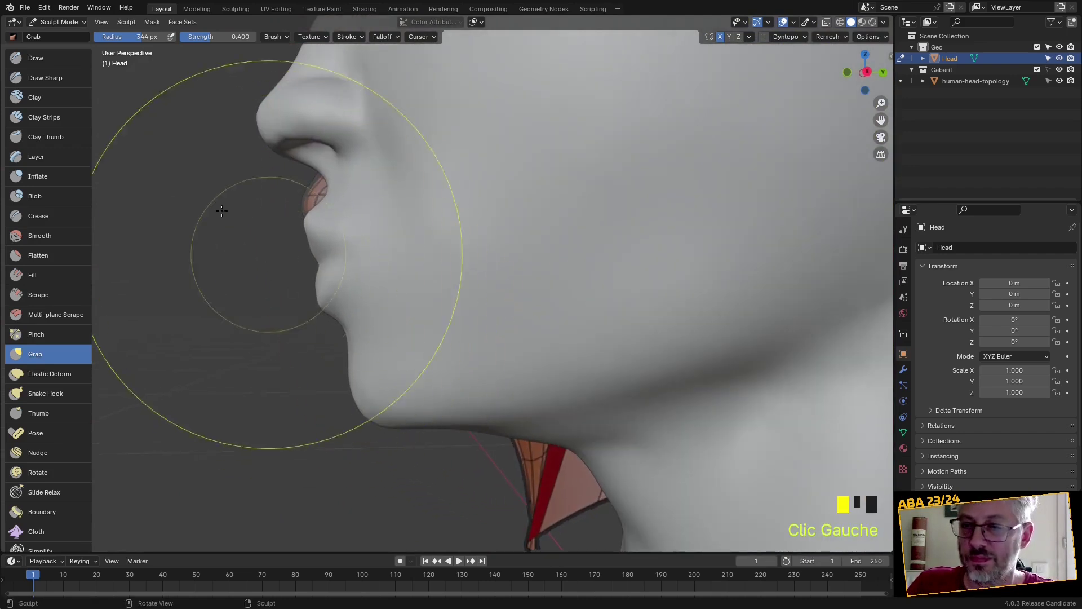
# Carve the crease under the outer ends of the lower lip with the Draw Sharp brush
pyautogui.click(50, 79)
pyautogui.scroll(2, 289, 240)
pyautogui.moveTo(289, 240); pyautogui.dragTo(312, 252, button='middle')
pyautogui.moveTo(351, 295); pyautogui.dragTo(425, 310)
pyautogui.scroll(-1, 430, 321)
pyautogui.moveTo(431, 322)
pyautogui.mouseDown(button='middle')
pyautogui.moveTo(587, 344)
pyautogui.moveTo(563, 309)
pyautogui.moveTo(508, 288)
pyautogui.mouseUp(button='middle')
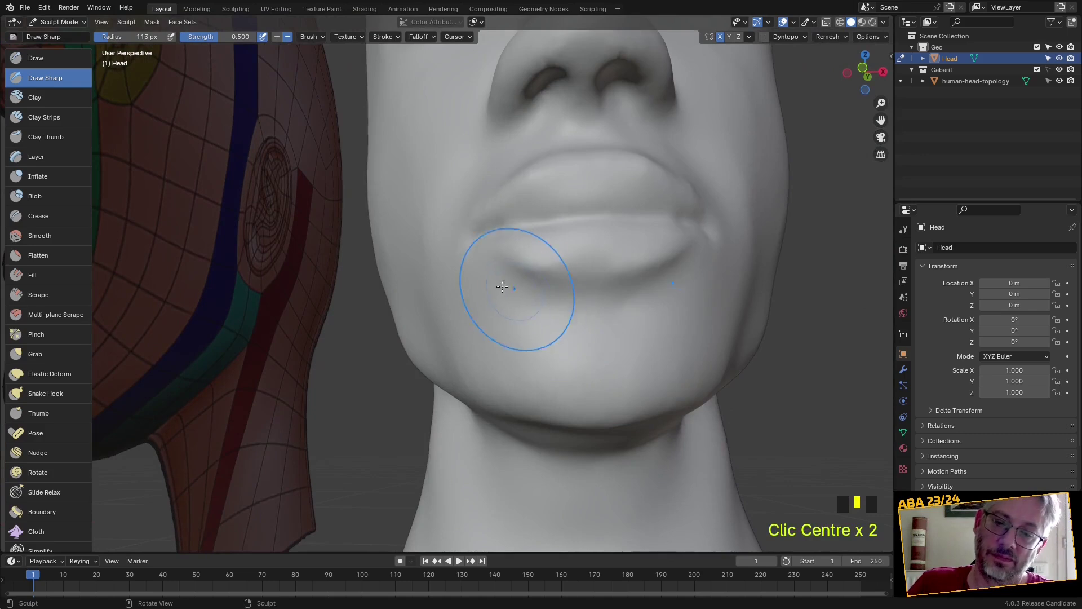
pyautogui.moveTo(480, 261); pyautogui.dragTo(494, 269)
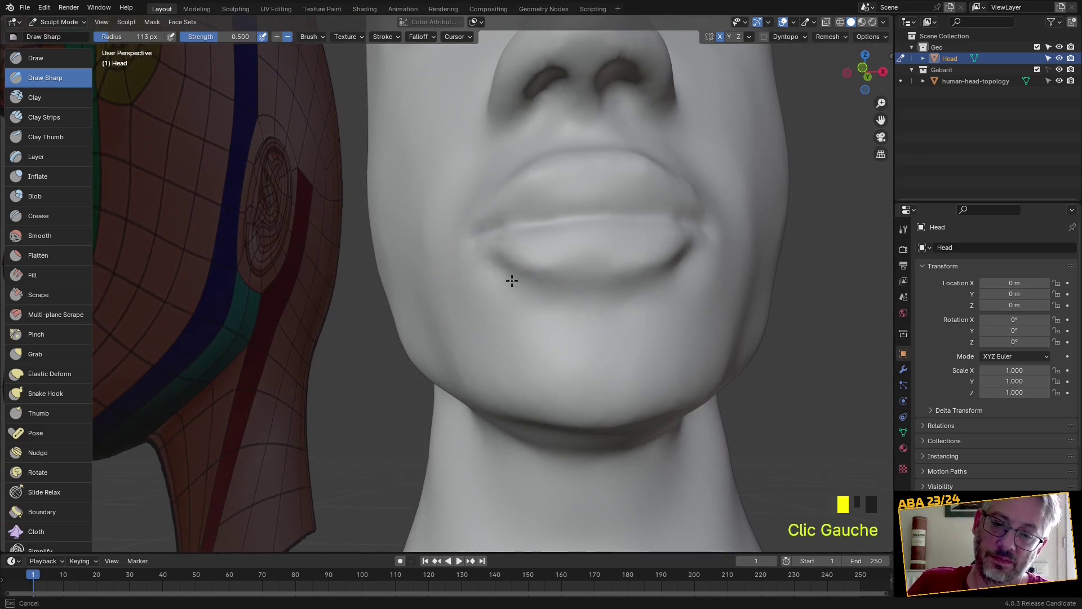
pyautogui.moveTo(524, 325); pyautogui.dragTo(564, 333)
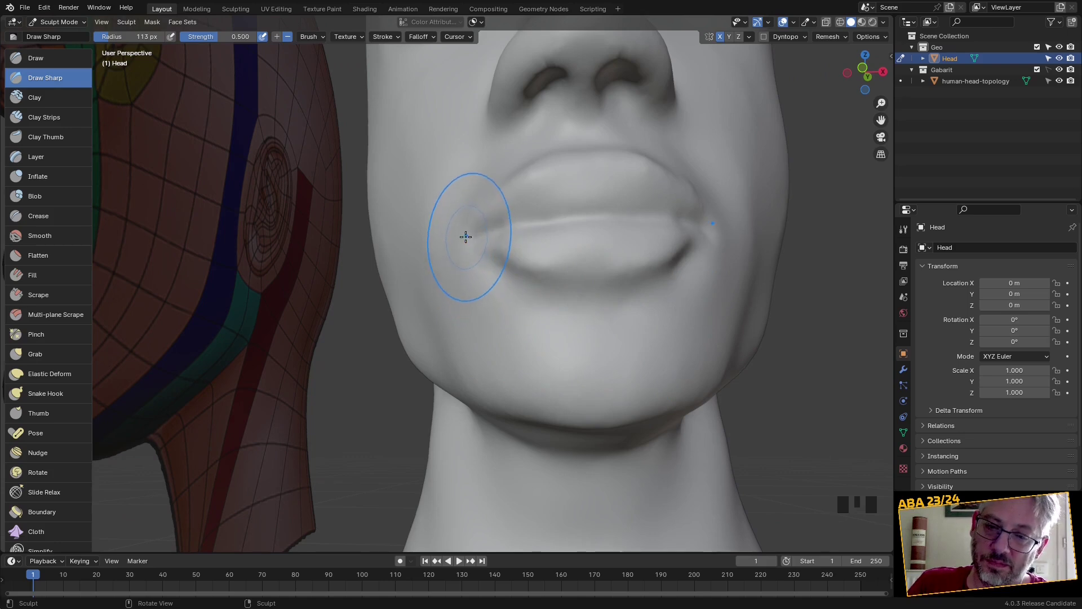
# Try to carve and smooth a fold beside the mouth corner with Draw Sharp, and undo it
pyautogui.moveTo(454, 218); pyautogui.dragTo(447, 242)
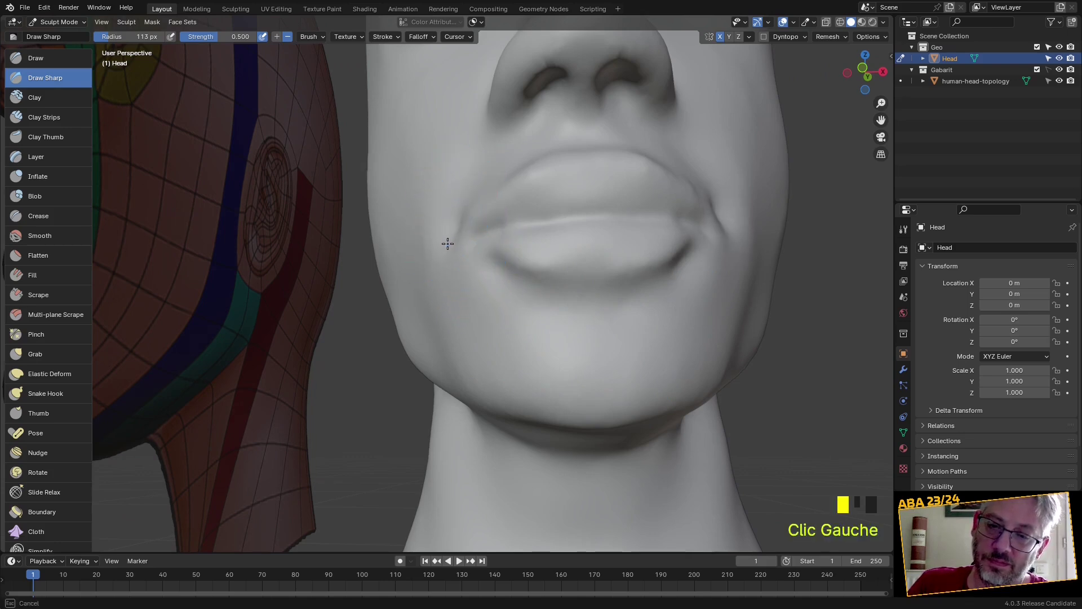
pyautogui.keyDown('shift'); pyautogui.click(458, 246); pyautogui.keyUp('shift')
pyautogui.keyDown('shift'); pyautogui.click(455, 243); pyautogui.keyUp('shift')
pyautogui.keyDown('shift'); pyautogui.click(451, 242); pyautogui.keyUp('shift')
pyautogui.moveTo(451, 242); pyautogui.dragTo(513, 327, button='middle')
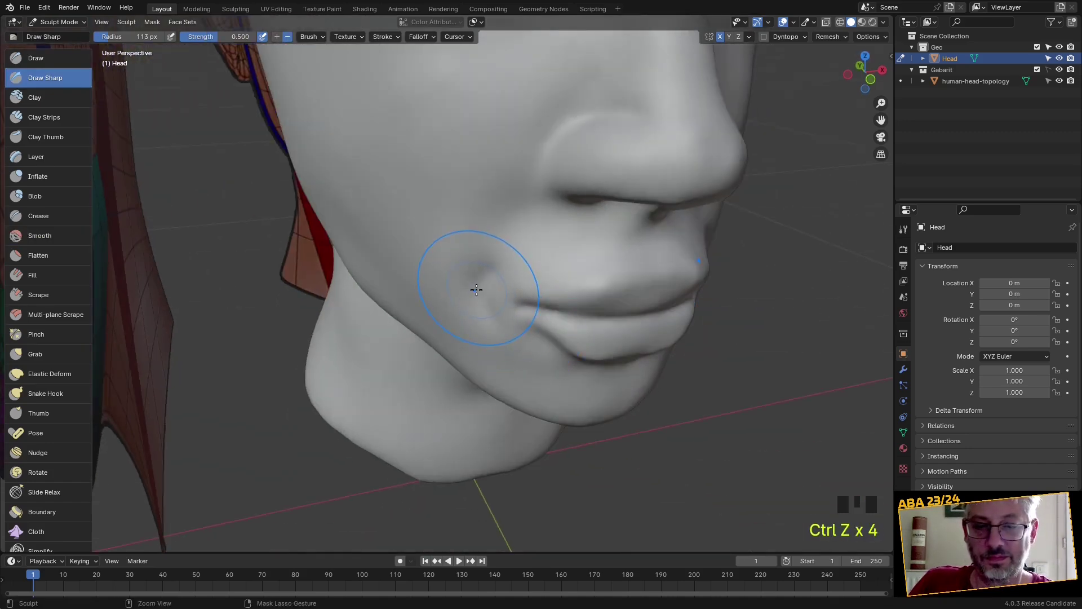
pyautogui.hotkey('ctrl', 'z')
# Deepen and extend the crease at the corner of the mouth with Draw Sharp
pyautogui.scroll(2, 513, 304)
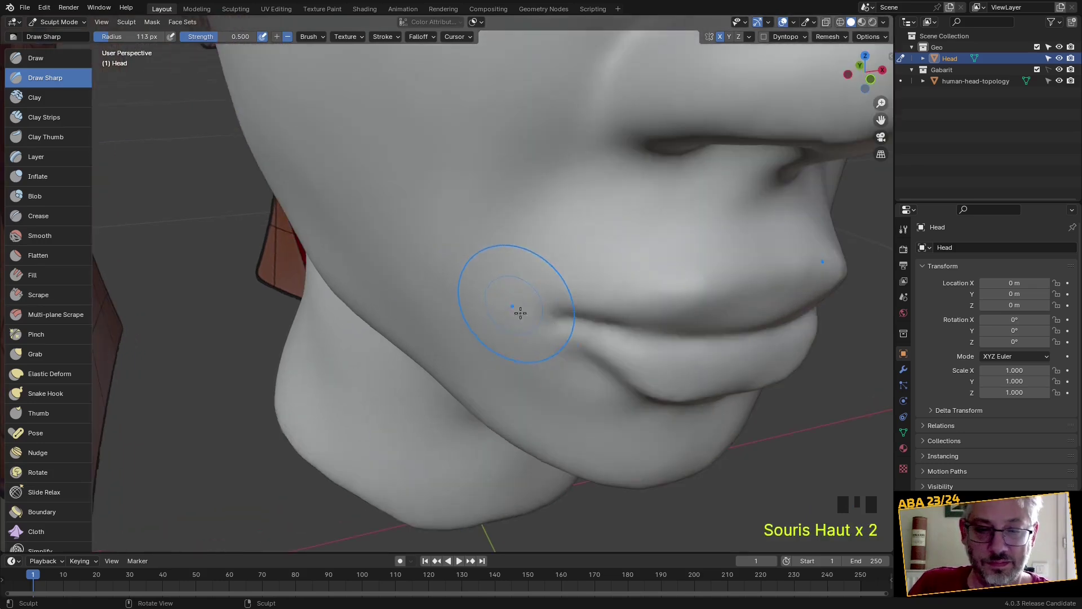
pyautogui.moveTo(569, 327); pyautogui.dragTo(554, 317)
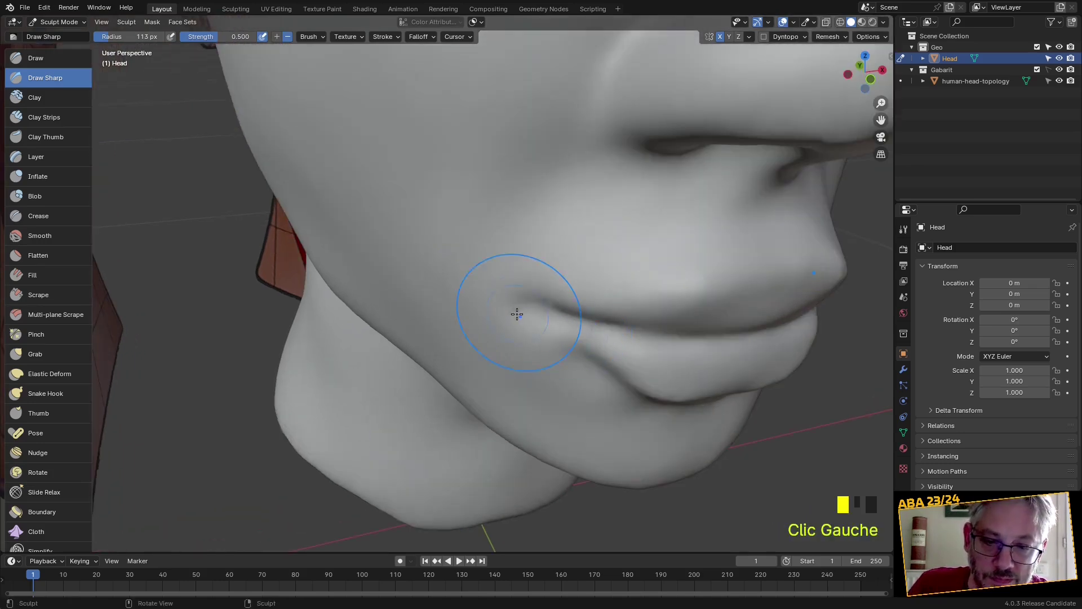
# Try to carve the nasolabial fold at 0.500 strength with Draw Sharp, and undo the strokes
pyautogui.moveTo(509, 253); pyautogui.dragTo(481, 286)
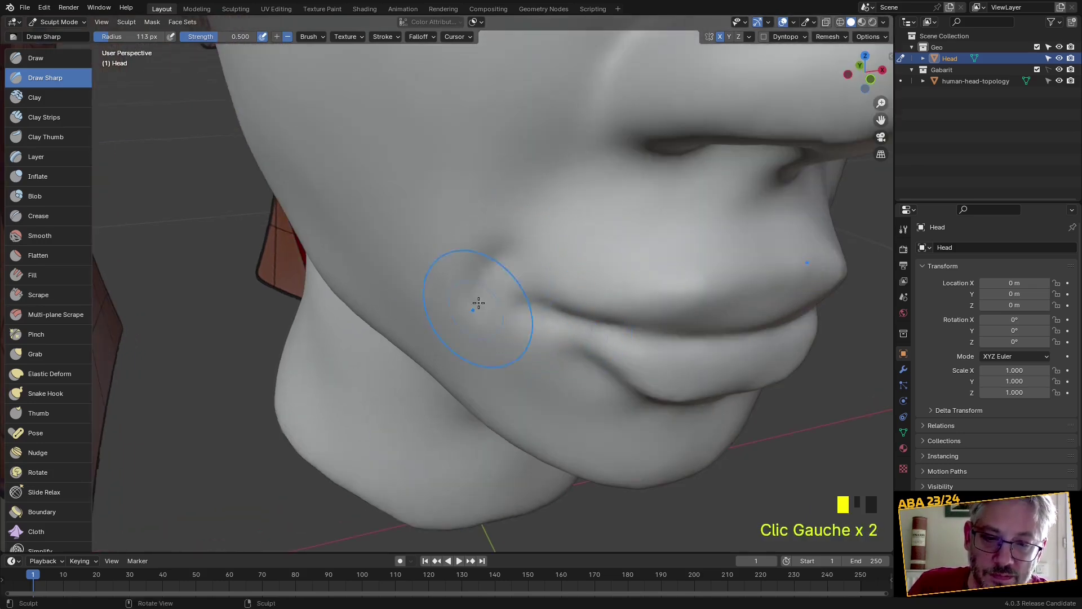
pyautogui.moveTo(568, 164); pyautogui.dragTo(525, 206)
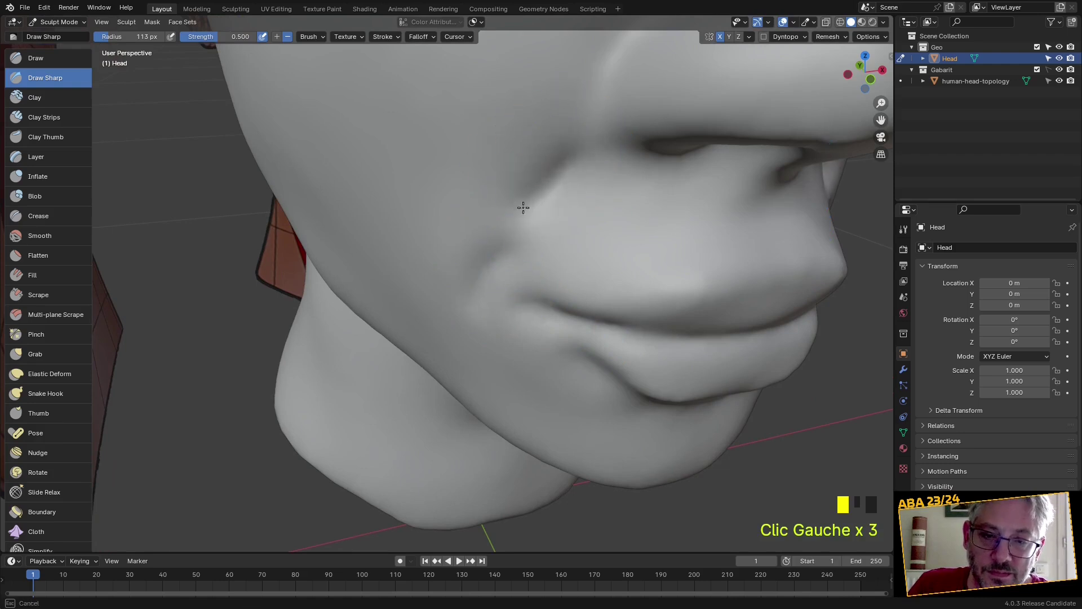
pyautogui.hotkey('ctrl', 'z')
pyautogui.hotkey('ctrl', 'z')
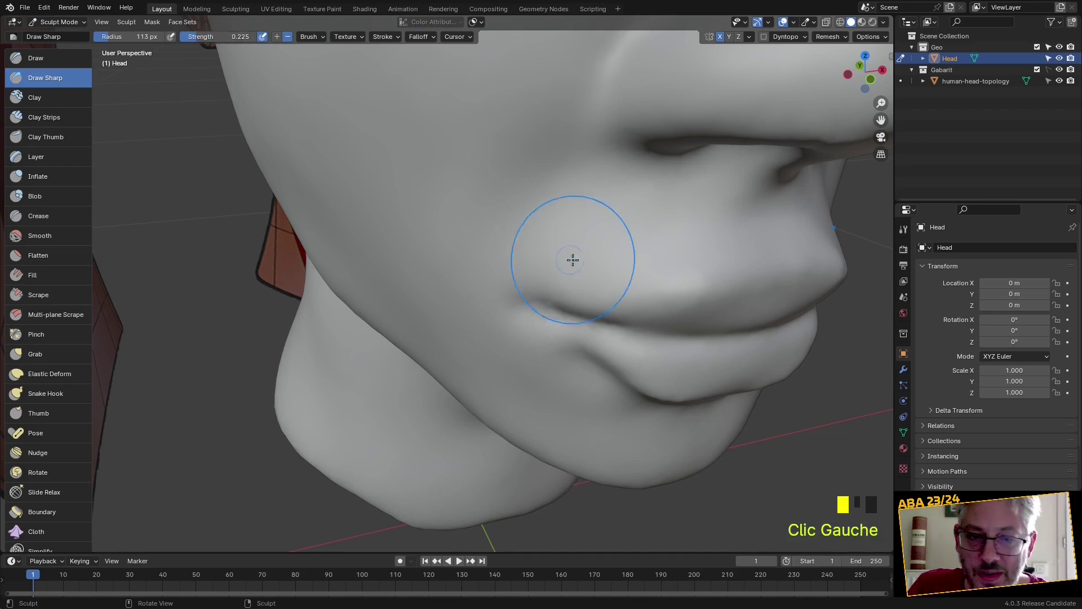
# Carve a softer nasolabial fold from the nostril wing toward the mouth corner with Draw Sharp at 0.225 strength
pyautogui.moveTo(542, 194)
pyautogui.mouseDown()
pyautogui.moveTo(500, 259)
pyautogui.moveTo(466, 273)
pyautogui.moveTo(546, 193)
pyautogui.mouseUp()
pyautogui.click(565, 174)
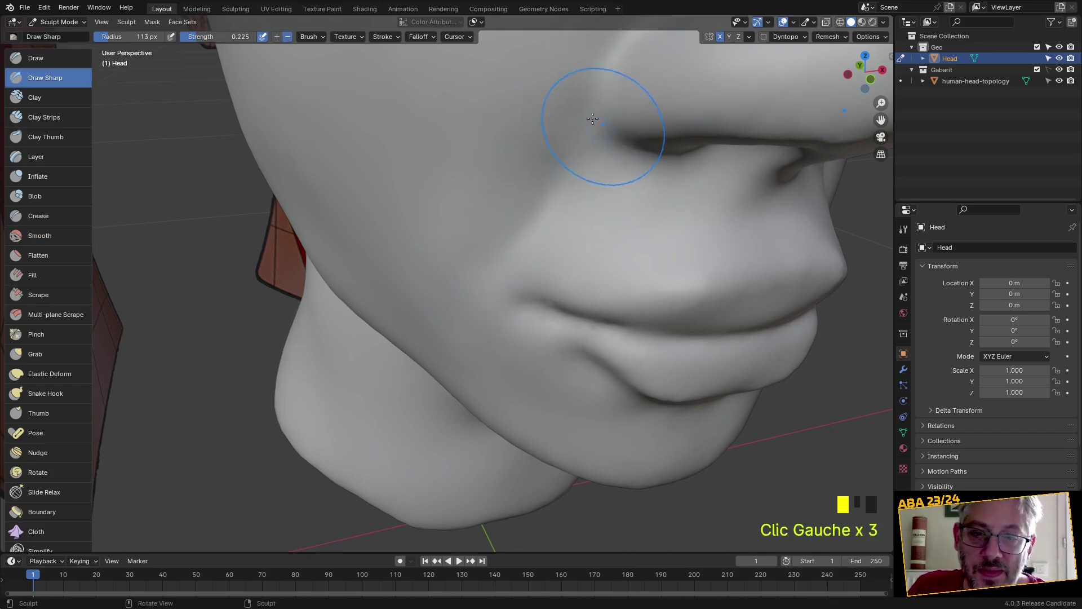
pyautogui.moveTo(600, 90); pyautogui.dragTo(678, 217, button='middle')
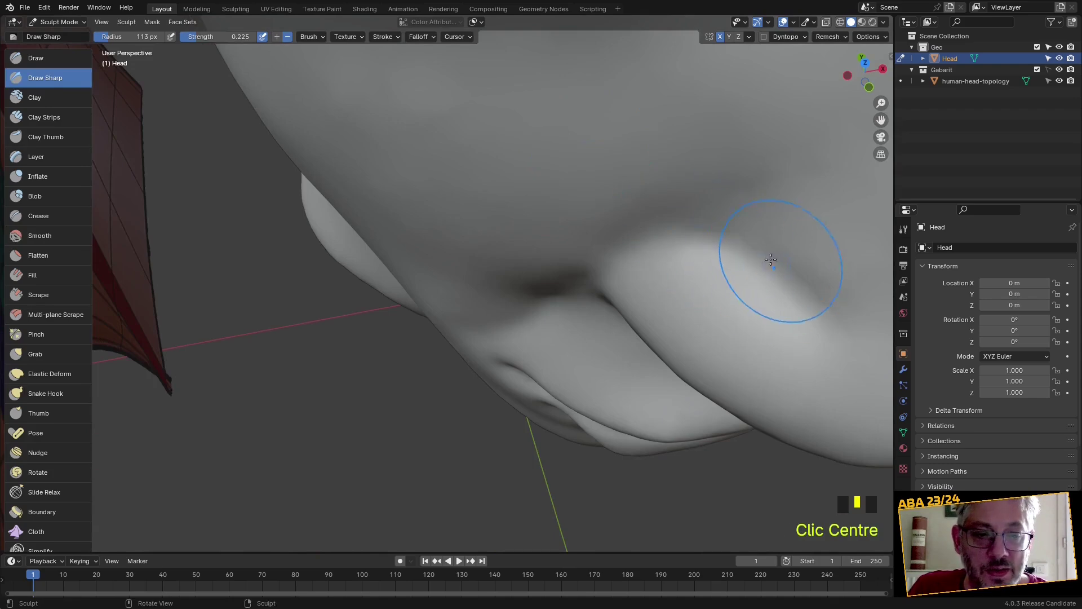
pyautogui.moveTo(599, 280)
pyautogui.mouseDown(button='middle')
pyautogui.moveTo(599, 222)
pyautogui.moveTo(564, 96)
pyautogui.mouseUp(button='middle')
pyautogui.moveTo(592, 110); pyautogui.dragTo(628, 115)
# Sculpt the philtrum between the nose and upper lip with Draw Sharp and smooth it
pyautogui.moveTo(654, 146); pyautogui.dragTo(612, 153, button='middle')
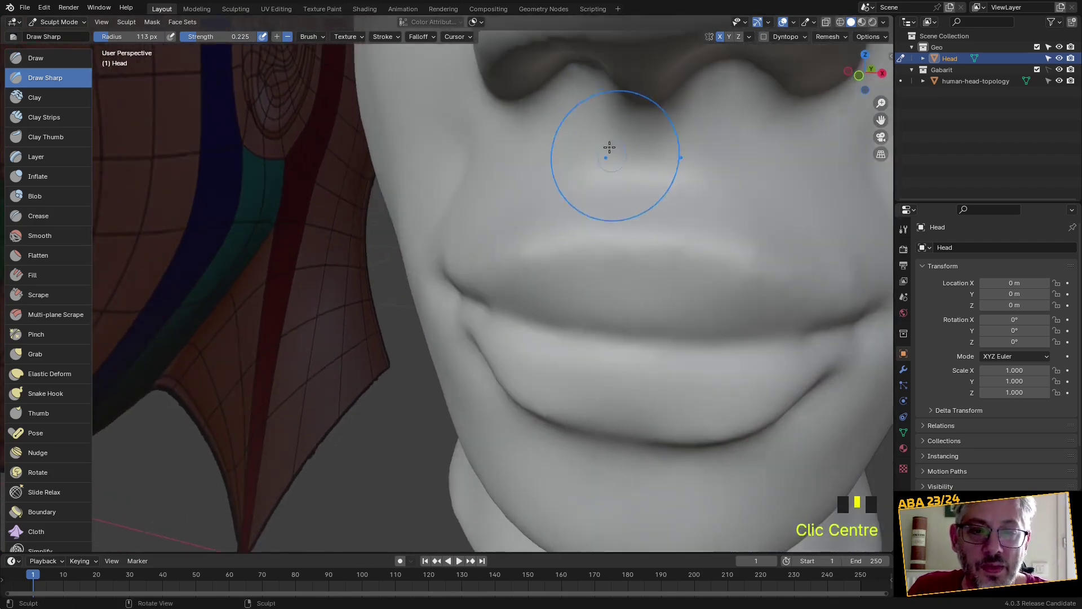
pyautogui.keyDown('ctrl'); pyautogui.moveTo(624, 109); pyautogui.dragTo(607, 170); pyautogui.keyUp('ctrl')
pyautogui.moveTo(659, 170); pyautogui.dragTo(734, 79, button='middle')
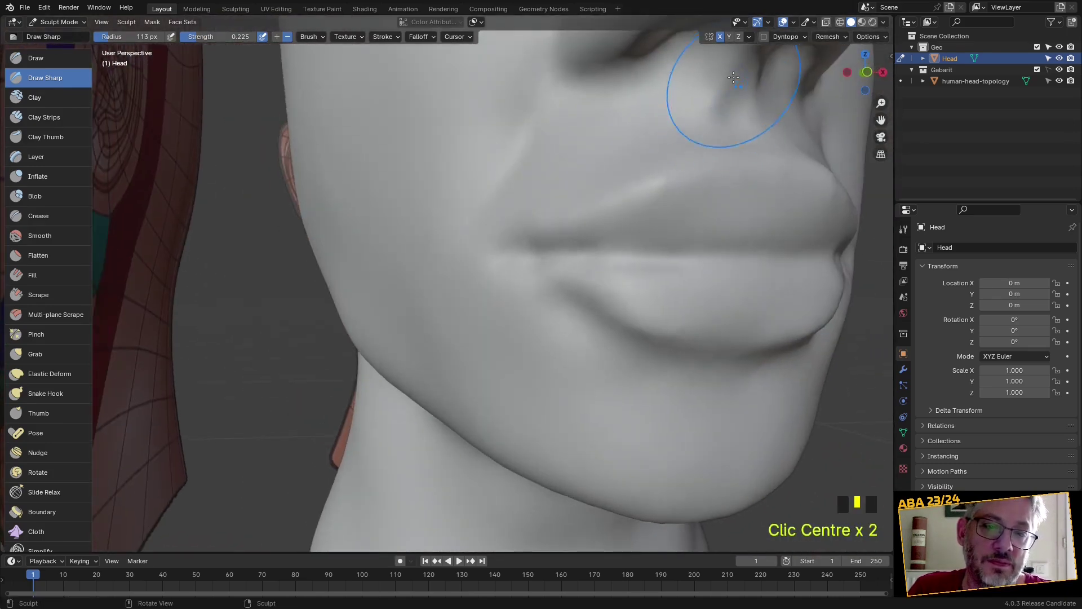
pyautogui.moveTo(734, 79); pyautogui.dragTo(706, 75)
pyautogui.click(719, 67)
pyautogui.keyDown('shift'); pyautogui.moveTo(720, 67); pyautogui.dragTo(574, 157, button='middle'); pyautogui.keyUp('shift')
pyautogui.keyDown('shift'); pyautogui.click(727, 75); pyautogui.keyUp('shift')
pyautogui.keyDown('shift'); pyautogui.click(726, 75); pyautogui.keyUp('shift')
pyautogui.keyDown('shift'); pyautogui.click(727, 75); pyautogui.keyUp('shift')
# Sharpen the crease beneath the nostril wing with Draw Sharp and smooth the area below it
pyautogui.moveTo(575, 157); pyautogui.dragTo(557, 168)
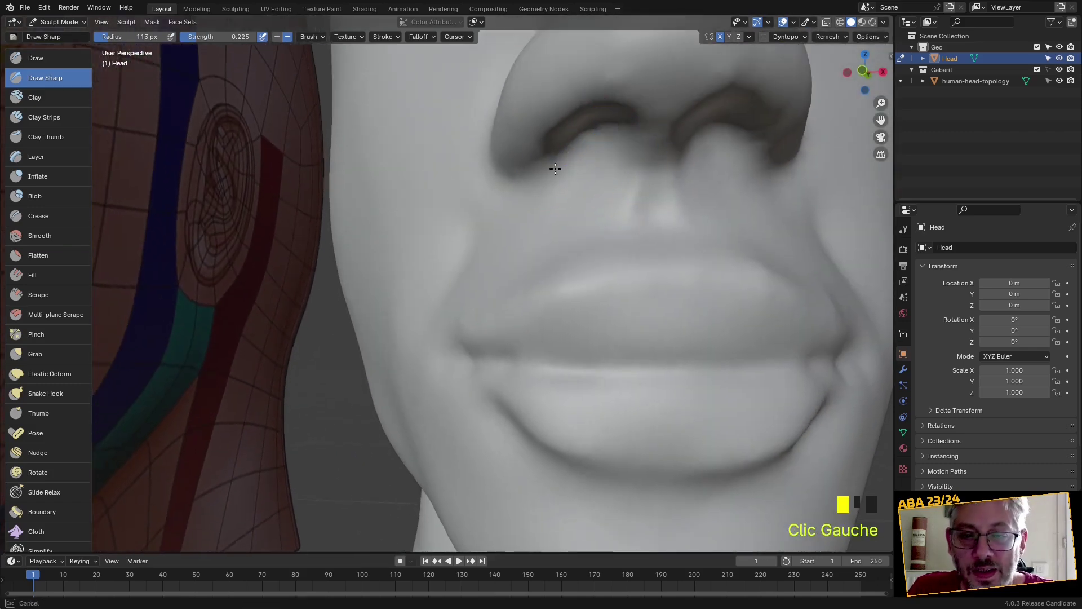
pyautogui.moveTo(513, 171); pyautogui.dragTo(517, 207, button='middle')
pyautogui.keyDown('shift'); pyautogui.click(541, 216); pyautogui.keyUp('shift')
pyautogui.keyDown('shift'); pyautogui.click(537, 209); pyautogui.keyUp('shift')
# Sculpt the volume along the nose with the Draw brush
pyautogui.click(72, 56)
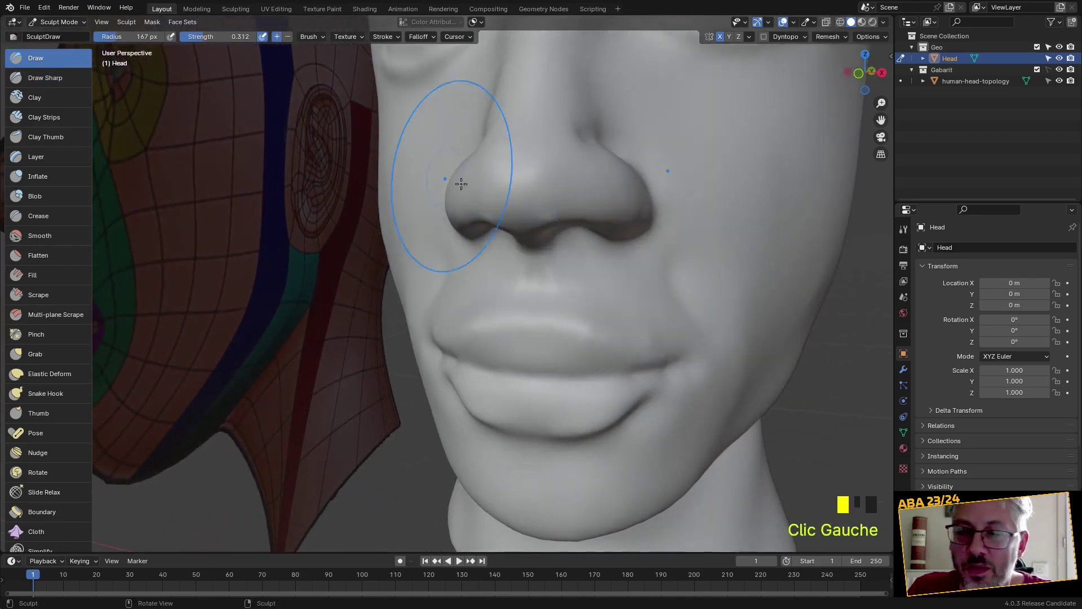
pyautogui.scroll(3, 536, 175)
pyautogui.click(537, 198)
pyautogui.click(535, 194)
pyautogui.click(525, 145)
pyautogui.click(539, 90)
pyautogui.scroll(-2, 527, 138)
pyautogui.moveTo(550, 206); pyautogui.dragTo(542, 258, button='middle')
pyautogui.scroll(-2, 564, 251)
# Reshape the nose tip and bridge in side view with the Grab brush
pyautogui.press('g')
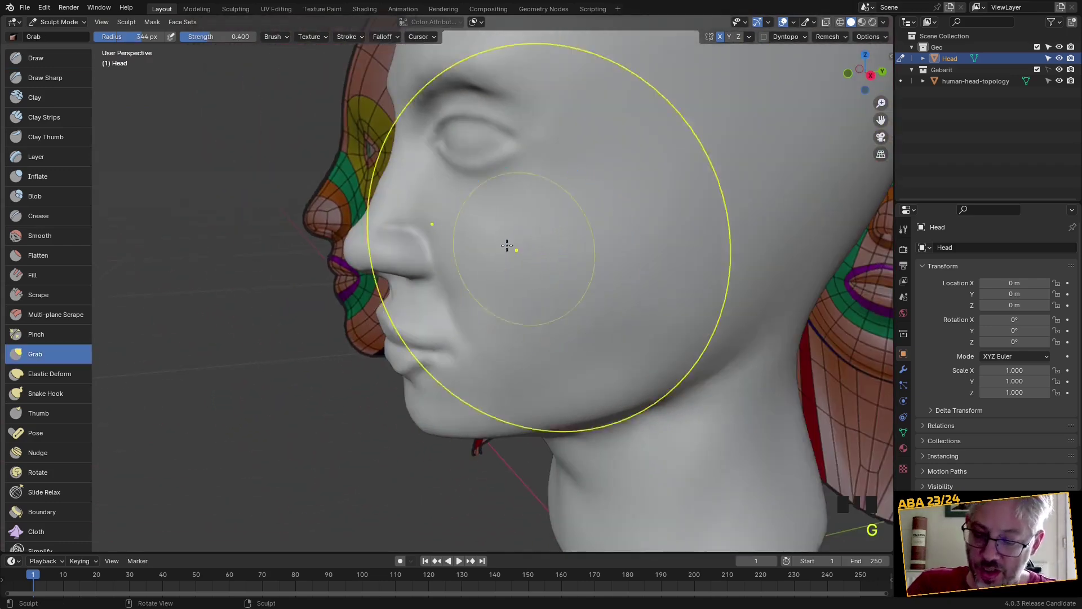
pyautogui.scroll(2, 416, 259)
pyautogui.moveTo(416, 259)
pyautogui.mouseDown(button='middle')
pyautogui.moveTo(524, 314)
pyautogui.moveTo(388, 288)
pyautogui.moveTo(401, 292)
pyautogui.moveTo(411, 265)
pyautogui.moveTo(375, 285)
pyautogui.moveTo(427, 230)
pyautogui.mouseUp(button='middle')
pyautogui.moveTo(427, 230); pyautogui.dragTo(430, 230)
pyautogui.moveTo(386, 295); pyautogui.dragTo(411, 280)
pyautogui.scroll(3, 406, 251)
pyautogui.scroll(-1, 398, 163)
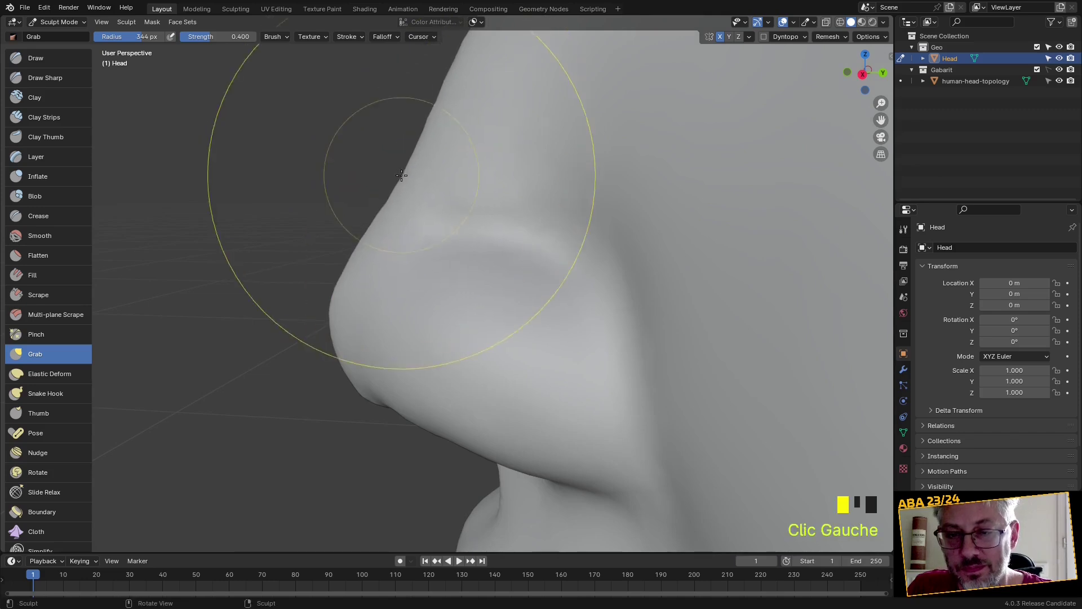
pyautogui.scroll(-2, 468, 112)
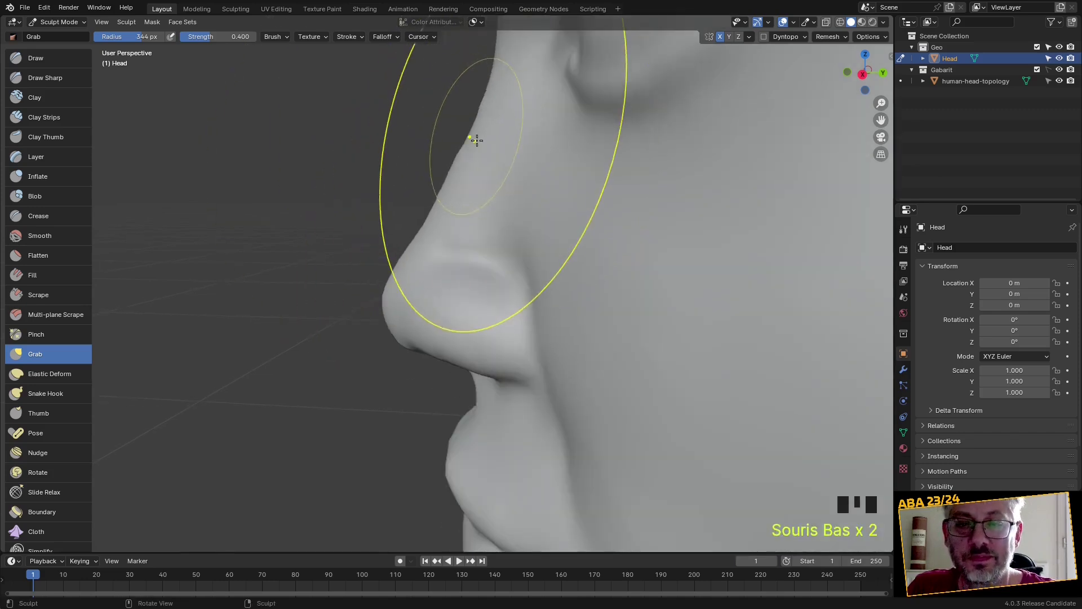
pyautogui.moveTo(471, 133); pyautogui.dragTo(530, 180, button='middle')
pyautogui.scroll(-2, 540, 197)
# Reshape the outer and inner ends of the lower eyelid with the Grab brush
pyautogui.moveTo(635, 203); pyautogui.dragTo(585, 232, button='middle')
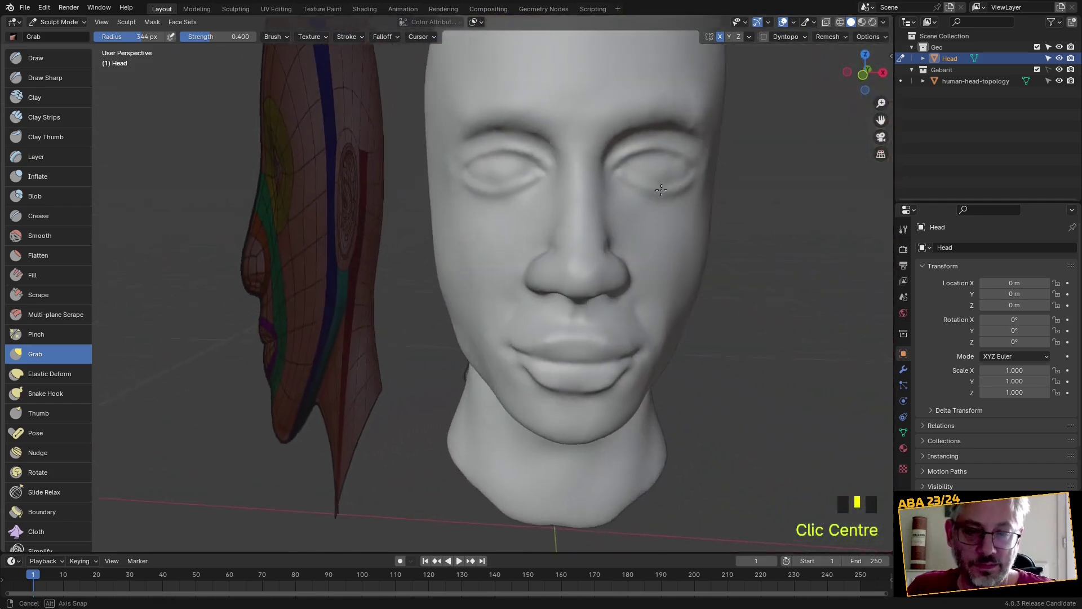
pyautogui.scroll(-1, 585, 231)
pyautogui.scroll(3, 553, 174)
pyautogui.keyDown('shift'); pyautogui.moveTo(553, 174); pyautogui.dragTo(468, 271, button='middle'); pyautogui.keyUp('shift')
pyautogui.scroll(6, 476, 243)
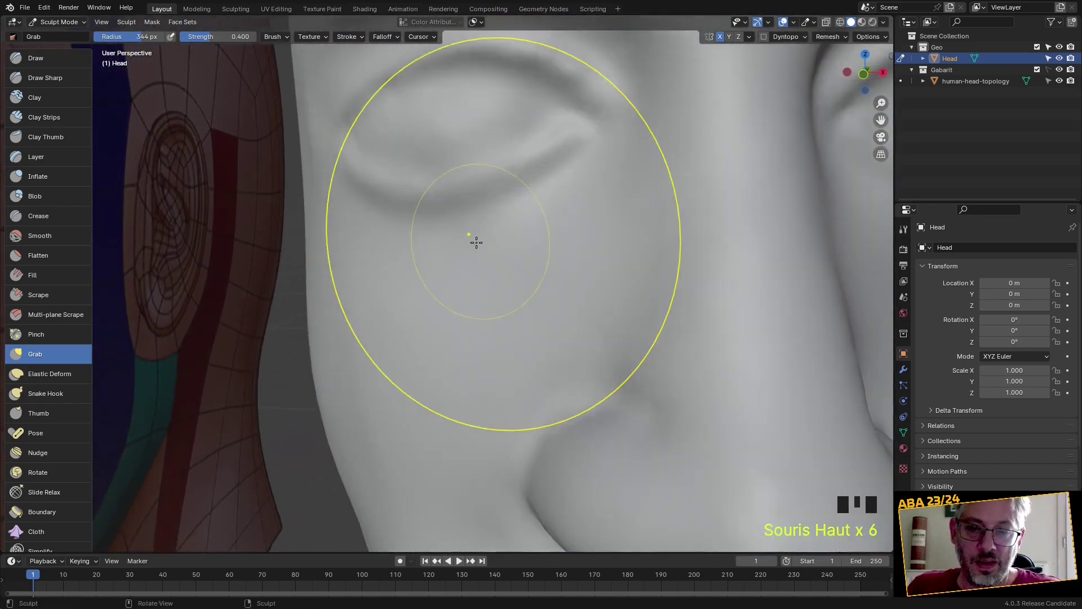
pyautogui.moveTo(369, 203); pyautogui.dragTo(356, 164)
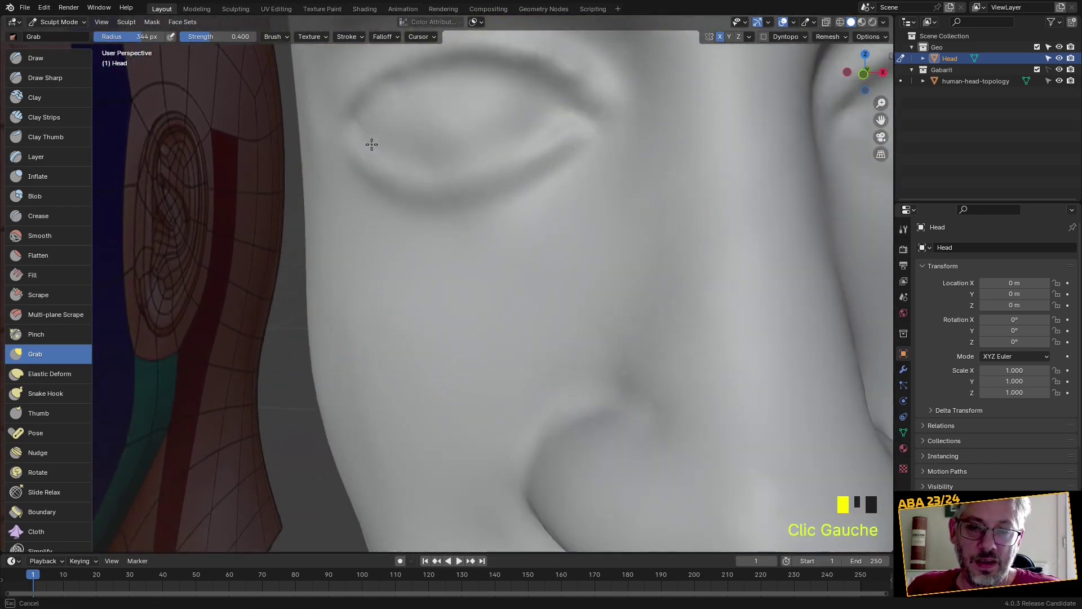
pyautogui.scroll(2, 476, 162)
pyautogui.moveTo(547, 140); pyautogui.dragTo(590, 154)
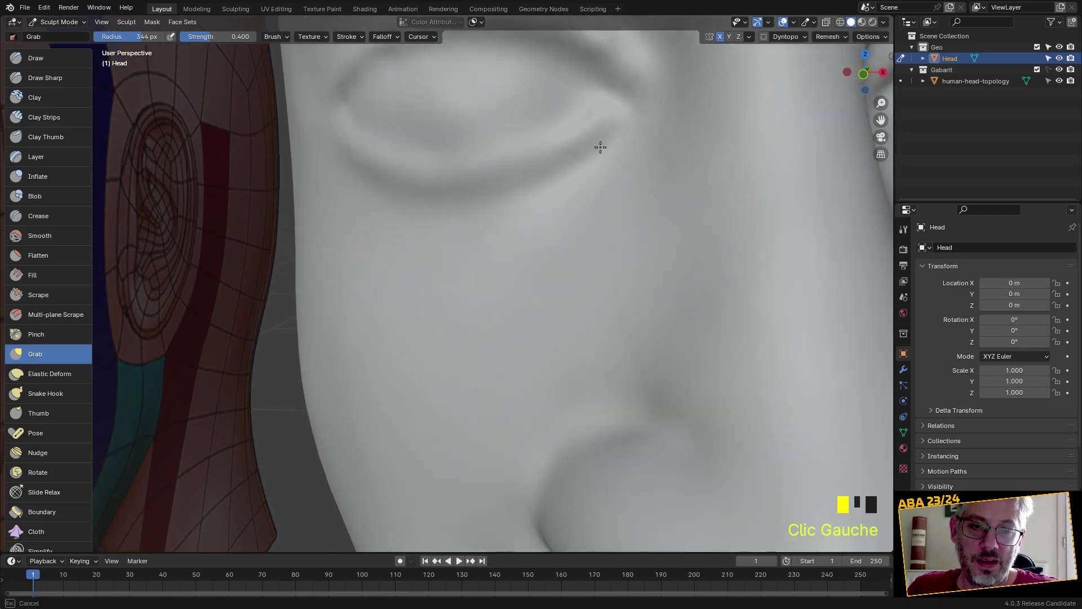
pyautogui.scroll(-9, 571, 179)
# Refine the contour of the eye from the front with the Grab brush
pyautogui.scroll(3, 515, 208)
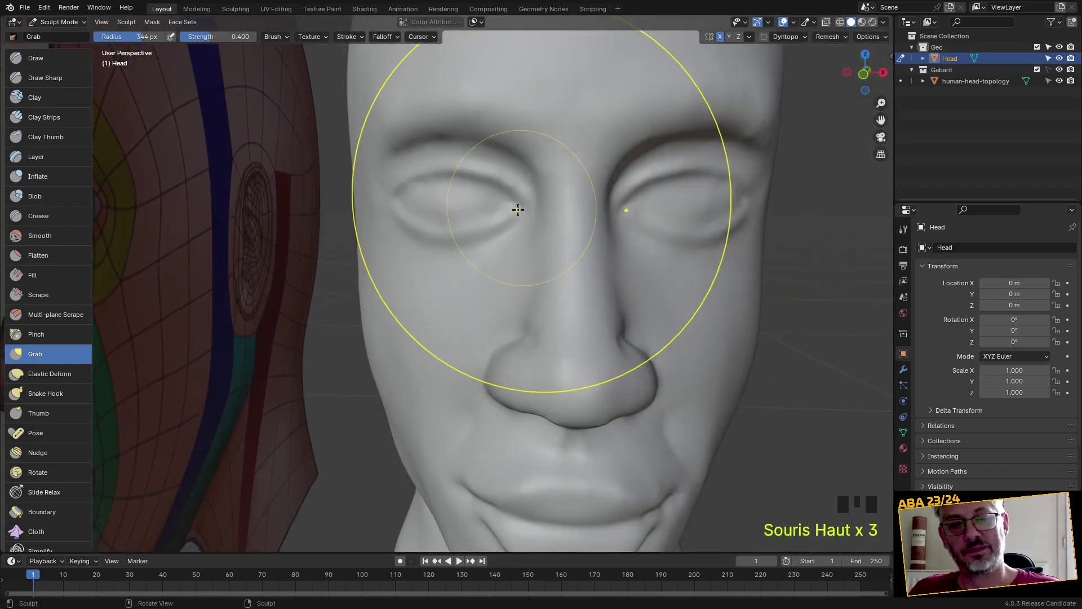
pyautogui.moveTo(487, 220); pyautogui.dragTo(471, 215)
pyautogui.scroll(2, 387, 244)
pyautogui.moveTo(396, 218); pyautogui.dragTo(416, 204)
pyautogui.scroll(2, 373, 169)
# Adjust the curvature of the eyelids and eye corners as seen from above with the Grab brush
pyautogui.moveTo(367, 169)
pyautogui.mouseDown(button='middle')
pyautogui.moveTo(431, 198)
pyautogui.moveTo(490, 314)
pyautogui.moveTo(610, 492)
pyautogui.moveTo(530, 473)
pyautogui.moveTo(490, 508)
pyautogui.moveTo(448, 519)
pyautogui.moveTo(519, 380)
pyautogui.moveTo(511, 372)
pyautogui.mouseUp(button='middle')
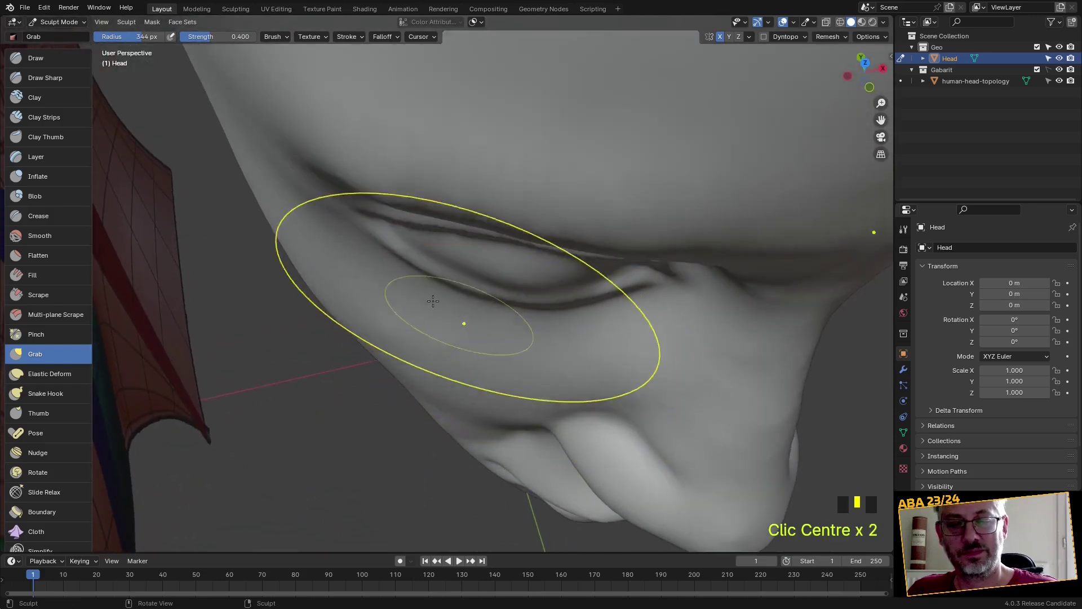
pyautogui.moveTo(388, 229); pyautogui.dragTo(384, 230)
pyautogui.moveTo(401, 280); pyautogui.dragTo(401, 282)
pyautogui.moveTo(401, 283); pyautogui.dragTo(411, 264, button='middle')
pyautogui.moveTo(664, 299)
pyautogui.mouseDown()
pyautogui.moveTo(648, 261)
pyautogui.moveTo(623, 271)
pyautogui.mouseUp()
# Adjust the nose bridge below the brow in profile with the Grab brush
pyautogui.moveTo(623, 271)
pyautogui.mouseDown(button='middle')
pyautogui.moveTo(524, 298)
pyautogui.moveTo(486, 252)
pyautogui.mouseUp(button='middle')
pyautogui.scroll(-4, 563, 314)
pyautogui.moveTo(563, 314); pyautogui.dragTo(440, 327, button='middle')
pyautogui.scroll(3, 427, 333)
pyautogui.scroll(3, 427, 334)
pyautogui.moveTo(367, 314)
pyautogui.mouseDown()
pyautogui.moveTo(387, 322)
pyautogui.moveTo(367, 399)
pyautogui.moveTo(289, 423)
pyautogui.moveTo(338, 435)
pyautogui.mouseUp()
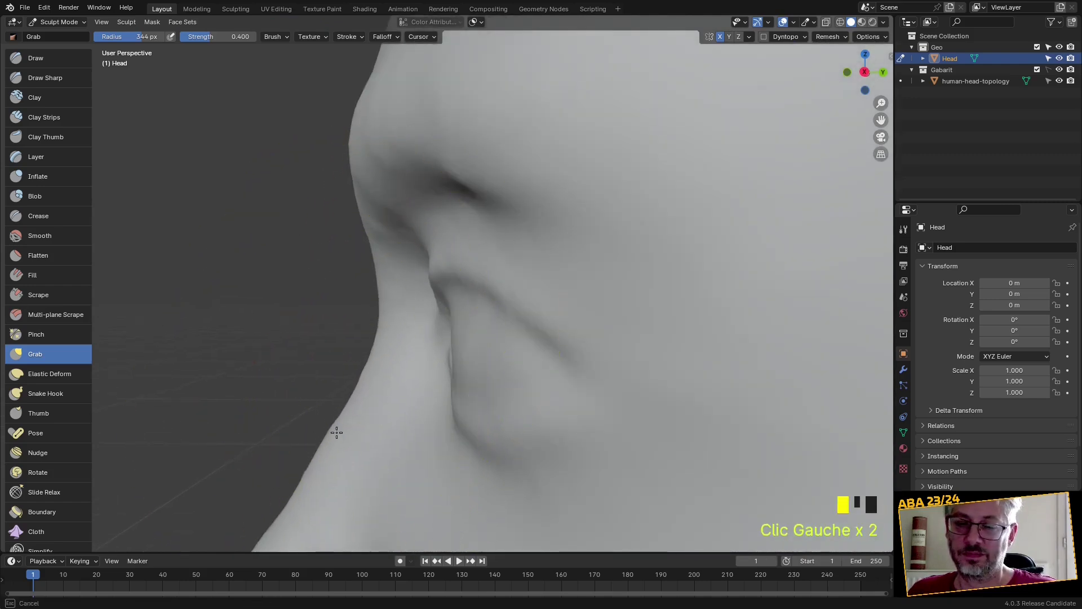
# Carve the side of the nose between the inner eye corner and nostril wing with Draw Sharp and smooth it
pyautogui.scroll(-4, 343, 429)
pyautogui.moveTo(490, 415); pyautogui.dragTo(544, 384, button='middle')
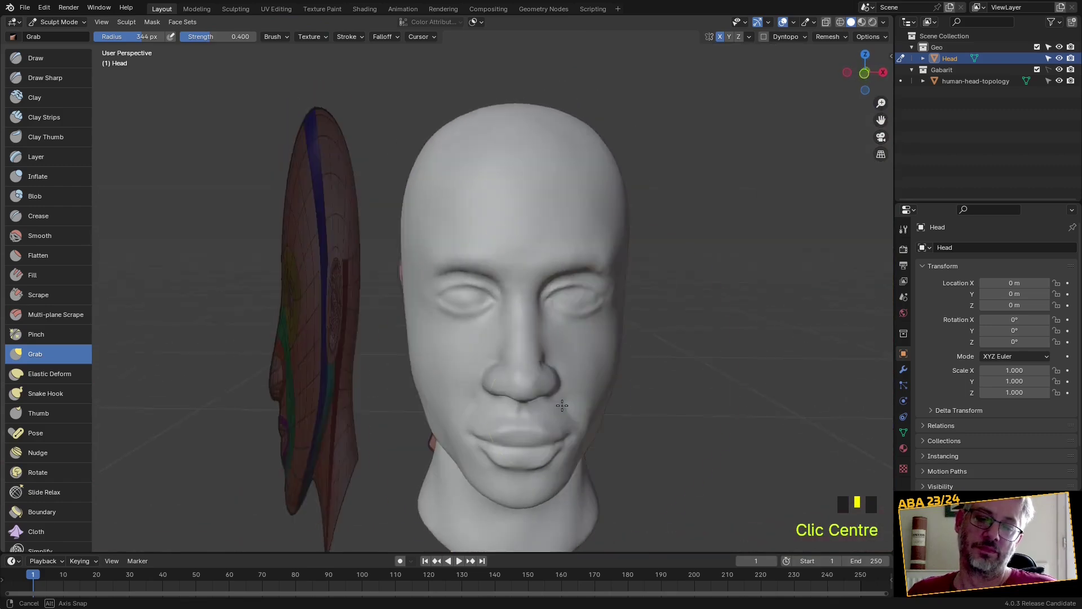
pyautogui.scroll(4, 547, 369)
pyautogui.scroll(1, 547, 369)
pyautogui.moveTo(566, 377); pyautogui.dragTo(604, 393)
pyautogui.keyDown('shift'); pyautogui.moveTo(603, 393); pyautogui.dragTo(575, 328, button='middle'); pyautogui.keyUp('shift')
pyautogui.scroll(2, 575, 329)
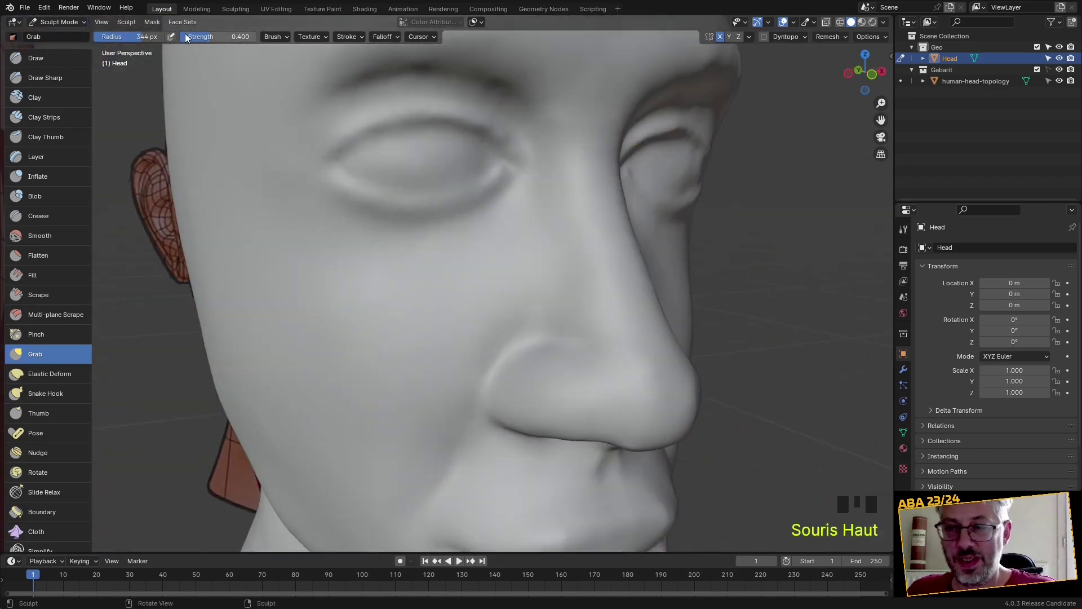
pyautogui.click(63, 77)
pyautogui.moveTo(372, 169); pyautogui.dragTo(521, 195, button='middle')
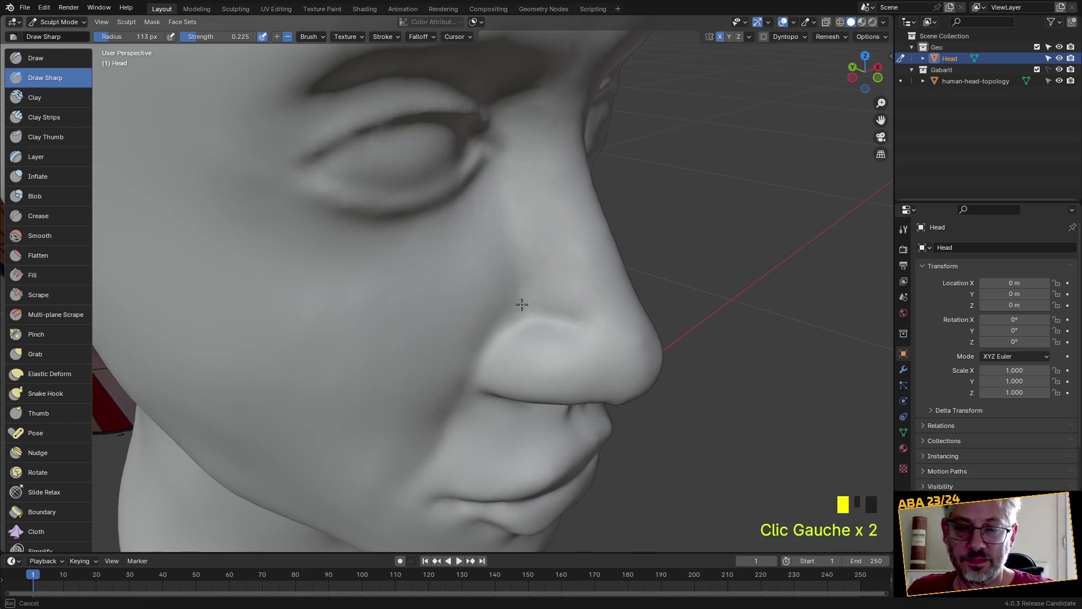
pyautogui.keyDown('shift'); pyautogui.click(512, 206); pyautogui.keyUp('shift')
pyautogui.keyDown('shift'); pyautogui.click(508, 177); pyautogui.keyUp('shift')
pyautogui.moveTo(508, 176); pyautogui.dragTo(456, 211, button='middle')
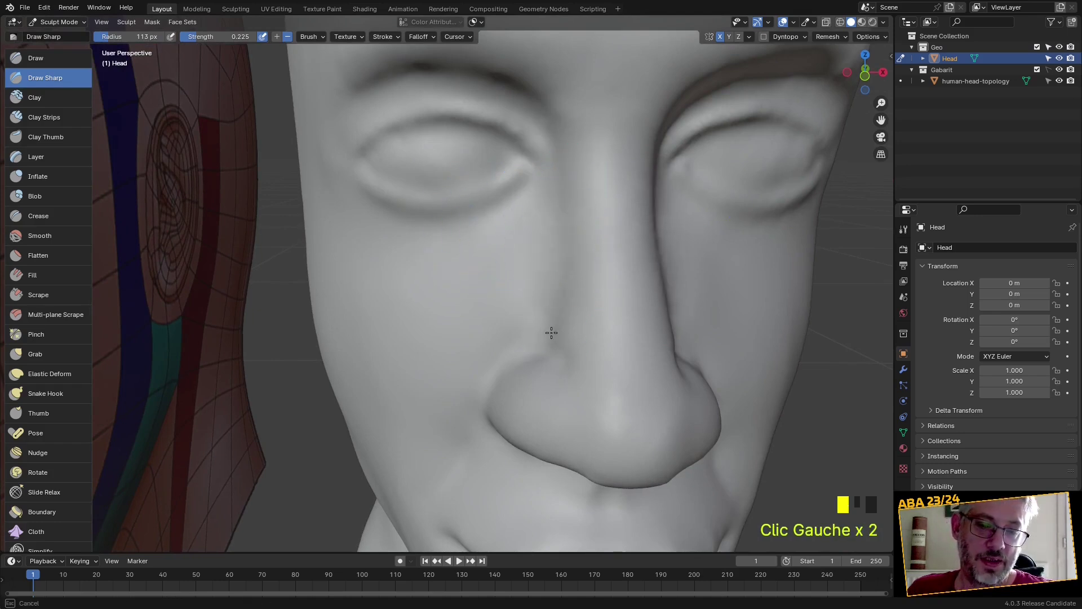
# Soften the transition between the side of the nose and the cheek by smoothing it
pyautogui.moveTo(545, 332); pyautogui.dragTo(572, 260, button='middle')
pyautogui.keyDown('shift'); pyautogui.click(490, 197); pyautogui.keyUp('shift')
pyautogui.keyDown('shift'); pyautogui.click(500, 292); pyautogui.keyUp('shift')
pyautogui.moveTo(517, 292); pyautogui.dragTo(541, 305, button='middle')
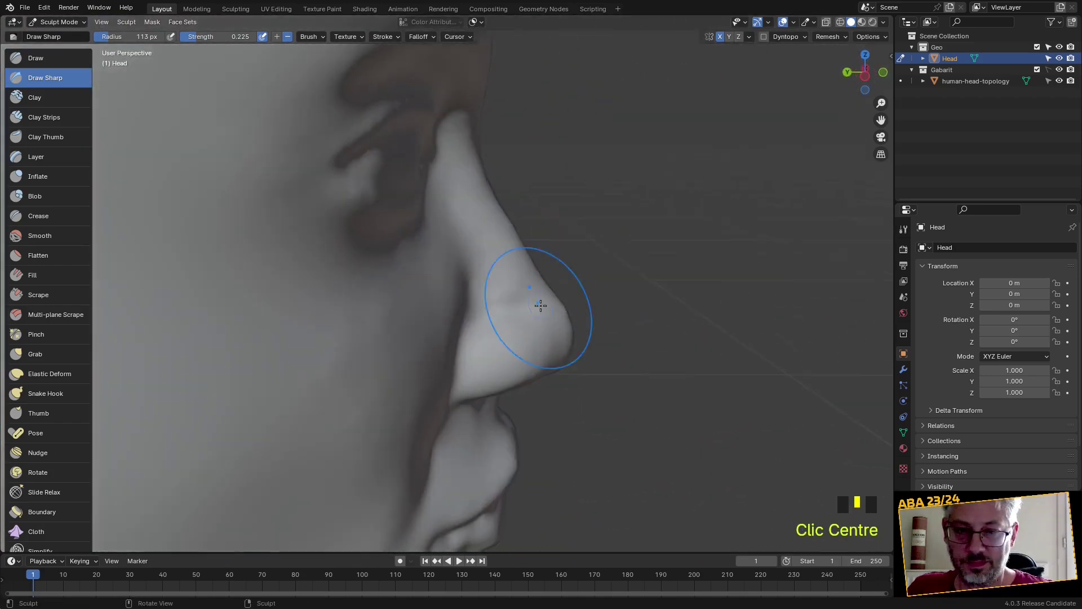
# Adjust the side of the nose just above the nostril wing in profile with the Grab brush
pyautogui.press('g')
pyautogui.scroll(5, 466, 265)
pyautogui.moveTo(466, 273)
pyautogui.mouseDown()
pyautogui.moveTo(443, 262)
pyautogui.moveTo(466, 285)
pyautogui.moveTo(455, 295)
pyautogui.mouseUp()
pyautogui.moveTo(454, 295)
pyautogui.mouseDown(button='middle')
pyautogui.moveTo(370, 307)
pyautogui.moveTo(338, 363)
pyautogui.moveTo(297, 388)
pyautogui.moveTo(313, 241)
pyautogui.moveTo(353, 273)
pyautogui.moveTo(329, 333)
pyautogui.mouseUp(button='middle')
pyautogui.scroll(-5, 355, 341)
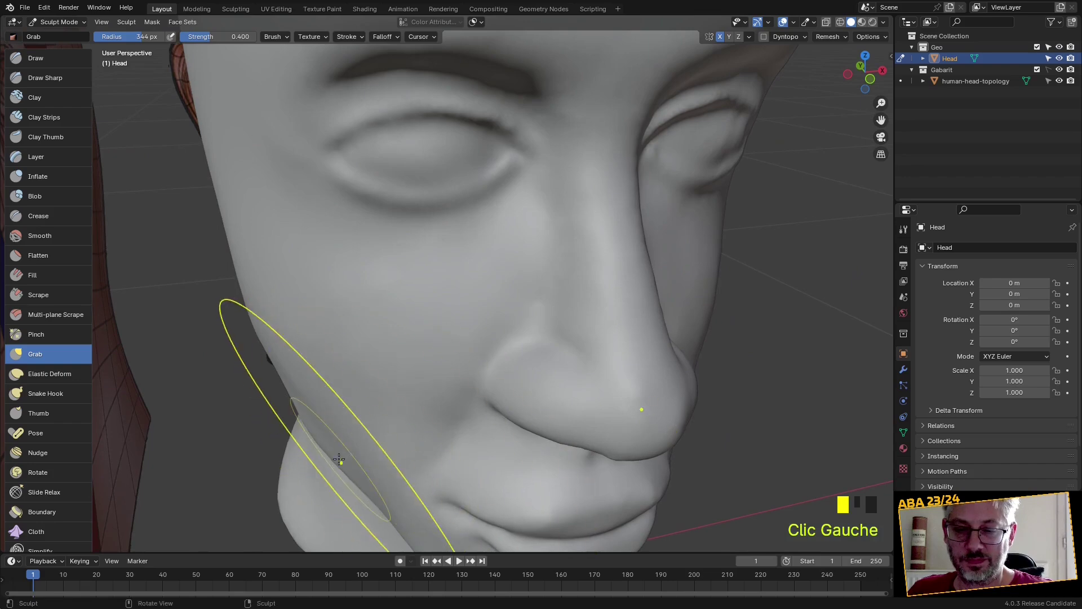
pyautogui.scroll(-3, 339, 481)
pyautogui.moveTo(356, 406); pyautogui.dragTo(341, 366, button='middle')
pyautogui.scroll(-1, 361, 364)
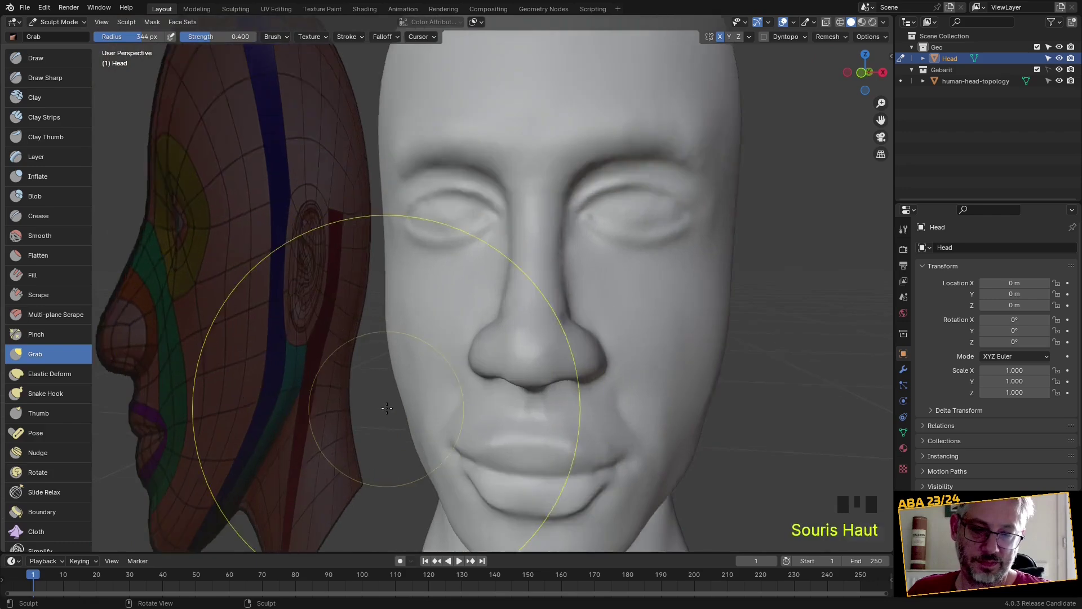
# Smooth the skin between the nostril wing and the upper lip
pyautogui.scroll(4, 394, 413)
pyautogui.keyDown('shift'); pyautogui.moveTo(394, 413); pyautogui.dragTo(431, 242, button='middle'); pyautogui.keyUp('shift')
pyautogui.scroll(2, 457, 350)
pyautogui.keyDown('shift'); pyautogui.click(524, 369); pyautogui.keyUp('shift')
pyautogui.keyDown('shift'); pyautogui.click(524, 370); pyautogui.keyUp('shift')
pyautogui.scroll(-3, 485, 372)
# Adjust the area beside the upper lip and the corner of the mouth with the Grab brush
pyautogui.moveTo(483, 369)
pyautogui.mouseDown(button='middle')
pyautogui.moveTo(500, 375)
pyautogui.moveTo(495, 363)
pyautogui.mouseUp(button='middle')
pyautogui.scroll(2, 520, 410)
pyautogui.moveTo(520, 409); pyautogui.dragTo(533, 397)
pyautogui.scroll(2, 491, 454)
pyautogui.moveTo(500, 500); pyautogui.dragTo(492, 478)
pyautogui.scroll(-3, 493, 478)
pyautogui.scroll(1, 500, 457)
pyautogui.moveTo(500, 457)
pyautogui.keyDown('shift'); pyautogui.mouseDown(button='middle')
pyautogui.moveTo(517, 399)
pyautogui.moveTo(453, 315)
pyautogui.mouseUp(button='middle'); pyautogui.keyUp('shift')
# Deepen the line between the lips near the mouth corner with Draw Sharp
pyautogui.click(66, 78)
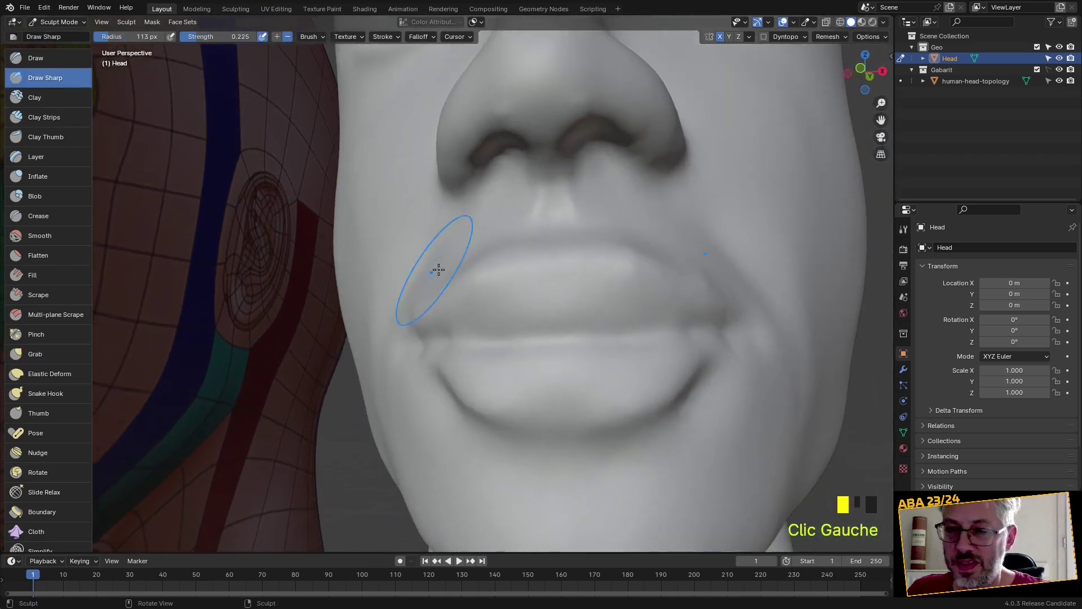
pyautogui.moveTo(435, 265); pyautogui.dragTo(471, 314, button='middle')
pyautogui.scroll(2, 455, 386)
pyautogui.moveTo(488, 390); pyautogui.dragTo(547, 392)
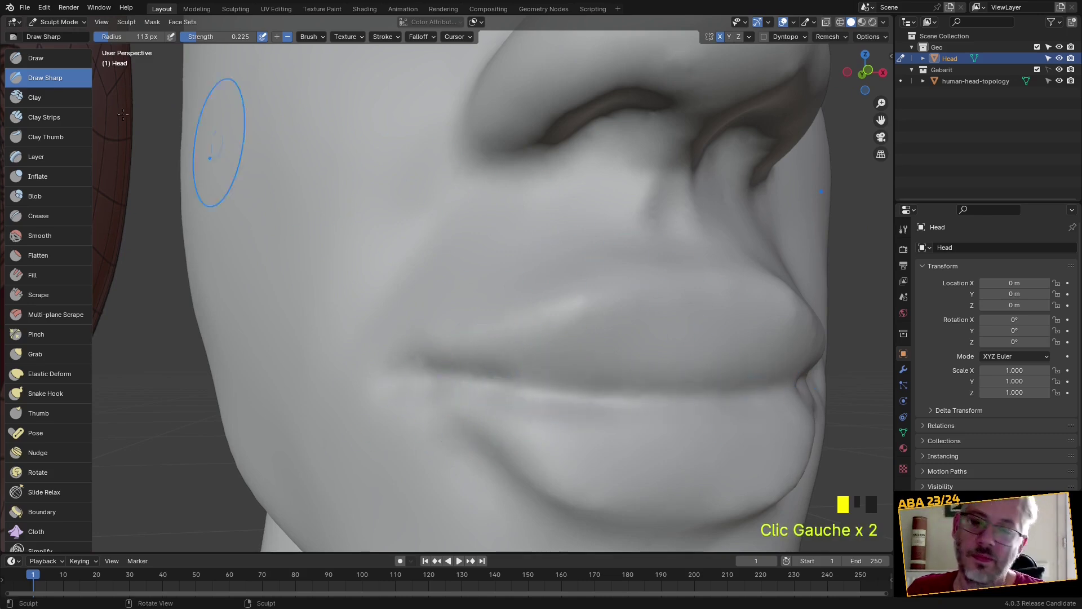
# Add volume to the upper and lower lips with the Draw brush
pyautogui.click(36, 58)
pyautogui.moveTo(604, 357)
pyautogui.mouseDown()
pyautogui.moveTo(666, 346)
pyautogui.moveTo(657, 341)
pyautogui.mouseUp()
pyautogui.moveTo(620, 406); pyautogui.dragTo(592, 458)
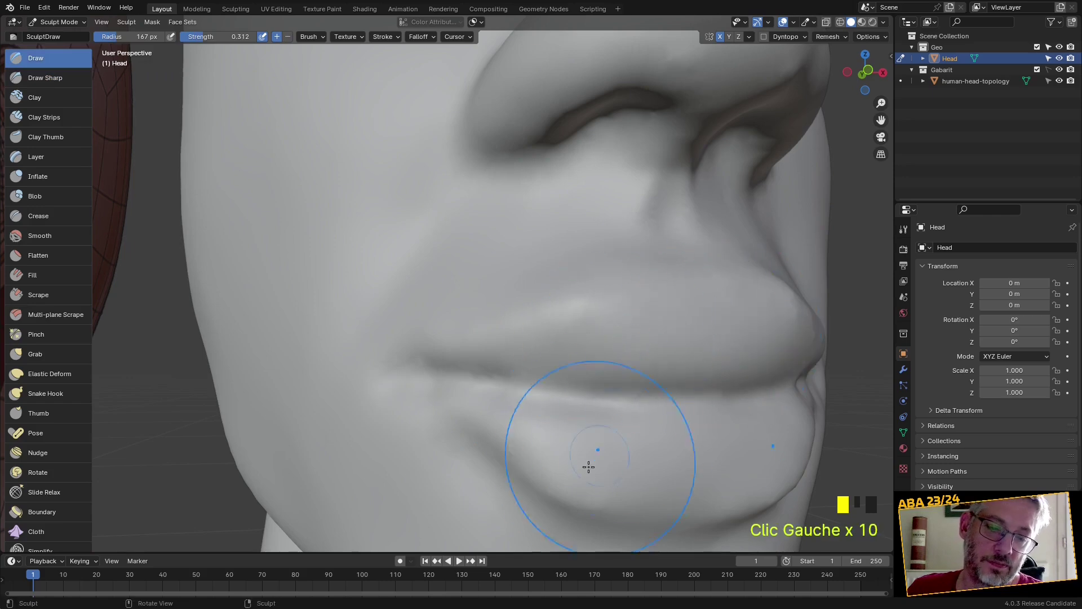
pyautogui.moveTo(790, 439); pyautogui.dragTo(759, 430)
# Reposition the upper and lower lips in profile with the Grab brush
pyautogui.moveTo(759, 430)
pyautogui.mouseDown(button='middle')
pyautogui.moveTo(592, 406)
pyautogui.moveTo(520, 426)
pyautogui.moveTo(429, 431)
pyautogui.mouseUp(button='middle')
pyautogui.scroll(-3, 520, 426)
pyautogui.press('g')
pyautogui.scroll(2, 333, 350)
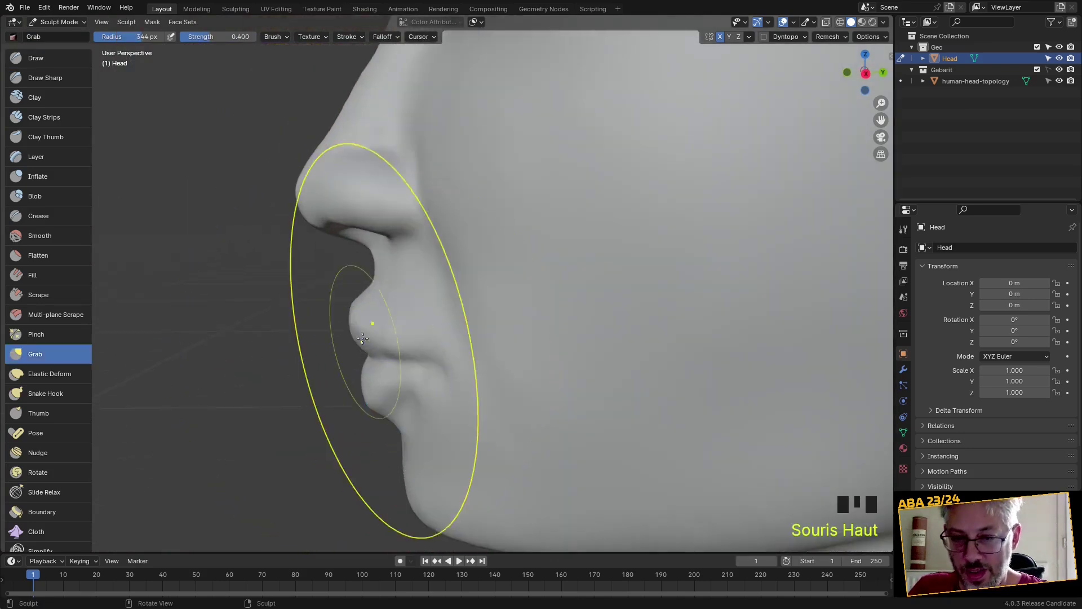
pyautogui.moveTo(372, 327); pyautogui.dragTo(394, 391)
pyautogui.moveTo(406, 338); pyautogui.dragTo(416, 324)
# Reshape the inner end of the brow beside the nose bridge with the Grab brush
pyautogui.moveTo(416, 324)
pyautogui.mouseDown(button='middle')
pyautogui.moveTo(564, 361)
pyautogui.moveTo(536, 333)
pyautogui.moveTo(589, 420)
pyautogui.moveTo(503, 339)
pyautogui.mouseUp(button='middle')
pyautogui.scroll(1, 447, 153)
pyautogui.keyDown('shift'); pyautogui.moveTo(447, 153); pyautogui.dragTo(455, 295, button='middle'); pyautogui.keyUp('shift')
pyautogui.scroll(2, 490, 234)
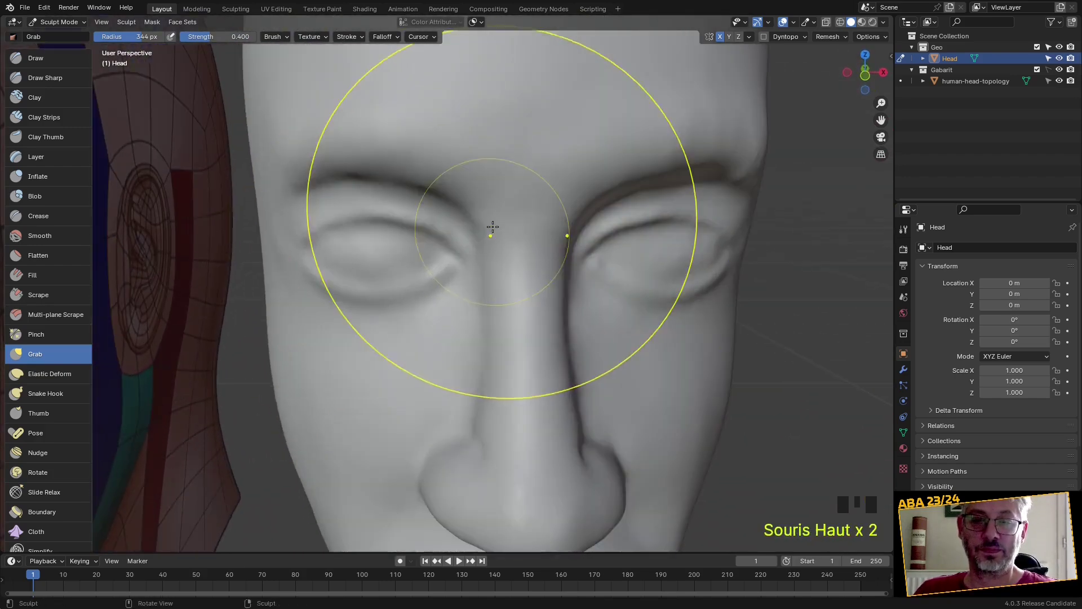
pyautogui.moveTo(478, 204)
pyautogui.mouseDown()
pyautogui.moveTo(487, 195)
pyautogui.moveTo(511, 203)
pyautogui.moveTo(510, 181)
pyautogui.mouseUp()
# Curve the brow ridge and its outer ends as seen from above with the Grab brush
pyautogui.moveTo(510, 181); pyautogui.dragTo(505, 225, button='middle')
pyautogui.moveTo(537, 278); pyautogui.dragTo(448, 261)
pyautogui.click(314, 240)
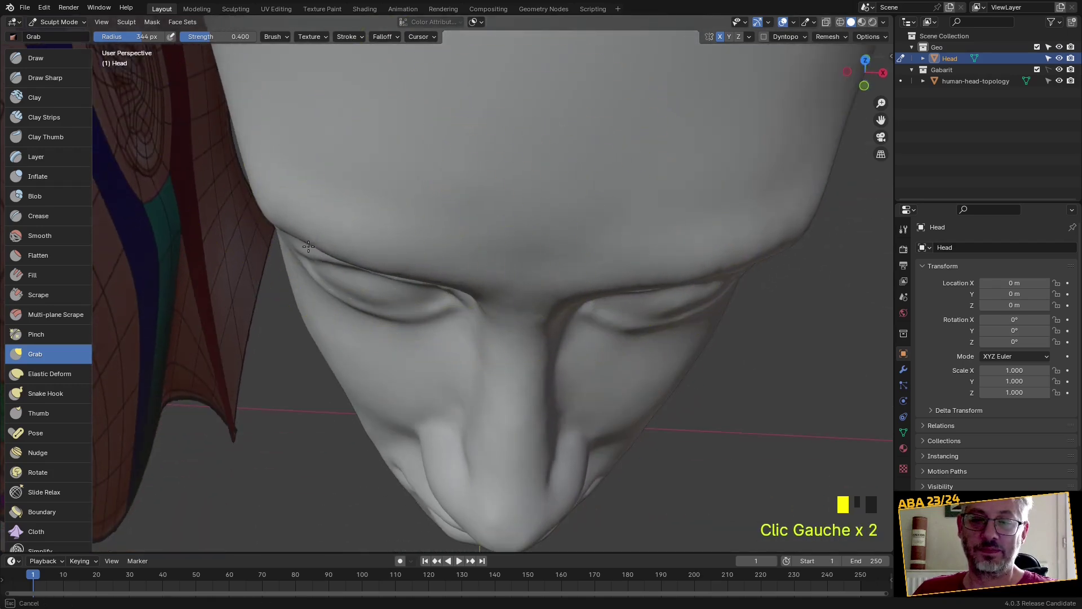
pyautogui.moveTo(308, 246); pyautogui.dragTo(355, 237, button='middle')
pyautogui.click(277, 237)
pyautogui.moveTo(282, 234)
pyautogui.mouseDown()
pyautogui.moveTo(266, 272)
pyautogui.moveTo(241, 275)
pyautogui.mouseUp()
pyautogui.moveTo(295, 300)
pyautogui.mouseDown(button='middle')
pyautogui.moveTo(587, 205)
pyautogui.moveTo(372, 321)
pyautogui.moveTo(308, 292)
pyautogui.mouseUp(button='middle')
pyautogui.scroll(3, 430, 293)
# Extend the hollow under the outer end of the brow with Draw Sharp
pyautogui.moveTo(434, 293); pyautogui.dragTo(389, 313, button='middle')
pyautogui.click(50, 58)
pyautogui.scroll(2, 314, 254)
pyautogui.moveTo(314, 254)
pyautogui.mouseDown(button='middle')
pyautogui.moveTo(347, 258)
pyautogui.moveTo(346, 225)
pyautogui.moveTo(316, 205)
pyautogui.moveTo(347, 214)
pyautogui.mouseUp(button='middle')
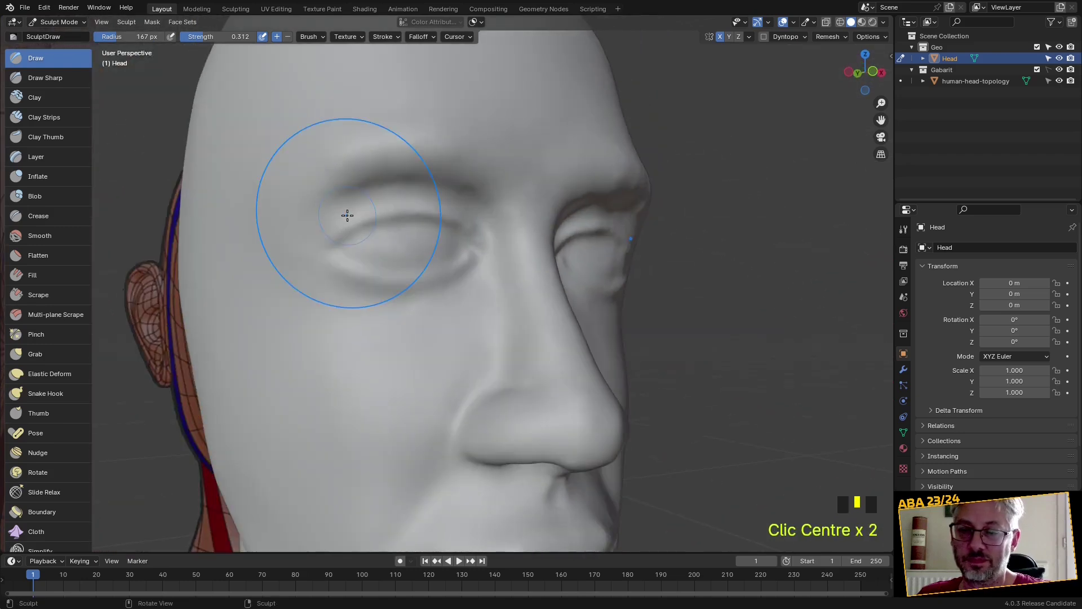
pyautogui.click(52, 78)
pyautogui.moveTo(343, 202)
pyautogui.mouseDown()
pyautogui.moveTo(275, 225)
pyautogui.moveTo(317, 242)
pyautogui.moveTo(335, 202)
pyautogui.mouseUp()
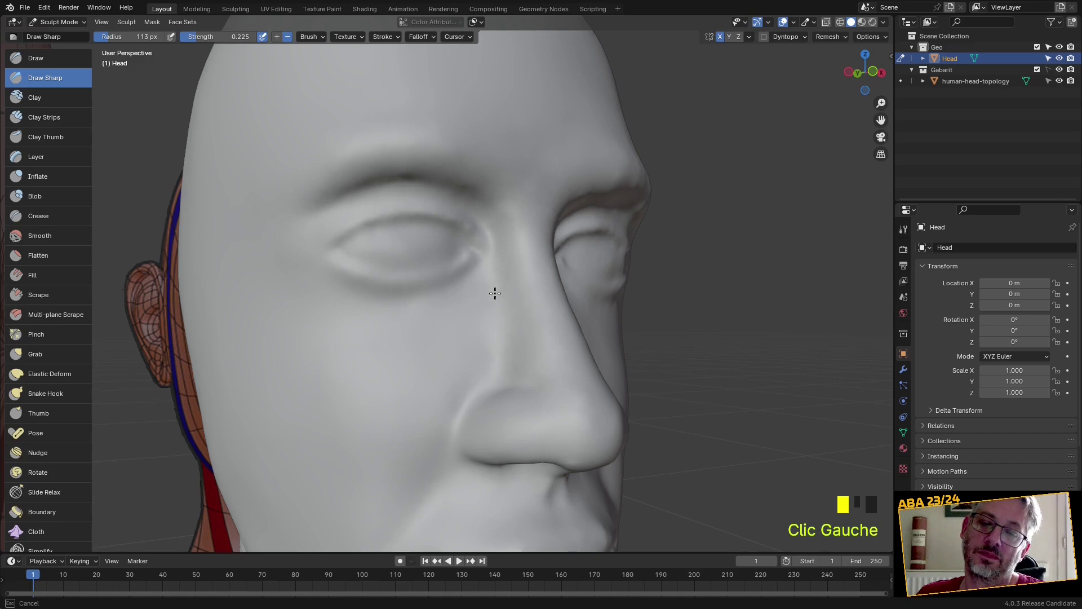
# Define the contour under the eye and both eye corners with Draw Sharp, inverting it for the ends of the upper eyelid
pyautogui.moveTo(495, 294); pyautogui.dragTo(344, 315)
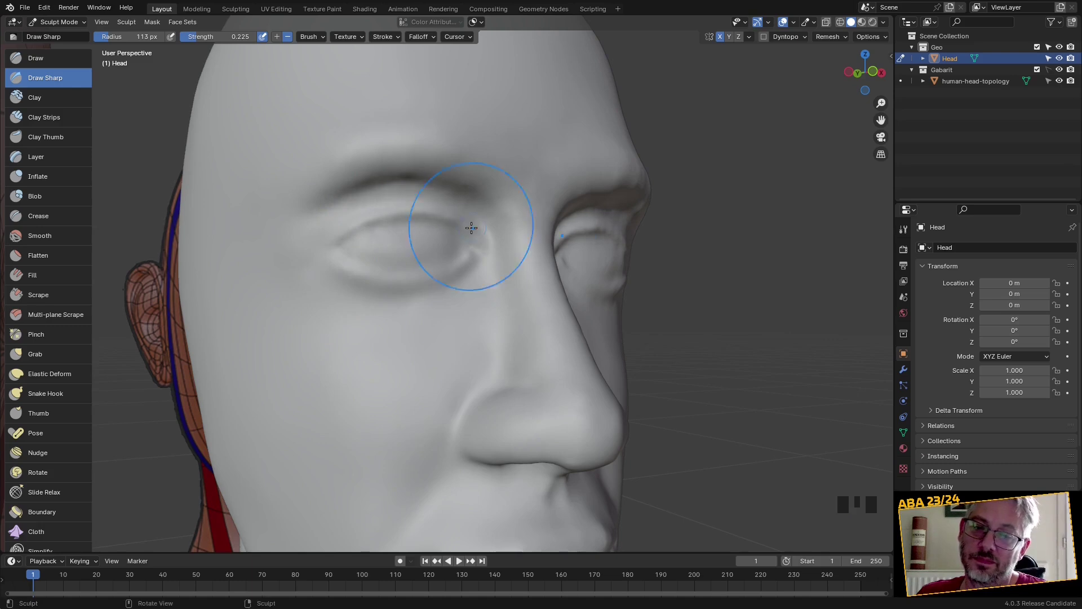
pyautogui.moveTo(306, 246); pyautogui.dragTo(336, 230)
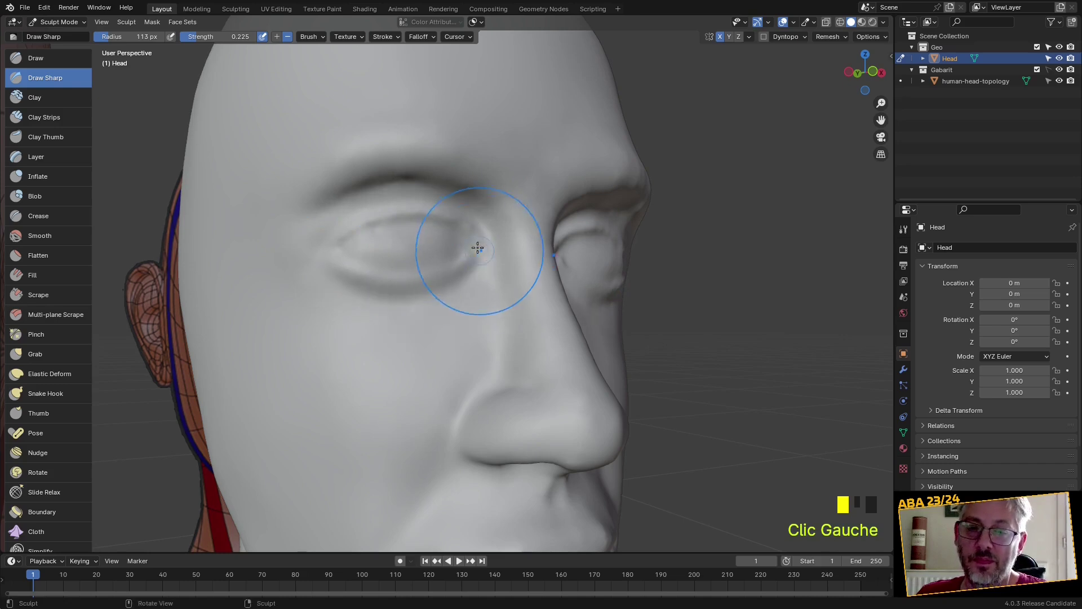
pyautogui.moveTo(479, 248); pyautogui.dragTo(467, 245)
pyautogui.keyDown('ctrl'); pyautogui.moveTo(338, 241); pyautogui.dragTo(344, 232); pyautogui.keyUp('ctrl')
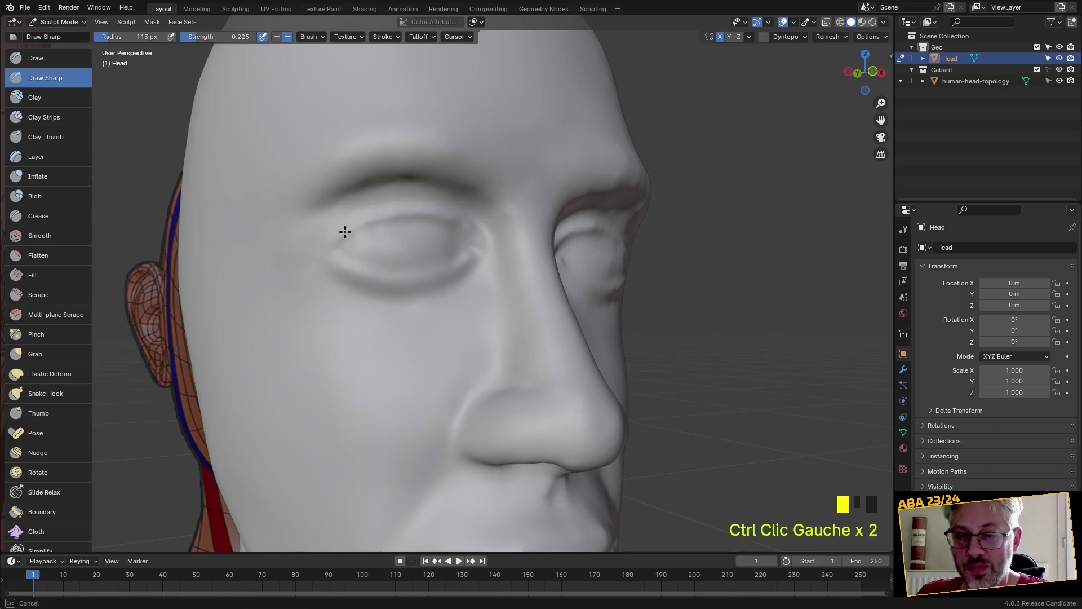
pyautogui.keyDown('ctrl'); pyautogui.moveTo(454, 220); pyautogui.dragTo(455, 221); pyautogui.keyUp('ctrl')
# Hollow a pupil into the centre of the eyeballs with the Draw brush at a 93 px radius
pyautogui.moveTo(455, 221)
pyautogui.mouseDown(button='middle')
pyautogui.moveTo(418, 230)
pyautogui.moveTo(119, 195)
pyautogui.mouseUp(button='middle')
pyautogui.click(36, 58)
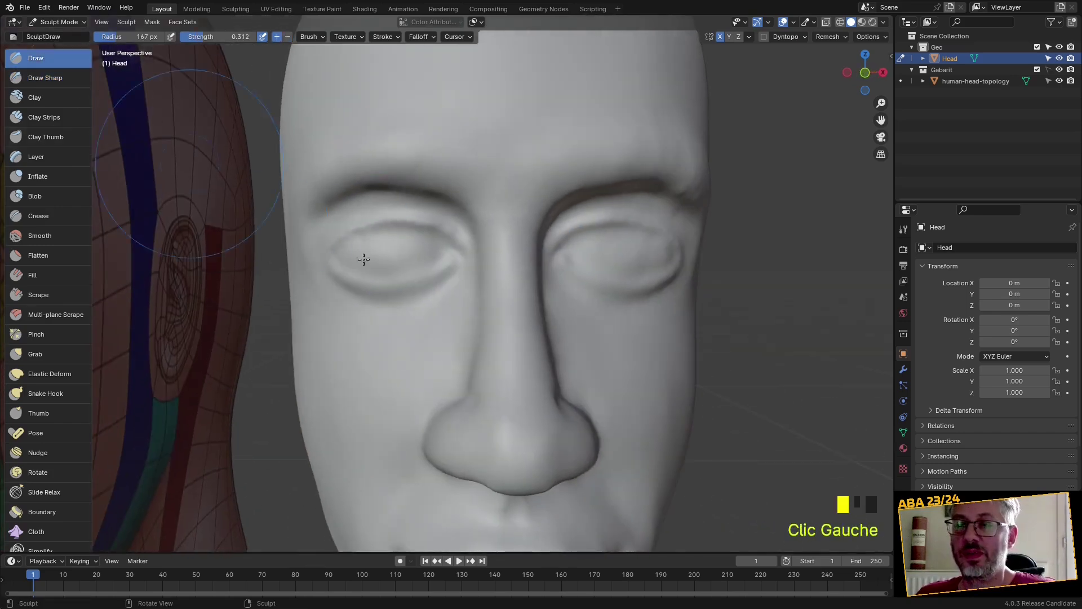
pyautogui.scroll(2, 398, 273)
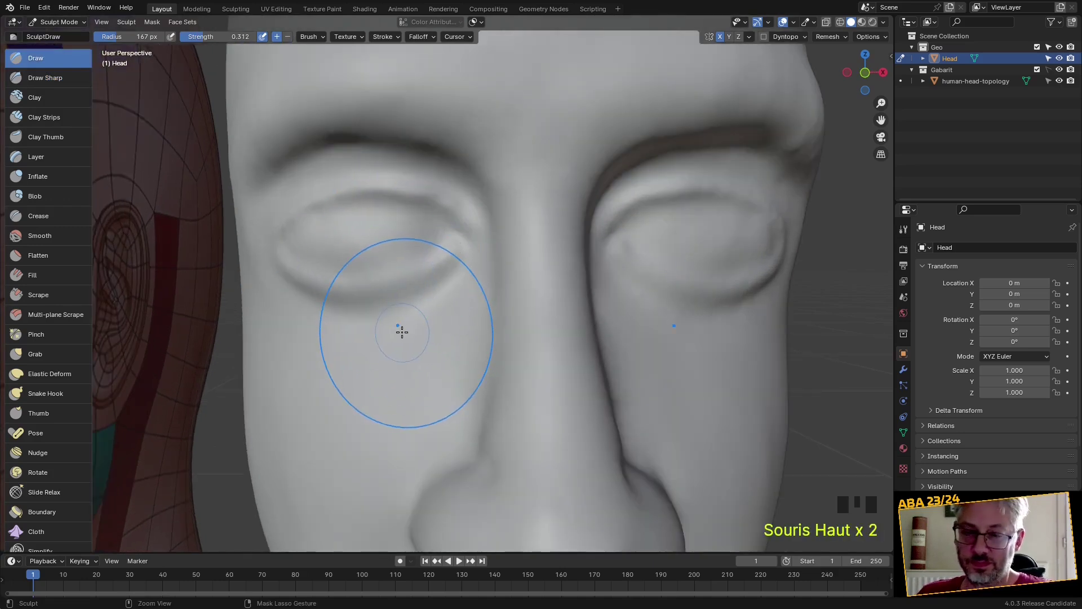
pyautogui.press('f')
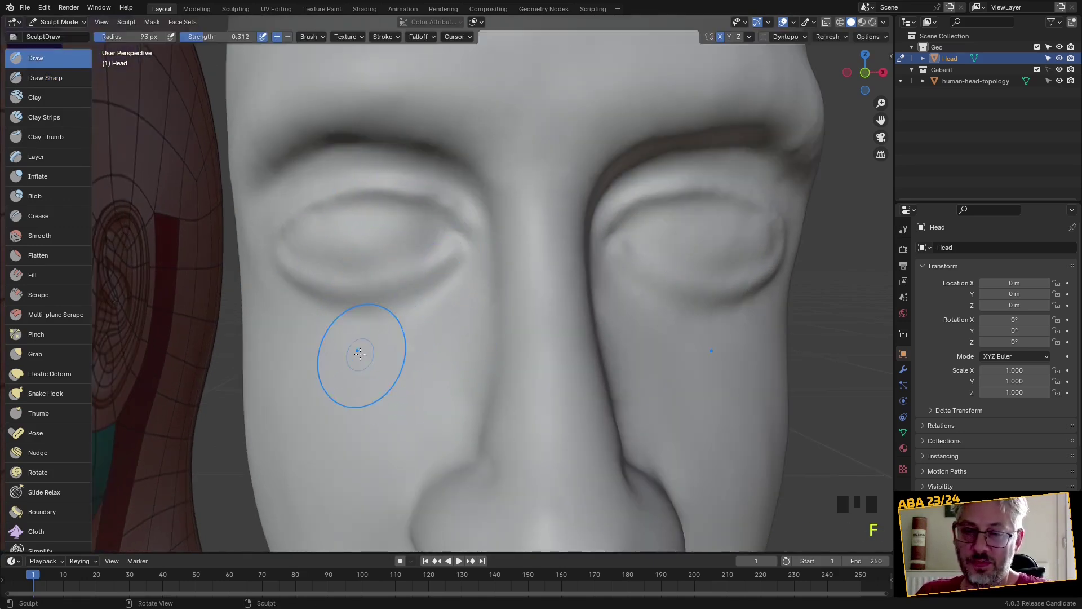
pyautogui.keyDown('ctrl'); pyautogui.moveTo(360, 239); pyautogui.dragTo(363, 237); pyautogui.keyUp('ctrl')
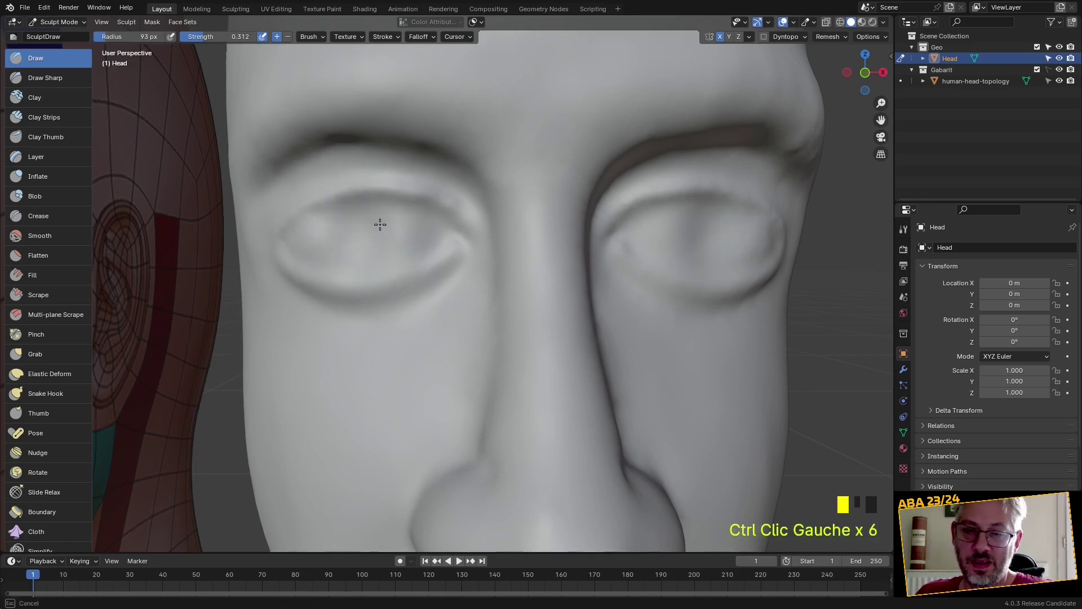
pyautogui.scroll(-3, 399, 336)
pyautogui.moveTo(399, 336); pyautogui.dragTo(442, 386, button='middle')
pyautogui.scroll(4, 412, 273)
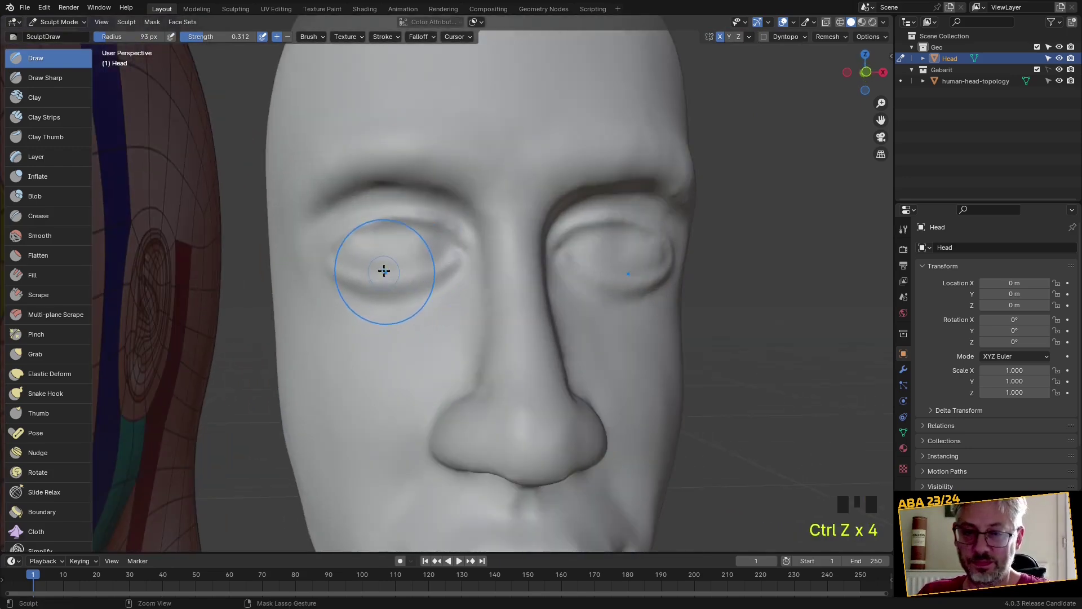
pyautogui.scroll(3, 384, 272)
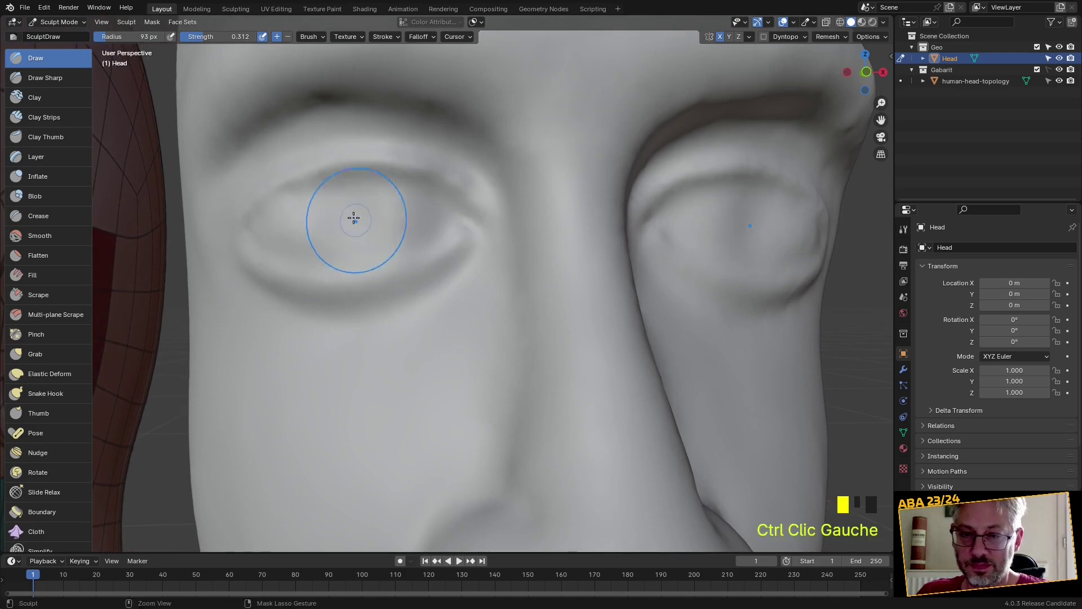
pyautogui.scroll(-8, 394, 327)
# Soften the hollowed pupil and the surrounding eyeball surface by smoothing it
pyautogui.moveTo(386, 362)
pyautogui.mouseDown(button='middle')
pyautogui.moveTo(411, 367)
pyautogui.moveTo(379, 341)
pyautogui.mouseUp(button='middle')
pyautogui.scroll(1, 389, 356)
pyautogui.scroll(2, 380, 341)
pyautogui.press('g')
pyautogui.scroll(4, 374, 304)
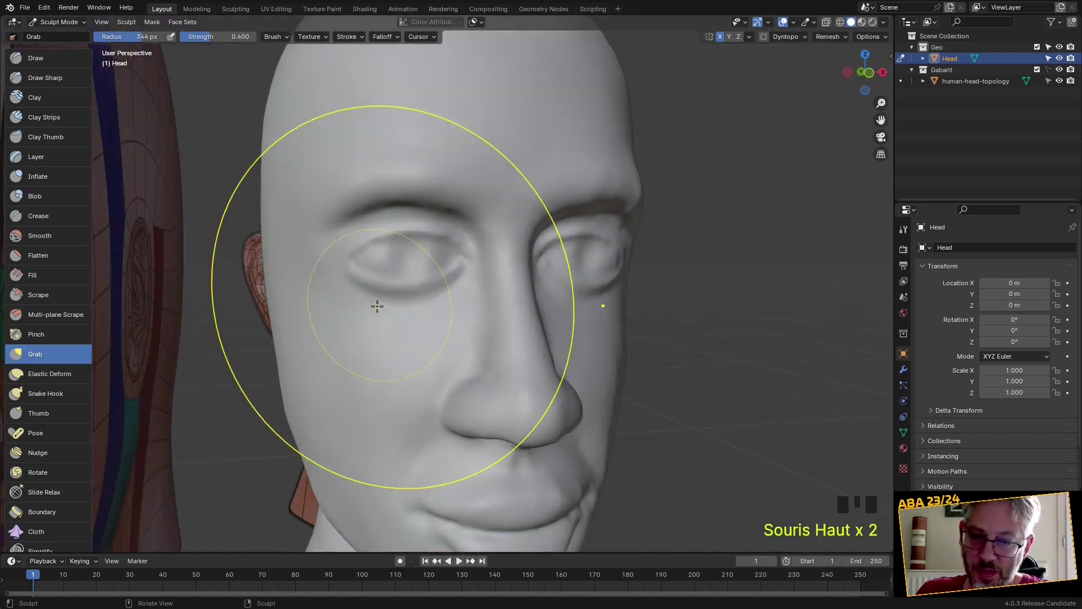
pyautogui.scroll(3, 323, 286)
pyautogui.moveTo(290, 292)
pyautogui.mouseDown()
pyautogui.moveTo(234, 261)
pyautogui.moveTo(274, 207)
pyautogui.moveTo(372, 218)
pyautogui.mouseUp()
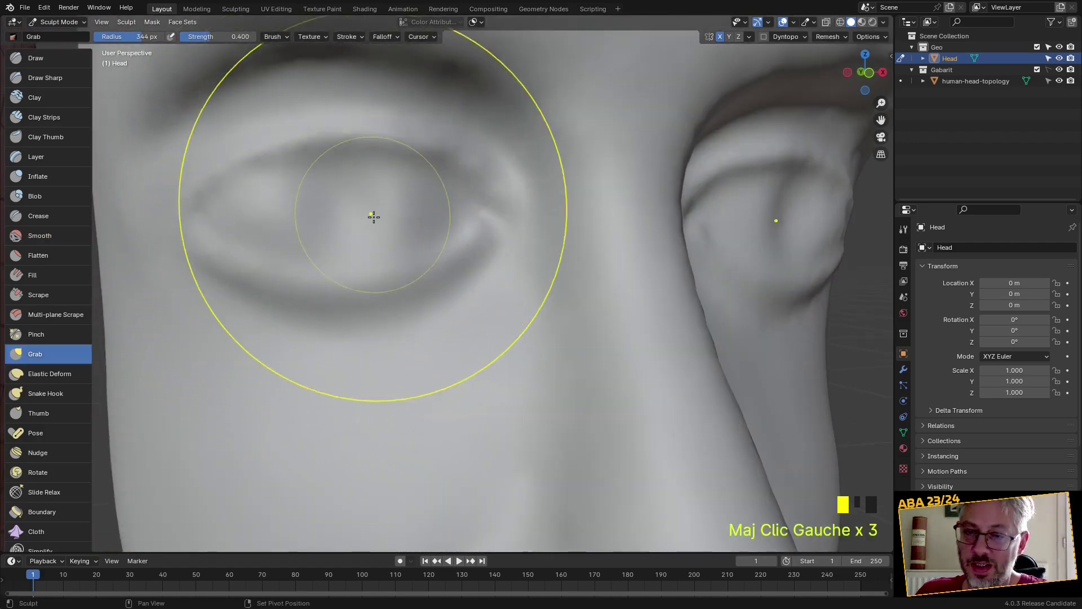
pyautogui.scroll(-2, 346, 295)
pyautogui.moveTo(345, 295)
pyautogui.mouseDown(button='middle')
pyautogui.moveTo(294, 337)
pyautogui.moveTo(464, 310)
pyautogui.moveTo(391, 288)
pyautogui.mouseUp(button='middle')
pyautogui.scroll(-5, 294, 337)
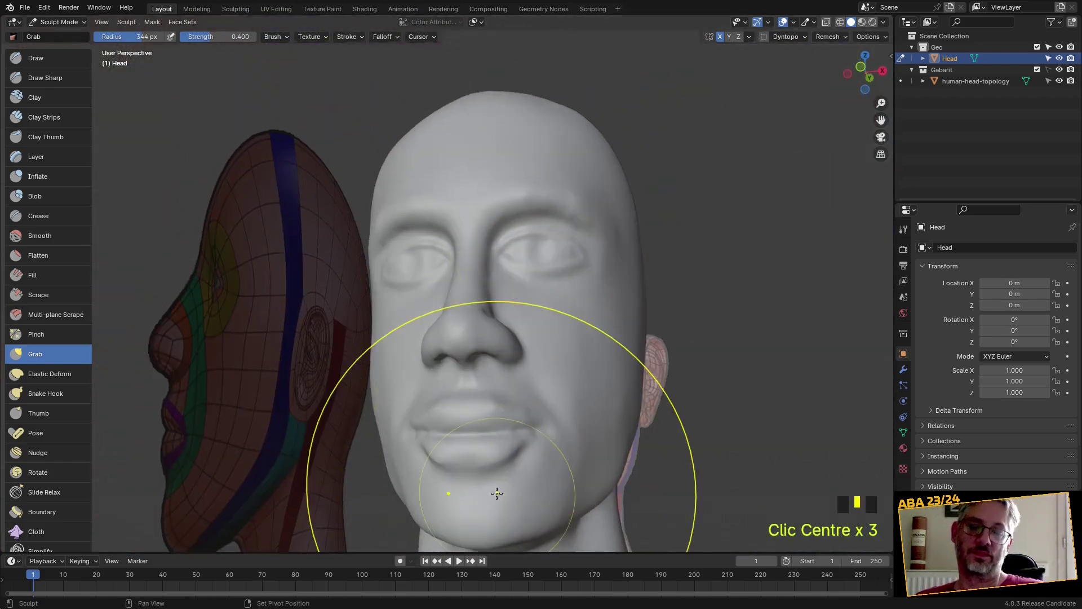
# Reshape the area below the mouth corners and around the chin with the Grab brush, checking it from below
pyautogui.keyDown('shift'); pyautogui.moveTo(496, 493); pyautogui.dragTo(513, 360, button='middle'); pyautogui.keyUp('shift')
pyautogui.scroll(3, 452, 370)
pyautogui.moveTo(403, 385); pyautogui.dragTo(434, 384)
pyautogui.moveTo(456, 338)
pyautogui.mouseDown()
pyautogui.moveTo(415, 324)
pyautogui.moveTo(421, 363)
pyautogui.mouseUp()
pyautogui.scroll(1, 420, 362)
pyautogui.moveTo(420, 362); pyautogui.dragTo(441, 273, button='middle')
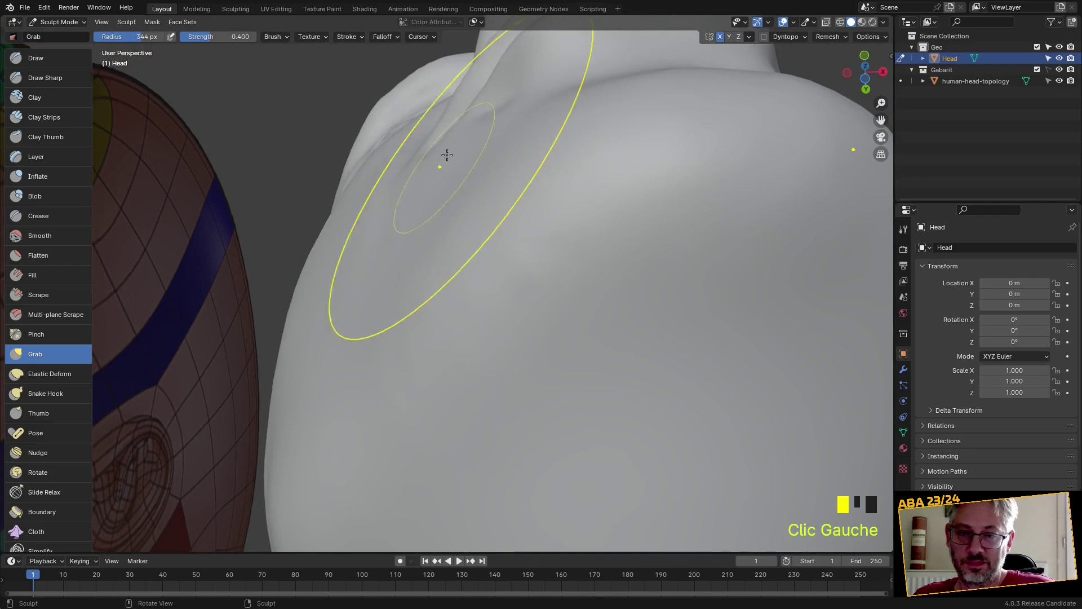
pyautogui.scroll(-2, 457, 83)
pyautogui.moveTo(468, 169); pyautogui.dragTo(418, 286, button='middle')
# Adjust the curvature of the lips as seen from above with the Grab brush
pyautogui.moveTo(425, 323)
pyautogui.mouseDown(button='middle')
pyautogui.moveTo(450, 399)
pyautogui.moveTo(476, 393)
pyautogui.moveTo(473, 427)
pyautogui.mouseUp(button='middle')
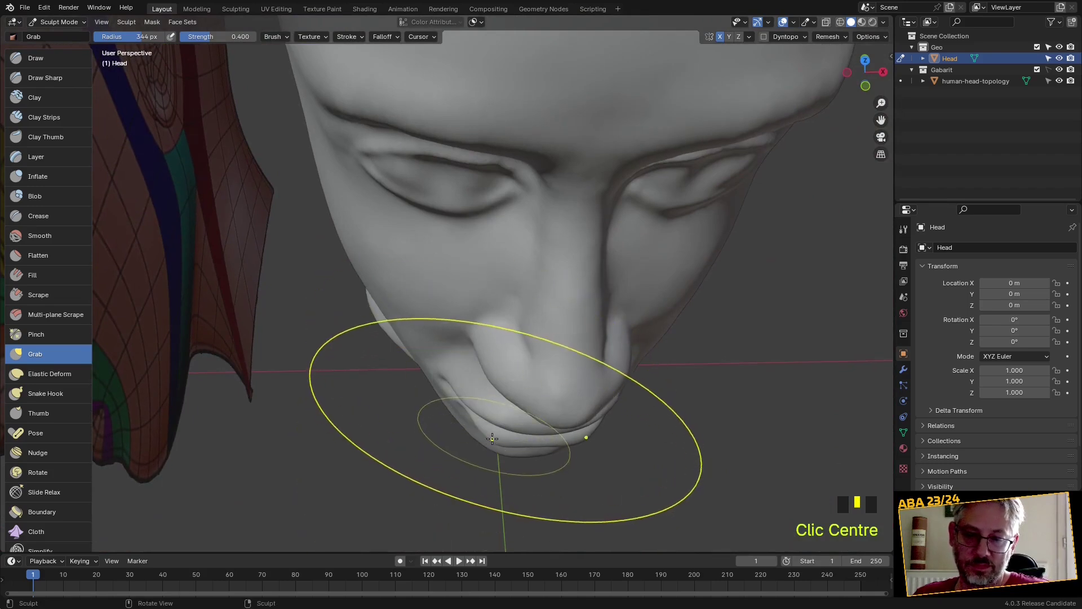
pyautogui.moveTo(491, 446); pyautogui.dragTo(486, 433)
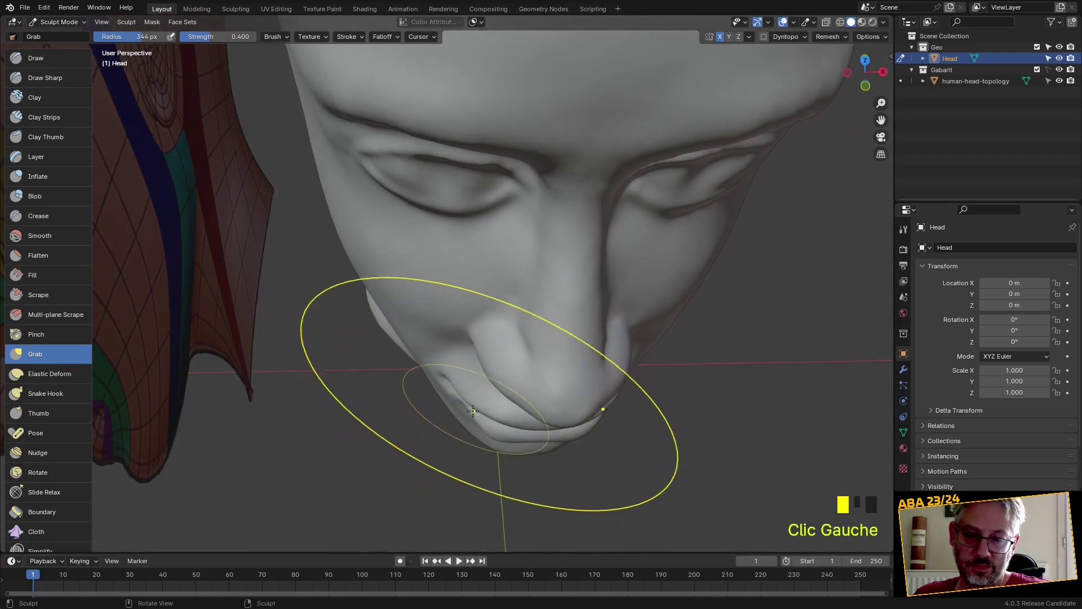
pyautogui.click(471, 407)
pyautogui.moveTo(471, 402)
pyautogui.mouseDown(button='middle')
pyautogui.moveTo(456, 347)
pyautogui.moveTo(432, 360)
pyautogui.moveTo(391, 339)
pyautogui.moveTo(388, 448)
pyautogui.mouseUp(button='middle')
# Reshape the front of the lips in a raised side view with the Grab brush, undoing the first pull
pyautogui.scroll(-4, 455, 347)
pyautogui.scroll(3, 431, 361)
pyautogui.scroll(2, 391, 338)
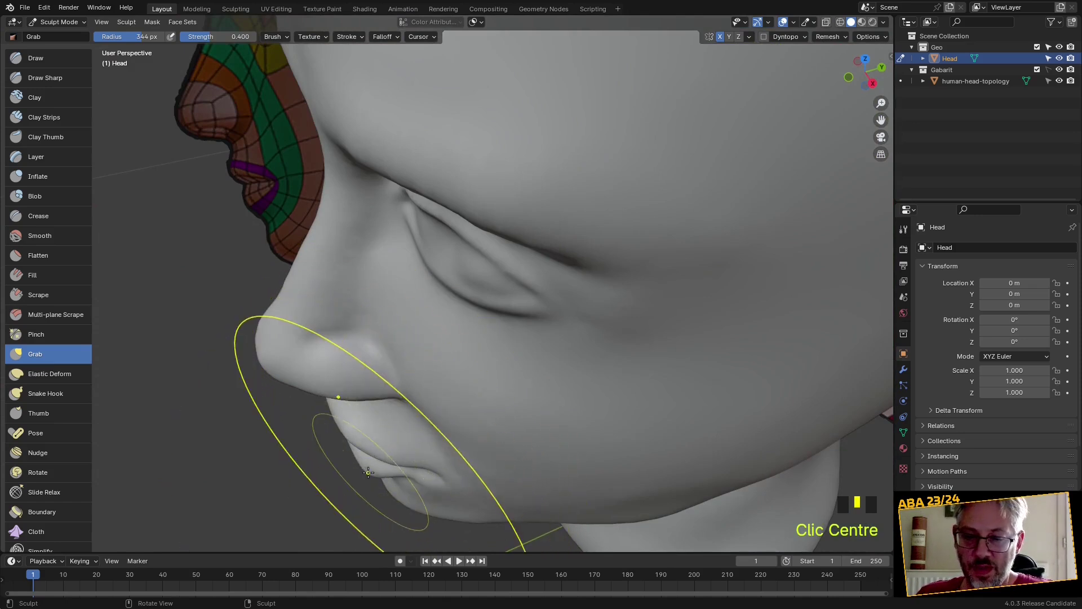
pyautogui.moveTo(369, 472); pyautogui.dragTo(377, 470)
pyautogui.hotkey('ctrl', 'z')
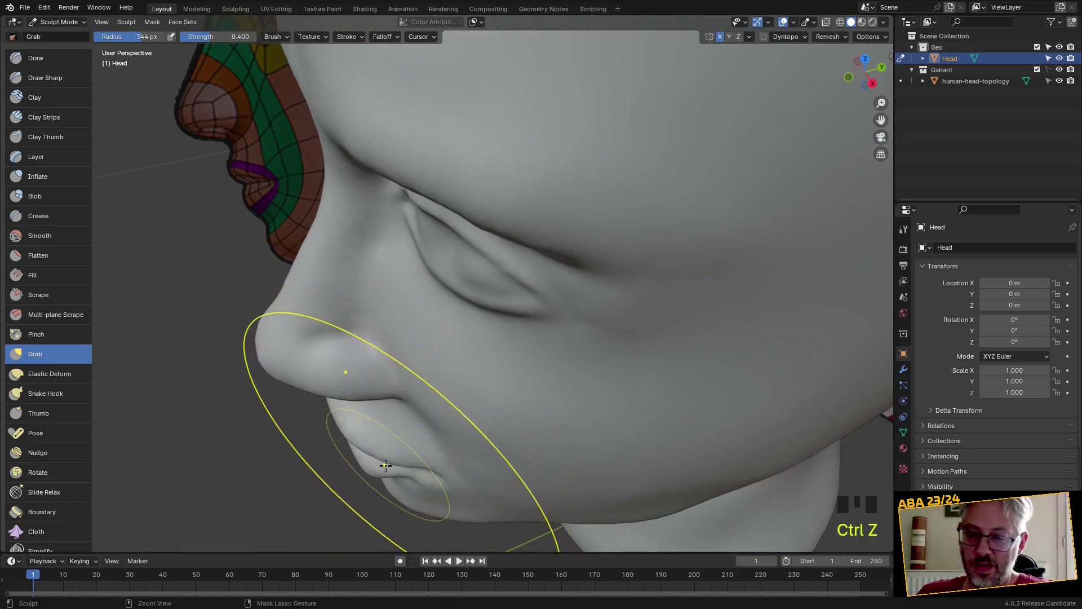
pyautogui.moveTo(400, 461); pyautogui.dragTo(442, 380, button='middle')
pyautogui.scroll(2, 412, 426)
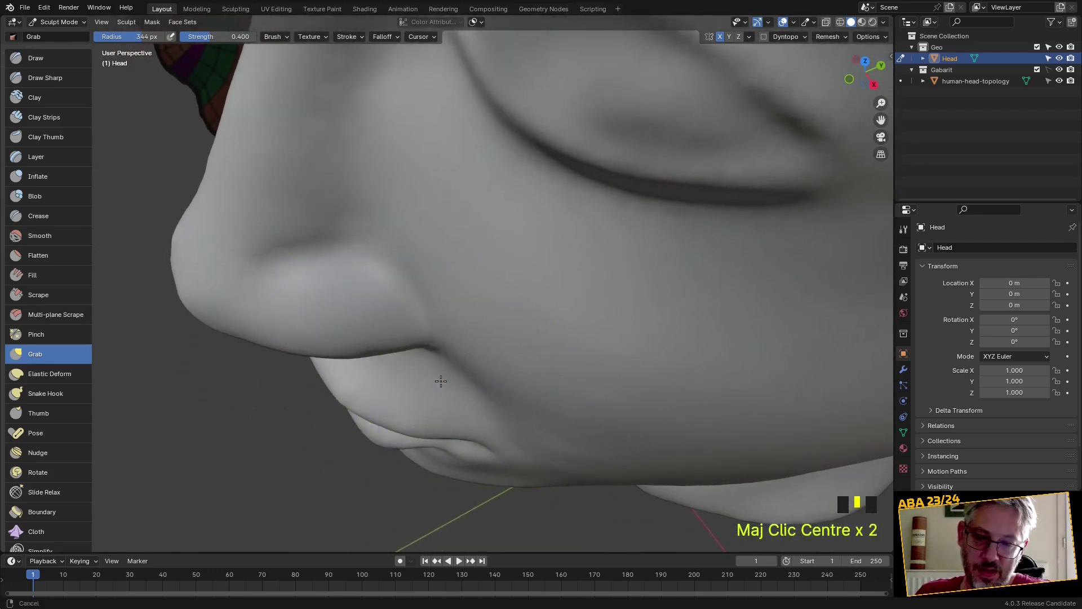
pyautogui.moveTo(385, 447)
pyautogui.mouseDown()
pyautogui.moveTo(404, 429)
pyautogui.moveTo(394, 412)
pyautogui.mouseUp()
pyautogui.moveTo(447, 425)
pyautogui.mouseDown(button='middle')
pyautogui.moveTo(471, 399)
pyautogui.moveTo(635, 323)
pyautogui.moveTo(563, 361)
pyautogui.moveTo(626, 355)
pyautogui.moveTo(599, 356)
pyautogui.moveTo(609, 399)
pyautogui.moveTo(425, 456)
pyautogui.moveTo(478, 375)
pyautogui.mouseUp(button='middle')
pyautogui.scroll(-4, 635, 323)
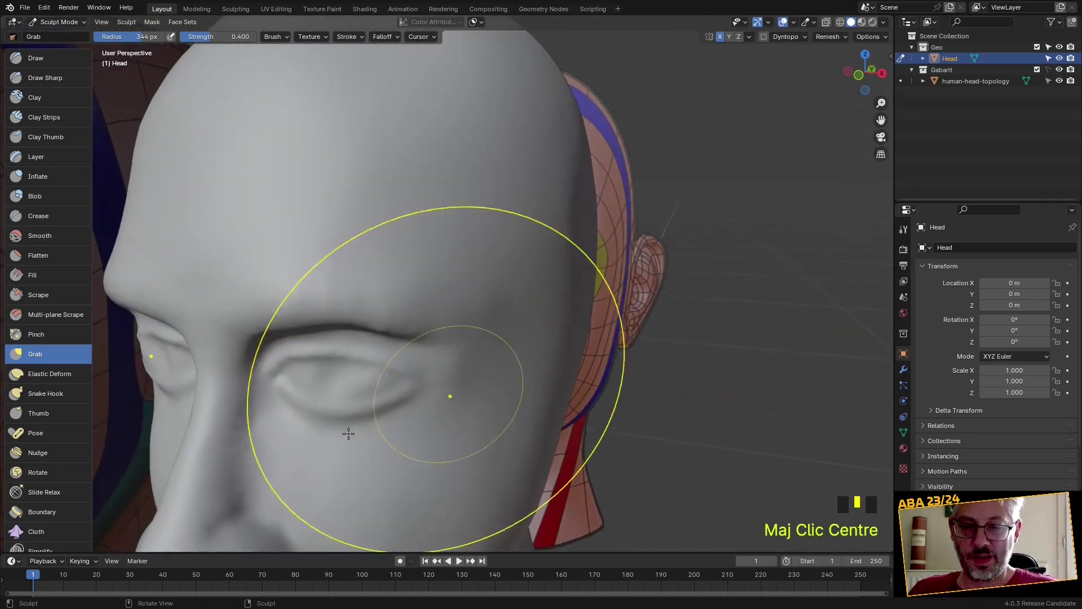
# Smooth the eyeball and lower eyelid with repeated strokes across the eye
pyautogui.scroll(2, 307, 450)
pyautogui.keyDown('shift'); pyautogui.click(311, 414); pyautogui.keyUp('shift')
pyautogui.keyDown('shift'); pyautogui.click(311, 414); pyautogui.keyUp('shift')
pyautogui.keyDown('shift'); pyautogui.click(318, 415); pyautogui.keyUp('shift')
pyautogui.keyDown('shift'); pyautogui.click(338, 415); pyautogui.keyUp('shift')
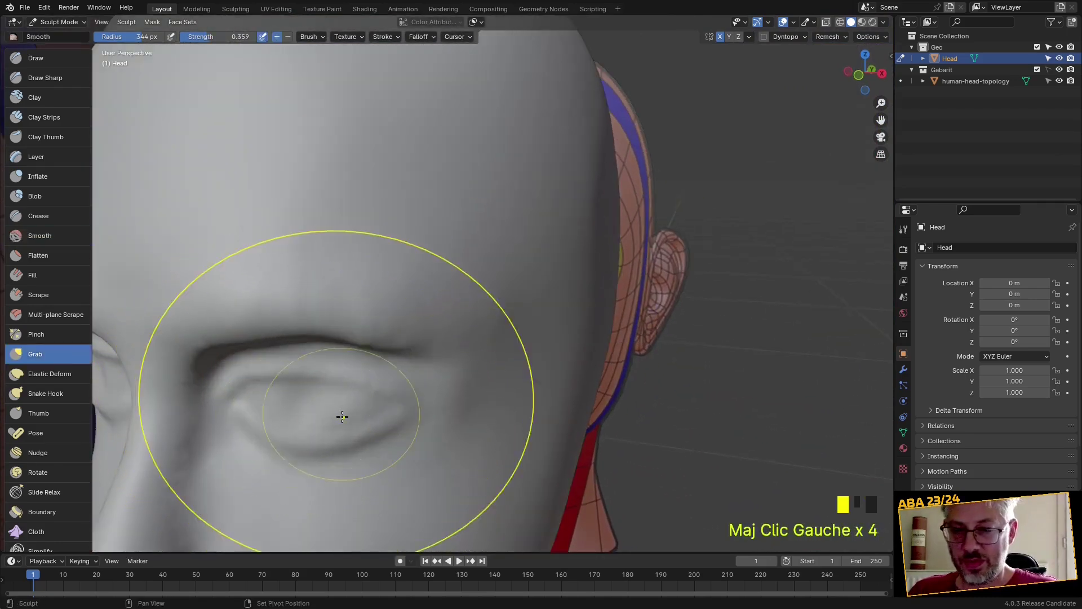
pyautogui.keyDown('shift'); pyautogui.click(278, 423); pyautogui.keyUp('shift')
pyautogui.keyDown('shift'); pyautogui.click(310, 427); pyautogui.keyUp('shift')
pyautogui.keyDown('shift'); pyautogui.click(346, 431); pyautogui.keyUp('shift')
# Pull the cheek and the area behind the mouth corner into shape in side view with the Grab brush
pyautogui.moveTo(346, 430)
pyautogui.mouseDown(button='middle')
pyautogui.moveTo(430, 411)
pyautogui.moveTo(344, 398)
pyautogui.moveTo(380, 416)
pyautogui.moveTo(375, 435)
pyautogui.moveTo(358, 430)
pyautogui.moveTo(389, 425)
pyautogui.moveTo(414, 375)
pyautogui.mouseUp(button='middle')
pyautogui.scroll(-2, 388, 428)
pyautogui.moveTo(414, 375); pyautogui.dragTo(452, 374)
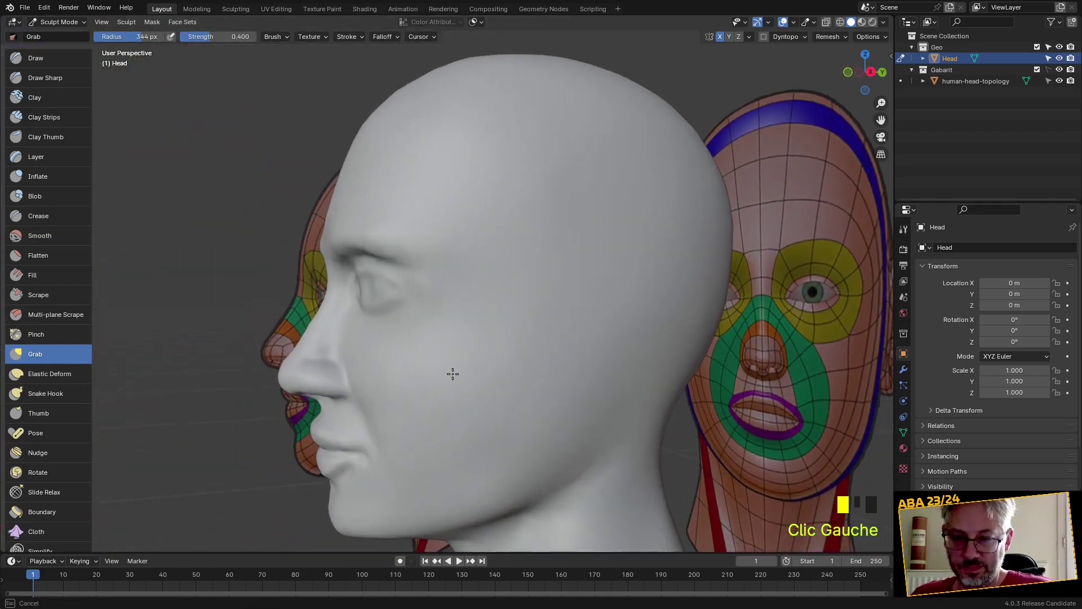
pyautogui.scroll(2, 391, 430)
pyautogui.moveTo(367, 464)
pyautogui.mouseDown()
pyautogui.moveTo(345, 496)
pyautogui.moveTo(340, 534)
pyautogui.mouseUp()
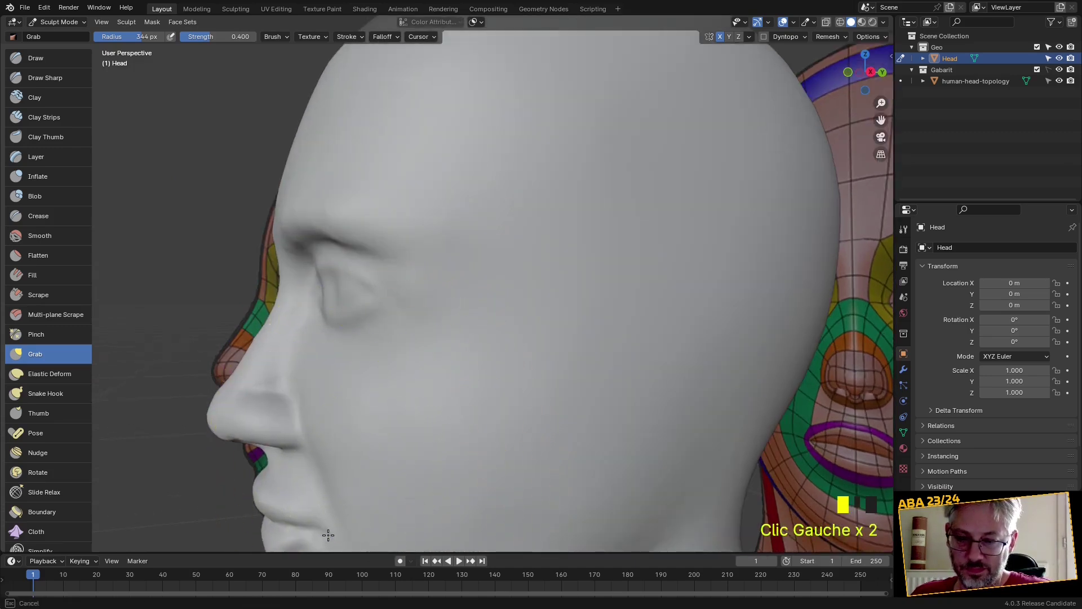
# Smooth the cheek surface with repeated strokes from beside the mouth toward the jaw
pyautogui.scroll(-3, 395, 463)
pyautogui.keyDown('shift'); pyautogui.click(395, 400); pyautogui.keyUp('shift')
pyautogui.keyDown('shift'); pyautogui.click(380, 380); pyautogui.keyUp('shift')
pyautogui.keyDown('shift'); pyautogui.click(375, 370); pyautogui.keyUp('shift')
pyautogui.keyDown('shift'); pyautogui.click(401, 375); pyautogui.keyUp('shift')
pyautogui.keyDown('shift'); pyautogui.click(428, 384); pyautogui.keyUp('shift')
pyautogui.keyDown('shift'); pyautogui.click(461, 391); pyautogui.keyUp('shift')
pyautogui.moveTo(461, 391); pyautogui.dragTo(425, 442, button='middle')
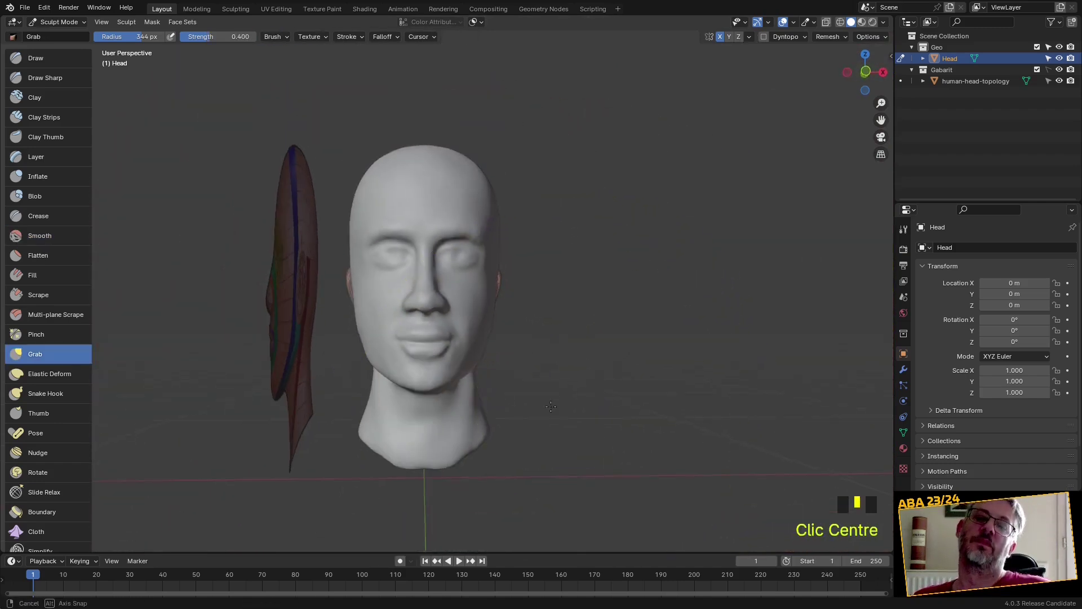
pyautogui.scroll(2, 354, 454)
pyautogui.moveTo(354, 454); pyautogui.dragTo(329, 395, button='middle')
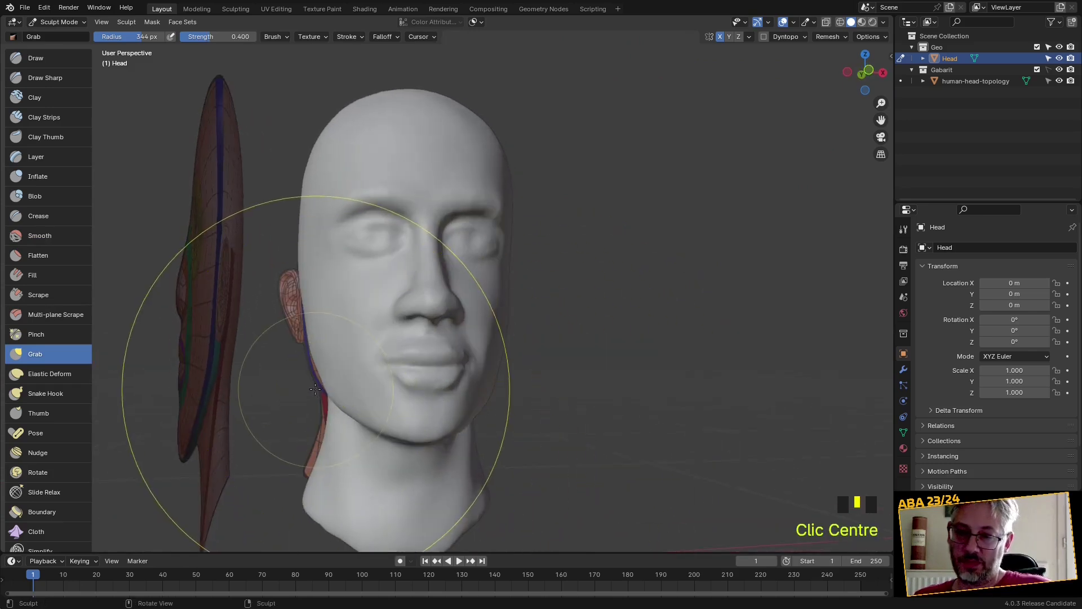
pyautogui.moveTo(328, 396)
pyautogui.mouseDown()
pyautogui.moveTo(363, 379)
pyautogui.moveTo(316, 389)
pyautogui.mouseUp()
pyautogui.hotkey('ctrl', 'z')
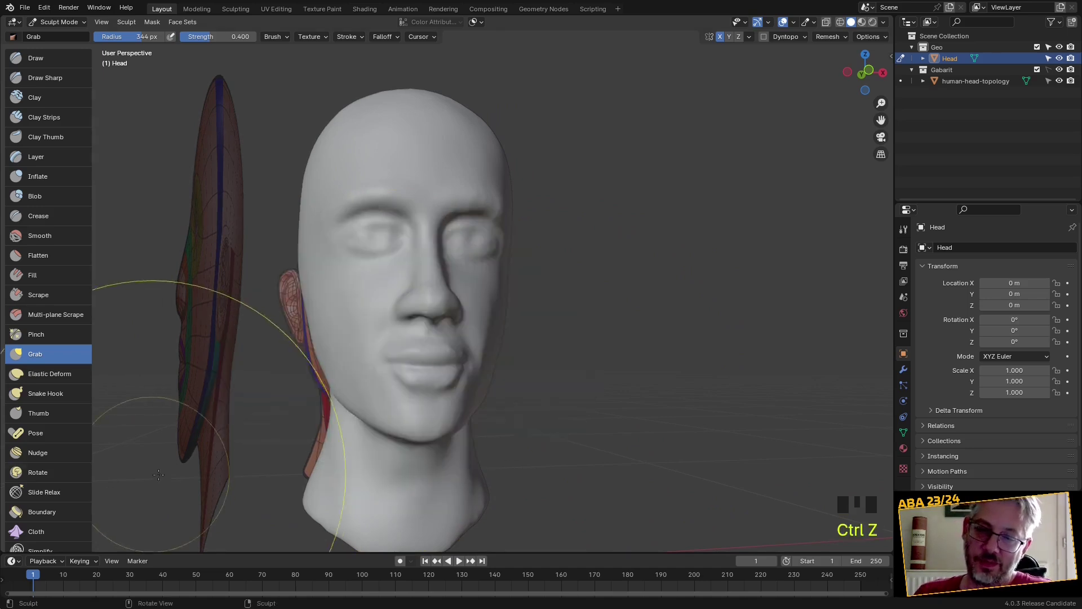
# Adjust the side of the lower jaw and neck with the Grab brush, checking the shape from the front and below
pyautogui.scroll(4, 351, 425)
pyautogui.moveTo(289, 469)
pyautogui.mouseDown()
pyautogui.moveTo(273, 503)
pyautogui.moveTo(288, 476)
pyautogui.mouseUp()
pyautogui.moveTo(288, 476)
pyautogui.mouseDown(button='middle')
pyautogui.moveTo(259, 454)
pyautogui.moveTo(273, 472)
pyautogui.mouseUp(button='middle')
pyautogui.scroll(-3, 273, 471)
pyautogui.scroll(-1, 273, 471)
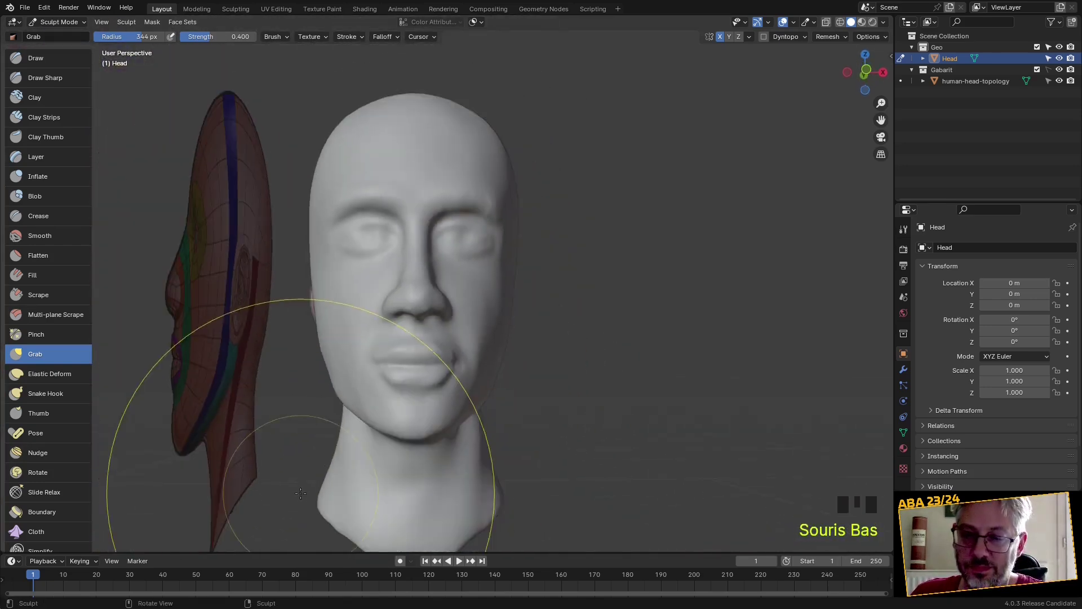
pyautogui.scroll(1, 395, 496)
pyautogui.scroll(2, 328, 406)
pyautogui.moveTo(321, 459)
pyautogui.mouseDown()
pyautogui.moveTo(286, 493)
pyautogui.moveTo(302, 505)
pyautogui.moveTo(309, 486)
pyautogui.moveTo(305, 536)
pyautogui.mouseUp()
pyautogui.moveTo(304, 537)
pyautogui.mouseDown(button='middle')
pyautogui.moveTo(336, 438)
pyautogui.moveTo(365, 455)
pyautogui.mouseUp(button='middle')
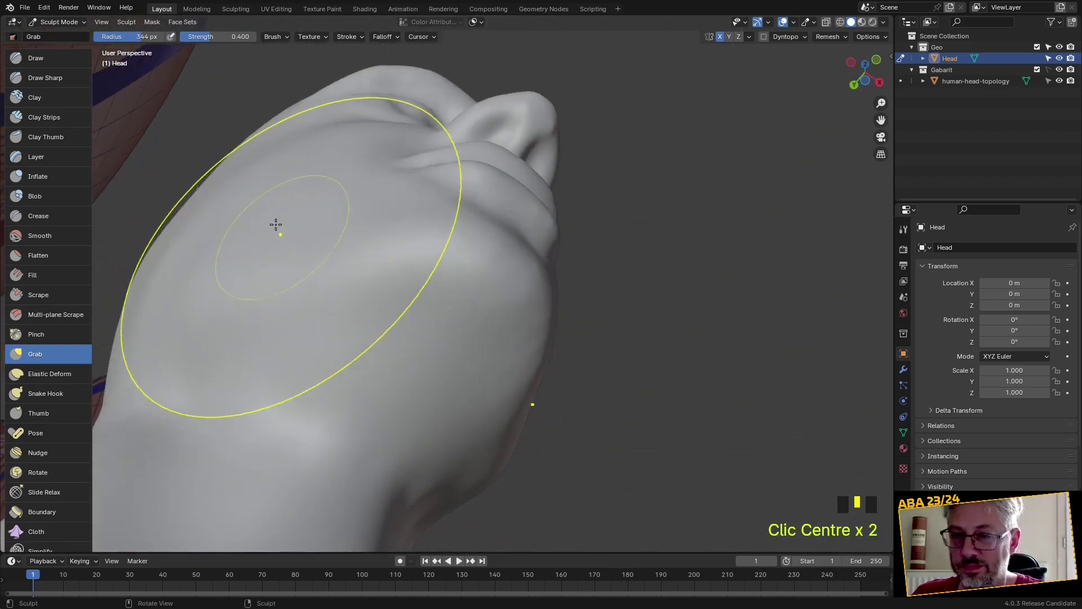
# Build up the jawline from the rear jaw corner and the underside of the chin with the Draw brush
pyautogui.click(52, 62)
pyautogui.moveTo(287, 285); pyautogui.dragTo(314, 326, button='middle')
pyautogui.moveTo(213, 362)
pyautogui.mouseDown(button='middle')
pyautogui.moveTo(302, 407)
pyautogui.moveTo(318, 437)
pyautogui.mouseUp(button='middle')
pyautogui.scroll(-2, 303, 406)
pyautogui.moveTo(312, 355); pyautogui.dragTo(360, 401)
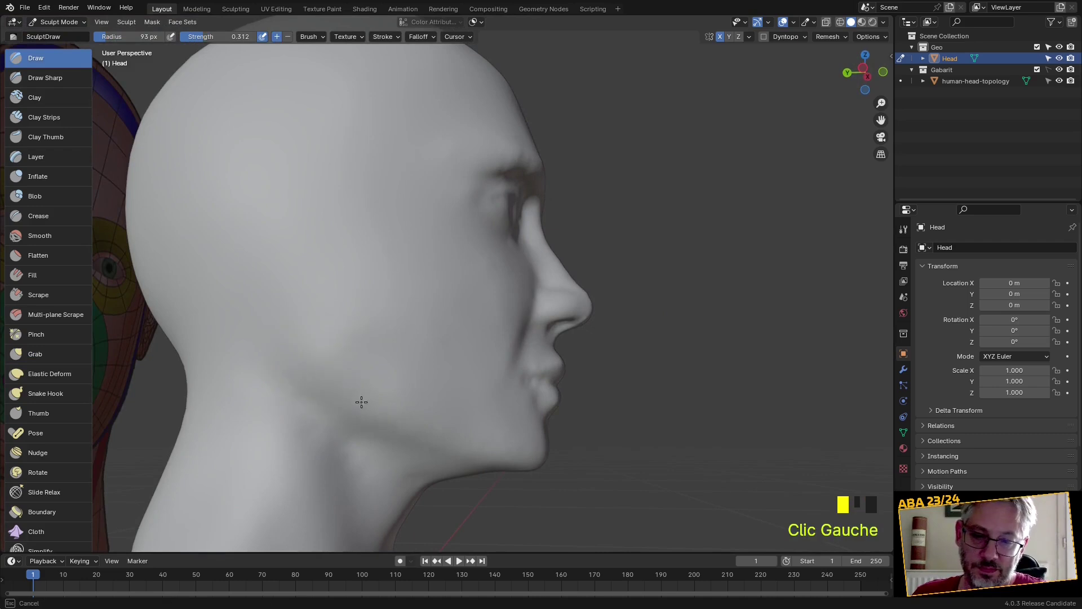
pyautogui.moveTo(532, 460); pyautogui.dragTo(340, 393, button='middle')
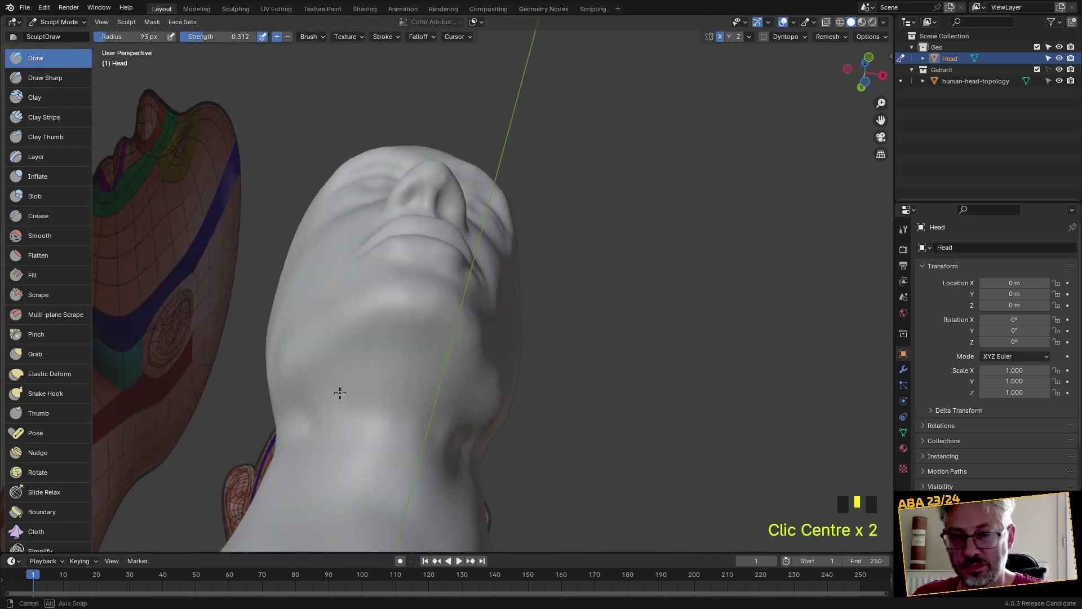
pyautogui.moveTo(383, 336); pyautogui.dragTo(430, 339)
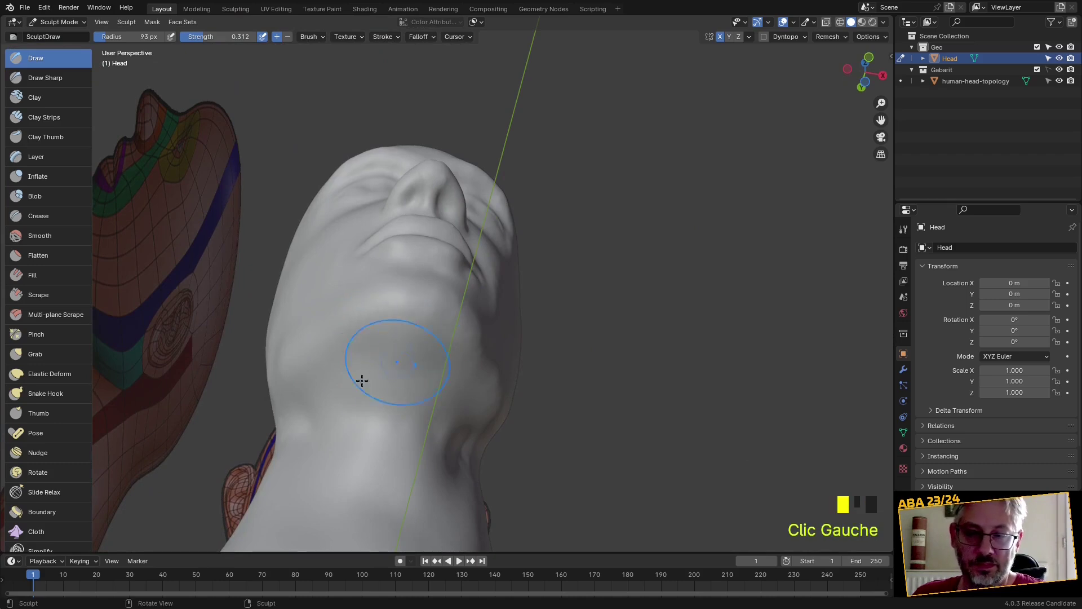
# Carve the cheek just above the jawline with inverted Draw strokes toward the mouth, and smooth the carved area
pyautogui.moveTo(395, 383)
pyautogui.mouseDown(button='middle')
pyautogui.moveTo(355, 503)
pyautogui.moveTo(364, 506)
pyautogui.moveTo(424, 375)
pyautogui.moveTo(394, 369)
pyautogui.mouseUp(button='middle')
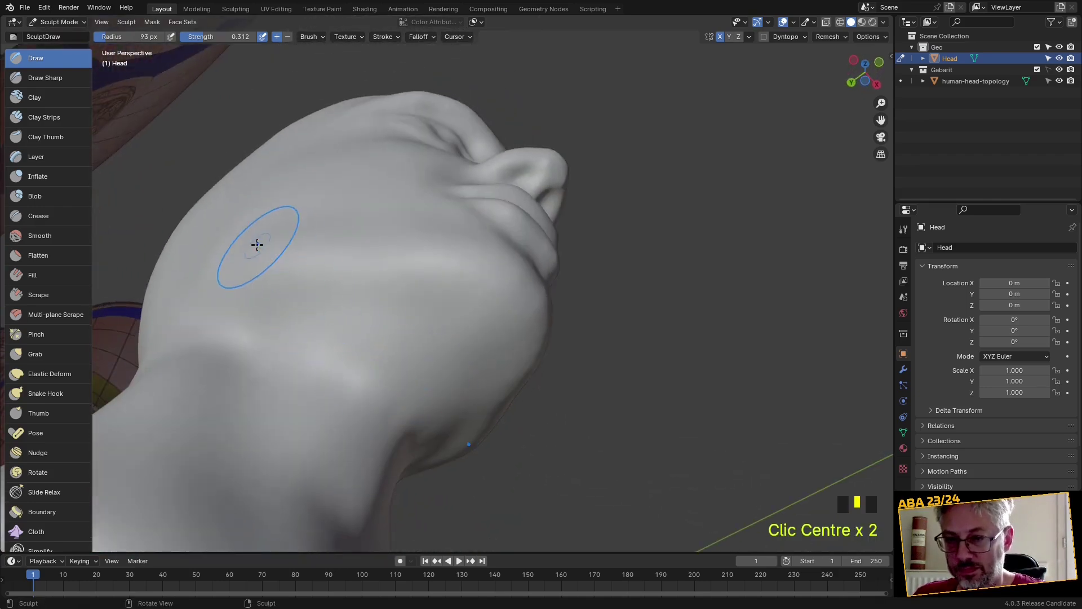
pyautogui.keyDown('ctrl'); pyautogui.click(288, 243); pyautogui.keyUp('ctrl')
pyautogui.keyDown('ctrl'); pyautogui.click(307, 244); pyautogui.keyUp('ctrl')
pyautogui.keyDown('ctrl'); pyautogui.click(327, 243); pyautogui.keyUp('ctrl')
pyautogui.keyDown('ctrl'); pyautogui.click(352, 243); pyautogui.keyUp('ctrl')
pyautogui.keyDown('shift'); pyautogui.moveTo(360, 241); pyautogui.dragTo(363, 241); pyautogui.keyUp('shift')
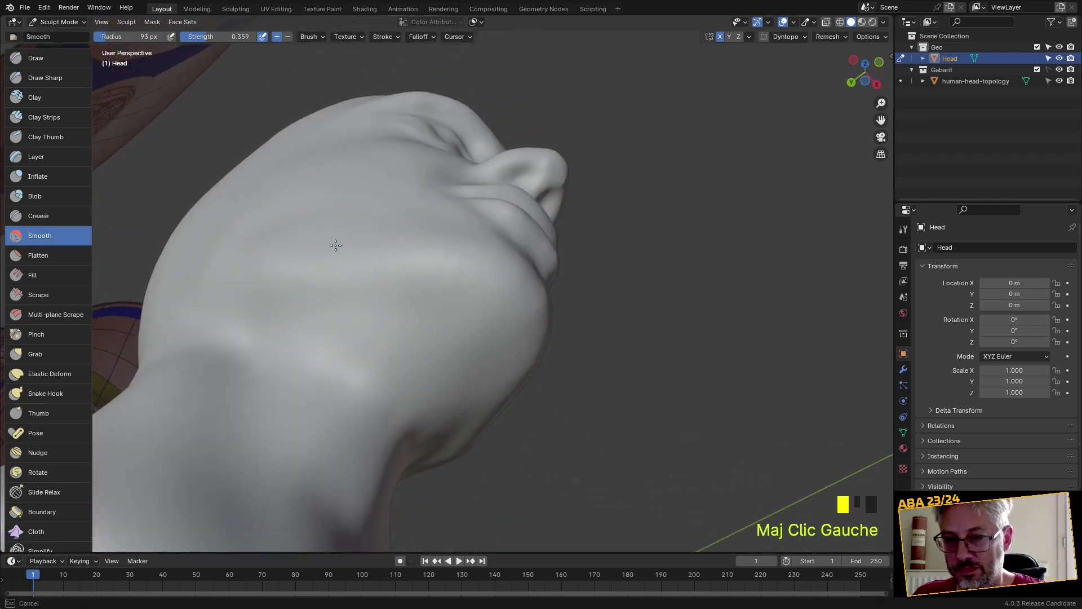
# Smooth the surface of the cheek and the underside of the jaw
pyautogui.keyDown('shift'); pyautogui.moveTo(267, 259); pyautogui.dragTo(246, 271); pyautogui.keyUp('shift')
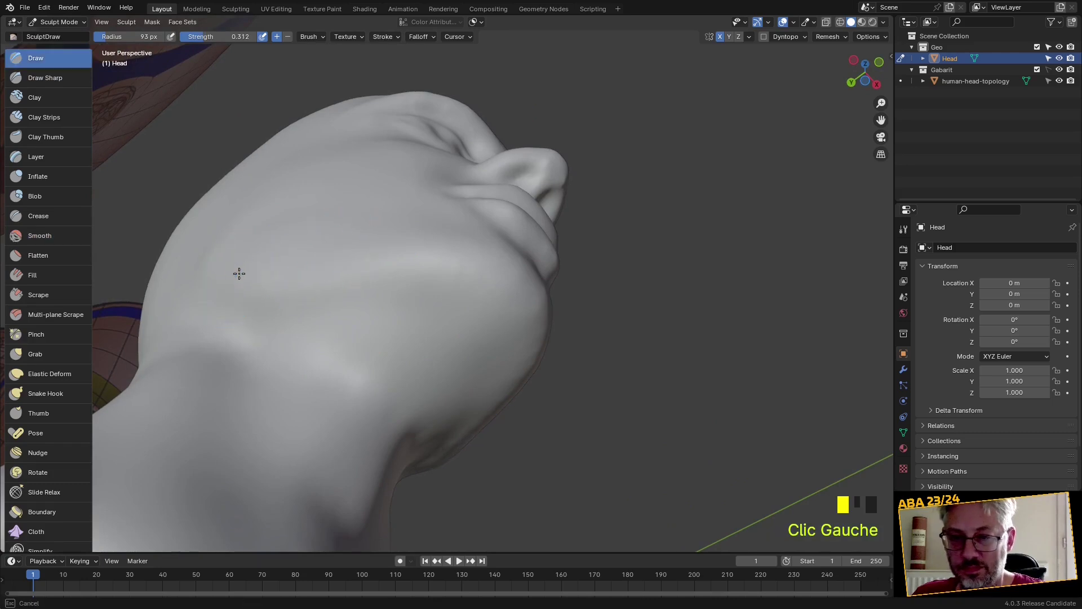
pyautogui.moveTo(435, 256)
pyautogui.mouseDown(button='middle')
pyautogui.moveTo(451, 353)
pyautogui.moveTo(439, 451)
pyautogui.moveTo(399, 402)
pyautogui.mouseUp(button='middle')
pyautogui.moveTo(422, 332)
pyautogui.keyDown('shift'); pyautogui.mouseDown()
pyautogui.moveTo(290, 363)
pyautogui.moveTo(270, 344)
pyautogui.mouseUp(); pyautogui.keyUp('shift')
pyautogui.moveTo(265, 338)
pyautogui.keyDown('shift'); pyautogui.mouseDown()
pyautogui.moveTo(253, 326)
pyautogui.moveTo(326, 367)
pyautogui.mouseUp(); pyautogui.keyUp('shift')
pyautogui.moveTo(326, 367)
pyautogui.mouseDown(button='middle')
pyautogui.moveTo(369, 399)
pyautogui.moveTo(237, 345)
pyautogui.moveTo(291, 379)
pyautogui.mouseUp(button='middle')
# Carve a sharper crease along the underside of the jawline with the Draw Sharp brush
pyautogui.click(41, 81)
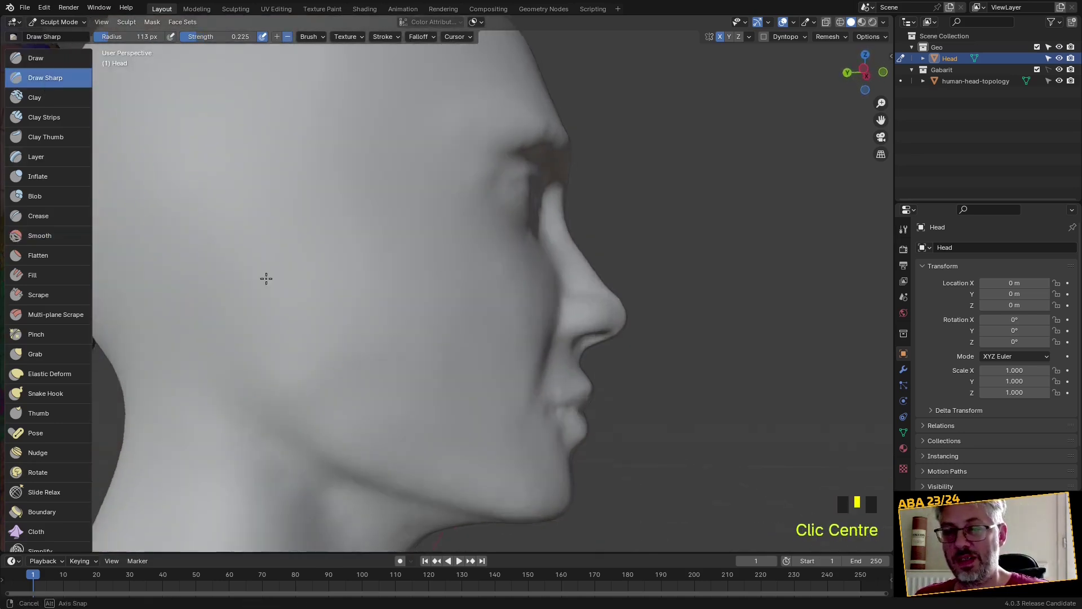
pyautogui.moveTo(269, 293); pyautogui.dragTo(256, 235, button='middle')
pyautogui.moveTo(257, 235); pyautogui.dragTo(231, 245)
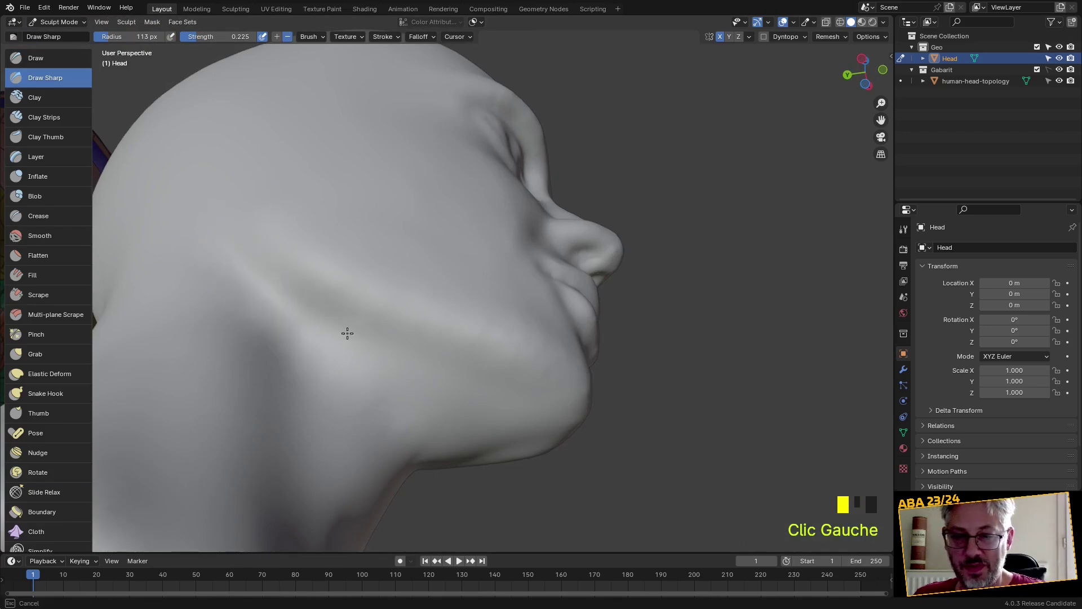
pyautogui.moveTo(432, 365)
pyautogui.mouseDown()
pyautogui.moveTo(254, 288)
pyautogui.moveTo(423, 372)
pyautogui.mouseUp()
pyautogui.moveTo(423, 372)
pyautogui.mouseDown(button='middle')
pyautogui.moveTo(374, 396)
pyautogui.moveTo(418, 104)
pyautogui.moveTo(406, 188)
pyautogui.mouseUp(button='middle')
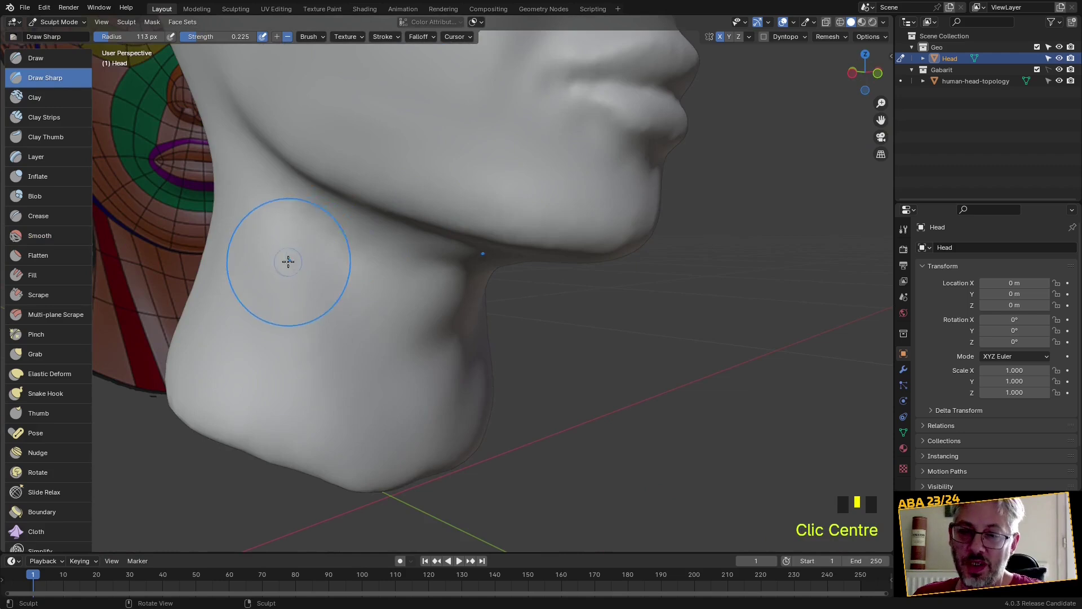
# Carve Draw Sharp strokes down the side and front of the neck to define its muscles
pyautogui.moveTo(288, 261); pyautogui.dragTo(301, 246)
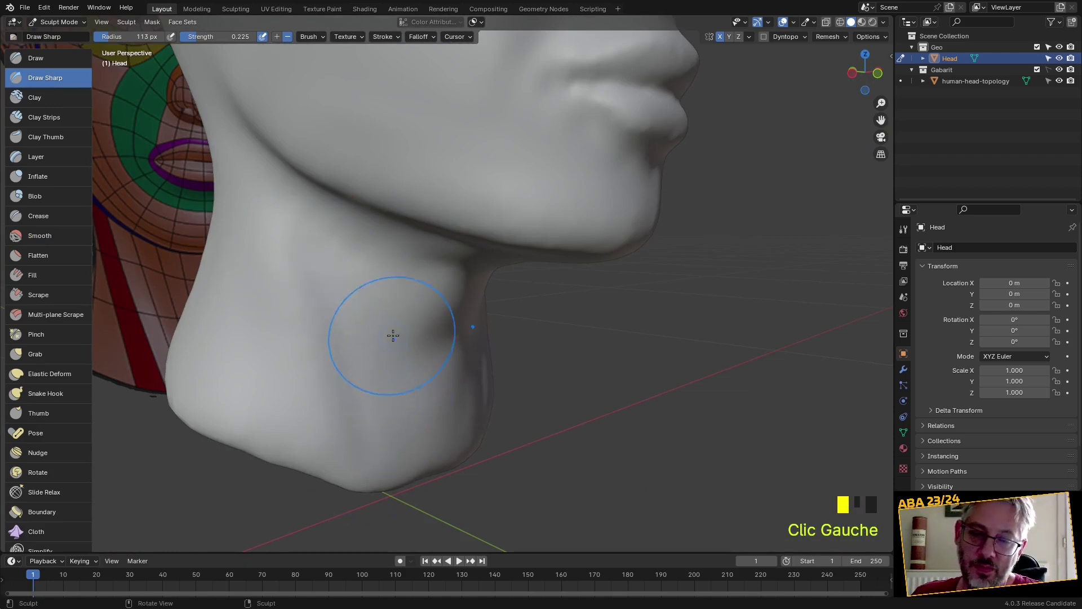
pyautogui.moveTo(378, 322)
pyautogui.mouseDown()
pyautogui.moveTo(425, 355)
pyautogui.moveTo(374, 307)
pyautogui.mouseUp()
pyautogui.moveTo(374, 307); pyautogui.dragTo(367, 288, button='middle')
pyautogui.moveTo(382, 338)
pyautogui.mouseDown(button='middle')
pyautogui.moveTo(375, 314)
pyautogui.moveTo(324, 338)
pyautogui.moveTo(497, 381)
pyautogui.mouseUp(button='middle')
# Carve into the eye area along the upper eyelid and across the eyeball with the Draw brush inverted
pyautogui.scroll(-2, 325, 337)
pyautogui.scroll(3, 327, 273)
pyautogui.moveTo(326, 273); pyautogui.dragTo(363, 314, button='middle')
pyautogui.scroll(-1, 362, 314)
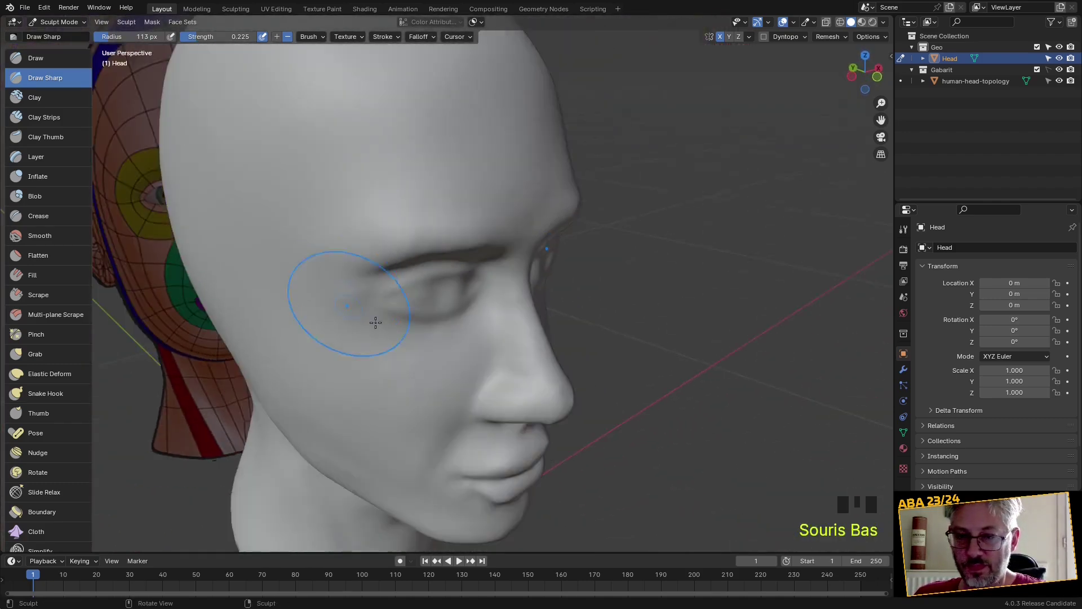
pyautogui.scroll(2, 377, 320)
pyautogui.scroll(1, 377, 320)
pyautogui.click(35, 58)
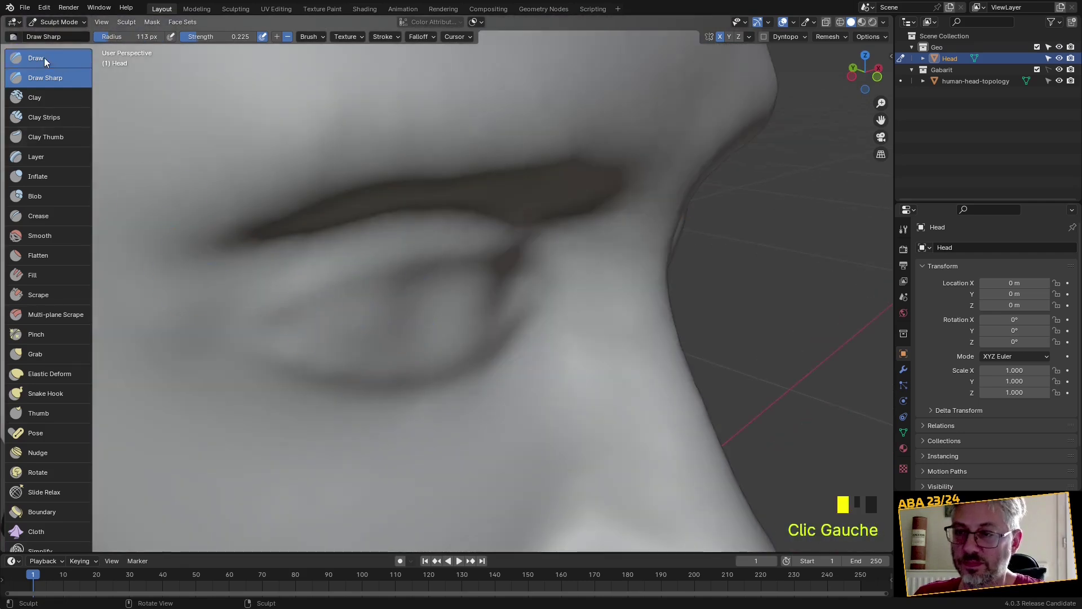
pyautogui.scroll(1, 375, 325)
pyautogui.keyDown('ctrl'); pyautogui.click(206, 353); pyautogui.keyUp('ctrl')
pyautogui.moveTo(231, 326)
pyautogui.keyDown('ctrl'); pyautogui.mouseDown()
pyautogui.moveTo(222, 330)
pyautogui.moveTo(420, 289)
pyautogui.mouseUp(); pyautogui.keyUp('ctrl')
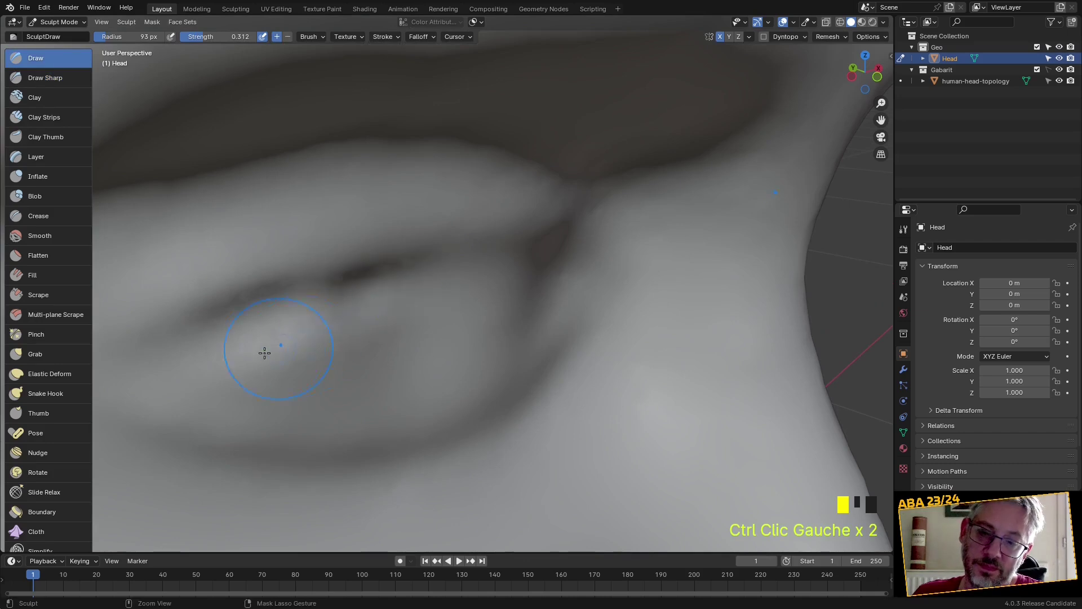
pyautogui.moveTo(316, 343)
pyautogui.keyDown('ctrl'); pyautogui.mouseDown()
pyautogui.moveTo(254, 345)
pyautogui.moveTo(387, 338)
pyautogui.mouseUp(); pyautogui.keyUp('ctrl')
# Smooth the freshly carved eyelid and eyeball surface
pyautogui.moveTo(387, 338)
pyautogui.mouseDown(button='middle')
pyautogui.moveTo(372, 329)
pyautogui.moveTo(382, 341)
pyautogui.mouseUp(button='middle')
pyautogui.scroll(-2, 356, 328)
pyautogui.moveTo(333, 246)
pyautogui.keyDown('shift'); pyautogui.mouseDown()
pyautogui.moveTo(375, 245)
pyautogui.moveTo(361, 248)
pyautogui.mouseUp(); pyautogui.keyUp('shift')
pyautogui.keyDown('shift'); pyautogui.moveTo(338, 248); pyautogui.dragTo(317, 238); pyautogui.keyUp('shift')
# Define the lower and upper eyelid contours and the inner eye corner with Draw Sharp strokes
pyautogui.click(46, 77)
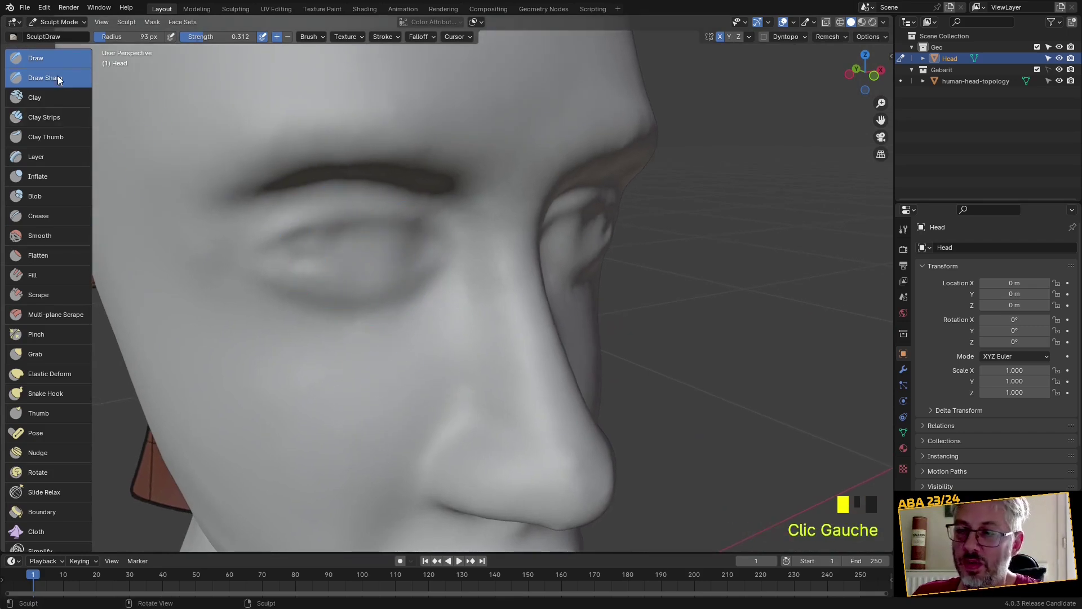
pyautogui.scroll(2, 358, 249)
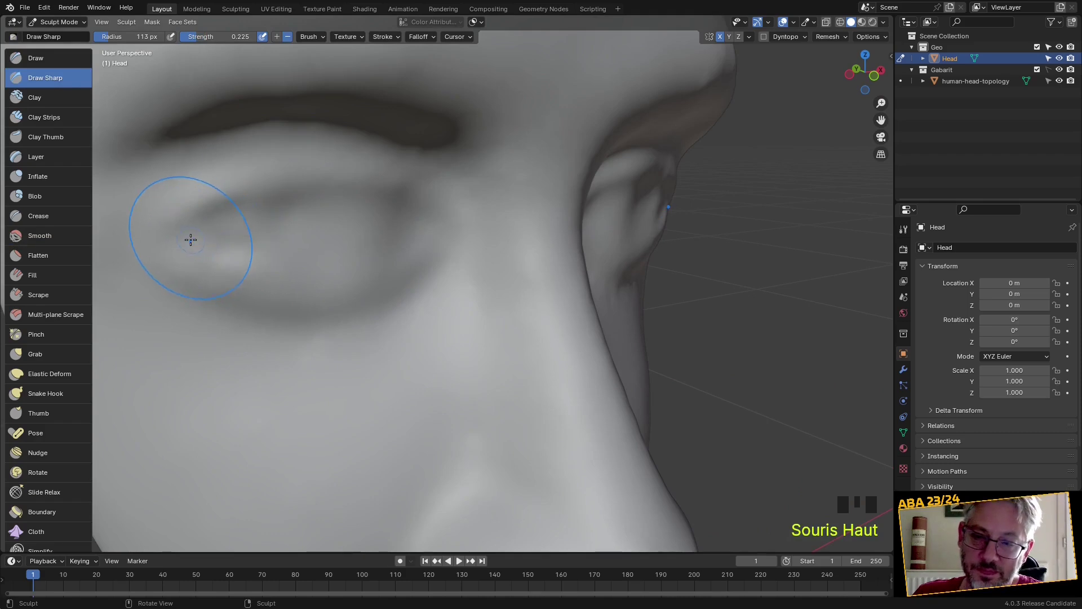
pyautogui.moveTo(191, 239); pyautogui.dragTo(237, 257)
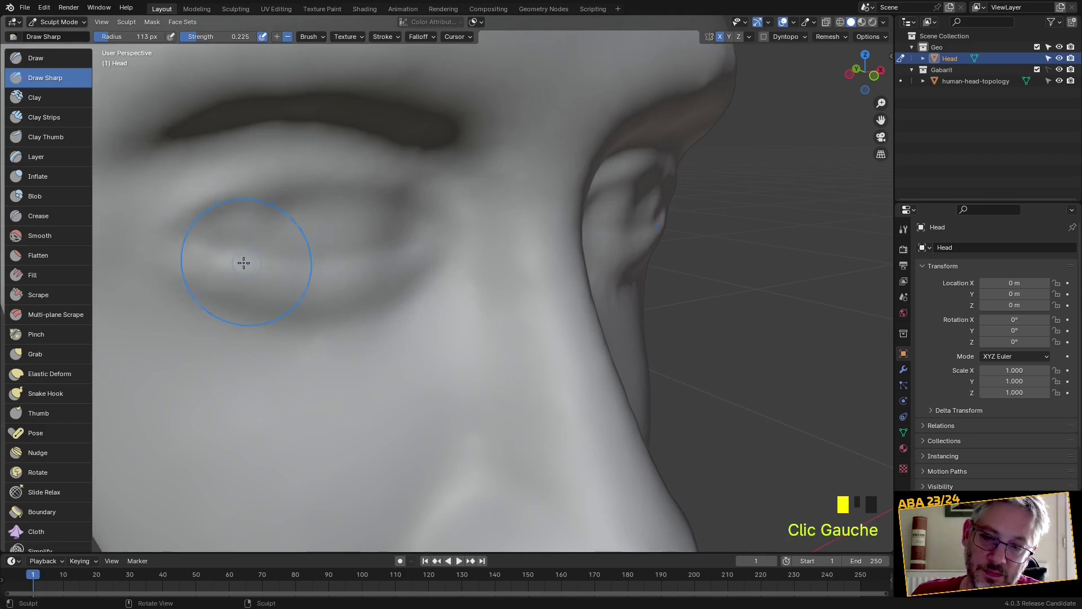
pyautogui.moveTo(233, 253); pyautogui.dragTo(256, 264)
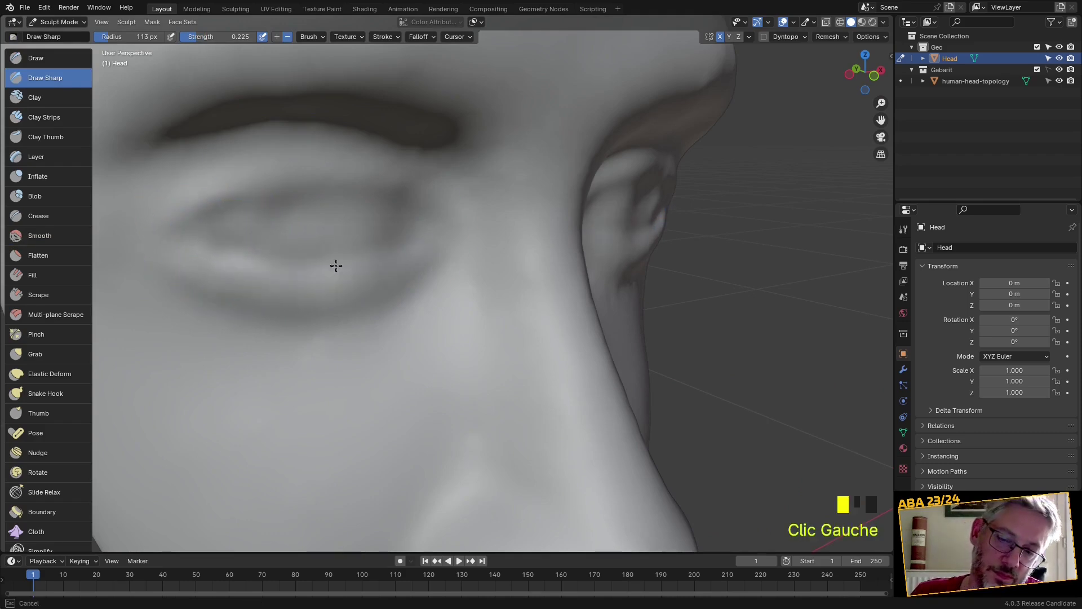
pyautogui.moveTo(425, 245); pyautogui.dragTo(422, 213)
pyautogui.moveTo(315, 186)
pyautogui.mouseDown()
pyautogui.moveTo(191, 223)
pyautogui.moveTo(177, 210)
pyautogui.mouseUp()
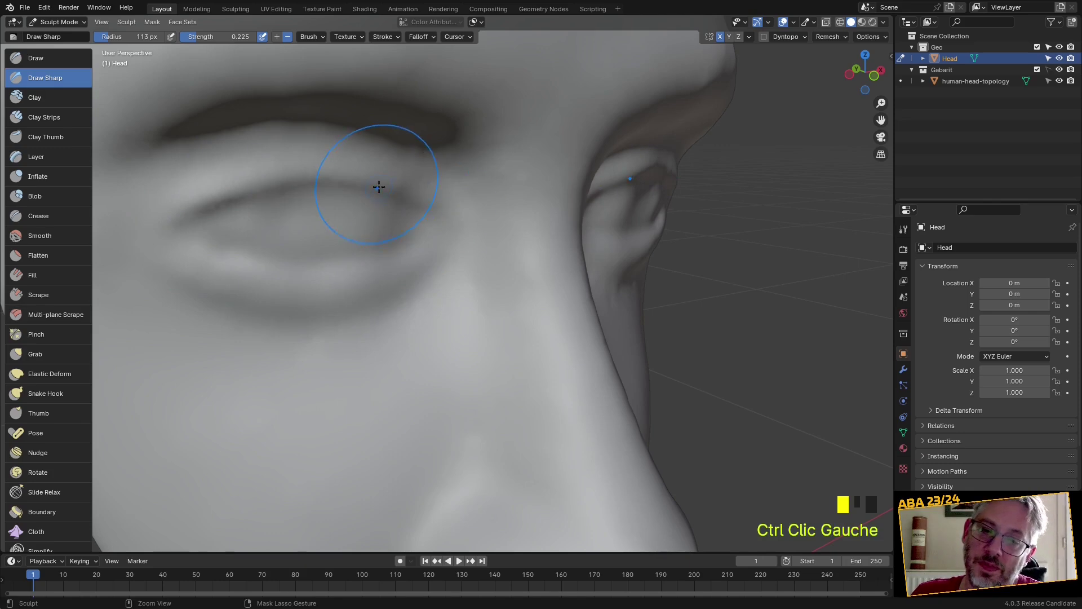
pyautogui.keyDown('ctrl'); pyautogui.moveTo(421, 204); pyautogui.dragTo(431, 208); pyautogui.keyUp('ctrl')
# Carve the crease beneath the lower eyelid with the Draw Sharp brush
pyautogui.moveTo(344, 208)
pyautogui.mouseDown(button='middle')
pyautogui.moveTo(326, 200)
pyautogui.moveTo(152, 278)
pyautogui.mouseUp(button='middle')
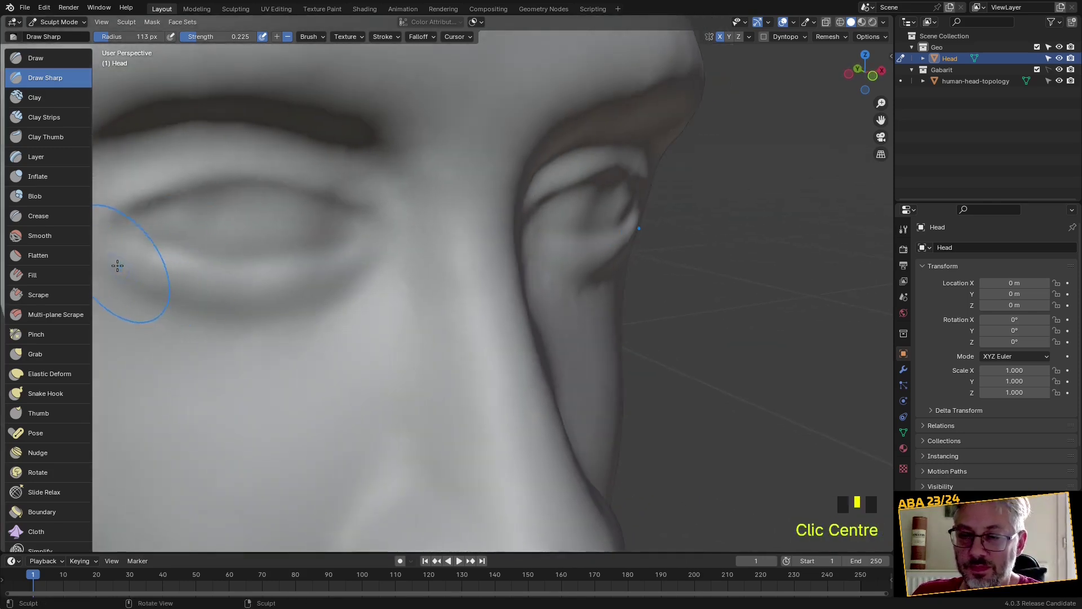
pyautogui.moveTo(117, 265); pyautogui.dragTo(154, 286)
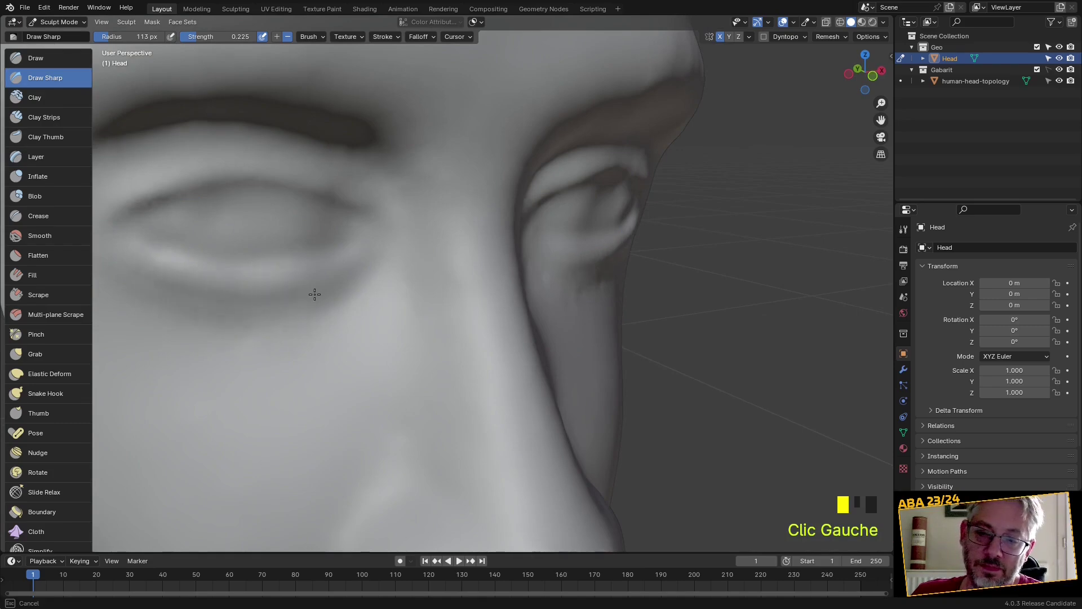
pyautogui.scroll(-5, 357, 273)
pyautogui.moveTo(350, 278); pyautogui.dragTo(354, 253, button='middle')
pyautogui.scroll(5, 315, 258)
pyautogui.scroll(-2, 314, 350)
# Reshape the upper lip, the mouth line and the mouth corners with the Grab brush
pyautogui.moveTo(314, 350)
pyautogui.mouseDown(button='middle')
pyautogui.moveTo(317, 391)
pyautogui.moveTo(302, 377)
pyautogui.moveTo(398, 310)
pyautogui.moveTo(419, 416)
pyautogui.mouseUp(button='middle')
pyautogui.scroll(3, 318, 354)
pyautogui.press('g')
pyautogui.scroll(2, 295, 363)
pyautogui.moveTo(419, 416)
pyautogui.mouseDown()
pyautogui.moveTo(415, 394)
pyautogui.moveTo(349, 397)
pyautogui.mouseUp()
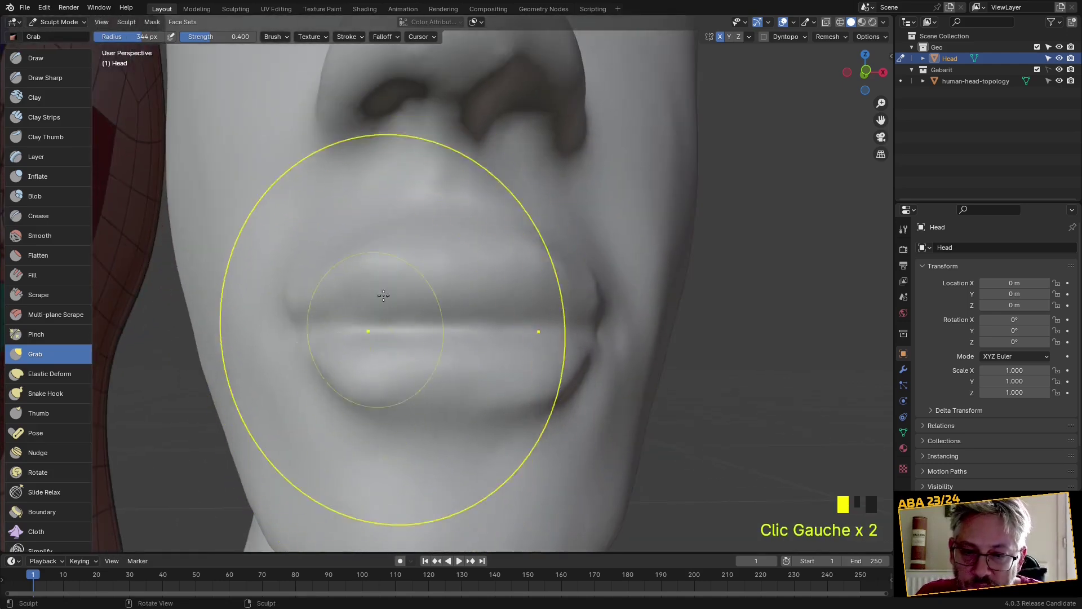
pyautogui.moveTo(464, 259); pyautogui.dragTo(473, 244)
pyautogui.moveTo(373, 255); pyautogui.dragTo(397, 255)
pyautogui.moveTo(366, 269); pyautogui.dragTo(355, 277)
pyautogui.moveTo(284, 304); pyautogui.dragTo(294, 324)
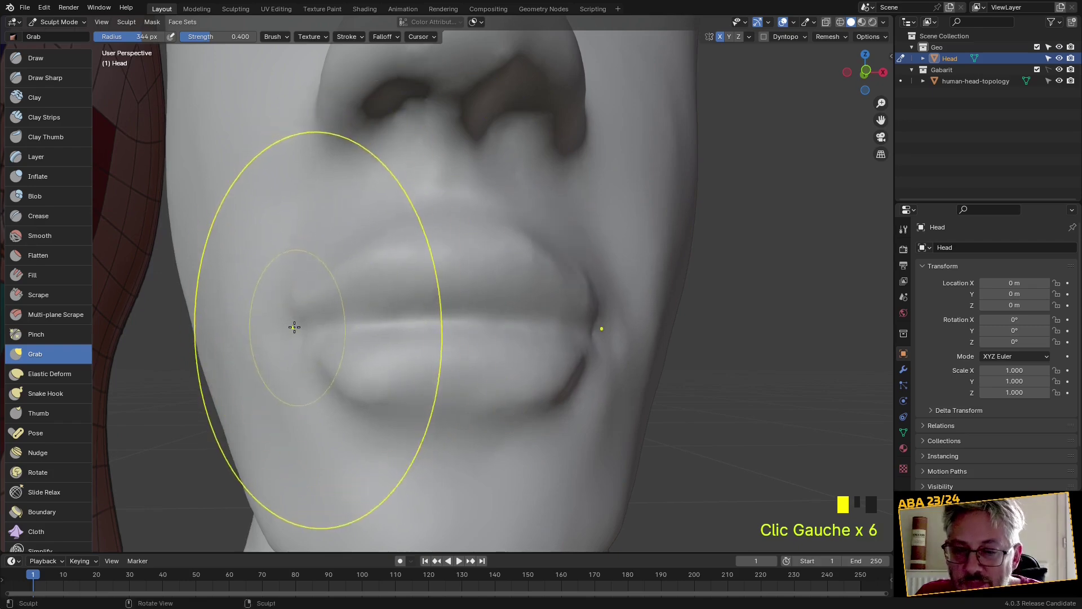
# Hollow the area beside the outer eye corner with the Draw brush inverted
pyautogui.scroll(-3, 295, 327)
pyautogui.moveTo(294, 327); pyautogui.dragTo(316, 339, button='middle')
pyautogui.scroll(3, 374, 308)
pyautogui.scroll(3, 374, 308)
pyautogui.click(36, 58)
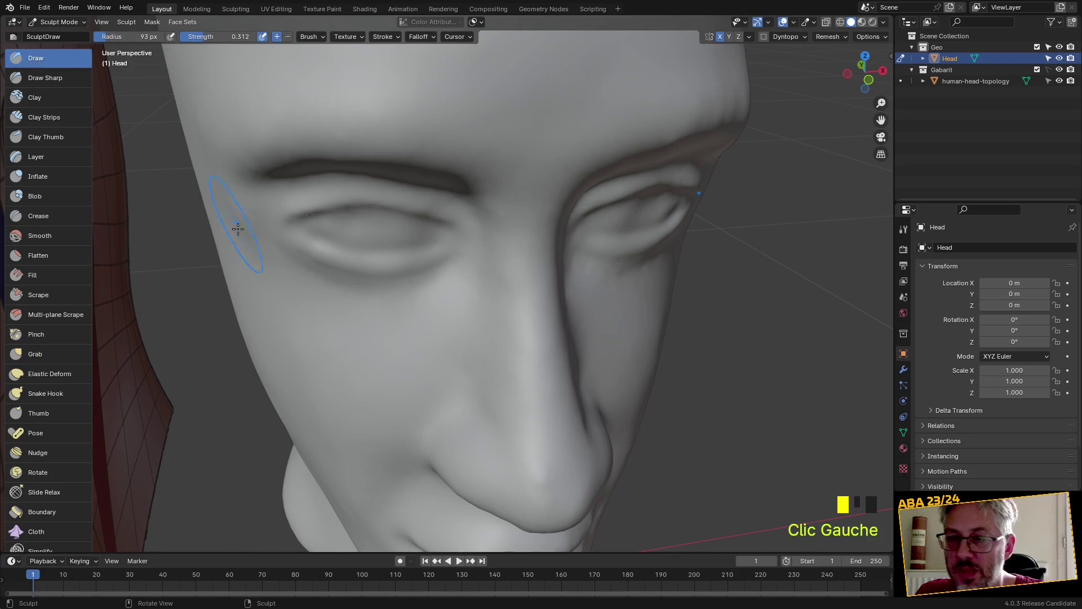
pyautogui.keyDown('ctrl'); pyautogui.click(257, 209); pyautogui.keyUp('ctrl')
pyautogui.keyDown('ctrl'); pyautogui.click(247, 219); pyautogui.keyUp('ctrl')
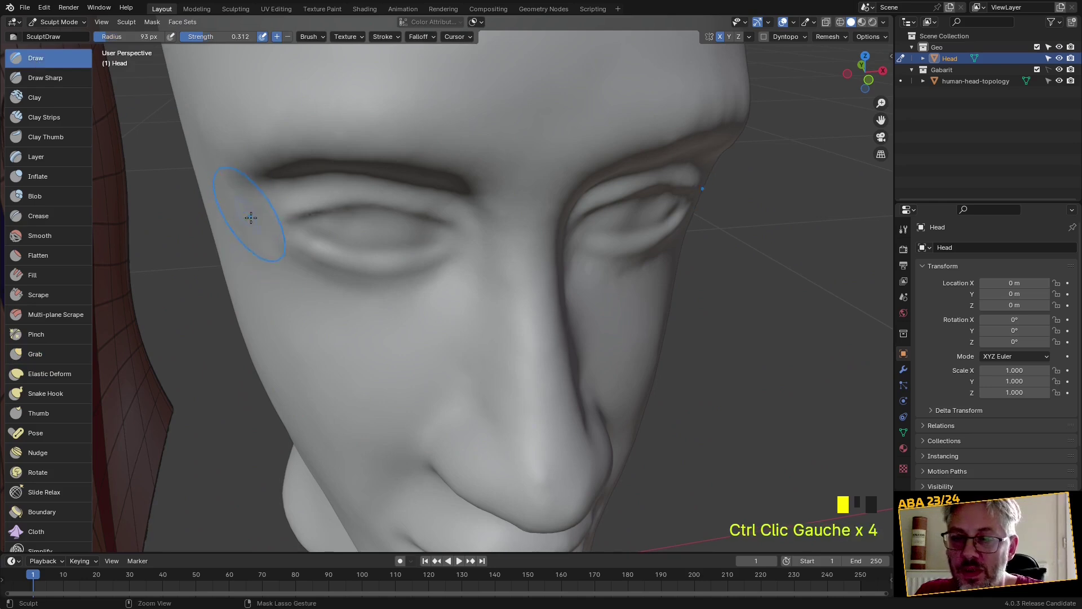
pyautogui.moveTo(291, 294); pyautogui.dragTo(340, 283, button='middle')
pyautogui.keyDown('ctrl'); pyautogui.click(364, 224); pyautogui.keyUp('ctrl')
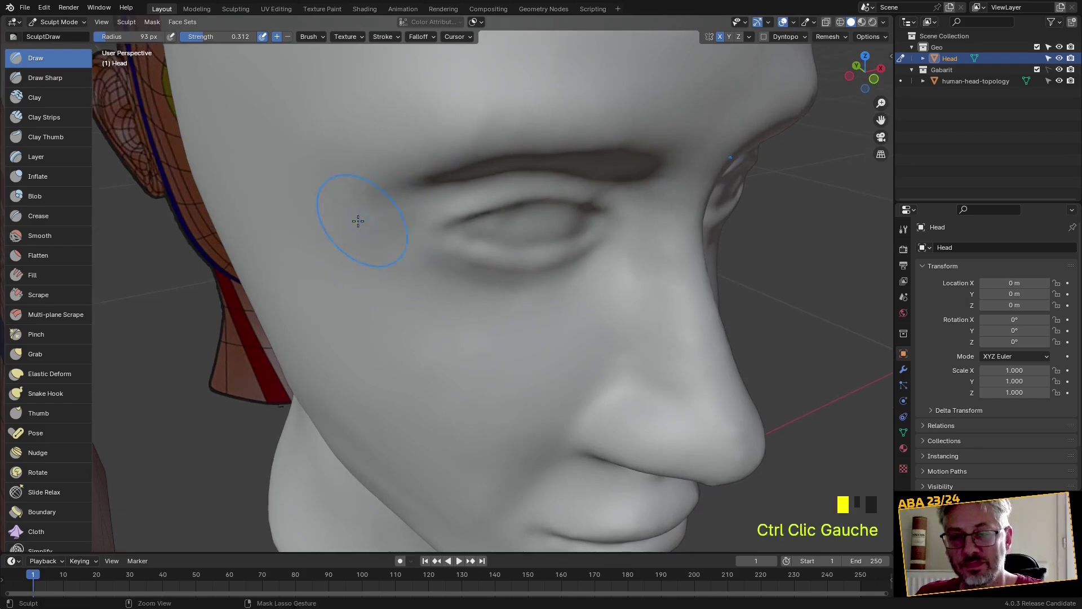
# Paint a mask with the Mask brush along the reference ear's outline, using X-ray in the right orthographic view
pyautogui.scroll(-3, 367, 249)
pyautogui.moveTo(367, 248); pyautogui.dragTo(376, 283, button='middle')
pyautogui.scroll(-2, 377, 284)
pyautogui.moveTo(524, 309); pyautogui.dragTo(431, 286, button='middle')
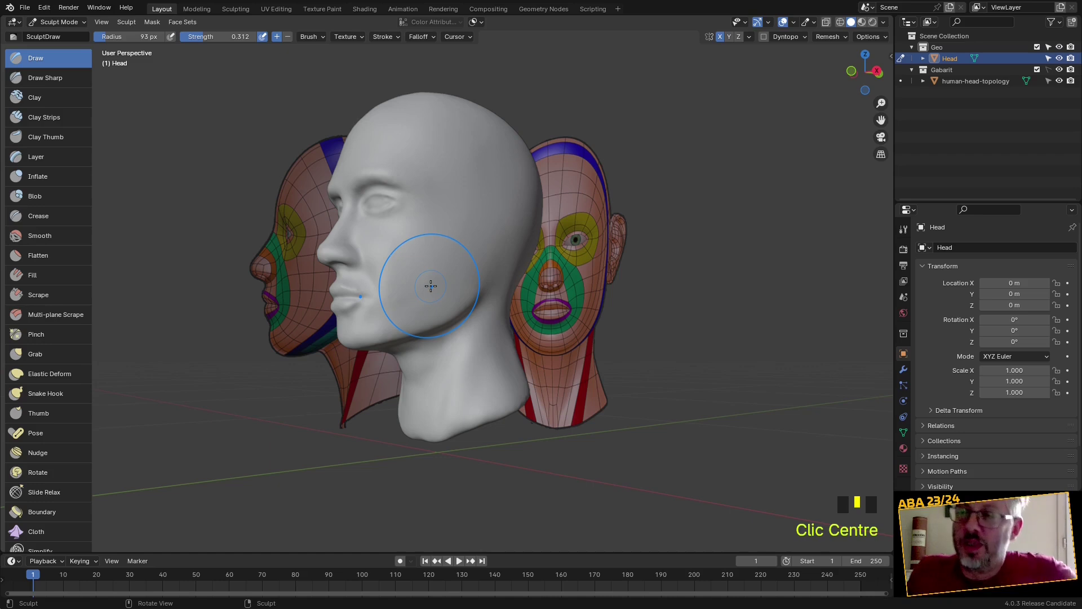
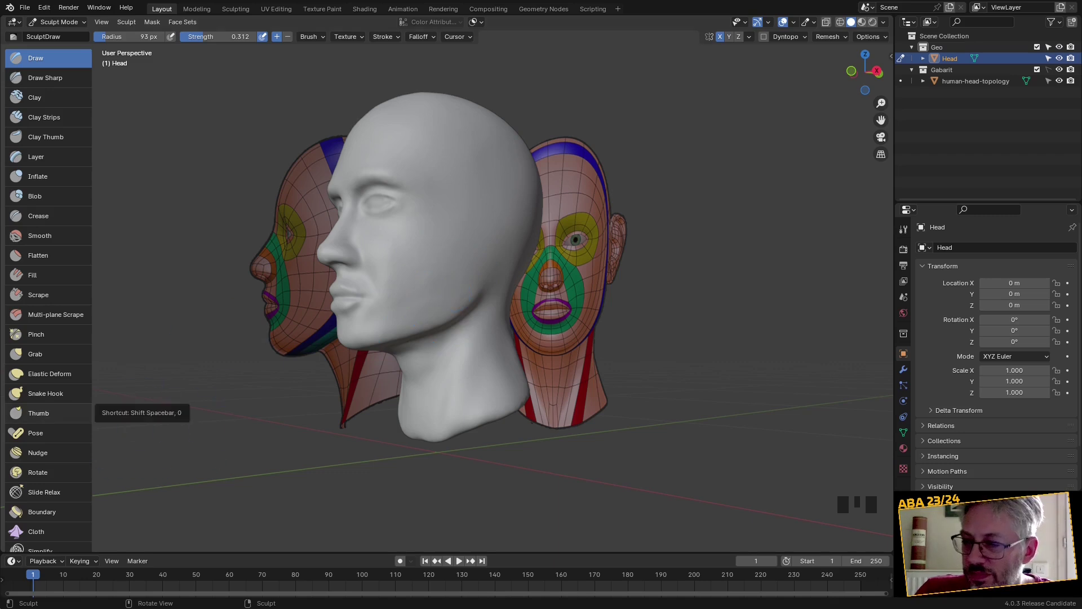
pyautogui.scroll(-3, 62, 492)
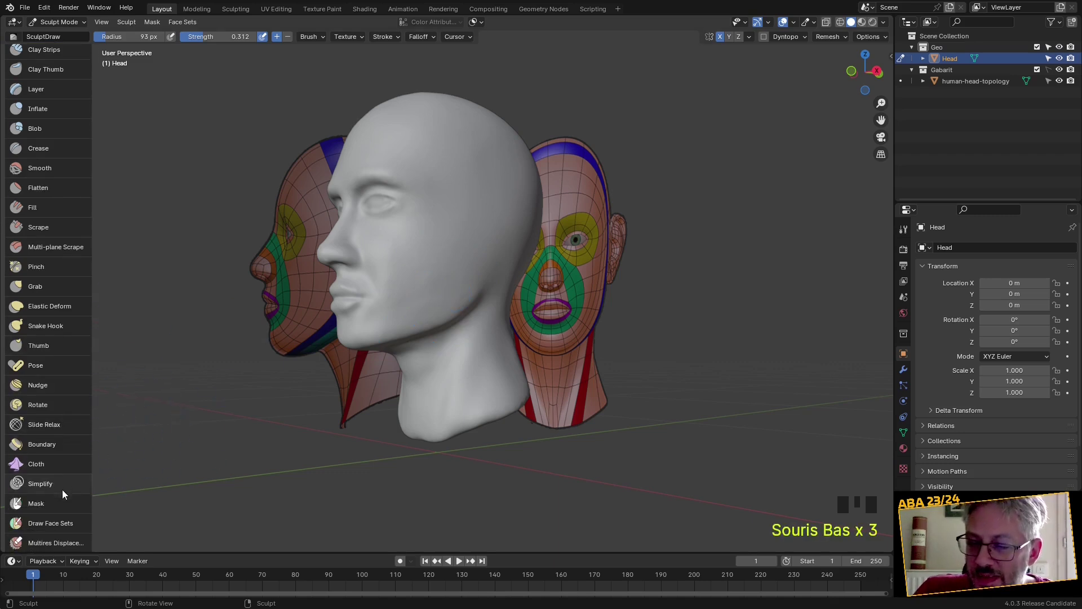
pyautogui.click(51, 503)
pyautogui.moveTo(490, 361); pyautogui.dragTo(499, 336, button='middle')
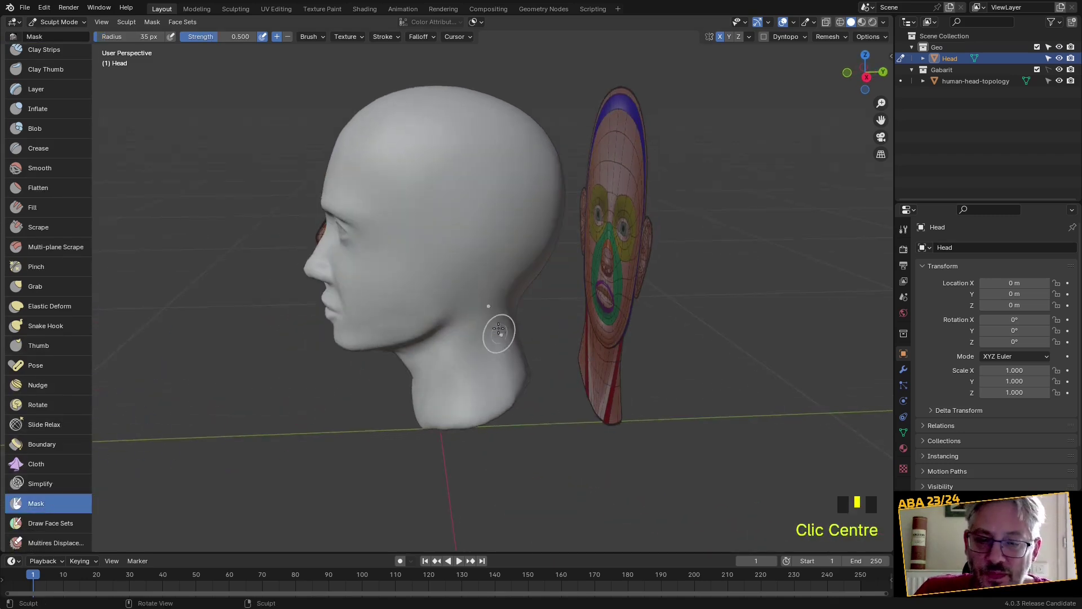
pyautogui.click(826, 22)
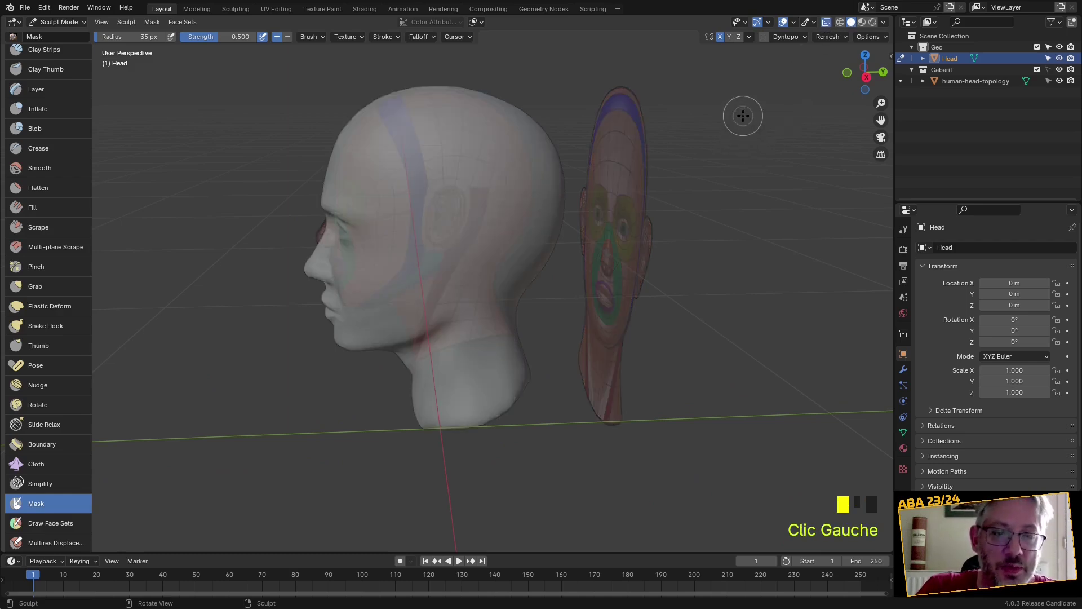
pyautogui.click(868, 77)
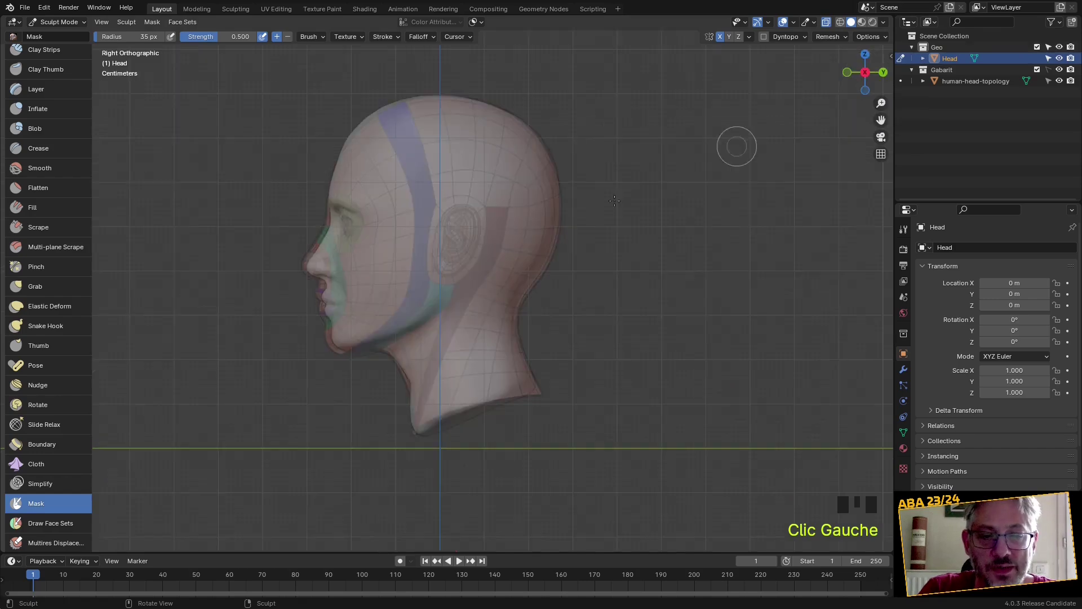
pyautogui.scroll(4, 500, 242)
pyautogui.moveTo(448, 152); pyautogui.dragTo(450, 152)
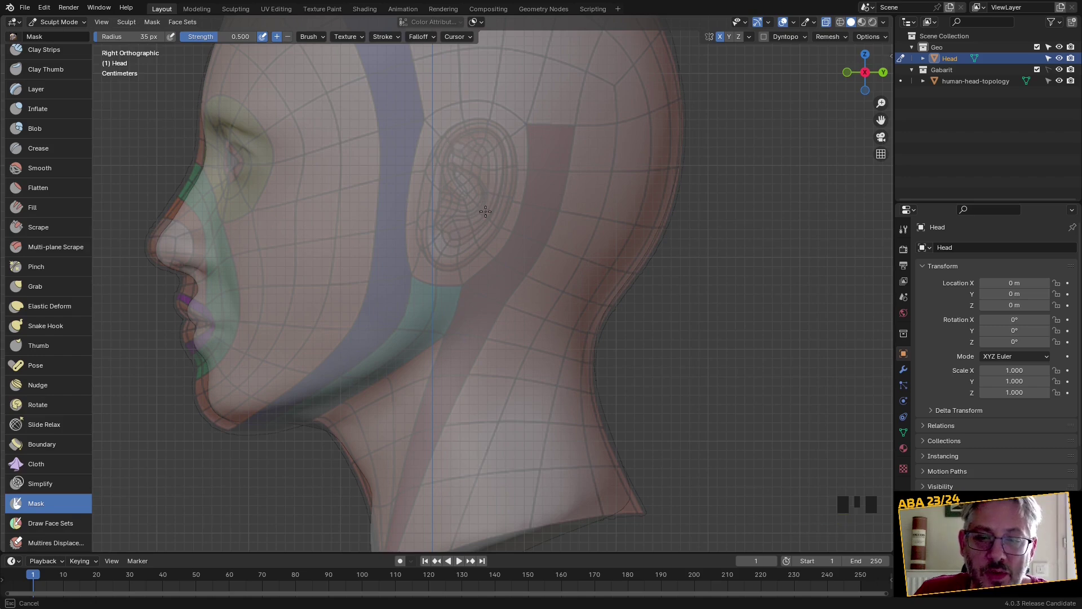
# Turn off X-ray, set the Mask brush strength to 1.000 and fill in the ear-shaped mask
pyautogui.click(827, 23)
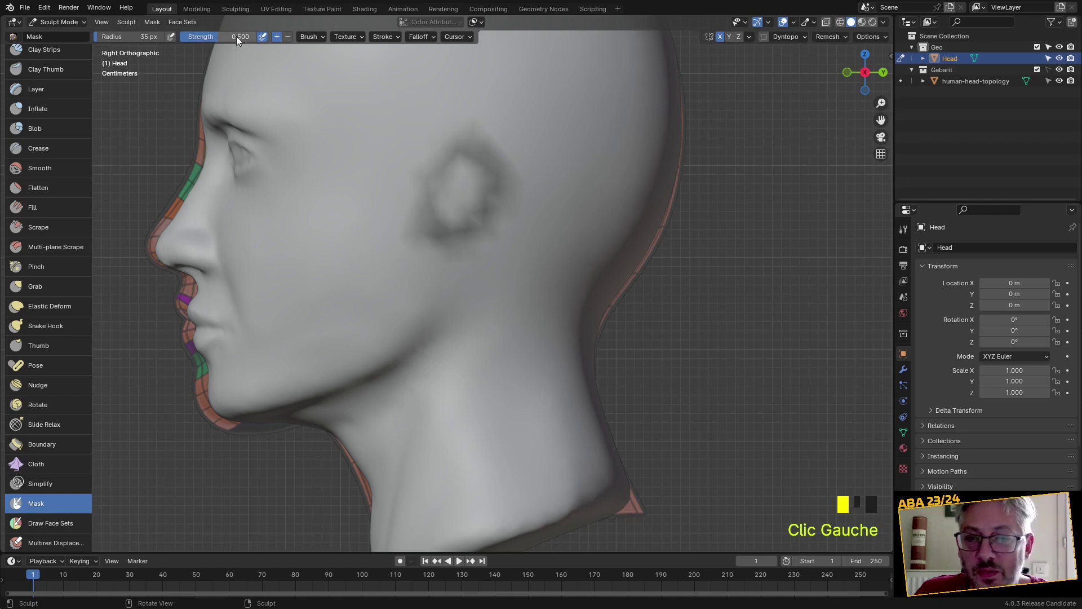
pyautogui.moveTo(212, 36); pyautogui.dragTo(280, 62)
pyautogui.moveTo(445, 180)
pyautogui.mouseDown()
pyautogui.moveTo(459, 172)
pyautogui.moveTo(445, 190)
pyautogui.moveTo(465, 214)
pyautogui.moveTo(482, 149)
pyautogui.moveTo(451, 128)
pyautogui.mouseUp()
pyautogui.moveTo(430, 195); pyautogui.dragTo(452, 155)
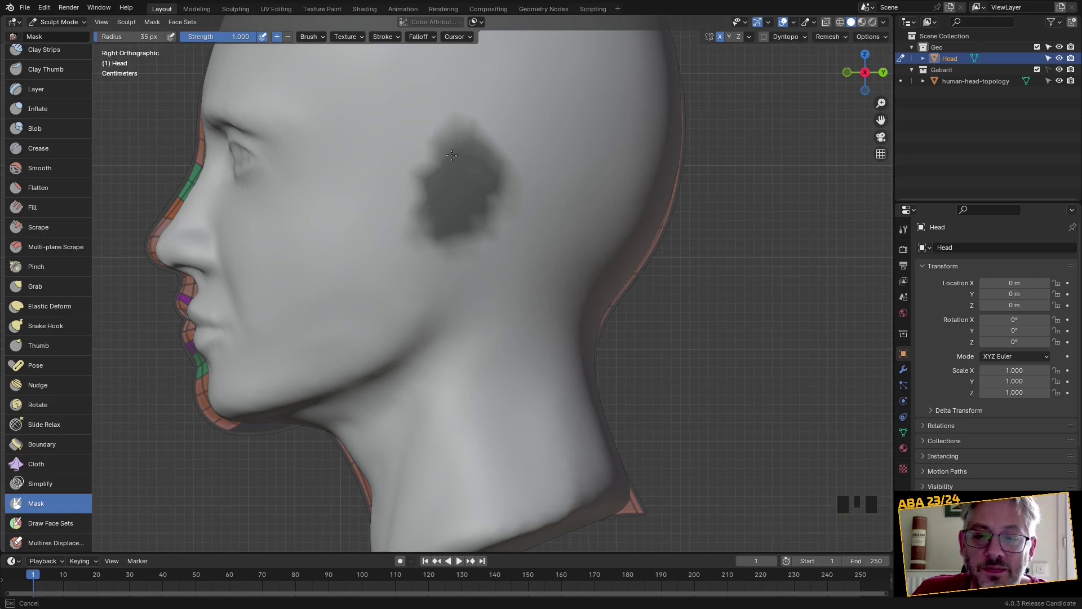
# Display the wireframe over the meshes to show the head's polygon density
pyautogui.moveTo(469, 192); pyautogui.dragTo(519, 217, button='middle')
pyautogui.scroll(-2, 520, 218)
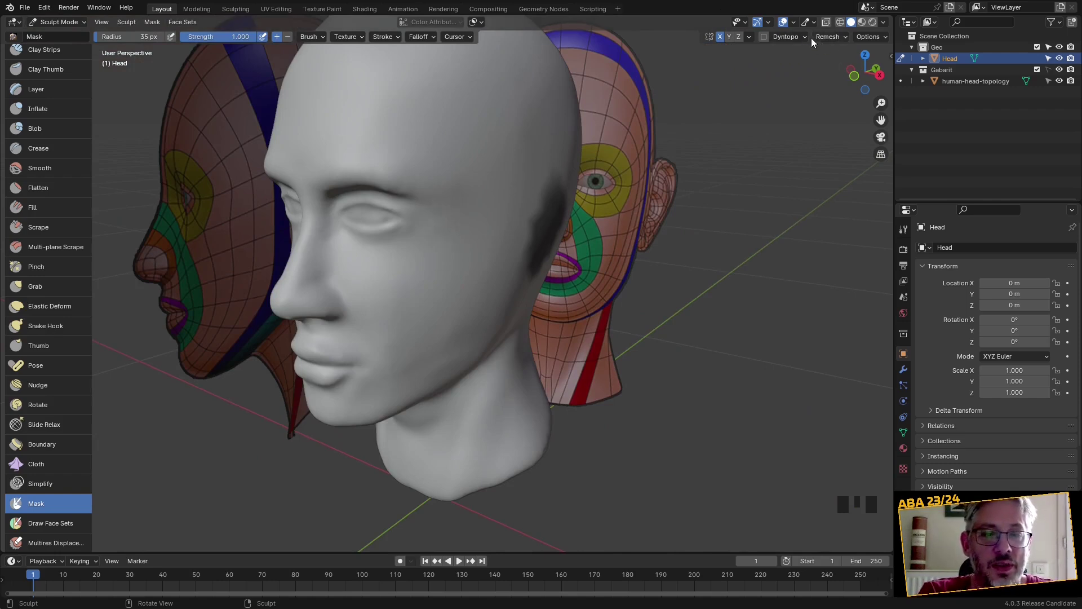
pyautogui.press('q')
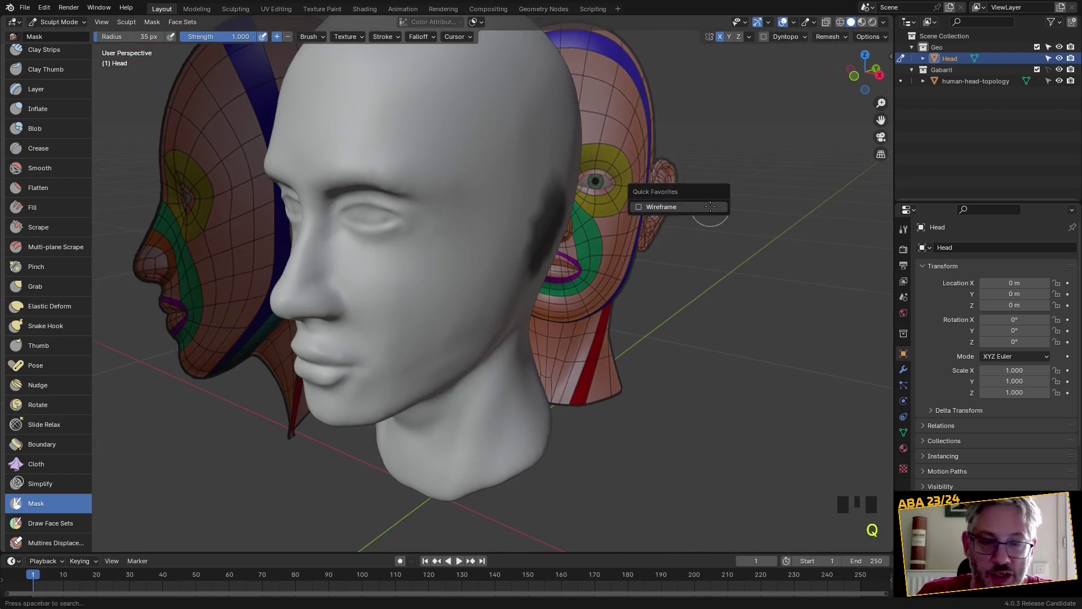
pyautogui.click(671, 207)
pyautogui.moveTo(671, 201)
pyautogui.mouseDown(button='middle')
pyautogui.moveTo(587, 204)
pyautogui.moveTo(653, 205)
pyautogui.mouseUp(button='middle')
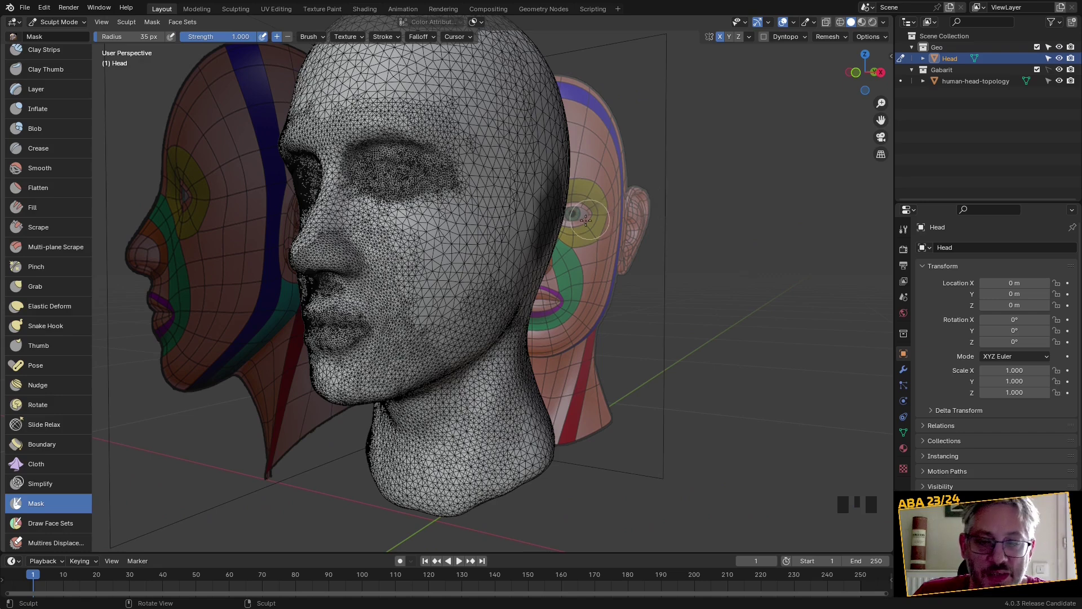
# Sample the remesh voxel size from the mesh density on the nose and reopen the Remesh settings
pyautogui.scroll(2, 587, 220)
pyautogui.click(837, 38)
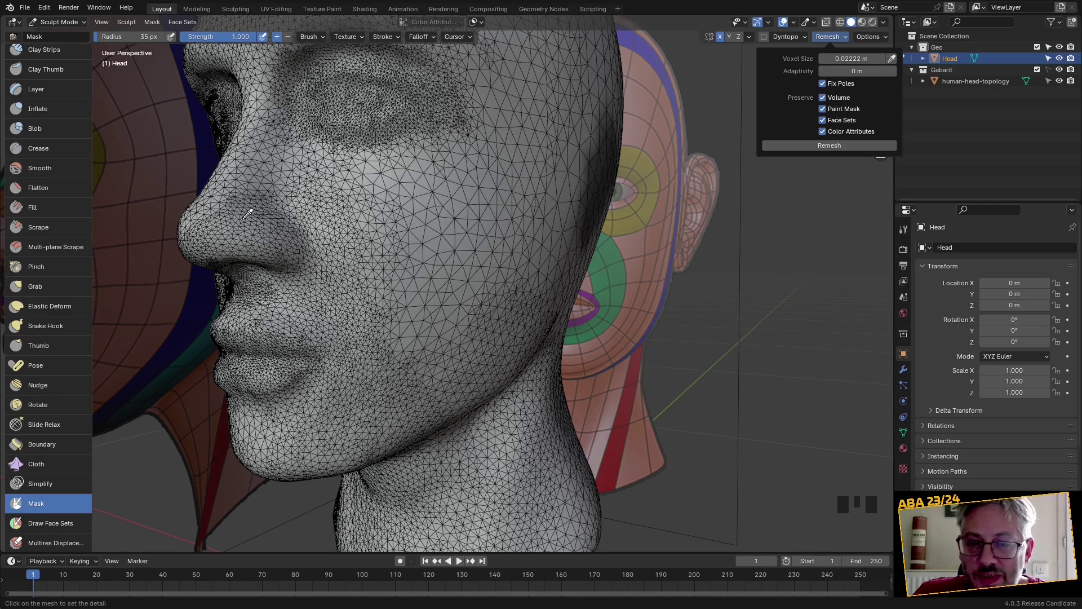
pyautogui.click(215, 205)
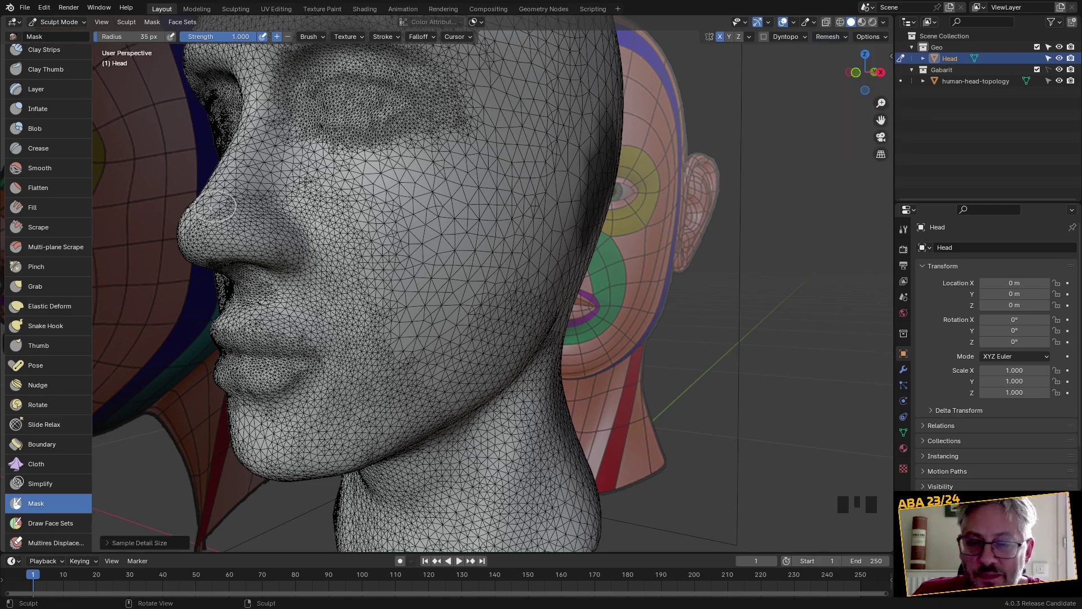
pyautogui.click(842, 37)
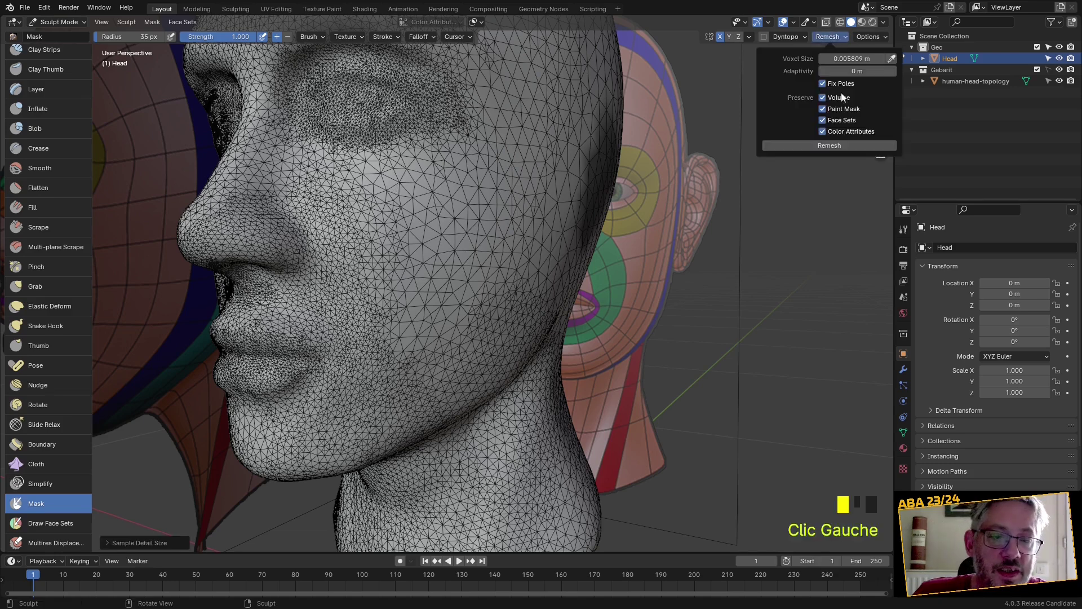
# Remesh the head with the sampled voxel size and clear the ear mask
pyautogui.click(831, 145)
pyautogui.scroll(-2, 466, 259)
pyautogui.moveTo(466, 259); pyautogui.dragTo(431, 234, button='middle')
pyautogui.scroll(3, 424, 230)
pyautogui.scroll(-2, 430, 234)
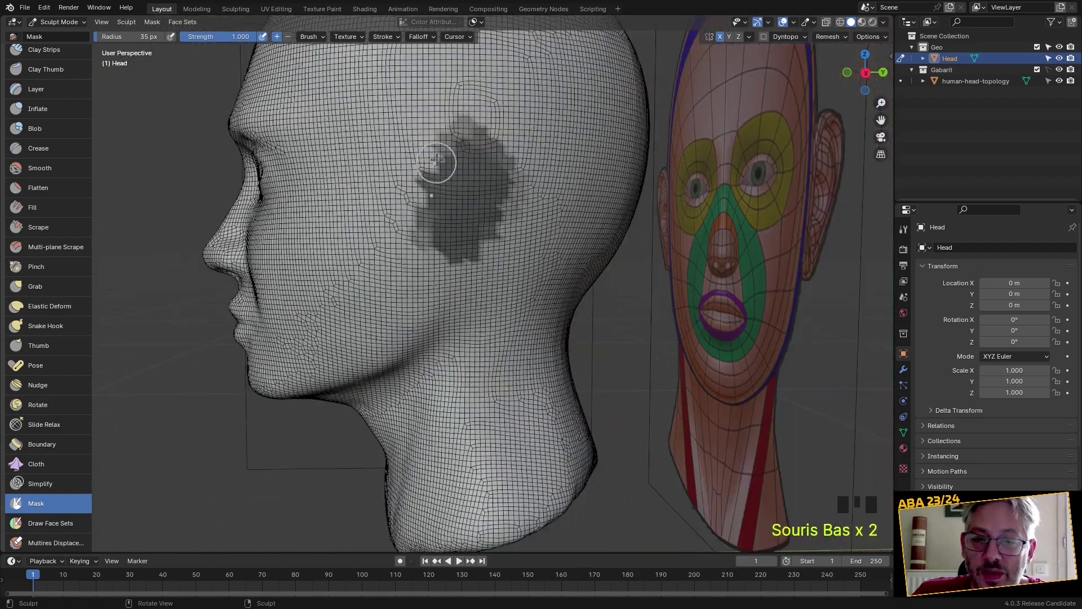
pyautogui.click(151, 23)
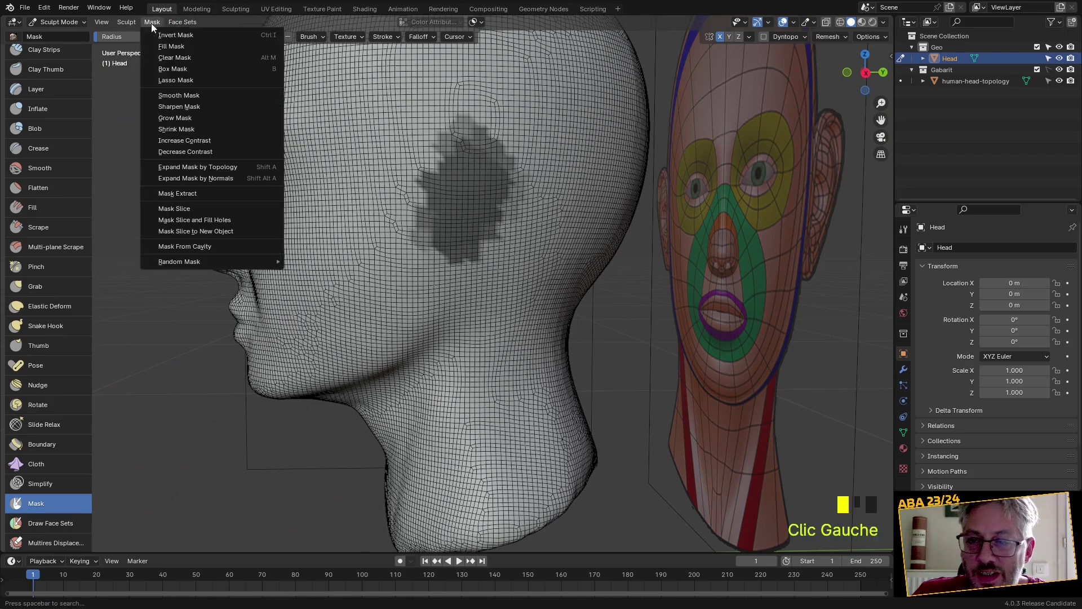
pyautogui.click(193, 58)
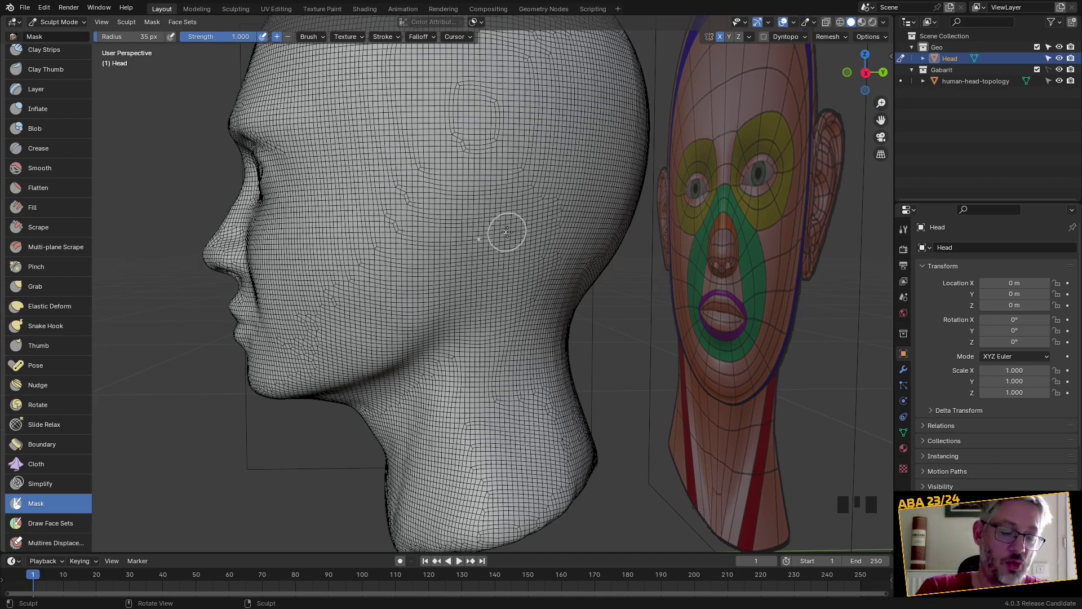
# Use the Grab brush in right orthographic view to pull the mouth and chin profile toward the reference
pyautogui.press('KP_3')
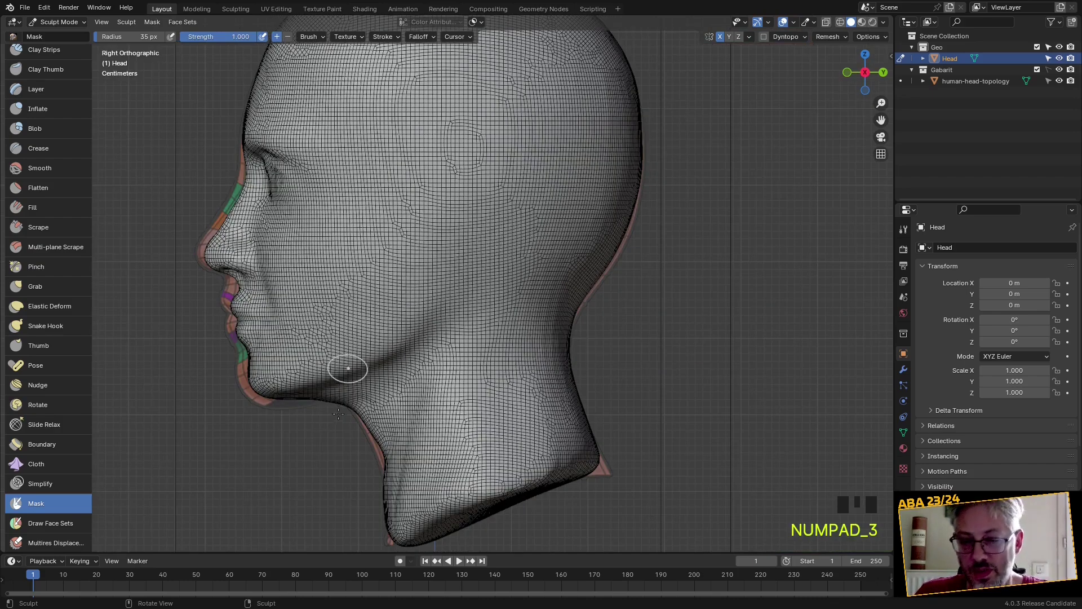
pyautogui.press('g')
pyautogui.scroll(2, 266, 375)
pyautogui.keyDown('shift'); pyautogui.moveTo(175, 395); pyautogui.dragTo(345, 311, button='middle'); pyautogui.keyUp('shift')
pyautogui.moveTo(344, 312); pyautogui.dragTo(320, 248)
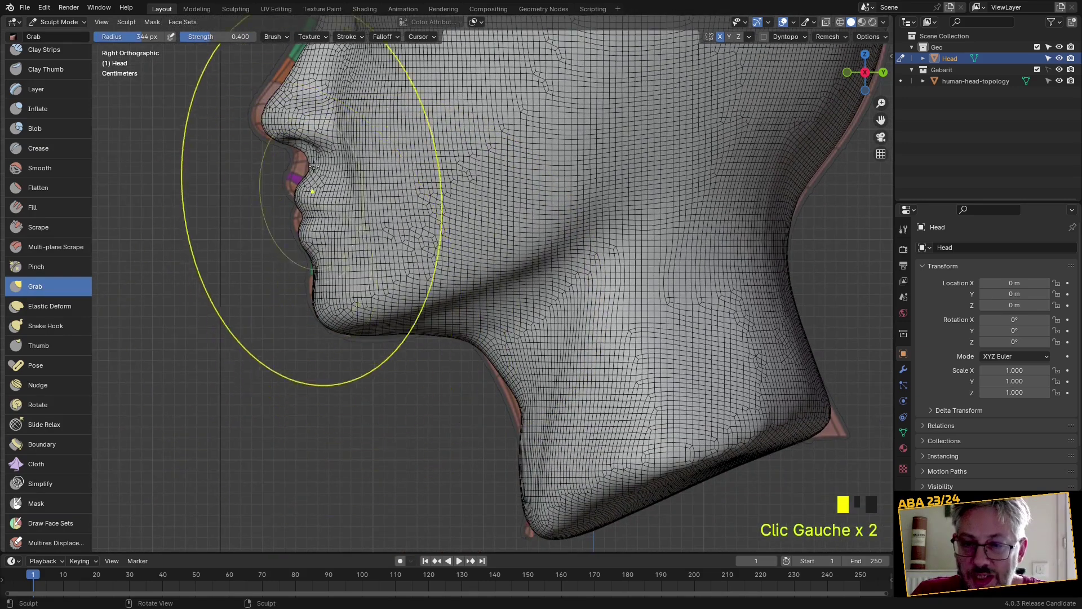
pyautogui.scroll(-1, 323, 149)
pyautogui.moveTo(337, 113); pyautogui.dragTo(330, 123)
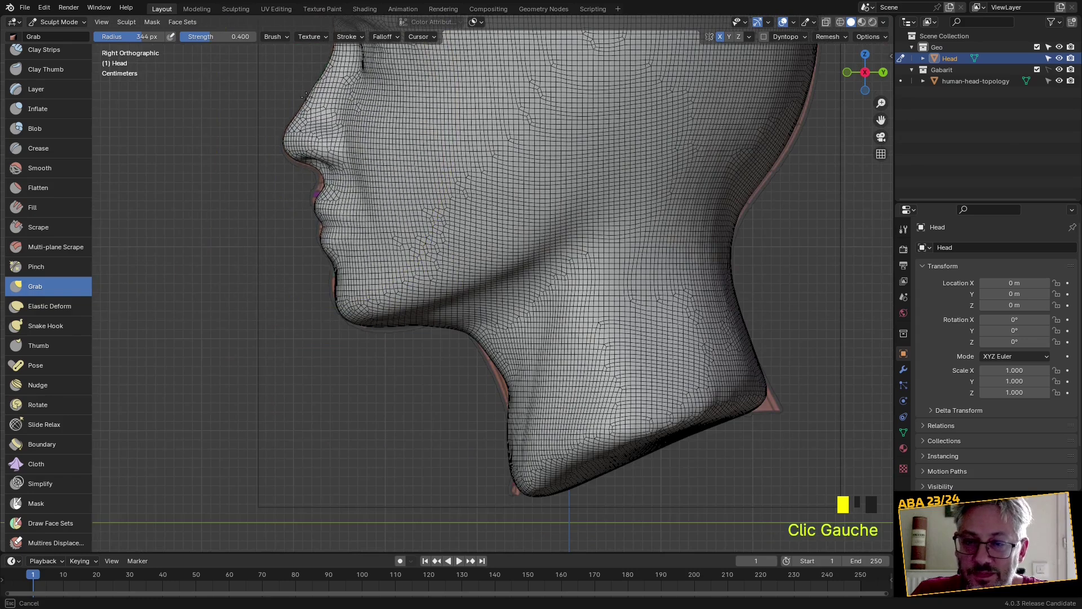
# Grab the throat and the front of the neck forward to match the reference silhouette
pyautogui.moveTo(479, 360)
pyautogui.mouseDown()
pyautogui.moveTo(395, 316)
pyautogui.moveTo(418, 334)
pyautogui.mouseUp()
pyautogui.scroll(2, 419, 333)
pyautogui.moveTo(484, 322); pyautogui.dragTo(485, 334)
pyautogui.moveTo(558, 389); pyautogui.dragTo(519, 414)
pyautogui.scroll(1, 508, 440)
pyautogui.keyDown('shift'); pyautogui.moveTo(482, 491); pyautogui.dragTo(477, 322, button='middle'); pyautogui.keyUp('shift')
pyautogui.scroll(1, 479, 333)
pyautogui.moveTo(497, 347)
pyautogui.mouseDown()
pyautogui.moveTo(536, 355)
pyautogui.moveTo(476, 355)
pyautogui.mouseUp()
# Grab the nape and the lower back of the skull outward to follow the reference outline
pyautogui.scroll(-3, 539, 372)
pyautogui.keyDown('shift'); pyautogui.moveTo(767, 238); pyautogui.dragTo(663, 354, button='middle'); pyautogui.keyUp('shift')
pyautogui.moveTo(625, 315); pyautogui.dragTo(623, 313)
pyautogui.scroll(-4, 625, 305)
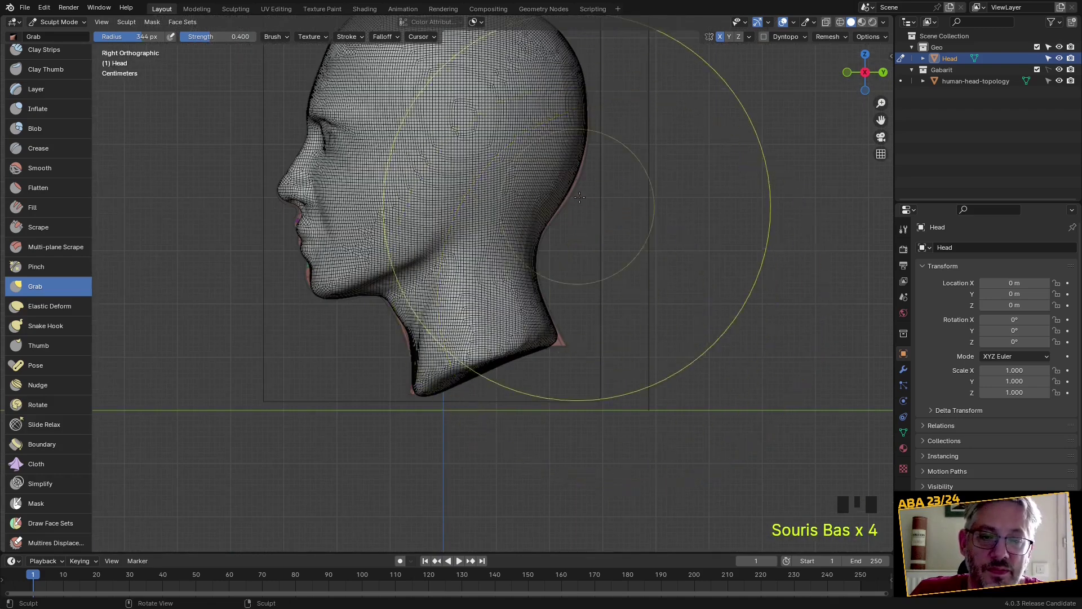
pyautogui.scroll(2, 579, 181)
pyautogui.moveTo(579, 181); pyautogui.dragTo(598, 155)
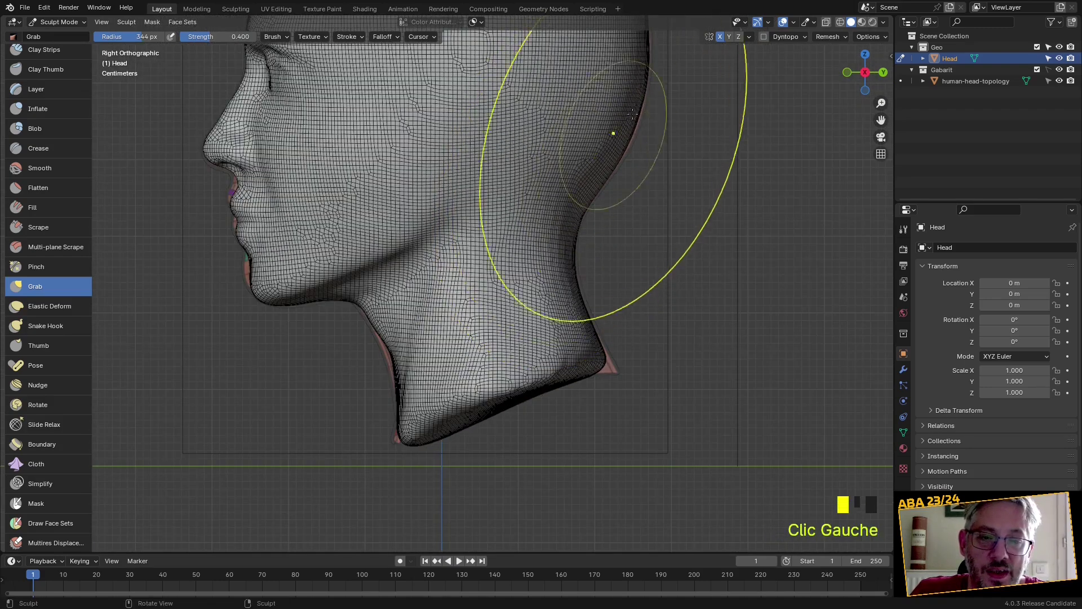
pyautogui.scroll(-3, 625, 148)
pyautogui.scroll(3, 279, 335)
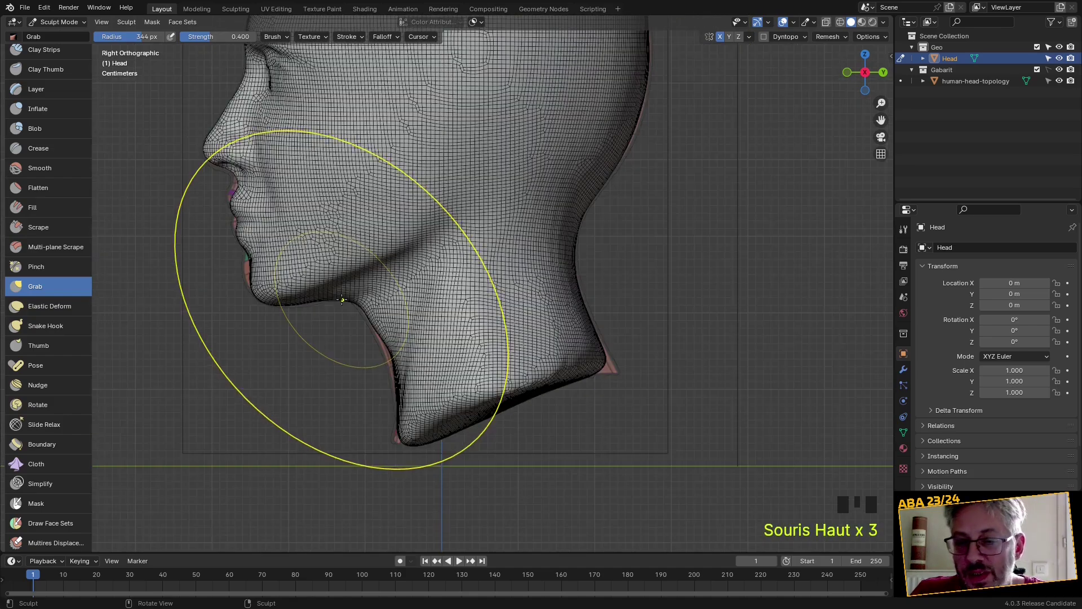
# Adjust the chin and lower lip contour with the Grab brush to fit the reference profile
pyautogui.keyDown('shift'); pyautogui.moveTo(344, 309); pyautogui.dragTo(675, 344, button='middle'); pyautogui.keyUp('shift')
pyautogui.scroll(4, 675, 344)
pyautogui.moveTo(660, 294)
pyautogui.keyDown('shift'); pyautogui.mouseDown(button='middle')
pyautogui.moveTo(671, 302)
pyautogui.moveTo(681, 290)
pyautogui.mouseUp(button='middle'); pyautogui.keyUp('shift')
pyautogui.scroll(1, 682, 288)
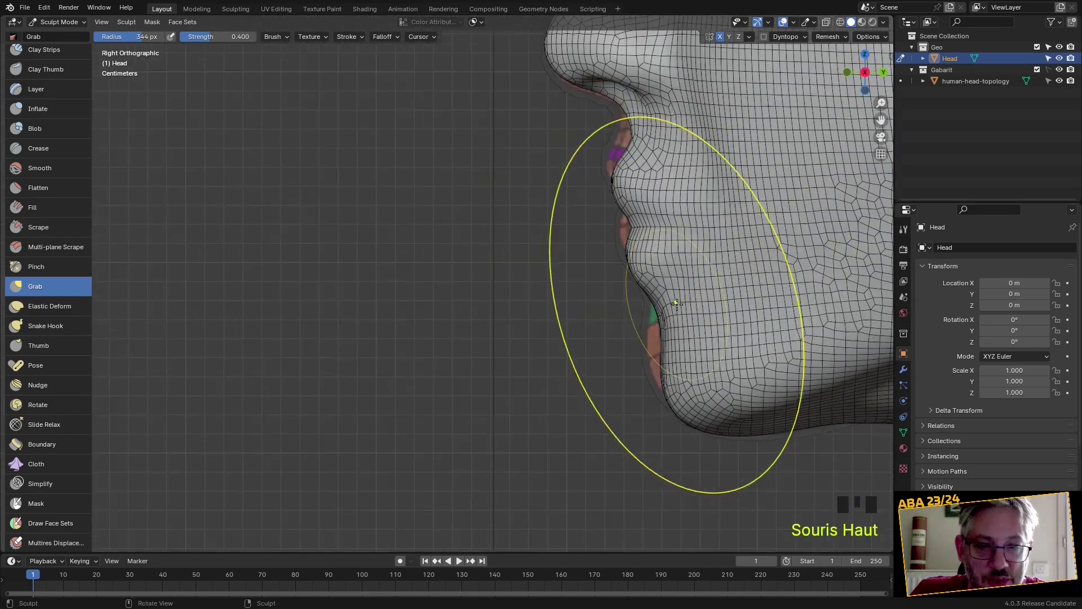
pyautogui.moveTo(682, 287)
pyautogui.mouseDown()
pyautogui.moveTo(592, 260)
pyautogui.moveTo(698, 375)
pyautogui.moveTo(682, 343)
pyautogui.moveTo(706, 290)
pyautogui.moveTo(732, 290)
pyautogui.moveTo(725, 259)
pyautogui.moveTo(702, 281)
pyautogui.mouseUp()
pyautogui.click(698, 375)
# Pull the lips and the area beneath the nose toward the reference profile with the Grab brush
pyautogui.scroll(2, 691, 361)
pyautogui.moveTo(701, 290)
pyautogui.keyDown('shift'); pyautogui.mouseDown(button='middle')
pyautogui.moveTo(630, 254)
pyautogui.moveTo(651, 223)
pyautogui.moveTo(446, 338)
pyautogui.mouseUp(button='middle'); pyautogui.keyUp('shift')
pyautogui.scroll(2, 630, 254)
pyautogui.scroll(2, 463, 299)
pyautogui.moveTo(481, 266); pyautogui.dragTo(428, 276)
pyautogui.scroll(-1, 366, 222)
pyautogui.moveTo(396, 206); pyautogui.dragTo(373, 182)
pyautogui.click(411, 206)
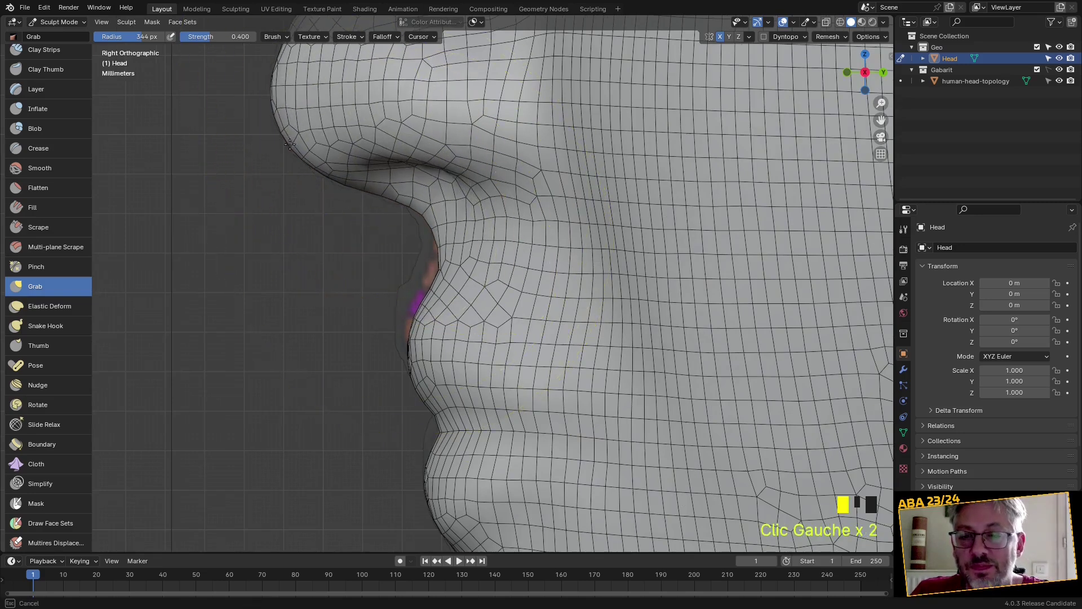
# Refine the curve between the nose base and the upper lip with small, close-up Grab strokes
pyautogui.moveTo(419, 207)
pyautogui.mouseDown()
pyautogui.moveTo(420, 246)
pyautogui.moveTo(422, 225)
pyautogui.mouseUp()
pyautogui.scroll(2, 389, 231)
pyautogui.click(407, 195)
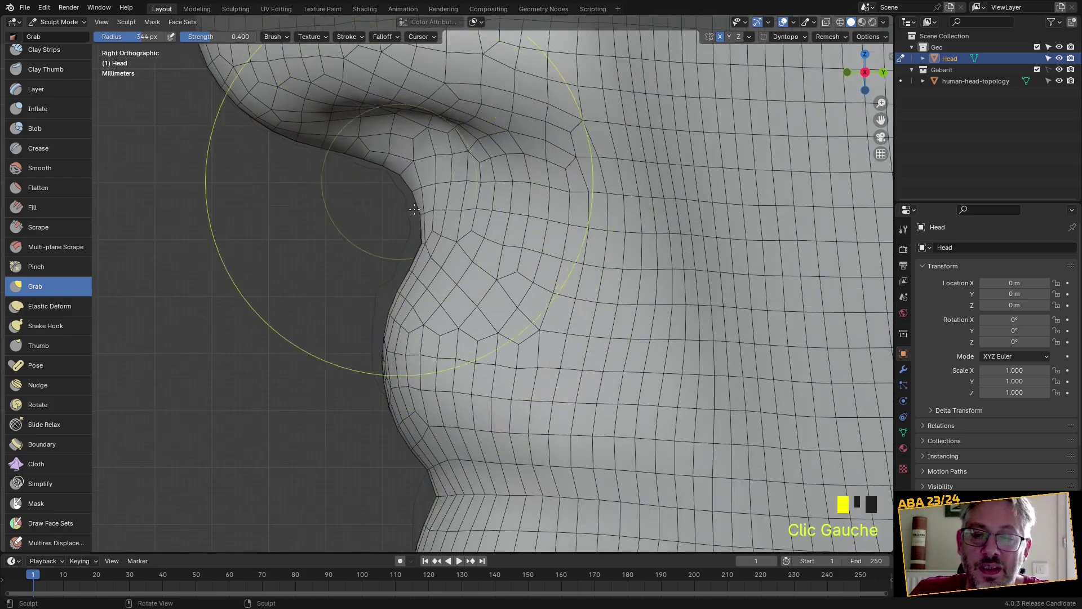
pyautogui.scroll(2, 407, 195)
pyautogui.click(355, 86)
pyautogui.click(354, 86)
pyautogui.moveTo(354, 87); pyautogui.dragTo(354, 86)
pyautogui.click(389, 338)
# Turn off the wireframe display on the meshes
pyautogui.moveTo(389, 338)
pyautogui.mouseDown(button='middle')
pyautogui.moveTo(452, 354)
pyautogui.moveTo(532, 338)
pyautogui.moveTo(657, 375)
pyautogui.mouseUp(button='middle')
pyautogui.scroll(-6, 532, 339)
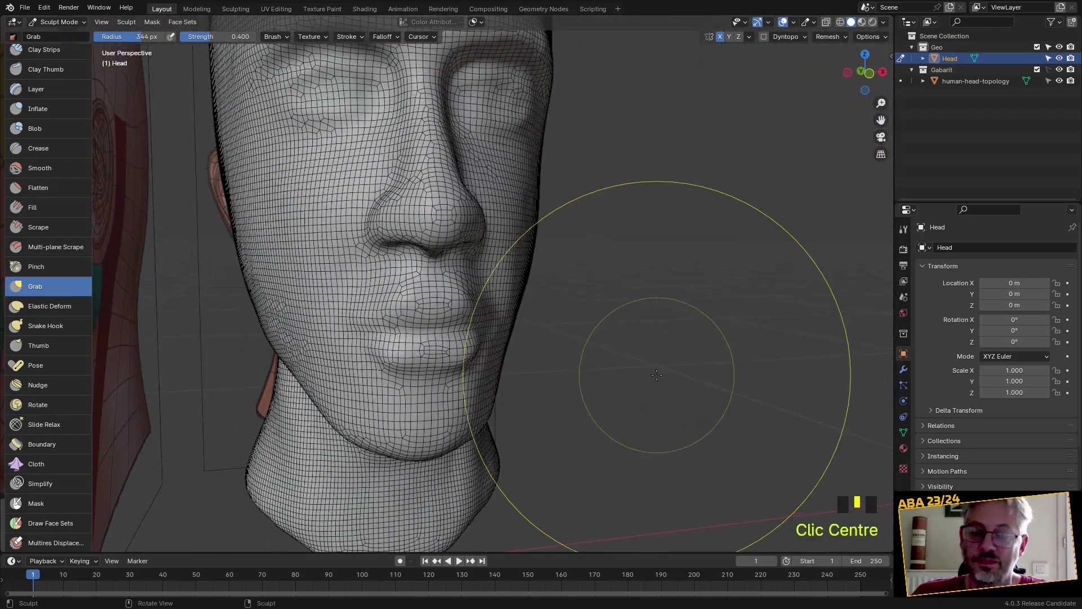
pyautogui.press('q')
pyautogui.click(586, 318)
# Reshape the lips and mouth with the Grab brush, working from three-quarter views and from below the chin
pyautogui.moveTo(589, 331)
pyautogui.mouseDown(button='middle')
pyautogui.moveTo(479, 314)
pyautogui.moveTo(602, 343)
pyautogui.moveTo(452, 398)
pyautogui.mouseUp(button='middle')
pyautogui.scroll(5, 367, 406)
pyautogui.moveTo(367, 406); pyautogui.dragTo(272, 396, button='middle')
pyautogui.moveTo(271, 396); pyautogui.dragTo(242, 434)
pyautogui.scroll(-3, 398, 350)
pyautogui.moveTo(398, 350)
pyautogui.mouseDown(button='middle')
pyautogui.moveTo(331, 355)
pyautogui.moveTo(362, 387)
pyautogui.mouseUp(button='middle')
pyautogui.scroll(4, 362, 386)
pyautogui.moveTo(338, 379); pyautogui.dragTo(339, 366)
pyautogui.scroll(-2, 363, 370)
pyautogui.moveTo(362, 370); pyautogui.dragTo(319, 173, button='middle')
pyautogui.moveTo(416, 299); pyautogui.dragTo(415, 285)
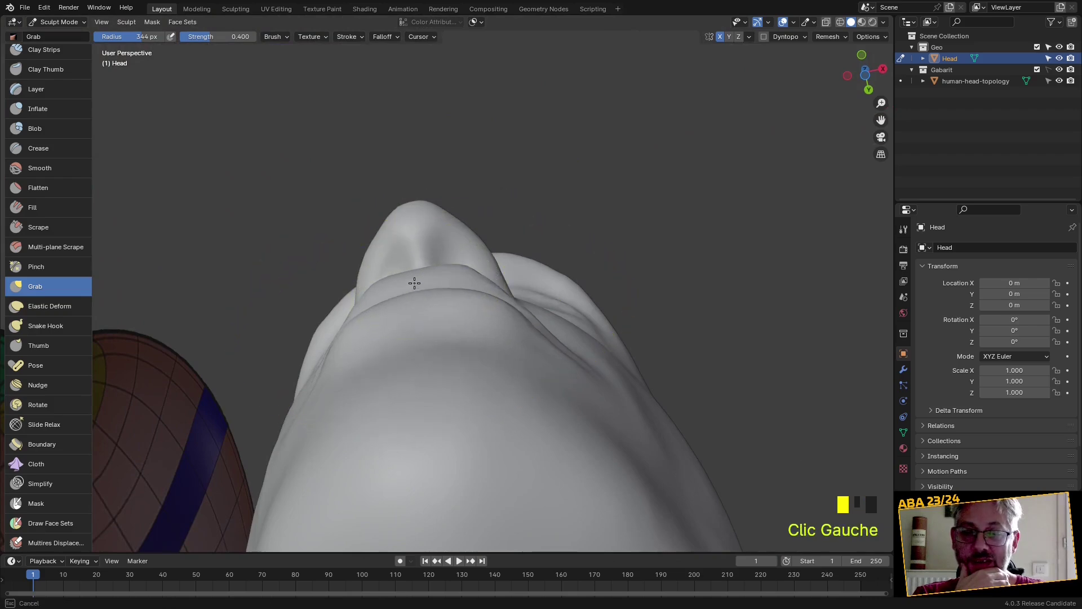
pyautogui.moveTo(422, 303)
pyautogui.mouseDown(button='middle')
pyautogui.moveTo(411, 391)
pyautogui.moveTo(290, 314)
pyautogui.mouseUp(button='middle')
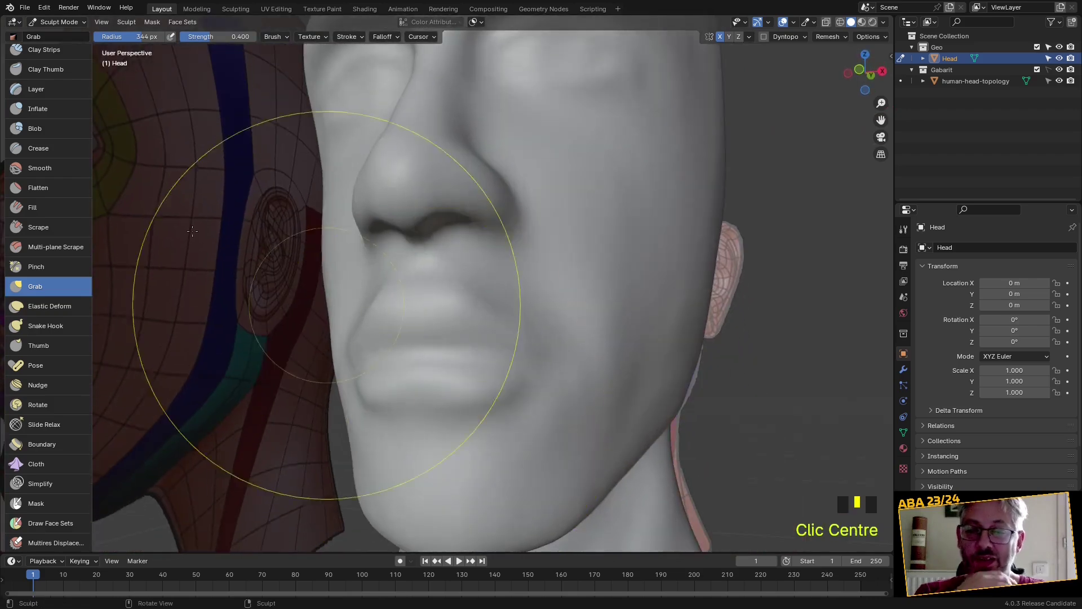
# Try a Clay Thumb stroke at the ear location in right orthographic view, using X-ray to find the reference ear
pyautogui.click(42, 69)
pyautogui.moveTo(444, 284)
pyautogui.mouseDown(button='middle')
pyautogui.moveTo(501, 321)
pyautogui.moveTo(500, 355)
pyautogui.moveTo(566, 329)
pyautogui.moveTo(541, 338)
pyautogui.moveTo(527, 380)
pyautogui.moveTo(527, 358)
pyautogui.moveTo(534, 370)
pyautogui.moveTo(522, 373)
pyautogui.mouseUp(button='middle')
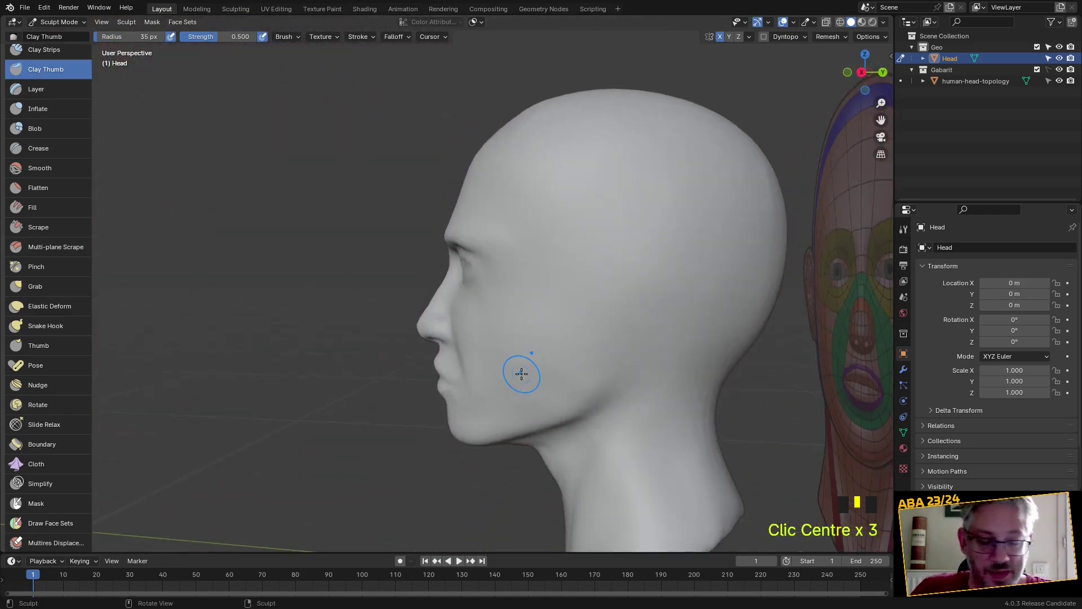
pyautogui.press('KP_3')
pyautogui.scroll(3, 601, 337)
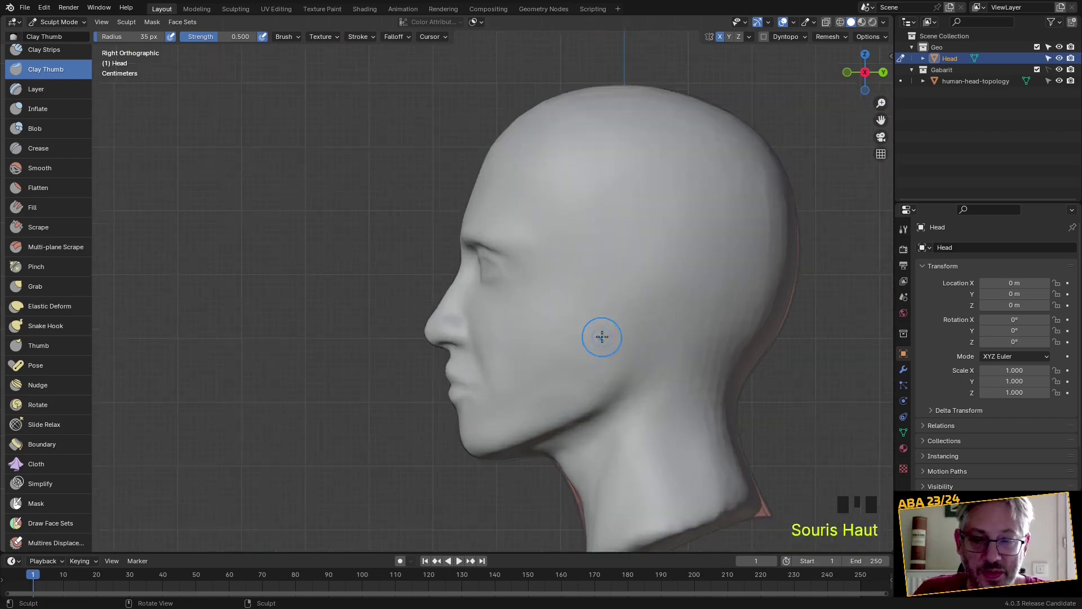
pyautogui.hotkey('alt', 'z')
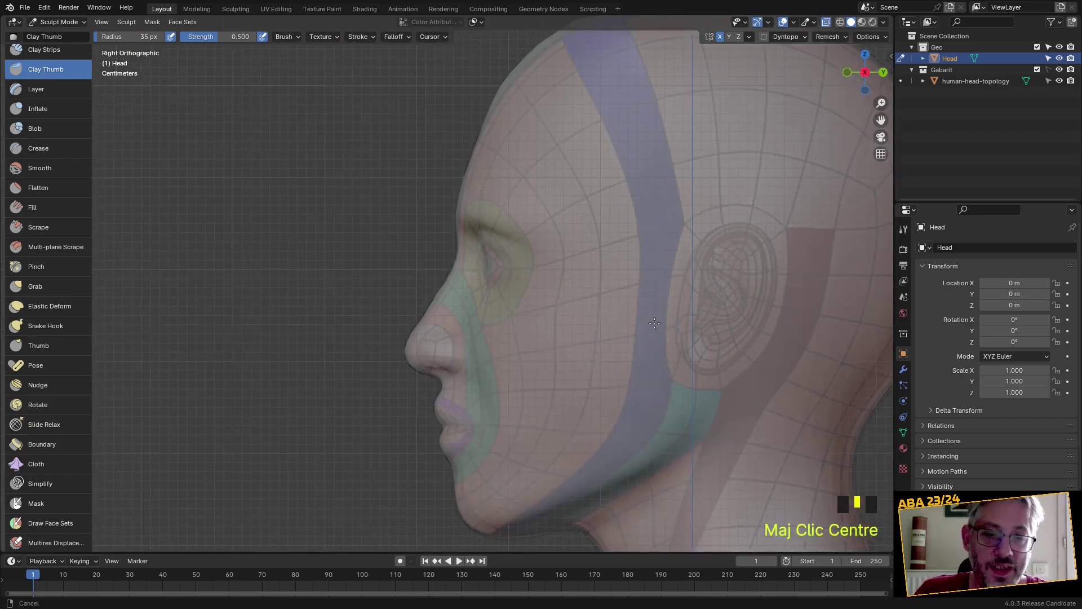
pyautogui.keyDown('shift'); pyautogui.moveTo(675, 328); pyautogui.dragTo(484, 328, button='middle'); pyautogui.keyUp('shift')
pyautogui.hotkey('alt', 'z')
pyautogui.moveTo(536, 293); pyautogui.dragTo(535, 317)
pyautogui.hotkey('ctrl', 'z')
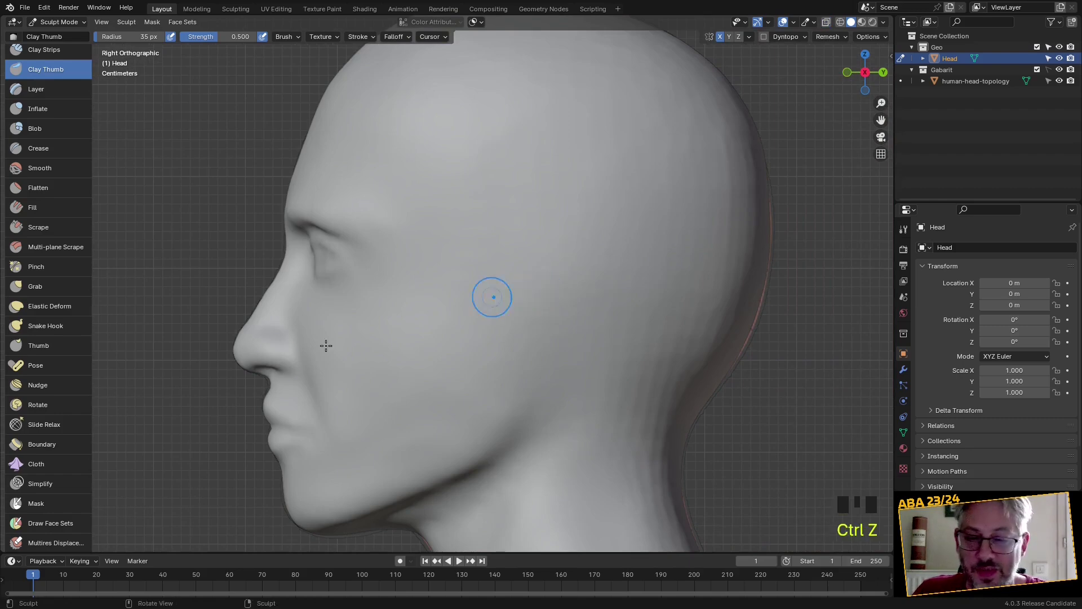
# Paint the outline of the reference ear on the head with the Mask brush, using X-ray as a guide
pyautogui.click(36, 507)
pyautogui.moveTo(549, 300); pyautogui.dragTo(544, 254)
pyautogui.hotkey('alt', 'z')
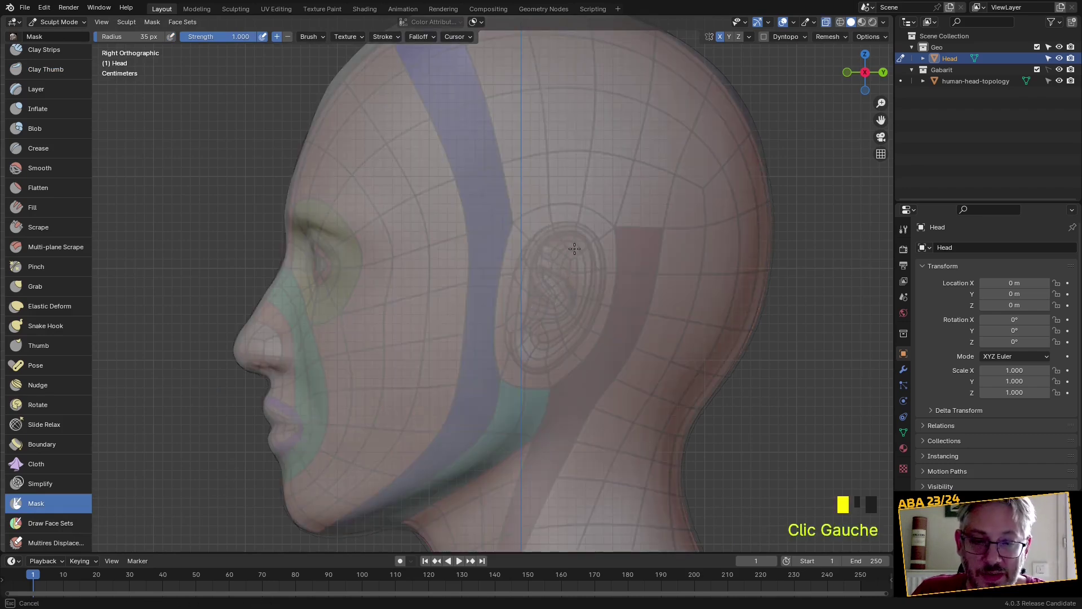
pyautogui.moveTo(511, 329); pyautogui.dragTo(533, 267)
pyautogui.hotkey('alt', 'z')
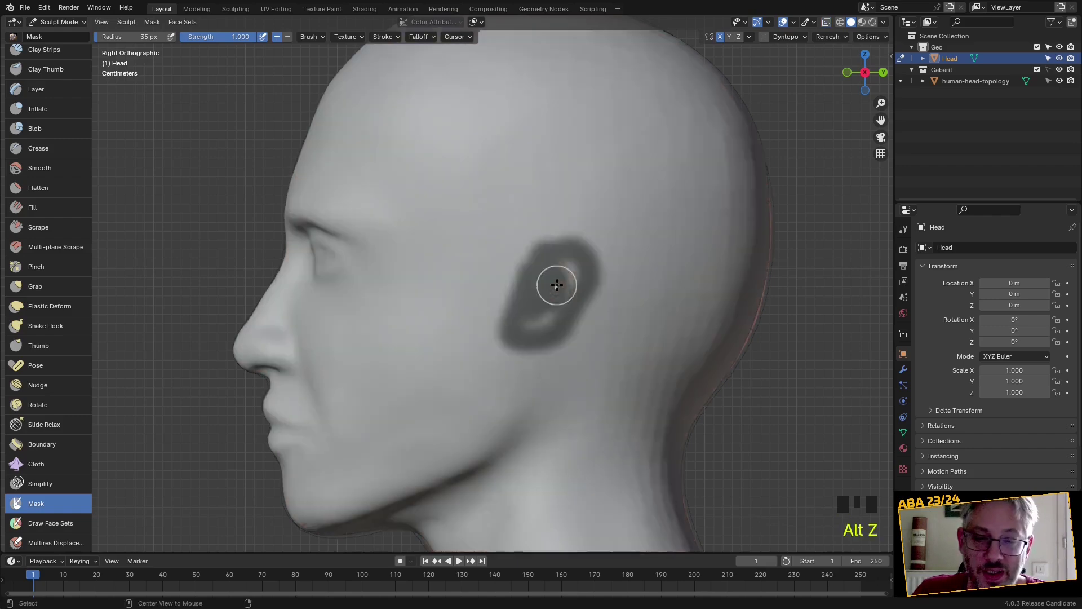
# Fill in the ear mask at strength 1.000 and extend its front and upper edges
pyautogui.moveTo(533, 316); pyautogui.dragTo(546, 313)
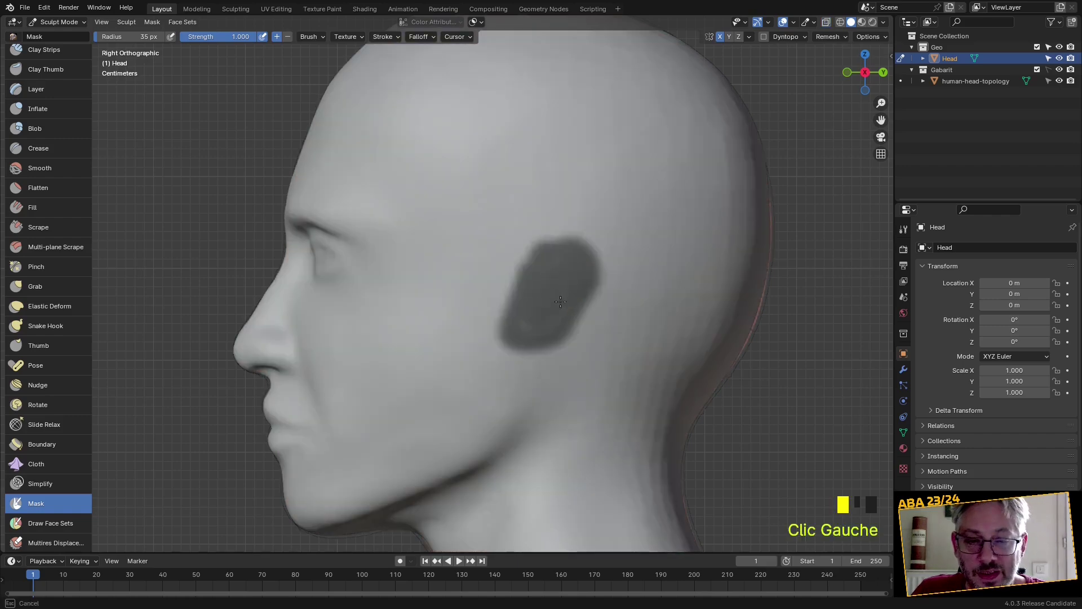
pyautogui.doubleClick(237, 36)
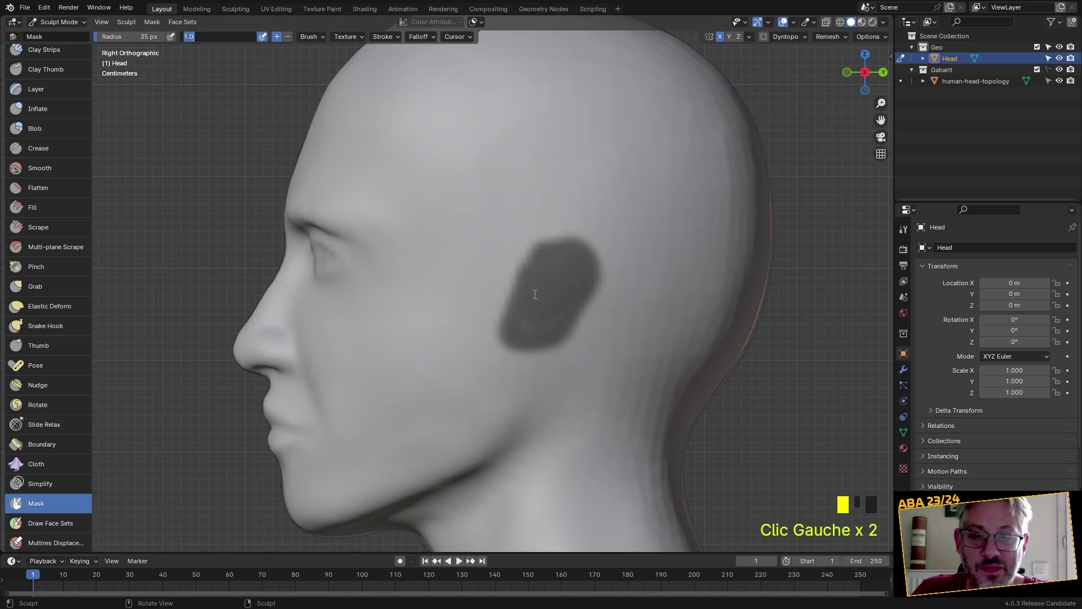
pyautogui.moveTo(552, 284); pyautogui.dragTo(528, 318)
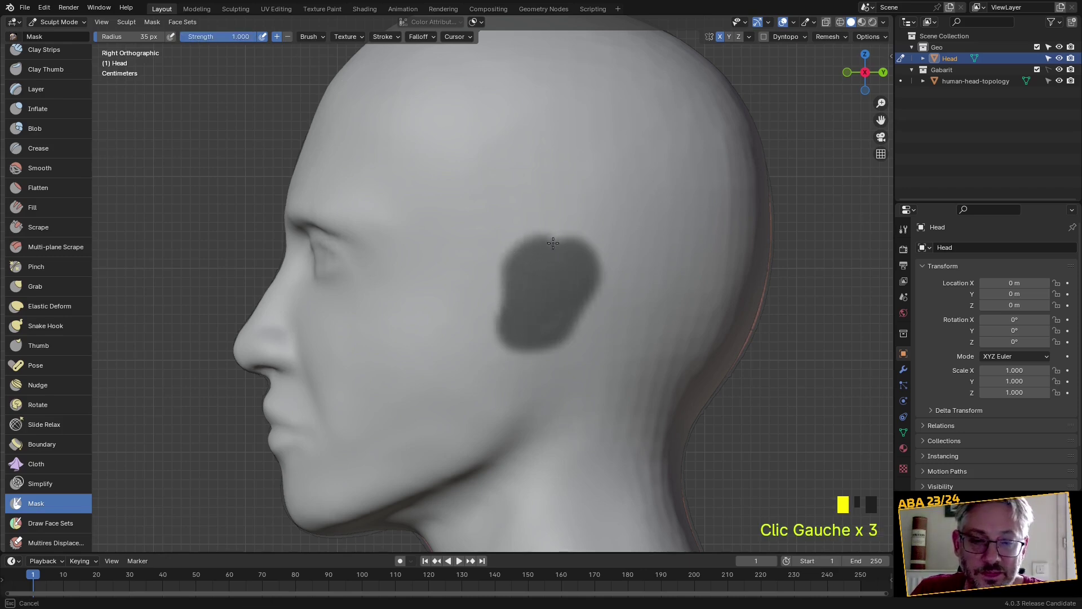
pyautogui.moveTo(550, 243); pyautogui.dragTo(579, 249)
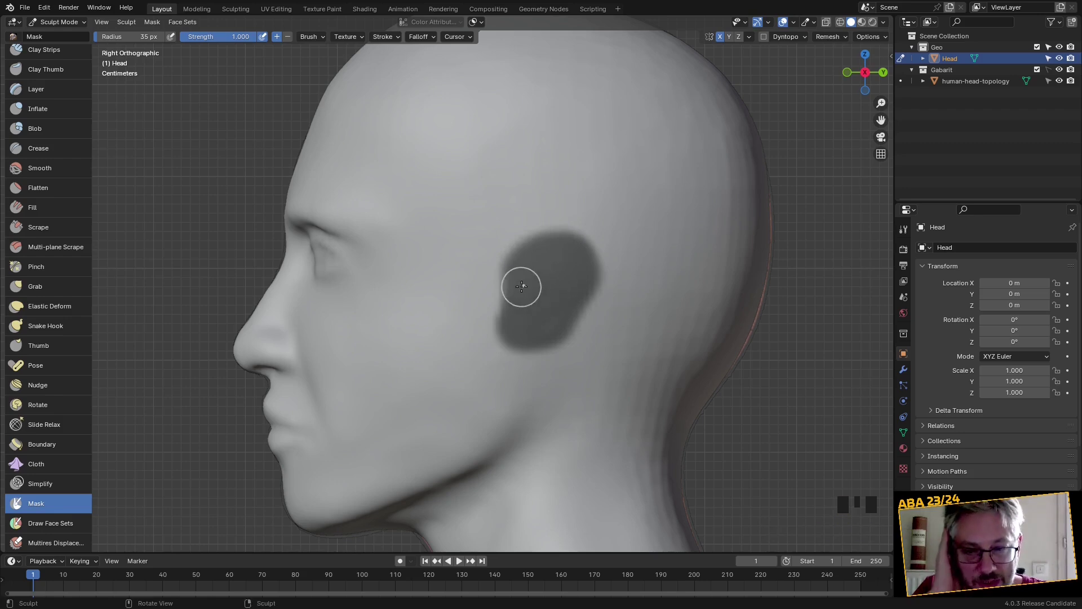
pyautogui.moveTo(521, 287); pyautogui.dragTo(517, 322)
# Trim the mask's upper, rear and front edges and touch them up to form a smaller ear-shaped patch
pyautogui.keyDown('ctrl'); pyautogui.moveTo(527, 232); pyautogui.dragTo(531, 229); pyautogui.keyUp('ctrl')
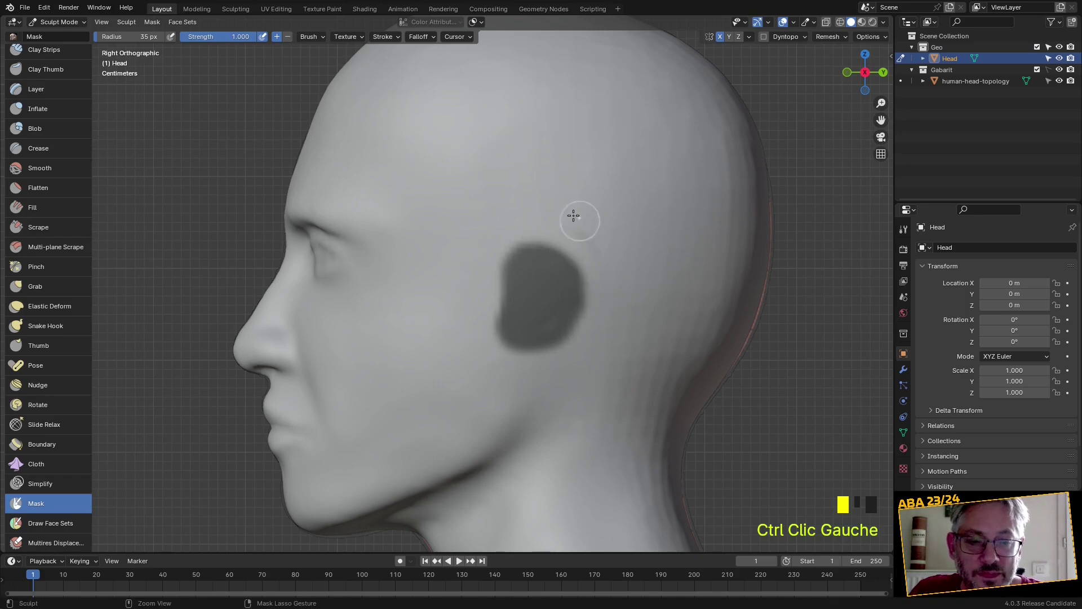
pyautogui.keyDown('ctrl'); pyautogui.click(600, 253); pyautogui.keyUp('ctrl')
pyautogui.click(526, 256)
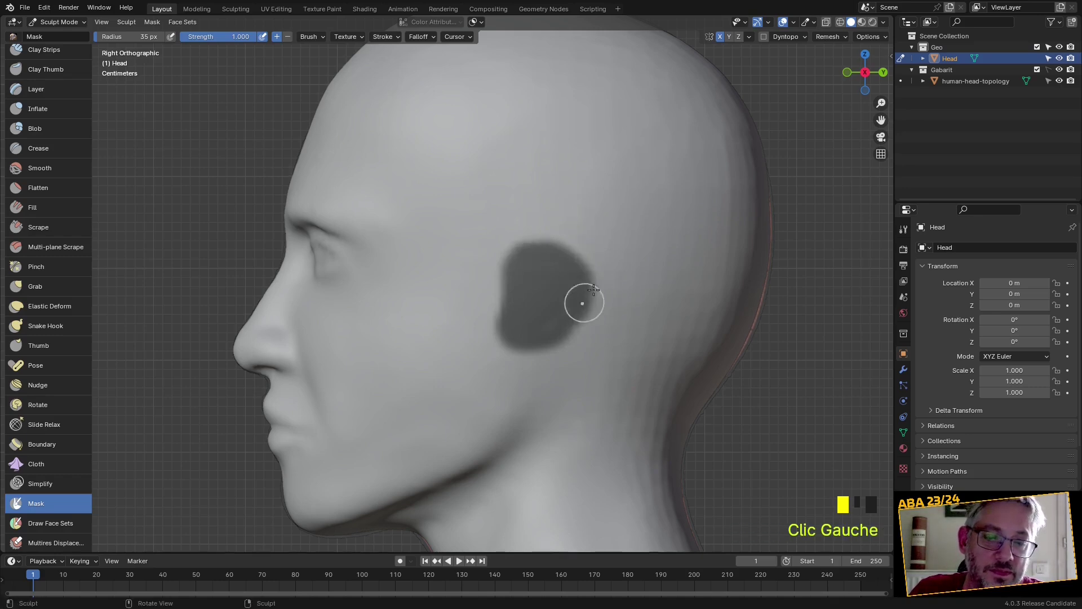
pyautogui.keyDown('ctrl'); pyautogui.moveTo(579, 236); pyautogui.dragTo(587, 261); pyautogui.keyUp('ctrl')
pyautogui.keyDown('ctrl'); pyautogui.moveTo(589, 325); pyautogui.dragTo(581, 314); pyautogui.keyUp('ctrl')
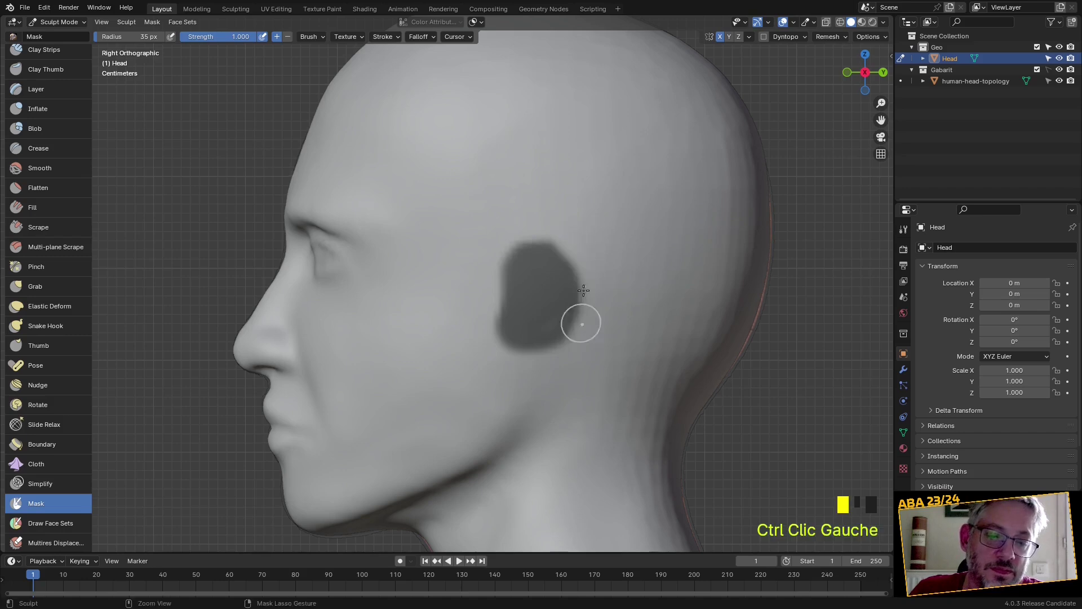
pyautogui.moveTo(526, 260); pyautogui.dragTo(542, 261)
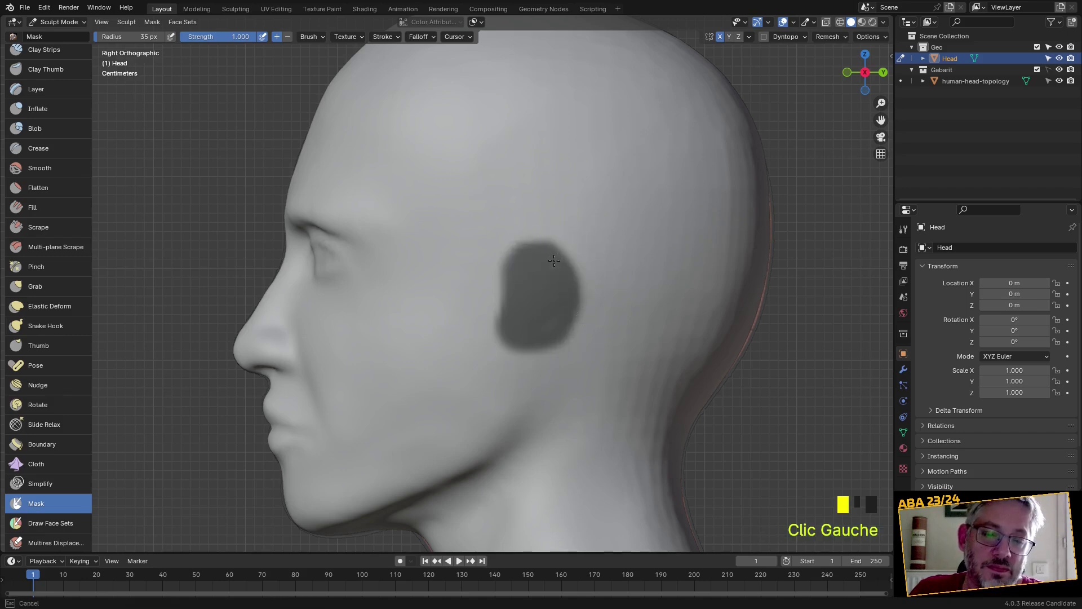
pyautogui.keyDown('ctrl'); pyautogui.moveTo(495, 297); pyautogui.dragTo(513, 330); pyautogui.keyUp('ctrl')
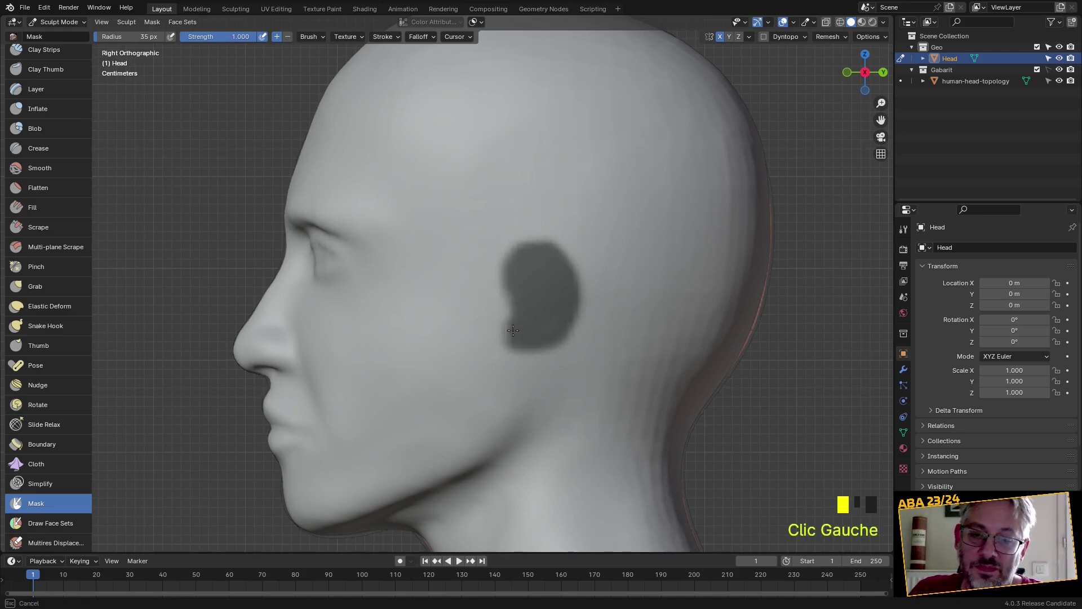
# Invert the mask on the head and enable Dyntopo
pyautogui.moveTo(537, 307)
pyautogui.mouseDown(button='middle')
pyautogui.moveTo(592, 299)
pyautogui.moveTo(574, 291)
pyautogui.moveTo(536, 348)
pyautogui.mouseUp(button='middle')
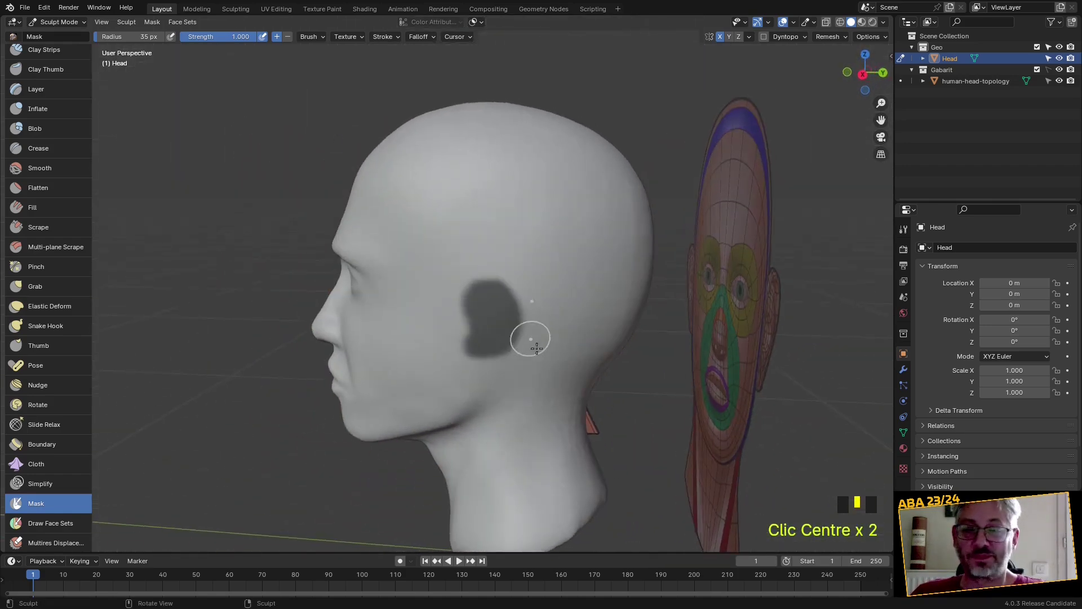
pyautogui.click(153, 22)
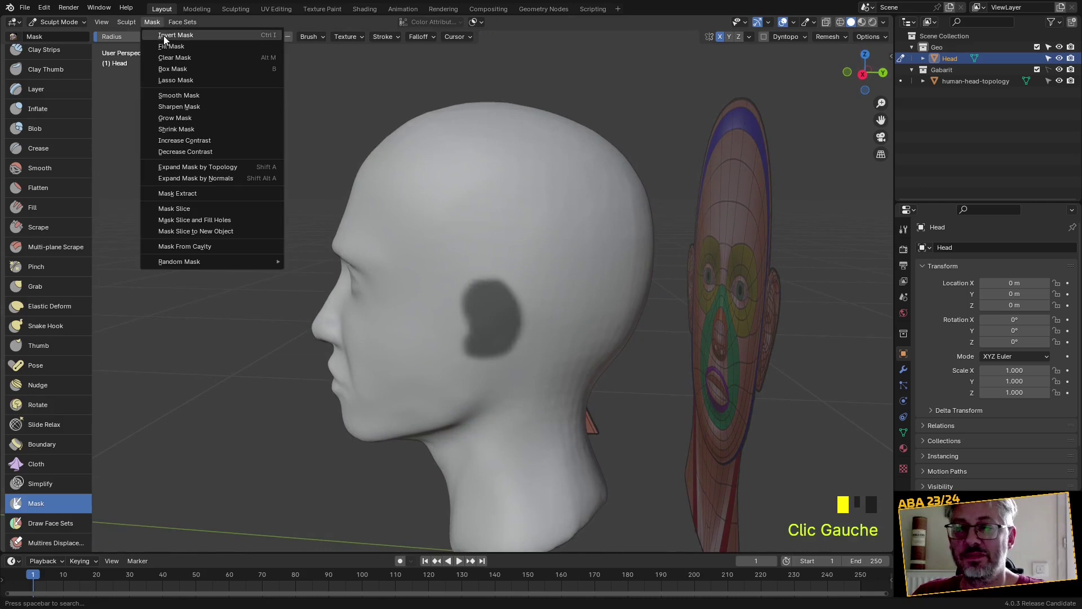
pyautogui.click(166, 38)
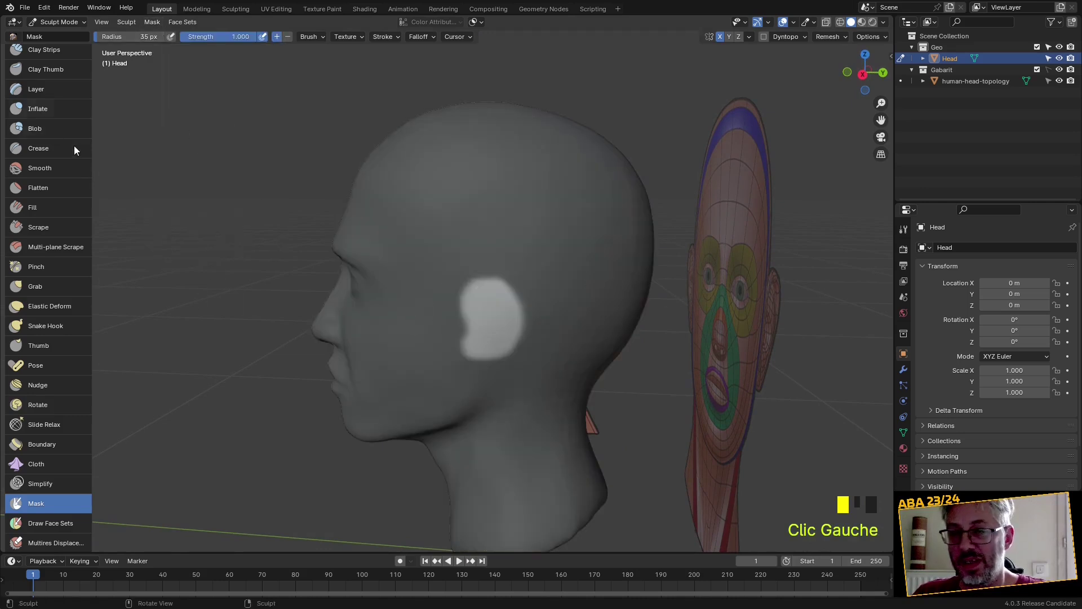
pyautogui.click(764, 37)
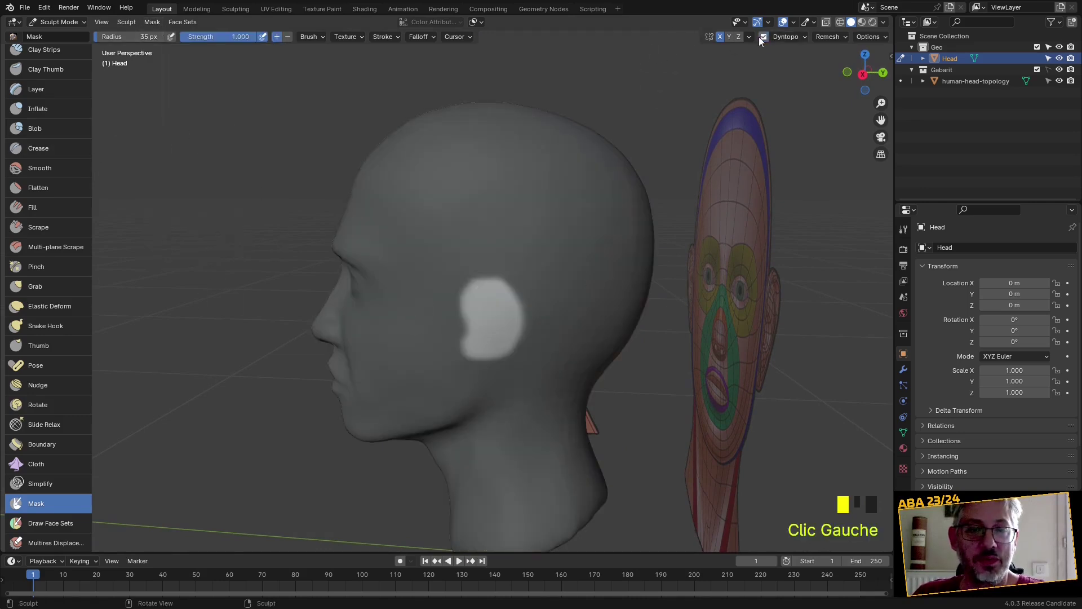
pyautogui.scroll(6, 41, 65)
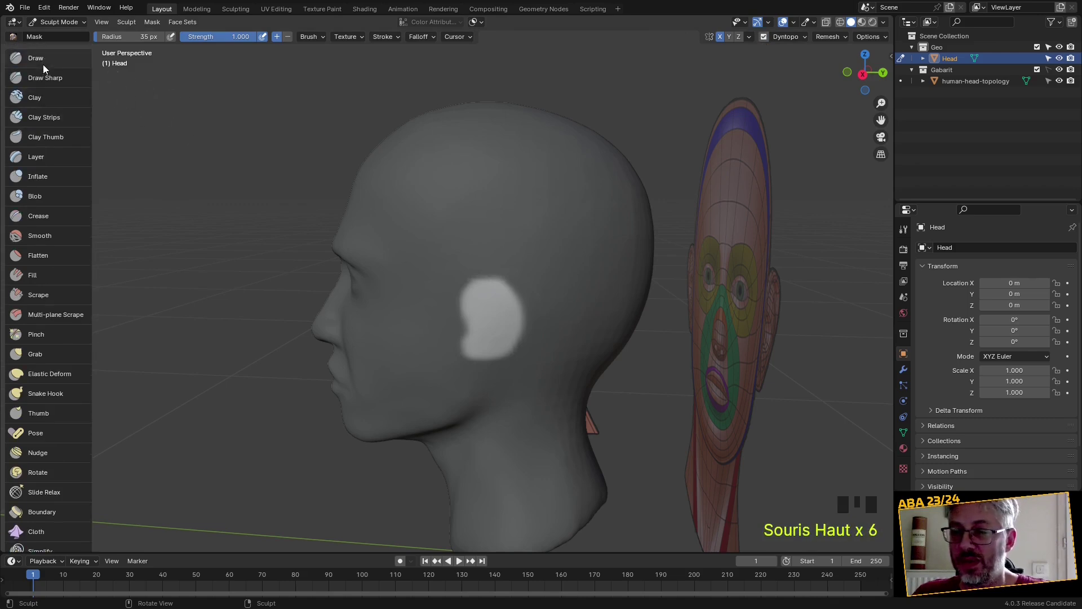
# Switch to the Draw brush at strength 0.587 and test a stroke on the unmasked ear patch
pyautogui.click(36, 58)
pyautogui.scroll(3, 480, 304)
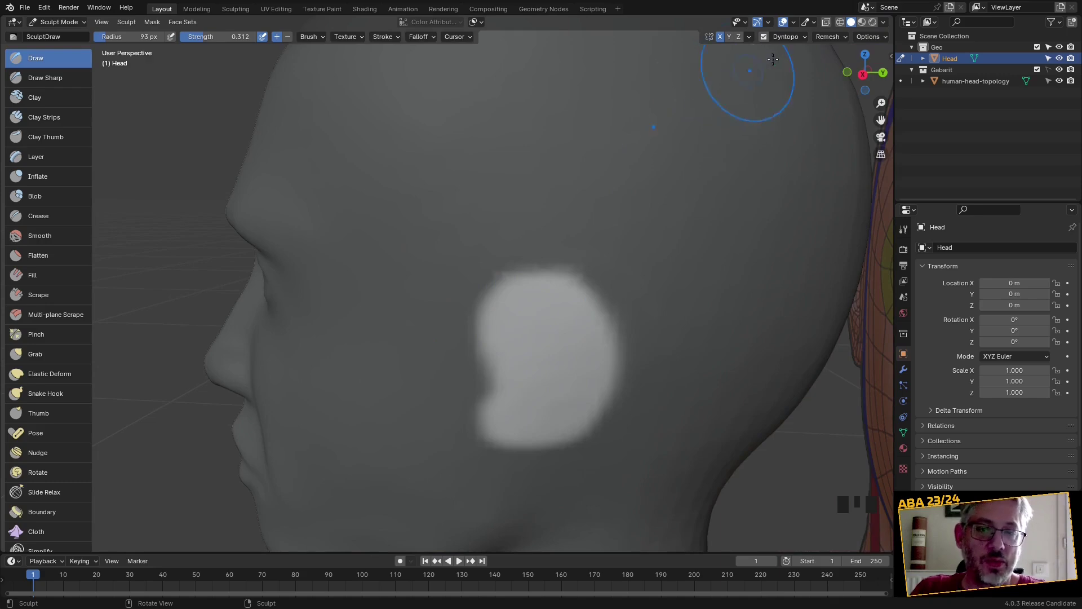
pyautogui.scroll(12, 544, 309)
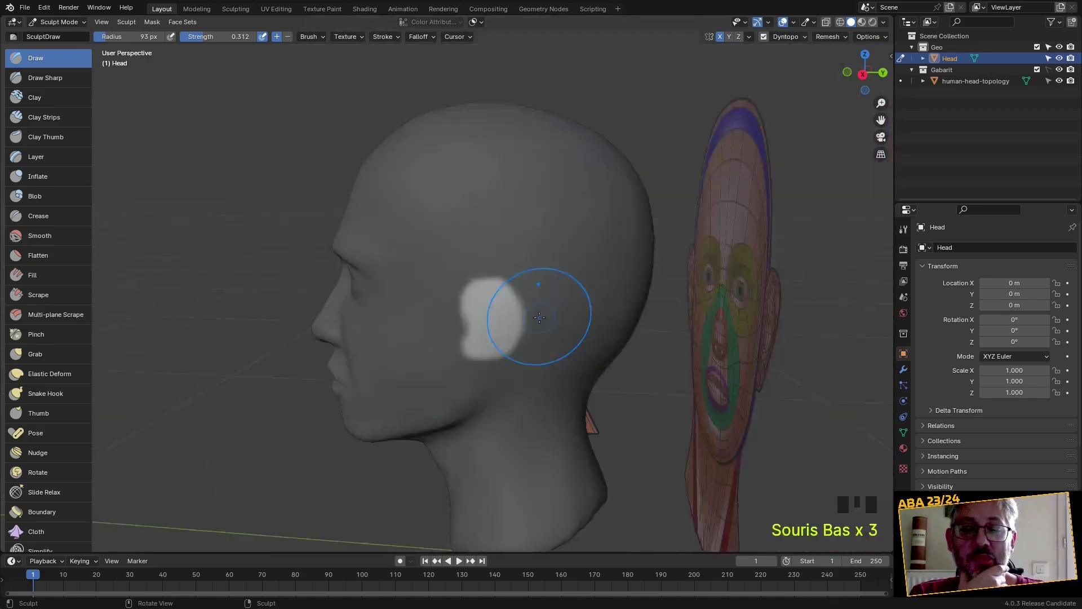
pyautogui.scroll(-4, 540, 319)
pyautogui.scroll(3, 539, 320)
pyautogui.scroll(-1, 540, 319)
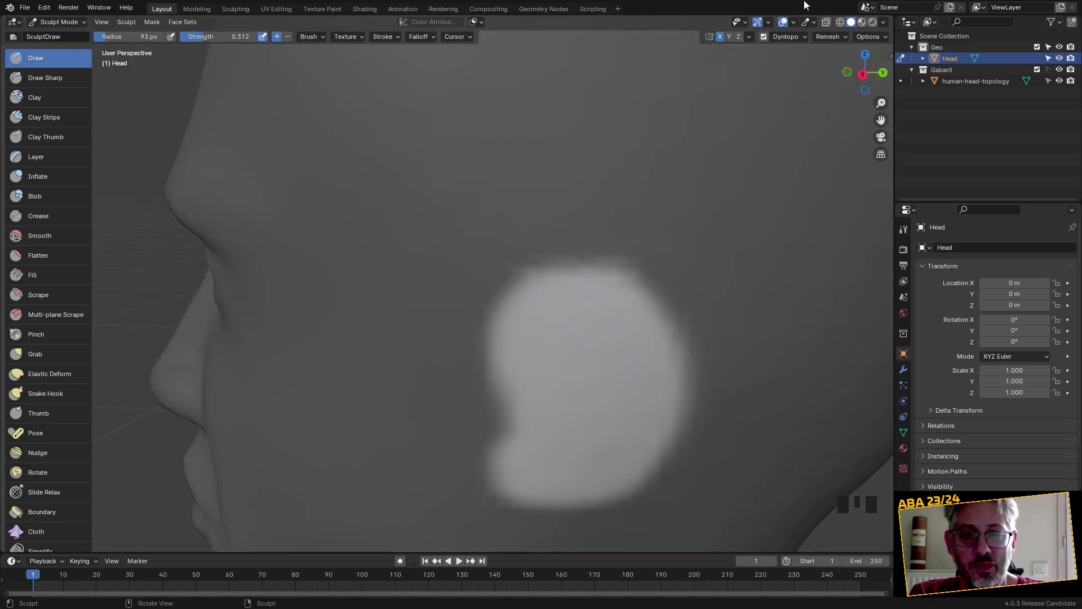
pyautogui.scroll(-4, 604, 367)
pyautogui.moveTo(603, 367); pyautogui.dragTo(580, 340, button='middle')
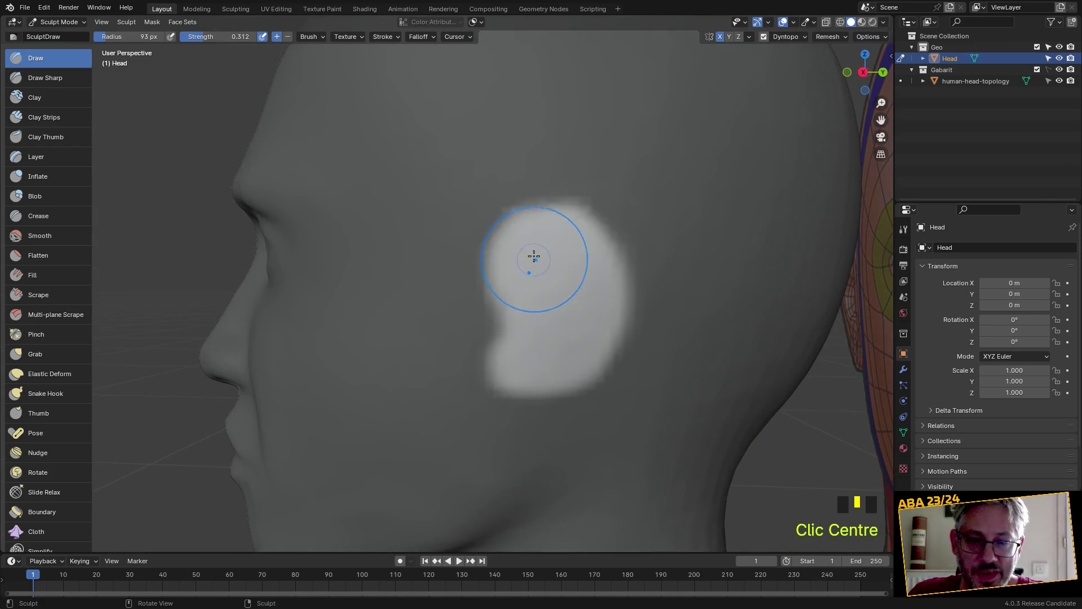
pyautogui.scroll(-2, 534, 259)
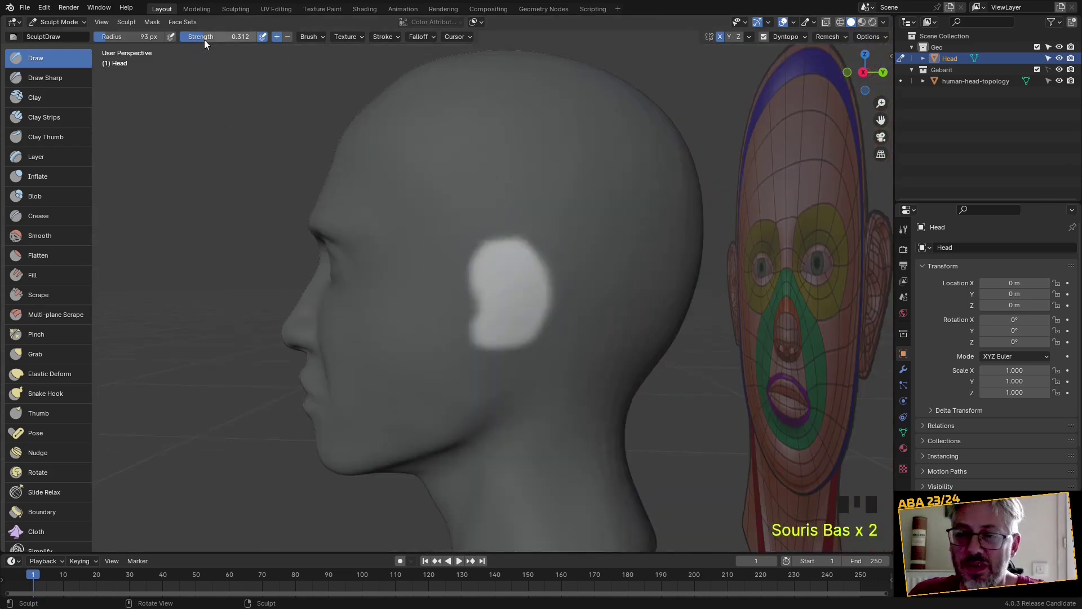
pyautogui.moveTo(505, 267)
pyautogui.mouseDown()
pyautogui.moveTo(496, 306)
pyautogui.moveTo(530, 306)
pyautogui.moveTo(477, 293)
pyautogui.mouseUp()
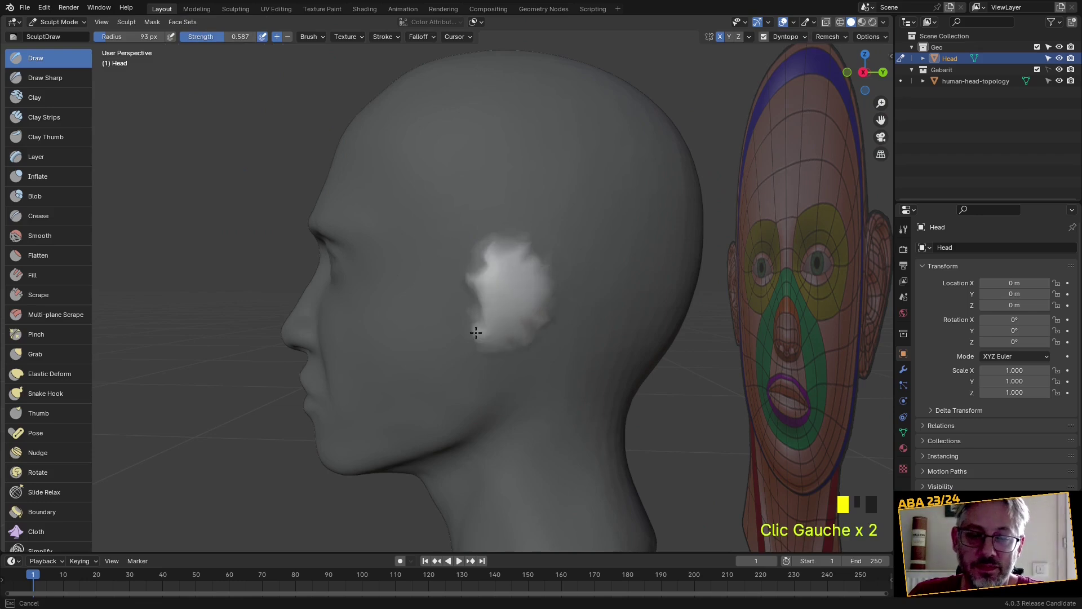
pyautogui.hotkey('ctrl', 'z')
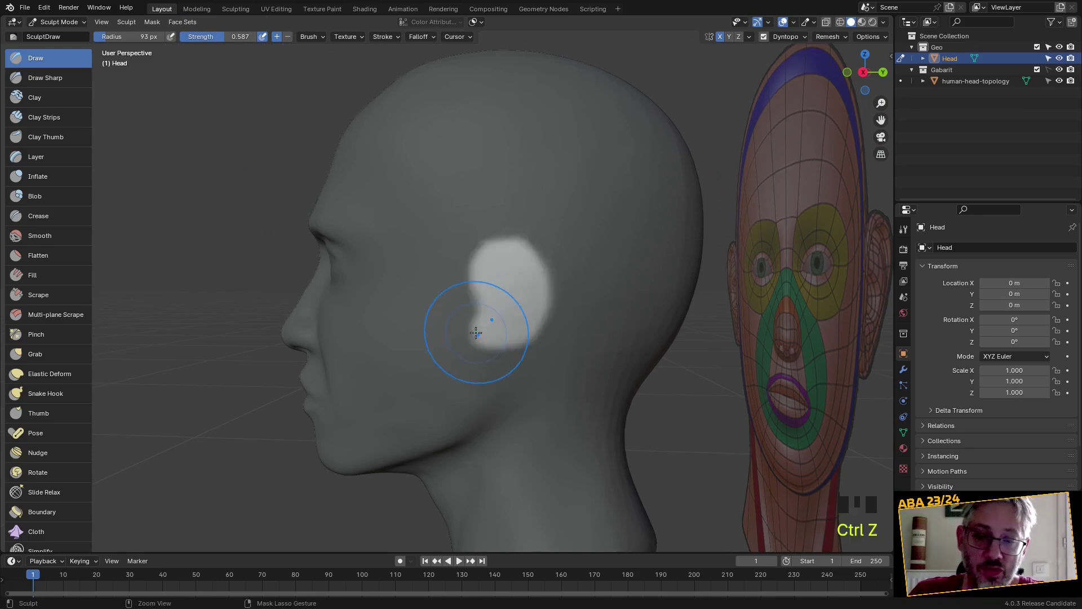
# Set Dyntopo detailing to Constant Detail and sample the detail size from the ear patch
pyautogui.scroll(2, 502, 307)
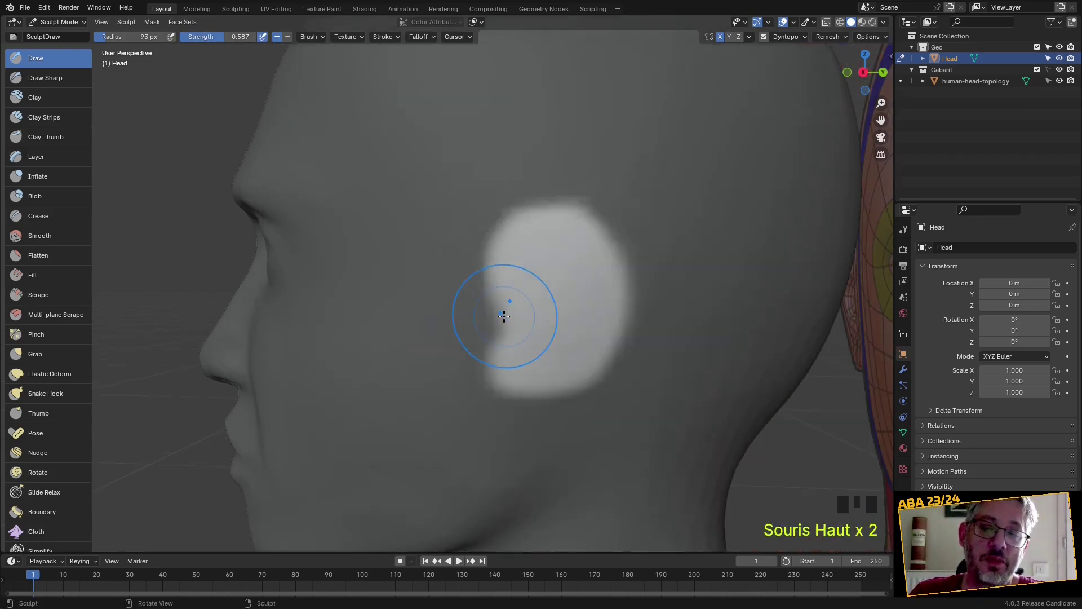
pyautogui.click(805, 37)
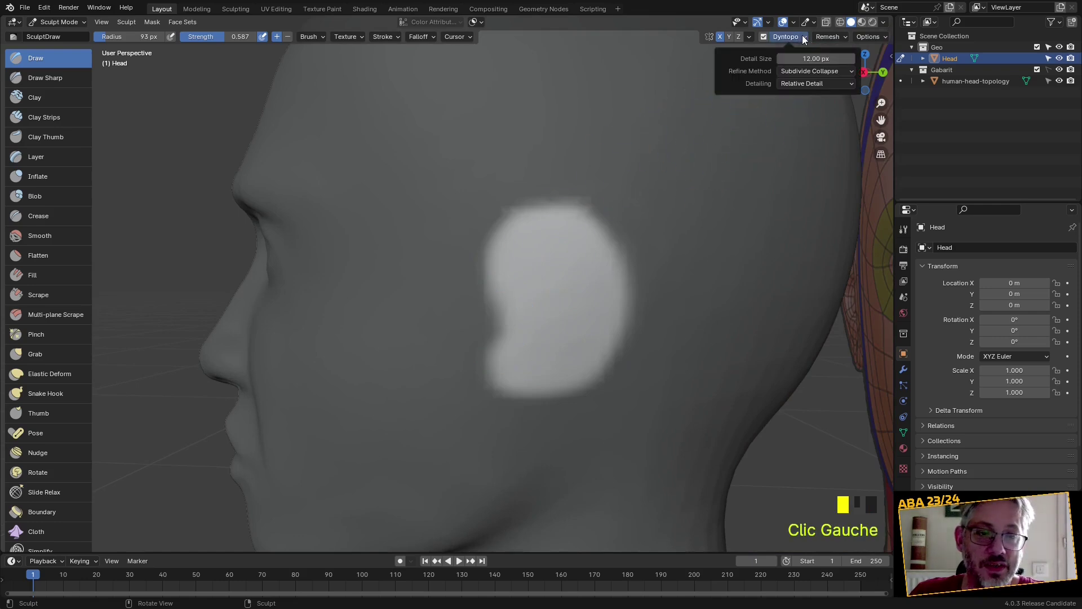
pyautogui.click(806, 84)
pyautogui.click(807, 107)
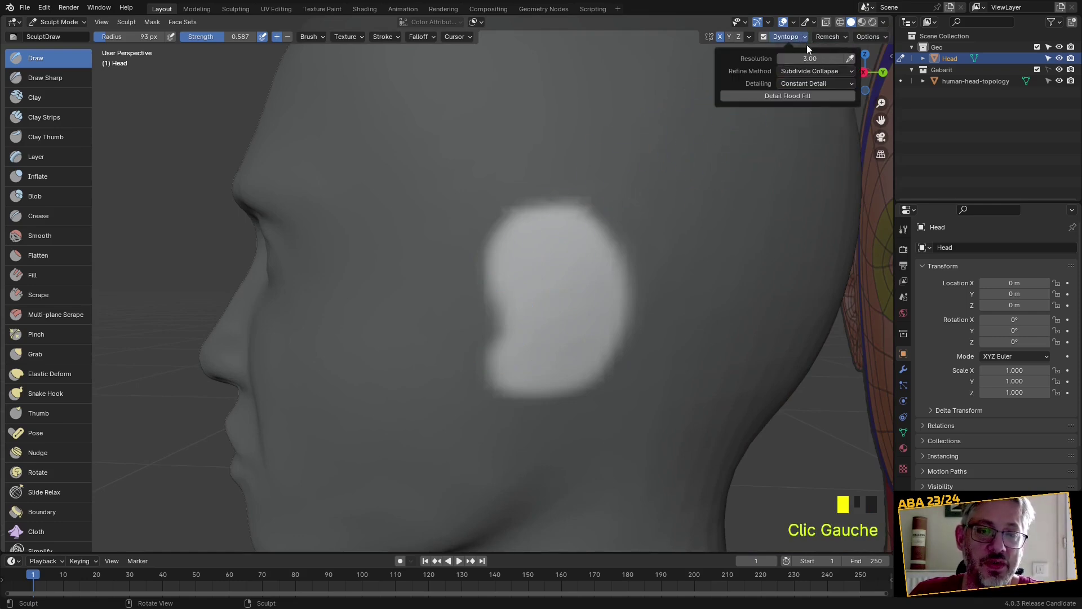
pyautogui.click(828, 37)
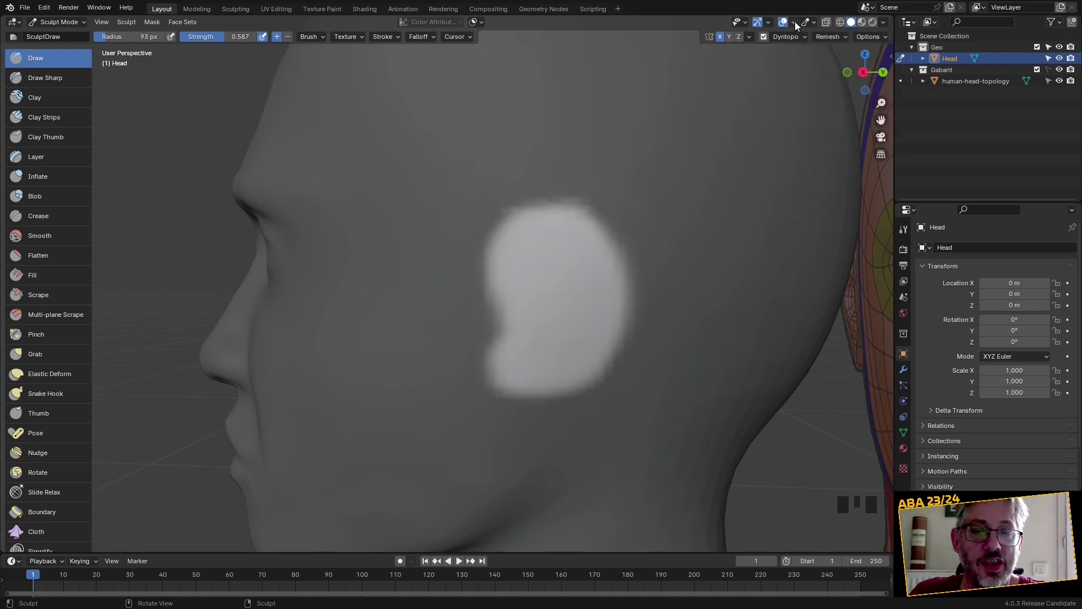
pyautogui.click(787, 37)
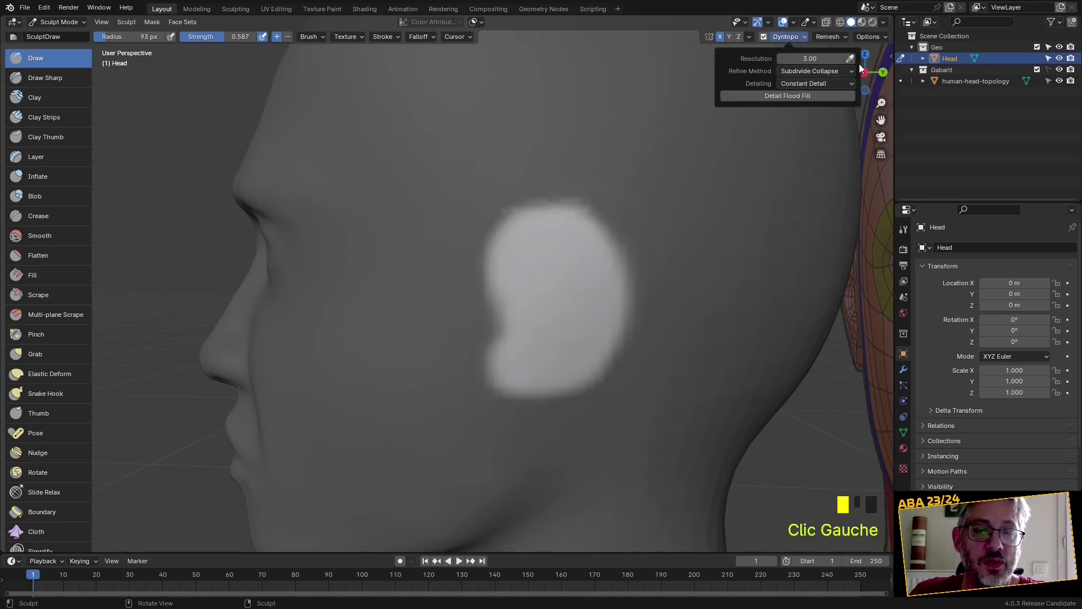
pyautogui.click(514, 297)
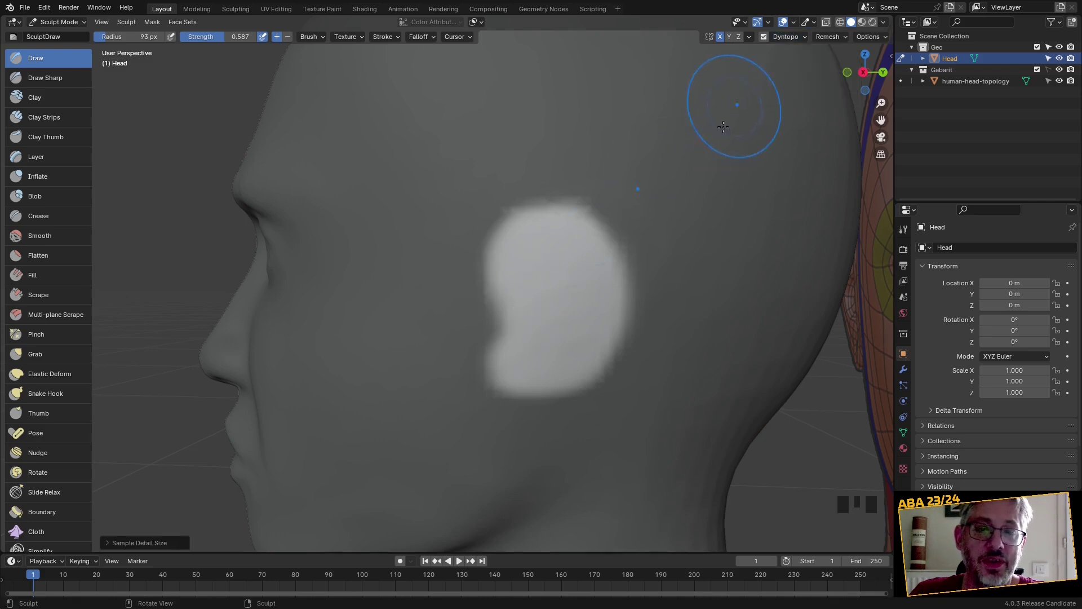
# Raise the unmasked ear patch out from the side of the head with the Draw brush
pyautogui.moveTo(513, 253)
pyautogui.mouseDown()
pyautogui.moveTo(512, 271)
pyautogui.moveTo(553, 225)
pyautogui.moveTo(611, 293)
pyautogui.moveTo(568, 367)
pyautogui.mouseUp()
pyautogui.hotkey('ctrl', 'z')
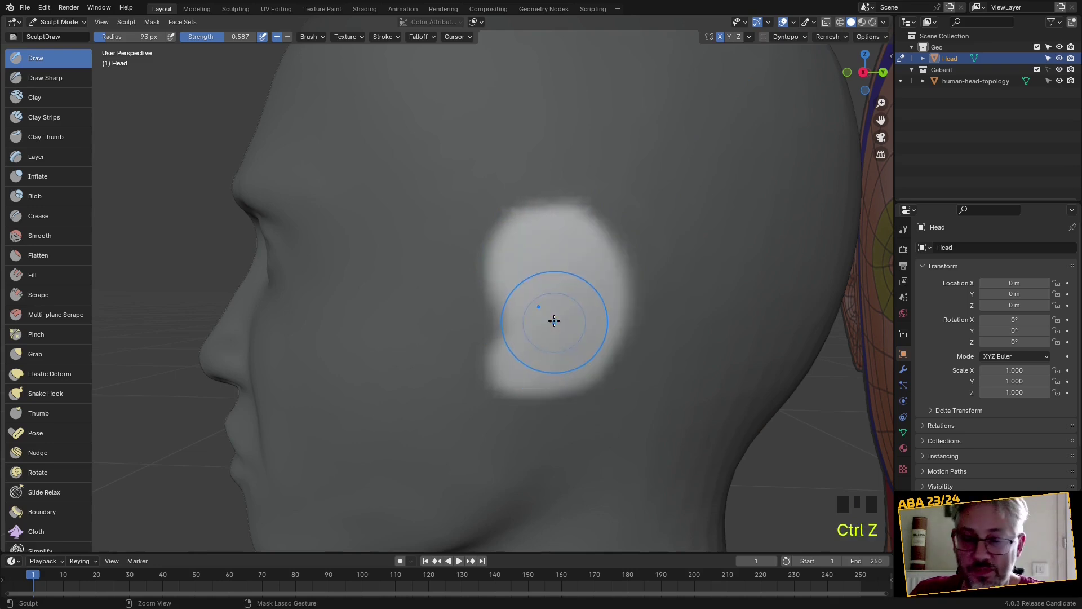
pyautogui.scroll(-2, 553, 317)
pyautogui.moveTo(553, 314); pyautogui.dragTo(542, 343, button='middle')
pyautogui.moveTo(483, 351)
pyautogui.mouseDown()
pyautogui.moveTo(479, 389)
pyautogui.moveTo(449, 367)
pyautogui.moveTo(446, 328)
pyautogui.moveTo(485, 411)
pyautogui.mouseUp()
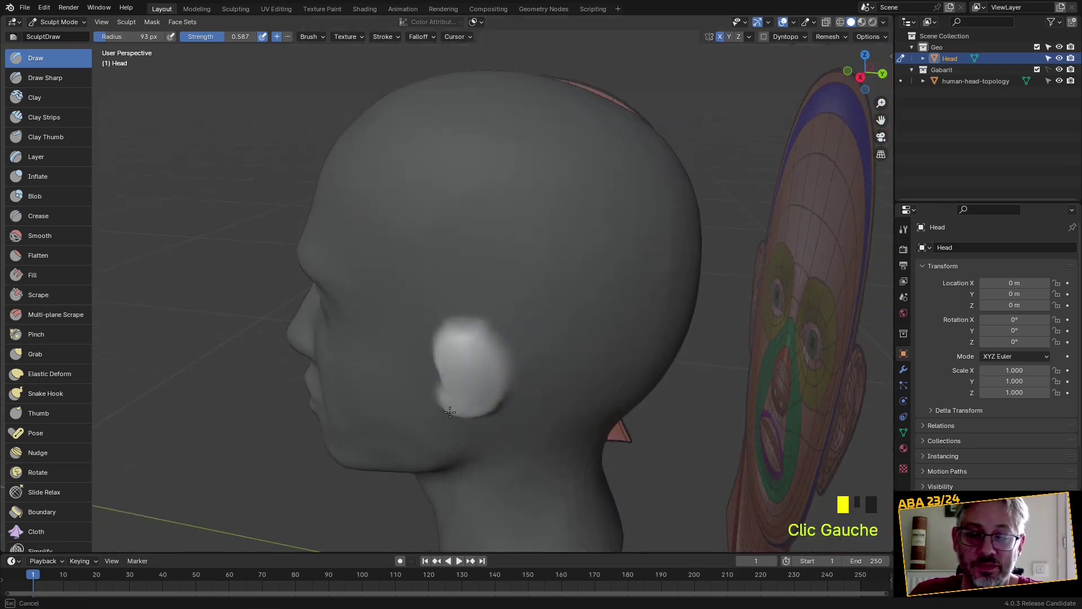
pyautogui.moveTo(458, 342)
pyautogui.mouseDown(button='middle')
pyautogui.moveTo(423, 331)
pyautogui.moveTo(455, 341)
pyautogui.mouseUp(button='middle')
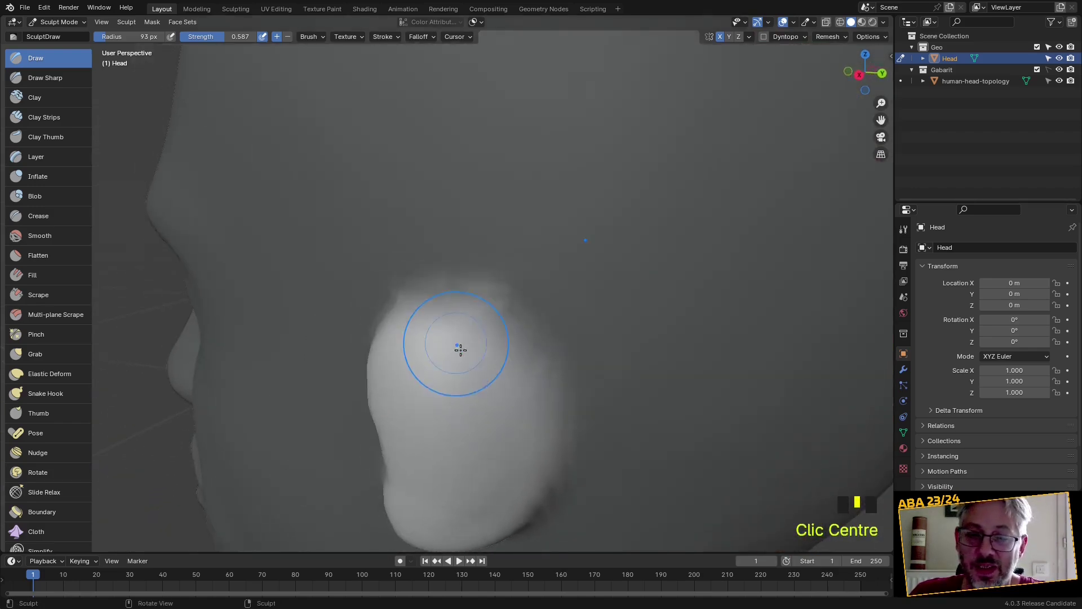
# Carve a hollow into the raised ear with inverted Draw strokes, leaving an outer rim
pyautogui.scroll(-2, 454, 340)
pyautogui.keyDown('ctrl'); pyautogui.moveTo(455, 370); pyautogui.dragTo(444, 360); pyautogui.keyUp('ctrl')
pyautogui.keyDown('ctrl'); pyautogui.click(440, 341); pyautogui.keyUp('ctrl')
pyautogui.keyDown('ctrl'); pyautogui.click(450, 374); pyautogui.keyUp('ctrl')
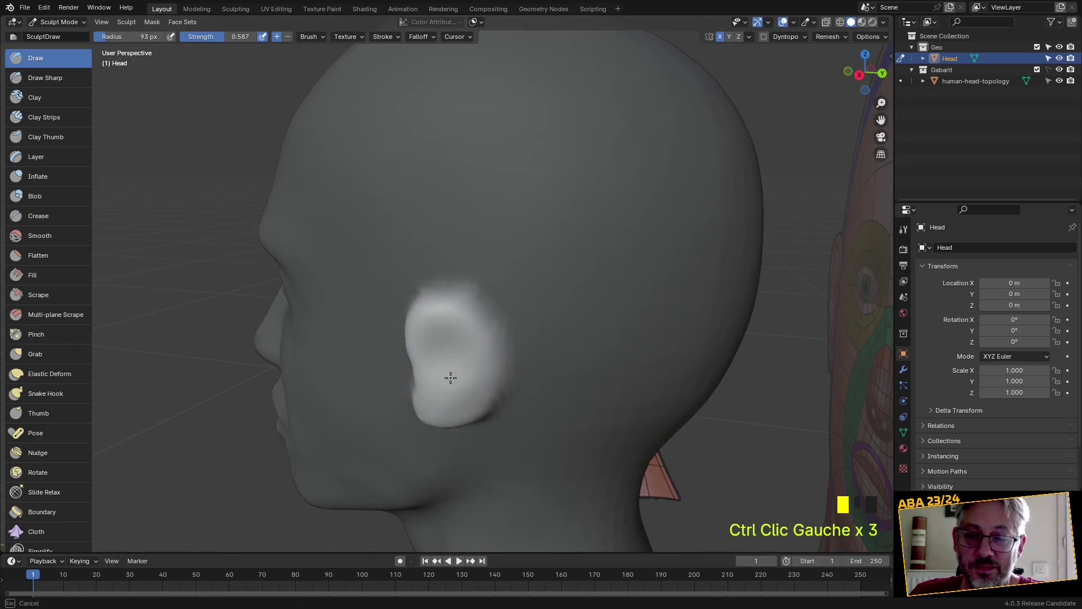
pyautogui.keyDown('ctrl'); pyautogui.click(454, 394); pyautogui.keyUp('ctrl')
pyautogui.keyDown('ctrl'); pyautogui.click(418, 366); pyautogui.keyUp('ctrl')
pyautogui.keyDown('ctrl'); pyautogui.click(424, 353); pyautogui.keyUp('ctrl')
pyautogui.keyDown('ctrl'); pyautogui.click(444, 333); pyautogui.keyUp('ctrl')
pyautogui.keyDown('ctrl'); pyautogui.click(415, 331); pyautogui.keyUp('ctrl')
# Clear the mask from the whole head
pyautogui.moveTo(441, 397); pyautogui.dragTo(435, 326, button='middle')
pyautogui.scroll(2, 435, 321)
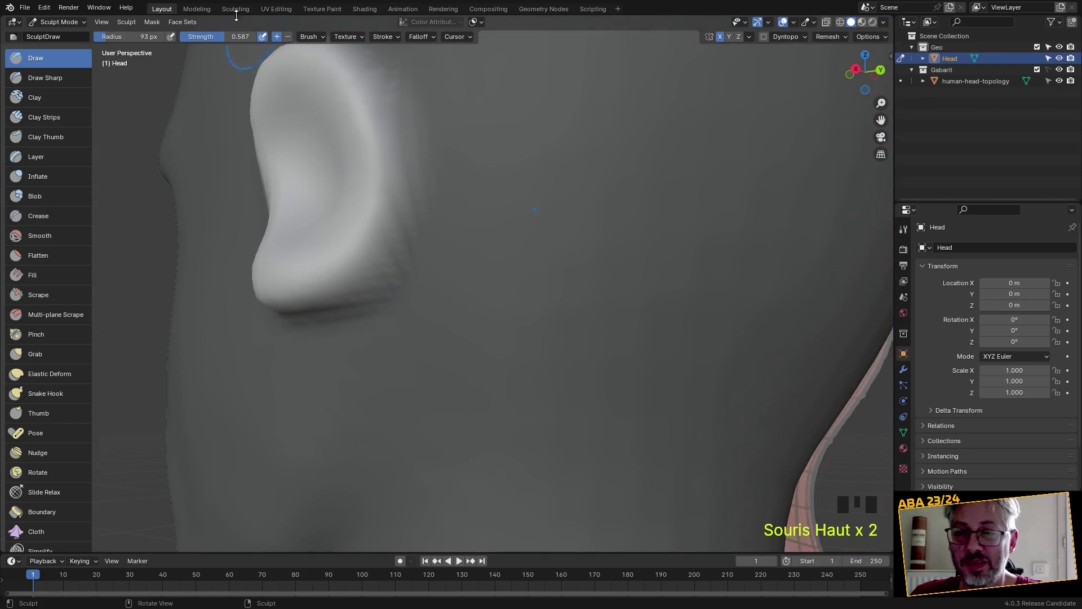
pyautogui.click(162, 24)
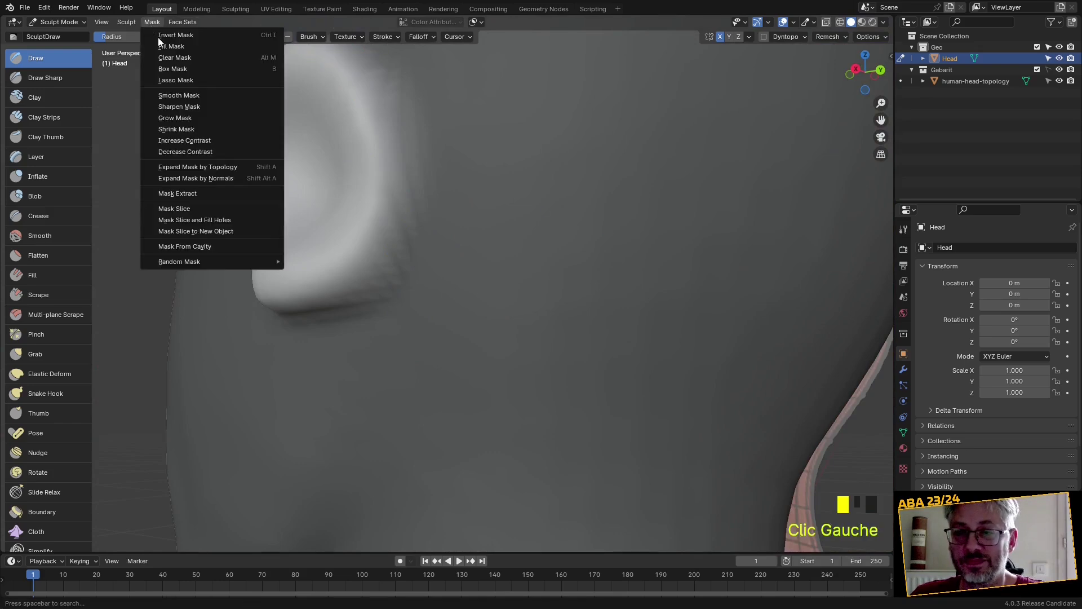
pyautogui.click(194, 57)
# Smooth the front edge and lower part of the ear down to the lobe
pyautogui.moveTo(355, 213); pyautogui.dragTo(380, 251, button='middle')
pyautogui.scroll(-3, 356, 244)
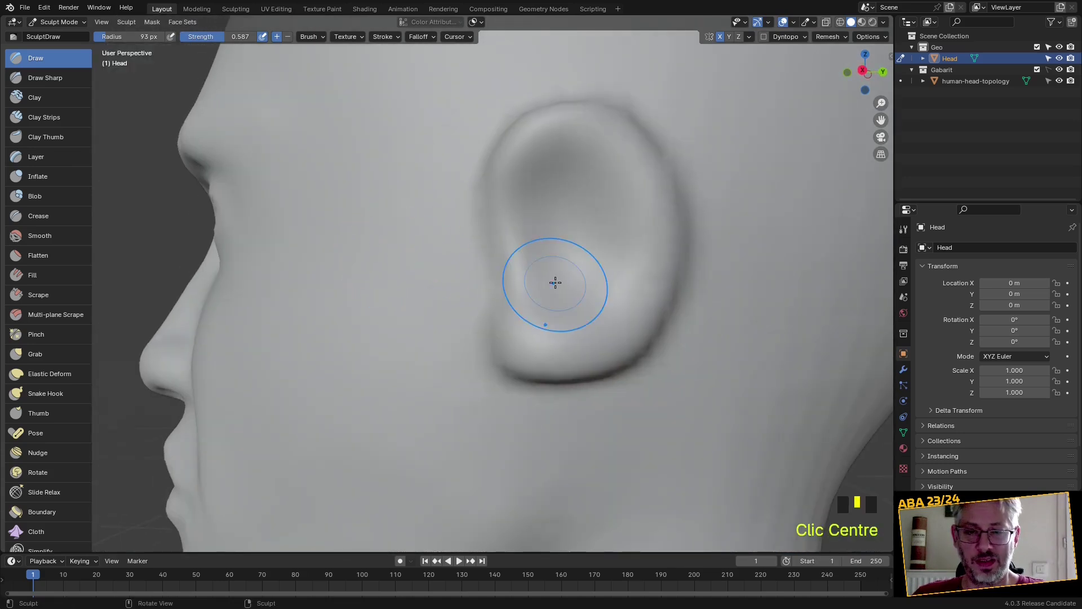
pyautogui.keyDown('shift'); pyautogui.click(519, 275); pyautogui.keyUp('shift')
pyautogui.keyDown('shift'); pyautogui.click(501, 249); pyautogui.keyUp('shift')
pyautogui.keyDown('shift'); pyautogui.click(530, 271); pyautogui.keyUp('shift')
pyautogui.keyDown('shift'); pyautogui.click(558, 290); pyautogui.keyUp('shift')
pyautogui.keyDown('shift'); pyautogui.click(526, 256); pyautogui.keyUp('shift')
pyautogui.keyDown('shift'); pyautogui.click(530, 296); pyautogui.keyUp('shift')
pyautogui.keyDown('shift'); pyautogui.click(536, 336); pyautogui.keyUp('shift')
pyautogui.keyDown('shift'); pyautogui.click(561, 338); pyautogui.keyUp('shift')
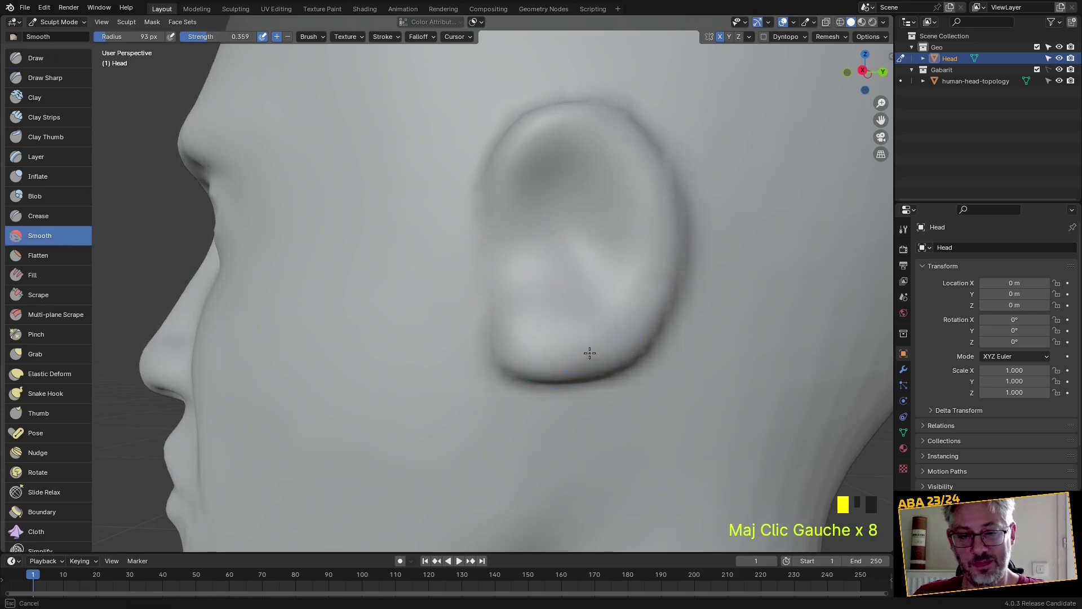
pyautogui.keyDown('shift'); pyautogui.click(586, 355); pyautogui.keyUp('shift')
# Build up the underside of the earlobe and the back of the ear with Draw strokes
pyautogui.moveTo(634, 316); pyautogui.dragTo(417, 304, button='middle')
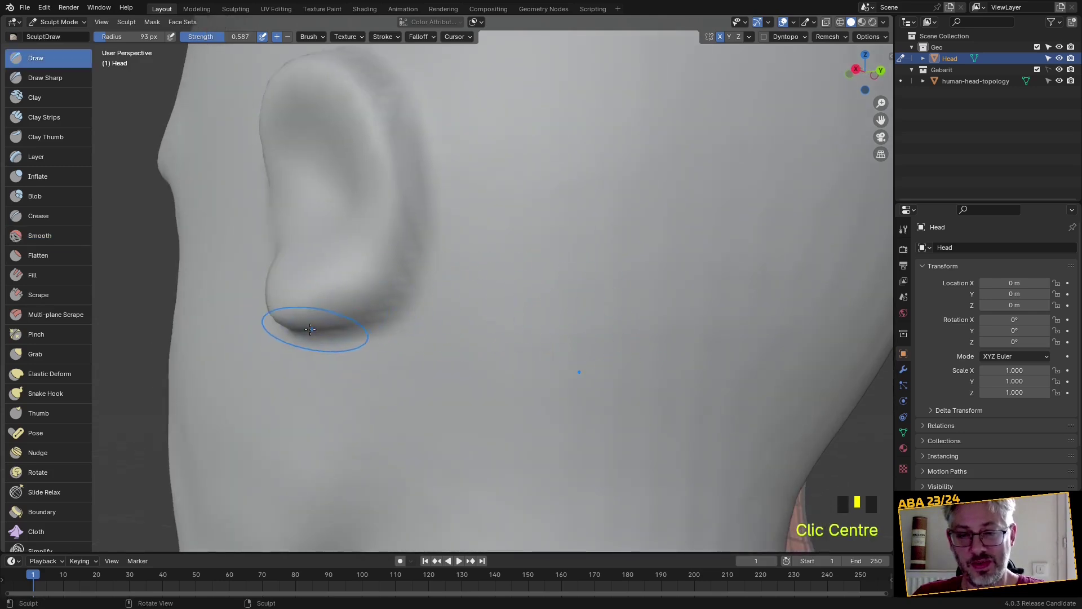
pyautogui.moveTo(292, 323); pyautogui.dragTo(358, 297)
pyautogui.moveTo(378, 273); pyautogui.dragTo(389, 387, button='middle')
pyautogui.moveTo(401, 448)
pyautogui.mouseDown()
pyautogui.moveTo(483, 435)
pyautogui.moveTo(496, 451)
pyautogui.mouseUp()
pyautogui.moveTo(496, 451); pyautogui.dragTo(541, 502)
pyautogui.scroll(-2, 471, 435)
pyautogui.moveTo(471, 435); pyautogui.dragTo(448, 416, button='middle')
pyautogui.scroll(1, 344, 350)
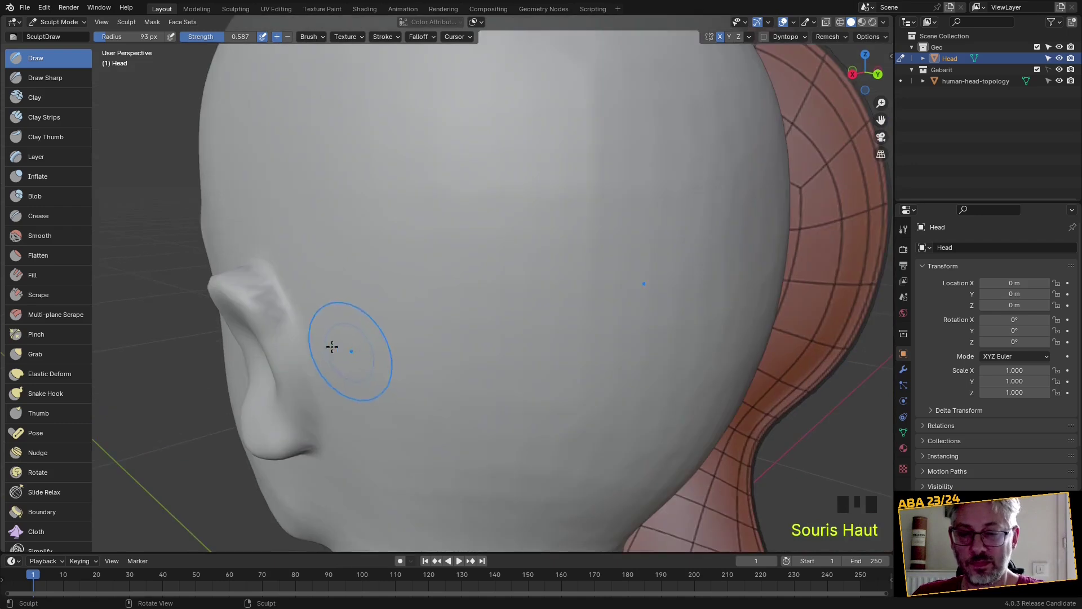
pyautogui.moveTo(268, 321); pyautogui.dragTo(287, 449)
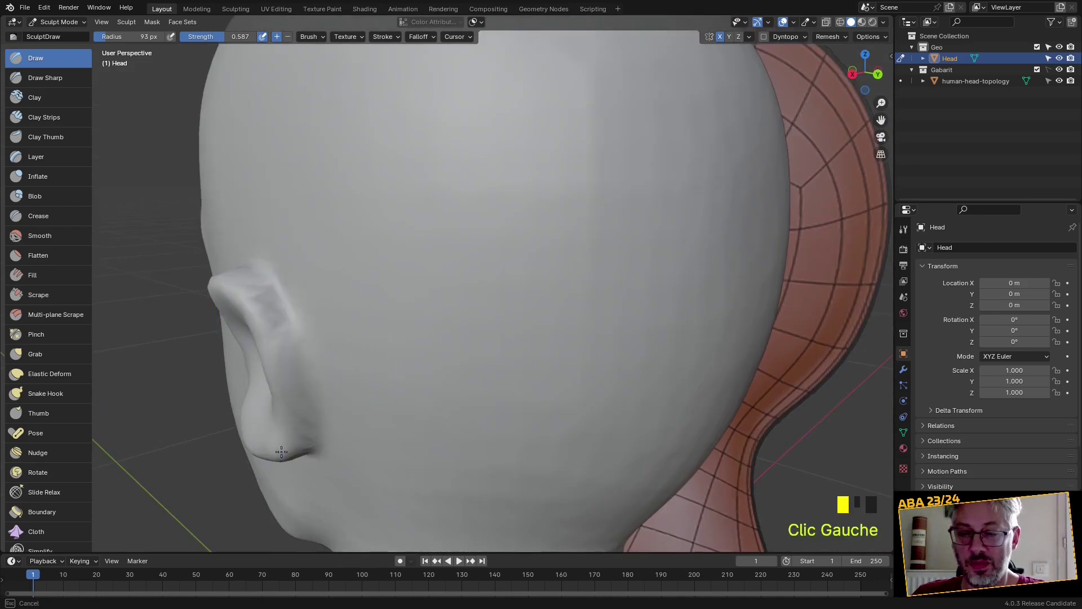
pyautogui.scroll(2, 289, 357)
pyautogui.keyDown('shift'); pyautogui.moveTo(280, 336); pyautogui.dragTo(333, 358, button='middle'); pyautogui.keyUp('shift')
pyautogui.moveTo(119, 367)
pyautogui.mouseDown()
pyautogui.moveTo(116, 339)
pyautogui.moveTo(184, 434)
pyautogui.mouseUp()
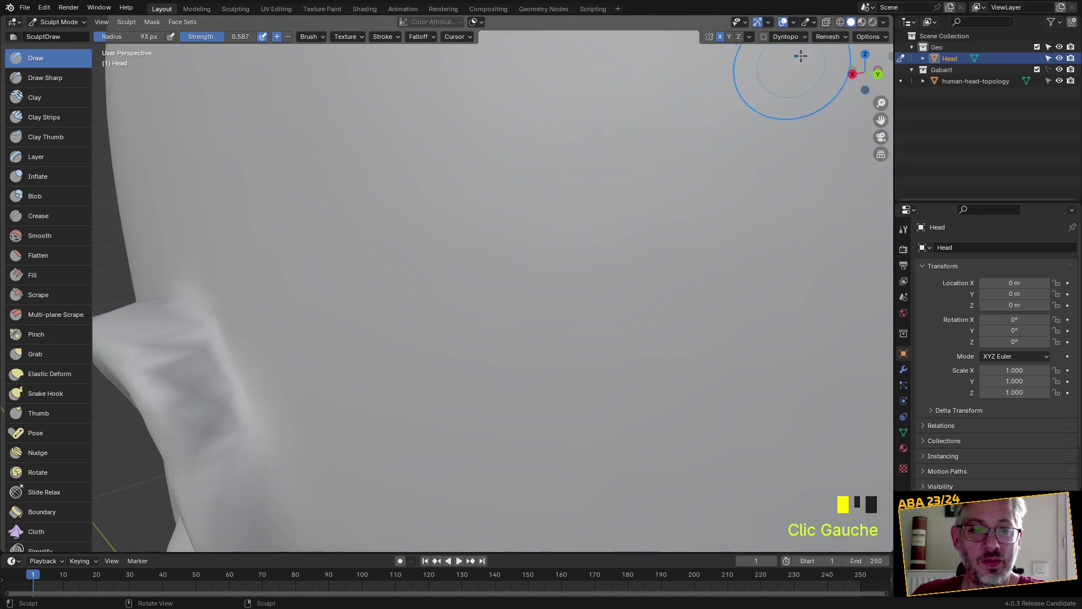
# Undo the recent Draw strokes on the back of the ear and lobe
pyautogui.click(764, 37)
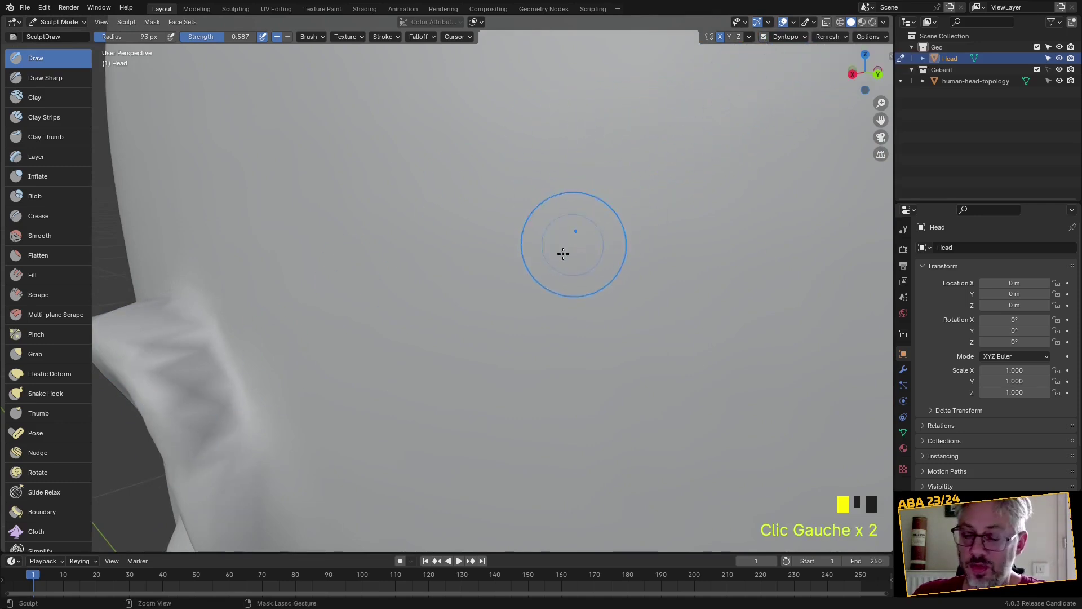
pyautogui.hotkey('ctrl', 'z')
pyautogui.hotkey('ctrl', 'z')
pyautogui.hotkey('ctrl', 'z')
pyautogui.hotkey('ctrl', 'z')
pyautogui.hotkey('ctrl', 'z')
pyautogui.hotkey('ctrl', 'z')
pyautogui.hotkey('ctrl', 'z')
pyautogui.hotkey('ctrl', 'z')
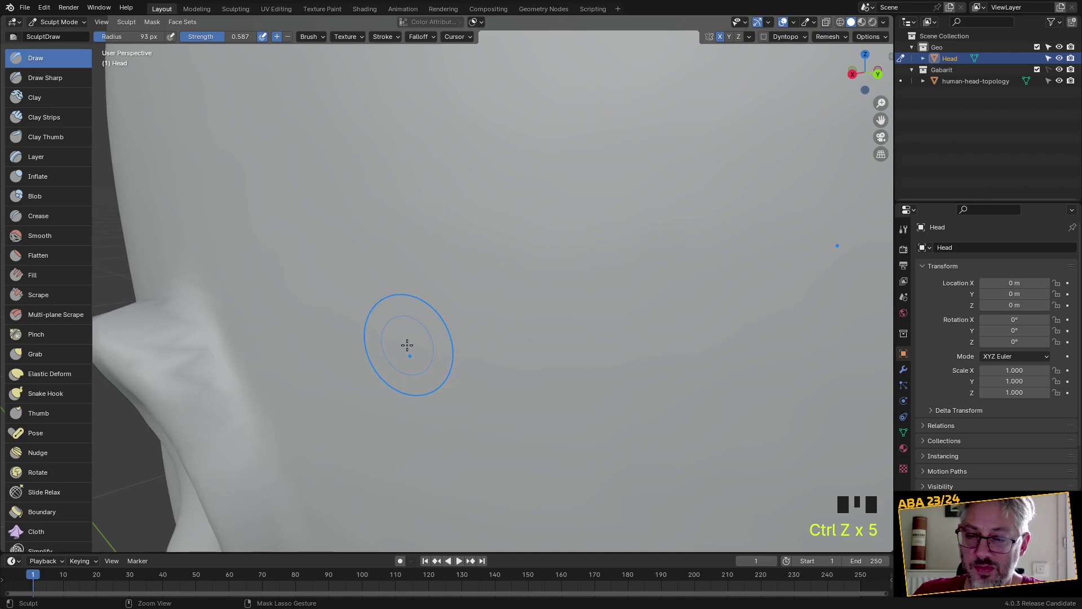
pyautogui.hotkey('ctrl', 'z')
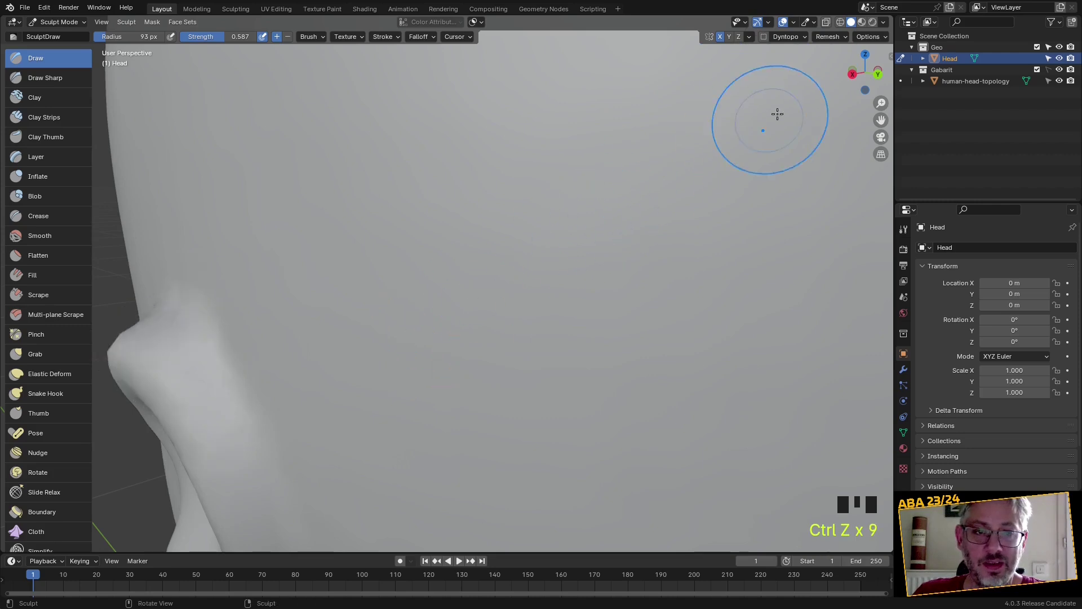
# Enable Dyntopo and build up the ear's upper and rear rim with the Draw brush
pyautogui.click(765, 37)
pyautogui.moveTo(602, 198); pyautogui.dragTo(432, 391, button='middle')
pyautogui.scroll(-3, 411, 361)
pyautogui.scroll(3, 431, 391)
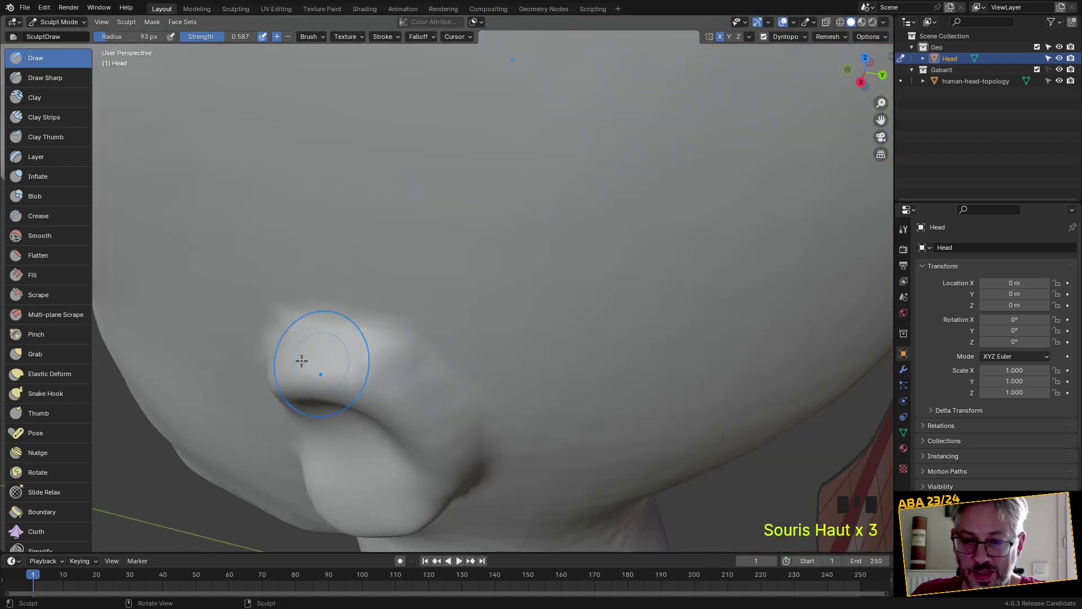
pyautogui.moveTo(278, 368)
pyautogui.mouseDown()
pyautogui.moveTo(329, 362)
pyautogui.moveTo(395, 379)
pyautogui.moveTo(444, 444)
pyautogui.mouseUp()
pyautogui.moveTo(444, 444); pyautogui.dragTo(361, 361, button='middle')
# Carve into the ear with inverted Draw strokes and smooth its lower hollow above the lobe
pyautogui.moveTo(172, 274); pyautogui.dragTo(266, 303, button='middle')
pyautogui.keyDown('ctrl'); pyautogui.click(180, 261); pyautogui.keyUp('ctrl')
pyautogui.keyDown('ctrl'); pyautogui.click(191, 265); pyautogui.keyUp('ctrl')
pyautogui.keyDown('ctrl'); pyautogui.click(204, 267); pyautogui.keyUp('ctrl')
pyautogui.keyDown('shift'); pyautogui.moveTo(265, 302); pyautogui.dragTo(304, 296); pyautogui.keyUp('shift')
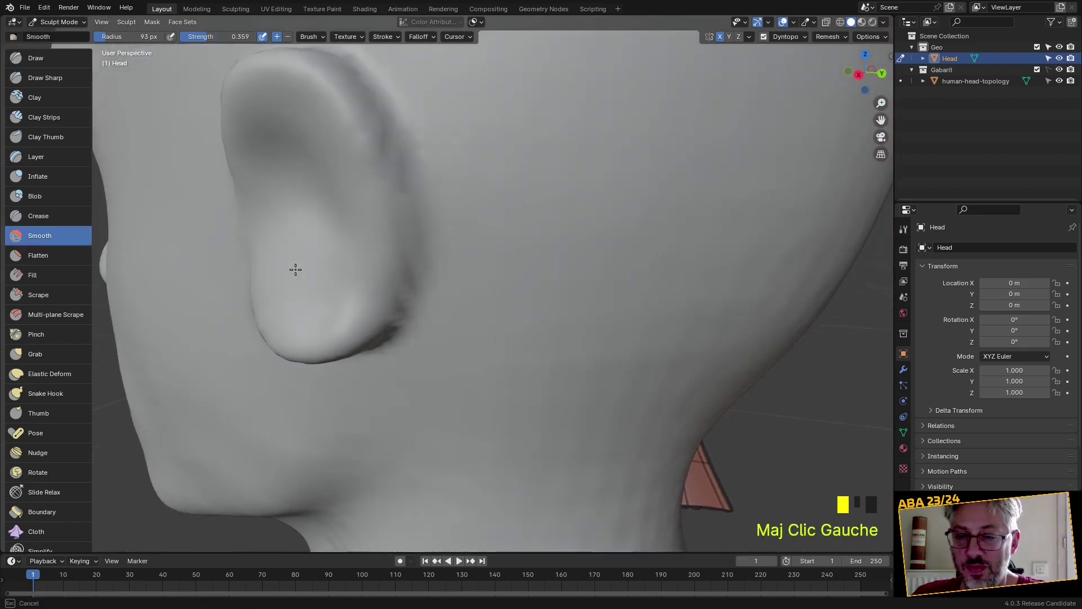
pyautogui.moveTo(320, 242)
pyautogui.mouseDown(button='middle')
pyautogui.moveTo(336, 271)
pyautogui.moveTo(490, 311)
pyautogui.mouseUp(button='middle')
pyautogui.keyDown('shift'); pyautogui.click(449, 350); pyautogui.keyUp('shift')
pyautogui.keyDown('shift'); pyautogui.click(447, 340); pyautogui.keyUp('shift')
pyautogui.keyDown('shift'); pyautogui.click(480, 332); pyautogui.keyUp('shift')
pyautogui.keyDown('shift'); pyautogui.click(455, 309); pyautogui.keyUp('shift')
# Carve the ear canal opening and deepen the upper hollow inside the rim with the Draw brush
pyautogui.click(441, 296)
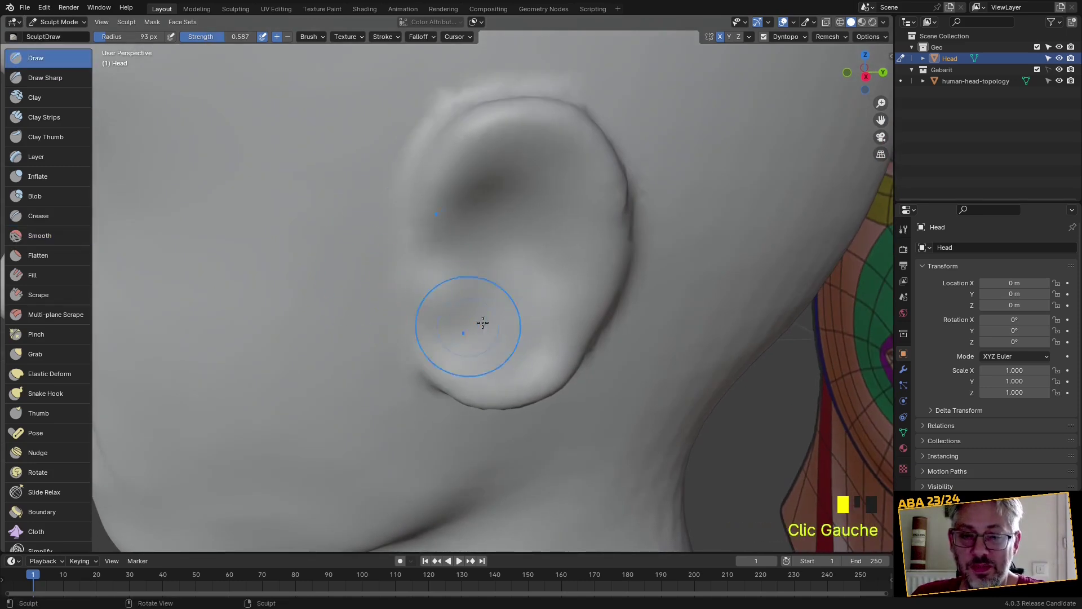
pyautogui.moveTo(482, 322); pyautogui.dragTo(423, 295, button='middle')
pyautogui.keyDown('ctrl'); pyautogui.click(413, 278); pyautogui.keyUp('ctrl')
pyautogui.keyDown('ctrl'); pyautogui.click(416, 268); pyautogui.keyUp('ctrl')
pyautogui.keyDown('ctrl'); pyautogui.click(416, 272); pyautogui.keyUp('ctrl')
pyautogui.keyDown('ctrl'); pyautogui.click(416, 276); pyautogui.keyUp('ctrl')
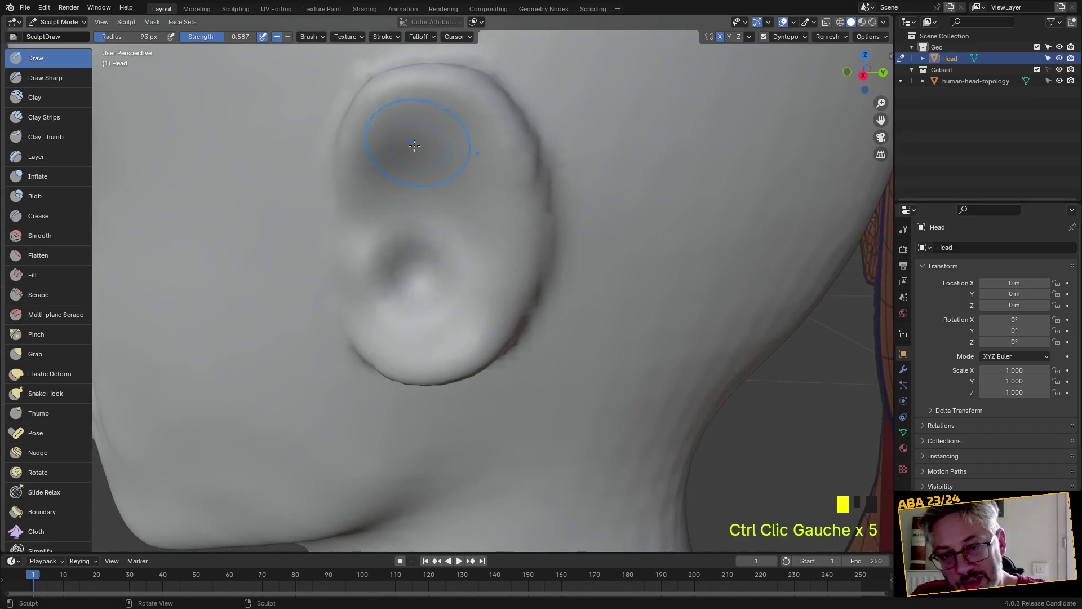
pyautogui.moveTo(399, 151)
pyautogui.keyDown('ctrl'); pyautogui.mouseDown()
pyautogui.moveTo(470, 147)
pyautogui.moveTo(493, 228)
pyautogui.moveTo(466, 316)
pyautogui.moveTo(411, 333)
pyautogui.mouseUp(); pyautogui.keyUp('ctrl')
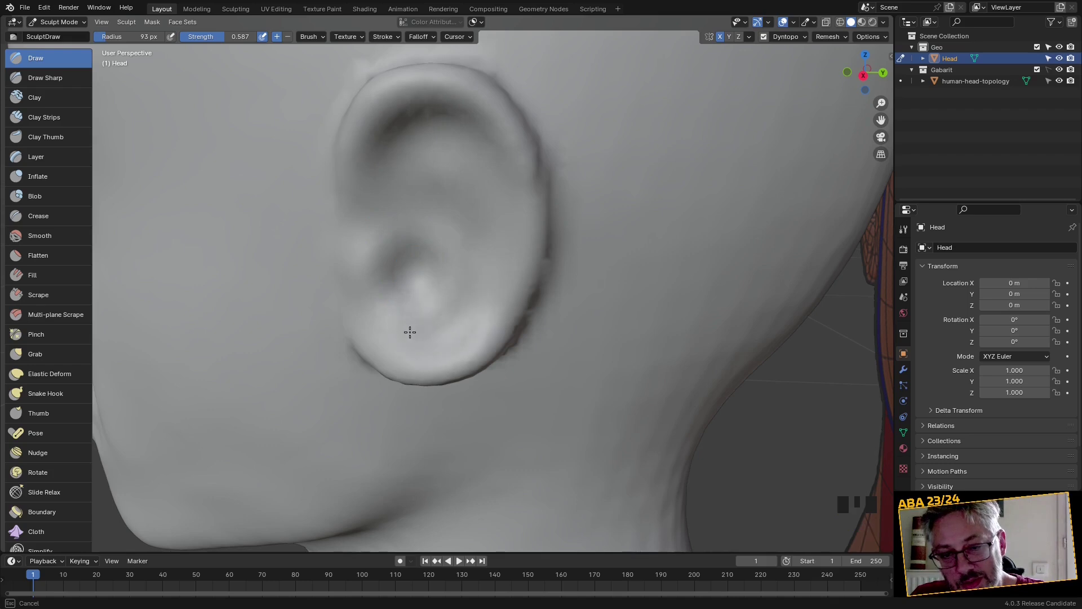
# Add volume to the earlobe with short Draw strokes, undoing the last touch inside the ear
pyautogui.click(420, 352)
pyautogui.click(418, 361)
pyautogui.moveTo(418, 362)
pyautogui.mouseDown(button='middle')
pyautogui.moveTo(437, 310)
pyautogui.moveTo(403, 243)
pyautogui.moveTo(382, 246)
pyautogui.moveTo(451, 278)
pyautogui.mouseUp(button='middle')
pyautogui.click(402, 244)
pyautogui.click(407, 245)
pyautogui.hotkey('ctrl', 'z')
# Thicken the underside of the earlobe and the ear's lower rear edge with a Draw stroke
pyautogui.scroll(2, 370, 274)
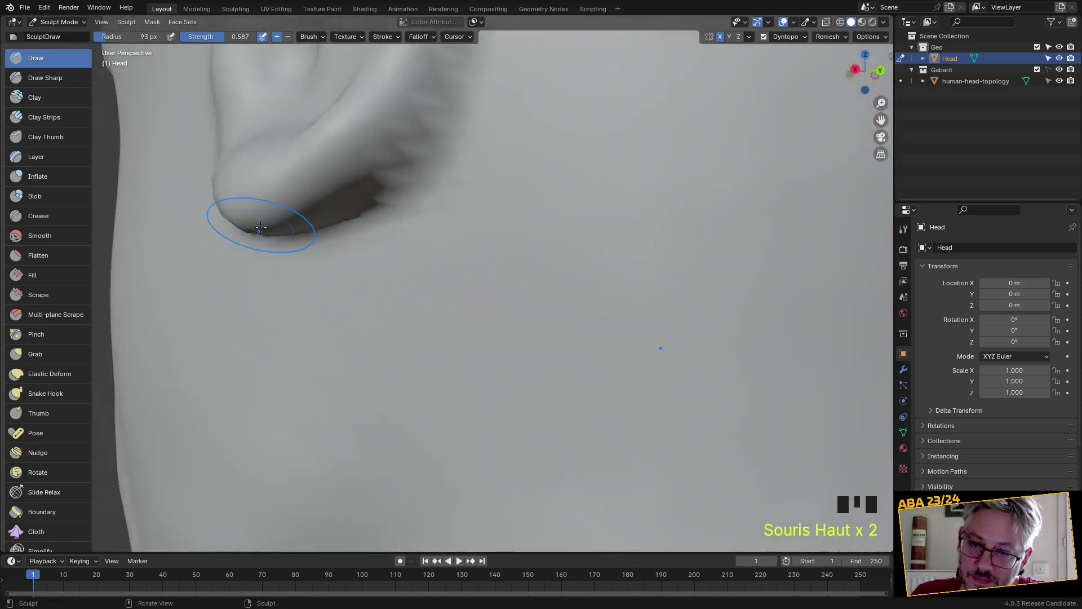
pyautogui.moveTo(253, 230)
pyautogui.mouseDown()
pyautogui.moveTo(272, 229)
pyautogui.moveTo(281, 207)
pyautogui.moveTo(356, 176)
pyautogui.moveTo(374, 153)
pyautogui.mouseUp()
pyautogui.scroll(-2, 375, 164)
pyautogui.moveTo(375, 164); pyautogui.dragTo(353, 187, button='middle')
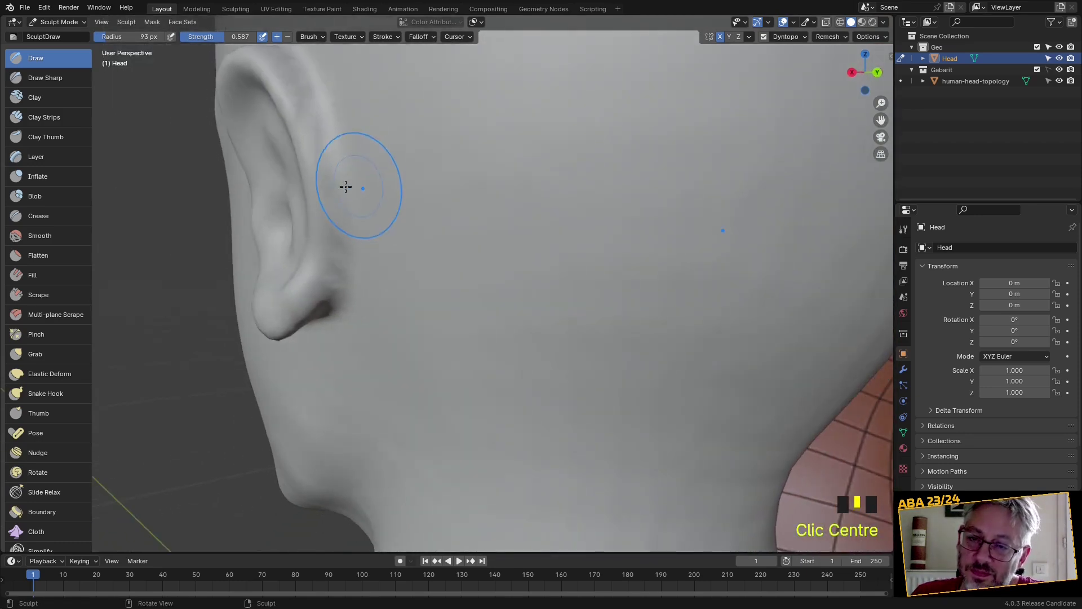
# Thicken the ear's outer rim from its top down to the lobe with Draw strokes
pyautogui.moveTo(265, 79)
pyautogui.mouseDown()
pyautogui.moveTo(282, 96)
pyautogui.moveTo(322, 212)
pyautogui.moveTo(299, 307)
pyautogui.moveTo(319, 330)
pyautogui.mouseUp()
pyautogui.moveTo(318, 330)
pyautogui.mouseDown(button='middle')
pyautogui.moveTo(338, 316)
pyautogui.moveTo(309, 368)
pyautogui.mouseUp(button='middle')
pyautogui.moveTo(281, 362); pyautogui.dragTo(307, 384)
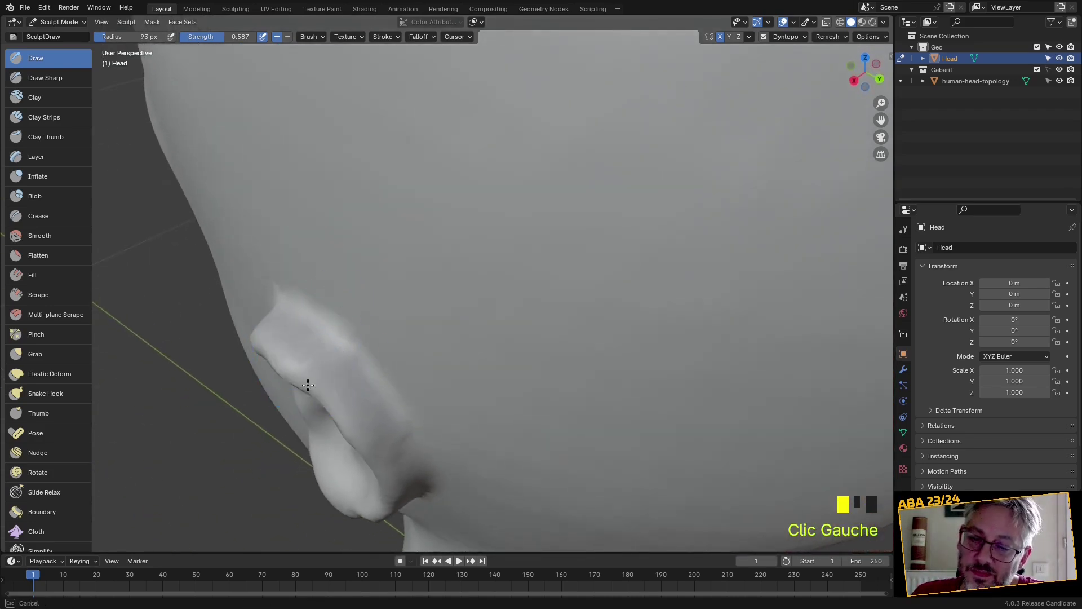
# Reshape the upper curve of the ear and its inner folds with the Grab brush
pyautogui.moveTo(341, 418); pyautogui.dragTo(391, 328, button='middle')
pyautogui.scroll(-2, 350, 406)
pyautogui.scroll(-1, 396, 320)
pyautogui.press('g')
pyautogui.scroll(2, 476, 239)
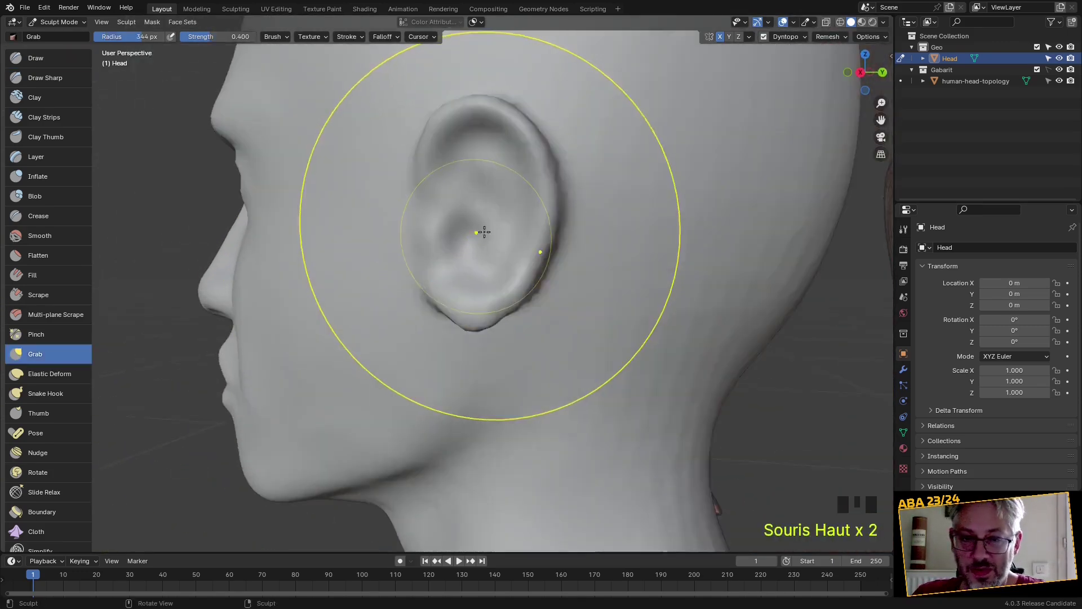
pyautogui.scroll(2, 507, 159)
pyautogui.keyDown('shift'); pyautogui.moveTo(508, 159); pyautogui.dragTo(483, 295, button='middle'); pyautogui.keyUp('shift')
pyautogui.moveTo(483, 295)
pyautogui.mouseDown()
pyautogui.moveTo(431, 280)
pyautogui.moveTo(452, 259)
pyautogui.mouseUp()
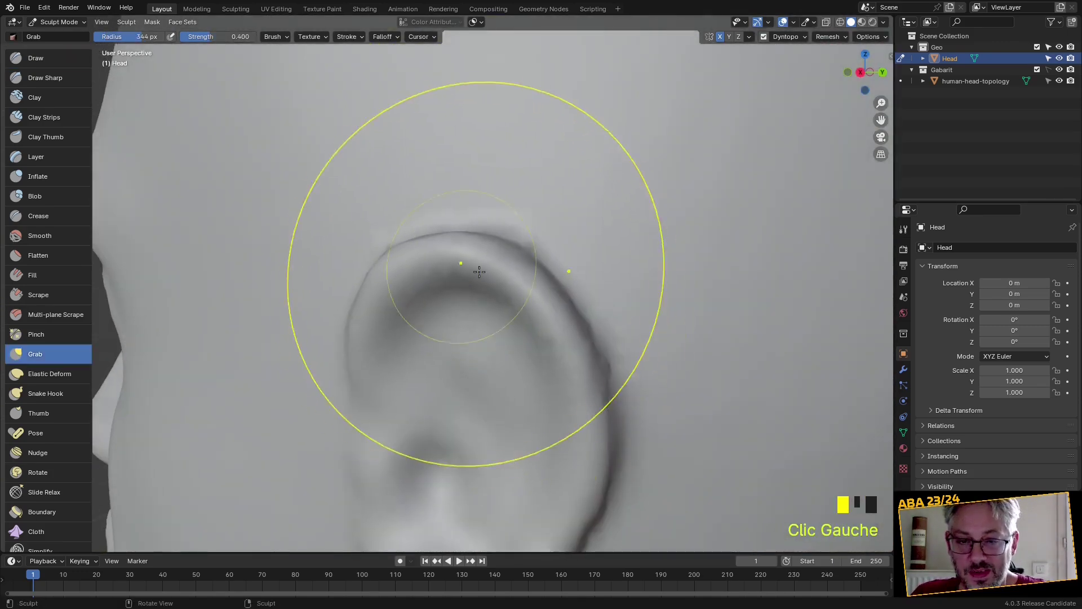
pyautogui.moveTo(447, 278); pyautogui.dragTo(458, 163, button='middle')
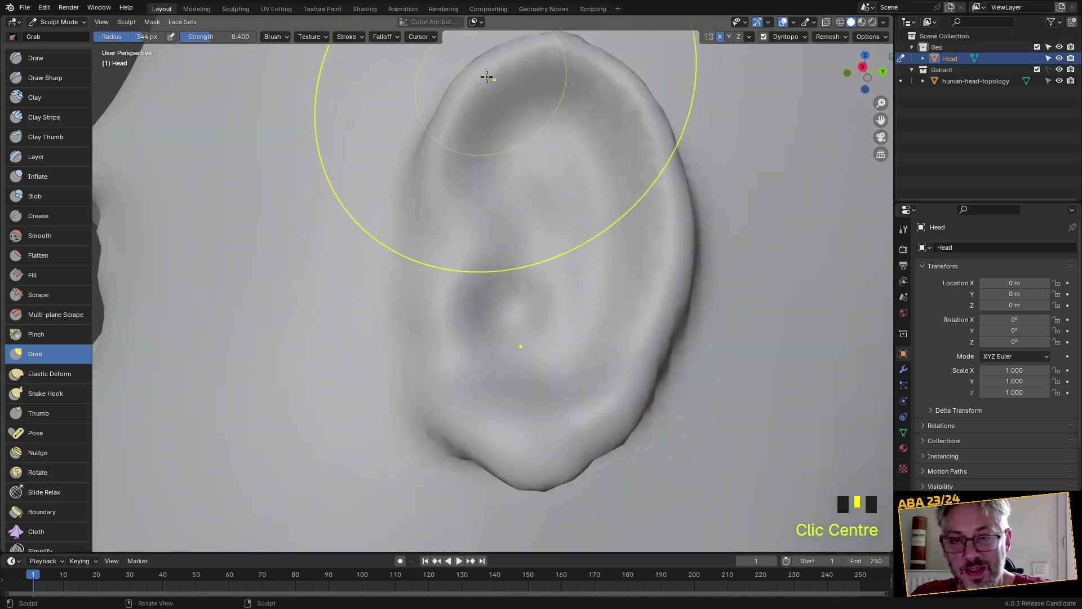
pyautogui.moveTo(483, 77); pyautogui.dragTo(483, 49)
pyautogui.moveTo(573, 72)
pyautogui.mouseDown()
pyautogui.moveTo(596, 190)
pyautogui.moveTo(546, 193)
pyautogui.mouseUp()
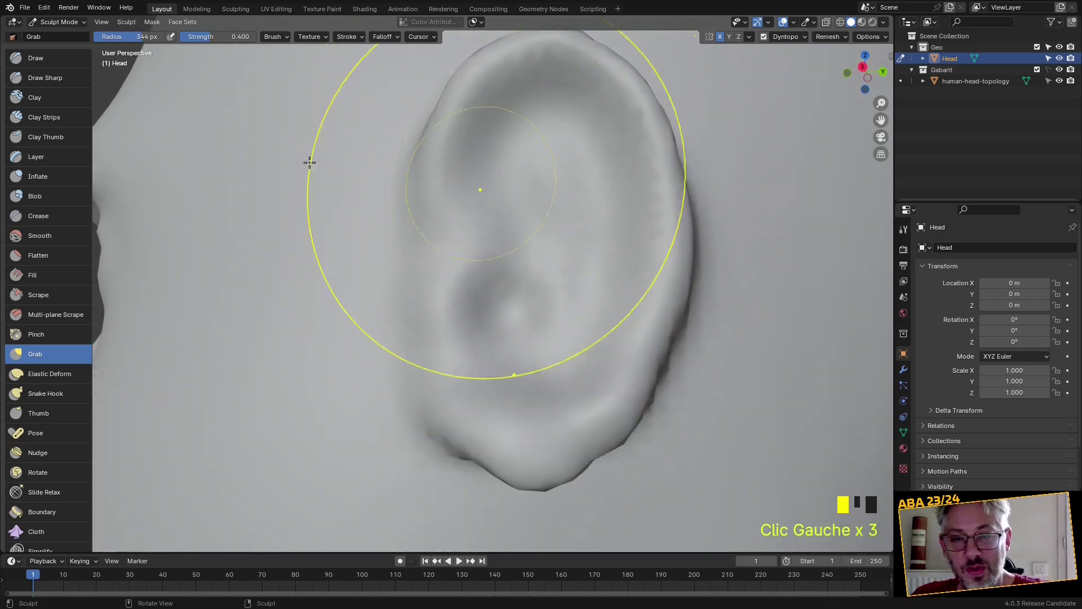
# Build up the curved inner fold of the ear, between the rim and the central hollow, with the Draw brush
pyautogui.click(36, 58)
pyautogui.scroll(2, 529, 139)
pyautogui.moveTo(525, 152)
pyautogui.mouseDown()
pyautogui.moveTo(533, 124)
pyautogui.moveTo(597, 208)
pyautogui.moveTo(623, 133)
pyautogui.mouseUp()
pyautogui.scroll(-2, 585, 181)
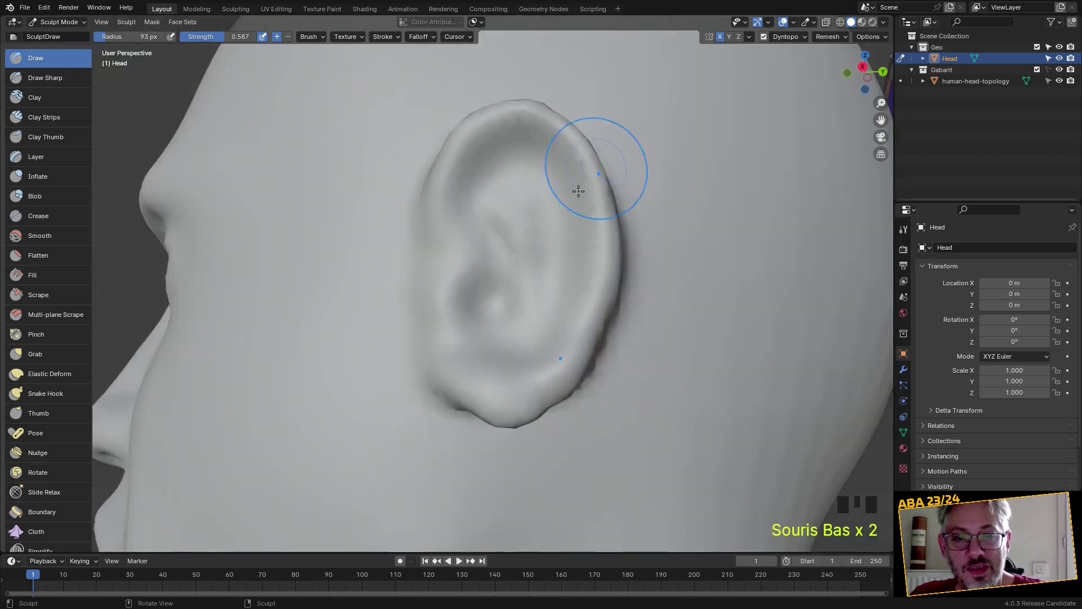
pyautogui.scroll(1, 549, 188)
pyautogui.moveTo(551, 129)
pyautogui.mouseDown()
pyautogui.moveTo(589, 220)
pyautogui.moveTo(569, 333)
pyautogui.mouseUp()
pyautogui.moveTo(520, 181)
pyautogui.mouseDown()
pyautogui.moveTo(533, 197)
pyautogui.moveTo(539, 147)
pyautogui.moveTo(563, 191)
pyautogui.moveTo(566, 256)
pyautogui.moveTo(580, 217)
pyautogui.mouseUp()
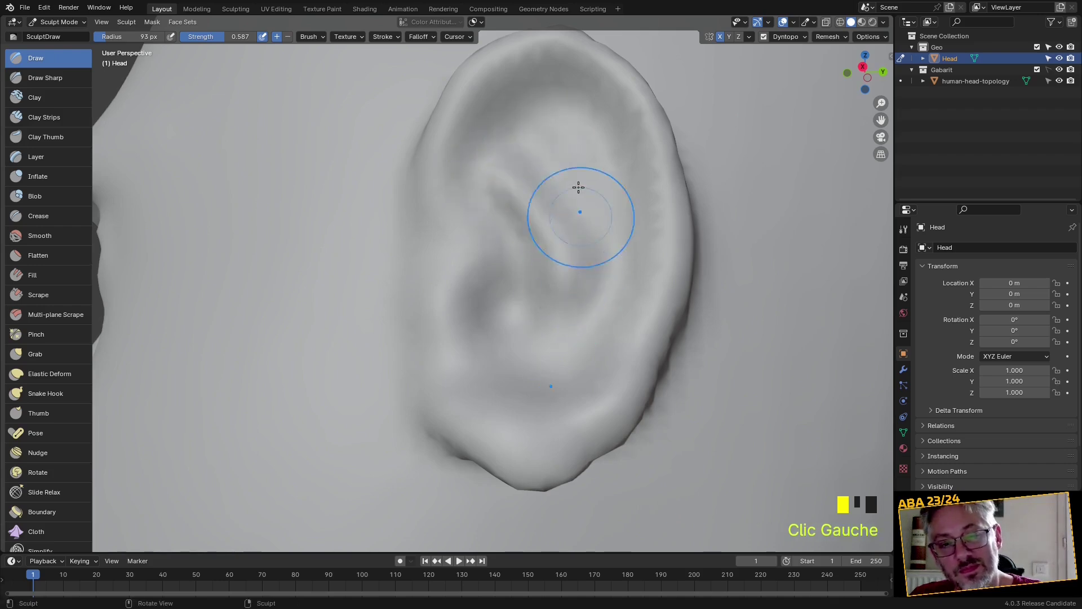
pyautogui.moveTo(556, 125); pyautogui.dragTo(601, 251)
pyautogui.moveTo(599, 258)
pyautogui.mouseDown()
pyautogui.moveTo(585, 302)
pyautogui.moveTo(536, 348)
pyautogui.moveTo(474, 314)
pyautogui.moveTo(501, 339)
pyautogui.mouseUp()
# Deepen the ear canal with an inverted Draw stroke and smooth the hollow under the upper front rim
pyautogui.moveTo(451, 308)
pyautogui.keyDown('ctrl'); pyautogui.mouseDown()
pyautogui.moveTo(430, 302)
pyautogui.moveTo(435, 326)
pyautogui.moveTo(503, 326)
pyautogui.moveTo(479, 319)
pyautogui.moveTo(454, 339)
pyautogui.mouseUp(); pyautogui.keyUp('ctrl')
pyautogui.keyDown('shift'); pyautogui.click(435, 327); pyautogui.keyUp('shift')
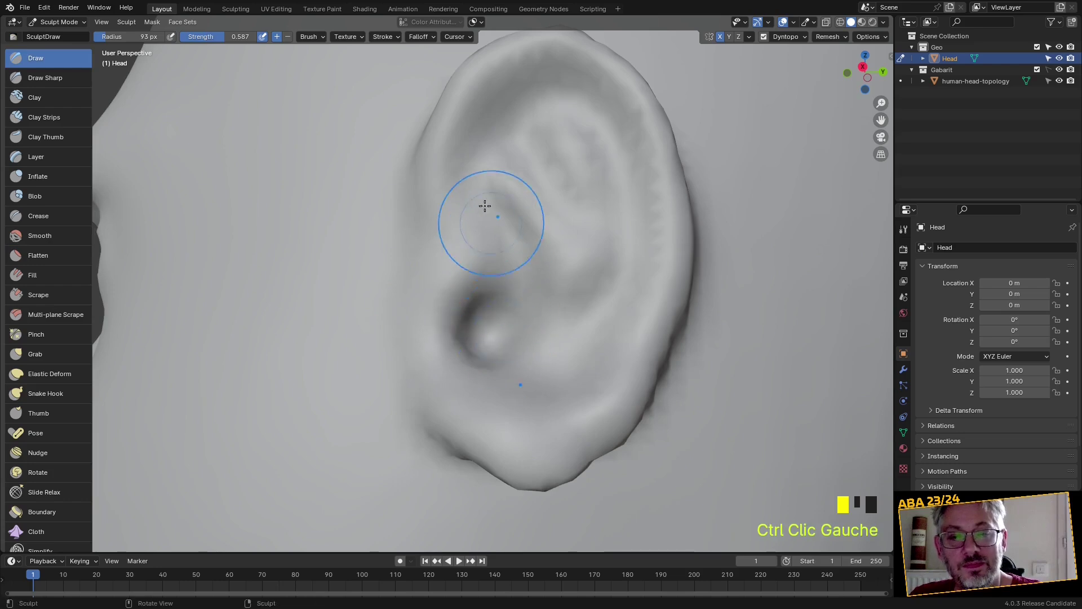
pyautogui.moveTo(479, 162)
pyautogui.keyDown('shift'); pyautogui.mouseDown()
pyautogui.moveTo(470, 159)
pyautogui.moveTo(521, 111)
pyautogui.mouseUp(); pyautogui.keyUp('shift')
# Sharpen the groove inside the upper rim and the inner folds with Draw Sharp, smoothing the inner ear between strokes
pyautogui.click(50, 78)
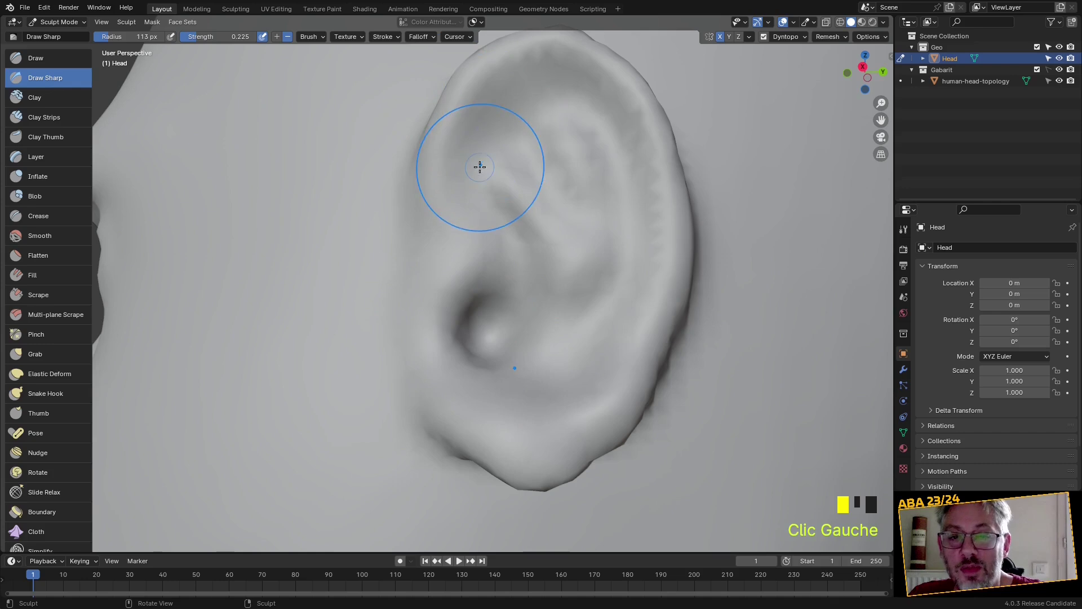
pyautogui.moveTo(481, 171); pyautogui.dragTo(491, 121)
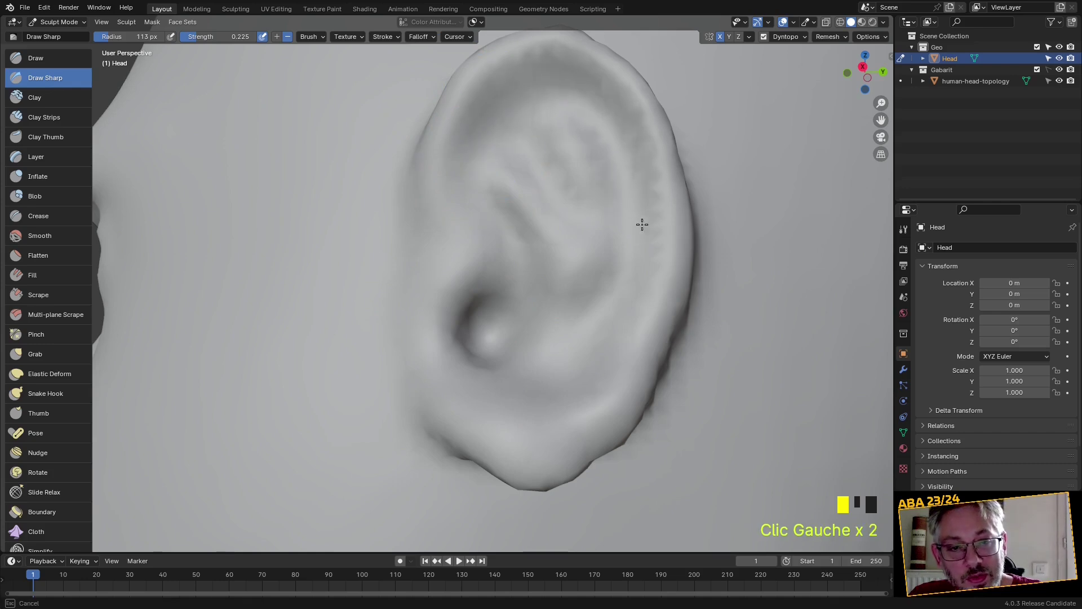
pyautogui.scroll(-3, 531, 455)
pyautogui.moveTo(532, 455)
pyautogui.keyDown('shift'); pyautogui.mouseDown()
pyautogui.moveTo(513, 394)
pyautogui.moveTo(557, 396)
pyautogui.moveTo(592, 327)
pyautogui.moveTo(546, 150)
pyautogui.moveTo(471, 210)
pyautogui.moveTo(515, 205)
pyautogui.moveTo(486, 339)
pyautogui.moveTo(506, 176)
pyautogui.moveTo(519, 203)
pyautogui.mouseUp(); pyautogui.keyUp('shift')
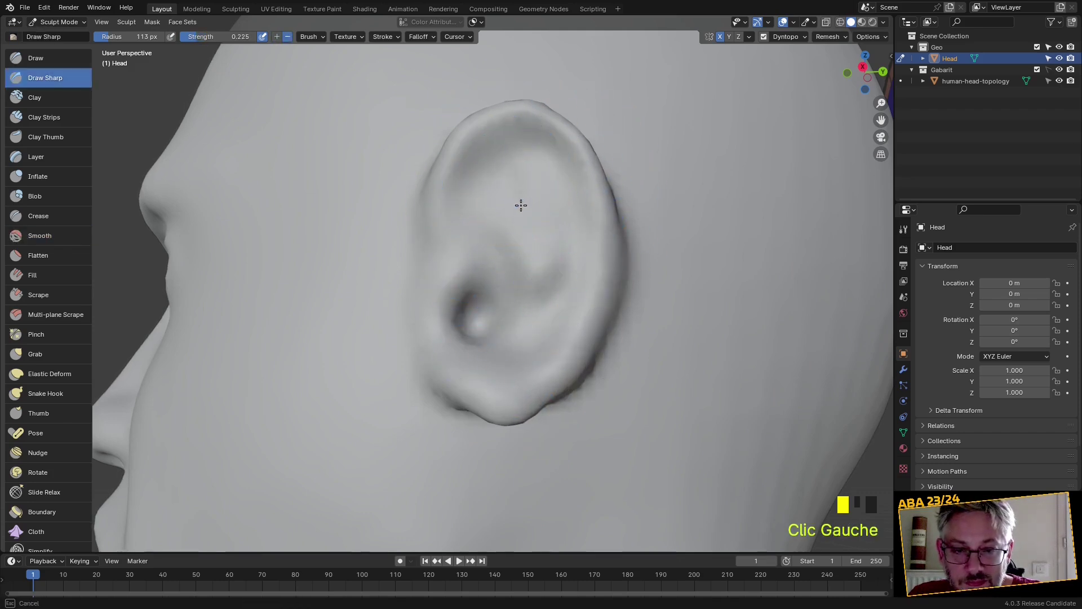
pyautogui.moveTo(544, 248)
pyautogui.mouseDown()
pyautogui.moveTo(491, 167)
pyautogui.moveTo(447, 186)
pyautogui.moveTo(447, 199)
pyautogui.moveTo(460, 163)
pyautogui.mouseUp()
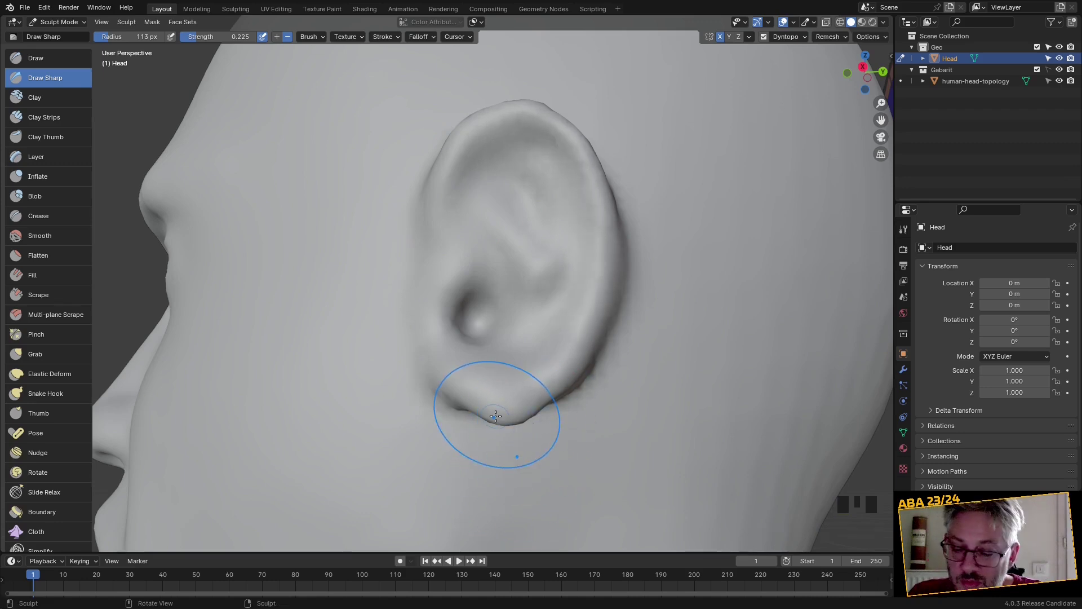
# Pull the front and rear edges of the lower ear outward with Grab to round the lobe's outline
pyautogui.press('g')
pyautogui.scroll(2, 494, 428)
pyautogui.keyDown('shift'); pyautogui.moveTo(493, 430); pyautogui.dragTo(467, 319, button='middle'); pyautogui.keyUp('shift')
pyautogui.moveTo(411, 270)
pyautogui.mouseDown()
pyautogui.moveTo(428, 263)
pyautogui.moveTo(379, 290)
pyautogui.moveTo(378, 322)
pyautogui.mouseUp()
pyautogui.moveTo(541, 260)
pyautogui.mouseDown()
pyautogui.moveTo(598, 249)
pyautogui.moveTo(603, 282)
pyautogui.mouseUp()
# Carve the back of the ear from its top down to behind the lobe with inverted Draw strokes
pyautogui.scroll(2, 619, 258)
pyautogui.moveTo(619, 259)
pyautogui.mouseDown(button='middle')
pyautogui.moveTo(453, 299)
pyautogui.moveTo(461, 326)
pyautogui.moveTo(473, 327)
pyautogui.mouseUp(button='middle')
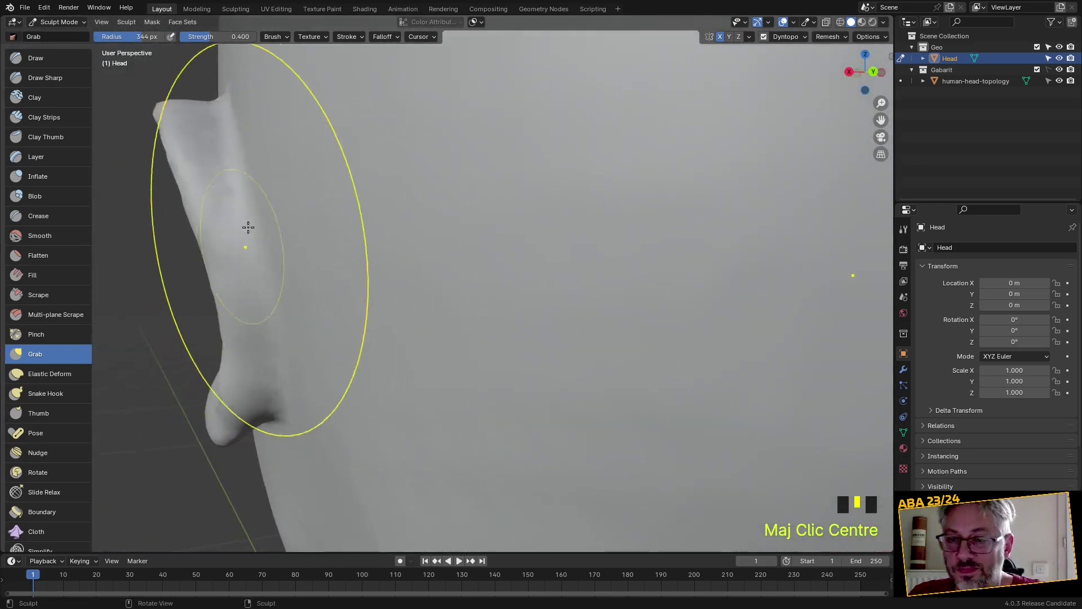
pyautogui.keyDown('shift'); pyautogui.moveTo(239, 239); pyautogui.dragTo(359, 225, button='middle'); pyautogui.keyUp('shift')
pyautogui.click(51, 59)
pyautogui.scroll(2, 342, 138)
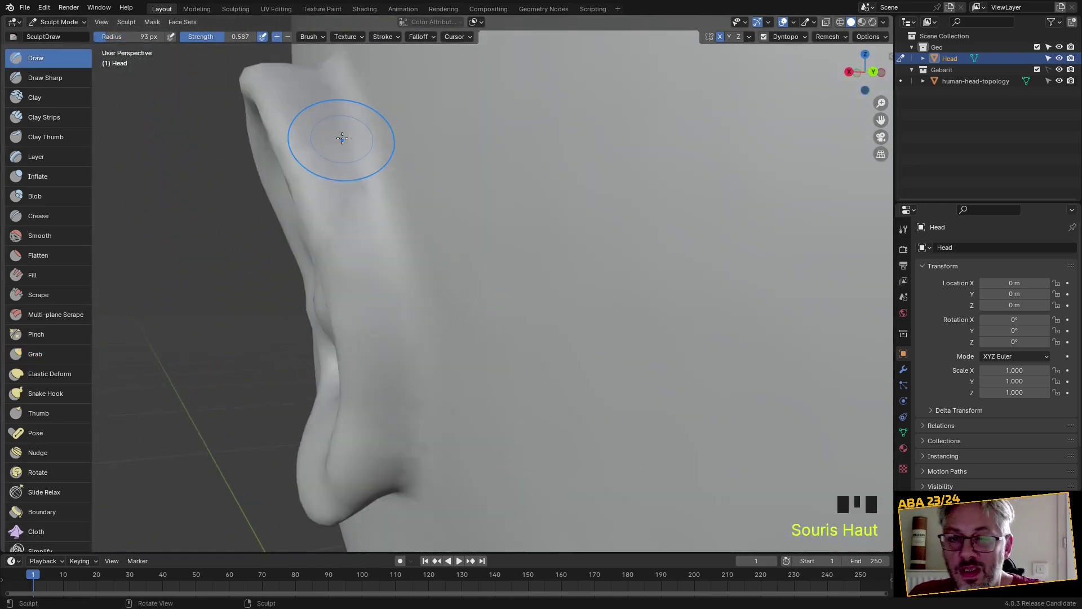
pyautogui.keyDown('ctrl'); pyautogui.moveTo(320, 89); pyautogui.dragTo(321, 79); pyautogui.keyUp('ctrl')
pyautogui.moveTo(342, 133)
pyautogui.keyDown('ctrl'); pyautogui.mouseDown()
pyautogui.moveTo(387, 281)
pyautogui.moveTo(398, 428)
pyautogui.mouseUp(); pyautogui.keyUp('ctrl')
pyautogui.keyDown('ctrl'); pyautogui.moveTo(395, 472); pyautogui.dragTo(402, 501); pyautogui.keyUp('ctrl')
pyautogui.moveTo(402, 501); pyautogui.dragTo(412, 191, button='middle')
pyautogui.keyDown('ctrl'); pyautogui.moveTo(393, 168); pyautogui.dragTo(361, 264); pyautogui.keyUp('ctrl')
pyautogui.moveTo(361, 264)
pyautogui.mouseDown(button='middle')
pyautogui.moveTo(362, 286)
pyautogui.moveTo(350, 252)
pyautogui.mouseUp(button='middle')
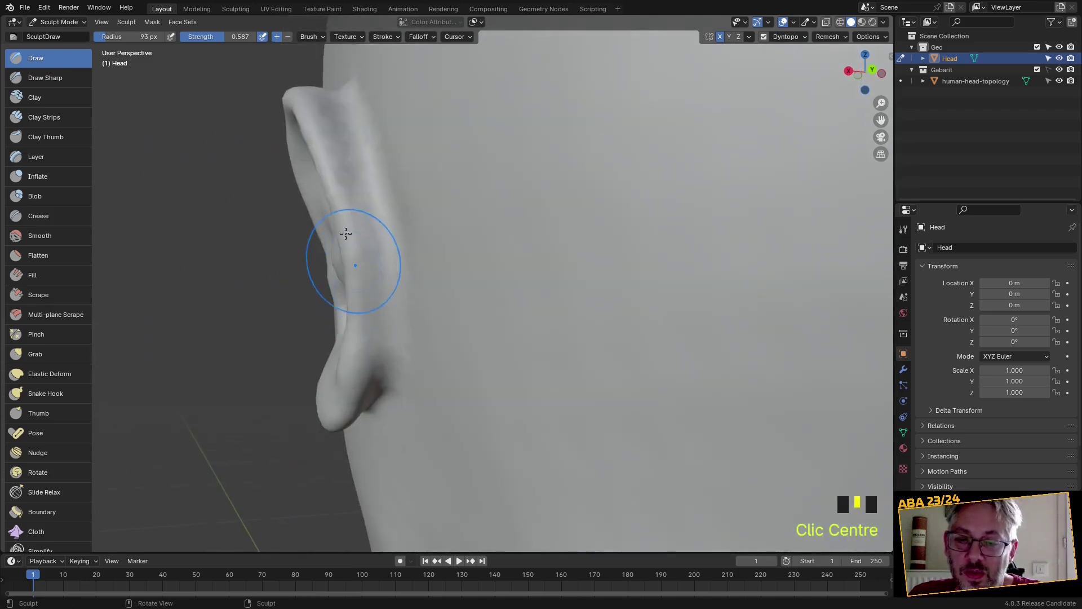
# Add volume along the ear's rear rim down to the lobe and on its upper front curve with Draw
pyautogui.moveTo(297, 102)
pyautogui.mouseDown()
pyautogui.moveTo(332, 139)
pyautogui.moveTo(346, 189)
pyautogui.moveTo(355, 343)
pyautogui.moveTo(340, 403)
pyautogui.mouseUp()
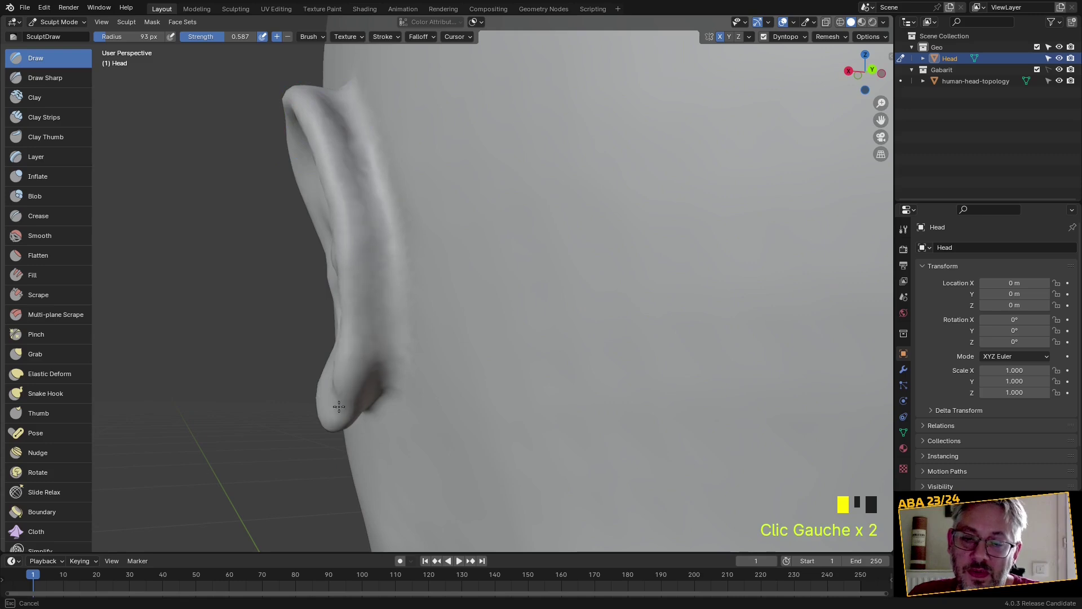
pyautogui.moveTo(340, 408)
pyautogui.mouseDown(button='middle')
pyautogui.moveTo(394, 382)
pyautogui.moveTo(459, 284)
pyautogui.mouseUp(button='middle')
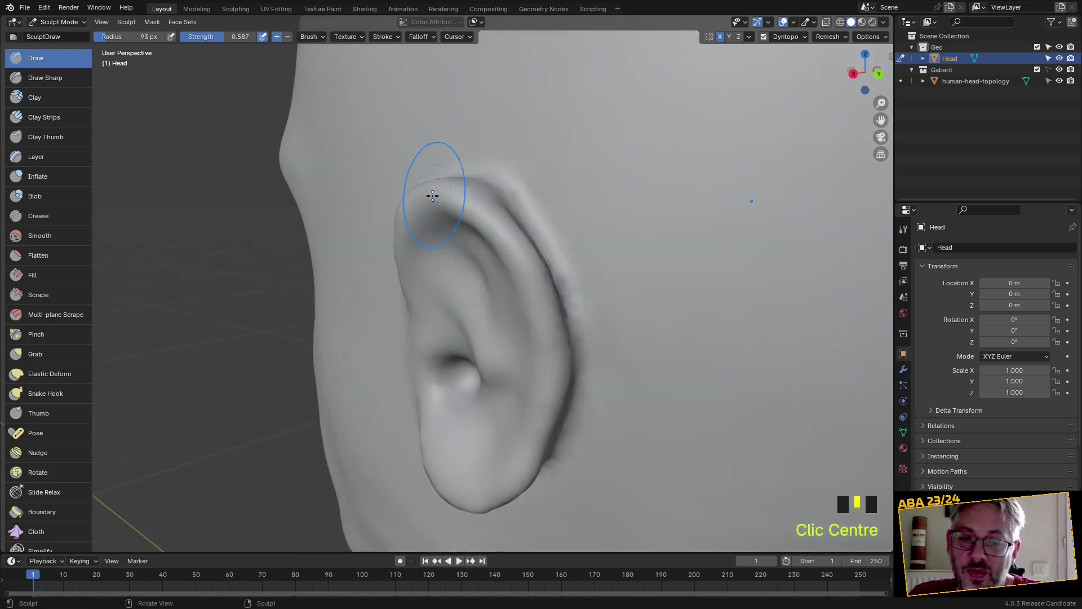
pyautogui.moveTo(433, 194); pyautogui.dragTo(420, 214)
# Deepen the groove under the upper rim and around the inner fold with the Draw Sharp brush
pyautogui.moveTo(416, 308); pyautogui.dragTo(105, 107, button='middle')
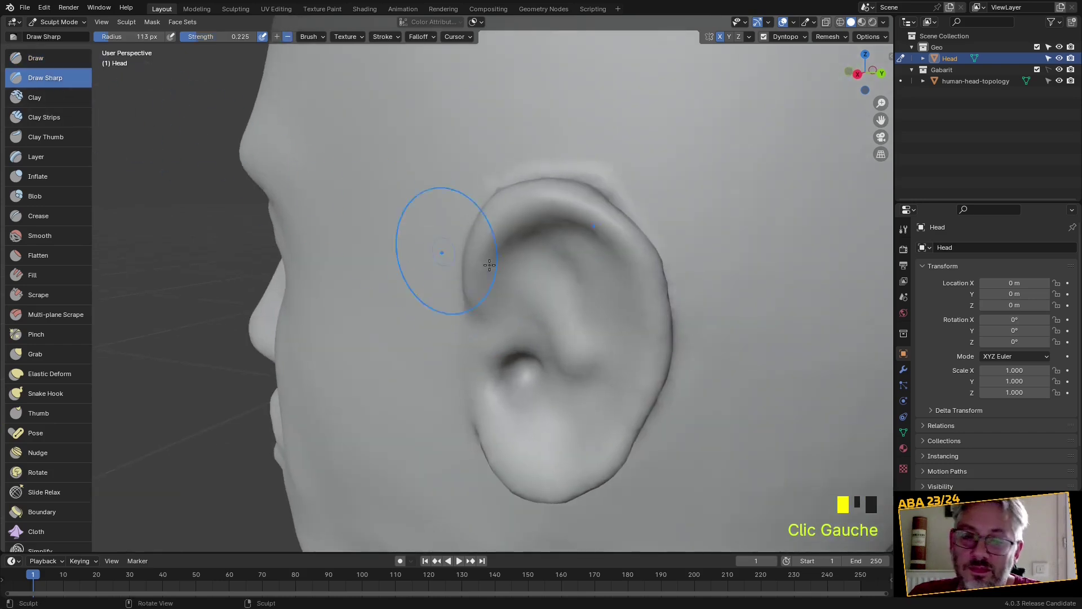
pyautogui.scroll(2, 508, 297)
pyautogui.moveTo(536, 293); pyautogui.dragTo(530, 281)
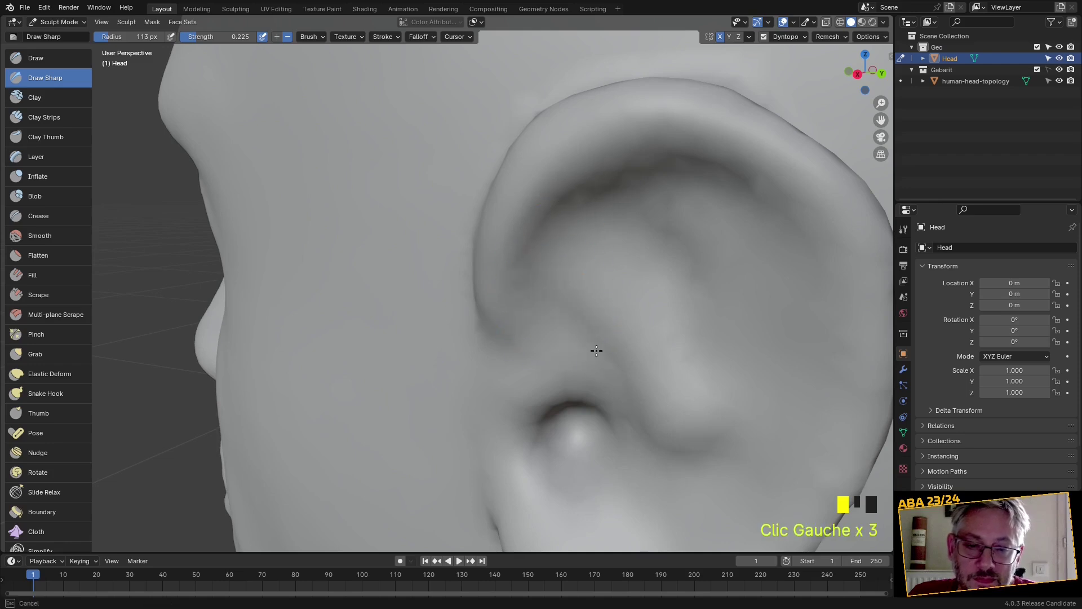
pyautogui.scroll(-2, 698, 241)
pyautogui.moveTo(697, 241); pyautogui.dragTo(639, 231, button='middle')
pyautogui.scroll(2, 698, 266)
pyautogui.moveTo(659, 260); pyautogui.dragTo(657, 244)
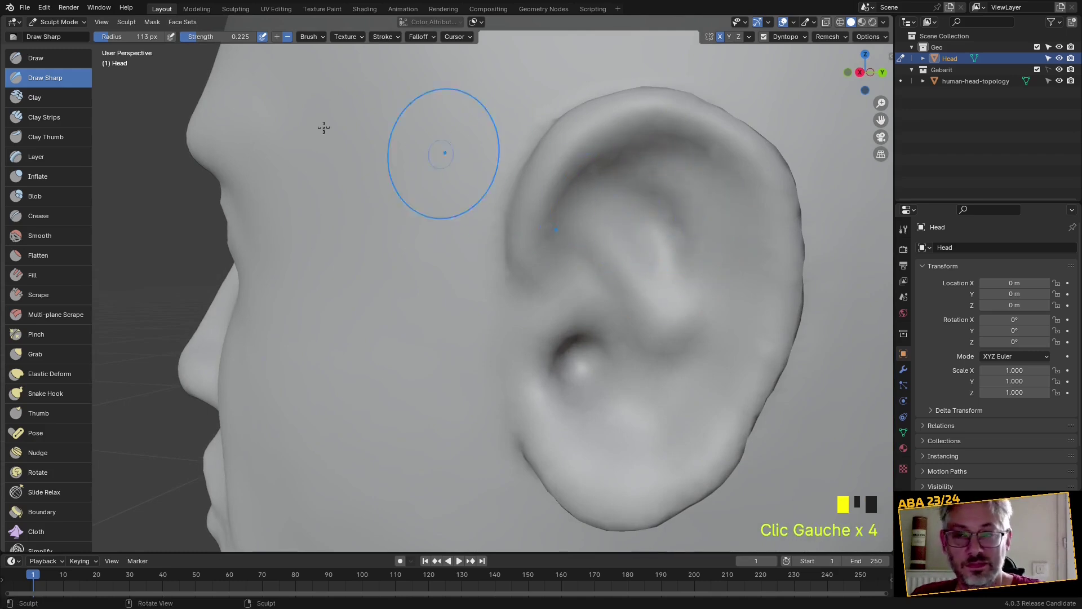
# Build up the inner fold and the ridge around the ear canal with Draw, and smooth the fold's upper part
pyautogui.click(58, 58)
pyautogui.click(59, 58)
pyautogui.scroll(3, 701, 199)
pyautogui.keyDown('shift'); pyautogui.moveTo(700, 198); pyautogui.dragTo(647, 137, button='middle'); pyautogui.keyUp('shift')
pyautogui.moveTo(648, 137)
pyautogui.mouseDown()
pyautogui.moveTo(669, 113)
pyautogui.moveTo(696, 213)
pyautogui.moveTo(677, 301)
pyautogui.mouseUp()
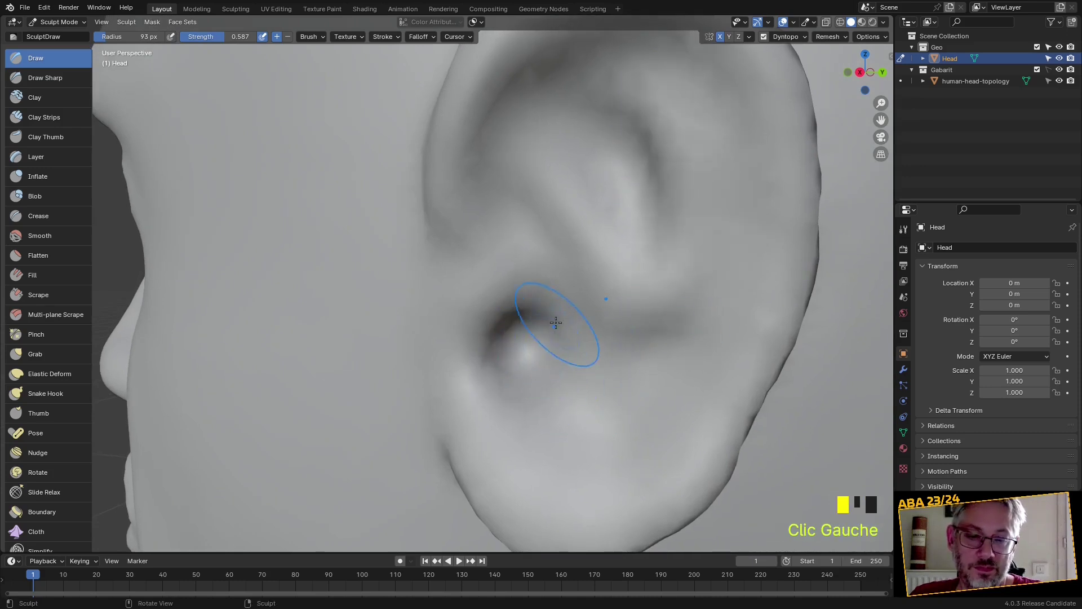
pyautogui.moveTo(556, 322); pyautogui.dragTo(600, 353)
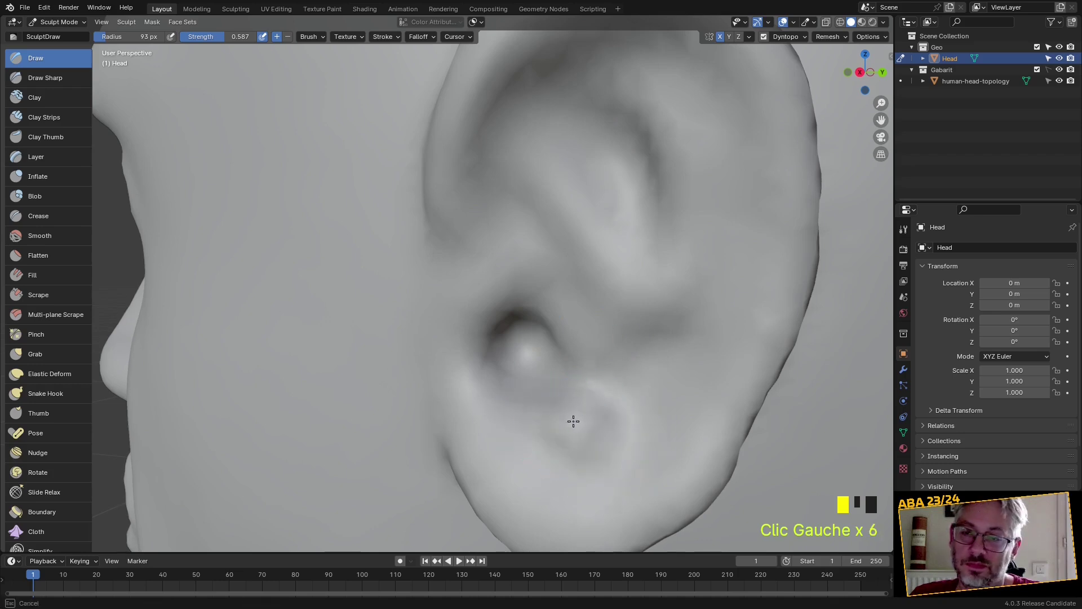
pyautogui.moveTo(640, 409); pyautogui.dragTo(645, 412)
pyautogui.moveTo(622, 268)
pyautogui.keyDown('shift'); pyautogui.mouseDown()
pyautogui.moveTo(633, 235)
pyautogui.moveTo(623, 143)
pyautogui.mouseUp(); pyautogui.keyUp('shift')
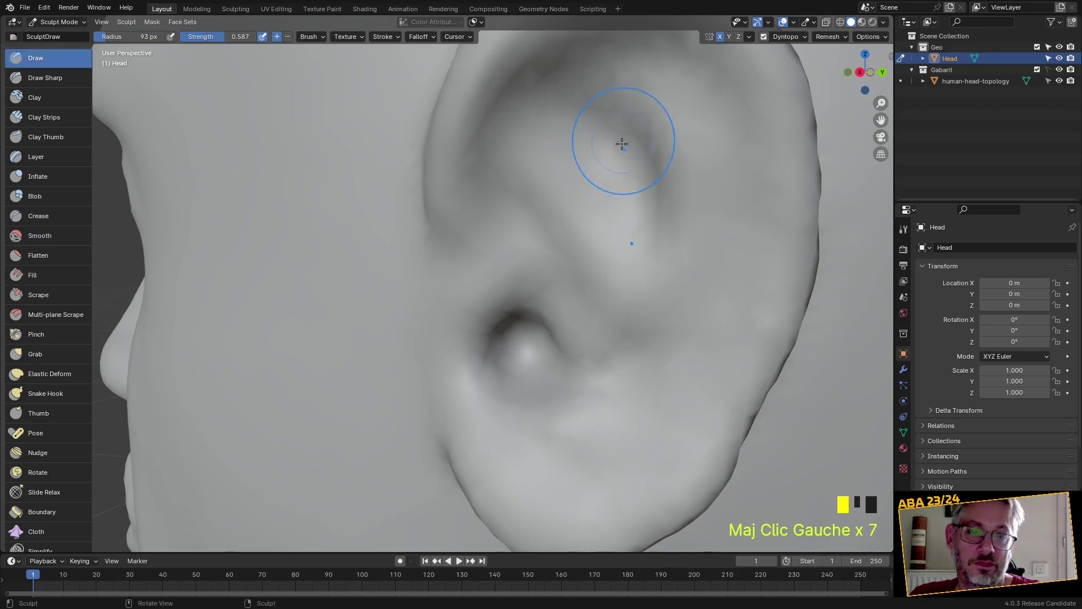
# Accentuate the crease beneath the ear's upper rear rim with Draw Sharp
pyautogui.click(56, 82)
pyautogui.scroll(-2, 266, 188)
pyautogui.moveTo(265, 189)
pyautogui.mouseDown(button='middle')
pyautogui.moveTo(464, 203)
pyautogui.moveTo(432, 181)
pyautogui.mouseUp(button='middle')
pyautogui.scroll(3, 564, 136)
pyautogui.moveTo(565, 136); pyautogui.dragTo(581, 114)
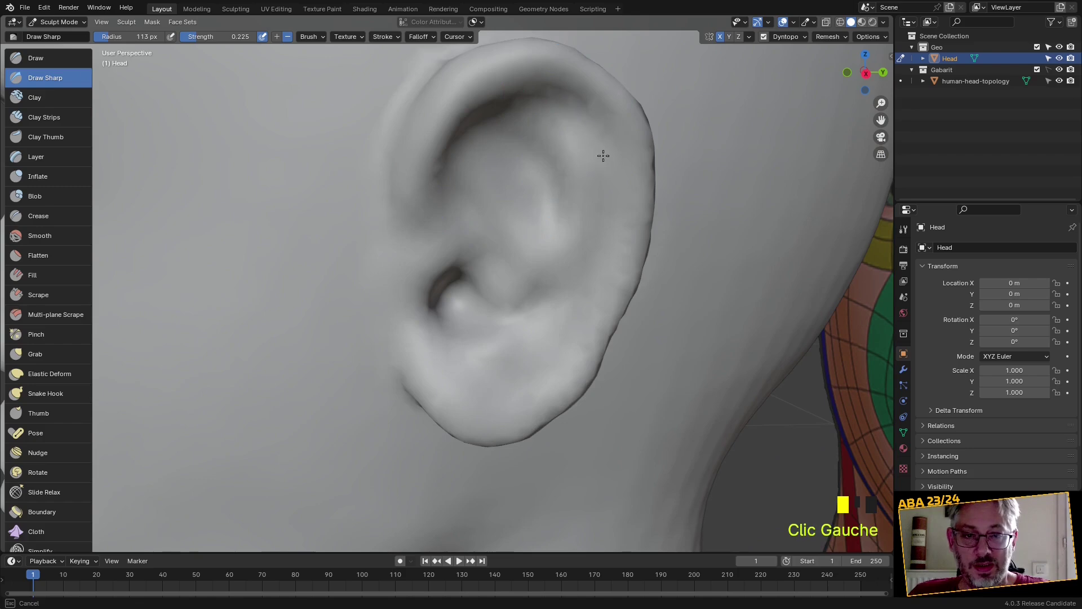
# Smooth the back surface of the ear
pyautogui.scroll(-4, 483, 309)
pyautogui.moveTo(483, 310)
pyautogui.mouseDown(button='middle')
pyautogui.moveTo(440, 300)
pyautogui.moveTo(372, 307)
pyautogui.moveTo(381, 312)
pyautogui.moveTo(372, 293)
pyautogui.mouseUp(button='middle')
pyautogui.scroll(3, 306, 204)
pyautogui.keyDown('shift'); pyautogui.moveTo(307, 205); pyautogui.dragTo(338, 217, button='middle'); pyautogui.keyUp('shift')
pyautogui.keyDown('shift'); pyautogui.click(316, 212); pyautogui.keyUp('shift')
pyautogui.keyDown('shift'); pyautogui.click(317, 212); pyautogui.keyUp('shift')
pyautogui.keyDown('shift'); pyautogui.click(324, 242); pyautogui.keyUp('shift')
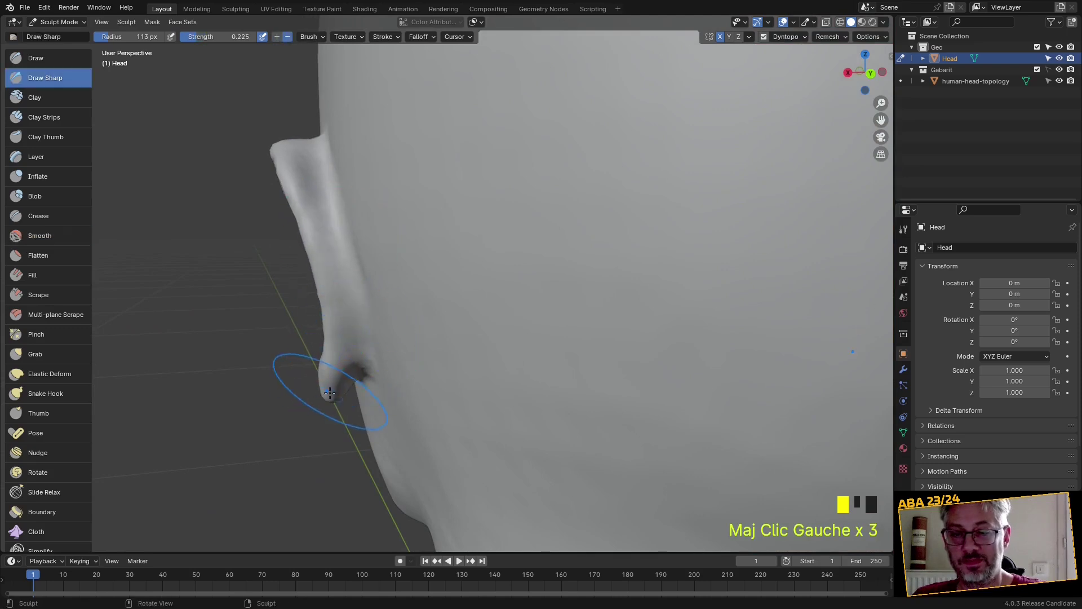
# Adjust the profile of the earlobe and the lower rear edge of the ear with the Grab brush
pyautogui.press('g')
pyautogui.moveTo(337, 383); pyautogui.dragTo(314, 363, button='middle')
pyautogui.scroll(2, 314, 363)
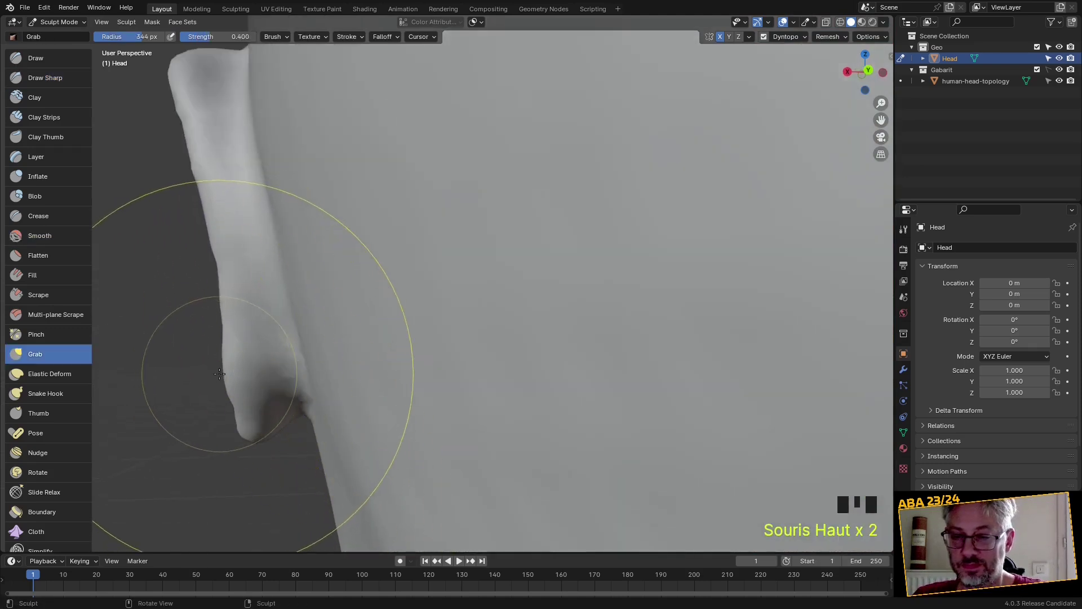
pyautogui.moveTo(234, 375); pyautogui.dragTo(226, 378)
pyautogui.scroll(2, 222, 379)
pyautogui.keyDown('shift'); pyautogui.moveTo(222, 380); pyautogui.dragTo(338, 334, button='middle'); pyautogui.keyUp('shift')
pyautogui.scroll(2, 308, 342)
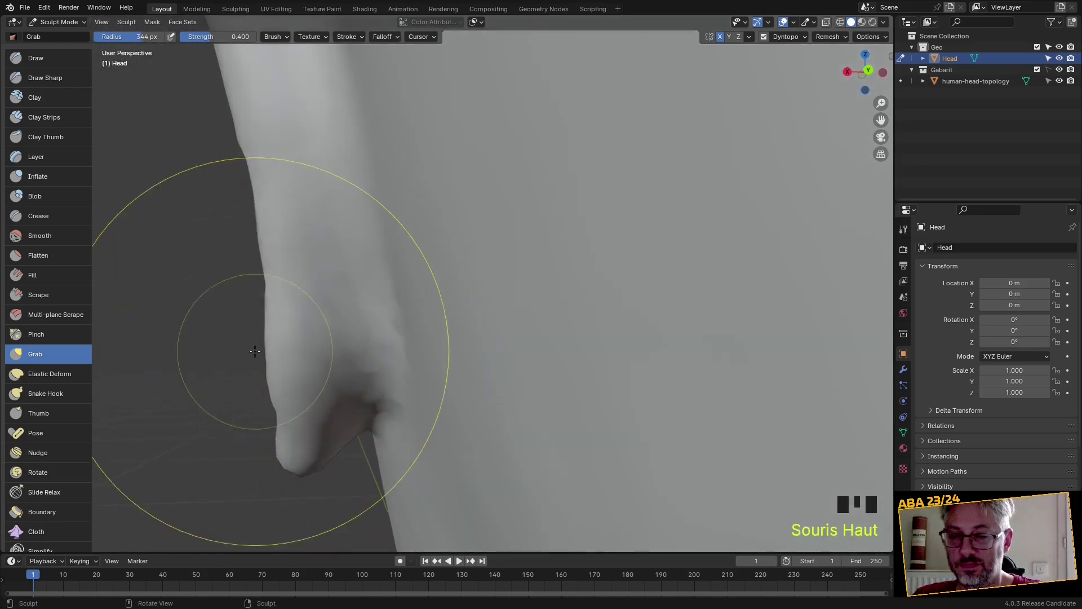
pyautogui.moveTo(266, 361); pyautogui.dragTo(287, 372)
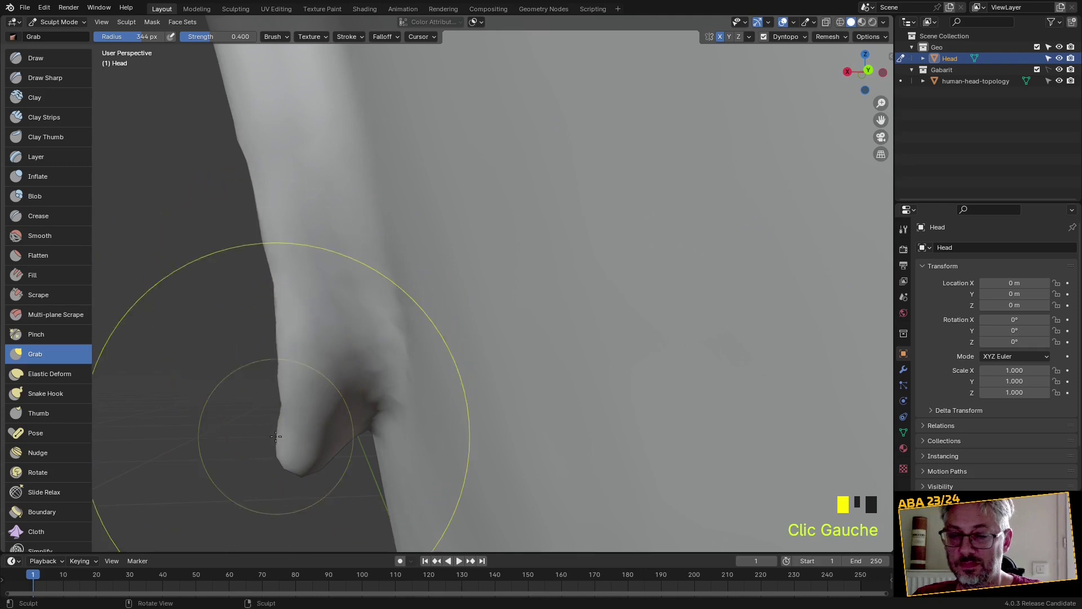
pyautogui.moveTo(290, 454); pyautogui.dragTo(303, 463)
# Refine the earlobe's contour and push in the edge above it with further Grab strokes
pyautogui.keyDown('shift'); pyautogui.moveTo(303, 463); pyautogui.dragTo(370, 319, button='middle'); pyautogui.keyUp('shift')
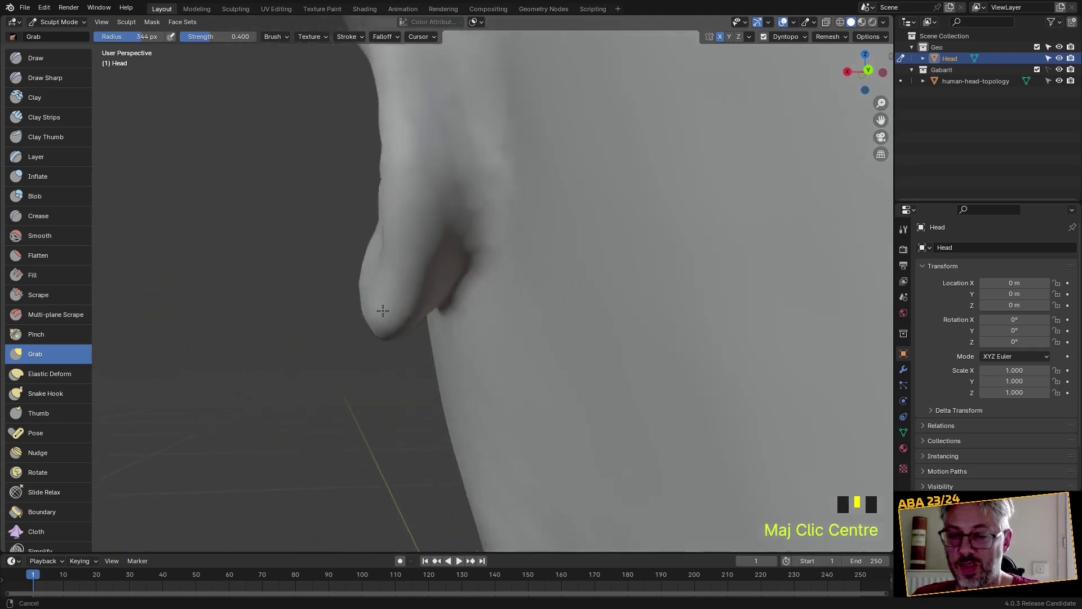
pyautogui.scroll(2, 363, 305)
pyautogui.moveTo(363, 313); pyautogui.dragTo(358, 290)
pyautogui.moveTo(343, 232); pyautogui.dragTo(372, 241)
pyautogui.moveTo(391, 249)
pyautogui.mouseDown(button='middle')
pyautogui.moveTo(497, 350)
pyautogui.moveTo(540, 370)
pyautogui.mouseUp(button='middle')
pyautogui.moveTo(551, 382)
pyautogui.mouseDown()
pyautogui.moveTo(556, 331)
pyautogui.moveTo(583, 323)
pyautogui.mouseUp()
# Carve the crease along the top of the ear where it meets the skull with Draw Sharp
pyautogui.scroll(-1, 583, 323)
pyautogui.moveTo(583, 323)
pyautogui.mouseDown(button='middle')
pyautogui.moveTo(566, 239)
pyautogui.moveTo(604, 223)
pyautogui.moveTo(598, 254)
pyautogui.moveTo(623, 294)
pyautogui.moveTo(3, 5)
pyautogui.mouseUp(button='middle')
pyautogui.scroll(-3, 575, 267)
pyautogui.scroll(-3, 569, 234)
pyautogui.scroll(-2, 589, 222)
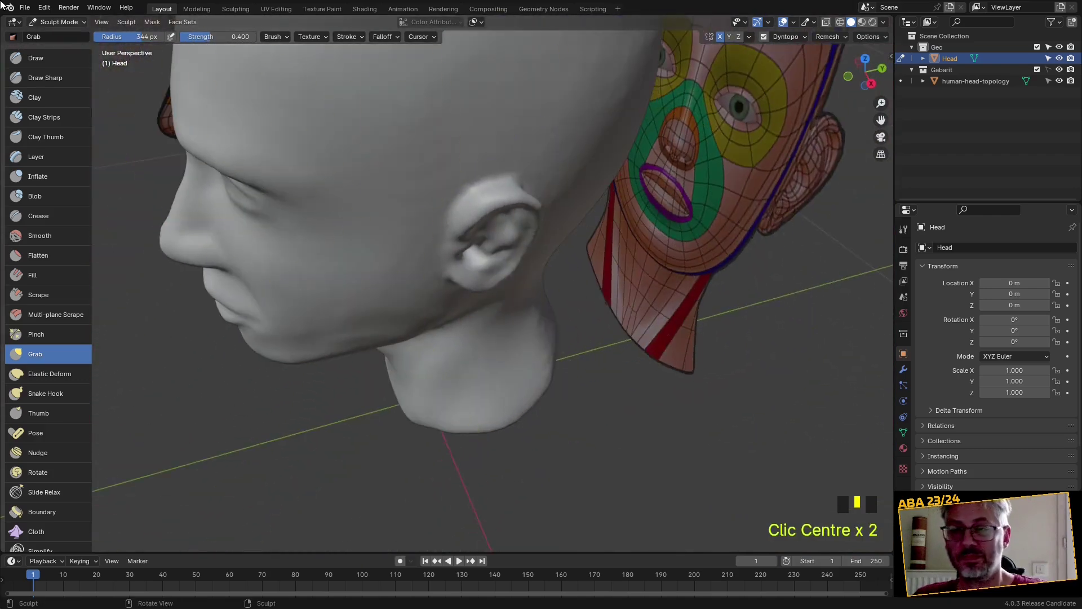
pyautogui.click(49, 75)
pyautogui.moveTo(361, 237); pyautogui.dragTo(518, 225, button='middle')
pyautogui.scroll(2, 465, 241)
pyautogui.moveTo(465, 241); pyautogui.dragTo(519, 235)
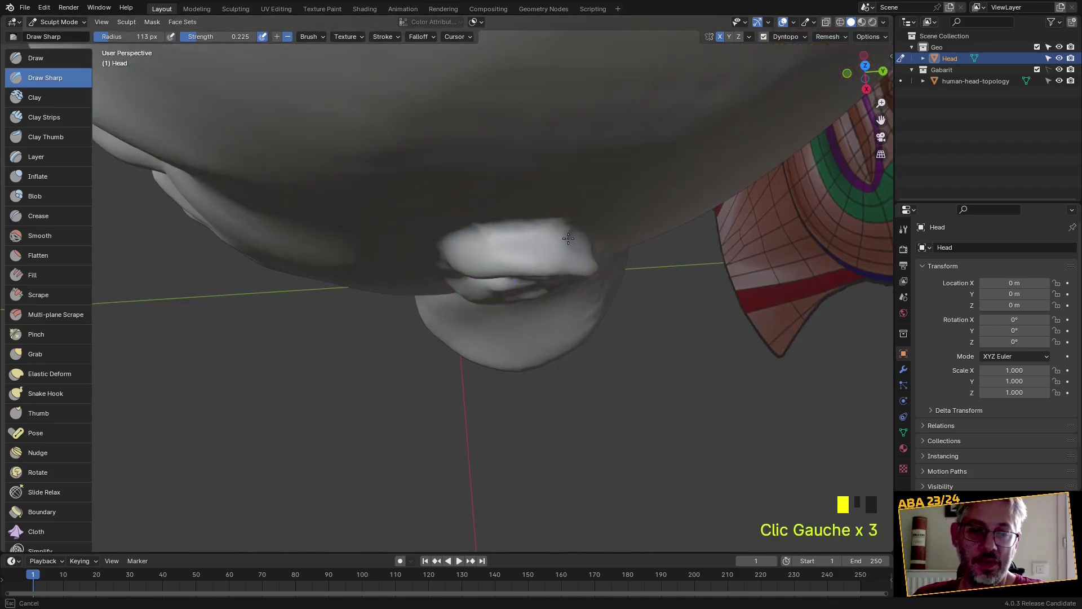
pyautogui.moveTo(561, 234); pyautogui.dragTo(563, 233)
pyautogui.moveTo(563, 234); pyautogui.dragTo(464, 225, button='middle')
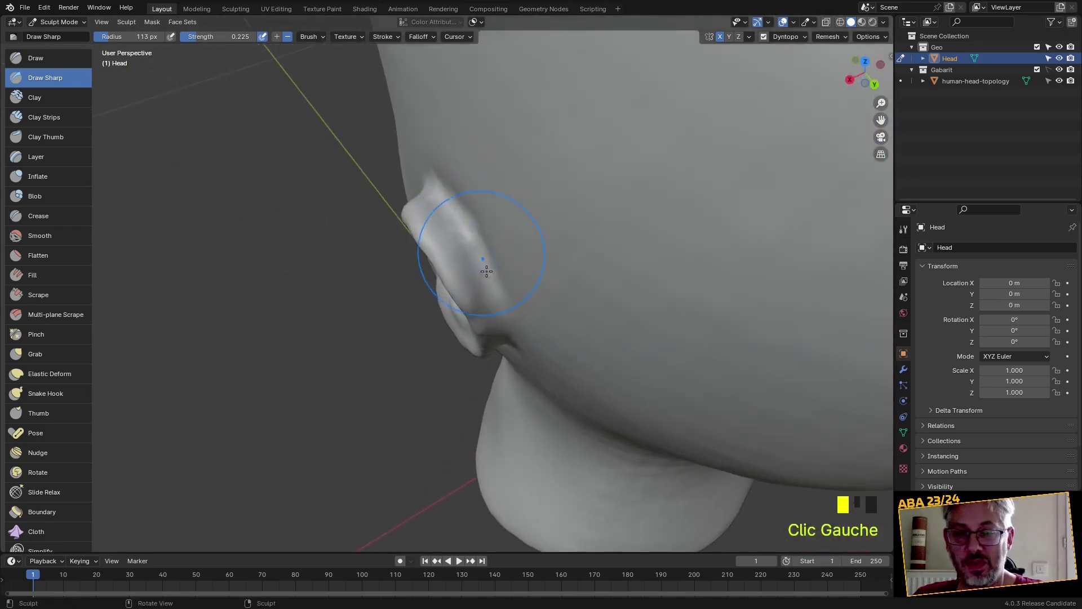
# Smooth the transition between the back of the upper ear and the skull, undoing one of the strokes
pyautogui.moveTo(496, 274); pyautogui.dragTo(518, 248, button='middle')
pyautogui.scroll(2, 530, 220)
pyautogui.keyDown('shift'); pyautogui.moveTo(510, 150); pyautogui.dragTo(507, 142); pyautogui.keyUp('shift')
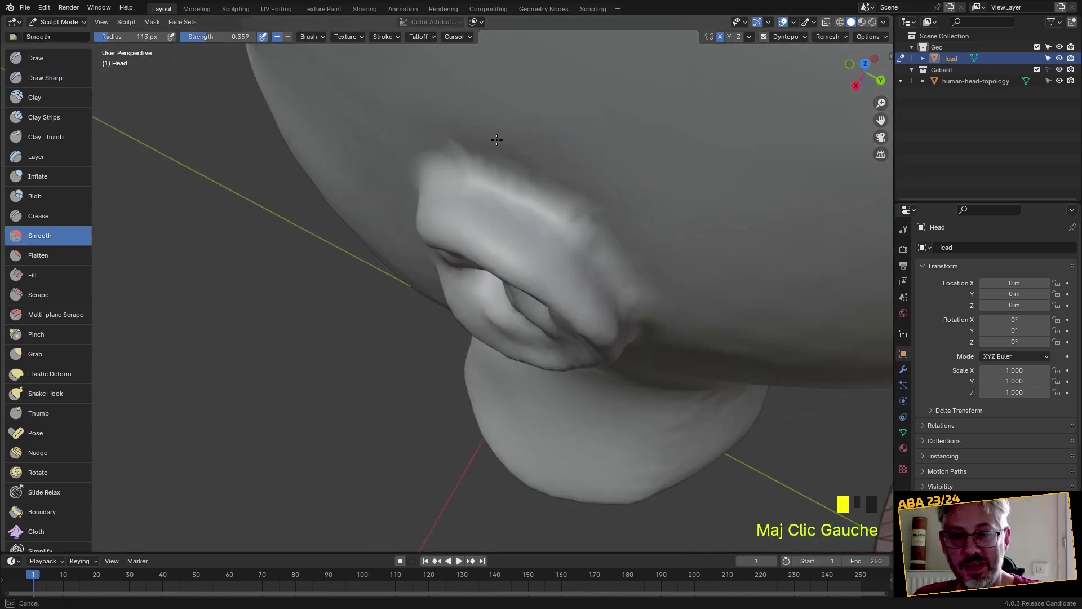
pyautogui.keyDown('shift'); pyautogui.moveTo(621, 204); pyautogui.dragTo(603, 230); pyautogui.keyUp('shift')
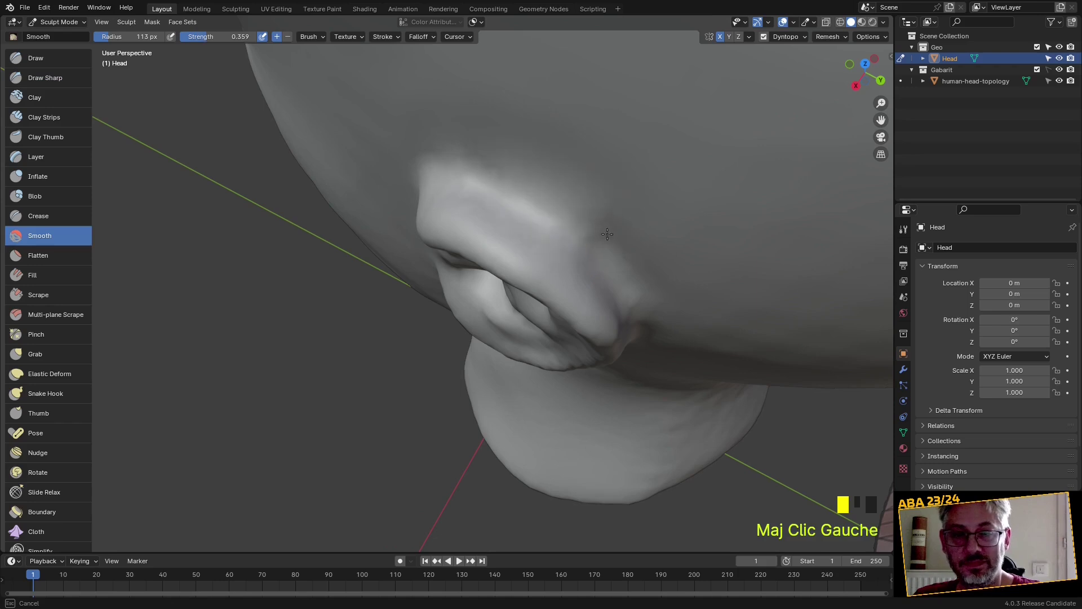
pyautogui.keyDown('shift'); pyautogui.moveTo(638, 269); pyautogui.dragTo(620, 253); pyautogui.keyUp('shift')
pyautogui.hotkey('ctrl', 'z')
pyautogui.keyDown('shift'); pyautogui.click(604, 187); pyautogui.keyUp('shift')
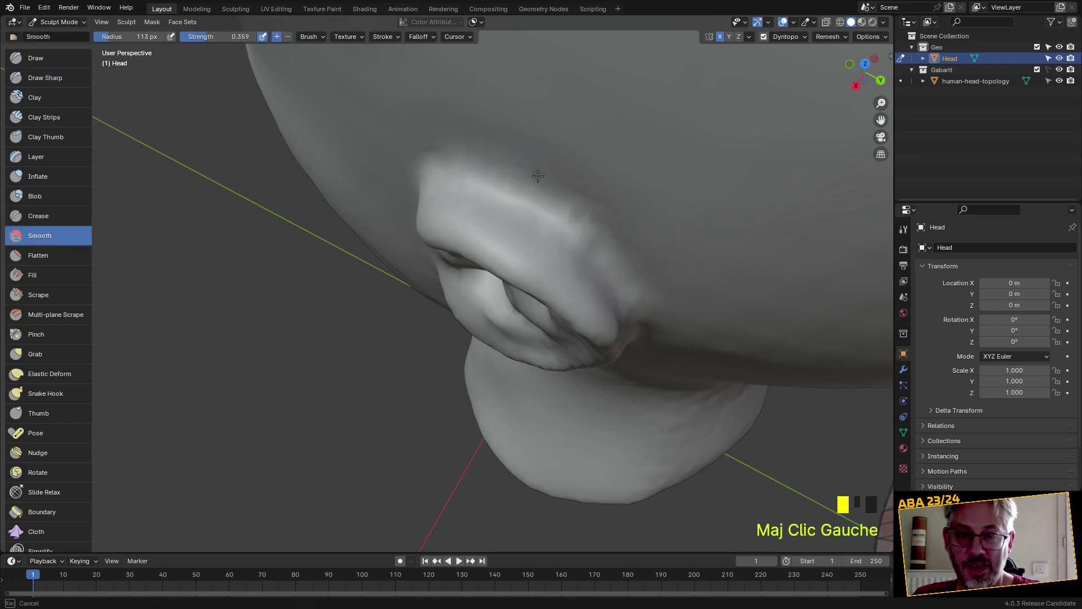
pyautogui.keyDown('shift'); pyautogui.click(604, 188); pyautogui.keyUp('shift')
pyautogui.keyDown('shift'); pyautogui.click(605, 188); pyautogui.keyUp('shift')
pyautogui.keyDown('shift'); pyautogui.click(616, 188); pyautogui.keyUp('shift')
pyautogui.keyDown('shift'); pyautogui.click(659, 275); pyautogui.keyUp('shift')
# Tighten the ear's rim and folds with short strokes of the Pinch brush
pyautogui.moveTo(659, 275); pyautogui.dragTo(541, 146, button='middle')
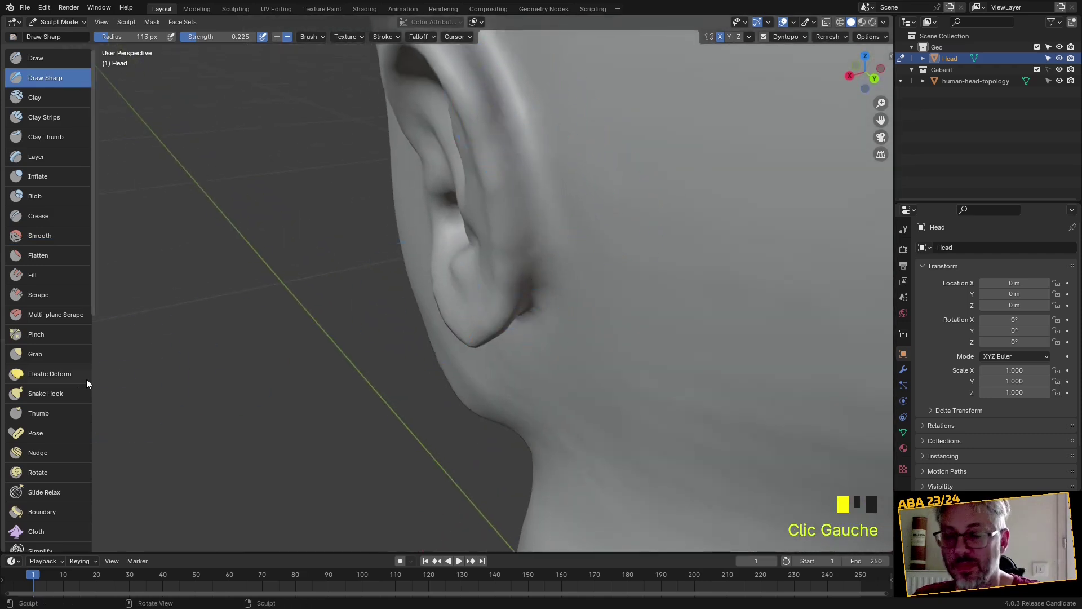
pyautogui.click(48, 335)
pyautogui.scroll(-2, 479, 235)
pyautogui.moveTo(478, 235); pyautogui.dragTo(459, 173, button='middle')
pyautogui.click(466, 196)
pyautogui.click(469, 209)
pyautogui.click(471, 225)
pyautogui.click(477, 259)
pyautogui.click(447, 170)
pyautogui.moveTo(447, 170)
pyautogui.mouseDown(button='middle')
pyautogui.moveTo(486, 263)
pyautogui.moveTo(505, 226)
pyautogui.mouseUp(button='middle')
pyautogui.click(437, 254)
pyautogui.click(476, 274)
# Deepen the crease where the back of the ear meets the skull with Draw Sharp
pyautogui.scroll(3, 509, 218)
pyautogui.keyDown('shift'); pyautogui.moveTo(534, 162); pyautogui.dragTo(515, 286, button='middle'); pyautogui.keyUp('shift')
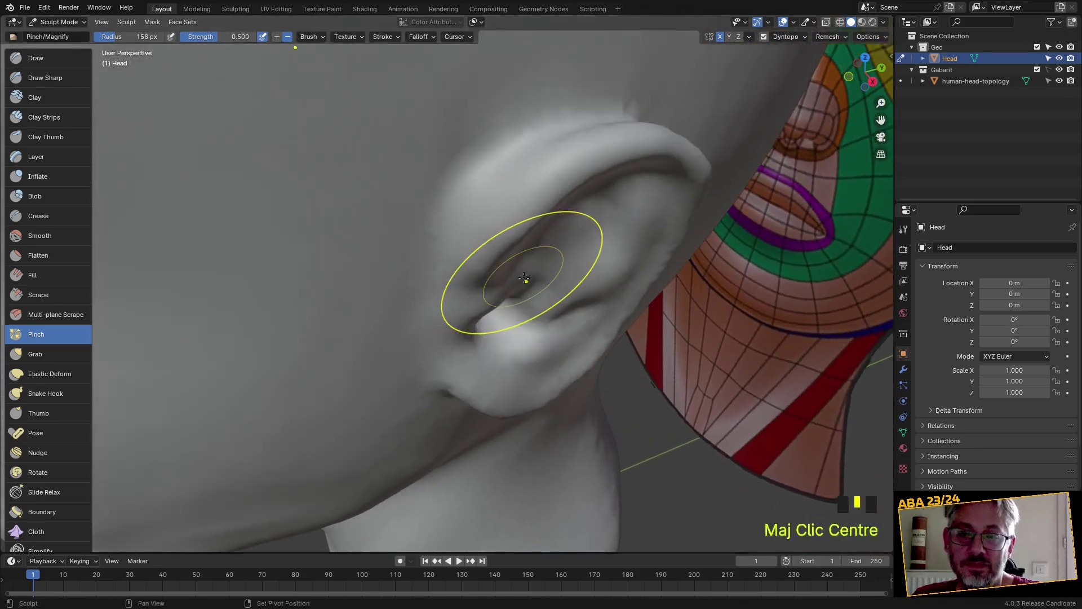
pyautogui.click(46, 79)
pyautogui.moveTo(332, 166); pyautogui.dragTo(376, 184, button='middle')
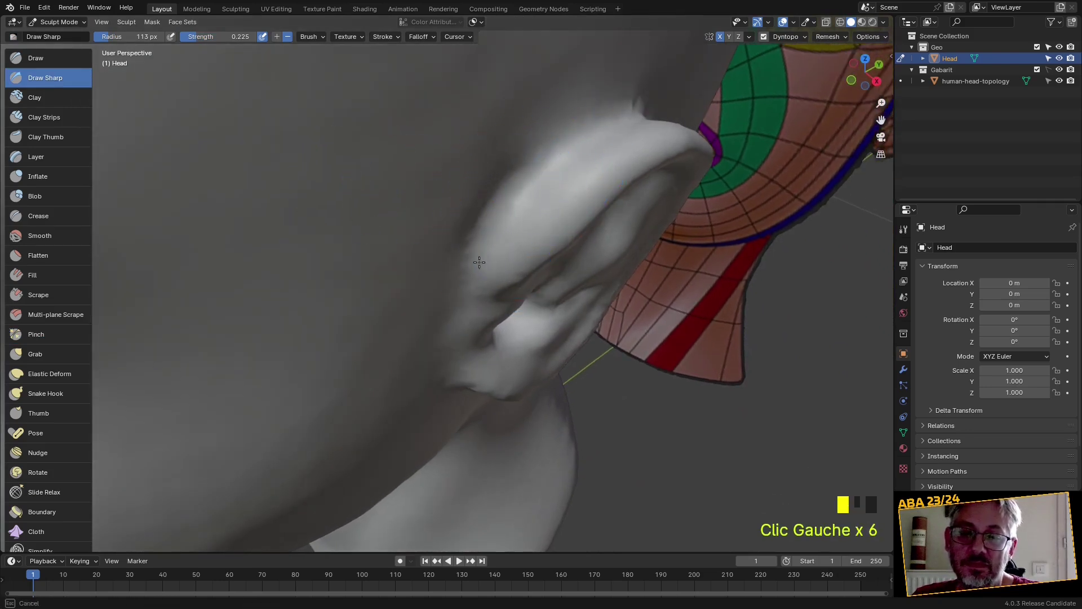
# Switch to the Draw brush and smooth the ear's upper rear rim in side view
pyautogui.click(6, 61)
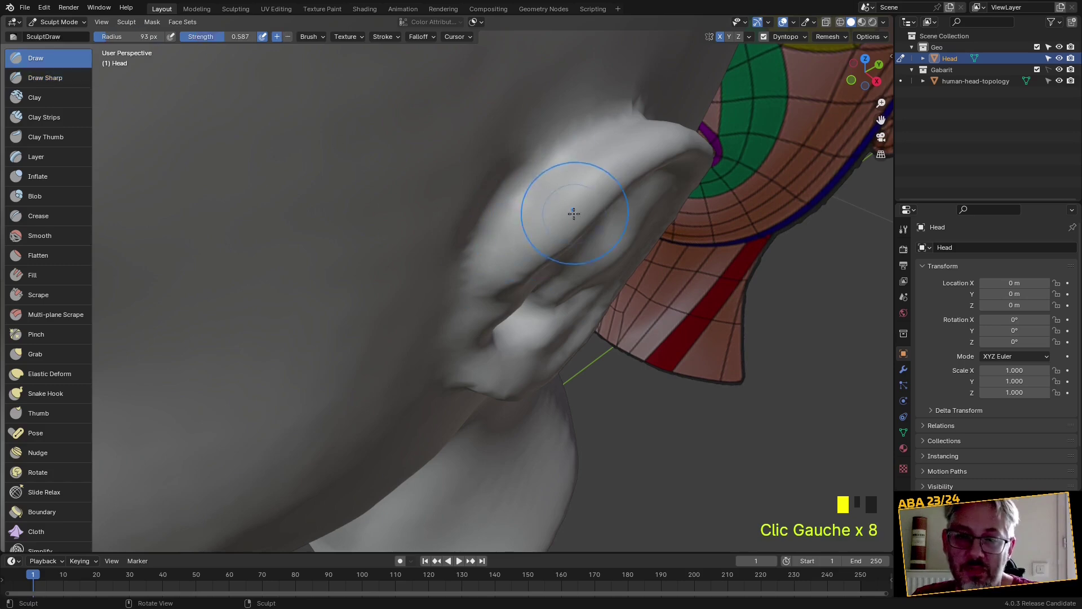
pyautogui.moveTo(501, 272); pyautogui.dragTo(471, 212, button='middle')
pyautogui.scroll(-2, 421, 181)
pyautogui.scroll(2, 587, 168)
pyautogui.keyDown('shift'); pyautogui.moveTo(602, 85); pyautogui.dragTo(621, 98); pyautogui.keyUp('shift')
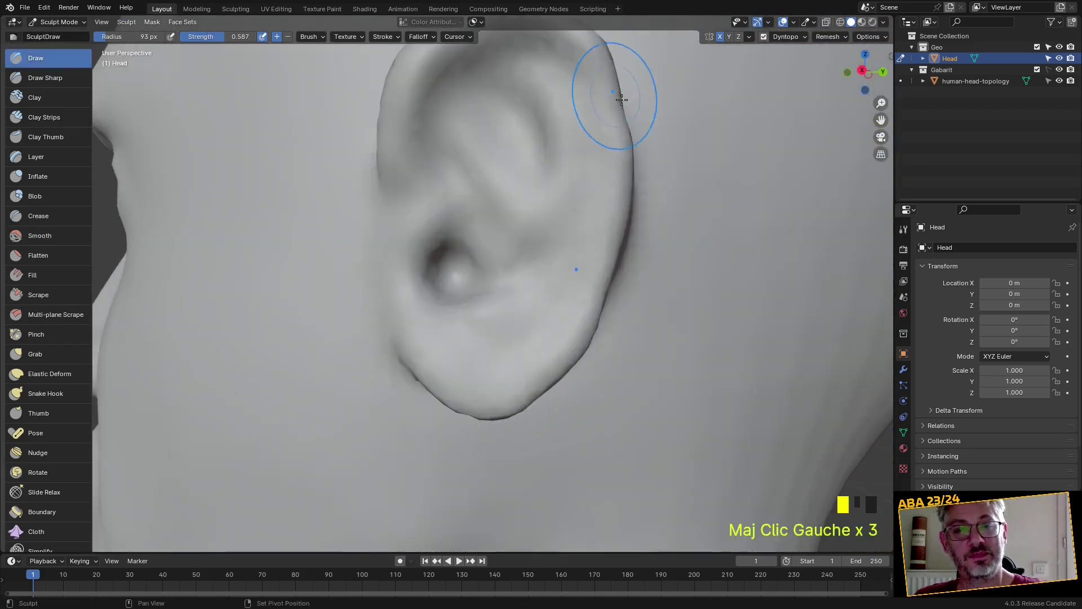
pyautogui.keyDown('shift'); pyautogui.moveTo(602, 52); pyautogui.dragTo(595, 45); pyautogui.keyUp('shift')
pyautogui.keyDown('shift'); pyautogui.moveTo(595, 45); pyautogui.dragTo(583, 39); pyautogui.keyUp('shift')
pyautogui.scroll(-1, 618, 104)
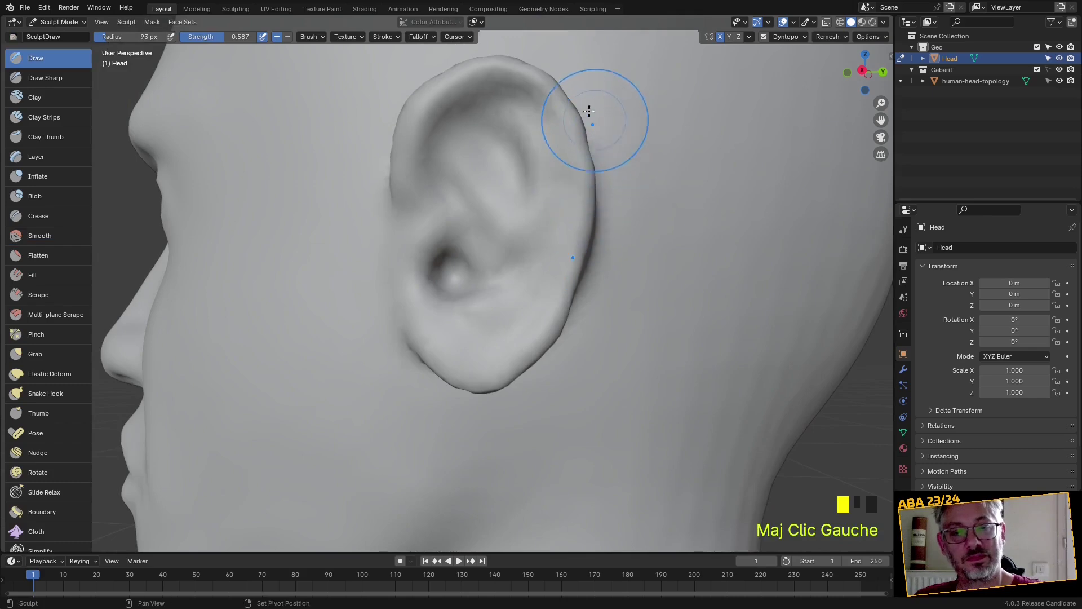
# Build up the ear's outer rim from the top down toward the lobe with Draw, lowering the strength to 0.399
pyautogui.moveTo(574, 94); pyautogui.dragTo(544, 128, button='middle')
pyautogui.scroll(2, 592, 203)
pyautogui.scroll(1, 542, 82)
pyautogui.moveTo(544, 84)
pyautogui.keyDown('shift'); pyautogui.mouseDown(button='middle')
pyautogui.moveTo(550, 71)
pyautogui.moveTo(556, 92)
pyautogui.mouseUp(button='middle'); pyautogui.keyUp('shift')
pyautogui.click(557, 77)
pyautogui.moveTo(578, 108)
pyautogui.mouseDown()
pyautogui.moveTo(590, 169)
pyautogui.moveTo(573, 247)
pyautogui.moveTo(536, 346)
pyautogui.moveTo(481, 402)
pyautogui.mouseUp()
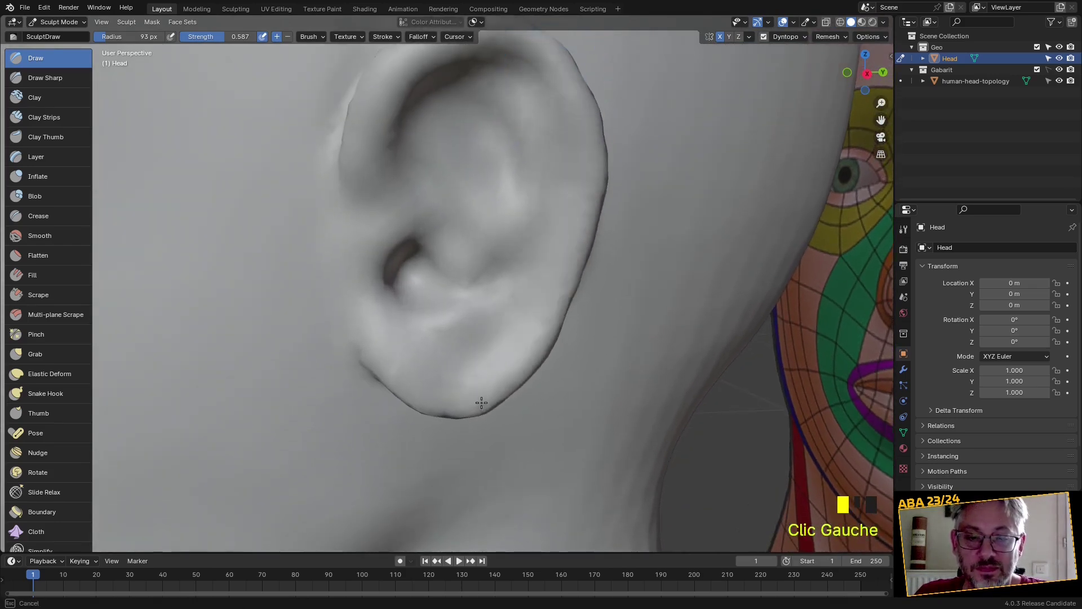
pyautogui.hotkey('ctrl', 'z')
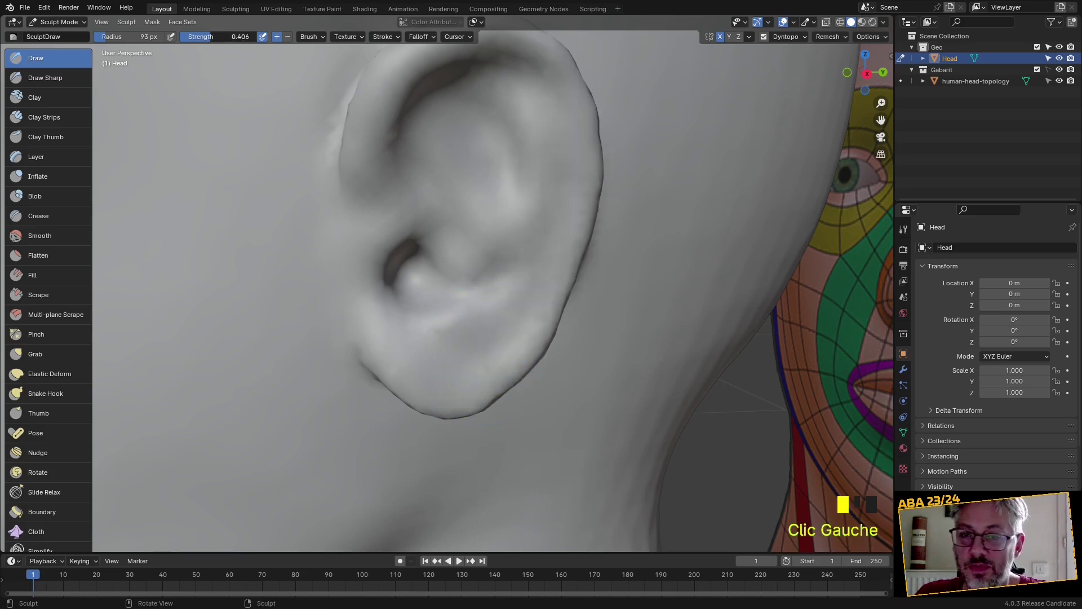
pyautogui.moveTo(487, 374); pyautogui.dragTo(516, 365)
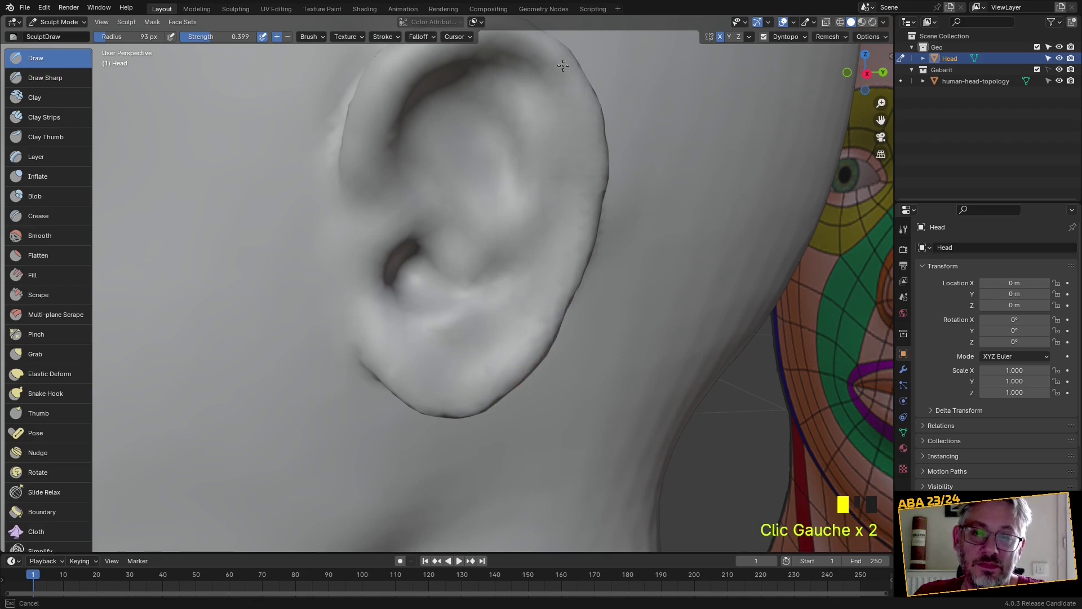
# Smooth the lower part of the ear and thicken its rear rim with further Draw strokes
pyautogui.moveTo(623, 111)
pyautogui.mouseDown(button='middle')
pyautogui.moveTo(581, 107)
pyautogui.moveTo(512, 164)
pyautogui.mouseUp(button='middle')
pyautogui.keyDown('shift'); pyautogui.moveTo(522, 261); pyautogui.dragTo(459, 394); pyautogui.keyUp('shift')
pyautogui.moveTo(459, 394)
pyautogui.mouseDown(button='middle')
pyautogui.moveTo(432, 281)
pyautogui.moveTo(453, 274)
pyautogui.moveTo(458, 321)
pyautogui.moveTo(445, 339)
pyautogui.moveTo(442, 292)
pyautogui.moveTo(529, 298)
pyautogui.mouseUp(button='middle')
pyautogui.moveTo(574, 254); pyautogui.dragTo(571, 280)
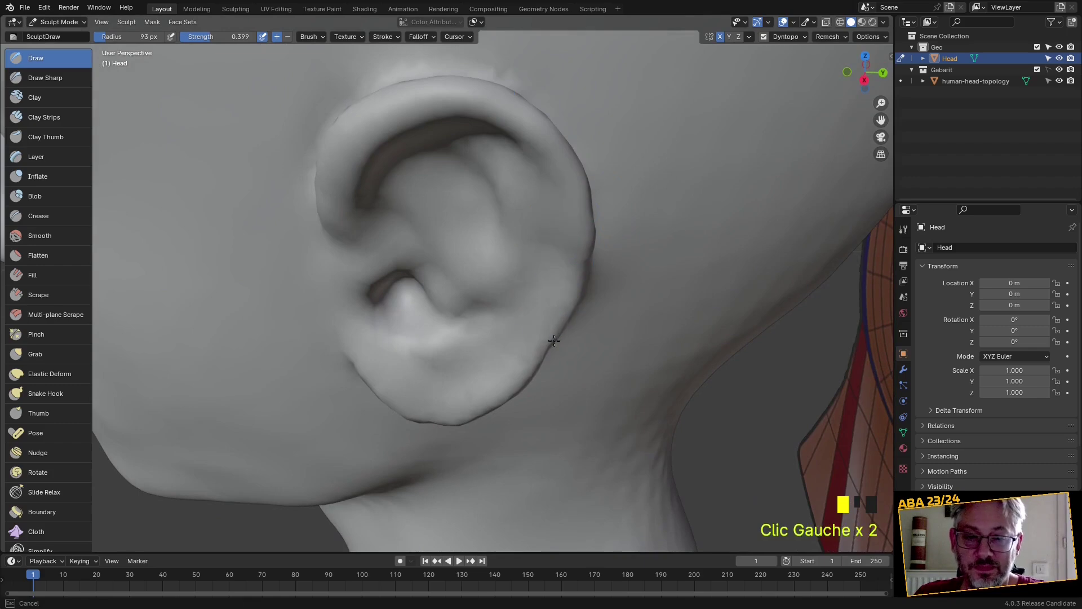
pyautogui.moveTo(519, 389); pyautogui.dragTo(518, 343, button='middle')
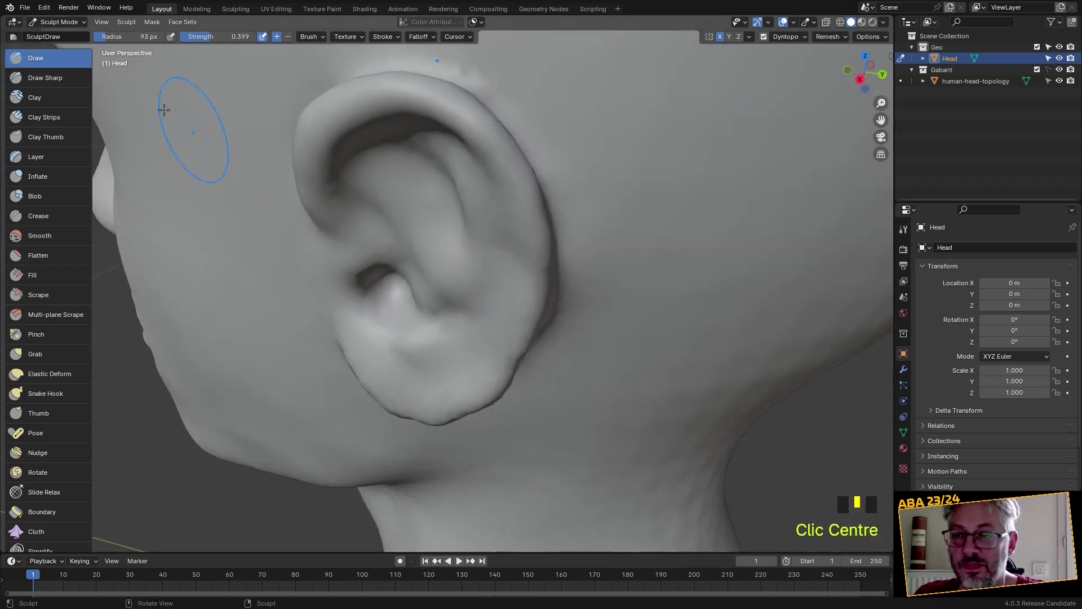
# Deepen the ear's inner folds with Draw Sharp at strength 0.225
pyautogui.moveTo(152, 128); pyautogui.dragTo(568, 155, button='middle')
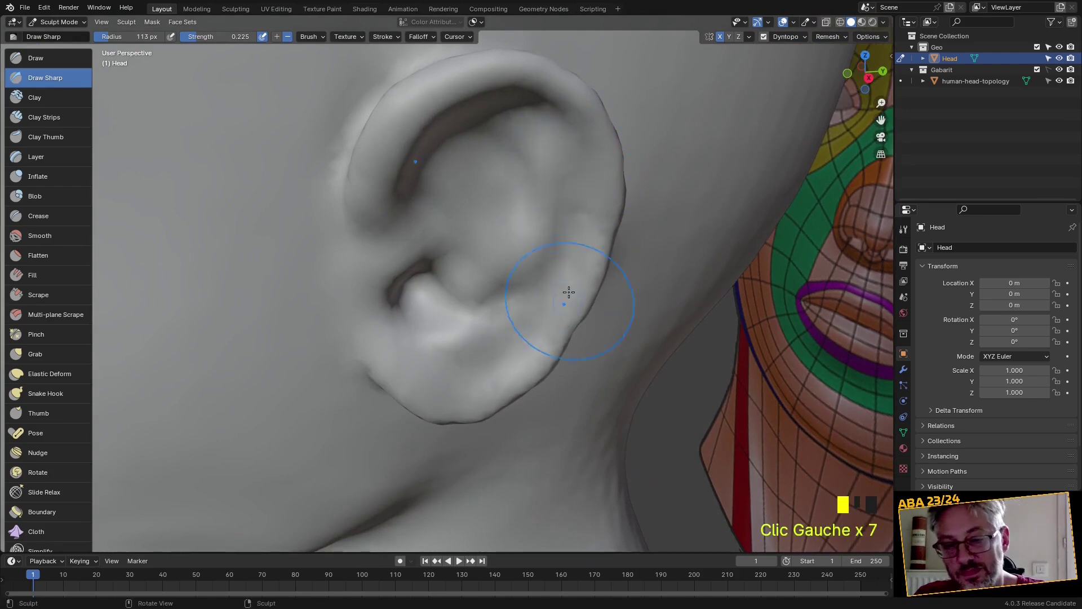
pyautogui.moveTo(540, 362); pyautogui.dragTo(532, 302, button='middle')
pyautogui.scroll(-4, 507, 287)
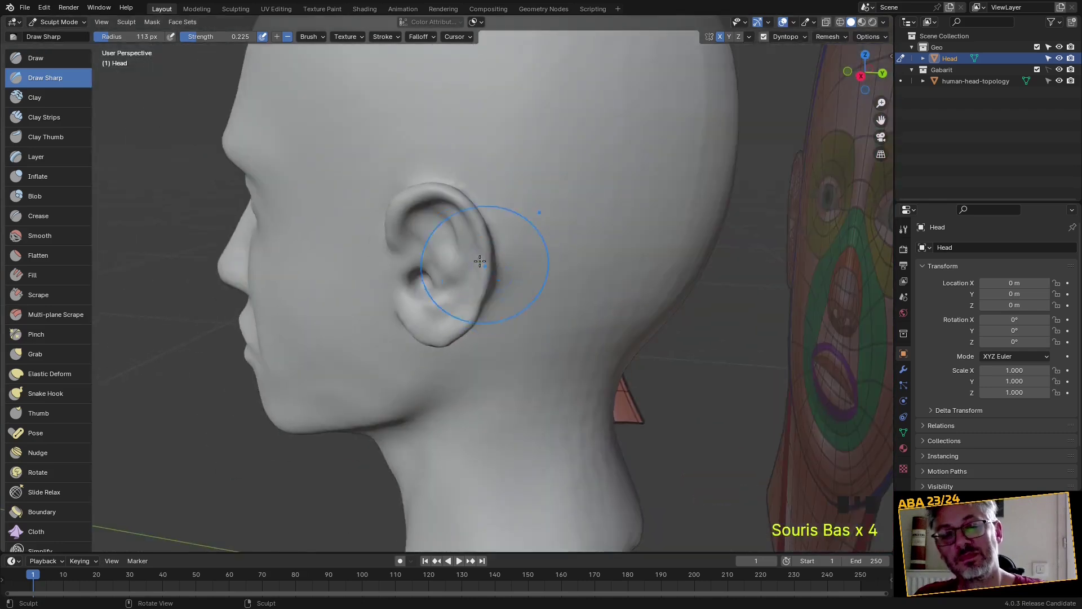
pyautogui.scroll(4, 483, 254)
pyautogui.moveTo(483, 242); pyautogui.dragTo(474, 185, button='middle')
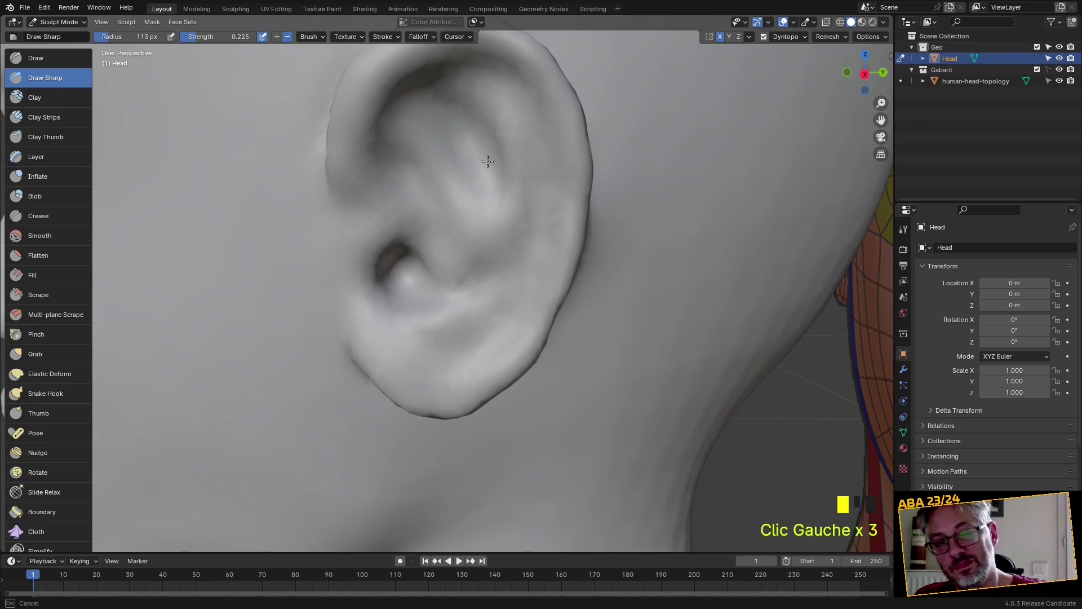
# Smooth the skull surface just behind the ear's rim
pyautogui.moveTo(428, 280)
pyautogui.mouseDown(button='middle')
pyautogui.moveTo(449, 254)
pyautogui.moveTo(596, 327)
pyautogui.moveTo(502, 285)
pyautogui.mouseUp(button='middle')
pyautogui.scroll(-3, 466, 254)
pyautogui.scroll(4, 502, 286)
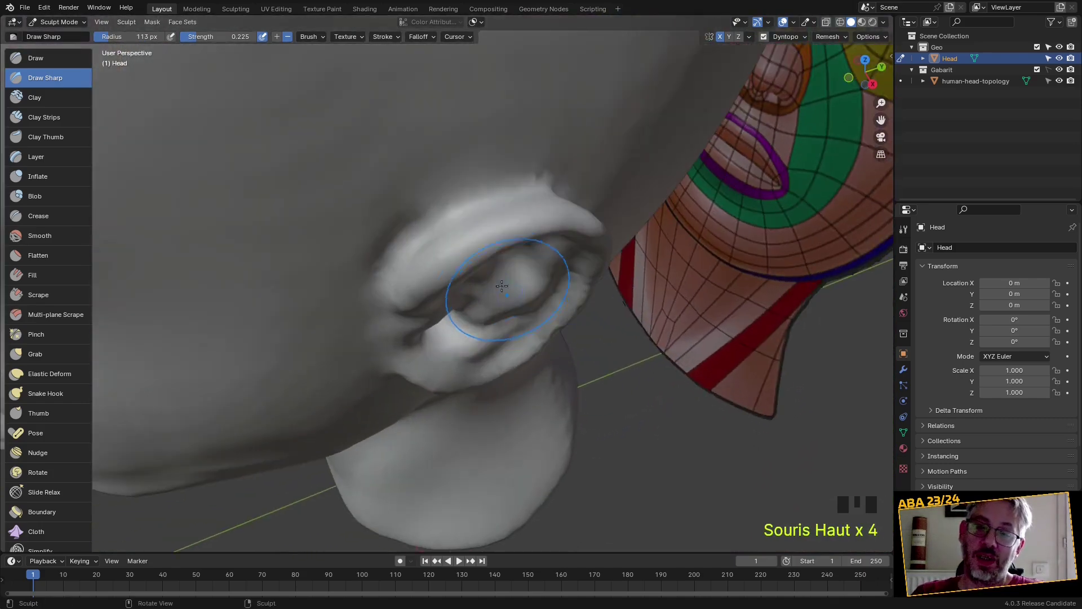
pyautogui.keyDown('shift'); pyautogui.click(388, 203); pyautogui.keyUp('shift')
pyautogui.keyDown('shift'); pyautogui.click(384, 247); pyautogui.keyUp('shift')
# Soften the brow ridge above the eye with a smoothing stroke
pyautogui.moveTo(401, 263); pyautogui.dragTo(474, 237, button='middle')
pyautogui.scroll(-2, 530, 358)
pyautogui.scroll(-1, 545, 346)
pyautogui.scroll(2, 663, 363)
pyautogui.scroll(3, 481, 232)
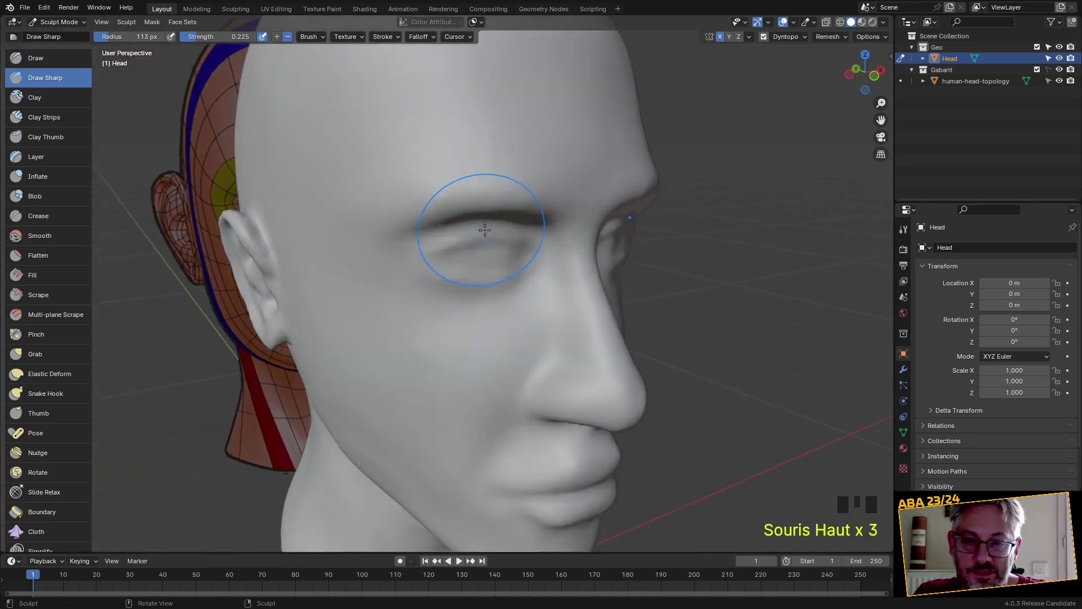
pyautogui.moveTo(512, 206)
pyautogui.keyDown('shift'); pyautogui.mouseDown()
pyautogui.moveTo(433, 212)
pyautogui.moveTo(383, 232)
pyautogui.mouseUp(); pyautogui.keyUp('shift')
pyautogui.moveTo(496, 213); pyautogui.dragTo(489, 193, button='middle')
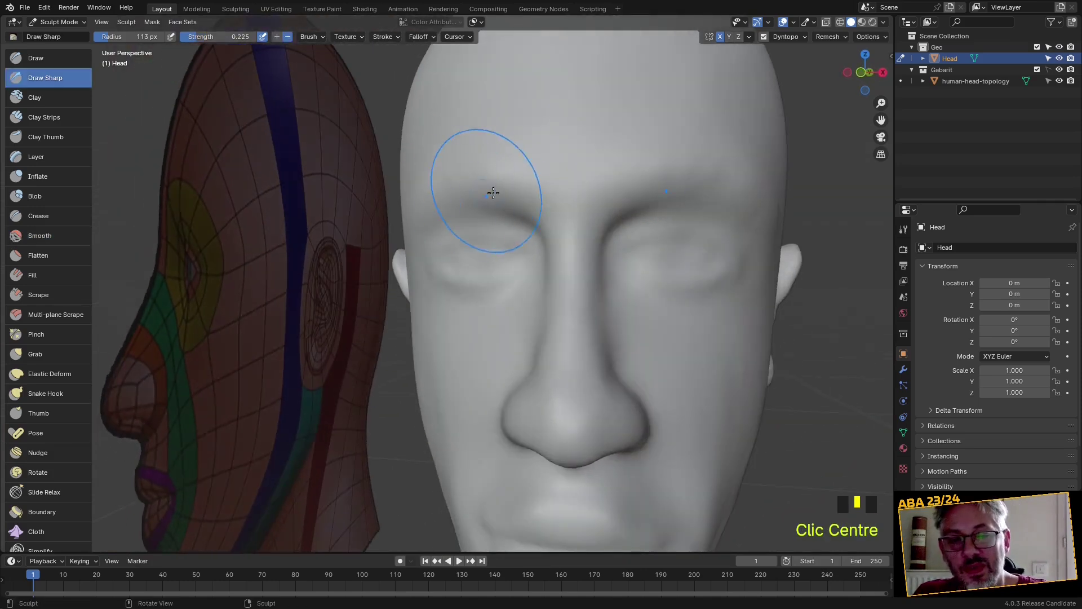
# Pull the jawline outward in front view with the Grab brush, reducing the brush radius to 216 px
pyautogui.moveTo(538, 248); pyautogui.dragTo(558, 252, button='middle')
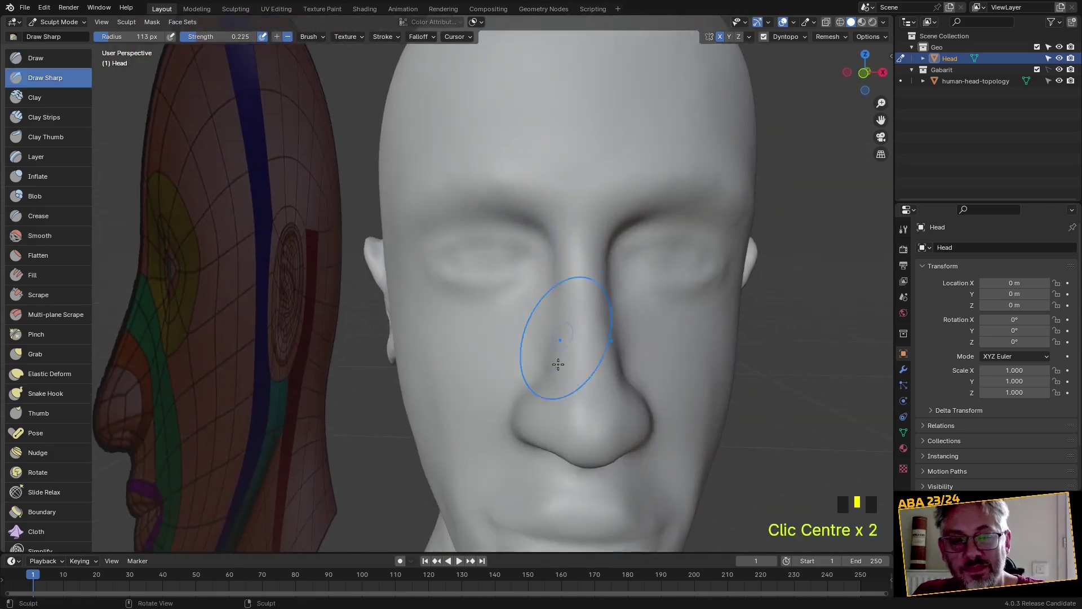
pyautogui.scroll(-2, 562, 355)
pyautogui.moveTo(563, 355); pyautogui.dragTo(535, 331, button='middle')
pyautogui.moveTo(456, 289)
pyautogui.mouseDown(button='middle')
pyautogui.moveTo(481, 282)
pyautogui.moveTo(474, 274)
pyautogui.mouseUp(button='middle')
pyautogui.press('g')
pyautogui.scroll(3, 449, 272)
pyautogui.moveTo(437, 261)
pyautogui.mouseDown()
pyautogui.moveTo(454, 268)
pyautogui.moveTo(438, 280)
pyautogui.moveTo(440, 309)
pyautogui.mouseUp()
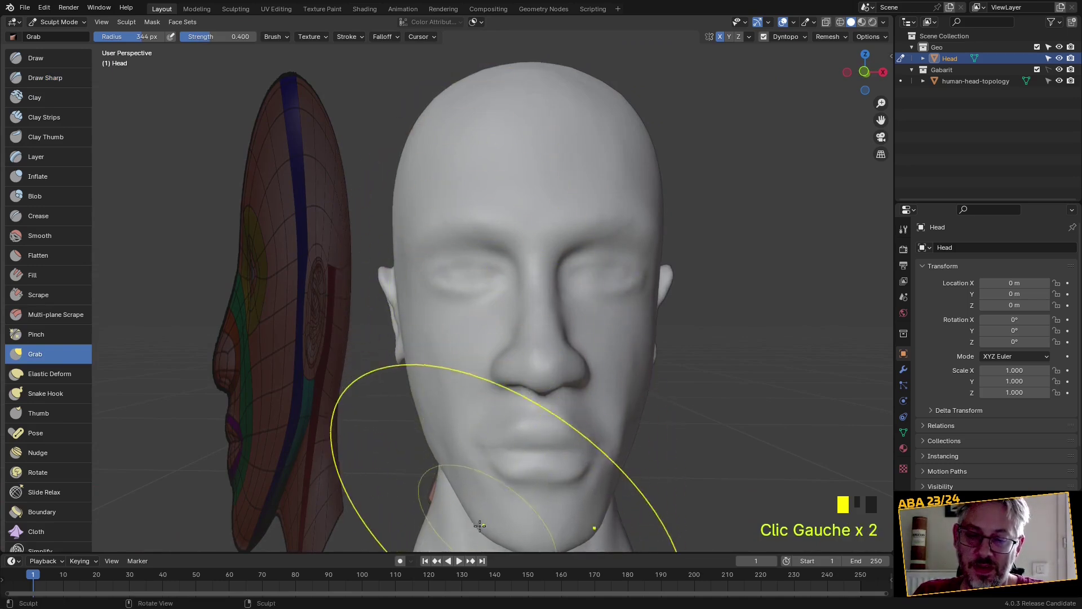
pyautogui.press('f')
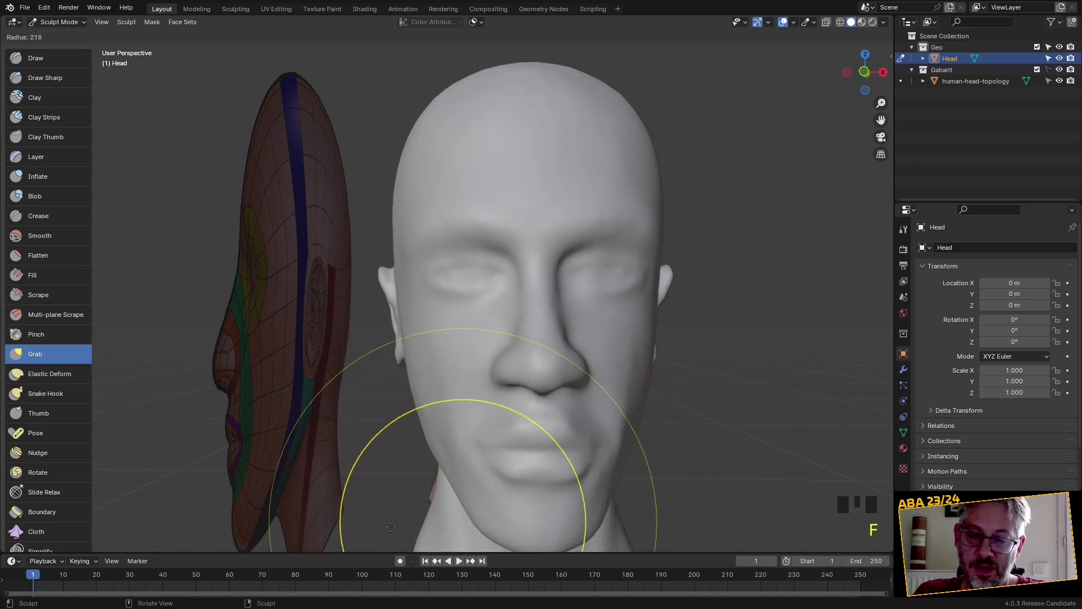
pyautogui.click(457, 539)
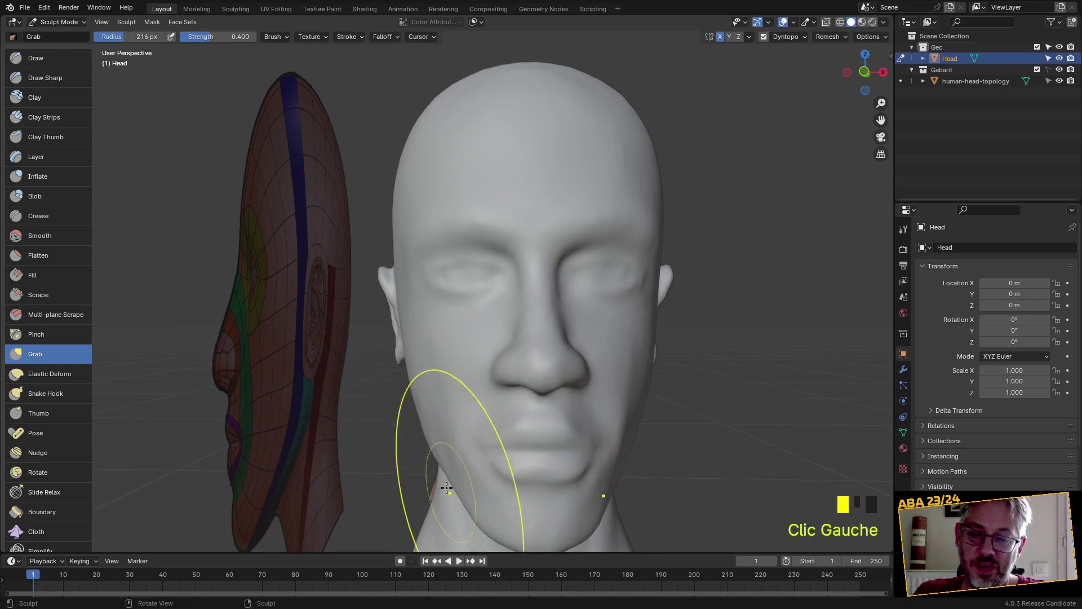
pyautogui.moveTo(452, 483); pyautogui.dragTo(442, 484)
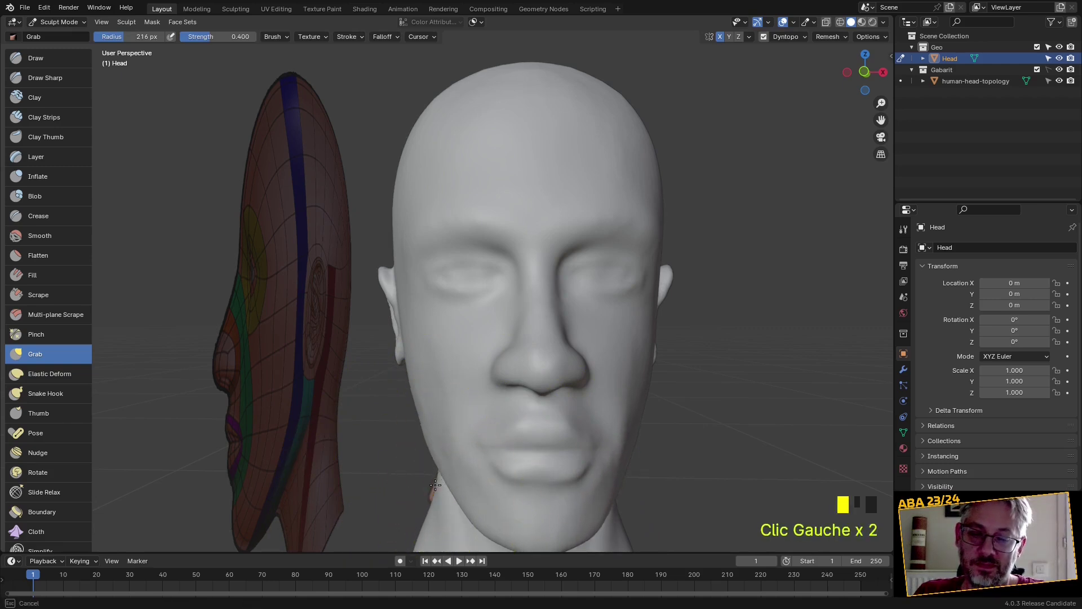
# Reshape the lower face around the mouth with Grab strokes and smooth the reworked surface
pyautogui.moveTo(540, 483)
pyautogui.mouseDown()
pyautogui.moveTo(542, 444)
pyautogui.moveTo(511, 450)
pyautogui.mouseUp()
pyautogui.moveTo(501, 367); pyautogui.dragTo(503, 389)
pyautogui.scroll(2, 503, 389)
pyautogui.moveTo(534, 391)
pyautogui.mouseDown(button='middle')
pyautogui.moveTo(410, 374)
pyautogui.moveTo(446, 395)
pyautogui.mouseUp(button='middle')
pyautogui.moveTo(478, 447)
pyautogui.keyDown('shift'); pyautogui.mouseDown()
pyautogui.moveTo(459, 435)
pyautogui.moveTo(488, 448)
pyautogui.moveTo(478, 440)
pyautogui.moveTo(549, 428)
pyautogui.mouseUp(); pyautogui.keyUp('shift')
pyautogui.keyDown('shift'); pyautogui.moveTo(561, 427); pyautogui.dragTo(575, 425); pyautogui.keyUp('shift')
# Pull the cheek area beside the mouth downward with Grab in side view
pyautogui.scroll(-2, 570, 415)
pyautogui.moveTo(570, 416); pyautogui.dragTo(528, 401, button='middle')
pyautogui.scroll(2, 528, 401)
pyautogui.moveTo(435, 391); pyautogui.dragTo(421, 415)
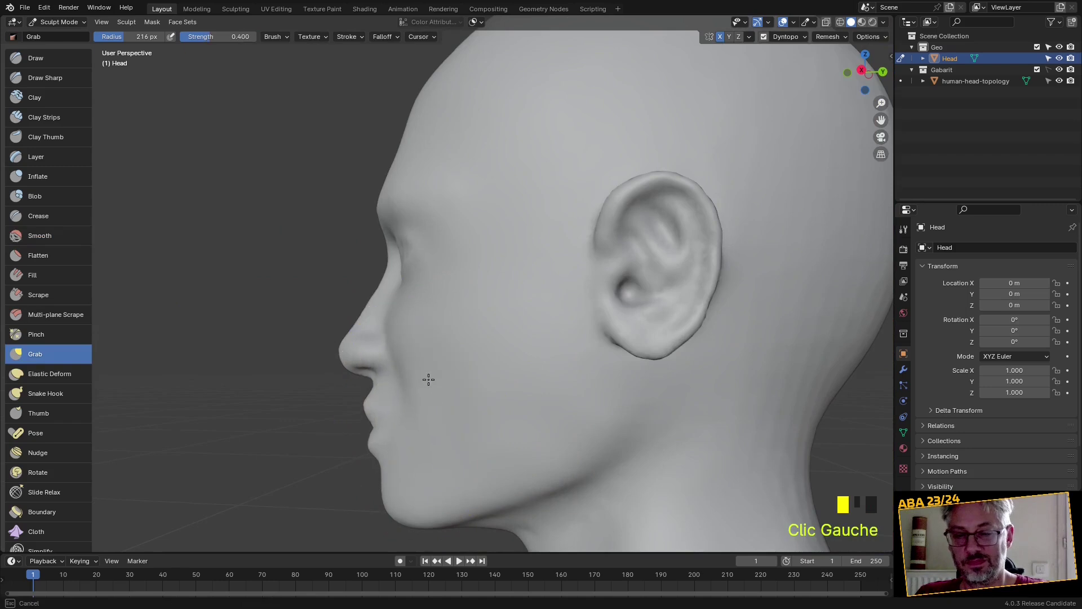
pyautogui.moveTo(431, 360)
pyautogui.mouseDown()
pyautogui.moveTo(419, 323)
pyautogui.moveTo(439, 389)
pyautogui.mouseUp()
# Adjust the contours of the mouth and jaw with additional Grab strokes from several angles
pyautogui.moveTo(440, 389); pyautogui.dragTo(520, 452, button='middle')
pyautogui.moveTo(532, 461); pyautogui.dragTo(530, 475)
pyautogui.moveTo(592, 448)
pyautogui.mouseDown()
pyautogui.moveTo(624, 459)
pyautogui.moveTo(614, 449)
pyautogui.mouseUp()
pyautogui.scroll(-2, 615, 448)
pyautogui.moveTo(615, 448)
pyautogui.mouseDown(button='middle')
pyautogui.moveTo(695, 360)
pyautogui.moveTo(508, 452)
pyautogui.moveTo(500, 346)
pyautogui.moveTo(536, 402)
pyautogui.mouseUp(button='middle')
pyautogui.scroll(2, 504, 451)
pyautogui.scroll(2, 536, 401)
pyautogui.moveTo(537, 402); pyautogui.dragTo(484, 407)
# Carve the line between the lips from the mouth corner to the centre with Draw Sharp, raising the strength to 0.543
pyautogui.scroll(1, 483, 406)
pyautogui.moveTo(483, 406)
pyautogui.mouseDown(button='middle')
pyautogui.moveTo(502, 404)
pyautogui.moveTo(496, 389)
pyautogui.mouseUp(button='middle')
pyautogui.click(46, 78)
pyautogui.keyDown('shift'); pyautogui.moveTo(582, 434); pyautogui.dragTo(479, 389, button='middle'); pyautogui.keyUp('shift')
pyautogui.moveTo(442, 380); pyautogui.dragTo(454, 387)
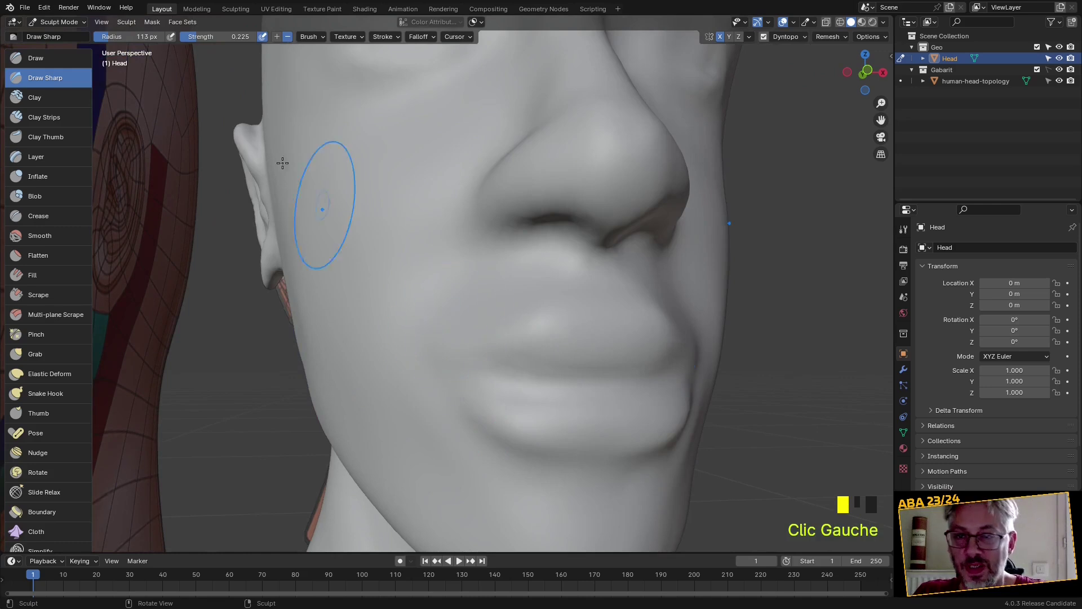
pyautogui.moveTo(200, 38)
pyautogui.mouseDown()
pyautogui.moveTo(214, 38)
pyautogui.moveTo(252, 145)
pyautogui.mouseUp()
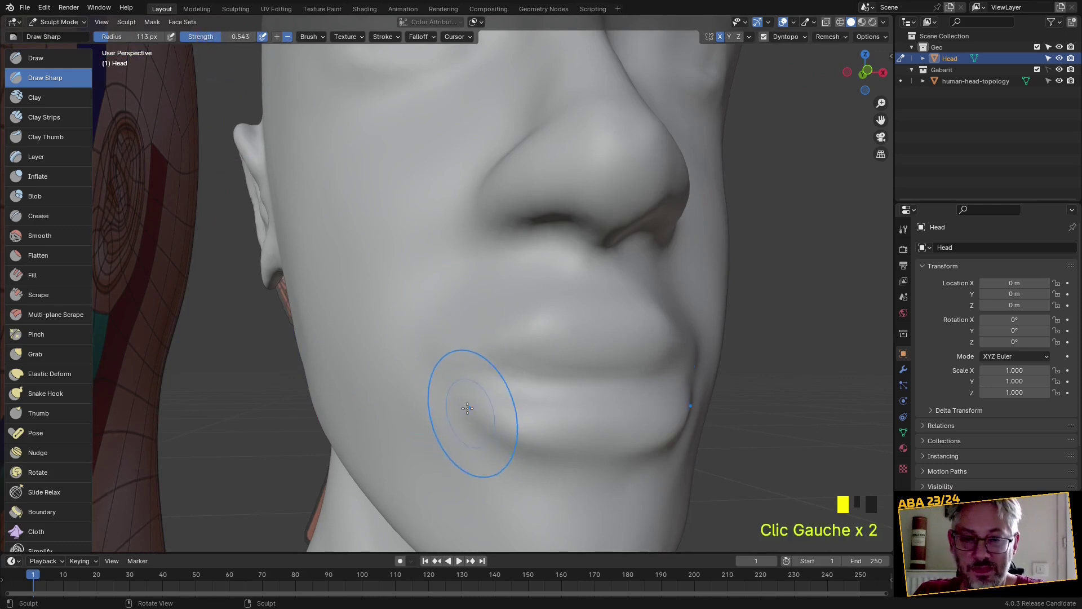
pyautogui.moveTo(444, 392); pyautogui.dragTo(527, 376)
pyautogui.moveTo(530, 376); pyautogui.dragTo(570, 377)
pyautogui.moveTo(572, 379); pyautogui.dragTo(594, 385)
# Try to raise the upper lip's edge with an inverted Draw Sharp stroke
pyautogui.keyDown('ctrl'); pyautogui.moveTo(503, 317); pyautogui.dragTo(606, 293); pyautogui.keyUp('ctrl')
pyautogui.hotkey('ctrl', 'z')
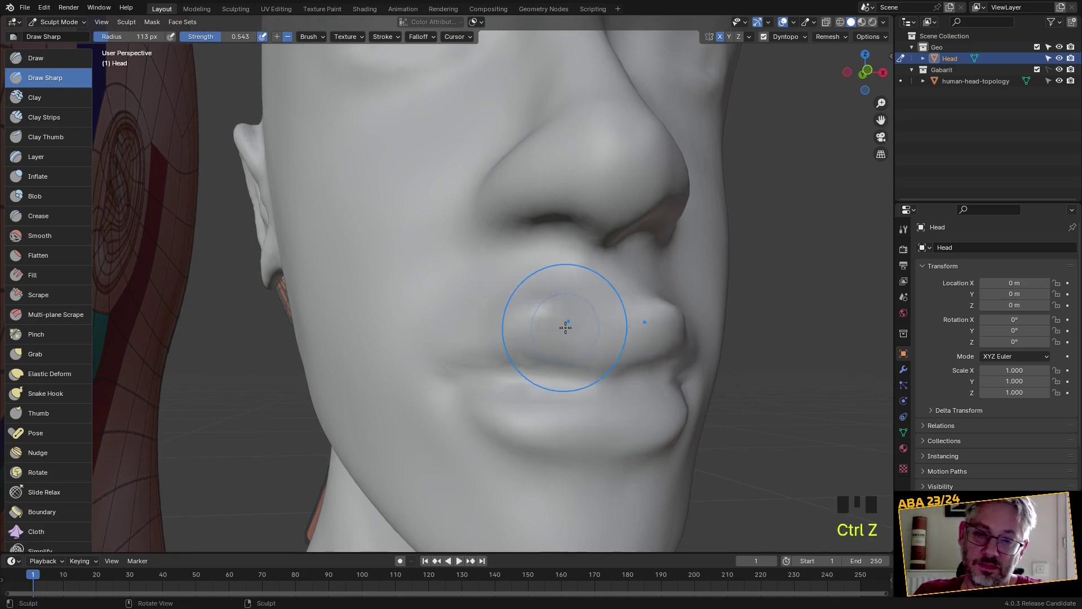
pyautogui.hotkey('ctrl', 'z')
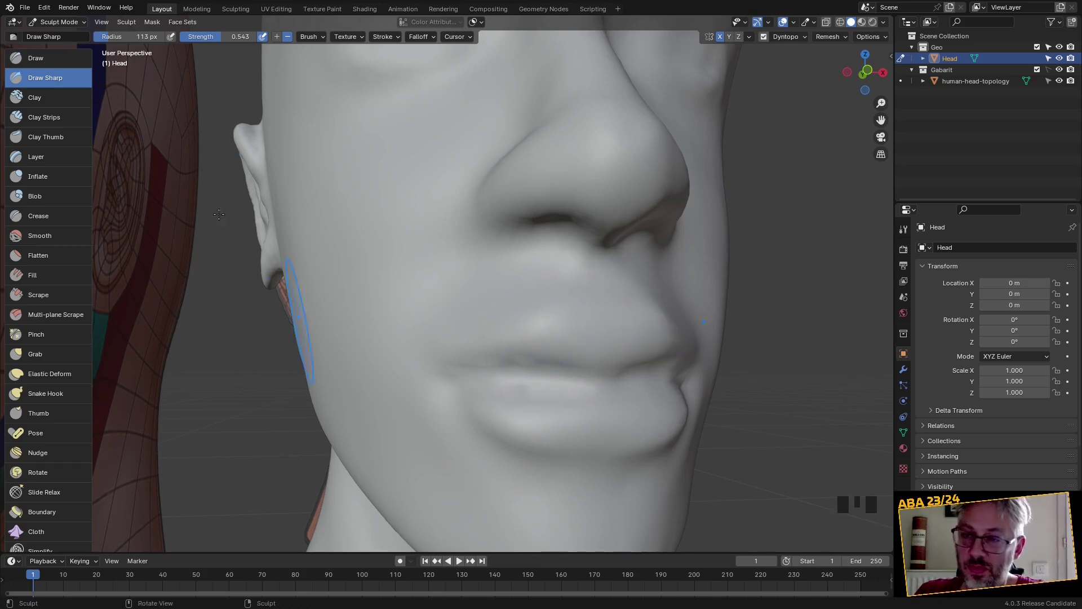
# Raise the upper lip's contour toward the mouth corner with inverted Draw Sharp at an 80 px radius, and smooth the lip
pyautogui.press('f')
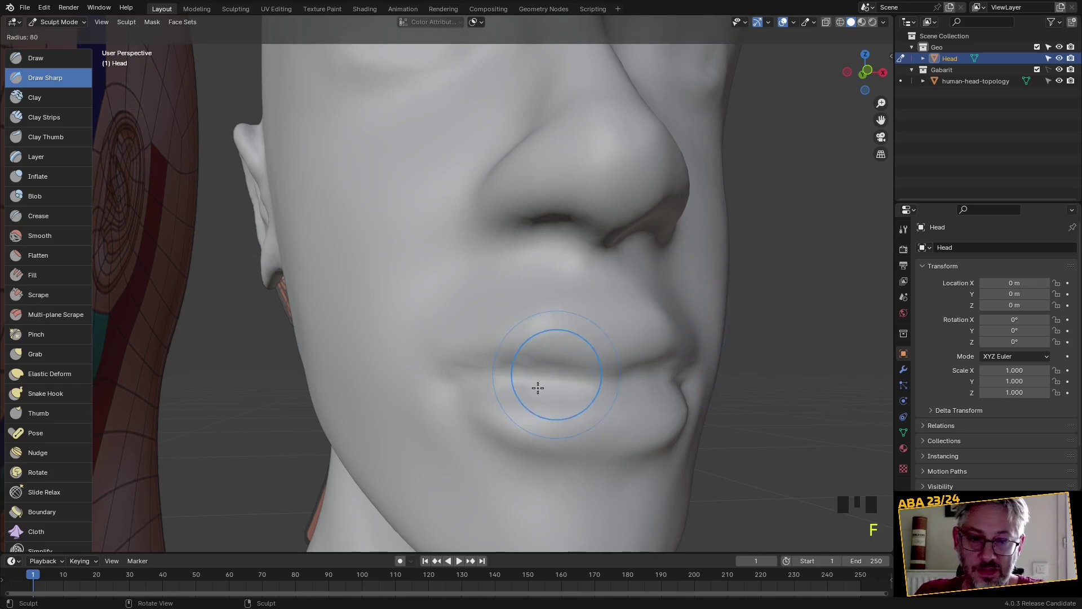
pyautogui.click(538, 388)
pyautogui.scroll(2, 556, 339)
pyautogui.keyDown('ctrl'); pyautogui.moveTo(517, 335); pyautogui.dragTo(567, 311); pyautogui.keyUp('ctrl')
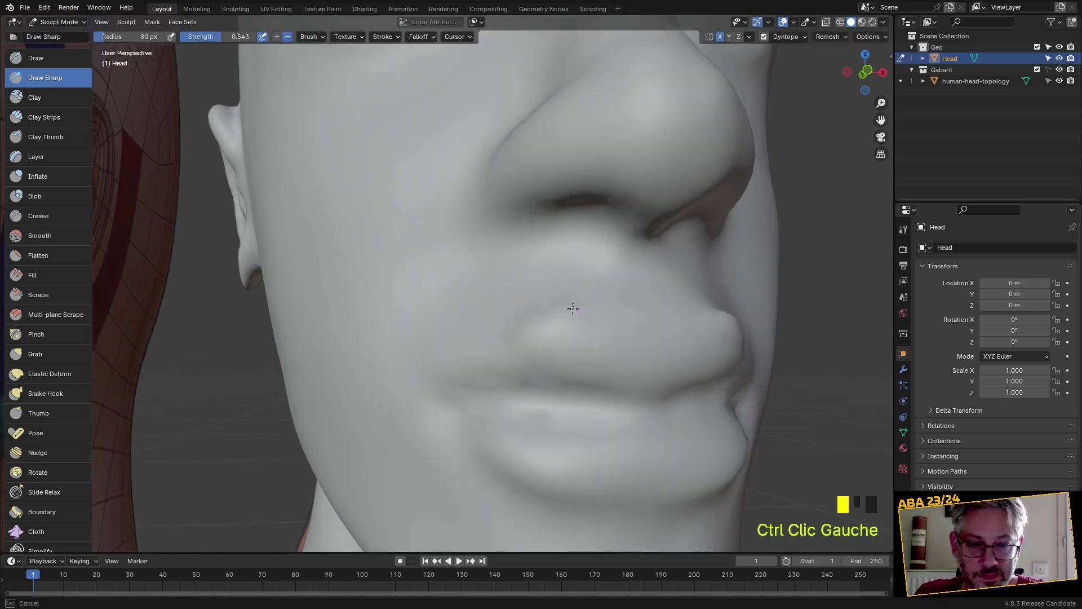
pyautogui.keyDown('ctrl'); pyautogui.moveTo(534, 348); pyautogui.dragTo(493, 359); pyautogui.keyUp('ctrl')
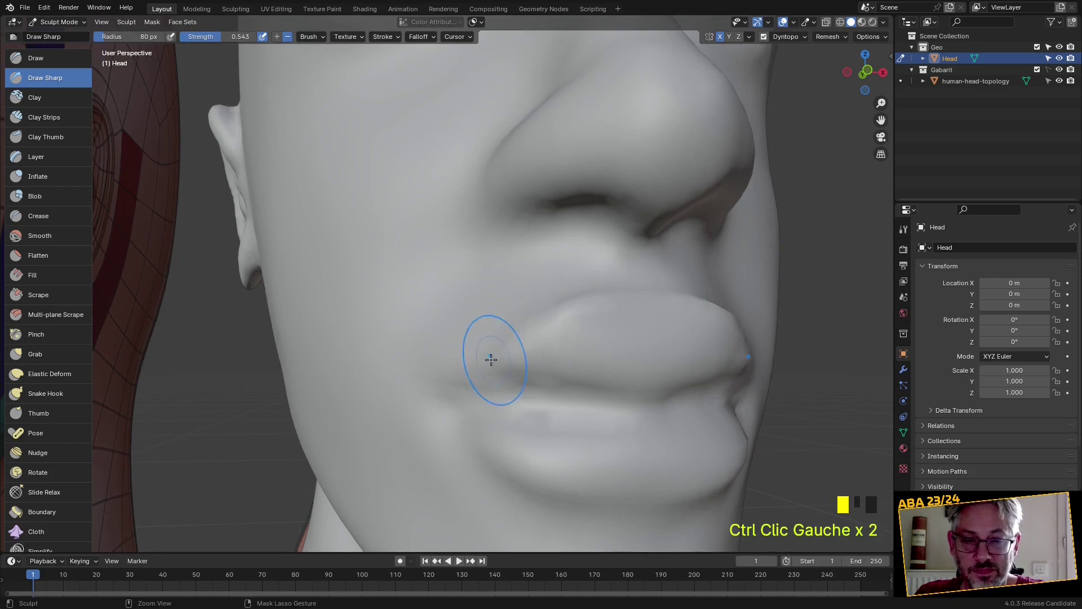
pyautogui.moveTo(562, 365)
pyautogui.keyDown('shift'); pyautogui.mouseDown()
pyautogui.moveTo(505, 367)
pyautogui.moveTo(636, 371)
pyautogui.moveTo(549, 371)
pyautogui.mouseUp(); pyautogui.keyUp('shift')
# Build up the outer end of the upper lip near the mouth corner with the Draw brush
pyautogui.moveTo(548, 387)
pyautogui.mouseDown(button='middle')
pyautogui.moveTo(602, 379)
pyautogui.moveTo(541, 401)
pyautogui.mouseUp(button='middle')
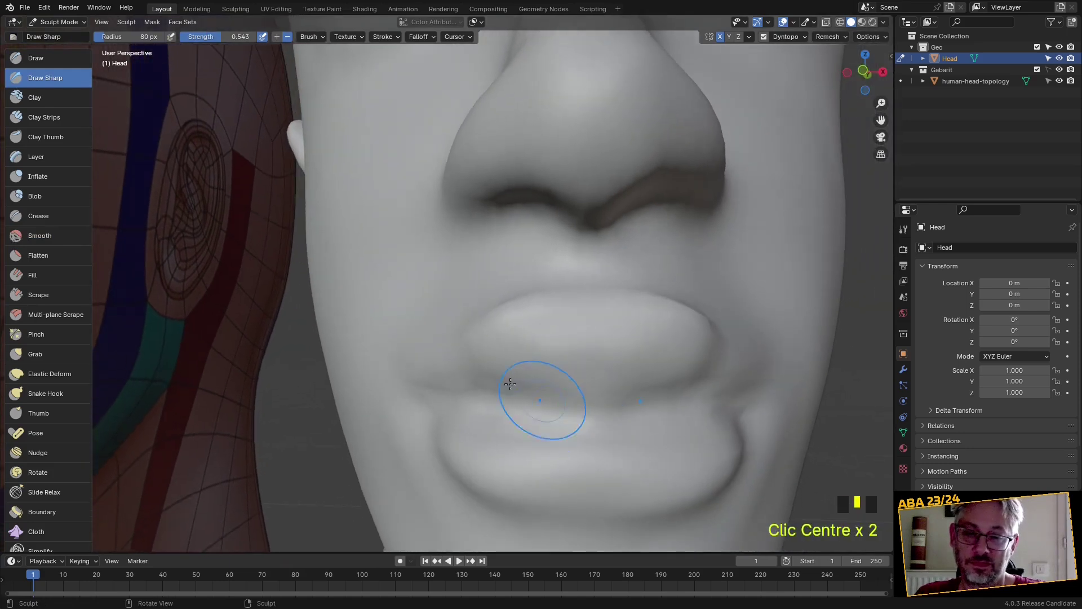
pyautogui.press('v')
pyautogui.moveTo(447, 373); pyautogui.dragTo(495, 362)
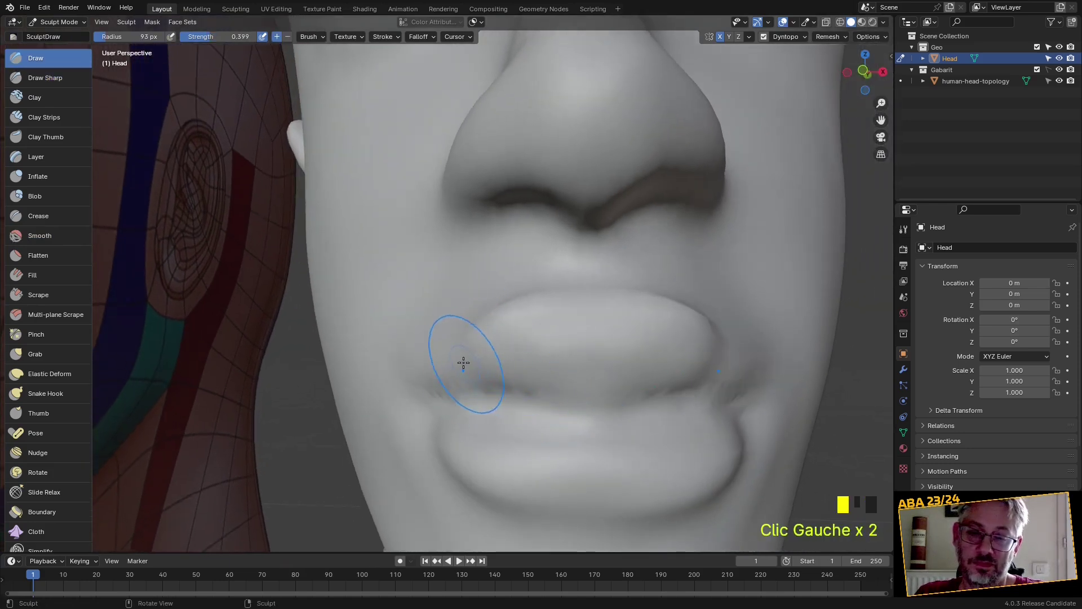
# Add volume to the upper lip between its outer end and the centre with the Draw brush
pyautogui.scroll(-2, 446, 367)
pyautogui.moveTo(466, 374)
pyautogui.mouseDown(button='middle')
pyautogui.moveTo(546, 387)
pyautogui.moveTo(496, 417)
pyautogui.moveTo(515, 443)
pyautogui.mouseUp(button='middle')
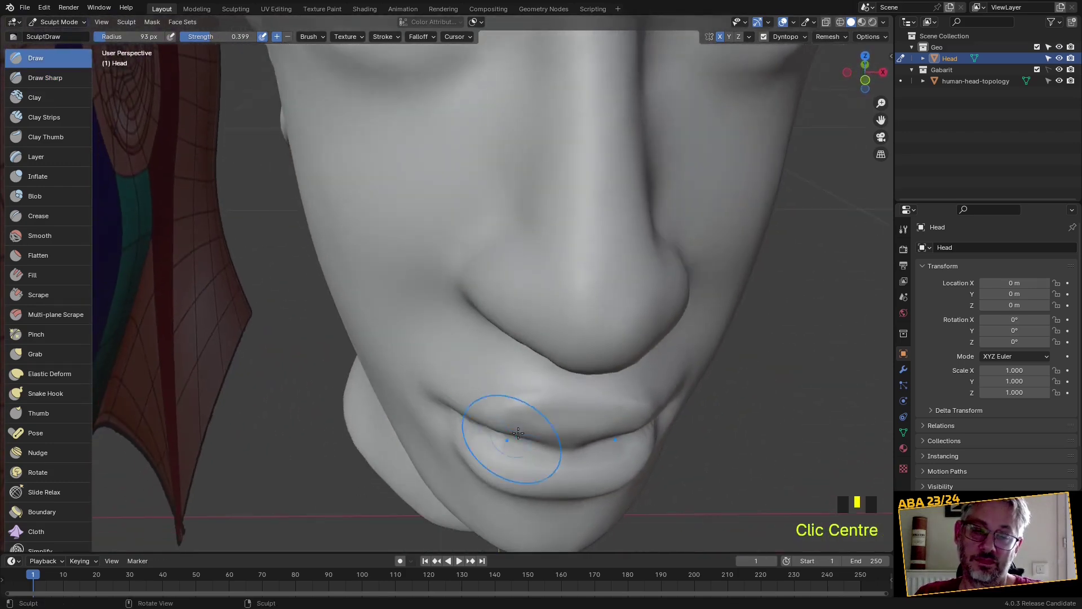
pyautogui.moveTo(515, 443); pyautogui.dragTo(531, 423)
pyautogui.moveTo(608, 430); pyautogui.dragTo(523, 410, button='middle')
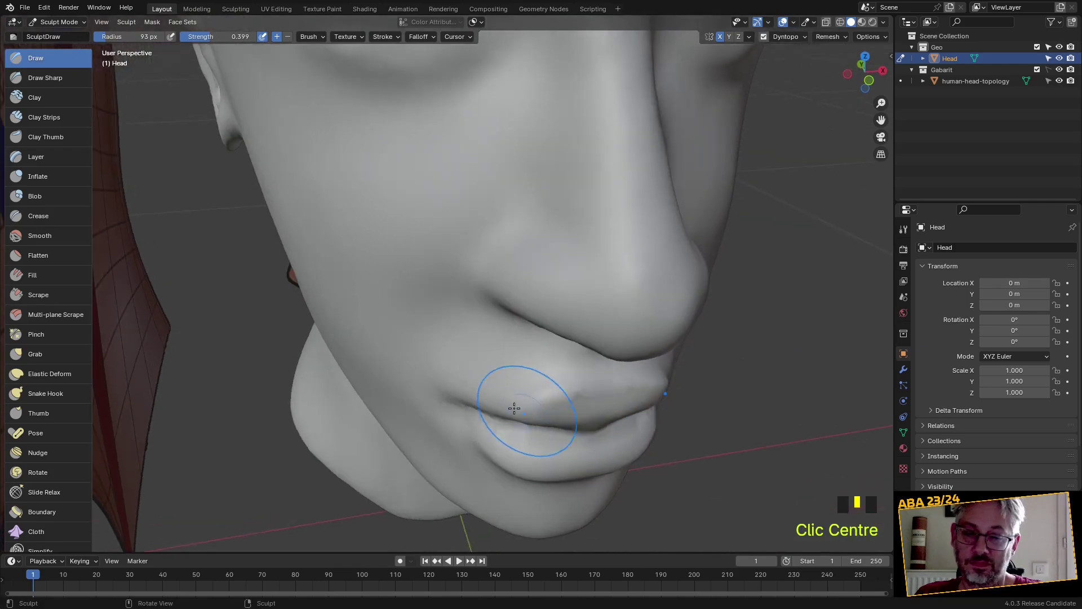
# Raise the upper lip's contour above the mouth corner with inverted Draw Sharp strokes at an 80 px radius
pyautogui.click(60, 82)
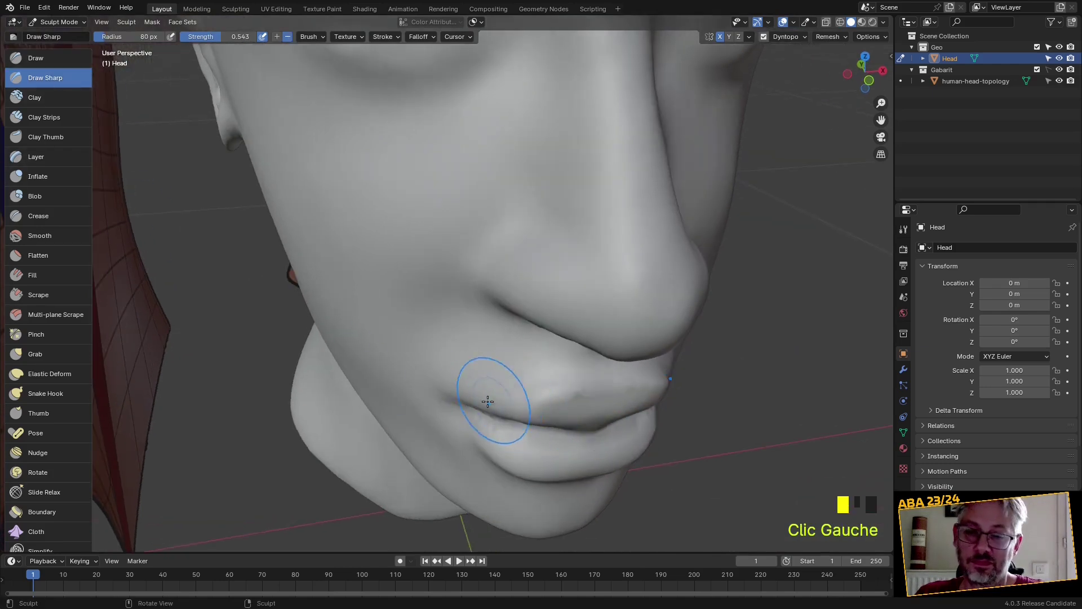
pyautogui.scroll(2, 490, 401)
pyautogui.keyDown('ctrl'); pyautogui.moveTo(507, 446); pyautogui.dragTo(563, 457); pyautogui.keyUp('ctrl')
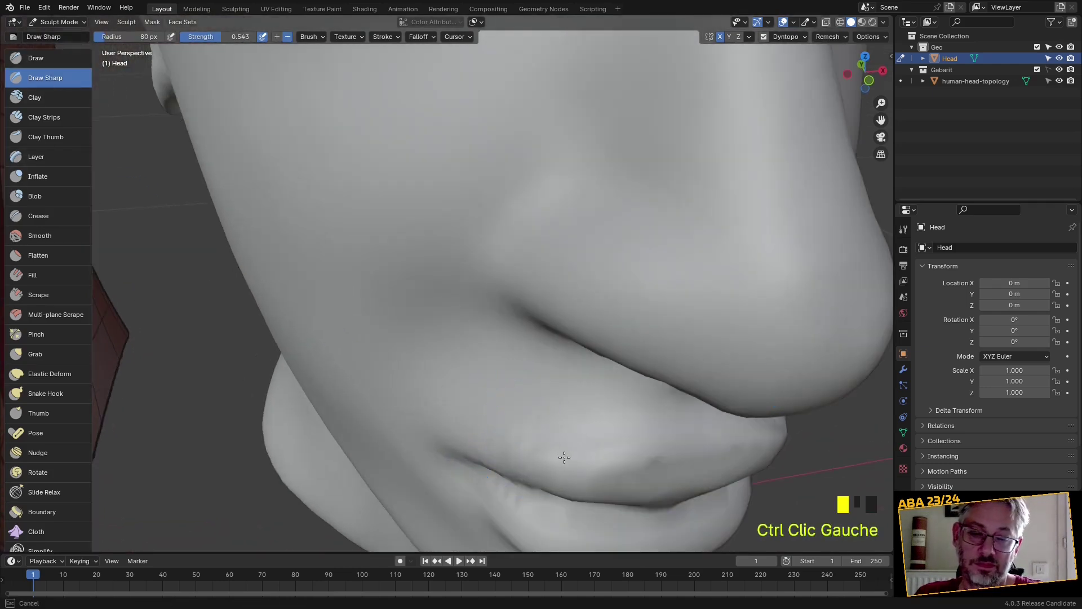
pyautogui.keyDown('ctrl'); pyautogui.moveTo(496, 450); pyautogui.dragTo(504, 454); pyautogui.keyUp('ctrl')
# Carve the philtrum below the nose with Draw Sharp and raise its edge above the upper lip with inverted strokes
pyautogui.scroll(-3, 505, 454)
pyautogui.moveTo(504, 453); pyautogui.dragTo(483, 382, button='middle')
pyautogui.scroll(3, 530, 303)
pyautogui.scroll(1, 530, 303)
pyautogui.click(546, 239)
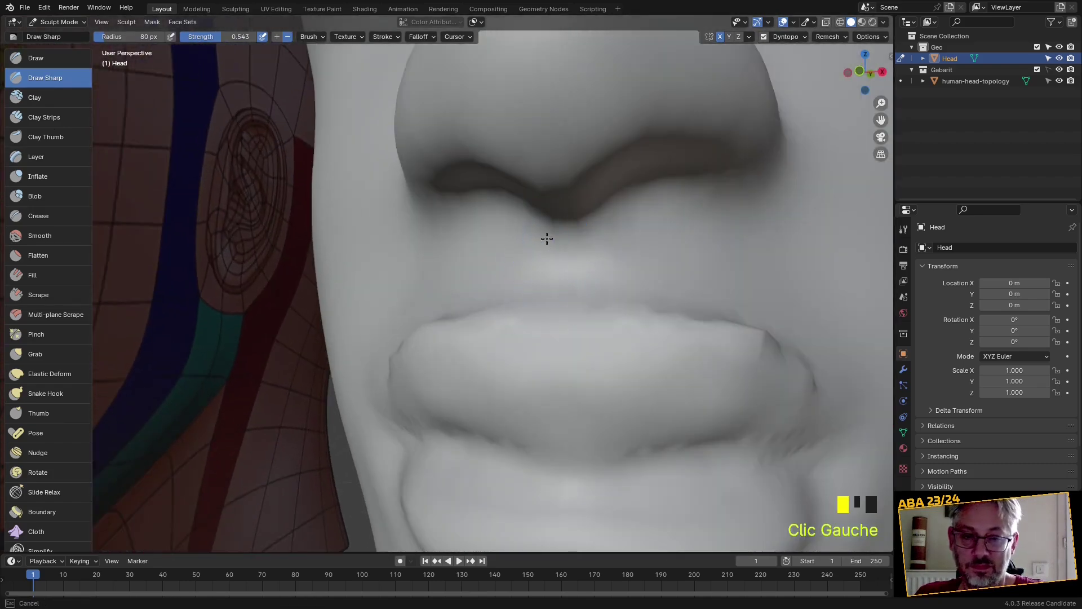
pyautogui.keyDown('ctrl'); pyautogui.click(547, 276); pyautogui.keyUp('ctrl')
pyautogui.keyDown('ctrl'); pyautogui.moveTo(546, 275); pyautogui.dragTo(544, 277); pyautogui.keyUp('ctrl')
# Smooth the upper lip's surface and outer contour to soften the sharp ridges
pyautogui.moveTo(560, 331); pyautogui.dragTo(542, 360, button='middle')
pyautogui.scroll(-2, 493, 379)
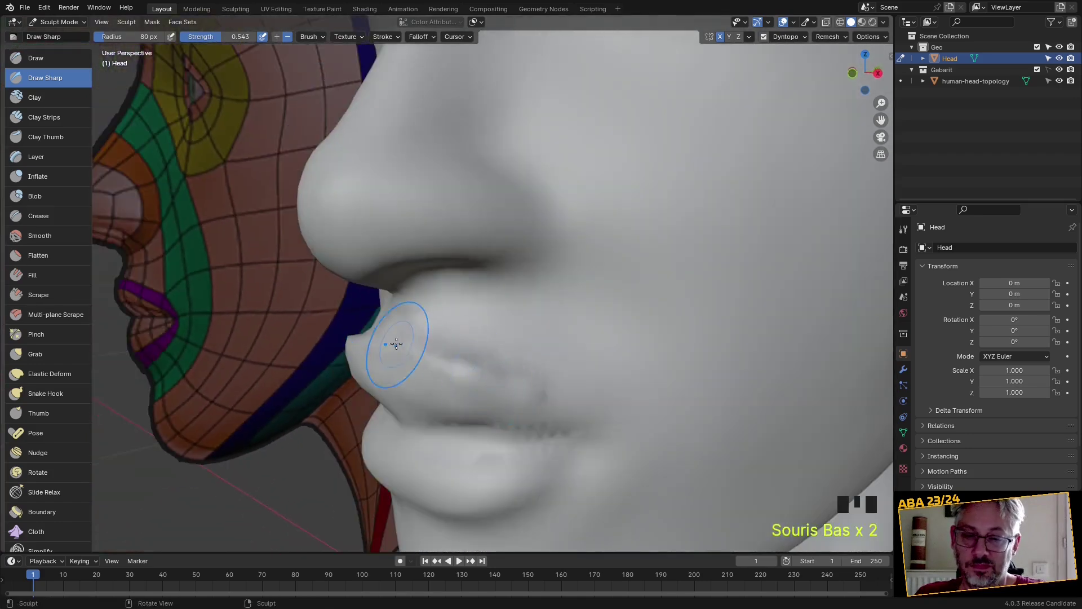
pyautogui.moveTo(396, 344); pyautogui.dragTo(453, 372, button='middle')
pyautogui.keyDown('shift'); pyautogui.click(485, 441); pyautogui.keyUp('shift')
pyautogui.keyDown('shift'); pyautogui.click(544, 448); pyautogui.keyUp('shift')
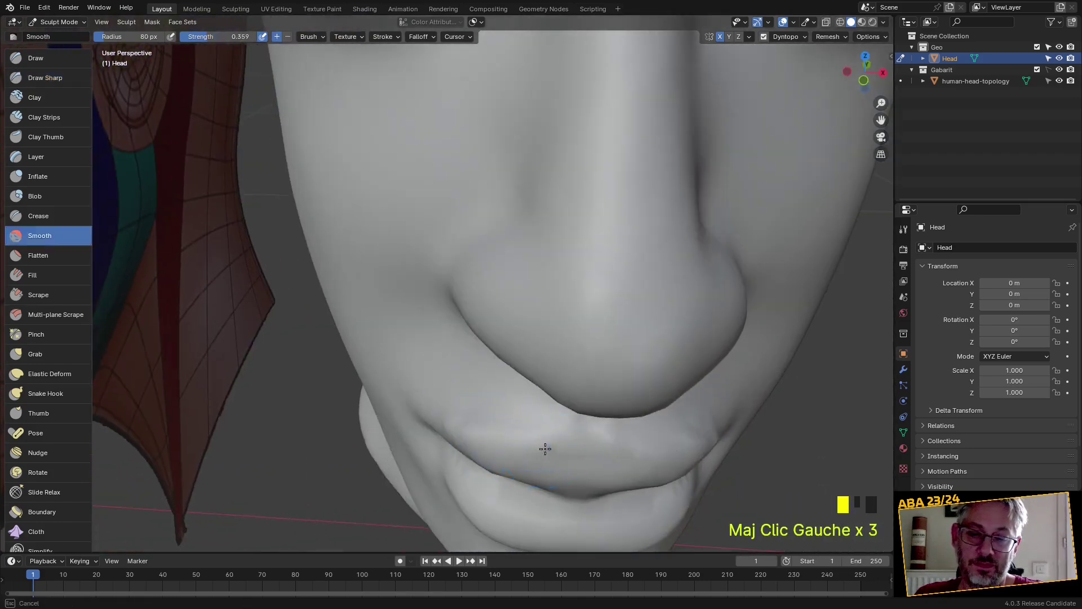
pyautogui.moveTo(487, 481); pyautogui.dragTo(471, 398, button='middle')
pyautogui.moveTo(448, 334)
pyautogui.keyDown('shift'); pyautogui.mouseDown()
pyautogui.moveTo(434, 360)
pyautogui.moveTo(452, 357)
pyautogui.mouseUp(); pyautogui.keyUp('shift')
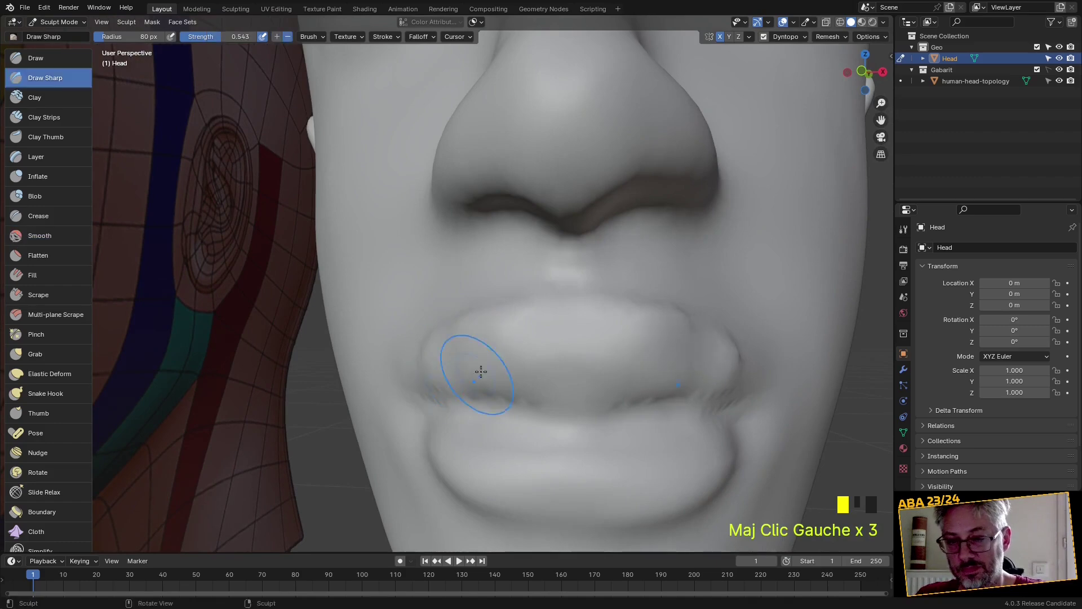
# Display the wireframe over the head to inspect the mesh density around the mouth, and turn off Dyntopo
pyautogui.moveTo(476, 370); pyautogui.dragTo(517, 407, button='middle')
pyautogui.press('q')
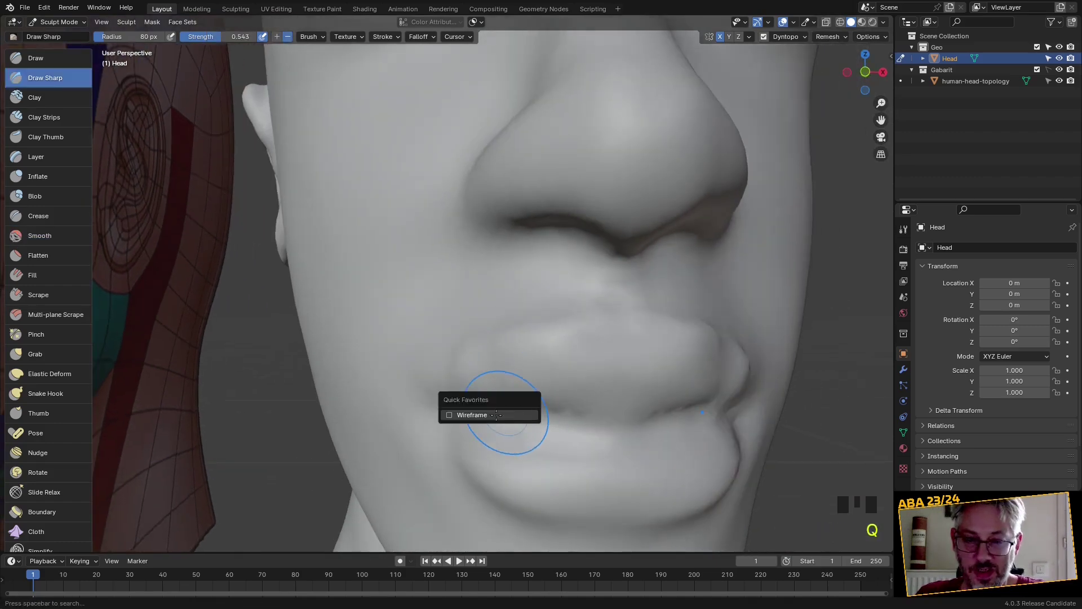
pyautogui.click(492, 415)
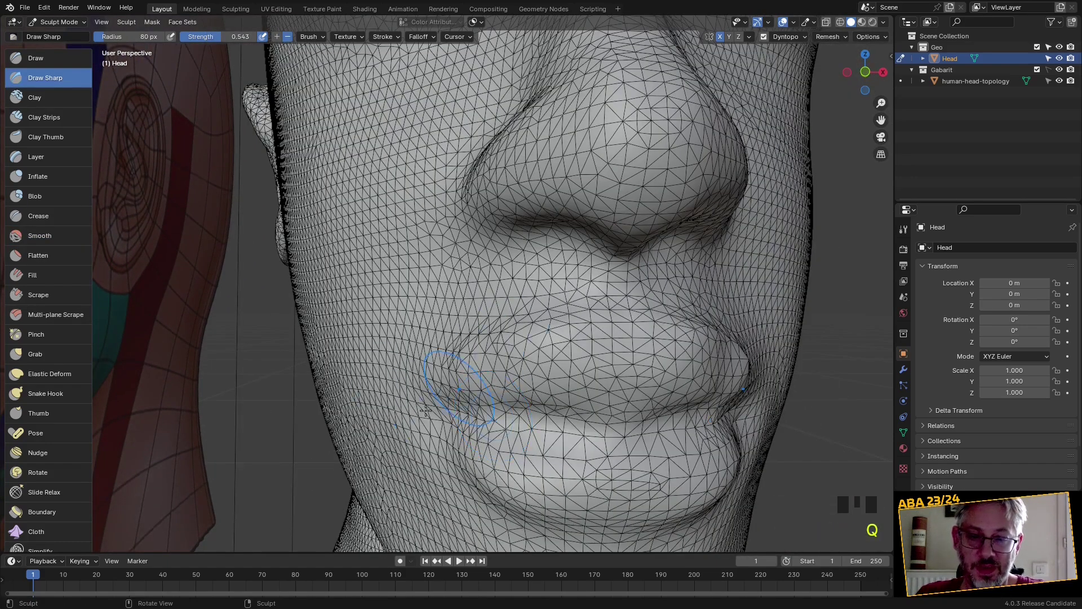
pyautogui.press('q')
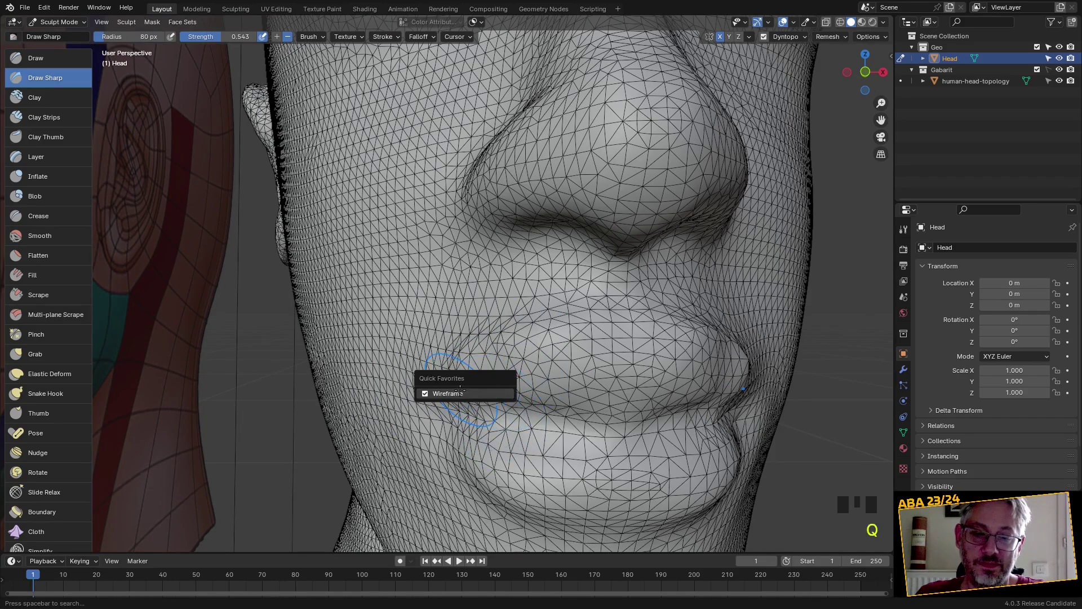
pyautogui.click(763, 36)
# Try to remesh the head with a voxel size of 0.005663 m sampled near the mouth corner, and undo the remesh
pyautogui.moveTo(620, 226); pyautogui.dragTo(654, 331, button='middle')
pyautogui.scroll(-5, 598, 226)
pyautogui.scroll(-5, 634, 217)
pyautogui.scroll(4, 650, 295)
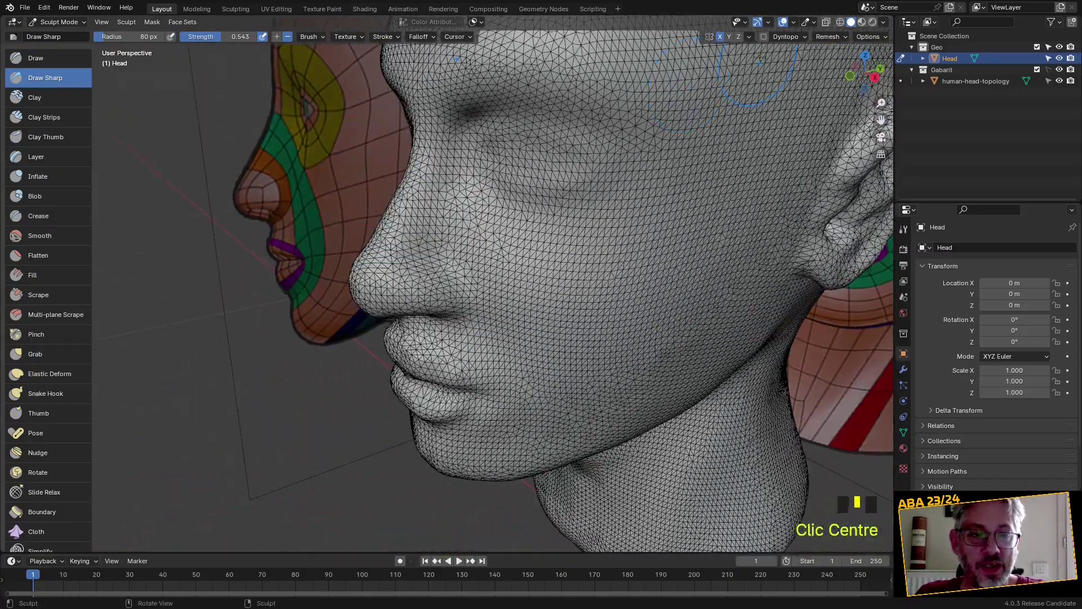
pyautogui.click(839, 38)
pyautogui.click(892, 58)
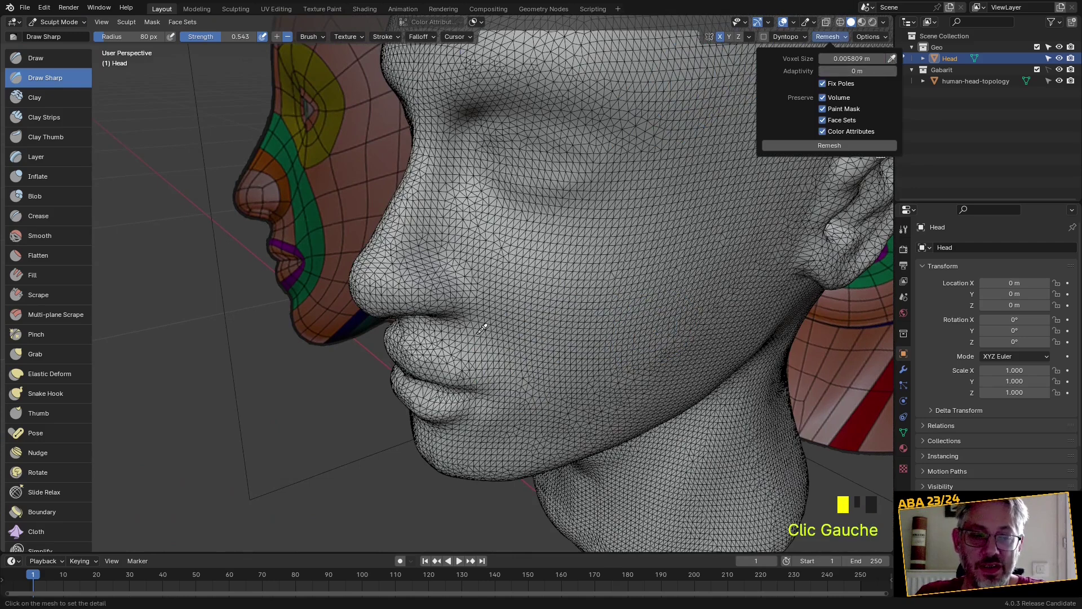
pyautogui.click(464, 371)
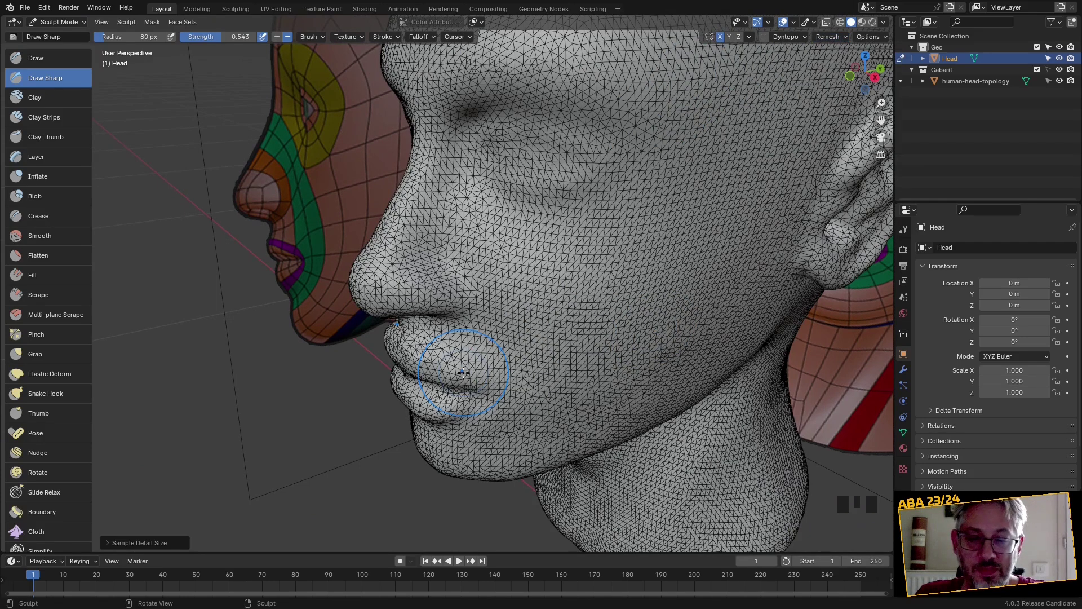
pyautogui.click(833, 37)
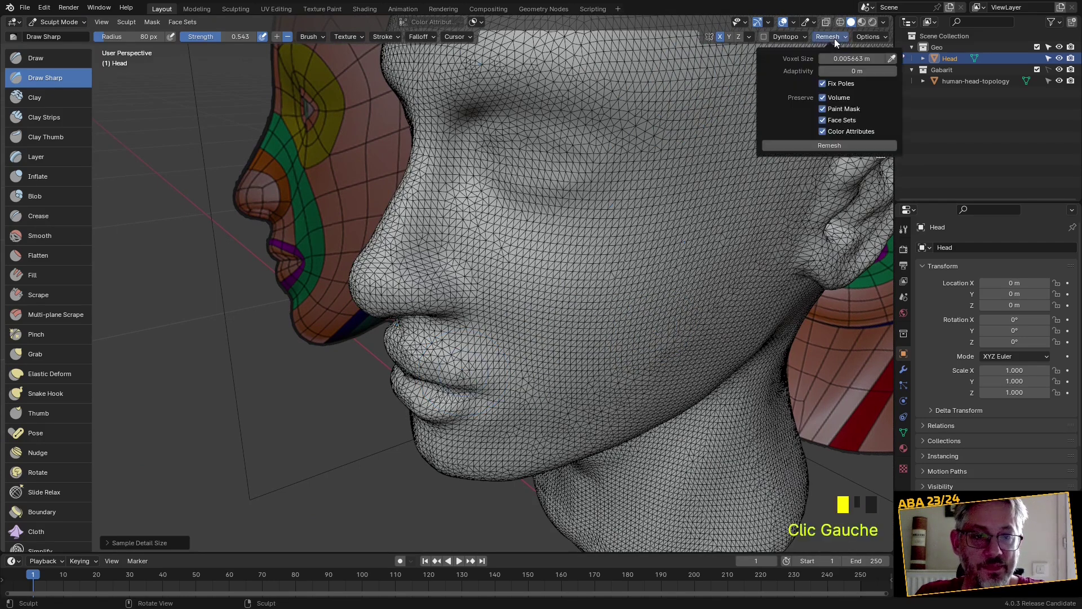
pyautogui.click(813, 146)
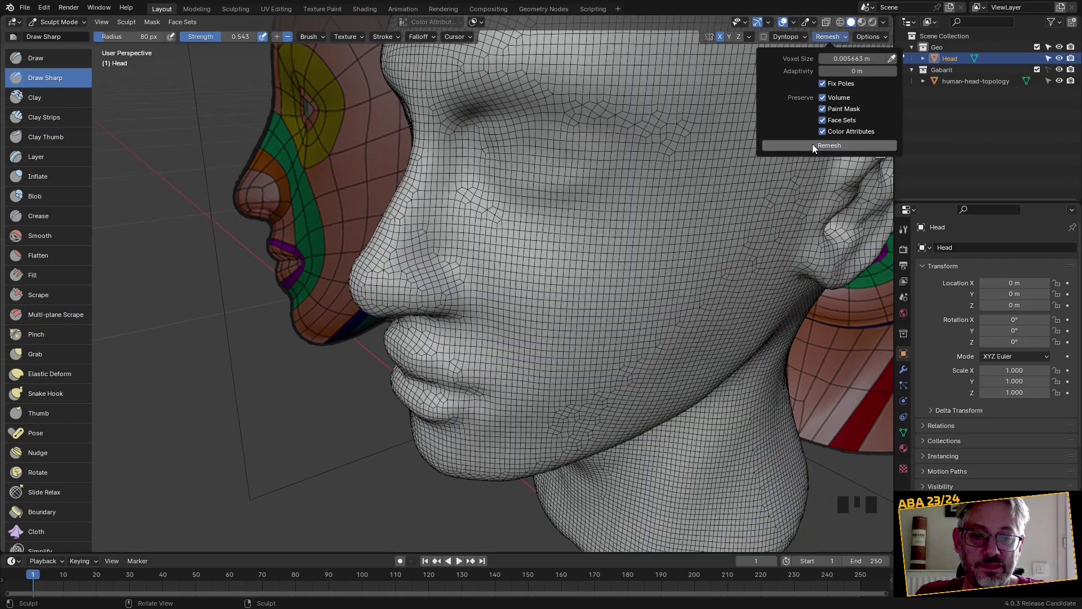
pyautogui.moveTo(698, 205)
pyautogui.mouseDown(button='middle')
pyautogui.moveTo(726, 177)
pyautogui.moveTo(801, 183)
pyautogui.moveTo(697, 187)
pyautogui.mouseUp(button='middle')
pyautogui.hotkey('ctrl', 'z')
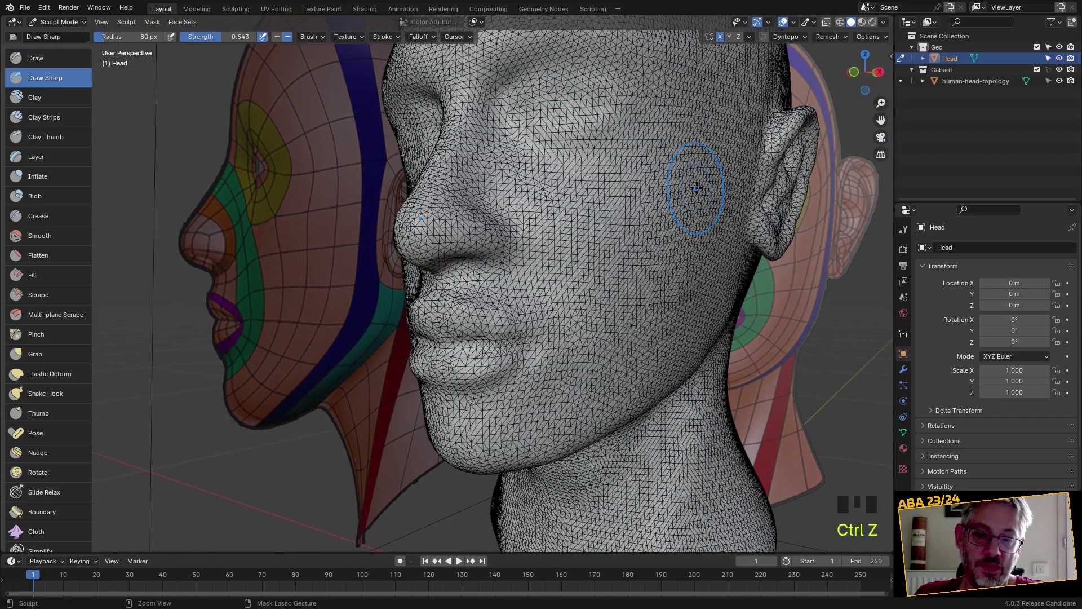
# Switch the head to Object Mode to view it as a whole, and return it to Sculpt Mode
pyautogui.click(837, 38)
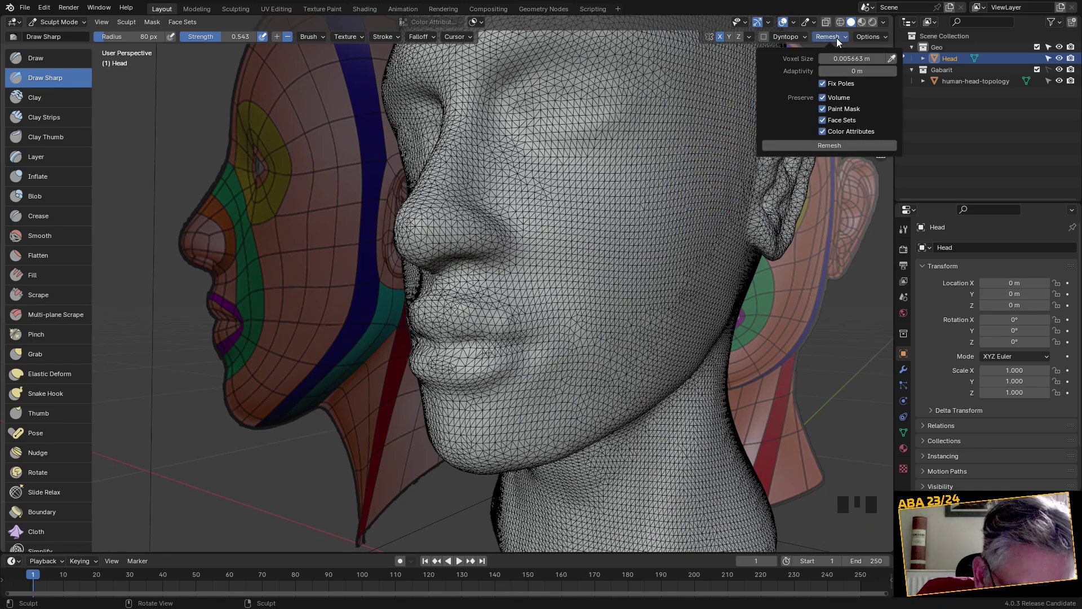
pyautogui.moveTo(586, 265)
pyautogui.mouseDown(button='middle')
pyautogui.moveTo(558, 267)
pyautogui.moveTo(562, 240)
pyautogui.mouseUp(button='middle')
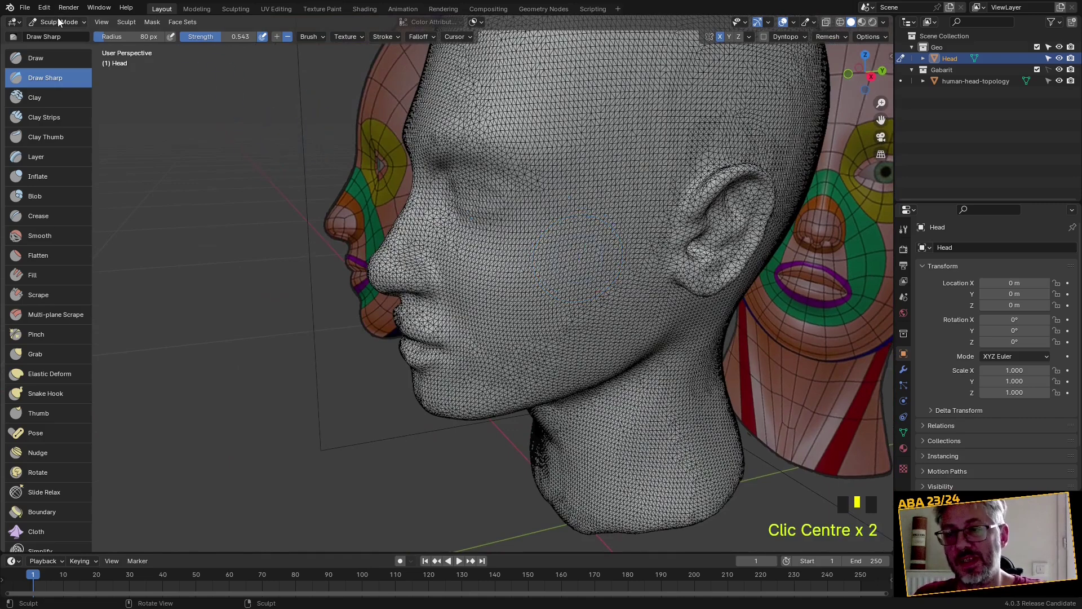
pyautogui.click(59, 21)
pyautogui.click(68, 37)
pyautogui.scroll(-2, 359, 304)
pyautogui.moveTo(360, 301); pyautogui.dragTo(540, 276, button='middle')
pyautogui.click(513, 272)
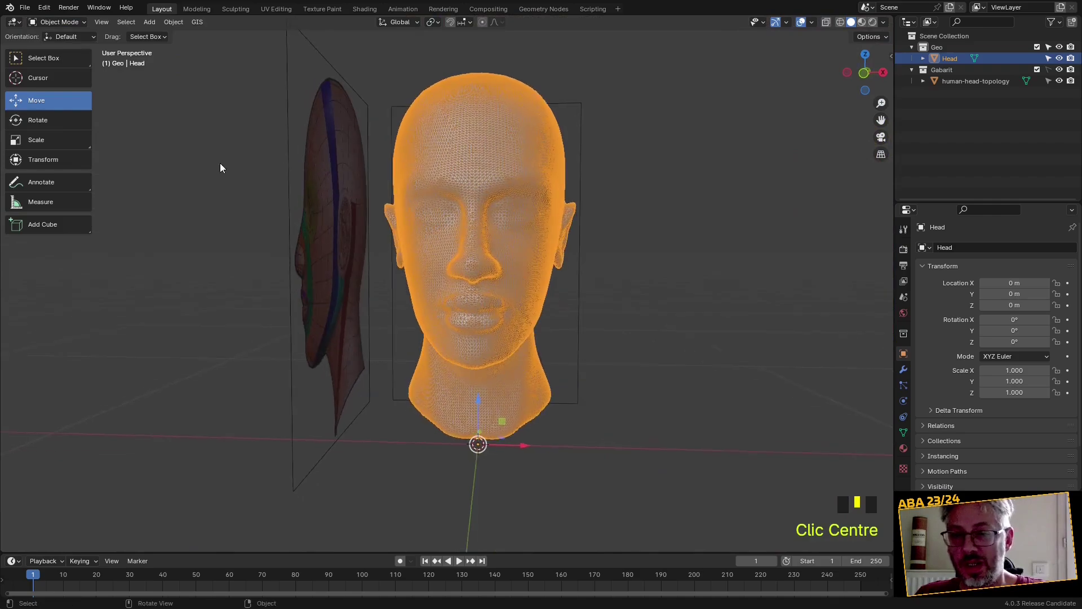
pyautogui.click(56, 21)
pyautogui.click(72, 56)
# Reshape the cheek beside the nose and mouth with the Grab brush at a 216 px radius
pyautogui.scroll(2, 336, 190)
pyautogui.moveTo(338, 192); pyautogui.dragTo(369, 206, button='middle')
pyautogui.scroll(1, 392, 242)
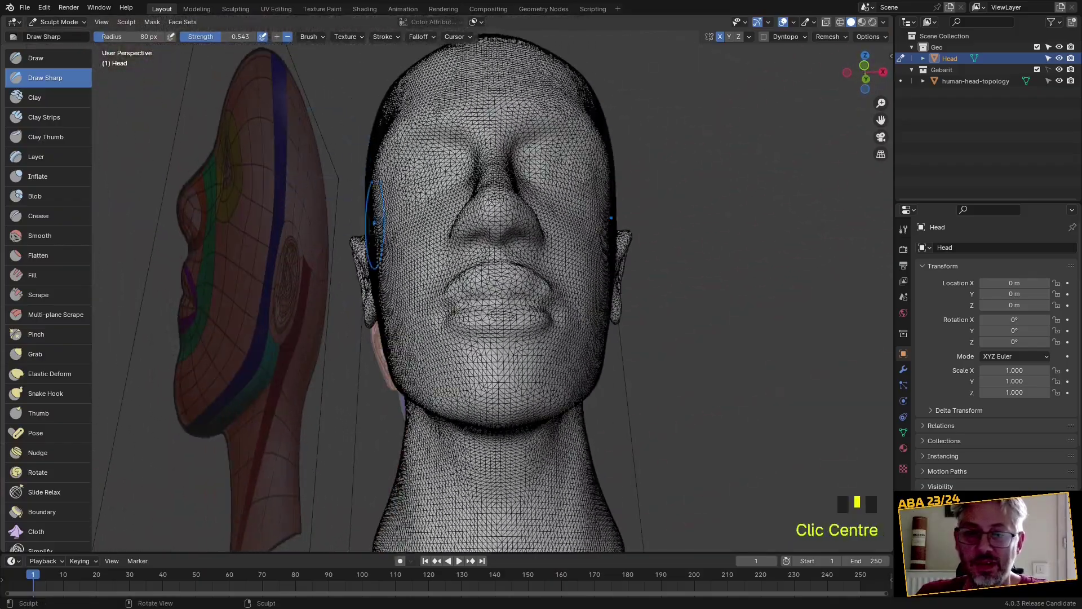
pyautogui.press('g')
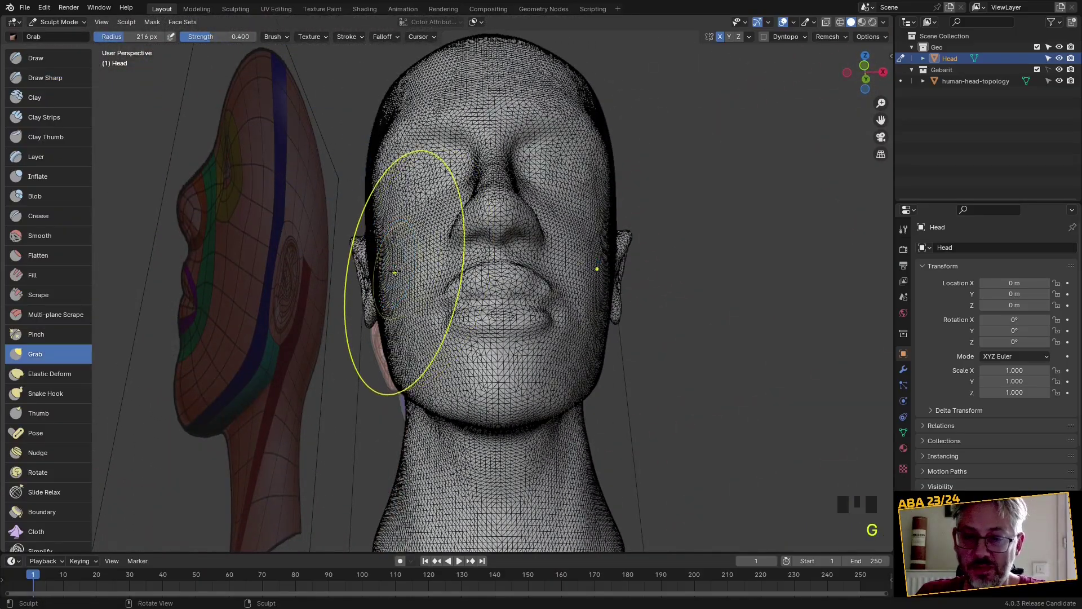
pyautogui.moveTo(394, 269); pyautogui.dragTo(396, 275)
pyautogui.moveTo(395, 275)
pyautogui.mouseDown(button='middle')
pyautogui.moveTo(415, 303)
pyautogui.moveTo(410, 324)
pyautogui.mouseUp(button='middle')
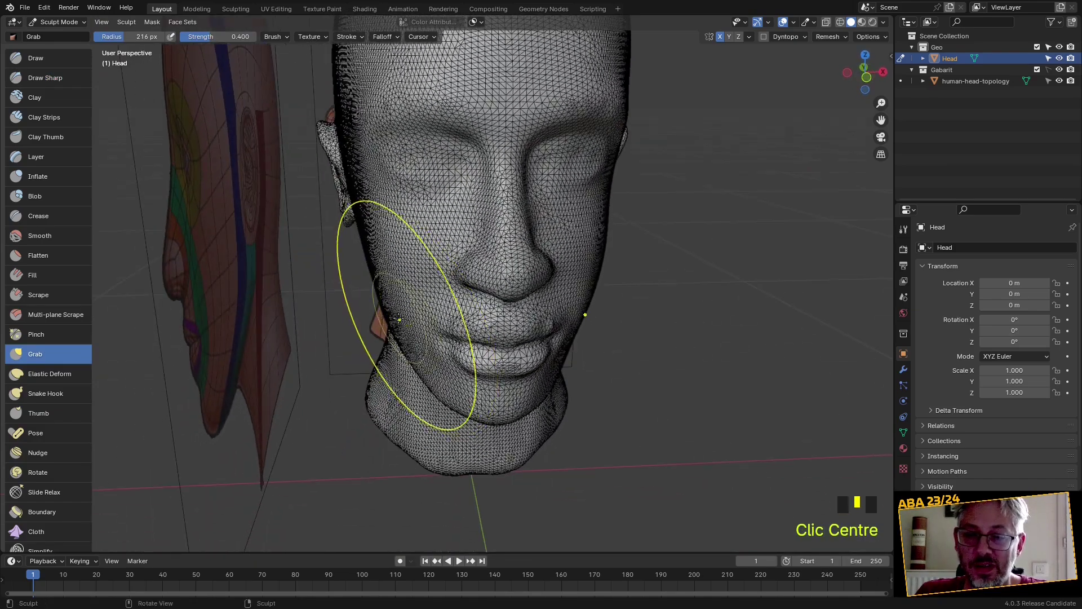
pyautogui.moveTo(398, 319); pyautogui.dragTo(411, 316)
# Adjust the cheekbone and the side of the face with Grab, and hide the wireframe
pyautogui.moveTo(389, 259); pyautogui.dragTo(389, 260)
pyautogui.moveTo(389, 260); pyautogui.dragTo(409, 277, button='middle')
pyautogui.moveTo(354, 247); pyautogui.dragTo(354, 248)
pyautogui.moveTo(354, 248)
pyautogui.mouseDown(button='middle')
pyautogui.moveTo(413, 251)
pyautogui.moveTo(387, 241)
pyautogui.moveTo(288, 144)
pyautogui.mouseUp(button='middle')
pyautogui.moveTo(309, 147); pyautogui.dragTo(320, 146)
pyautogui.moveTo(320, 144); pyautogui.dragTo(362, 188, button='middle')
pyautogui.moveTo(362, 188); pyautogui.dragTo(319, 185)
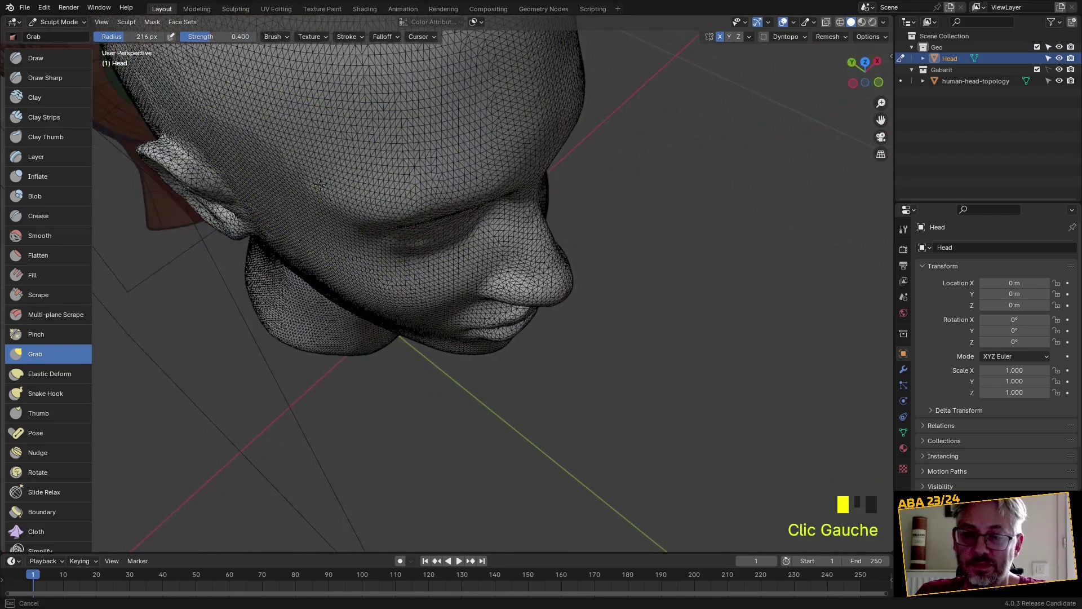
pyautogui.press('q')
pyautogui.click(298, 187)
# Pull the area above the mouth corner toward the centre of the lips with Grab
pyautogui.scroll(-1, 315, 218)
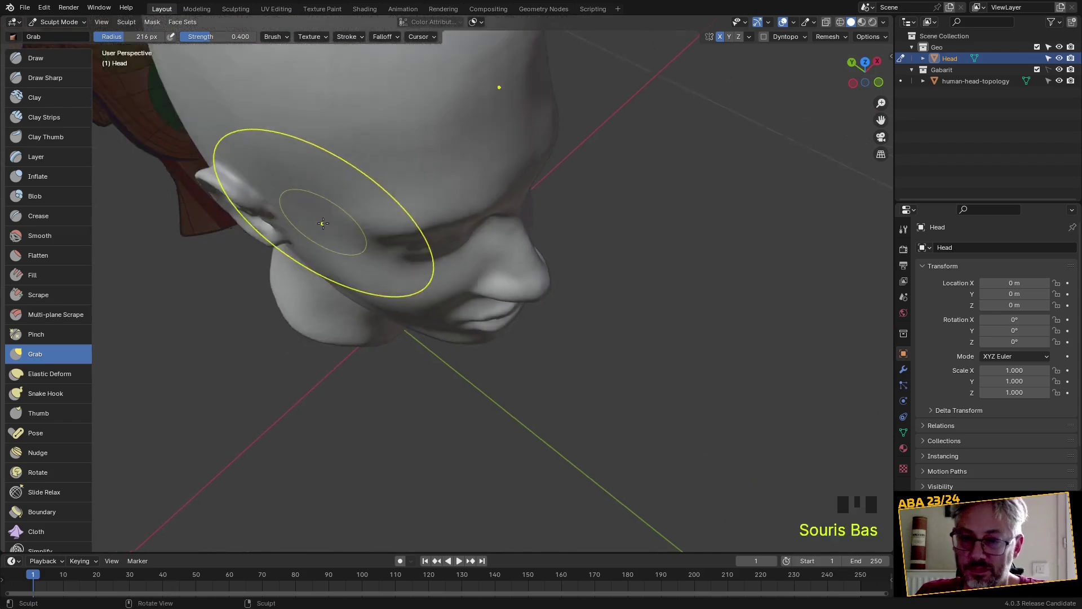
pyautogui.moveTo(314, 218); pyautogui.dragTo(302, 181, button='middle')
pyautogui.scroll(2, 375, 300)
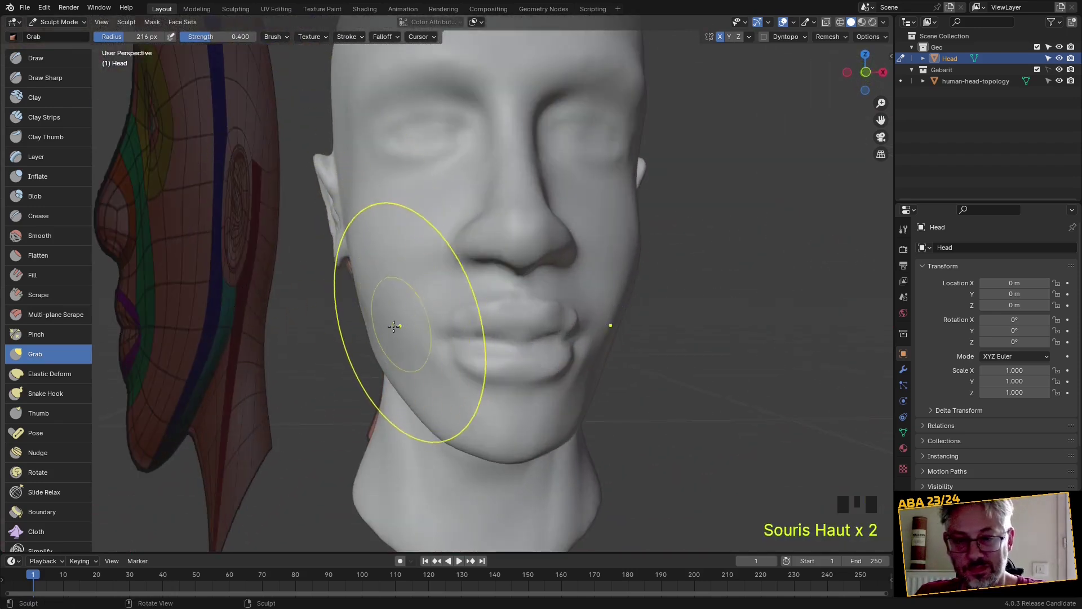
pyautogui.scroll(5, 440, 350)
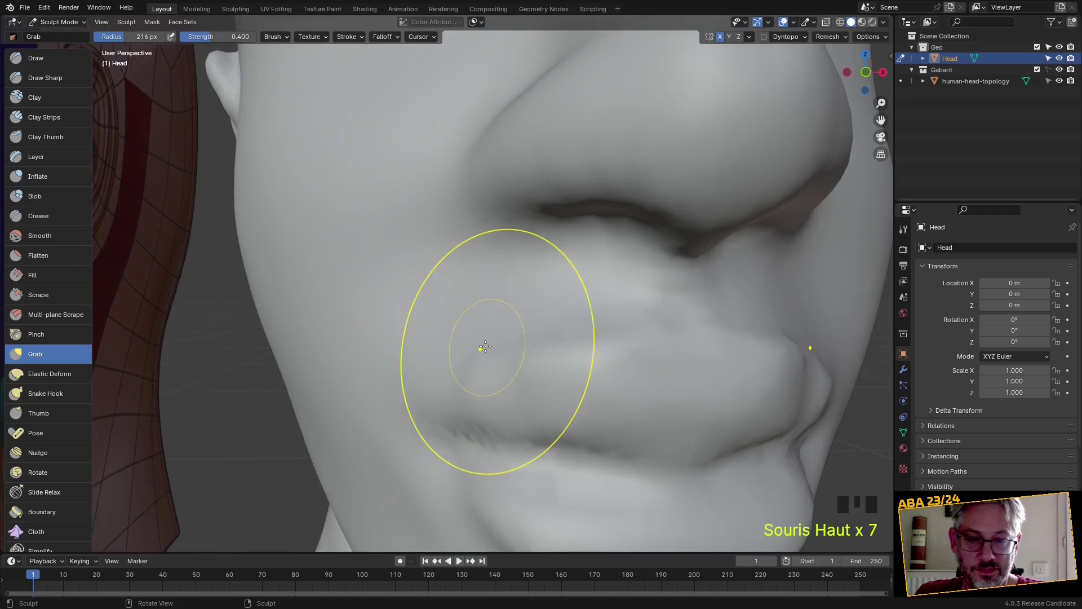
pyautogui.moveTo(486, 347)
pyautogui.mouseDown()
pyautogui.moveTo(492, 374)
pyautogui.moveTo(558, 363)
pyautogui.mouseUp()
# Smooth the jagged crease at the mouth corner and the surrounding skin
pyautogui.moveTo(592, 418); pyautogui.dragTo(491, 406, button='middle')
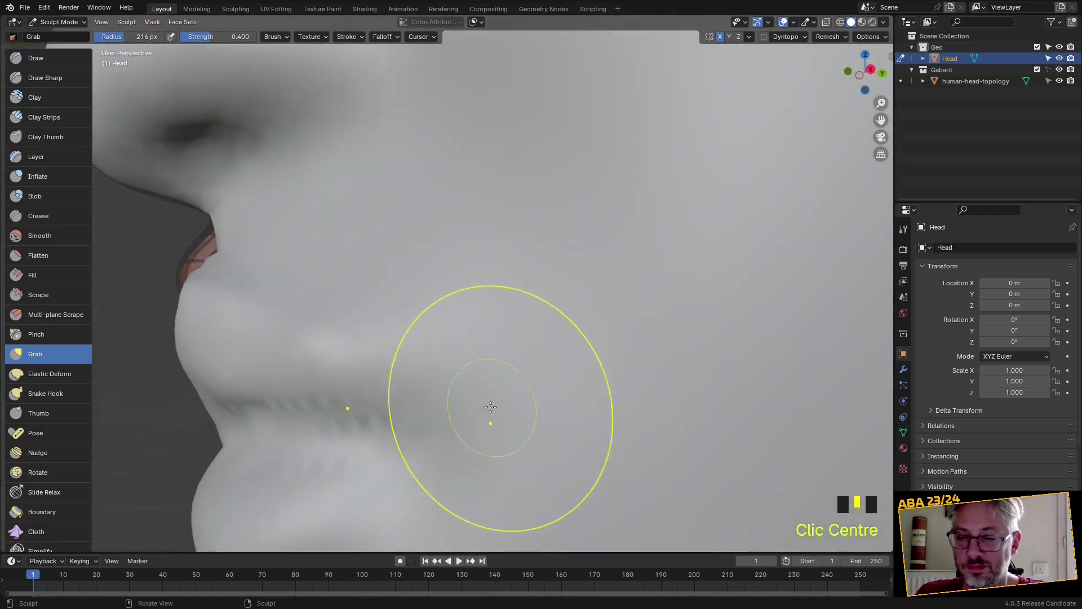
pyautogui.moveTo(261, 394)
pyautogui.mouseDown(button='middle')
pyautogui.moveTo(244, 389)
pyautogui.moveTo(178, 487)
pyautogui.moveTo(299, 471)
pyautogui.mouseUp(button='middle')
pyautogui.keyDown('shift'); pyautogui.click(191, 497); pyautogui.keyUp('shift')
pyautogui.keyDown('shift'); pyautogui.click(191, 498); pyautogui.keyUp('shift')
pyautogui.scroll(-3, 415, 430)
pyautogui.moveTo(415, 430)
pyautogui.mouseDown(button='middle')
pyautogui.moveTo(459, 423)
pyautogui.moveTo(405, 374)
pyautogui.moveTo(465, 393)
pyautogui.moveTo(496, 389)
pyautogui.moveTo(418, 379)
pyautogui.moveTo(494, 384)
pyautogui.moveTo(550, 415)
pyautogui.moveTo(675, 380)
pyautogui.moveTo(440, 382)
pyautogui.mouseUp(button='middle')
pyautogui.keyDown('shift'); pyautogui.click(449, 367); pyautogui.keyUp('shift')
pyautogui.keyDown('shift'); pyautogui.click(453, 361); pyautogui.keyUp('shift')
pyautogui.scroll(-2, 448, 415)
pyautogui.scroll(2, 406, 375)
pyautogui.scroll(-3, 494, 384)
pyautogui.keyDown('shift'); pyautogui.click(524, 287); pyautogui.keyUp('shift')
pyautogui.keyDown('shift'); pyautogui.click(539, 288); pyautogui.keyUp('shift')
pyautogui.keyDown('shift'); pyautogui.click(547, 290); pyautogui.keyUp('shift')
pyautogui.keyDown('shift'); pyautogui.click(558, 296); pyautogui.keyUp('shift')
pyautogui.keyDown('shift'); pyautogui.click(566, 302); pyautogui.keyUp('shift')
pyautogui.moveTo(566, 302)
pyautogui.mouseDown(button='middle')
pyautogui.moveTo(544, 366)
pyautogui.moveTo(362, 338)
pyautogui.moveTo(447, 310)
pyautogui.moveTo(613, 374)
pyautogui.moveTo(588, 298)
pyautogui.moveTo(559, 256)
pyautogui.mouseUp(button='middle')
pyautogui.keyDown('shift'); pyautogui.click(362, 314); pyautogui.keyUp('shift')
# Enable Stabilize Stroke for the Draw brush
pyautogui.click(35, 58)
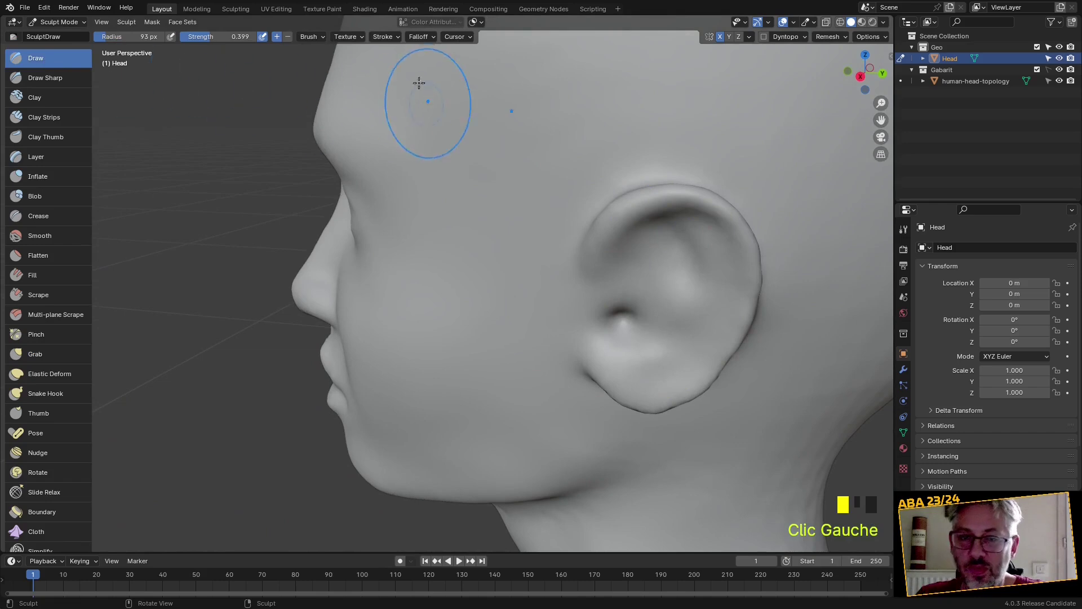
pyautogui.click(383, 38)
pyautogui.click(316, 198)
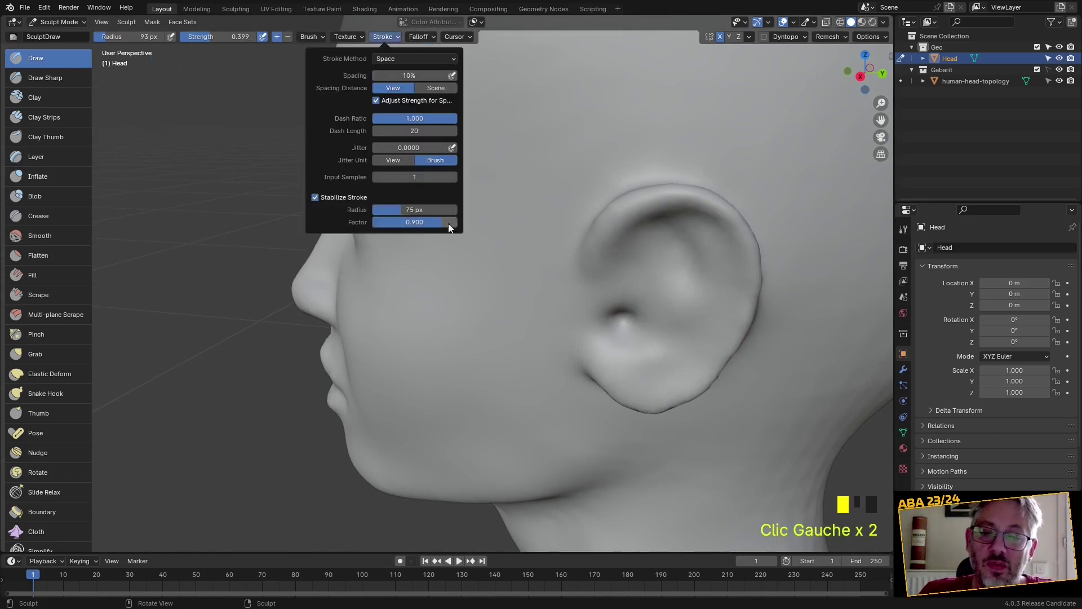
# Build up the ear's outer rim from the lobe upward with a stabilized Draw stroke at a 93 px radius
pyautogui.moveTo(532, 208)
pyautogui.keyDown('shift'); pyautogui.mouseDown(button='middle')
pyautogui.moveTo(392, 246)
pyautogui.moveTo(411, 222)
pyautogui.mouseUp(button='middle'); pyautogui.keyUp('shift')
pyautogui.scroll(4, 544, 246)
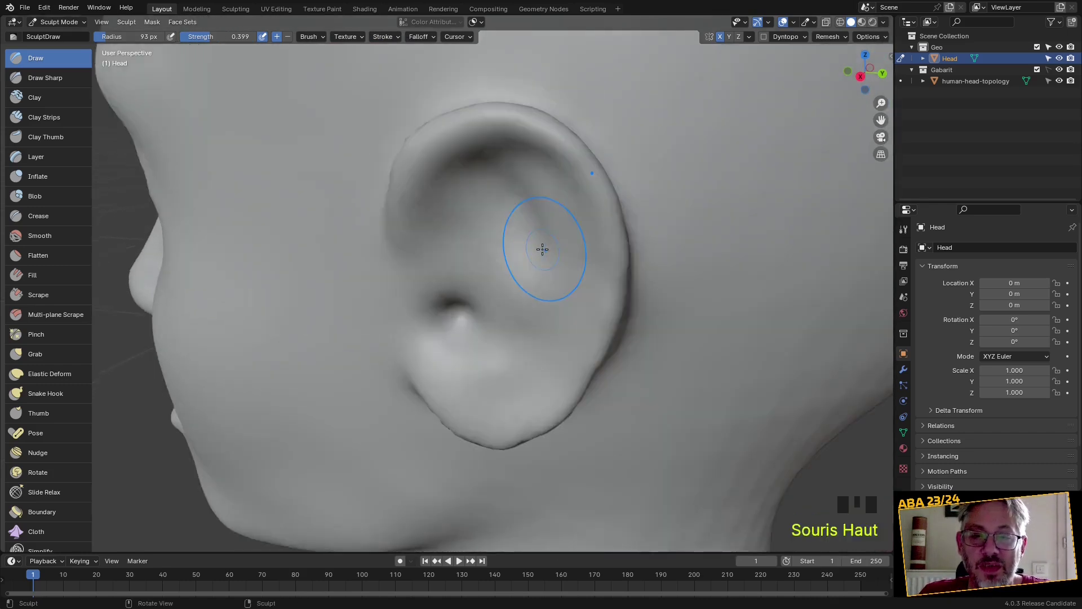
pyautogui.moveTo(545, 246); pyautogui.dragTo(551, 237, button='middle')
pyautogui.scroll(-2, 537, 258)
pyautogui.moveTo(523, 294); pyautogui.dragTo(544, 308)
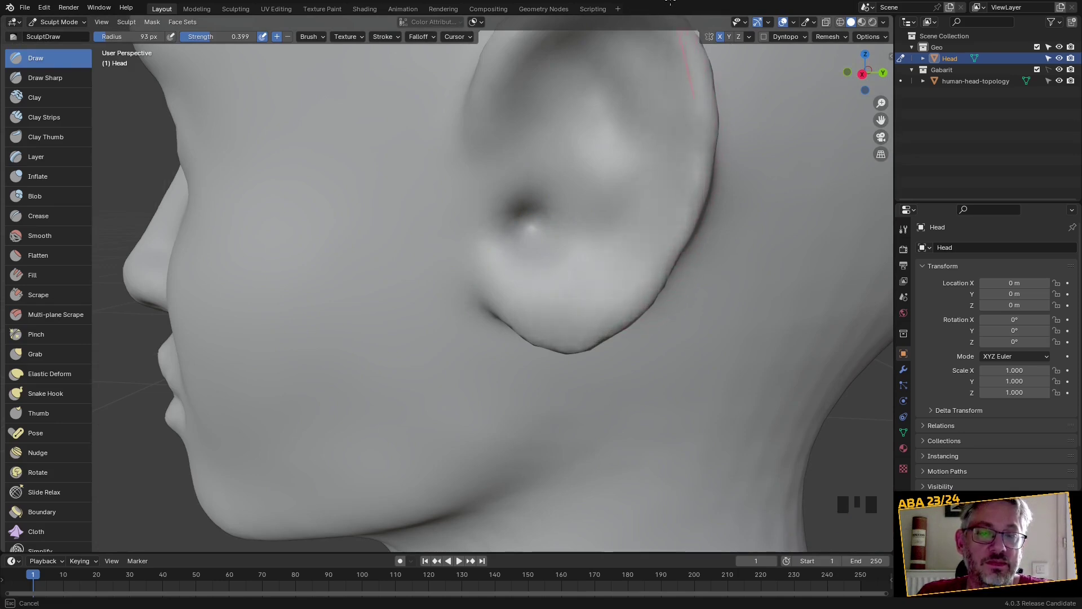
# Set the Draw brush radius to 57 px and try a stabilized stroke around the ear's upper rim
pyautogui.keyDown('shift'); pyautogui.moveTo(720, 269); pyautogui.dragTo(648, 349, button='middle'); pyautogui.keyUp('shift')
pyautogui.scroll(-4, 616, 346)
pyautogui.scroll(5, 526, 245)
pyautogui.keyDown('shift'); pyautogui.moveTo(526, 244); pyautogui.dragTo(467, 343, button='middle'); pyautogui.keyUp('shift')
pyautogui.scroll(-2, 467, 344)
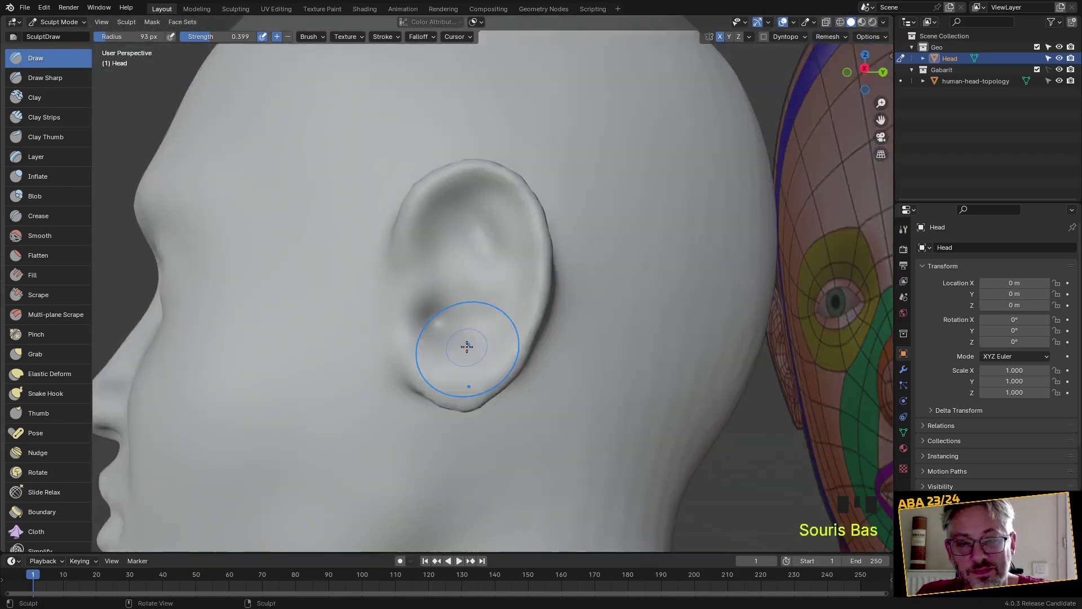
pyautogui.press('f')
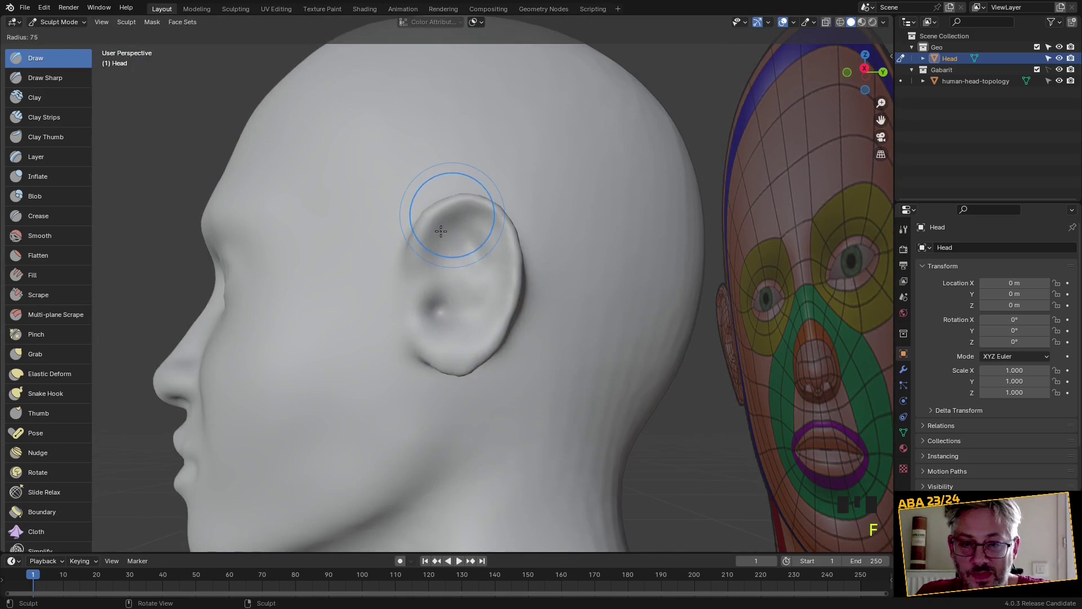
pyautogui.press('f')
pyautogui.press('f')
pyautogui.click(448, 212)
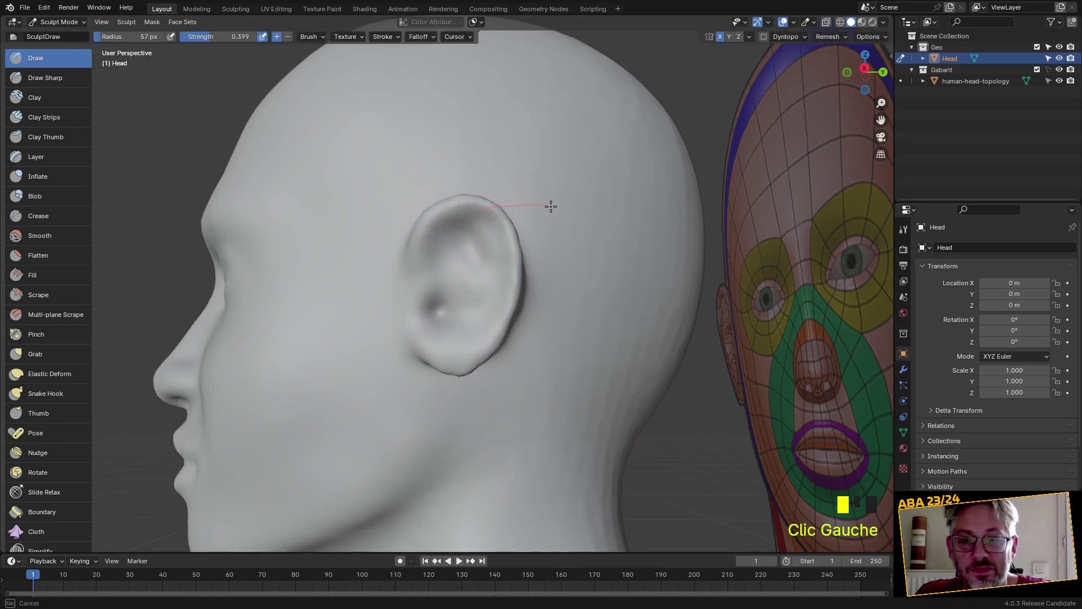
pyautogui.hotkey('ctrl', 'z')
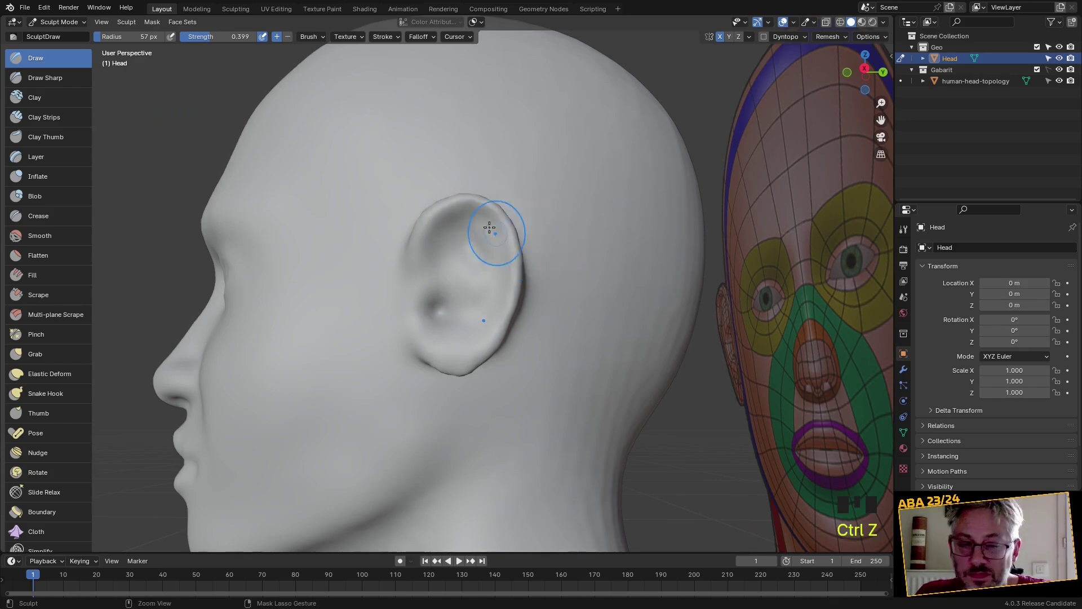
# Set the stroke stabilizer radius to 53 px and build up the ear's outer rim around its upper edge
pyautogui.click(391, 36)
pyautogui.moveTo(396, 208); pyautogui.dragTo(387, 209)
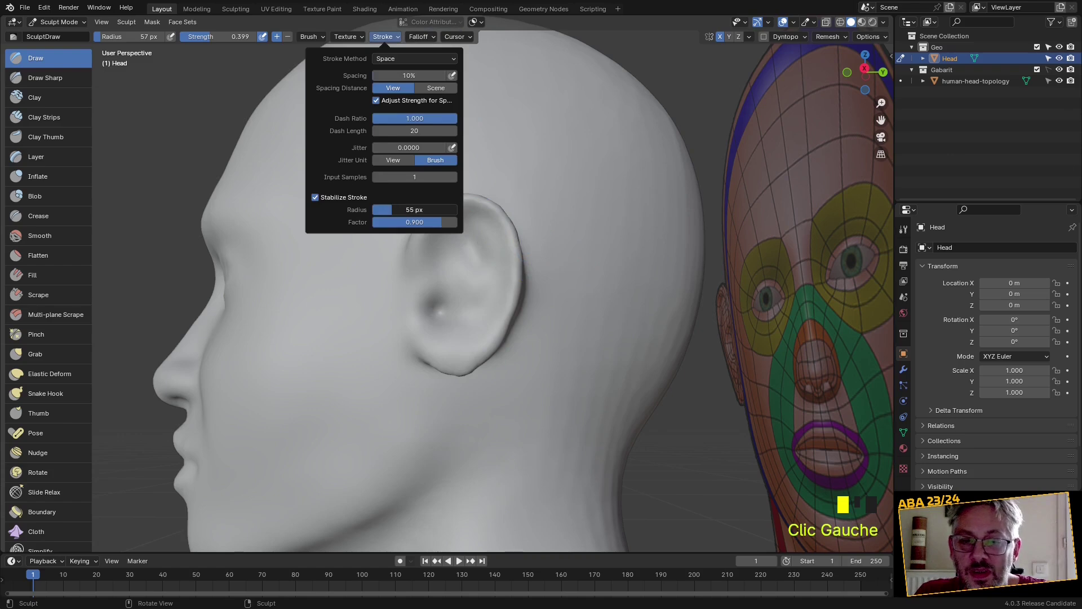
pyautogui.click(424, 336)
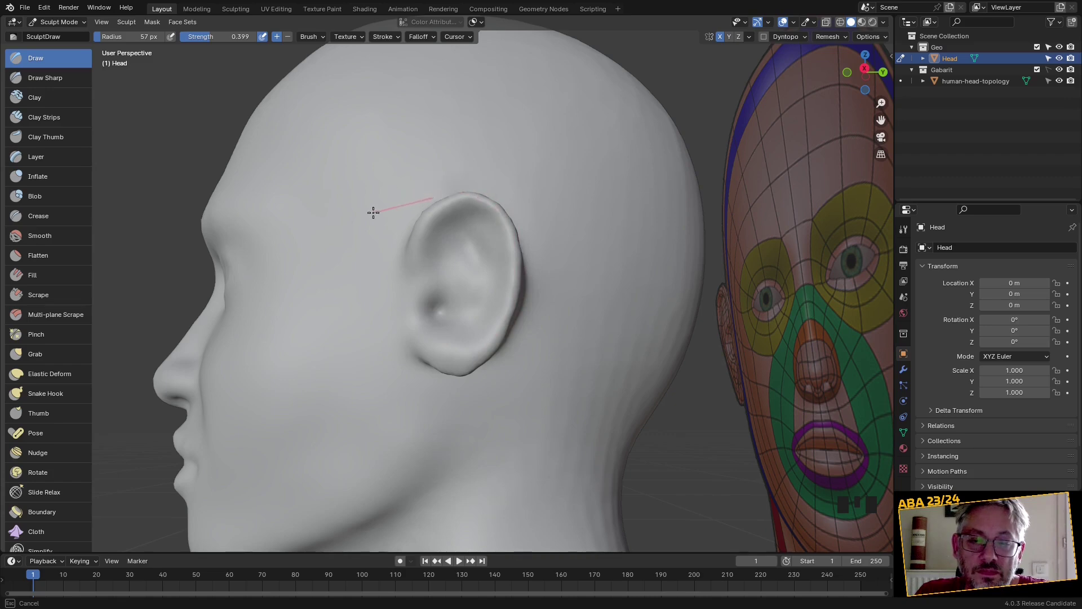
pyautogui.moveTo(471, 277); pyautogui.dragTo(476, 307, button='middle')
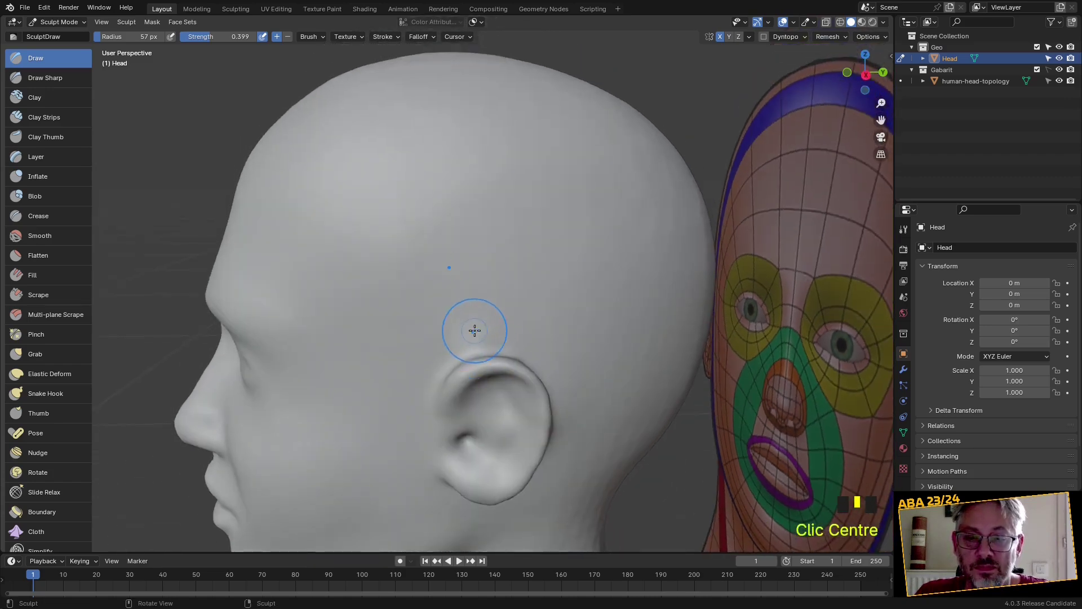
pyautogui.keyDown('shift'); pyautogui.click(494, 332); pyautogui.keyUp('shift')
pyautogui.keyDown('shift'); pyautogui.click(497, 342); pyautogui.keyUp('shift')
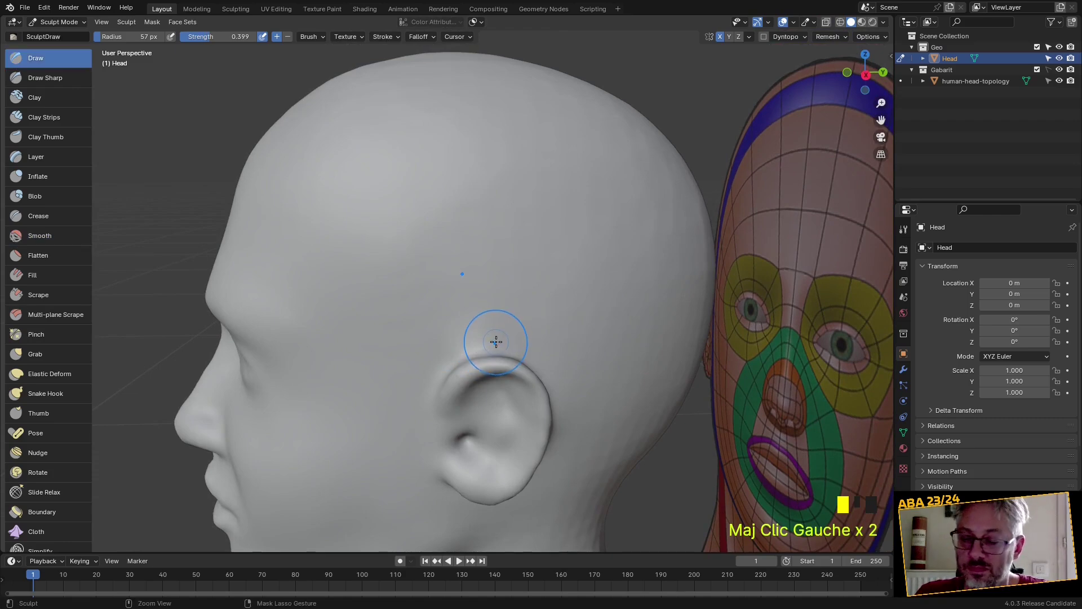
pyautogui.hotkey('ctrl', 'z')
pyautogui.hotkey('ctrl', 'z')
# Turn off Stabilize Stroke for the Draw brush and build up the rim along the earlobe
pyautogui.keyDown('shift'); pyautogui.scroll(1, 495, 495); pyautogui.keyUp('shift')
pyautogui.moveTo(495, 495); pyautogui.dragTo(431, 390, button='middle')
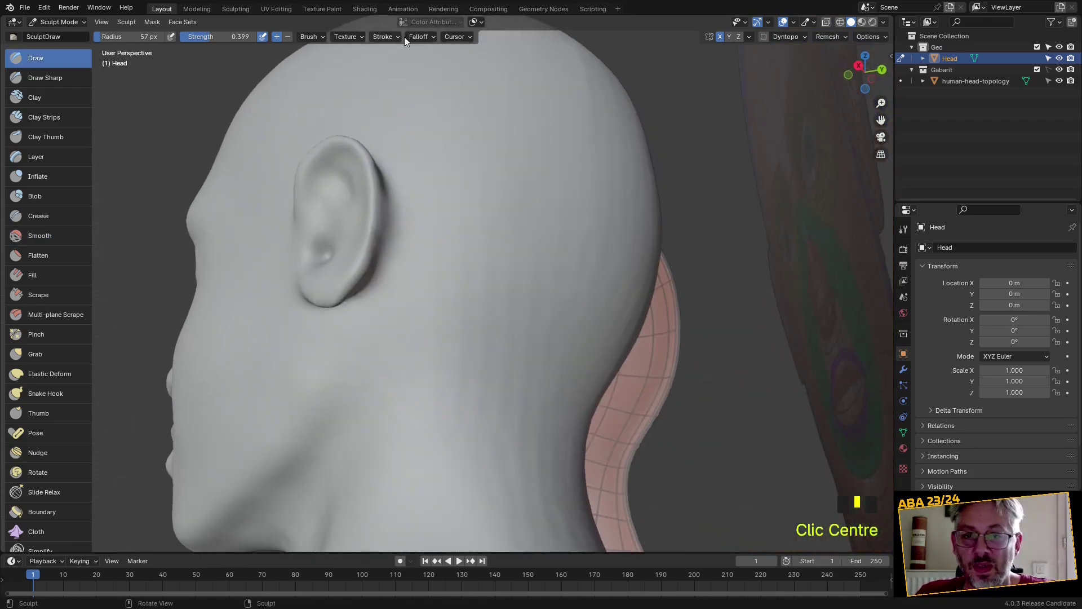
pyautogui.click(381, 37)
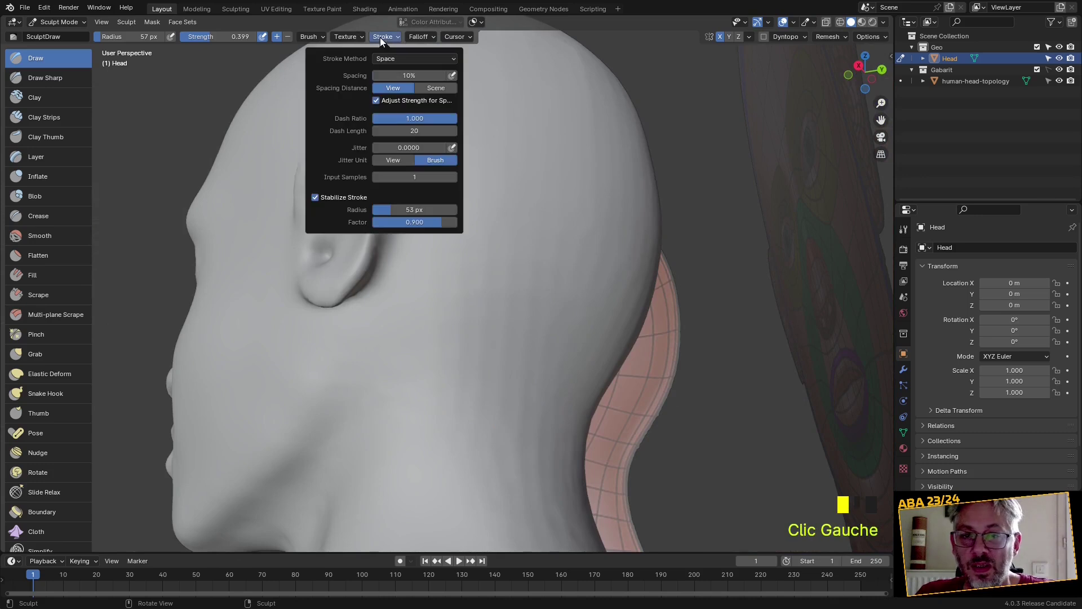
pyautogui.click(328, 199)
pyautogui.moveTo(336, 272)
pyautogui.mouseDown(button='middle')
pyautogui.moveTo(325, 285)
pyautogui.moveTo(399, 377)
pyautogui.mouseUp(button='middle')
pyautogui.scroll(-1, 303, 306)
pyautogui.moveTo(408, 396); pyautogui.dragTo(433, 399)
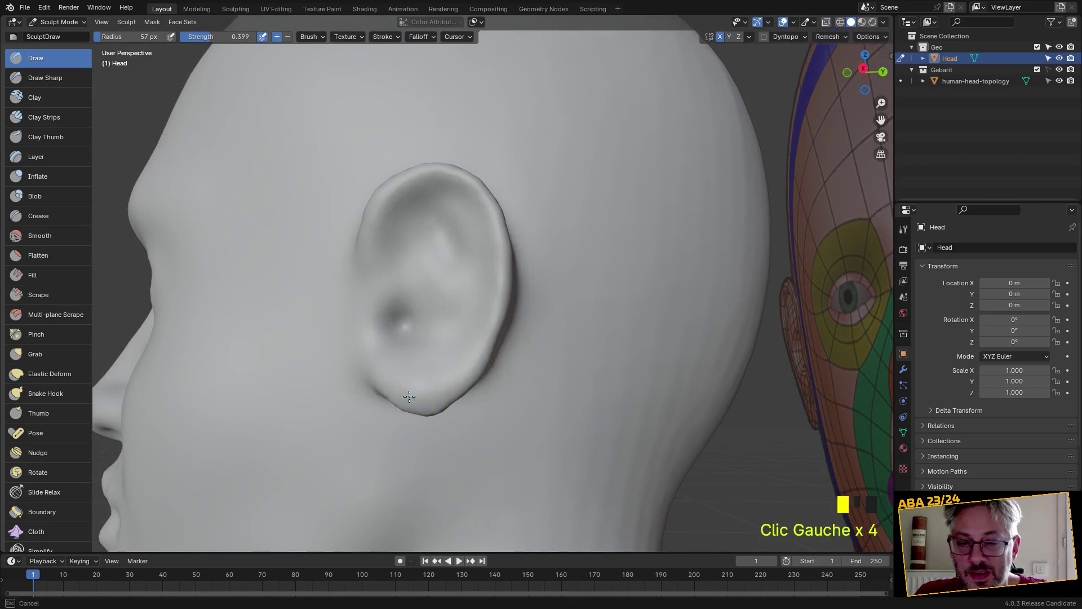
# Build up the upper inner fold of the ear and the ridge above the ear hole with Draw
pyautogui.scroll(2, 486, 242)
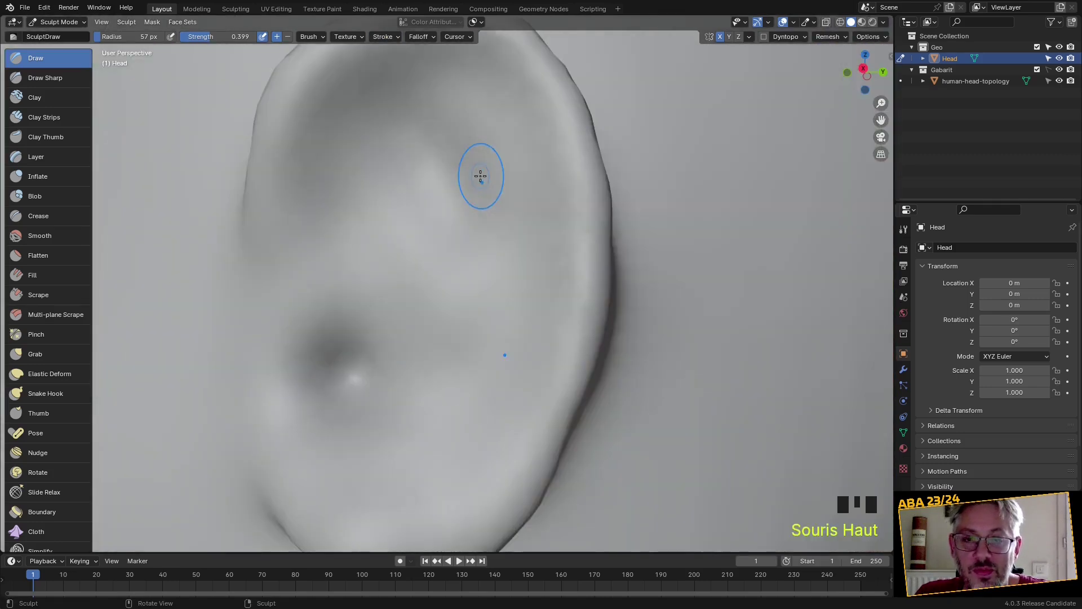
pyautogui.scroll(-2, 473, 116)
pyautogui.moveTo(466, 133); pyautogui.dragTo(488, 157)
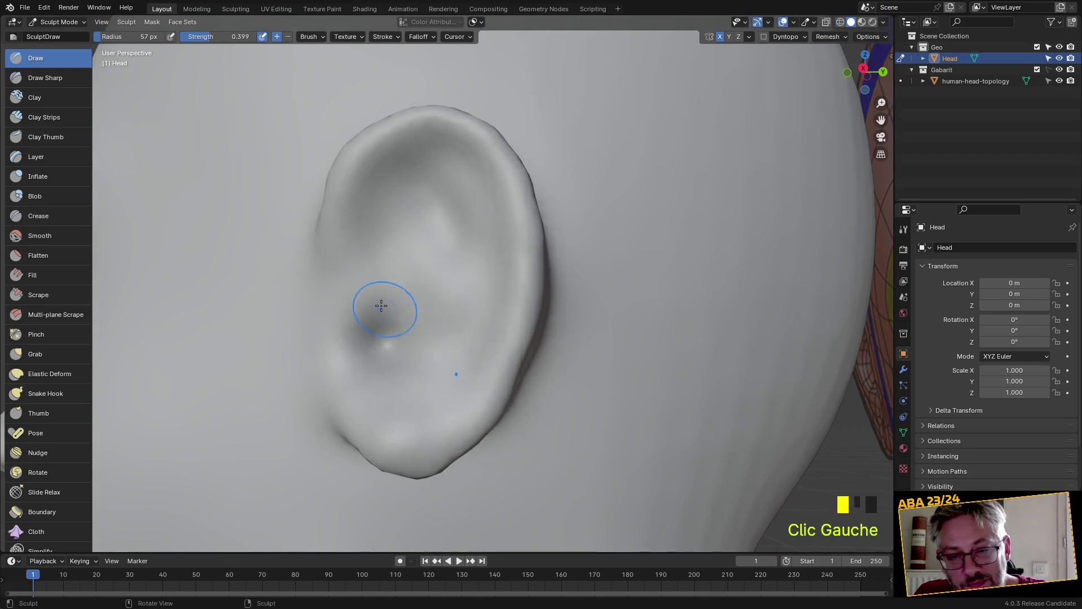
pyautogui.moveTo(356, 295); pyautogui.dragTo(338, 278)
pyautogui.moveTo(363, 295); pyautogui.dragTo(360, 294)
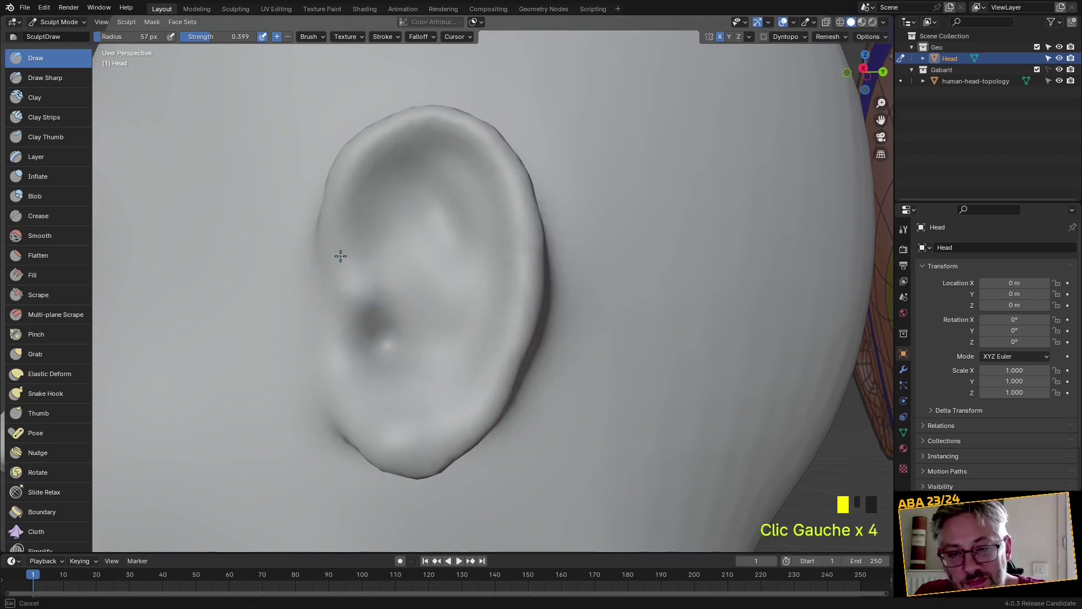
# Carve the ear hole deeper with inverted Draw strokes and build up the inner folds above it
pyautogui.moveTo(371, 346); pyautogui.dragTo(117, 438, button='middle')
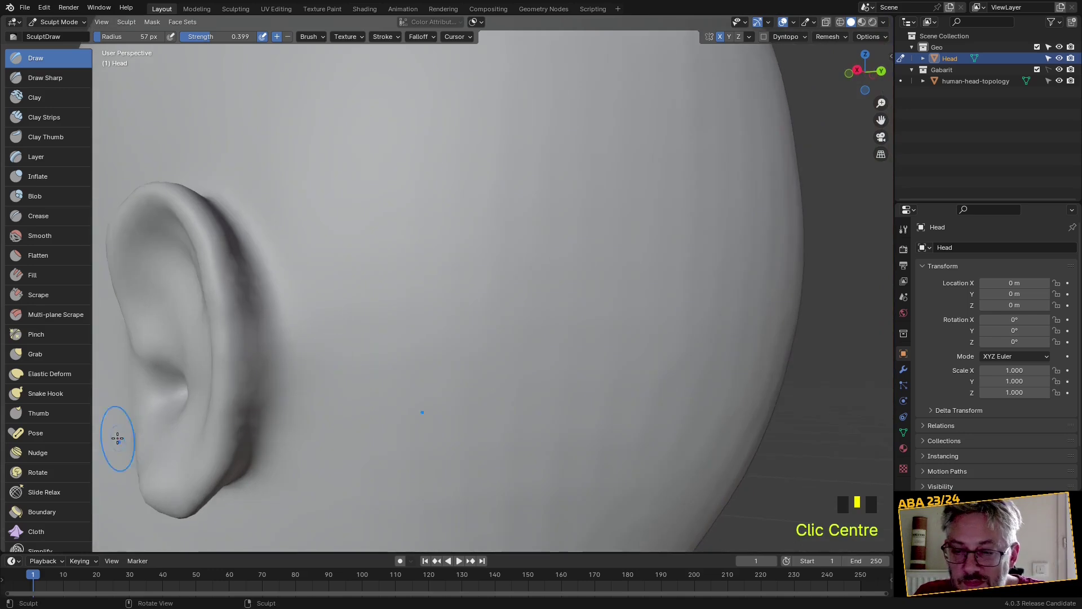
pyautogui.keyDown('ctrl'); pyautogui.click(169, 393); pyautogui.keyUp('ctrl')
pyautogui.keyDown('ctrl'); pyautogui.click(170, 387); pyautogui.keyUp('ctrl')
pyautogui.moveTo(166, 387); pyautogui.dragTo(385, 366, button='middle')
pyautogui.moveTo(349, 321); pyautogui.dragTo(368, 344)
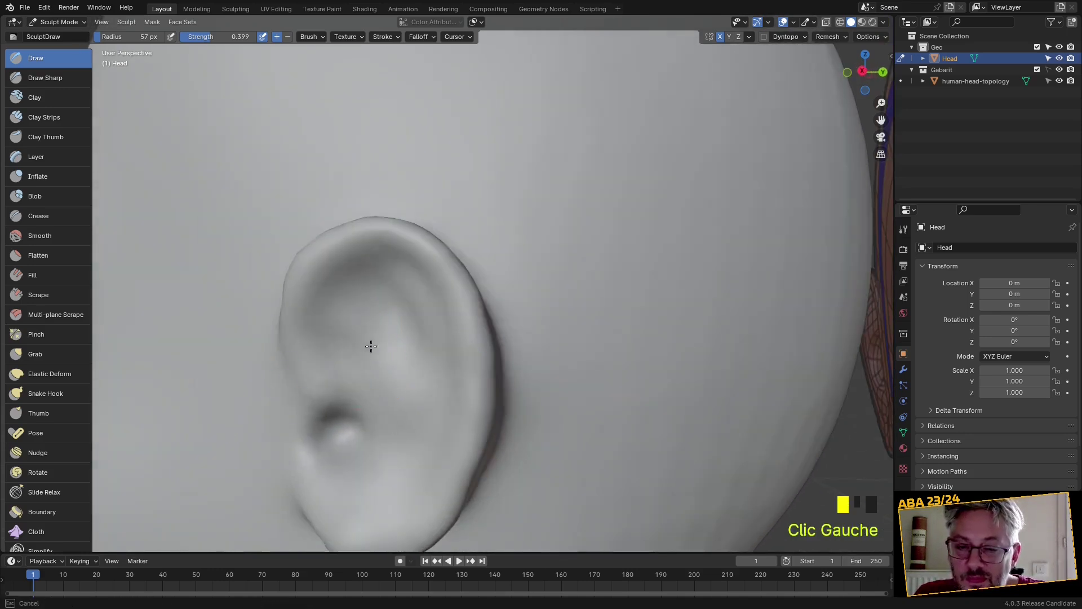
pyautogui.moveTo(398, 298); pyautogui.dragTo(405, 360)
# Choose the Mask brush, set its radius to 78 px and start masking the ear
pyautogui.moveTo(404, 375); pyautogui.dragTo(319, 354, button='middle')
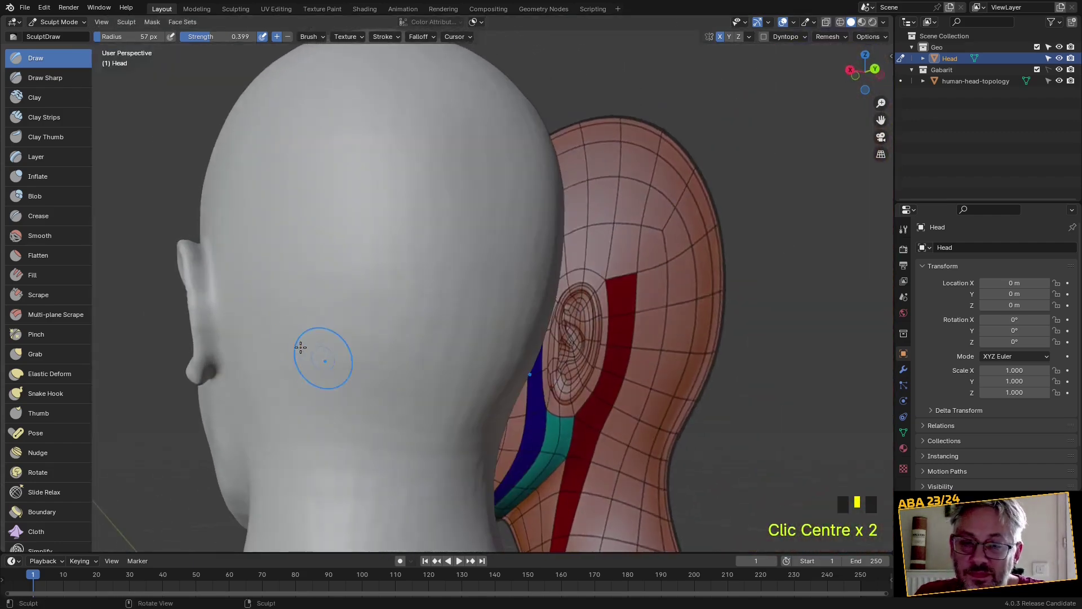
pyautogui.moveTo(257, 304); pyautogui.dragTo(215, 291, button='middle')
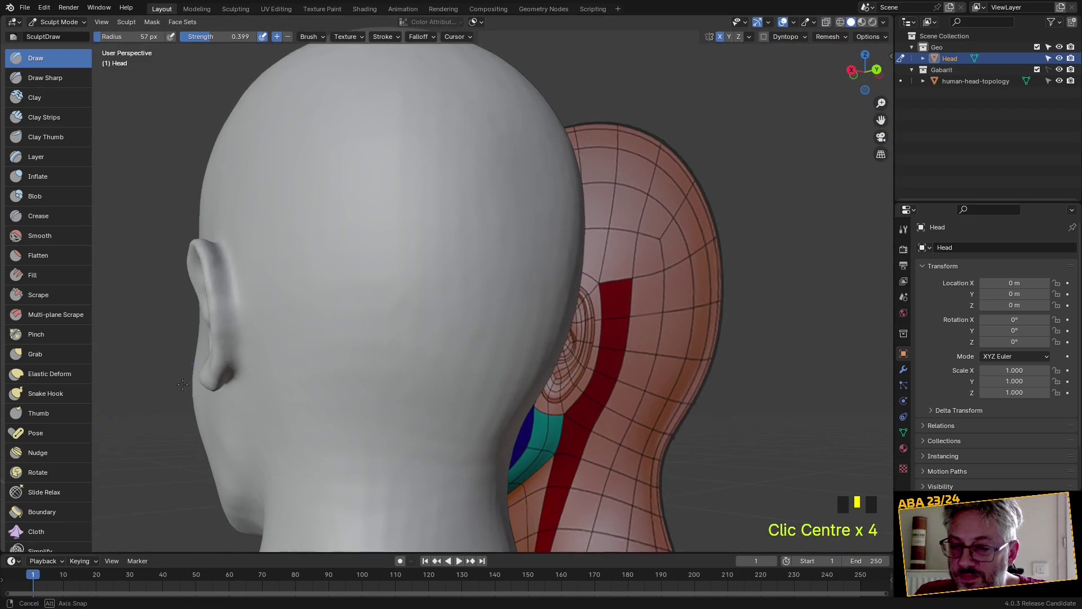
pyautogui.moveTo(172, 382); pyautogui.dragTo(204, 389, button='middle')
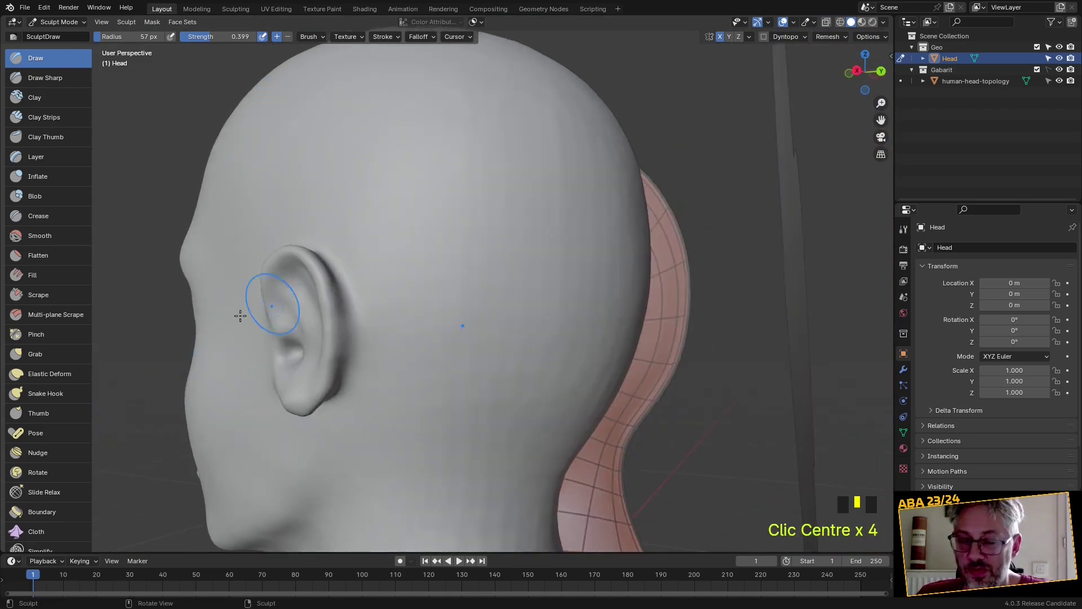
pyautogui.scroll(-2, 41, 430)
pyautogui.click(39, 525)
pyautogui.moveTo(257, 387)
pyautogui.mouseDown(button='middle')
pyautogui.moveTo(378, 342)
pyautogui.moveTo(390, 349)
pyautogui.mouseUp(button='middle')
pyautogui.press('f')
pyautogui.click(411, 321)
pyautogui.moveTo(411, 321)
pyautogui.mouseDown()
pyautogui.moveTo(395, 339)
pyautogui.moveTo(394, 435)
pyautogui.moveTo(367, 395)
pyautogui.moveTo(354, 330)
pyautogui.mouseUp()
# Mask the back of the ear from its upper rim down to the lobe
pyautogui.moveTo(354, 330)
pyautogui.mouseDown(button='middle')
pyautogui.moveTo(347, 344)
pyautogui.moveTo(327, 313)
pyautogui.mouseUp(button='middle')
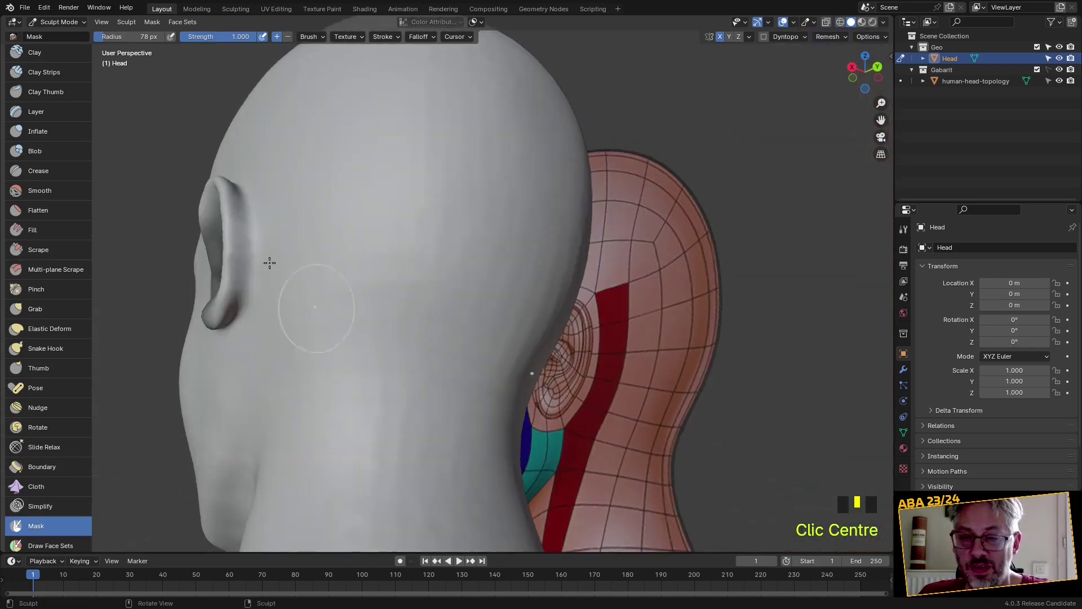
pyautogui.moveTo(328, 248)
pyautogui.keyDown('shift'); pyautogui.mouseDown(button='middle')
pyautogui.moveTo(501, 285)
pyautogui.moveTo(403, 259)
pyautogui.mouseUp(button='middle'); pyautogui.keyUp('shift')
pyautogui.scroll(5, 500, 285)
pyautogui.moveTo(315, 162)
pyautogui.mouseDown()
pyautogui.moveTo(317, 150)
pyautogui.moveTo(314, 188)
pyautogui.moveTo(345, 205)
pyautogui.moveTo(352, 169)
pyautogui.moveTo(338, 415)
pyautogui.mouseUp()
pyautogui.moveTo(338, 415)
pyautogui.mouseDown(button='middle')
pyautogui.moveTo(382, 256)
pyautogui.moveTo(350, 213)
pyautogui.mouseUp(button='middle')
pyautogui.moveTo(309, 72); pyautogui.dragTo(275, 178)
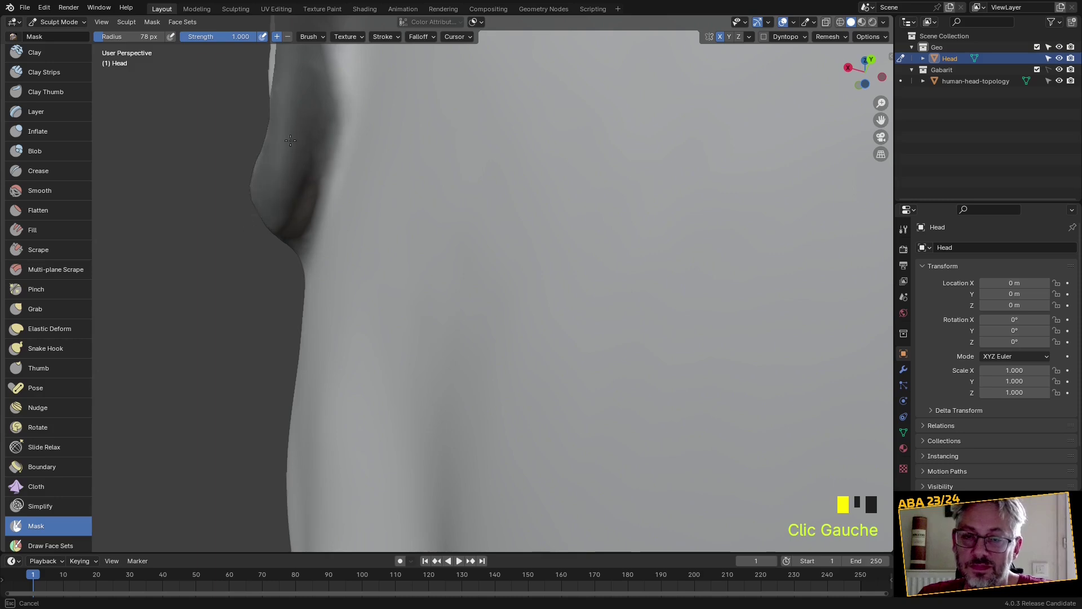
pyautogui.moveTo(289, 139); pyautogui.dragTo(308, 158, button='middle')
pyautogui.moveTo(319, 76); pyautogui.dragTo(335, 229)
pyautogui.moveTo(334, 228); pyautogui.dragTo(348, 263, button='middle')
pyautogui.moveTo(348, 263); pyautogui.dragTo(351, 284)
# Extend the mask over the top of the ear and along its upper and rear rim
pyautogui.moveTo(351, 285)
pyautogui.mouseDown(button='middle')
pyautogui.moveTo(475, 432)
pyautogui.moveTo(425, 365)
pyautogui.mouseUp(button='middle')
pyautogui.keyDown('alt'); pyautogui.middleClick(454, 322); pyautogui.keyUp('alt')
pyautogui.scroll(2, 430, 284)
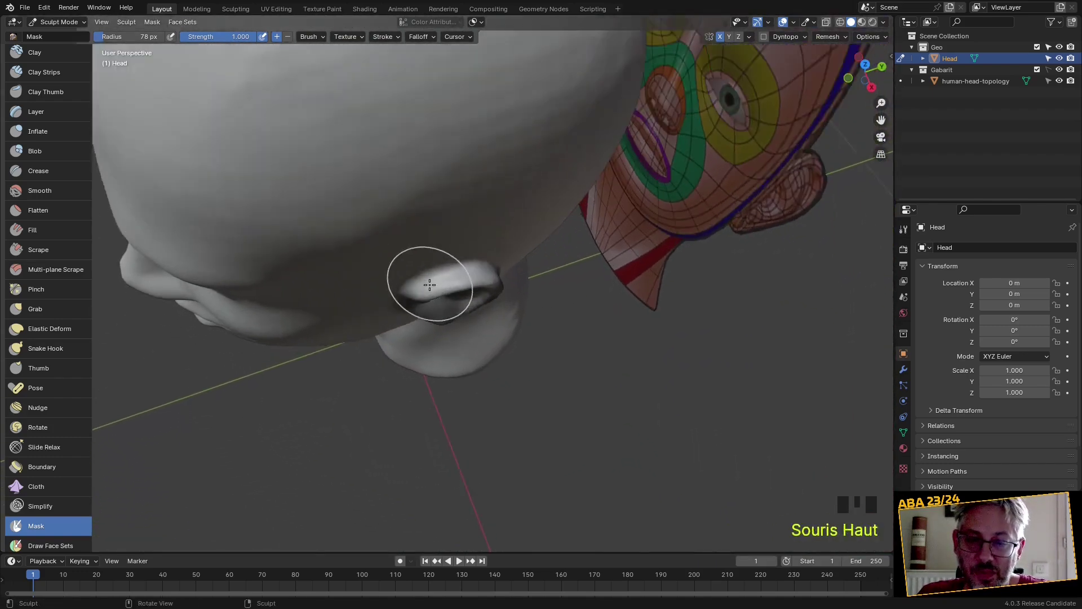
pyautogui.scroll(4, 430, 285)
pyautogui.moveTo(428, 283); pyautogui.dragTo(473, 259, button='middle')
pyautogui.moveTo(474, 259)
pyautogui.mouseDown()
pyautogui.moveTo(353, 361)
pyautogui.moveTo(431, 330)
pyautogui.moveTo(451, 308)
pyautogui.mouseUp()
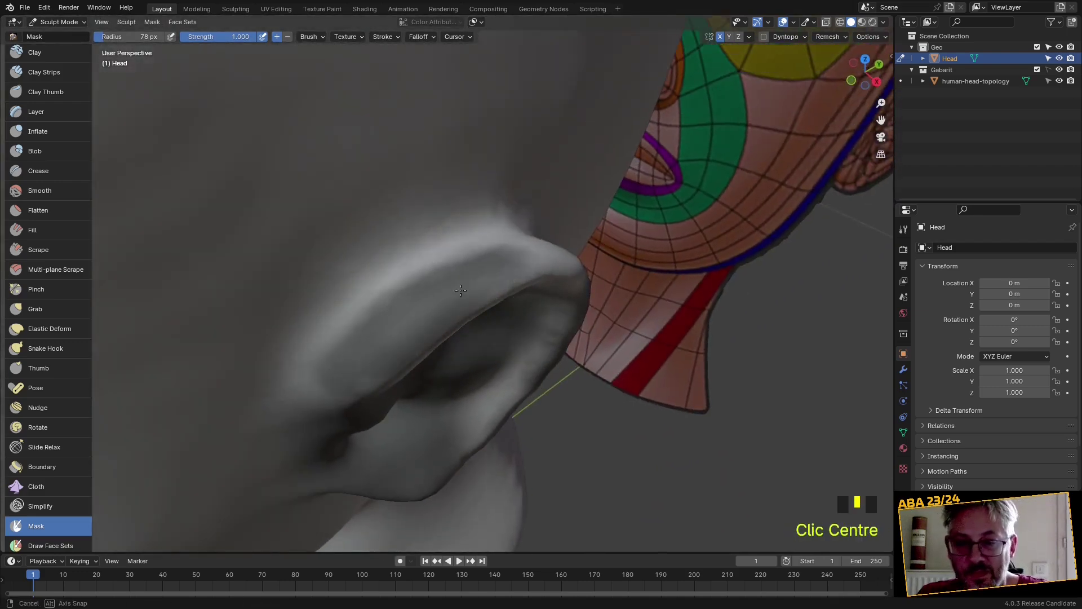
pyautogui.moveTo(472, 287); pyautogui.dragTo(379, 321, button='middle')
pyautogui.moveTo(416, 234); pyautogui.dragTo(589, 398)
pyautogui.moveTo(589, 398); pyautogui.dragTo(536, 367, button='middle')
pyautogui.moveTo(483, 314)
pyautogui.mouseDown()
pyautogui.moveTo(556, 472)
pyautogui.moveTo(564, 515)
pyautogui.mouseUp()
pyautogui.click(502, 406)
# Mask the rest of the ear's outer face, covering the front rim, inner folds, ear hole and lobe
pyautogui.moveTo(540, 465)
pyautogui.mouseDown(button='middle')
pyautogui.moveTo(583, 346)
pyautogui.moveTo(564, 338)
pyautogui.mouseUp(button='middle')
pyautogui.moveTo(447, 321); pyautogui.dragTo(376, 382)
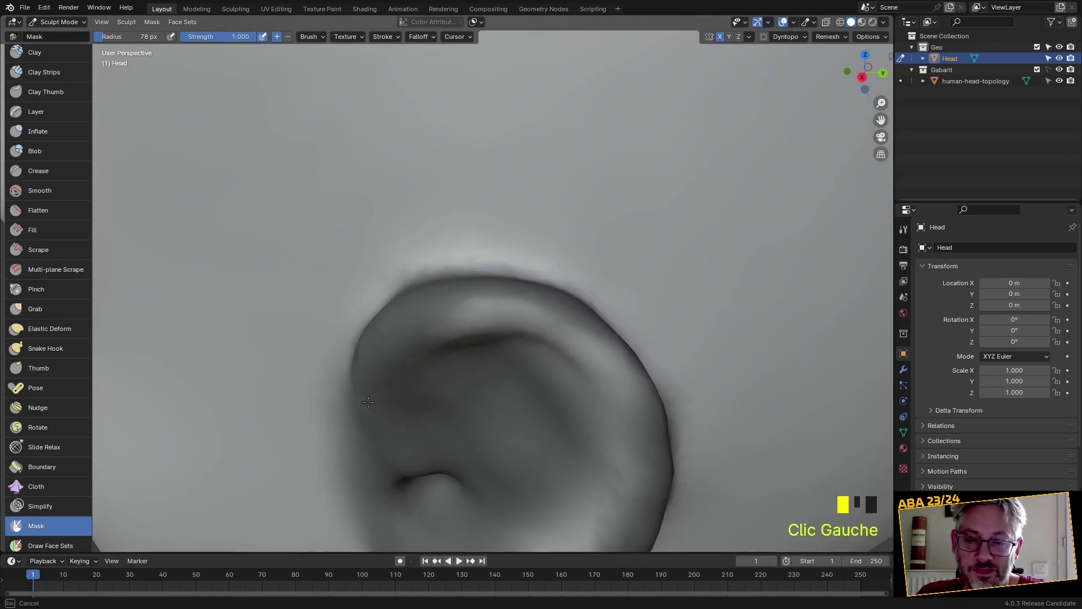
pyautogui.moveTo(411, 415)
pyautogui.mouseDown()
pyautogui.moveTo(486, 304)
pyautogui.moveTo(542, 307)
pyautogui.moveTo(620, 361)
pyautogui.moveTo(645, 399)
pyautogui.moveTo(496, 372)
pyautogui.mouseUp()
pyautogui.scroll(-2, 495, 374)
pyautogui.moveTo(496, 375); pyautogui.dragTo(490, 316, button='middle')
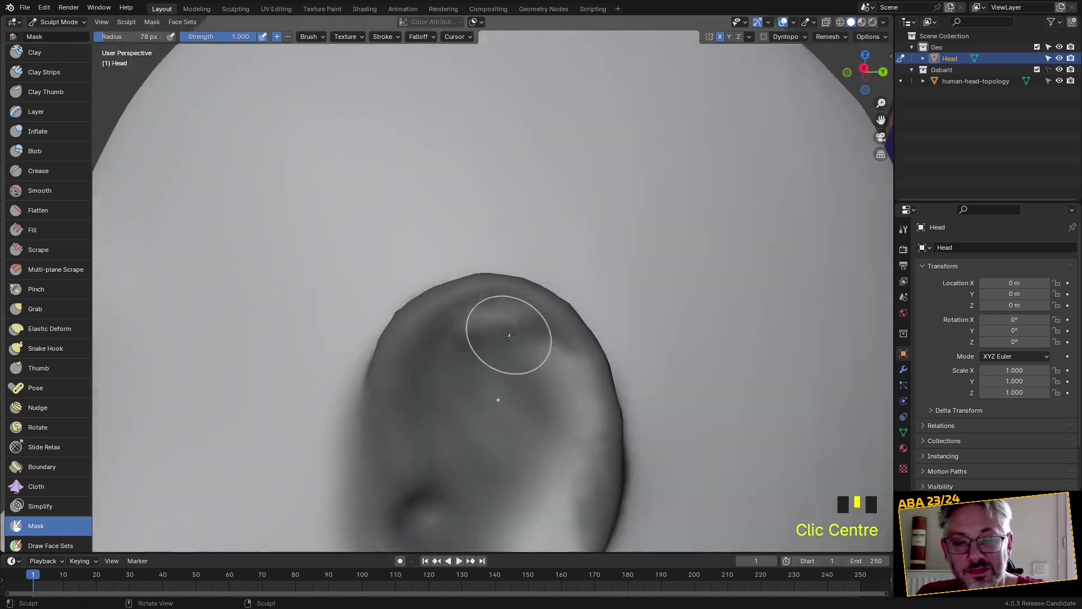
pyautogui.moveTo(491, 316); pyautogui.dragTo(451, 329)
pyautogui.moveTo(561, 366)
pyautogui.mouseDown()
pyautogui.moveTo(537, 423)
pyautogui.moveTo(581, 452)
pyautogui.moveTo(568, 457)
pyautogui.mouseUp()
pyautogui.keyDown('shift'); pyautogui.moveTo(569, 457); pyautogui.dragTo(553, 242, button='middle'); pyautogui.keyUp('shift')
pyautogui.moveTo(553, 242)
pyautogui.mouseDown()
pyautogui.moveTo(566, 299)
pyautogui.moveTo(498, 432)
pyautogui.moveTo(519, 292)
pyautogui.moveTo(486, 355)
pyautogui.mouseUp()
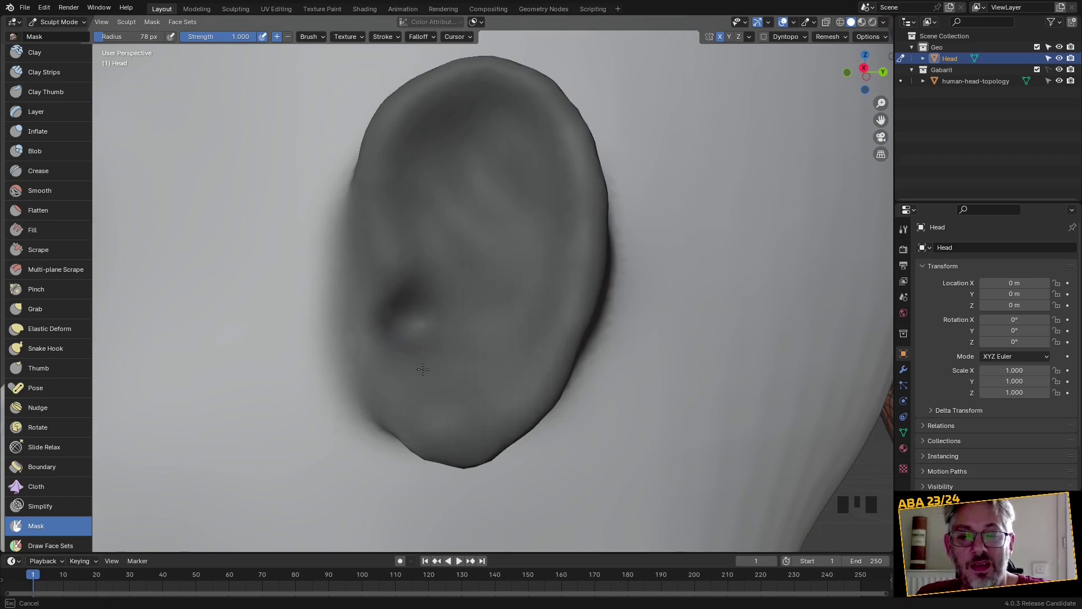
pyautogui.moveTo(434, 276)
pyautogui.mouseDown()
pyautogui.moveTo(387, 333)
pyautogui.moveTo(338, 229)
pyautogui.mouseUp()
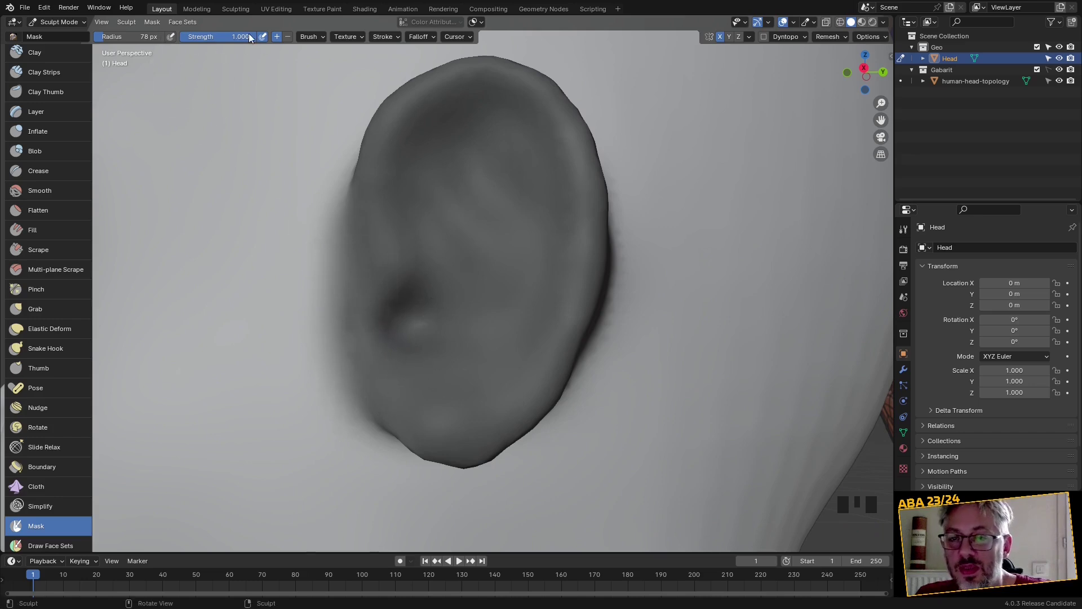
# Erase the mask in front of the ear hole and blend the ear's front mask edge at a lower brush strength
pyautogui.keyDown('ctrl'); pyautogui.click(333, 319); pyautogui.keyUp('ctrl')
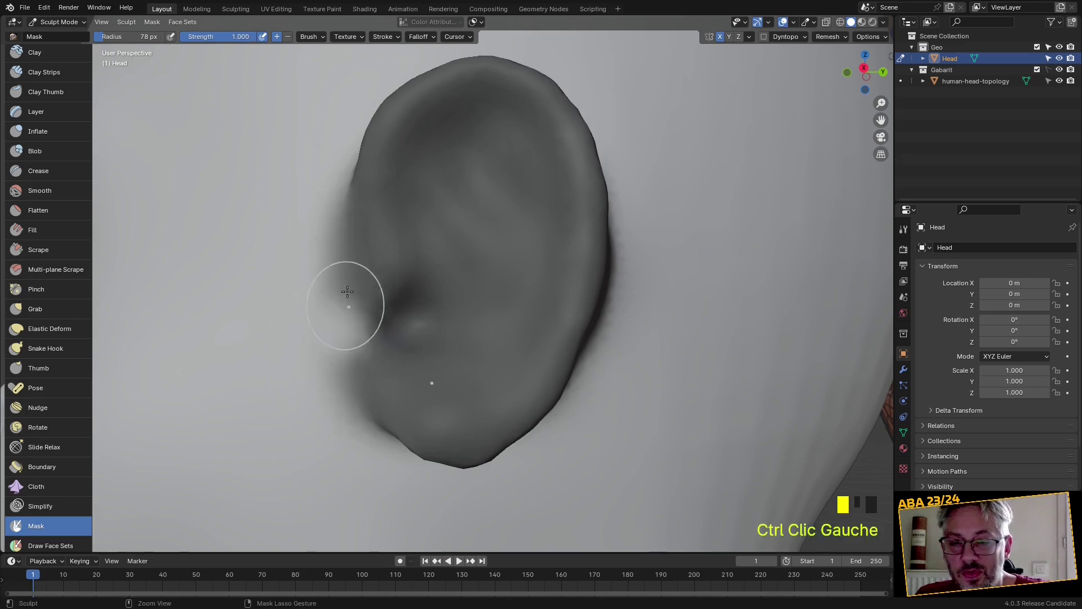
pyautogui.keyDown('ctrl'); pyautogui.click(345, 311); pyautogui.keyUp('ctrl')
pyautogui.keyDown('ctrl'); pyautogui.click(353, 316); pyautogui.keyUp('ctrl')
pyautogui.moveTo(246, 36); pyautogui.dragTo(205, 36)
pyautogui.click(358, 334)
pyautogui.click(383, 316)
pyautogui.click(380, 321)
pyautogui.click(372, 330)
pyautogui.click(367, 314)
pyautogui.click(358, 319)
pyautogui.click(353, 322)
pyautogui.click(339, 271)
pyautogui.click(324, 231)
pyautogui.scroll(-3, 378, 281)
pyautogui.moveTo(413, 305); pyautogui.dragTo(325, 269, button='middle')
pyautogui.click(366, 193)
pyautogui.scroll(-2, 423, 278)
# Invert the mask so that only the ears can be sculpted
pyautogui.click(154, 20)
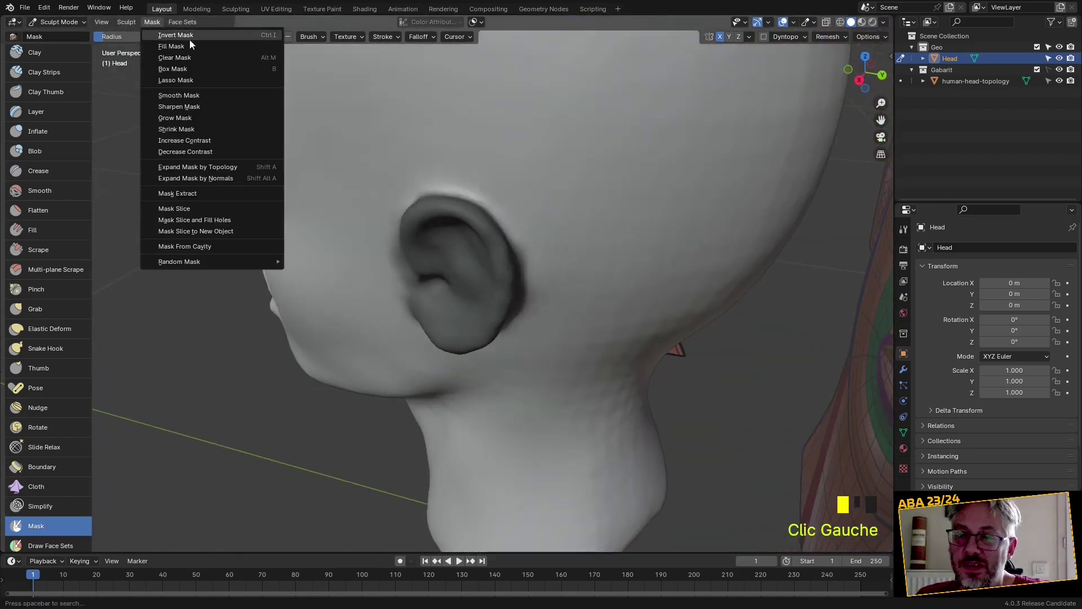
pyautogui.click(154, 21)
pyautogui.click(154, 21)
pyautogui.click(161, 36)
# Adjust the unmasked ear's stance with small Grab strokes at a 216 px radius
pyautogui.scroll(-2, 426, 253)
pyautogui.moveTo(425, 253); pyautogui.dragTo(350, 212, button='middle')
pyautogui.press('g')
pyautogui.scroll(-1, 414, 308)
pyautogui.scroll(-2, 414, 307)
pyautogui.click(435, 272)
pyautogui.moveTo(435, 271); pyautogui.dragTo(437, 275)
pyautogui.click(435, 274)
# Pull the ear's rear rim away from the head with Grab and smooth the surface behind the ear
pyautogui.moveTo(445, 267); pyautogui.dragTo(570, 361, button='middle')
pyautogui.scroll(6, 577, 360)
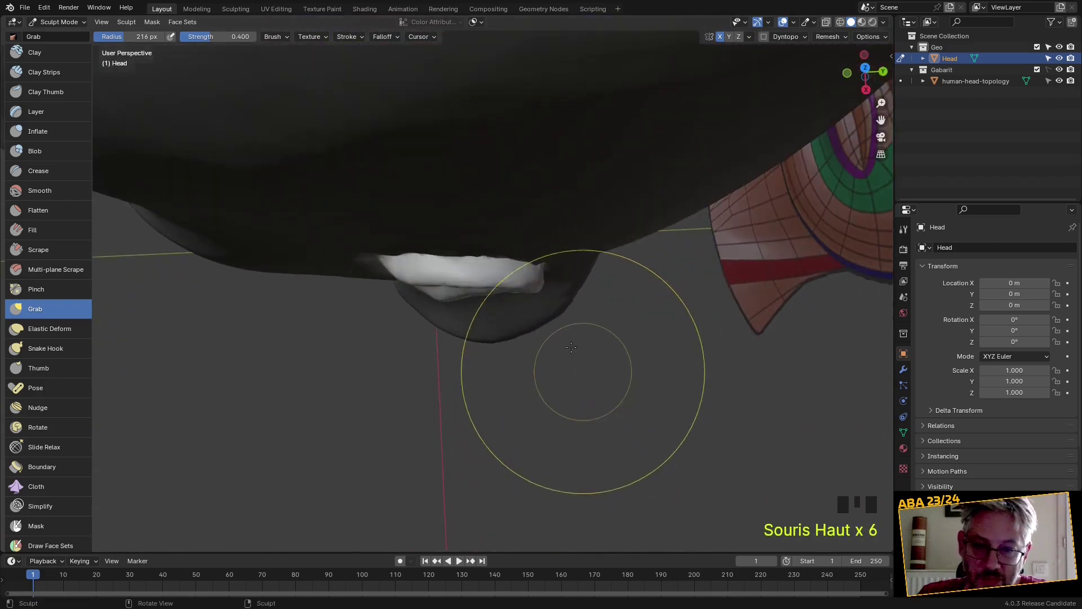
pyautogui.moveTo(527, 277); pyautogui.dragTo(513, 285)
pyautogui.moveTo(513, 285); pyautogui.dragTo(392, 203, button='middle')
pyautogui.moveTo(454, 302); pyautogui.dragTo(439, 313)
pyautogui.moveTo(439, 312)
pyautogui.mouseDown(button='middle')
pyautogui.moveTo(507, 293)
pyautogui.moveTo(526, 299)
pyautogui.mouseUp(button='middle')
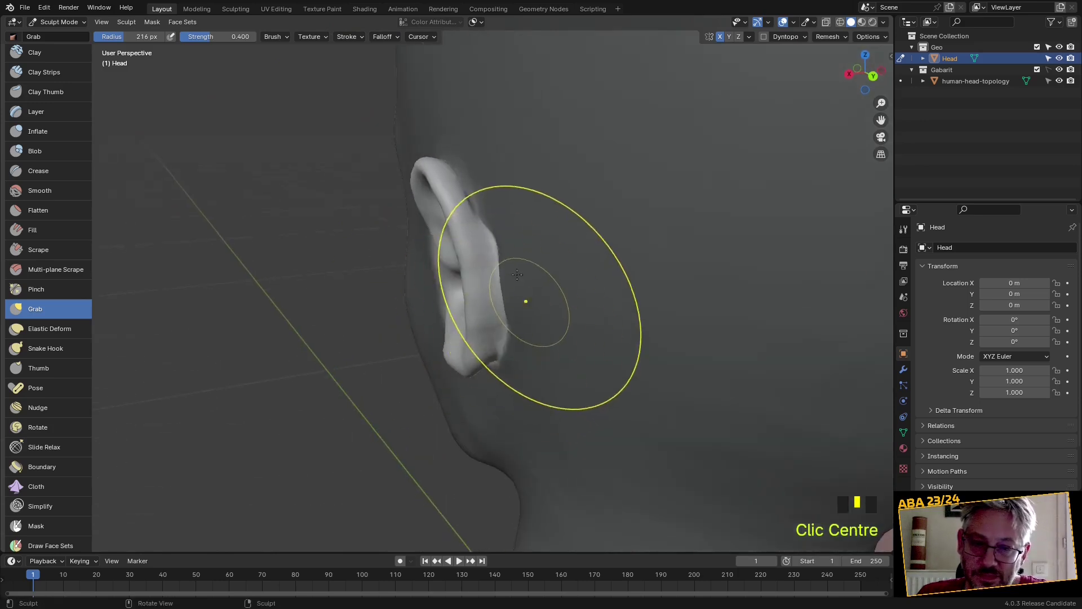
pyautogui.keyDown('shift'); pyautogui.moveTo(527, 300); pyautogui.dragTo(515, 295); pyautogui.keyUp('shift')
pyautogui.keyDown('shift'); pyautogui.moveTo(508, 364); pyautogui.dragTo(508, 364); pyautogui.keyUp('shift')
# Reshape the rear edge and lobe of the ear from below, pulling them outward from the head with Grab
pyautogui.moveTo(508, 364)
pyautogui.mouseDown(button='middle')
pyautogui.moveTo(496, 285)
pyautogui.moveTo(515, 225)
pyautogui.moveTo(495, 125)
pyautogui.moveTo(510, 181)
pyautogui.mouseUp(button='middle')
pyautogui.scroll(2, 499, 221)
pyautogui.moveTo(498, 256); pyautogui.dragTo(520, 246, button='middle')
pyautogui.moveTo(520, 247)
pyautogui.mouseDown()
pyautogui.moveTo(569, 204)
pyautogui.moveTo(560, 227)
pyautogui.mouseUp()
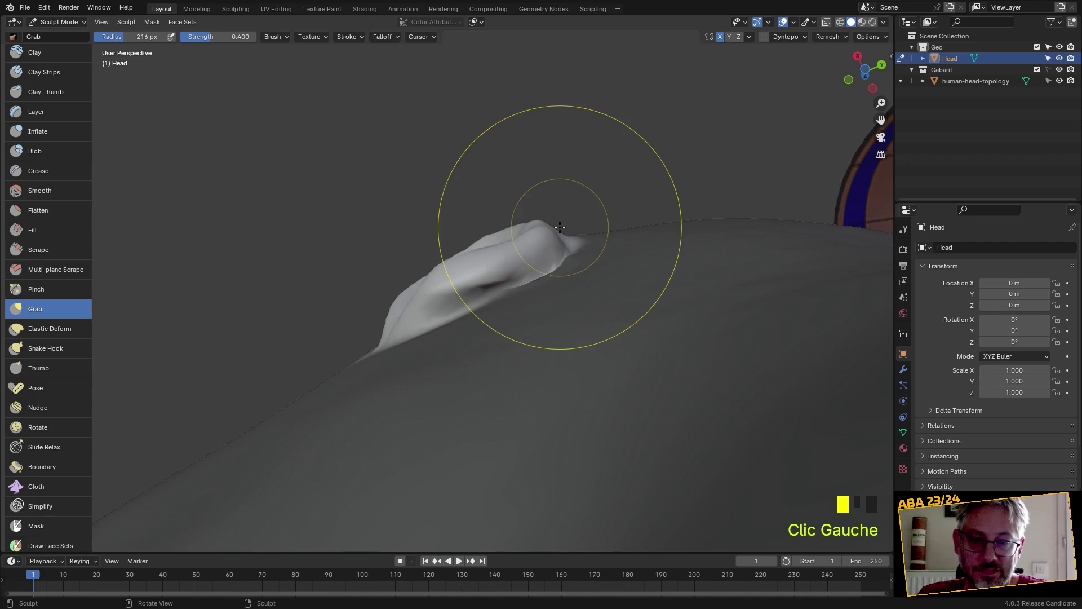
pyautogui.scroll(-2, 530, 230)
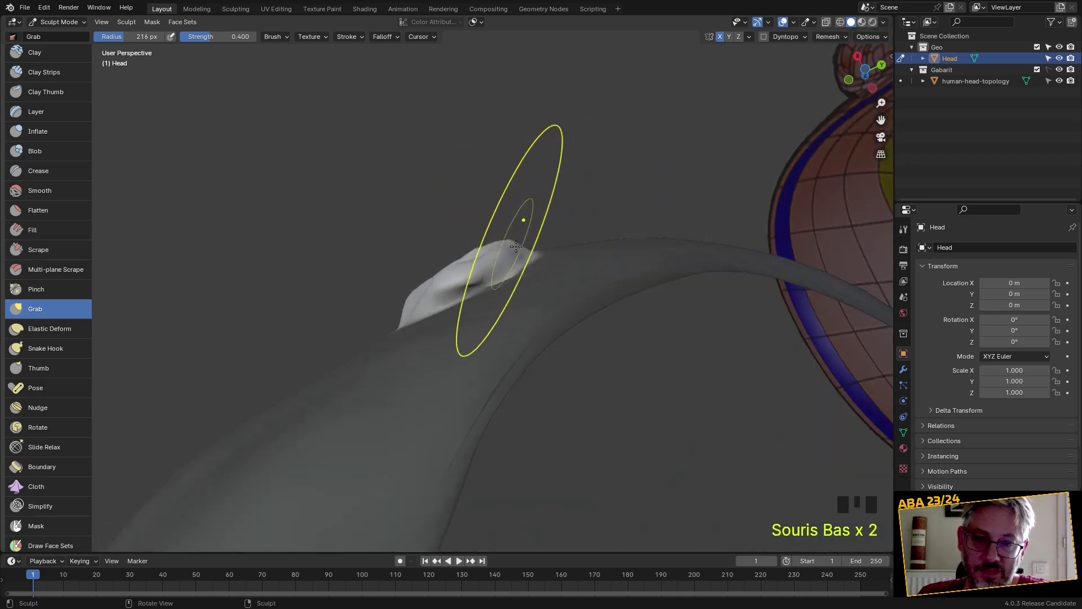
pyautogui.moveTo(514, 245); pyautogui.dragTo(517, 242, button='middle')
pyautogui.moveTo(520, 242); pyautogui.dragTo(533, 212)
pyautogui.moveTo(480, 207); pyautogui.dragTo(480, 207)
pyautogui.moveTo(491, 258); pyautogui.dragTo(499, 276)
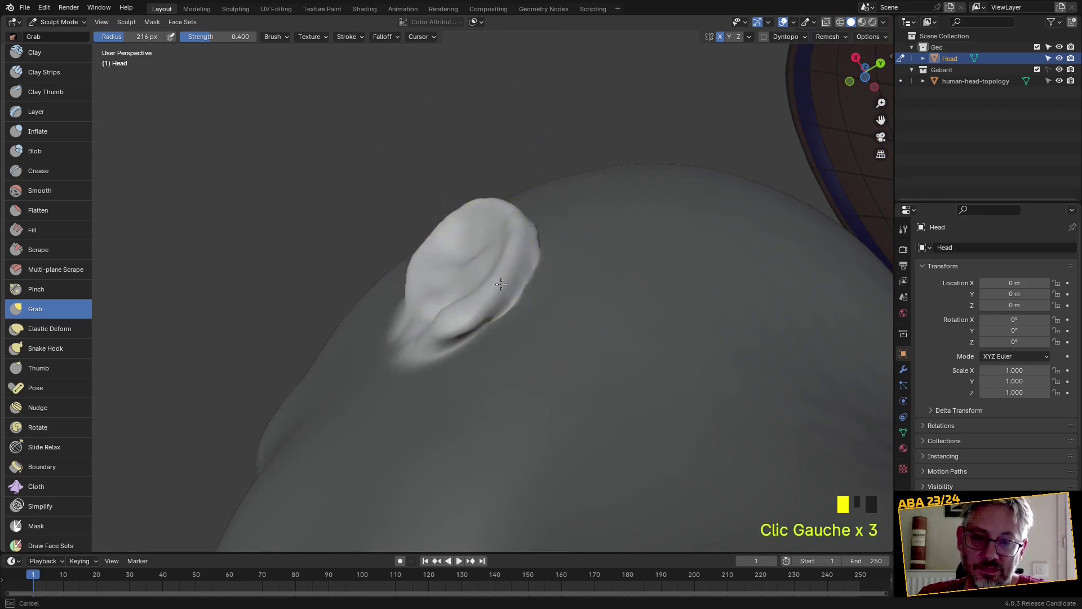
pyautogui.moveTo(508, 310)
pyautogui.mouseDown(button='middle')
pyautogui.moveTo(496, 447)
pyautogui.moveTo(562, 376)
pyautogui.mouseUp(button='middle')
pyautogui.scroll(2, 495, 447)
pyautogui.moveTo(562, 376); pyautogui.dragTo(572, 399)
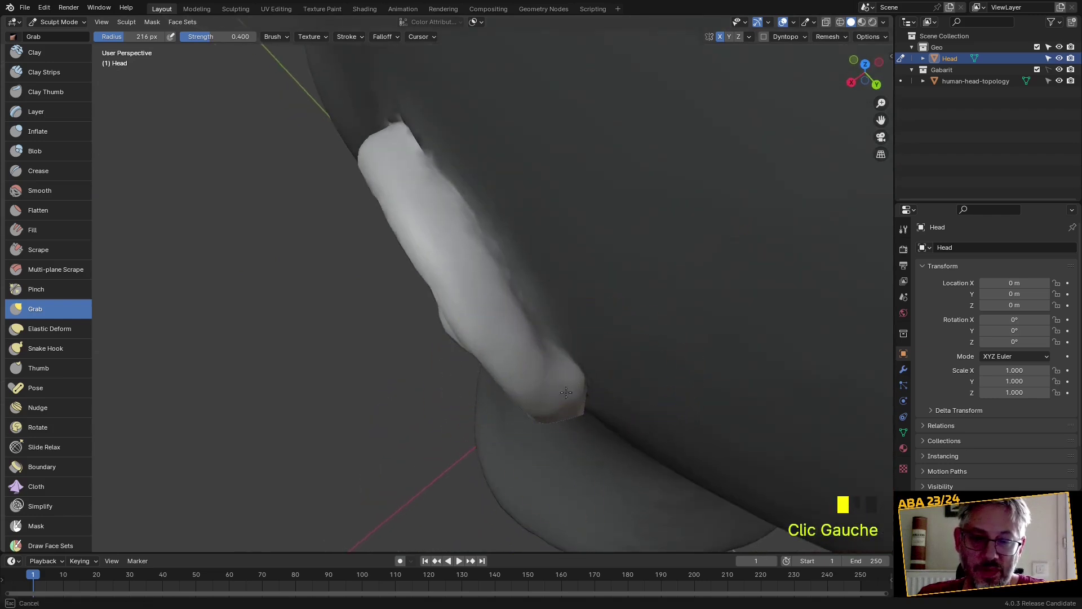
pyautogui.moveTo(568, 363); pyautogui.dragTo(564, 369)
# Undo the recent series of Grab strokes on the ear's rear edge and lobe
pyautogui.hotkey('ctrl', 'z')
pyautogui.hotkey('ctrl', 'z')
pyautogui.hotkey('ctrl', 'z')
pyautogui.hotkey('ctrl', 'z')
pyautogui.hotkey('ctrl', 'z')
pyautogui.hotkey('ctrl', 'z')
pyautogui.hotkey('ctrl', 'z')
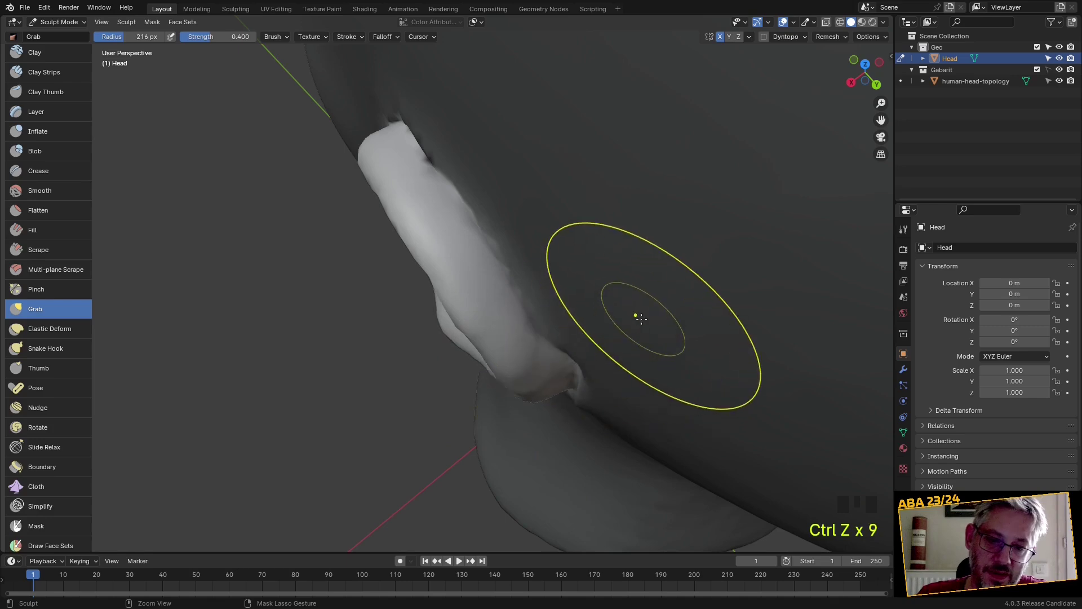
pyautogui.hotkey('ctrl', 'z')
pyautogui.hotkey('ctrl', 'z')
pyautogui.hotkey('ctrl', 'z')
# Reshape the unmasked ear from above and behind with Grab, adjusting its upper rim, rear edge and lobe
pyautogui.scroll(-1, 642, 350)
pyautogui.moveTo(640, 356); pyautogui.dragTo(713, 234, button='middle')
pyautogui.scroll(3, 476, 249)
pyautogui.moveTo(476, 248); pyautogui.dragTo(540, 222, button='middle')
pyautogui.moveTo(540, 221); pyautogui.dragTo(541, 248)
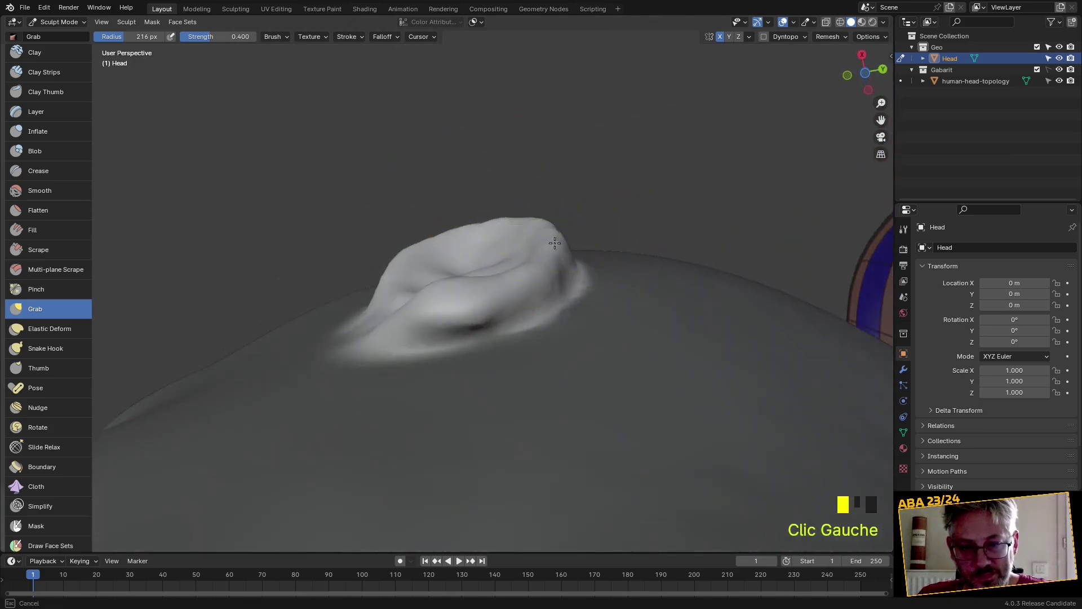
pyautogui.moveTo(644, 221)
pyautogui.mouseDown()
pyautogui.moveTo(543, 234)
pyautogui.moveTo(575, 209)
pyautogui.moveTo(580, 181)
pyautogui.mouseUp()
pyautogui.moveTo(580, 181)
pyautogui.mouseDown(button='middle')
pyautogui.moveTo(566, 346)
pyautogui.moveTo(587, 309)
pyautogui.mouseUp(button='middle')
pyautogui.moveTo(581, 237)
pyautogui.mouseDown()
pyautogui.moveTo(565, 181)
pyautogui.moveTo(580, 150)
pyautogui.moveTo(496, 107)
pyautogui.mouseUp()
pyautogui.moveTo(548, 314)
pyautogui.mouseDown(button='middle')
pyautogui.moveTo(387, 259)
pyautogui.moveTo(438, 217)
pyautogui.moveTo(582, 251)
pyautogui.moveTo(565, 316)
pyautogui.moveTo(500, 299)
pyautogui.moveTo(471, 370)
pyautogui.mouseUp(button='middle')
pyautogui.moveTo(470, 371); pyautogui.dragTo(477, 395)
# Push the lower rear edge of the ear forward with Grab in side view
pyautogui.scroll(-5, 508, 391)
pyautogui.moveTo(508, 391); pyautogui.dragTo(556, 404, button='middle')
pyautogui.scroll(2, 556, 405)
pyautogui.scroll(1, 556, 405)
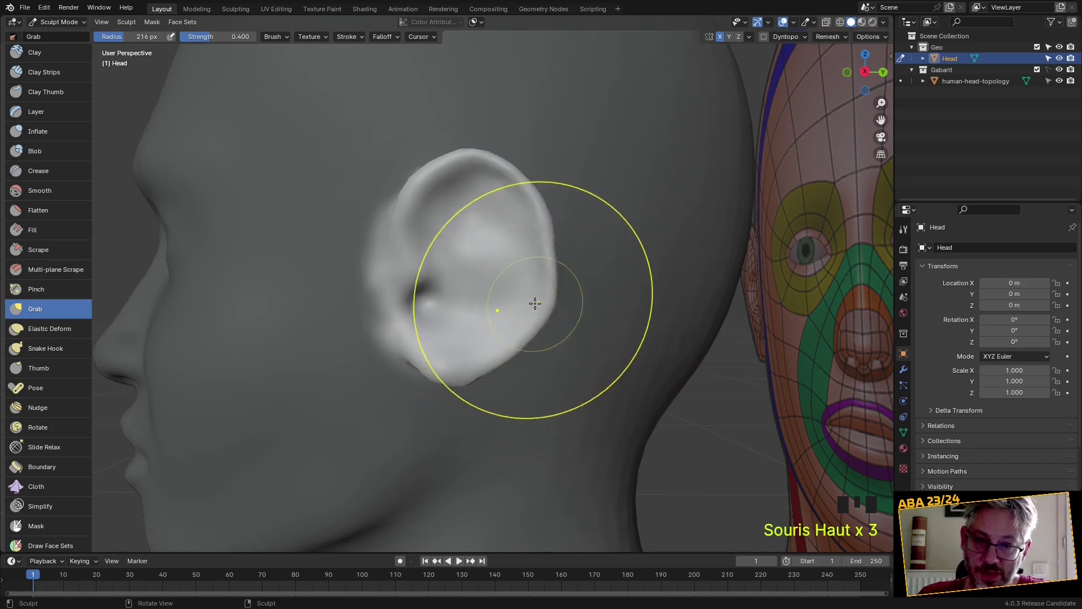
pyautogui.moveTo(532, 302); pyautogui.dragTo(496, 299)
# Clear the mask from the whole head
pyautogui.scroll(-3, 484, 324)
pyautogui.moveTo(484, 324); pyautogui.dragTo(485, 341, button='middle')
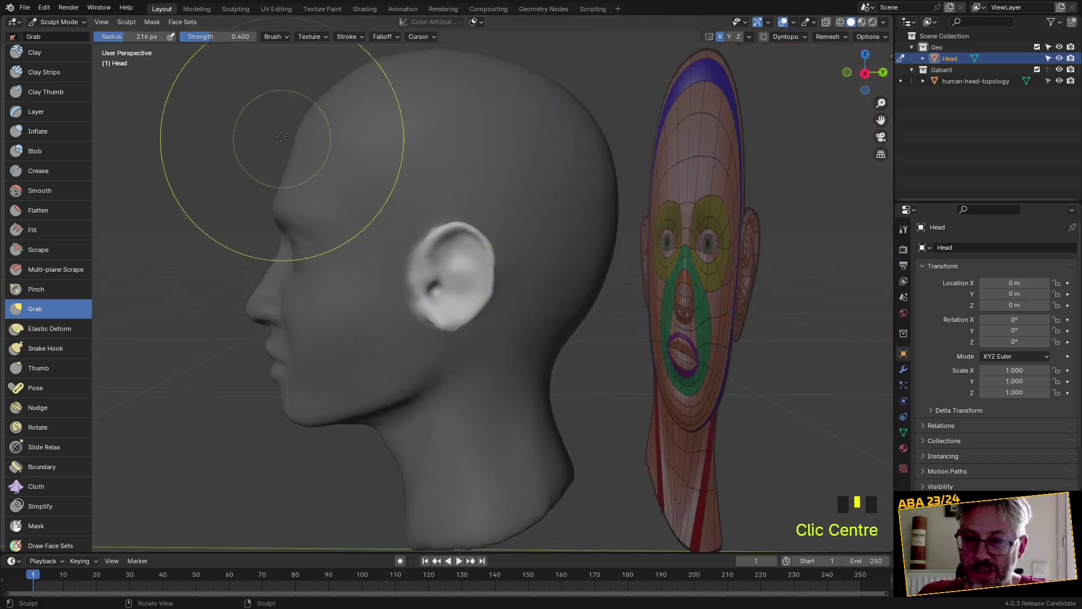
pyautogui.click(153, 22)
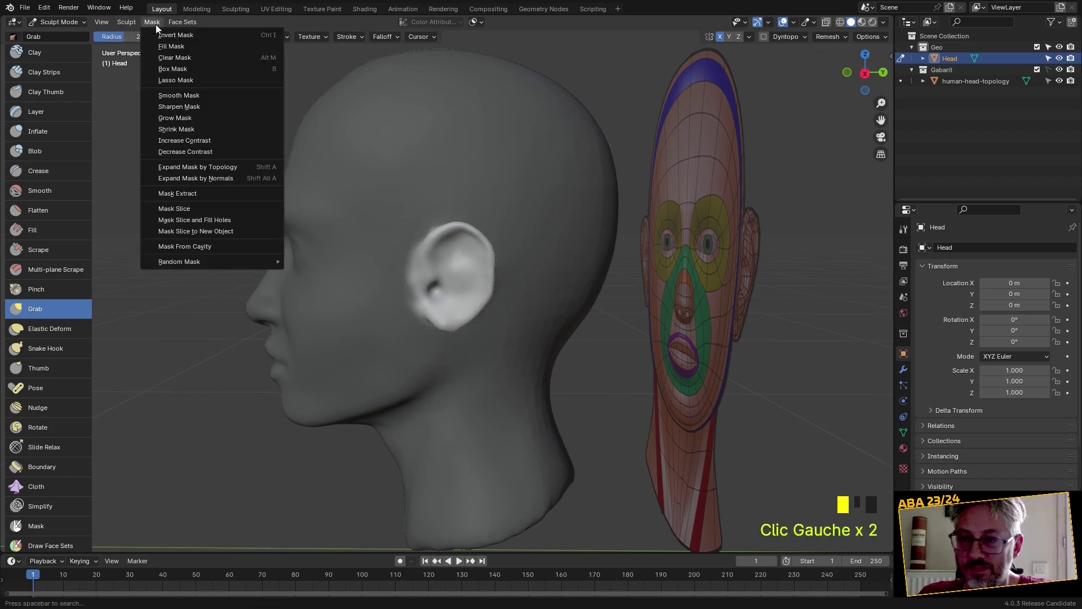
pyautogui.click(185, 57)
# Refine the ear's outline in side view with Grab, adjusting the rear edge, lobe, top and front rim
pyautogui.scroll(2, 492, 283)
pyautogui.moveTo(507, 259)
pyautogui.mouseDown()
pyautogui.moveTo(491, 261)
pyautogui.moveTo(482, 294)
pyautogui.mouseUp()
pyautogui.moveTo(460, 341); pyautogui.dragTo(450, 323)
pyautogui.scroll(2, 468, 226)
pyautogui.moveTo(464, 152); pyautogui.dragTo(459, 169)
pyautogui.moveTo(406, 192)
pyautogui.mouseDown()
pyautogui.moveTo(387, 212)
pyautogui.moveTo(415, 277)
pyautogui.mouseUp()
pyautogui.moveTo(415, 278); pyautogui.dragTo(420, 259, button='middle')
pyautogui.moveTo(429, 332)
pyautogui.mouseDown(button='middle')
pyautogui.moveTo(434, 316)
pyautogui.moveTo(310, 251)
pyautogui.mouseUp(button='middle')
pyautogui.click(23, 76)
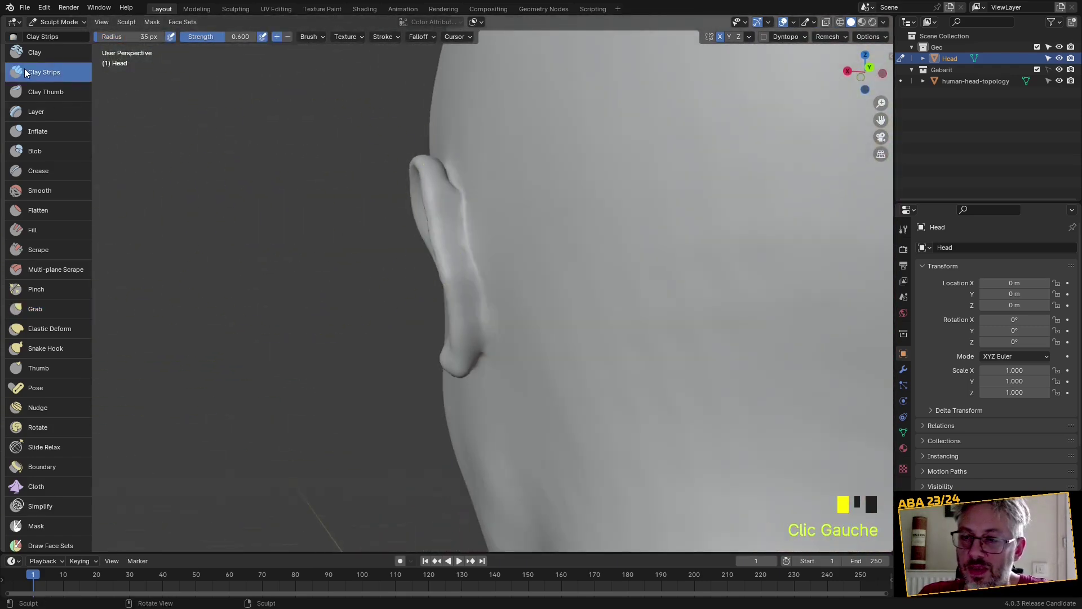
pyautogui.moveTo(425, 265); pyautogui.dragTo(415, 290, button='middle')
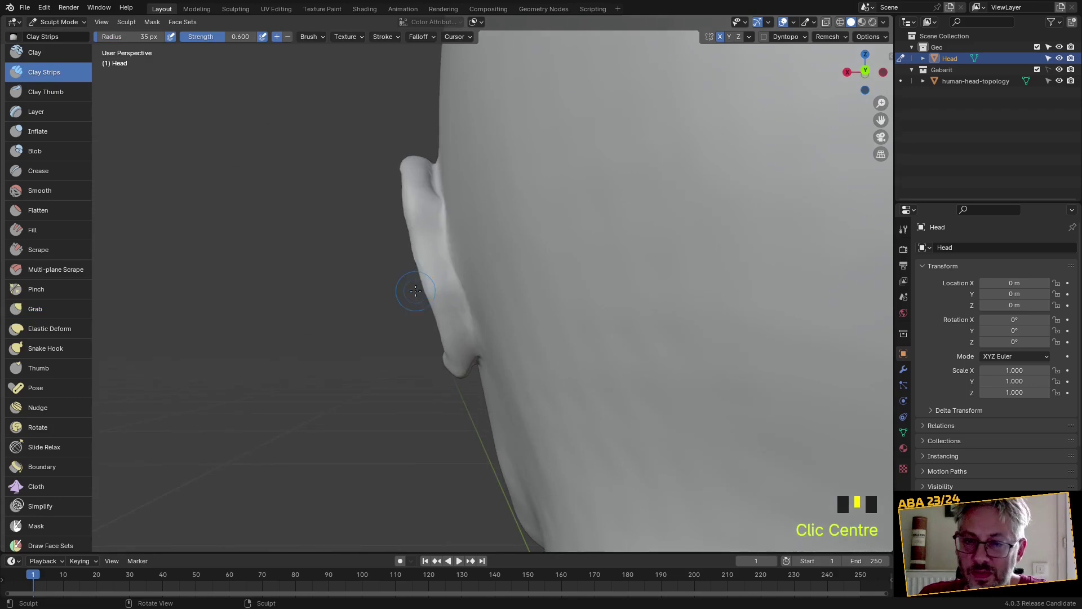
pyautogui.moveTo(432, 196); pyautogui.dragTo(431, 188)
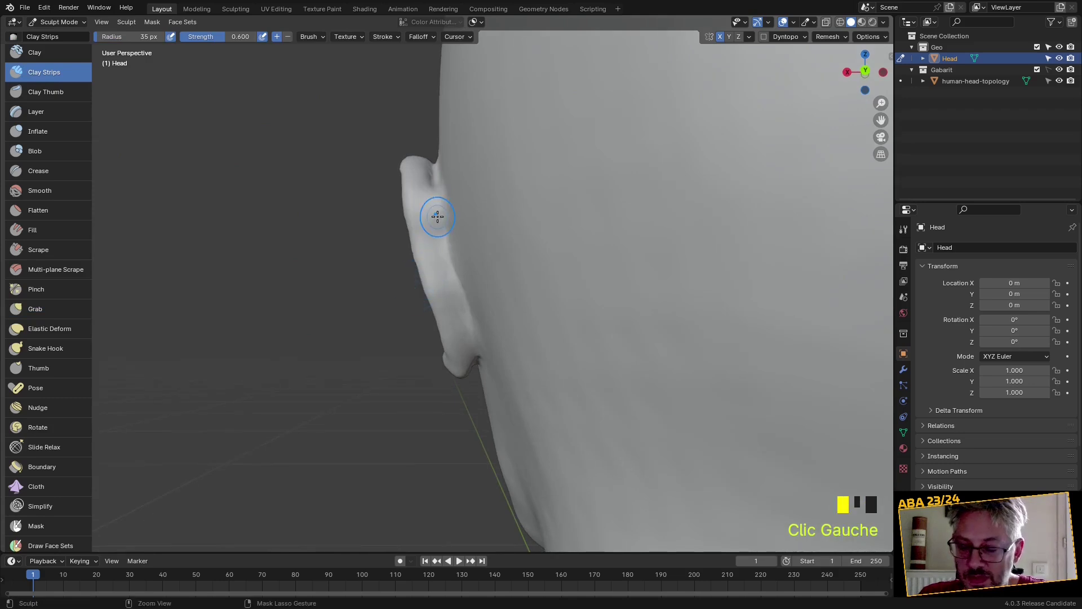
pyautogui.hotkey('ctrl', 'z')
# Carve the crease between the back of the ear and the head with Draw Sharp and smooth the ear's back
pyautogui.scroll(4, 28, 103)
pyautogui.click(45, 78)
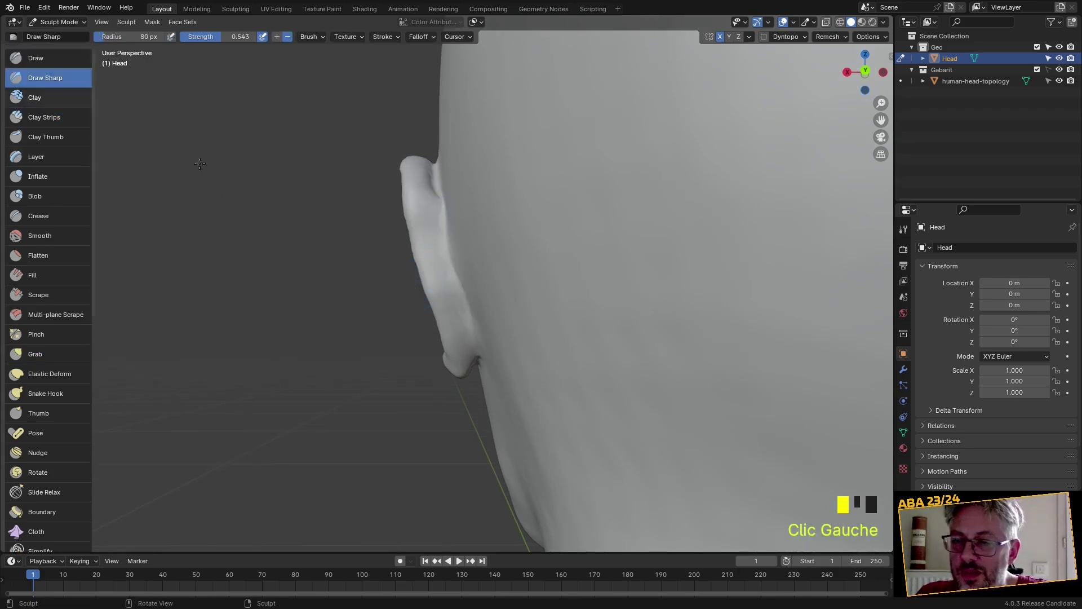
pyautogui.moveTo(438, 188); pyautogui.dragTo(436, 194)
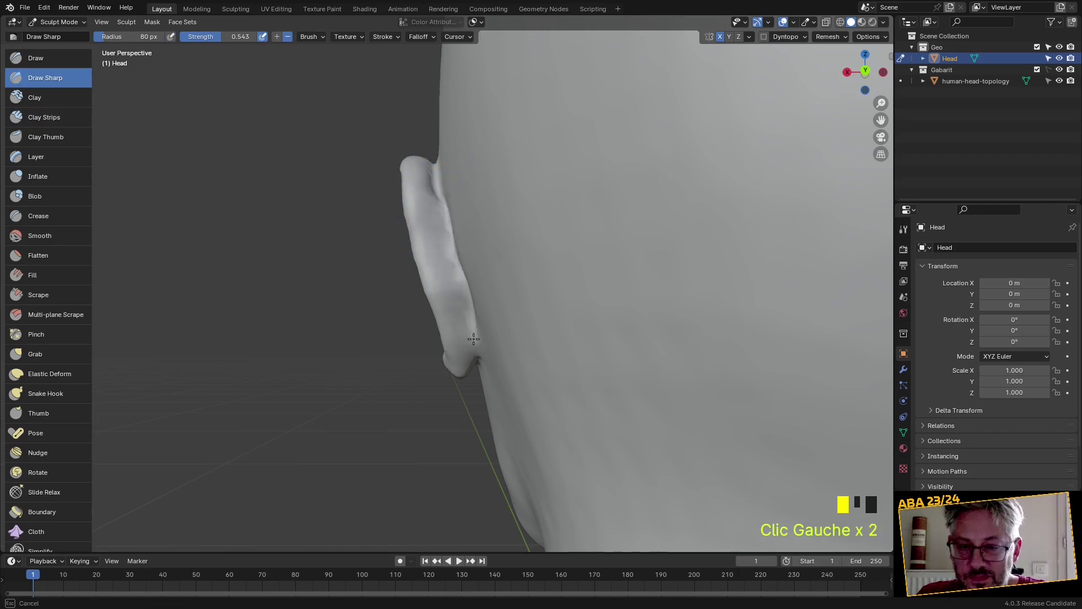
pyautogui.moveTo(472, 336); pyautogui.dragTo(475, 355)
pyautogui.moveTo(423, 181)
pyautogui.keyDown('shift'); pyautogui.mouseDown()
pyautogui.moveTo(456, 319)
pyautogui.moveTo(417, 225)
pyautogui.mouseUp(); pyautogui.keyUp('shift')
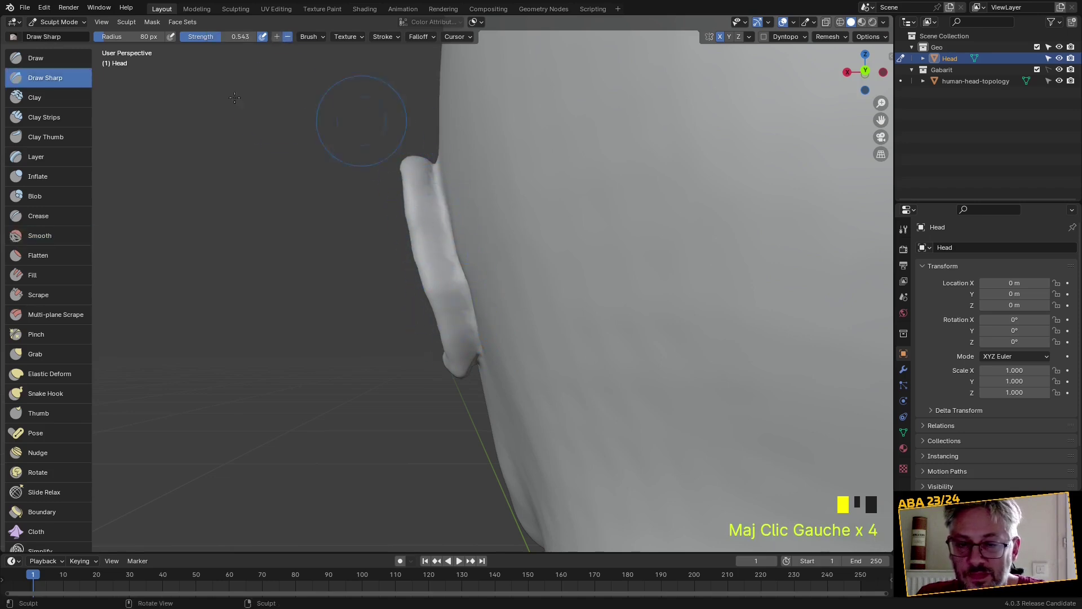
# Build up volume along the back of the ear from the top down to the lobe with the Draw brush
pyautogui.click(25, 58)
pyautogui.scroll(2, 397, 128)
pyautogui.moveTo(397, 109); pyautogui.dragTo(421, 178)
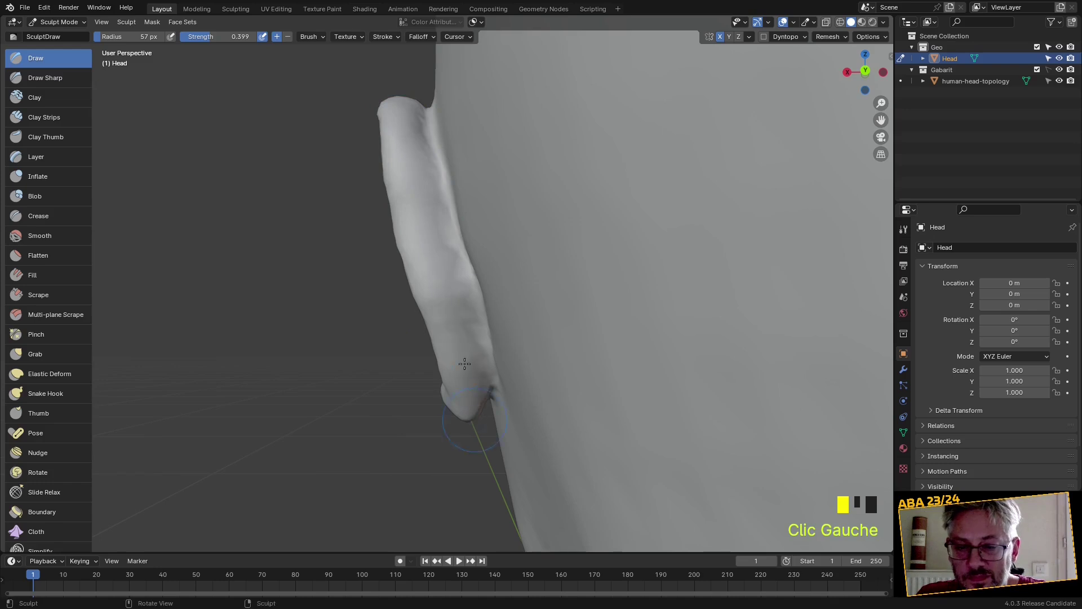
pyautogui.moveTo(416, 138); pyautogui.dragTo(409, 172)
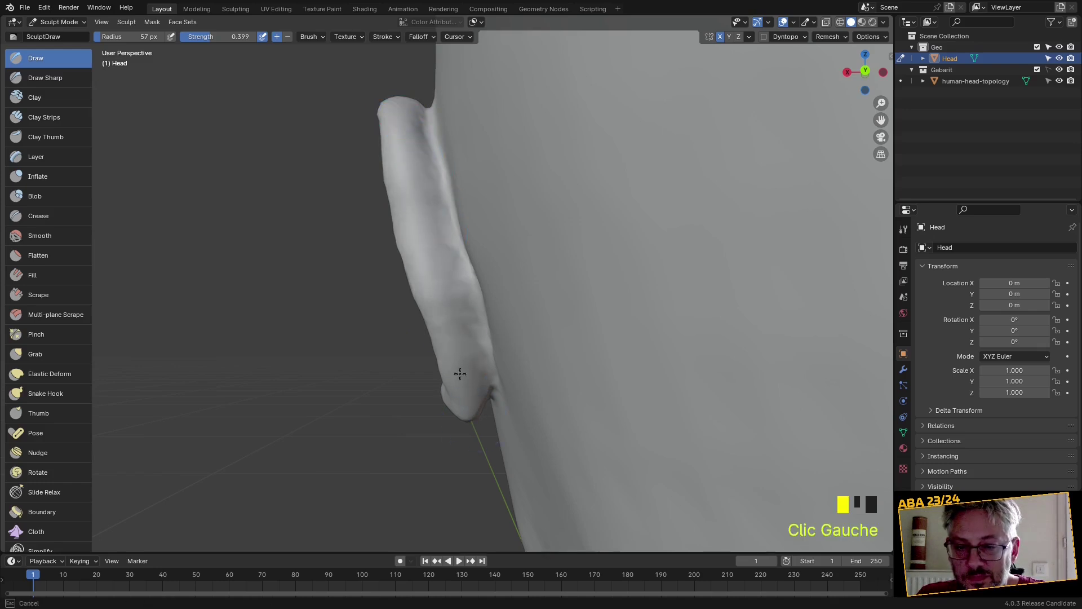
pyautogui.moveTo(467, 416); pyautogui.dragTo(466, 416)
# Carve the groove inside the ear's outer rim with Draw Sharp, from the front around the top and down towards the lobe
pyautogui.moveTo(467, 416); pyautogui.dragTo(274, 224, button='middle')
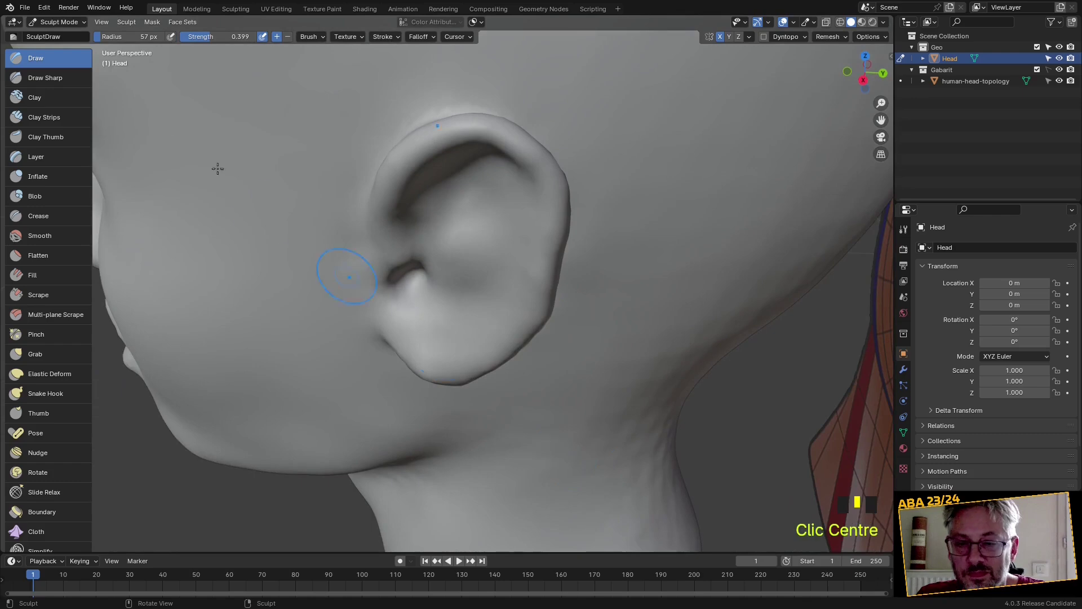
pyautogui.click(84, 79)
pyautogui.moveTo(451, 214); pyautogui.dragTo(432, 168, button='middle')
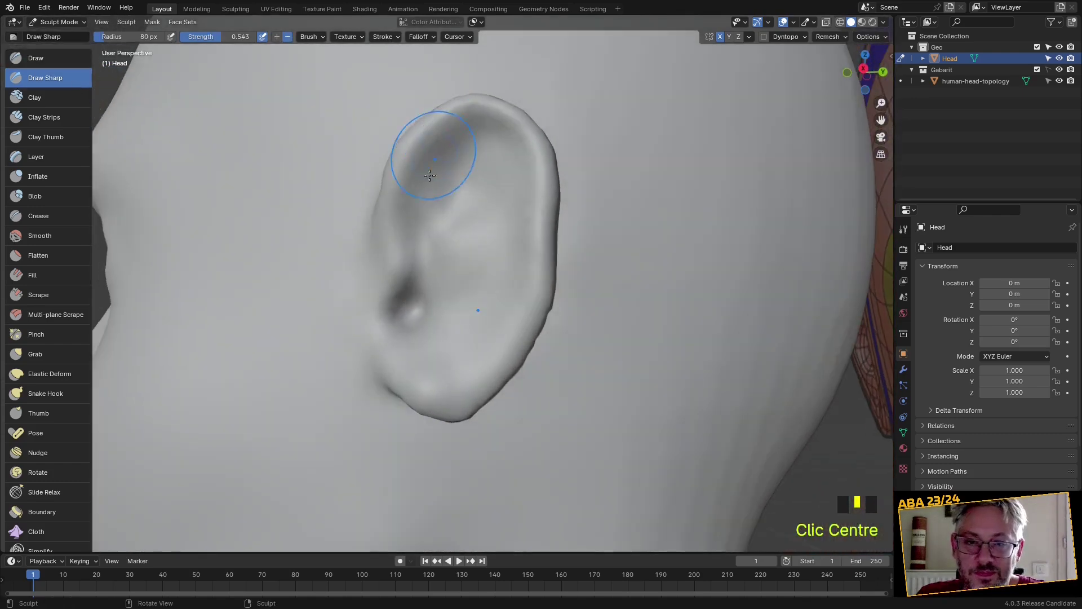
pyautogui.moveTo(462, 137)
pyautogui.mouseDown()
pyautogui.moveTo(434, 147)
pyautogui.moveTo(414, 219)
pyautogui.mouseUp()
pyautogui.moveTo(414, 220)
pyautogui.mouseDown(button='middle')
pyautogui.moveTo(472, 184)
pyautogui.moveTo(483, 145)
pyautogui.mouseUp(button='middle')
pyautogui.moveTo(483, 145); pyautogui.dragTo(491, 143)
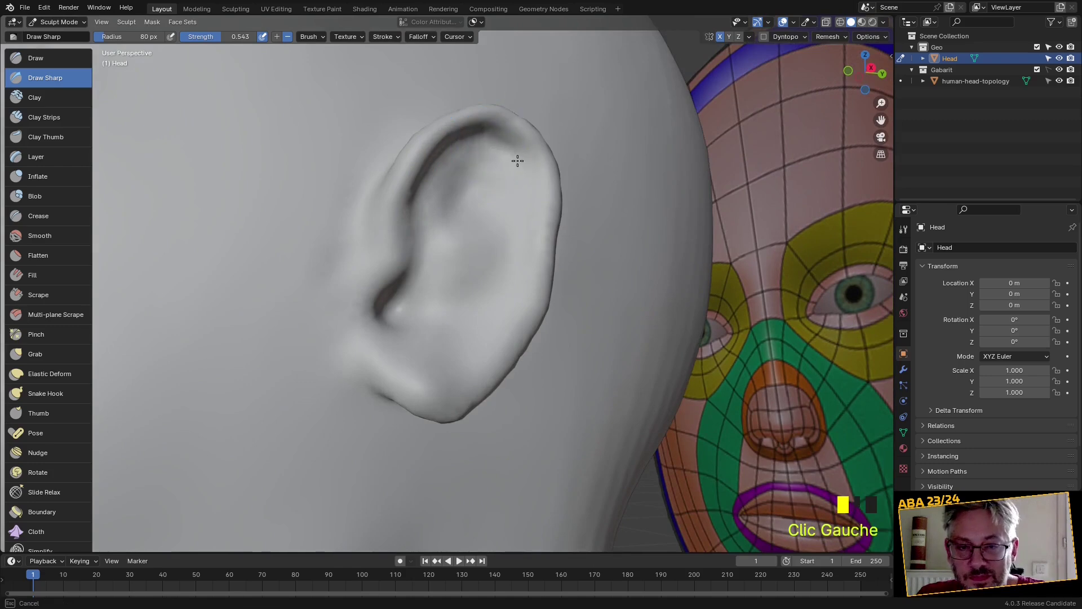
pyautogui.moveTo(527, 191); pyautogui.dragTo(522, 247)
pyautogui.moveTo(506, 308)
pyautogui.mouseDown()
pyautogui.moveTo(469, 348)
pyautogui.moveTo(387, 319)
pyautogui.moveTo(456, 345)
pyautogui.mouseUp()
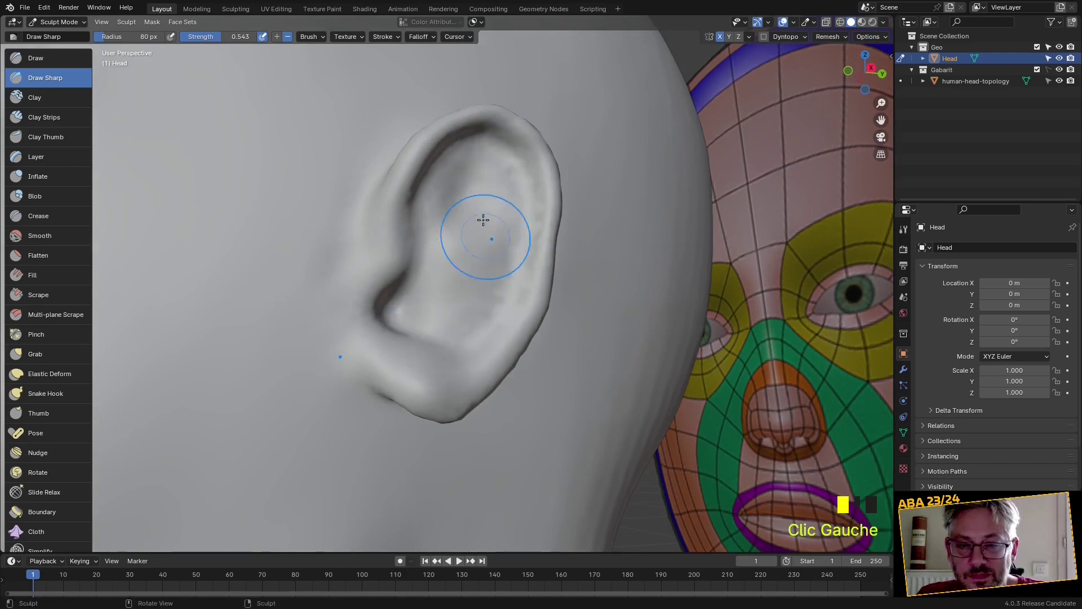
# Carve the inner folds and the hollow in the middle of the ear with Draw Sharp
pyautogui.moveTo(464, 188); pyautogui.dragTo(475, 208)
pyautogui.moveTo(461, 165); pyautogui.dragTo(465, 176)
pyautogui.moveTo(419, 213)
pyautogui.mouseDown()
pyautogui.moveTo(454, 258)
pyautogui.moveTo(456, 290)
pyautogui.mouseUp()
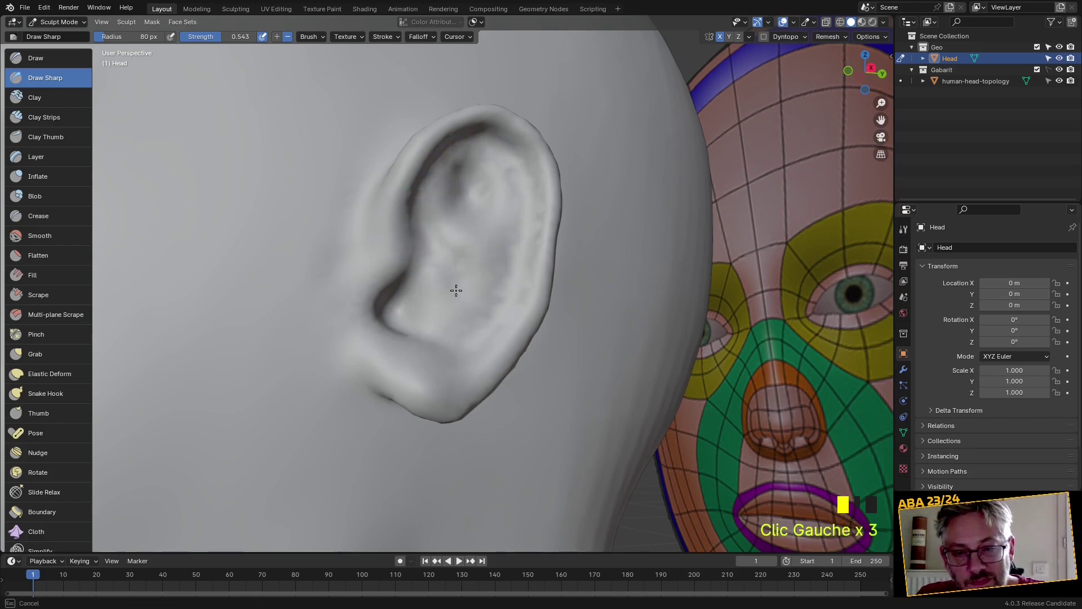
pyautogui.moveTo(426, 208); pyautogui.dragTo(444, 315)
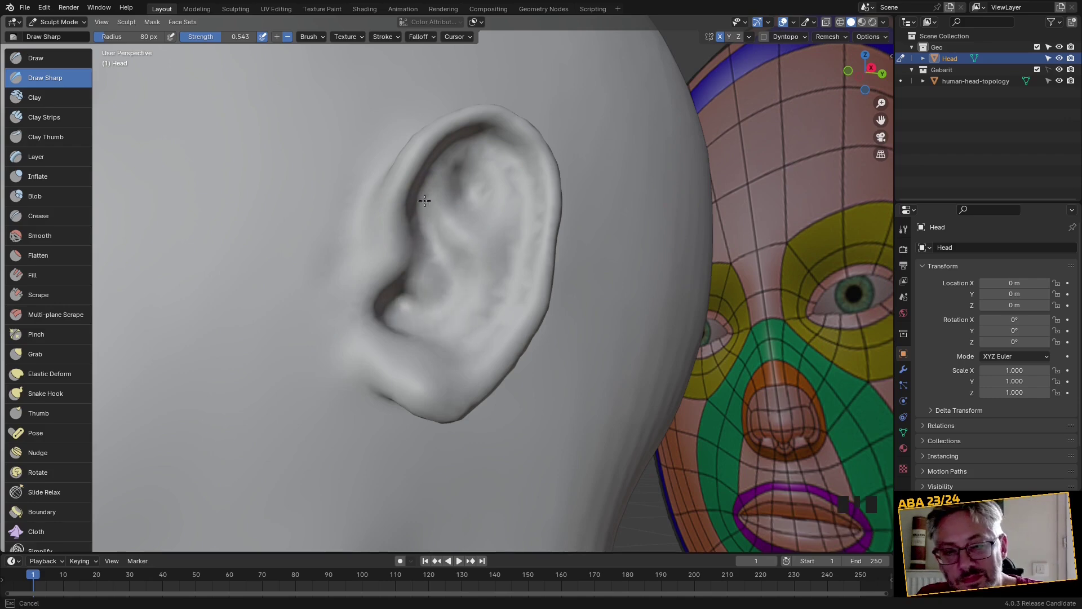
# Smooth the rough folds inside the ear
pyautogui.moveTo(453, 194)
pyautogui.mouseDown(button='middle')
pyautogui.moveTo(411, 290)
pyautogui.moveTo(449, 253)
pyautogui.moveTo(483, 270)
pyautogui.moveTo(463, 261)
pyautogui.moveTo(470, 255)
pyautogui.mouseUp(button='middle')
pyautogui.scroll(-4, 411, 290)
pyautogui.scroll(3, 470, 255)
pyautogui.keyDown('shift'); pyautogui.click(440, 315); pyautogui.keyUp('shift')
pyautogui.keyDown('shift'); pyautogui.click(441, 315); pyautogui.keyUp('shift')
pyautogui.keyDown('shift'); pyautogui.click(441, 315); pyautogui.keyUp('shift')
pyautogui.keyDown('shift'); pyautogui.click(466, 293); pyautogui.keyUp('shift')
pyautogui.keyDown('shift'); pyautogui.click(466, 292); pyautogui.keyUp('shift')
pyautogui.keyDown('shift'); pyautogui.click(488, 260); pyautogui.keyUp('shift')
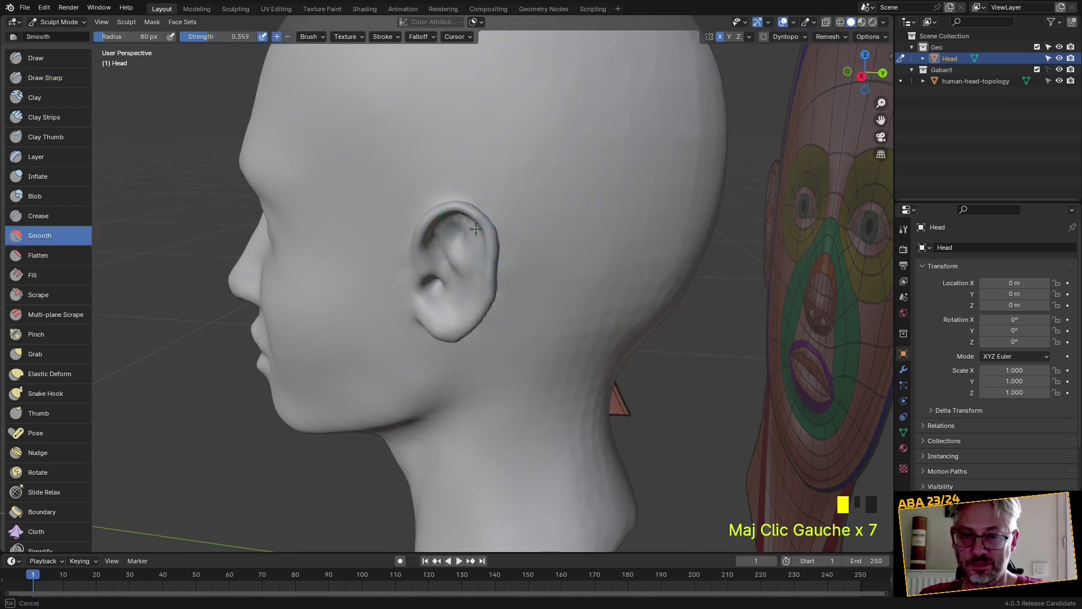
# Adjust the ear's lobe and rear rim from behind with Grab
pyautogui.moveTo(415, 226)
pyautogui.mouseDown(button='middle')
pyautogui.moveTo(387, 278)
pyautogui.moveTo(464, 365)
pyautogui.mouseUp(button='middle')
pyautogui.scroll(2, 434, 347)
pyautogui.scroll(1, 434, 347)
pyautogui.press('g')
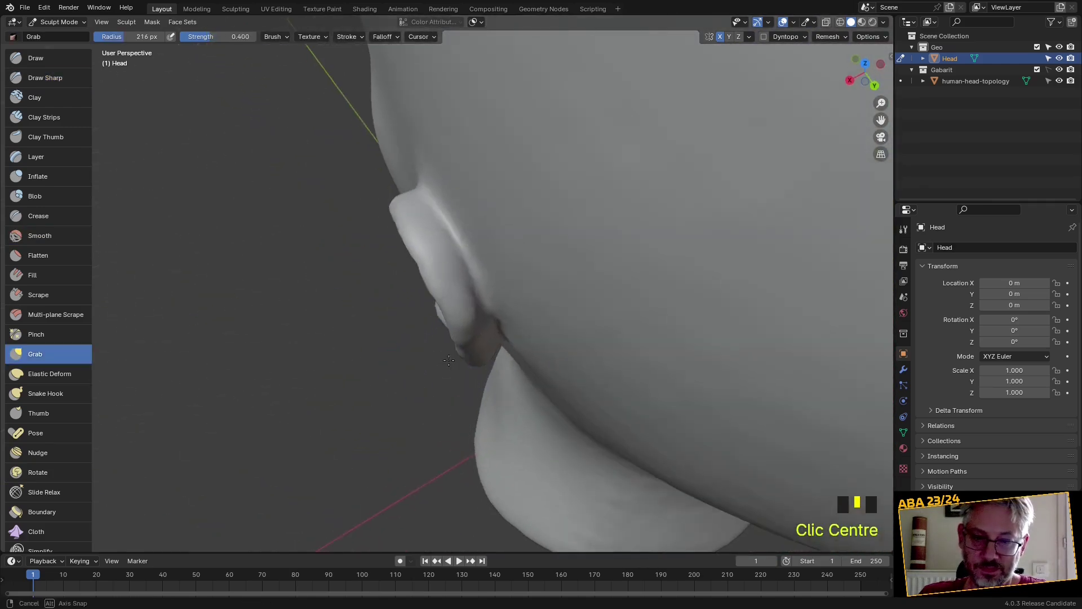
pyautogui.moveTo(479, 351)
pyautogui.mouseDown()
pyautogui.moveTo(487, 356)
pyautogui.moveTo(451, 304)
pyautogui.mouseUp()
pyautogui.moveTo(416, 242); pyautogui.dragTo(416, 237)
# Shift the front root of the ear's rim with Grab and smooth its transition into the cheek
pyautogui.moveTo(415, 237)
pyautogui.mouseDown(button='middle')
pyautogui.moveTo(486, 268)
pyautogui.moveTo(474, 290)
pyautogui.moveTo(450, 269)
pyautogui.mouseUp(button='middle')
pyautogui.scroll(3, 397, 285)
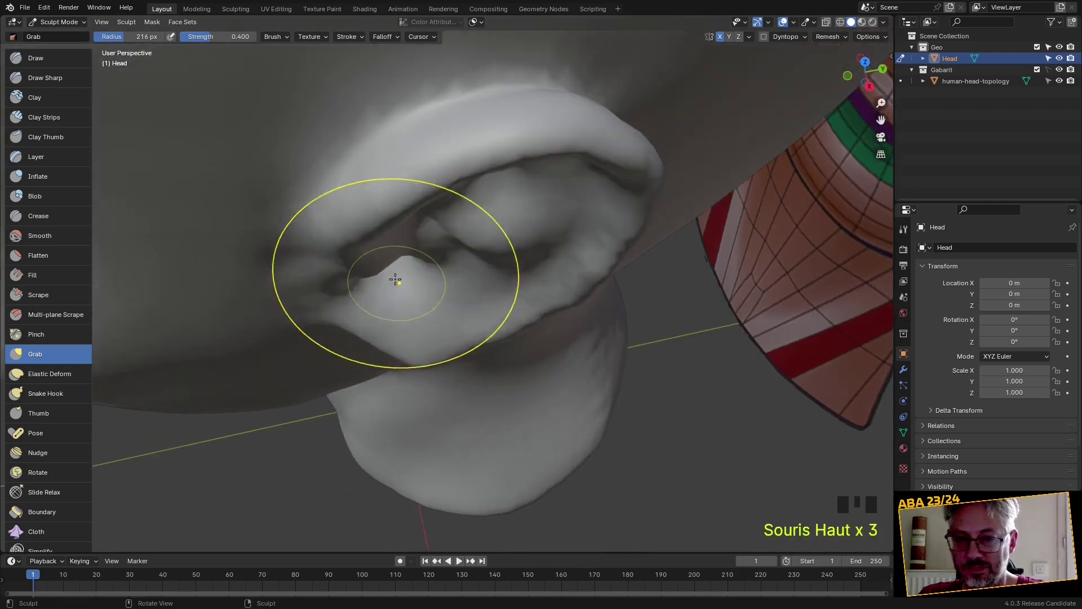
pyautogui.moveTo(357, 222)
pyautogui.mouseDown()
pyautogui.moveTo(367, 194)
pyautogui.moveTo(329, 258)
pyautogui.moveTo(350, 213)
pyautogui.mouseUp()
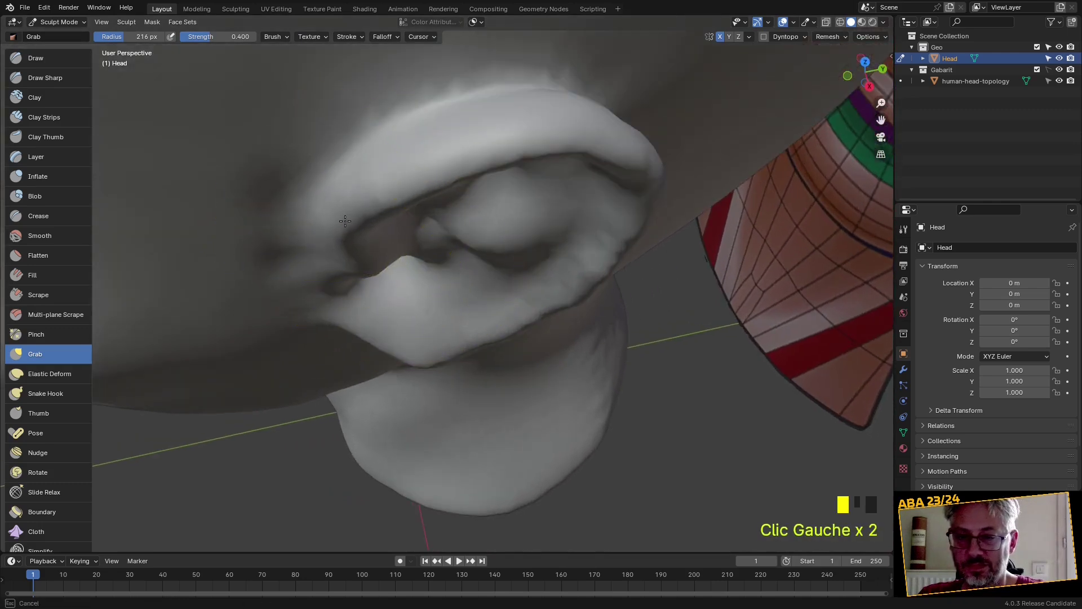
pyautogui.scroll(-2, 341, 223)
pyautogui.moveTo(339, 222); pyautogui.dragTo(353, 200, button='middle')
pyautogui.keyDown('shift'); pyautogui.click(355, 193); pyautogui.keyUp('shift')
pyautogui.keyDown('shift'); pyautogui.moveTo(355, 194); pyautogui.dragTo(367, 237); pyautogui.keyUp('shift')
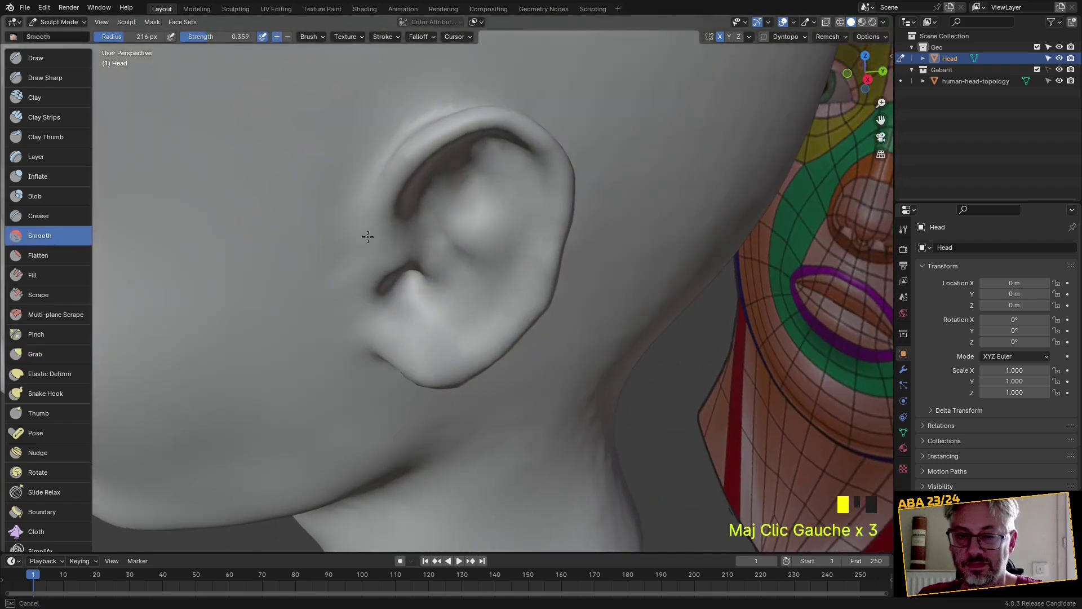
pyautogui.keyDown('shift'); pyautogui.click(367, 237); pyautogui.keyUp('shift')
# Deepen the ear's inner fold and the groove along the rear rim down to the lobe with Draw Sharp
pyautogui.press('g')
pyautogui.scroll(-2, 387, 246)
pyautogui.moveTo(387, 266)
pyautogui.mouseDown(button='middle')
pyautogui.moveTo(341, 237)
pyautogui.moveTo(411, 274)
pyautogui.moveTo(401, 251)
pyautogui.mouseUp(button='middle')
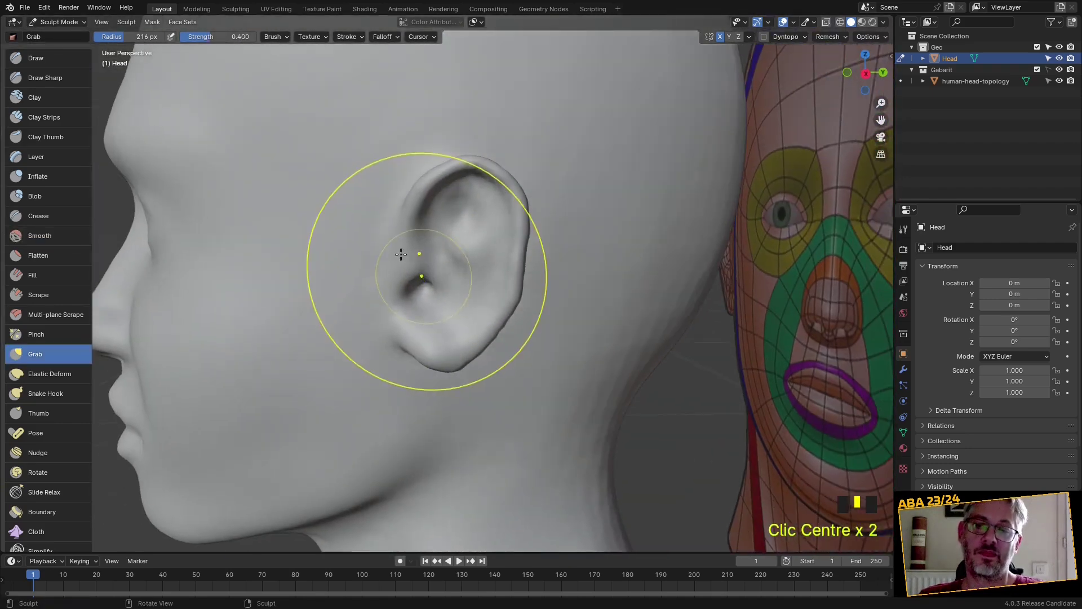
pyautogui.click(51, 73)
pyautogui.scroll(2, 459, 251)
pyautogui.moveTo(469, 175)
pyautogui.mouseDown()
pyautogui.moveTo(490, 198)
pyautogui.moveTo(500, 244)
pyautogui.mouseUp()
pyautogui.moveTo(517, 163)
pyautogui.mouseDown()
pyautogui.moveTo(534, 225)
pyautogui.moveTo(511, 281)
pyautogui.mouseUp()
pyautogui.moveTo(473, 336)
pyautogui.mouseDown()
pyautogui.moveTo(409, 320)
pyautogui.moveTo(423, 399)
pyautogui.moveTo(395, 377)
pyautogui.mouseUp()
# Carve smile folds on the cheek beside the corner of the mouth with Draw Sharp
pyautogui.moveTo(395, 377)
pyautogui.mouseDown(button='middle')
pyautogui.moveTo(360, 389)
pyautogui.moveTo(496, 361)
pyautogui.moveTo(566, 361)
pyautogui.mouseUp(button='middle')
pyautogui.scroll(-6, 496, 361)
pyautogui.scroll(5, 479, 327)
pyautogui.moveTo(479, 327); pyautogui.dragTo(488, 270, button='middle')
pyautogui.scroll(-2, 473, 286)
pyautogui.scroll(3, 399, 395)
pyautogui.moveTo(399, 395); pyautogui.dragTo(331, 375, button='middle')
pyautogui.moveTo(266, 295); pyautogui.dragTo(192, 440)
pyautogui.moveTo(273, 386); pyautogui.dragTo(265, 406)
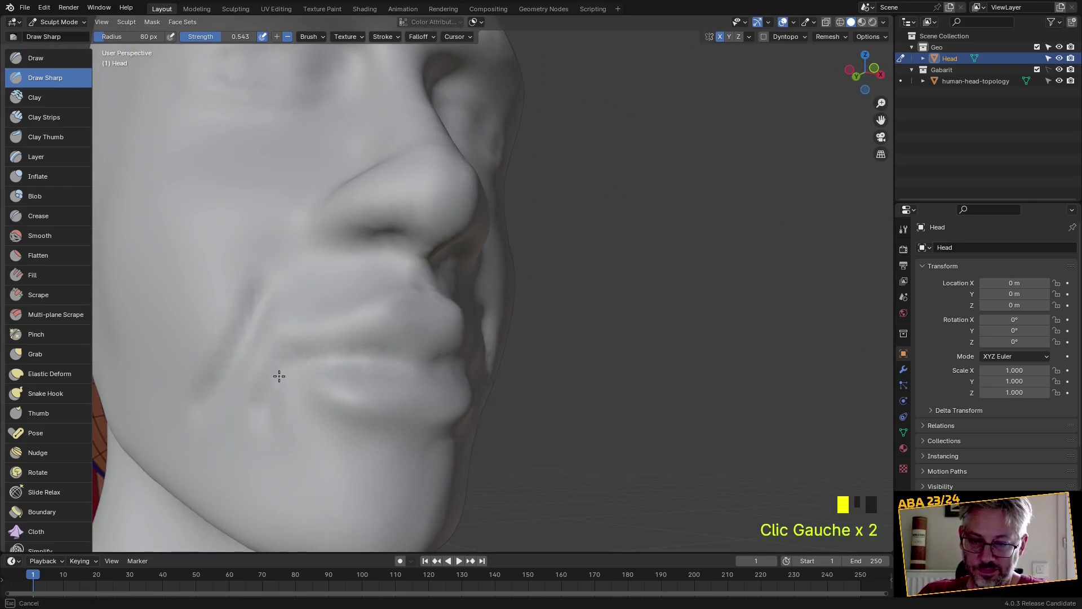
# Smooth the carved folds beside the mouth so they blend into the cheek
pyautogui.scroll(-2, 251, 346)
pyautogui.moveTo(251, 347); pyautogui.dragTo(292, 349, button='middle')
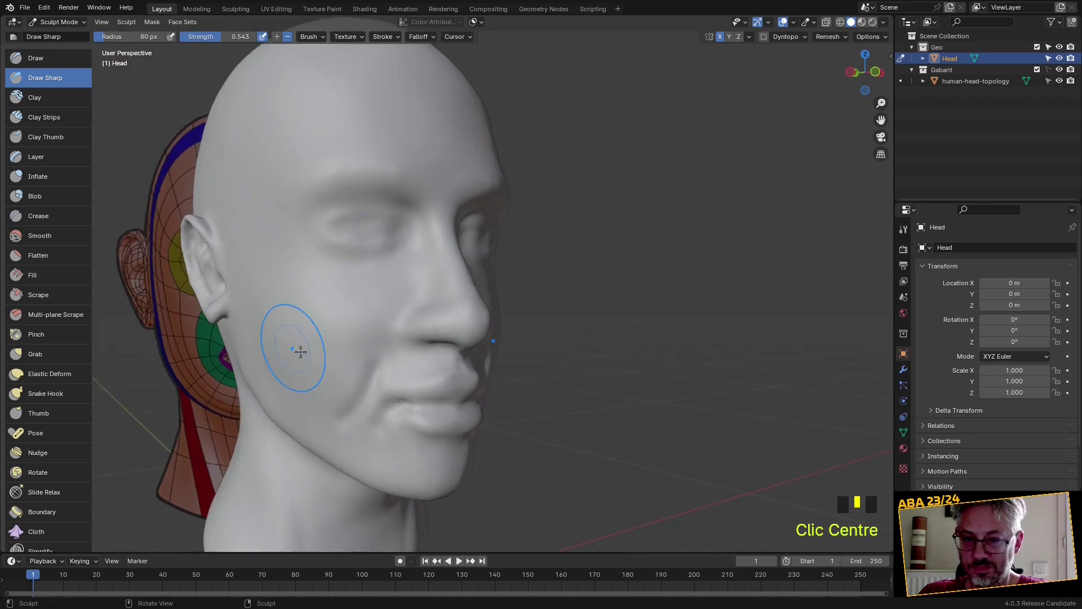
pyautogui.keyDown('shift'); pyautogui.click(358, 403); pyautogui.keyUp('shift')
pyautogui.keyDown('shift'); pyautogui.click(359, 403); pyautogui.keyUp('shift')
pyautogui.keyDown('shift'); pyautogui.click(361, 402); pyautogui.keyUp('shift')
pyautogui.keyDown('shift'); pyautogui.click(366, 381); pyautogui.keyUp('shift')
pyautogui.moveTo(364, 401)
pyautogui.keyDown('shift'); pyautogui.mouseDown()
pyautogui.moveTo(362, 418)
pyautogui.moveTo(404, 423)
pyautogui.mouseUp(); pyautogui.keyUp('shift')
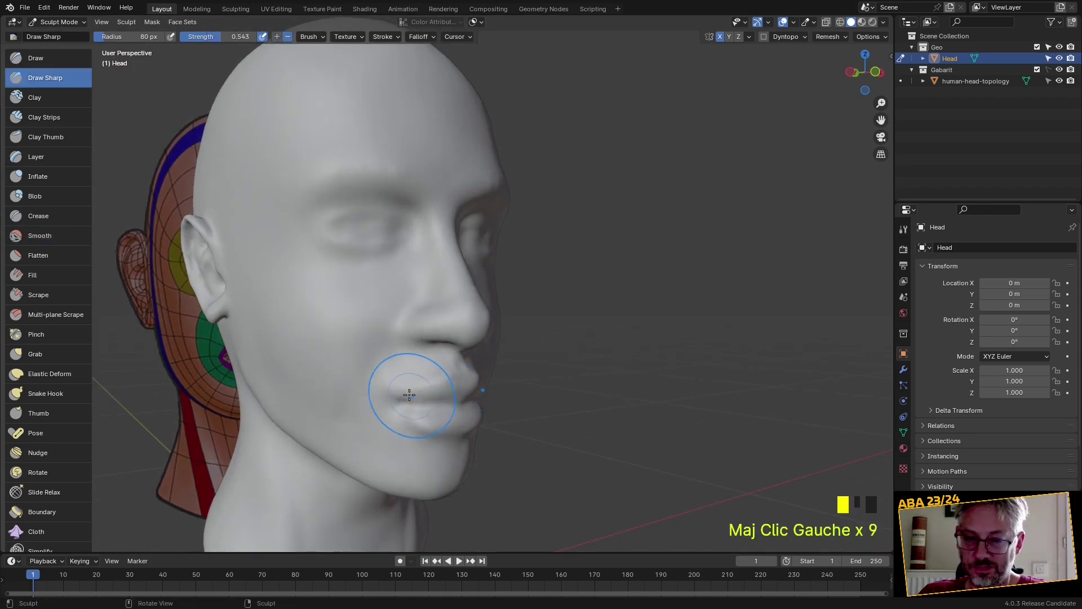
pyautogui.moveTo(410, 395); pyautogui.dragTo(388, 393, button='middle')
pyautogui.moveTo(324, 400); pyautogui.dragTo(337, 405)
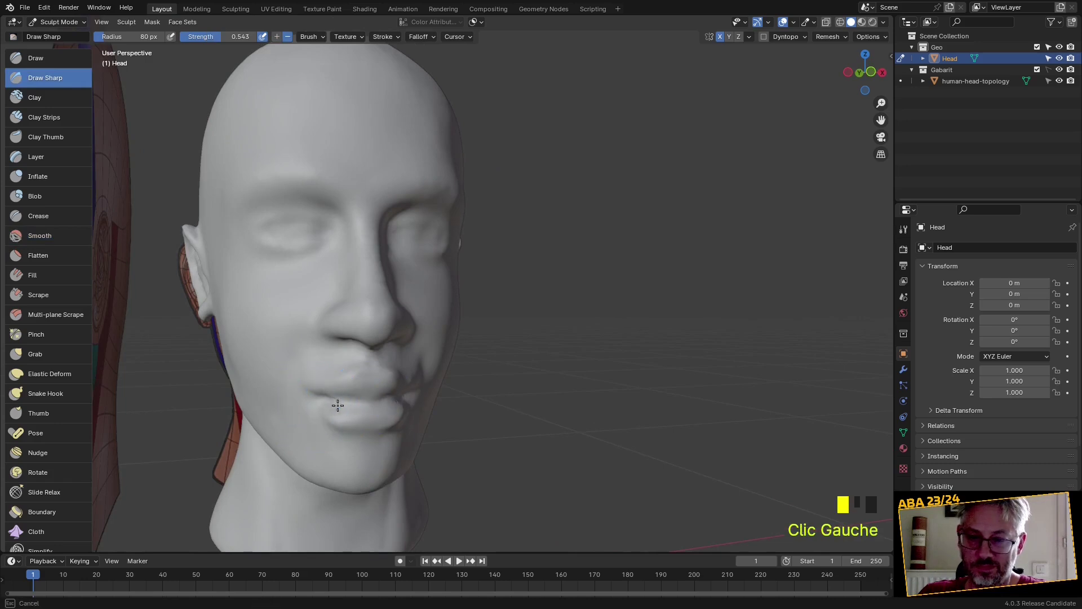
pyautogui.moveTo(393, 402); pyautogui.dragTo(350, 386, button='middle')
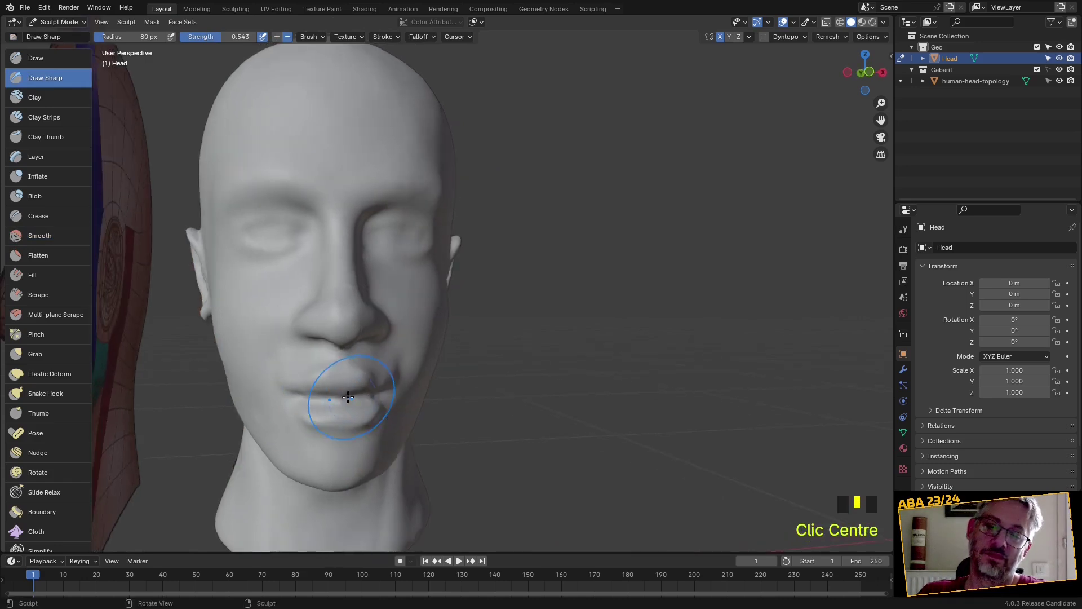
pyautogui.scroll(3, 314, 412)
pyautogui.scroll(-2, 327, 411)
pyautogui.hotkey('ctrl', 'z')
# Carve the line between the lips with Draw Sharp up to the mouth corner and smooth it
pyautogui.moveTo(350, 428)
pyautogui.mouseDown(button='middle')
pyautogui.moveTo(374, 382)
pyautogui.moveTo(367, 400)
pyautogui.mouseUp(button='middle')
pyautogui.scroll(3, 367, 379)
pyautogui.scroll(-2, 367, 400)
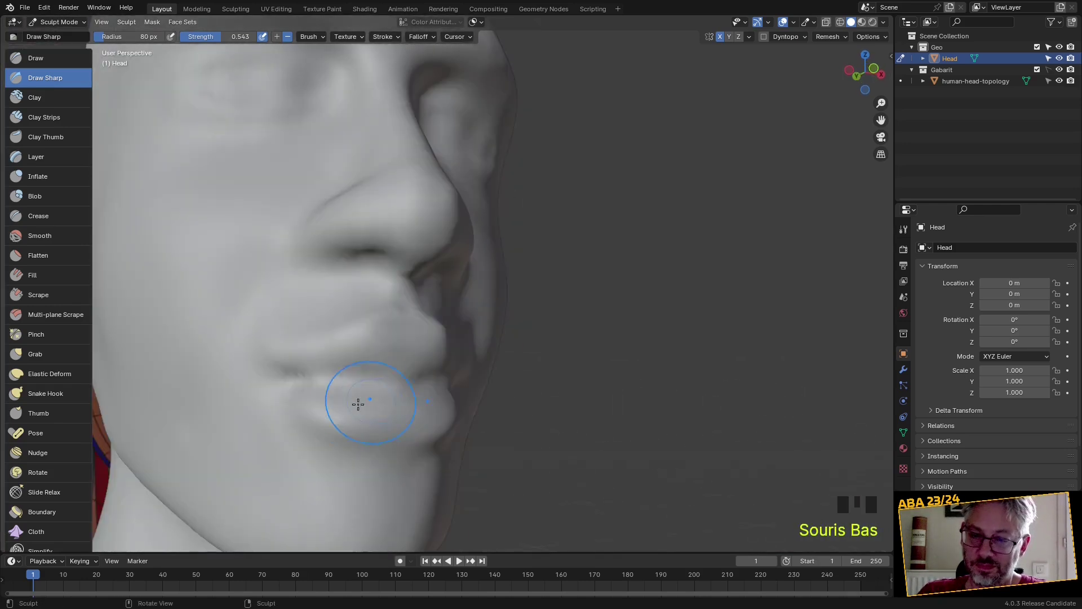
pyautogui.moveTo(372, 375); pyautogui.dragTo(373, 382)
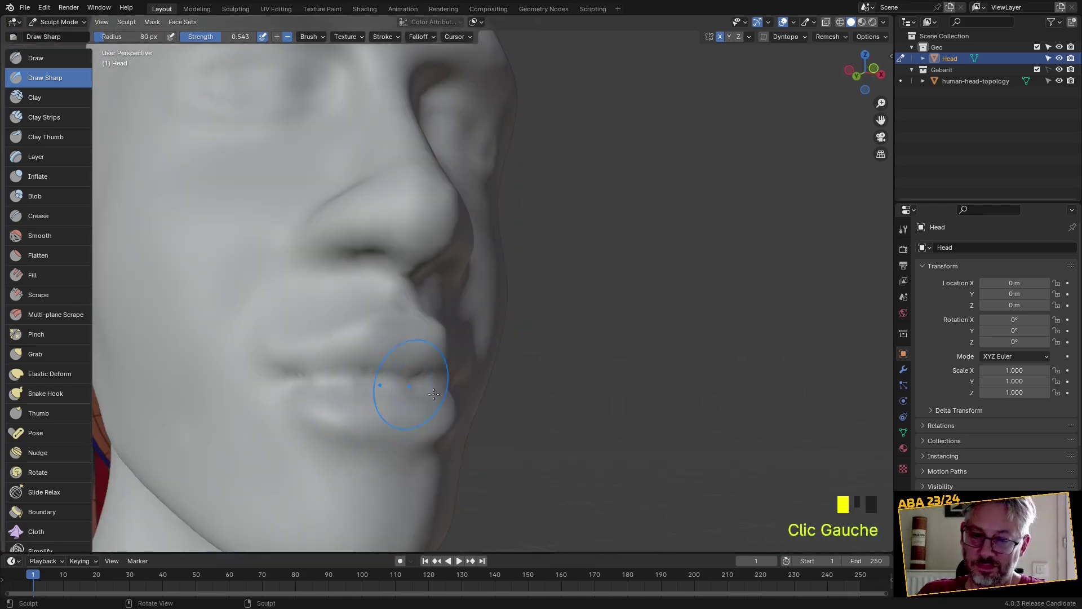
pyautogui.scroll(-2, 425, 389)
pyautogui.moveTo(388, 373)
pyautogui.mouseDown()
pyautogui.moveTo(412, 381)
pyautogui.moveTo(398, 392)
pyautogui.moveTo(363, 357)
pyautogui.moveTo(389, 369)
pyautogui.mouseUp()
pyautogui.keyDown('shift'); pyautogui.moveTo(389, 369); pyautogui.dragTo(402, 374); pyautogui.keyUp('shift')
pyautogui.moveTo(401, 374); pyautogui.dragTo(411, 379, button='middle')
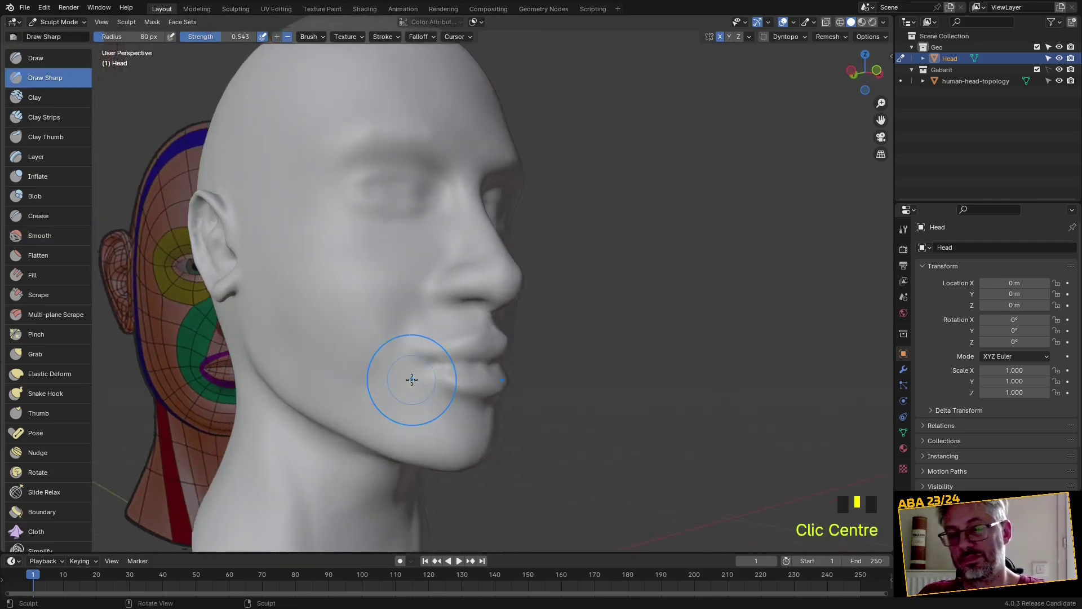
pyautogui.scroll(1, 433, 389)
pyautogui.scroll(1, 406, 417)
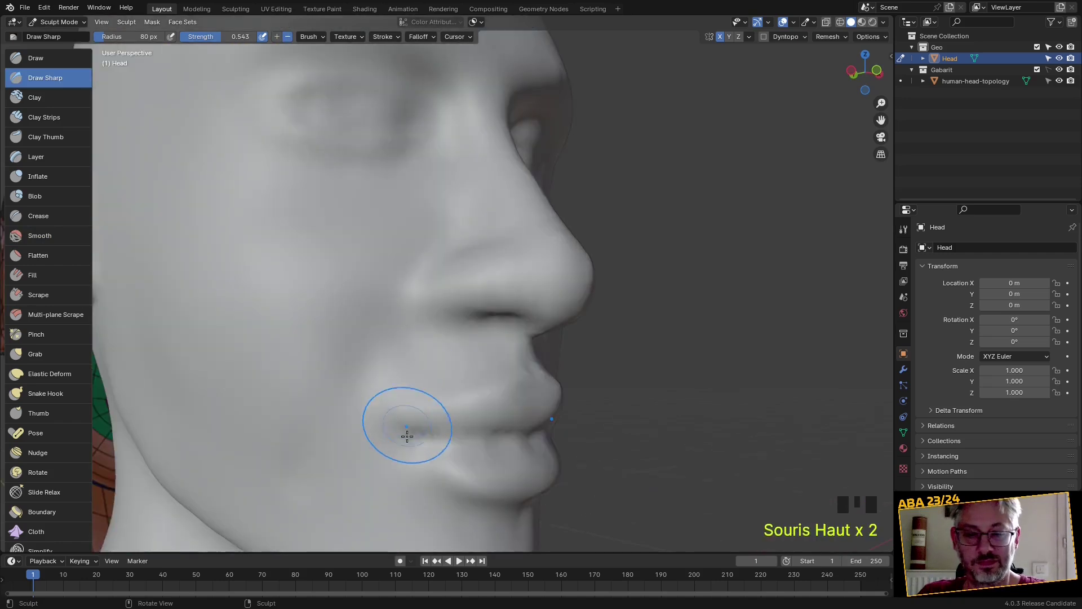
# Deepen and smooth the corner of the mouth with Draw Sharp, reducing the brush radius to 37 px for finer strokes
pyautogui.moveTo(399, 452); pyautogui.dragTo(387, 466)
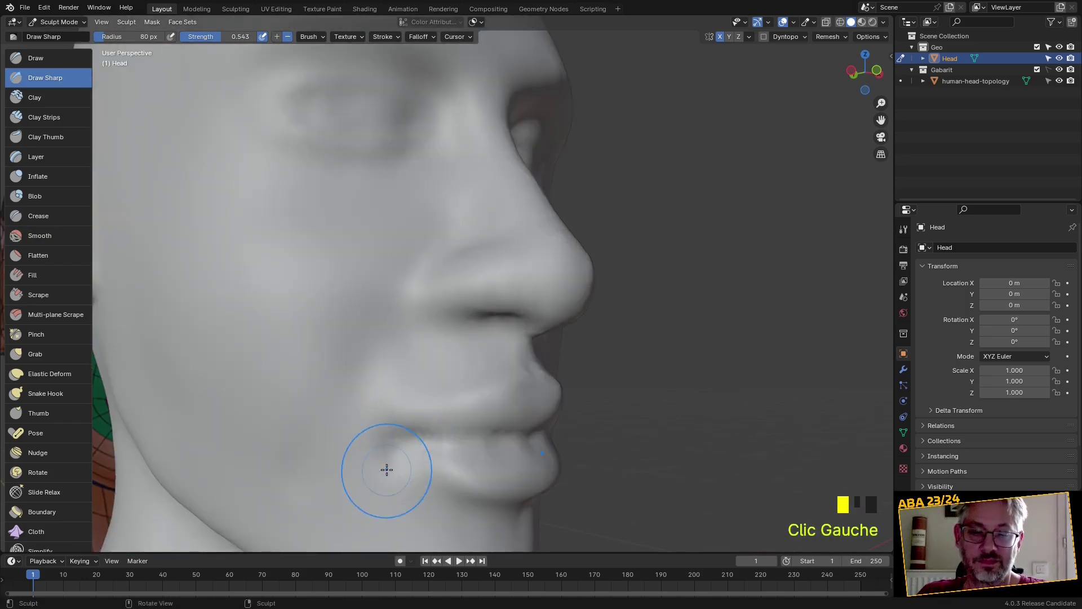
pyautogui.keyDown('shift'); pyautogui.click(386, 467); pyautogui.keyUp('shift')
pyautogui.keyDown('shift'); pyautogui.click(382, 466); pyautogui.keyUp('shift')
pyautogui.press('f')
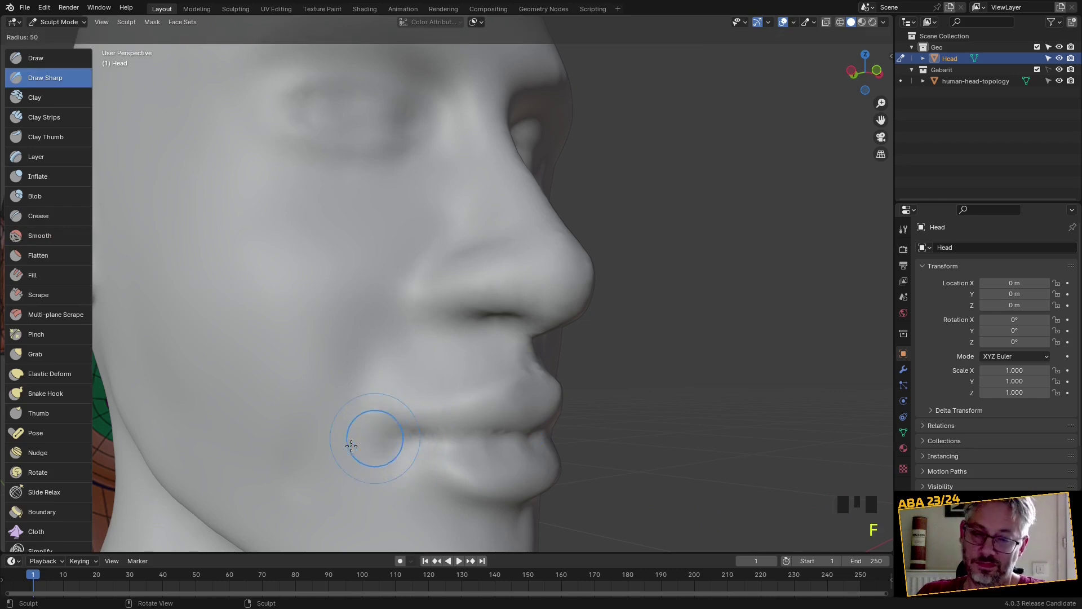
pyautogui.moveTo(379, 475); pyautogui.dragTo(380, 469)
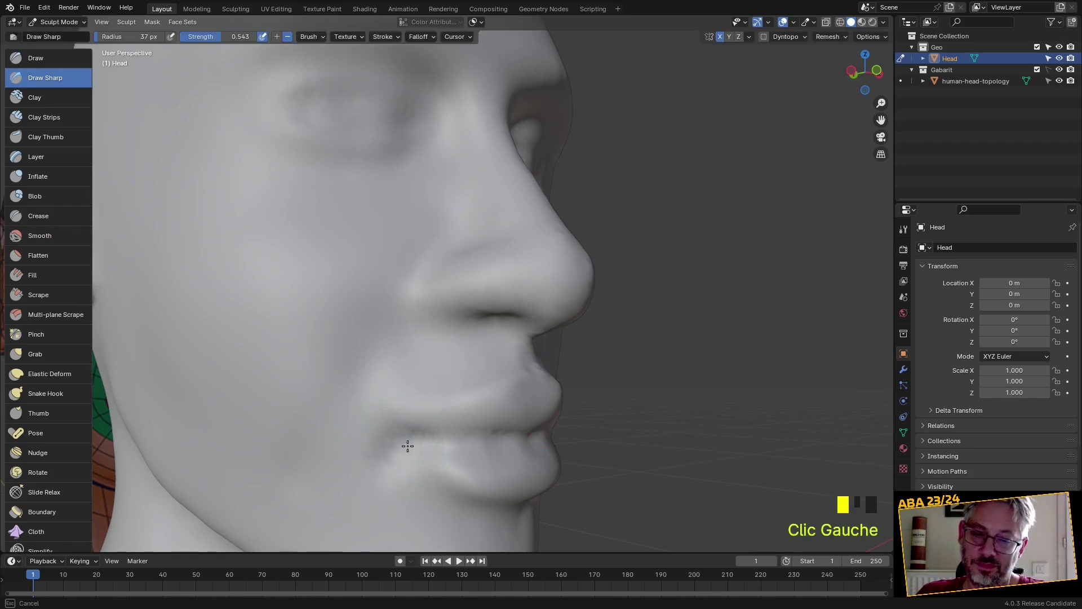
# Define the lower lip's outline from the mouth corner to the centre with inverted Draw Sharp strokes
pyautogui.moveTo(387, 482); pyautogui.dragTo(374, 411, button='middle')
pyautogui.scroll(2, 366, 403)
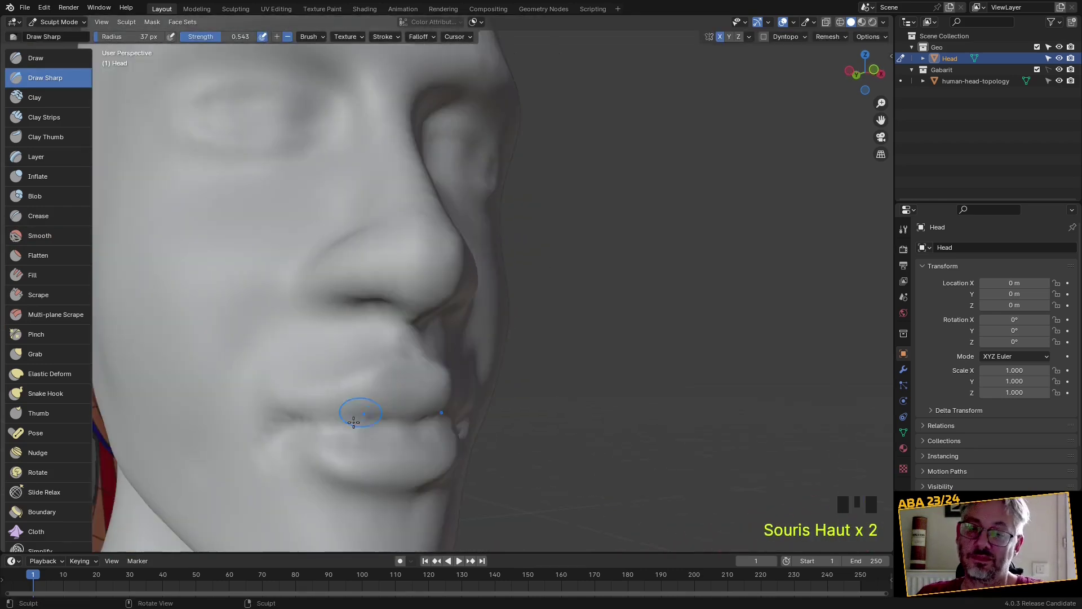
pyautogui.keyDown('ctrl'); pyautogui.moveTo(284, 434); pyautogui.dragTo(308, 451); pyautogui.keyUp('ctrl')
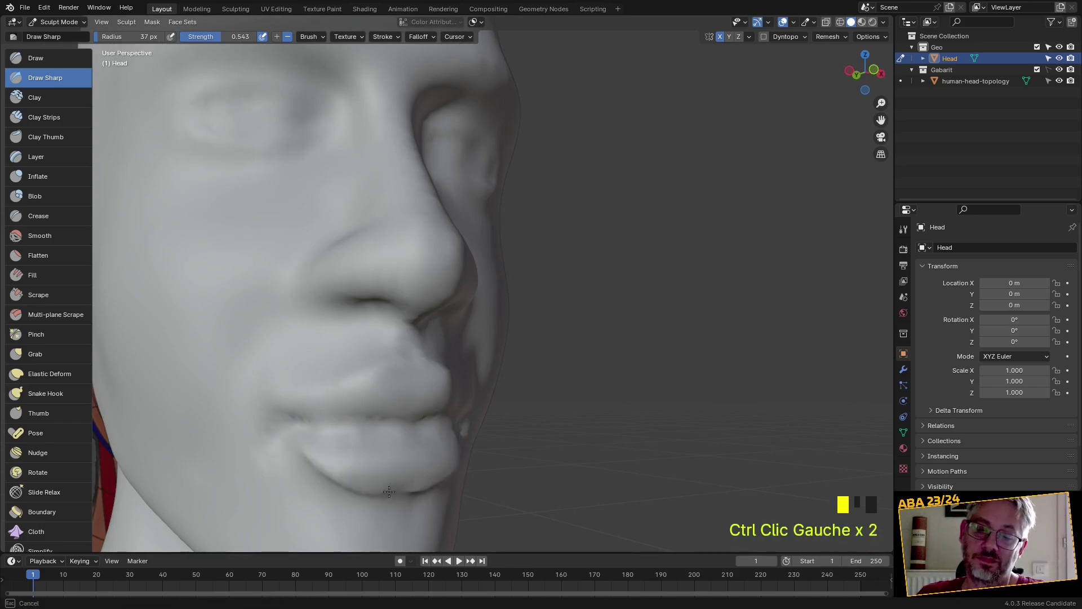
pyautogui.scroll(-2, 367, 459)
pyautogui.scroll(3, 379, 416)
pyautogui.scroll(-2, 278, 456)
# Define and smooth the upper lip's outline with inverted Draw Sharp, and deepen the line between the lips
pyautogui.keyDown('ctrl'); pyautogui.moveTo(405, 370); pyautogui.dragTo(396, 365); pyautogui.keyUp('ctrl')
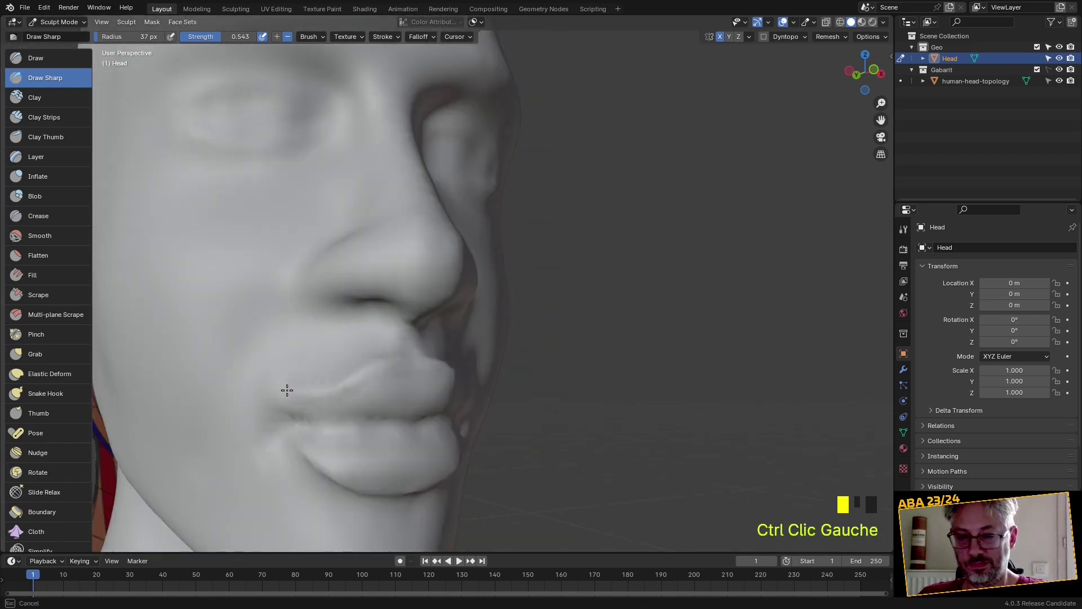
pyautogui.keyDown('shift'); pyautogui.moveTo(330, 396); pyautogui.dragTo(380, 382); pyautogui.keyUp('shift')
pyautogui.moveTo(434, 404); pyautogui.dragTo(273, 385, button='middle')
pyautogui.moveTo(316, 479); pyautogui.dragTo(286, 480)
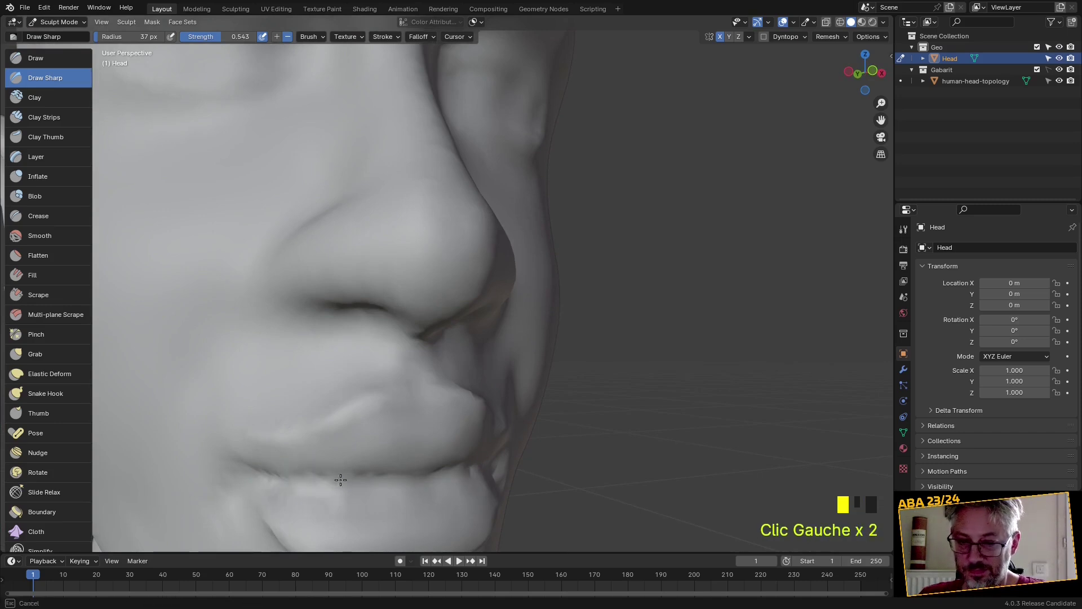
# Carve the crease around the nose wing with Draw Sharp at a 53 px radius
pyautogui.scroll(-2, 358, 471)
pyautogui.moveTo(358, 461); pyautogui.dragTo(411, 373, button='middle')
pyautogui.scroll(4, 376, 373)
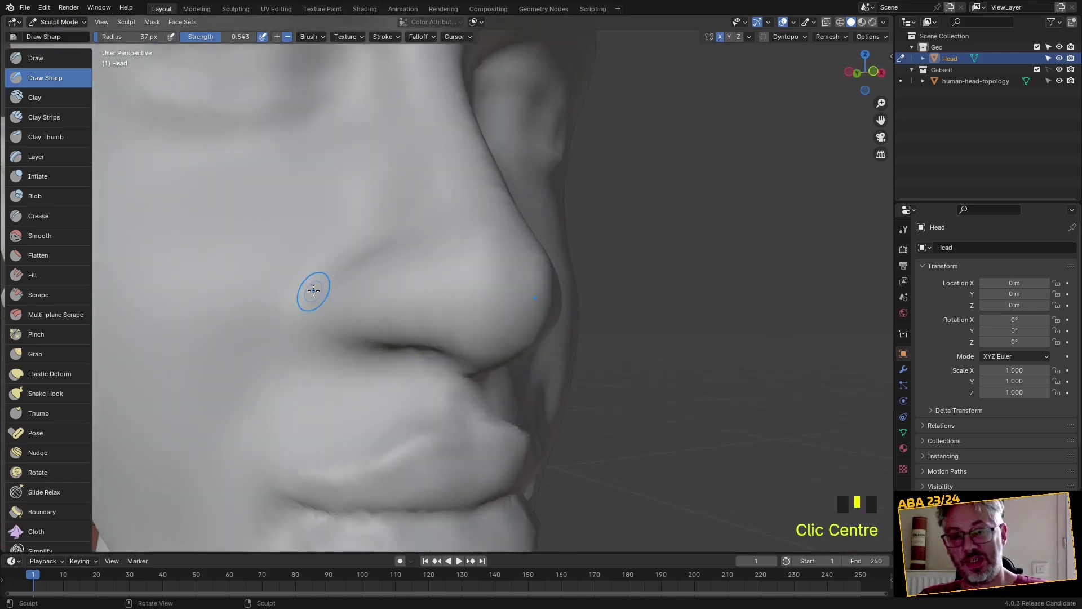
pyautogui.press('f')
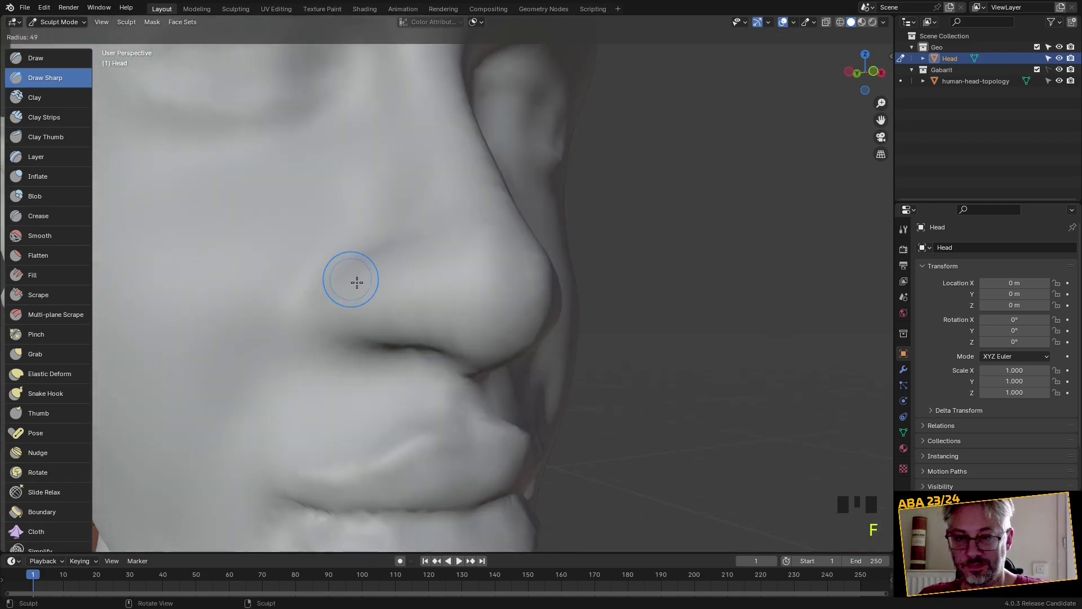
pyautogui.click(360, 277)
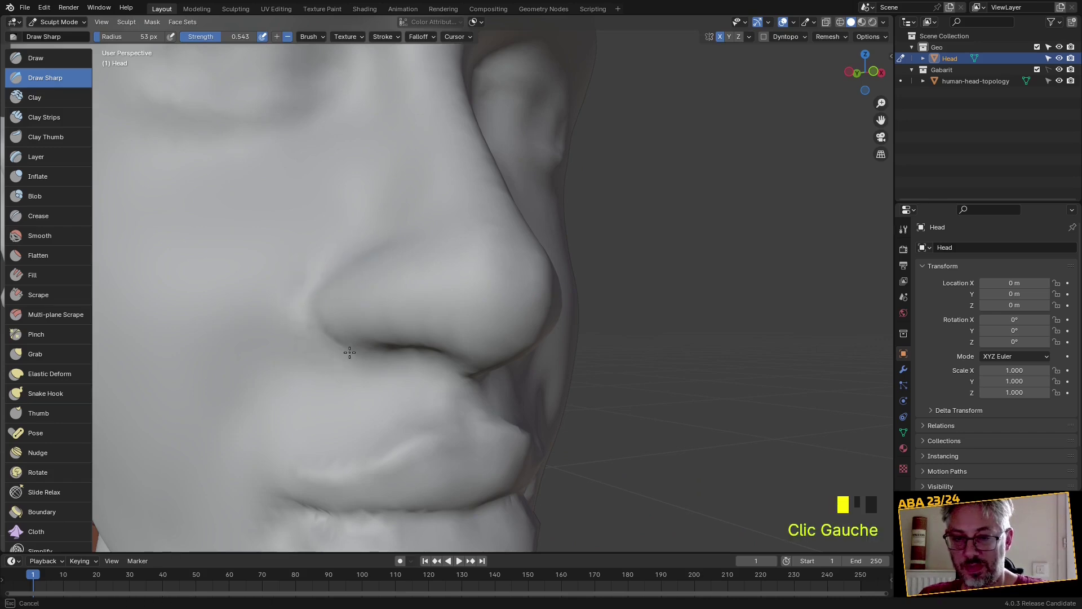
# Sculpt the philtrum between the nose and upper lip with raised and carved Draw Sharp strokes
pyautogui.moveTo(385, 361)
pyautogui.mouseDown(button='middle')
pyautogui.moveTo(266, 358)
pyautogui.moveTo(300, 358)
pyautogui.mouseUp(button='middle')
pyautogui.scroll(3, 266, 357)
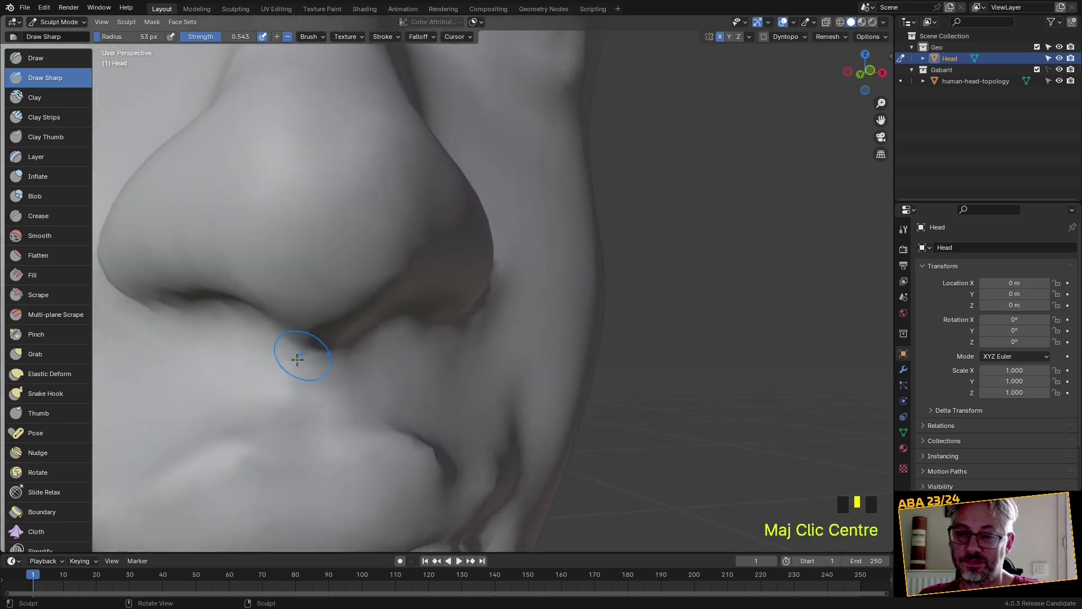
pyautogui.moveTo(281, 350)
pyautogui.keyDown('ctrl'); pyautogui.mouseDown()
pyautogui.moveTo(271, 389)
pyautogui.moveTo(307, 405)
pyautogui.mouseUp(); pyautogui.keyUp('ctrl')
pyautogui.moveTo(304, 367); pyautogui.dragTo(299, 413)
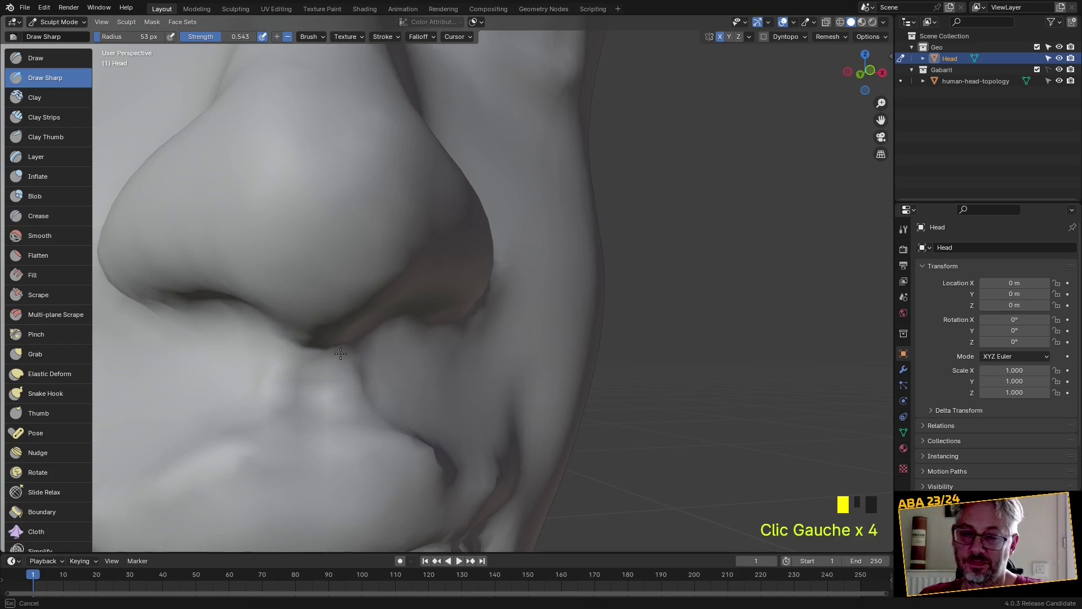
pyautogui.moveTo(339, 354); pyautogui.dragTo(344, 353)
# Carve the crease where the base of the nose wing meets the upper lip area, seen from below
pyautogui.scroll(-3, 346, 353)
pyautogui.moveTo(346, 353)
pyautogui.mouseDown(button='middle')
pyautogui.moveTo(276, 283)
pyautogui.moveTo(316, 316)
pyautogui.moveTo(398, 331)
pyautogui.moveTo(406, 280)
pyautogui.mouseUp(button='middle')
pyautogui.scroll(5, 276, 283)
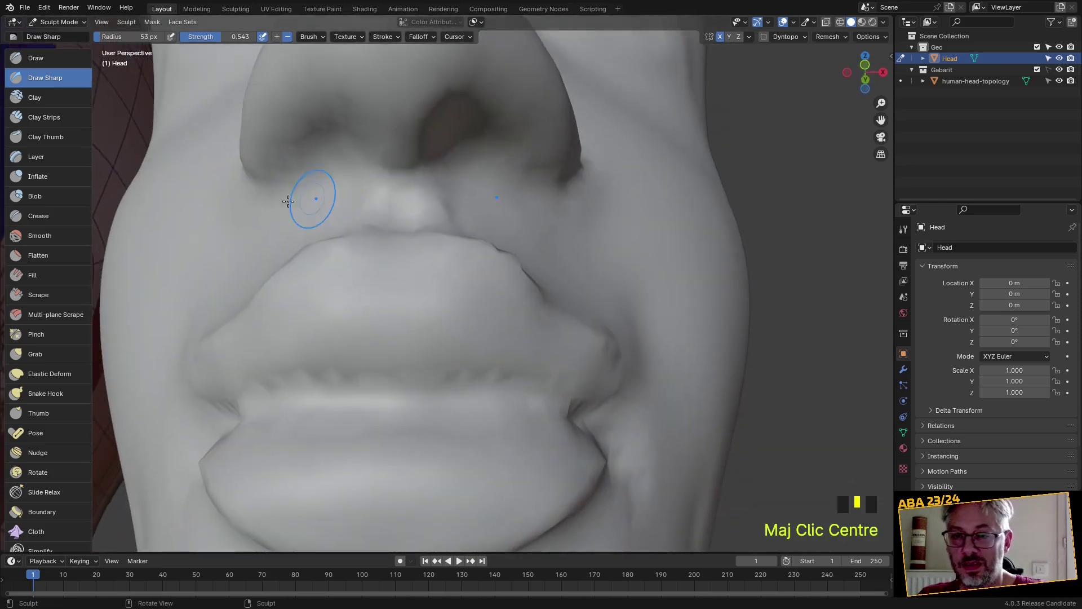
pyautogui.moveTo(251, 179); pyautogui.dragTo(293, 181)
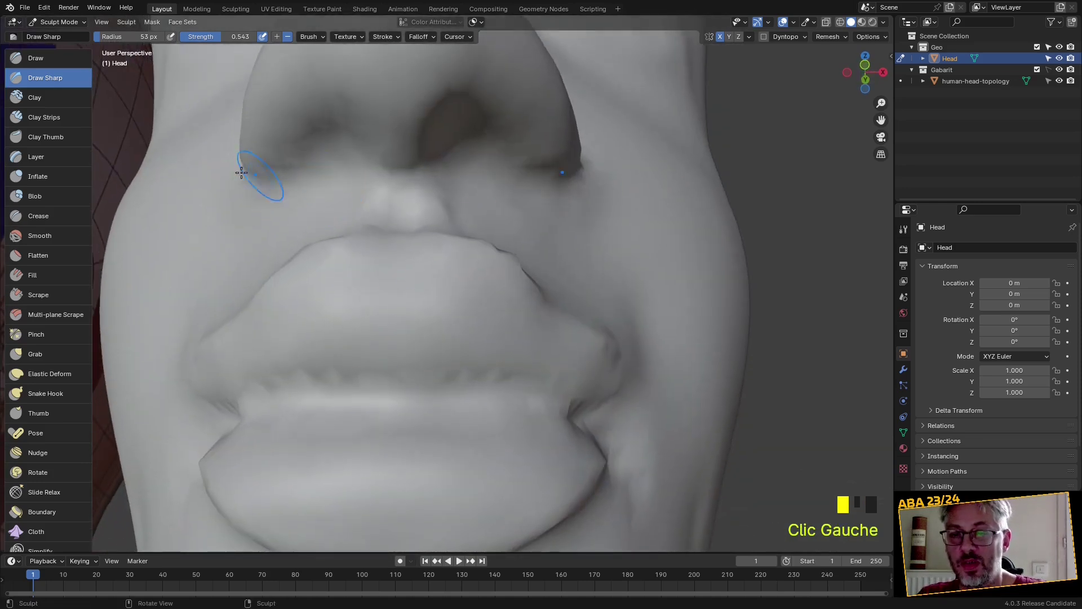
# Hollow out both nostrils with the Draw brush in subtract mode at a 74 px radius
pyautogui.doubleClick(57, 62)
pyautogui.moveTo(305, 236)
pyautogui.keyDown('shift'); pyautogui.mouseDown(button='middle')
pyautogui.moveTo(377, 312)
pyautogui.moveTo(406, 270)
pyautogui.mouseUp(button='middle'); pyautogui.keyUp('shift')
pyautogui.keyDown('shift'); pyautogui.moveTo(406, 271); pyautogui.dragTo(476, 217, button='middle'); pyautogui.keyUp('shift')
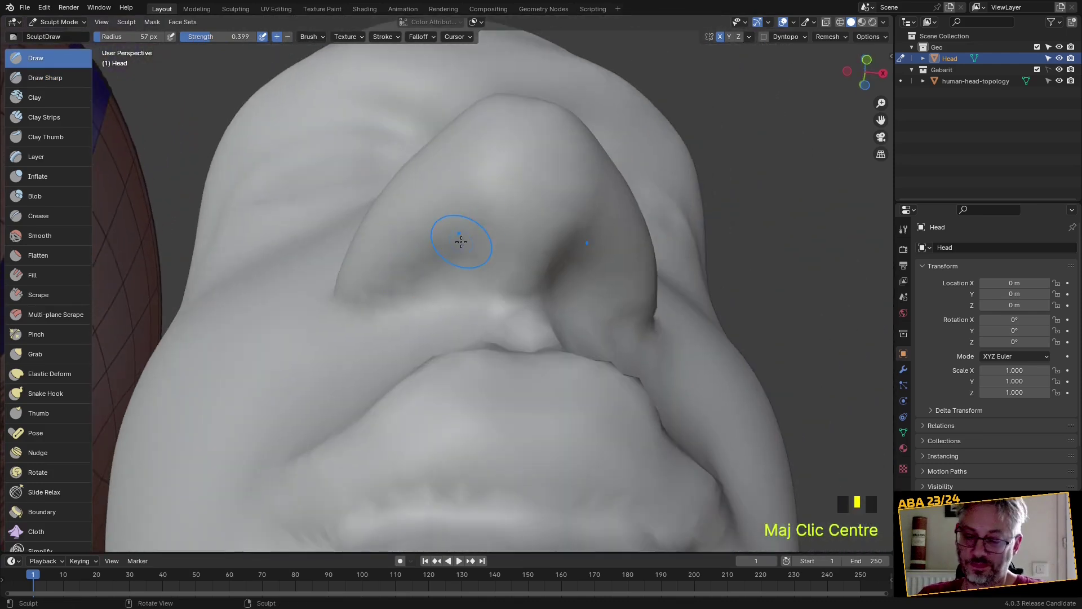
pyautogui.press('f')
pyautogui.press('f')
pyautogui.keyDown('ctrl'); pyautogui.click(459, 240); pyautogui.keyUp('ctrl')
pyautogui.keyDown('ctrl'); pyautogui.click(463, 260); pyautogui.keyUp('ctrl')
pyautogui.keyDown('ctrl'); pyautogui.click(459, 225); pyautogui.keyUp('ctrl')
pyautogui.keyDown('ctrl'); pyautogui.click(450, 232); pyautogui.keyUp('ctrl')
pyautogui.keyDown('ctrl'); pyautogui.click(575, 234); pyautogui.keyUp('ctrl')
pyautogui.keyDown('ctrl'); pyautogui.click(580, 251); pyautogui.keyUp('ctrl')
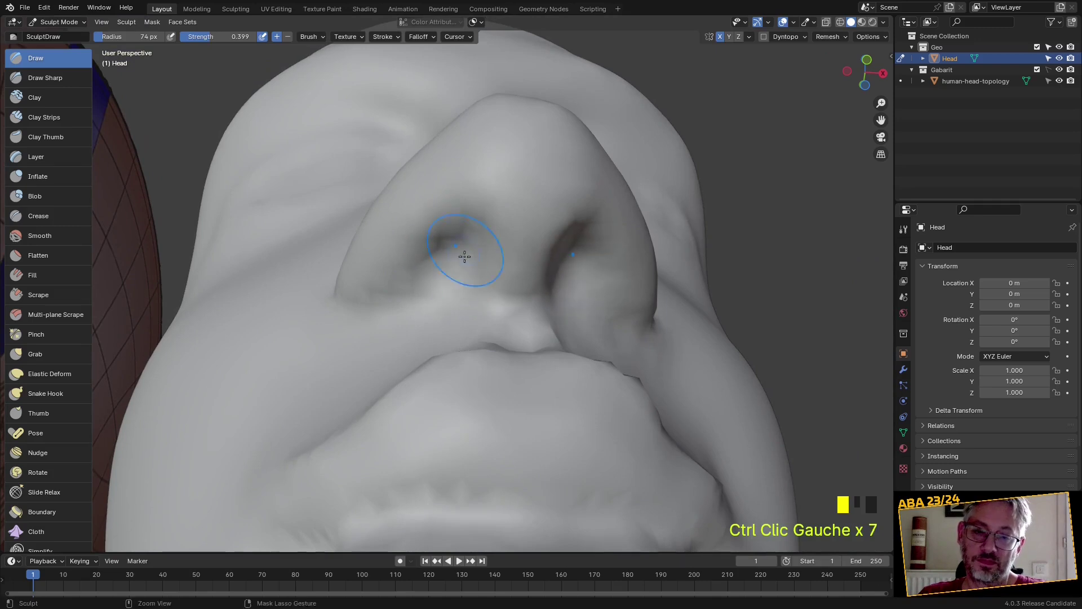
pyautogui.keyDown('ctrl'); pyautogui.click(563, 266); pyautogui.keyUp('ctrl')
pyautogui.keyDown('ctrl'); pyautogui.click(464, 285); pyautogui.keyUp('ctrl')
pyautogui.keyDown('ctrl'); pyautogui.click(468, 259); pyautogui.keyUp('ctrl')
pyautogui.keyDown('ctrl'); pyautogui.click(449, 240); pyautogui.keyUp('ctrl')
pyautogui.keyDown('ctrl'); pyautogui.click(575, 253); pyautogui.keyUp('ctrl')
pyautogui.keyDown('ctrl'); pyautogui.click(438, 269); pyautogui.keyUp('ctrl')
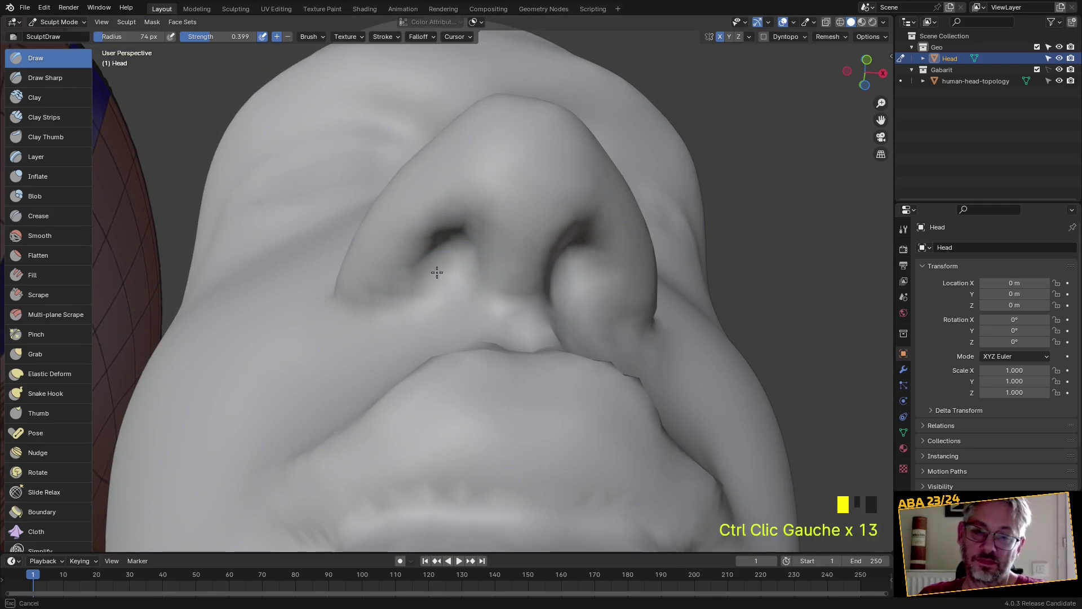
pyautogui.keyDown('ctrl'); pyautogui.click(435, 246); pyautogui.keyUp('ctrl')
pyautogui.keyDown('ctrl'); pyautogui.click(443, 285); pyautogui.keyUp('ctrl')
# Reshape the nose wings from the front with the Grab brush
pyautogui.moveTo(443, 286)
pyautogui.mouseDown(button='middle')
pyautogui.moveTo(463, 303)
pyautogui.moveTo(457, 336)
pyautogui.moveTo(434, 345)
pyautogui.moveTo(431, 319)
pyautogui.mouseUp(button='middle')
pyautogui.press('g')
pyautogui.scroll(2, 404, 380)
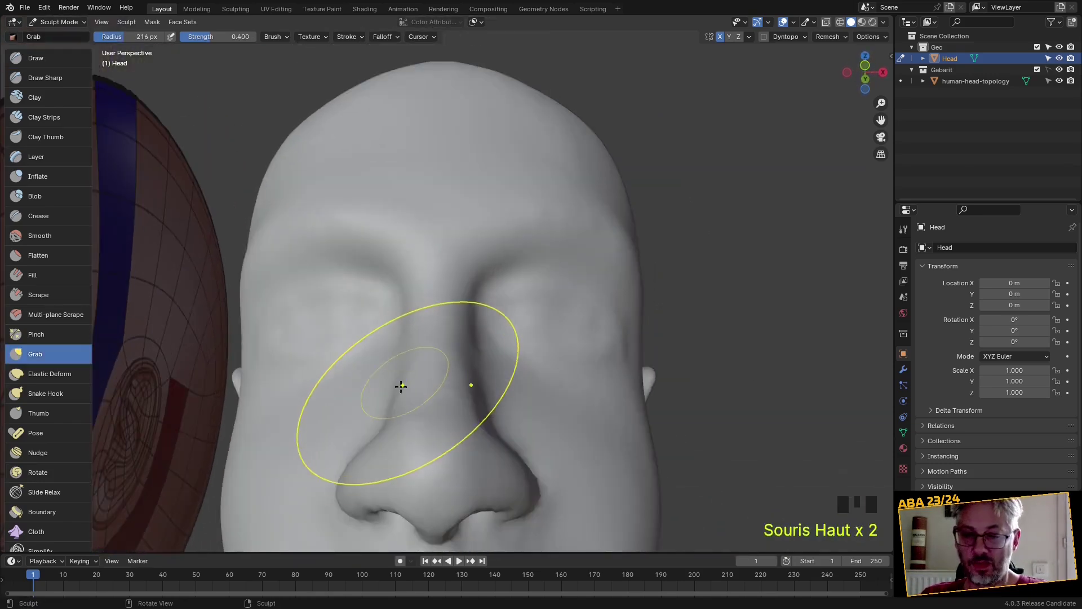
pyautogui.keyDown('shift'); pyautogui.moveTo(404, 380); pyautogui.dragTo(432, 299, button='middle'); pyautogui.keyUp('shift')
pyautogui.scroll(1, 399, 338)
pyautogui.scroll(2, 398, 338)
pyautogui.moveTo(399, 338); pyautogui.dragTo(409, 375, button='middle')
pyautogui.moveTo(409, 375)
pyautogui.mouseDown()
pyautogui.moveTo(406, 454)
pyautogui.moveTo(415, 456)
pyautogui.moveTo(406, 454)
pyautogui.mouseUp()
pyautogui.scroll(-2, 406, 454)
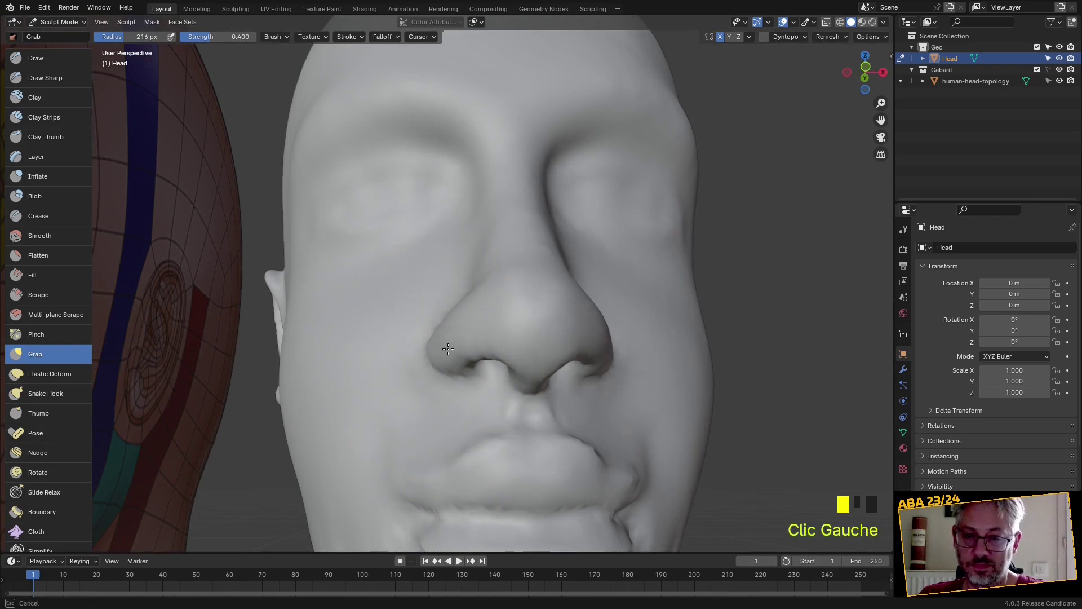
# Pull the sides of the nose above the wings into shape with Grab and smooth uneven areas of the surface
pyautogui.moveTo(446, 339); pyautogui.dragTo(442, 358, button='middle')
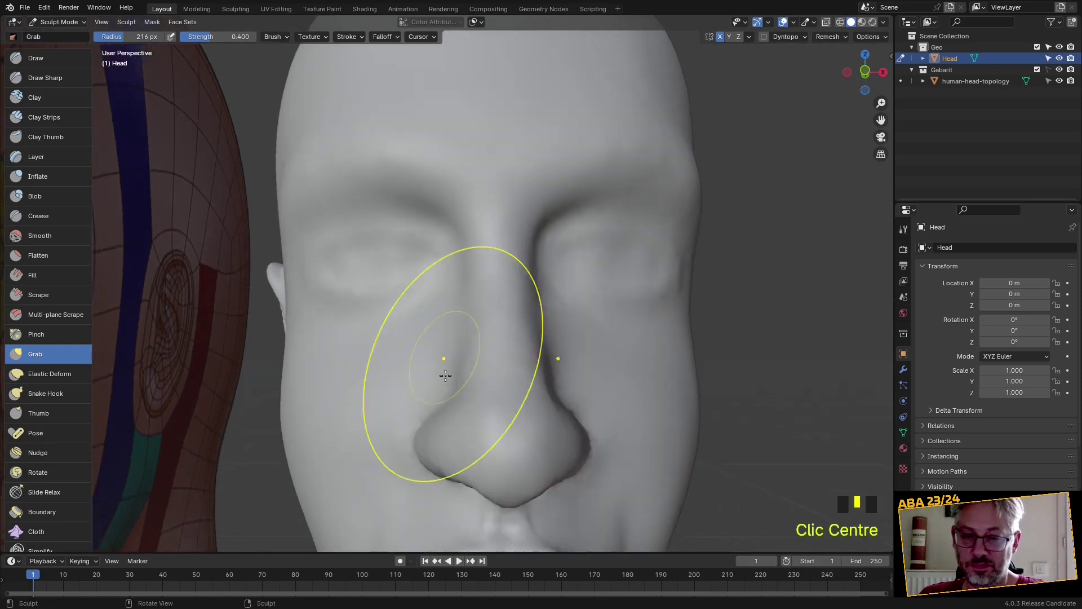
pyautogui.scroll(2, 433, 440)
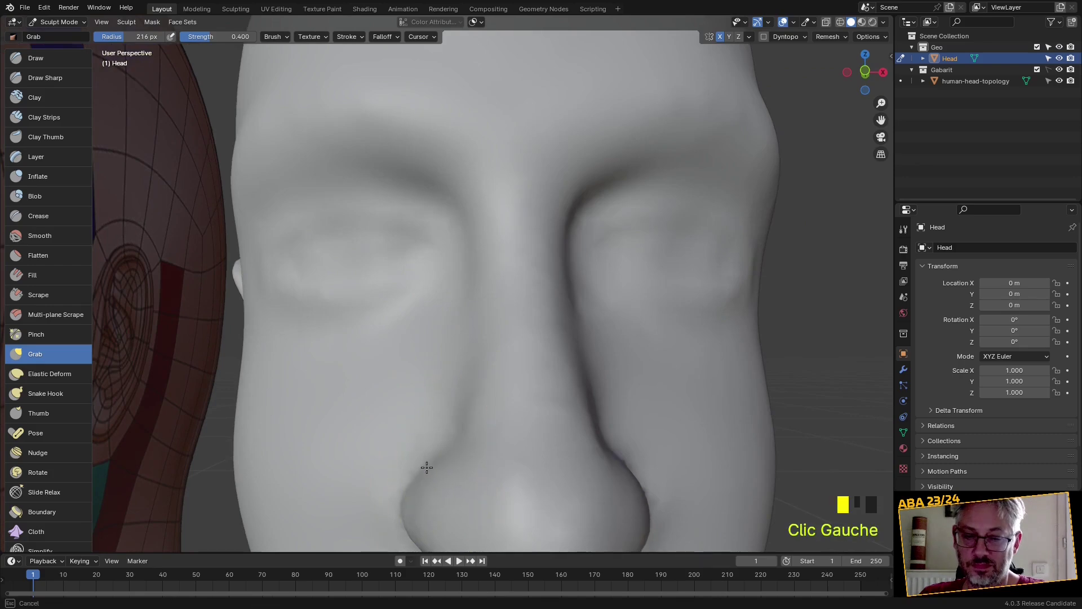
pyautogui.moveTo(418, 489); pyautogui.dragTo(441, 488, button='middle')
pyautogui.moveTo(536, 490); pyautogui.dragTo(449, 379, button='middle')
pyautogui.scroll(2, 404, 383)
pyautogui.moveTo(402, 366); pyautogui.dragTo(412, 364)
pyautogui.moveTo(412, 364)
pyautogui.mouseDown(button='middle')
pyautogui.moveTo(422, 398)
pyautogui.moveTo(459, 411)
pyautogui.moveTo(665, 285)
pyautogui.moveTo(693, 259)
pyautogui.moveTo(689, 201)
pyautogui.mouseUp(button='middle')
pyautogui.moveTo(689, 200)
pyautogui.keyDown('shift'); pyautogui.mouseDown()
pyautogui.moveTo(708, 177)
pyautogui.moveTo(705, 186)
pyautogui.mouseUp(); pyautogui.keyUp('shift')
pyautogui.keyDown('shift'); pyautogui.moveTo(705, 186); pyautogui.dragTo(701, 195); pyautogui.keyUp('shift')
pyautogui.keyDown('shift'); pyautogui.moveTo(721, 282); pyautogui.dragTo(715, 282); pyautogui.keyUp('shift')
pyautogui.scroll(-2, 629, 309)
pyautogui.moveTo(628, 310)
pyautogui.mouseDown(button='middle')
pyautogui.moveTo(690, 296)
pyautogui.moveTo(663, 298)
pyautogui.mouseUp(button='middle')
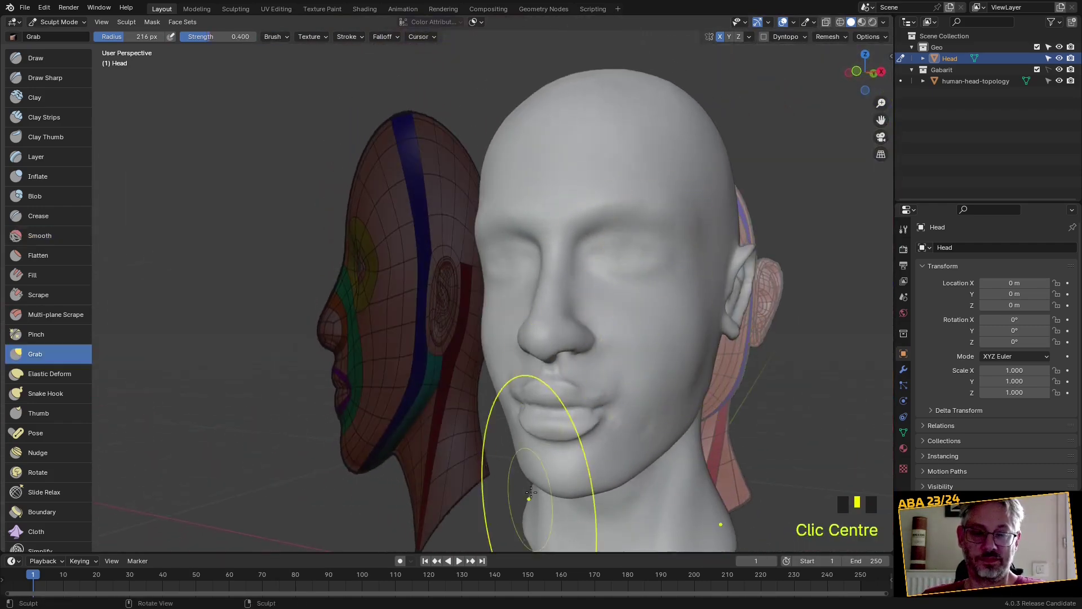
# Reshape the cheek around the corner of the mouth with the Grab brush
pyautogui.keyDown('shift'); pyautogui.moveTo(529, 498); pyautogui.dragTo(534, 394, button='middle'); pyautogui.keyUp('shift')
pyautogui.scroll(5, 592, 286)
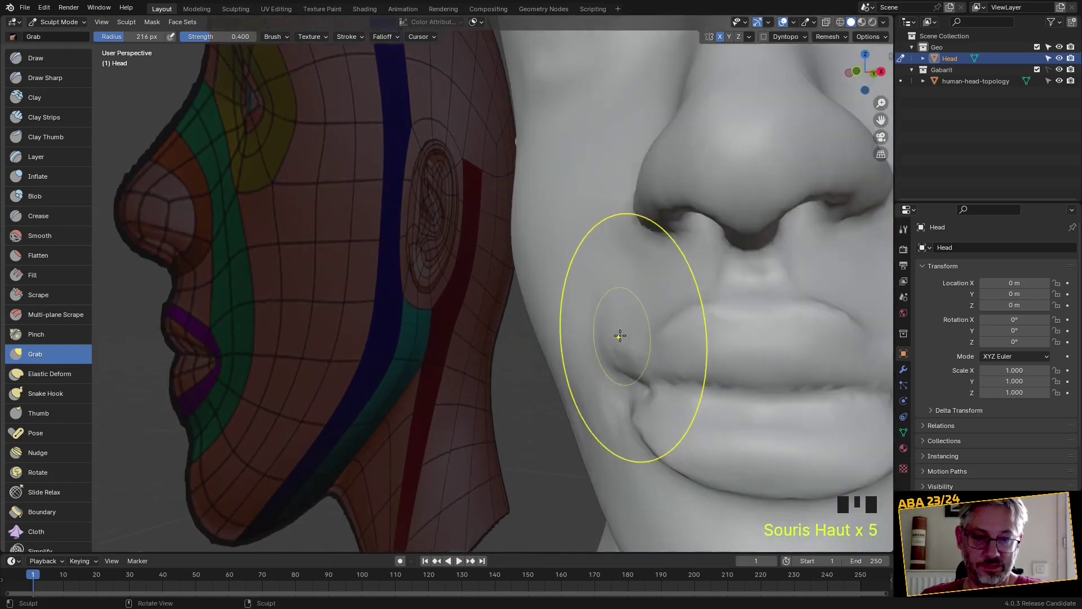
pyautogui.moveTo(635, 331); pyautogui.dragTo(636, 333)
pyautogui.moveTo(636, 332)
pyautogui.mouseDown(button='middle')
pyautogui.moveTo(683, 350)
pyautogui.moveTo(691, 376)
pyautogui.mouseUp(button='middle')
pyautogui.scroll(2, 650, 340)
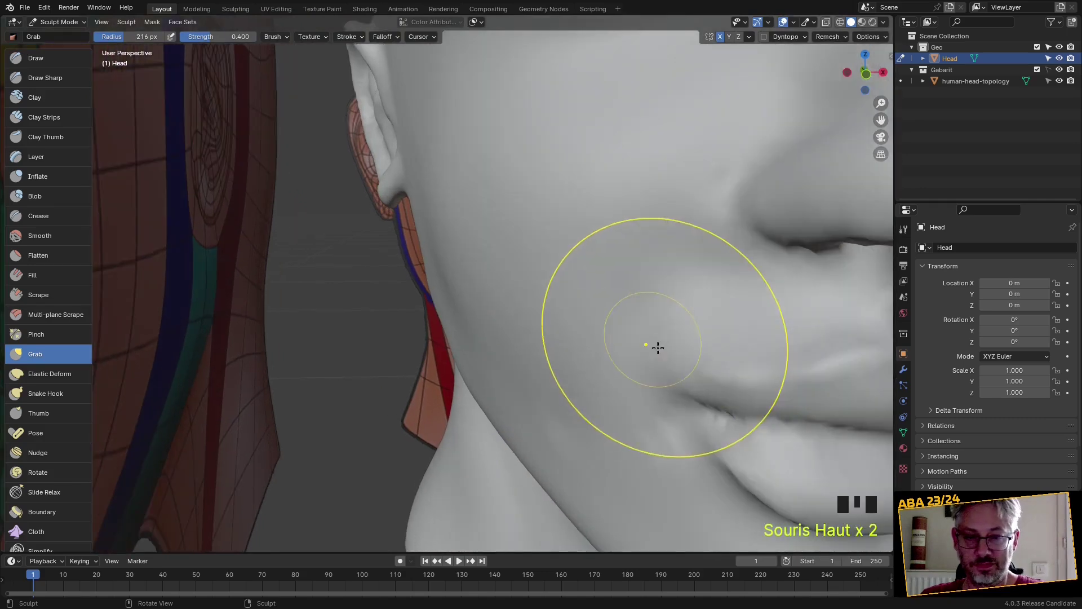
pyautogui.moveTo(650, 340); pyautogui.dragTo(702, 382)
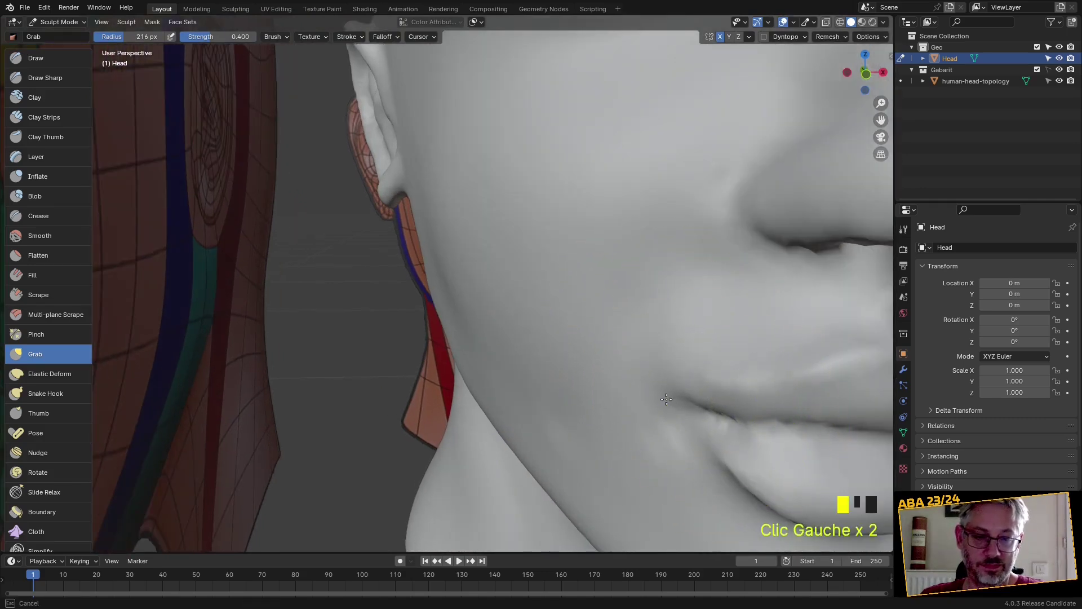
pyautogui.moveTo(666, 392); pyautogui.dragTo(647, 337, button='middle')
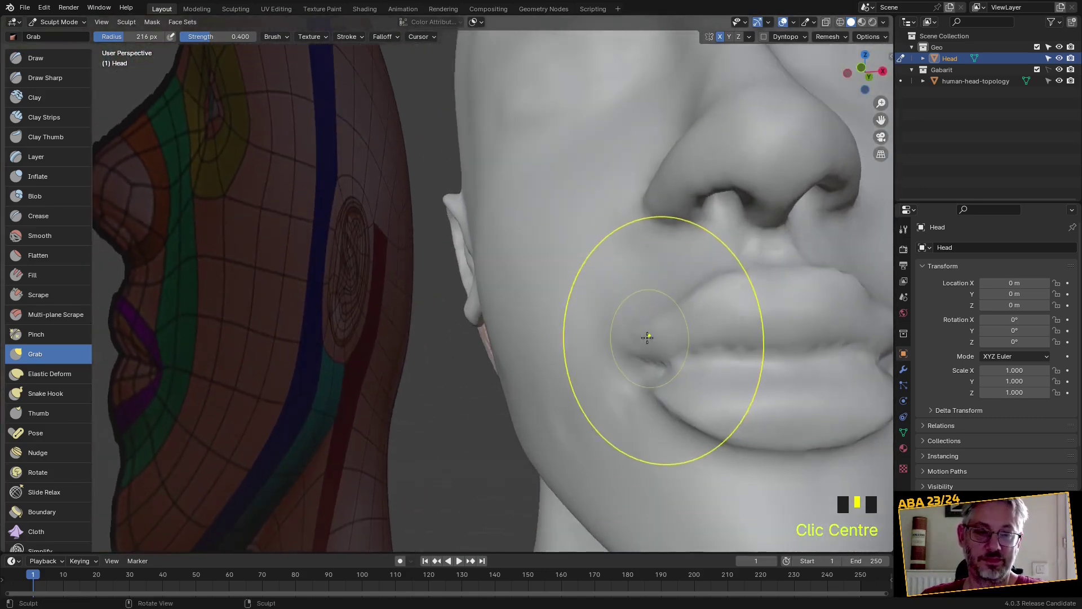
pyautogui.moveTo(648, 396); pyautogui.dragTo(650, 396)
# Adjust the chin contour and the area below the lower lip with the Grab brush
pyautogui.scroll(-2, 651, 394)
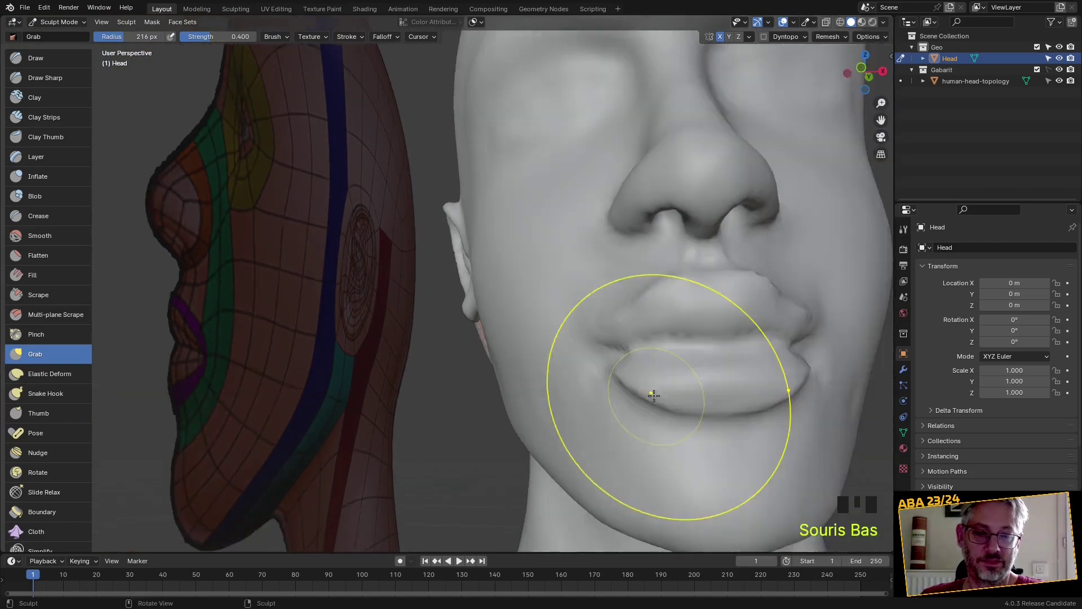
pyautogui.moveTo(652, 394); pyautogui.dragTo(633, 395, button='middle')
pyautogui.scroll(2, 625, 435)
pyautogui.keyDown('shift'); pyautogui.moveTo(623, 437); pyautogui.dragTo(580, 367, button='middle'); pyautogui.keyUp('shift')
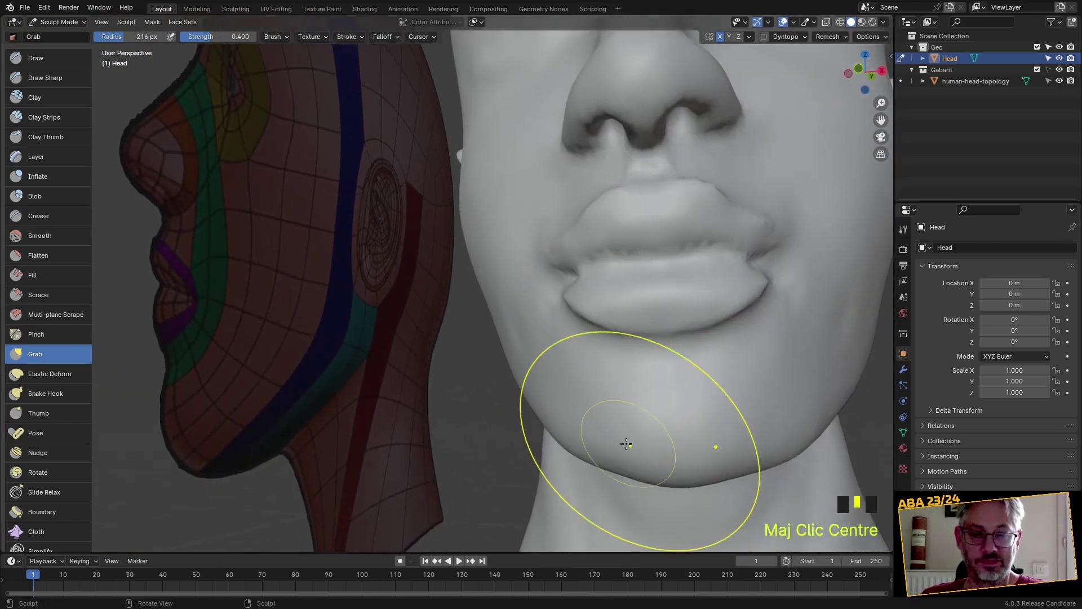
pyautogui.moveTo(627, 444); pyautogui.dragTo(604, 446)
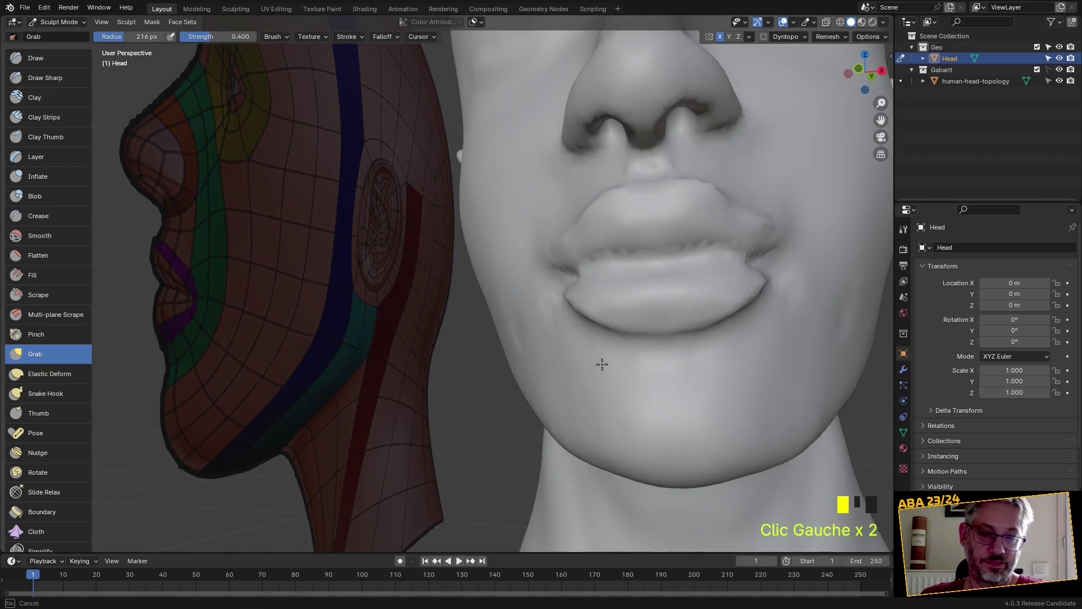
pyautogui.moveTo(600, 302); pyautogui.dragTo(599, 303)
# Smooth the surface around the mouth and lips from both sides
pyautogui.moveTo(599, 303)
pyautogui.mouseDown(button='middle')
pyautogui.moveTo(561, 314)
pyautogui.moveTo(530, 293)
pyautogui.mouseUp(button='middle')
pyautogui.keyDown('shift'); pyautogui.moveTo(502, 228); pyautogui.dragTo(491, 241); pyautogui.keyUp('shift')
pyautogui.moveTo(491, 241); pyautogui.dragTo(649, 233, button='middle')
pyautogui.moveTo(648, 232)
pyautogui.keyDown('shift'); pyautogui.mouseDown()
pyautogui.moveTo(603, 205)
pyautogui.moveTo(600, 314)
pyautogui.mouseUp(); pyautogui.keyUp('shift')
pyautogui.scroll(-2, 599, 314)
pyautogui.moveTo(599, 314)
pyautogui.mouseDown(button='middle')
pyautogui.moveTo(648, 346)
pyautogui.moveTo(597, 349)
pyautogui.moveTo(677, 361)
pyautogui.mouseUp(button='middle')
pyautogui.scroll(-4, 651, 351)
pyautogui.scroll(3, 597, 349)
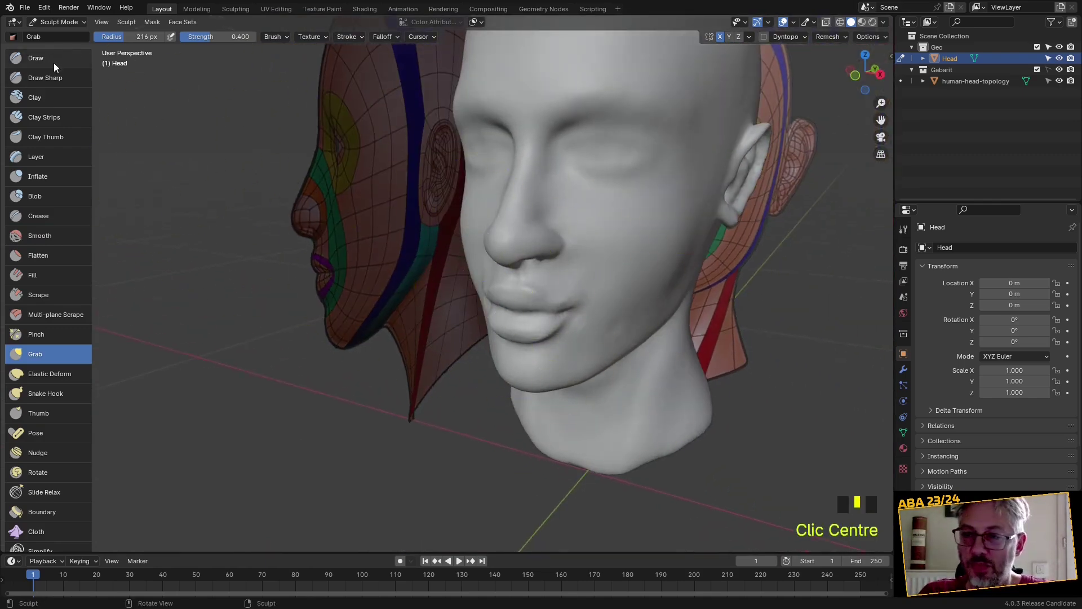
# Carve a soft curved fold from beside the mouth across the cheek with Draw Sharp at strength 0.212
pyautogui.click(45, 77)
pyautogui.moveTo(570, 307)
pyautogui.mouseDown(button='middle')
pyautogui.moveTo(599, 309)
pyautogui.moveTo(551, 272)
pyautogui.mouseUp(button='middle')
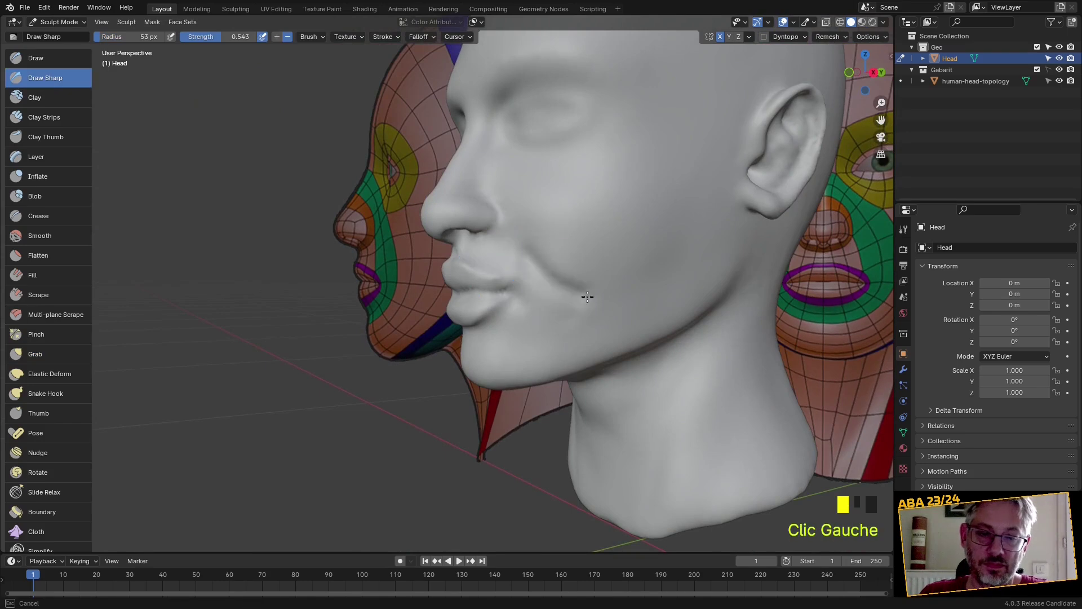
pyautogui.hotkey('ctrl', 'z')
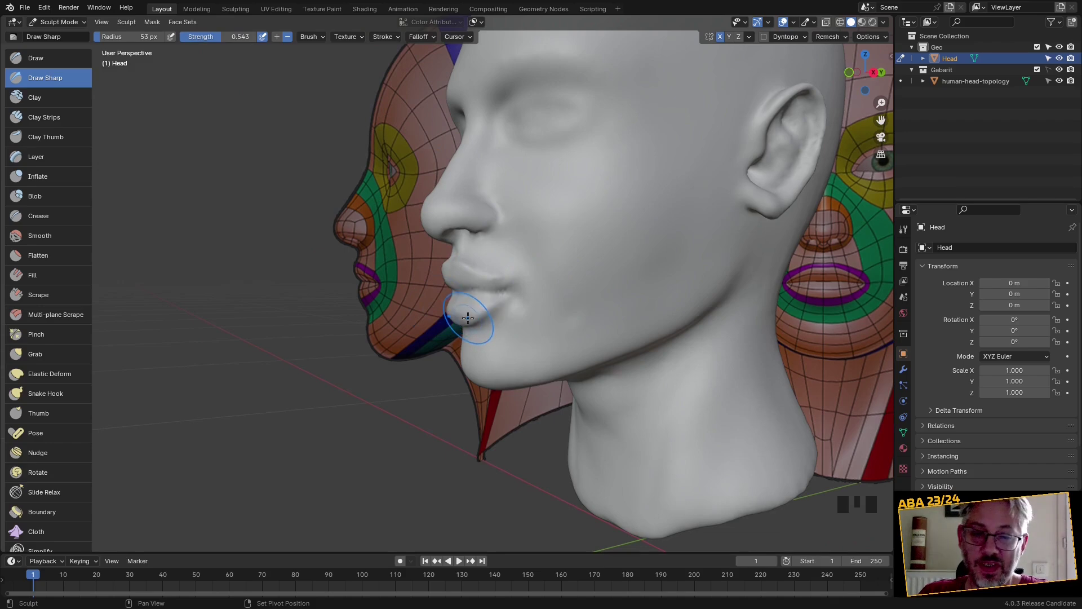
pyautogui.hotkey('shift', 'f')
pyautogui.hotkey('shift', 'f')
pyautogui.hotkey('shift', 'f')
pyautogui.hotkey('shift', 'f')
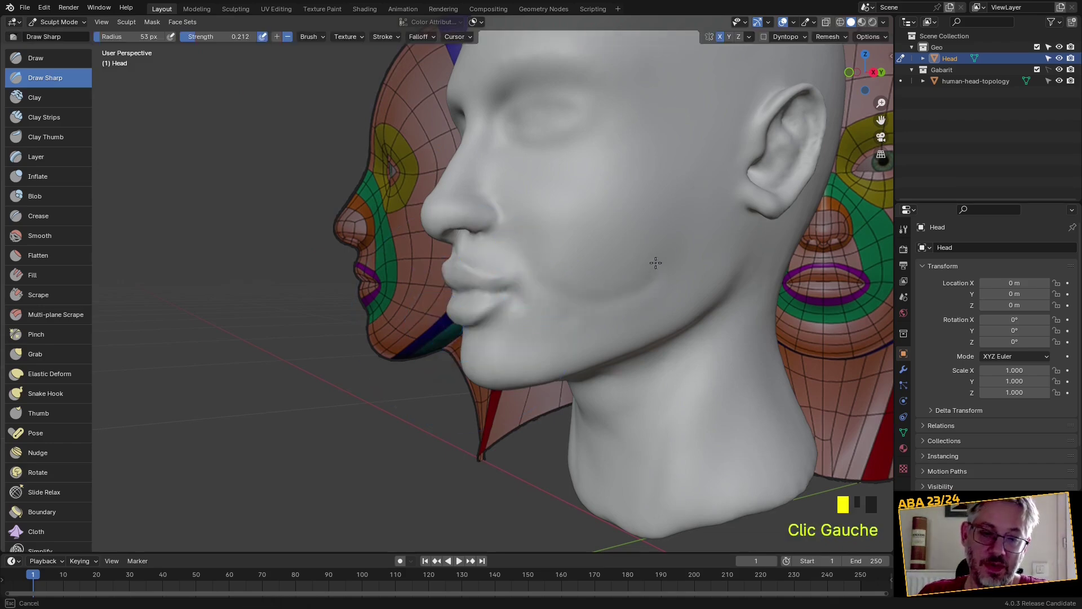
# Smooth the curved cheek fold so it blends towards the mouth corner
pyautogui.moveTo(664, 224)
pyautogui.keyDown('shift'); pyautogui.mouseDown()
pyautogui.moveTo(637, 274)
pyautogui.moveTo(581, 282)
pyautogui.mouseUp(); pyautogui.keyUp('shift')
pyautogui.keyDown('shift'); pyautogui.moveTo(581, 282); pyautogui.dragTo(560, 291); pyautogui.keyUp('shift')
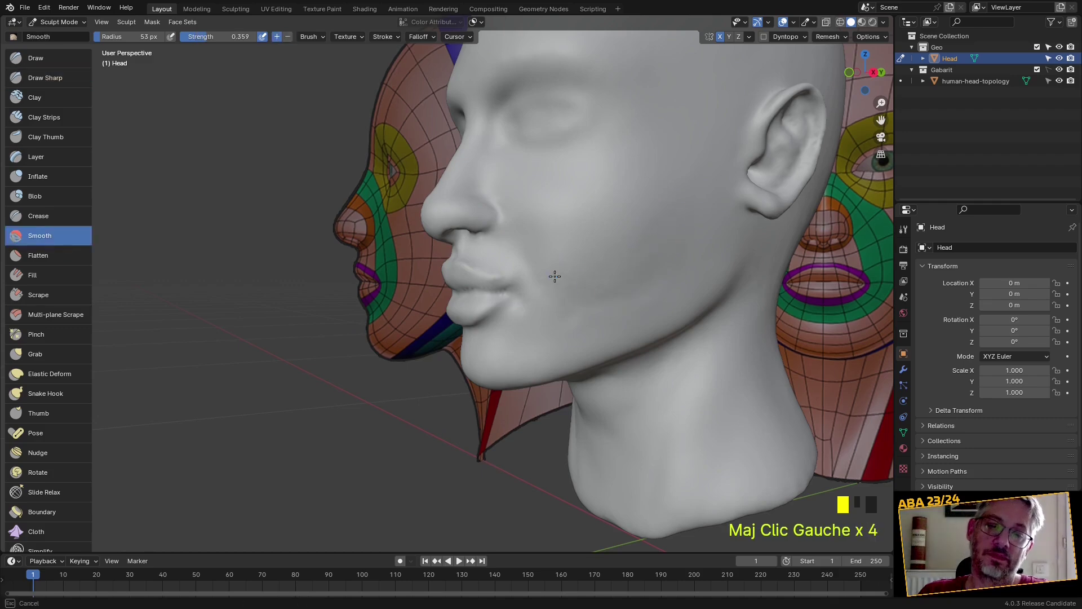
pyautogui.moveTo(578, 313); pyautogui.dragTo(511, 287, button='middle')
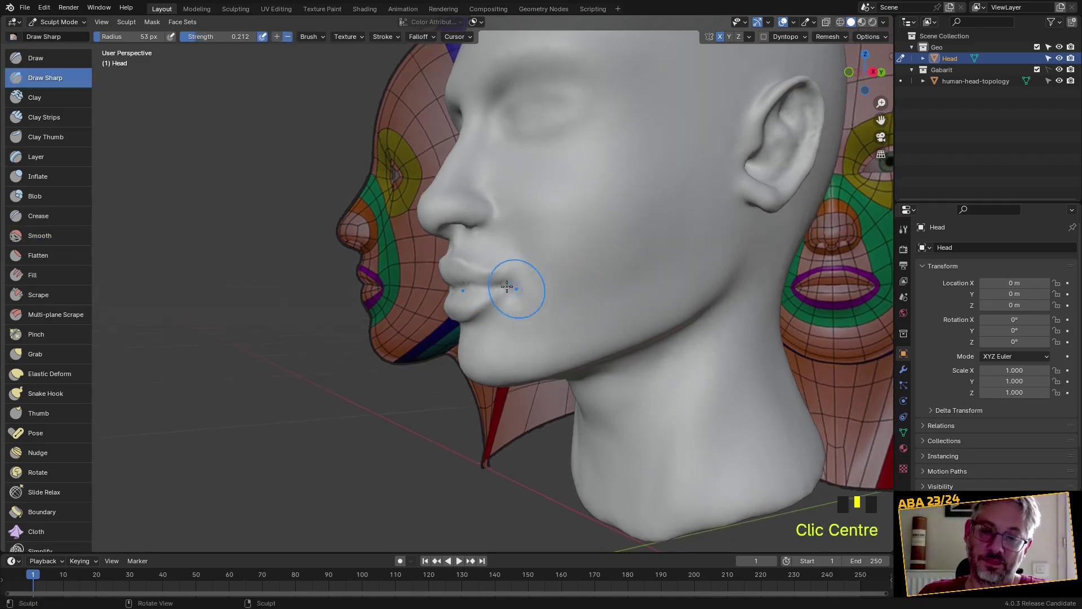
# Smooth the cheek from beside the mouth corner out towards the jaw and ear
pyautogui.moveTo(597, 323)
pyautogui.keyDown('shift'); pyautogui.mouseDown()
pyautogui.moveTo(560, 282)
pyautogui.moveTo(552, 307)
pyautogui.mouseUp(); pyautogui.keyUp('shift')
pyautogui.moveTo(552, 308)
pyautogui.keyDown('shift'); pyautogui.mouseDown()
pyautogui.moveTo(547, 330)
pyautogui.moveTo(620, 310)
pyautogui.mouseUp(); pyautogui.keyUp('shift')
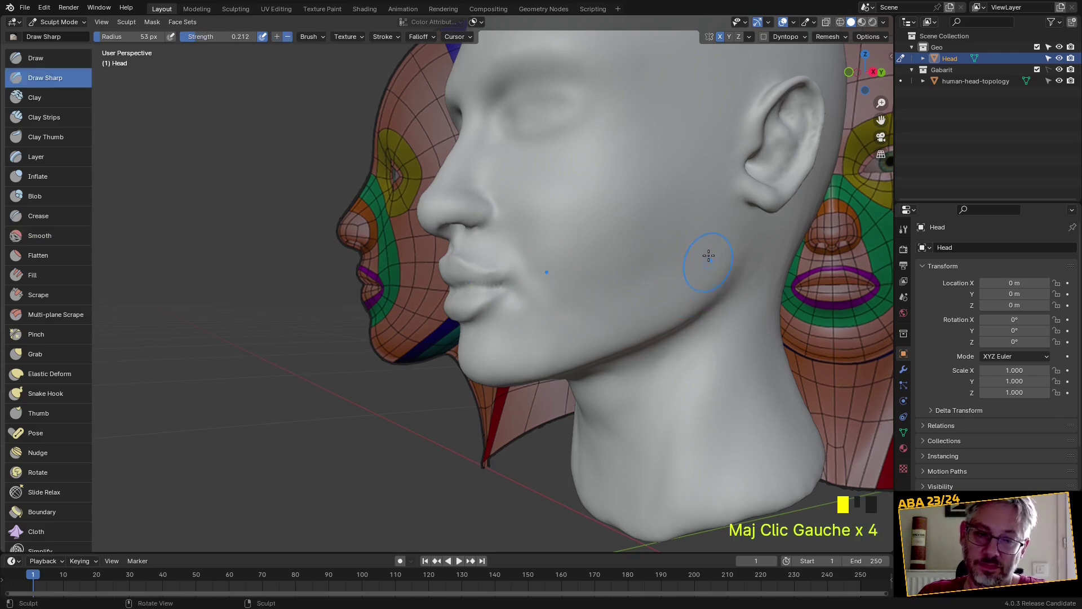
pyautogui.moveTo(519, 346)
pyautogui.keyDown('shift'); pyautogui.mouseDown()
pyautogui.moveTo(529, 328)
pyautogui.moveTo(682, 258)
pyautogui.mouseUp(); pyautogui.keyUp('shift')
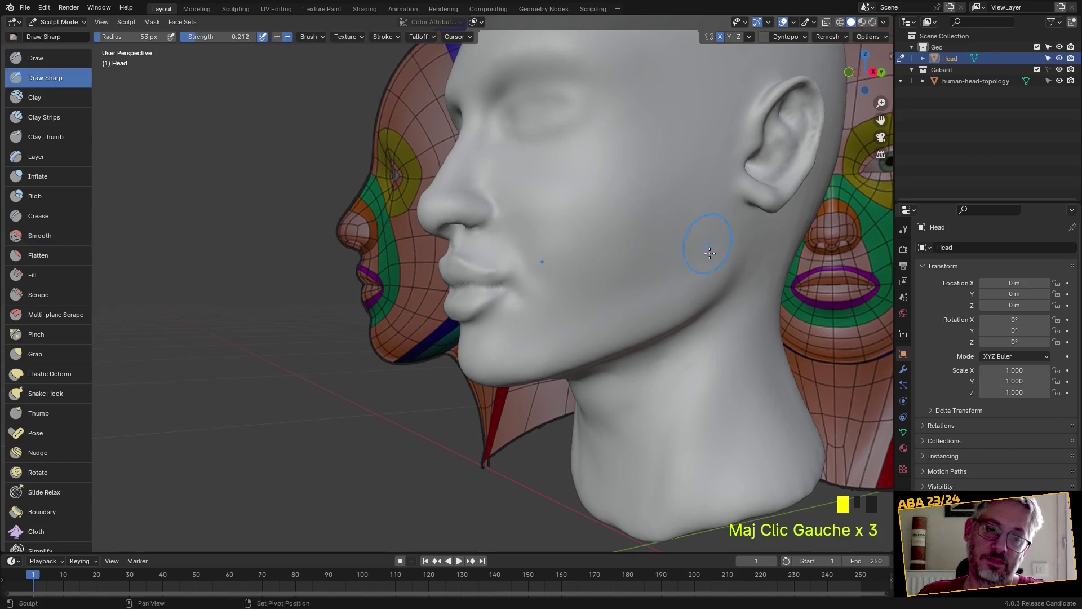
pyautogui.moveTo(700, 241); pyautogui.dragTo(675, 245, button='middle')
pyautogui.keyDown('shift'); pyautogui.moveTo(675, 244); pyautogui.dragTo(607, 273); pyautogui.keyUp('shift')
# Adjust the profile of the nose bridge and the cheek area beside it with the Grab brush at strength 0.400
pyautogui.moveTo(606, 273)
pyautogui.mouseDown(button='middle')
pyautogui.moveTo(634, 296)
pyautogui.moveTo(815, 301)
pyautogui.moveTo(550, 282)
pyautogui.mouseUp(button='middle')
pyautogui.scroll(-2, 574, 294)
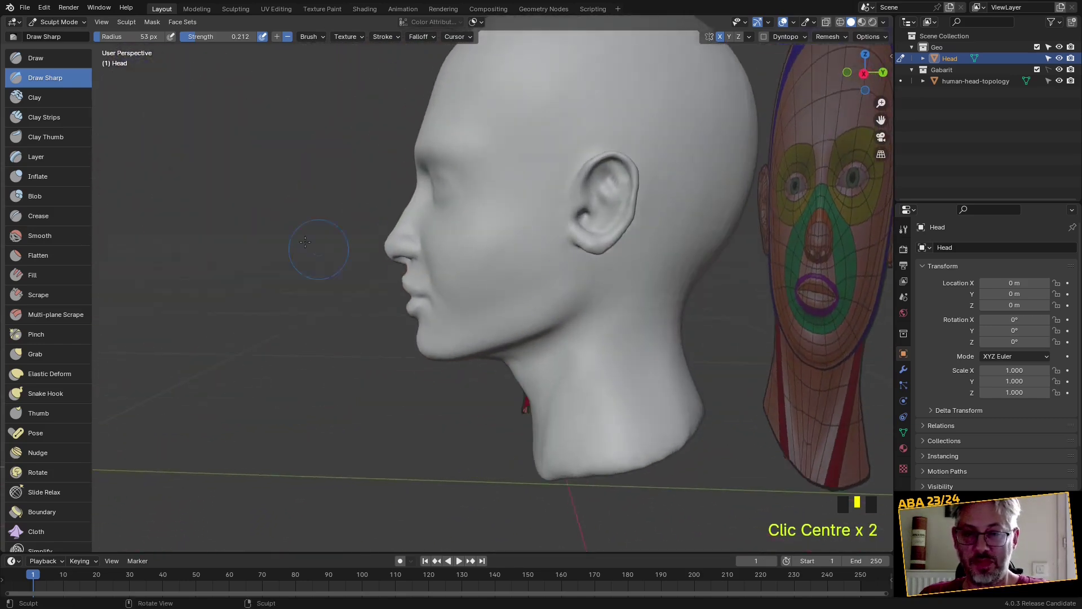
pyautogui.scroll(2, 408, 231)
pyautogui.press('g')
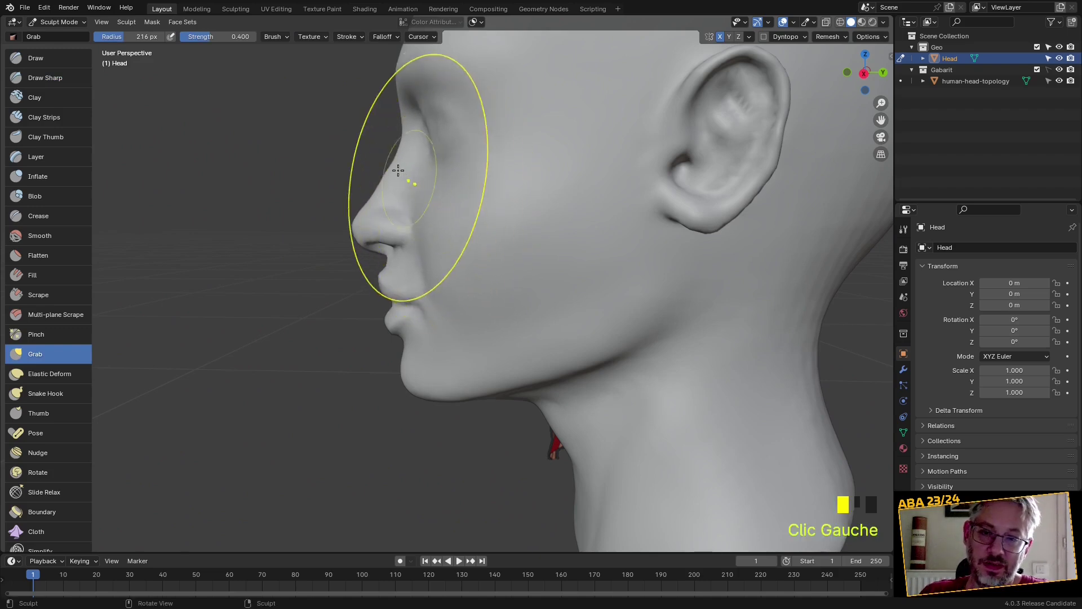
pyautogui.scroll(2, 389, 161)
pyautogui.moveTo(379, 149); pyautogui.dragTo(381, 146)
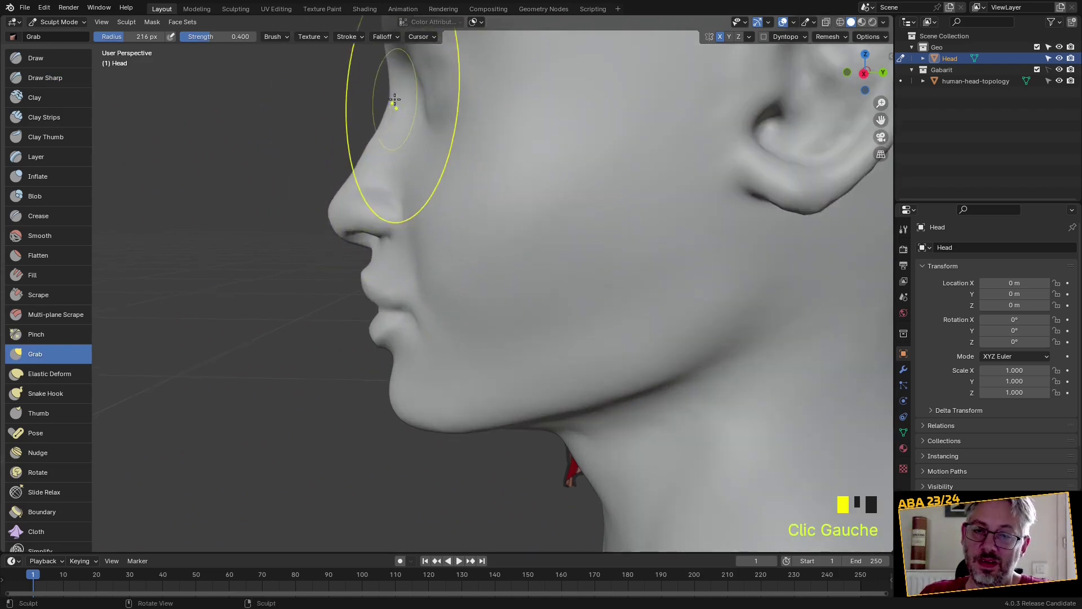
pyautogui.scroll(-1, 385, 97)
pyautogui.moveTo(499, 127); pyautogui.dragTo(500, 128)
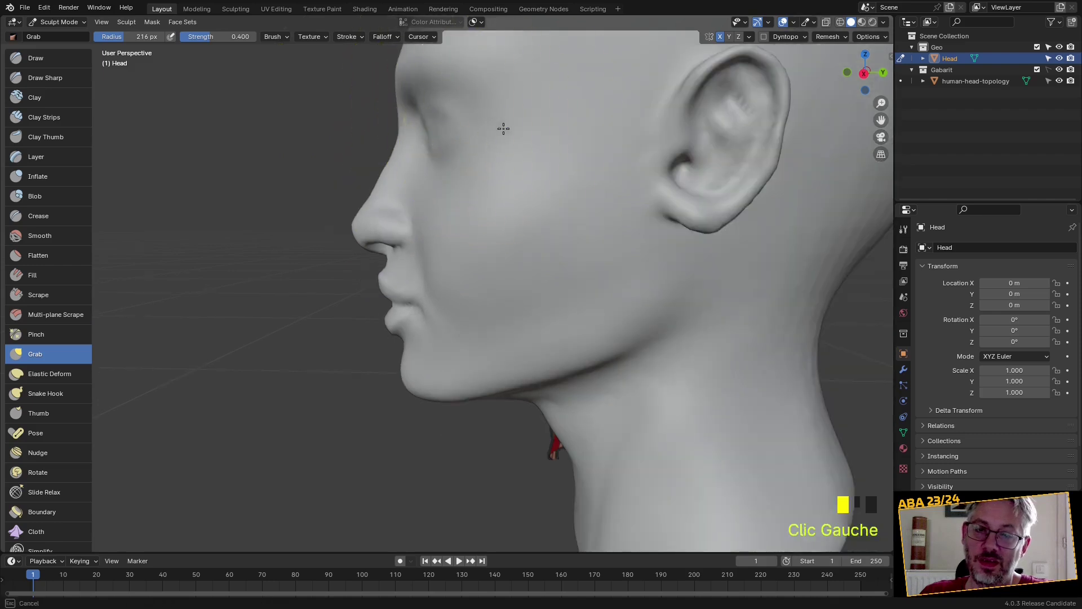
# Pull the areas beside the mouth corner and the nose wing slightly back in side view with the Grab brush
pyautogui.scroll(2, 452, 307)
pyautogui.scroll(-1, 437, 320)
pyautogui.moveTo(438, 320); pyautogui.dragTo(452, 317)
pyautogui.moveTo(435, 247); pyautogui.dragTo(458, 237)
# Smooth the cheek beside the mouth, below the eye and towards the jaw
pyautogui.moveTo(459, 236)
pyautogui.mouseDown(button='middle')
pyautogui.moveTo(662, 258)
pyautogui.moveTo(671, 237)
pyautogui.mouseUp(button='middle')
pyautogui.moveTo(671, 237); pyautogui.dragTo(585, 191, button='middle')
pyautogui.click(54, 78)
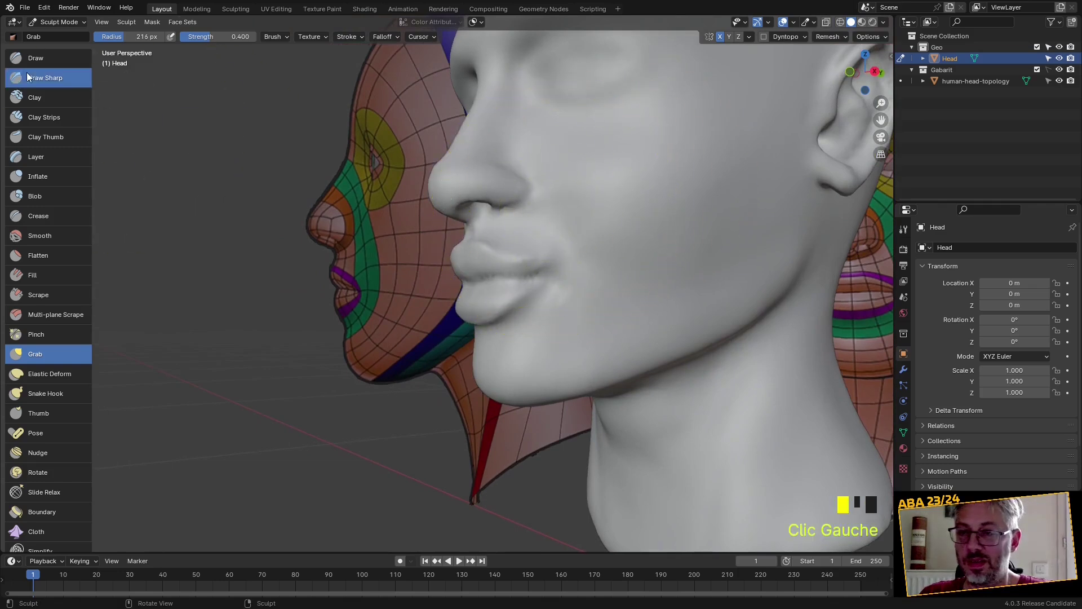
pyautogui.keyDown('shift'); pyautogui.click(580, 259); pyautogui.keyUp('shift')
pyautogui.keyDown('shift'); pyautogui.click(643, 265); pyautogui.keyUp('shift')
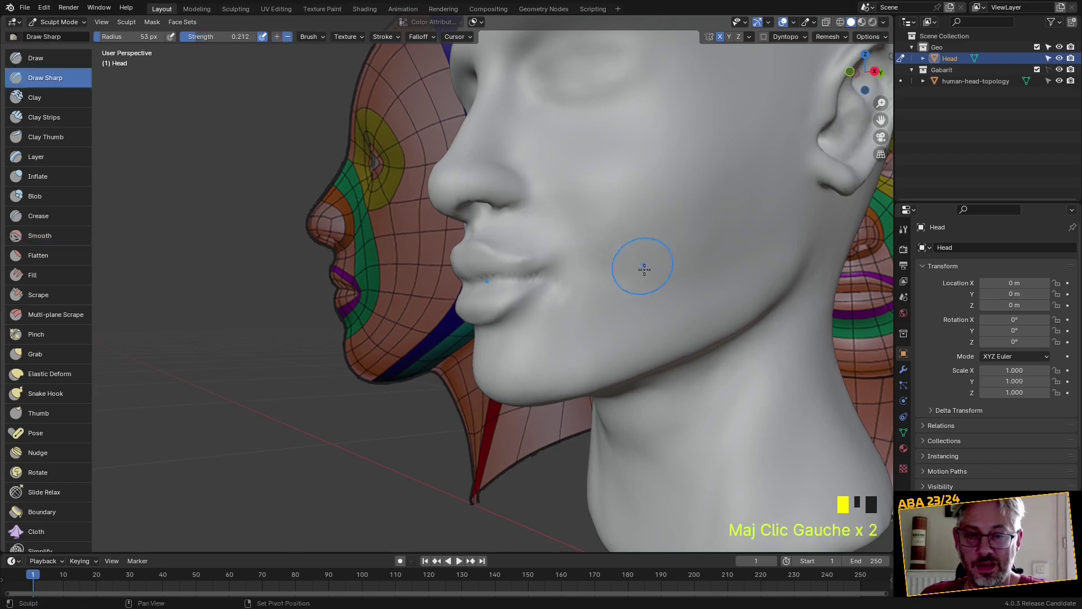
pyautogui.keyDown('shift'); pyautogui.click(617, 155); pyautogui.keyUp('shift')
pyautogui.keyDown('shift'); pyautogui.click(595, 166); pyautogui.keyUp('shift')
pyautogui.keyDown('shift'); pyautogui.click(566, 171); pyautogui.keyUp('shift')
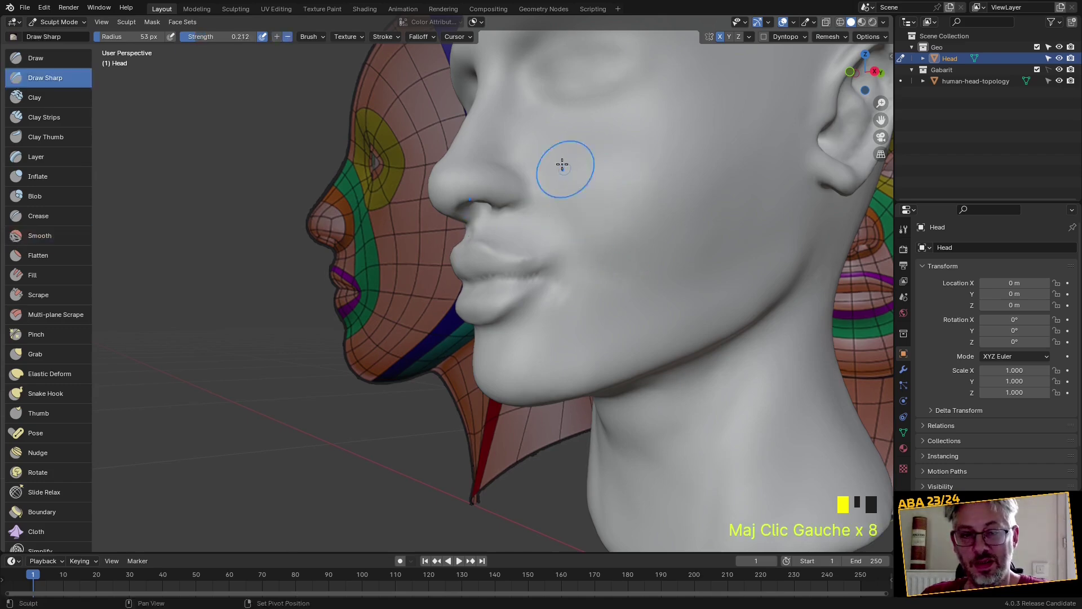
pyautogui.keyDown('shift'); pyautogui.click(693, 220); pyautogui.keyUp('shift')
# Pull the mouth corner outward with the Grab brush to widen the mouth, and smooth the area around it
pyautogui.moveTo(626, 284); pyautogui.dragTo(587, 389, button='middle')
pyautogui.scroll(6, 587, 389)
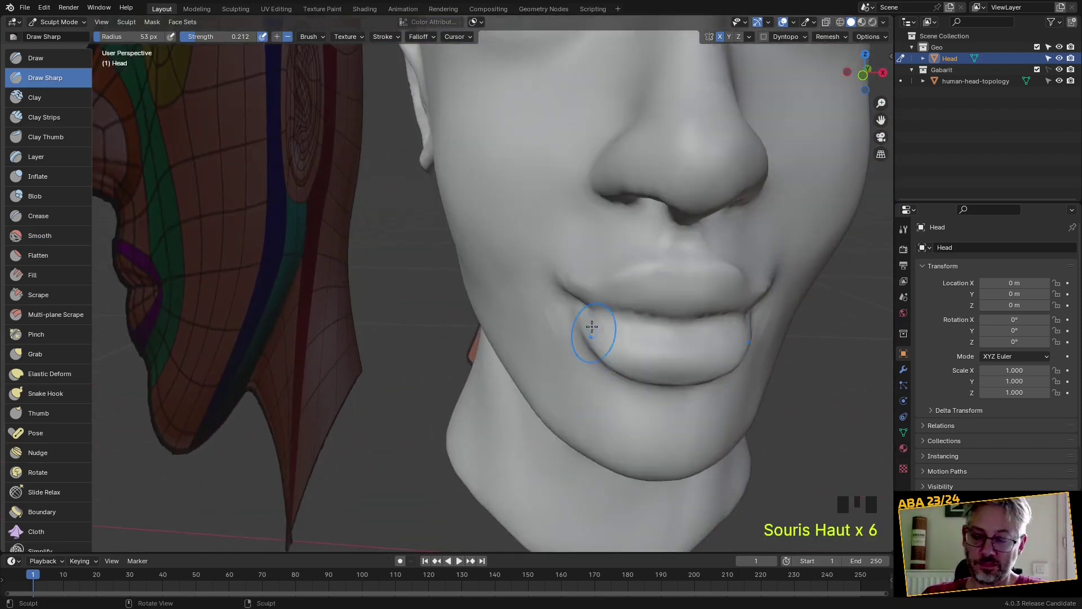
pyautogui.press('g')
pyautogui.moveTo(572, 316); pyautogui.dragTo(504, 297)
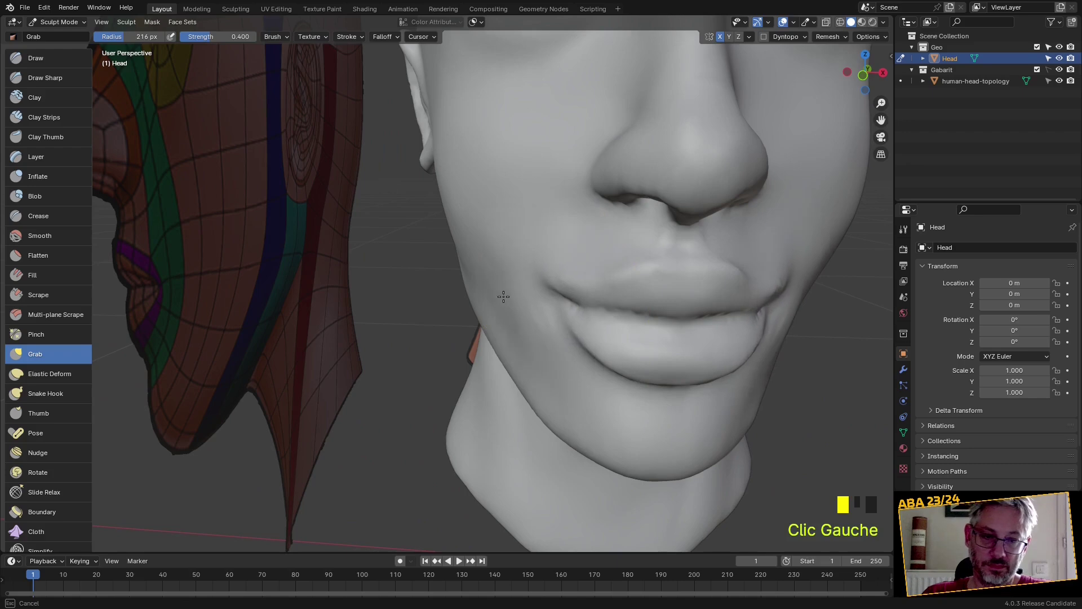
pyautogui.scroll(-3, 510, 314)
pyautogui.moveTo(525, 316); pyautogui.dragTo(394, 353, button='middle')
pyautogui.scroll(-3, 561, 347)
pyautogui.scroll(3, 395, 353)
pyautogui.moveTo(327, 318)
pyautogui.keyDown('shift'); pyautogui.mouseDown()
pyautogui.moveTo(350, 231)
pyautogui.moveTo(339, 327)
pyautogui.moveTo(110, 76)
pyautogui.mouseUp(); pyautogui.keyUp('shift')
# Sculpt the inner upper rim of the ear with Draw at strength 0.399 and refine it with Draw Sharp at 0.212
pyautogui.click(35, 58)
pyautogui.moveTo(278, 194)
pyautogui.mouseDown(button='middle')
pyautogui.moveTo(309, 184)
pyautogui.moveTo(374, 265)
pyautogui.moveTo(417, 354)
pyautogui.moveTo(398, 271)
pyautogui.mouseUp(button='middle')
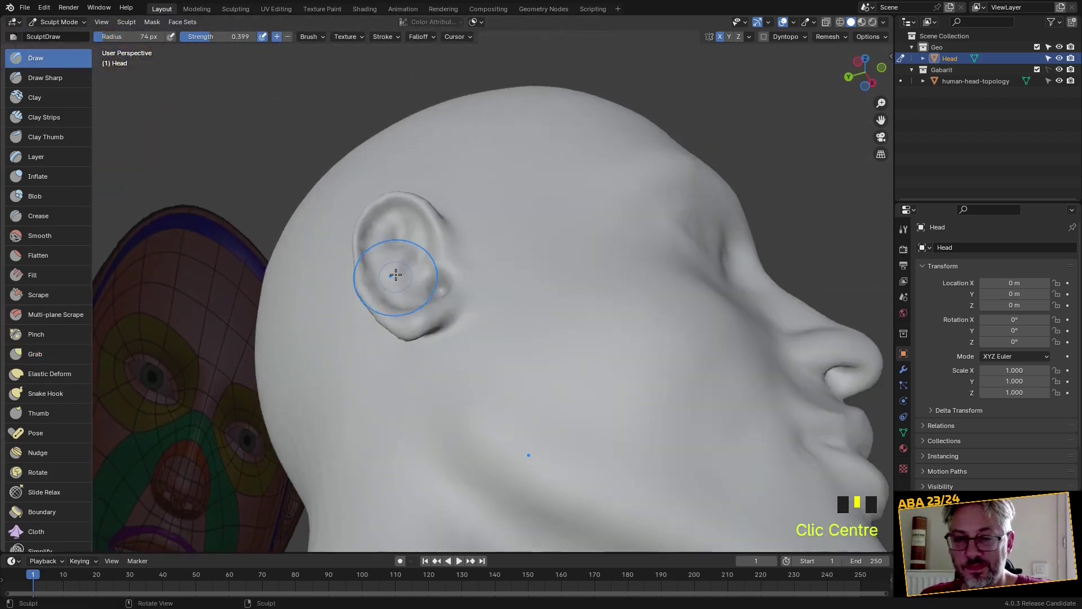
pyautogui.scroll(2, 398, 271)
pyautogui.scroll(2, 383, 169)
pyautogui.moveTo(374, 134); pyautogui.dragTo(343, 115)
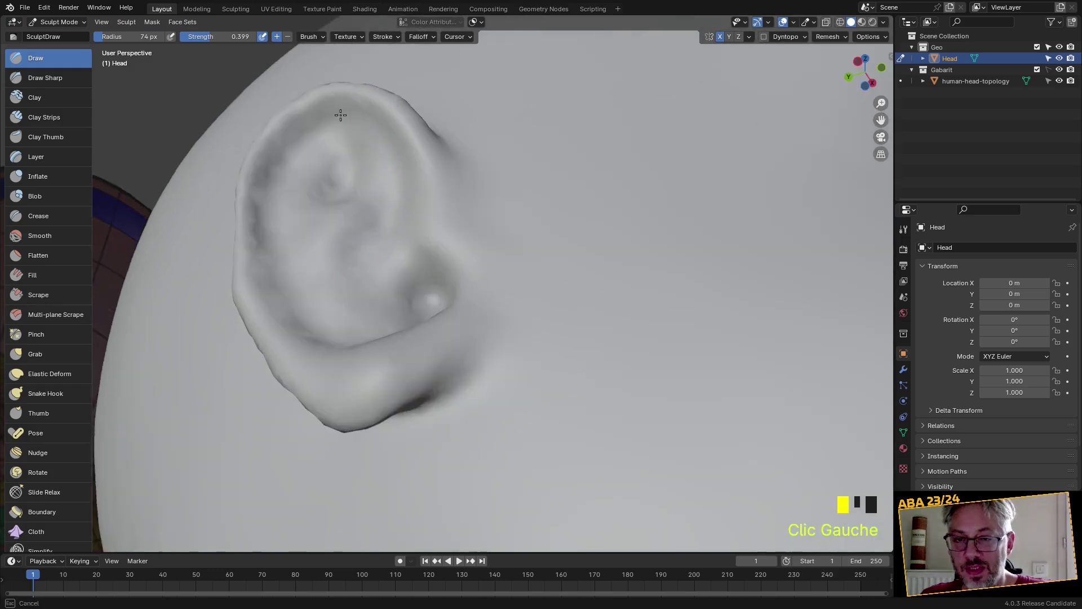
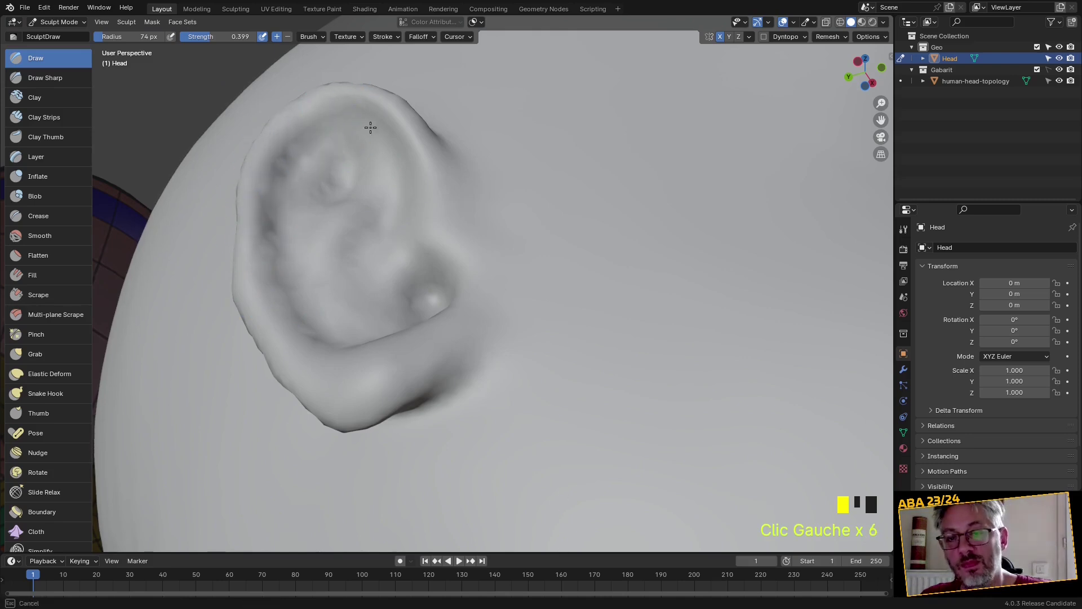
pyautogui.moveTo(355, 129); pyautogui.dragTo(341, 122)
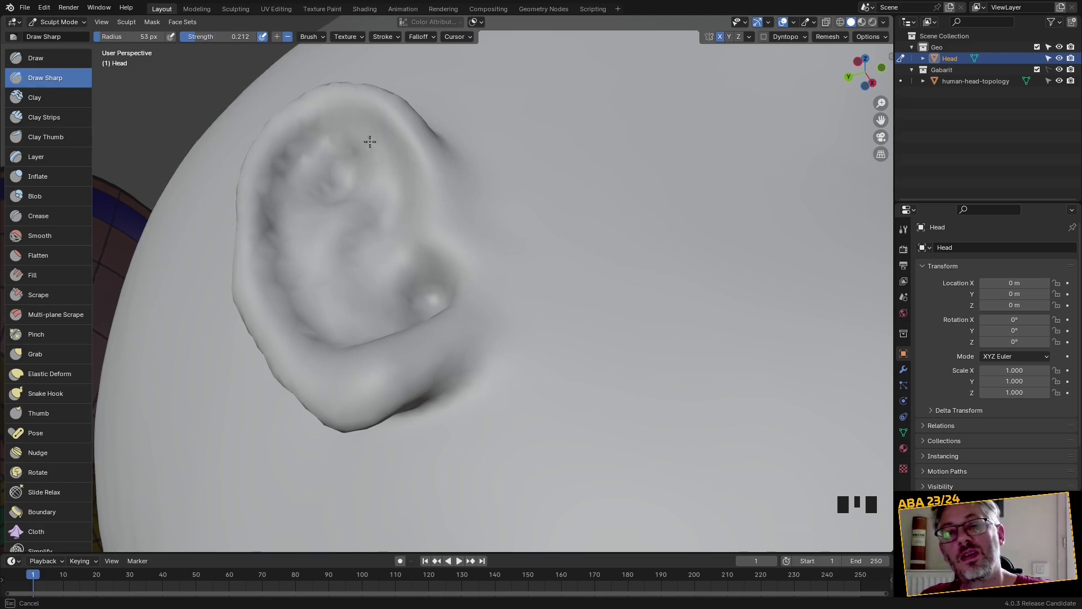
# Reposition the outer ear rim from a front three-quarter view with the Grab brush at radius 216 px
pyautogui.moveTo(413, 237); pyautogui.dragTo(387, 254, button='middle')
pyautogui.scroll(-2, 374, 290)
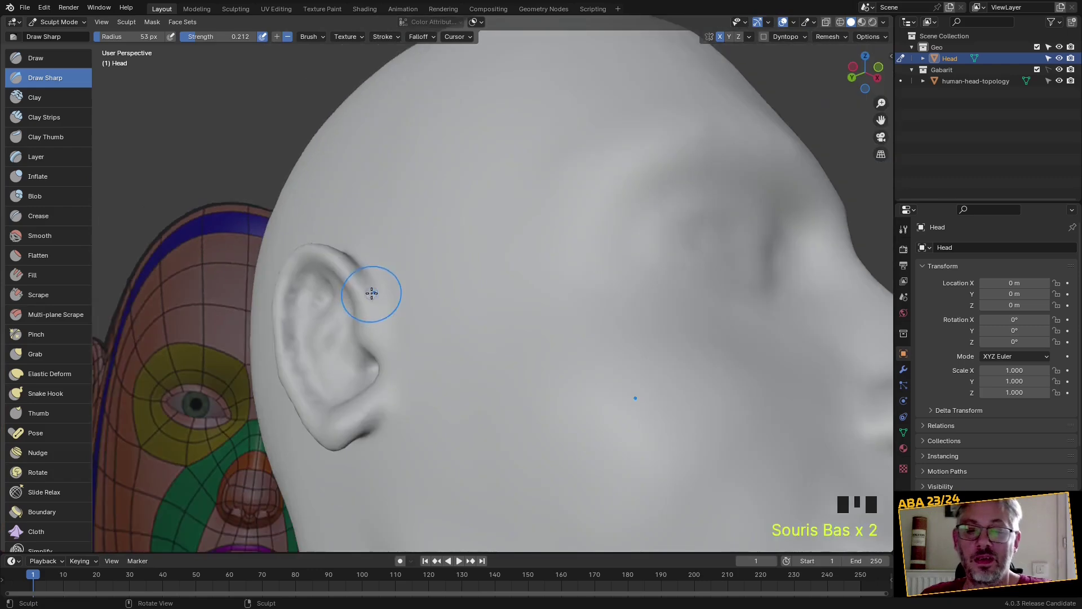
pyautogui.moveTo(374, 290); pyautogui.dragTo(355, 314, button='middle')
pyautogui.scroll(-1, 351, 359)
pyautogui.moveTo(351, 360); pyautogui.dragTo(328, 338, button='middle')
pyautogui.press('g')
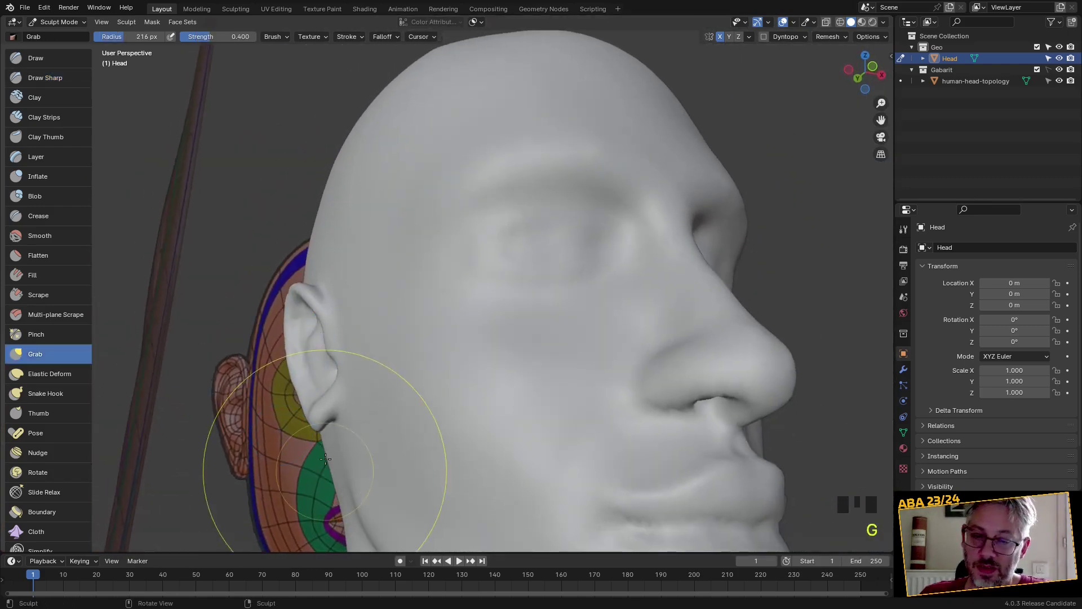
pyautogui.keyDown('shift'); pyautogui.moveTo(375, 416); pyautogui.dragTo(406, 357, button='middle'); pyautogui.keyUp('shift')
pyautogui.scroll(3, 321, 304)
pyautogui.scroll(2, 226, 322)
pyautogui.moveTo(169, 330); pyautogui.dragTo(199, 339, button='middle')
pyautogui.moveTo(242, 333); pyautogui.dragTo(314, 370)
# Reshape the ear's outer contour by pulling its rear edge outward and adjusting the lower and top rim
pyautogui.moveTo(314, 370)
pyautogui.mouseDown(button='middle')
pyautogui.moveTo(358, 387)
pyautogui.moveTo(399, 379)
pyautogui.mouseUp(button='middle')
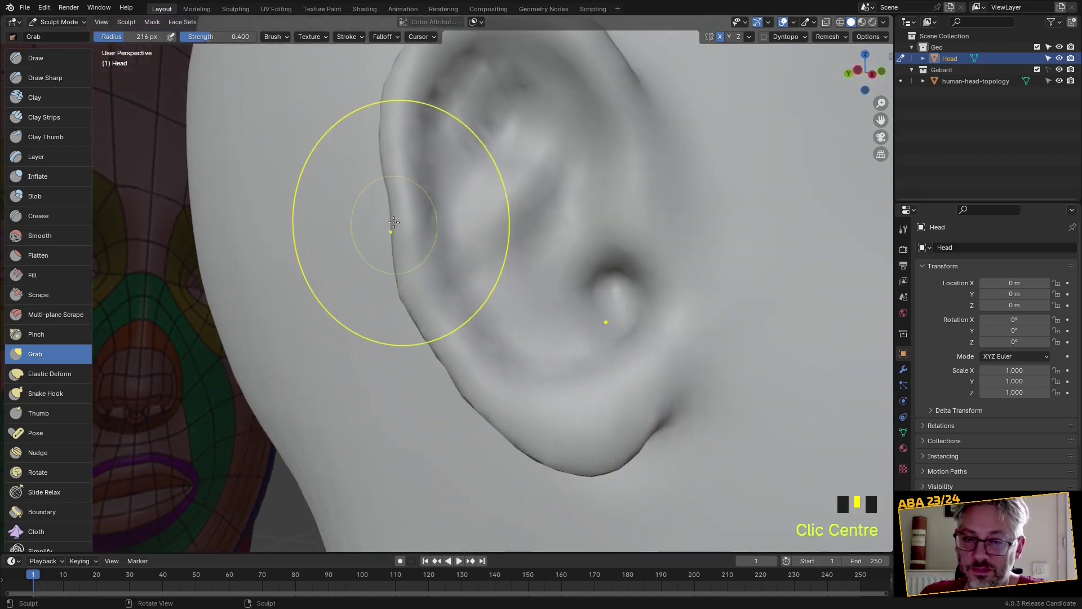
pyautogui.moveTo(395, 208); pyautogui.dragTo(376, 210)
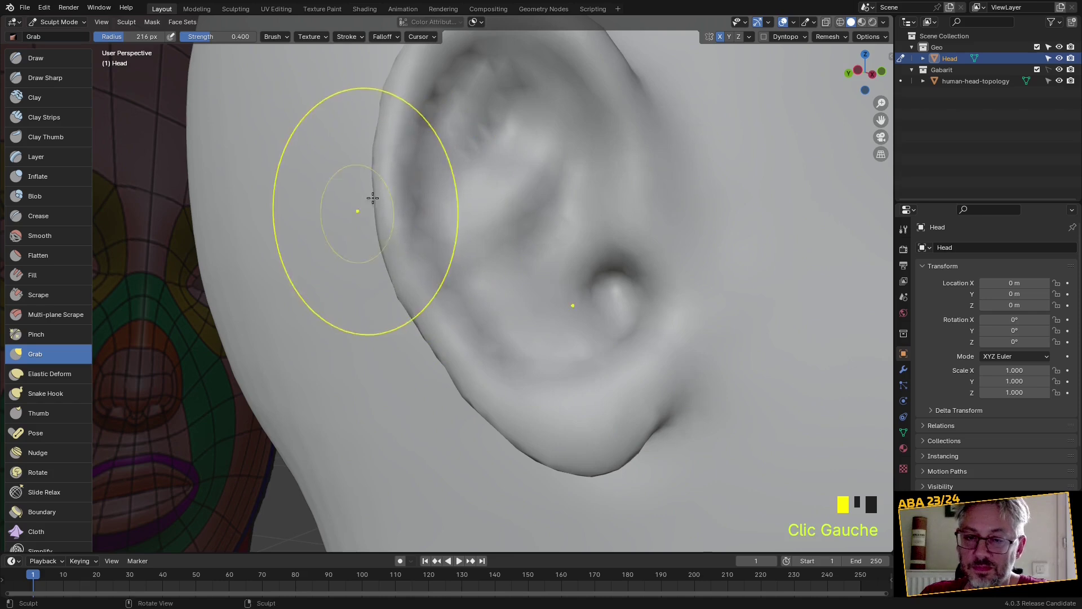
pyautogui.scroll(-2, 372, 192)
pyautogui.moveTo(442, 321); pyautogui.dragTo(446, 324)
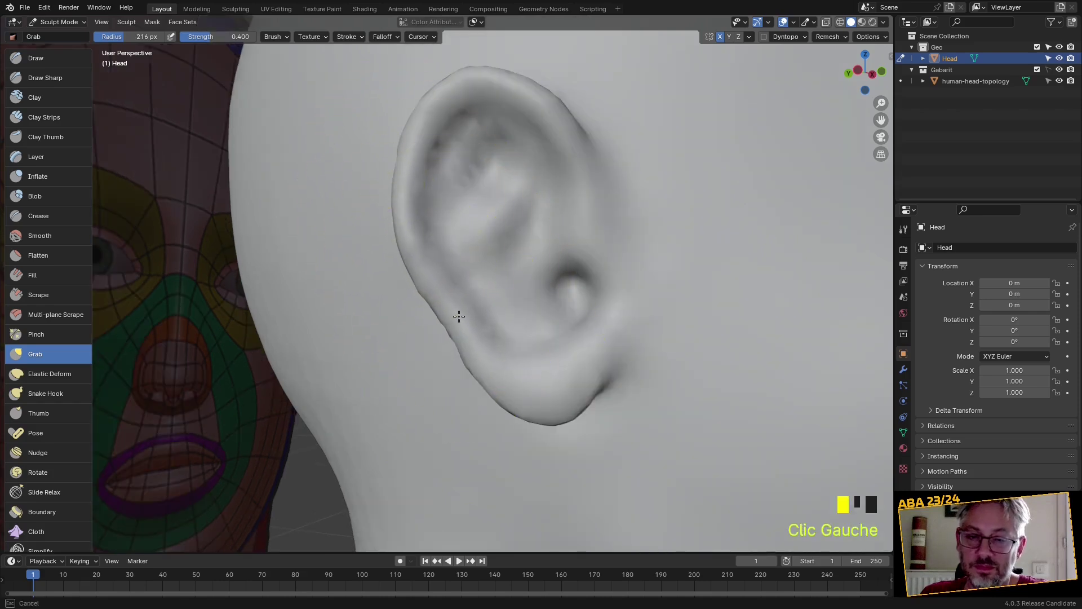
pyautogui.click(411, 242)
pyautogui.moveTo(473, 78); pyautogui.dragTo(508, 121)
# Adjust how far the middle of the ear rim stands out, working from the front with the Grab brush
pyautogui.moveTo(507, 122)
pyautogui.mouseDown(button='middle')
pyautogui.moveTo(509, 235)
pyautogui.moveTo(435, 271)
pyautogui.mouseUp(button='middle')
pyautogui.scroll(-2, 435, 270)
pyautogui.scroll(2, 267, 237)
pyautogui.moveTo(218, 278); pyautogui.dragTo(234, 280)
pyautogui.scroll(1, 239, 321)
pyautogui.moveTo(239, 321)
pyautogui.keyDown('shift'); pyautogui.mouseDown(button='middle')
pyautogui.moveTo(302, 321)
pyautogui.moveTo(278, 334)
pyautogui.moveTo(234, 321)
pyautogui.mouseUp(button='middle'); pyautogui.keyUp('shift')
pyautogui.moveTo(235, 322); pyautogui.dragTo(209, 304)
pyautogui.click(203, 233)
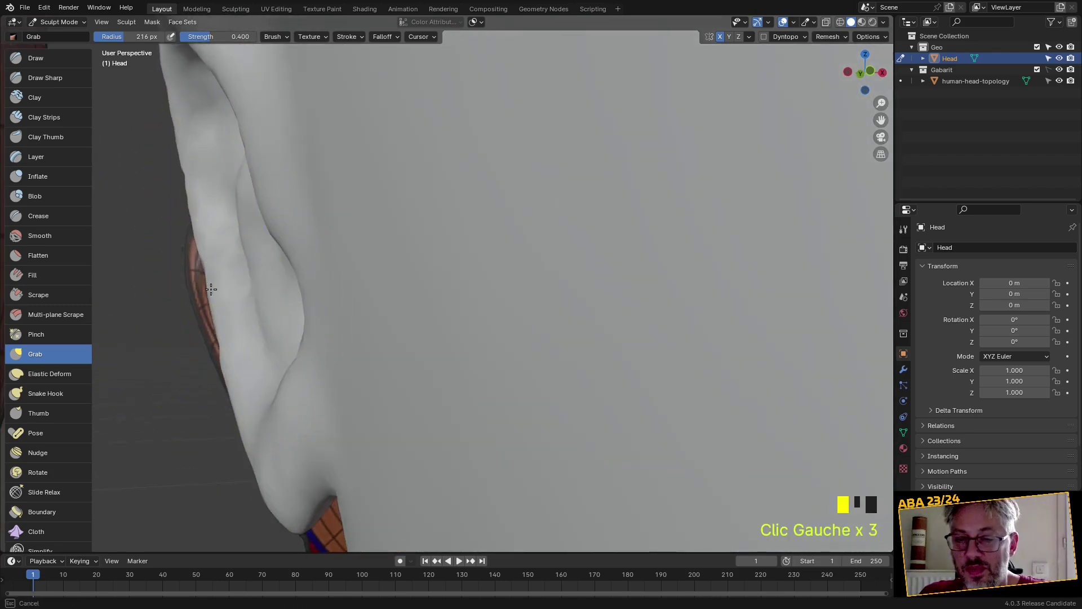
# Adjust the ear's outer edge and pull the upper front rim down towards the head with the Grab brush
pyautogui.moveTo(203, 260); pyautogui.dragTo(360, 282, button='middle')
pyautogui.scroll(-2, 231, 251)
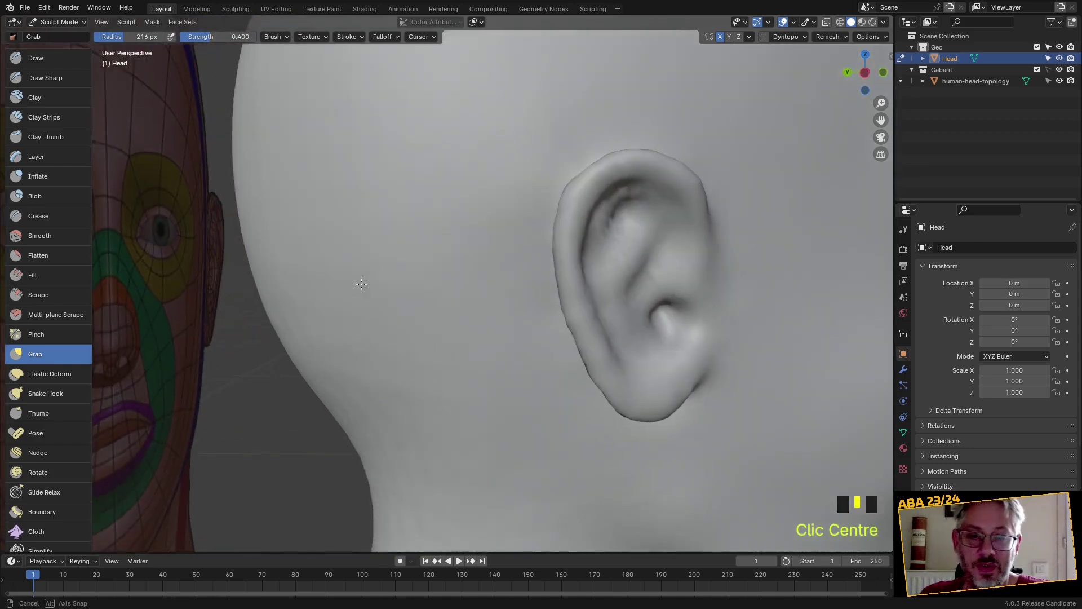
pyautogui.moveTo(627, 352); pyautogui.dragTo(526, 365, button='middle')
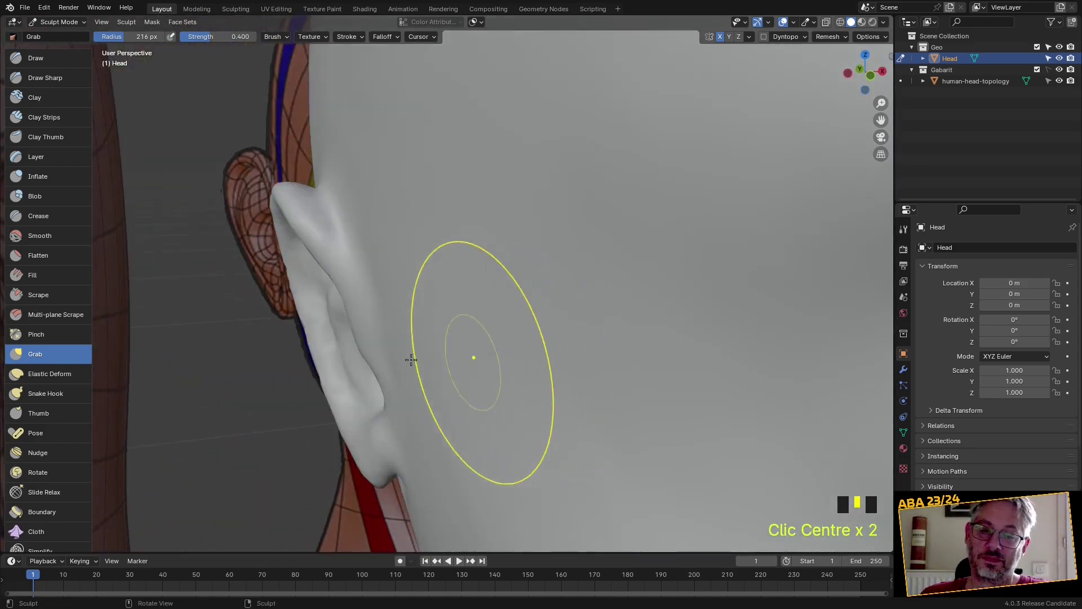
pyautogui.scroll(-1, 329, 327)
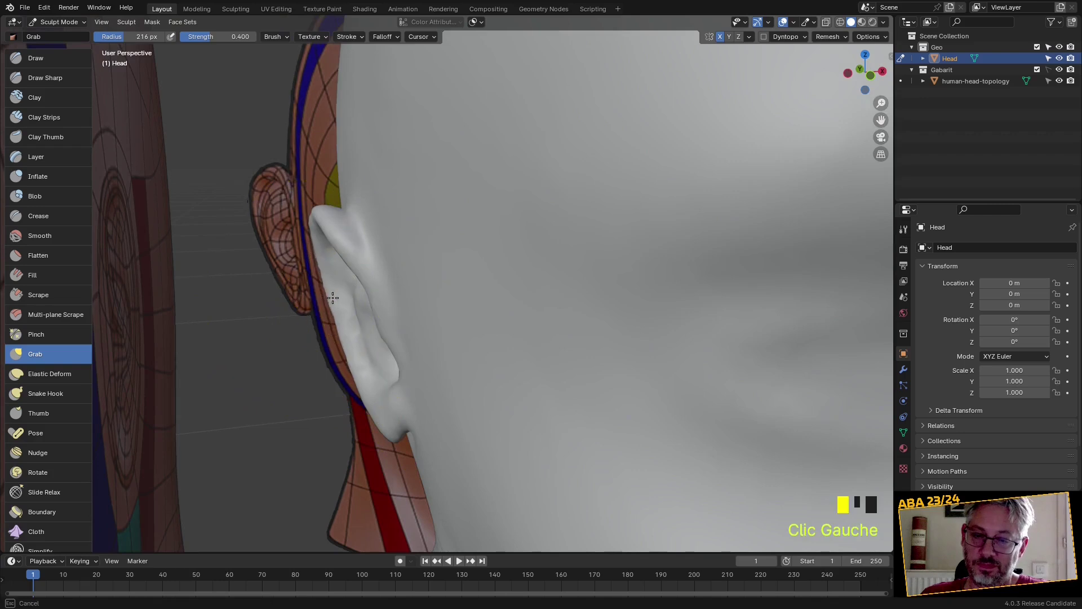
pyautogui.scroll(2, 331, 241)
pyautogui.moveTo(339, 229); pyautogui.dragTo(321, 208, button='middle')
pyautogui.moveTo(338, 184); pyautogui.dragTo(351, 213)
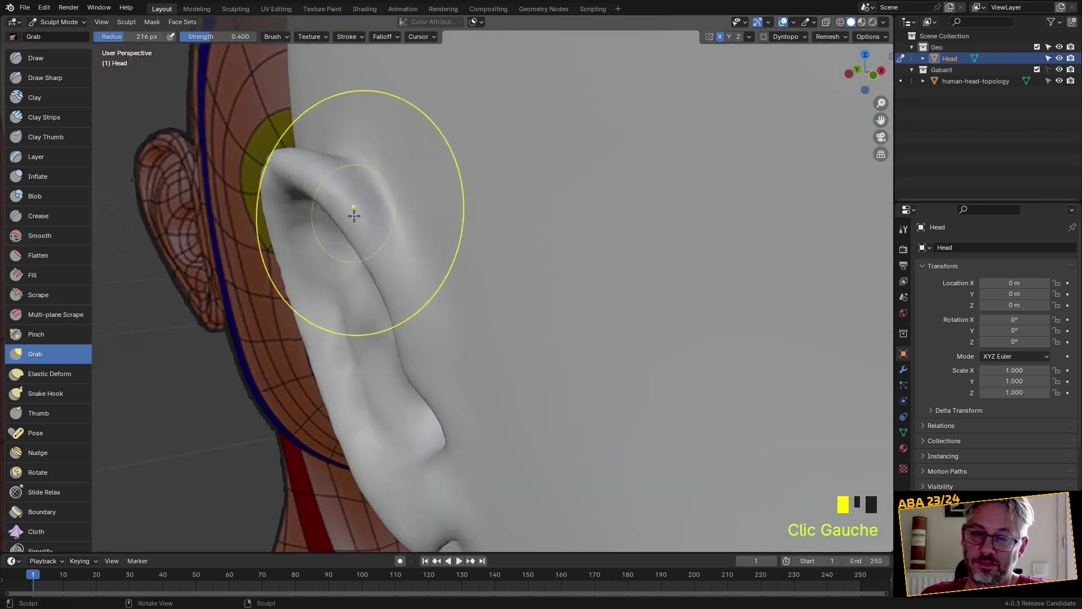
# Smooth the upper part of the ear
pyautogui.moveTo(350, 213); pyautogui.dragTo(374, 266, button='middle')
pyautogui.scroll(-3, 410, 297)
pyautogui.moveTo(410, 298)
pyautogui.mouseDown(button='middle')
pyautogui.moveTo(521, 269)
pyautogui.moveTo(533, 254)
pyautogui.mouseUp(button='middle')
pyautogui.scroll(2, 533, 254)
pyautogui.keyDown('shift'); pyautogui.moveTo(546, 229); pyautogui.dragTo(536, 242); pyautogui.keyUp('shift')
pyautogui.scroll(-2, 519, 326)
# Reshape the ear in side view by adjusting its upper front edge, its lobe and its rear rim with the Grab brush
pyautogui.moveTo(520, 327); pyautogui.dragTo(351, 357, button='middle')
pyautogui.scroll(-4, 500, 337)
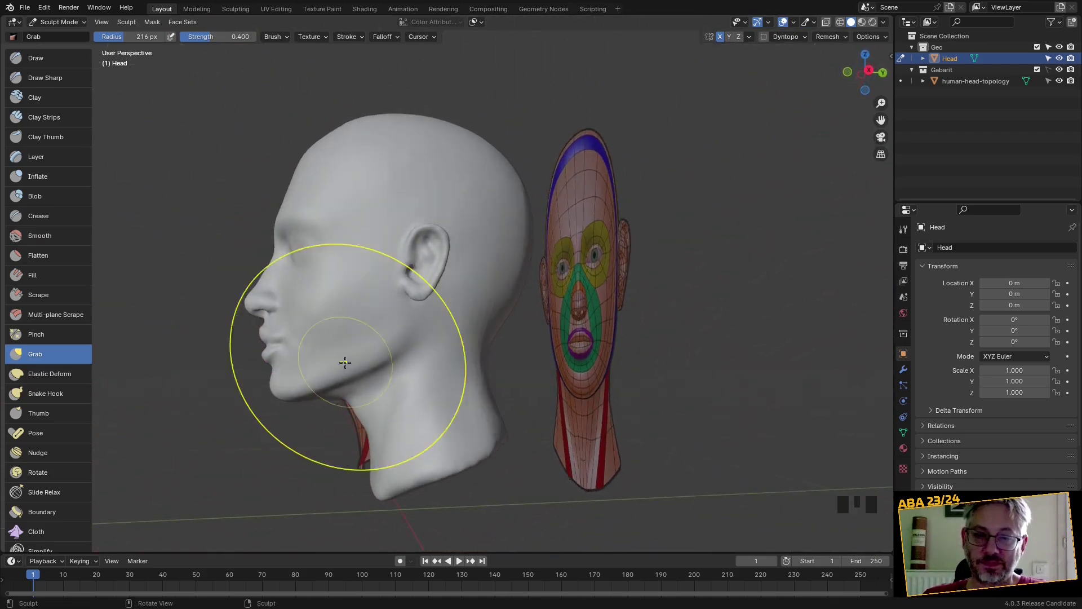
pyautogui.scroll(3, 360, 341)
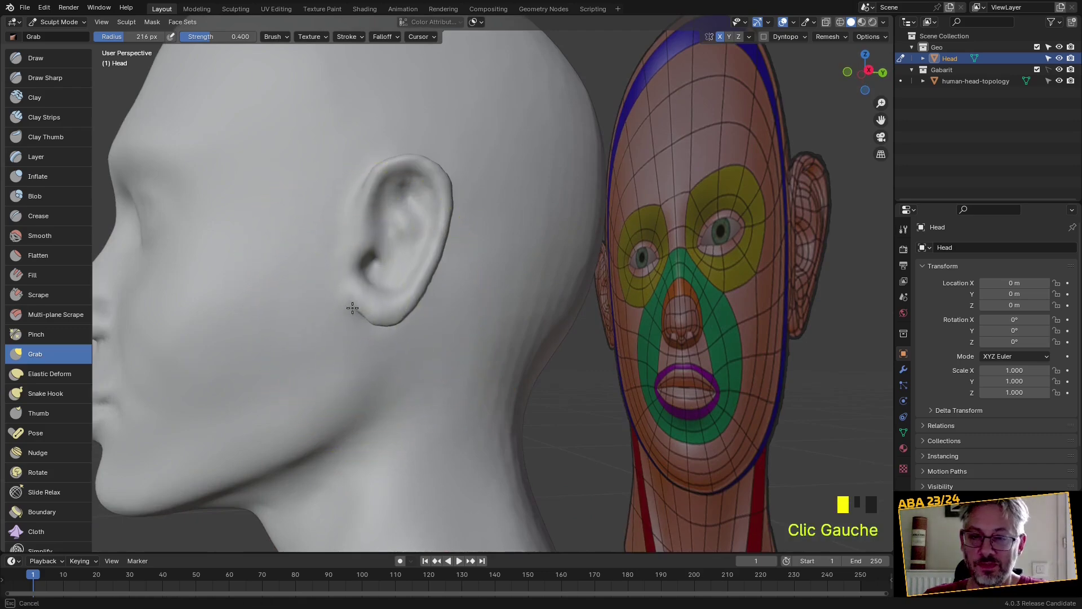
pyautogui.moveTo(365, 188); pyautogui.dragTo(406, 187)
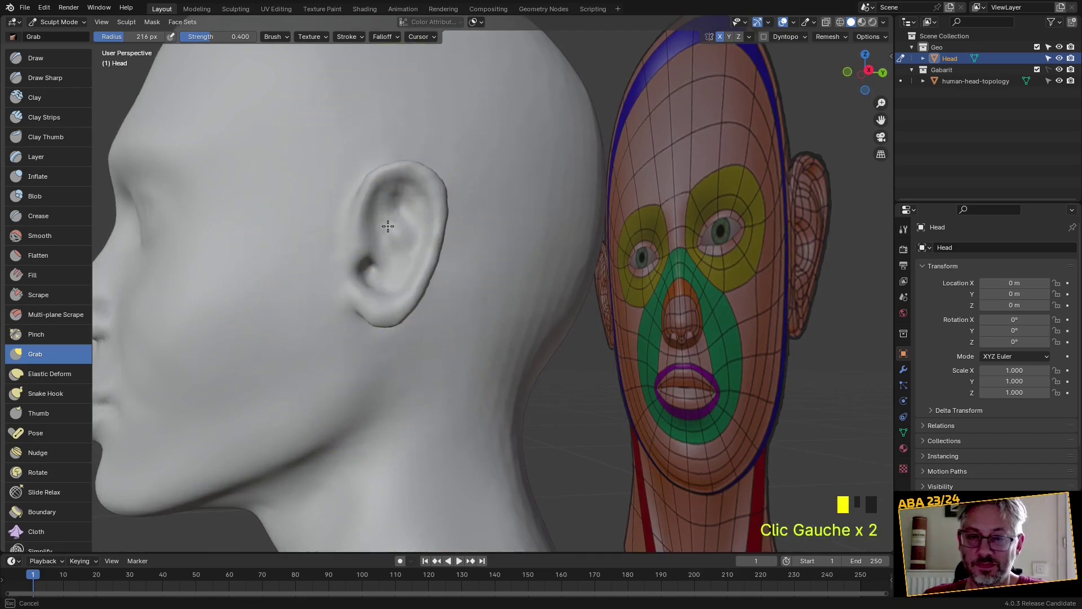
pyautogui.moveTo(427, 201); pyautogui.dragTo(367, 251, button='middle')
pyautogui.moveTo(366, 251); pyautogui.dragTo(356, 305)
pyautogui.click(403, 273)
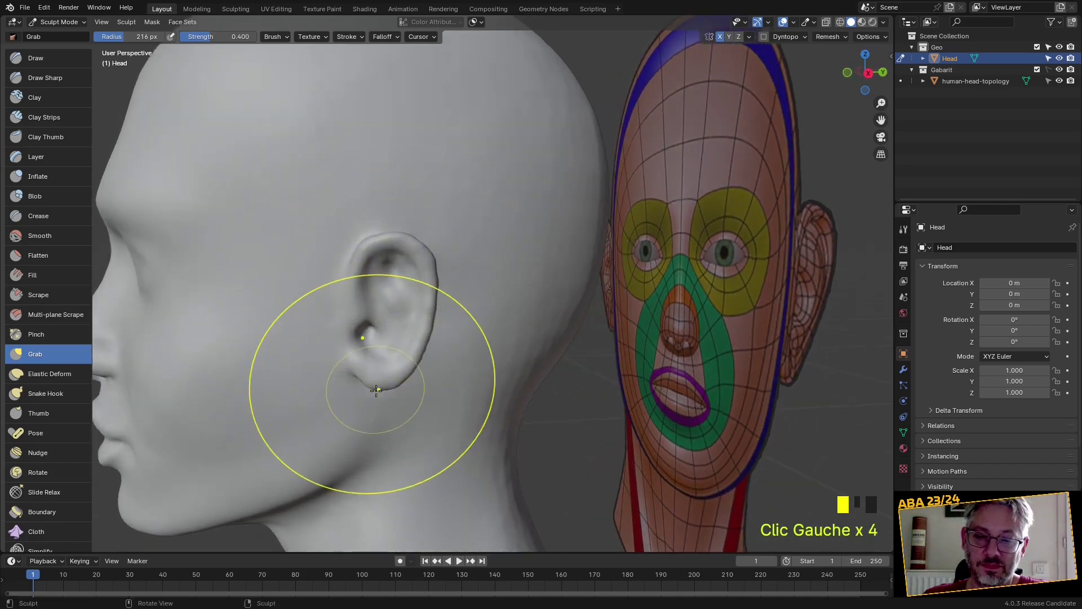
# Refine the ear's lower rear contour, rear rim and upper edge with small Grab strokes
pyautogui.scroll(2, 423, 364)
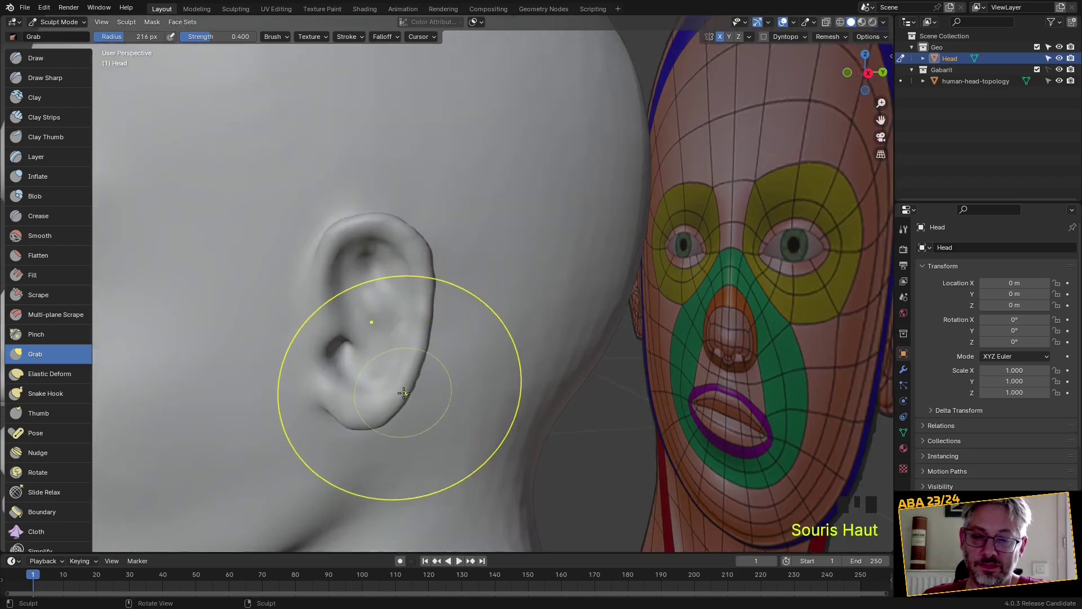
pyautogui.moveTo(404, 393); pyautogui.dragTo(391, 384)
pyautogui.moveTo(423, 332); pyautogui.dragTo(423, 338)
pyautogui.moveTo(354, 232); pyautogui.dragTo(356, 232)
pyautogui.scroll(-4, 360, 234)
# Try stretching the ear upward and downward with three Grab strokes, and undo them
pyautogui.moveTo(361, 234)
pyautogui.mouseDown(button='middle')
pyautogui.moveTo(353, 322)
pyautogui.moveTo(374, 328)
pyautogui.moveTo(423, 299)
pyautogui.moveTo(399, 279)
pyautogui.moveTo(401, 313)
pyautogui.mouseUp(button='middle')
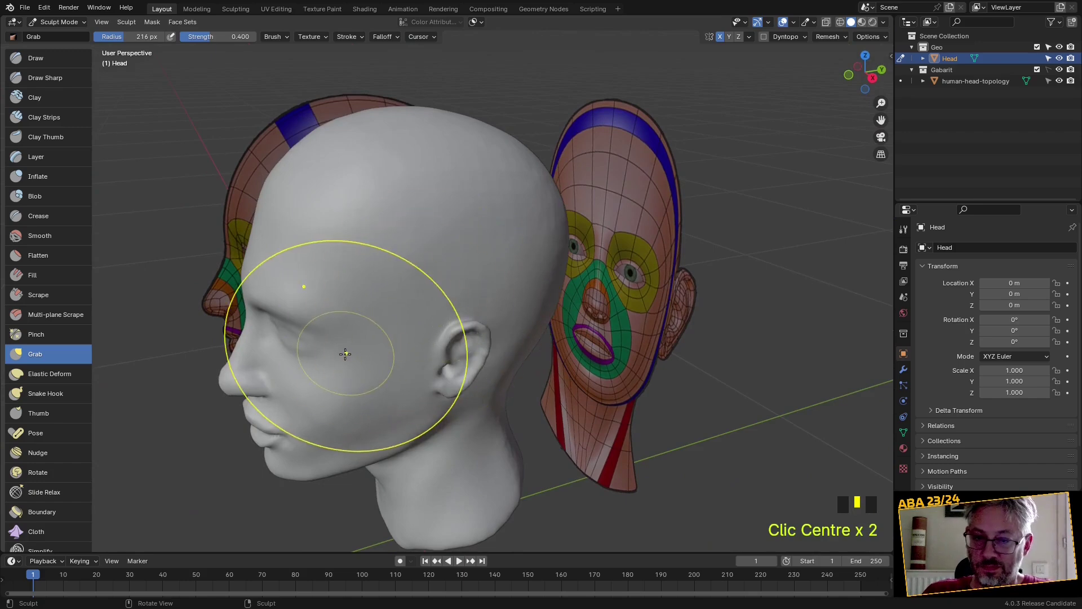
pyautogui.moveTo(335, 354)
pyautogui.mouseDown(button='middle')
pyautogui.moveTo(297, 316)
pyautogui.moveTo(331, 268)
pyautogui.mouseUp(button='middle')
pyautogui.moveTo(389, 239); pyautogui.dragTo(397, 228)
pyautogui.moveTo(404, 304); pyautogui.dragTo(406, 316)
pyautogui.moveTo(397, 248); pyautogui.dragTo(400, 240)
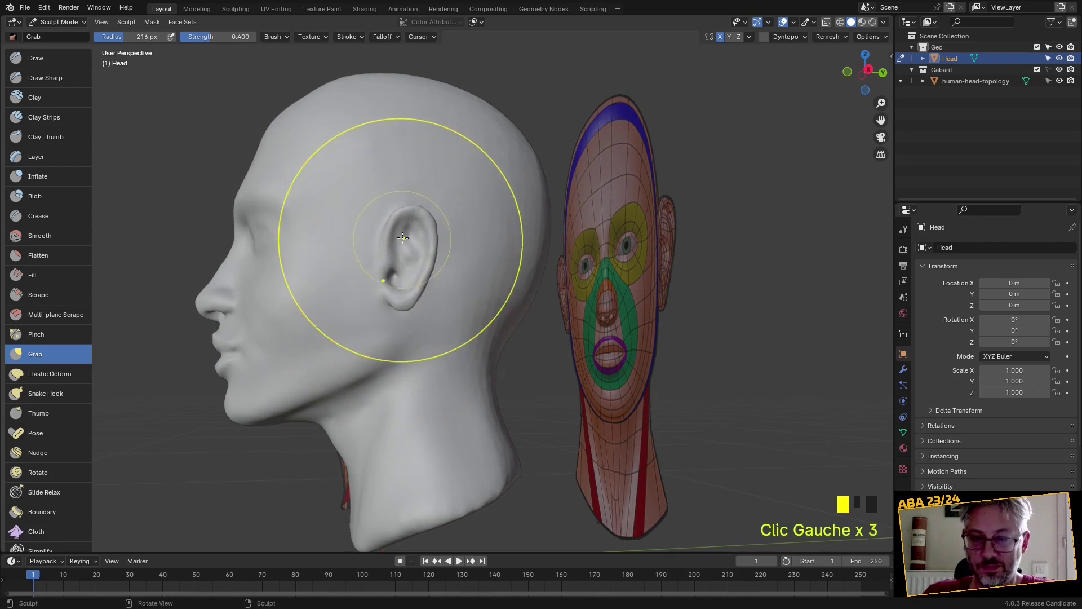
pyautogui.hotkey('ctrl', 'z')
pyautogui.hotkey('ctrl', 'z')
pyautogui.hotkey('ctrl', 'z')
# Pull the ear lobe down and the ear's upper part up with the Grab brush, and switch to the right orthographic view
pyautogui.moveTo(422, 290); pyautogui.dragTo(383, 342, button='middle')
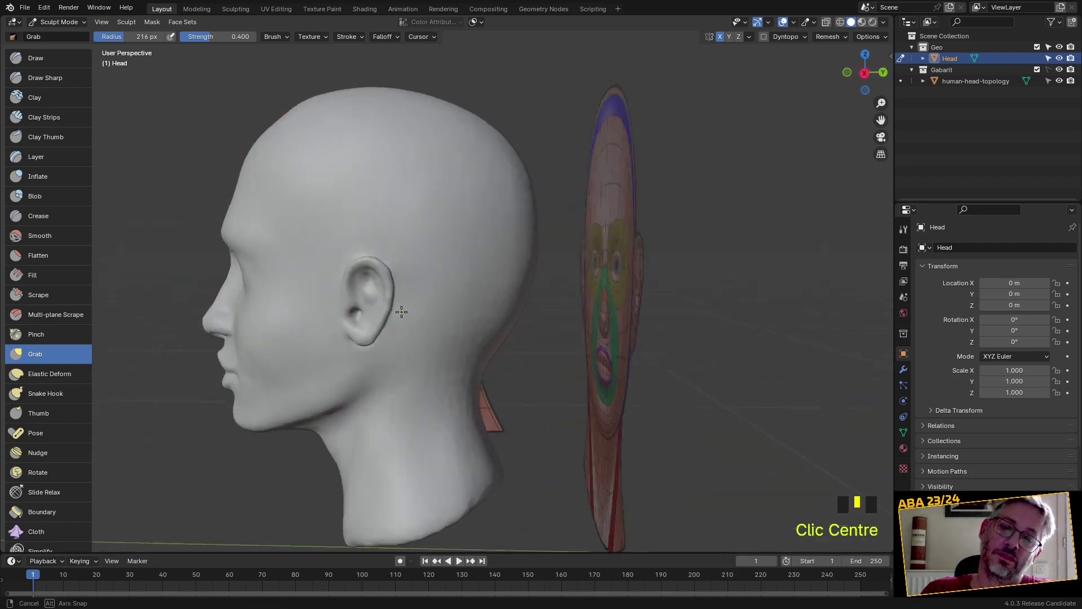
pyautogui.scroll(2, 383, 342)
pyautogui.moveTo(290, 375); pyautogui.dragTo(294, 388)
pyautogui.moveTo(302, 314)
pyautogui.mouseDown()
pyautogui.moveTo(338, 282)
pyautogui.moveTo(308, 230)
pyautogui.mouseUp()
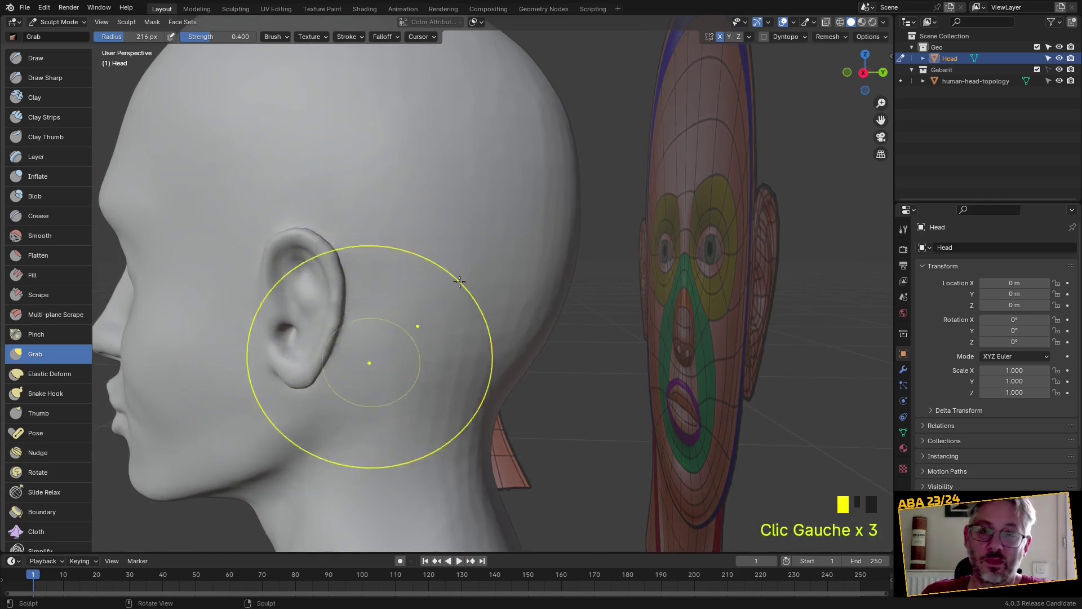
pyautogui.click(863, 72)
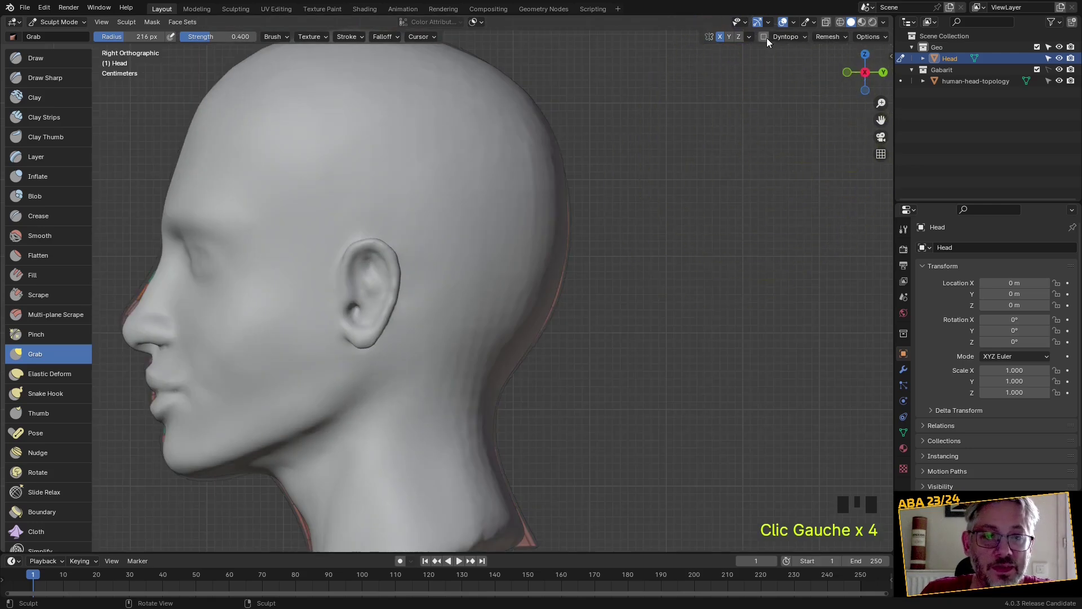
# Turn on X-ray, move and reshape the ear with the Grab brush to match the reference ear, and turn X-ray off
pyautogui.click(826, 24)
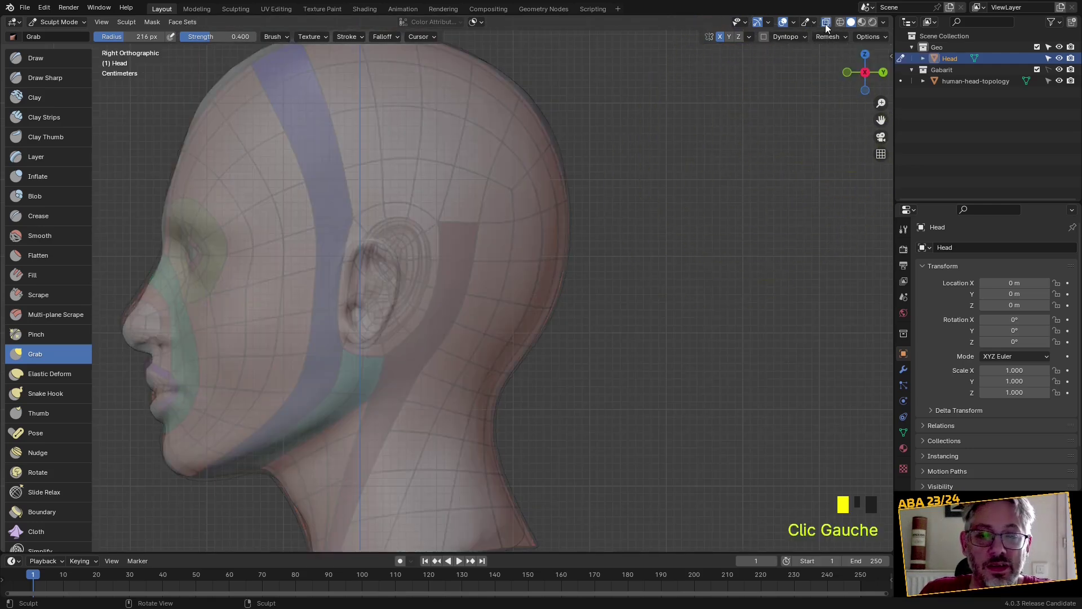
pyautogui.scroll(2, 389, 305)
pyautogui.moveTo(365, 290); pyautogui.dragTo(373, 228)
pyautogui.moveTo(373, 229); pyautogui.dragTo(375, 225)
pyautogui.moveTo(338, 327)
pyautogui.mouseDown()
pyautogui.moveTo(367, 345)
pyautogui.moveTo(403, 219)
pyautogui.mouseUp()
pyautogui.moveTo(404, 219)
pyautogui.mouseDown()
pyautogui.moveTo(417, 206)
pyautogui.moveTo(353, 220)
pyautogui.moveTo(316, 253)
pyautogui.moveTo(333, 324)
pyautogui.mouseUp()
pyautogui.moveTo(339, 338)
pyautogui.mouseDown()
pyautogui.moveTo(349, 372)
pyautogui.moveTo(378, 352)
pyautogui.moveTo(331, 349)
pyautogui.moveTo(353, 318)
pyautogui.moveTo(385, 321)
pyautogui.mouseUp()
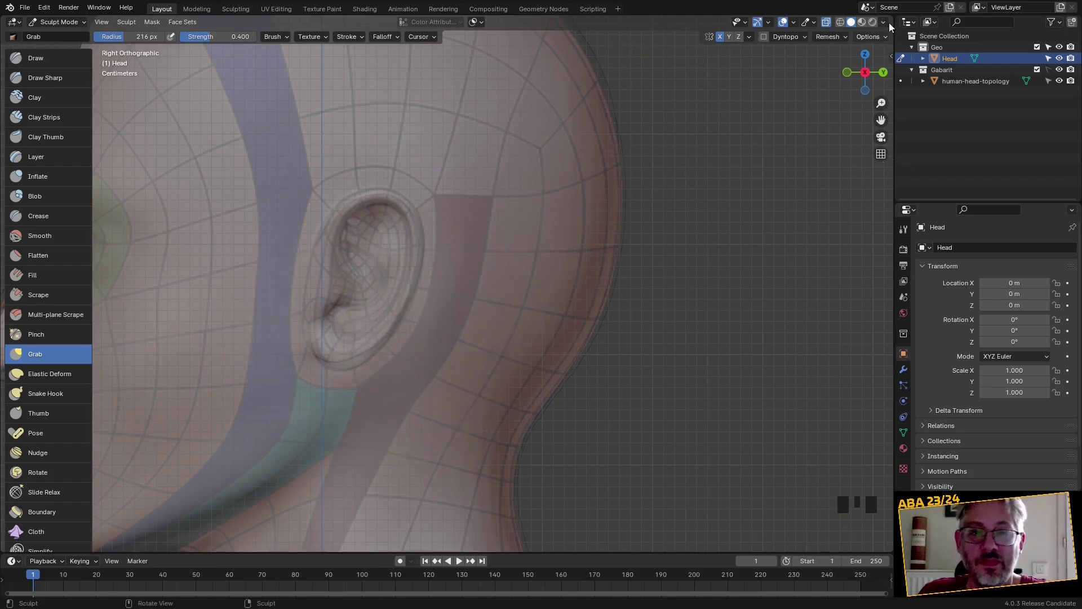
pyautogui.click(826, 22)
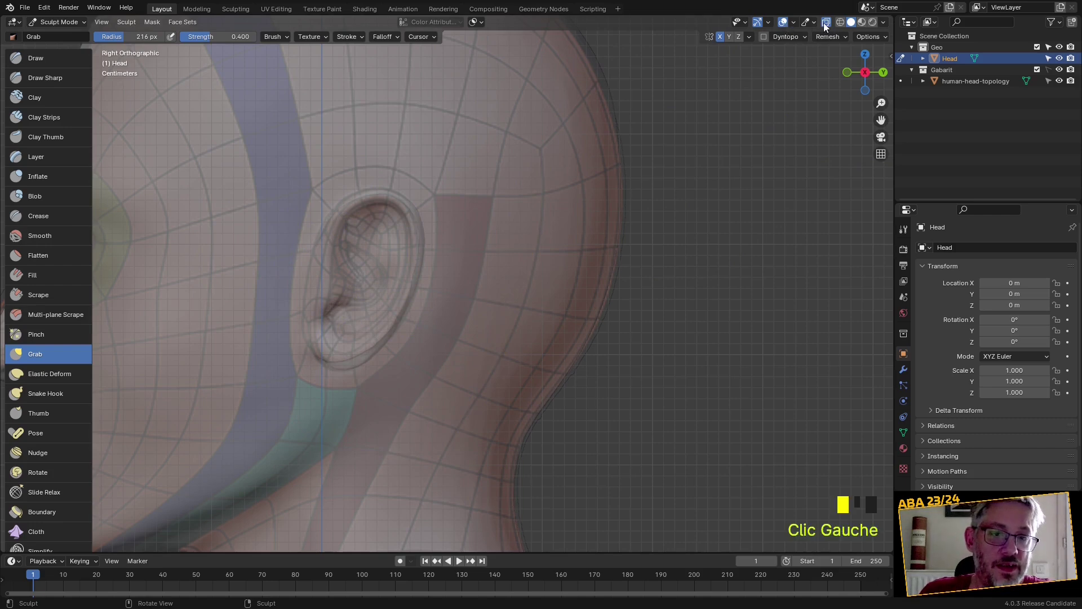
# Build up the front edge of the ear above the ear canal with the Draw brush
pyautogui.moveTo(618, 213); pyautogui.dragTo(537, 331, button='middle')
pyautogui.scroll(2, 537, 331)
pyautogui.moveTo(500, 385); pyautogui.dragTo(462, 342, button='middle')
pyautogui.scroll(-1, 415, 391)
pyautogui.scroll(2, 461, 342)
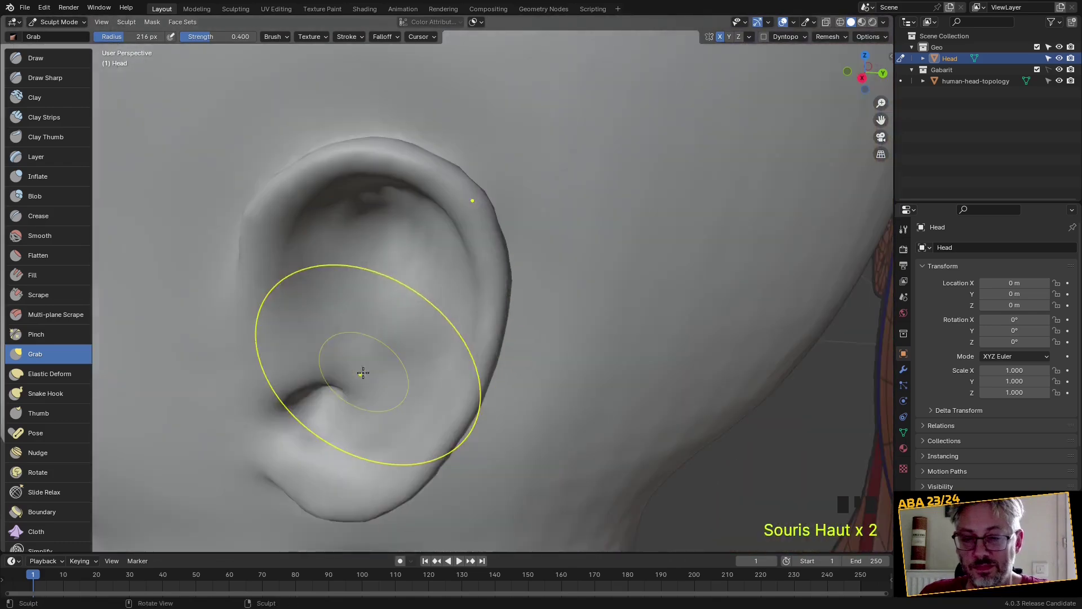
pyautogui.click(36, 58)
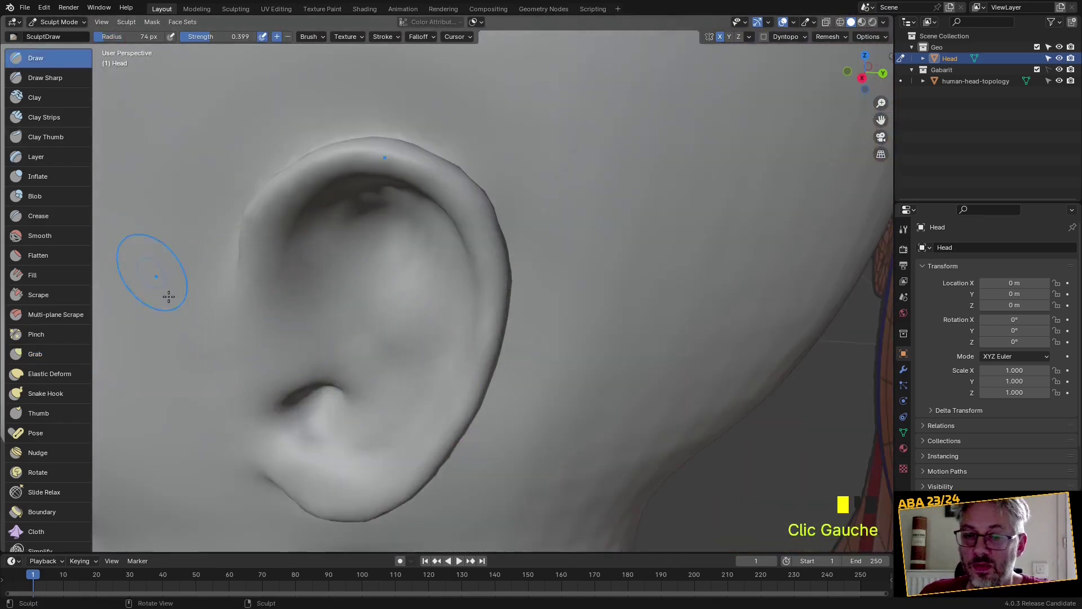
pyautogui.moveTo(257, 365); pyautogui.dragTo(269, 346)
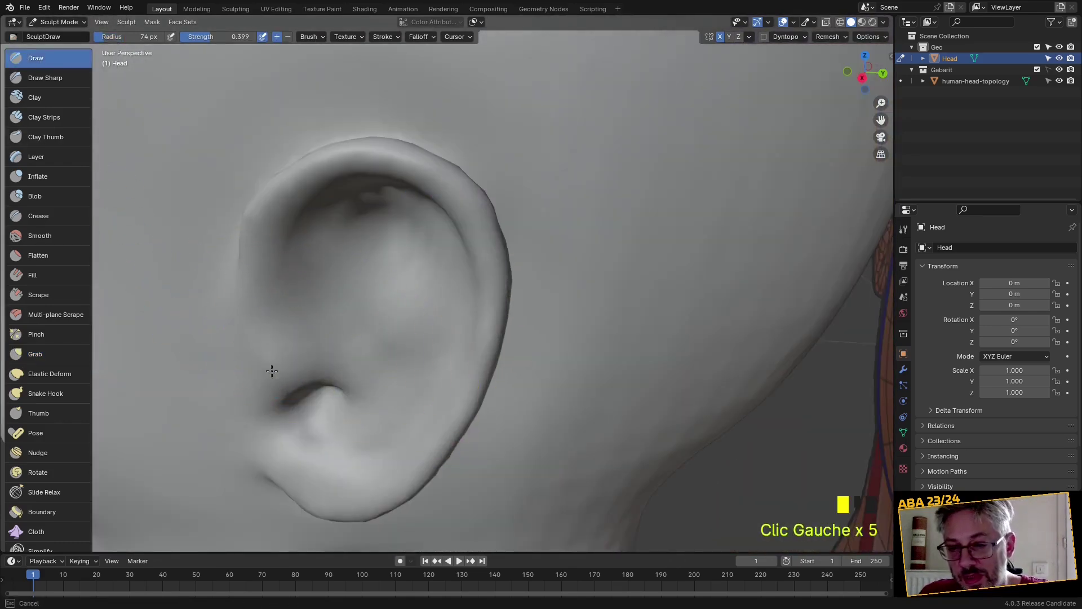
pyautogui.click(269, 307)
# Add volume to the inner folds and the rear rim of the ear with short Draw strokes
pyautogui.moveTo(271, 256); pyautogui.dragTo(312, 347, button='middle')
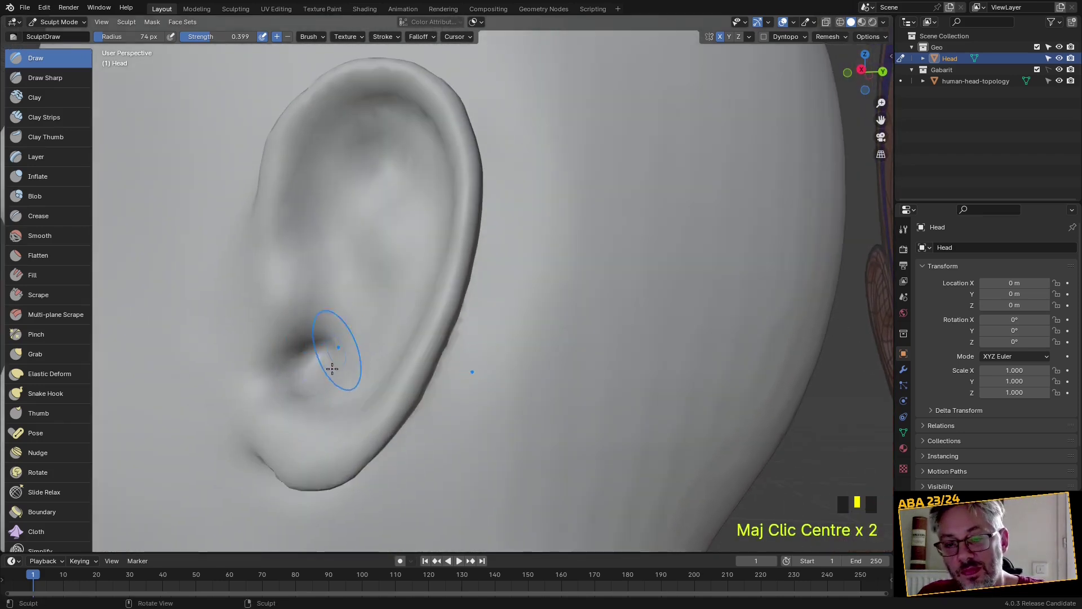
pyautogui.moveTo(335, 325); pyautogui.dragTo(338, 327)
pyautogui.click(348, 156)
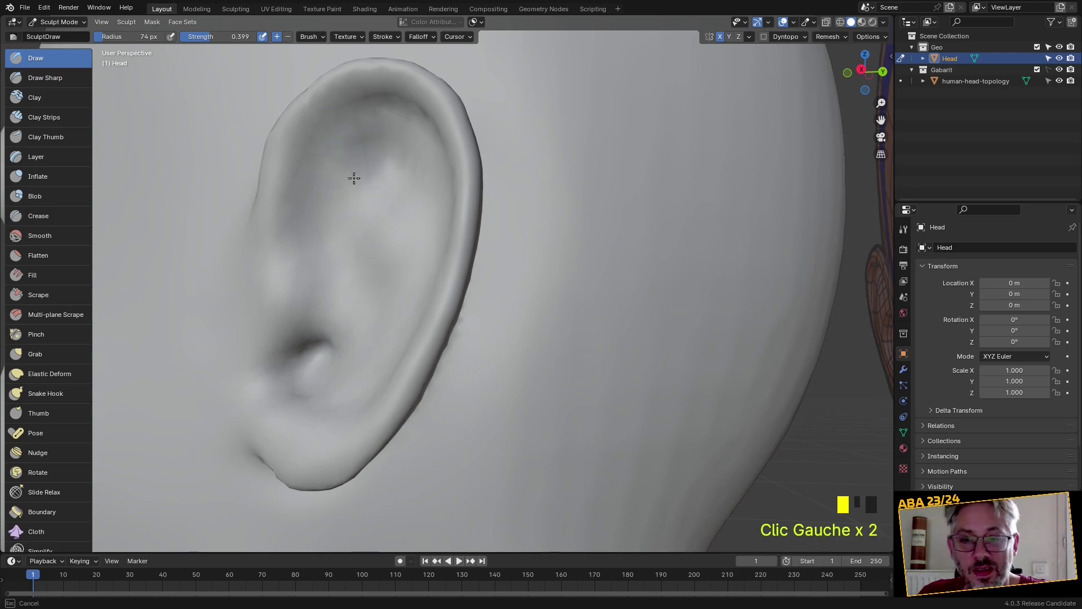
pyautogui.moveTo(380, 370); pyautogui.dragTo(496, 346, button='middle')
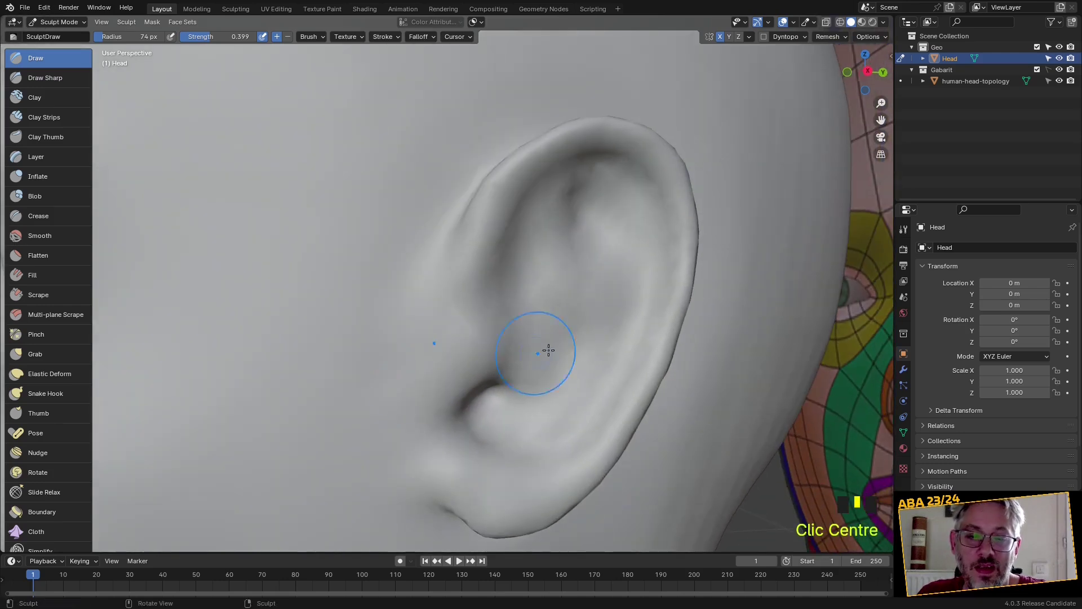
pyautogui.moveTo(683, 265); pyautogui.dragTo(656, 312)
pyautogui.moveTo(584, 437); pyautogui.dragTo(556, 430)
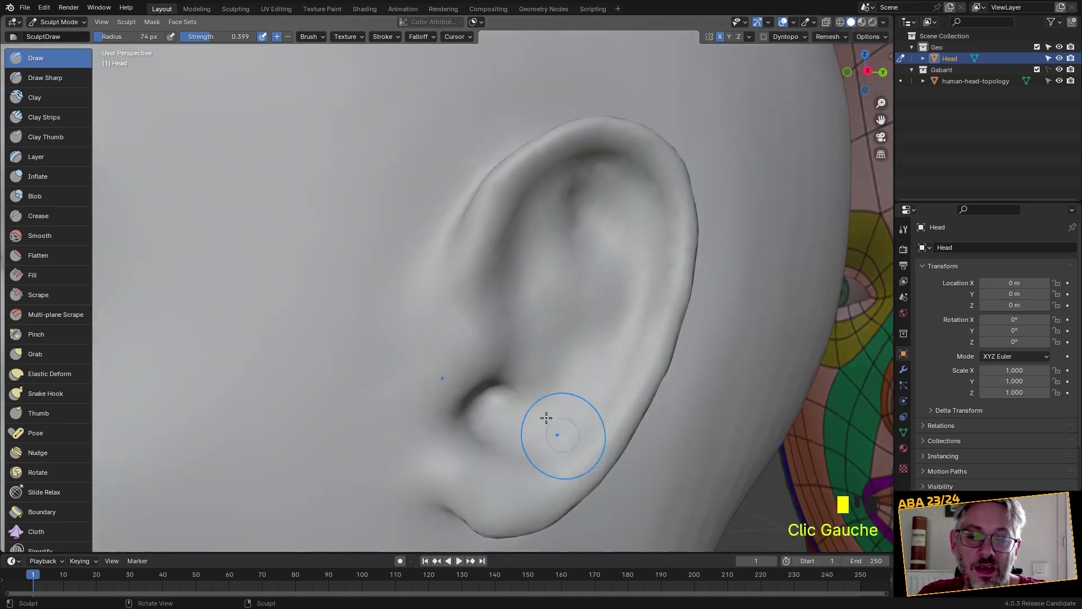
# Add a Draw stroke along the inside of the ear's upper rim
pyautogui.moveTo(556, 430); pyautogui.dragTo(522, 414, button='middle')
pyautogui.scroll(-3, 476, 379)
pyautogui.moveTo(476, 380)
pyautogui.mouseDown(button='middle')
pyautogui.moveTo(513, 386)
pyautogui.moveTo(495, 375)
pyautogui.mouseUp(button='middle')
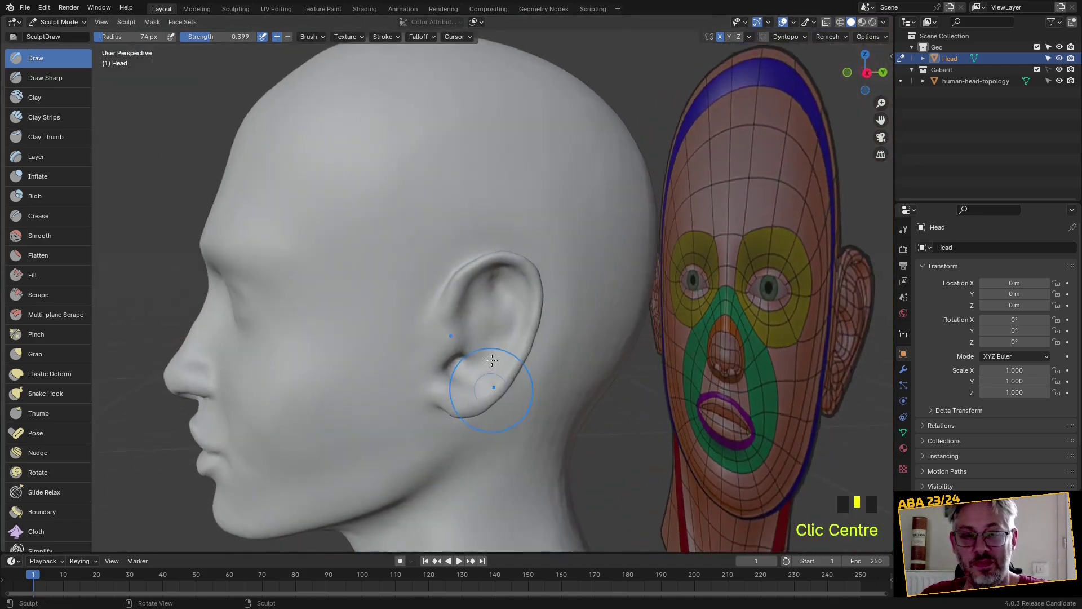
pyautogui.scroll(2, 491, 307)
pyautogui.moveTo(490, 307)
pyautogui.keyDown('shift'); pyautogui.mouseDown(button='middle')
pyautogui.moveTo(471, 302)
pyautogui.moveTo(457, 342)
pyautogui.moveTo(427, 299)
pyautogui.mouseUp(button='middle'); pyautogui.keyUp('shift')
pyautogui.moveTo(353, 112); pyautogui.dragTo(326, 123)
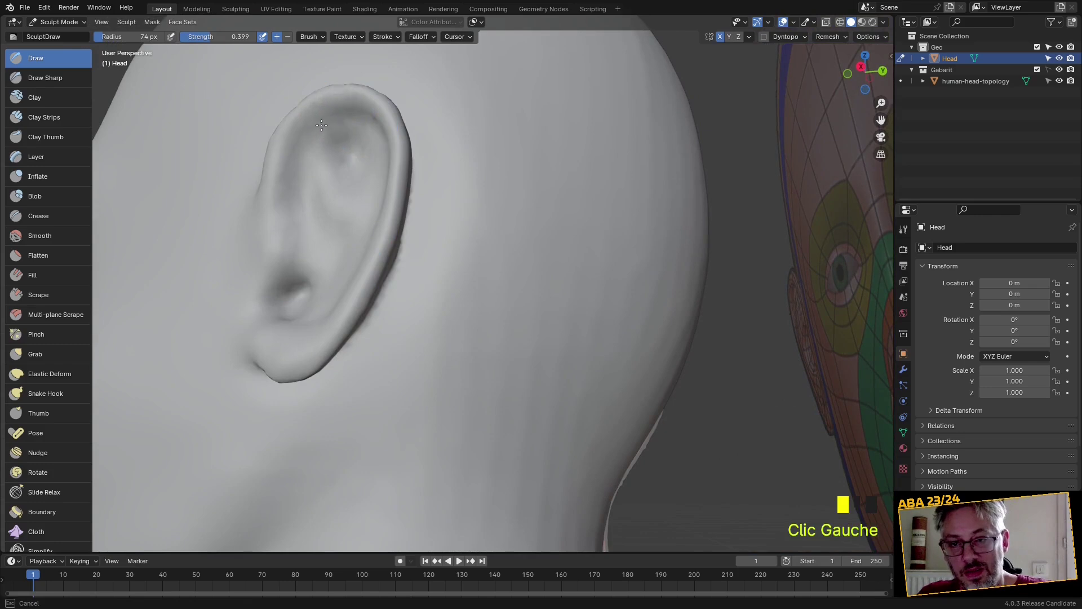
# Switch to the Draw Sharp brush and raise the inner ridge parallel to the ear's rear rim with inverted strokes
pyautogui.click(51, 76)
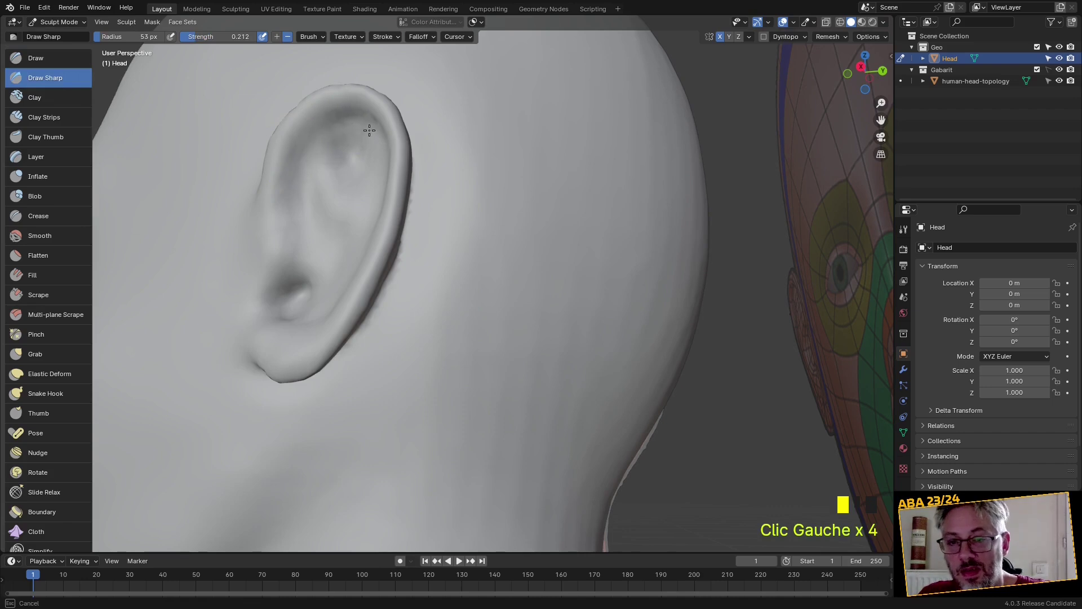
pyautogui.moveTo(342, 167); pyautogui.dragTo(375, 180, button='middle')
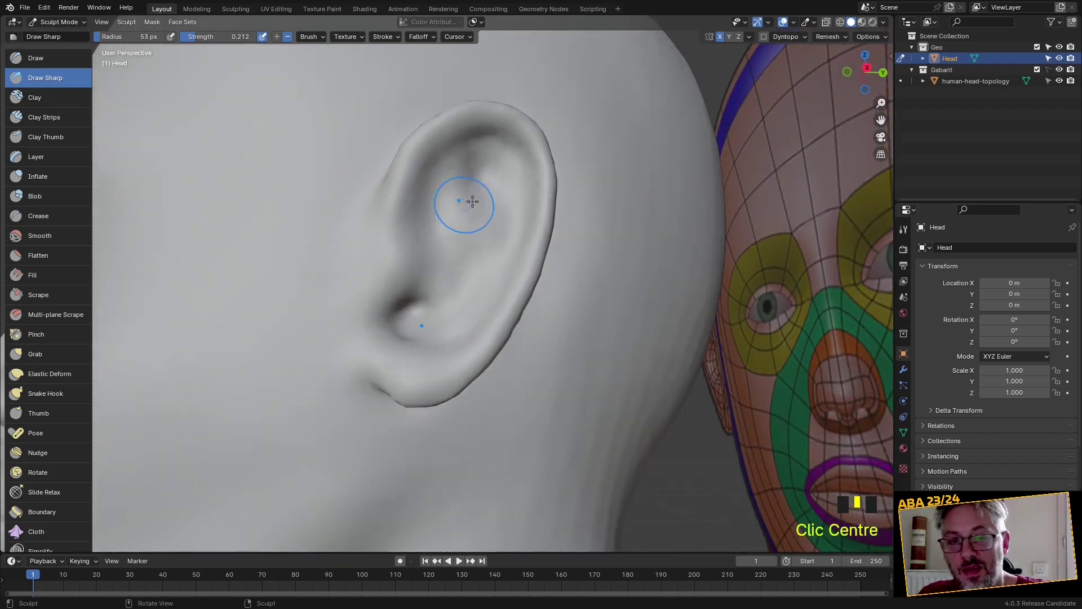
pyautogui.moveTo(504, 162)
pyautogui.keyDown('ctrl'); pyautogui.mouseDown()
pyautogui.moveTo(491, 218)
pyautogui.moveTo(500, 211)
pyautogui.moveTo(474, 256)
pyautogui.mouseUp(); pyautogui.keyUp('ctrl')
pyautogui.moveTo(455, 302)
pyautogui.keyDown('ctrl'); pyautogui.mouseDown()
pyautogui.moveTo(450, 295)
pyautogui.moveTo(440, 315)
pyautogui.mouseUp(); pyautogui.keyUp('ctrl')
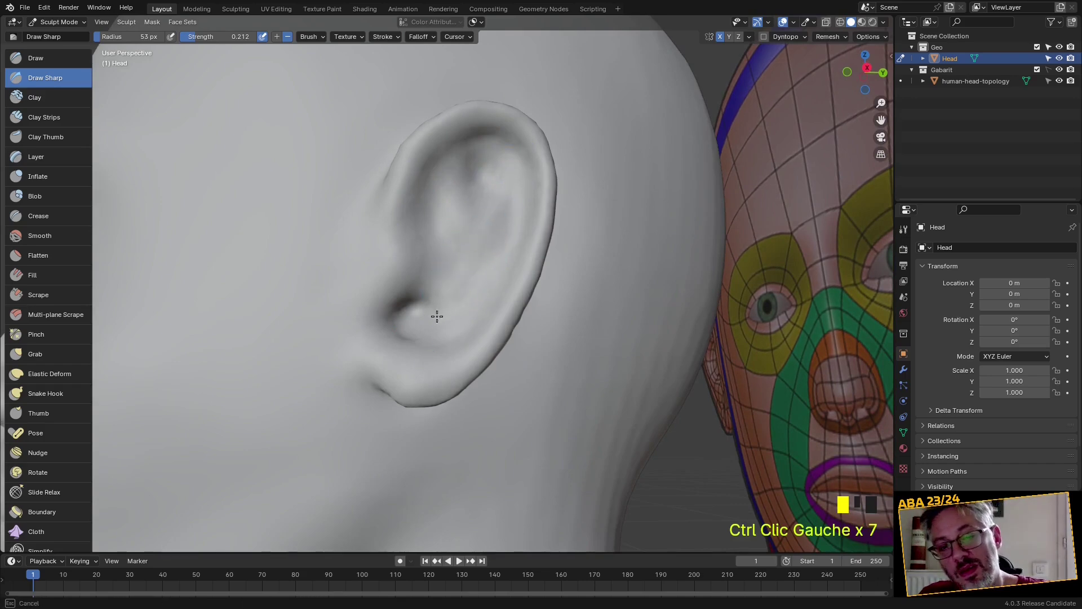
pyautogui.keyDown('ctrl'); pyautogui.click(476, 272); pyautogui.keyUp('ctrl')
pyautogui.keyDown('ctrl'); pyautogui.click(486, 241); pyautogui.keyUp('ctrl')
pyautogui.keyDown('ctrl'); pyautogui.click(502, 215); pyautogui.keyUp('ctrl')
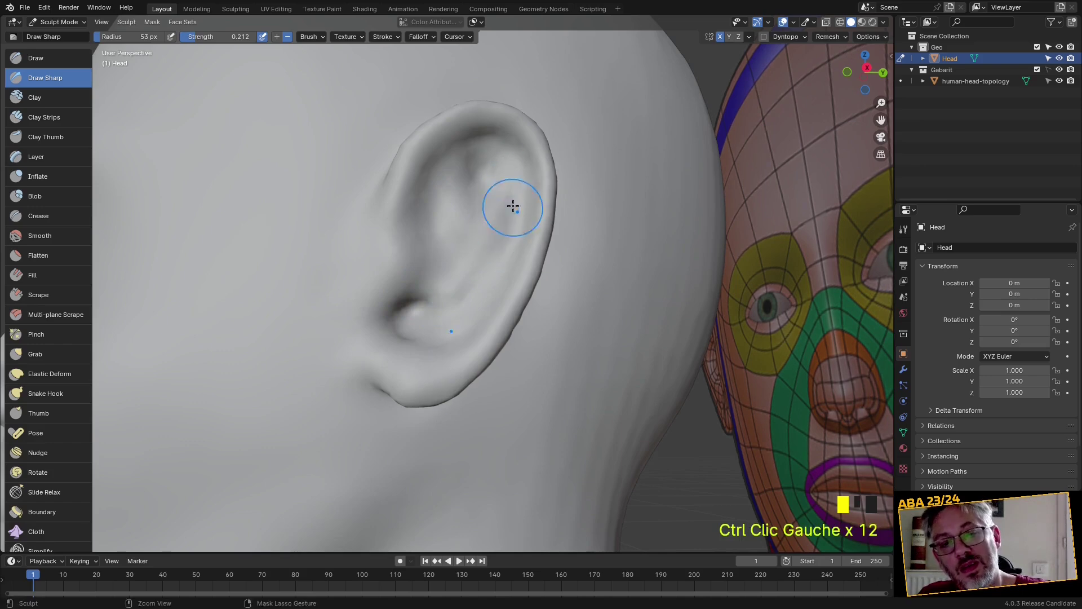
pyautogui.keyDown('ctrl'); pyautogui.moveTo(465, 215); pyautogui.dragTo(476, 223); pyautogui.keyUp('ctrl')
# Carve the groove inside the ear's upper and rear rim with Draw Sharp, raising the strength to 0.415
pyautogui.moveTo(453, 166); pyautogui.dragTo(465, 151)
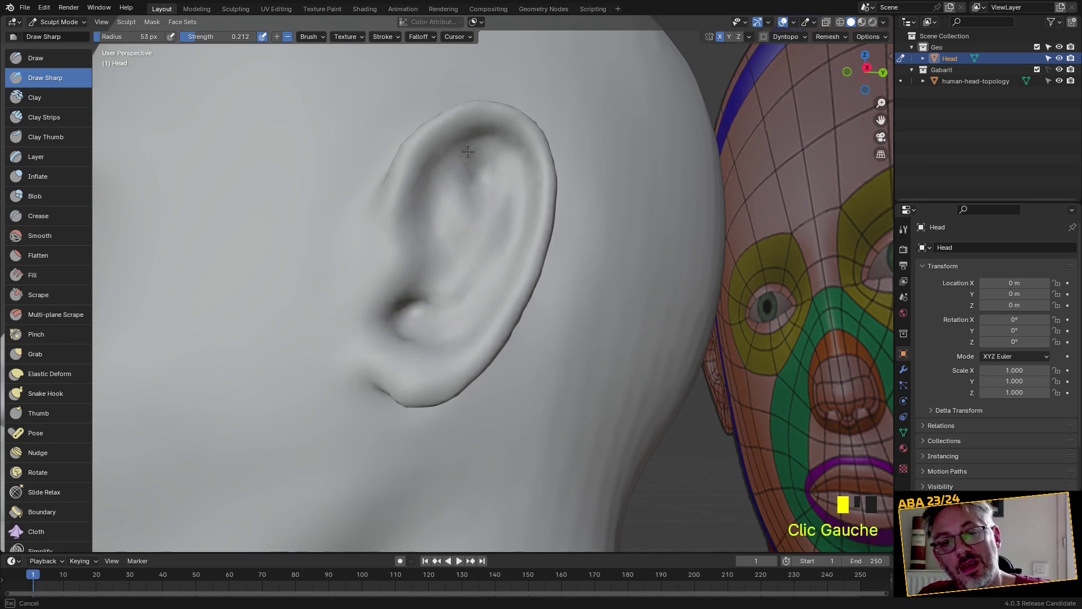
pyautogui.moveTo(201, 46); pyautogui.dragTo(216, 46)
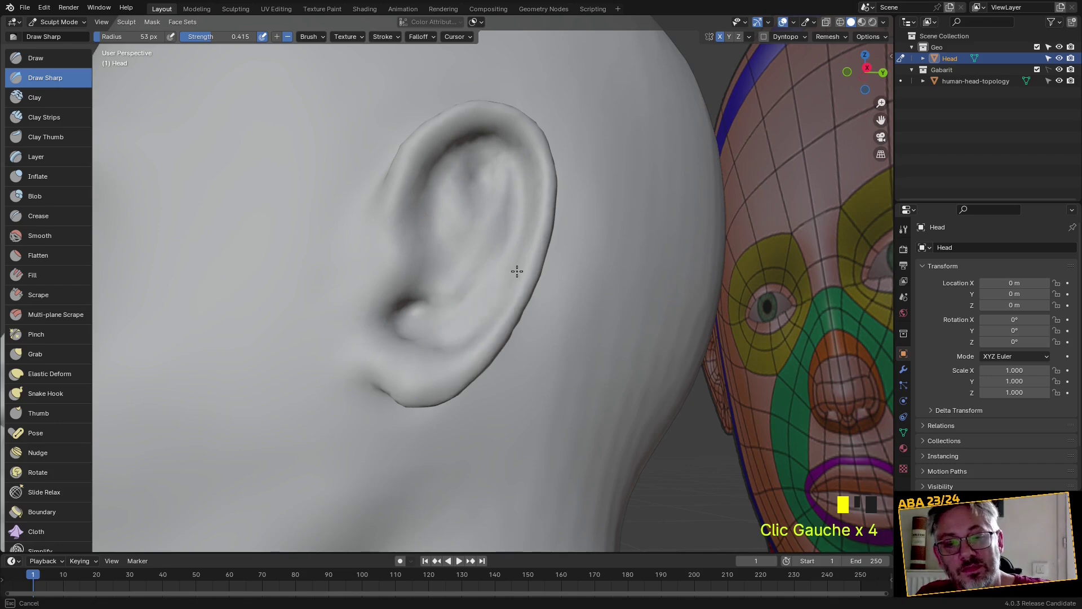
pyautogui.moveTo(445, 137); pyautogui.dragTo(453, 142)
pyautogui.hotkey('ctrl', 'z')
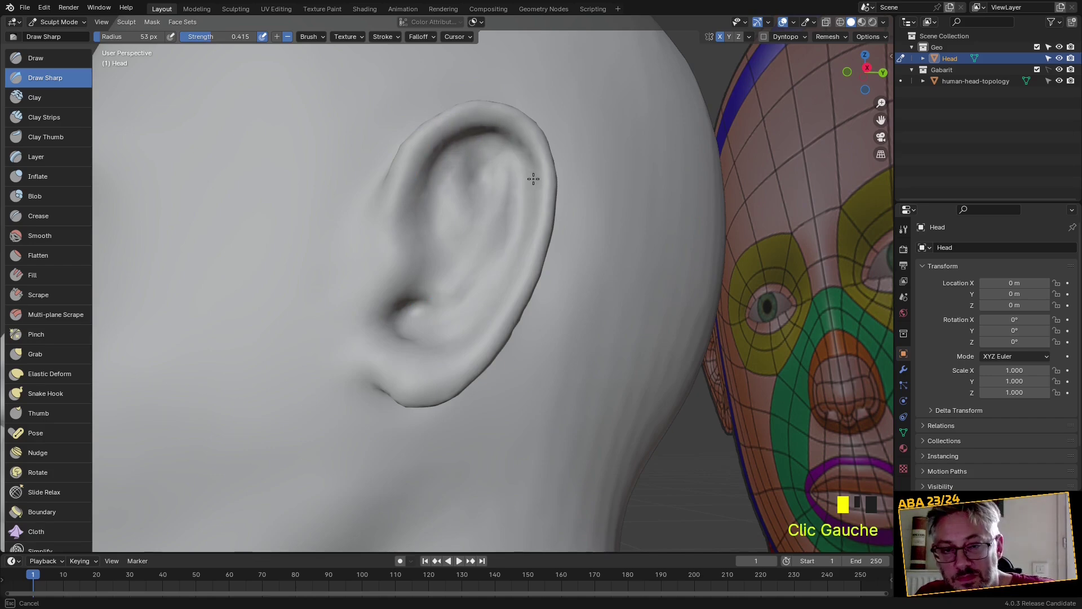
pyautogui.moveTo(534, 186); pyautogui.dragTo(529, 171)
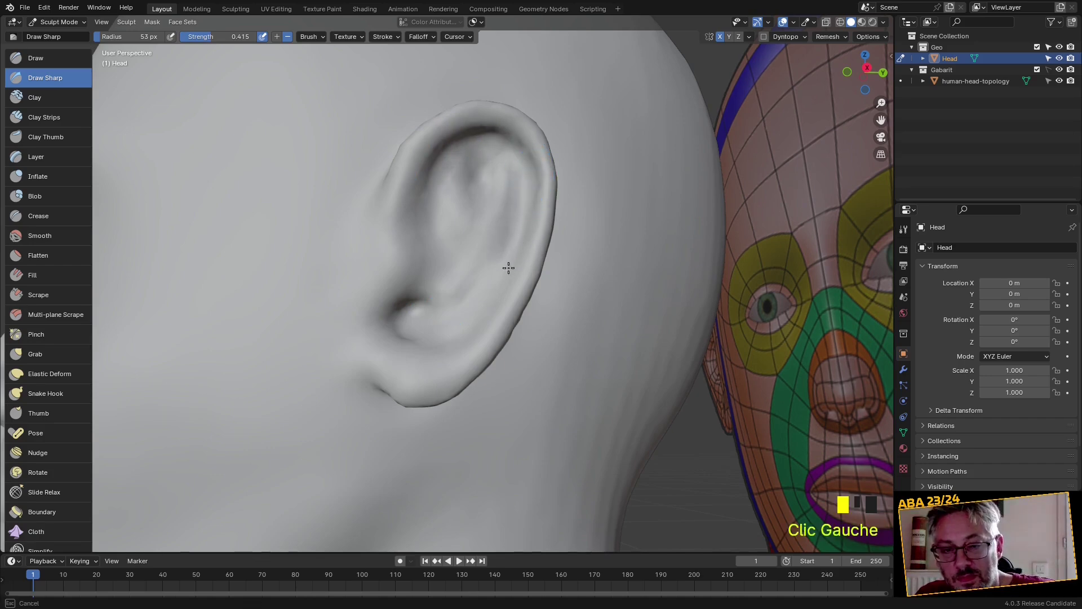
pyautogui.scroll(1, 445, 317)
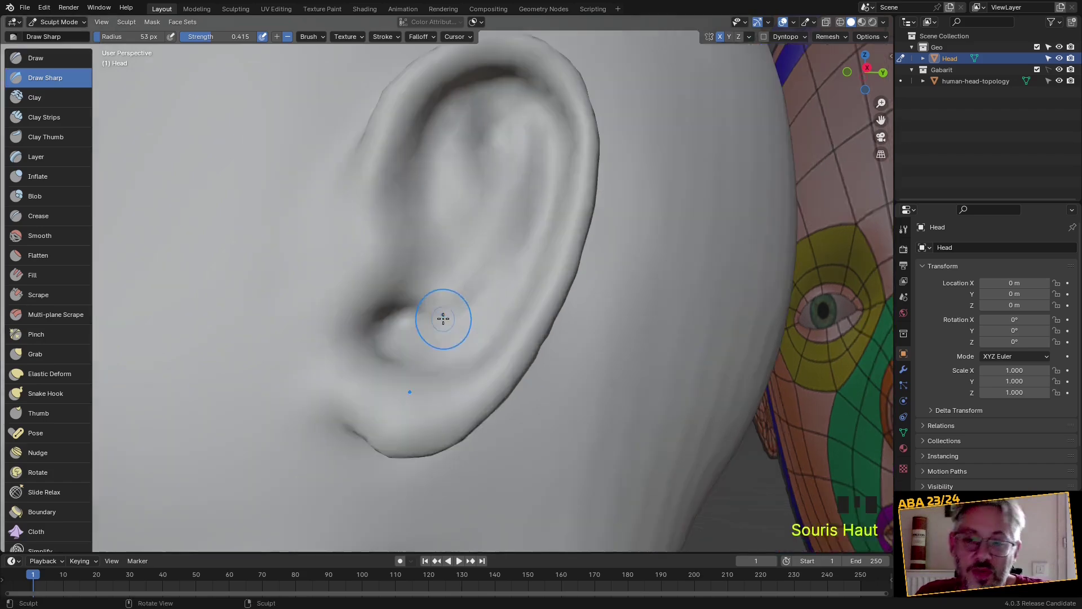
# Switch back to the Draw brush and deepen the front inner hollow of the ear with inverted strokes
pyautogui.scroll(-3, 442, 317)
pyautogui.moveTo(442, 316)
pyautogui.mouseDown(button='middle')
pyautogui.moveTo(416, 323)
pyautogui.moveTo(418, 334)
pyautogui.moveTo(552, 316)
pyautogui.moveTo(454, 349)
pyautogui.moveTo(398, 317)
pyautogui.mouseUp(button='middle')
pyautogui.scroll(-2, 418, 335)
pyautogui.scroll(3, 395, 316)
pyautogui.click(35, 58)
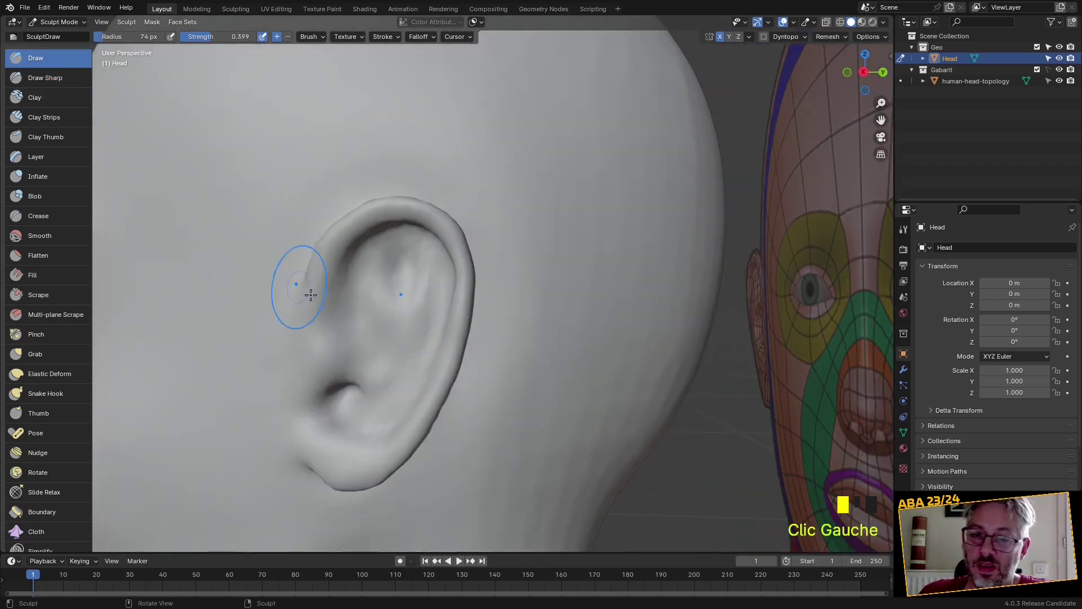
pyautogui.keyDown('ctrl'); pyautogui.click(352, 310); pyautogui.keyUp('ctrl')
pyautogui.keyDown('ctrl'); pyautogui.click(349, 314); pyautogui.keyUp('ctrl')
pyautogui.keyDown('ctrl'); pyautogui.click(361, 319); pyautogui.keyUp('ctrl')
# Shape the area around the ear canal opening with small raising and carving Draw strokes
pyautogui.click(360, 374)
pyautogui.click(375, 375)
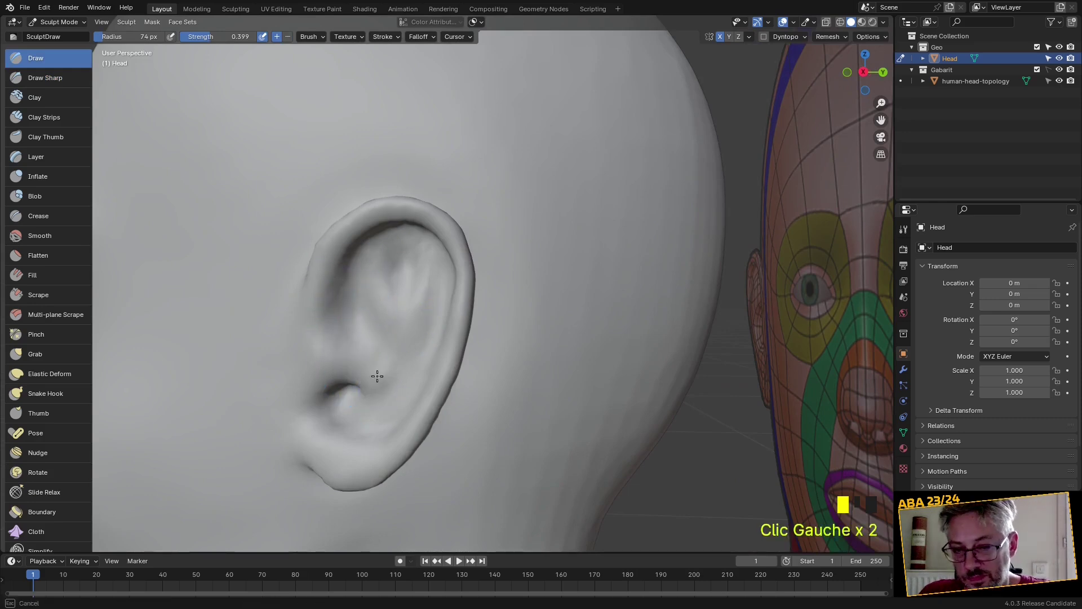
pyautogui.keyDown('ctrl'); pyautogui.click(350, 392); pyautogui.keyUp('ctrl')
pyautogui.keyDown('ctrl'); pyautogui.click(367, 385); pyautogui.keyUp('ctrl')
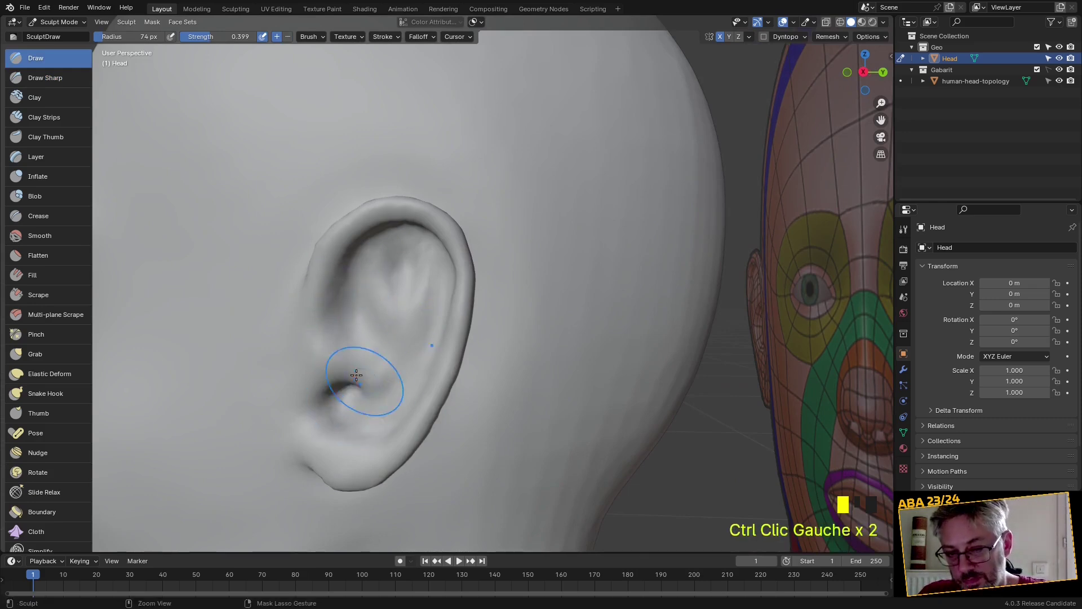
# Thicken the inner edge of the ear's upper rim with long Draw strokes from the front toward the rear
pyautogui.scroll(-8, 363, 382)
pyautogui.moveTo(401, 387); pyautogui.dragTo(440, 355, button='middle')
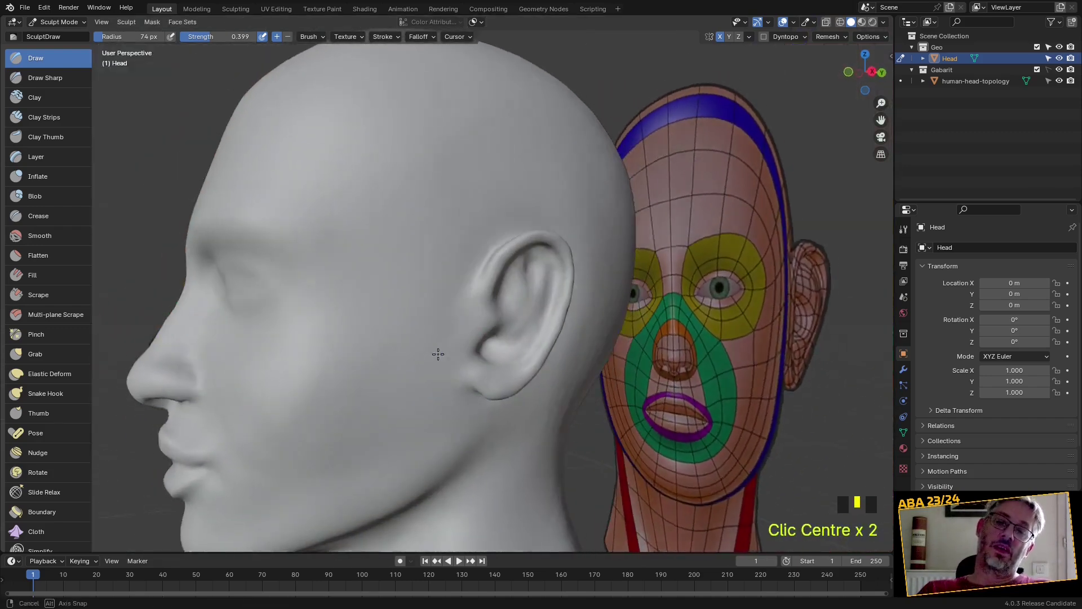
pyautogui.scroll(3, 491, 295)
pyautogui.keyDown('shift'); pyautogui.moveTo(490, 295); pyautogui.dragTo(383, 256, button='middle'); pyautogui.keyUp('shift')
pyautogui.scroll(2, 382, 256)
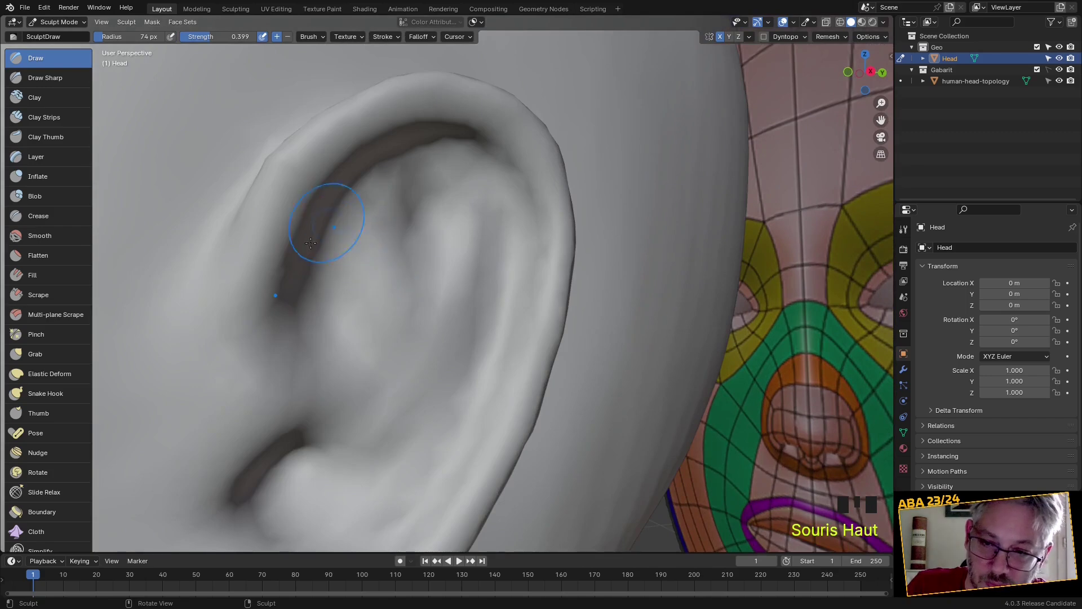
pyautogui.moveTo(288, 258)
pyautogui.mouseDown()
pyautogui.moveTo(355, 155)
pyautogui.moveTo(475, 142)
pyautogui.mouseUp()
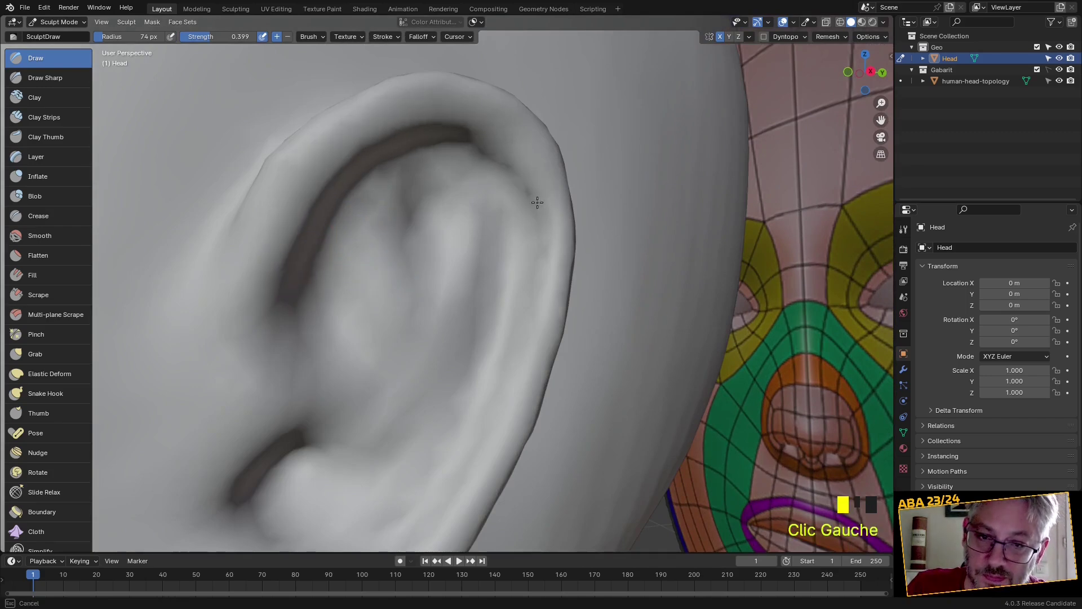
# Refine the ear's upper rim, front fold and lower part with Draw strokes, working from above
pyautogui.moveTo(495, 277); pyautogui.dragTo(425, 275, button='middle')
pyautogui.moveTo(425, 276); pyautogui.dragTo(396, 223)
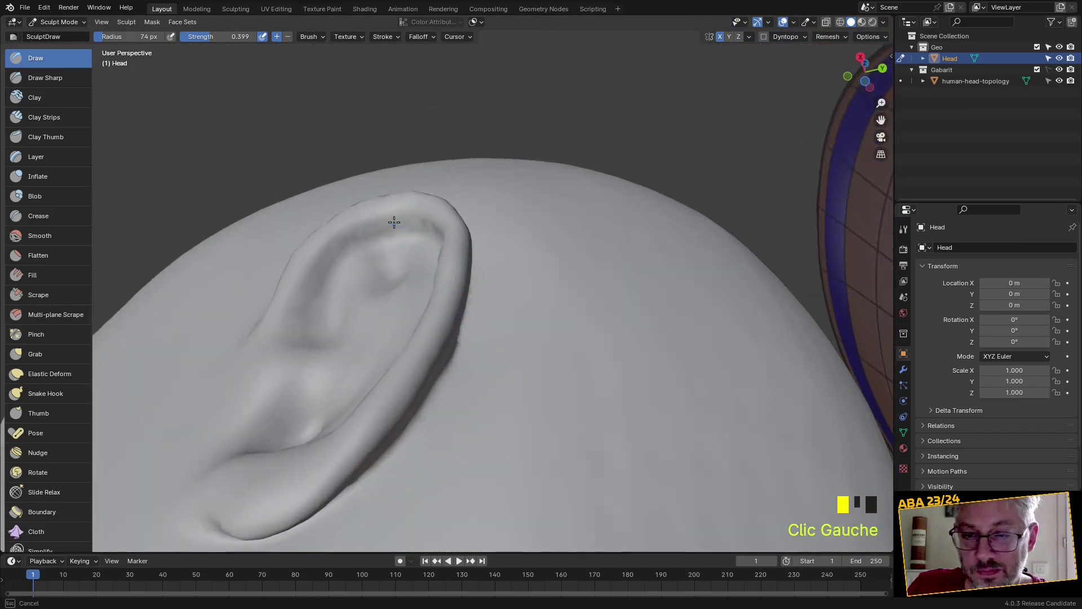
pyautogui.moveTo(292, 327); pyautogui.dragTo(301, 353)
pyautogui.scroll(-2, 370, 340)
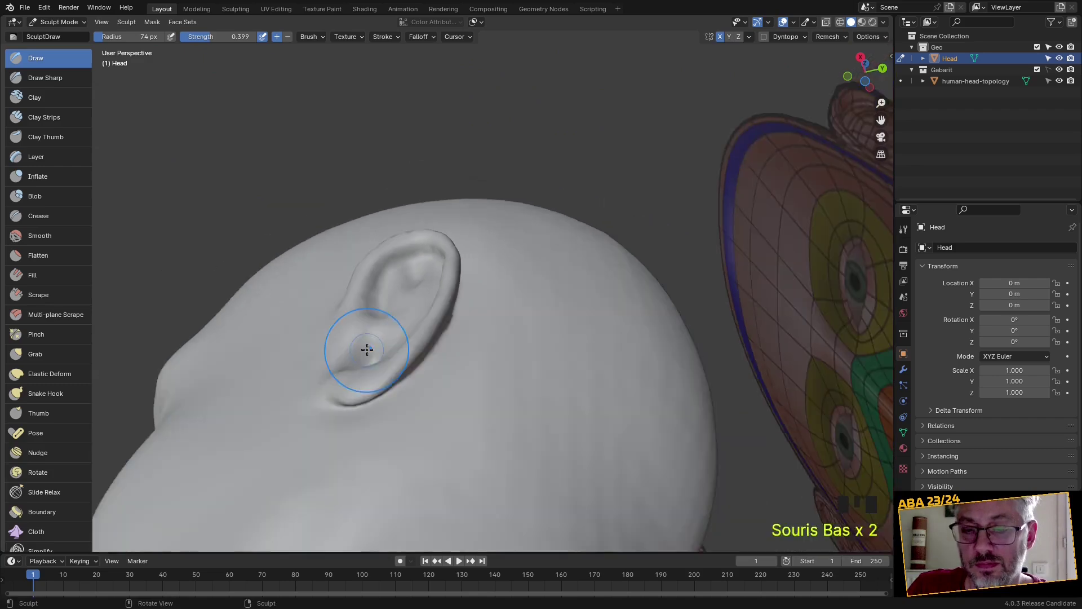
pyautogui.moveTo(364, 355); pyautogui.dragTo(380, 361, button='middle')
pyautogui.click(387, 388)
# Adjust the lower cheek and jaw contour from the front with the Grab brush
pyautogui.moveTo(374, 410); pyautogui.dragTo(616, 338, button='middle')
pyautogui.scroll(-2, 508, 459)
pyautogui.scroll(5, 616, 339)
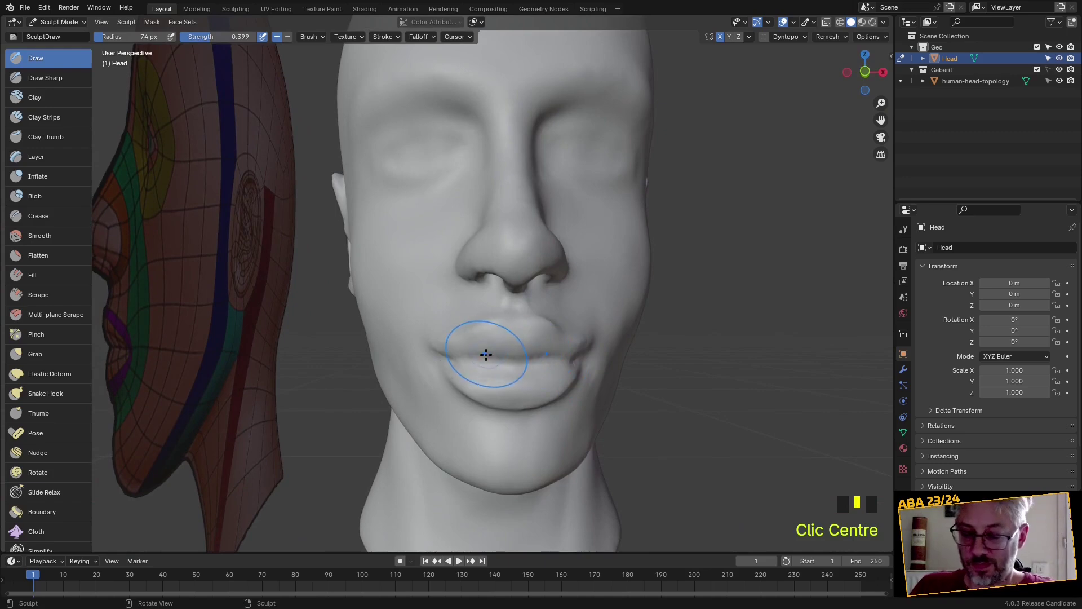
pyautogui.press('g')
pyautogui.scroll(2, 423, 367)
pyautogui.moveTo(387, 381)
pyautogui.mouseDown()
pyautogui.moveTo(390, 371)
pyautogui.moveTo(414, 394)
pyautogui.moveTo(469, 389)
pyautogui.mouseUp()
pyautogui.moveTo(401, 434); pyautogui.dragTo(411, 420)
pyautogui.scroll(-2, 411, 420)
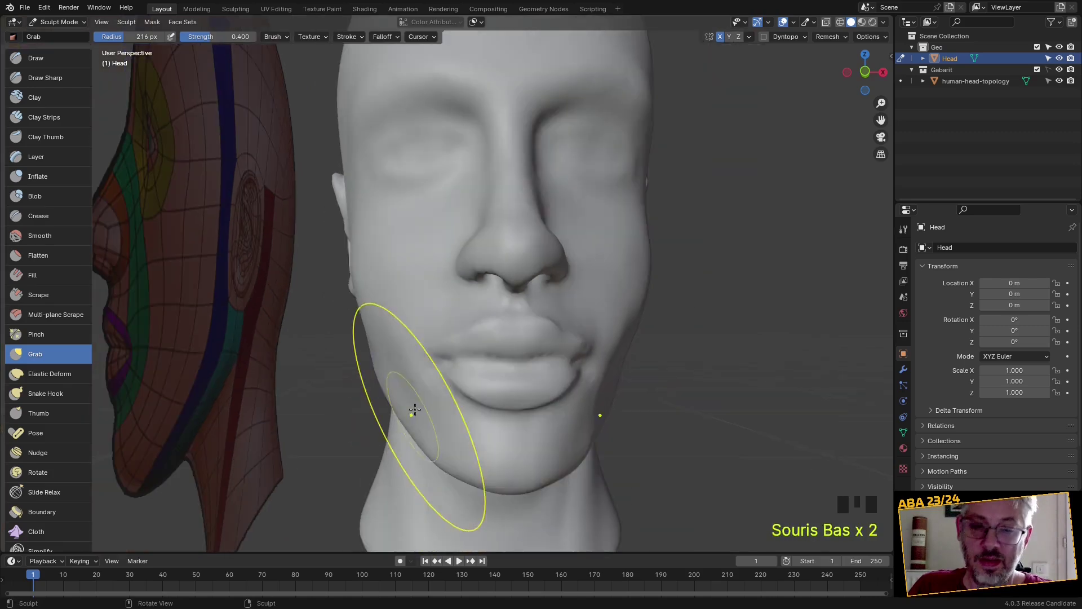
# Change the viewport lighting to MatCap and apply the red clay matcap
pyautogui.click(885, 21)
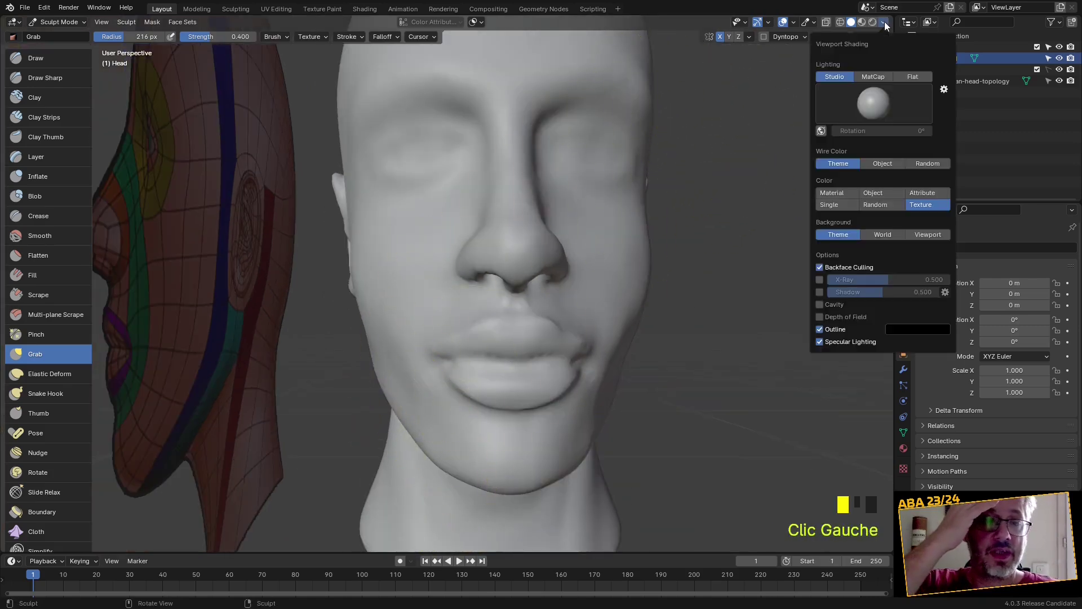
pyautogui.click(874, 76)
pyautogui.click(878, 102)
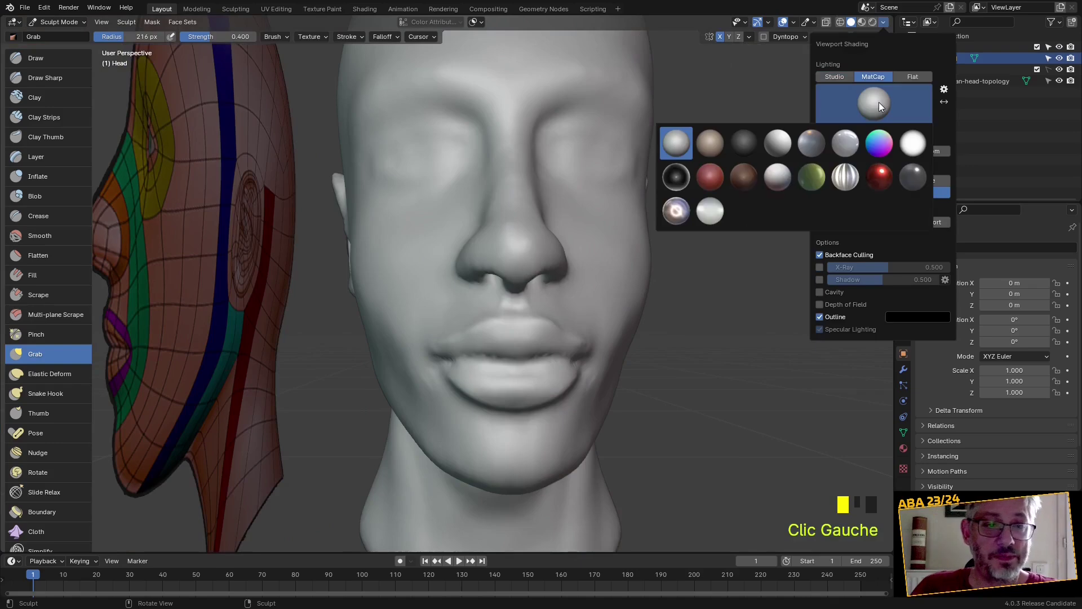
pyautogui.click(716, 181)
pyautogui.moveTo(623, 351)
pyautogui.mouseDown(button='middle')
pyautogui.moveTo(555, 353)
pyautogui.moveTo(586, 355)
pyautogui.mouseUp(button='middle')
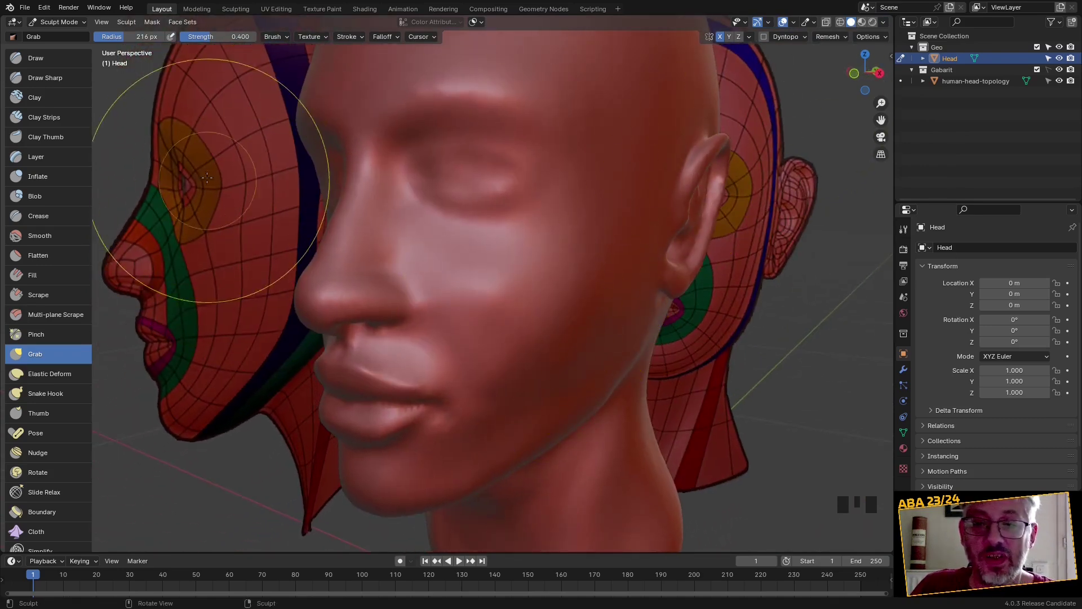
# Try Material Preview shading, return to solid shading, and apply the glossy green matcap
pyautogui.doubleClick(862, 22)
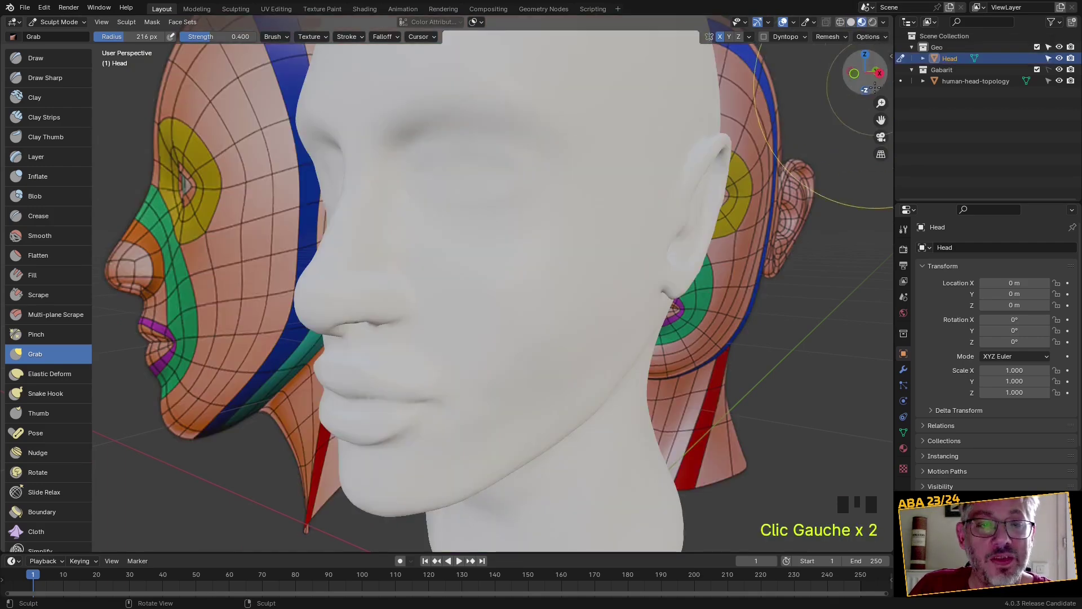
pyautogui.click(873, 22)
pyautogui.click(884, 22)
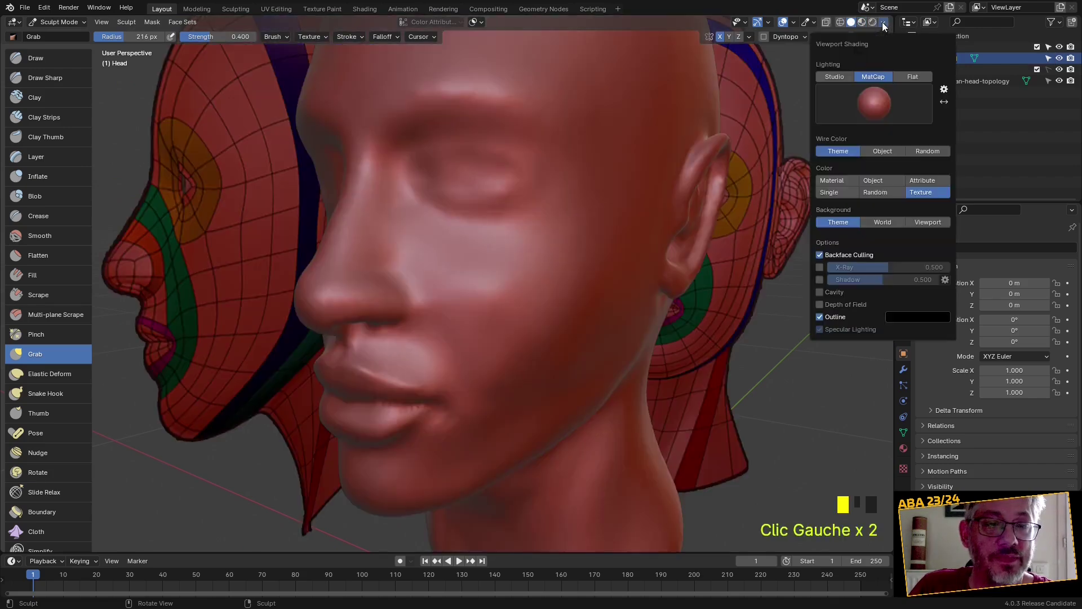
pyautogui.click(876, 105)
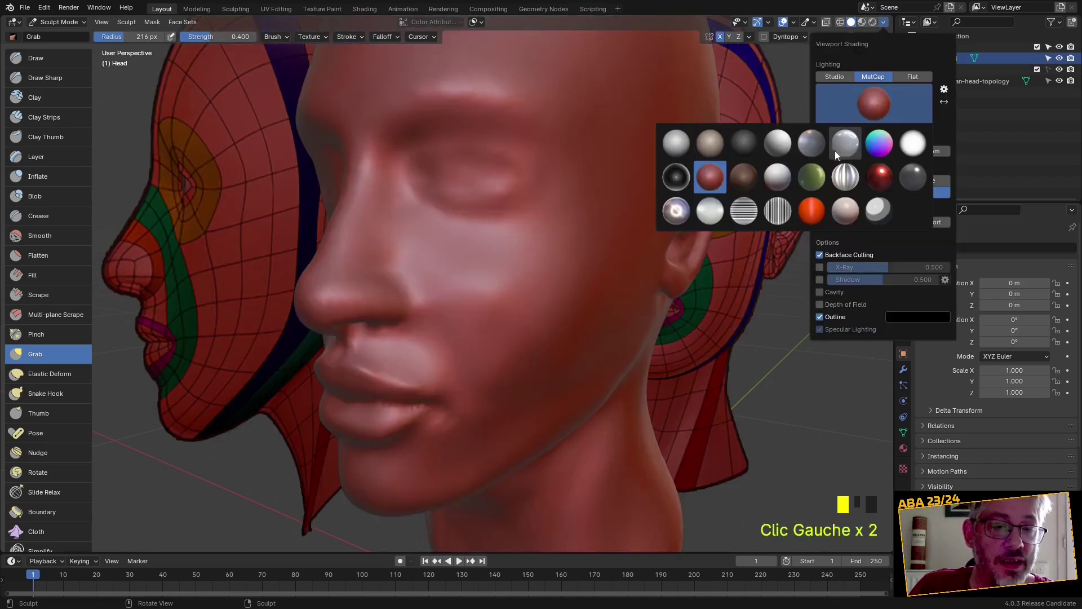
pyautogui.click(811, 176)
pyautogui.moveTo(803, 180); pyautogui.dragTo(614, 199, button='middle')
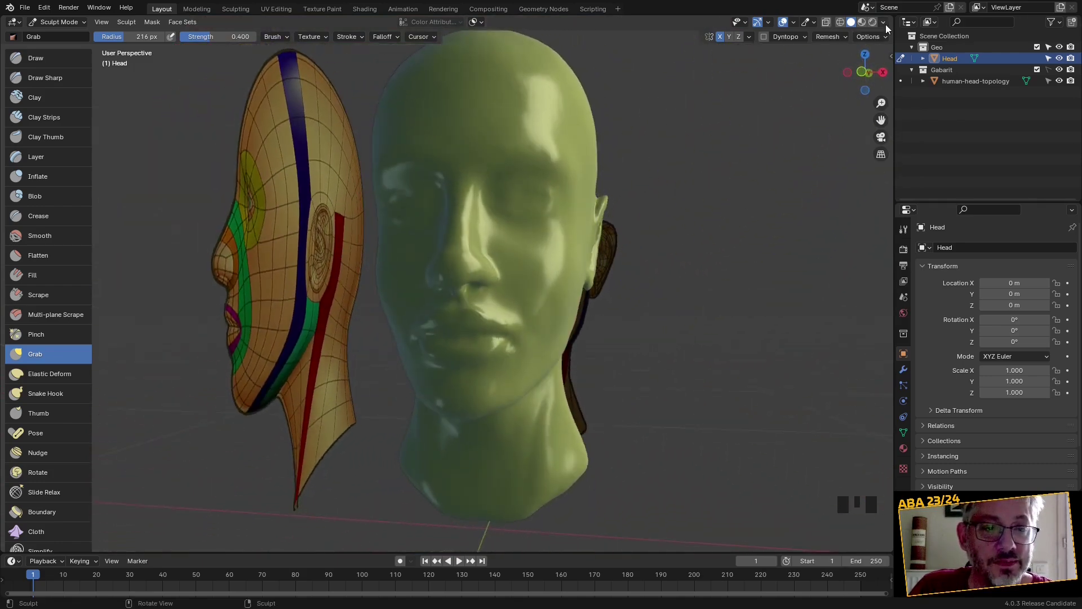
# Apply the glossy light grey ceramic matcap and inspect the head from a three-quarter view
pyautogui.click(884, 23)
pyautogui.click(884, 103)
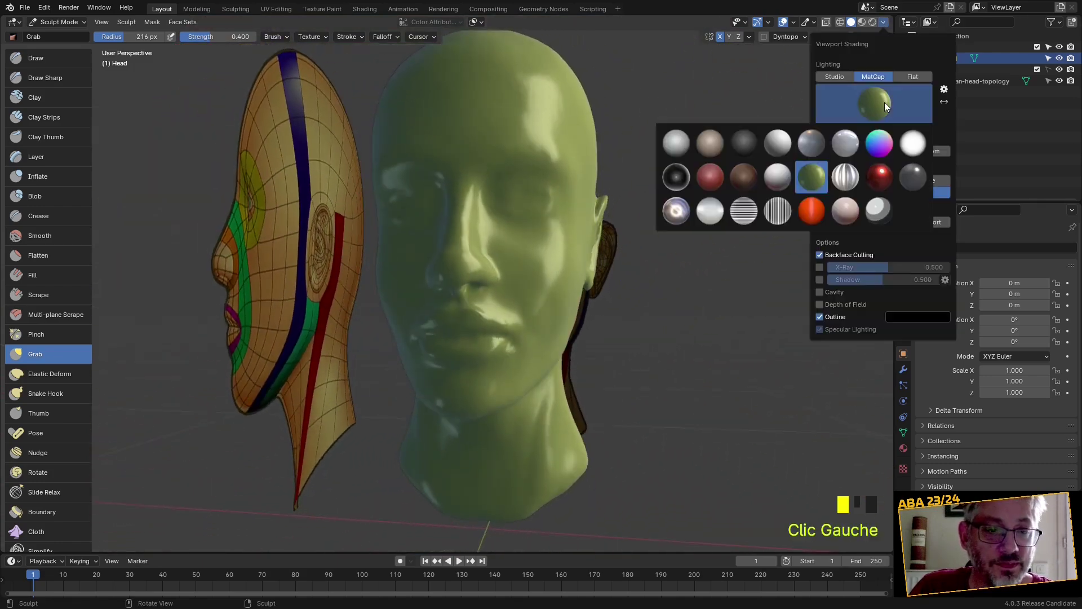
pyautogui.click(843, 151)
pyautogui.moveTo(688, 243)
pyautogui.mouseDown(button='middle')
pyautogui.moveTo(732, 219)
pyautogui.moveTo(647, 248)
pyautogui.mouseUp(button='middle')
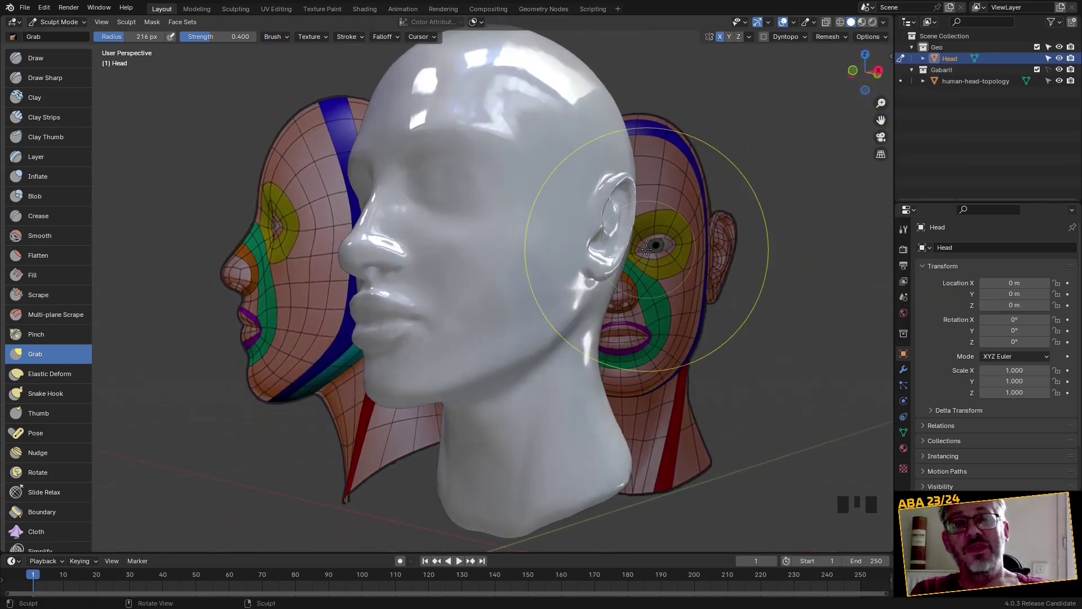